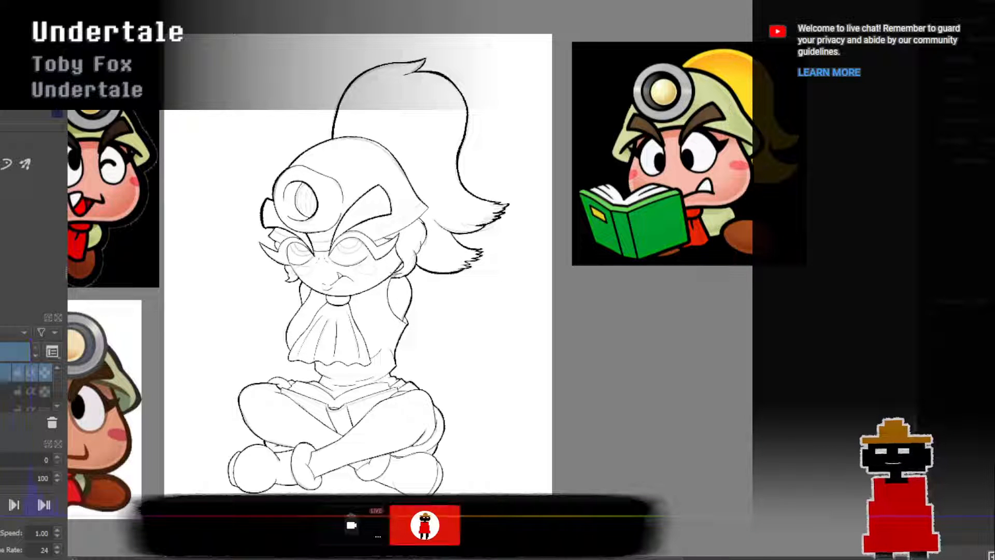
# Ink the short dark hair strands where the side curl tucks behind the character's jaw, above the shoulder.
pyautogui.scroll(-5, 326, 277)
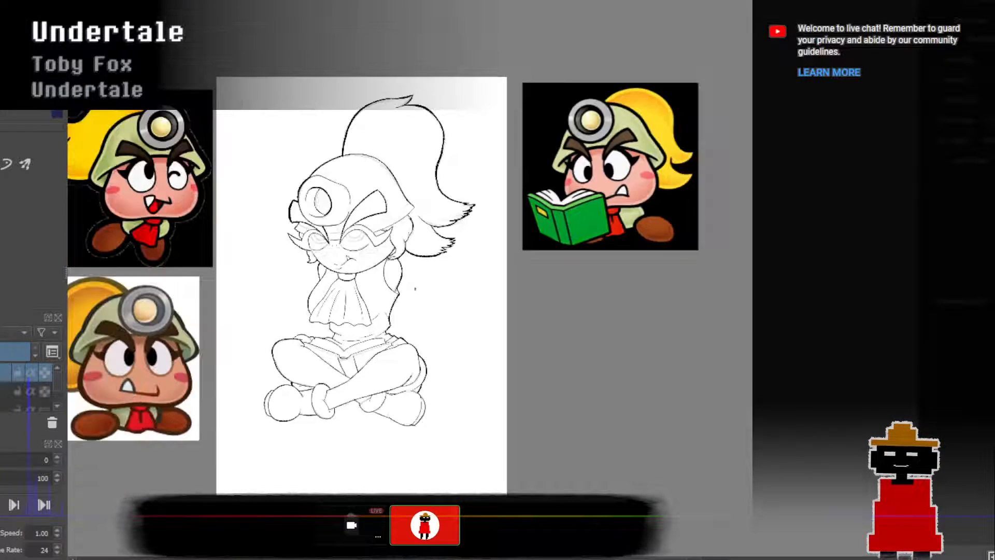
pyautogui.scroll(6, 289, 319)
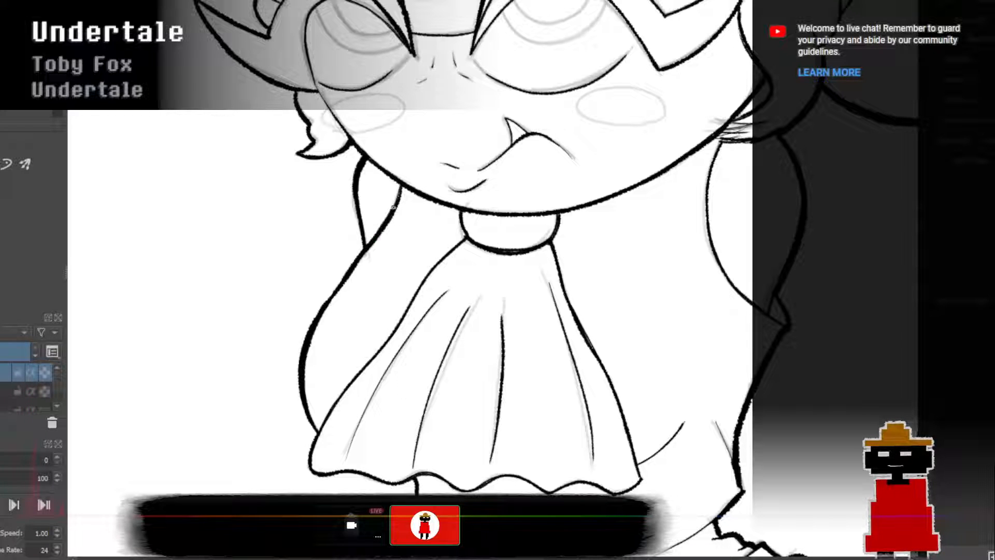
pyautogui.scroll(-2, 637, 197)
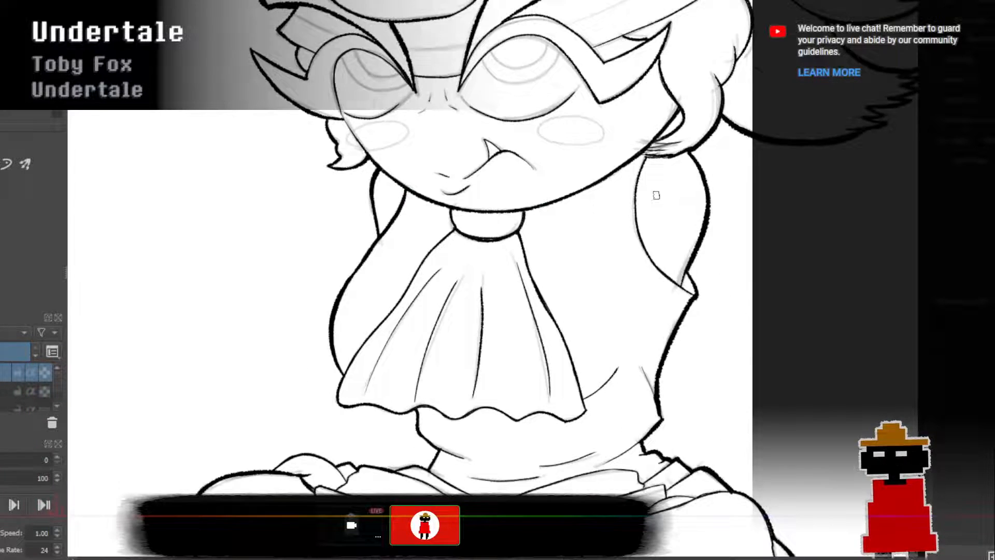
pyautogui.scroll(4, 637, 197)
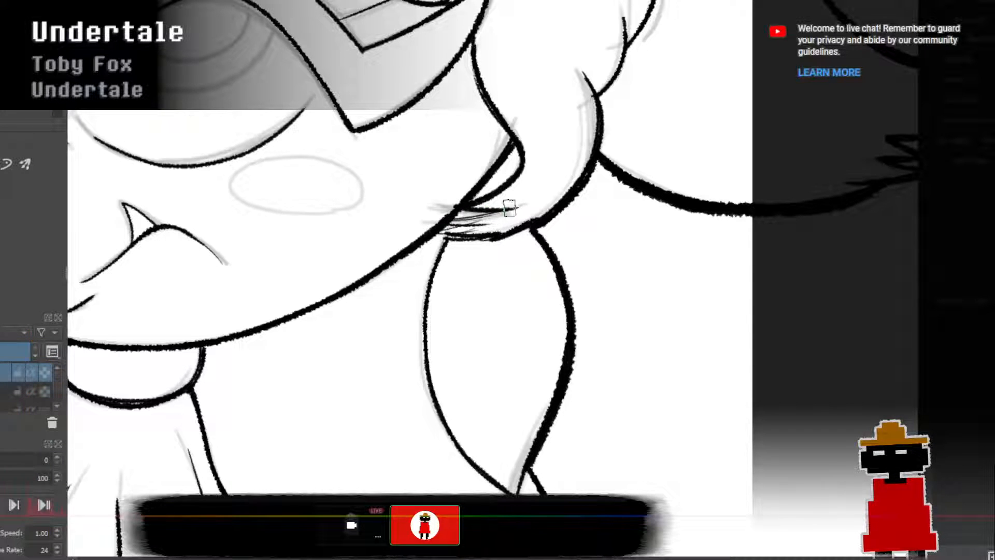
pyautogui.moveTo(510, 208); pyautogui.dragTo(435, 224)
pyautogui.moveTo(509, 223)
pyautogui.mouseDown()
pyautogui.moveTo(445, 244)
pyautogui.moveTo(439, 233)
pyautogui.moveTo(487, 236)
pyautogui.moveTo(474, 241)
pyautogui.moveTo(444, 237)
pyautogui.mouseUp()
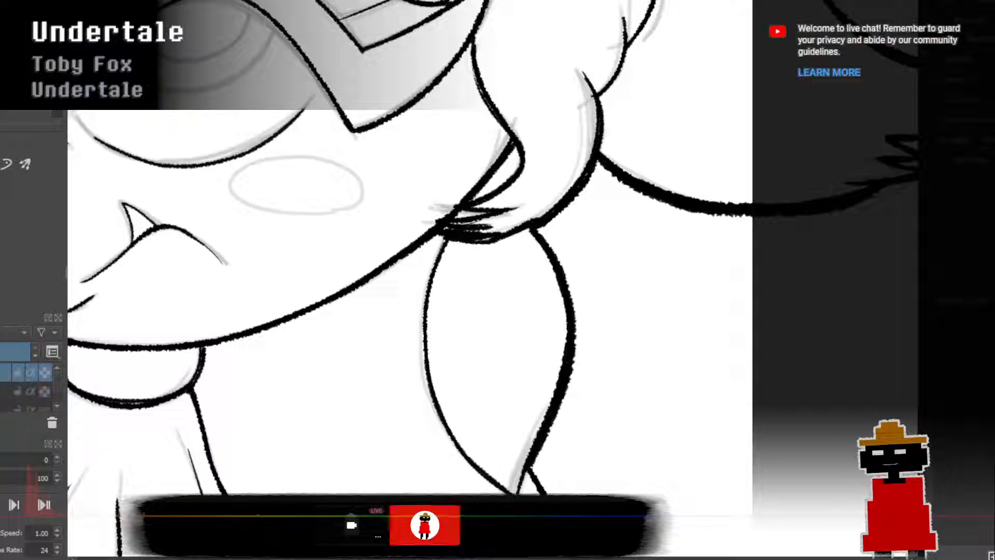
pyautogui.hotkey('ctrl', 'z')
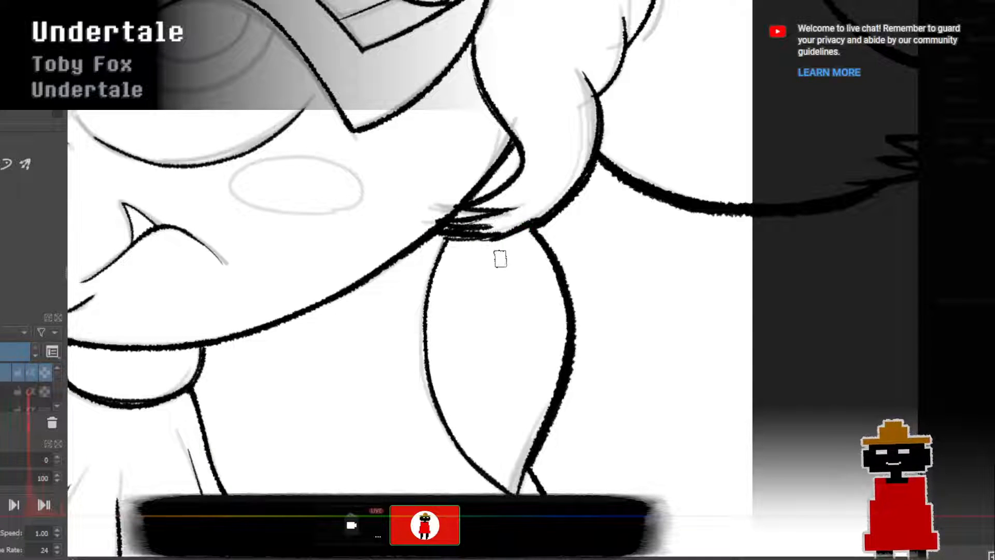
pyautogui.moveTo(447, 239); pyautogui.dragTo(504, 237)
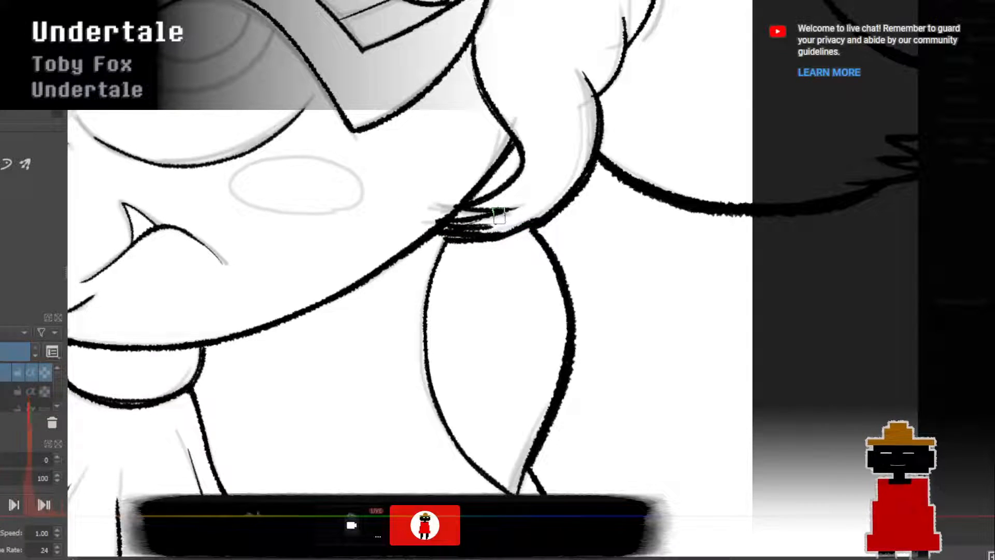
# Thicken the upper outline of the rounded shoe on the left side of the crossed legs.
pyautogui.scroll(-5, 393, 156)
pyautogui.scroll(5, 310, 334)
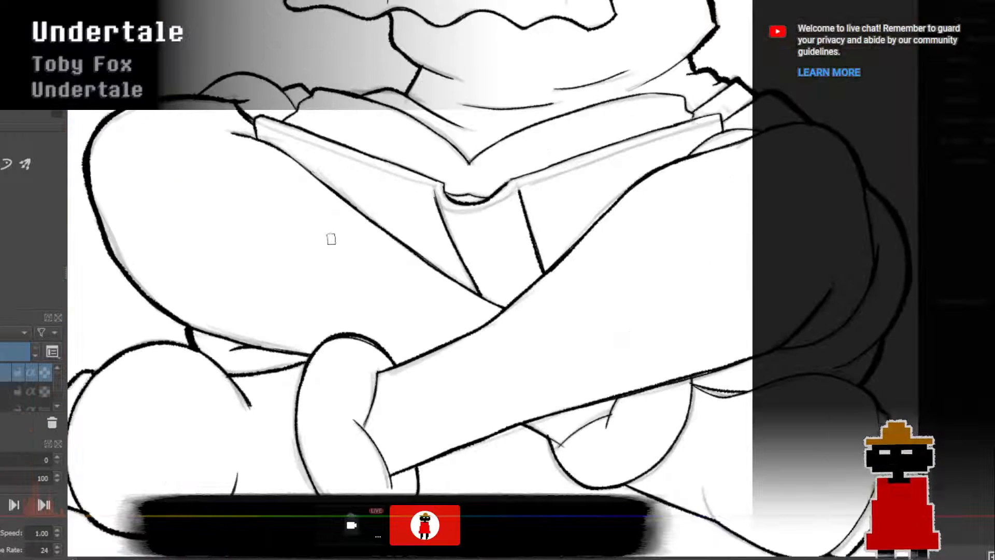
pyautogui.scroll(-3, 331, 238)
pyautogui.scroll(4, 340, 249)
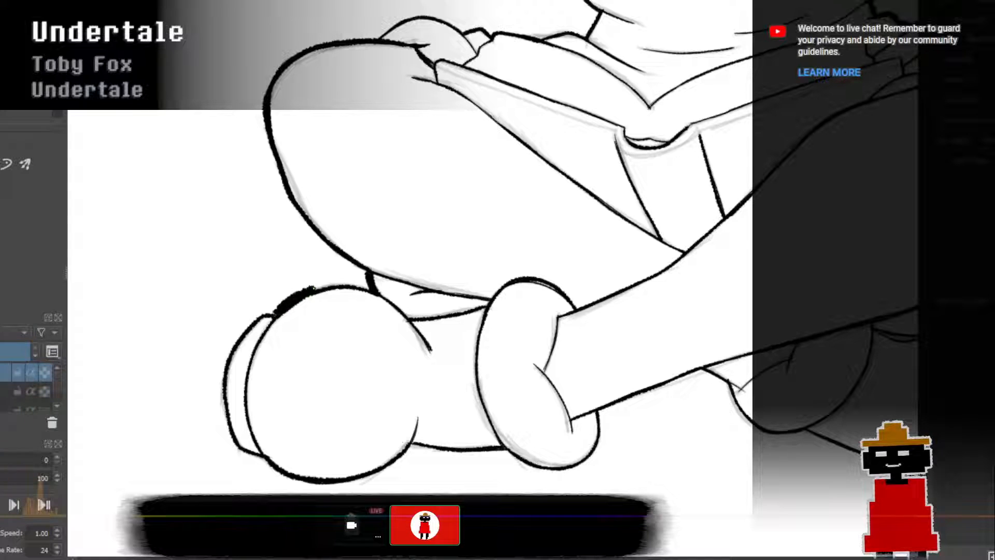
pyautogui.moveTo(284, 305)
pyautogui.mouseDown()
pyautogui.moveTo(332, 282)
pyautogui.moveTo(367, 288)
pyautogui.moveTo(295, 300)
pyautogui.moveTo(367, 283)
pyautogui.mouseUp()
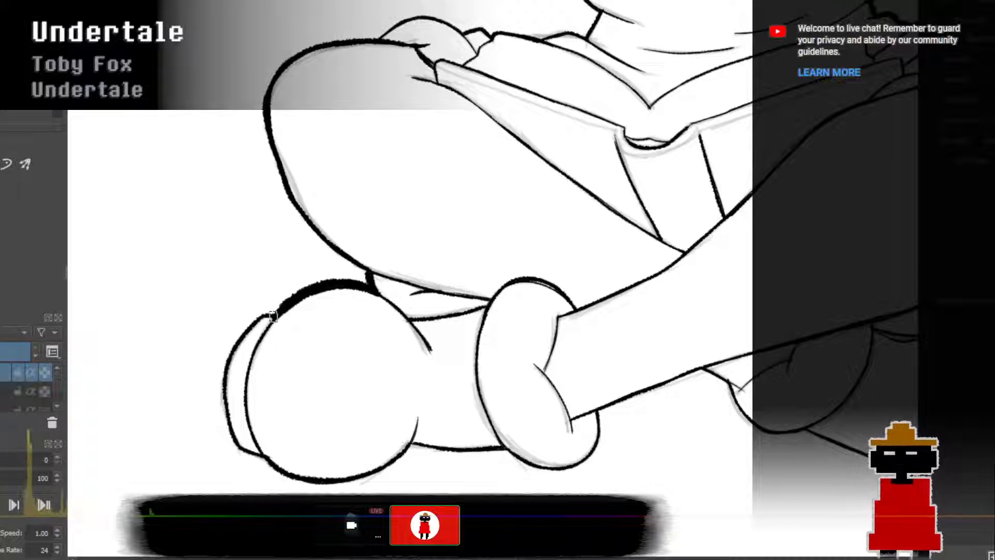
# Thicken the outer edge of the left-hand shoe's sole and continue the heavy line along the shoe's underside.
pyautogui.moveTo(273, 313)
pyautogui.mouseDown()
pyautogui.moveTo(248, 323)
pyautogui.moveTo(225, 361)
pyautogui.mouseUp()
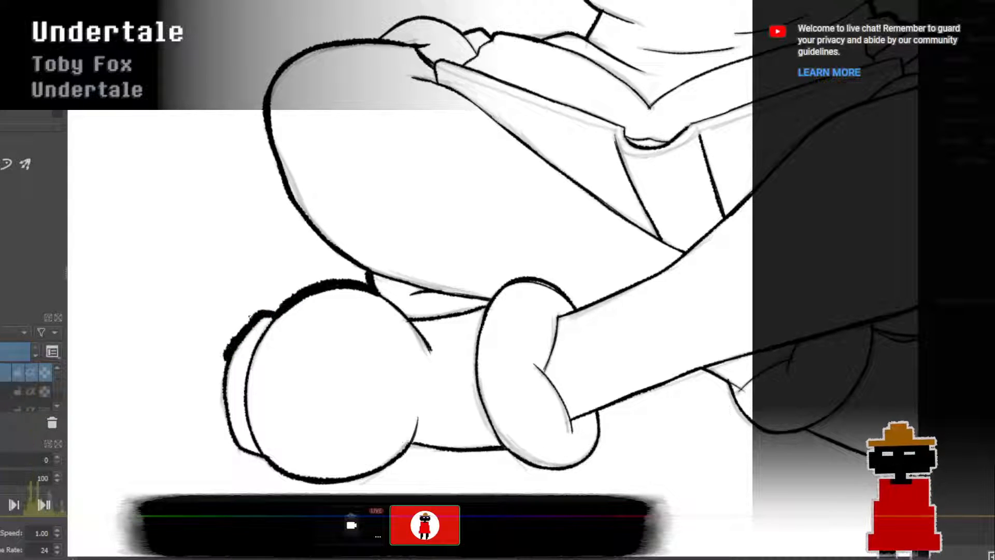
pyautogui.moveTo(250, 318)
pyautogui.mouseDown()
pyautogui.moveTo(220, 373)
pyautogui.moveTo(223, 402)
pyautogui.mouseUp()
pyautogui.moveTo(225, 361)
pyautogui.mouseDown()
pyautogui.moveTo(229, 429)
pyautogui.moveTo(237, 441)
pyautogui.moveTo(223, 399)
pyautogui.moveTo(241, 453)
pyautogui.moveTo(253, 457)
pyautogui.moveTo(240, 456)
pyautogui.moveTo(274, 467)
pyautogui.mouseUp()
pyautogui.hotkey('ctrl', 'z')
pyautogui.hotkey('ctrl', 'z')
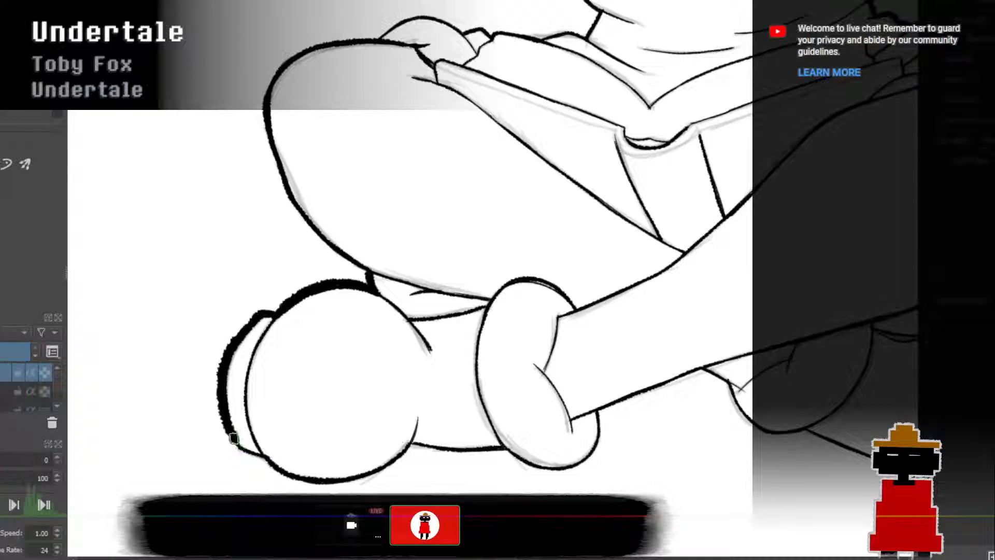
pyautogui.moveTo(230, 434)
pyautogui.mouseDown()
pyautogui.moveTo(246, 457)
pyautogui.moveTo(263, 459)
pyautogui.mouseUp()
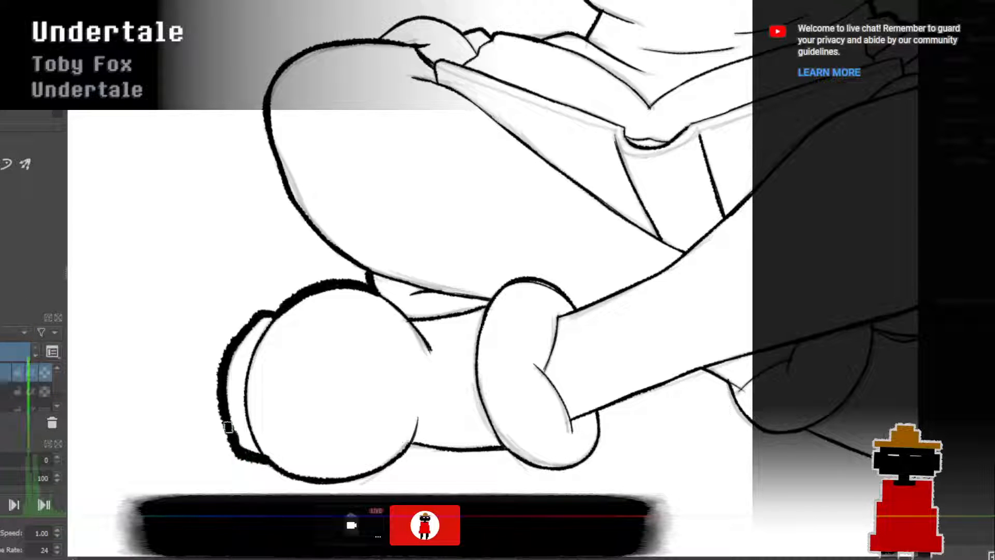
pyautogui.moveTo(228, 426)
pyautogui.mouseDown()
pyautogui.moveTo(243, 457)
pyautogui.moveTo(261, 461)
pyautogui.moveTo(250, 451)
pyautogui.moveTo(285, 478)
pyautogui.moveTo(245, 420)
pyautogui.moveTo(277, 406)
pyautogui.moveTo(314, 475)
pyautogui.moveTo(266, 462)
pyautogui.moveTo(300, 482)
pyautogui.moveTo(361, 485)
pyautogui.moveTo(267, 462)
pyautogui.moveTo(317, 480)
pyautogui.moveTo(384, 468)
pyautogui.moveTo(353, 482)
pyautogui.moveTo(396, 461)
pyautogui.moveTo(435, 423)
pyautogui.moveTo(416, 447)
pyautogui.moveTo(421, 414)
pyautogui.mouseUp()
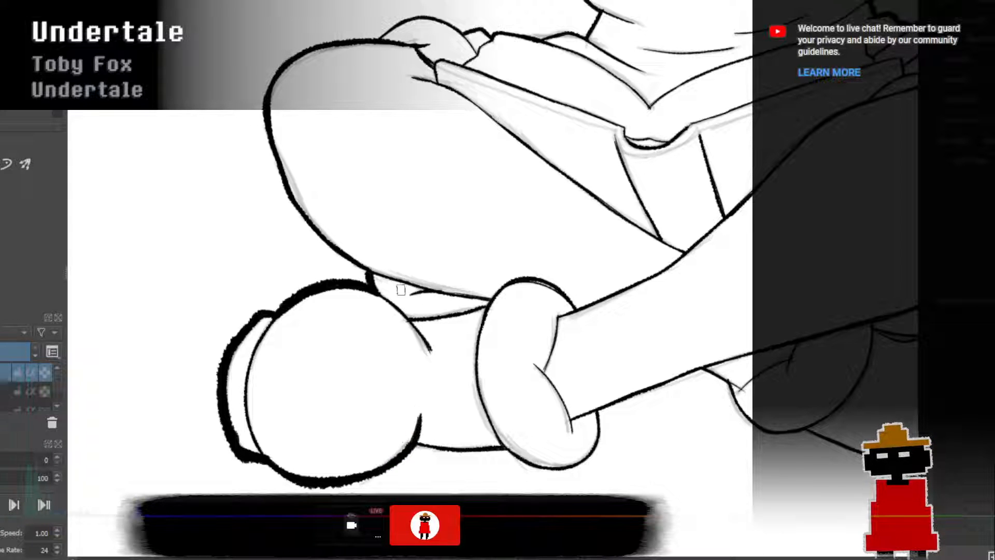
# Rework the left-hand shoe's inner curve and thicken the underside of the ankle and the rounded cuff beside it.
pyautogui.hotkey('ctrl', 'z')
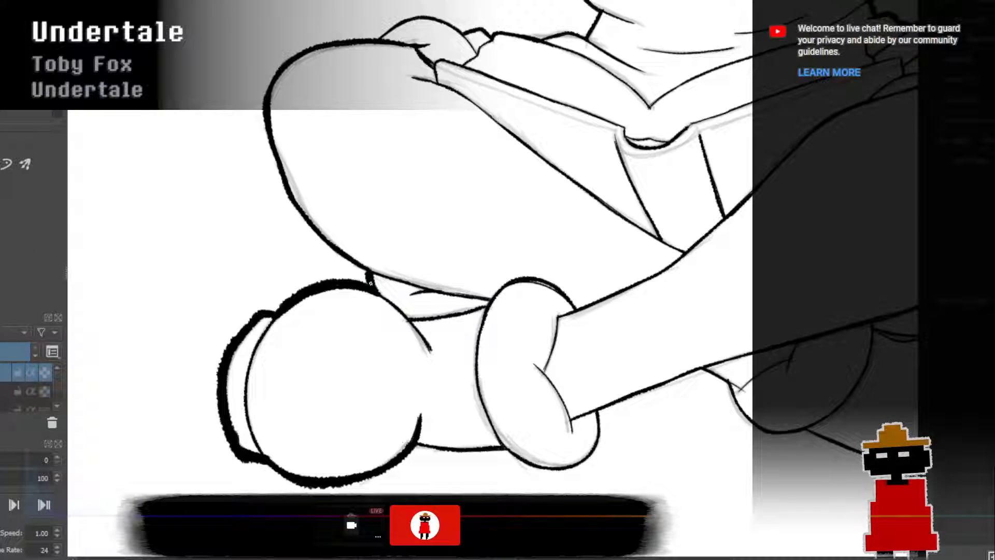
pyautogui.moveTo(373, 285); pyautogui.dragTo(419, 338)
pyautogui.hotkey('ctrl', 'z')
pyautogui.moveTo(377, 293); pyautogui.dragTo(425, 339)
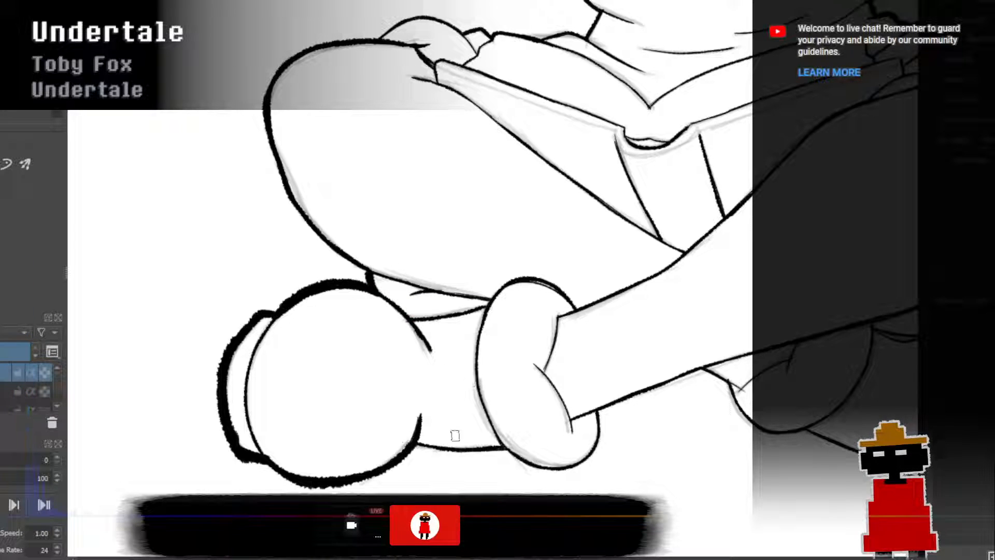
pyautogui.moveTo(415, 442)
pyautogui.mouseDown()
pyautogui.moveTo(510, 450)
pyautogui.moveTo(539, 469)
pyautogui.moveTo(570, 471)
pyautogui.moveTo(601, 439)
pyautogui.moveTo(601, 408)
pyautogui.moveTo(600, 437)
pyautogui.mouseUp()
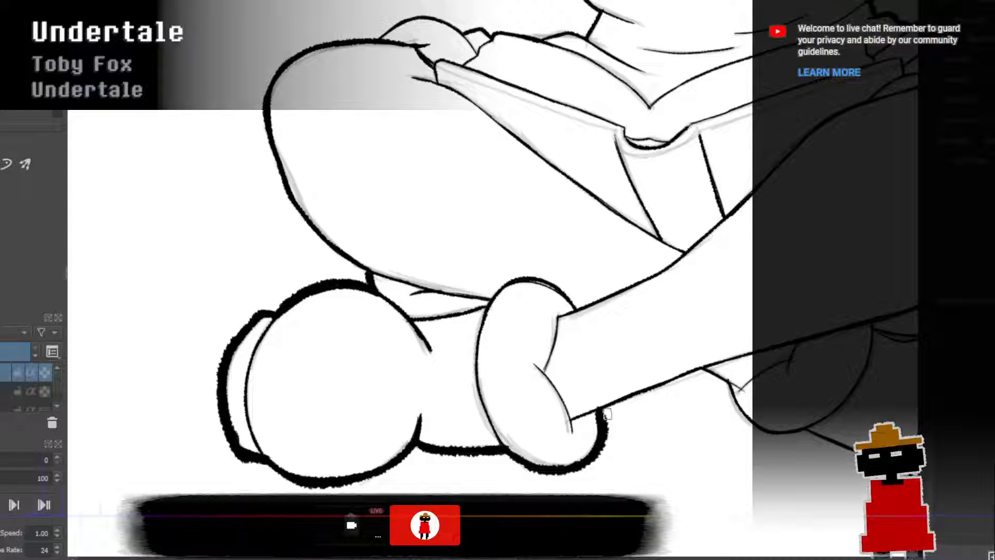
# Thicken the lower outline of the crossed front shin between the two feet.
pyautogui.moveTo(331, 557); pyautogui.dragTo(415, 558)
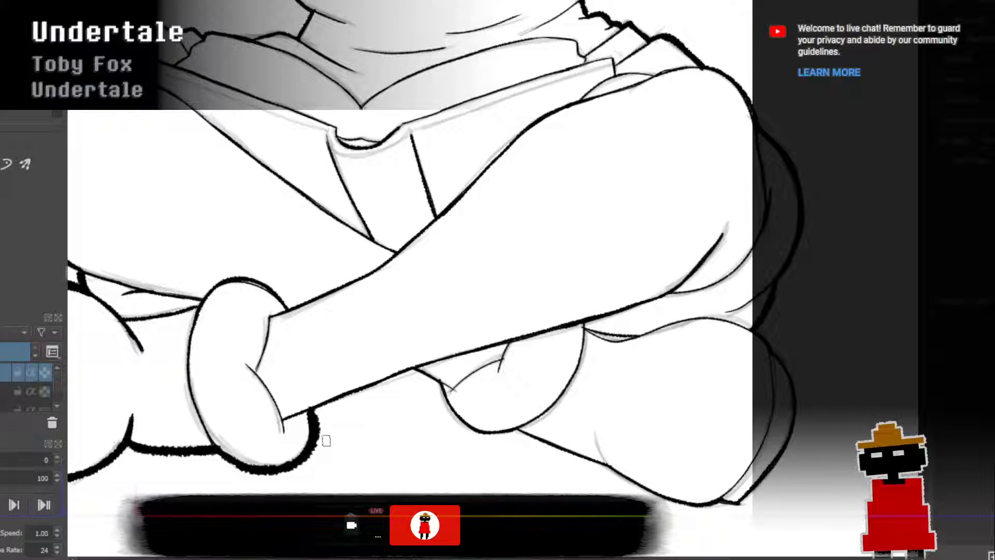
pyautogui.moveTo(288, 417)
pyautogui.mouseDown()
pyautogui.moveTo(433, 367)
pyautogui.moveTo(323, 402)
pyautogui.moveTo(413, 369)
pyautogui.mouseUp()
pyautogui.hotkey('ctrl', 'z')
pyautogui.moveTo(338, 398); pyautogui.dragTo(417, 372)
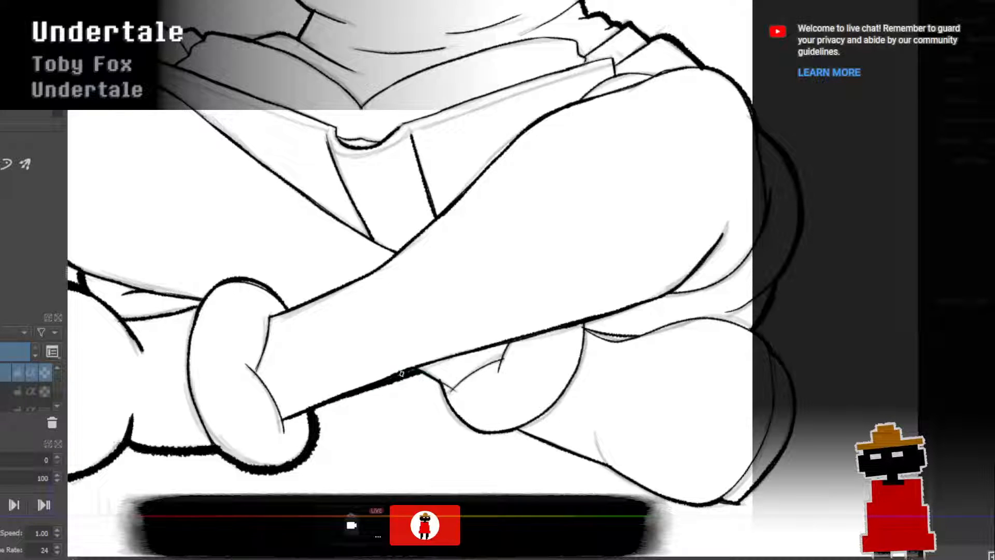
# Thicken the short edge below the front shin and the bottom curve of the right-hand foot's rounded cuff.
pyautogui.moveTo(431, 381)
pyautogui.mouseDown()
pyautogui.moveTo(450, 389)
pyautogui.moveTo(450, 406)
pyautogui.mouseUp()
pyautogui.hotkey('ctrl', 'z')
pyautogui.hotkey('ctrl', 'z')
pyautogui.hotkey('ctrl', 'z')
pyautogui.hotkey('ctrl', 'z')
pyautogui.moveTo(419, 371)
pyautogui.mouseDown()
pyautogui.moveTo(455, 389)
pyautogui.moveTo(419, 371)
pyautogui.moveTo(455, 393)
pyautogui.moveTo(411, 375)
pyautogui.moveTo(477, 429)
pyautogui.mouseUp()
pyautogui.hotkey('ctrl', 'z')
pyautogui.hotkey('ctrl', 'z')
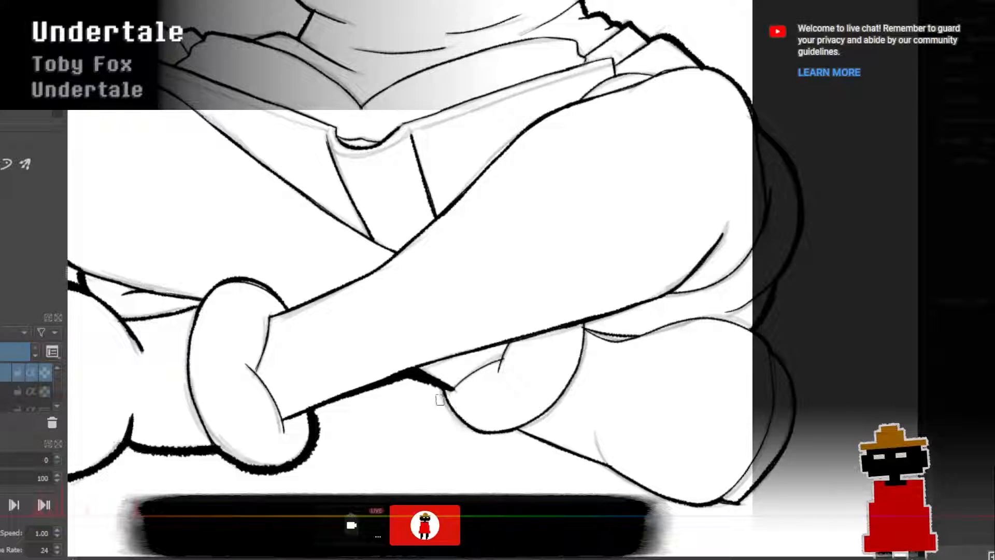
pyautogui.moveTo(439, 385)
pyautogui.mouseDown()
pyautogui.moveTo(461, 425)
pyautogui.moveTo(520, 433)
pyautogui.mouseUp()
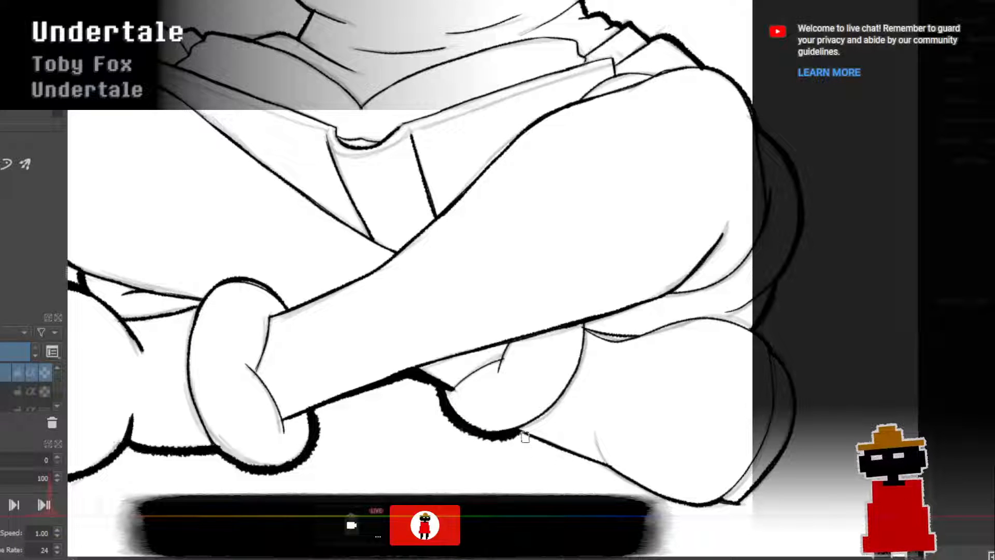
# Thicken the bottom outline of the right-hand shoe from the rounded cuff towards the sole.
pyautogui.moveTo(556, 463); pyautogui.dragTo(392, 464)
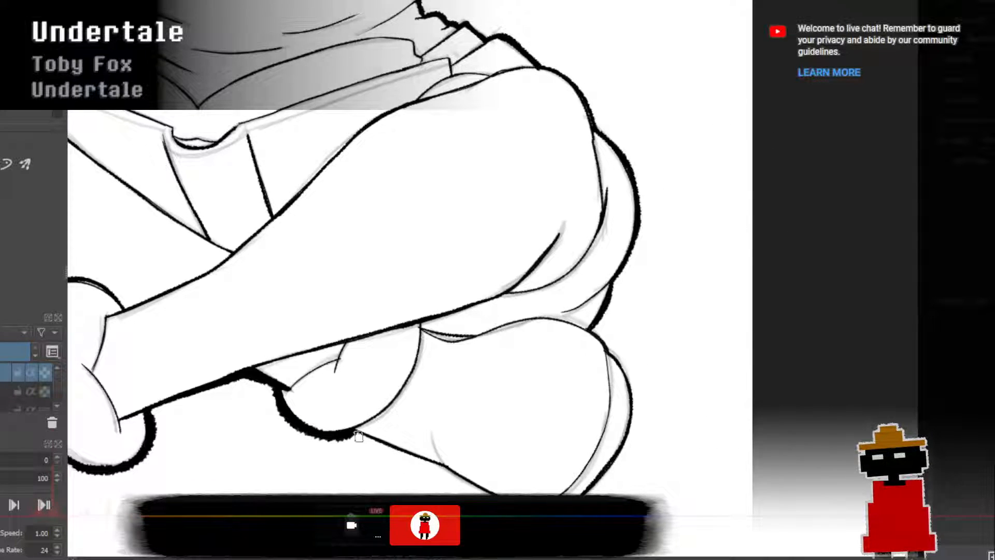
pyautogui.moveTo(354, 432); pyautogui.dragTo(463, 483)
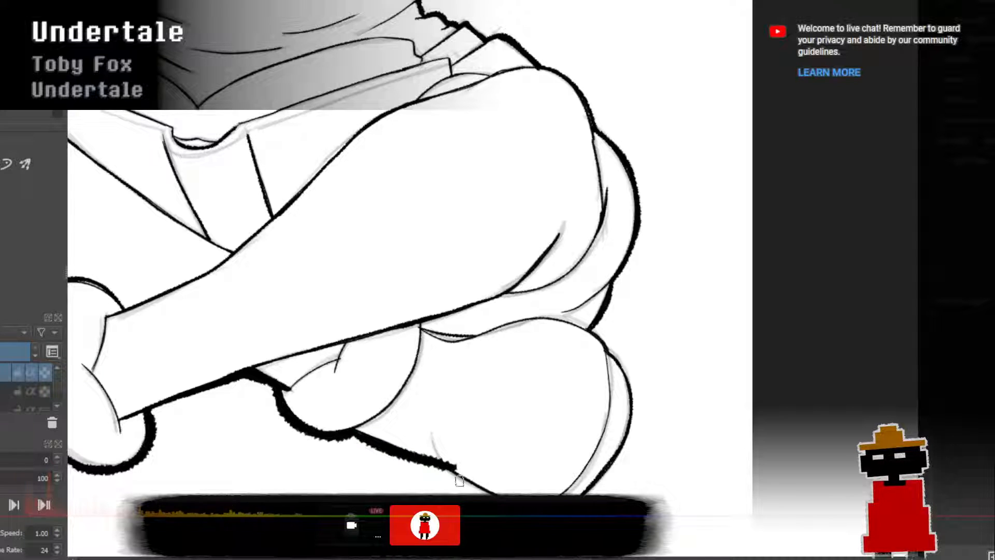
pyautogui.hotkey('ctrl', 'z')
pyautogui.moveTo(354, 432); pyautogui.dragTo(445, 470)
pyautogui.hotkey('ctrl', 'z')
pyautogui.moveTo(354, 432); pyautogui.dragTo(500, 492)
pyautogui.hotkey('ctrl', 'z')
pyautogui.hotkey('ctrl', 'z')
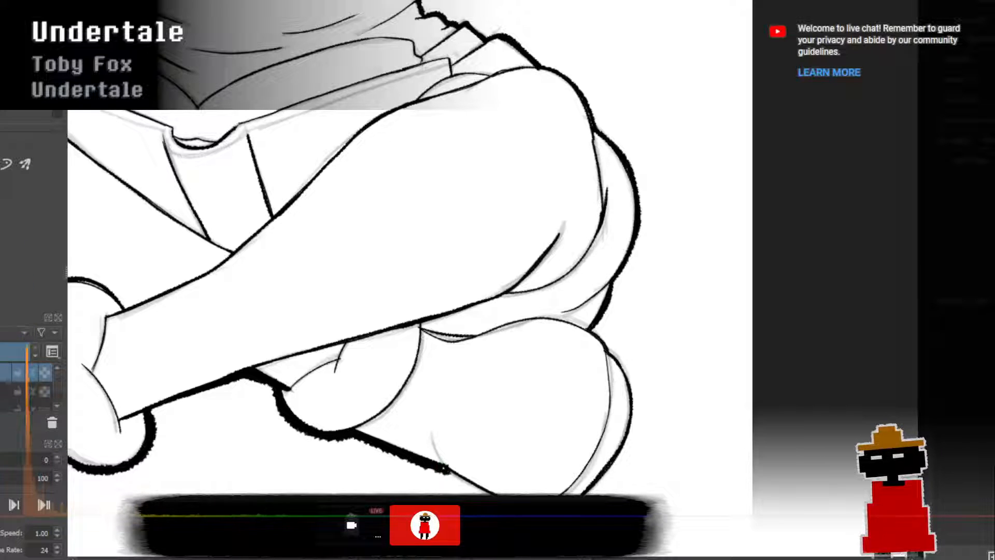
pyautogui.moveTo(448, 472); pyautogui.dragTo(498, 494)
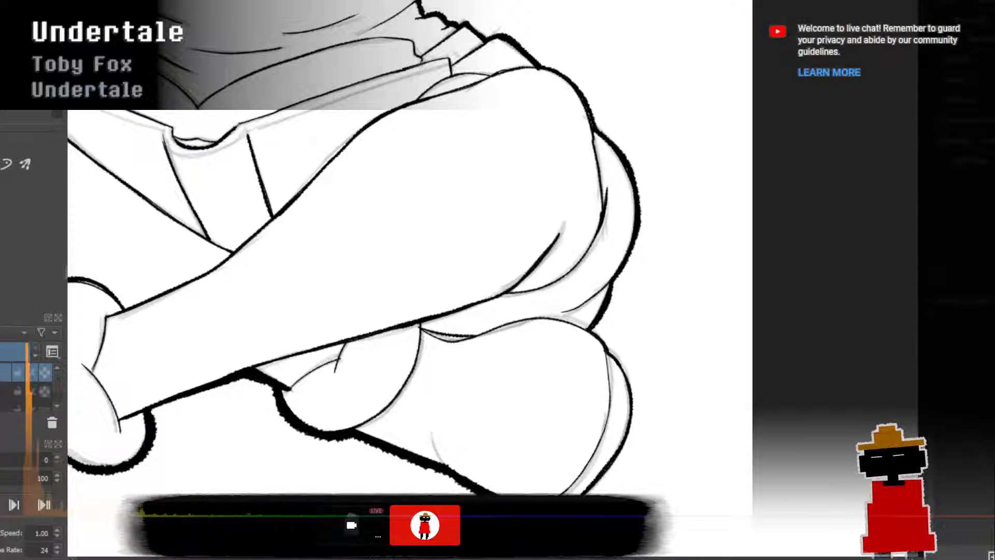
pyautogui.hotkey('ctrl', 'z')
pyautogui.moveTo(443, 463); pyautogui.dragTo(502, 493)
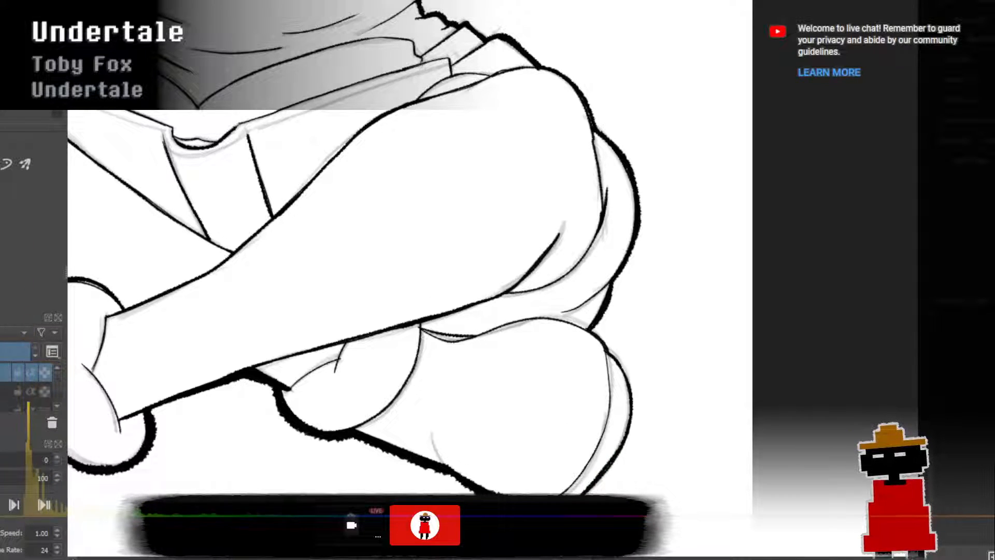
# Thicken the outer contour of the right-hand shoe's sole and the folded leg above it up to the knee.
pyautogui.moveTo(586, 494)
pyautogui.mouseDown()
pyautogui.moveTo(633, 422)
pyautogui.moveTo(635, 391)
pyautogui.moveTo(618, 354)
pyautogui.moveTo(633, 401)
pyautogui.moveTo(628, 346)
pyautogui.moveTo(609, 350)
pyautogui.moveTo(597, 333)
pyautogui.moveTo(621, 280)
pyautogui.moveTo(431, 280)
pyautogui.mouseUp()
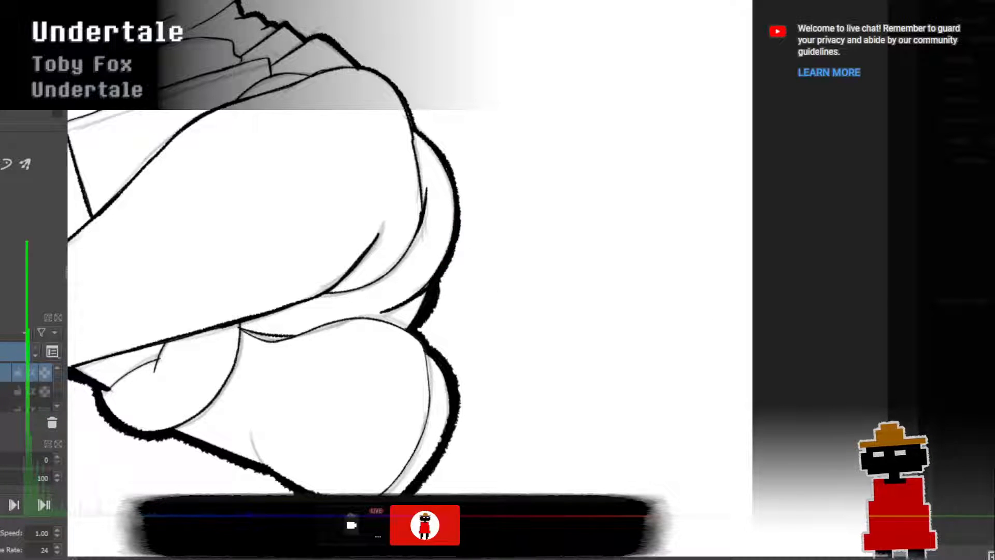
pyautogui.scroll(5, 414, 374)
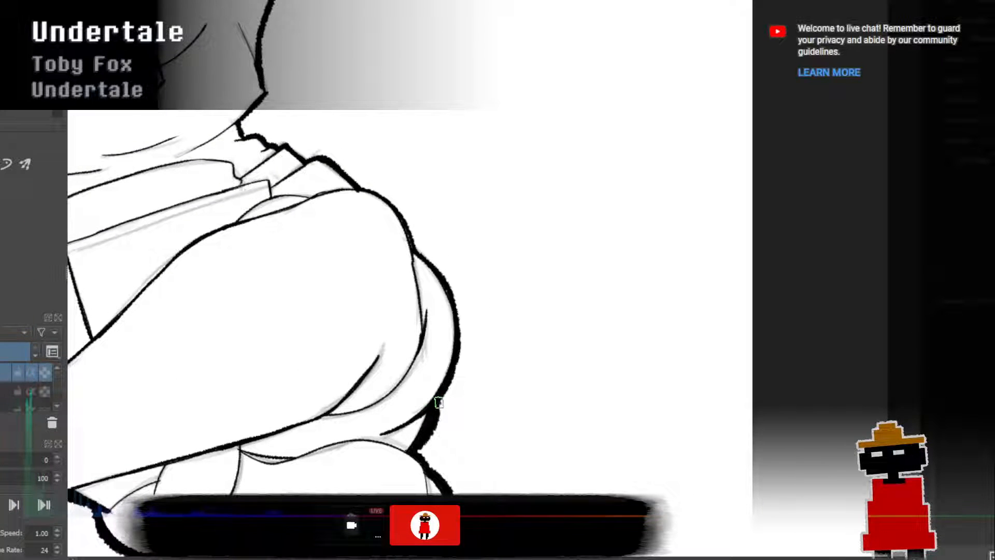
pyautogui.moveTo(440, 396); pyautogui.dragTo(463, 324)
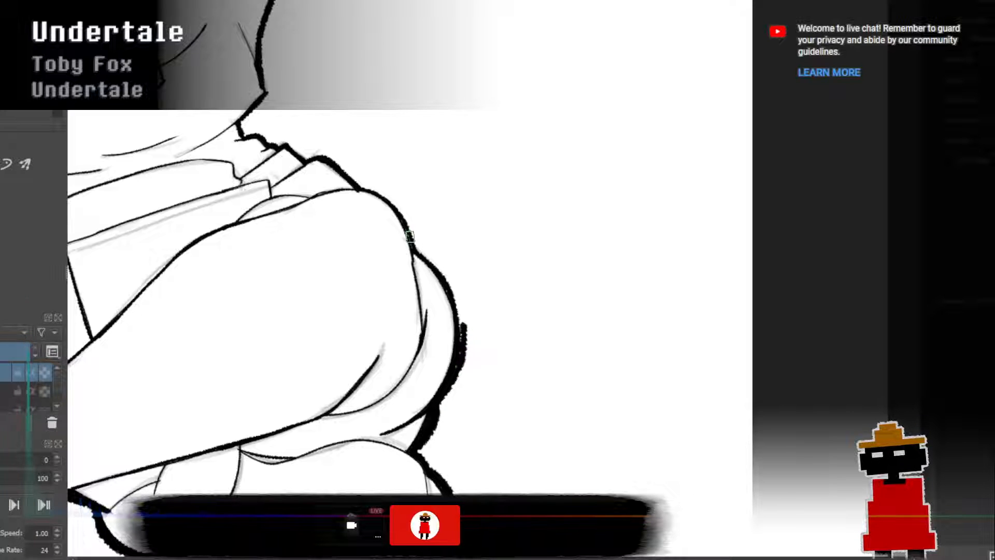
pyautogui.moveTo(412, 244)
pyautogui.mouseDown()
pyautogui.moveTo(460, 312)
pyautogui.moveTo(452, 371)
pyautogui.mouseUp()
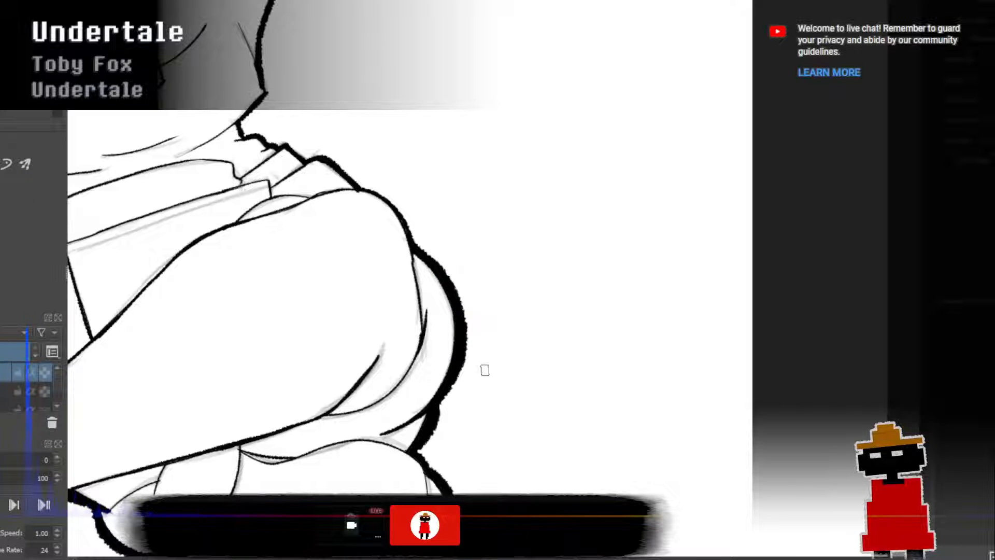
# Fill in the narrow fold between the front shin and the top of the right-hand shoe with a heavy line.
pyautogui.scroll(-5, 484, 370)
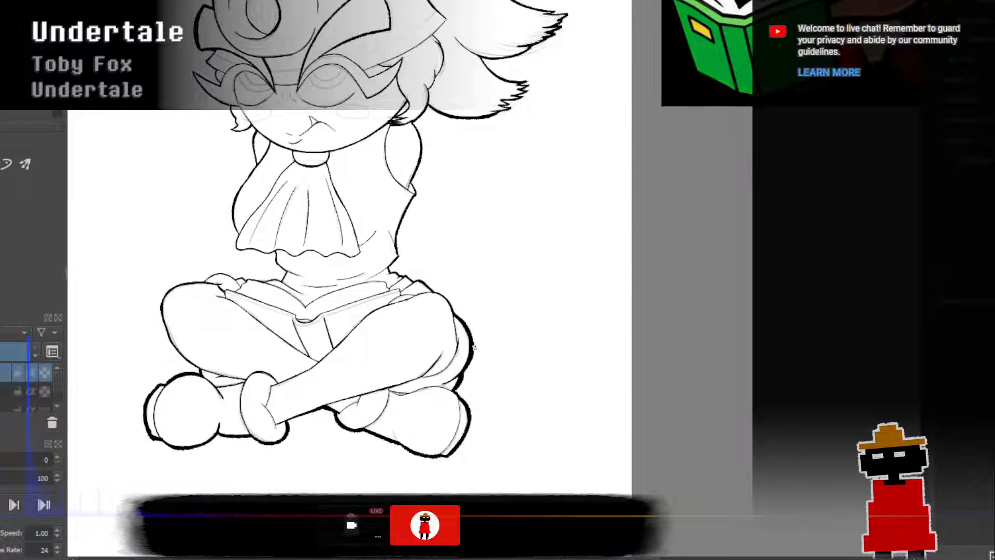
pyautogui.scroll(4, 474, 346)
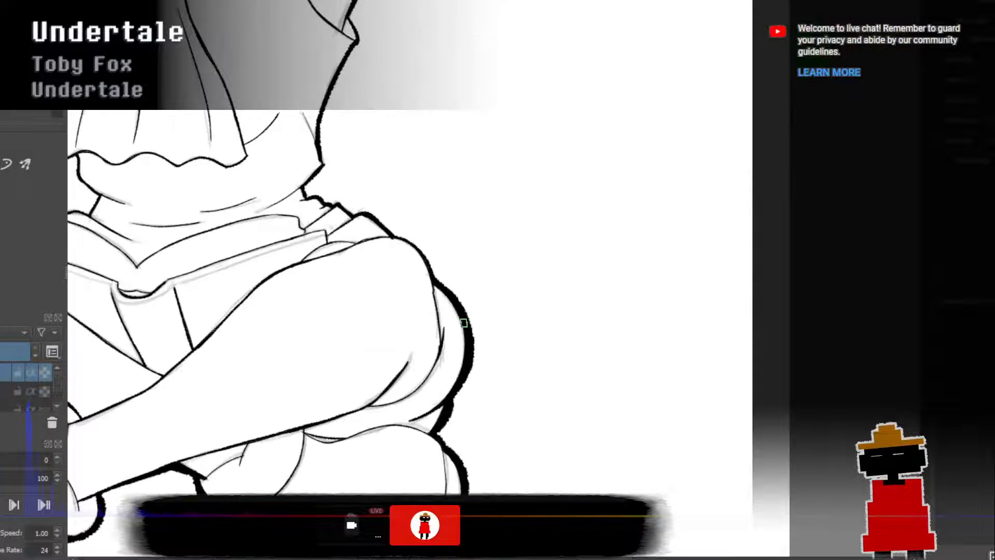
pyautogui.scroll(3, 464, 322)
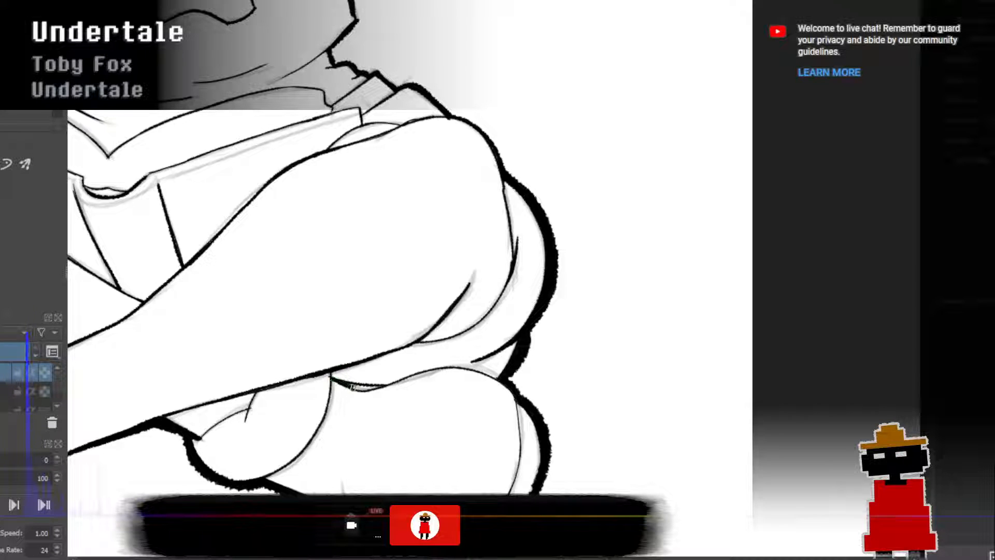
pyautogui.moveTo(361, 387); pyautogui.dragTo(373, 386)
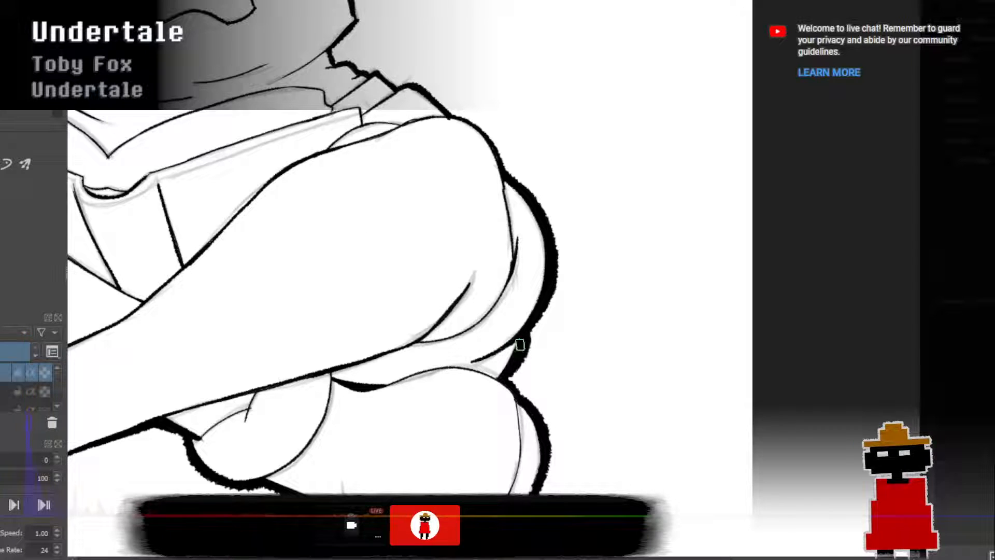
pyautogui.scroll(-1, 509, 319)
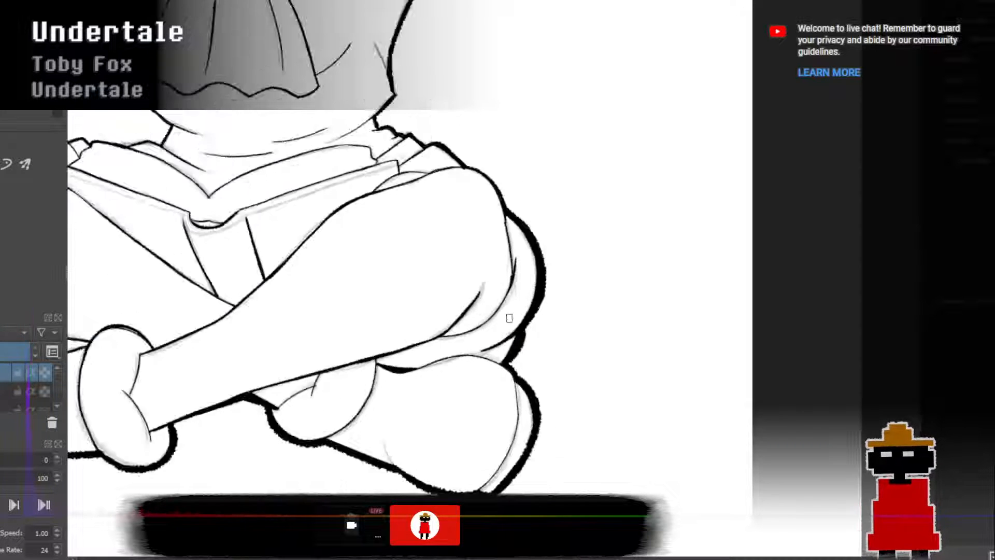
# Thicken the small curved fold on top of the right-hand thigh and the peaked shorts fold above it.
pyautogui.scroll(-1, 510, 318)
pyautogui.scroll(3, 478, 202)
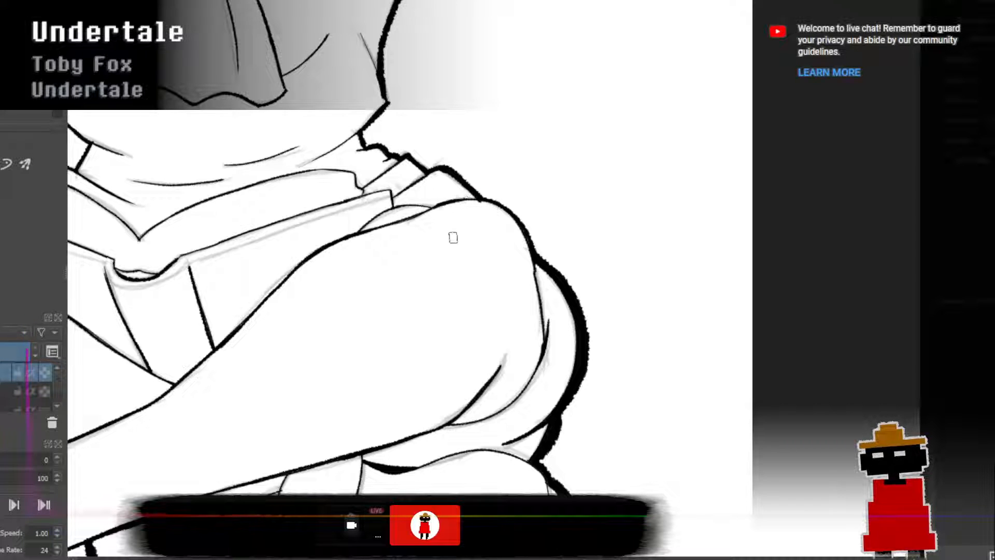
pyautogui.moveTo(477, 558); pyautogui.dragTo(447, 558)
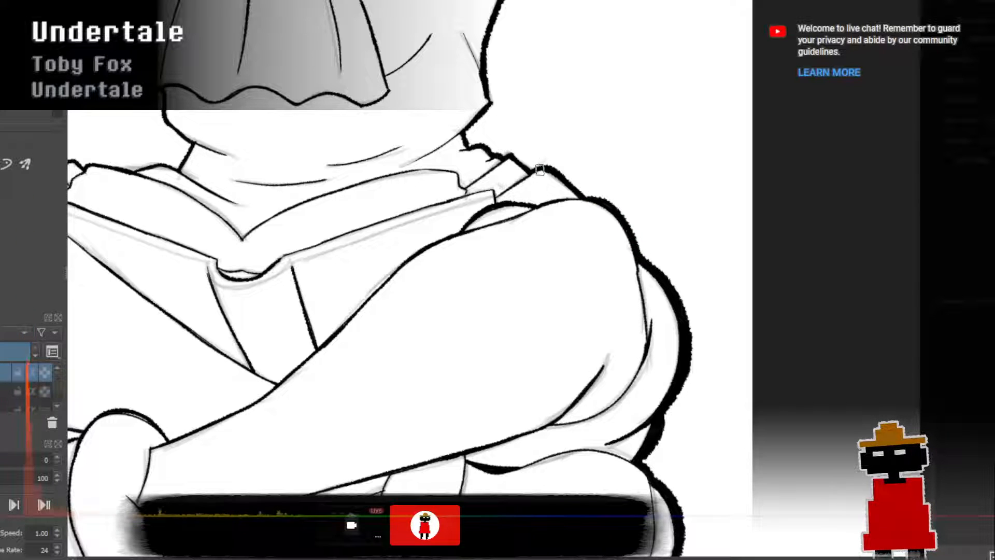
pyautogui.moveTo(528, 170)
pyautogui.mouseDown()
pyautogui.moveTo(547, 166)
pyautogui.moveTo(570, 185)
pyautogui.mouseUp()
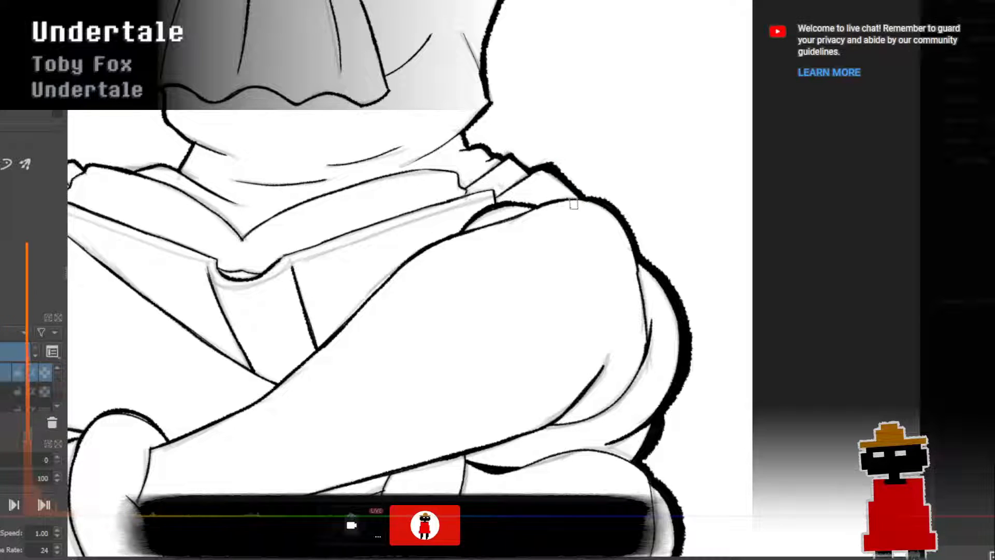
# Thicken the jagged folds beside the right-hand hip and the shorts' waistband edge from the centre notch to its right-hand end.
pyautogui.moveTo(518, 154); pyautogui.dragTo(535, 170)
pyautogui.hotkey('ctrl', 'z')
pyautogui.hotkey('ctrl', 'z')
pyautogui.moveTo(466, 144)
pyautogui.mouseDown()
pyautogui.moveTo(503, 152)
pyautogui.moveTo(467, 146)
pyautogui.moveTo(478, 141)
pyautogui.moveTo(508, 158)
pyautogui.moveTo(476, 144)
pyautogui.moveTo(509, 163)
pyautogui.mouseUp()
pyautogui.hotkey('ctrl', 'z')
pyautogui.hotkey('ctrl', 'z')
pyautogui.hotkey('ctrl', 'z')
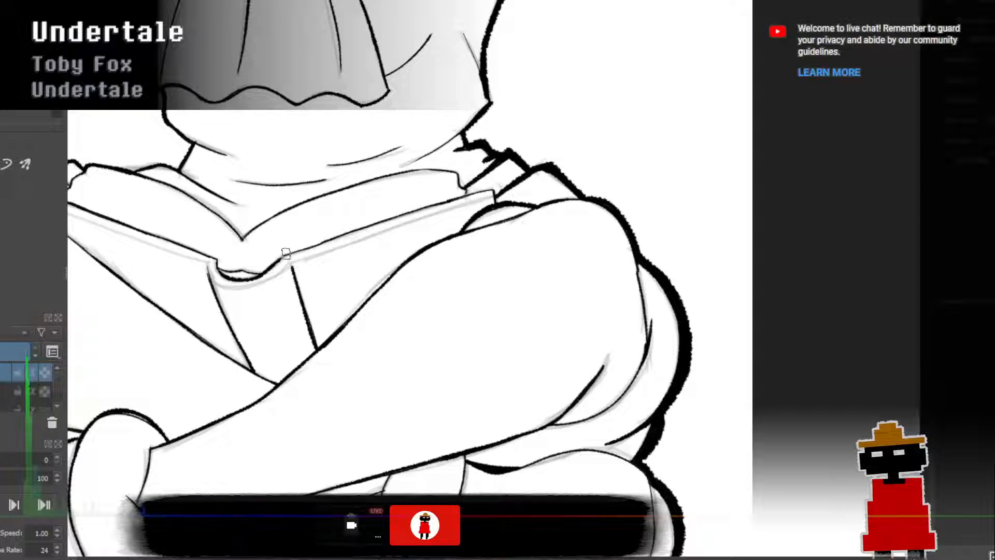
pyautogui.moveTo(284, 255); pyautogui.dragTo(480, 195)
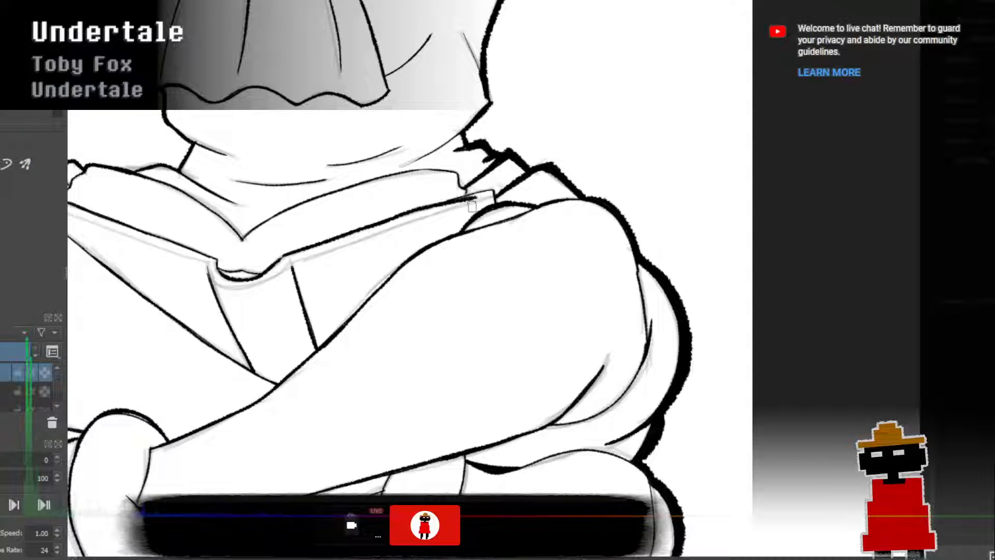
pyautogui.moveTo(282, 255); pyautogui.dragTo(486, 190)
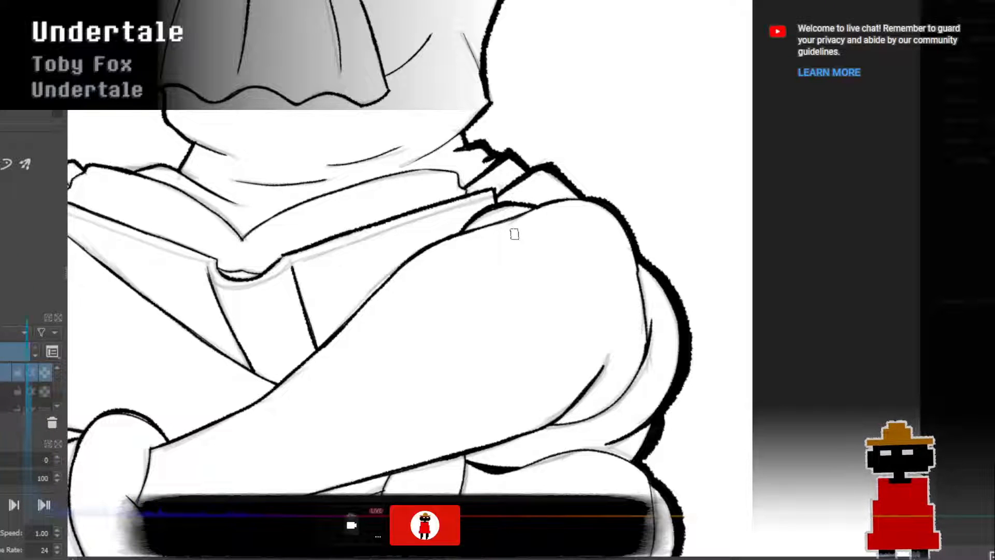
# Thicken the outer contour of the left-hand leg from above the shoe, around the knee and along the top of the thigh.
pyautogui.scroll(-3, 514, 233)
pyautogui.scroll(5, 466, 201)
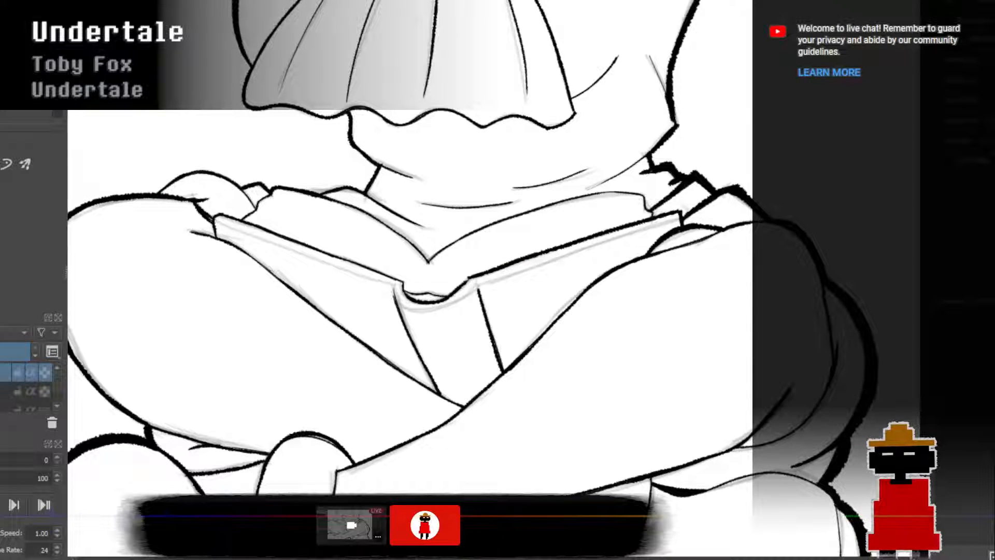
pyautogui.moveTo(399, 558); pyautogui.dragTo(336, 557)
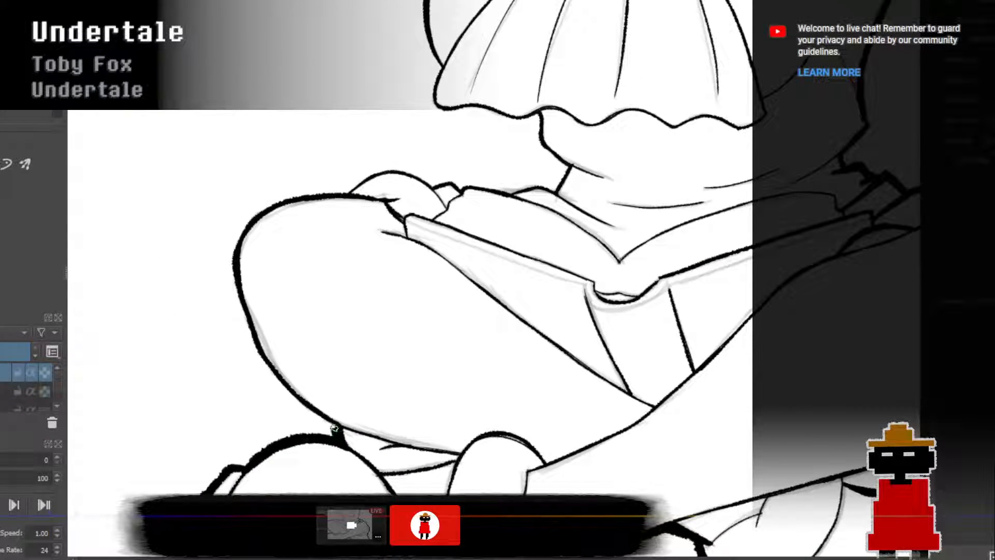
pyautogui.moveTo(331, 423)
pyautogui.mouseDown()
pyautogui.moveTo(301, 401)
pyautogui.moveTo(337, 426)
pyautogui.moveTo(278, 384)
pyautogui.moveTo(310, 410)
pyautogui.moveTo(267, 367)
pyautogui.moveTo(234, 288)
pyautogui.mouseUp()
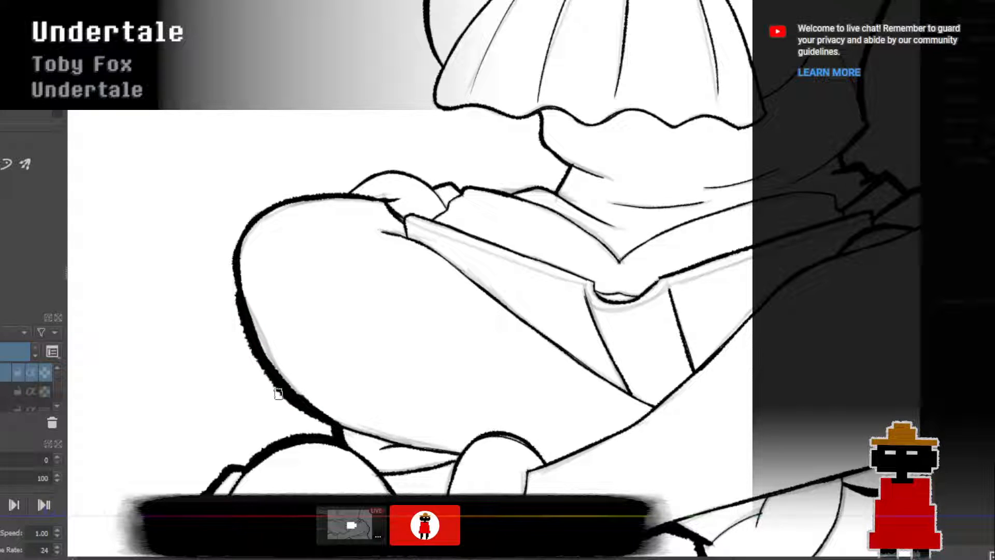
pyautogui.moveTo(241, 308)
pyautogui.mouseDown()
pyautogui.moveTo(237, 231)
pyautogui.moveTo(266, 202)
pyautogui.moveTo(262, 212)
pyautogui.moveTo(298, 198)
pyautogui.mouseUp()
pyautogui.hotkey('ctrl', 'z')
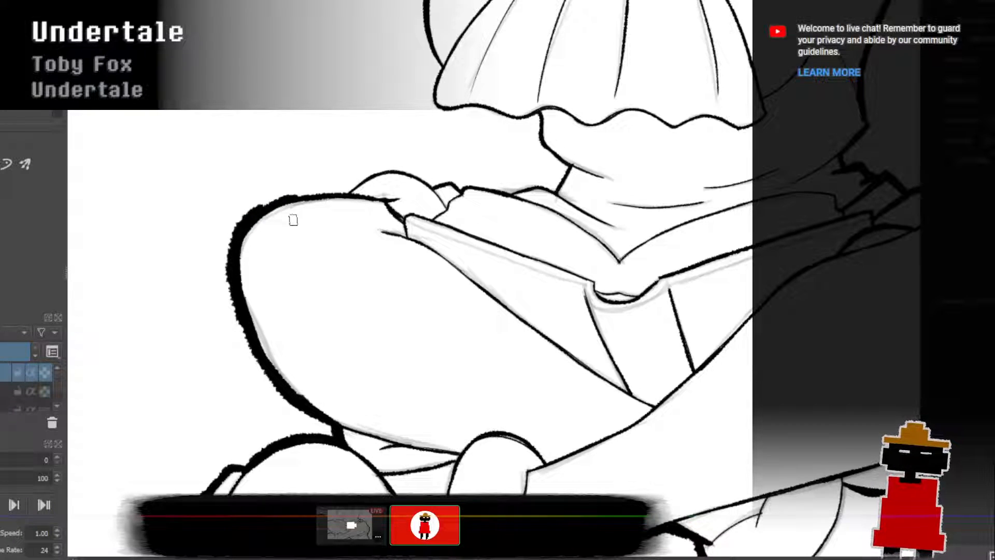
pyautogui.moveTo(261, 211); pyautogui.dragTo(290, 198)
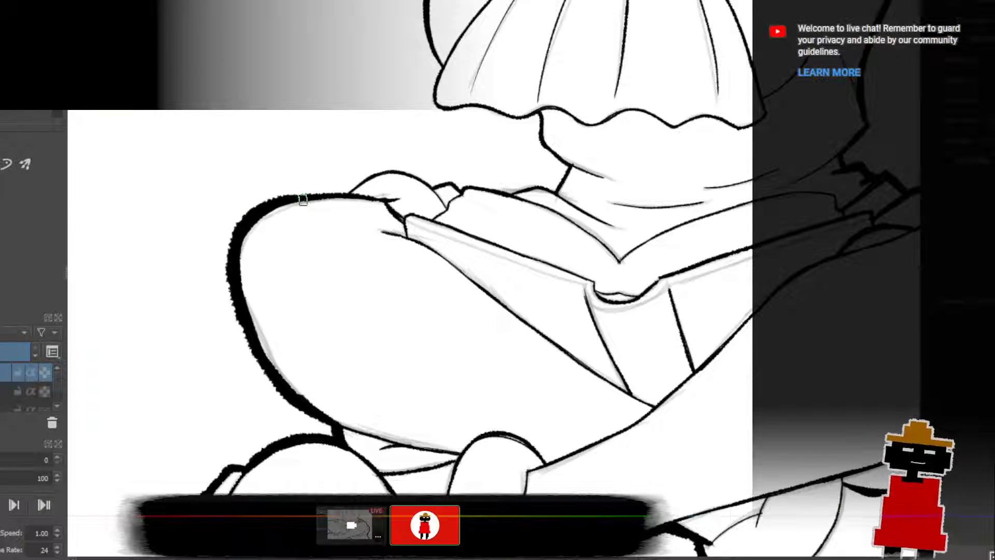
pyautogui.moveTo(287, 199); pyautogui.dragTo(335, 191)
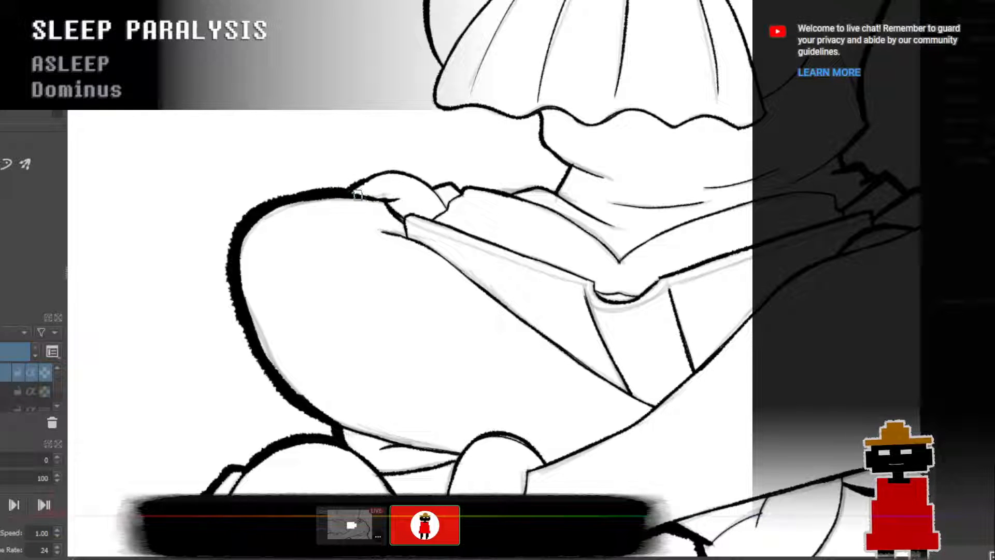
# Thicken the shorts folds along the left-hand hip and the left-hand waist contour up to the scarf's hem.
pyautogui.moveTo(355, 183)
pyautogui.mouseDown()
pyautogui.moveTo(384, 168)
pyautogui.moveTo(365, 179)
pyautogui.moveTo(411, 170)
pyautogui.moveTo(450, 189)
pyautogui.moveTo(440, 189)
pyautogui.moveTo(433, 182)
pyautogui.moveTo(454, 179)
pyautogui.moveTo(506, 195)
pyautogui.moveTo(478, 183)
pyautogui.moveTo(509, 193)
pyautogui.moveTo(539, 182)
pyautogui.moveTo(557, 201)
pyautogui.moveTo(500, 190)
pyautogui.moveTo(570, 177)
pyautogui.mouseUp()
pyautogui.hotkey('ctrl', 'z')
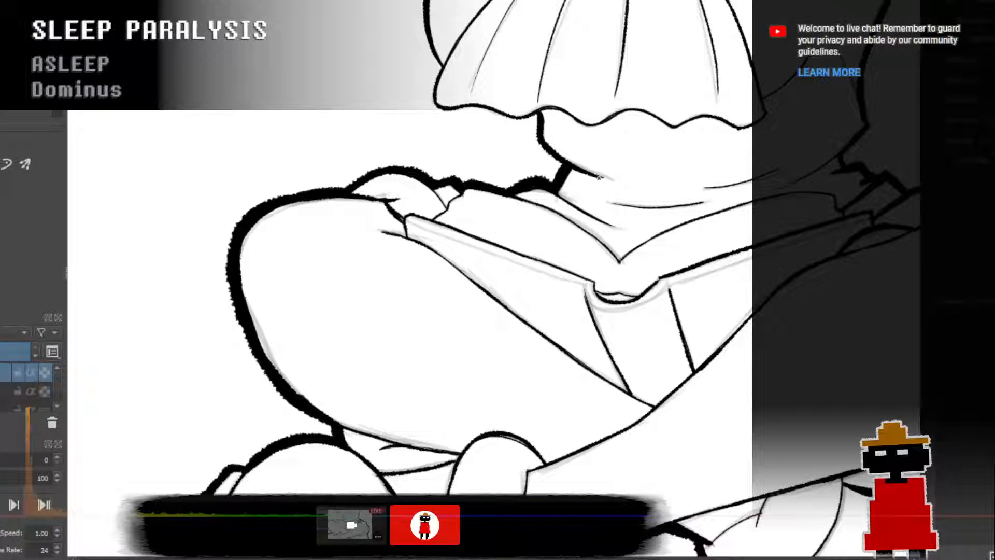
pyautogui.moveTo(598, 178)
pyautogui.mouseDown()
pyautogui.moveTo(546, 152)
pyautogui.moveTo(536, 115)
pyautogui.mouseUp()
# Thicken the middle of the lower belly crease above the waistband with a line that tapers at both ends.
pyautogui.scroll(-3, 594, 208)
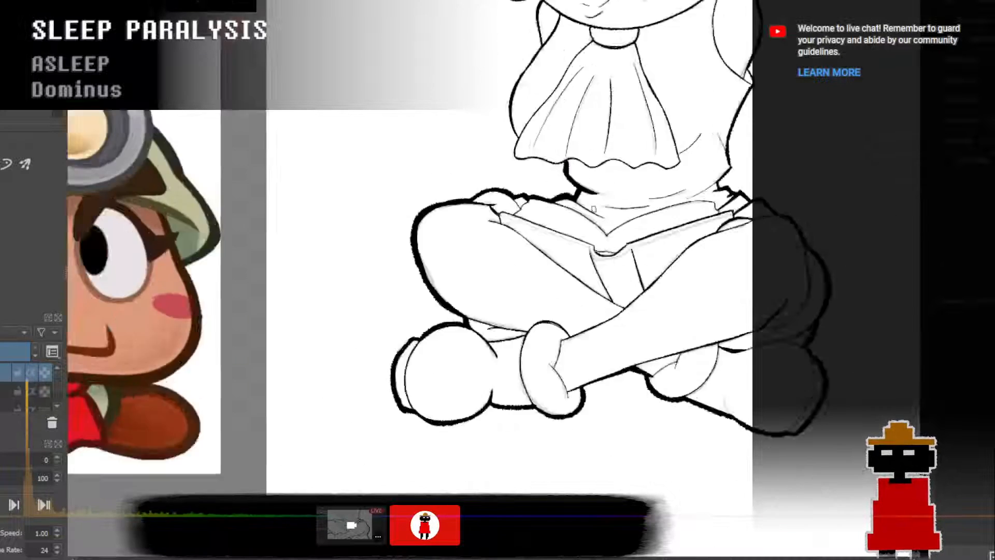
pyautogui.scroll(5, 628, 197)
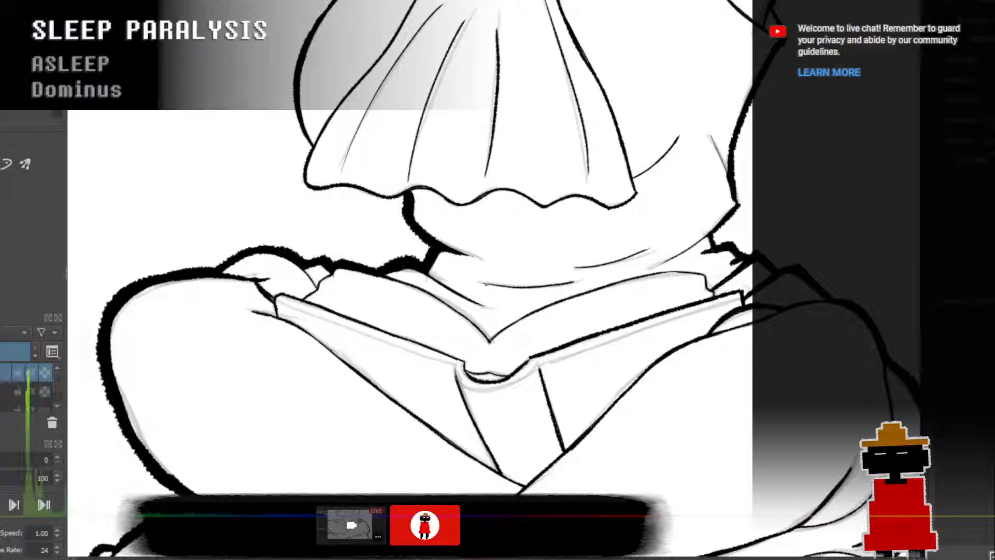
pyautogui.moveTo(486, 284); pyautogui.dragTo(533, 289)
pyautogui.hotkey('ctrl', 'z')
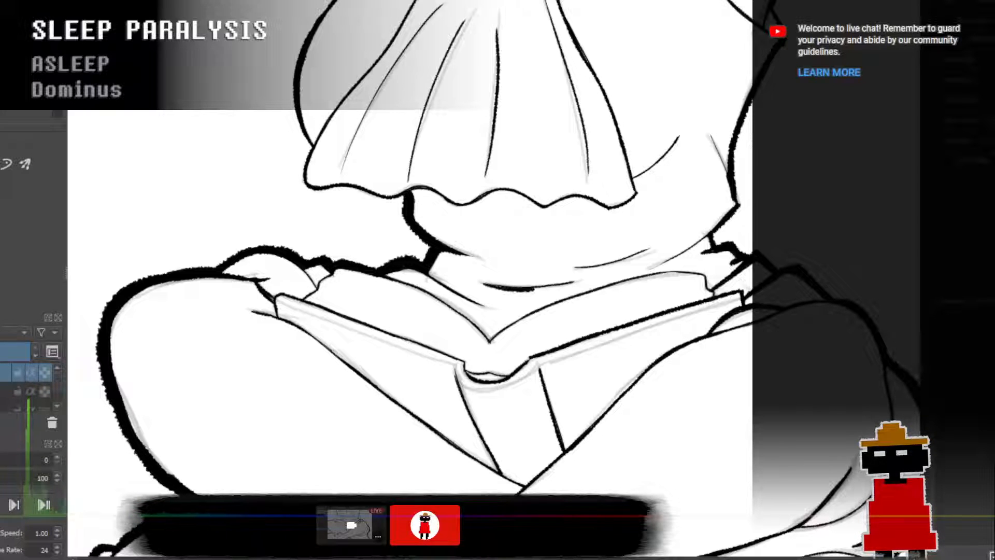
pyautogui.hotkey('ctrl', 'z')
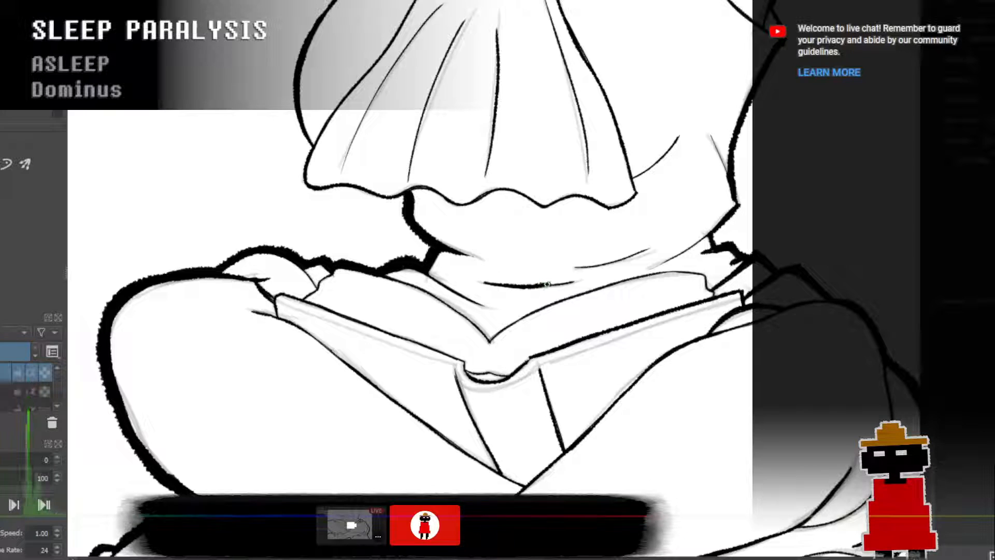
pyautogui.hotkey('ctrl', 'z')
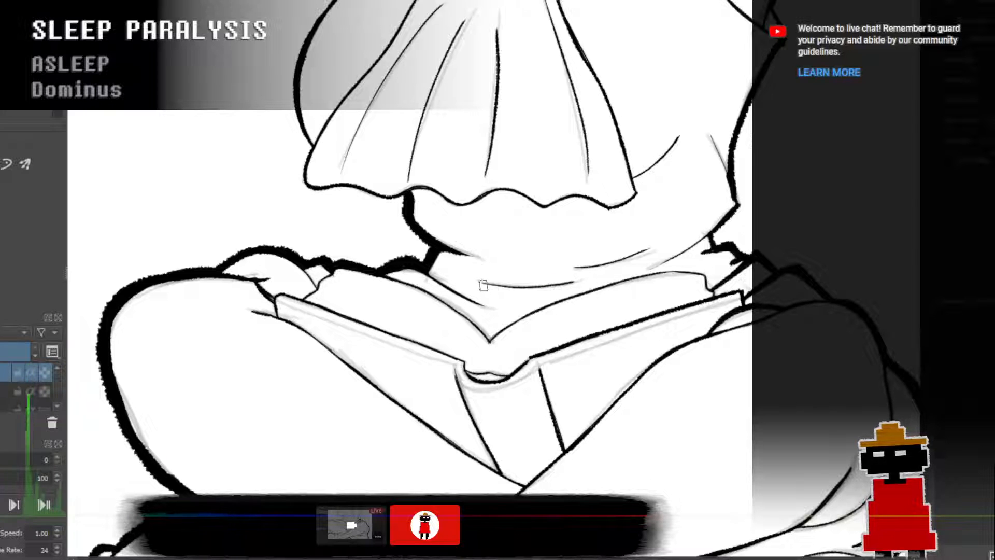
pyautogui.hotkey('ctrl', 'z')
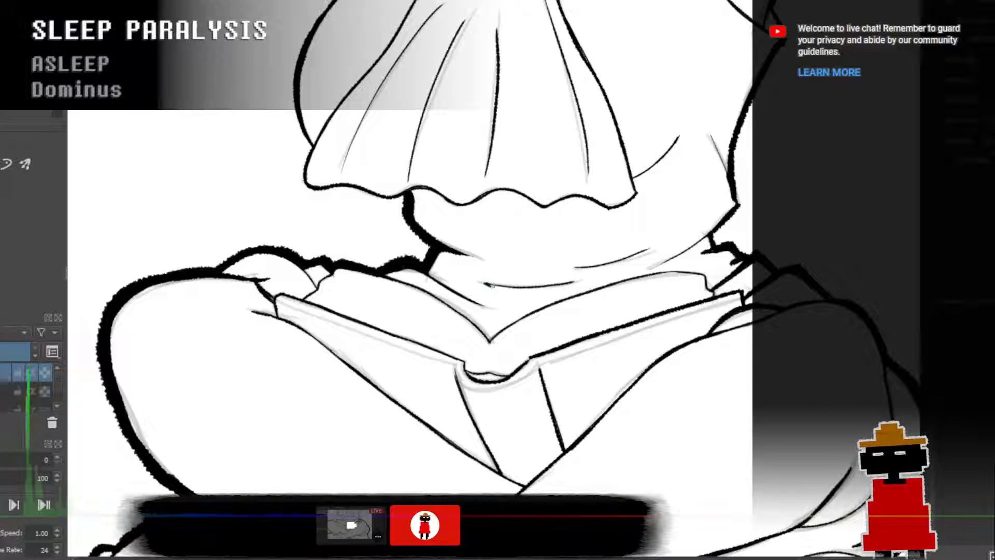
pyautogui.moveTo(490, 285)
pyautogui.mouseDown()
pyautogui.moveTo(569, 282)
pyautogui.moveTo(487, 283)
pyautogui.moveTo(526, 292)
pyautogui.moveTo(486, 284)
pyautogui.moveTo(556, 290)
pyautogui.mouseUp()
pyautogui.hotkey('ctrl', 'z')
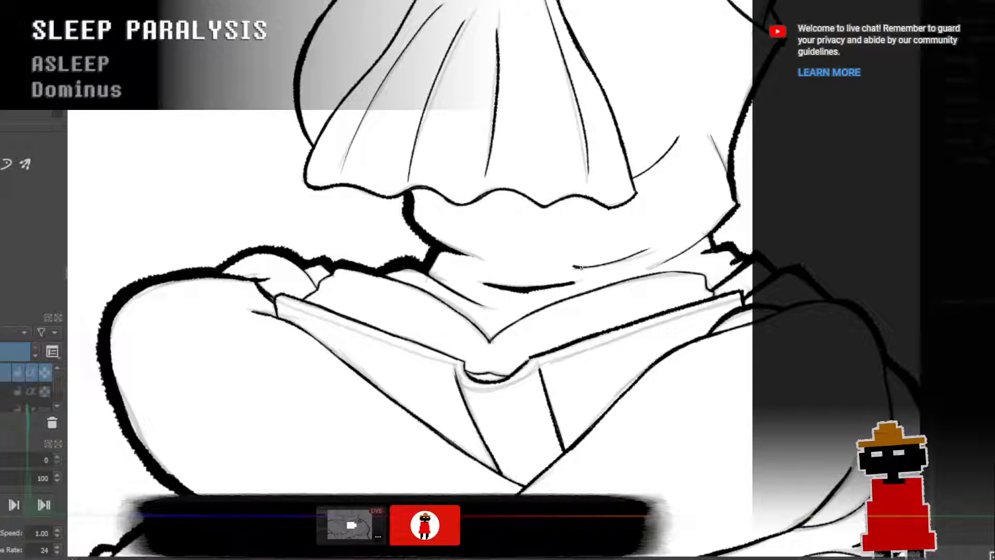
# Thicken the upper belly crease and the torso's right-hand contour from the waist fold up the side.
pyautogui.moveTo(603, 267); pyautogui.dragTo(648, 252)
pyautogui.hotkey('ctrl', 'z')
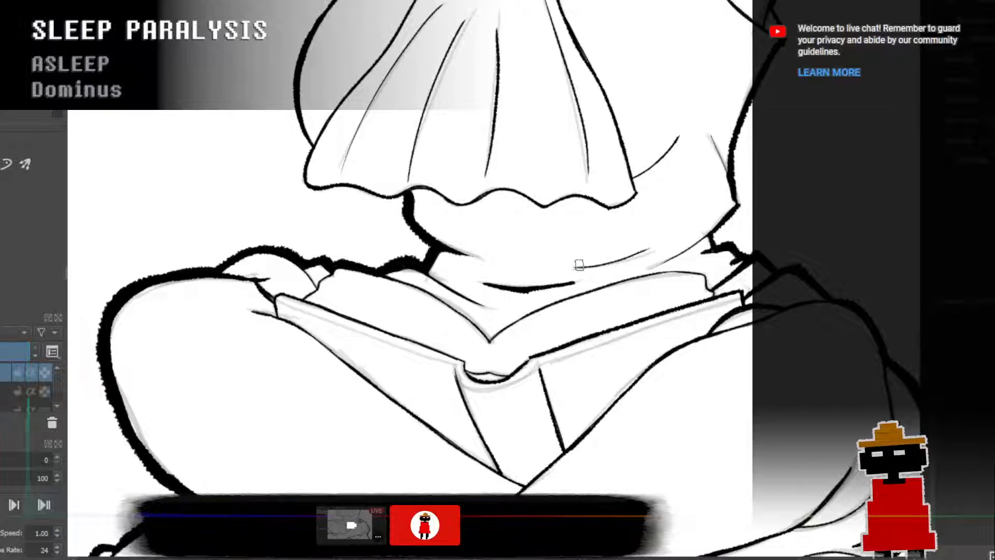
pyautogui.hotkey('ctrl', 'z')
pyautogui.moveTo(574, 266); pyautogui.dragTo(632, 257)
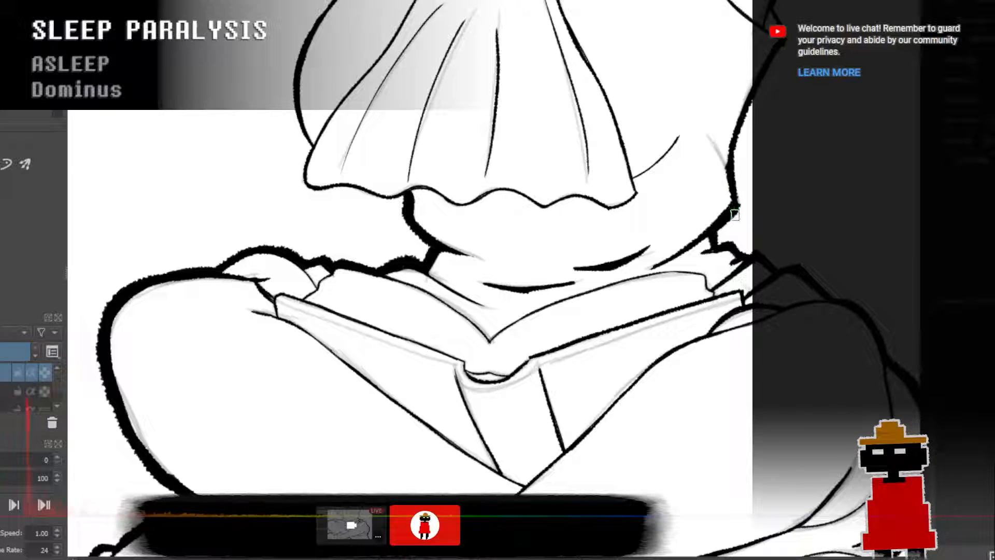
pyautogui.moveTo(735, 209)
pyautogui.mouseDown()
pyautogui.moveTo(725, 177)
pyautogui.moveTo(750, 80)
pyautogui.mouseUp()
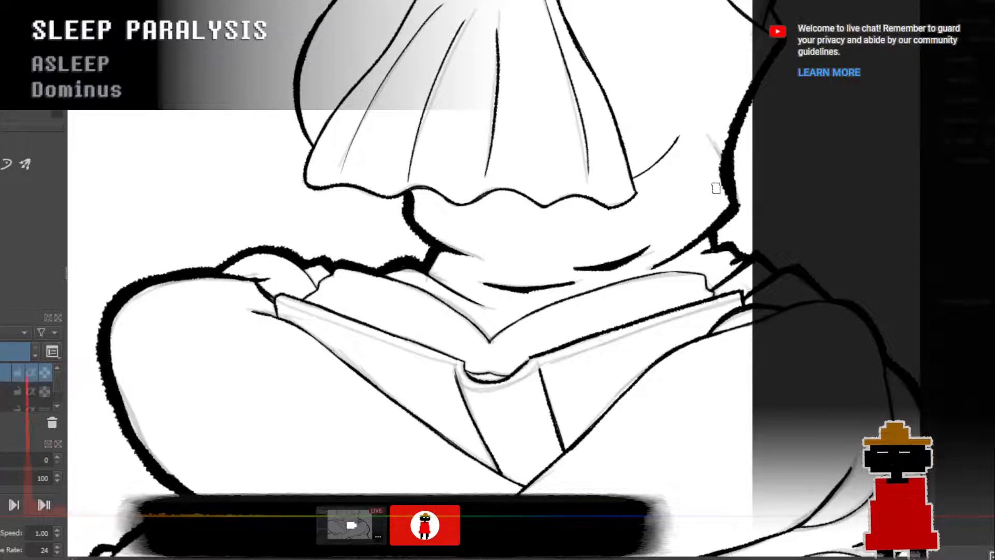
# Thicken the inner curve of the rounded cuff on the right-hand foot up to the underside of the shin.
pyautogui.press('-')
pyautogui.press('-')
pyautogui.press('-')
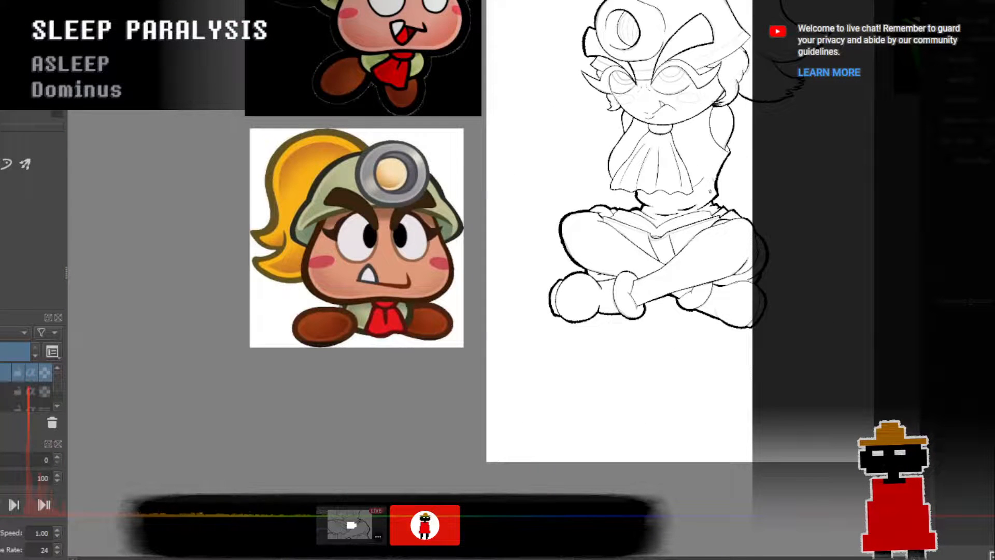
pyautogui.scroll(2, 710, 191)
pyautogui.moveTo(749, 226); pyautogui.dragTo(730, 208)
pyautogui.scroll(1, 741, 235)
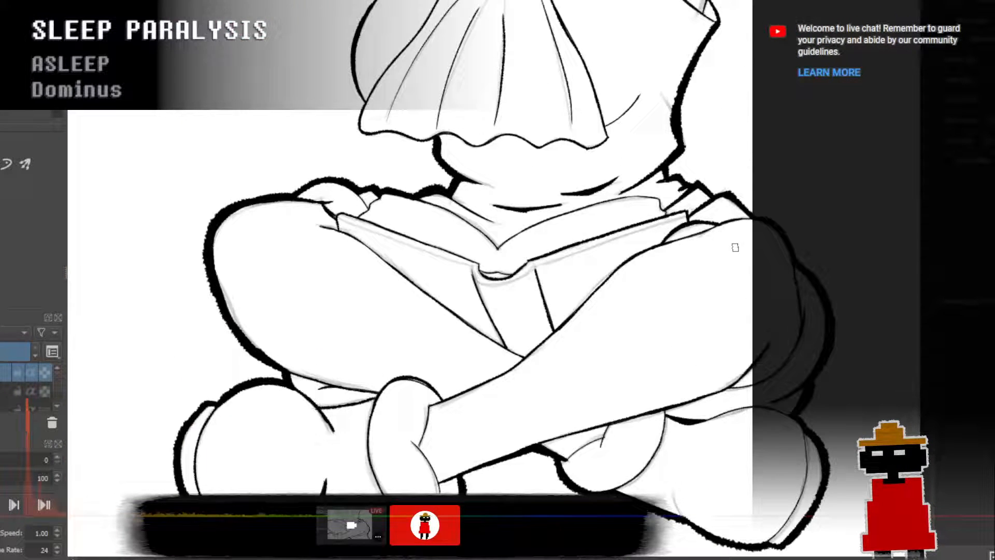
pyautogui.moveTo(735, 246); pyautogui.dragTo(734, 227)
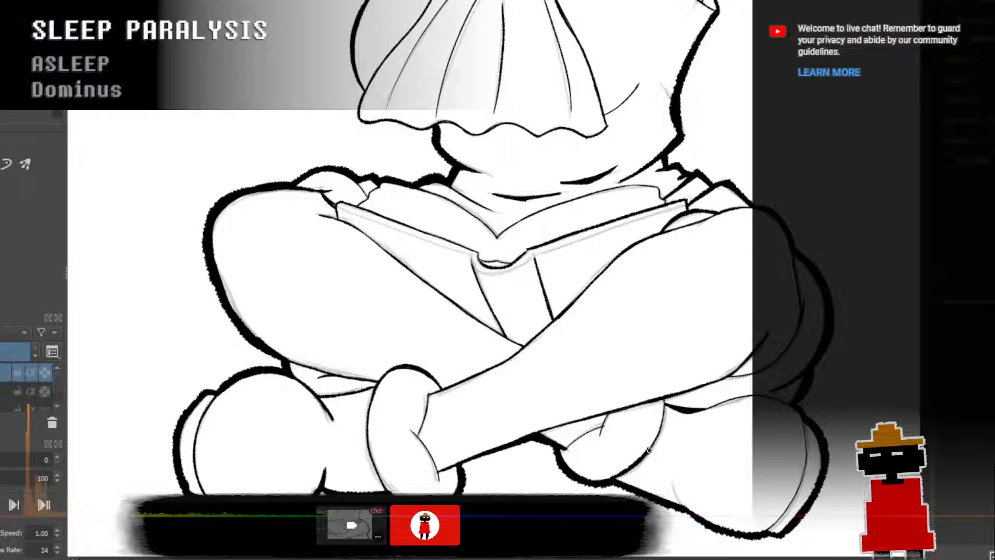
pyautogui.moveTo(662, 428); pyautogui.dragTo(667, 410)
pyautogui.hotkey('ctrl', 'z')
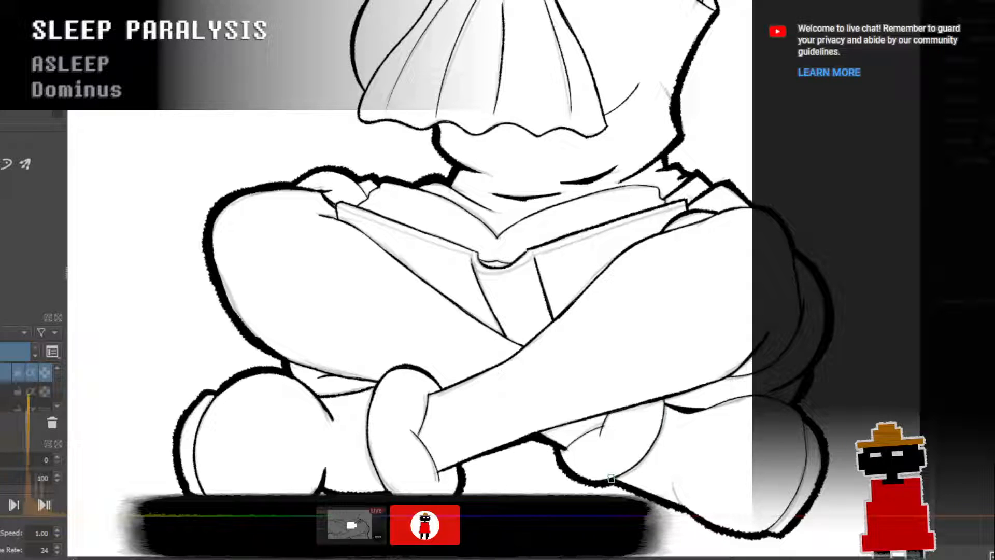
pyautogui.moveTo(619, 474); pyautogui.dragTo(664, 415)
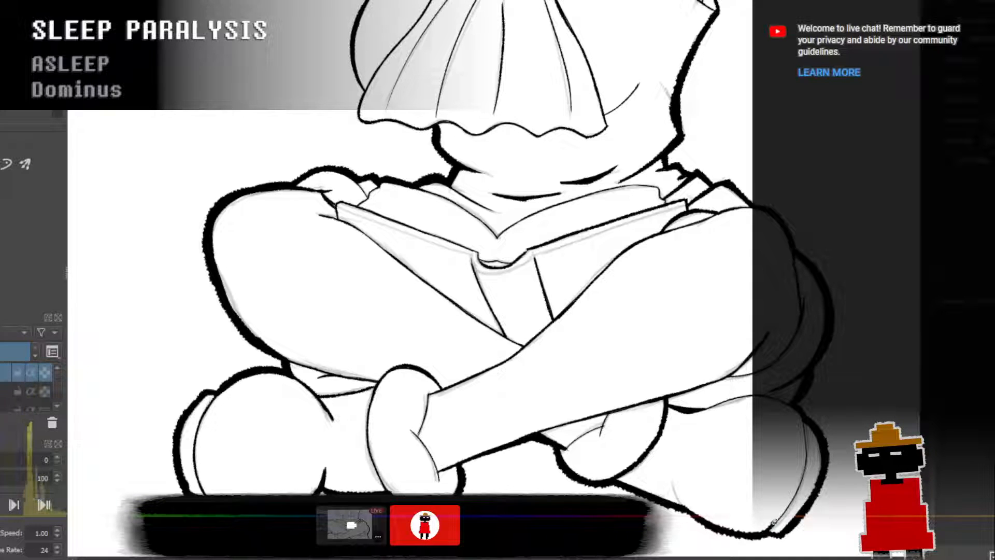
# Thicken the inner sole line of the right-hand shoe from its bottom tip upwards.
pyautogui.moveTo(773, 522); pyautogui.dragTo(806, 447)
pyautogui.hotkey('ctrl', 'z')
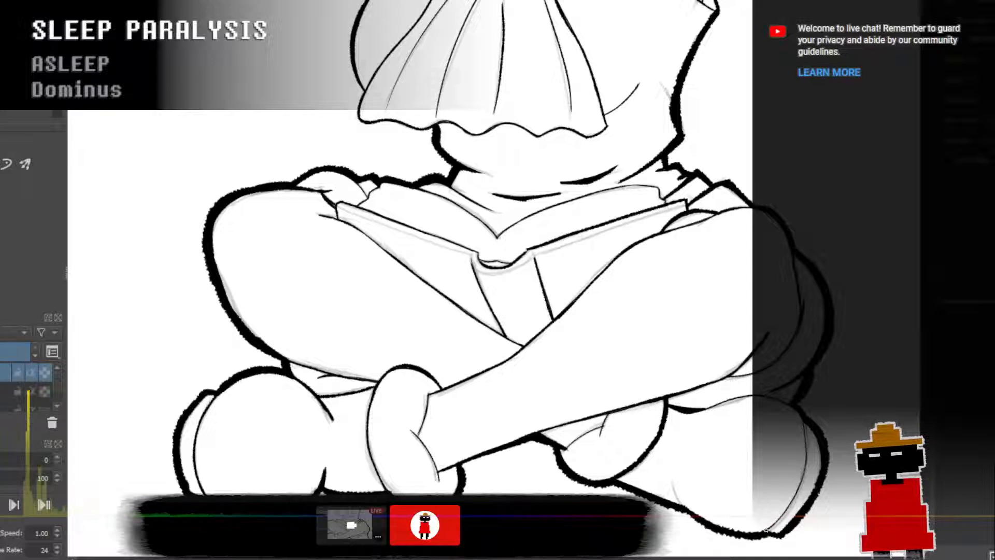
pyautogui.moveTo(765, 530); pyautogui.dragTo(794, 491)
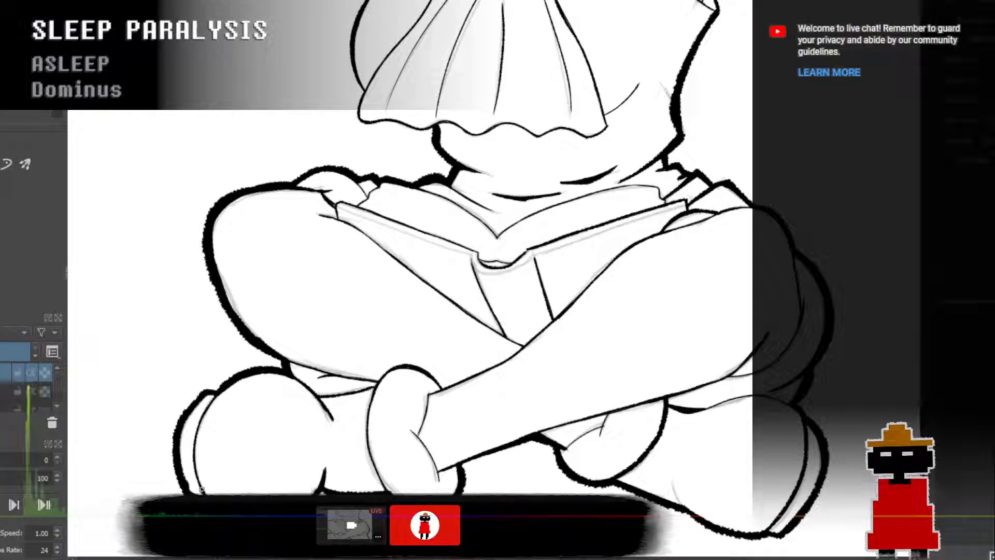
# Thicken the inner sole line of the left-hand shoe and the left edge of the front foot's rounded cuff.
pyautogui.moveTo(196, 469); pyautogui.dragTo(213, 394)
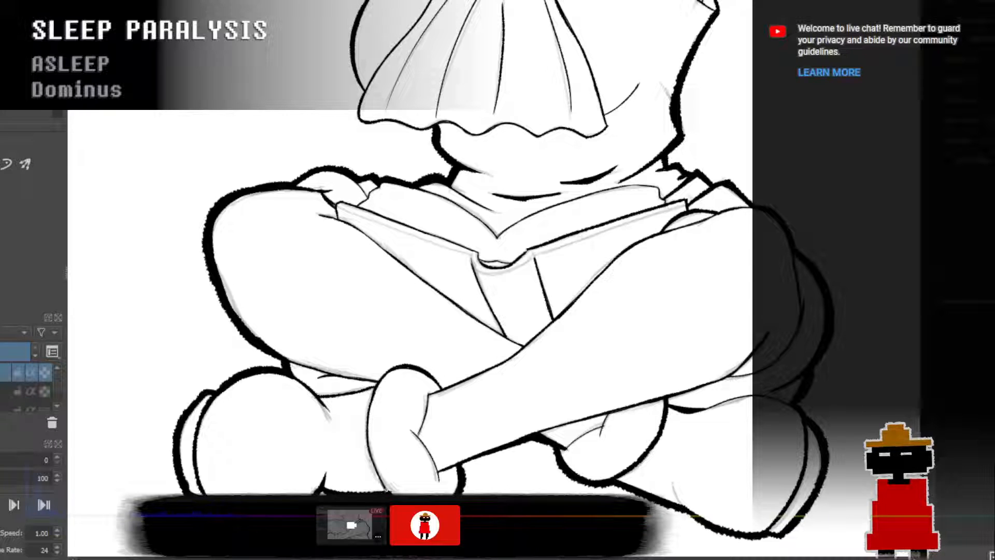
pyautogui.moveTo(388, 489)
pyautogui.mouseDown()
pyautogui.moveTo(369, 451)
pyautogui.moveTo(377, 384)
pyautogui.mouseUp()
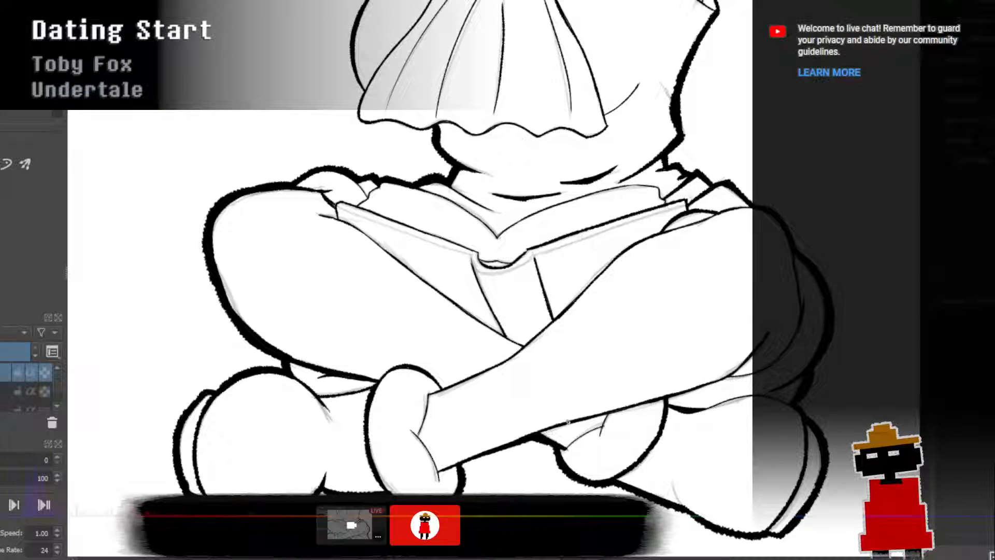
# Thicken the underside of the front shin from above the right-hand foot's cuff towards the right-hand knee.
pyautogui.moveTo(568, 422); pyautogui.dragTo(653, 397)
pyautogui.hotkey('ctrl', 'z')
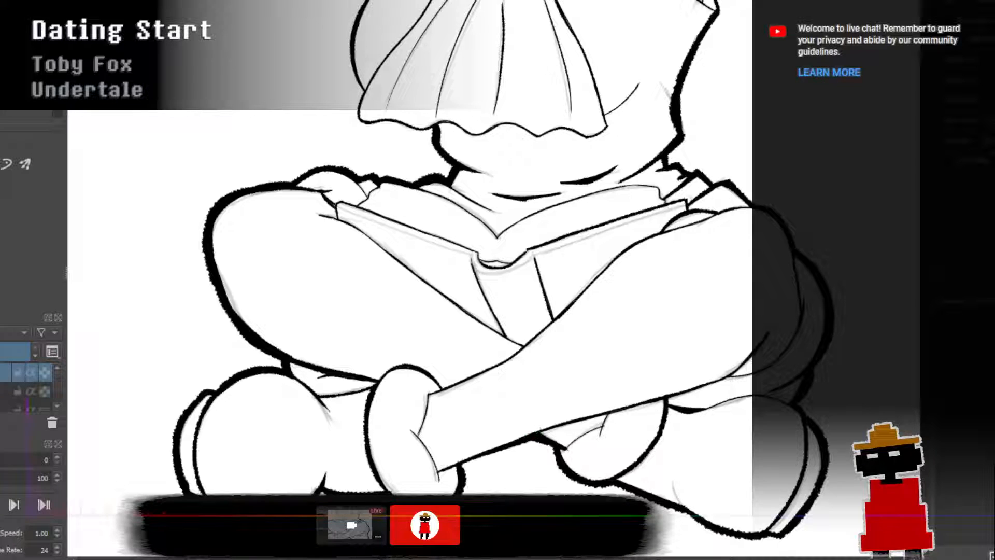
pyautogui.moveTo(552, 426); pyautogui.dragTo(609, 410)
pyautogui.hotkey('ctrl', 'z')
pyautogui.moveTo(538, 430); pyautogui.dragTo(618, 410)
pyautogui.hotkey('ctrl', 'z')
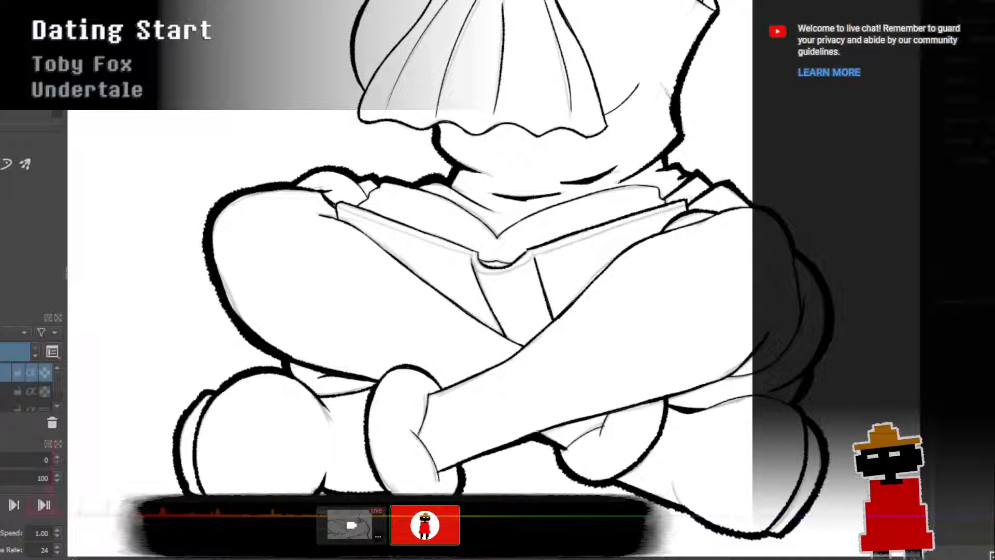
pyautogui.moveTo(537, 432); pyautogui.dragTo(685, 390)
pyautogui.hotkey('ctrl', 'z')
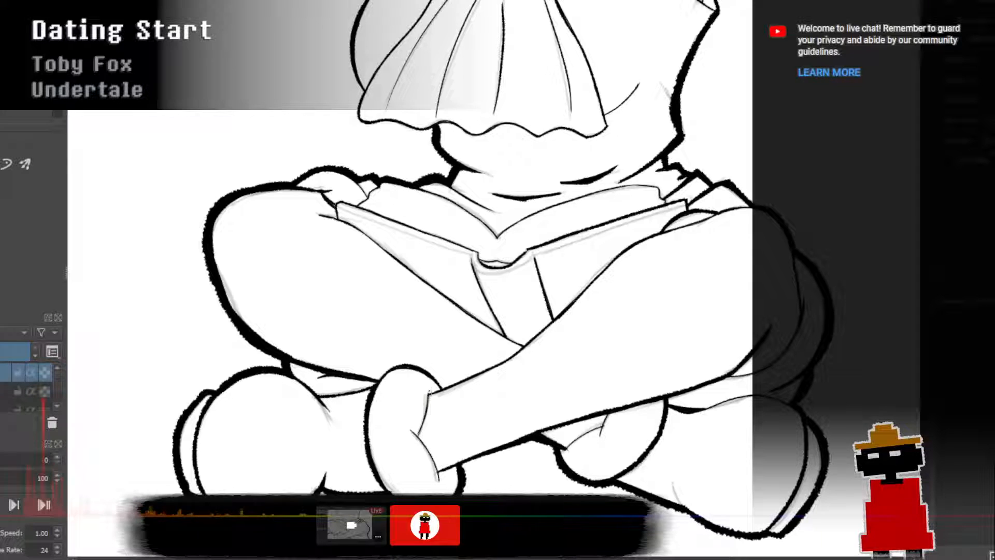
# Thicken the inner crease of the front foot's rounded cuff and the upper edge of the left-hand leg down to where the legs cross.
pyautogui.moveTo(430, 391)
pyautogui.mouseDown()
pyautogui.moveTo(419, 428)
pyautogui.moveTo(407, 430)
pyautogui.moveTo(448, 487)
pyautogui.mouseUp()
pyautogui.hotkey('ctrl', 'z')
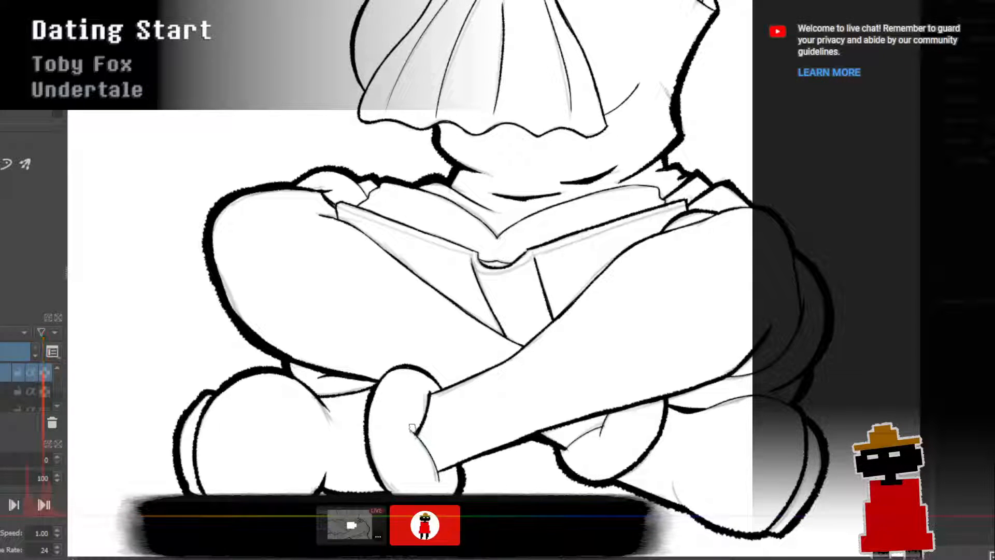
pyautogui.moveTo(409, 429); pyautogui.dragTo(441, 479)
pyautogui.hotkey('ctrl', 'z')
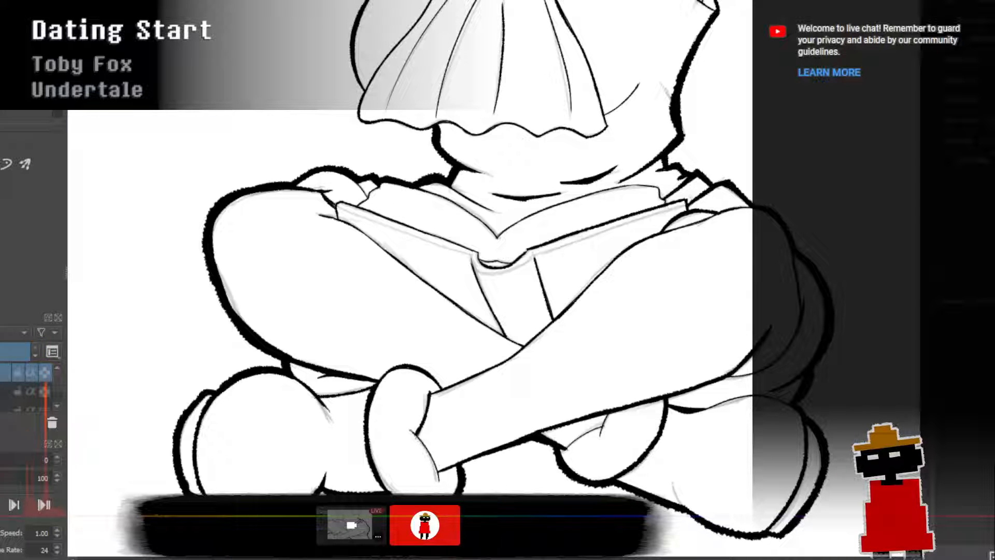
pyautogui.moveTo(409, 429); pyautogui.dragTo(443, 490)
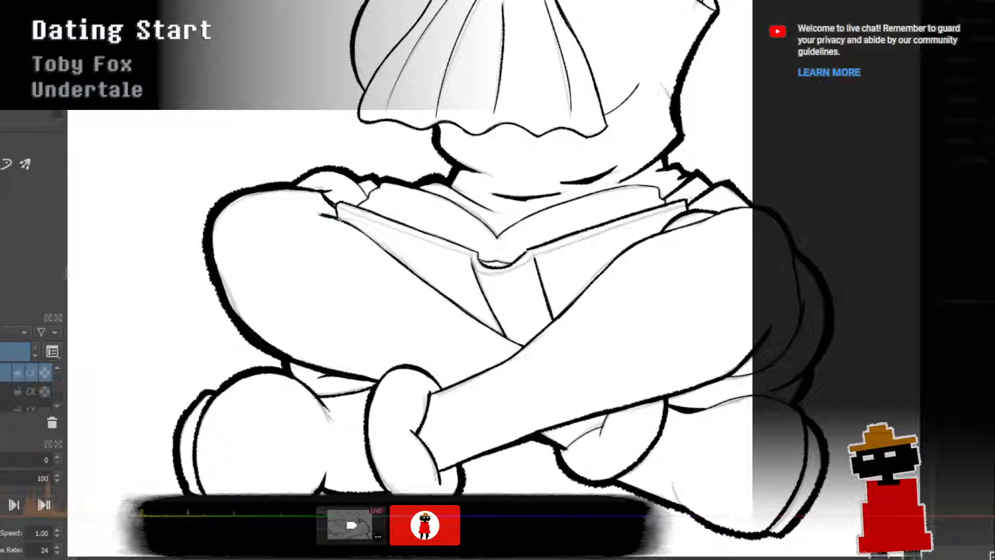
pyautogui.moveTo(360, 232); pyautogui.dragTo(511, 341)
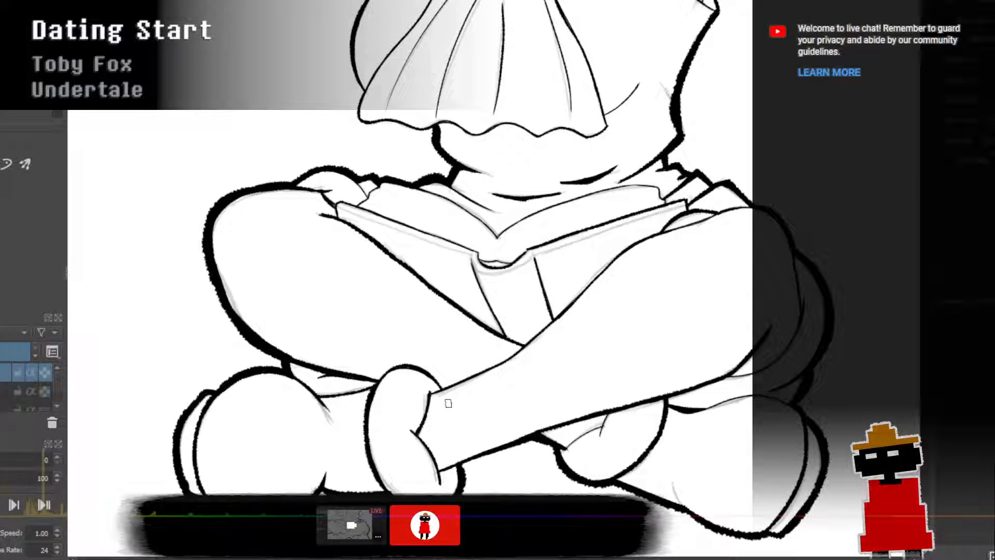
# Thicken the upper edge of the front shin from the rounded cuff up to the hand near the right-hand knee.
pyautogui.moveTo(434, 395); pyautogui.dragTo(518, 355)
pyautogui.hotkey('ctrl', 'z')
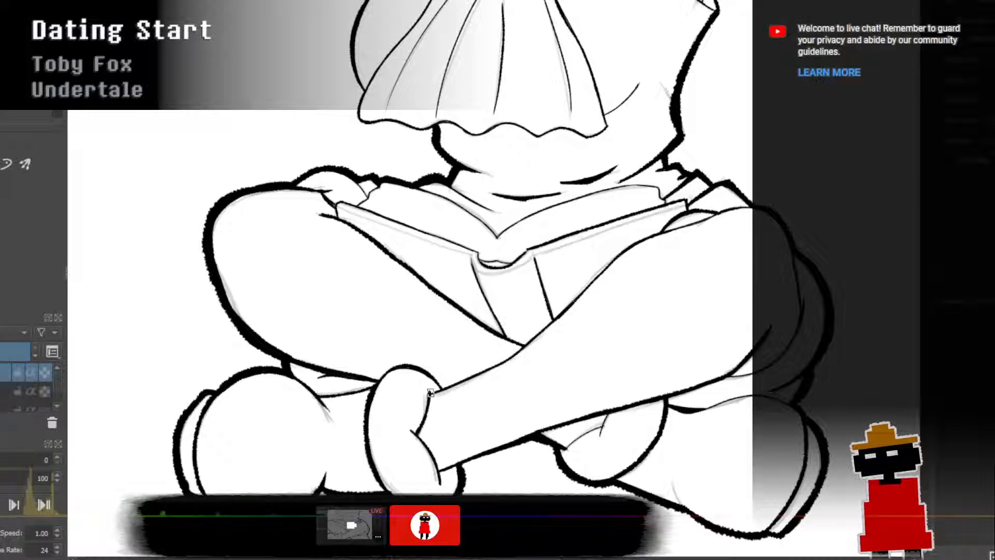
pyautogui.moveTo(433, 393)
pyautogui.mouseDown()
pyautogui.moveTo(522, 348)
pyautogui.moveTo(600, 278)
pyautogui.mouseUp()
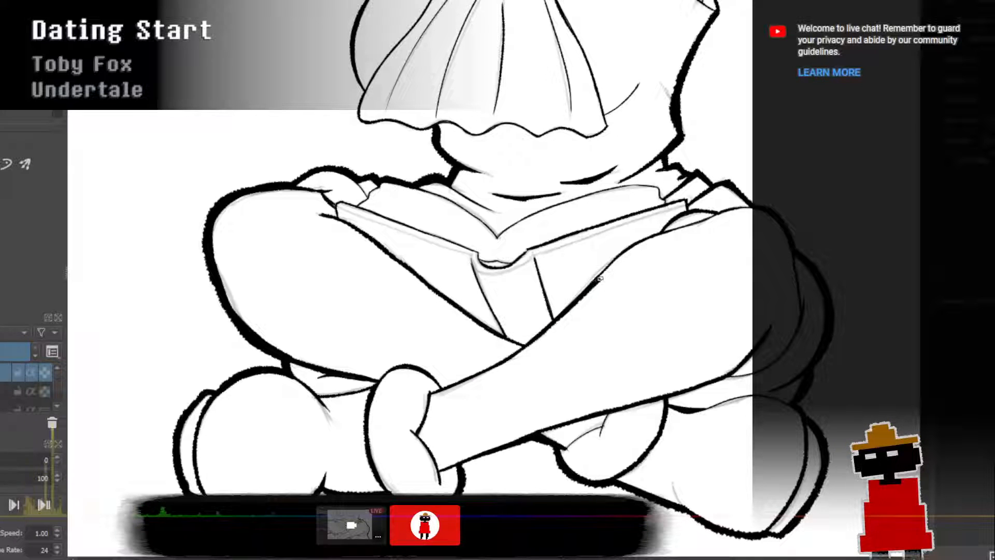
pyautogui.hotkey('ctrl', 'z')
pyautogui.moveTo(435, 394); pyautogui.dragTo(528, 334)
pyautogui.hotkey('ctrl', 'z')
pyautogui.moveTo(433, 393); pyautogui.dragTo(493, 362)
pyautogui.hotkey('ctrl', 'z')
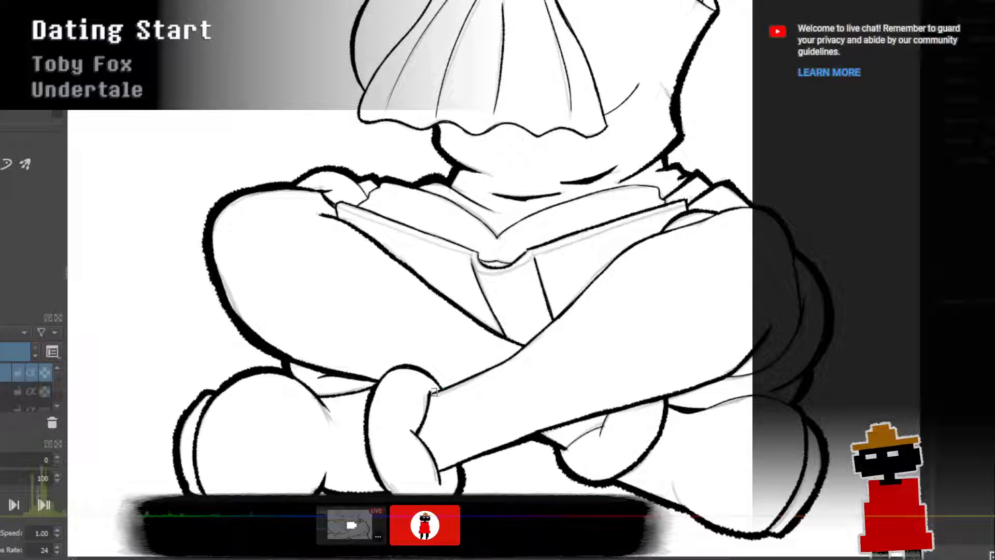
pyautogui.moveTo(449, 388)
pyautogui.mouseDown()
pyautogui.moveTo(520, 349)
pyautogui.moveTo(601, 274)
pyautogui.mouseUp()
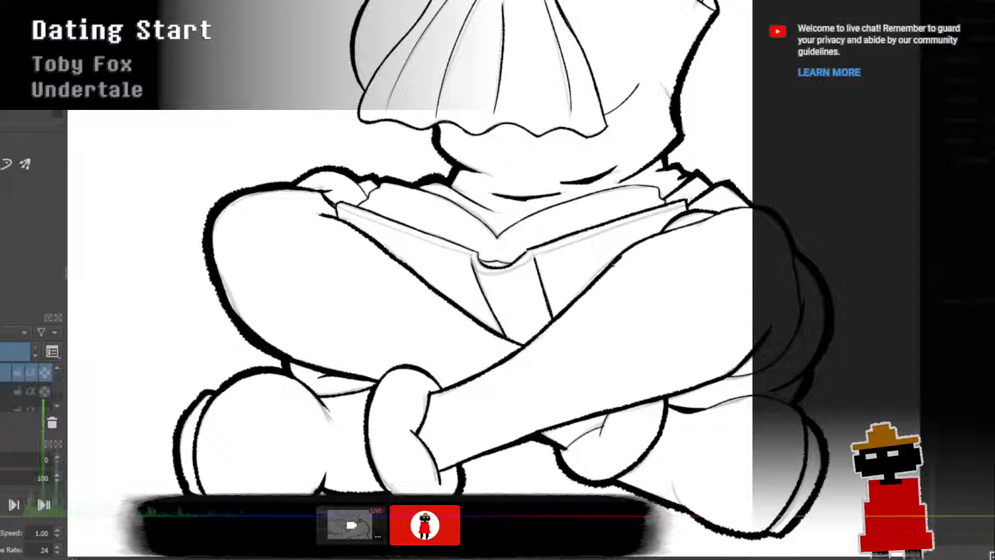
pyautogui.moveTo(618, 259); pyautogui.dragTo(697, 231)
pyautogui.hotkey('ctrl', 'z')
pyautogui.moveTo(618, 259); pyautogui.dragTo(669, 236)
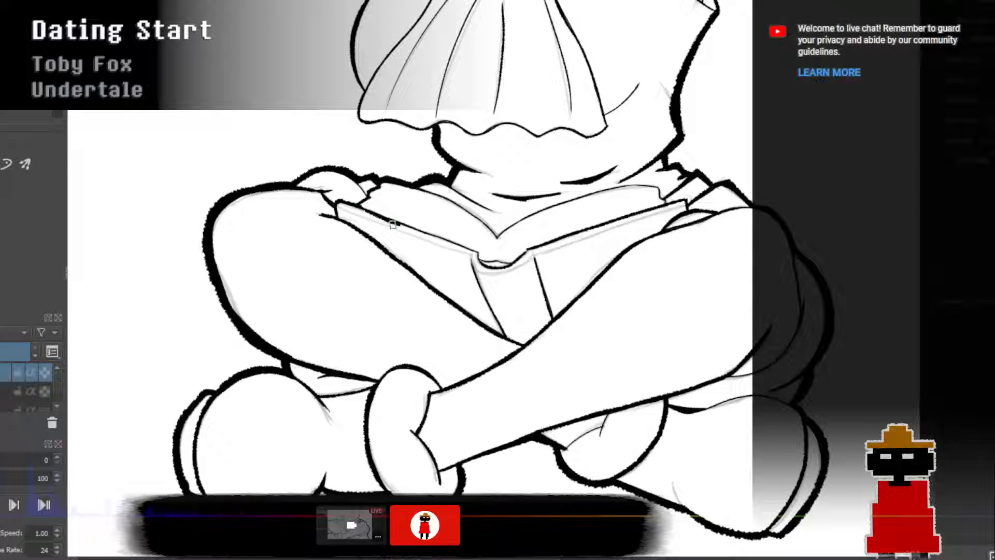
# Thicken the lower edge of the open book's left-hand half from its outer corner towards the spine.
pyautogui.moveTo(421, 226); pyautogui.dragTo(437, 234)
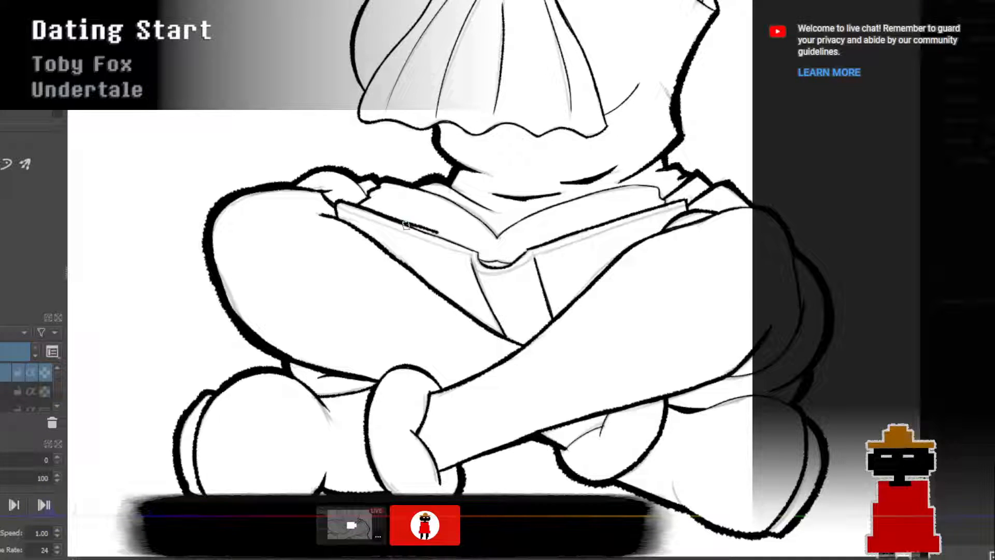
pyautogui.hotkey('ctrl', 'z')
pyautogui.moveTo(356, 207); pyautogui.dragTo(477, 252)
pyautogui.hotkey('ctrl', 'z')
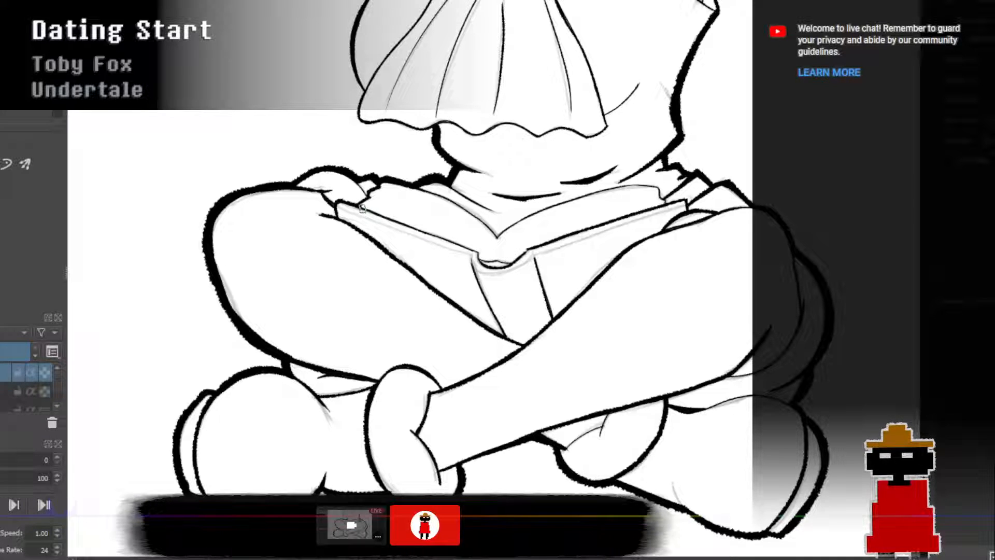
pyautogui.moveTo(361, 207); pyautogui.dragTo(431, 233)
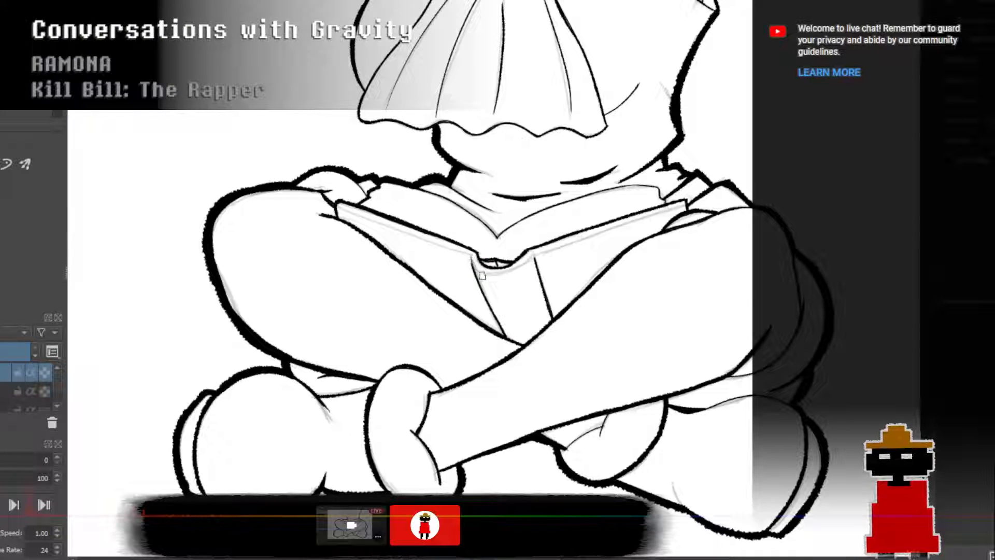
# Thicken the two lines running from below the book's spine down to the crossed legs.
pyautogui.moveTo(470, 259); pyautogui.dragTo(495, 315)
pyautogui.hotkey('ctrl', 'z')
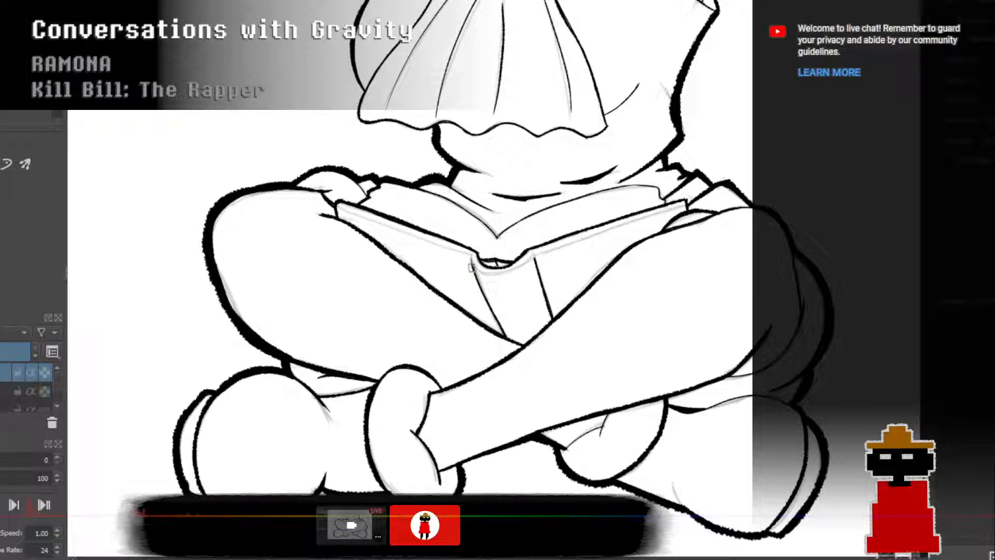
pyautogui.moveTo(470, 259); pyautogui.dragTo(503, 335)
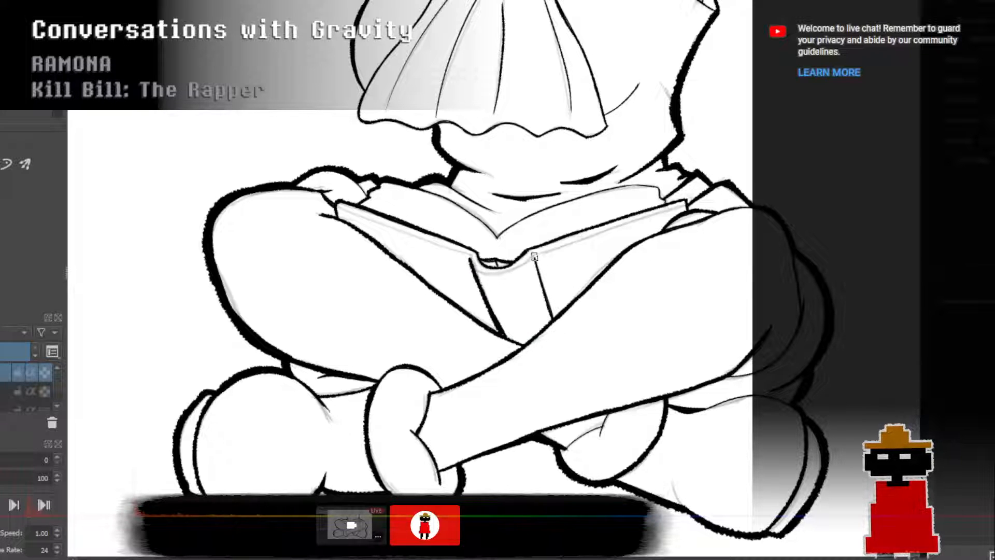
pyautogui.moveTo(535, 259); pyautogui.dragTo(550, 304)
pyautogui.hotkey('ctrl', 'z')
pyautogui.moveTo(535, 257); pyautogui.dragTo(544, 292)
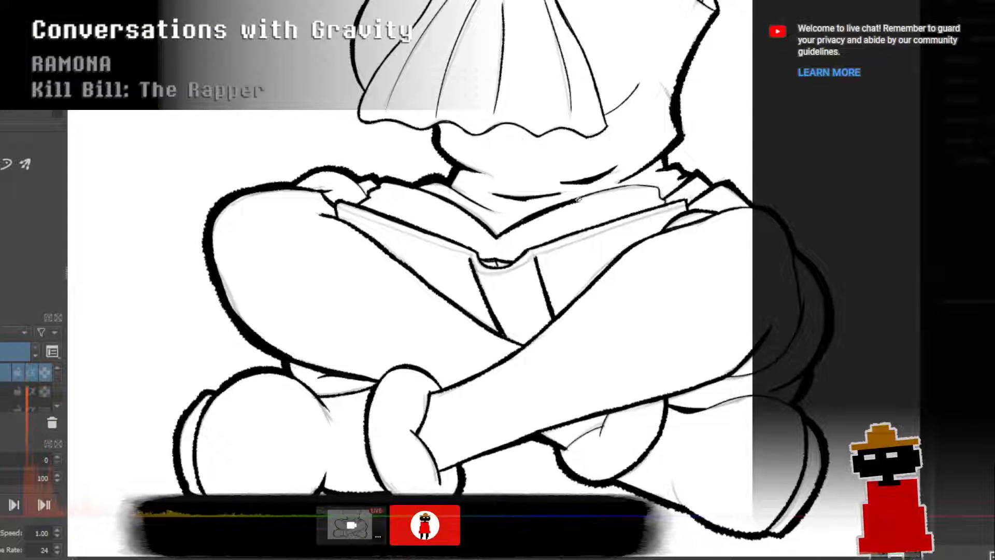
# Thicken the curved upper page edge of the book's right-hand half from the centre fold to its outer corner.
pyautogui.moveTo(547, 210); pyautogui.dragTo(653, 189)
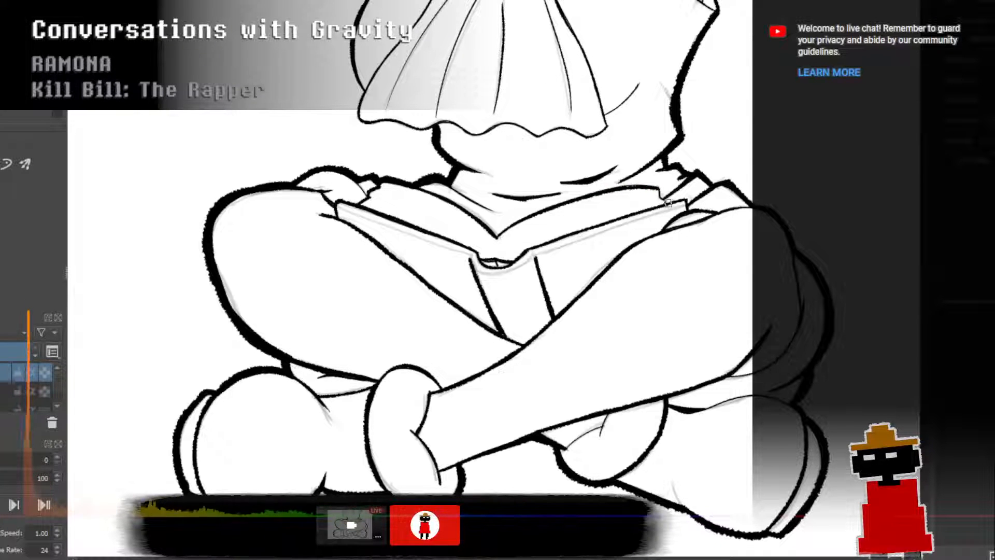
pyautogui.hotkey('ctrl', 'z')
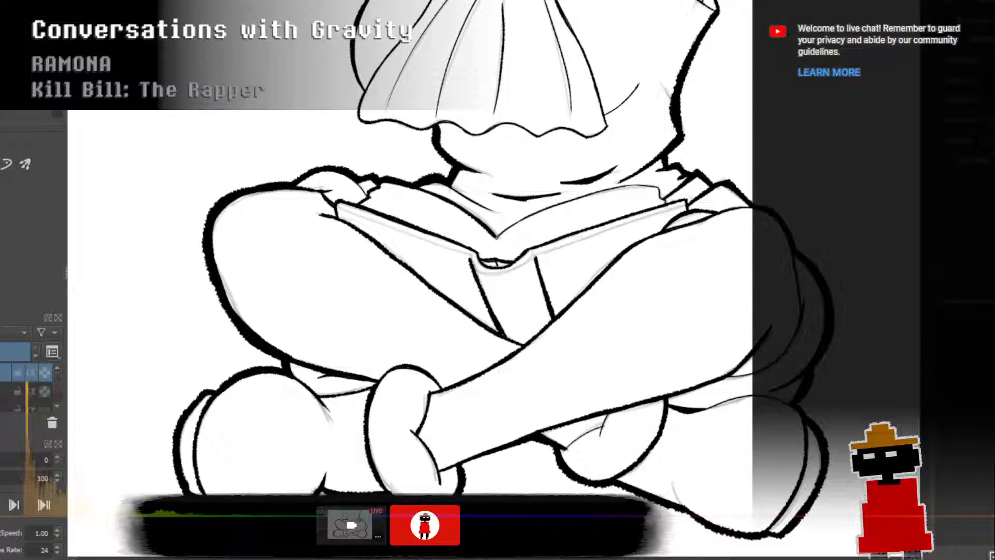
pyautogui.moveTo(498, 236); pyautogui.dragTo(546, 214)
pyautogui.hotkey('ctrl', 'z')
pyautogui.moveTo(498, 236)
pyautogui.mouseDown()
pyautogui.moveTo(568, 199)
pyautogui.moveTo(660, 190)
pyautogui.mouseUp()
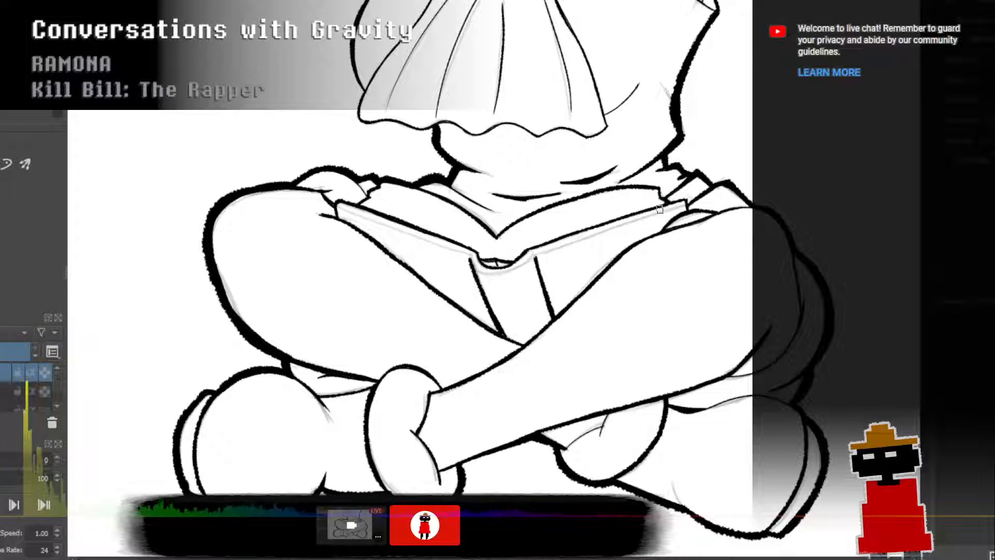
# Thicken the wavy lower hem and outer edges of the neck scarf.
pyautogui.scroll(-4, 660, 217)
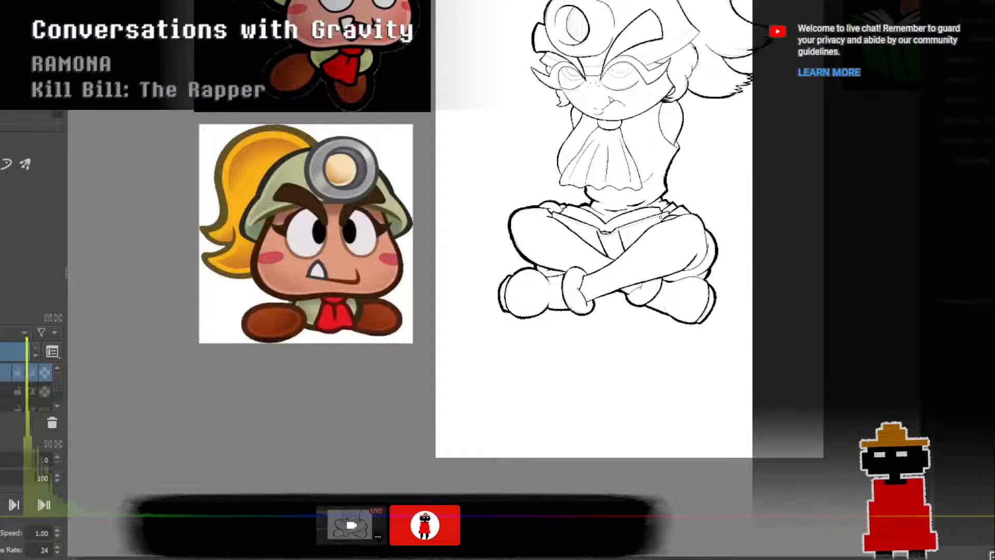
pyautogui.moveTo(663, 198); pyautogui.dragTo(631, 260)
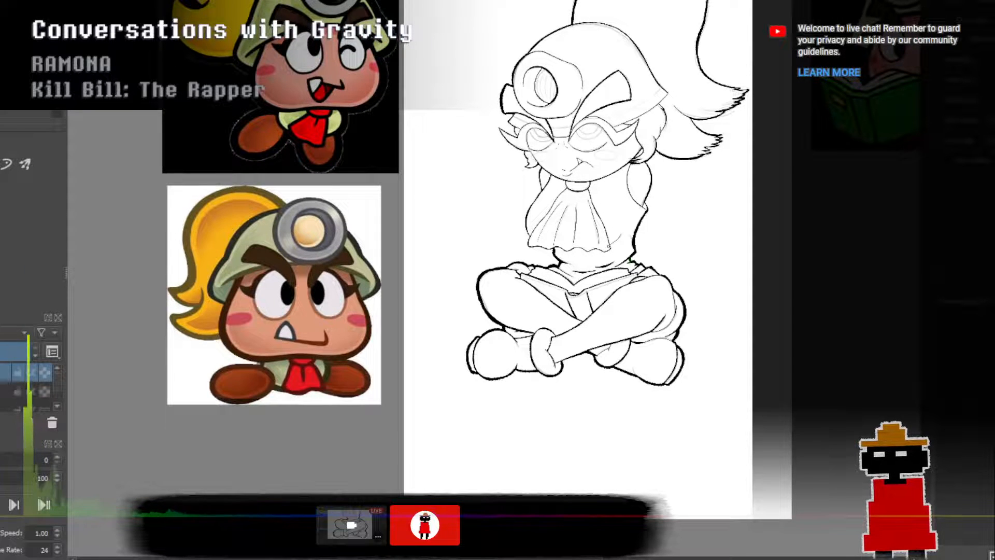
pyautogui.scroll(5, 608, 246)
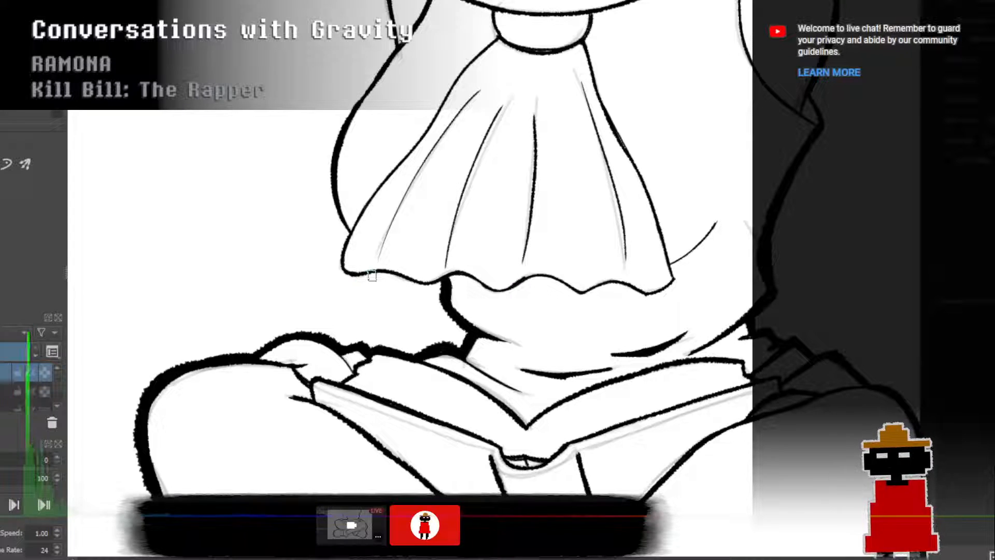
pyautogui.moveTo(442, 282); pyautogui.dragTo(350, 277)
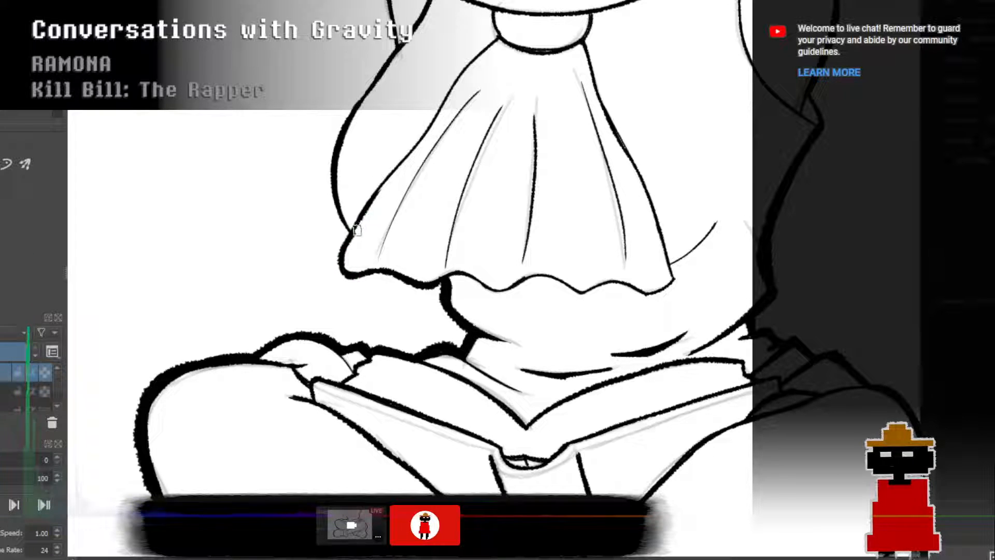
pyautogui.hotkey('ctrl', 'z')
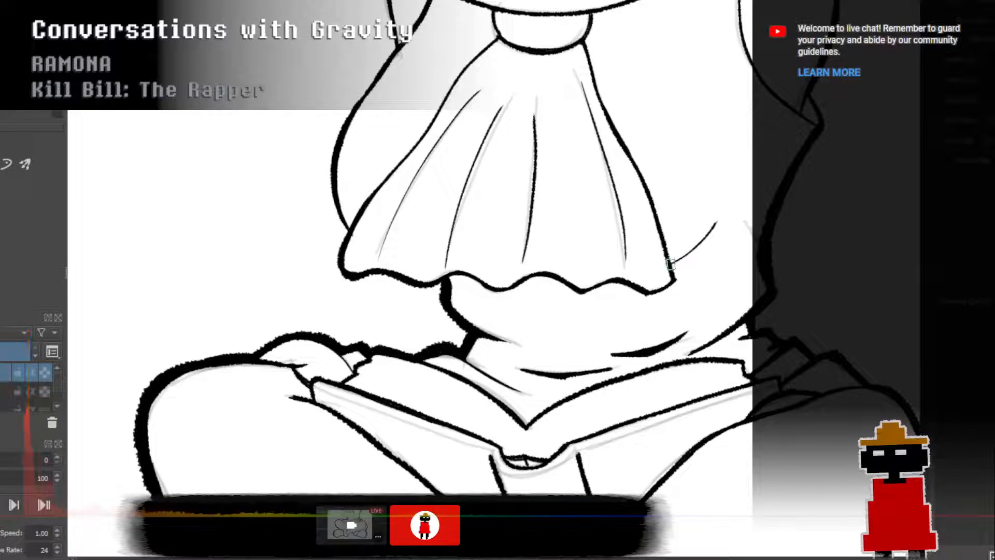
# Thicken the short torso fold curving upwards from the scarf's right-hand lower corner.
pyautogui.moveTo(706, 242)
pyautogui.mouseDown()
pyautogui.moveTo(717, 222)
pyautogui.moveTo(668, 263)
pyautogui.mouseUp()
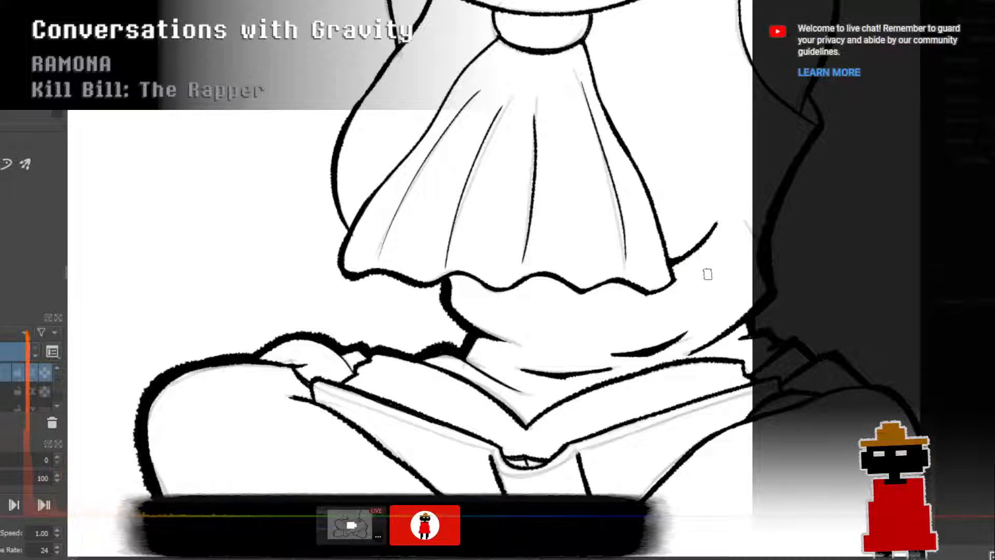
pyautogui.scroll(-3, 703, 238)
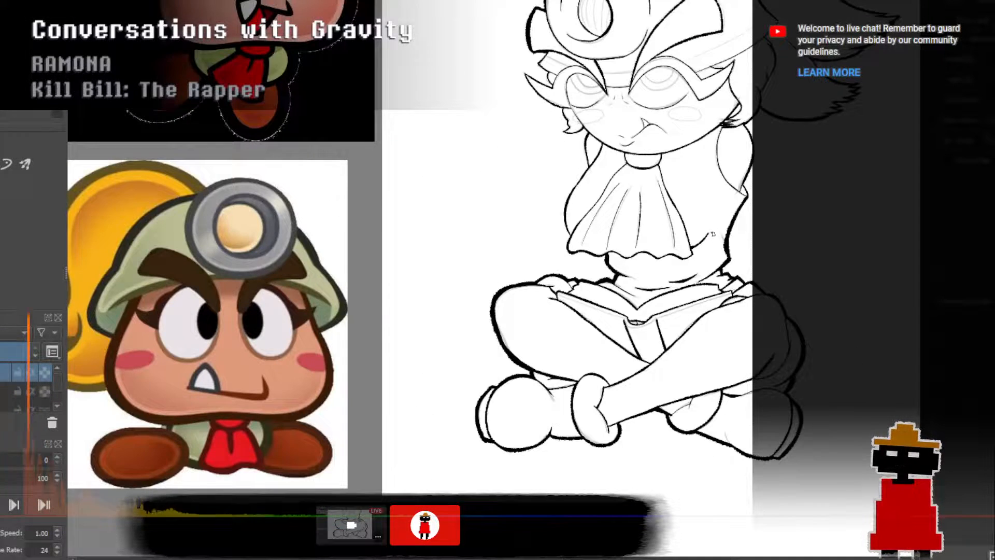
pyautogui.scroll(3, 713, 233)
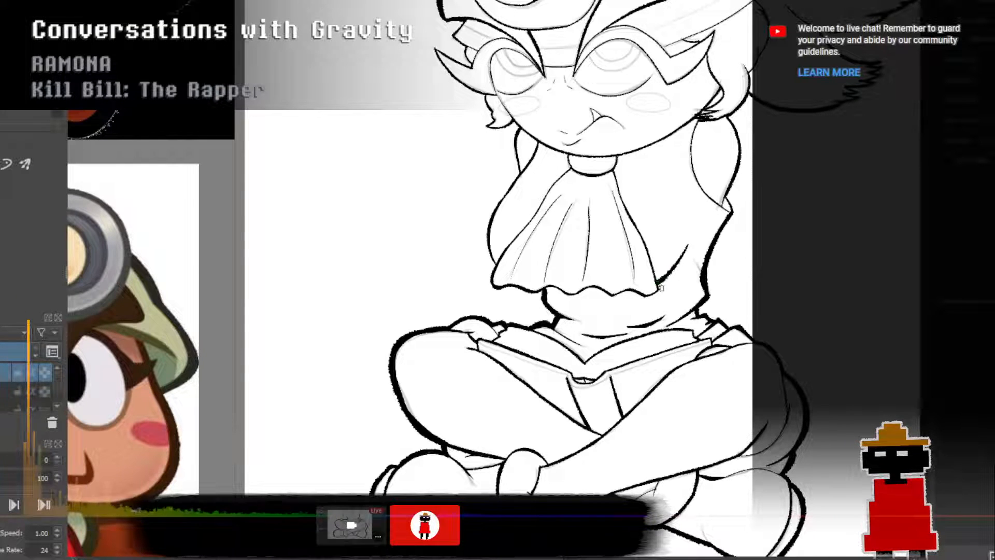
pyautogui.hotkey('ctrl', 'z')
pyautogui.moveTo(656, 282); pyautogui.dragTo(692, 229)
pyautogui.hotkey('ctrl', 'z')
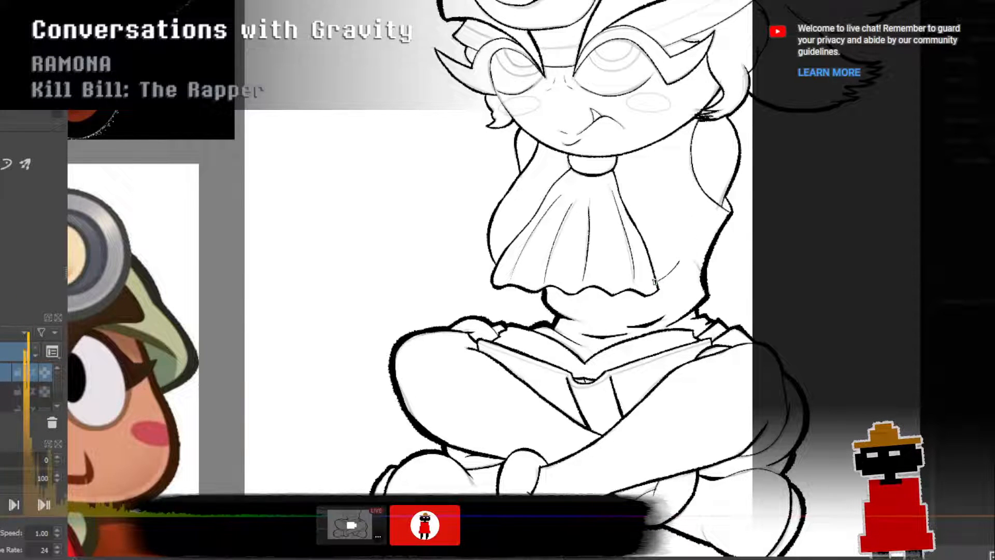
pyautogui.moveTo(656, 282); pyautogui.dragTo(682, 237)
pyautogui.hotkey('ctrl', 'z')
pyautogui.moveTo(656, 281); pyautogui.dragTo(683, 248)
pyautogui.hotkey('ctrl', 'z')
pyautogui.moveTo(656, 281); pyautogui.dragTo(673, 269)
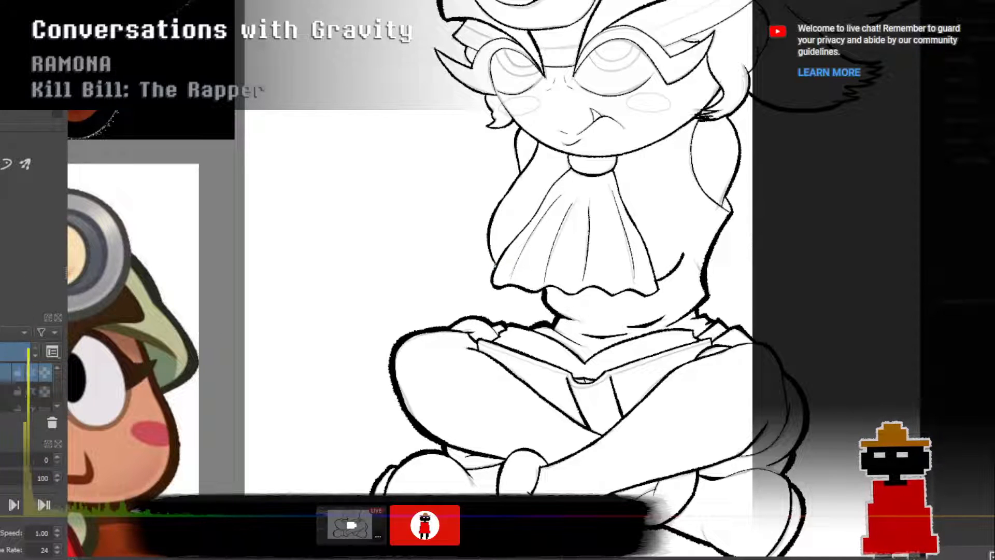
# Thicken the left-hand outer contour of the upper body from beside the scarf up to the shoulder under the head.
pyautogui.moveTo(487, 251); pyautogui.dragTo(509, 188)
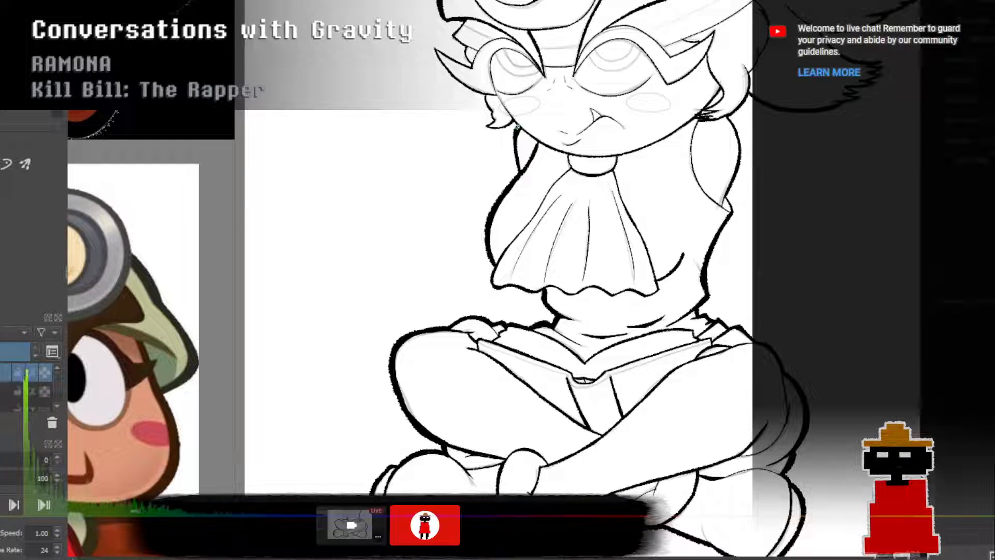
pyautogui.hotkey('ctrl', 'z')
pyautogui.hotkey('ctrl', 'z')
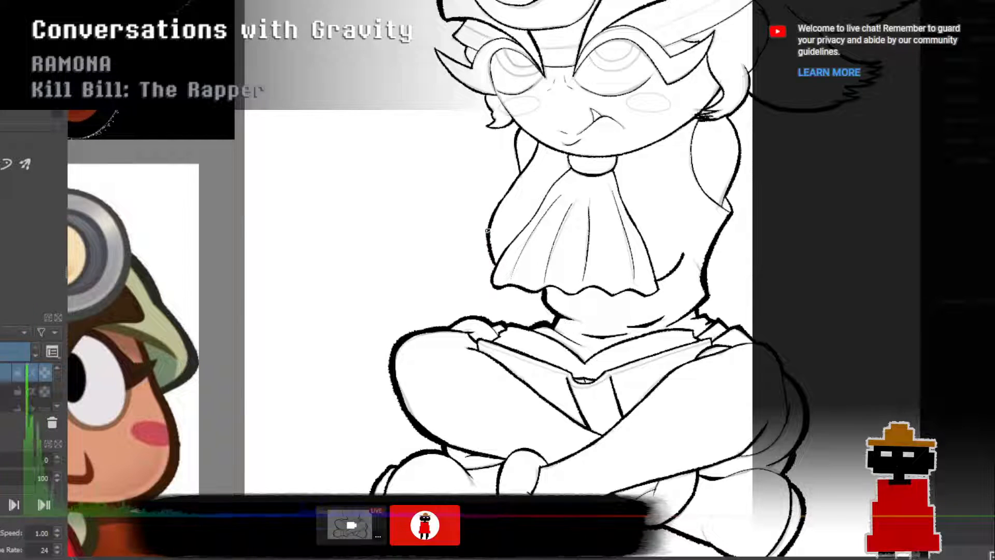
pyautogui.moveTo(489, 234); pyautogui.dragTo(501, 196)
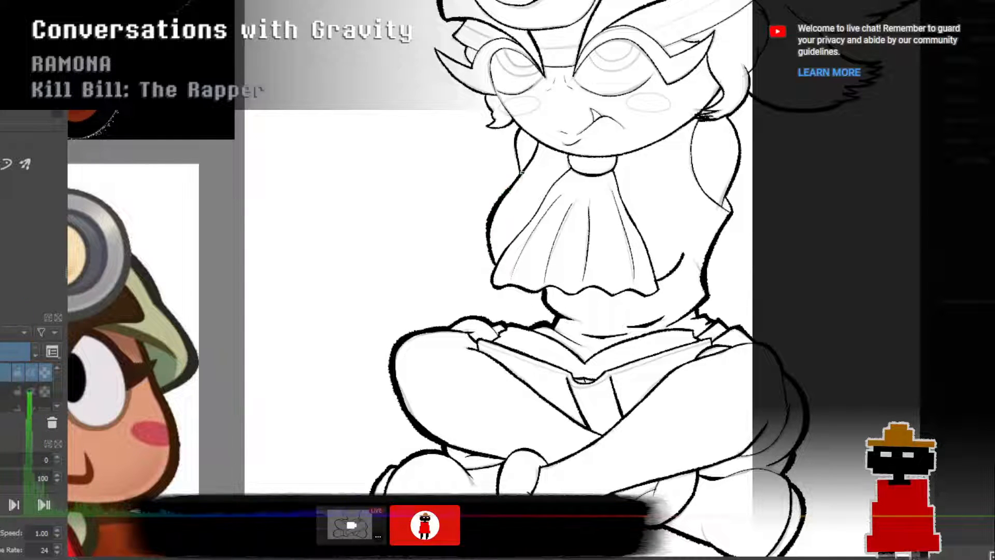
pyautogui.moveTo(534, 151); pyautogui.dragTo(539, 135)
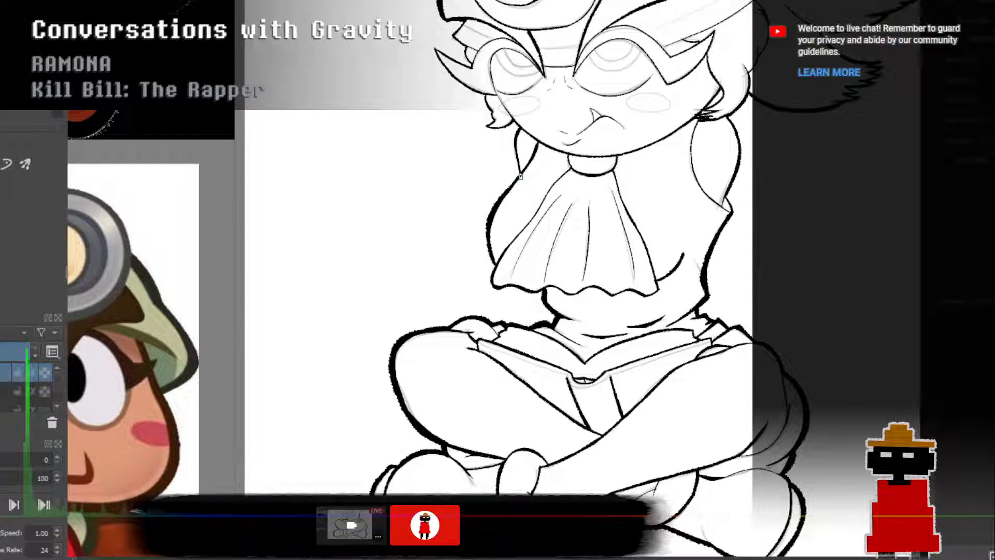
pyautogui.moveTo(519, 173); pyautogui.dragTo(516, 129)
pyautogui.hotkey('ctrl', 'z')
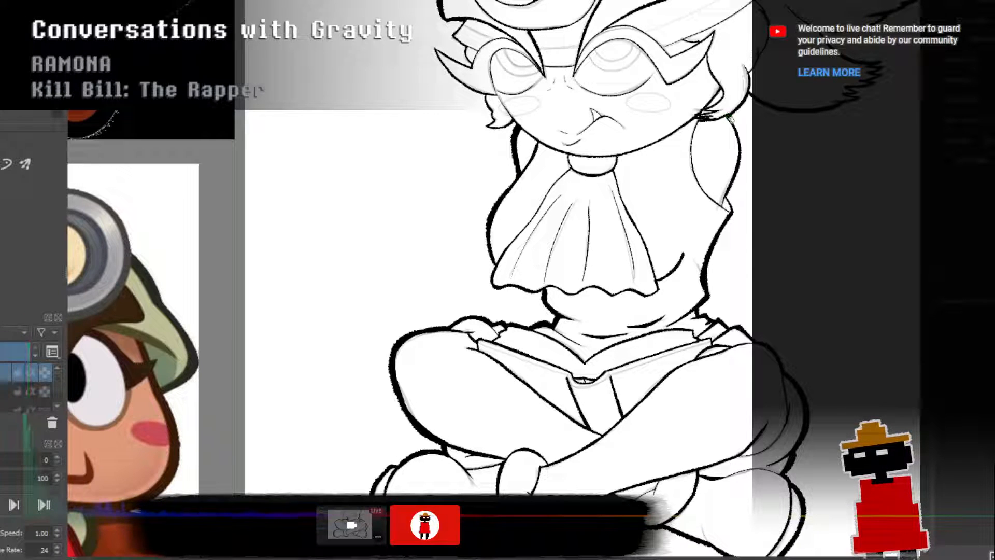
# Thicken the outer contour of the right-hand shoulder and upper arm from below the hair down to the pointed corner.
pyautogui.moveTo(728, 116)
pyautogui.mouseDown()
pyautogui.moveTo(742, 164)
pyautogui.moveTo(728, 192)
pyautogui.mouseUp()
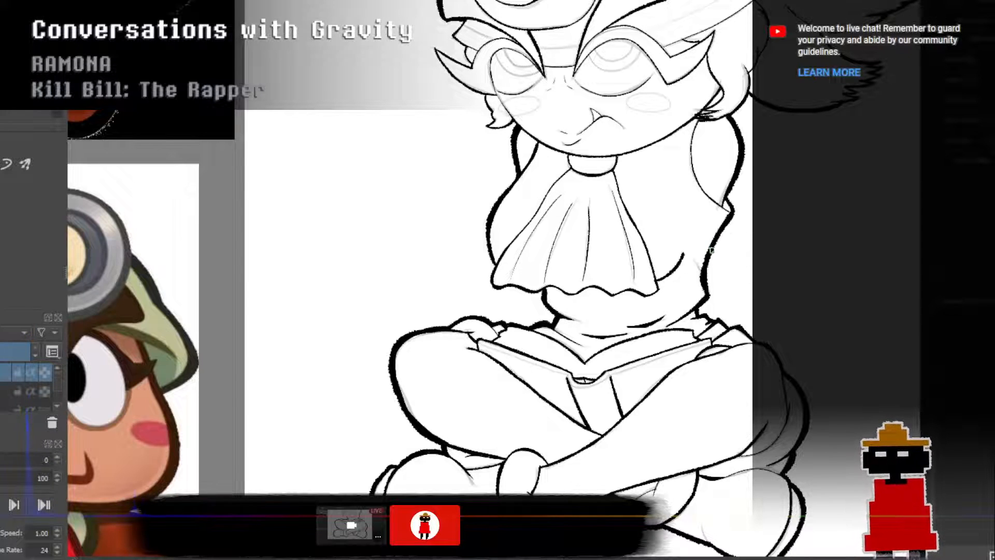
pyautogui.scroll(-3, 711, 250)
pyautogui.scroll(4, 589, 267)
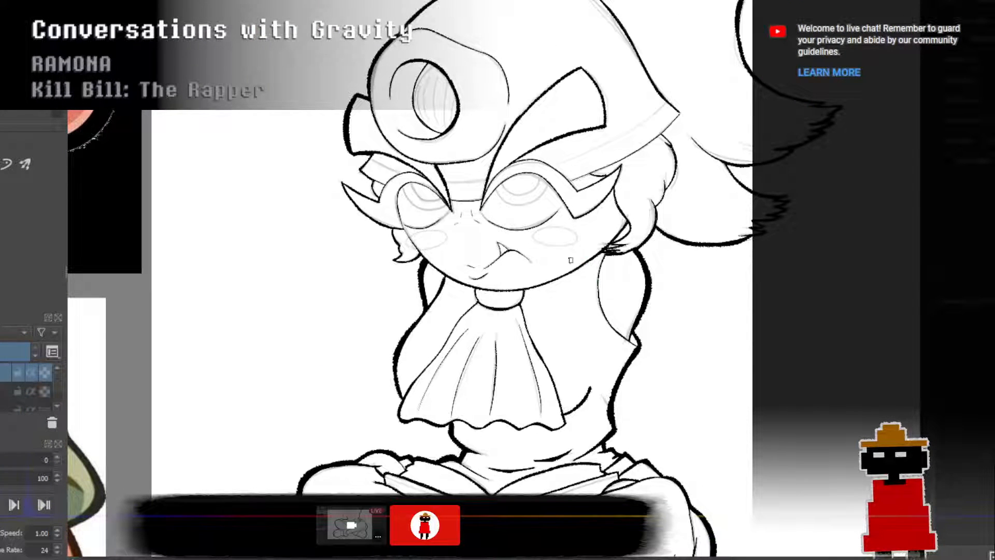
# Thicken the lower and outer contour of the small hair tuft beside the left-hand cheek, up to the eyelash.
pyautogui.scroll(-3, 571, 260)
pyautogui.scroll(5, 570, 202)
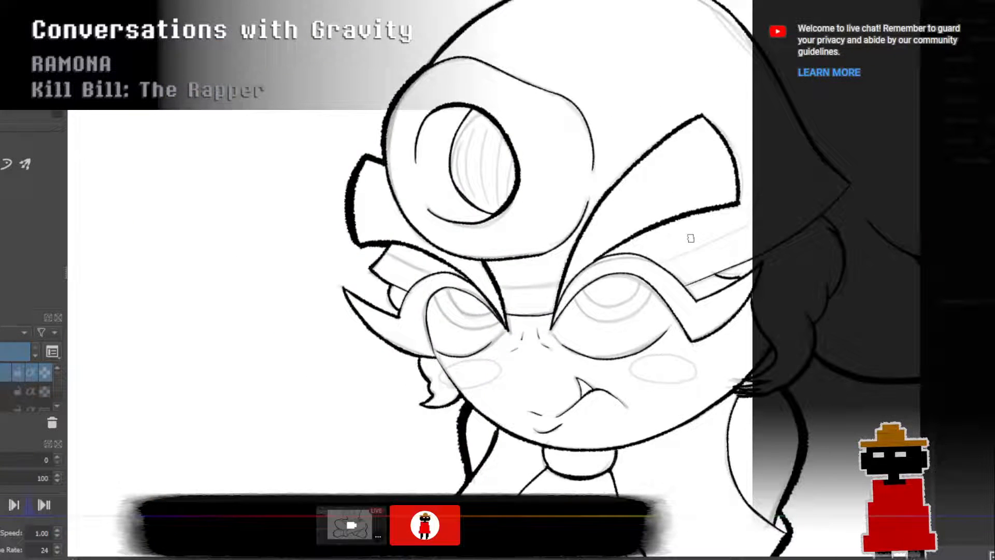
pyautogui.scroll(-3, 689, 242)
pyautogui.scroll(5, 552, 316)
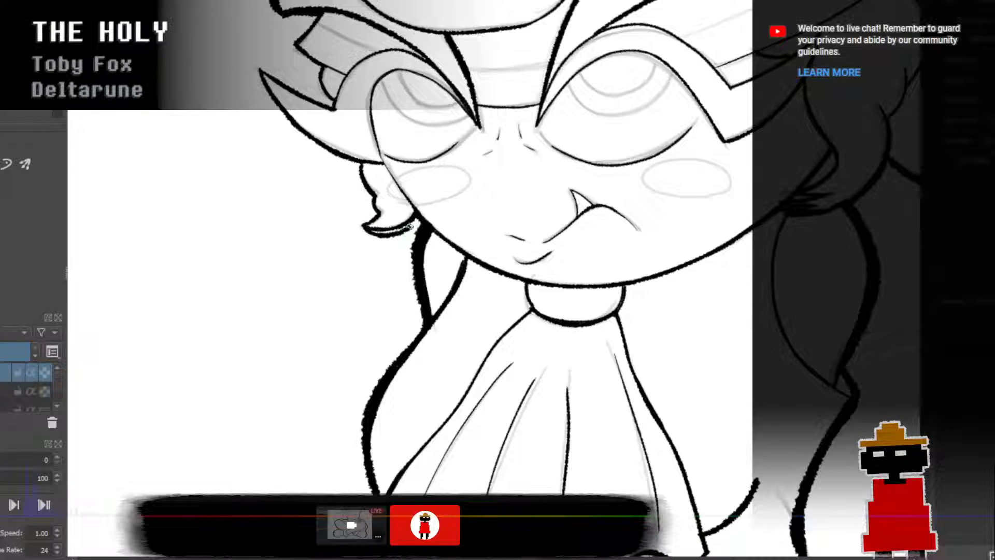
pyautogui.hotkey('ctrl', 'z')
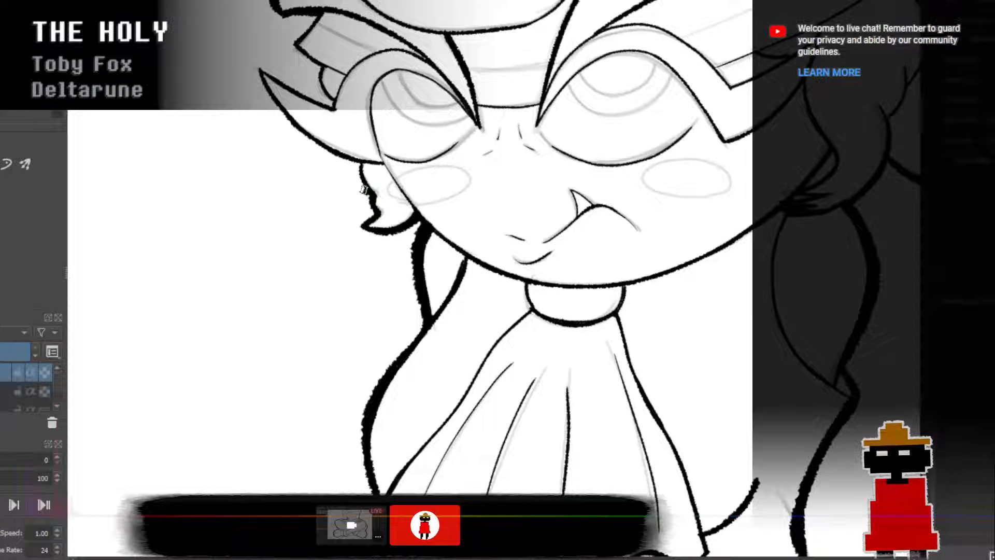
pyautogui.hotkey('ctrl', 'z')
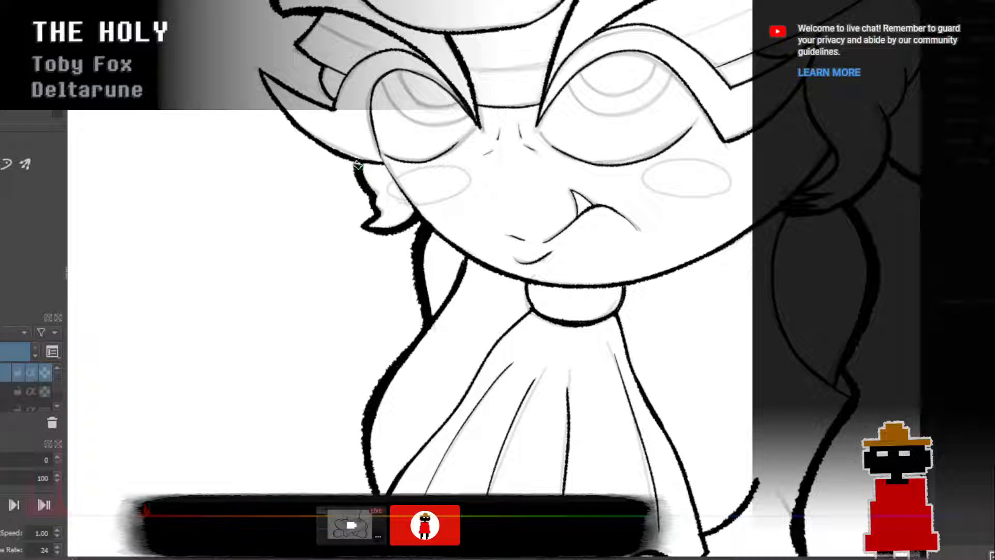
pyautogui.scroll(-2, 536, 263)
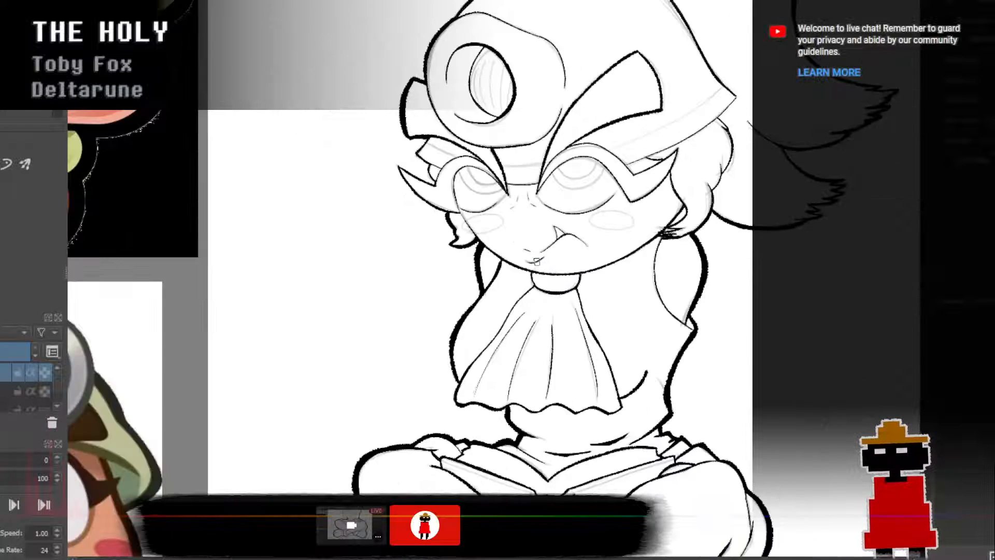
# Try to thicken the left-hand cheek contour from the base of the eyelash down to the hair tuft.
pyautogui.moveTo(515, 238); pyautogui.dragTo(541, 298)
pyautogui.scroll(3, 513, 285)
pyautogui.scroll(2, 450, 279)
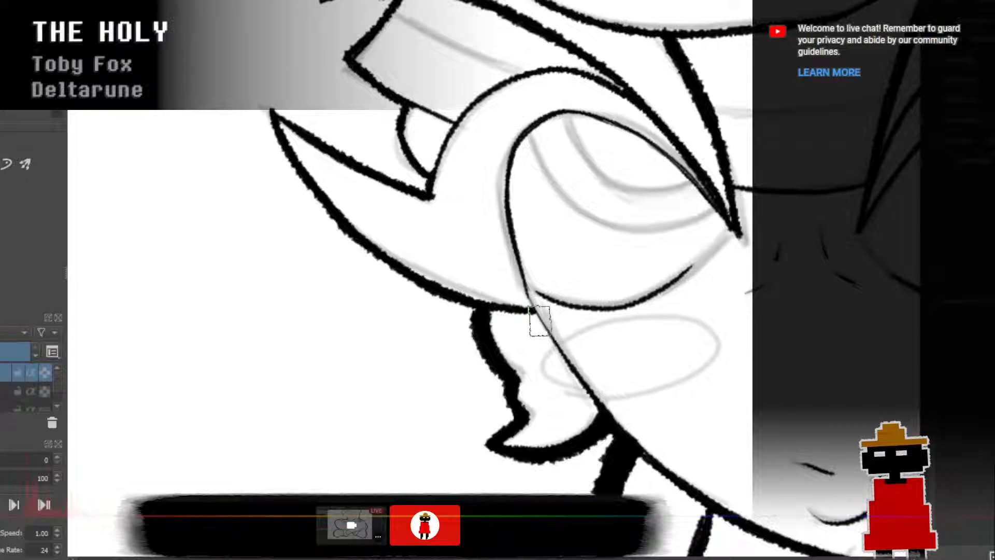
pyautogui.moveTo(535, 308); pyautogui.dragTo(611, 422)
pyautogui.hotkey('ctrl', 'z')
pyautogui.moveTo(528, 296)
pyautogui.mouseDown()
pyautogui.moveTo(540, 331)
pyautogui.moveTo(612, 422)
pyautogui.mouseUp()
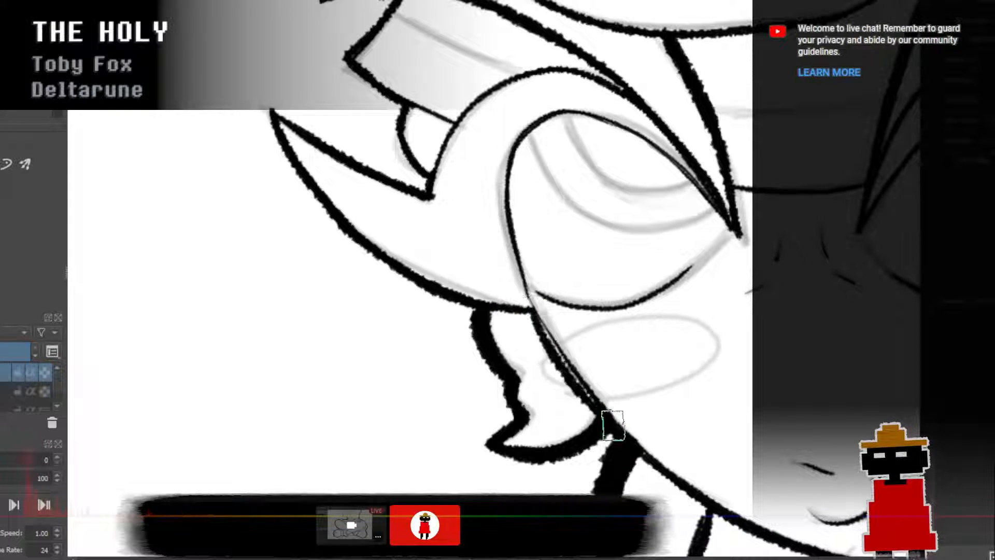
pyautogui.hotkey('ctrl', 'z')
pyautogui.moveTo(530, 298)
pyautogui.mouseDown()
pyautogui.moveTo(604, 424)
pyautogui.moveTo(570, 370)
pyautogui.mouseUp()
pyautogui.hotkey('ctrl', 'z')
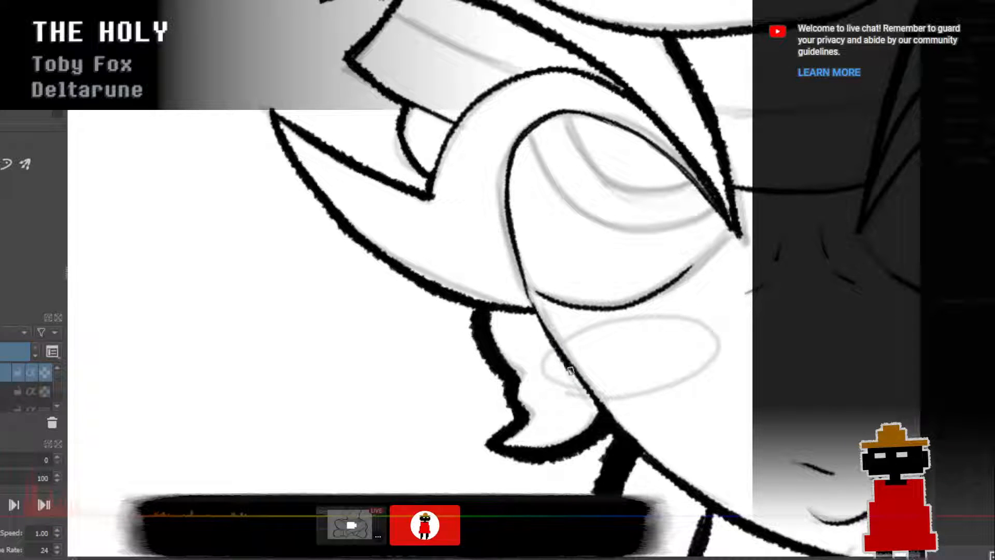
pyautogui.hotkey('ctrl', 'z')
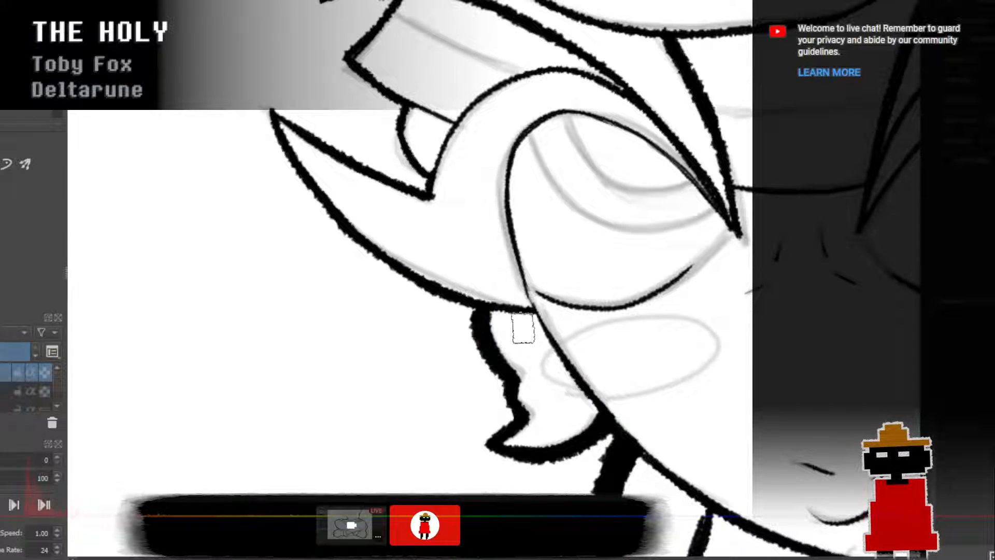
# Thicken the lower edge of the left-hand eyelash heavily from its pointed tip to the cheek.
pyautogui.moveTo(534, 310)
pyautogui.mouseDown()
pyautogui.moveTo(478, 307)
pyautogui.moveTo(420, 283)
pyautogui.moveTo(322, 213)
pyautogui.mouseUp()
pyautogui.hotkey('ctrl', 'z')
pyautogui.moveTo(270, 113)
pyautogui.mouseDown()
pyautogui.moveTo(297, 177)
pyautogui.moveTo(369, 260)
pyautogui.moveTo(431, 303)
pyautogui.moveTo(547, 321)
pyautogui.mouseUp()
pyautogui.moveTo(478, 318)
pyautogui.mouseDown()
pyautogui.moveTo(466, 306)
pyautogui.moveTo(538, 317)
pyautogui.mouseUp()
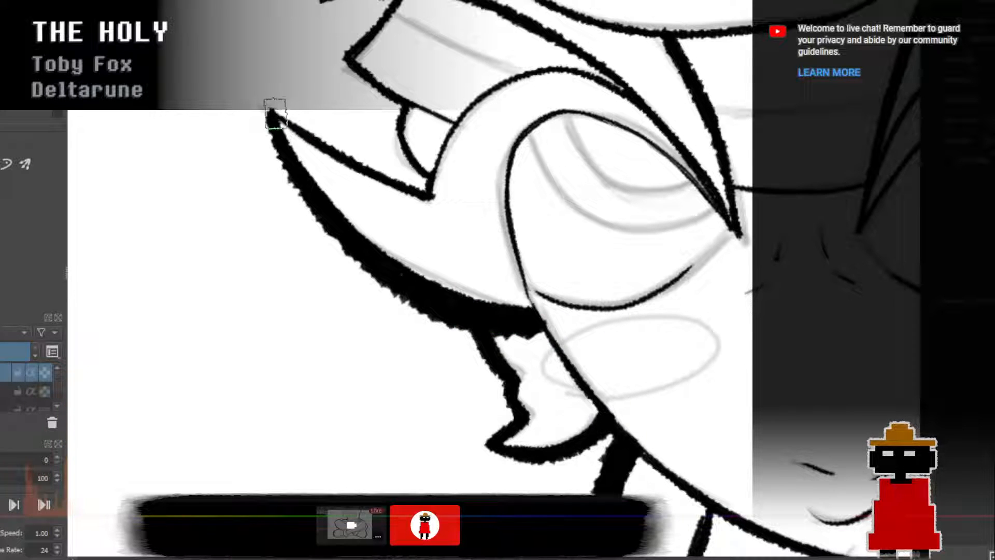
# Thicken the upper edge of the left-hand eyelash and eyelid, plus the eye's side and upper outline.
pyautogui.moveTo(310, 129); pyautogui.dragTo(395, 172)
pyautogui.hotkey('ctrl', 'z')
pyautogui.moveTo(271, 113)
pyautogui.mouseDown()
pyautogui.moveTo(428, 190)
pyautogui.moveTo(447, 183)
pyautogui.moveTo(430, 185)
pyautogui.moveTo(464, 117)
pyautogui.mouseUp()
pyautogui.moveTo(447, 156)
pyautogui.mouseDown()
pyautogui.moveTo(482, 93)
pyautogui.moveTo(519, 74)
pyautogui.moveTo(550, 70)
pyautogui.moveTo(644, 109)
pyautogui.mouseUp()
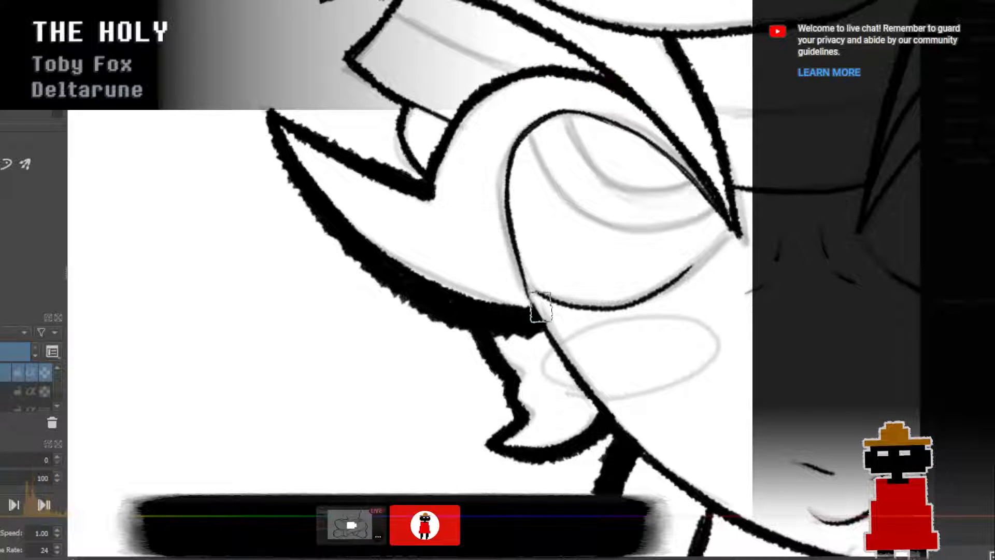
pyautogui.moveTo(531, 305)
pyautogui.mouseDown()
pyautogui.moveTo(510, 176)
pyautogui.moveTo(523, 131)
pyautogui.moveTo(559, 110)
pyautogui.moveTo(600, 114)
pyautogui.moveTo(637, 138)
pyautogui.moveTo(700, 189)
pyautogui.moveTo(731, 236)
pyautogui.mouseUp()
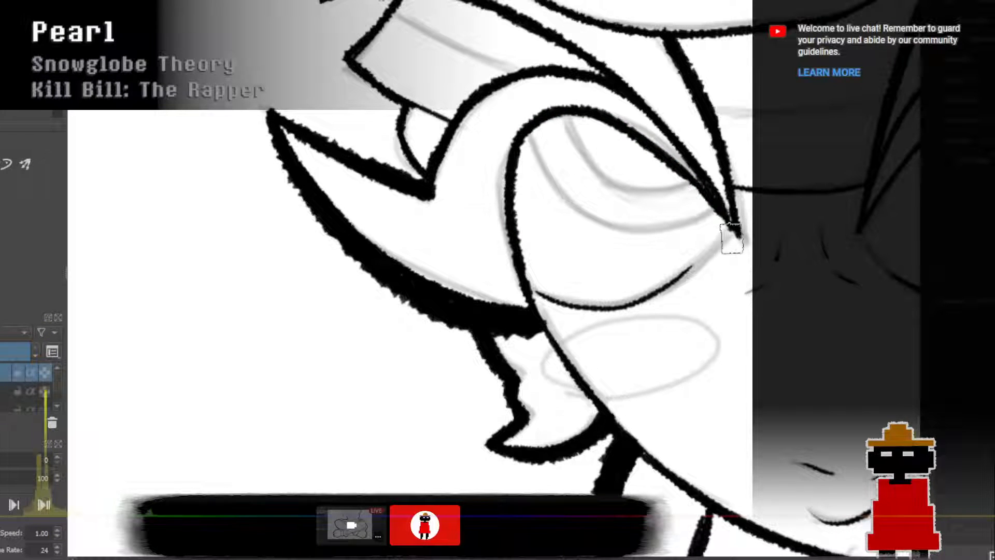
# Reinforce the pointed tip and outer edge of the hair tuft below the left-hand eyelash.
pyautogui.scroll(-3, 720, 282)
pyautogui.scroll(-1, 745, 245)
pyautogui.scroll(5, 508, 274)
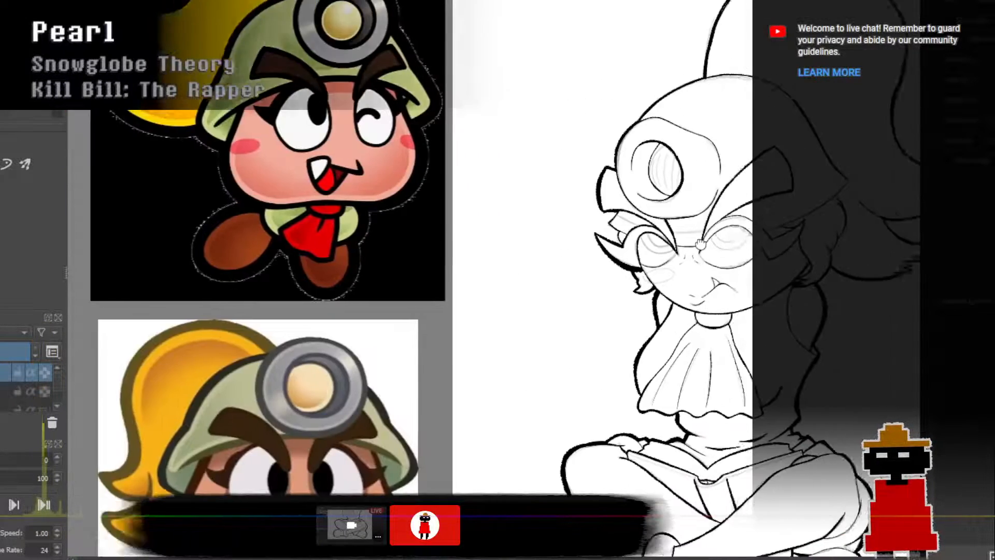
pyautogui.scroll(-2, 508, 273)
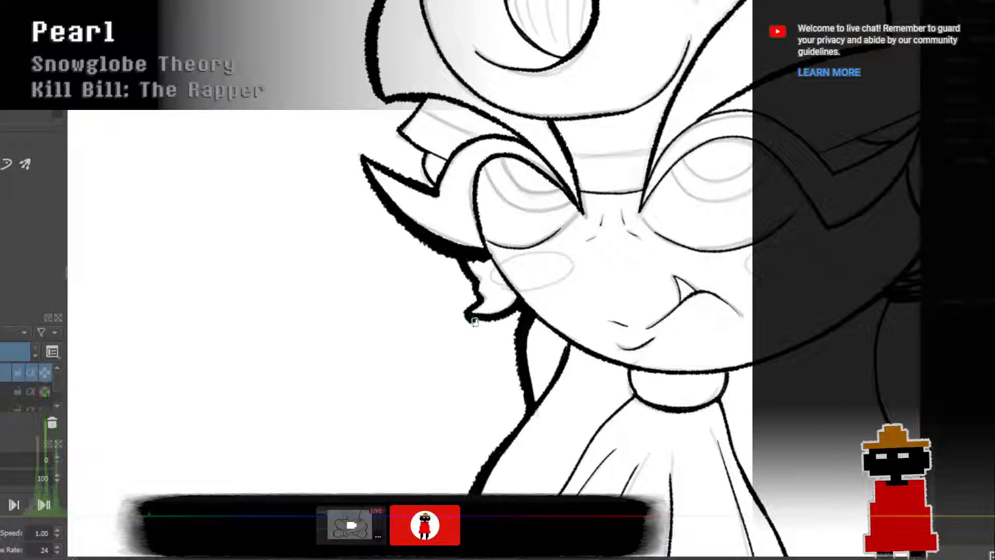
pyautogui.hotkey('ctrl', 'z')
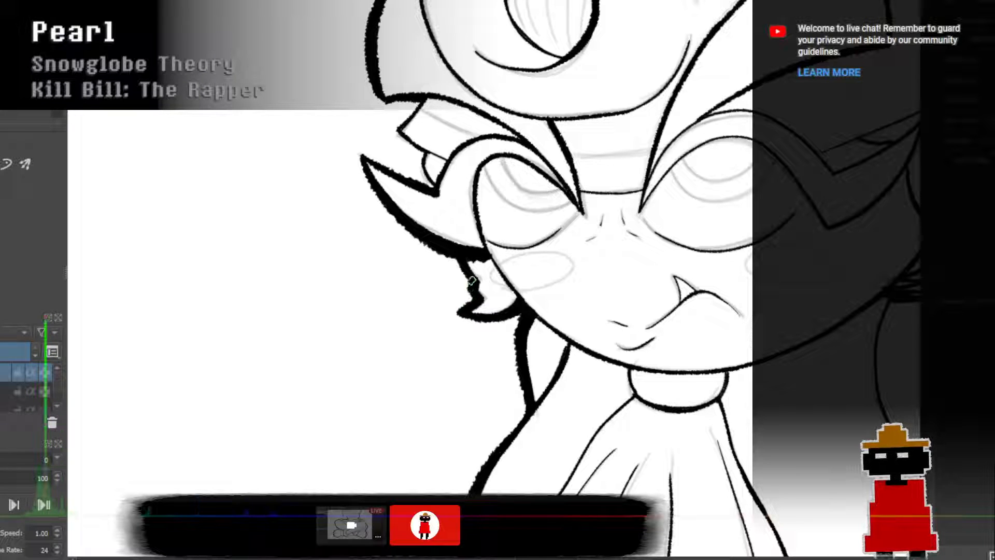
pyautogui.scroll(-4, 515, 251)
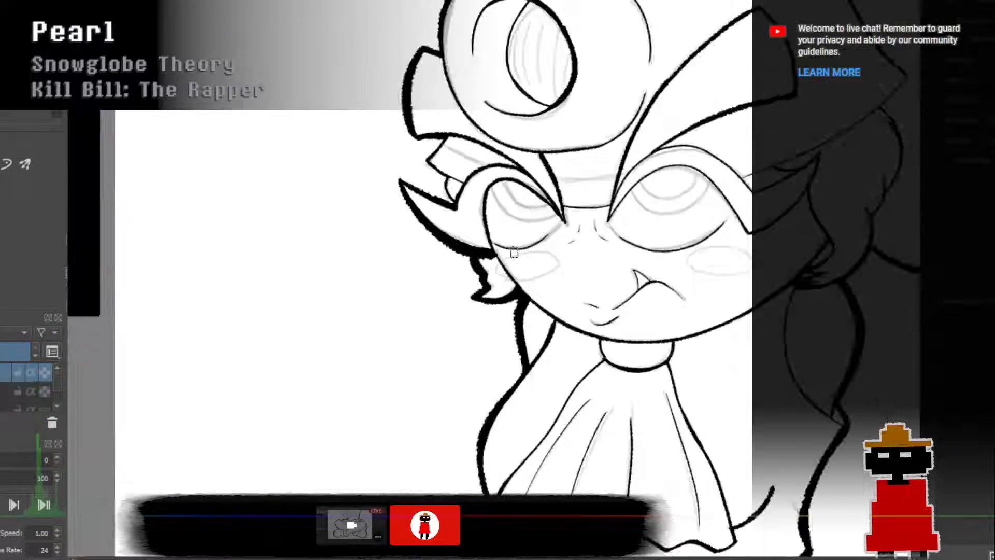
# Try to thicken the scarf's left-hand edge from the lower flare up to the collar, and undo the strokes.
pyautogui.moveTo(595, 257); pyautogui.dragTo(516, 291)
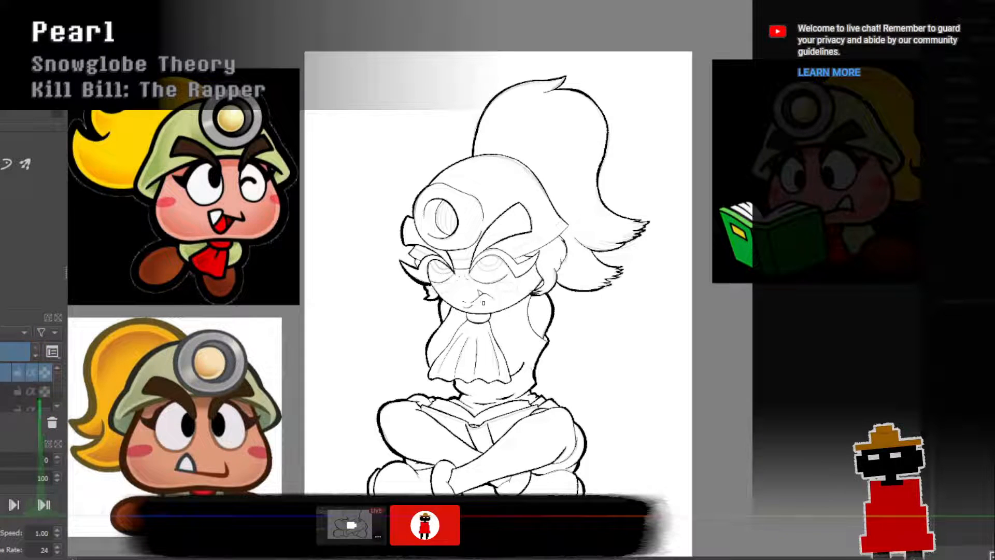
pyautogui.scroll(6, 483, 302)
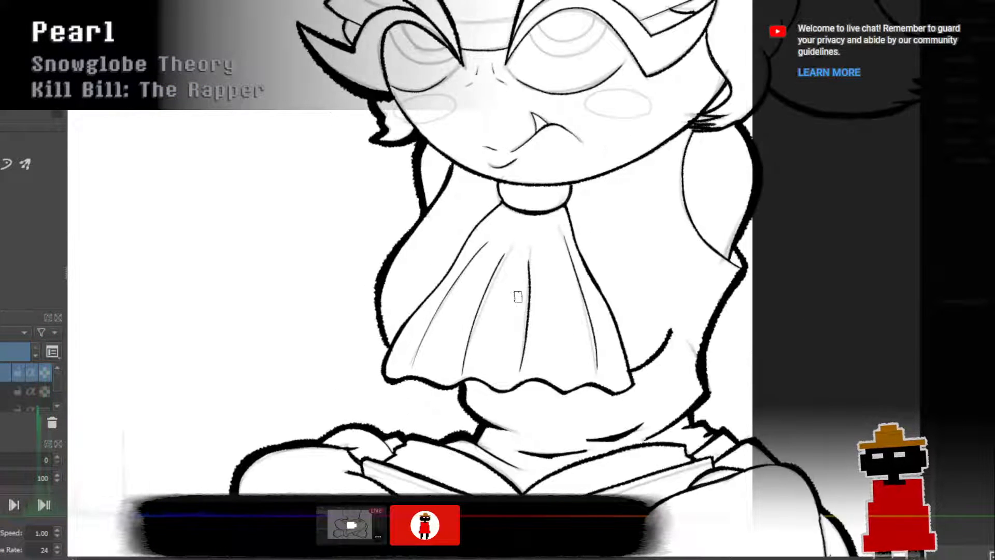
pyautogui.scroll(4, 518, 297)
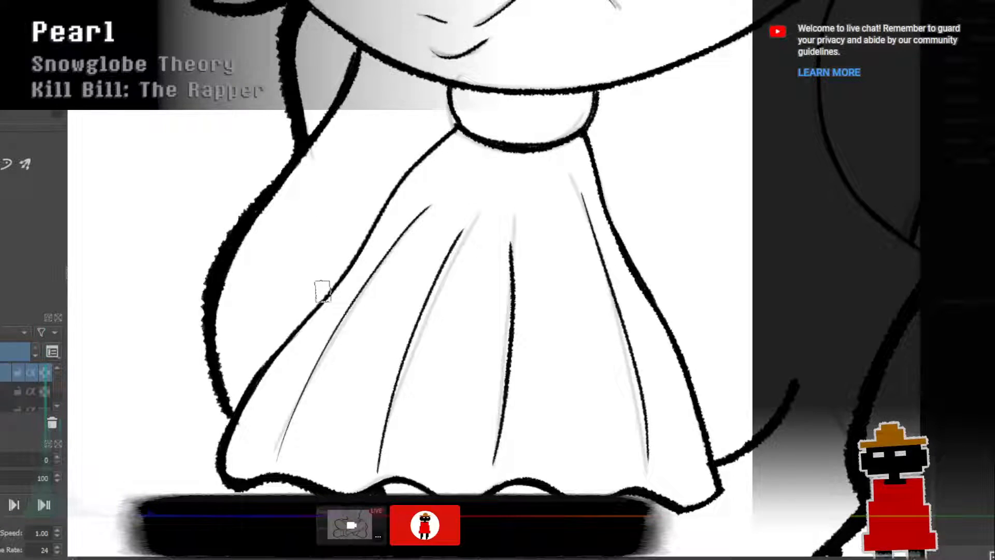
pyautogui.moveTo(300, 327); pyautogui.dragTo(346, 271)
pyautogui.hotkey('ctrl', 'z')
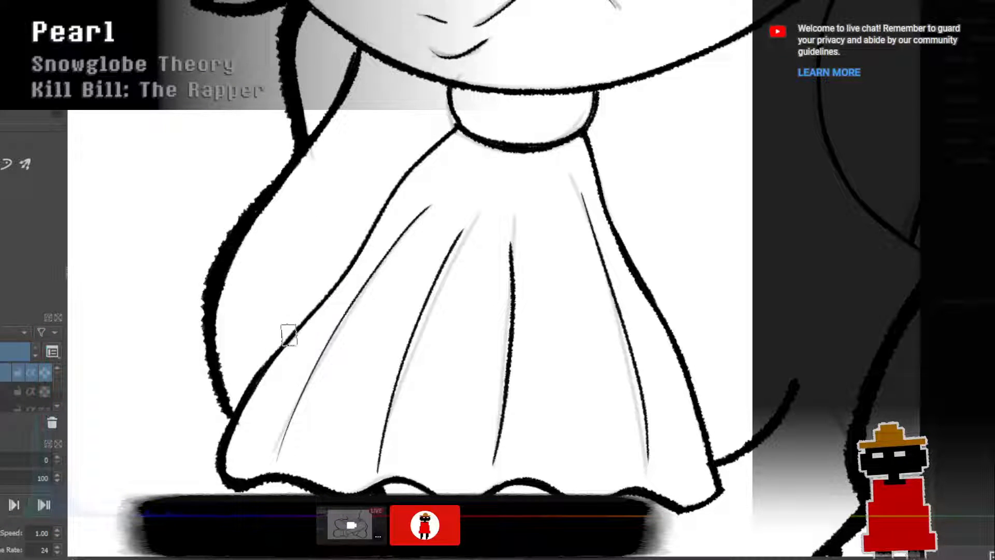
pyautogui.moveTo(273, 359)
pyautogui.mouseDown()
pyautogui.moveTo(344, 271)
pyautogui.moveTo(410, 161)
pyautogui.mouseUp()
pyautogui.moveTo(367, 231); pyautogui.dragTo(441, 135)
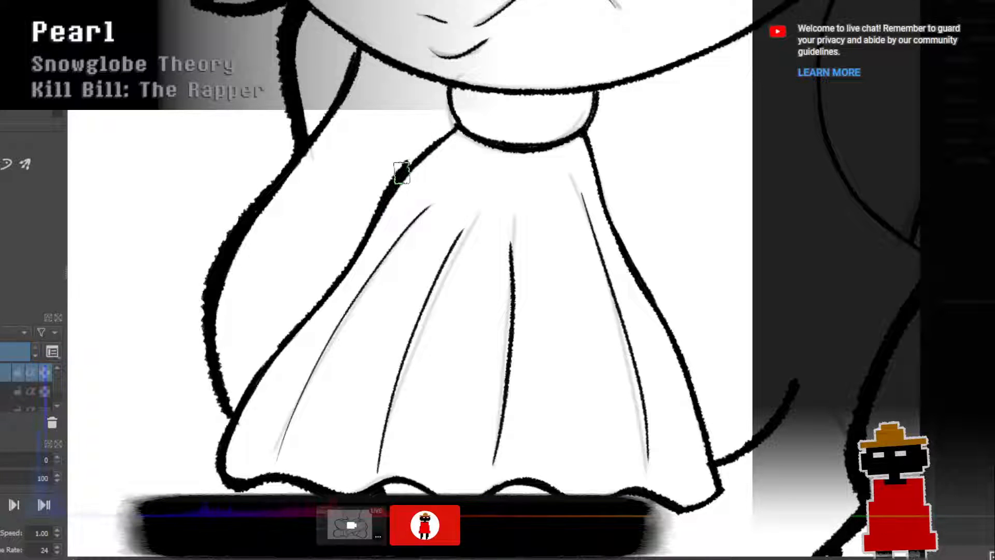
pyautogui.moveTo(403, 173)
pyautogui.mouseDown()
pyautogui.moveTo(448, 129)
pyautogui.moveTo(426, 153)
pyautogui.mouseUp()
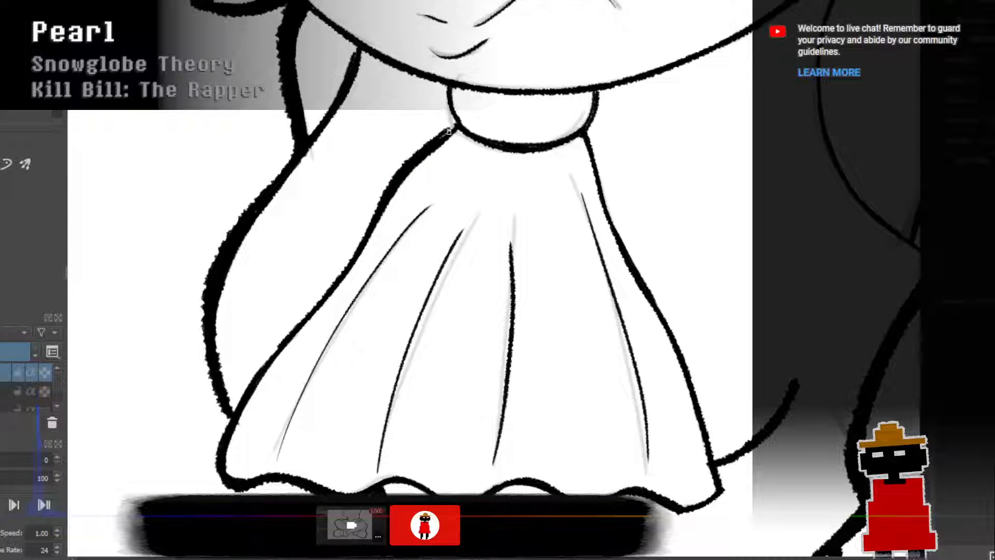
pyautogui.hotkey('ctrl', 'z')
pyautogui.hotkey('ctrl', 'z')
pyautogui.hotkey('ctrl', 'z')
pyautogui.hotkey('ctrl', 'z')
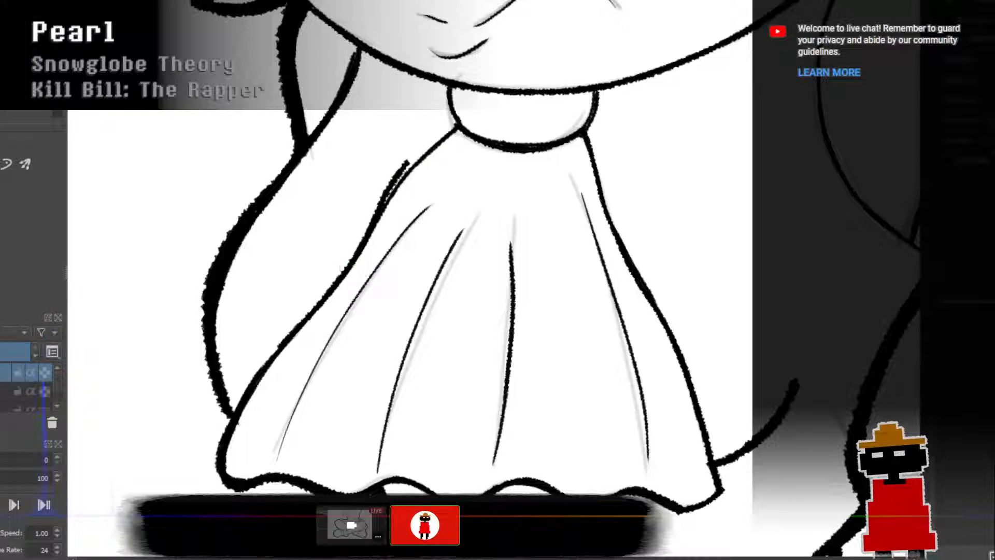
pyautogui.hotkey('ctrl', 'z')
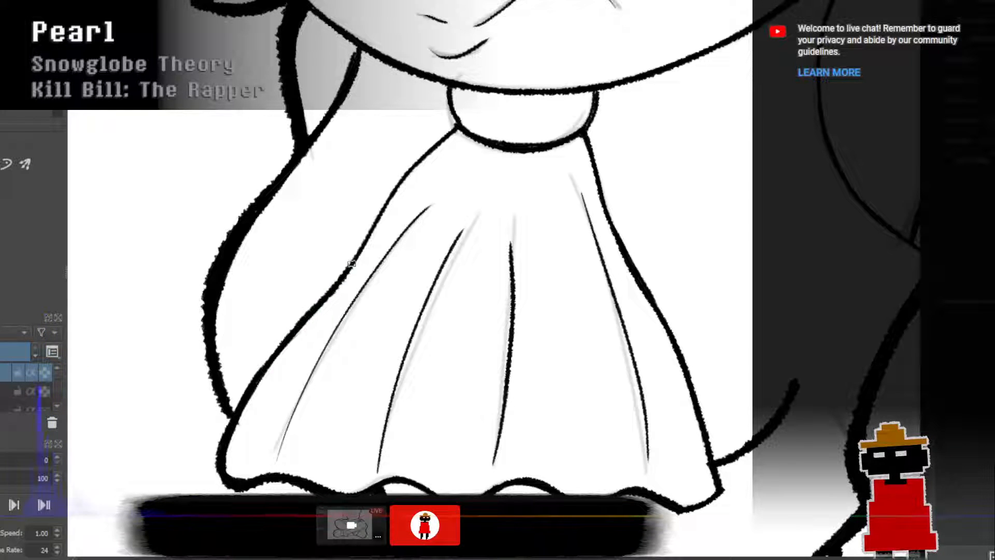
# Thicken the upper part of the scarf's left-hand edge and the sides and lower curve of the collar.
pyautogui.moveTo(376, 215); pyautogui.dragTo(402, 173)
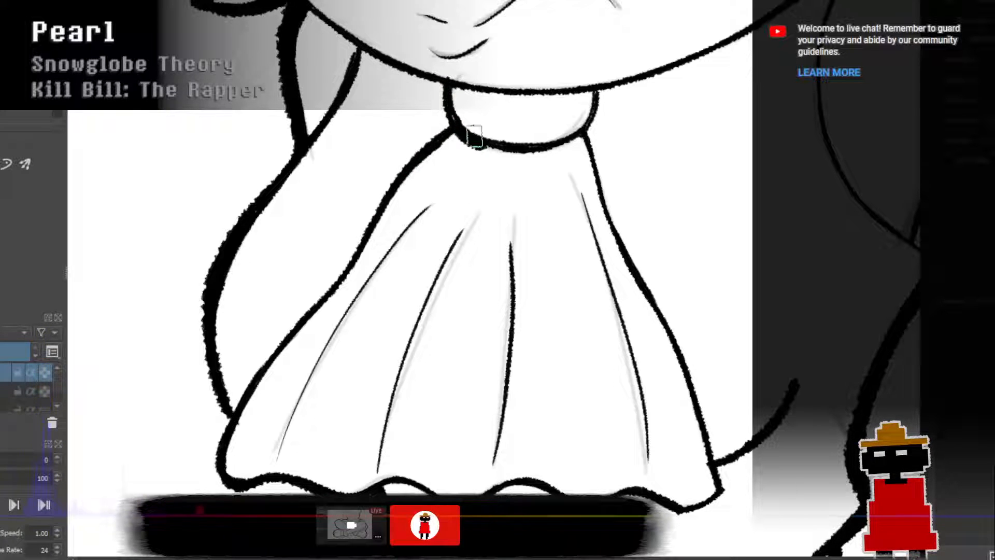
pyautogui.moveTo(462, 130)
pyautogui.mouseDown()
pyautogui.moveTo(506, 151)
pyautogui.moveTo(565, 145)
pyautogui.moveTo(584, 134)
pyautogui.moveTo(596, 101)
pyautogui.mouseUp()
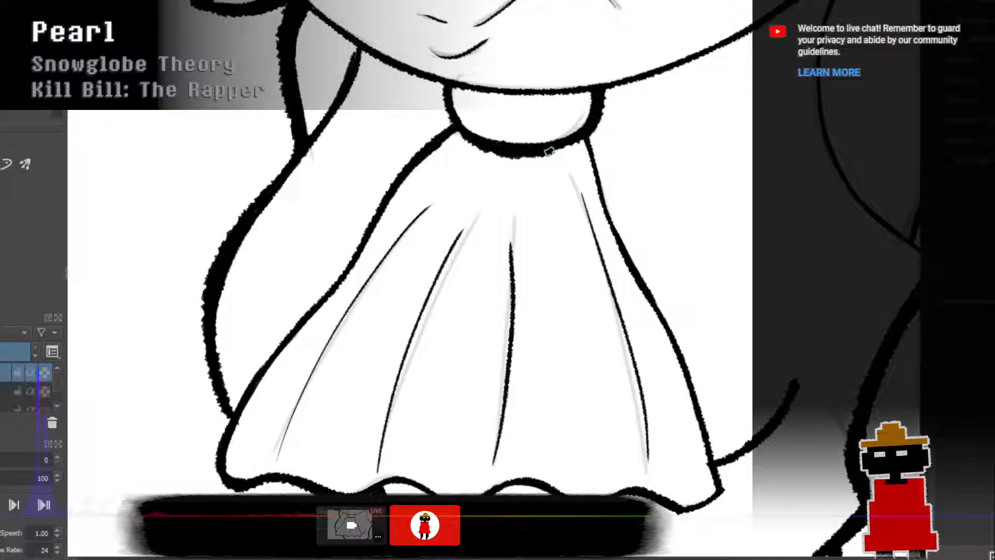
pyautogui.scroll(-1, 489, 166)
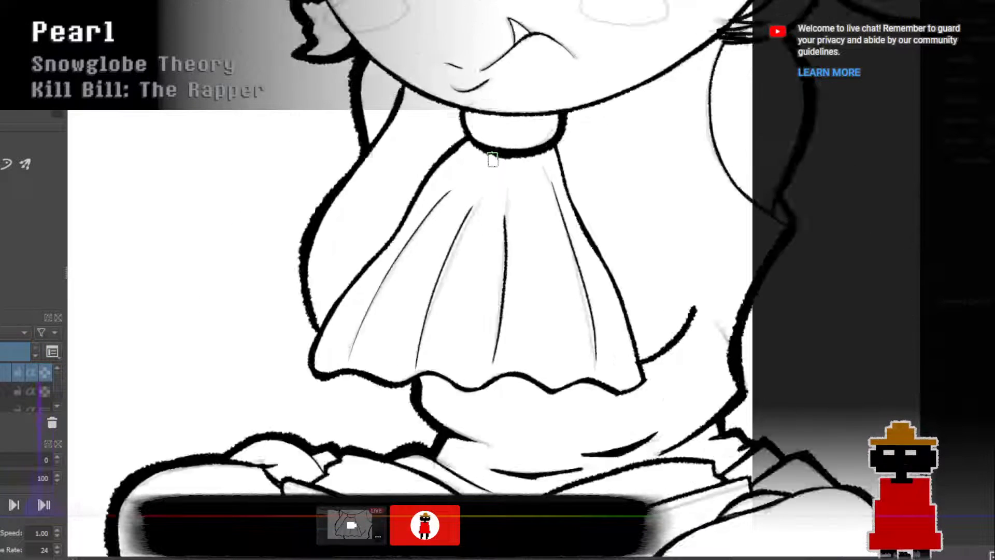
pyautogui.scroll(-1, 492, 160)
# Try to thicken the lower jaw contour on both sides of the collar, up to the right-hand hair.
pyautogui.moveTo(593, 163); pyautogui.dragTo(446, 250)
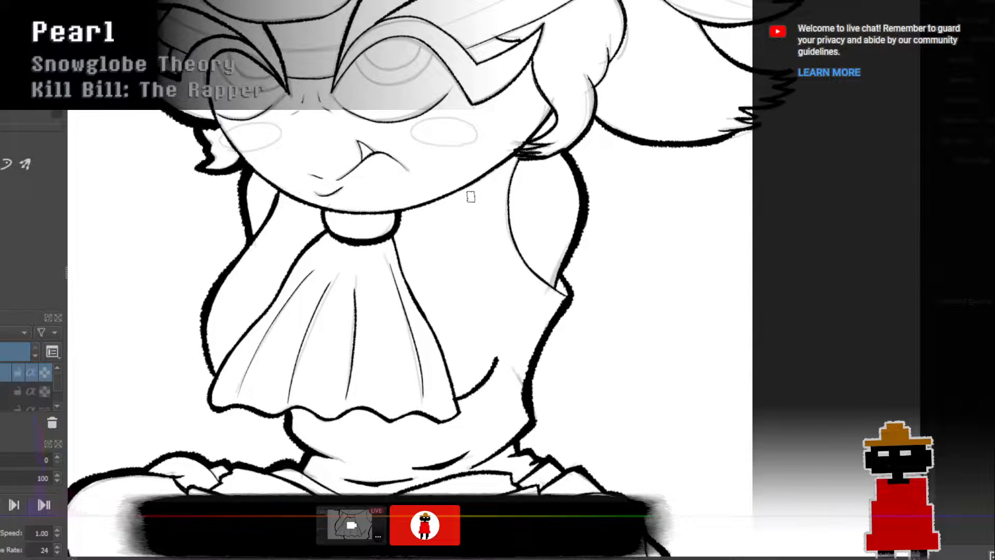
pyautogui.moveTo(573, 199); pyautogui.dragTo(677, 249)
pyautogui.scroll(1, 458, 250)
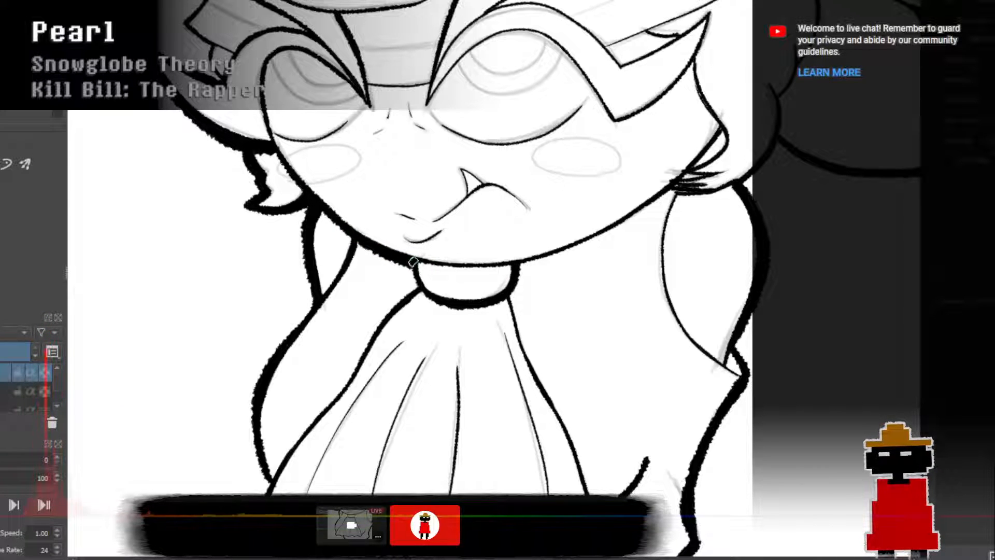
pyautogui.moveTo(413, 263)
pyautogui.mouseDown()
pyautogui.moveTo(569, 278)
pyautogui.moveTo(505, 267)
pyautogui.moveTo(588, 242)
pyautogui.mouseUp()
pyautogui.hotkey('ctrl', 'z')
pyautogui.moveTo(510, 265)
pyautogui.mouseDown()
pyautogui.moveTo(599, 236)
pyautogui.moveTo(672, 188)
pyautogui.mouseUp()
pyautogui.scroll(-5, 672, 191)
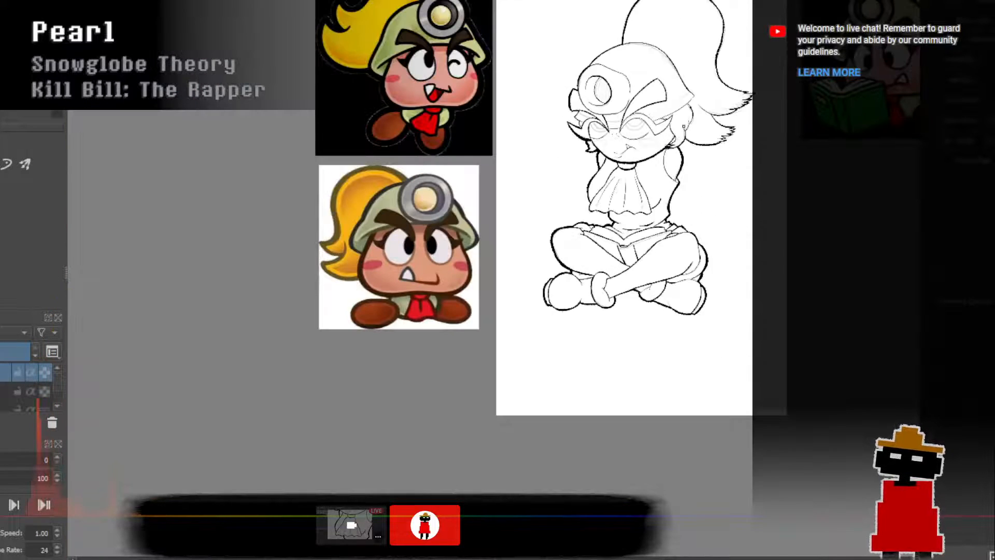
# Thicken the outer edge of the left-hand eyebrow where it projects beyond the helmet lamp.
pyautogui.scroll(6, 684, 126)
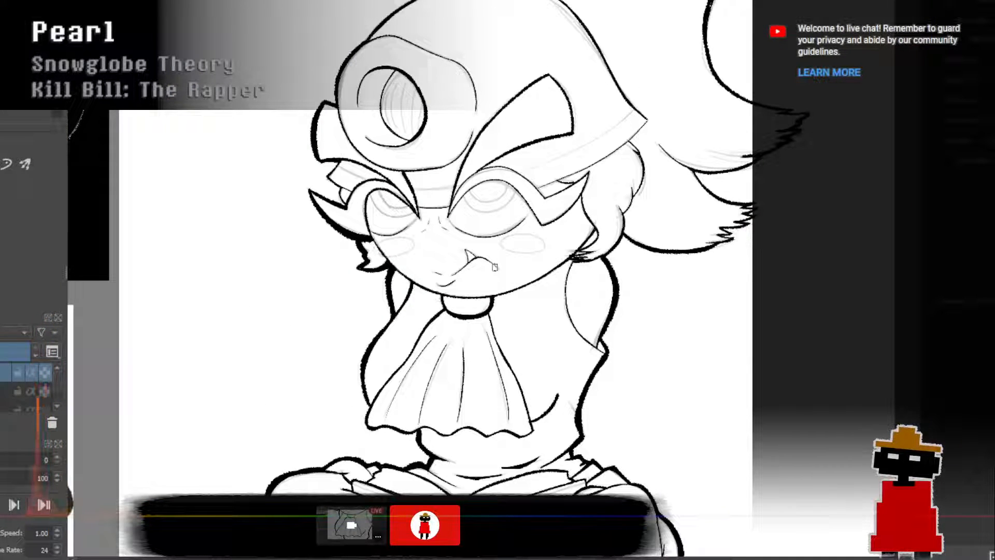
pyautogui.scroll(-5, 494, 266)
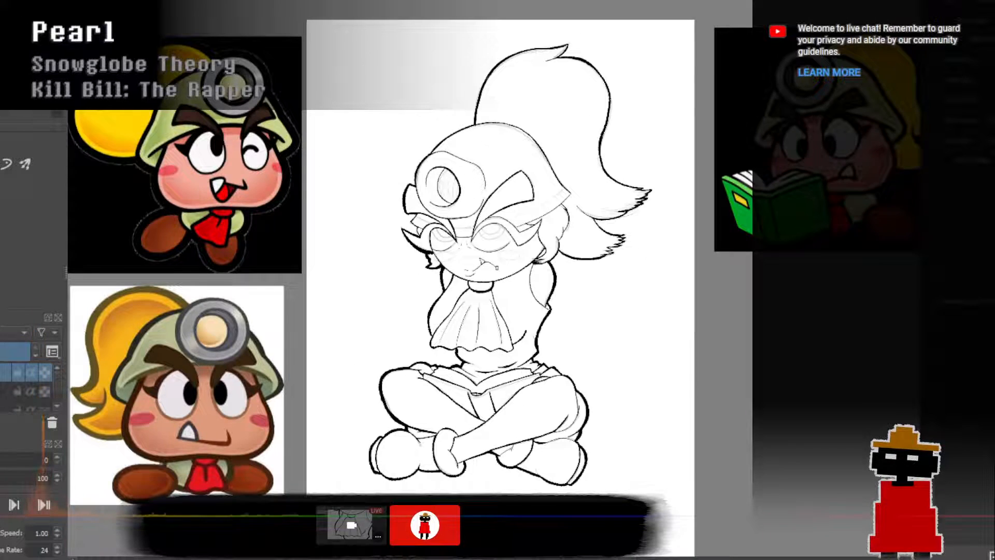
pyautogui.scroll(4, 497, 267)
pyautogui.scroll(3, 496, 267)
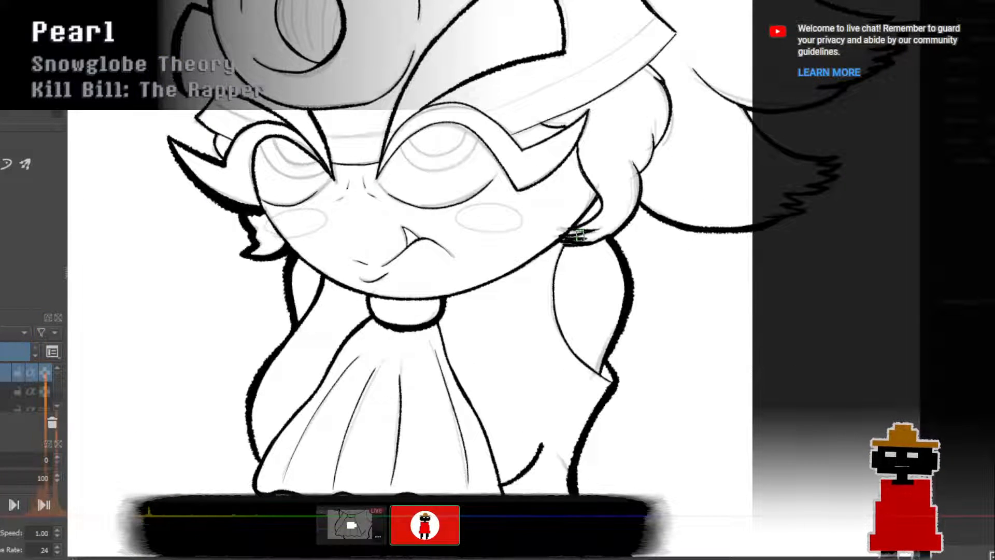
pyautogui.scroll(-4, 579, 235)
pyautogui.moveTo(580, 235); pyautogui.dragTo(537, 201)
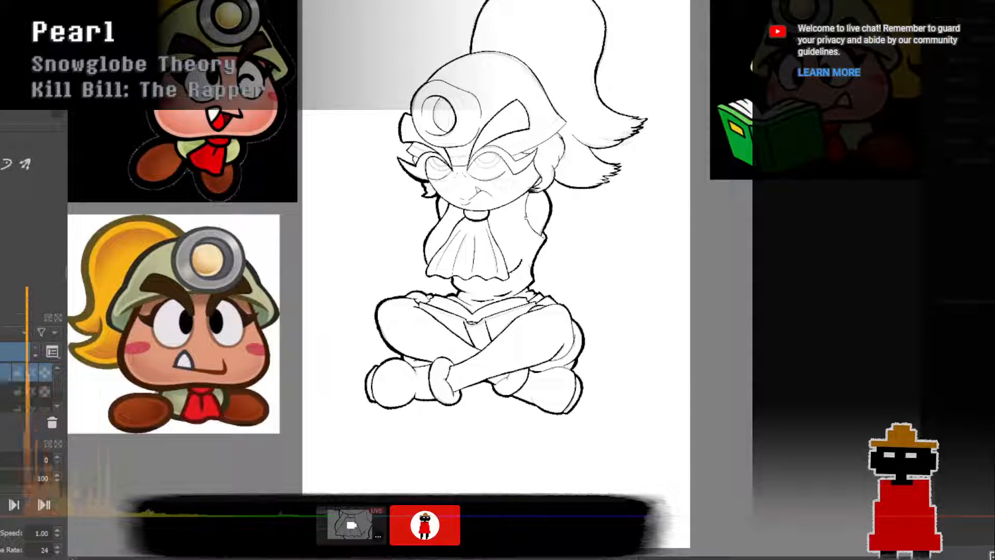
pyautogui.scroll(4, 452, 306)
pyautogui.scroll(2, 452, 306)
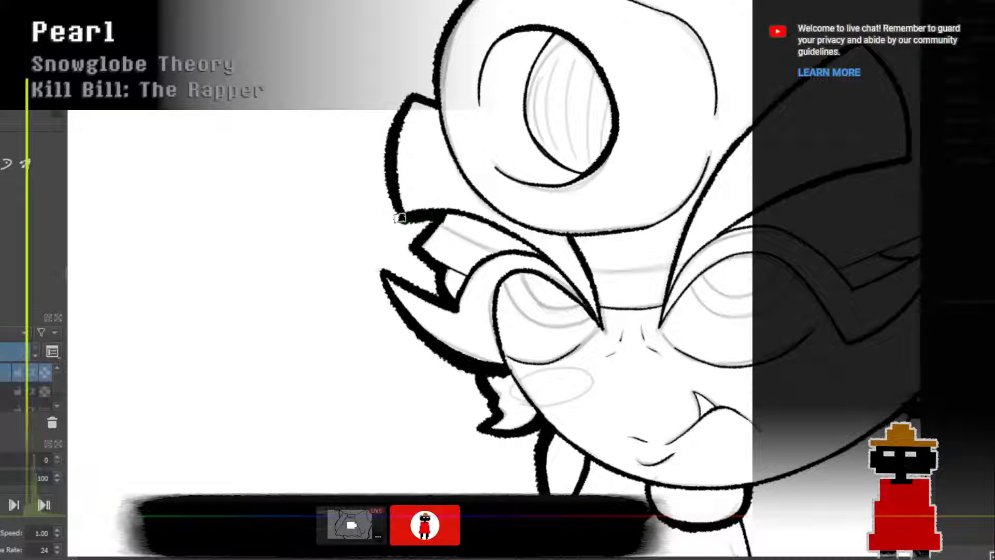
pyautogui.moveTo(401, 218)
pyautogui.mouseDown()
pyautogui.moveTo(383, 157)
pyautogui.moveTo(394, 112)
pyautogui.moveTo(409, 92)
pyautogui.moveTo(437, 99)
pyautogui.mouseUp()
pyautogui.scroll(-1, 471, 155)
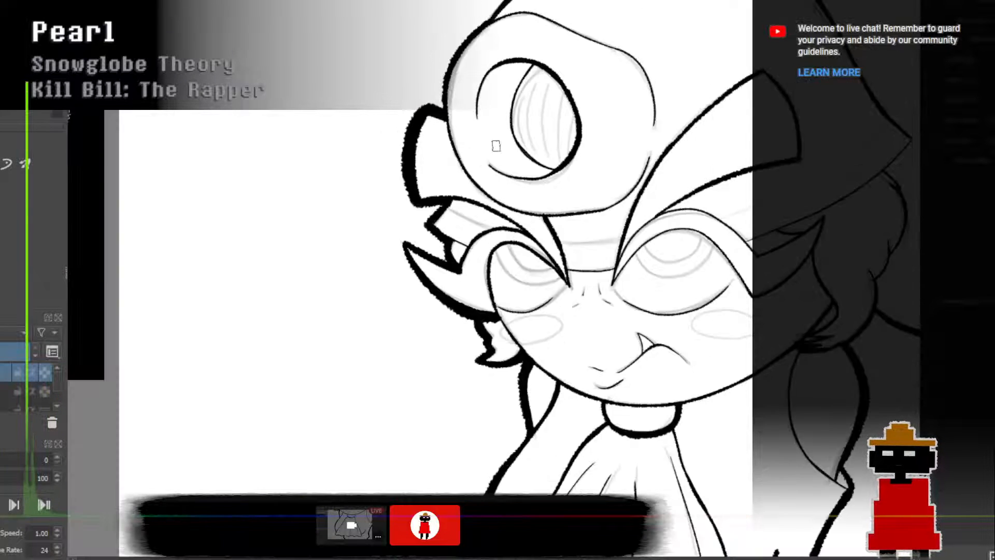
# Thicken the outer left-hand rim of the helmet lamp from the eyebrow up to the helmet contour.
pyautogui.scroll(-3, 538, 119)
pyautogui.moveTo(550, 94); pyautogui.dragTo(467, 276)
pyautogui.scroll(2, 472, 268)
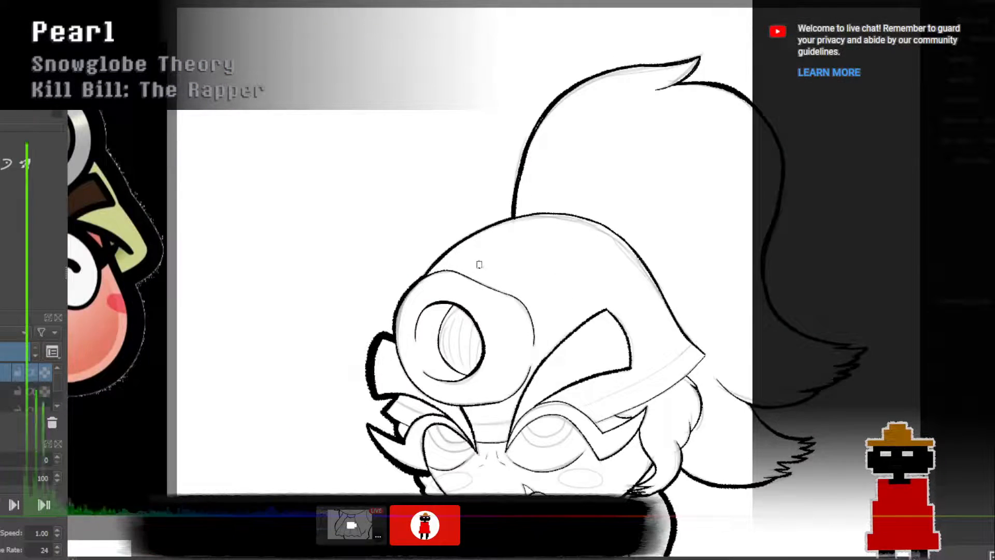
pyautogui.scroll(2, 478, 264)
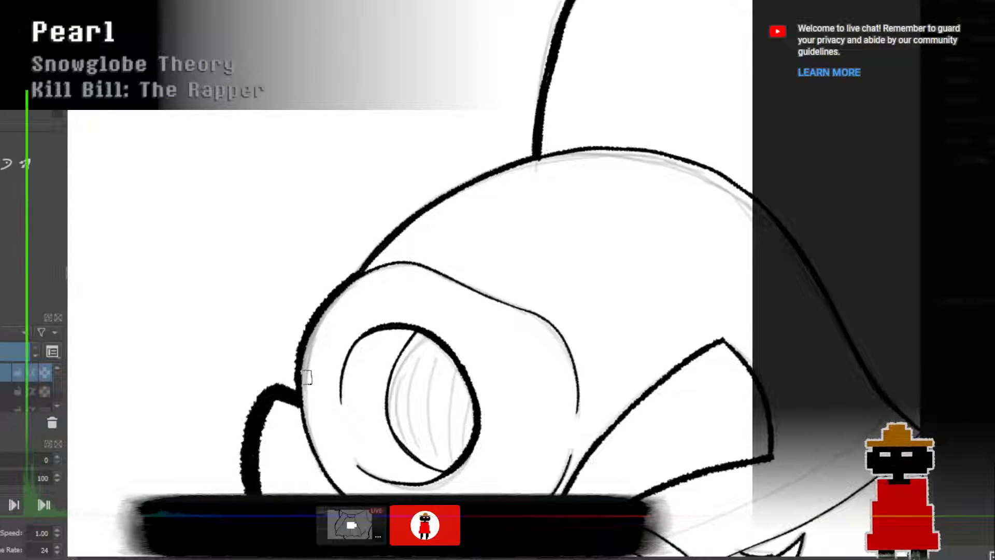
pyautogui.moveTo(292, 366)
pyautogui.mouseDown()
pyautogui.moveTo(309, 306)
pyautogui.moveTo(328, 283)
pyautogui.mouseUp()
pyautogui.hotkey('ctrl', 'z')
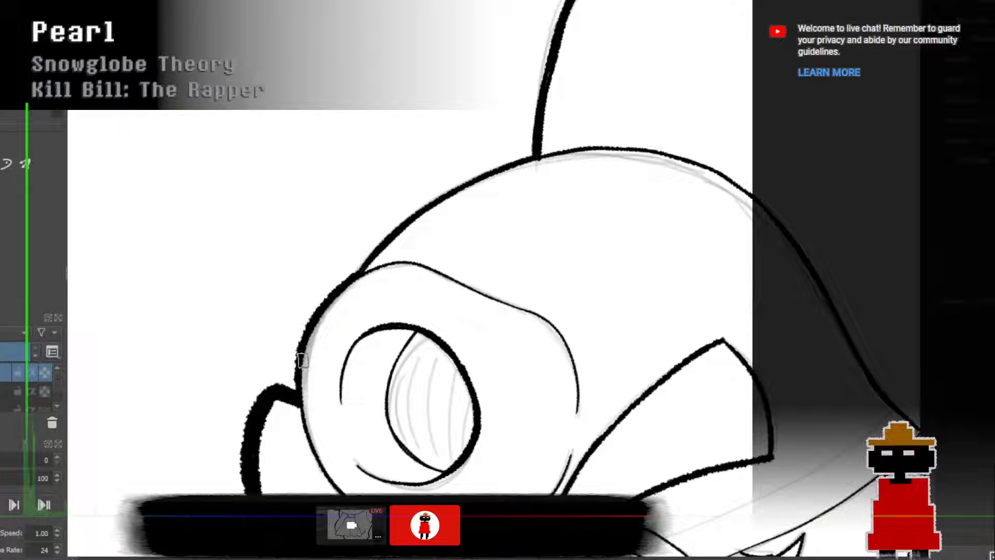
pyautogui.moveTo(295, 387)
pyautogui.mouseDown()
pyautogui.moveTo(296, 343)
pyautogui.moveTo(317, 300)
pyautogui.moveTo(363, 266)
pyautogui.mouseUp()
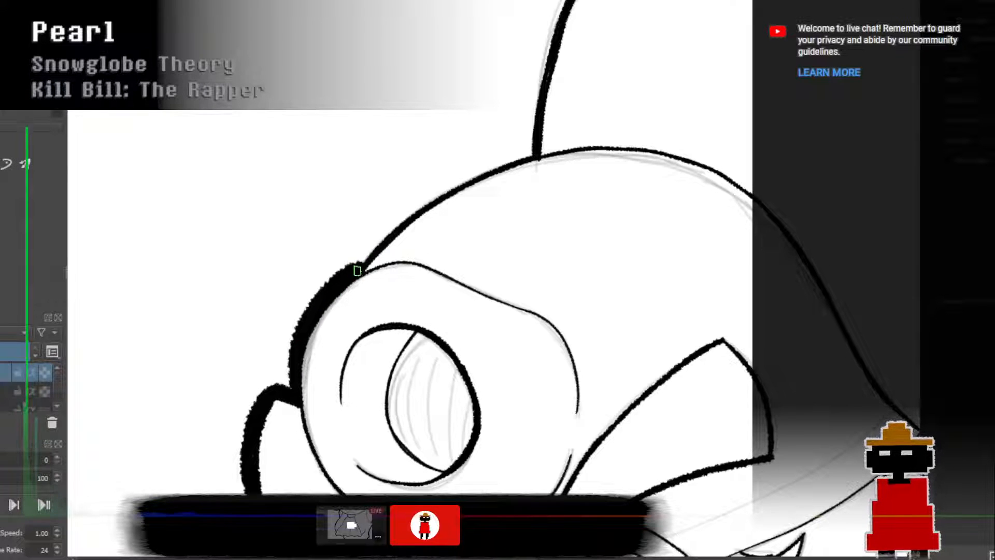
# Try to thicken the helmet contour from the lamp up past the ponytail base, and undo the strokes.
pyautogui.moveTo(357, 271)
pyautogui.mouseDown()
pyautogui.moveTo(430, 196)
pyautogui.moveTo(464, 175)
pyautogui.moveTo(487, 163)
pyautogui.mouseUp()
pyautogui.hotkey('ctrl', 'z')
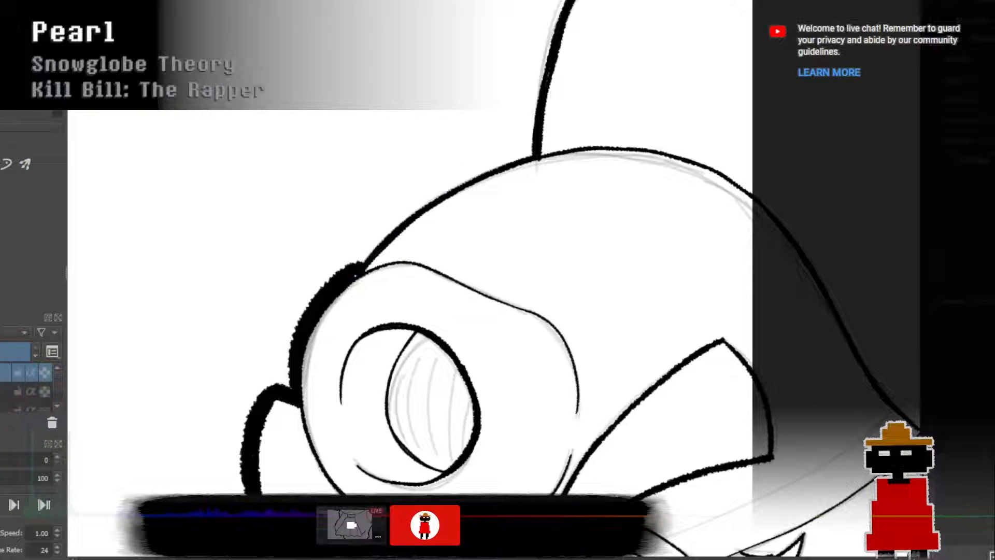
pyautogui.moveTo(357, 267)
pyautogui.mouseDown()
pyautogui.moveTo(466, 179)
pyautogui.moveTo(518, 158)
pyautogui.mouseUp()
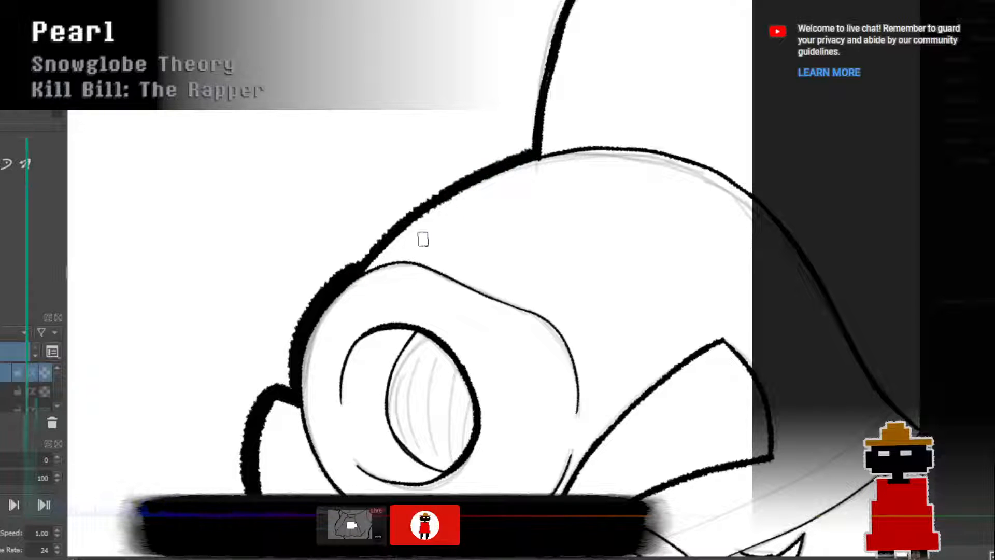
pyautogui.moveTo(355, 262)
pyautogui.mouseDown()
pyautogui.moveTo(428, 196)
pyautogui.moveTo(533, 150)
pyautogui.mouseUp()
pyautogui.hotkey('ctrl', 'z')
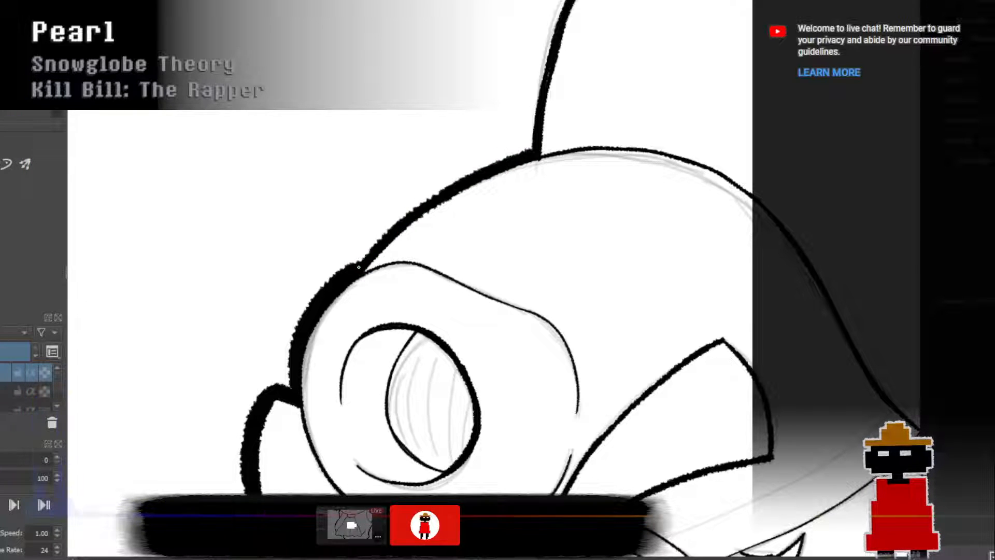
pyautogui.moveTo(358, 267)
pyautogui.mouseDown()
pyautogui.moveTo(484, 171)
pyautogui.moveTo(535, 150)
pyautogui.moveTo(570, 151)
pyautogui.moveTo(517, 161)
pyautogui.moveTo(587, 149)
pyautogui.moveTo(572, 161)
pyautogui.moveTo(517, 158)
pyautogui.moveTo(580, 147)
pyautogui.moveTo(605, 151)
pyautogui.mouseUp()
pyautogui.moveTo(534, 150); pyautogui.dragTo(638, 148)
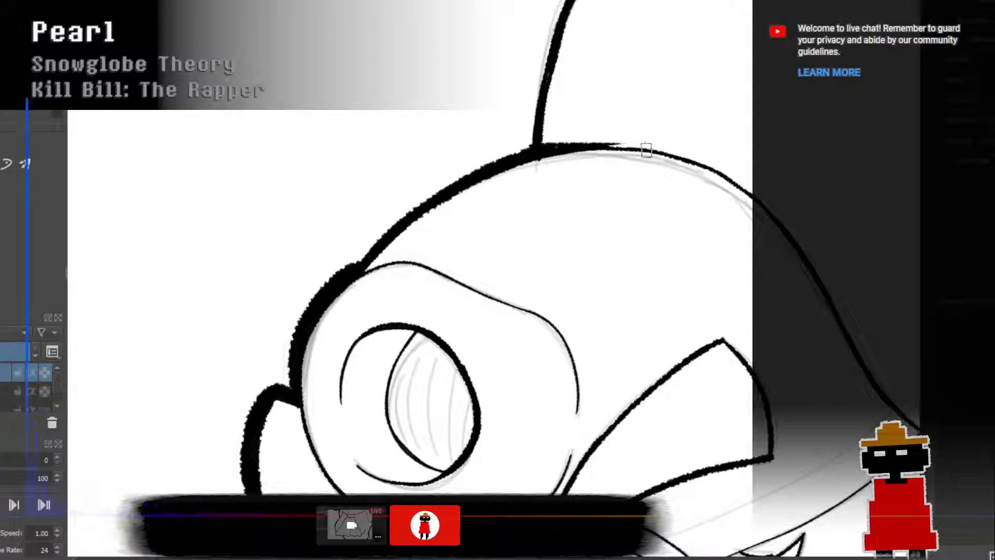
pyautogui.scroll(-3, 607, 165)
pyautogui.scroll(5, 617, 207)
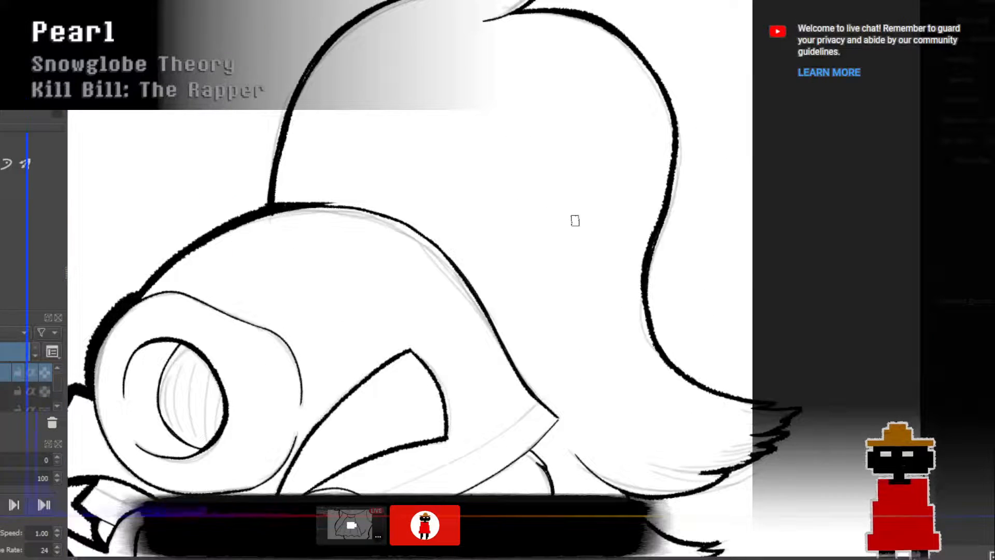
pyautogui.hotkey('ctrl', 'z')
pyautogui.hotkey('ctrl', 'z')
pyautogui.hotkey('ctrl', 'z')
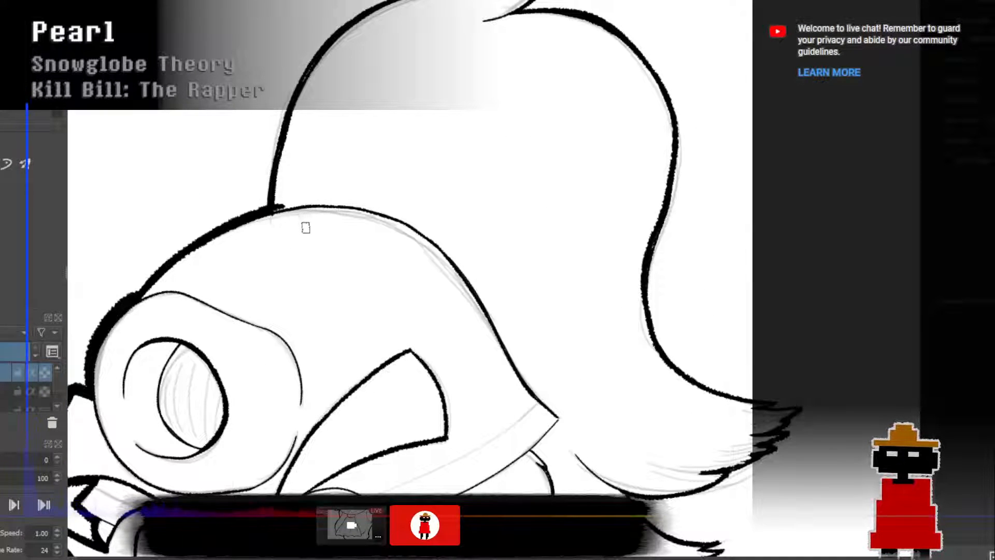
# Try to thicken the helmet contour from the ponytail base back down to the lamp, and undo the strokes.
pyautogui.moveTo(305, 227); pyautogui.dragTo(643, 226)
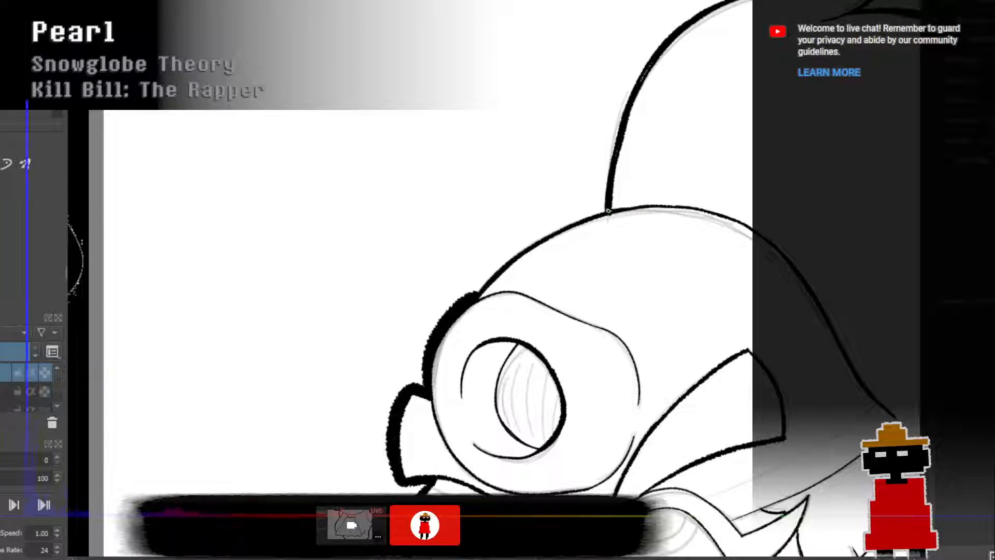
pyautogui.moveTo(558, 226); pyautogui.dragTo(504, 262)
pyautogui.moveTo(622, 211)
pyautogui.mouseDown()
pyautogui.moveTo(559, 225)
pyautogui.moveTo(474, 290)
pyautogui.mouseUp()
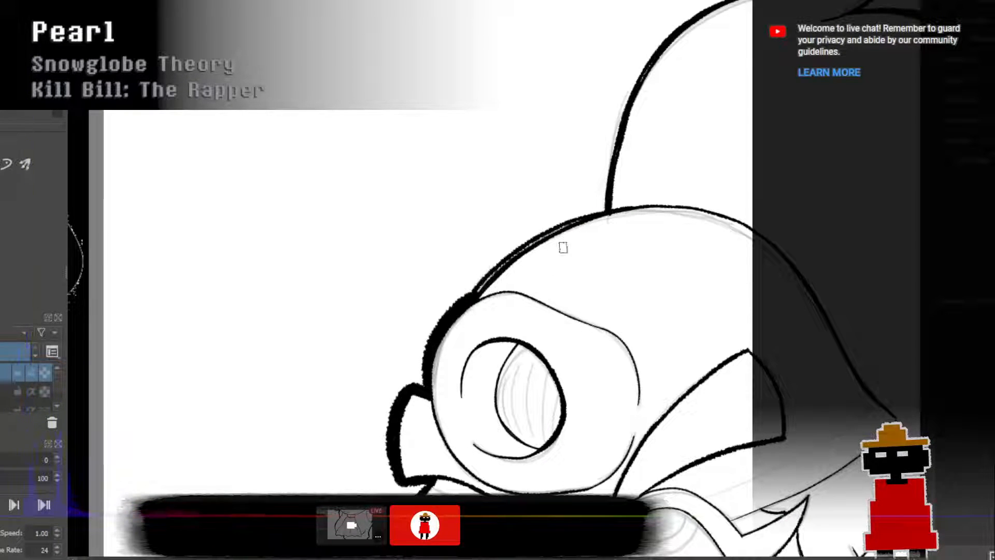
pyautogui.hotkey('ctrl', 'z')
pyautogui.moveTo(584, 220); pyautogui.dragTo(514, 263)
pyautogui.hotkey('ctrl', 'z')
pyautogui.moveTo(634, 207)
pyautogui.mouseDown()
pyautogui.moveTo(549, 230)
pyautogui.moveTo(464, 296)
pyautogui.mouseUp()
pyautogui.hotkey('ctrl', 'z')
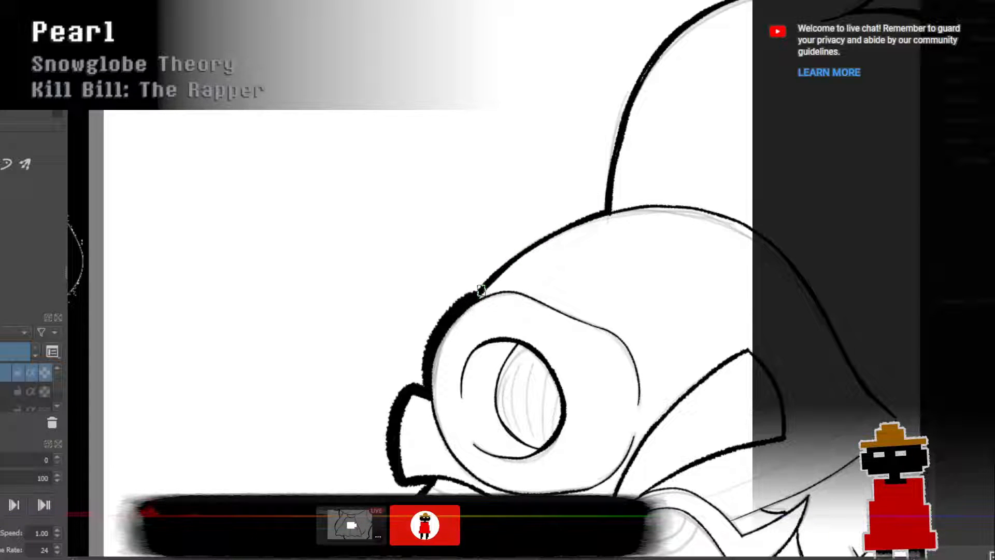
# Thicken the helmet's front contour up to the ponytail base and taper it slightly past the junction.
pyautogui.moveTo(586, 215); pyautogui.dragTo(625, 207)
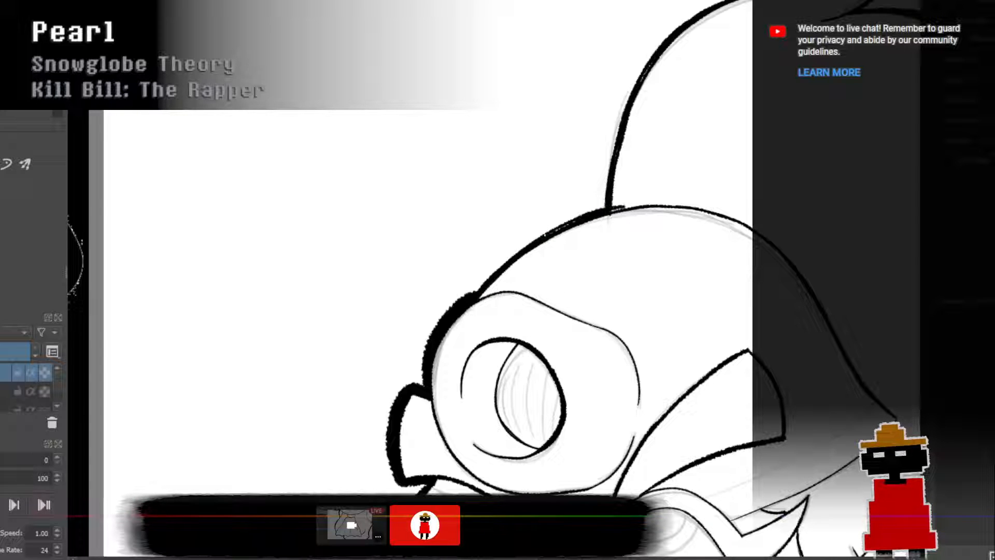
pyautogui.moveTo(558, 230); pyautogui.dragTo(629, 215)
pyautogui.hotkey('ctrl', 'z')
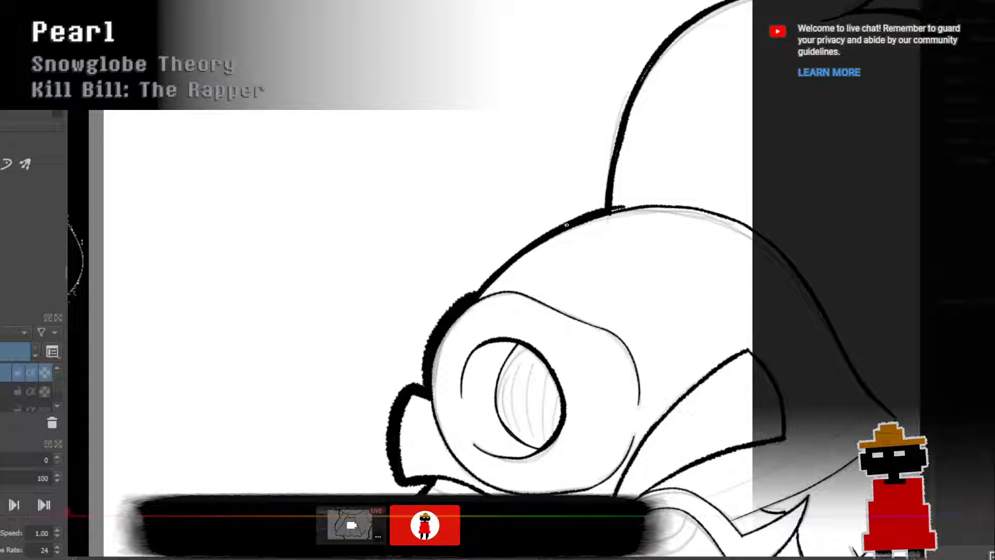
pyautogui.moveTo(566, 225); pyautogui.dragTo(654, 208)
pyautogui.hotkey('ctrl', 'z')
pyautogui.moveTo(588, 217); pyautogui.dragTo(650, 208)
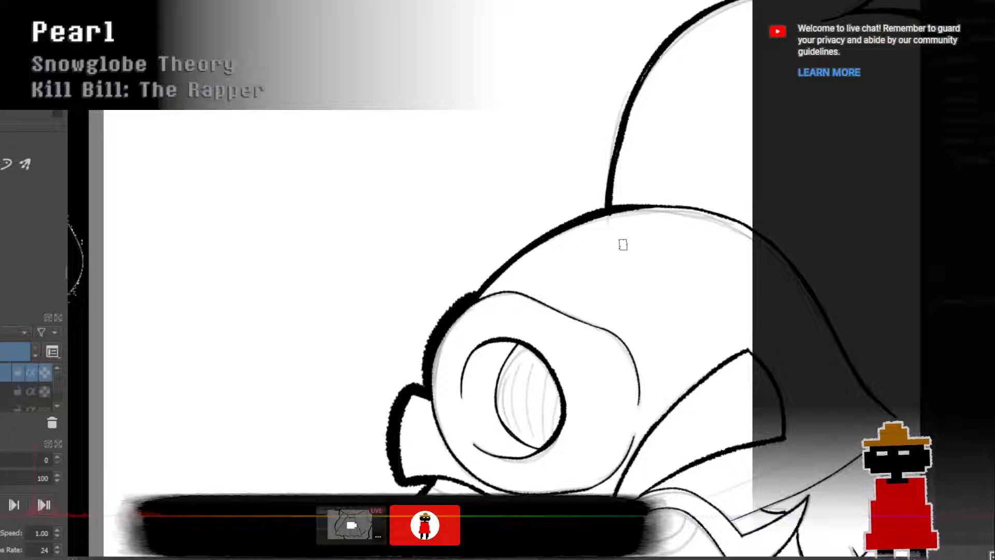
# Thicken the ponytail's left-hand edge from the helmet up to the top of its curve.
pyautogui.scroll(-2, 656, 152)
pyautogui.moveTo(725, 151); pyautogui.dragTo(529, 239)
pyautogui.scroll(1, 557, 207)
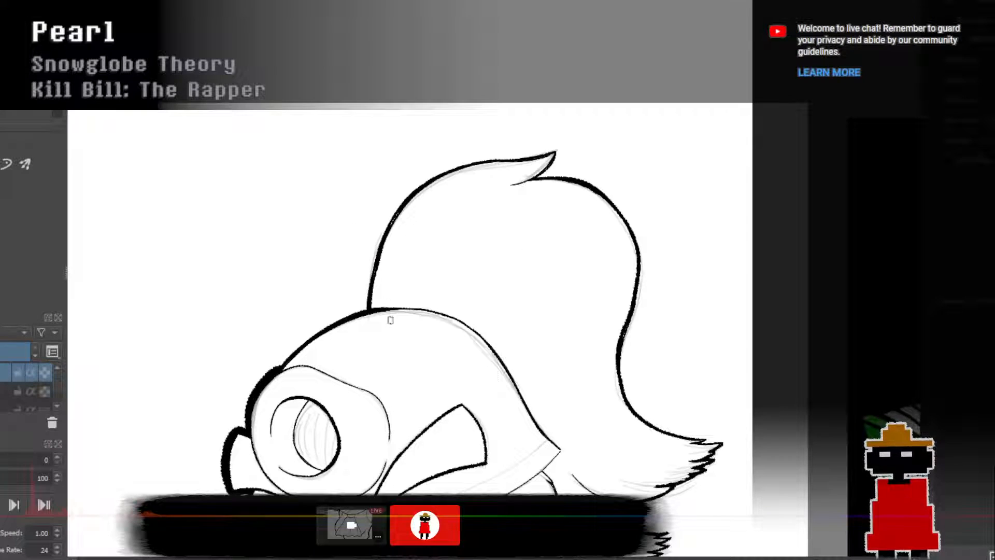
pyautogui.moveTo(371, 292)
pyautogui.mouseDown()
pyautogui.moveTo(392, 218)
pyautogui.moveTo(410, 194)
pyautogui.mouseUp()
pyautogui.hotkey('ctrl', 'z')
pyautogui.moveTo(368, 309)
pyautogui.mouseDown()
pyautogui.moveTo(374, 256)
pyautogui.moveTo(406, 195)
pyautogui.moveTo(468, 163)
pyautogui.mouseUp()
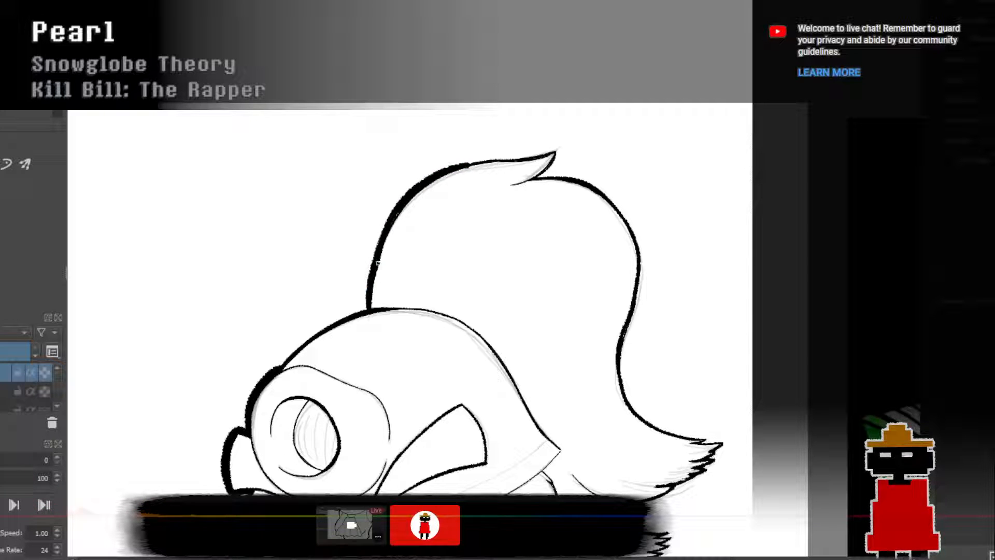
pyautogui.moveTo(378, 263); pyautogui.dragTo(411, 206)
pyautogui.hotkey('ctrl', 'z')
pyautogui.moveTo(383, 254); pyautogui.dragTo(406, 207)
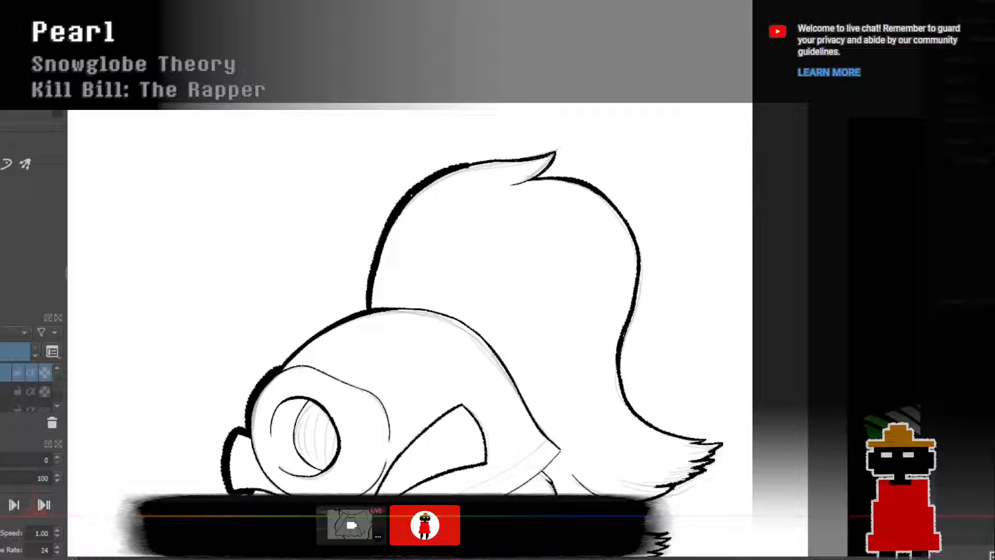
# Thicken the ponytail's top edge out to the pointed tip and the underside of that tip.
pyautogui.moveTo(461, 167); pyautogui.dragTo(518, 157)
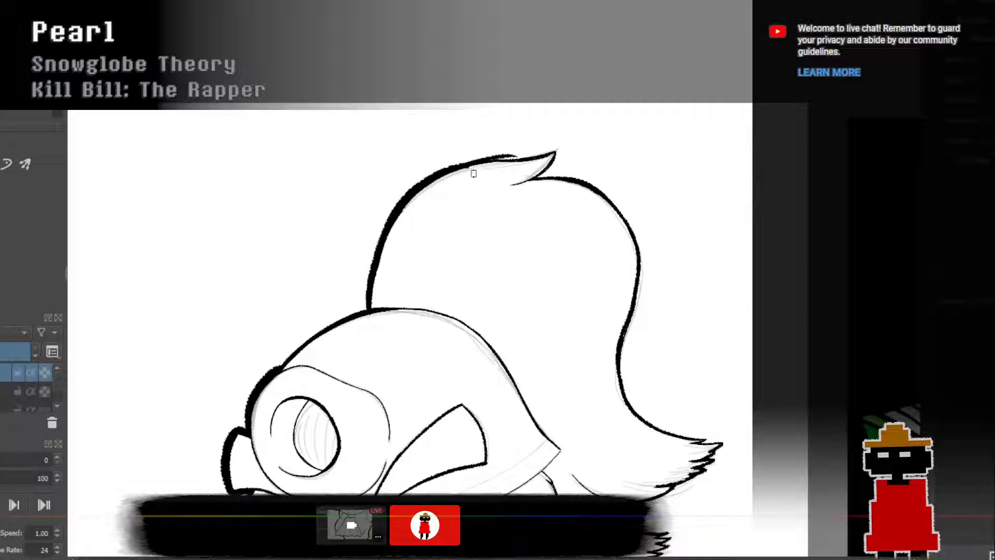
pyautogui.hotkey('ctrl', 'z')
pyautogui.moveTo(452, 168); pyautogui.dragTo(497, 159)
pyautogui.hotkey('ctrl', 'z')
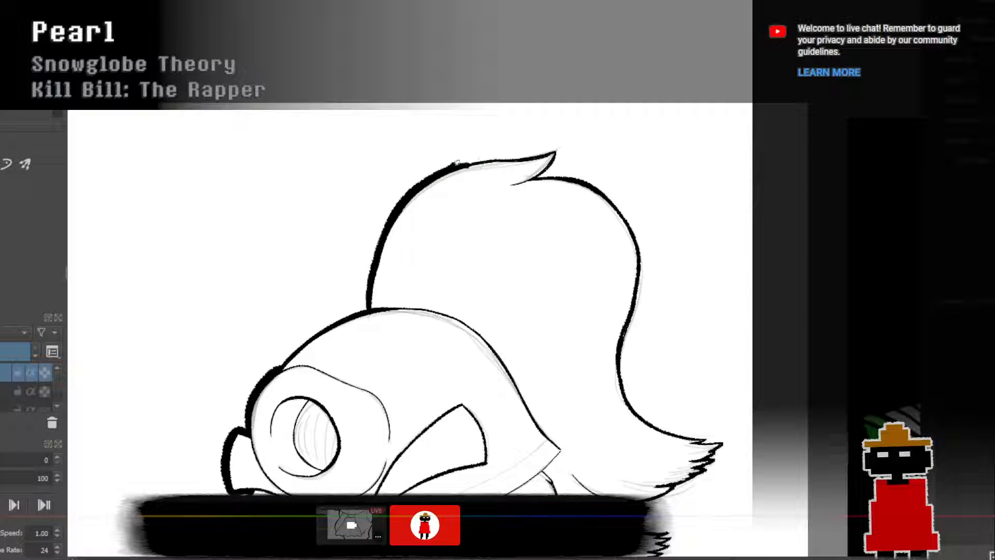
pyautogui.hotkey('ctrl', 'z')
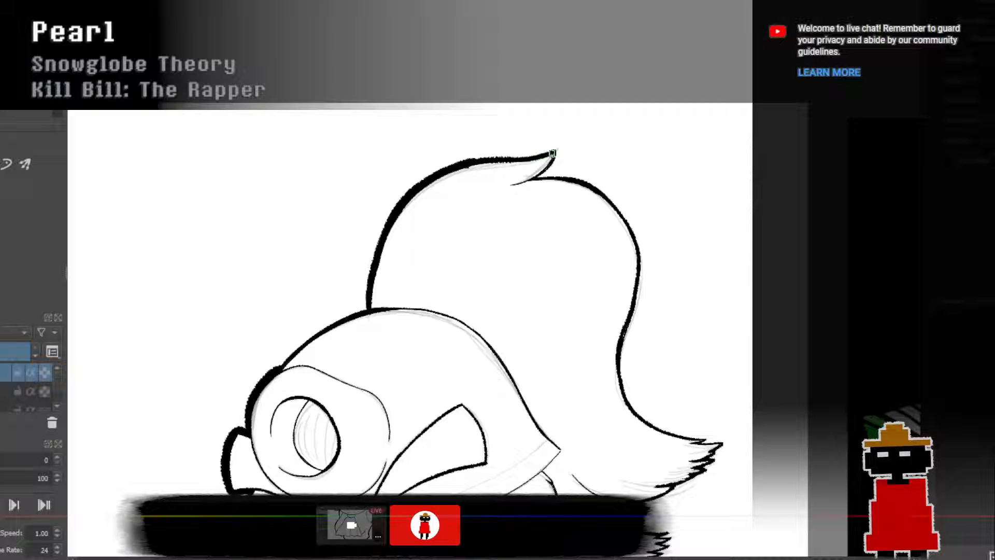
pyautogui.moveTo(470, 160); pyautogui.dragTo(557, 149)
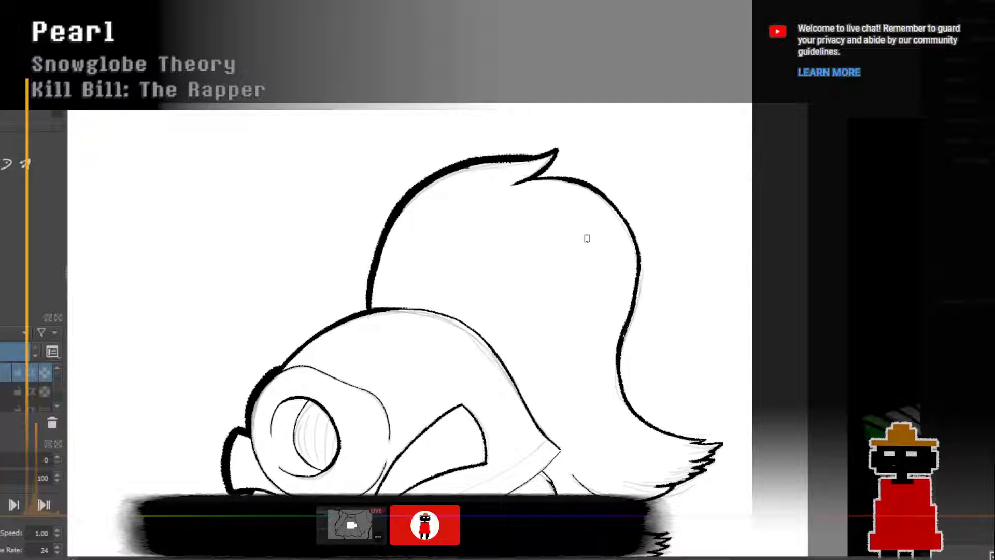
# Thicken the helmet's crown and rear contour from the ponytail base down to the brim's right-hand corner.
pyautogui.scroll(-2, 481, 110)
pyautogui.moveTo(477, 147); pyautogui.dragTo(421, 163)
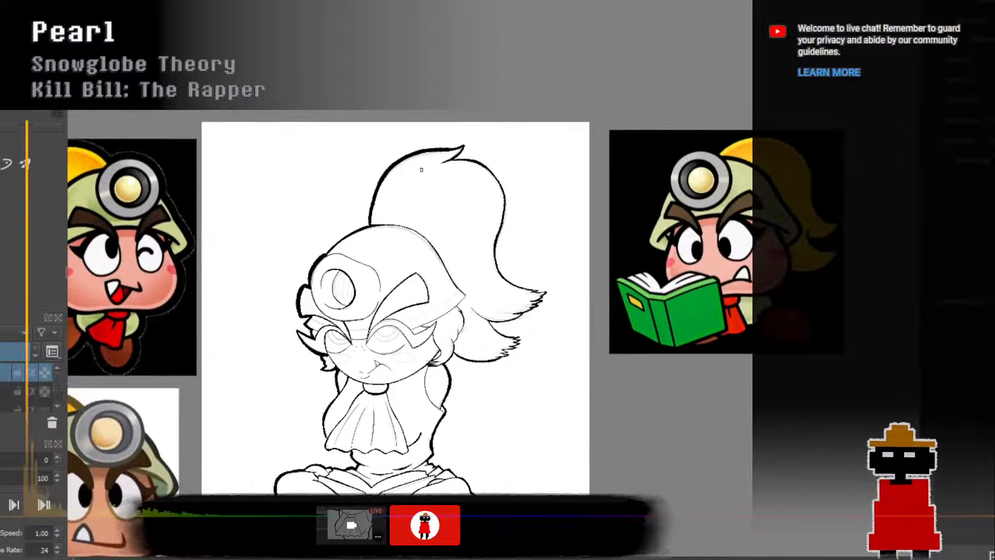
pyautogui.scroll(3, 400, 195)
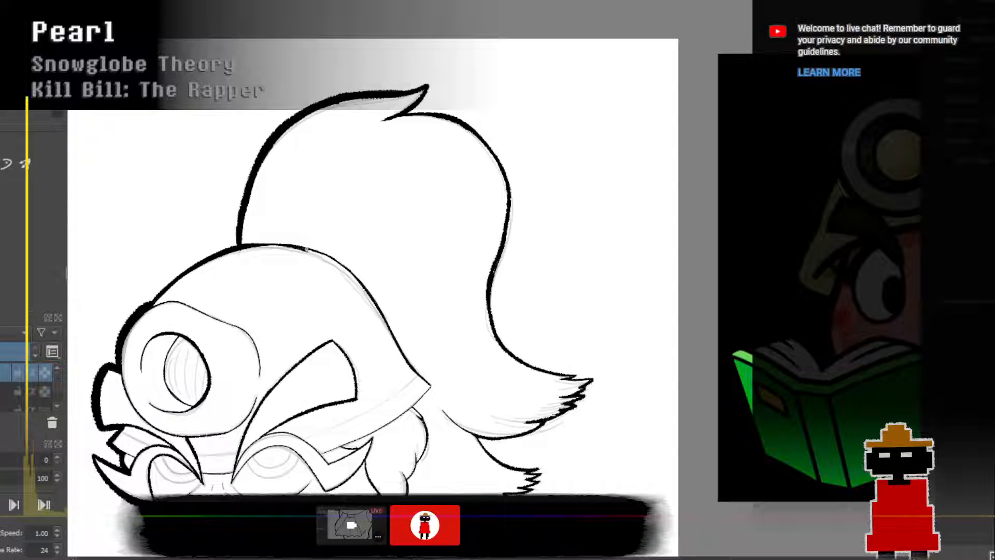
pyautogui.moveTo(265, 245)
pyautogui.mouseDown()
pyautogui.moveTo(310, 249)
pyautogui.moveTo(359, 284)
pyautogui.mouseUp()
pyautogui.hotkey('ctrl', 'z')
pyautogui.moveTo(252, 244)
pyautogui.mouseDown()
pyautogui.moveTo(317, 252)
pyautogui.moveTo(351, 274)
pyautogui.moveTo(385, 319)
pyautogui.mouseUp()
pyautogui.hotkey('ctrl', 'z')
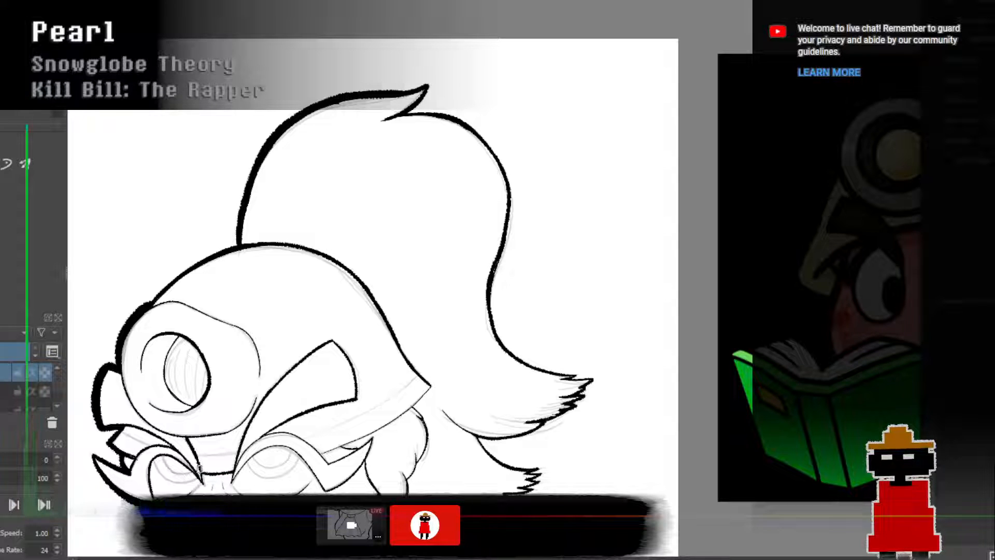
# Thicken the helmet brim's lower edge between the eyebrows and from the right-hand eye to the brim's corner.
pyautogui.moveTo(202, 470); pyautogui.dragTo(220, 473)
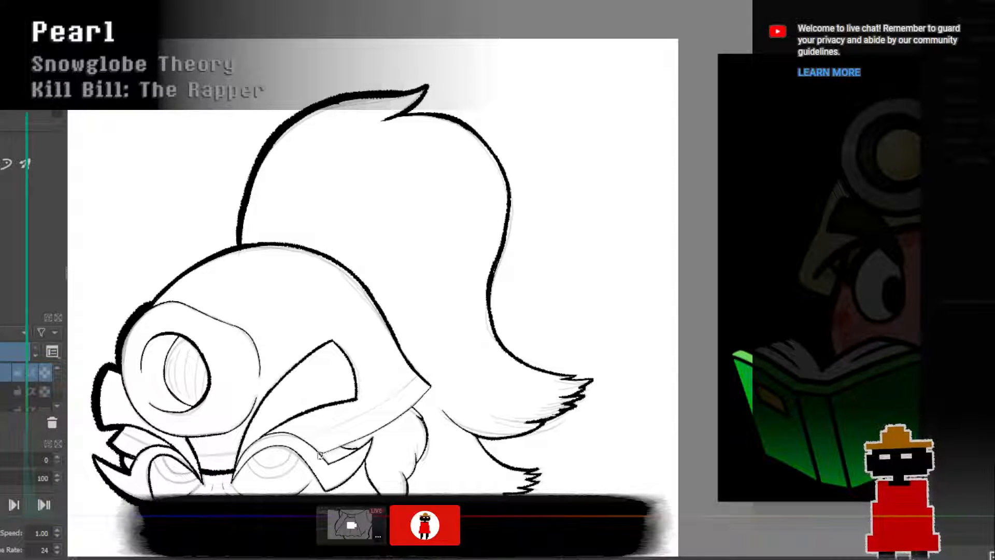
pyautogui.moveTo(324, 451)
pyautogui.mouseDown()
pyautogui.moveTo(427, 391)
pyautogui.moveTo(380, 433)
pyautogui.moveTo(345, 443)
pyautogui.moveTo(427, 397)
pyautogui.mouseUp()
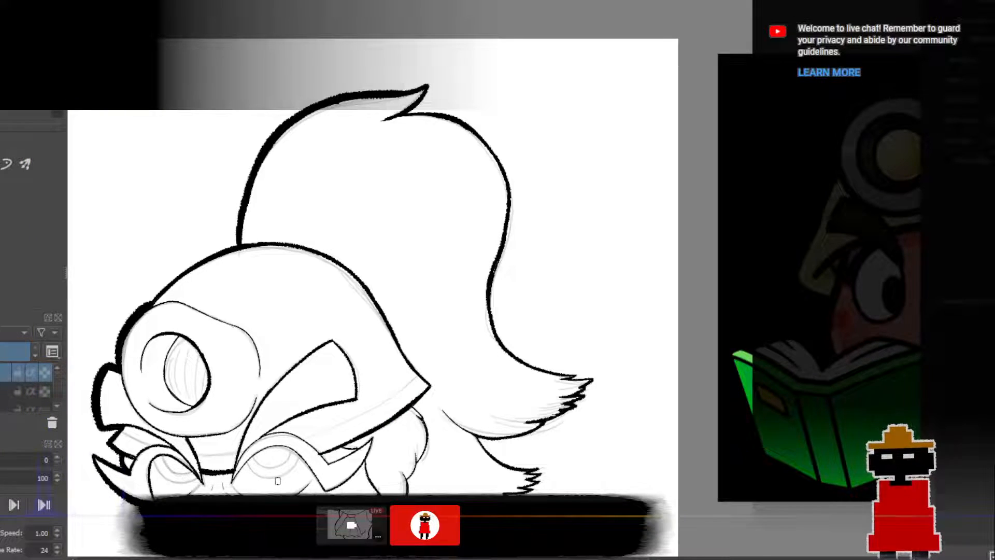
pyautogui.scroll(-1, 268, 479)
pyautogui.moveTo(268, 480); pyautogui.dragTo(288, 326)
pyautogui.scroll(2, 288, 326)
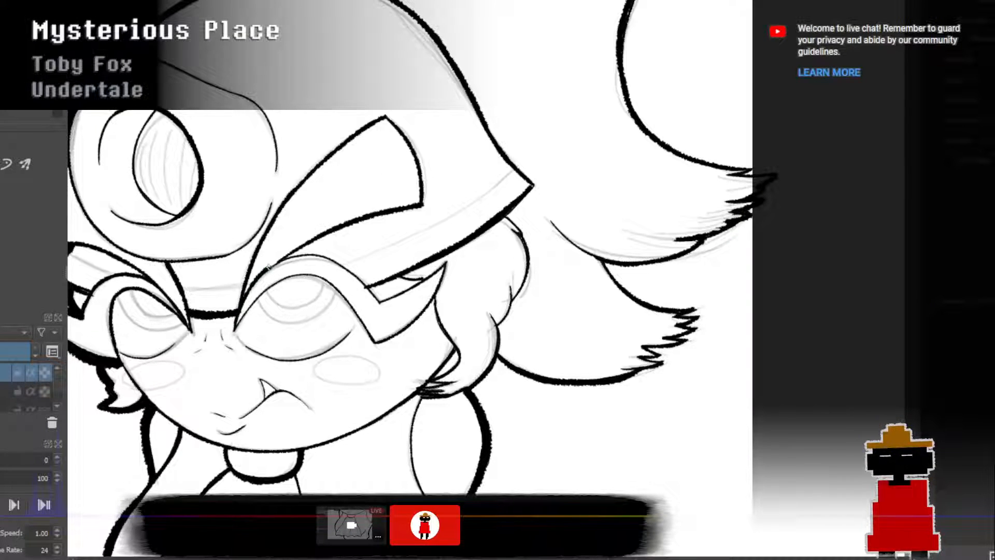
# Thicken the upper edge of the right-hand eye's lash band out to its tip, and the inner arch directly above the eye.
pyautogui.moveTo(289, 258); pyautogui.dragTo(313, 254)
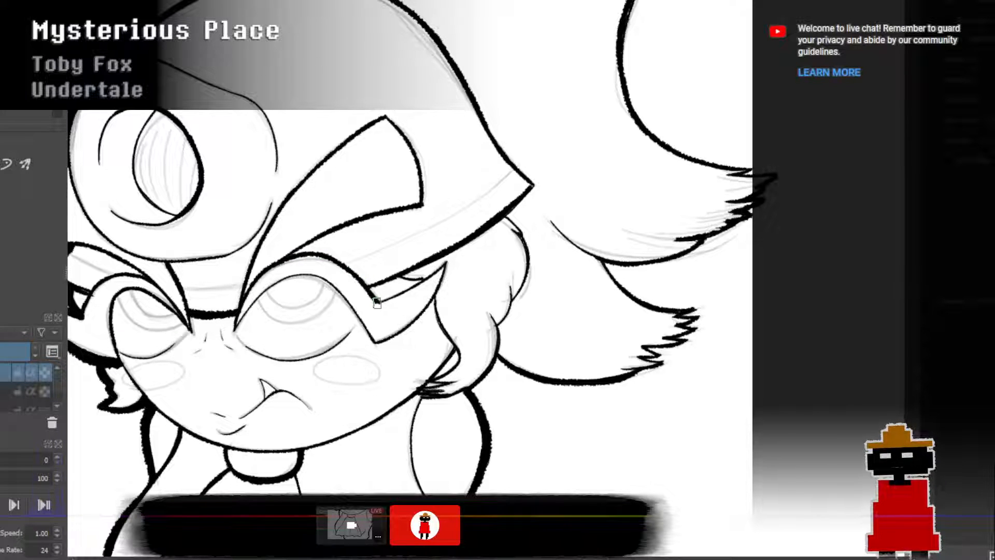
pyautogui.moveTo(378, 301); pyautogui.dragTo(438, 269)
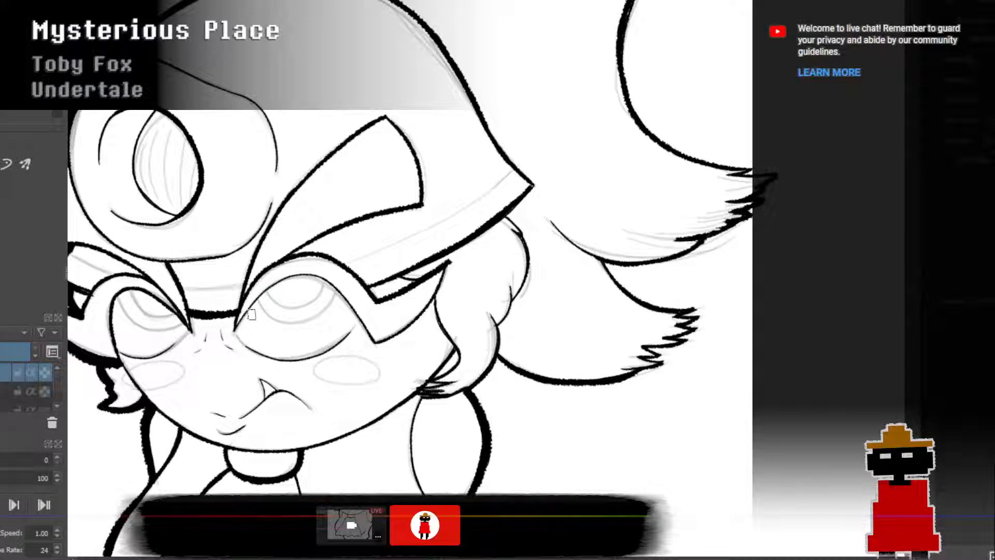
pyautogui.moveTo(239, 317); pyautogui.dragTo(278, 274)
pyautogui.hotkey('ctrl', 'z')
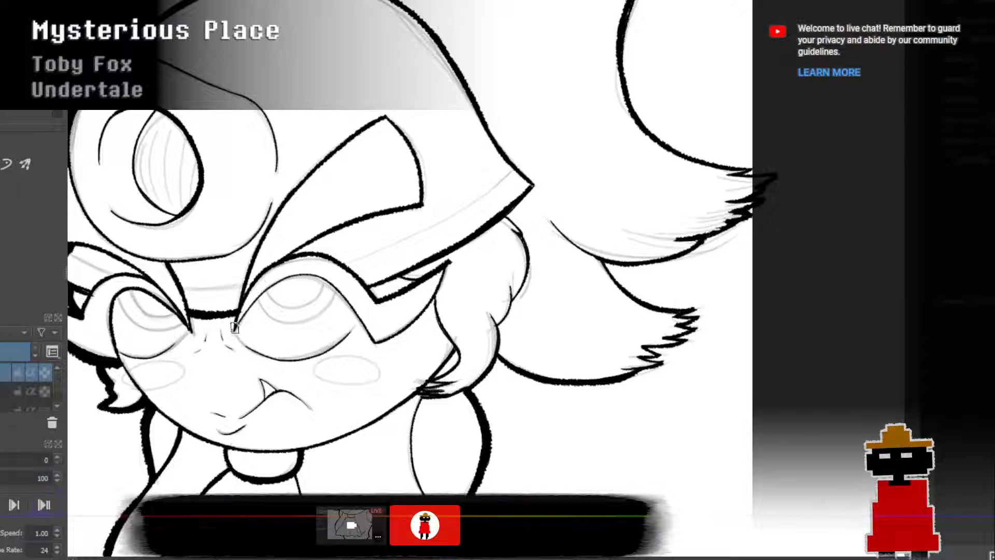
pyautogui.moveTo(236, 327); pyautogui.dragTo(288, 273)
pyautogui.hotkey('ctrl', 'z')
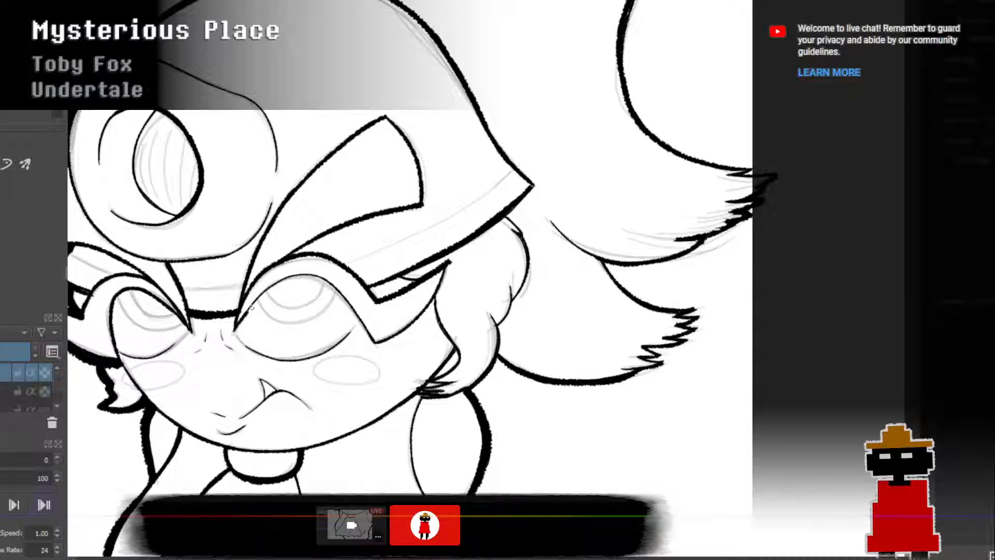
pyautogui.moveTo(251, 307)
pyautogui.mouseDown()
pyautogui.moveTo(286, 276)
pyautogui.moveTo(318, 272)
pyautogui.mouseUp()
pyautogui.hotkey('ctrl', 'z')
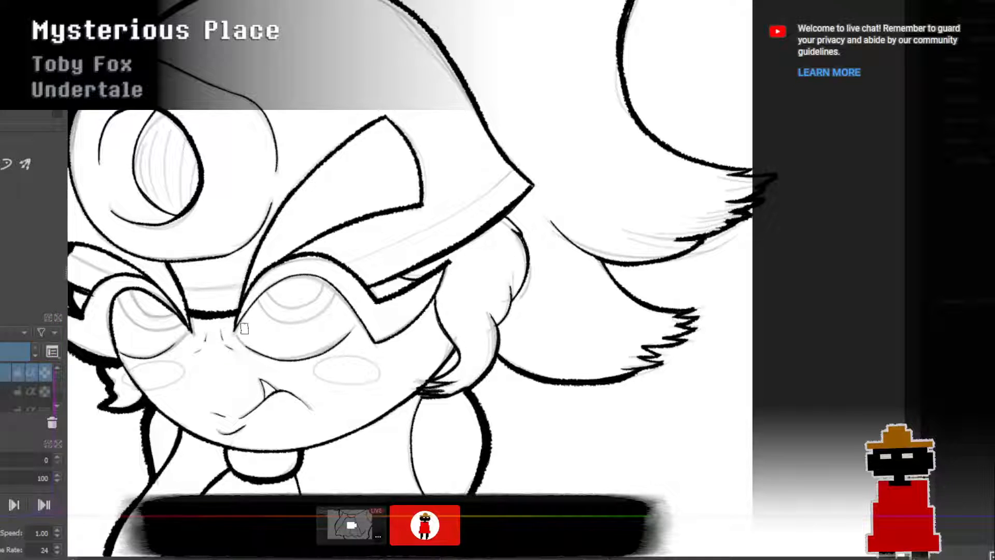
pyautogui.moveTo(237, 323)
pyautogui.mouseDown()
pyautogui.moveTo(275, 284)
pyautogui.moveTo(306, 273)
pyautogui.moveTo(352, 307)
pyautogui.mouseUp()
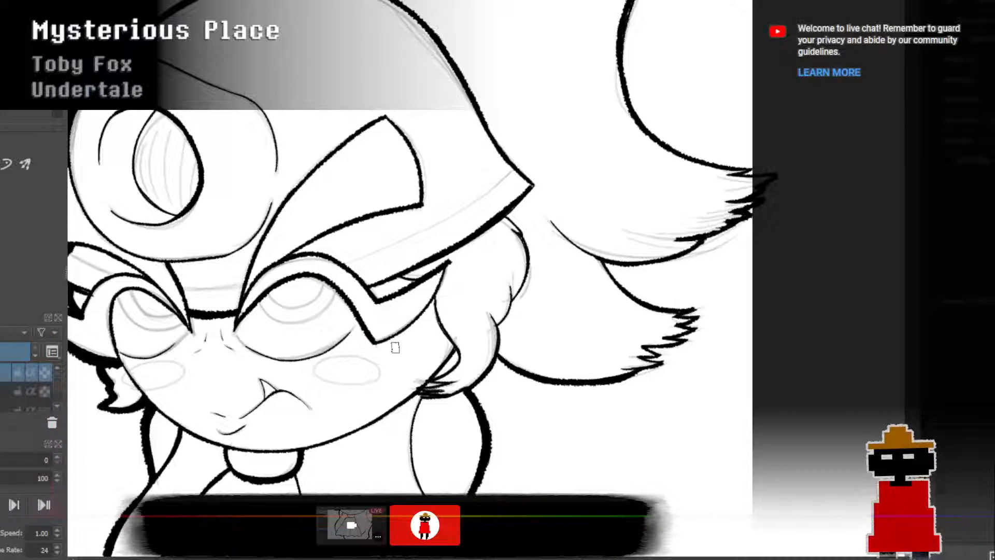
# Thicken the underside of the right-hand lash from its lowest corner up to the pointed tip under the brim.
pyautogui.moveTo(374, 340); pyautogui.dragTo(436, 285)
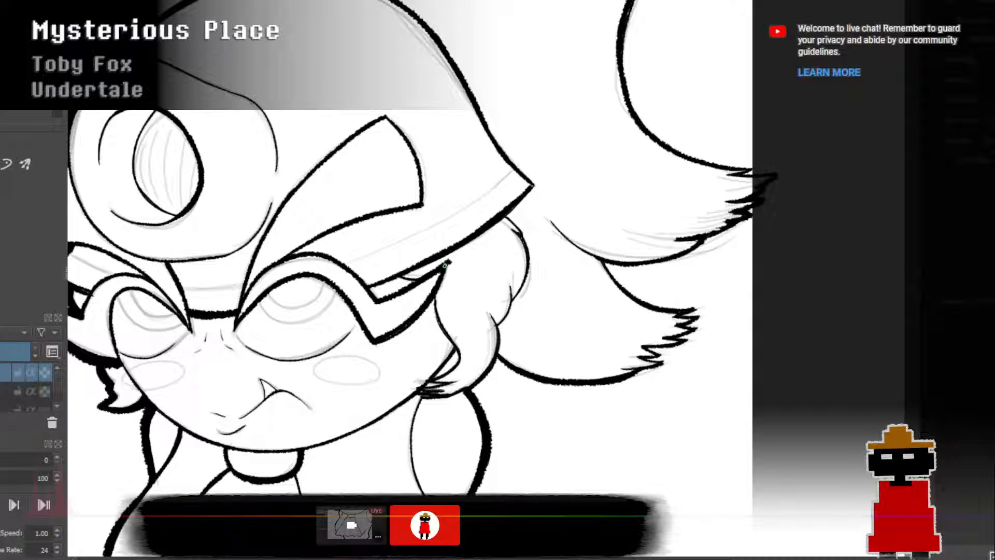
pyautogui.hotkey('ctrl', 'z')
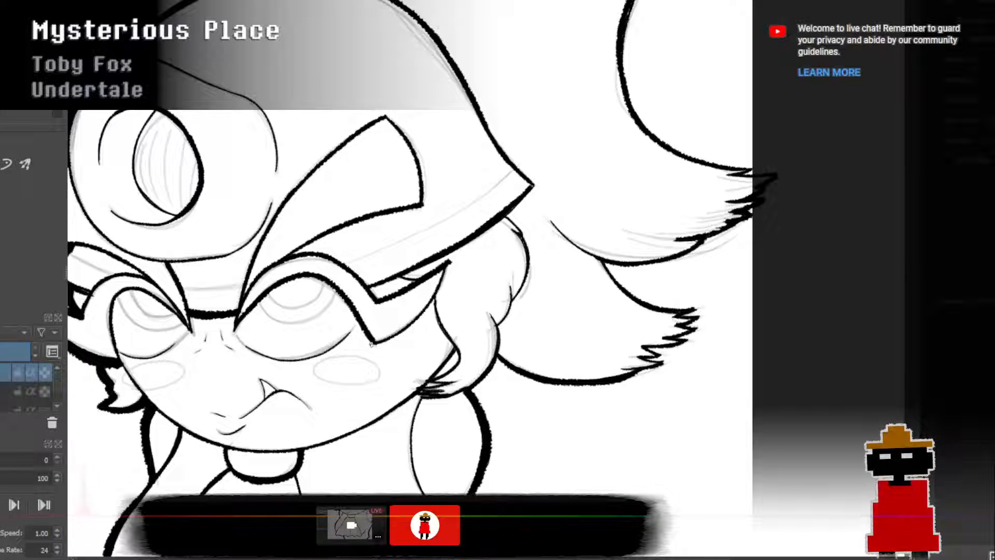
pyautogui.moveTo(372, 343)
pyautogui.mouseDown()
pyautogui.moveTo(420, 314)
pyautogui.moveTo(451, 261)
pyautogui.mouseUp()
pyautogui.hotkey('ctrl', 'z')
pyautogui.moveTo(379, 345)
pyautogui.mouseDown()
pyautogui.moveTo(417, 317)
pyautogui.moveTo(448, 262)
pyautogui.mouseUp()
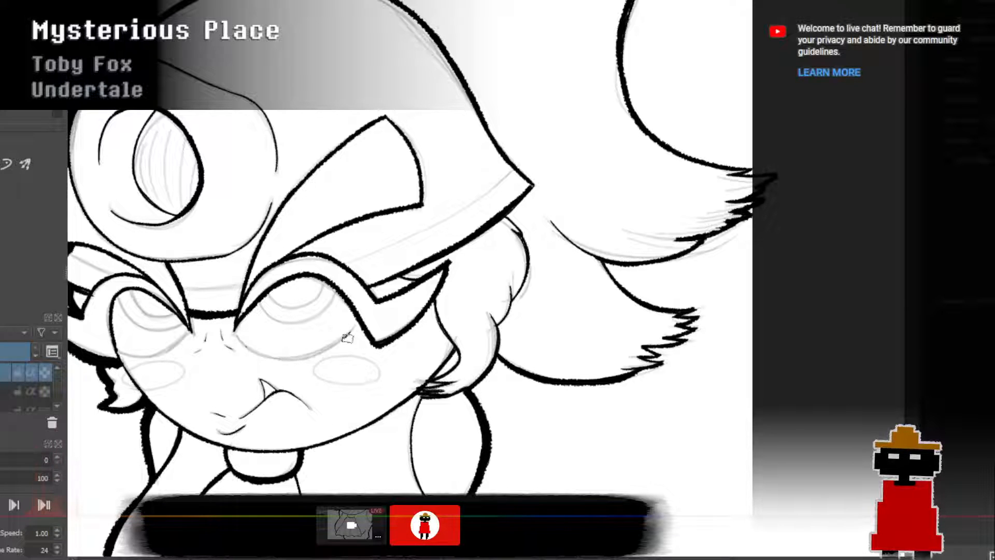
# Thicken the headlamp's left-hand and lower rim and the adjoining line above the left-hand eye.
pyautogui.scroll(-5, 273, 345)
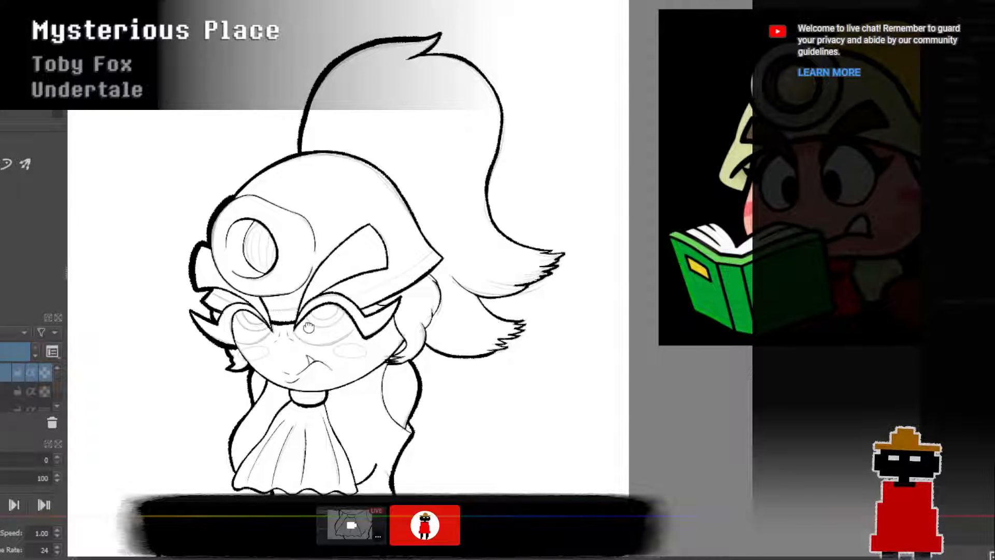
pyautogui.scroll(2, 308, 328)
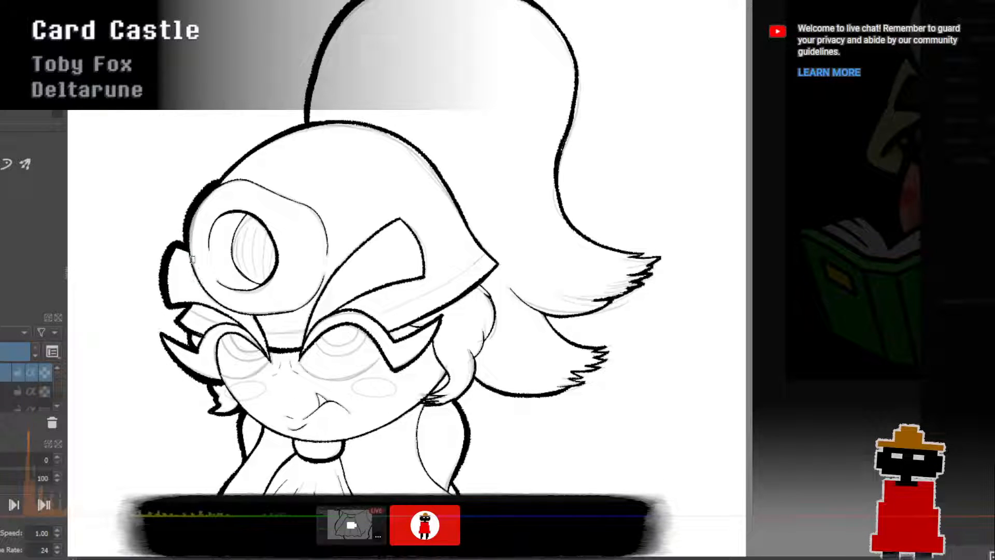
pyautogui.moveTo(188, 243)
pyautogui.mouseDown()
pyautogui.moveTo(206, 297)
pyautogui.moveTo(226, 311)
pyautogui.moveTo(213, 290)
pyautogui.moveTo(247, 315)
pyautogui.moveTo(197, 281)
pyautogui.mouseUp()
pyautogui.hotkey('ctrl', 'z')
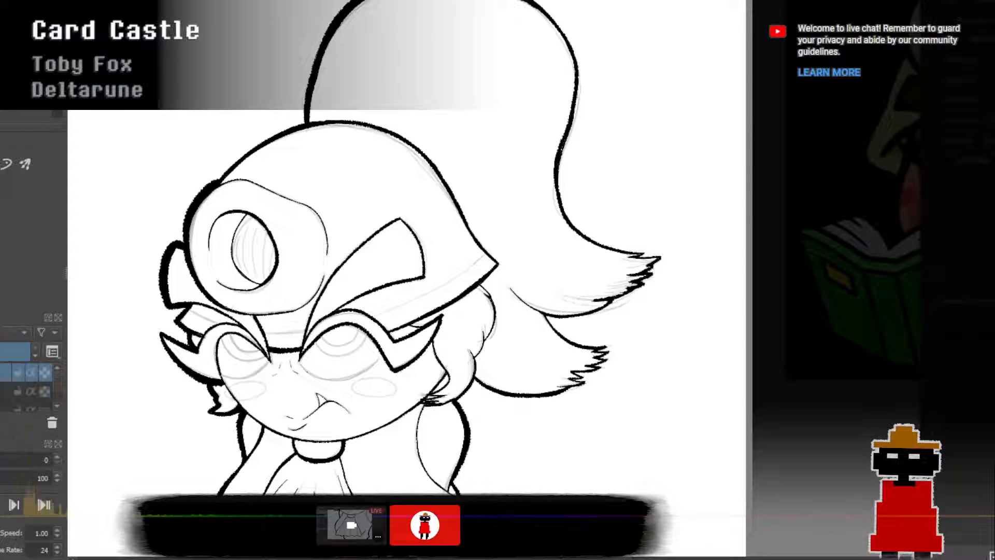
pyautogui.moveTo(228, 308); pyautogui.dragTo(286, 313)
pyautogui.hotkey('ctrl', 'z')
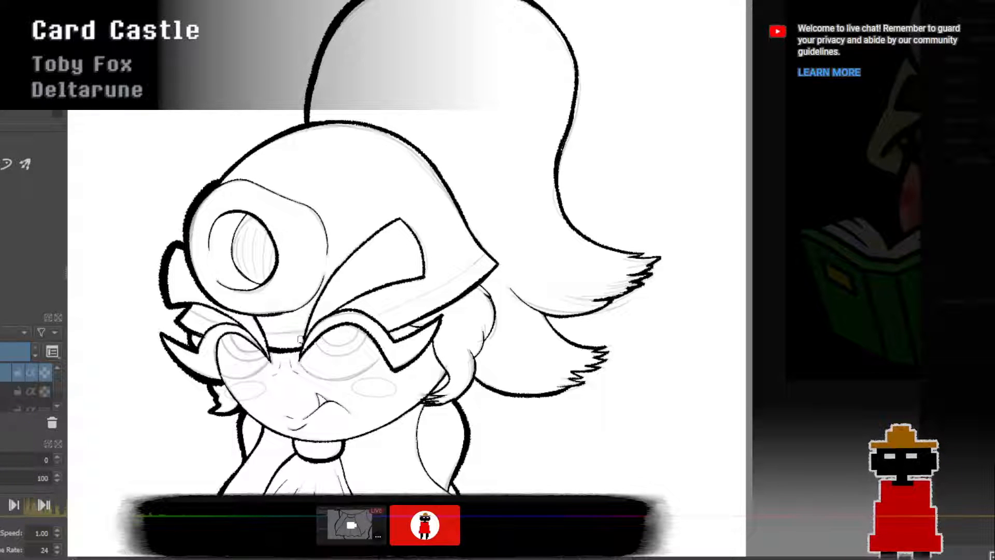
pyautogui.moveTo(195, 304)
pyautogui.mouseDown()
pyautogui.moveTo(218, 319)
pyautogui.moveTo(197, 306)
pyautogui.moveTo(240, 325)
pyautogui.mouseUp()
pyautogui.hotkey('ctrl', 'z')
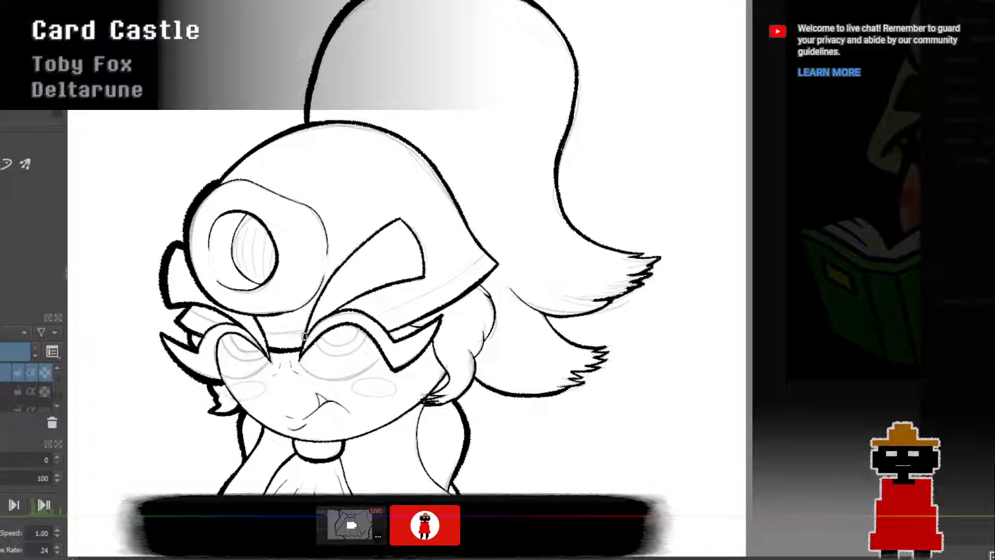
# Thicken the right-hand eyebrow's outline with a heavier outer end and lower edge.
pyautogui.moveTo(308, 319); pyautogui.dragTo(357, 246)
pyautogui.hotkey('ctrl', 'z')
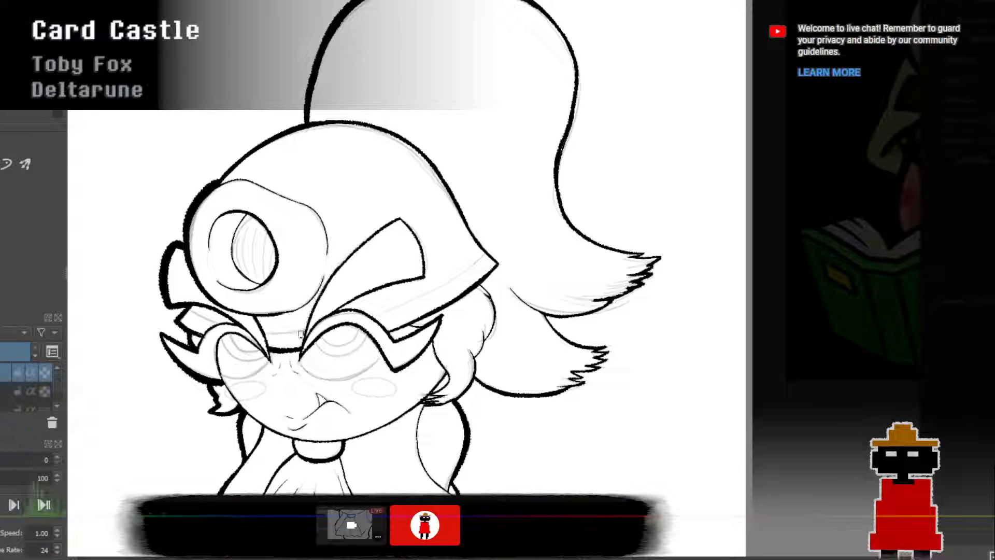
pyautogui.moveTo(306, 334)
pyautogui.mouseDown()
pyautogui.moveTo(334, 271)
pyautogui.moveTo(365, 239)
pyautogui.moveTo(414, 231)
pyautogui.moveTo(430, 277)
pyautogui.mouseUp()
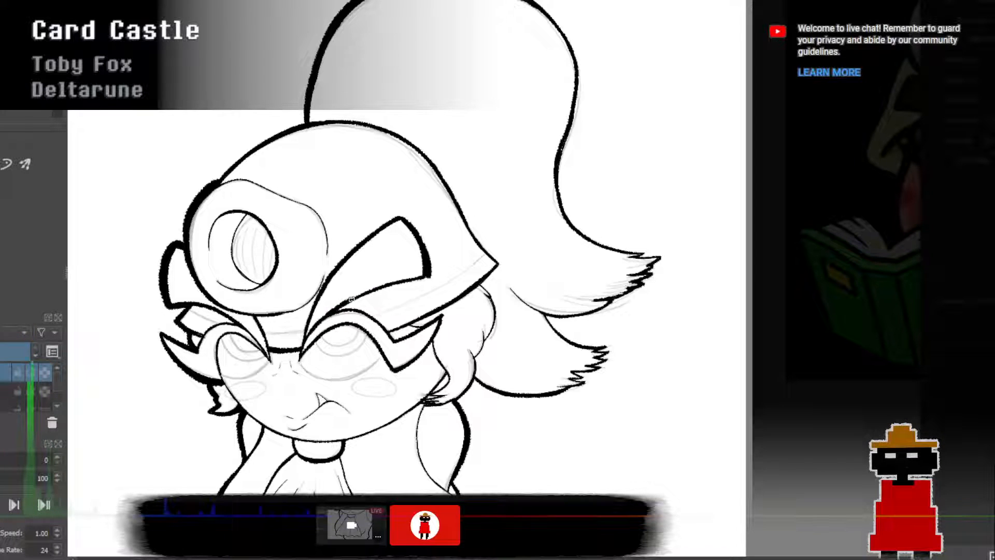
pyautogui.moveTo(352, 299); pyautogui.dragTo(428, 275)
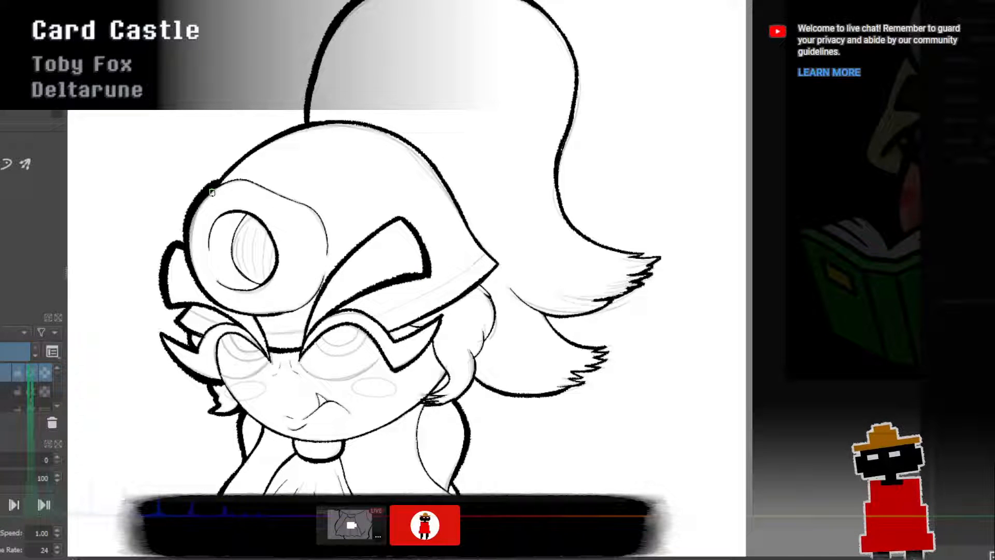
# Thicken the headlamp's upper and right-hand outer contour and the lower arc of its inner ring.
pyautogui.moveTo(212, 188)
pyautogui.mouseDown()
pyautogui.moveTo(263, 196)
pyautogui.moveTo(211, 190)
pyautogui.moveTo(268, 186)
pyautogui.moveTo(217, 183)
pyautogui.moveTo(248, 177)
pyautogui.moveTo(274, 192)
pyautogui.mouseUp()
pyautogui.hotkey('ctrl', 'z')
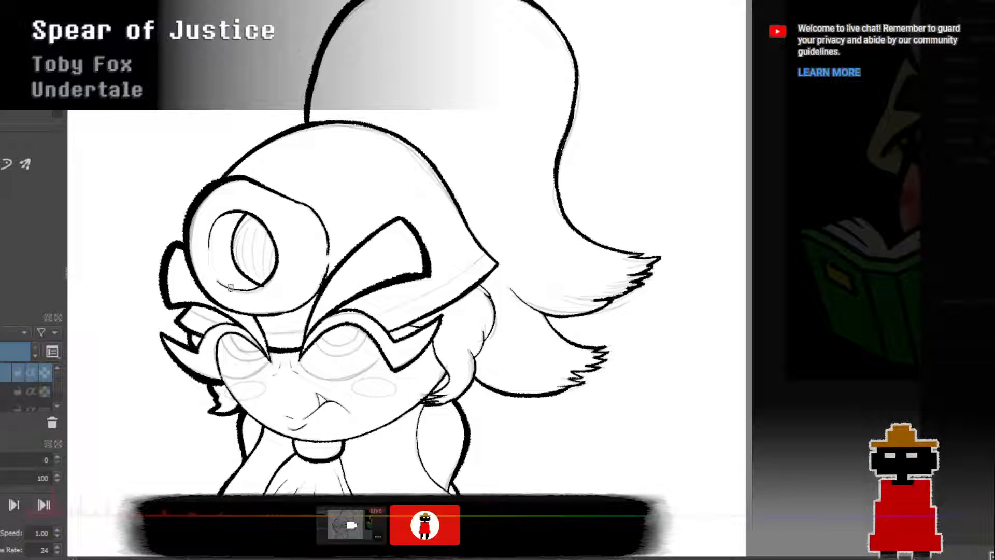
pyautogui.moveTo(218, 282); pyautogui.dragTo(263, 286)
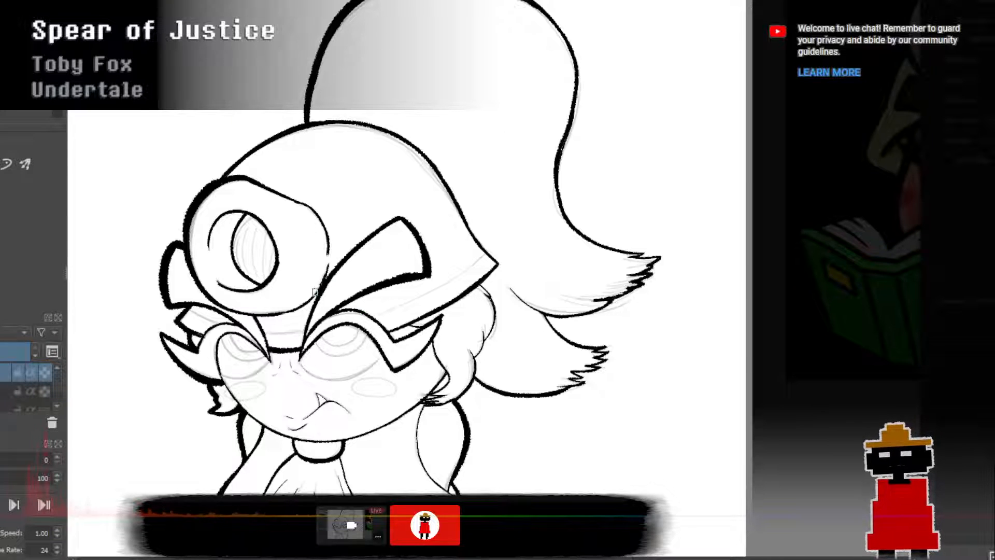
# Thicken the curved inner line of the right-hand shoulder from below the hair down to the elbow corner.
pyautogui.scroll(-2, 314, 293)
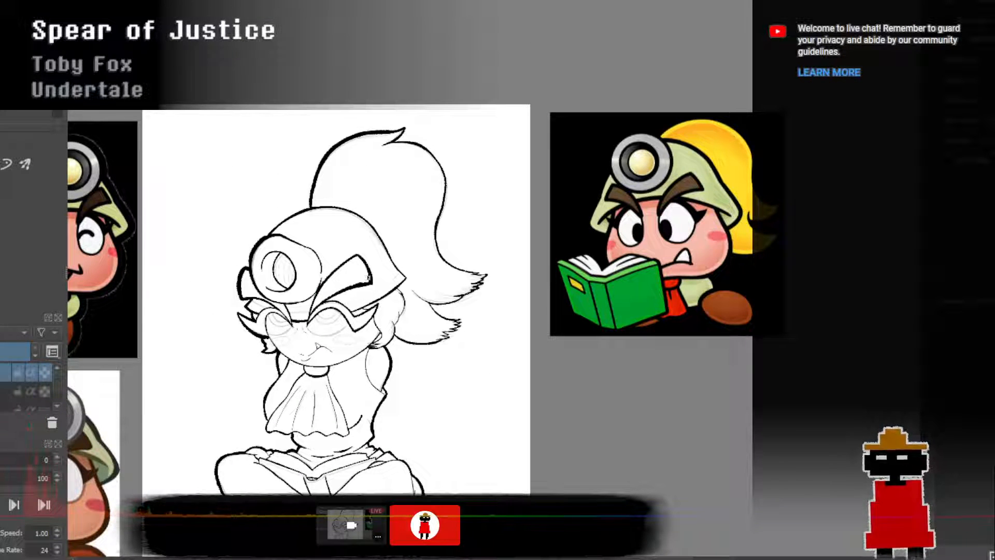
pyautogui.scroll(3, 369, 279)
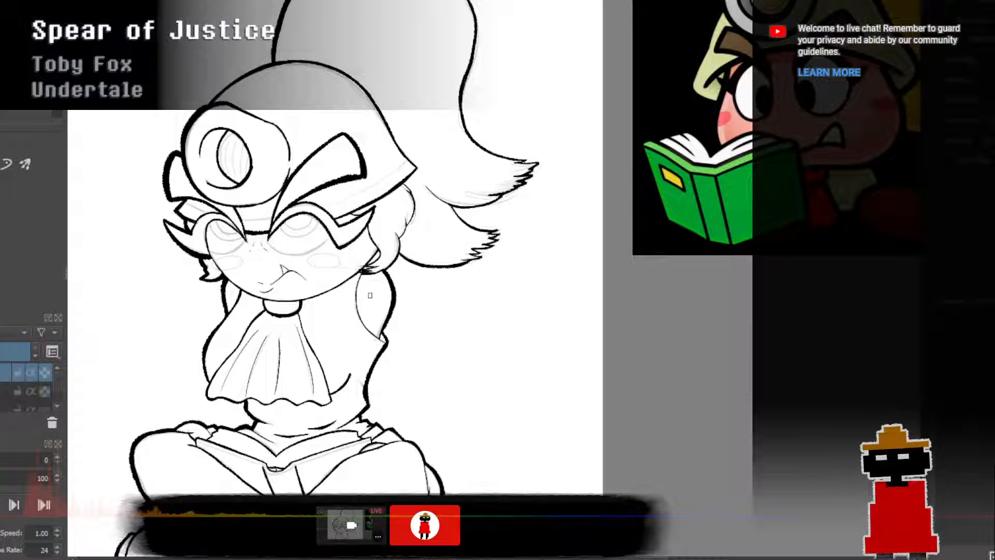
pyautogui.scroll(2, 370, 295)
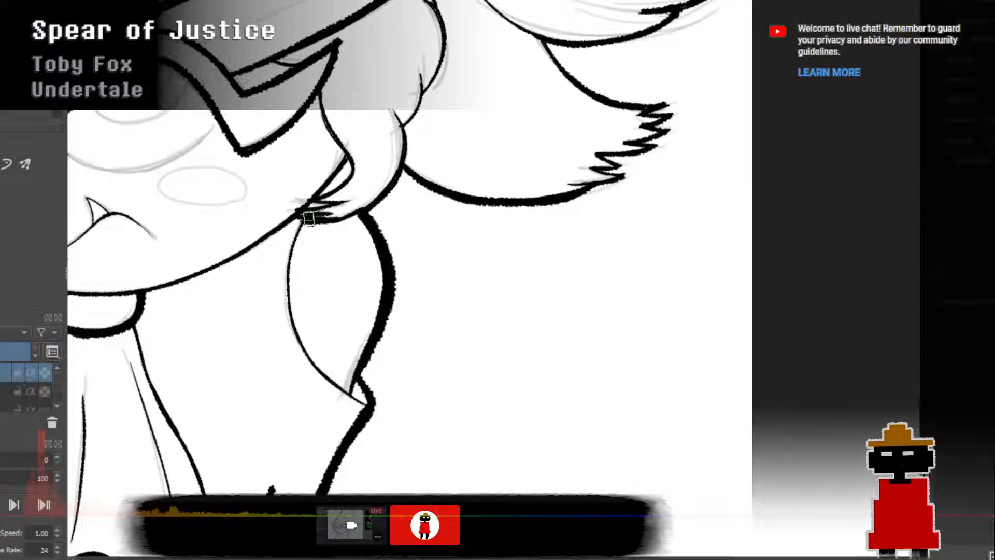
pyautogui.moveTo(305, 228)
pyautogui.mouseDown()
pyautogui.moveTo(286, 282)
pyautogui.moveTo(293, 321)
pyautogui.moveTo(314, 359)
pyautogui.moveTo(372, 409)
pyautogui.mouseUp()
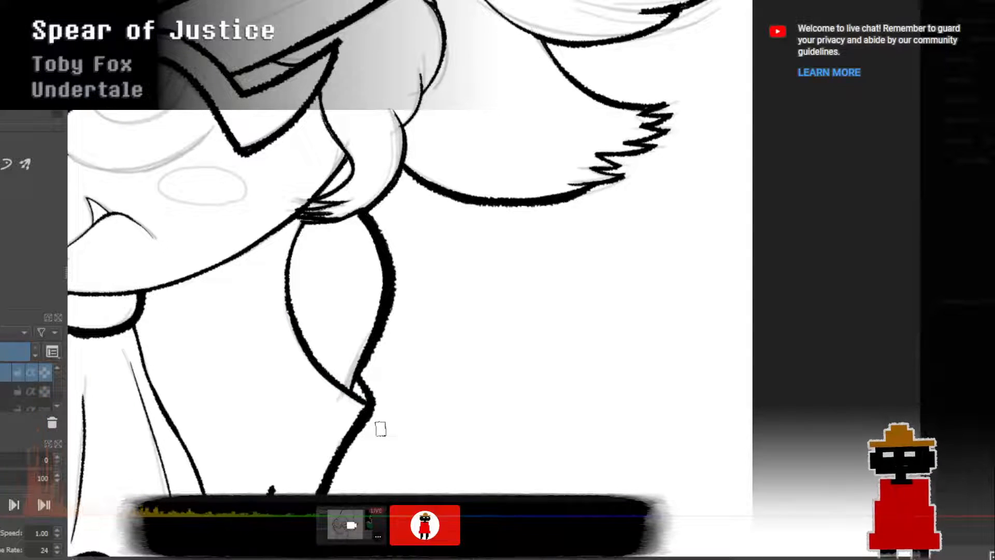
# Thicken the fold lines behind the right-hand knee, from the underside of the leg up to the knee's outer contour.
pyautogui.scroll(-4, 380, 429)
pyautogui.scroll(-5, 403, 410)
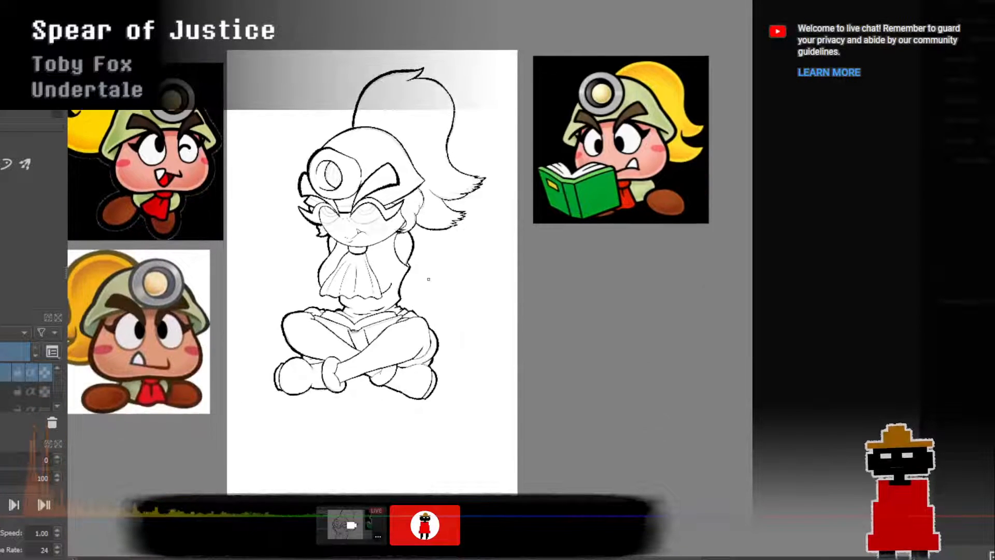
pyautogui.scroll(6, 420, 328)
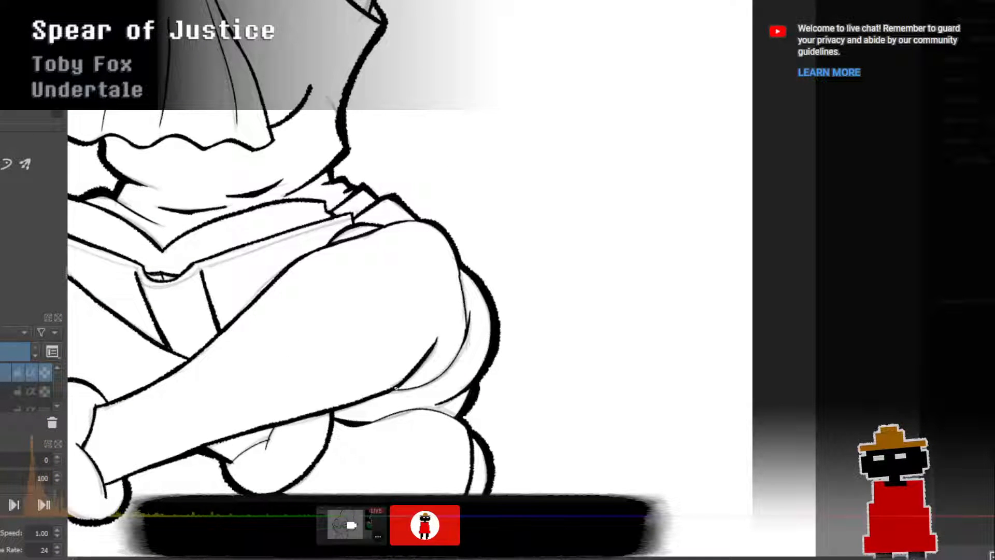
pyautogui.moveTo(395, 388); pyautogui.dragTo(444, 371)
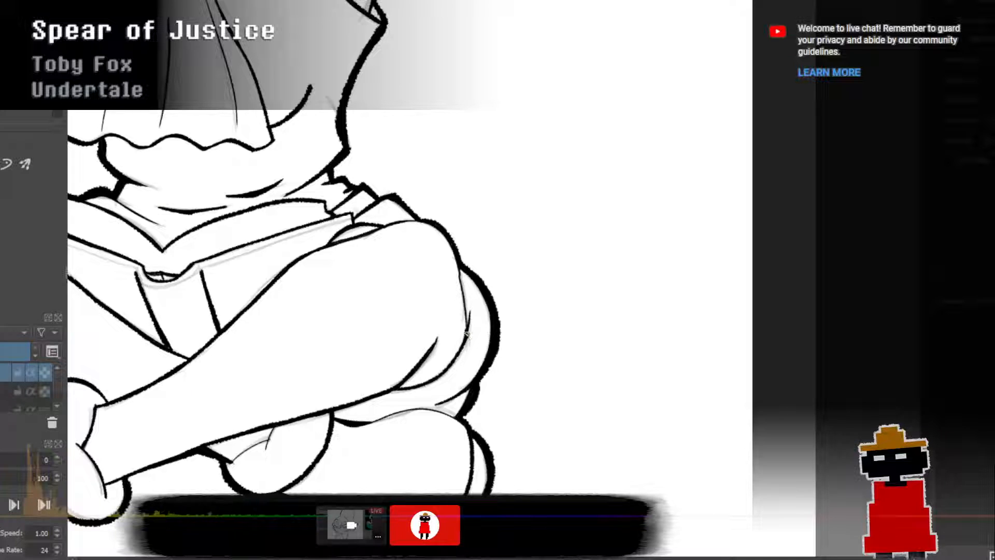
pyautogui.moveTo(459, 271); pyautogui.dragTo(469, 327)
pyautogui.hotkey('ctrl', 'z')
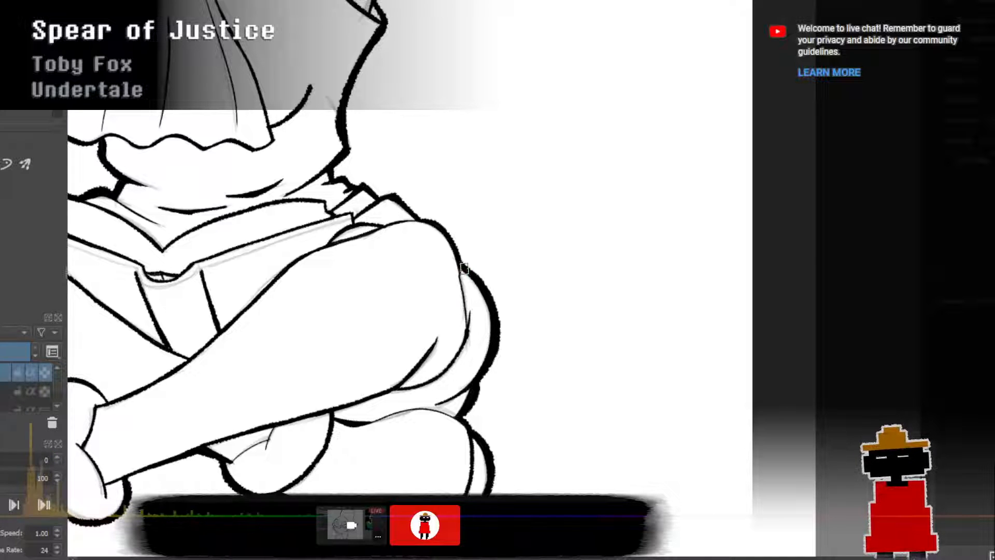
pyautogui.moveTo(458, 264)
pyautogui.mouseDown()
pyautogui.moveTo(468, 334)
pyautogui.moveTo(460, 271)
pyautogui.mouseUp()
pyautogui.hotkey('ctrl', 'z')
pyautogui.hotkey('ctrl', 'z')
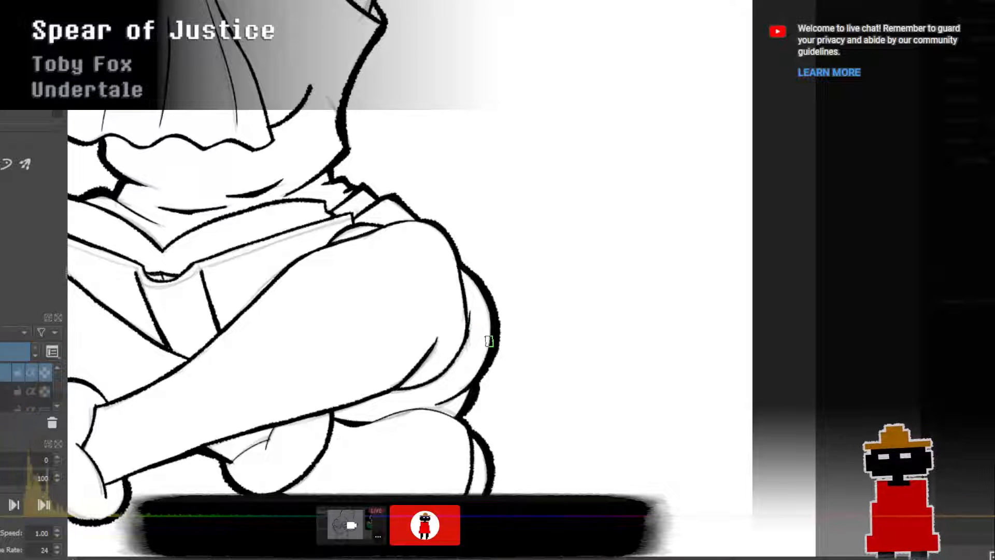
# Thicken the cheek-side edge of the right-hand hair lock from the jaw tuft up to the lash tip.
pyautogui.scroll(-3, 489, 341)
pyautogui.moveTo(497, 324); pyautogui.dragTo(525, 353)
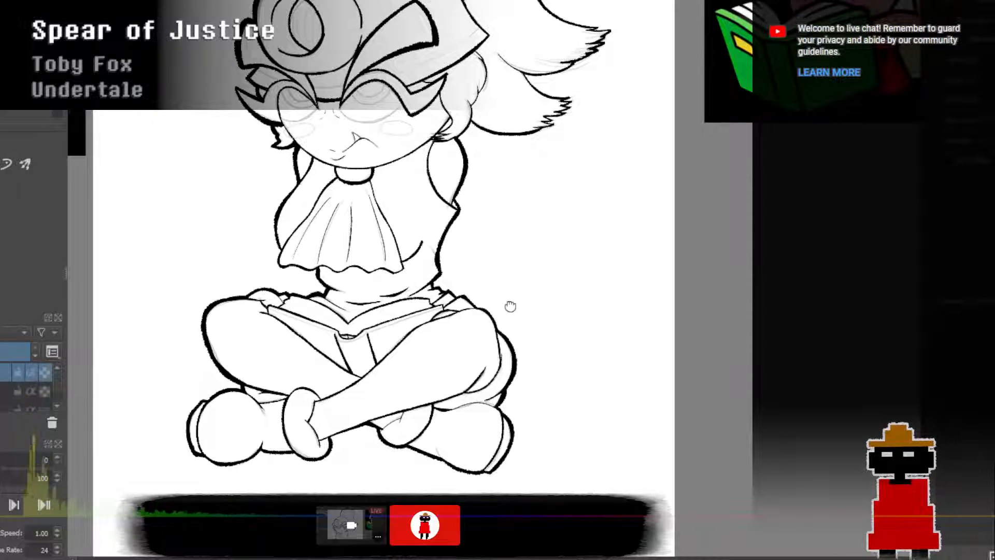
pyautogui.scroll(3, 511, 304)
pyautogui.moveTo(449, 285); pyautogui.dragTo(440, 308)
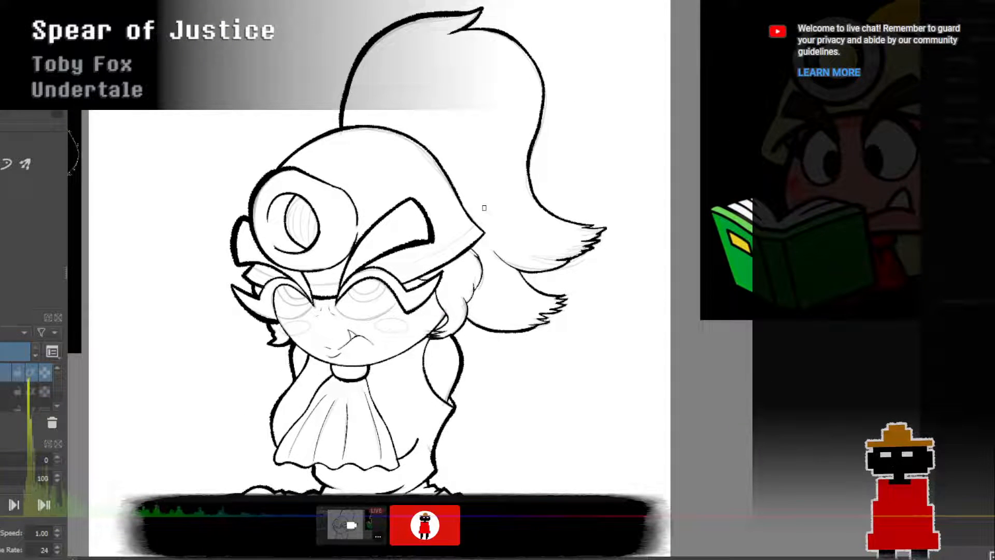
pyautogui.scroll(3, 524, 277)
pyautogui.moveTo(563, 304); pyautogui.dragTo(551, 298)
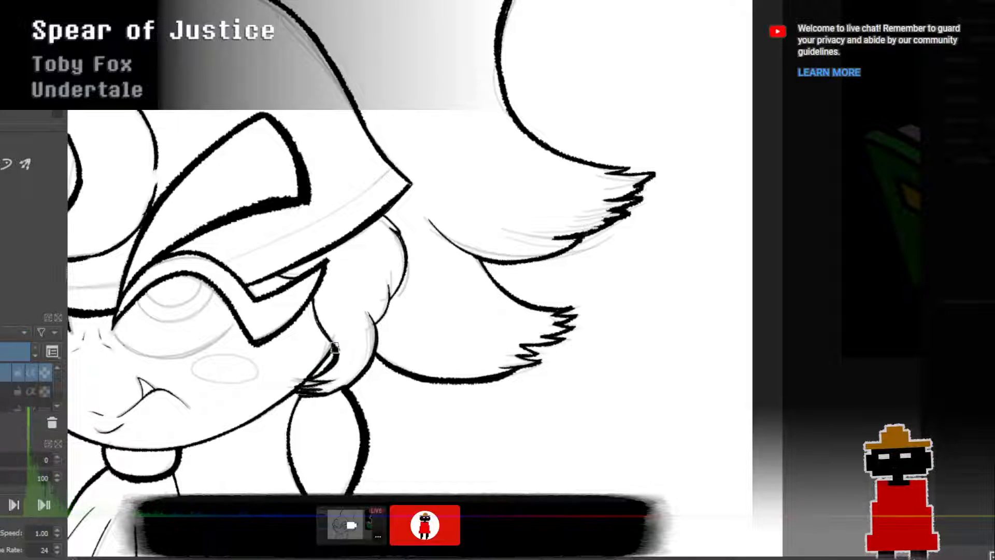
pyautogui.moveTo(314, 378)
pyautogui.mouseDown()
pyautogui.moveTo(338, 348)
pyautogui.moveTo(315, 313)
pyautogui.moveTo(314, 287)
pyautogui.mouseUp()
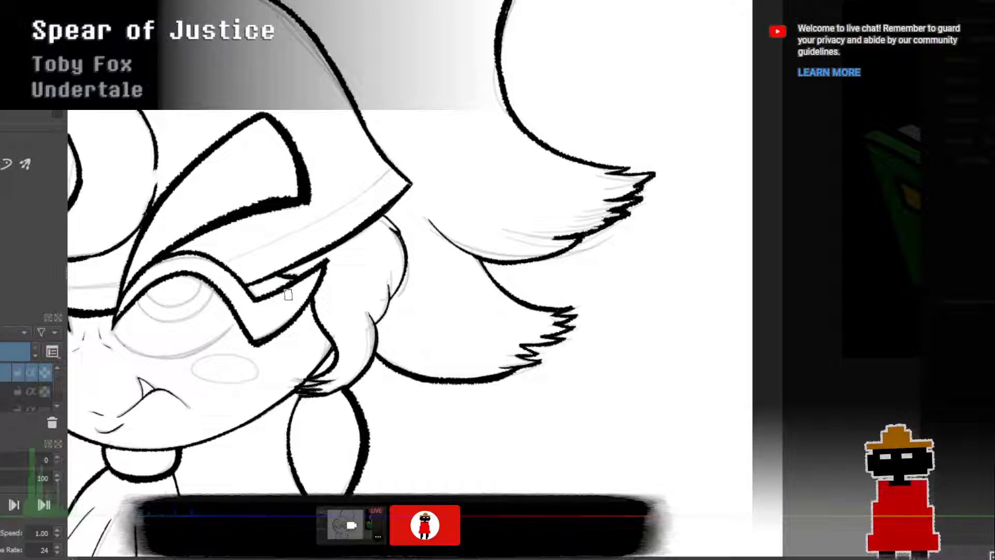
# Thicken the outer contour of the right-hand hair lock from the helmet brim down around its upper bulge.
pyautogui.moveTo(381, 215); pyautogui.dragTo(403, 238)
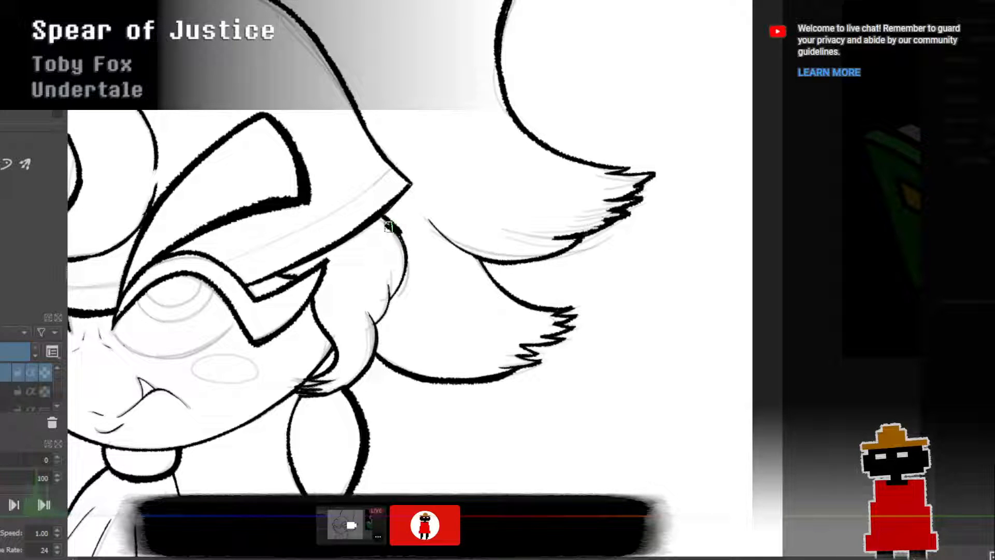
pyautogui.hotkey('ctrl', 'z')
pyautogui.moveTo(397, 224)
pyautogui.mouseDown()
pyautogui.moveTo(407, 278)
pyautogui.moveTo(392, 298)
pyautogui.moveTo(401, 297)
pyautogui.moveTo(392, 296)
pyautogui.moveTo(402, 237)
pyautogui.mouseUp()
pyautogui.hotkey('ctrl', 'z')
pyautogui.hotkey('ctrl', 'z')
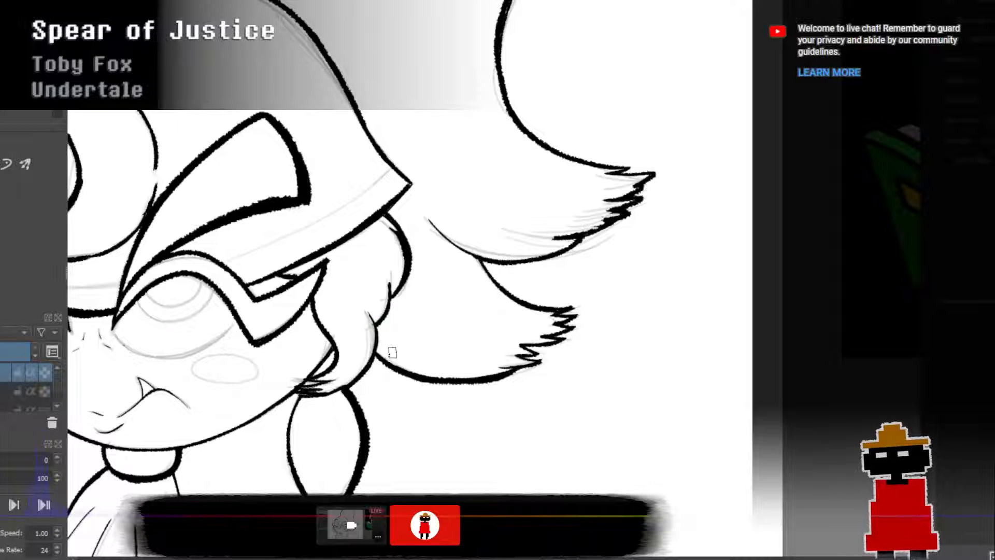
pyautogui.scroll(-3, 392, 352)
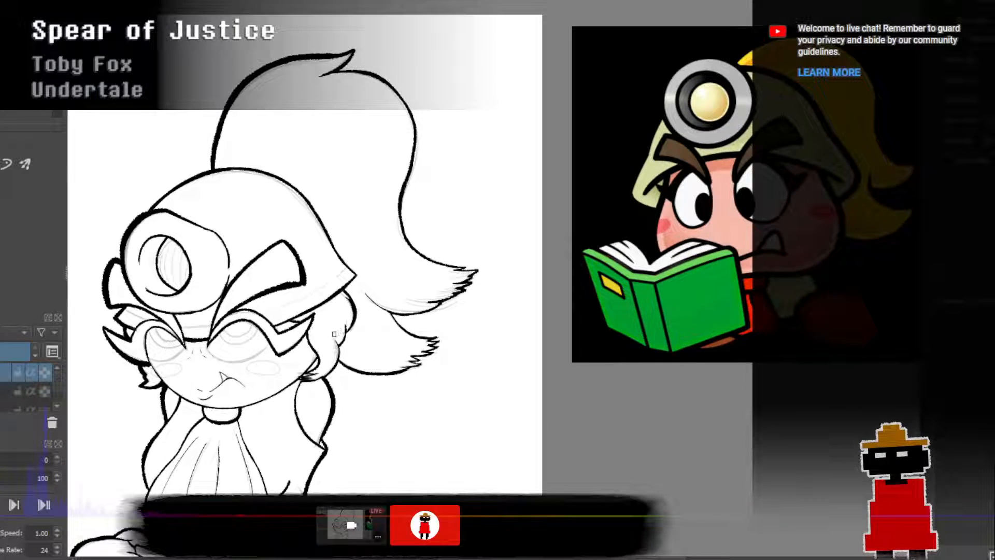
# Thicken the contour of the lower ponytail tuft from the hair lock around its jagged tip and back up its upper edge.
pyautogui.moveTo(334, 334); pyautogui.dragTo(314, 321)
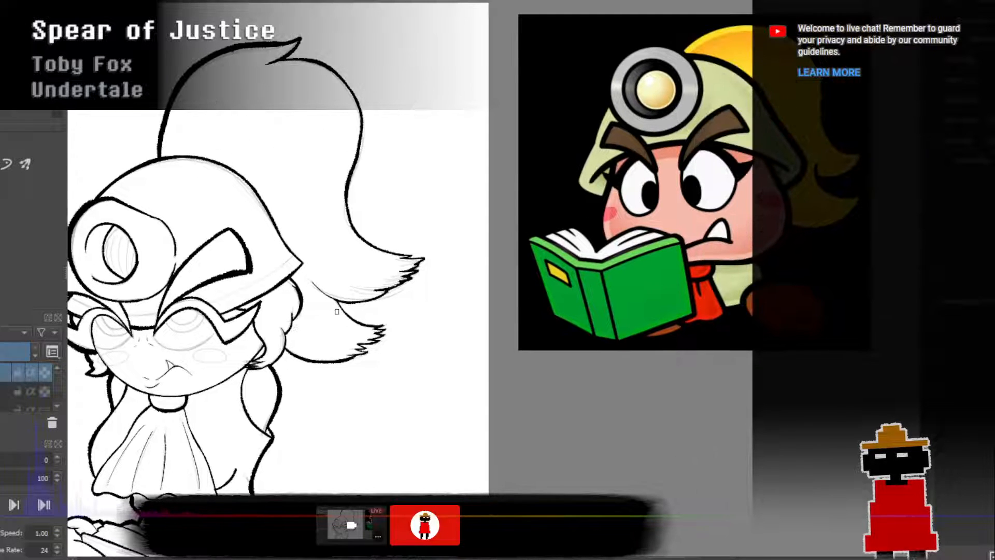
pyautogui.scroll(-2, 336, 311)
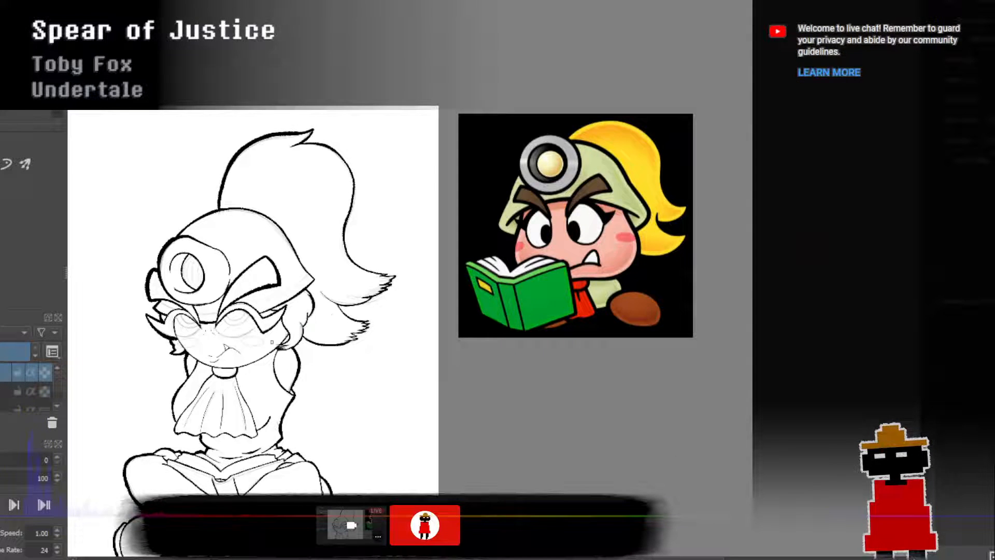
pyautogui.scroll(4, 257, 355)
pyautogui.scroll(2, 383, 278)
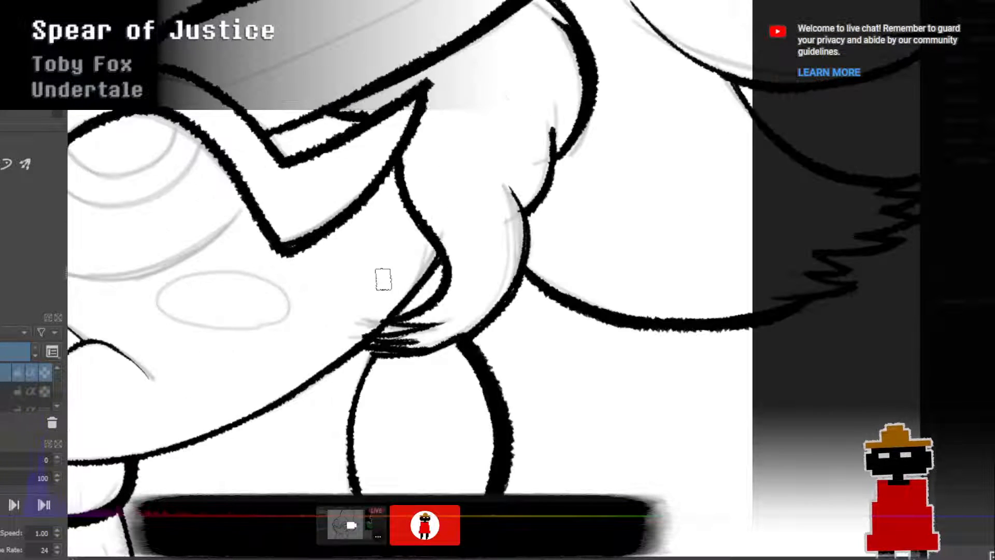
pyautogui.scroll(-3, 384, 278)
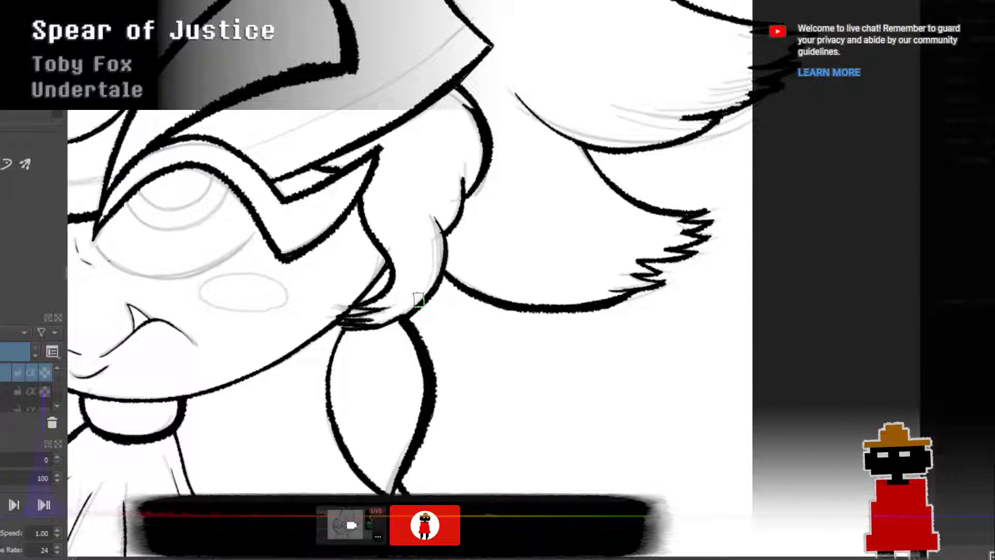
pyautogui.scroll(-5, 419, 299)
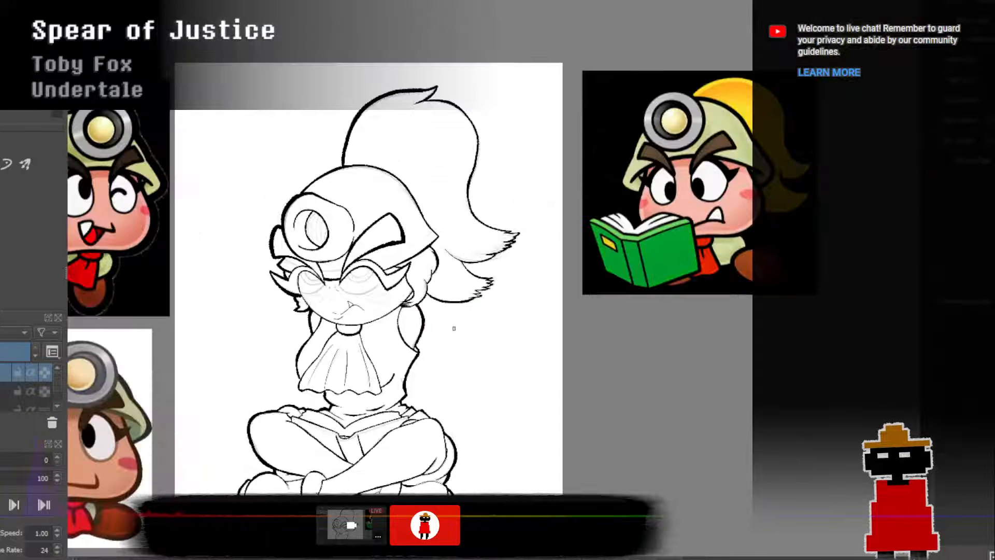
pyautogui.scroll(5, 478, 295)
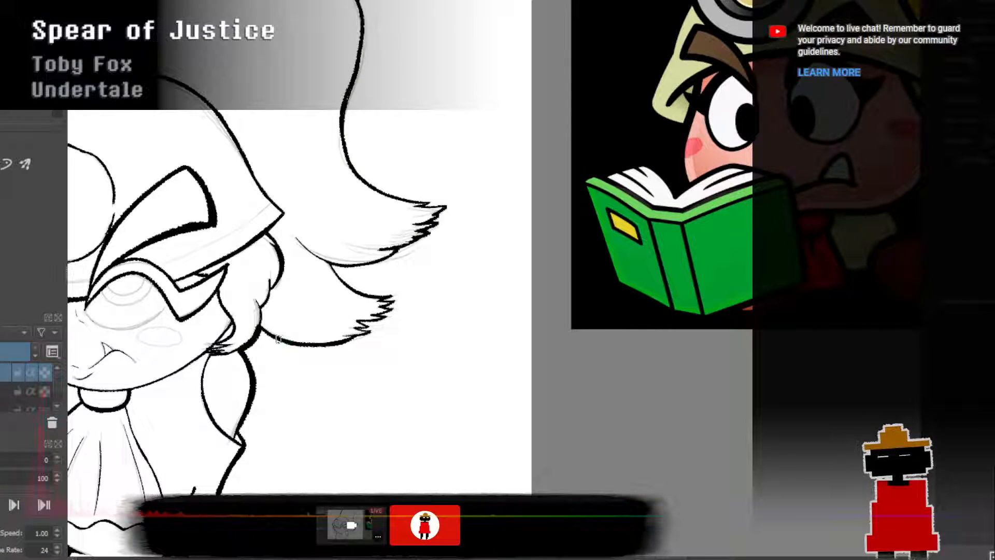
pyautogui.moveTo(258, 325)
pyautogui.mouseDown()
pyautogui.moveTo(295, 345)
pyautogui.moveTo(374, 331)
pyautogui.mouseUp()
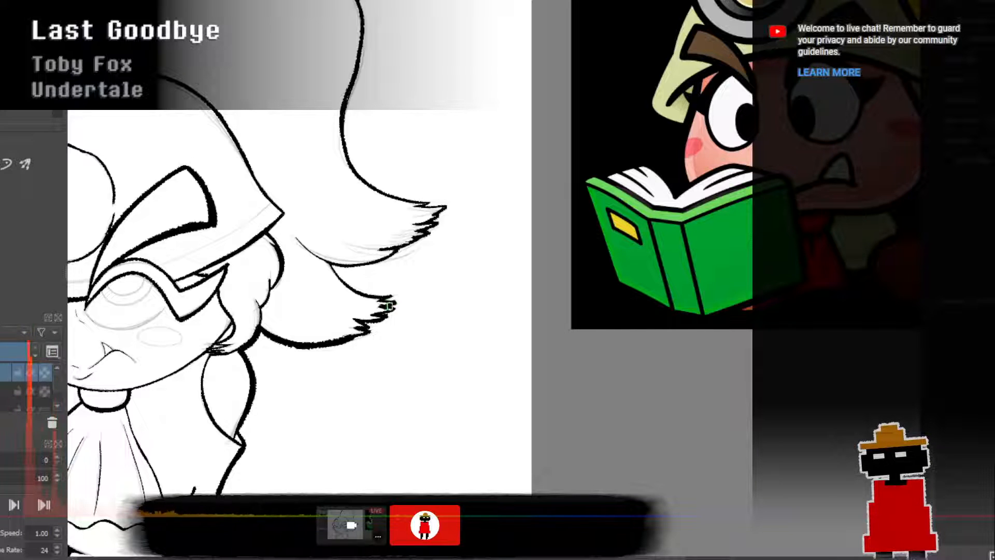
pyautogui.moveTo(389, 306); pyautogui.dragTo(346, 281)
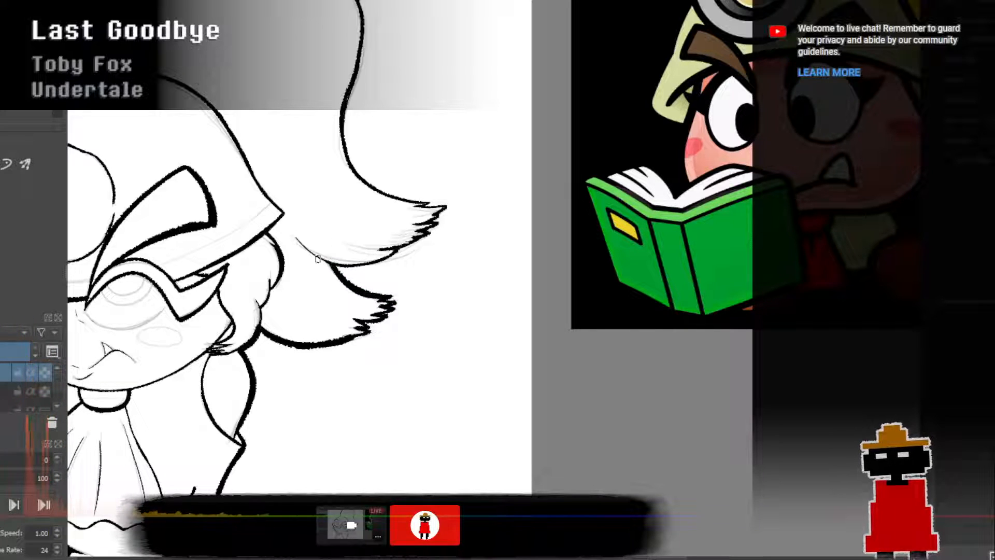
# Thicken the underside of the upper ponytail strand from beside the helmet brim out to its jagged tip.
pyautogui.moveTo(300, 241); pyautogui.dragTo(334, 269)
pyautogui.hotkey('ctrl', 'z')
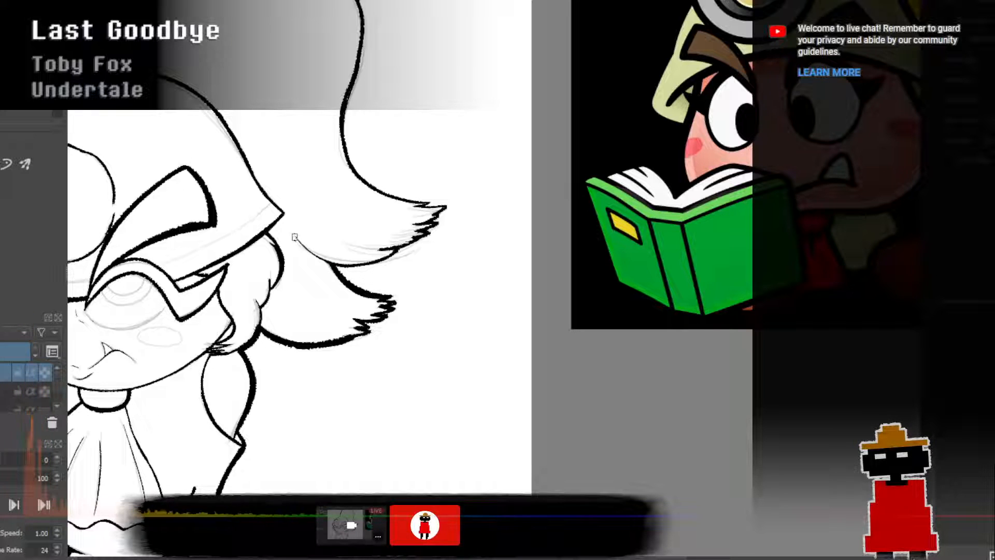
pyautogui.moveTo(294, 237)
pyautogui.mouseDown()
pyautogui.moveTo(322, 262)
pyautogui.moveTo(352, 267)
pyautogui.moveTo(400, 251)
pyautogui.mouseUp()
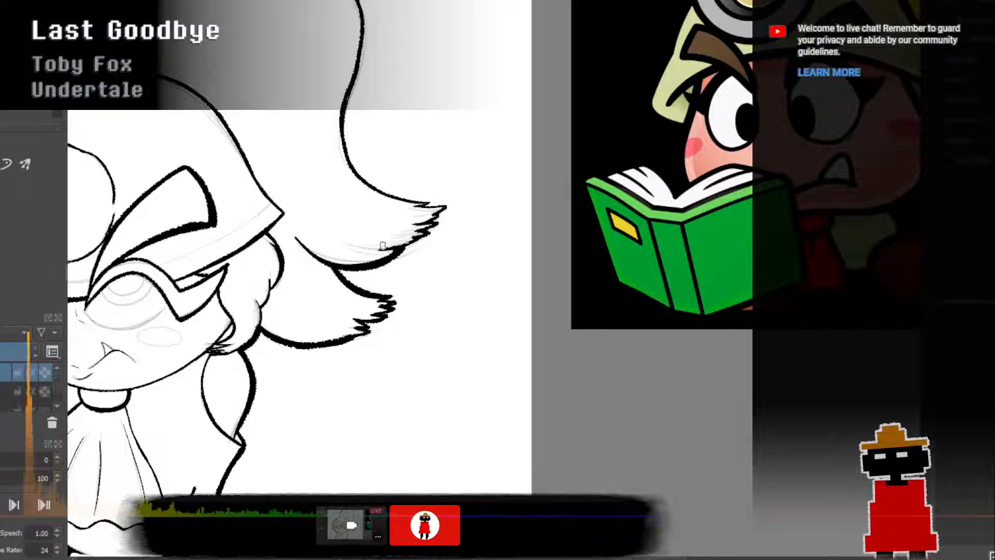
pyautogui.moveTo(393, 247); pyautogui.dragTo(420, 237)
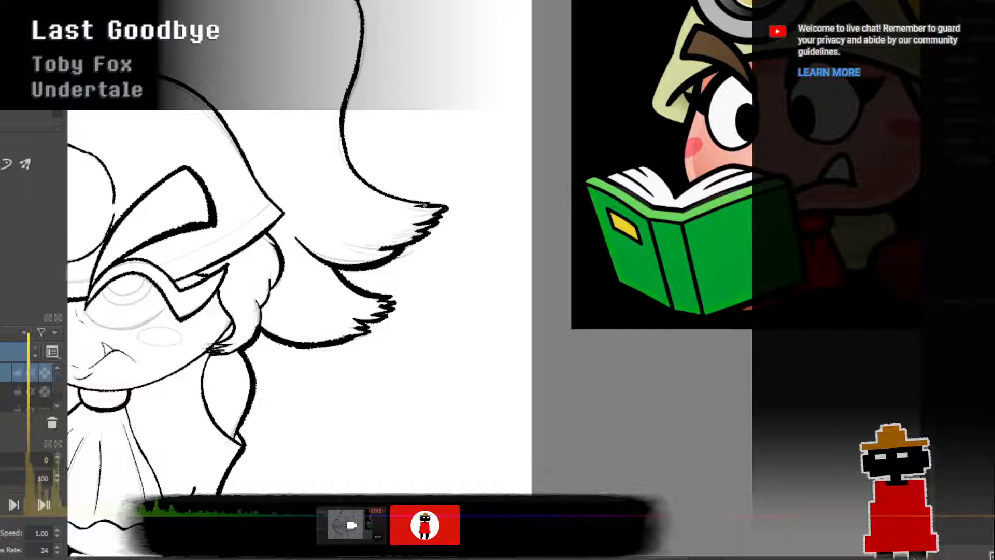
pyautogui.moveTo(444, 205); pyautogui.dragTo(422, 225)
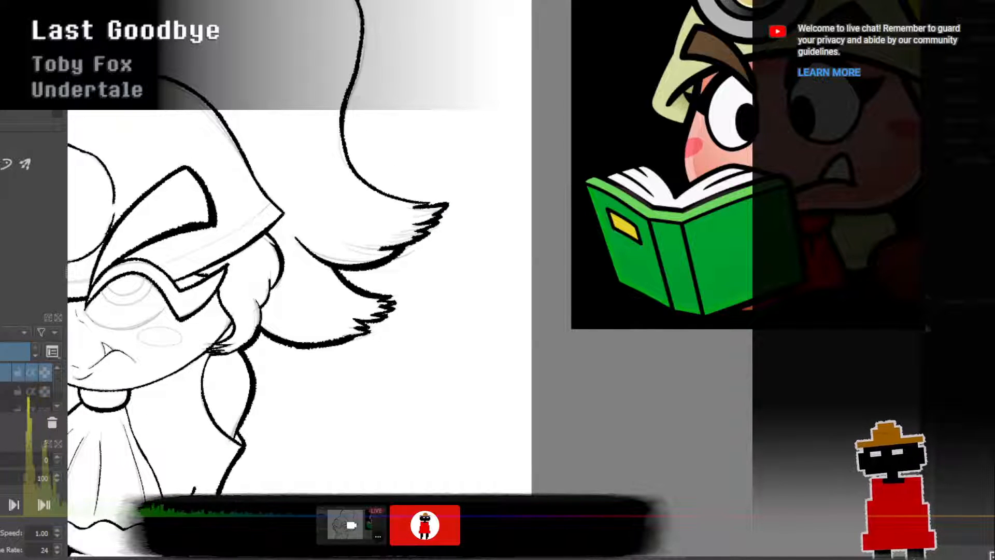
# Thicken the ponytail's outer contour from the top tuft around the right-hand bulge.
pyautogui.moveTo(928, 289); pyautogui.dragTo(928, 262)
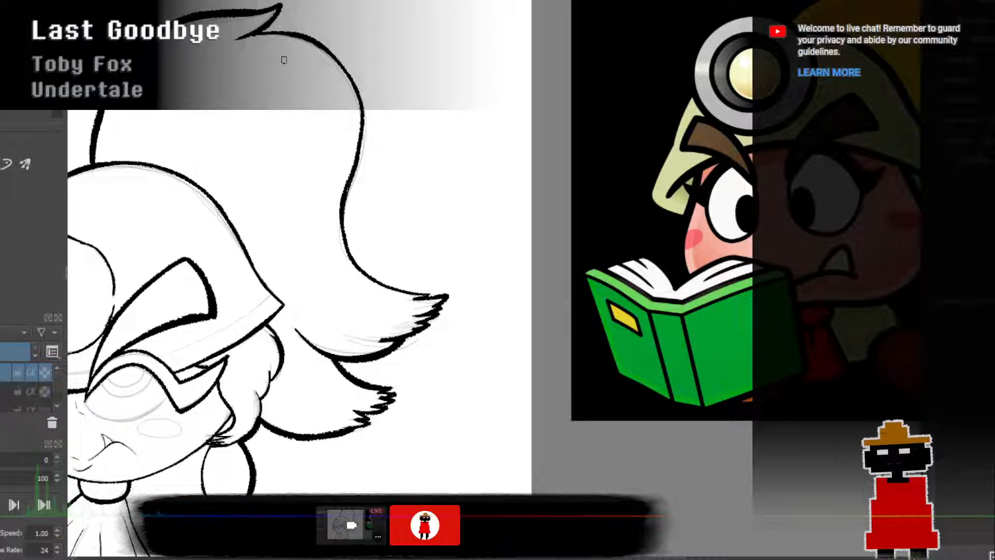
pyautogui.moveTo(253, 34)
pyautogui.mouseDown()
pyautogui.moveTo(294, 32)
pyautogui.moveTo(332, 51)
pyautogui.moveTo(357, 85)
pyautogui.moveTo(366, 138)
pyautogui.mouseUp()
pyautogui.hotkey('ctrl', 'z')
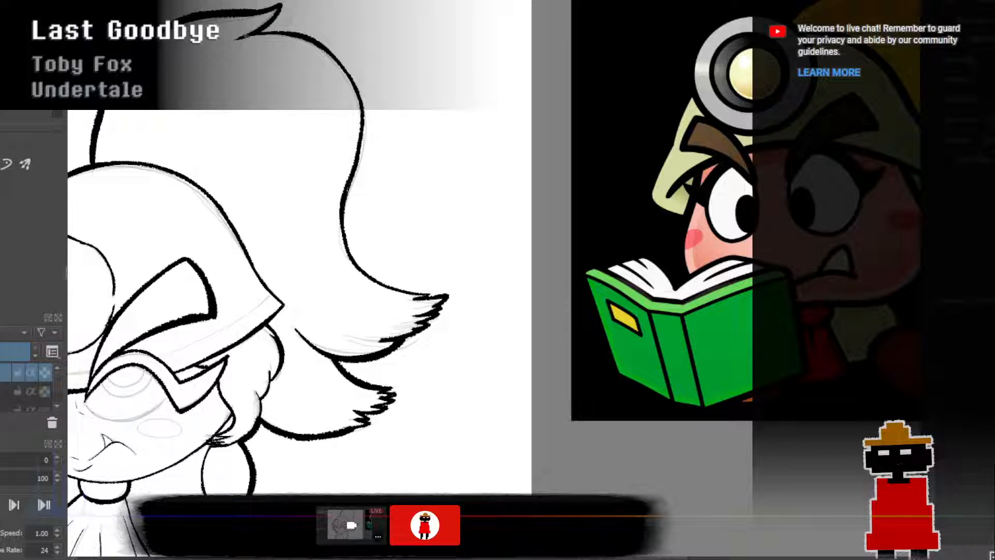
pyautogui.moveTo(256, 33)
pyautogui.mouseDown()
pyautogui.moveTo(308, 33)
pyautogui.moveTo(285, 31)
pyautogui.moveTo(345, 67)
pyautogui.moveTo(362, 115)
pyautogui.moveTo(351, 165)
pyautogui.mouseUp()
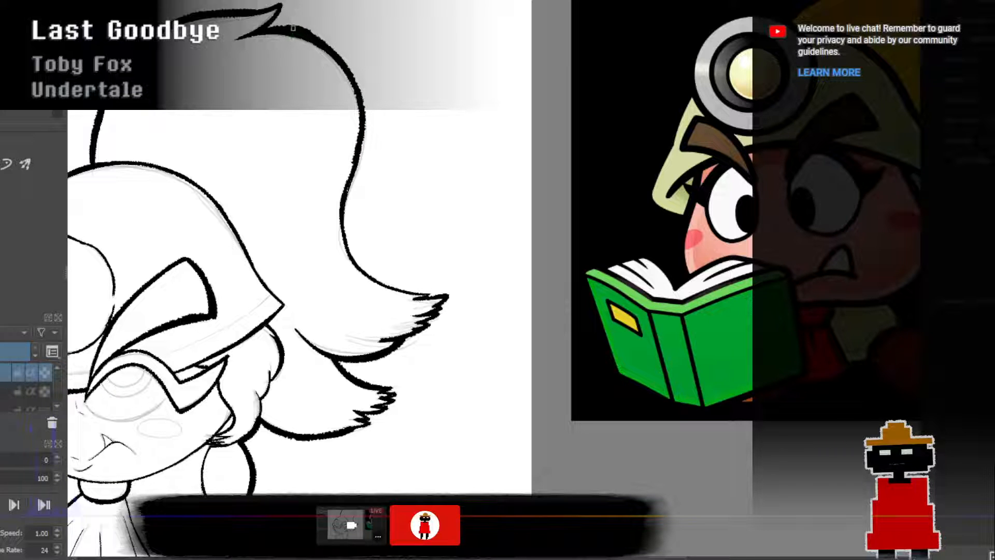
pyautogui.moveTo(294, 27); pyautogui.dragTo(351, 65)
pyautogui.hotkey('ctrl', 'z')
pyautogui.moveTo(296, 26); pyautogui.dragTo(360, 74)
pyautogui.hotkey('ctrl', 'z')
pyautogui.moveTo(311, 36); pyautogui.dragTo(348, 63)
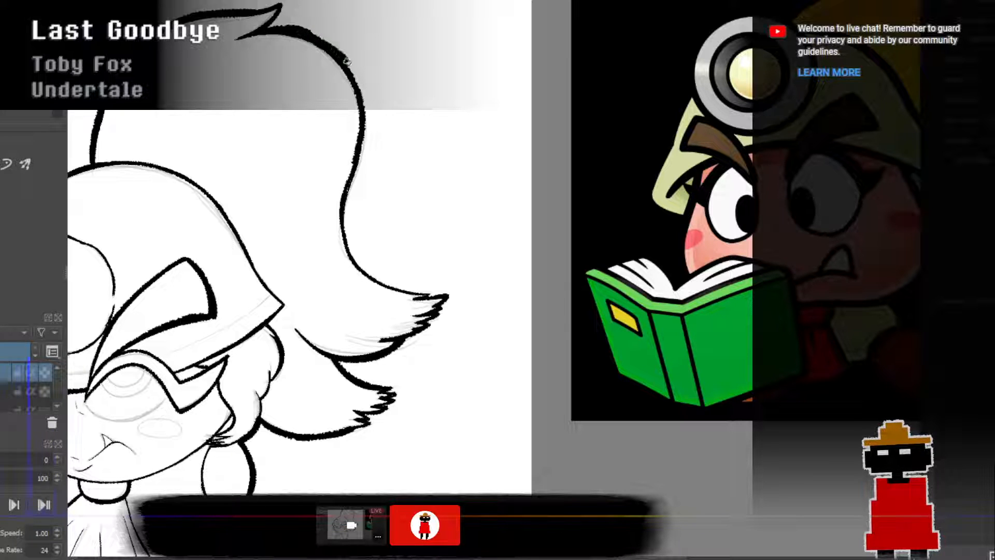
pyautogui.moveTo(306, 32)
pyautogui.mouseDown()
pyautogui.moveTo(353, 69)
pyautogui.moveTo(362, 124)
pyautogui.mouseUp()
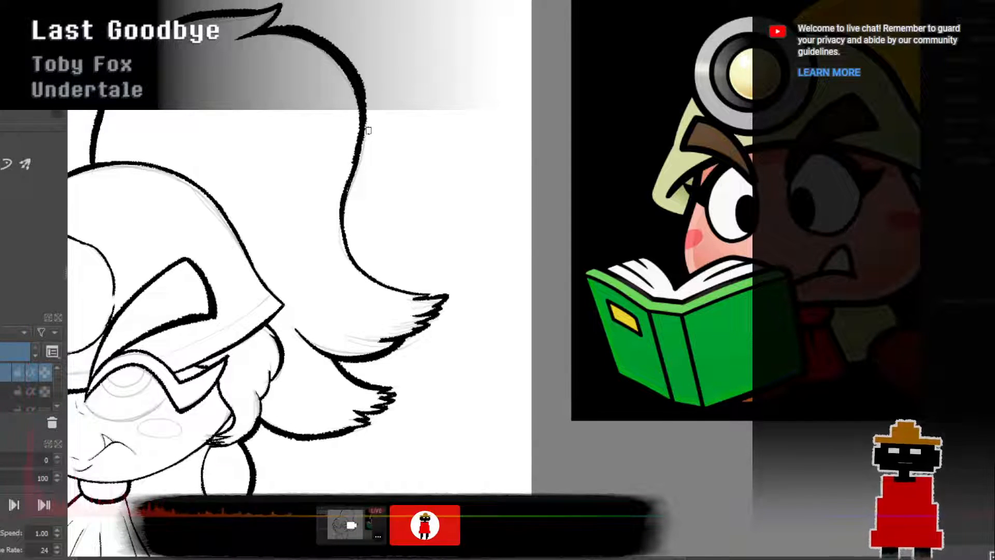
# Thicken the lower part of the ponytail's outer contour through the inward curve toward the upper strand's tip.
pyautogui.moveTo(410, 193); pyautogui.dragTo(391, 91)
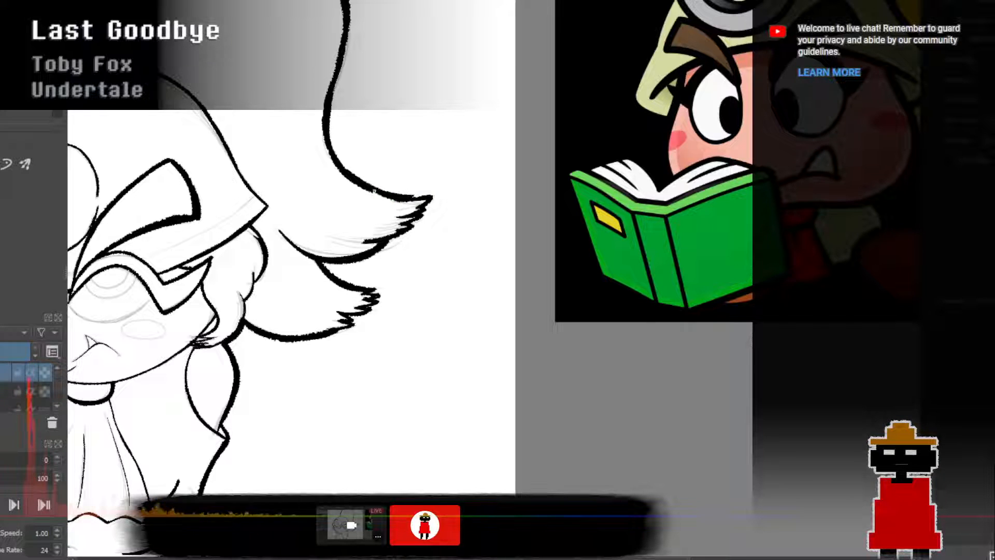
pyautogui.moveTo(332, 159); pyautogui.dragTo(321, 96)
pyautogui.hotkey('ctrl', 'z')
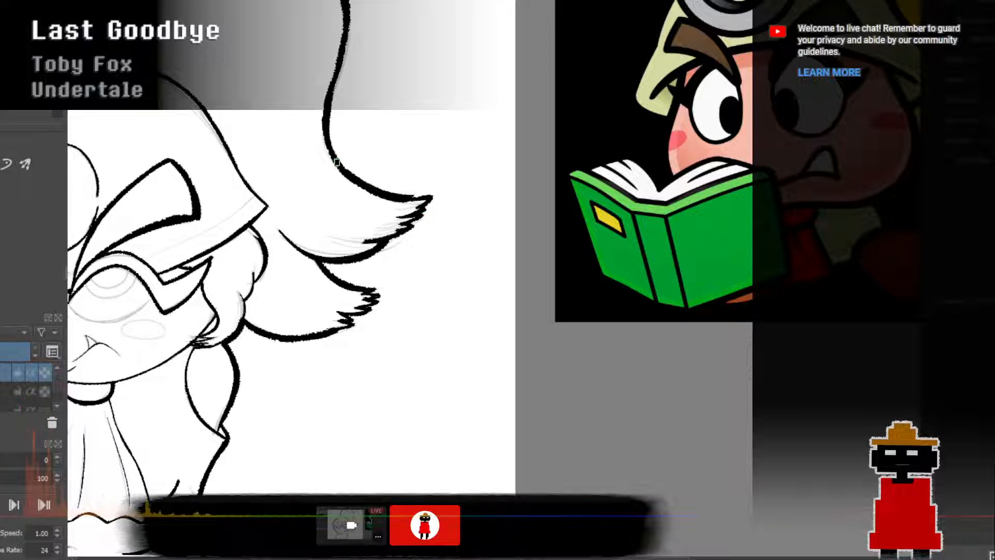
pyautogui.moveTo(330, 85); pyautogui.dragTo(345, 16)
pyautogui.scroll(-2, 353, 83)
pyautogui.moveTo(342, 112); pyautogui.dragTo(356, 153)
pyautogui.scroll(2, 325, 24)
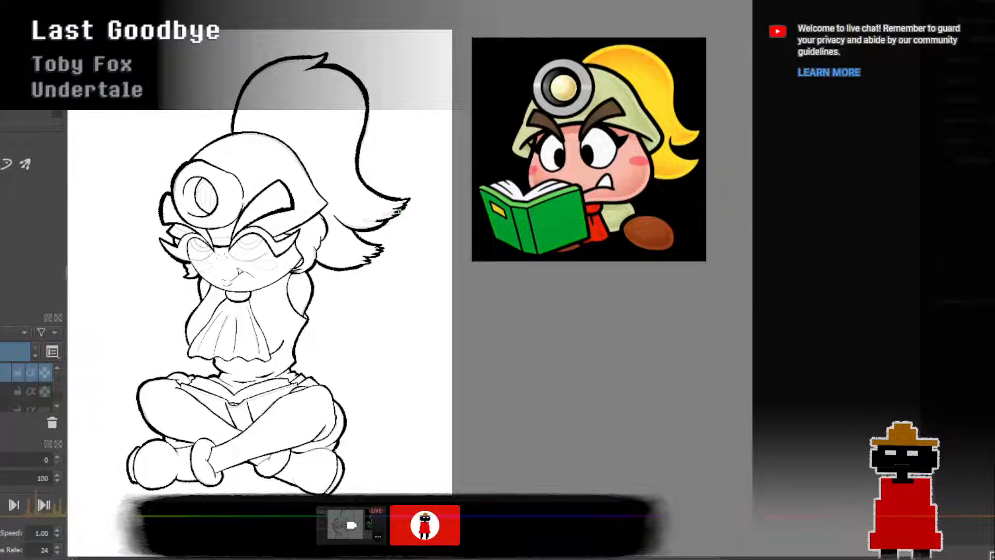
# Examine the thickened line art across the whole figure and up close around the face.
pyautogui.moveTo(397, 214); pyautogui.dragTo(441, 147)
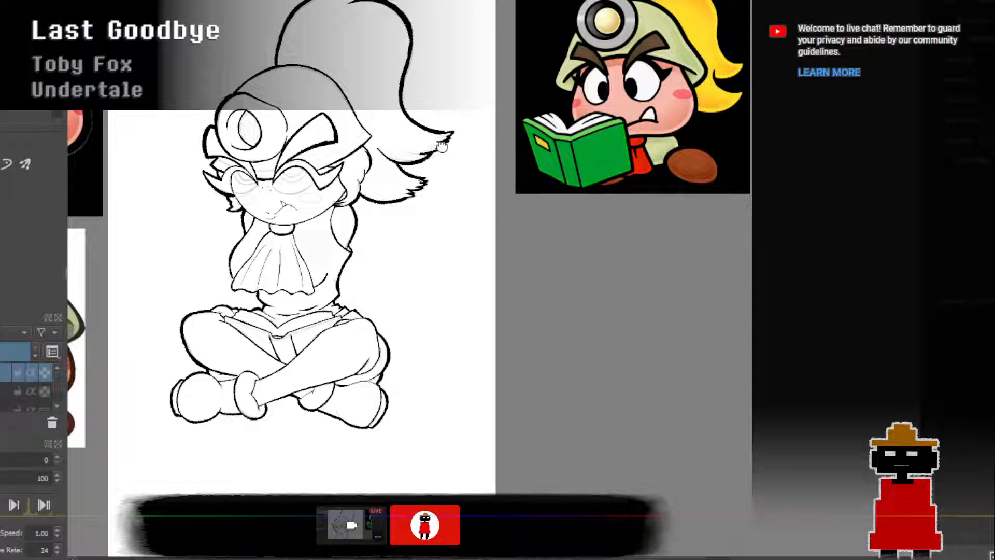
pyautogui.moveTo(442, 147); pyautogui.dragTo(462, 136)
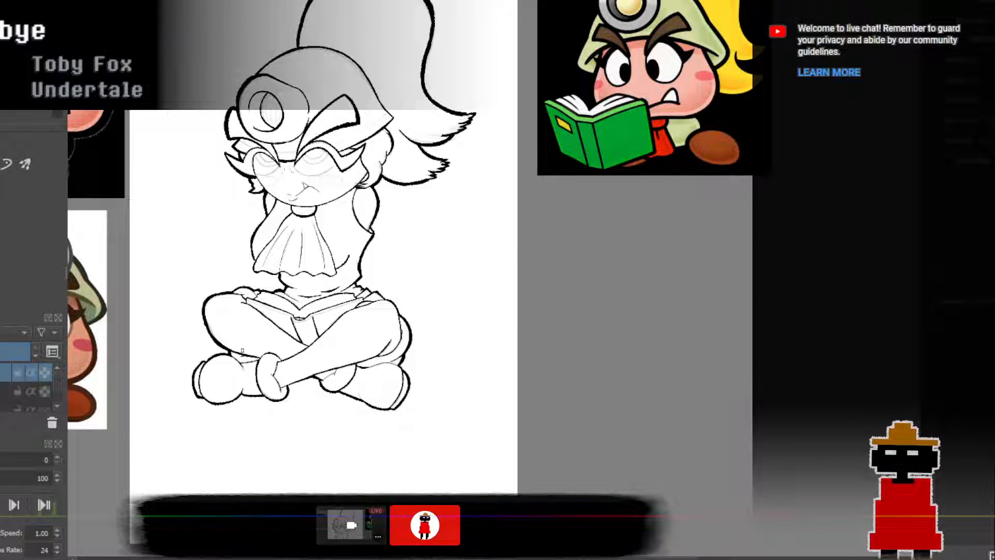
pyautogui.moveTo(419, 156); pyautogui.dragTo(451, 205)
pyautogui.scroll(4, 353, 230)
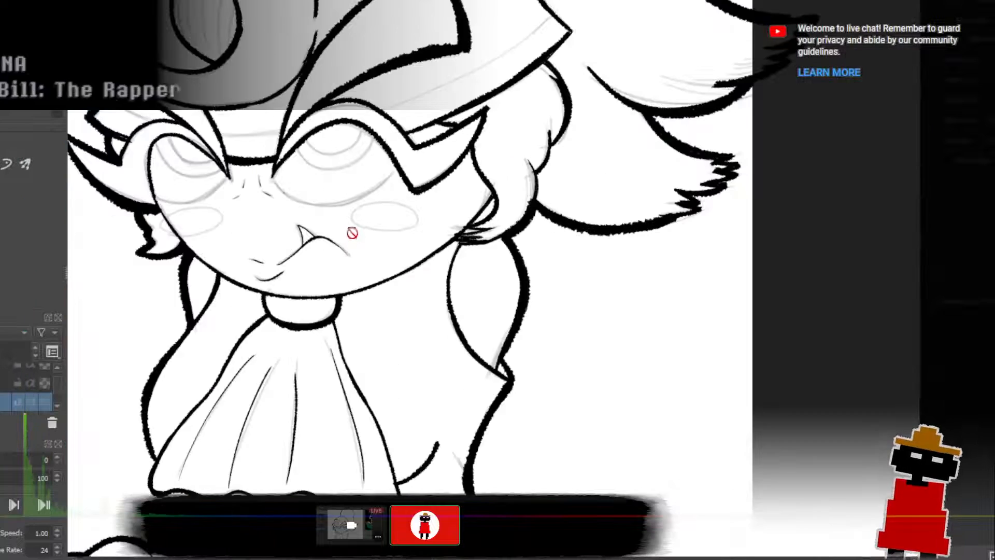
pyautogui.moveTo(338, 257); pyautogui.dragTo(383, 249)
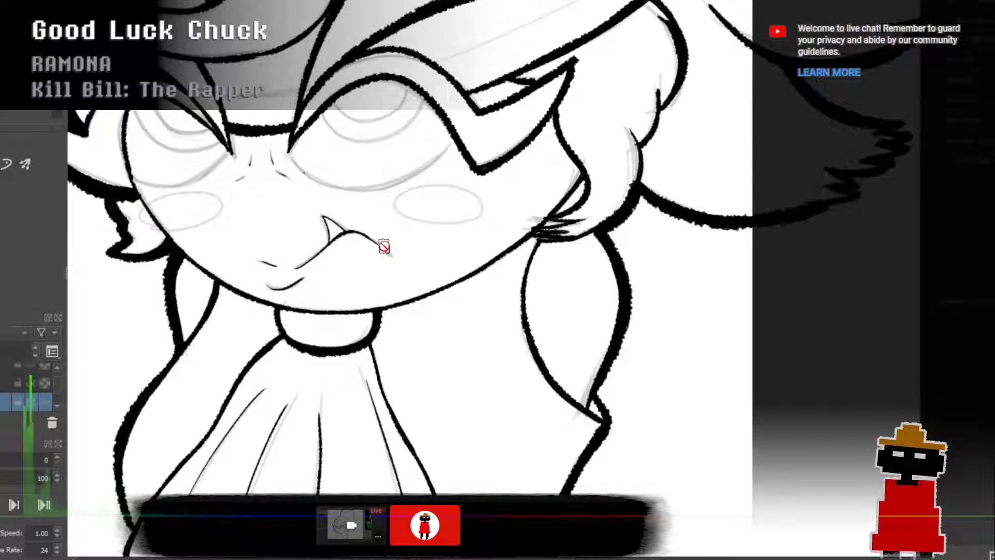
pyautogui.scroll(-2, 427, 251)
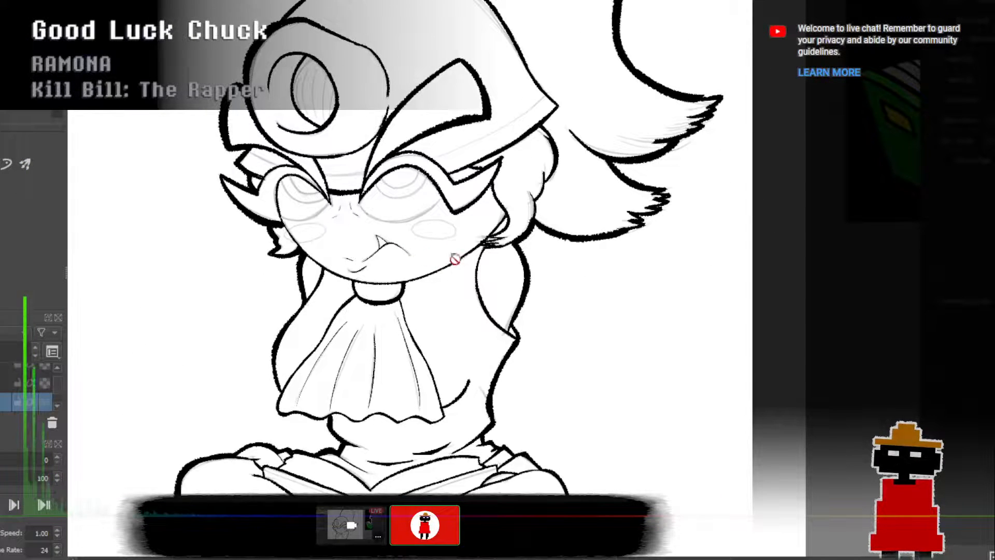
pyautogui.scroll(-2, 526, 265)
pyautogui.moveTo(535, 303); pyautogui.dragTo(426, 280)
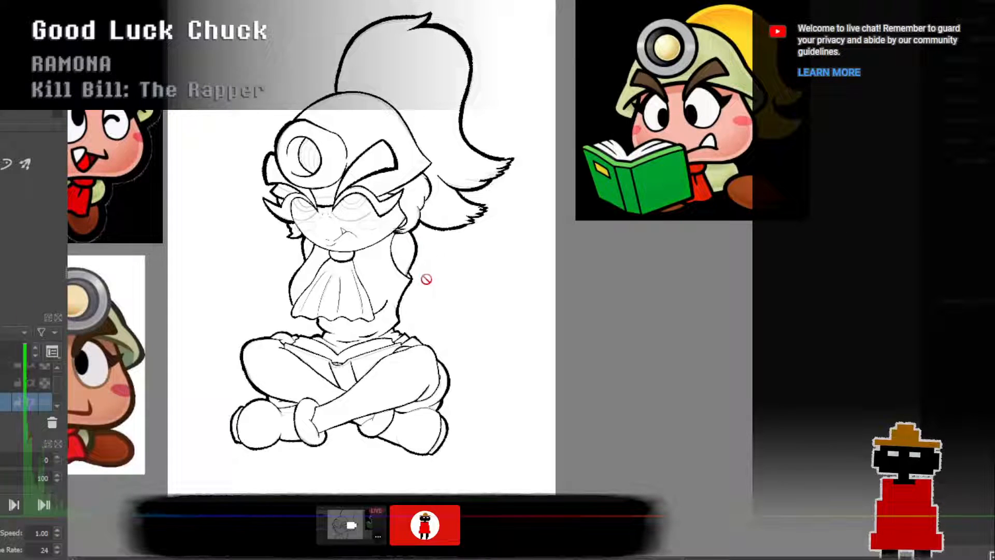
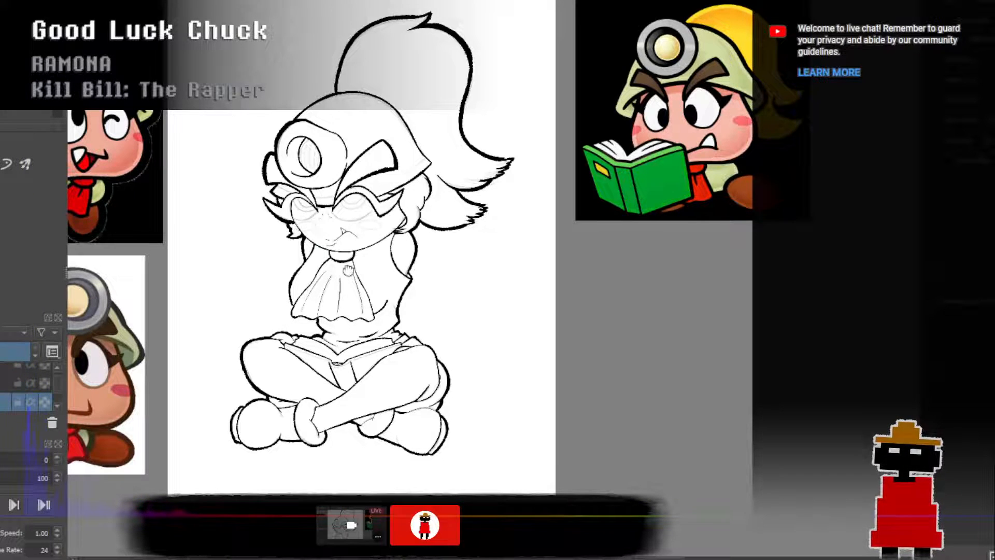
# Paint flat peach skin colour under the line art on the left-hand half of the face, including the eye area and nose.
pyautogui.moveTo(349, 269); pyautogui.dragTo(348, 265)
pyautogui.moveTo(289, 214); pyautogui.dragTo(449, 245)
pyautogui.scroll(4, 487, 264)
pyautogui.moveTo(506, 262); pyautogui.dragTo(480, 276)
pyautogui.moveTo(365, 249); pyautogui.dragTo(413, 305)
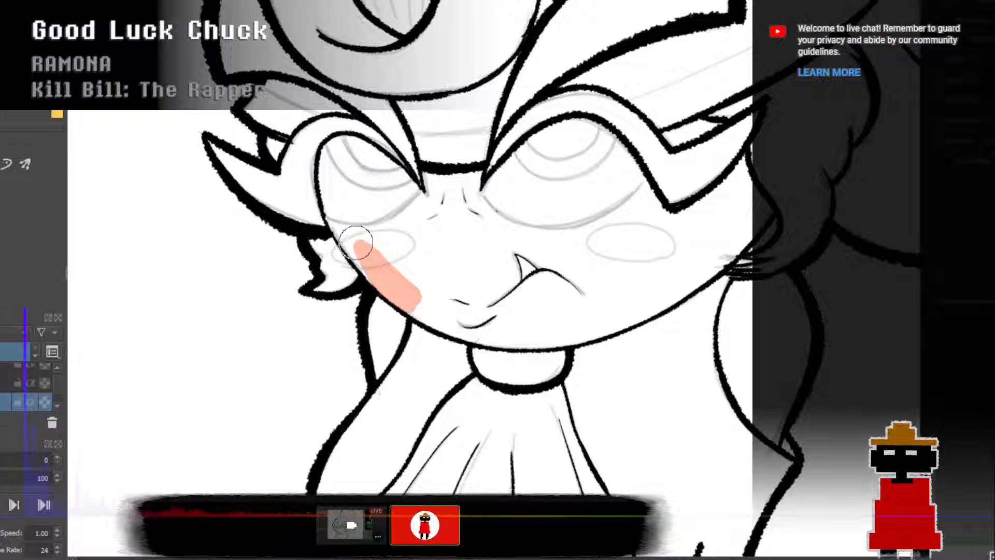
pyautogui.moveTo(356, 242)
pyautogui.mouseDown()
pyautogui.moveTo(368, 256)
pyautogui.moveTo(359, 258)
pyautogui.moveTo(326, 196)
pyautogui.moveTo(358, 250)
pyautogui.moveTo(349, 253)
pyautogui.moveTo(402, 304)
pyautogui.mouseUp()
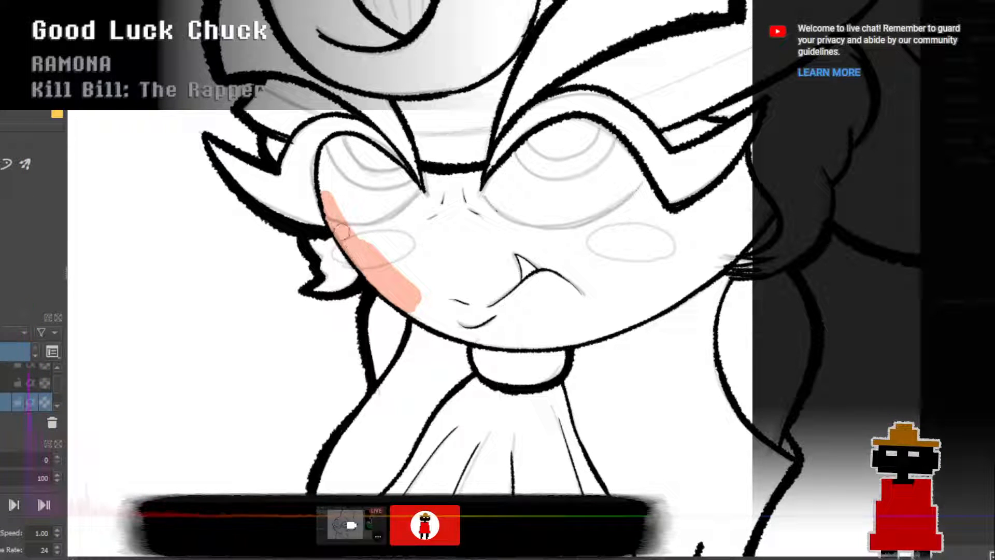
pyautogui.moveTo(321, 177)
pyautogui.mouseDown()
pyautogui.moveTo(323, 149)
pyautogui.moveTo(355, 141)
pyautogui.moveTo(423, 205)
pyautogui.mouseUp()
pyautogui.moveTo(349, 165)
pyautogui.mouseDown()
pyautogui.moveTo(353, 221)
pyautogui.moveTo(339, 158)
pyautogui.moveTo(383, 189)
pyautogui.moveTo(391, 224)
pyautogui.moveTo(365, 203)
pyautogui.moveTo(420, 314)
pyautogui.moveTo(443, 319)
pyautogui.moveTo(407, 222)
pyautogui.moveTo(436, 284)
pyautogui.moveTo(450, 192)
pyautogui.moveTo(425, 177)
pyautogui.moveTo(480, 193)
pyautogui.moveTo(455, 202)
pyautogui.moveTo(433, 239)
pyautogui.moveTo(477, 292)
pyautogui.moveTo(435, 310)
pyautogui.moveTo(486, 333)
pyautogui.moveTo(451, 319)
pyautogui.moveTo(537, 336)
pyautogui.moveTo(480, 265)
pyautogui.moveTo(495, 320)
pyautogui.moveTo(487, 306)
pyautogui.moveTo(480, 224)
pyautogui.moveTo(489, 222)
pyautogui.moveTo(464, 232)
pyautogui.mouseUp()
# Paint the right-hand half of the face flat peach, from the jaw edge and eye area to the gap above the lashes.
pyautogui.moveTo(582, 333)
pyautogui.mouseDown()
pyautogui.moveTo(542, 346)
pyautogui.moveTo(643, 312)
pyautogui.moveTo(635, 327)
pyautogui.moveTo(749, 242)
pyautogui.moveTo(726, 259)
pyautogui.mouseUp()
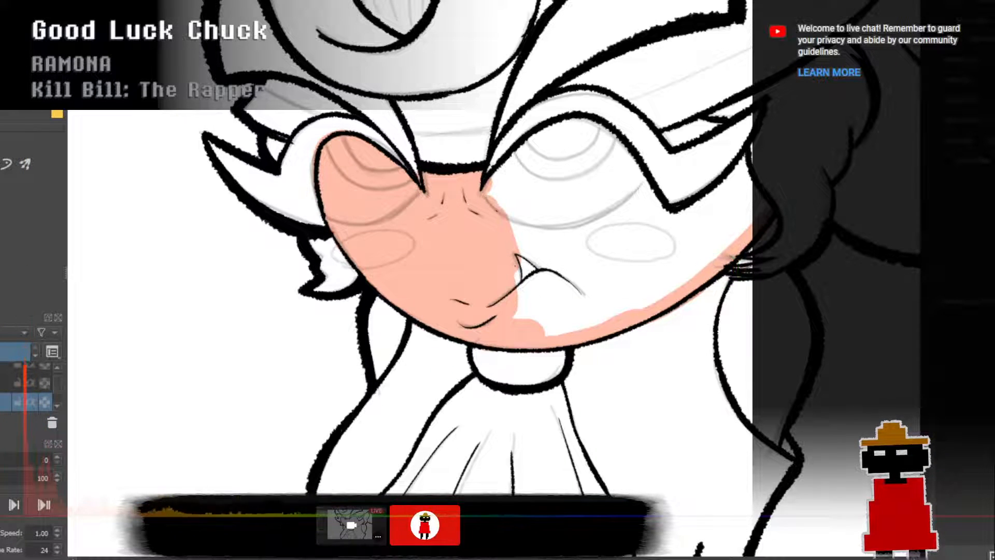
pyautogui.moveTo(544, 248)
pyautogui.mouseDown()
pyautogui.moveTo(535, 317)
pyautogui.moveTo(500, 179)
pyautogui.moveTo(564, 137)
pyautogui.moveTo(612, 145)
pyautogui.moveTo(642, 217)
pyautogui.mouseUp()
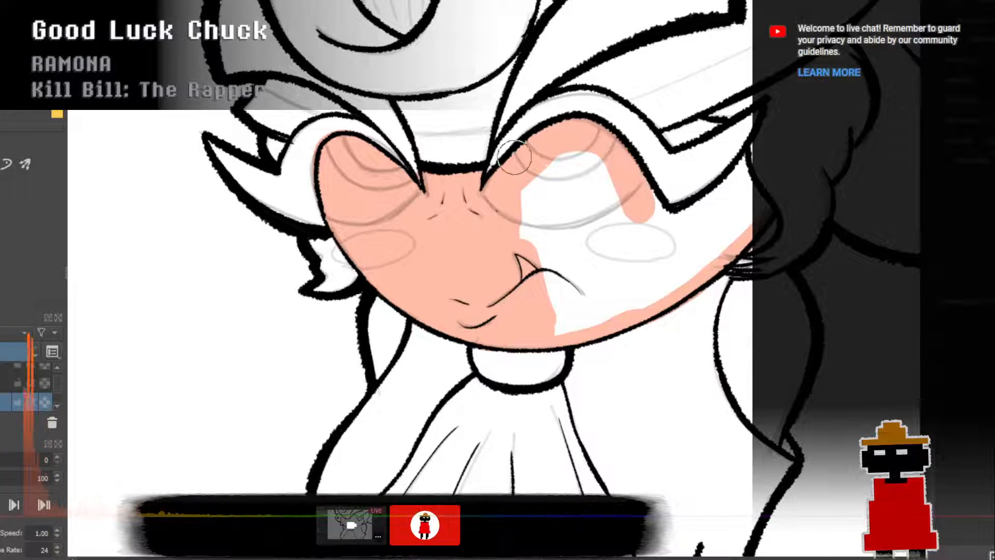
pyautogui.moveTo(557, 147)
pyautogui.mouseDown()
pyautogui.moveTo(568, 165)
pyautogui.moveTo(600, 159)
pyautogui.moveTo(614, 189)
pyautogui.moveTo(583, 137)
pyautogui.moveTo(534, 238)
pyautogui.moveTo(540, 205)
pyautogui.moveTo(566, 250)
pyautogui.moveTo(599, 239)
pyautogui.moveTo(597, 268)
pyautogui.moveTo(576, 280)
pyautogui.moveTo(558, 271)
pyautogui.moveTo(557, 320)
pyautogui.moveTo(609, 306)
pyautogui.moveTo(553, 316)
pyautogui.moveTo(632, 312)
pyautogui.moveTo(624, 300)
pyautogui.moveTo(571, 311)
pyautogui.moveTo(657, 274)
pyautogui.moveTo(582, 297)
pyautogui.moveTo(641, 246)
pyautogui.moveTo(628, 189)
pyautogui.moveTo(648, 259)
pyautogui.moveTo(631, 193)
pyautogui.moveTo(647, 205)
pyautogui.moveTo(651, 241)
pyautogui.moveTo(631, 205)
pyautogui.moveTo(636, 227)
pyautogui.moveTo(618, 228)
pyautogui.moveTo(699, 292)
pyautogui.moveTo(664, 290)
pyautogui.moveTo(712, 261)
pyautogui.moveTo(716, 247)
pyautogui.moveTo(667, 276)
pyautogui.moveTo(691, 232)
pyautogui.moveTo(676, 229)
pyautogui.moveTo(735, 238)
pyautogui.moveTo(739, 211)
pyautogui.moveTo(721, 193)
pyautogui.mouseUp()
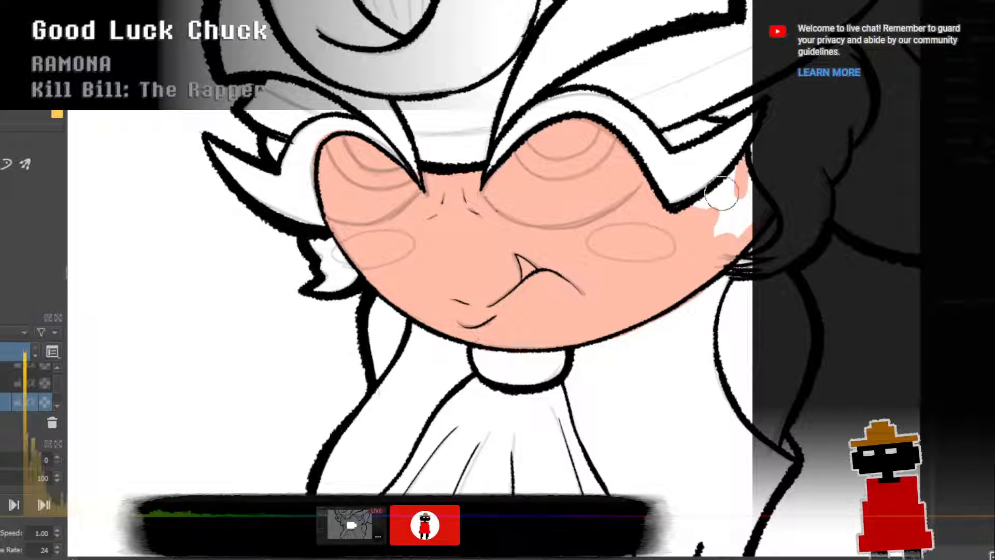
pyautogui.moveTo(669, 133)
pyautogui.mouseDown()
pyautogui.moveTo(721, 125)
pyautogui.moveTo(671, 140)
pyautogui.moveTo(736, 226)
pyautogui.moveTo(689, 211)
pyautogui.moveTo(740, 175)
pyautogui.moveTo(699, 223)
pyautogui.moveTo(725, 246)
pyautogui.moveTo(717, 209)
pyautogui.moveTo(743, 229)
pyautogui.moveTo(741, 184)
pyautogui.moveTo(750, 217)
pyautogui.mouseUp()
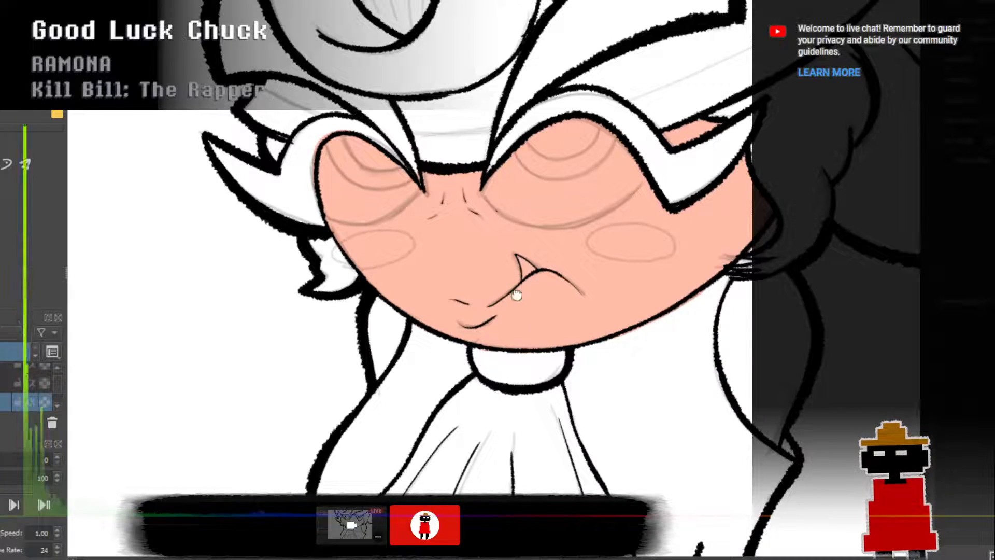
# Paint the right-hand upper arm flat peach, from the hair above it down to the sleeve's pointed corner.
pyautogui.moveTo(515, 293); pyautogui.dragTo(347, 226)
pyautogui.moveTo(737, 293); pyautogui.dragTo(597, 296)
pyautogui.scroll(3, 518, 288)
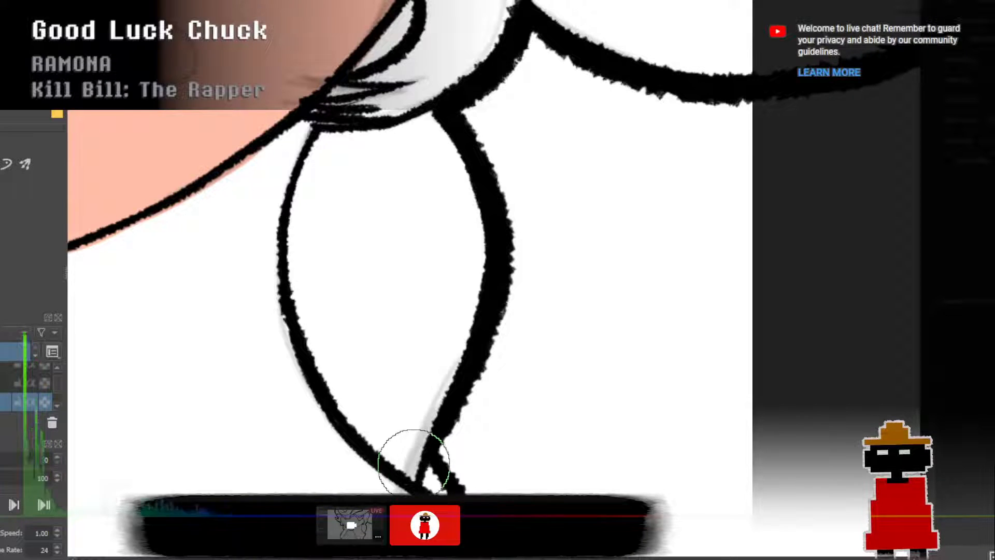
pyautogui.moveTo(411, 472)
pyautogui.mouseDown()
pyautogui.moveTo(475, 259)
pyautogui.moveTo(459, 329)
pyautogui.moveTo(465, 236)
pyautogui.moveTo(435, 138)
pyautogui.moveTo(415, 177)
pyautogui.mouseUp()
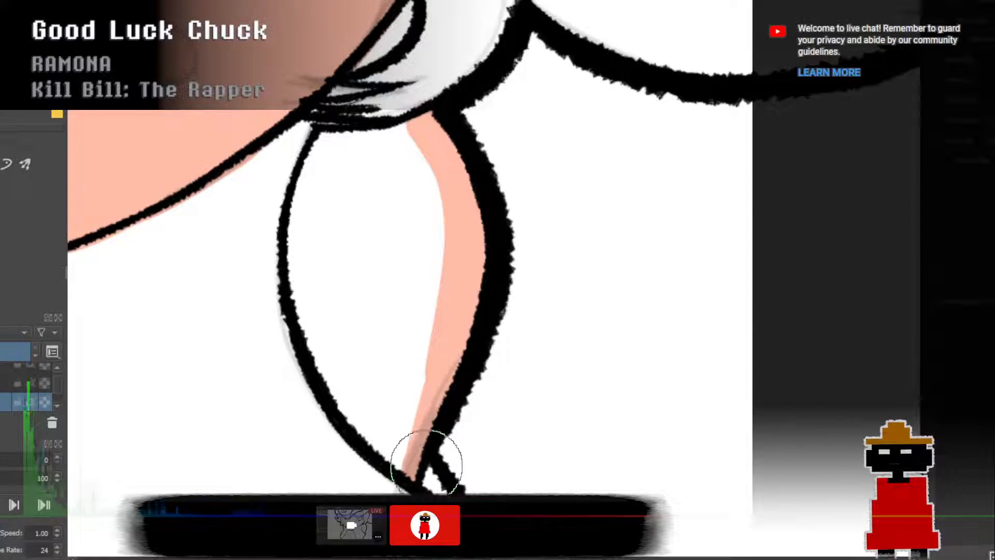
pyautogui.moveTo(397, 468)
pyautogui.mouseDown()
pyautogui.moveTo(338, 393)
pyautogui.moveTo(314, 322)
pyautogui.moveTo(305, 264)
pyautogui.moveTo(341, 376)
pyautogui.moveTo(311, 256)
pyautogui.moveTo(320, 188)
pyautogui.moveTo(315, 309)
pyautogui.moveTo(307, 293)
pyautogui.moveTo(332, 138)
pyautogui.moveTo(312, 181)
pyautogui.moveTo(349, 192)
pyautogui.moveTo(356, 144)
pyautogui.moveTo(345, 136)
pyautogui.moveTo(419, 142)
pyautogui.moveTo(377, 228)
pyautogui.moveTo(356, 173)
pyautogui.moveTo(369, 211)
pyautogui.moveTo(418, 272)
pyautogui.moveTo(420, 219)
pyautogui.moveTo(421, 272)
pyautogui.moveTo(396, 346)
pyautogui.moveTo(362, 311)
pyautogui.moveTo(360, 323)
pyautogui.moveTo(396, 434)
pyautogui.mouseUp()
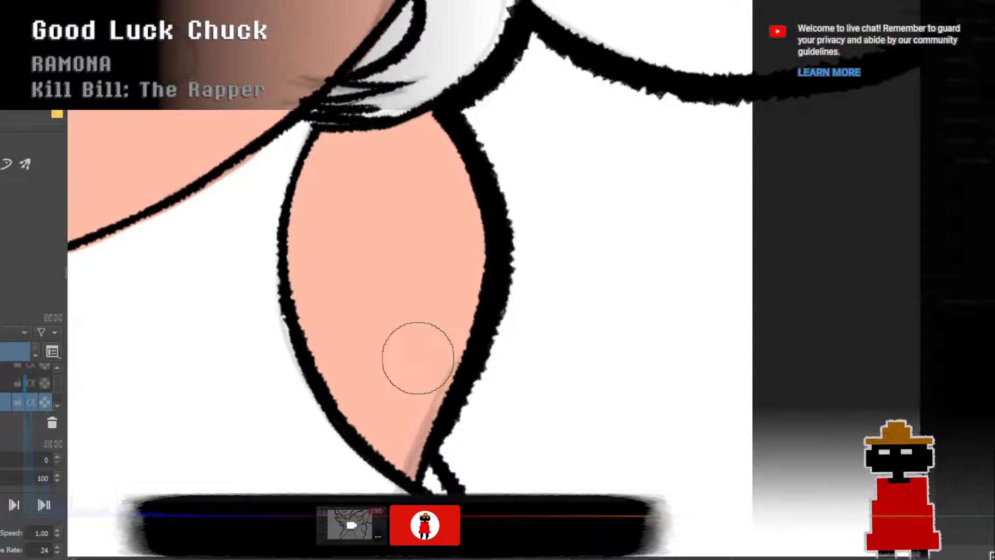
# Paint the narrow visible part of the left-hand upper arm flat peach below the jaw.
pyautogui.scroll(-3, 418, 355)
pyautogui.scroll(-3, 408, 352)
pyautogui.scroll(6, 463, 385)
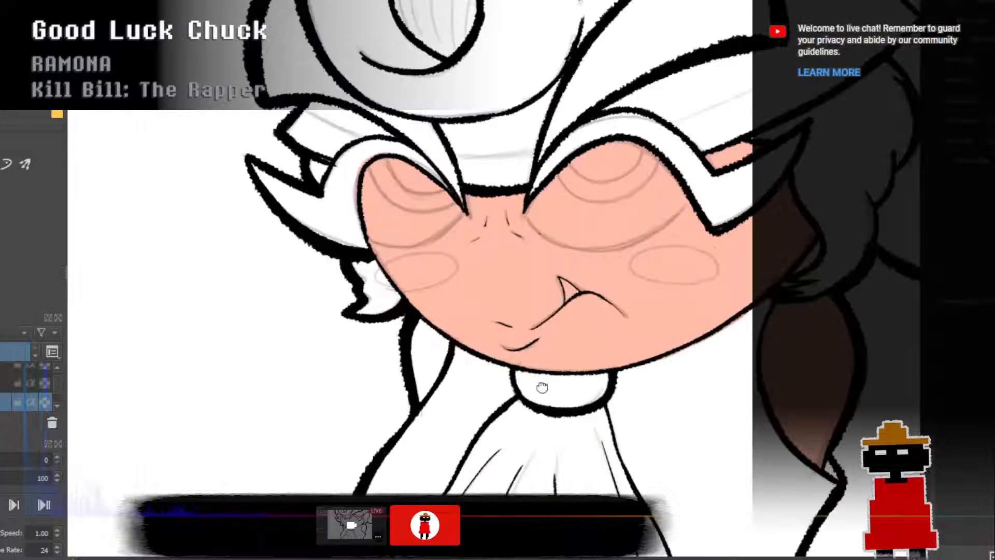
pyautogui.scroll(2, 463, 386)
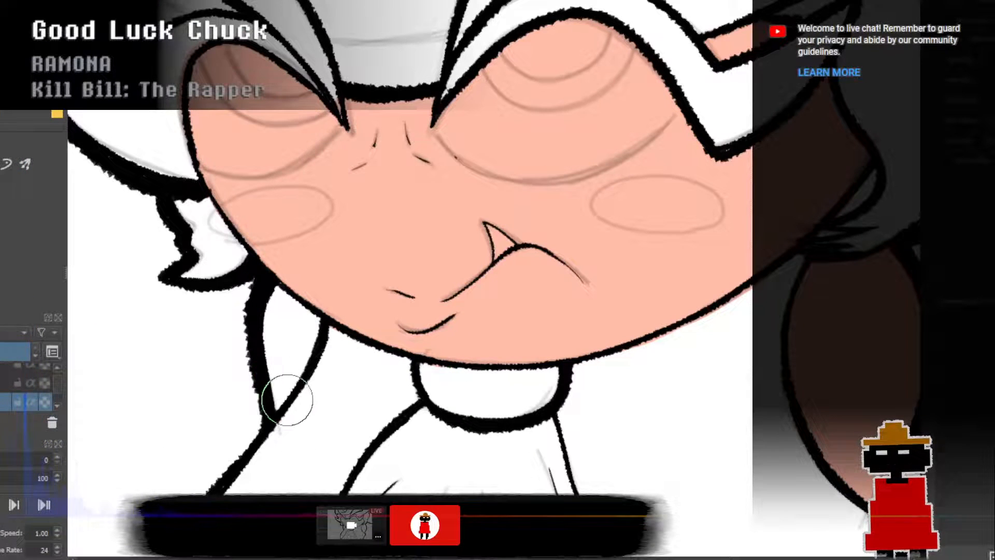
pyautogui.moveTo(274, 402)
pyautogui.mouseDown()
pyautogui.moveTo(268, 360)
pyautogui.moveTo(281, 293)
pyautogui.moveTo(311, 321)
pyautogui.moveTo(287, 386)
pyautogui.moveTo(288, 352)
pyautogui.moveTo(306, 353)
pyautogui.mouseUp()
# Paint the left-hand knee and outer thigh flat peach, from the lower contour up to the edge of the shorts.
pyautogui.scroll(-5, 306, 352)
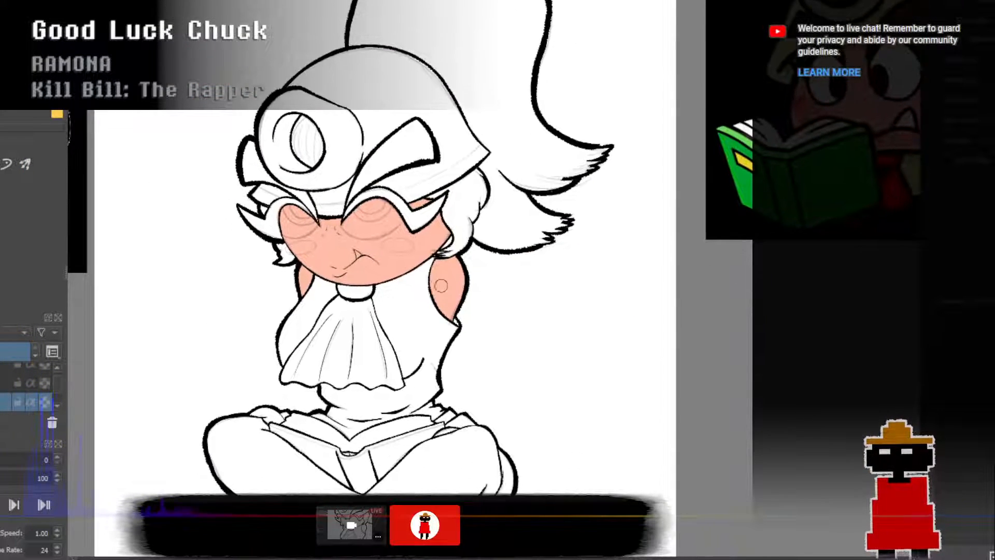
pyautogui.moveTo(317, 234); pyautogui.dragTo(331, 179)
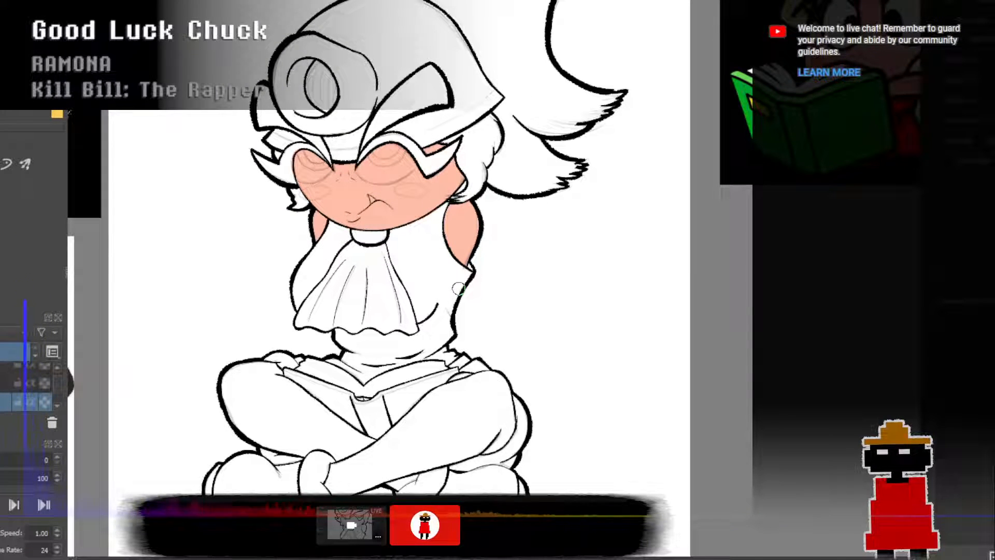
pyautogui.moveTo(472, 324); pyautogui.dragTo(474, 230)
pyautogui.scroll(2, 311, 353)
pyautogui.moveTo(311, 353)
pyautogui.mouseDown()
pyautogui.moveTo(313, 317)
pyautogui.moveTo(365, 249)
pyautogui.moveTo(384, 306)
pyautogui.mouseUp()
pyautogui.scroll(-1, 365, 259)
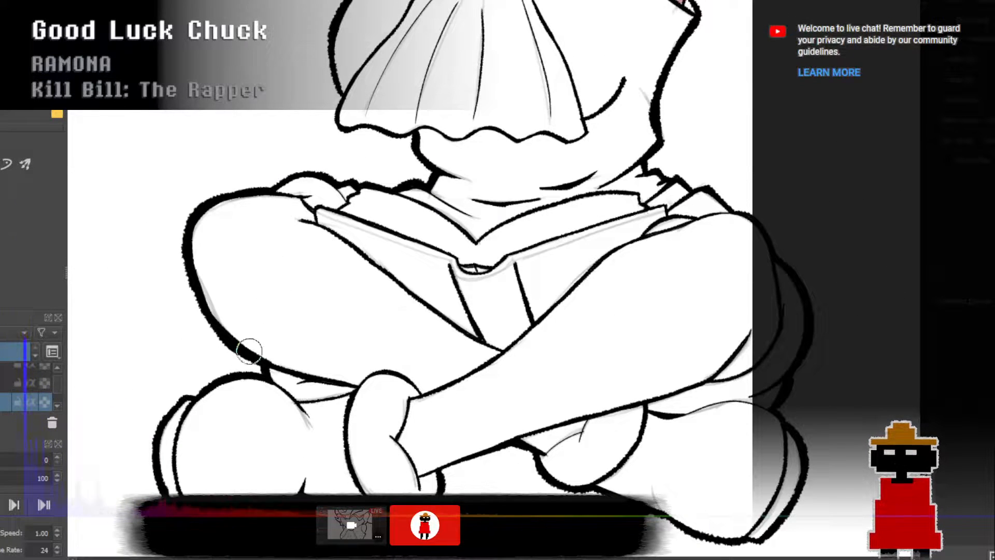
pyautogui.moveTo(240, 340)
pyautogui.mouseDown()
pyautogui.moveTo(206, 280)
pyautogui.moveTo(203, 224)
pyautogui.moveTo(208, 261)
pyautogui.moveTo(224, 272)
pyautogui.moveTo(221, 217)
pyautogui.moveTo(284, 223)
pyautogui.moveTo(210, 221)
pyautogui.moveTo(250, 208)
pyautogui.moveTo(261, 215)
pyautogui.moveTo(217, 213)
pyautogui.moveTo(295, 206)
pyautogui.moveTo(308, 222)
pyautogui.moveTo(291, 206)
pyautogui.moveTo(290, 220)
pyautogui.moveTo(304, 232)
pyautogui.moveTo(306, 217)
pyautogui.moveTo(317, 237)
pyautogui.moveTo(279, 217)
pyautogui.moveTo(238, 242)
pyautogui.moveTo(232, 216)
pyautogui.moveTo(217, 237)
pyautogui.moveTo(272, 218)
pyautogui.moveTo(280, 238)
pyautogui.moveTo(264, 294)
pyautogui.moveTo(266, 338)
pyautogui.moveTo(244, 317)
pyautogui.mouseUp()
pyautogui.moveTo(289, 341)
pyautogui.mouseDown()
pyautogui.moveTo(258, 342)
pyautogui.moveTo(300, 357)
pyautogui.moveTo(271, 300)
pyautogui.moveTo(306, 235)
pyautogui.moveTo(382, 294)
pyautogui.mouseUp()
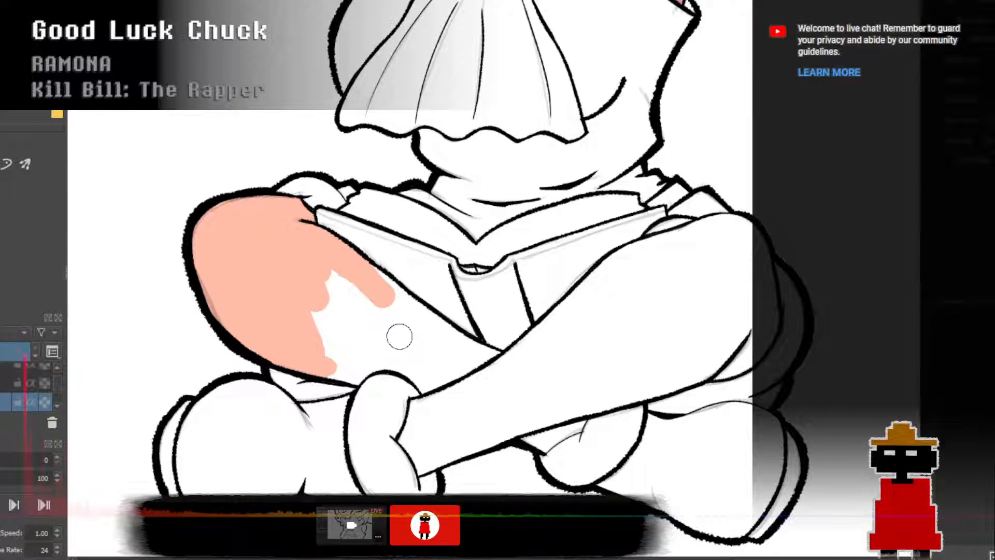
# Fill the rest of the left-hand leg with peach up to where the other leg crosses over it.
pyautogui.moveTo(440, 353)
pyautogui.mouseDown()
pyautogui.moveTo(388, 337)
pyautogui.moveTo(270, 335)
pyautogui.mouseUp()
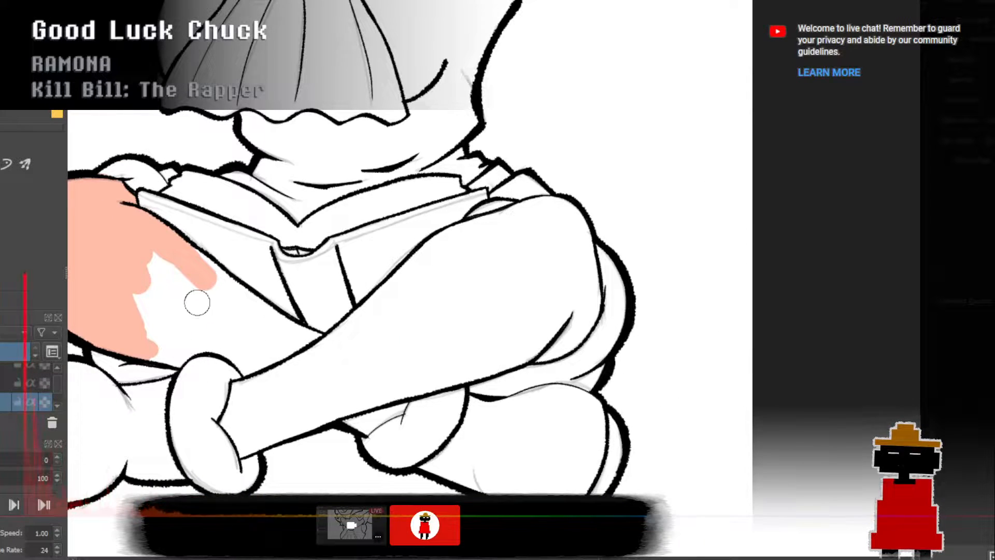
pyautogui.moveTo(148, 348); pyautogui.dragTo(179, 355)
pyautogui.moveTo(136, 307)
pyautogui.mouseDown()
pyautogui.moveTo(110, 323)
pyautogui.moveTo(154, 312)
pyautogui.moveTo(184, 274)
pyautogui.moveTo(226, 273)
pyautogui.moveTo(197, 252)
pyautogui.moveTo(266, 321)
pyautogui.moveTo(353, 360)
pyautogui.mouseUp()
pyautogui.moveTo(213, 338)
pyautogui.mouseDown()
pyautogui.moveTo(156, 337)
pyautogui.moveTo(174, 346)
pyautogui.moveTo(155, 301)
pyautogui.moveTo(198, 326)
pyautogui.moveTo(248, 333)
pyautogui.moveTo(267, 357)
pyautogui.moveTo(259, 367)
pyautogui.moveTo(224, 346)
pyautogui.moveTo(181, 355)
pyautogui.moveTo(230, 351)
pyautogui.moveTo(268, 393)
pyautogui.moveTo(226, 329)
pyautogui.moveTo(195, 322)
pyautogui.moveTo(235, 341)
pyautogui.moveTo(170, 294)
pyautogui.moveTo(250, 330)
pyautogui.moveTo(206, 292)
pyautogui.moveTo(271, 344)
pyautogui.mouseUp()
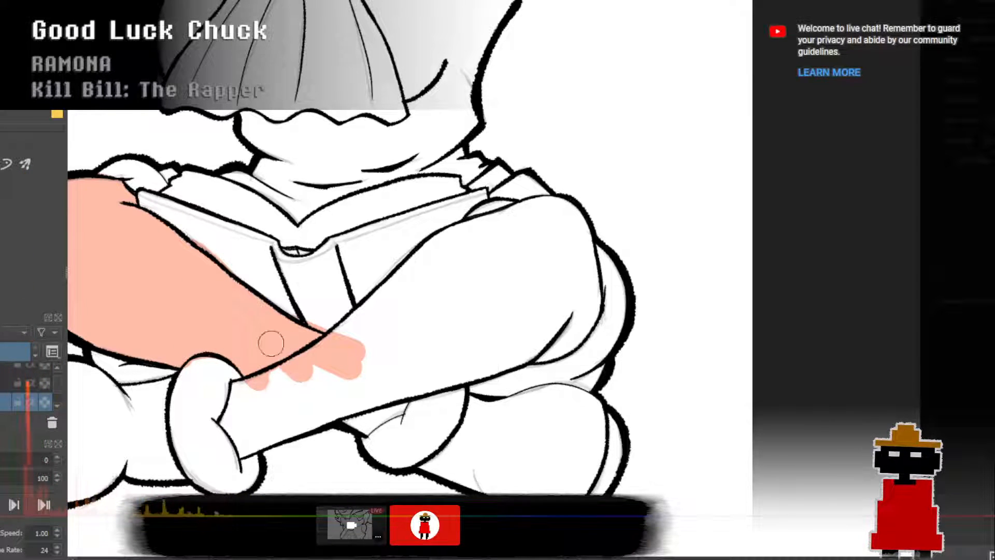
# Paint the crossing leg's lower shin flat peach, from the shoe cuff toward mid-calf, including the sliver of ankle beneath it.
pyautogui.moveTo(332, 334); pyautogui.dragTo(268, 291)
pyautogui.scroll(4, 299, 328)
pyautogui.scroll(-3, 340, 306)
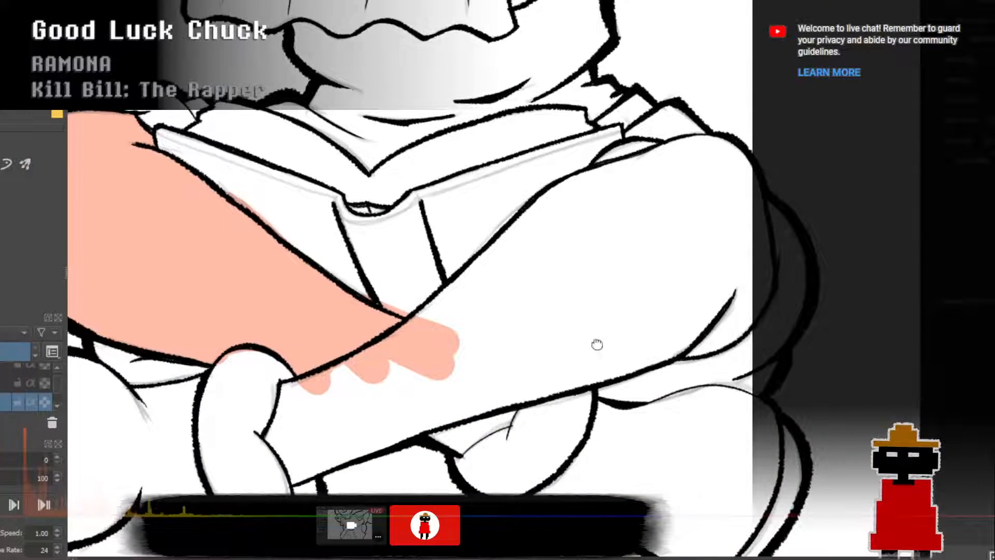
pyautogui.moveTo(598, 344); pyautogui.dragTo(562, 342)
pyautogui.moveTo(252, 383)
pyautogui.mouseDown()
pyautogui.moveTo(238, 434)
pyautogui.moveTo(262, 477)
pyautogui.moveTo(282, 401)
pyautogui.moveTo(263, 423)
pyautogui.moveTo(296, 377)
pyautogui.moveTo(263, 395)
pyautogui.mouseUp()
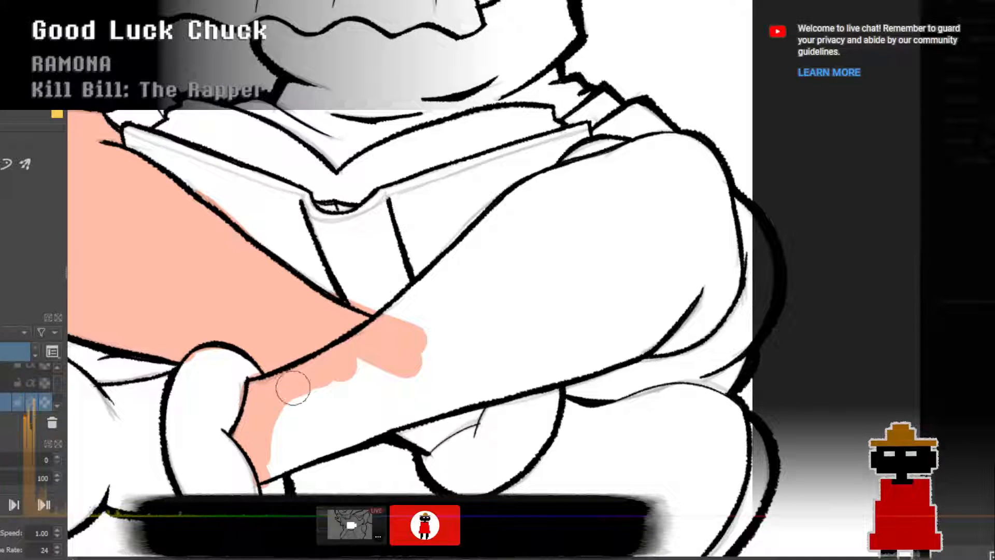
pyautogui.moveTo(275, 460)
pyautogui.mouseDown()
pyautogui.moveTo(362, 431)
pyautogui.moveTo(274, 459)
pyautogui.moveTo(356, 404)
pyautogui.moveTo(272, 436)
pyautogui.moveTo(397, 368)
pyautogui.moveTo(272, 415)
pyautogui.moveTo(399, 380)
pyautogui.mouseUp()
pyautogui.moveTo(321, 453)
pyautogui.mouseDown()
pyautogui.moveTo(451, 407)
pyautogui.moveTo(356, 432)
pyautogui.moveTo(407, 427)
pyautogui.moveTo(453, 437)
pyautogui.moveTo(430, 440)
pyautogui.moveTo(473, 412)
pyautogui.moveTo(320, 451)
pyautogui.moveTo(465, 397)
pyautogui.mouseUp()
pyautogui.hotkey('ctrl', 'z')
pyautogui.moveTo(399, 398); pyautogui.dragTo(524, 350)
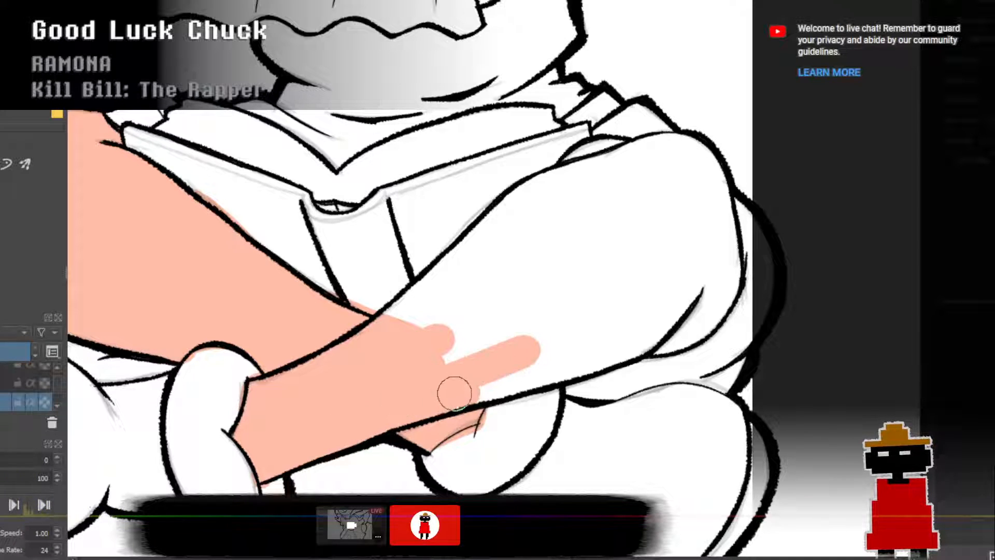
# Darken the short ankle line at the cuff beneath the crossing shin on the line art layer, and reselect the colour layer.
pyautogui.click(5, 366)
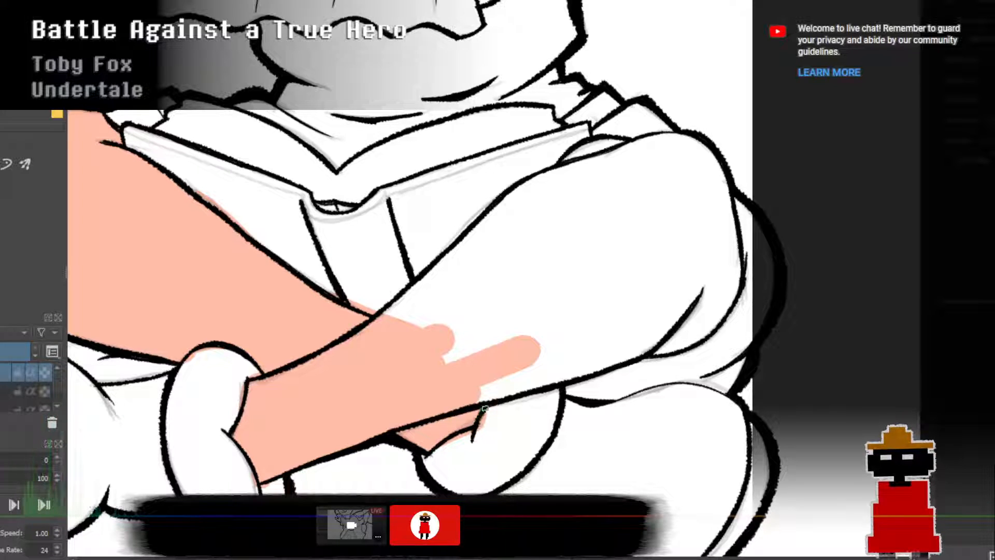
pyautogui.scroll(-3, 493, 451)
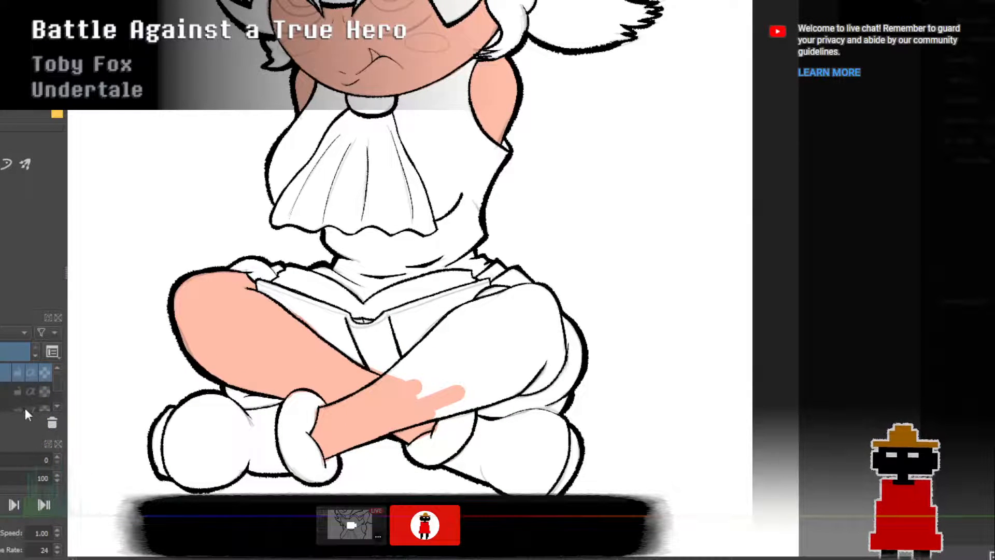
pyautogui.scroll(-1, 54, 406)
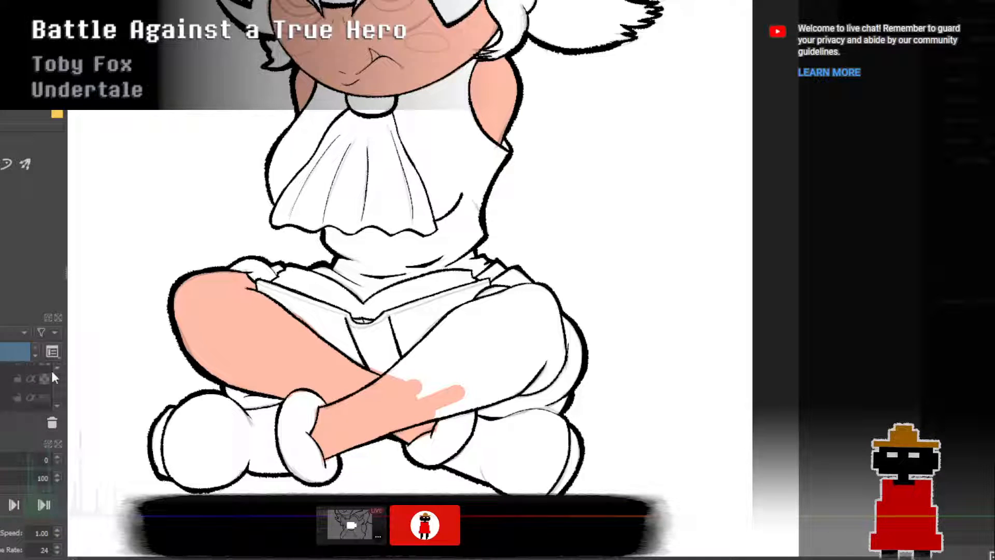
pyautogui.click(31, 379)
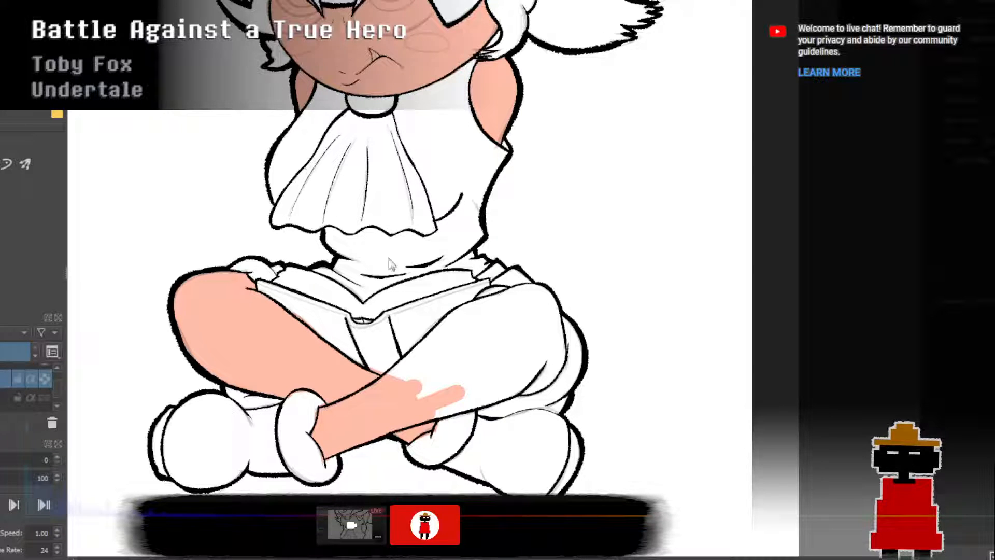
# Extend the peach fill up the middle of the crossing leg, along its upper contour toward the book.
pyautogui.moveTo(415, 388)
pyautogui.mouseDown()
pyautogui.moveTo(474, 358)
pyautogui.moveTo(474, 339)
pyautogui.mouseUp()
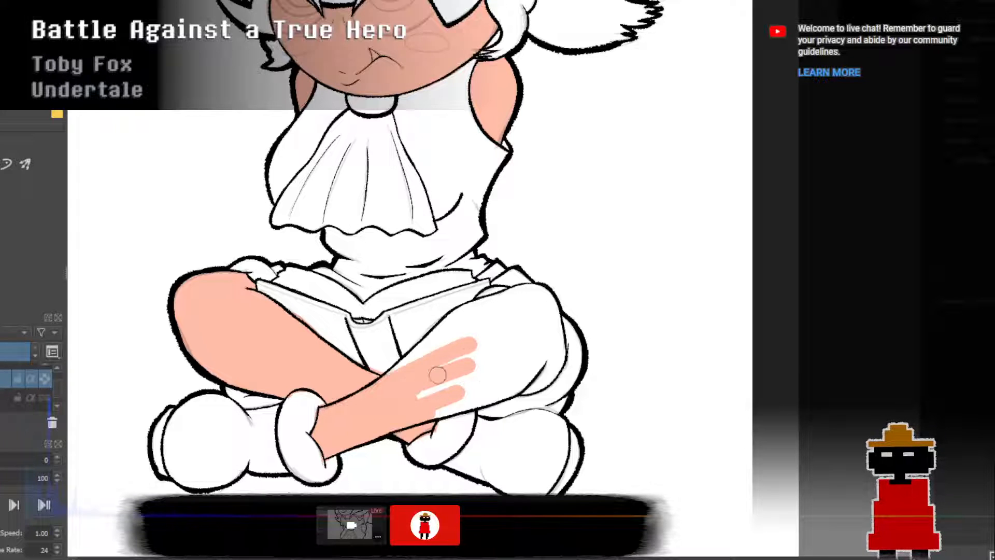
pyautogui.moveTo(409, 362); pyautogui.dragTo(465, 356)
pyautogui.moveTo(414, 397); pyautogui.dragTo(493, 378)
pyautogui.moveTo(437, 415)
pyautogui.mouseDown()
pyautogui.moveTo(500, 384)
pyautogui.moveTo(487, 404)
pyautogui.mouseUp()
pyautogui.moveTo(413, 400); pyautogui.dragTo(487, 363)
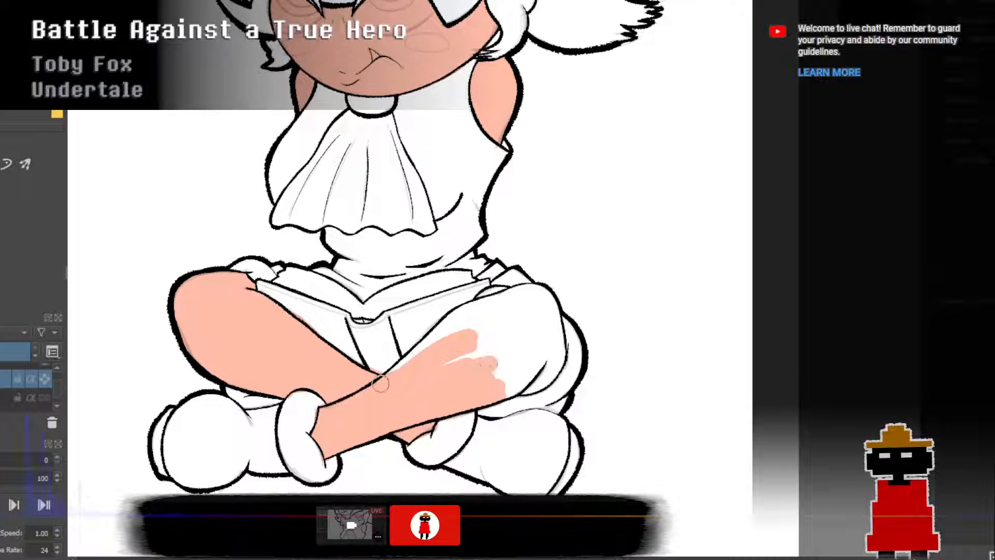
pyautogui.moveTo(381, 383); pyautogui.dragTo(489, 313)
pyautogui.moveTo(423, 355)
pyautogui.mouseDown()
pyautogui.moveTo(462, 317)
pyautogui.moveTo(485, 342)
pyautogui.mouseUp()
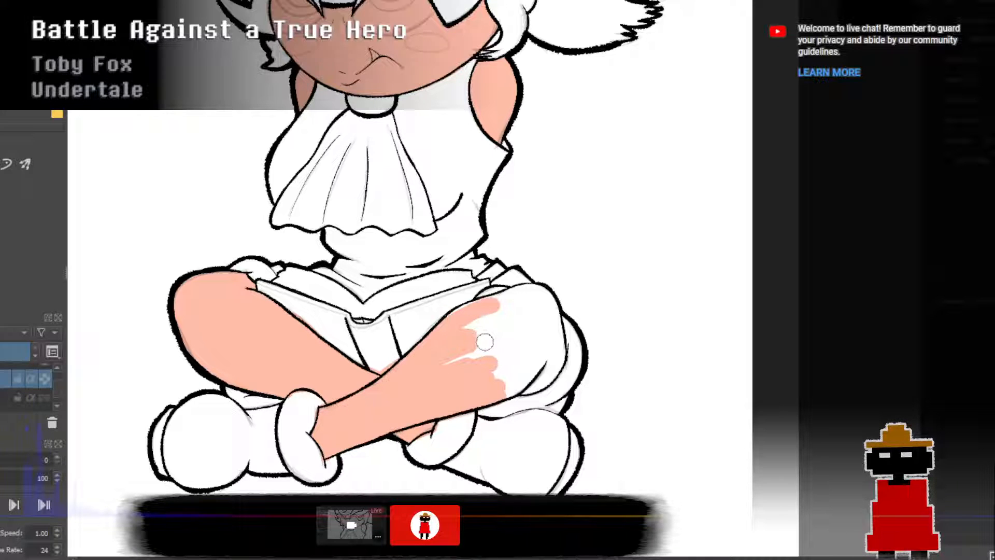
# Fill the right-hand knee and the fold behind it with peach right up to the outer contour.
pyautogui.moveTo(502, 388); pyautogui.dragTo(534, 372)
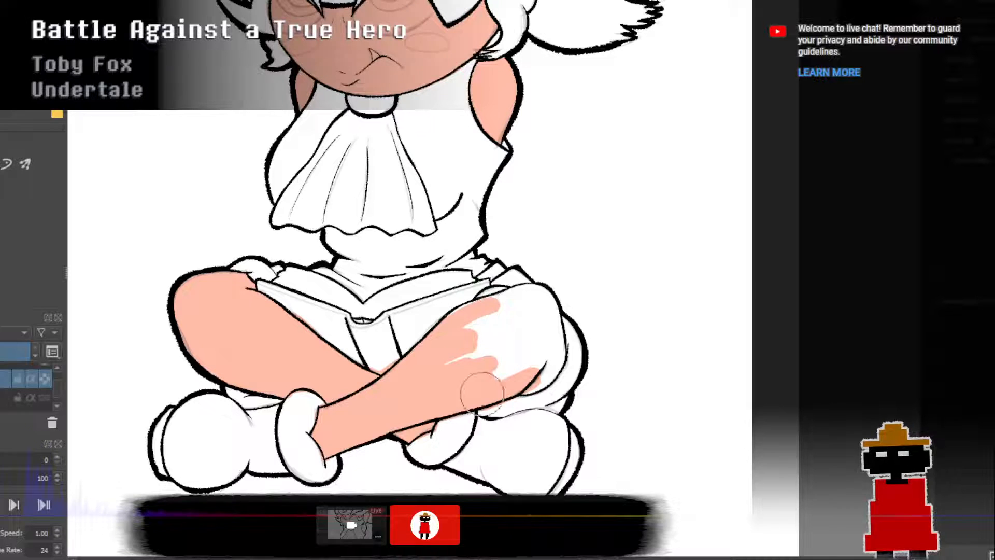
pyautogui.moveTo(477, 389)
pyautogui.mouseDown()
pyautogui.moveTo(464, 368)
pyautogui.moveTo(473, 338)
pyautogui.moveTo(446, 365)
pyautogui.moveTo(503, 341)
pyautogui.moveTo(528, 361)
pyautogui.moveTo(544, 354)
pyautogui.moveTo(528, 379)
pyautogui.moveTo(551, 353)
pyautogui.moveTo(544, 332)
pyautogui.mouseUp()
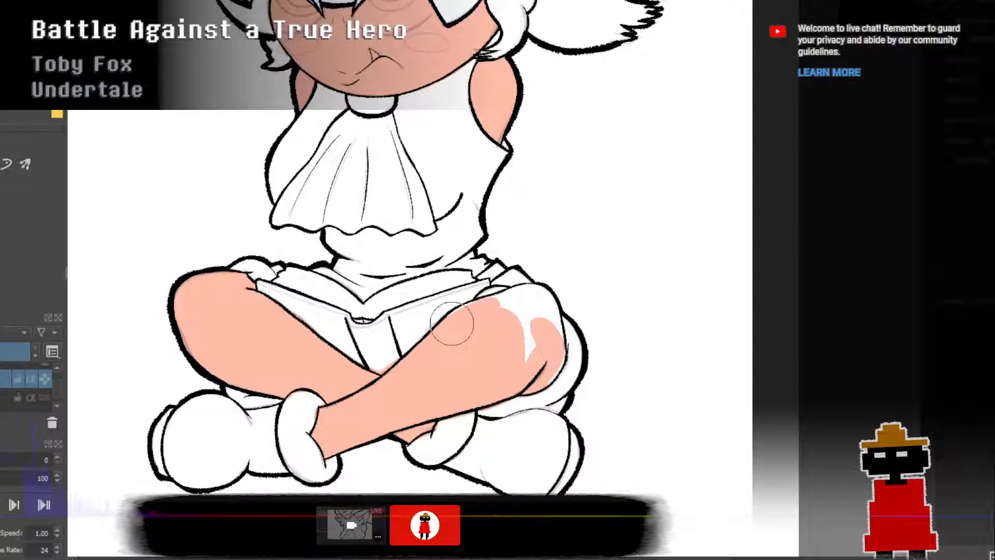
pyautogui.moveTo(448, 318)
pyautogui.mouseDown()
pyautogui.moveTo(530, 293)
pyautogui.moveTo(519, 351)
pyautogui.moveTo(533, 297)
pyautogui.moveTo(554, 361)
pyautogui.moveTo(418, 343)
pyautogui.mouseUp()
pyautogui.scroll(2, 538, 347)
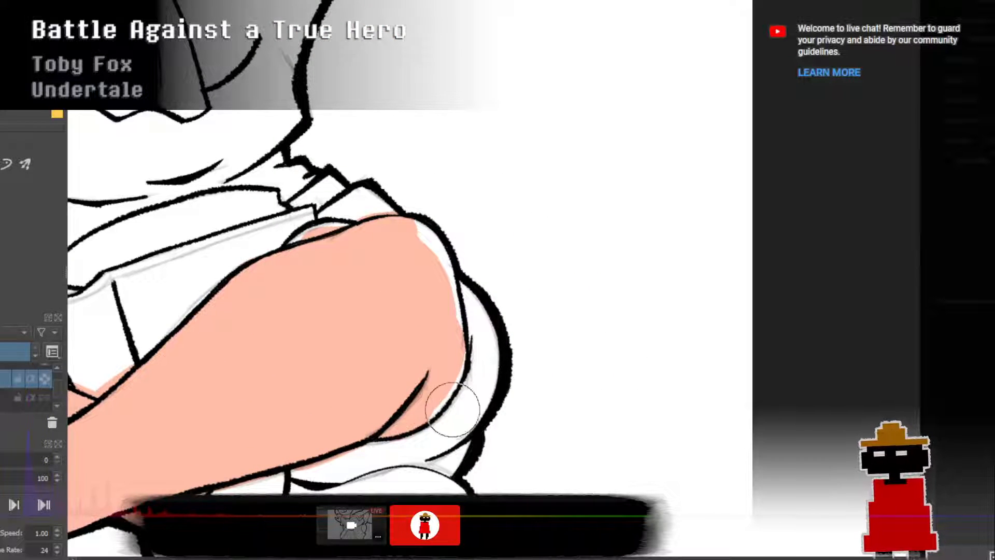
pyautogui.moveTo(456, 349)
pyautogui.mouseDown()
pyautogui.moveTo(434, 259)
pyautogui.moveTo(411, 231)
pyautogui.moveTo(420, 229)
pyautogui.moveTo(441, 268)
pyautogui.moveTo(440, 294)
pyautogui.mouseUp()
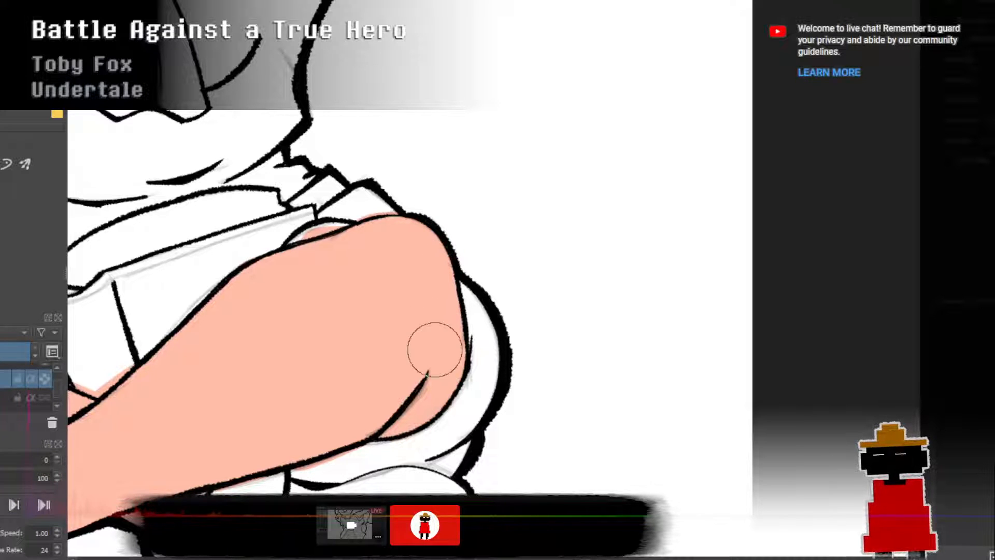
# Switch the brush to golden yellow, matching the reference hair, and lay a first stroke inside the ponytail's left-hand side.
pyautogui.scroll(-2, 430, 347)
pyautogui.moveTo(425, 334)
pyautogui.mouseDown()
pyautogui.moveTo(456, 331)
pyautogui.moveTo(735, 445)
pyautogui.mouseUp()
pyautogui.moveTo(688, 366); pyautogui.dragTo(597, 353)
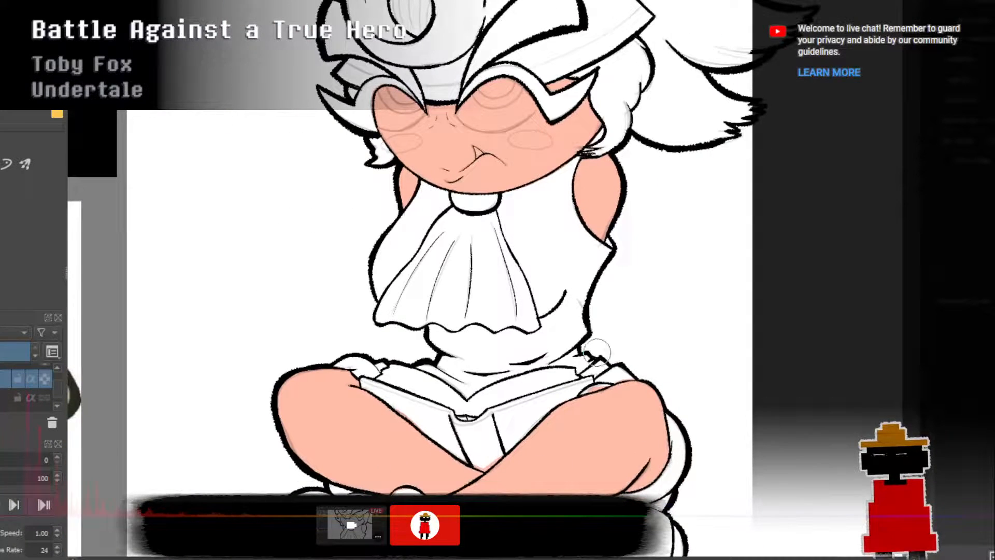
pyautogui.scroll(-2, 594, 356)
pyautogui.moveTo(669, 378); pyautogui.dragTo(578, 383)
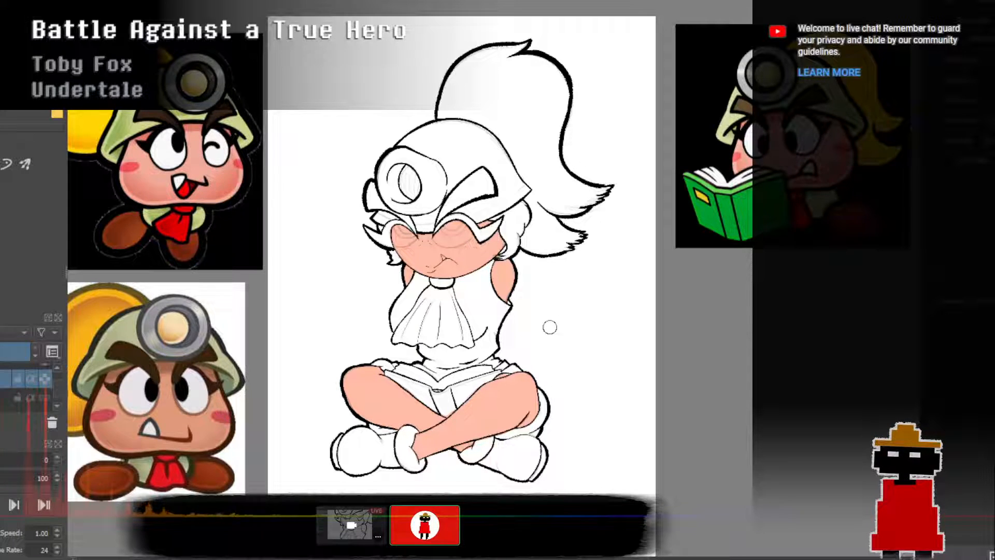
pyautogui.scroll(2, 549, 327)
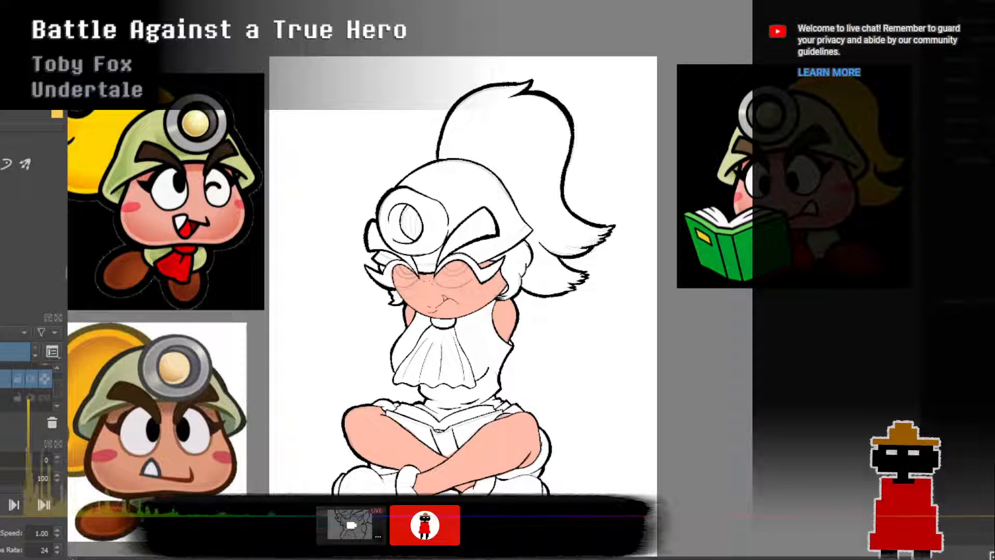
pyautogui.moveTo(451, 136); pyautogui.dragTo(481, 112)
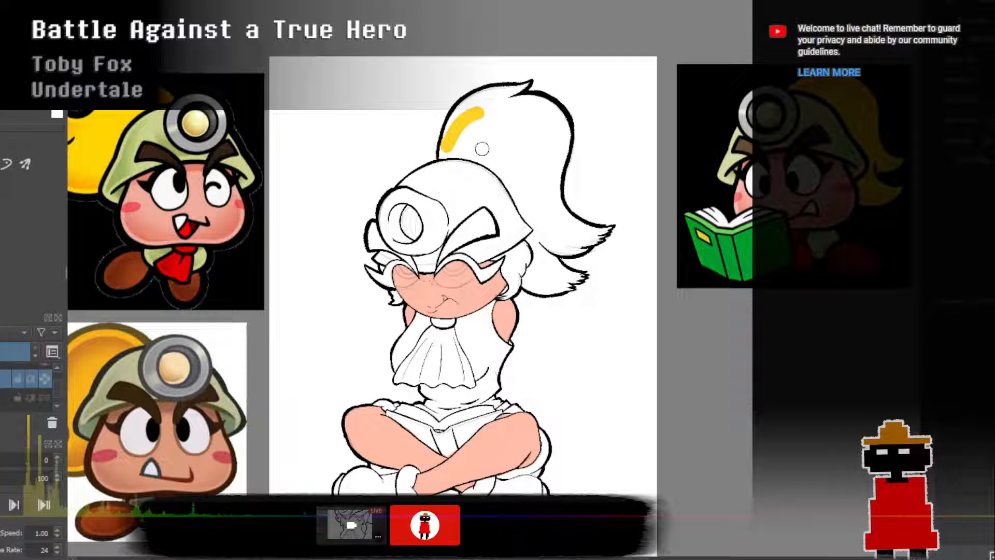
pyautogui.moveTo(491, 172); pyautogui.dragTo(398, 283)
pyautogui.scroll(2, 409, 258)
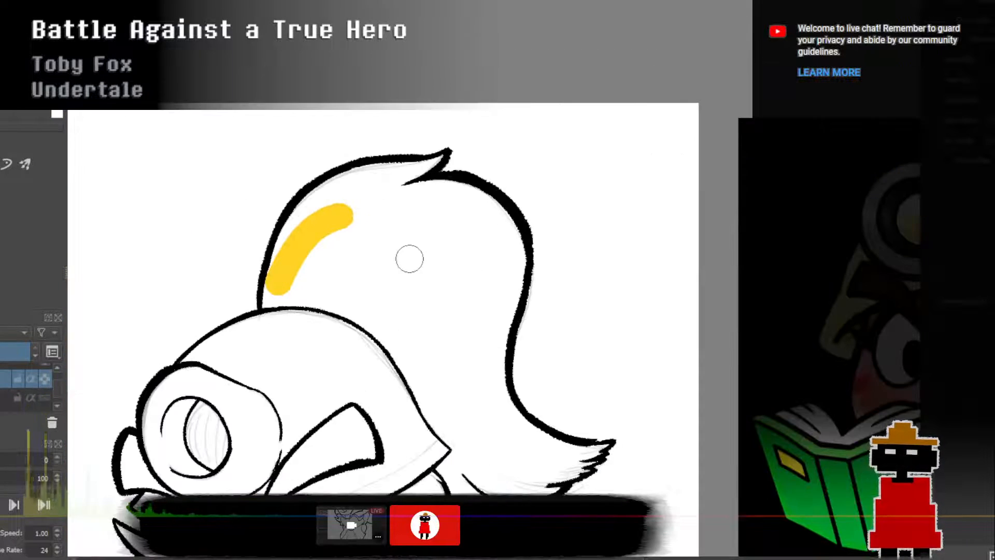
# Paint yellow along the ponytail's left-hand contour from the helmet up to the pointed tuft at the top.
pyautogui.moveTo(270, 305)
pyautogui.mouseDown()
pyautogui.moveTo(273, 282)
pyautogui.moveTo(268, 309)
pyautogui.moveTo(286, 214)
pyautogui.mouseUp()
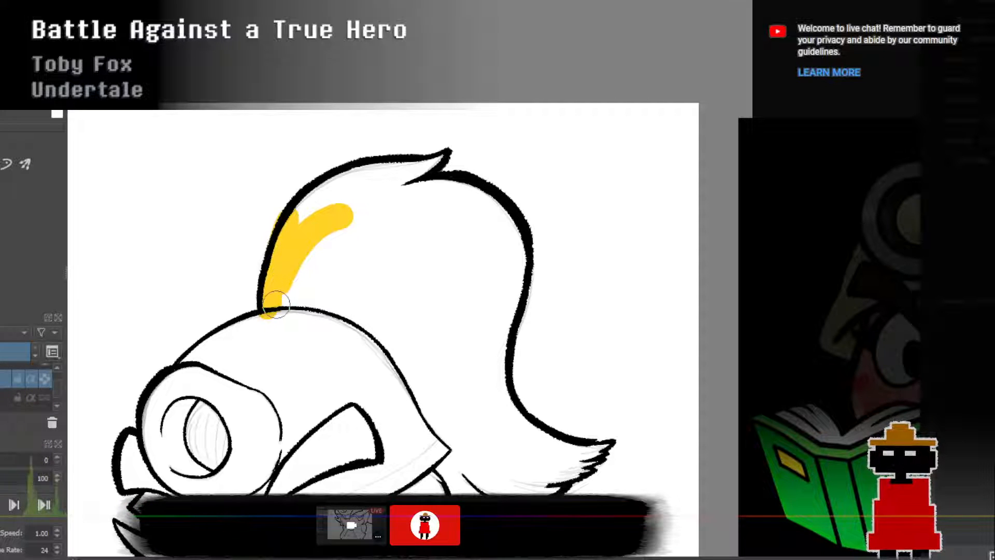
pyautogui.hotkey('ctrl', 'z')
pyautogui.moveTo(270, 311)
pyautogui.mouseDown()
pyautogui.moveTo(287, 286)
pyautogui.moveTo(320, 217)
pyautogui.moveTo(290, 264)
pyautogui.moveTo(309, 200)
pyautogui.moveTo(344, 178)
pyautogui.mouseUp()
pyautogui.moveTo(449, 153)
pyautogui.mouseDown()
pyautogui.moveTo(409, 180)
pyautogui.moveTo(345, 180)
pyautogui.moveTo(434, 162)
pyautogui.moveTo(331, 196)
pyautogui.moveTo(370, 179)
pyautogui.moveTo(363, 231)
pyautogui.moveTo(378, 191)
pyautogui.moveTo(381, 229)
pyautogui.moveTo(358, 213)
pyautogui.mouseUp()
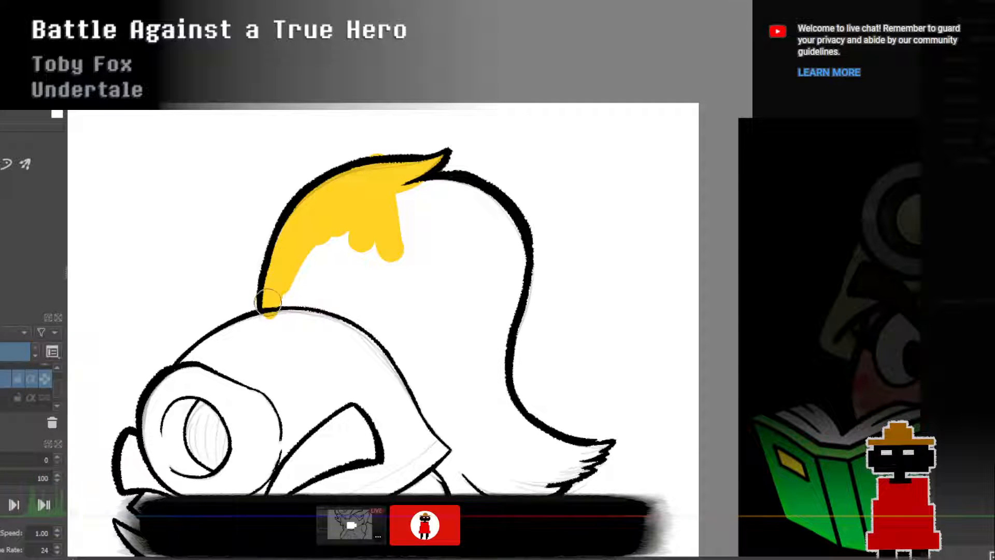
# Paint yellow along the ponytail's base above the helmet edge and join it to the fill above.
pyautogui.moveTo(270, 301); pyautogui.dragTo(341, 263)
pyautogui.hotkey('ctrl', 'z')
pyautogui.moveTo(283, 299)
pyautogui.mouseDown()
pyautogui.moveTo(355, 303)
pyautogui.moveTo(290, 293)
pyautogui.moveTo(378, 315)
pyautogui.mouseUp()
pyautogui.moveTo(295, 275)
pyautogui.mouseDown()
pyautogui.moveTo(368, 242)
pyautogui.moveTo(352, 286)
pyautogui.mouseUp()
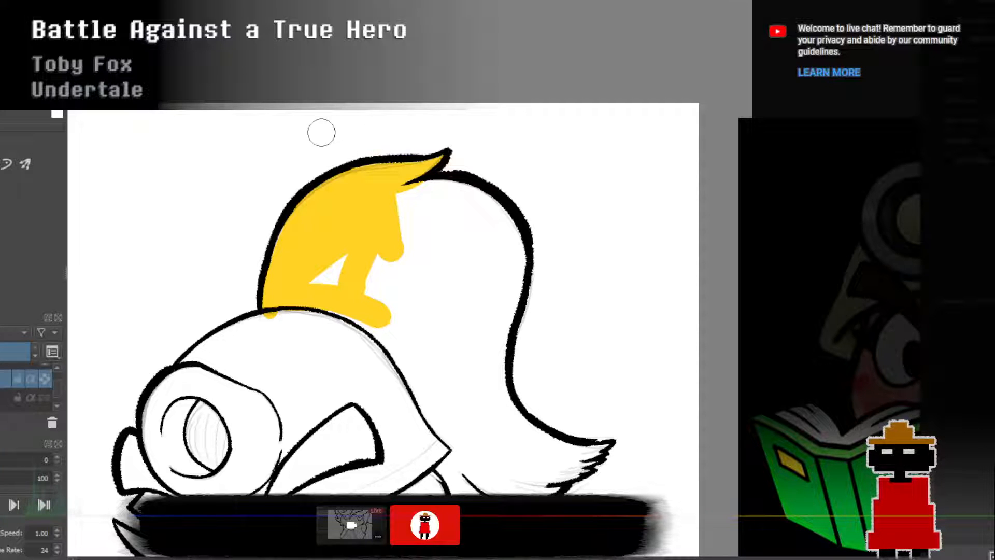
# Paint golden yellow down the ponytail's right-hand contour and fill the upper interior between the outlines.
pyautogui.moveTo(404, 201)
pyautogui.mouseDown()
pyautogui.moveTo(461, 196)
pyautogui.moveTo(476, 217)
pyautogui.moveTo(489, 206)
pyautogui.moveTo(509, 257)
pyautogui.mouseUp()
pyautogui.hotkey('ctrl', 'z')
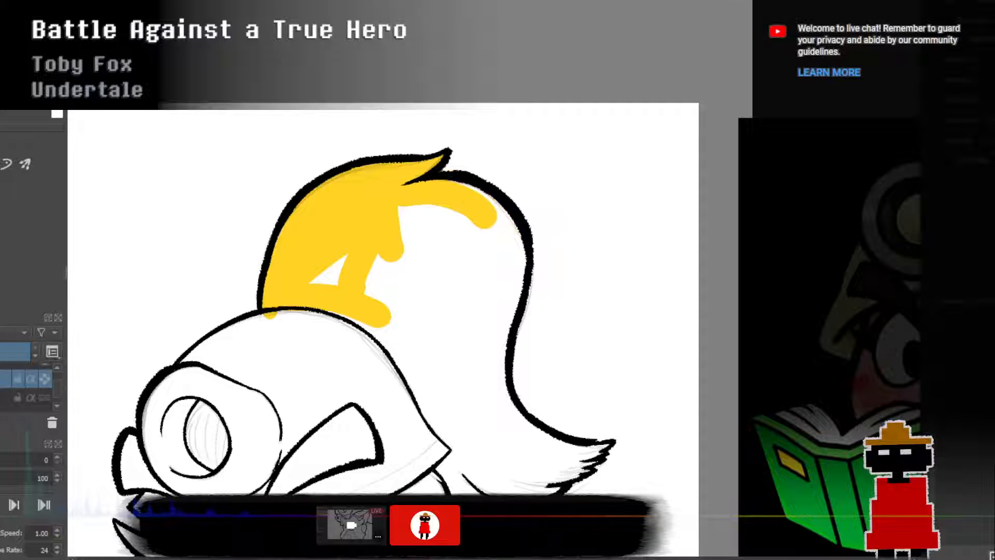
pyautogui.moveTo(473, 197)
pyautogui.mouseDown()
pyautogui.moveTo(508, 239)
pyautogui.moveTo(518, 282)
pyautogui.mouseUp()
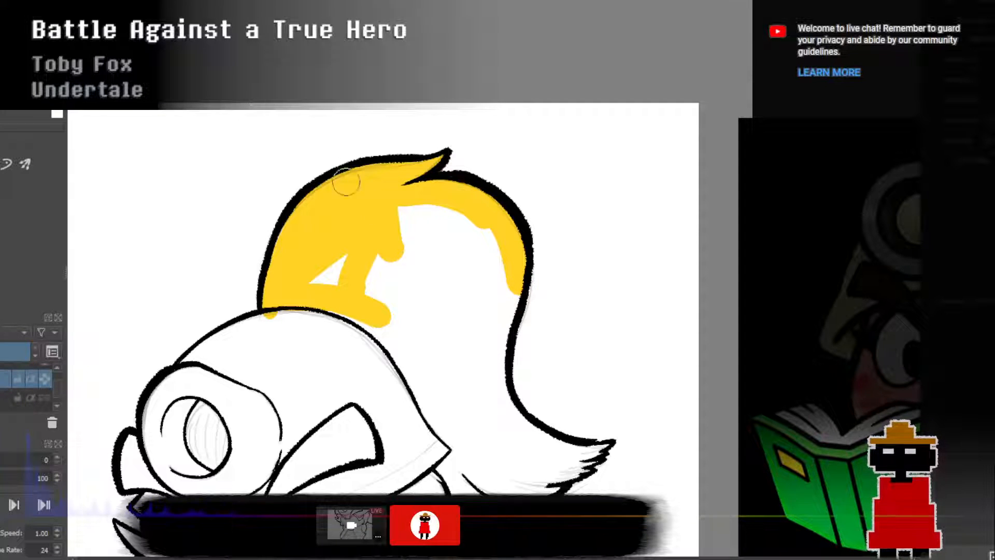
pyautogui.moveTo(324, 280)
pyautogui.mouseDown()
pyautogui.moveTo(315, 275)
pyautogui.moveTo(397, 284)
pyautogui.moveTo(399, 224)
pyautogui.moveTo(432, 245)
pyautogui.mouseUp()
pyautogui.moveTo(396, 214)
pyautogui.mouseDown()
pyautogui.moveTo(489, 266)
pyautogui.moveTo(493, 243)
pyautogui.moveTo(492, 381)
pyautogui.mouseUp()
pyautogui.moveTo(436, 229); pyautogui.dragTo(444, 288)
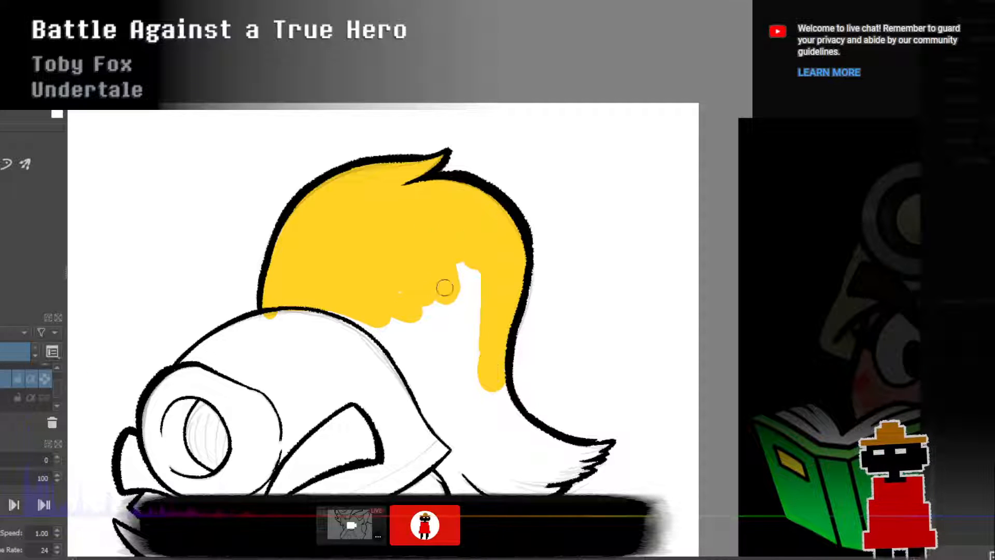
# Fill the ponytail with yellow along the back of the helmet down to the helmet's rear corner.
pyautogui.moveTo(346, 305); pyautogui.dragTo(403, 342)
pyautogui.moveTo(397, 337)
pyautogui.mouseDown()
pyautogui.moveTo(435, 386)
pyautogui.moveTo(434, 404)
pyautogui.mouseUp()
pyautogui.moveTo(406, 367)
pyautogui.mouseDown()
pyautogui.moveTo(460, 440)
pyautogui.moveTo(429, 402)
pyautogui.moveTo(408, 280)
pyautogui.moveTo(437, 384)
pyautogui.moveTo(409, 350)
pyautogui.moveTo(414, 328)
pyautogui.moveTo(485, 335)
pyautogui.mouseUp()
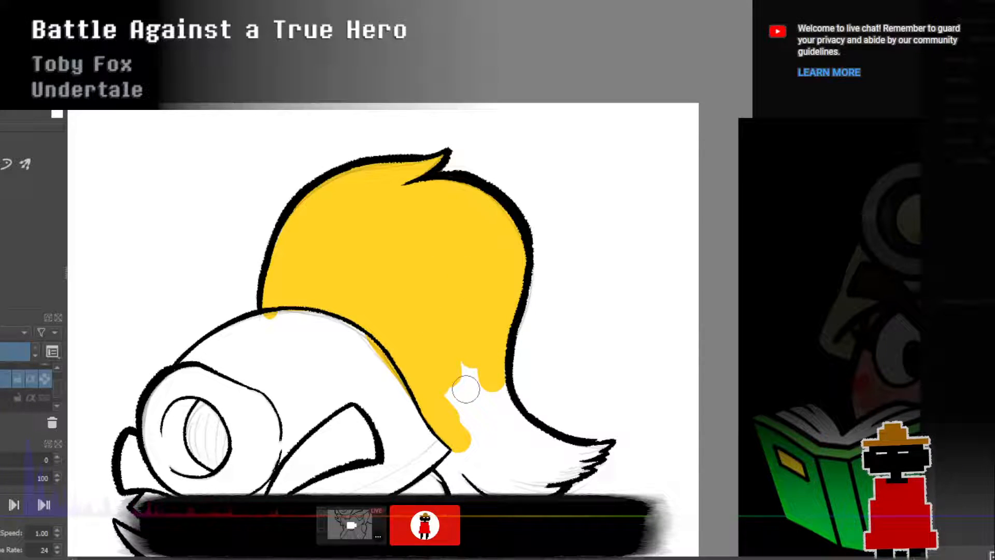
# Fill the ponytail's narrowing lower part with yellow and extend it along the outer contour into the upper flicked tip.
pyautogui.scroll(-1, 459, 392)
pyautogui.moveTo(569, 399); pyautogui.dragTo(436, 239)
pyautogui.scroll(1, 442, 254)
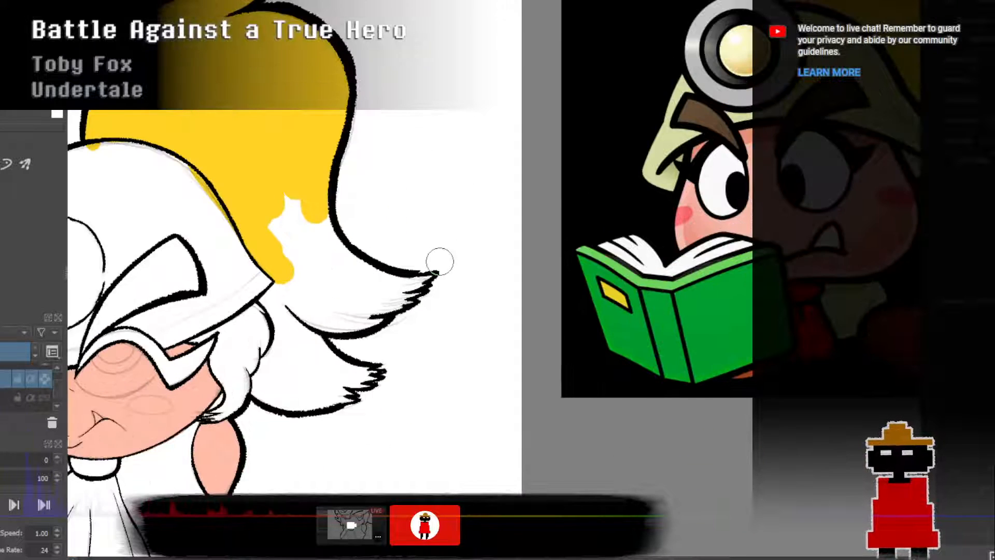
pyautogui.moveTo(293, 205)
pyautogui.mouseDown()
pyautogui.moveTo(303, 254)
pyautogui.moveTo(286, 260)
pyautogui.moveTo(304, 253)
pyautogui.mouseUp()
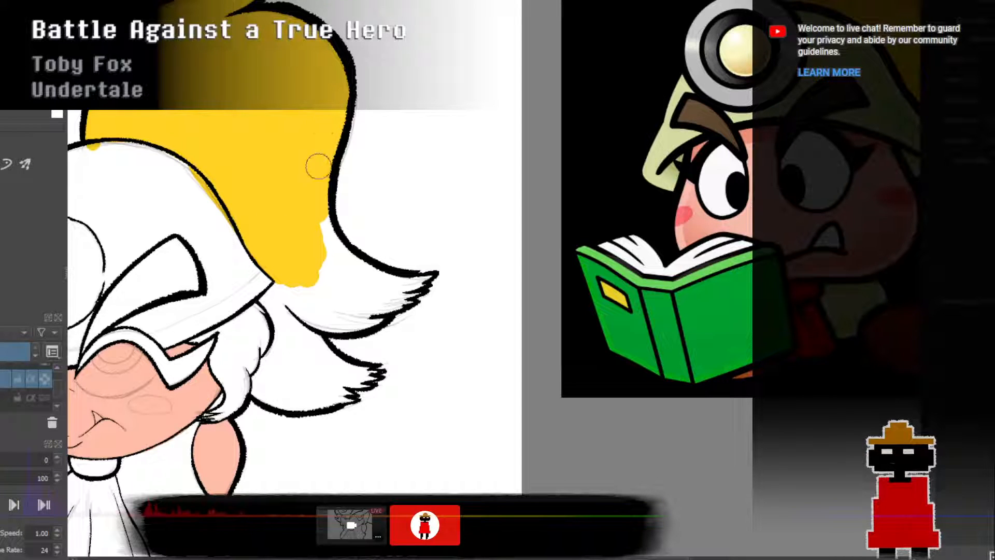
pyautogui.moveTo(318, 167)
pyautogui.mouseDown()
pyautogui.moveTo(328, 253)
pyautogui.moveTo(327, 240)
pyautogui.moveTo(372, 283)
pyautogui.moveTo(394, 260)
pyautogui.moveTo(356, 269)
pyautogui.moveTo(336, 247)
pyautogui.moveTo(374, 277)
pyautogui.moveTo(427, 278)
pyautogui.moveTo(384, 282)
pyautogui.moveTo(383, 291)
pyautogui.moveTo(427, 280)
pyautogui.mouseUp()
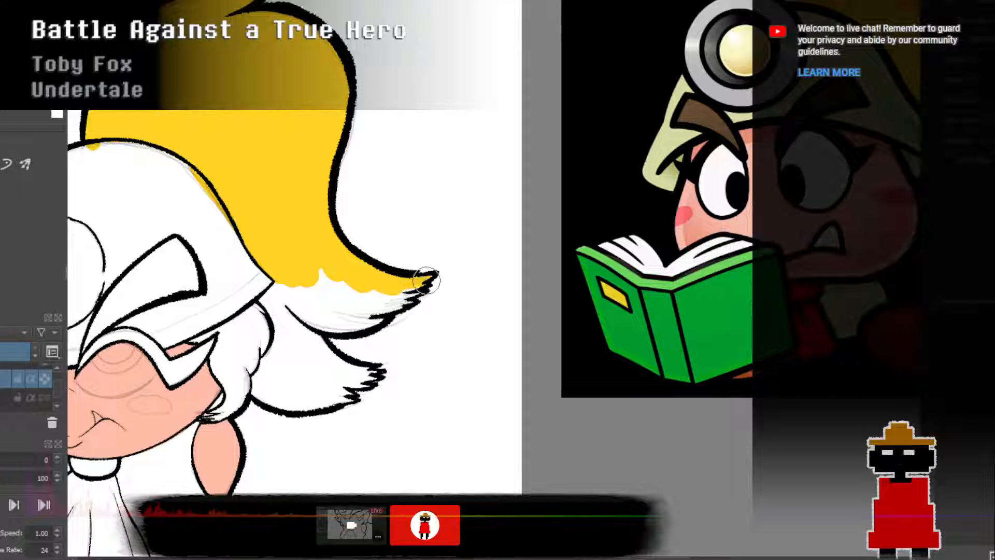
pyautogui.moveTo(315, 257)
pyautogui.mouseDown()
pyautogui.moveTo(389, 294)
pyautogui.moveTo(414, 292)
pyautogui.moveTo(392, 296)
pyautogui.moveTo(397, 308)
pyautogui.moveTo(421, 292)
pyautogui.mouseUp()
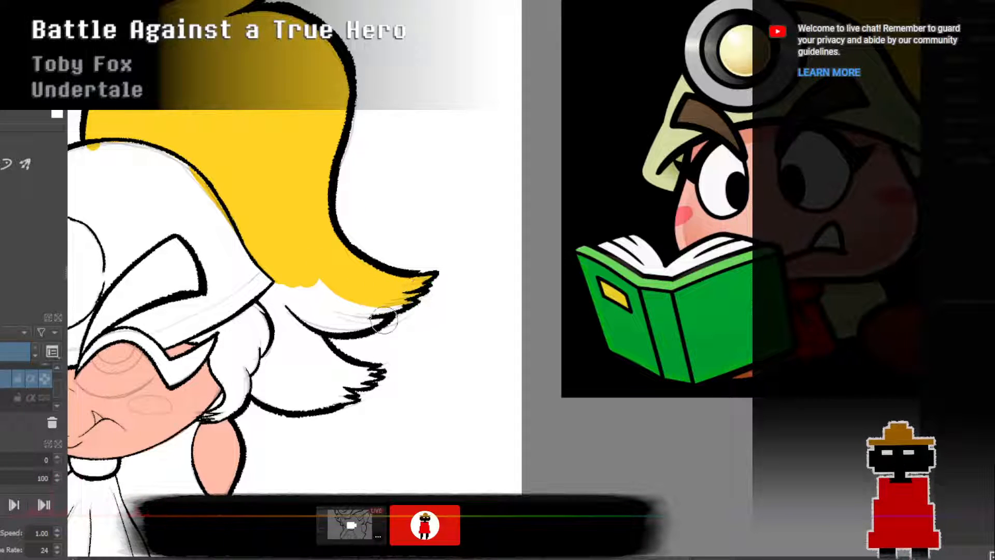
# Fill the hair below the helmet's rear corner with yellow, covering the rest of the upper flick and most of the lower lock.
pyautogui.moveTo(263, 302)
pyautogui.mouseDown()
pyautogui.moveTo(328, 287)
pyautogui.moveTo(324, 296)
pyautogui.moveTo(344, 300)
pyautogui.mouseUp()
pyautogui.moveTo(251, 340)
pyautogui.mouseDown()
pyautogui.moveTo(273, 325)
pyautogui.moveTo(254, 323)
pyautogui.moveTo(282, 313)
pyautogui.moveTo(265, 320)
pyautogui.moveTo(298, 364)
pyautogui.moveTo(288, 400)
pyautogui.moveTo(299, 395)
pyautogui.moveTo(251, 363)
pyautogui.moveTo(304, 387)
pyautogui.moveTo(260, 354)
pyautogui.moveTo(301, 375)
pyautogui.moveTo(269, 349)
pyautogui.moveTo(322, 383)
pyautogui.moveTo(296, 396)
pyautogui.moveTo(334, 402)
pyautogui.mouseUp()
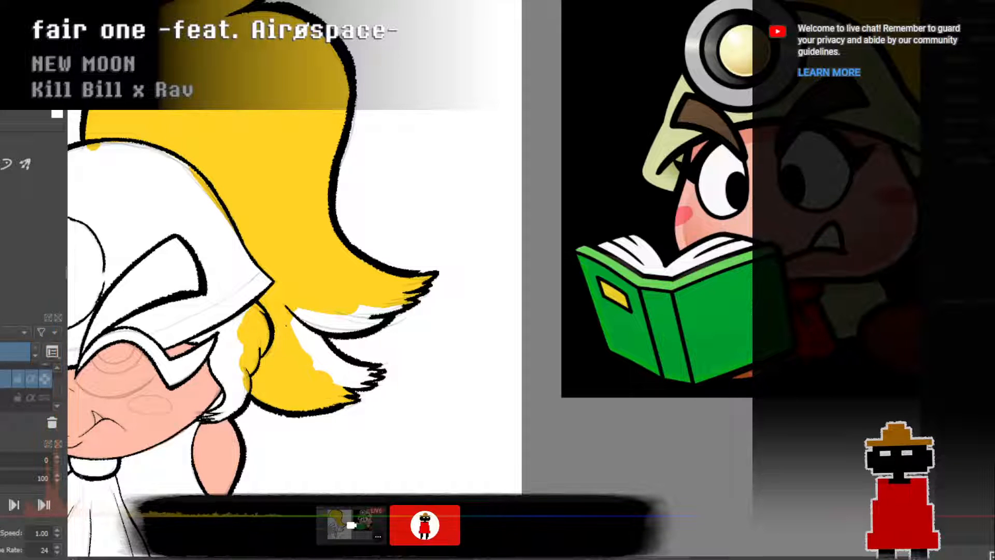
pyautogui.moveTo(291, 313)
pyautogui.mouseDown()
pyautogui.moveTo(373, 315)
pyautogui.moveTo(390, 300)
pyautogui.moveTo(416, 304)
pyautogui.mouseUp()
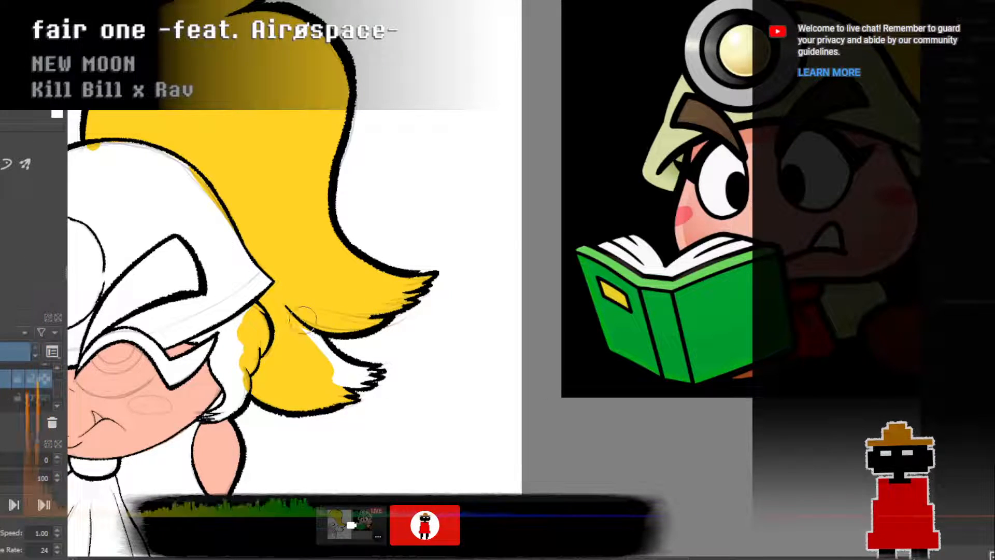
pyautogui.moveTo(306, 322); pyautogui.dragTo(319, 363)
pyautogui.moveTo(306, 310)
pyautogui.mouseDown()
pyautogui.moveTo(331, 359)
pyautogui.moveTo(371, 372)
pyautogui.moveTo(337, 357)
pyautogui.moveTo(356, 370)
pyautogui.mouseUp()
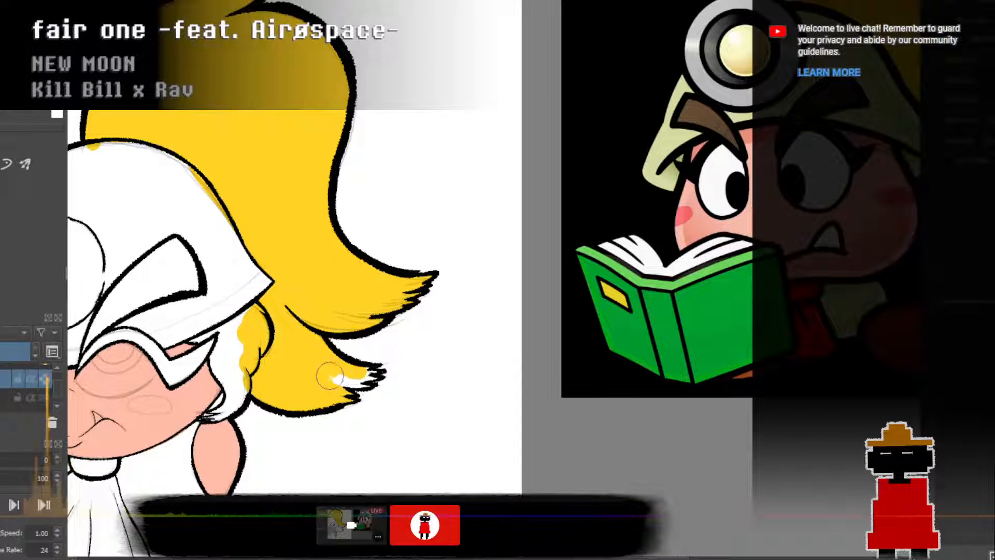
# Reduce the brush size and fill the remaining white gaps in the lower lock's jagged tip with yellow.
pyautogui.press('[')
pyautogui.press('[')
pyautogui.press('[')
pyautogui.press('[')
pyautogui.press('[')
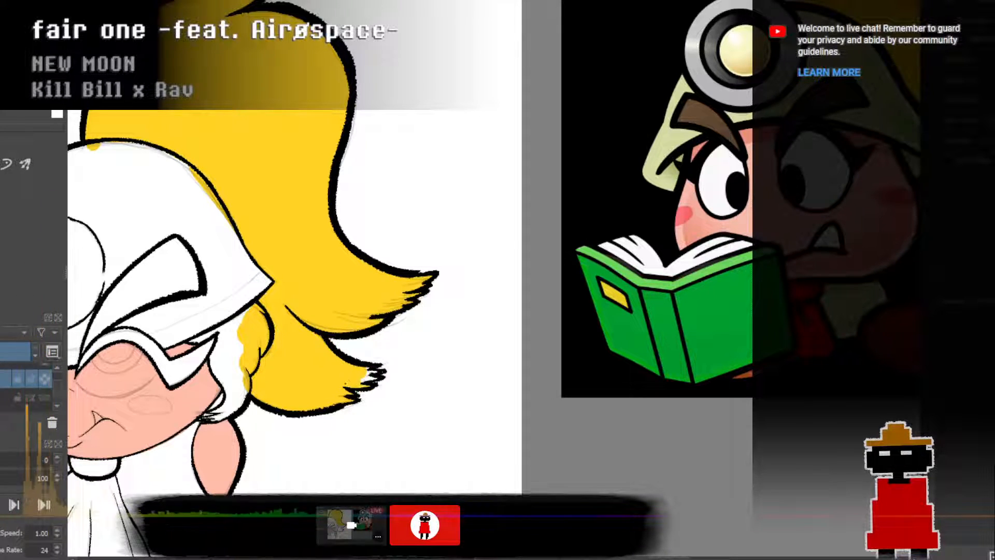
pyautogui.moveTo(352, 377); pyautogui.dragTo(361, 382)
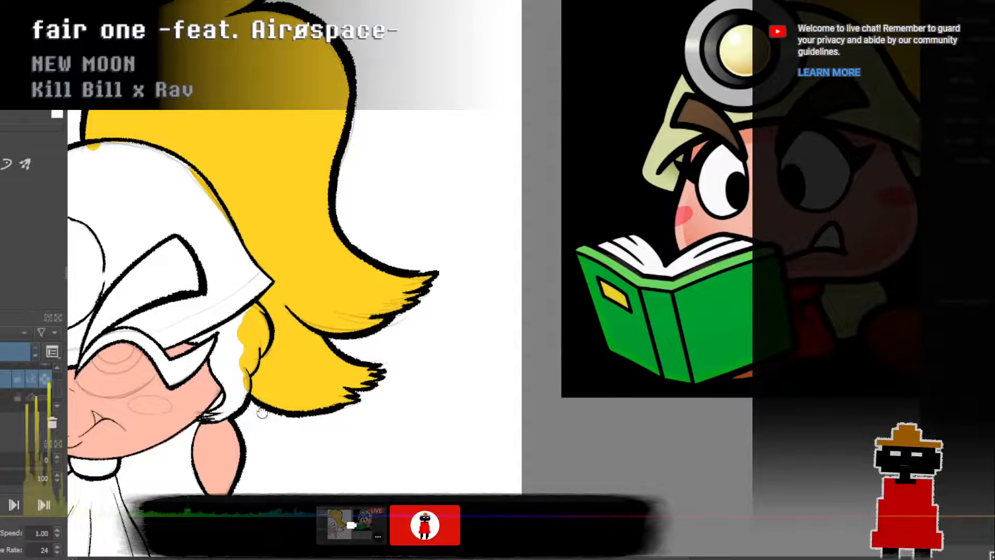
# Fill the curled side hair beside the right-hand cheek with yellow, including its thin lower strands and the sliver under the helmet rim.
pyautogui.moveTo(262, 412); pyautogui.dragTo(460, 327)
pyautogui.scroll(2, 460, 323)
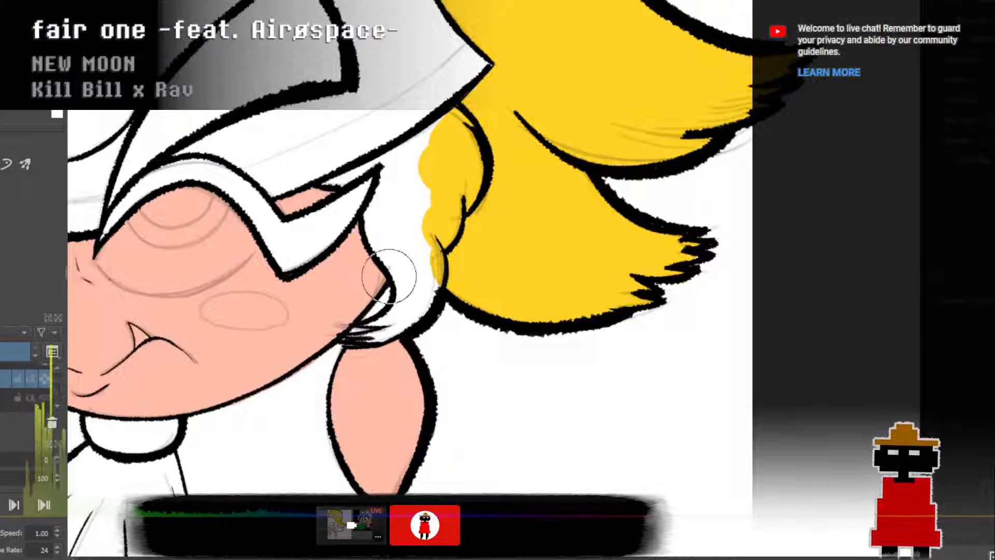
pyautogui.moveTo(368, 325)
pyautogui.mouseDown()
pyautogui.moveTo(362, 331)
pyautogui.moveTo(405, 291)
pyautogui.mouseUp()
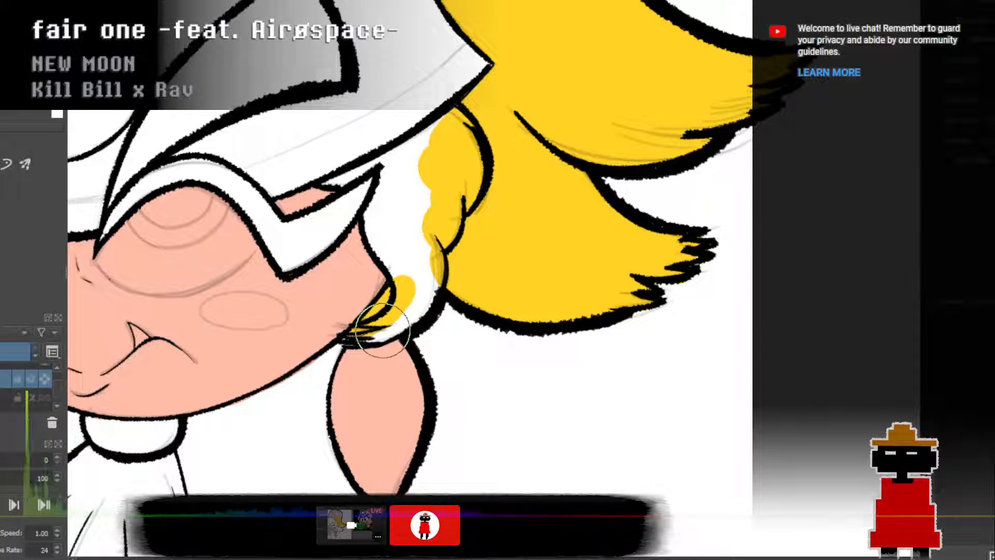
pyautogui.moveTo(351, 340)
pyautogui.mouseDown()
pyautogui.moveTo(396, 320)
pyautogui.moveTo(376, 329)
pyautogui.moveTo(420, 292)
pyautogui.moveTo(431, 258)
pyautogui.moveTo(371, 342)
pyautogui.moveTo(378, 339)
pyautogui.moveTo(362, 344)
pyautogui.moveTo(408, 329)
pyautogui.moveTo(362, 323)
pyautogui.moveTo(346, 349)
pyautogui.moveTo(341, 339)
pyautogui.moveTo(396, 324)
pyautogui.moveTo(354, 337)
pyautogui.mouseUp()
pyautogui.moveTo(401, 294)
pyautogui.mouseDown()
pyautogui.moveTo(400, 257)
pyautogui.moveTo(378, 220)
pyautogui.moveTo(402, 192)
pyautogui.moveTo(386, 237)
pyautogui.moveTo(408, 198)
pyautogui.moveTo(414, 230)
pyautogui.moveTo(432, 180)
pyautogui.moveTo(421, 219)
pyautogui.moveTo(423, 175)
pyautogui.moveTo(378, 203)
pyautogui.moveTo(406, 154)
pyautogui.moveTo(416, 169)
pyautogui.moveTo(405, 165)
pyautogui.moveTo(469, 114)
pyautogui.moveTo(479, 83)
pyautogui.mouseUp()
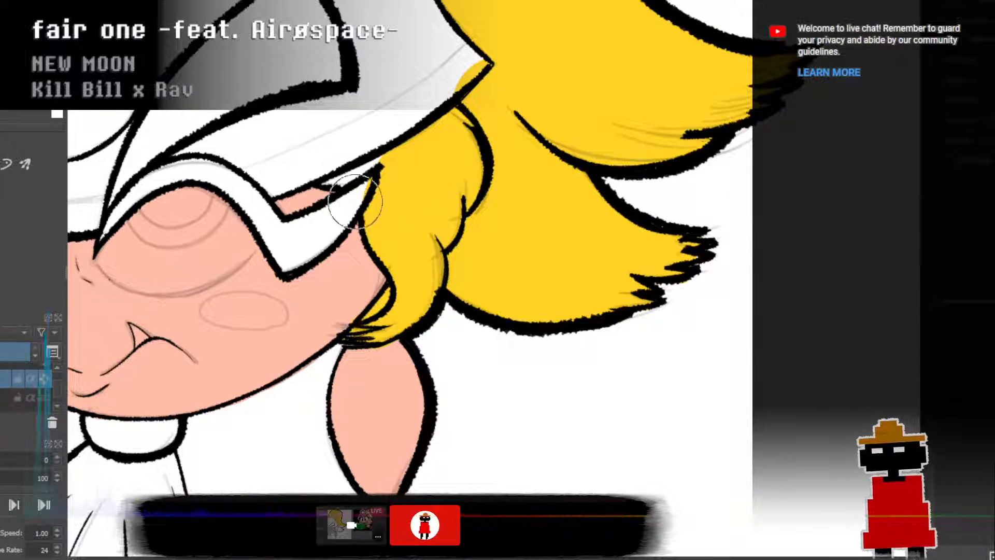
pyautogui.moveTo(328, 182); pyautogui.dragTo(377, 168)
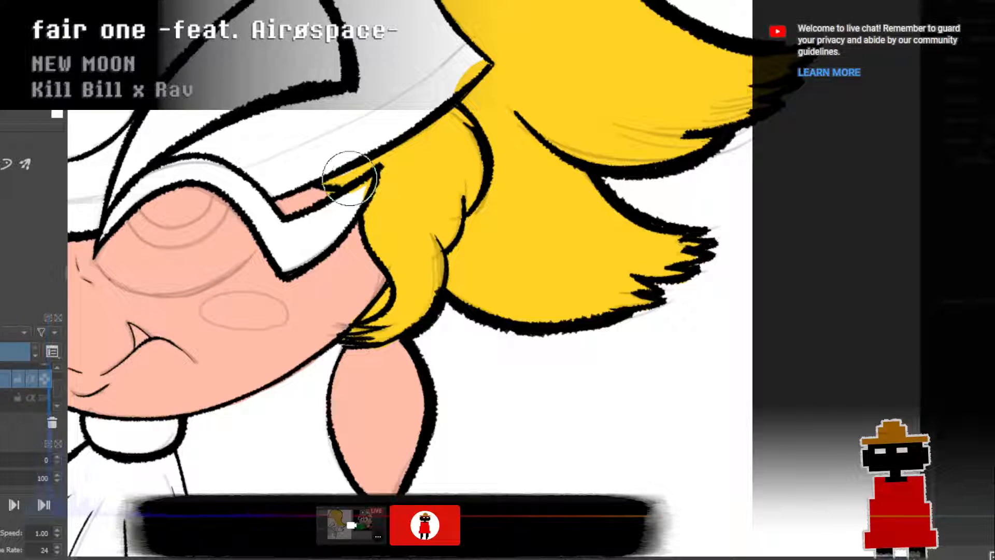
# Fill the small hair patches on the left-hand side of the face with yellow, beside the eyelash and below it.
pyautogui.scroll(-3, 455, 187)
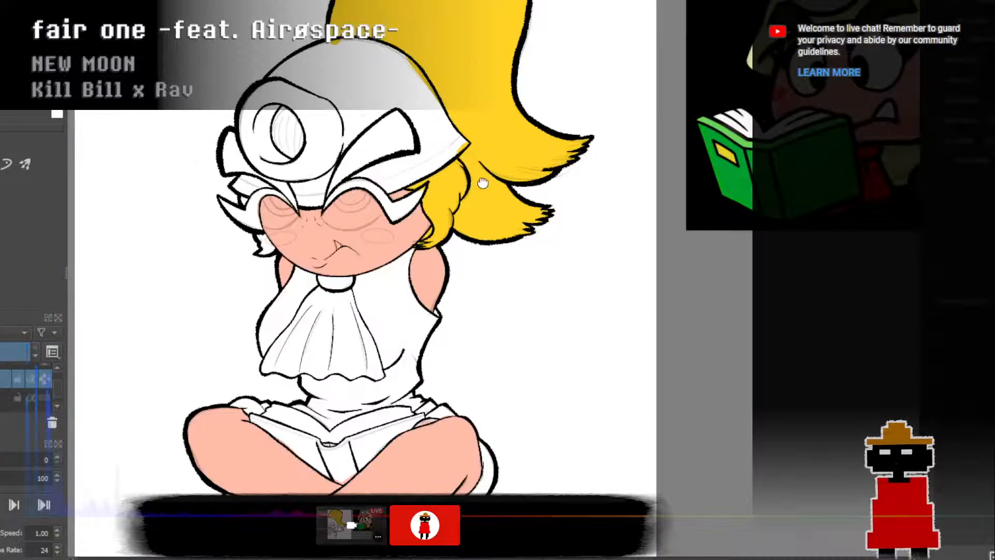
pyautogui.scroll(5, 482, 182)
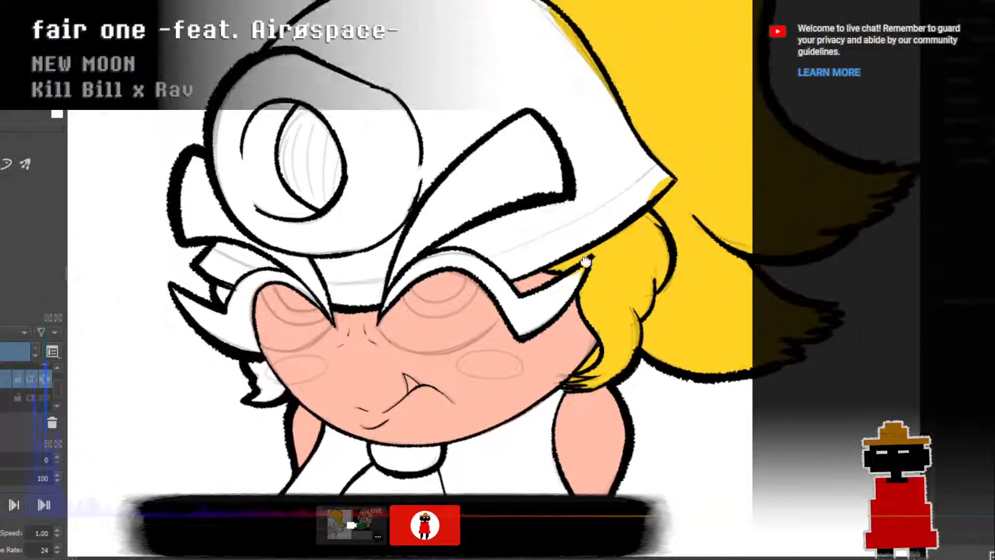
pyautogui.moveTo(586, 260); pyautogui.dragTo(645, 259)
pyautogui.scroll(2, 320, 291)
pyautogui.moveTo(320, 291); pyautogui.dragTo(330, 243)
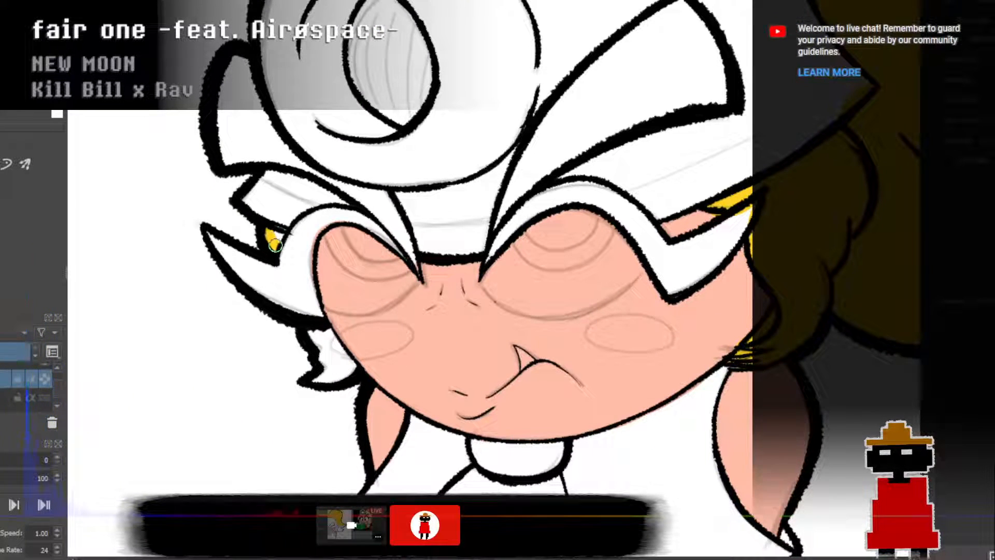
pyautogui.moveTo(274, 238); pyautogui.dragTo(266, 234)
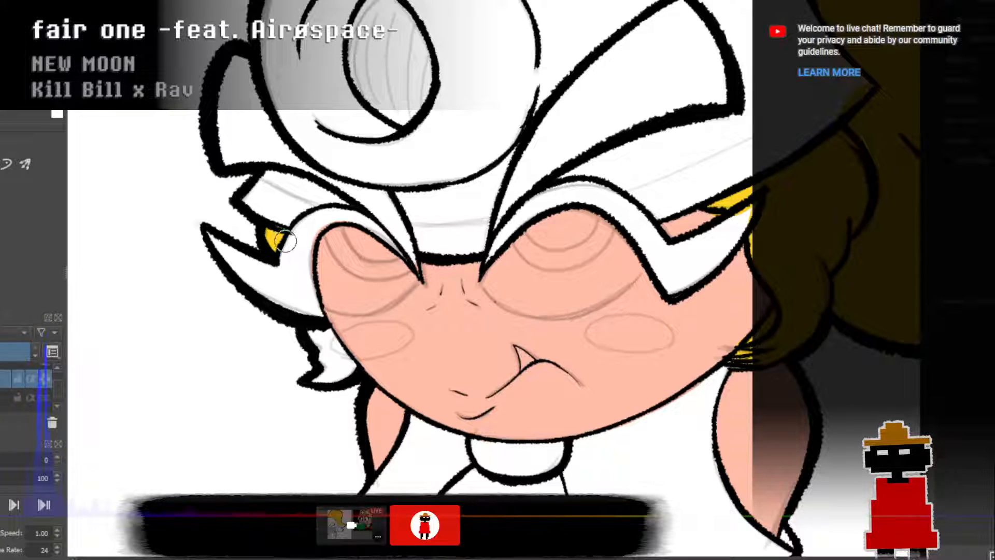
pyautogui.moveTo(322, 360)
pyautogui.mouseDown()
pyautogui.moveTo(309, 336)
pyautogui.moveTo(342, 366)
pyautogui.mouseUp()
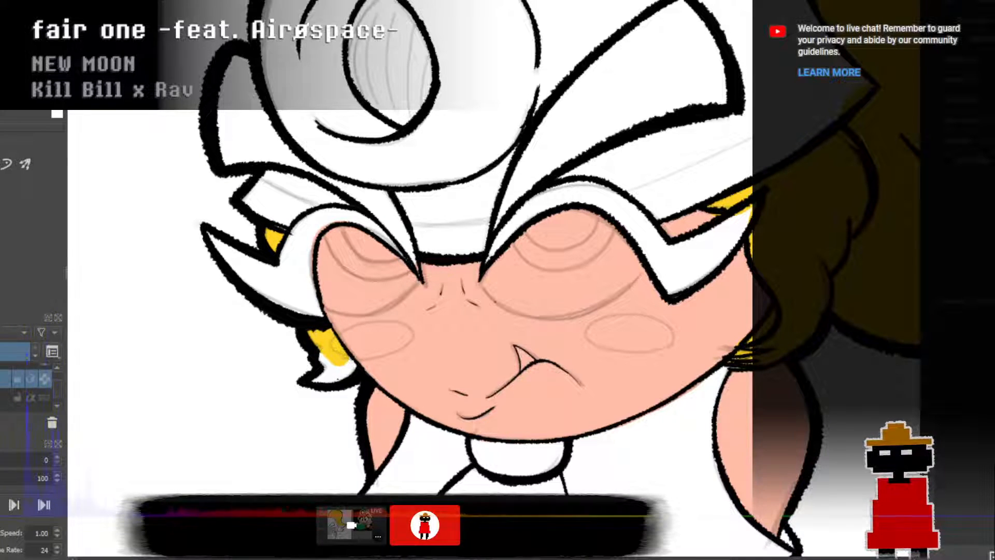
pyautogui.moveTo(317, 382)
pyautogui.mouseDown()
pyautogui.moveTo(343, 376)
pyautogui.moveTo(331, 358)
pyautogui.moveTo(362, 383)
pyautogui.moveTo(337, 347)
pyautogui.moveTo(345, 361)
pyautogui.mouseUp()
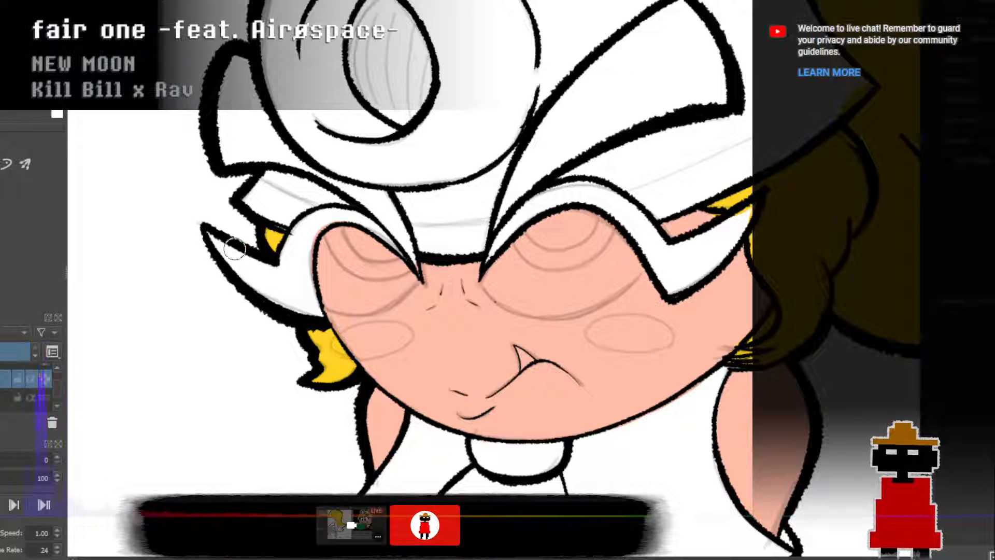
pyautogui.moveTo(208, 229)
pyautogui.mouseDown()
pyautogui.moveTo(267, 298)
pyautogui.moveTo(315, 314)
pyautogui.mouseUp()
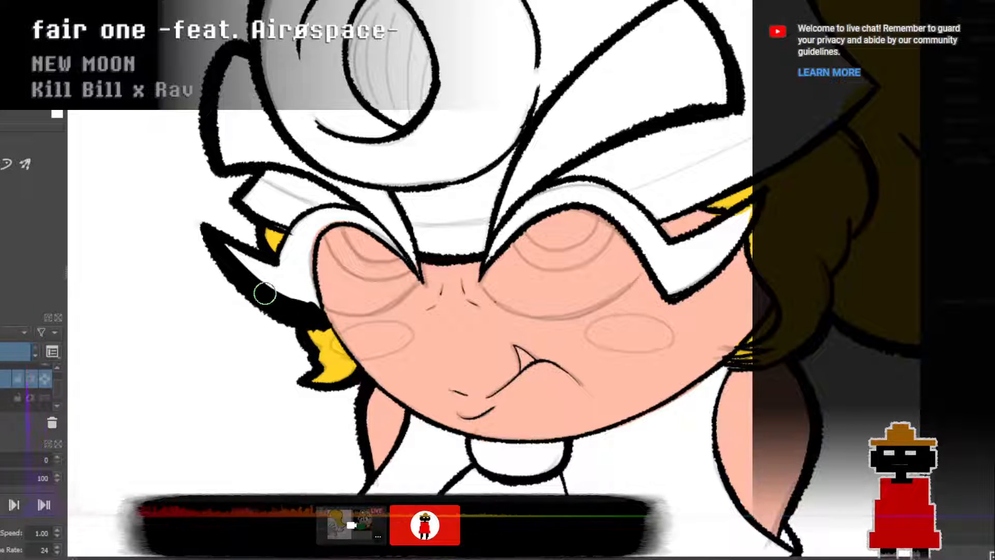
pyautogui.moveTo(218, 238)
pyautogui.mouseDown()
pyautogui.moveTo(239, 259)
pyautogui.moveTo(226, 244)
pyautogui.moveTo(289, 276)
pyautogui.moveTo(254, 265)
pyautogui.moveTo(319, 311)
pyautogui.moveTo(302, 246)
pyautogui.moveTo(310, 280)
pyautogui.moveTo(294, 254)
pyautogui.moveTo(293, 283)
pyautogui.moveTo(306, 263)
pyautogui.moveTo(286, 270)
pyautogui.moveTo(312, 246)
pyautogui.moveTo(300, 287)
pyautogui.mouseUp()
pyautogui.hotkey('ctrl', 'z')
pyautogui.hotkey('ctrl', 'z')
pyautogui.hotkey('ctrl', 'z')
pyautogui.hotkey('ctrl', 'z')
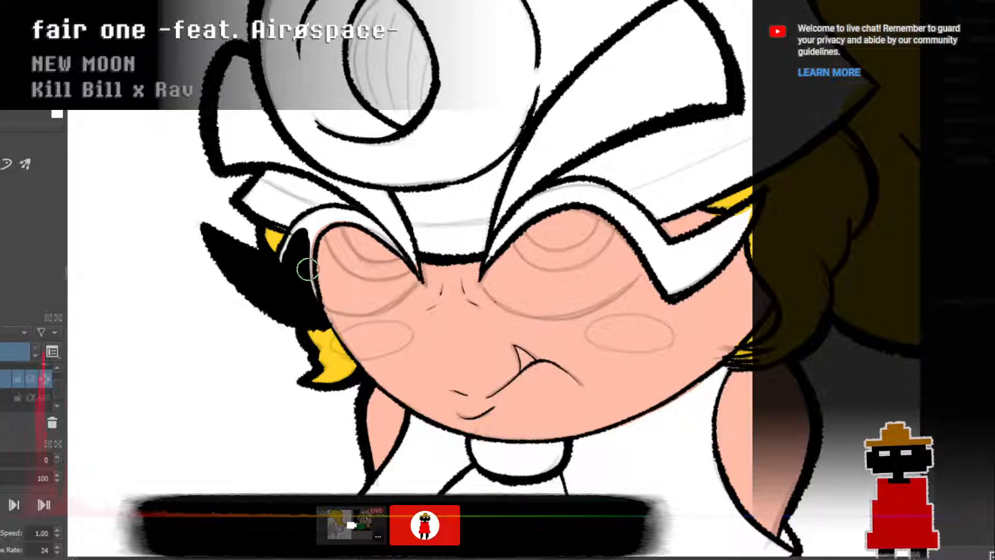
pyautogui.hotkey('ctrl', 'z')
pyautogui.hotkey('ctrl', 'z')
pyautogui.hotkey('ctrl', 'z')
pyautogui.hotkey('ctrl', 'z')
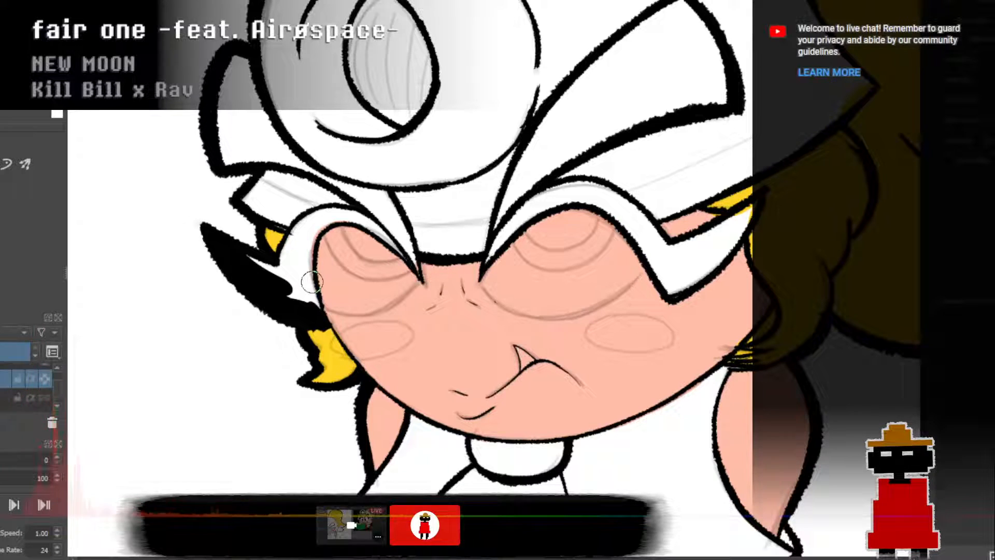
pyautogui.hotkey('ctrl', 'z')
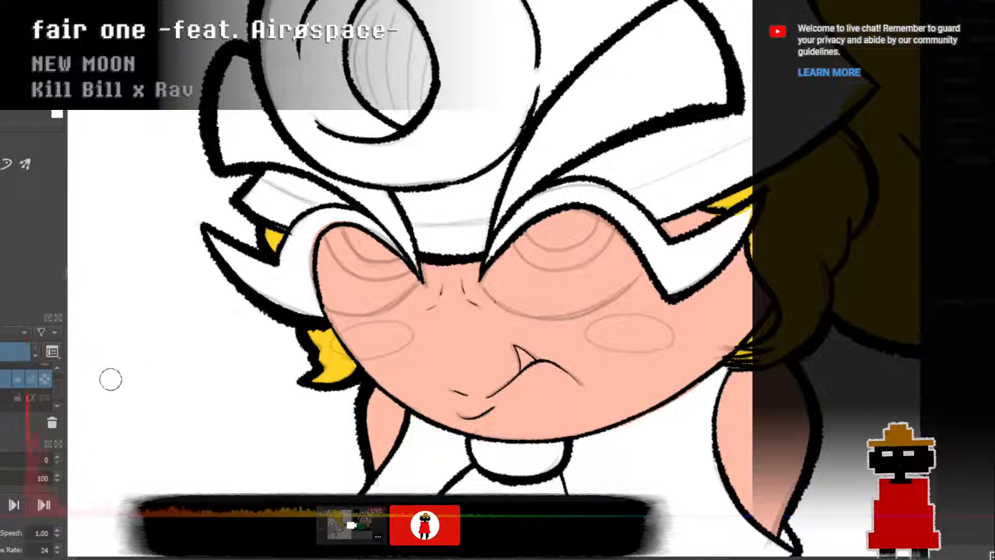
# Paint the left-hand eyelash black from its pointed outer wing inward to the side of the eye.
pyautogui.click(55, 366)
pyautogui.click(55, 369)
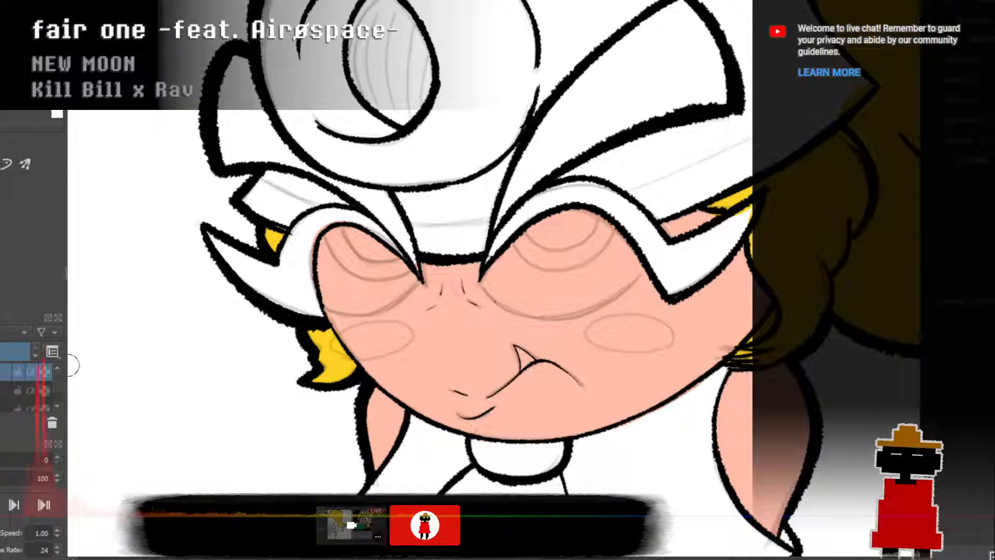
pyautogui.moveTo(204, 228)
pyautogui.mouseDown()
pyautogui.moveTo(256, 285)
pyautogui.moveTo(218, 242)
pyautogui.moveTo(271, 280)
pyautogui.moveTo(254, 282)
pyautogui.moveTo(327, 319)
pyautogui.moveTo(282, 285)
pyautogui.moveTo(309, 307)
pyautogui.moveTo(305, 247)
pyautogui.moveTo(306, 280)
pyautogui.moveTo(295, 281)
pyautogui.moveTo(294, 259)
pyautogui.moveTo(288, 280)
pyautogui.moveTo(300, 280)
pyautogui.mouseUp()
pyautogui.moveTo(308, 220); pyautogui.dragTo(290, 250)
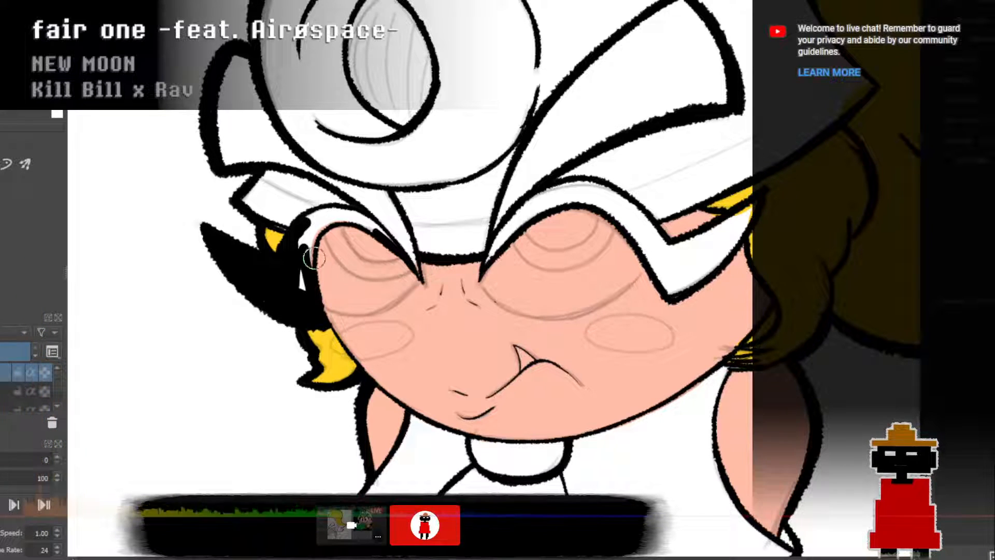
# Continue the black fill over the arch of the left-hand eyelash up to its inner point beside the nose bridge.
pyautogui.moveTo(309, 269); pyautogui.dragTo(314, 231)
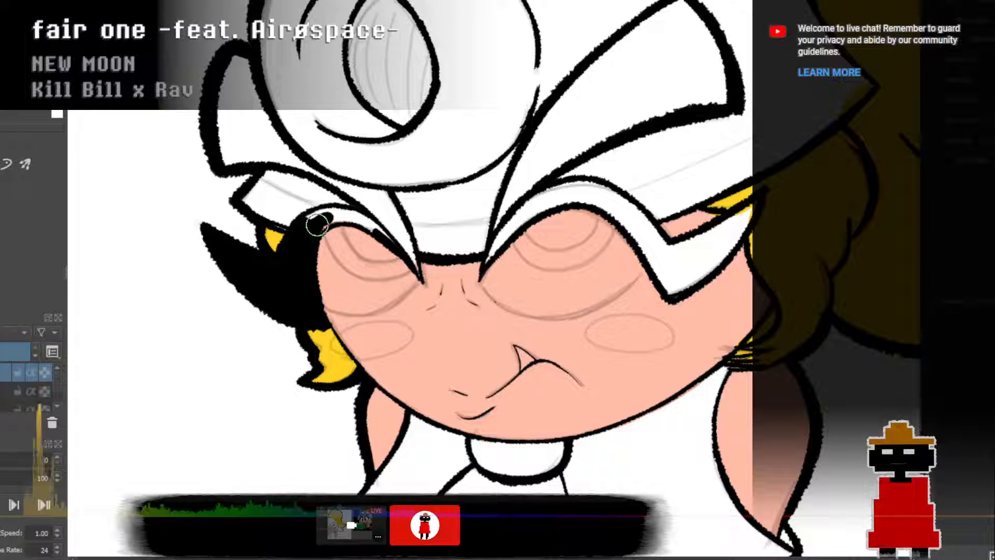
pyautogui.moveTo(310, 218); pyautogui.dragTo(324, 213)
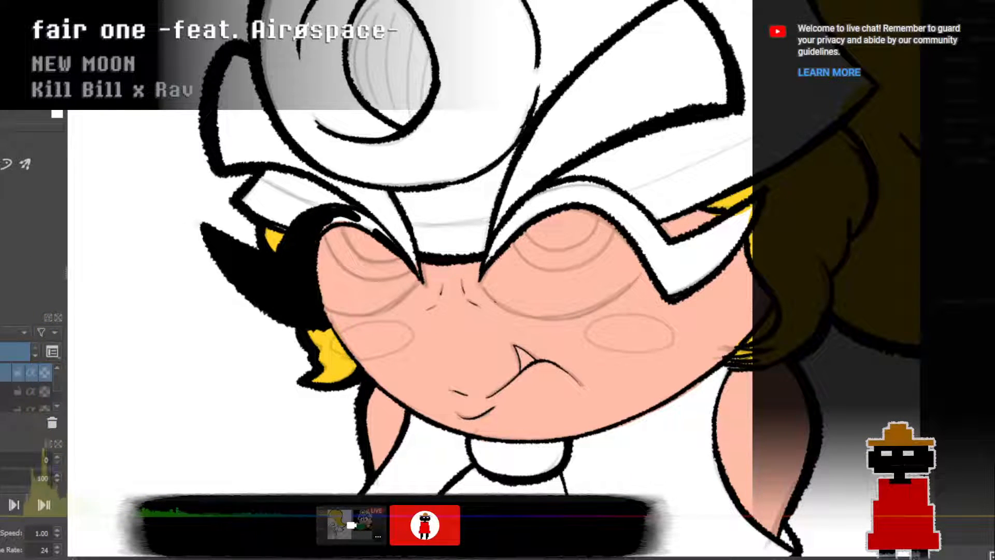
pyautogui.moveTo(321, 228)
pyautogui.mouseDown()
pyautogui.moveTo(343, 241)
pyautogui.moveTo(352, 228)
pyautogui.moveTo(341, 219)
pyautogui.moveTo(363, 220)
pyautogui.mouseUp()
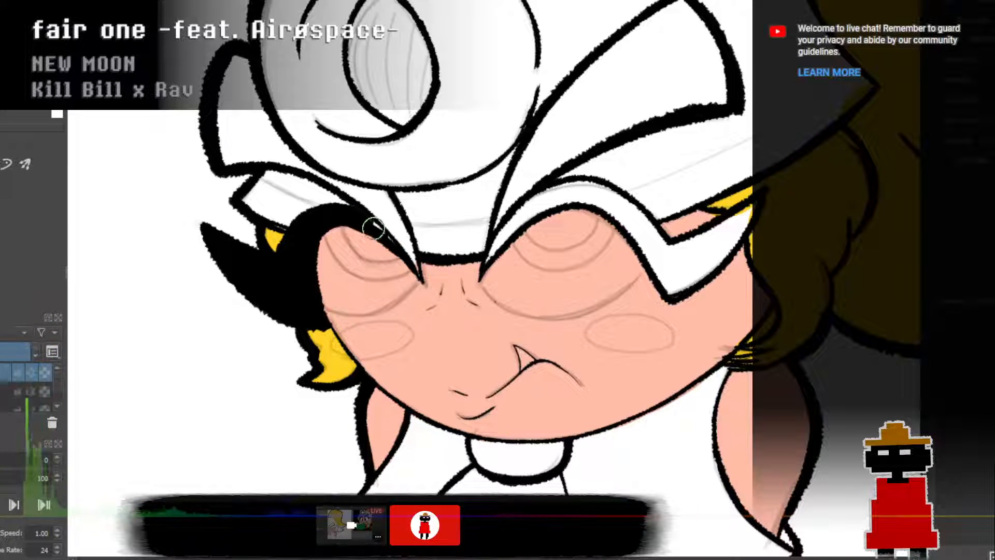
pyautogui.moveTo(384, 234); pyautogui.dragTo(398, 252)
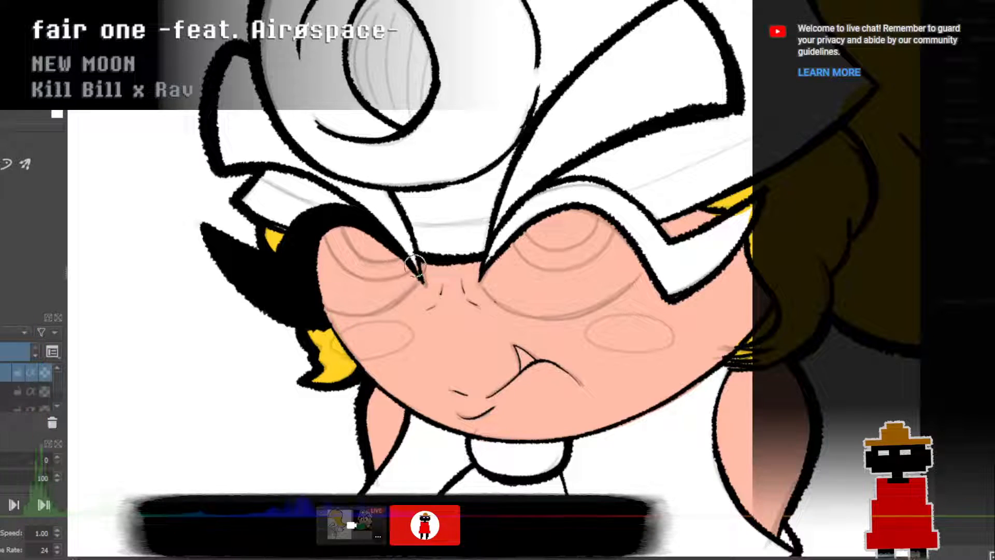
# Paint the arch of the right-hand eyelash black, from its inner point beside the nose bridge over the top of the eye.
pyautogui.scroll(-3, 447, 320)
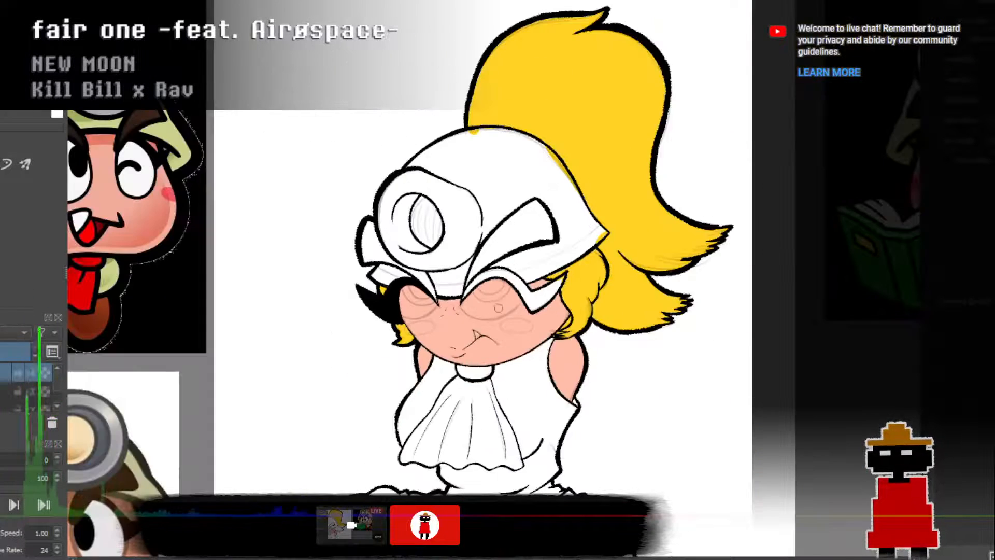
pyautogui.moveTo(498, 309)
pyautogui.mouseDown()
pyautogui.moveTo(424, 293)
pyautogui.moveTo(430, 283)
pyautogui.mouseUp()
pyautogui.scroll(3, 435, 287)
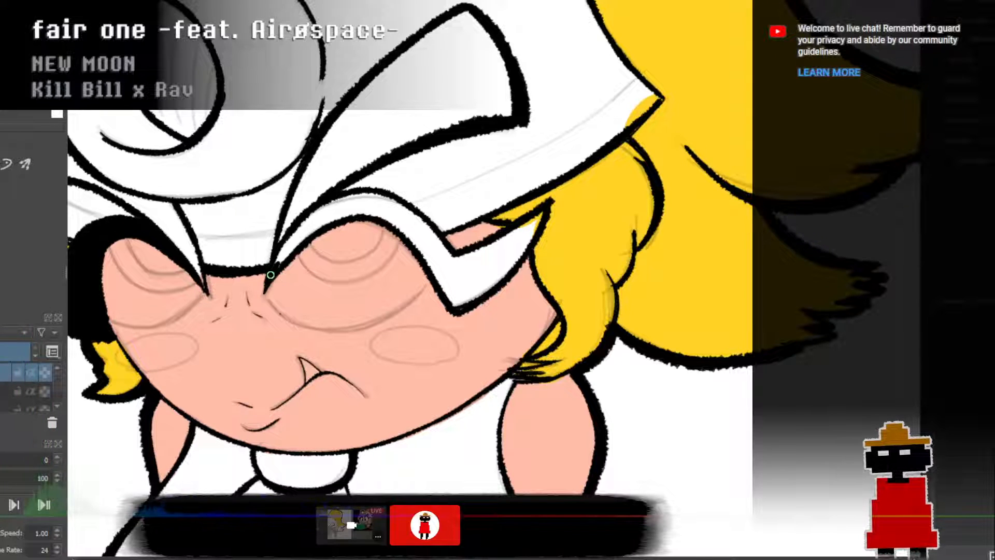
pyautogui.moveTo(277, 267)
pyautogui.mouseDown()
pyautogui.moveTo(332, 211)
pyautogui.moveTo(371, 198)
pyautogui.moveTo(358, 211)
pyautogui.moveTo(414, 228)
pyautogui.mouseUp()
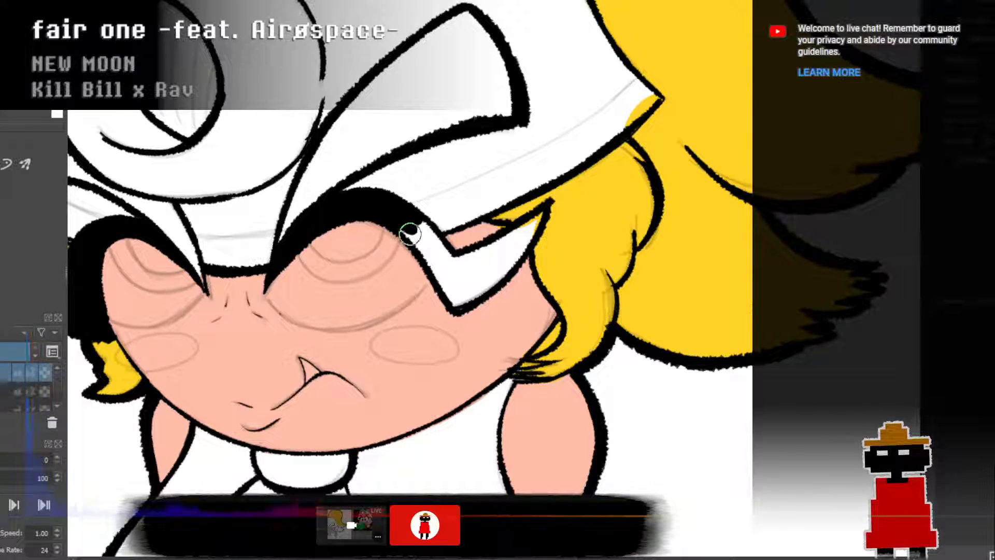
# Continue the black fill down the outer side of the right-hand eyelash and through its pointed wing.
pyautogui.moveTo(407, 225)
pyautogui.mouseDown()
pyautogui.moveTo(445, 274)
pyautogui.moveTo(416, 221)
pyautogui.moveTo(453, 286)
pyautogui.moveTo(438, 266)
pyautogui.moveTo(470, 296)
pyautogui.moveTo(467, 304)
pyautogui.moveTo(448, 286)
pyautogui.moveTo(455, 306)
pyautogui.moveTo(476, 303)
pyautogui.moveTo(460, 305)
pyautogui.moveTo(502, 266)
pyautogui.mouseUp()
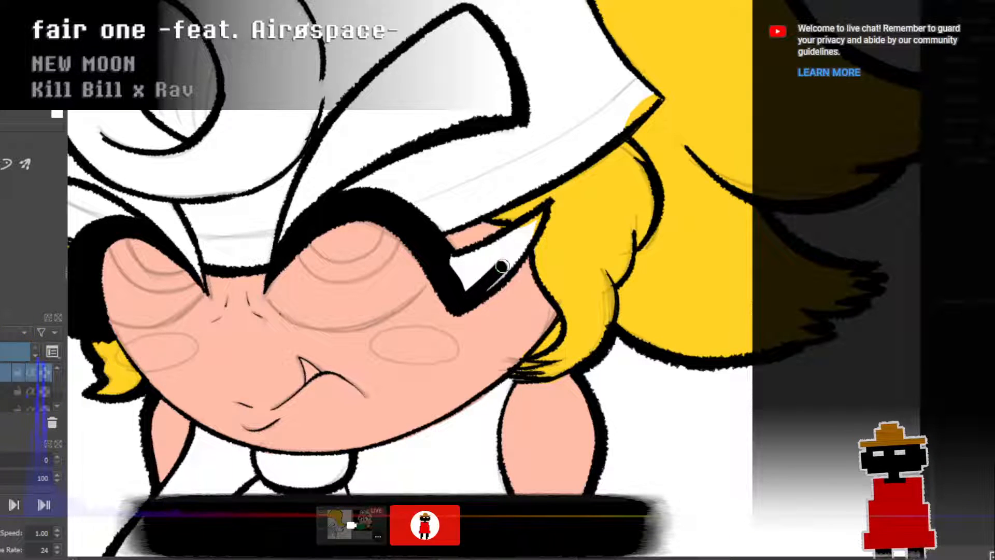
pyautogui.moveTo(542, 211); pyautogui.dragTo(471, 293)
pyautogui.moveTo(515, 251); pyautogui.dragTo(527, 239)
pyautogui.moveTo(507, 270)
pyautogui.mouseDown()
pyautogui.moveTo(482, 288)
pyautogui.moveTo(514, 264)
pyautogui.moveTo(449, 258)
pyautogui.moveTo(473, 293)
pyautogui.moveTo(476, 257)
pyautogui.moveTo(539, 217)
pyautogui.moveTo(481, 257)
pyautogui.moveTo(499, 249)
pyautogui.moveTo(492, 245)
pyautogui.moveTo(495, 262)
pyautogui.moveTo(500, 251)
pyautogui.moveTo(467, 282)
pyautogui.mouseUp()
pyautogui.scroll(-5, 510, 284)
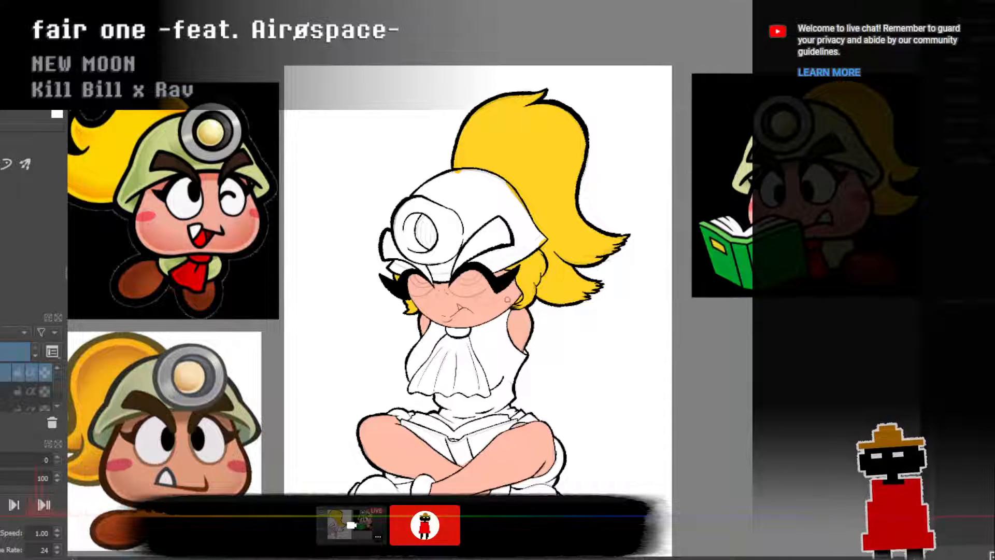
# Examine the whole figure and compare its flat colours with the surrounding reference pictures.
pyautogui.moveTo(455, 417); pyautogui.dragTo(382, 327)
pyautogui.scroll(2, 390, 304)
pyautogui.scroll(-2, 390, 303)
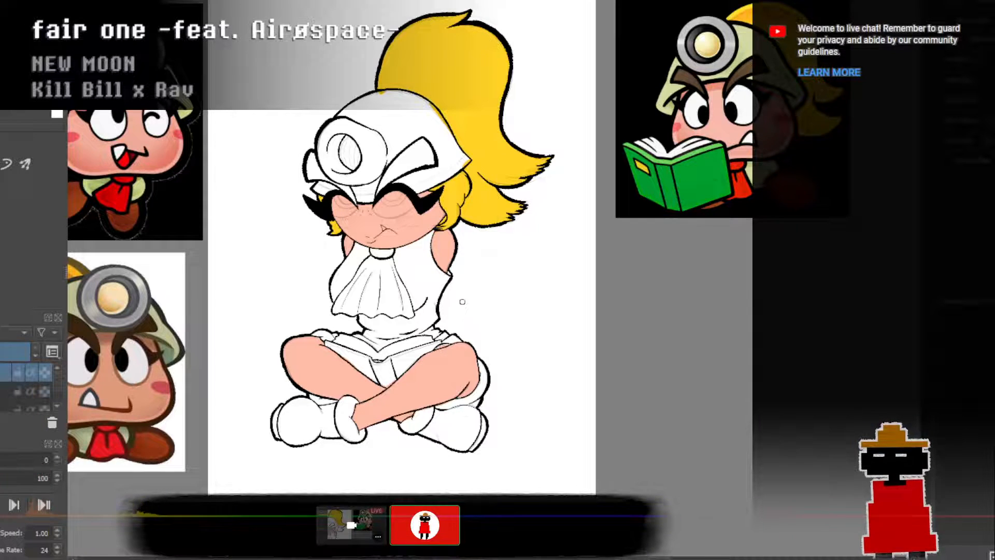
pyautogui.moveTo(384, 274); pyautogui.dragTo(509, 328)
pyautogui.scroll(2, 503, 263)
pyautogui.moveTo(507, 261); pyautogui.dragTo(455, 316)
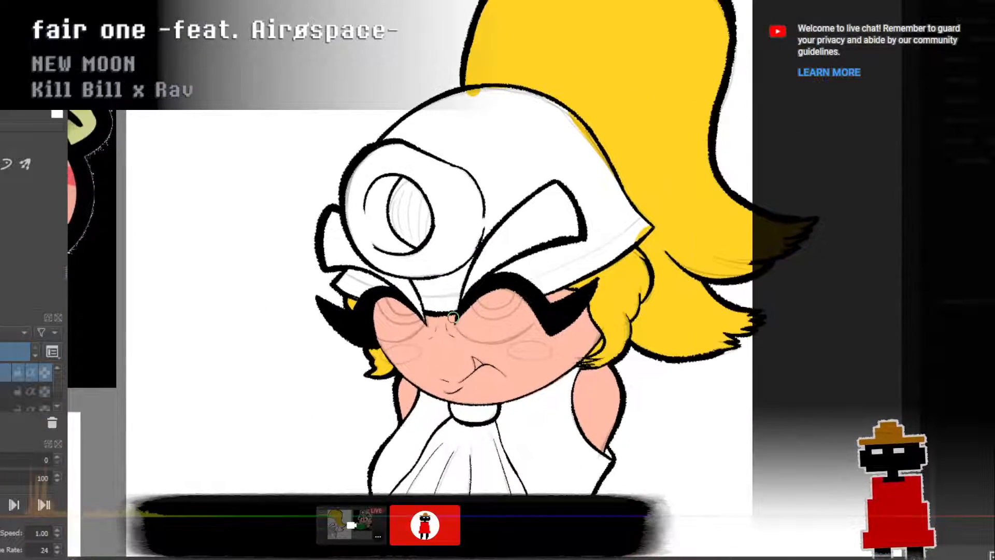
pyautogui.scroll(-3, 454, 315)
pyautogui.scroll(3, 480, 378)
pyautogui.scroll(-3, 487, 373)
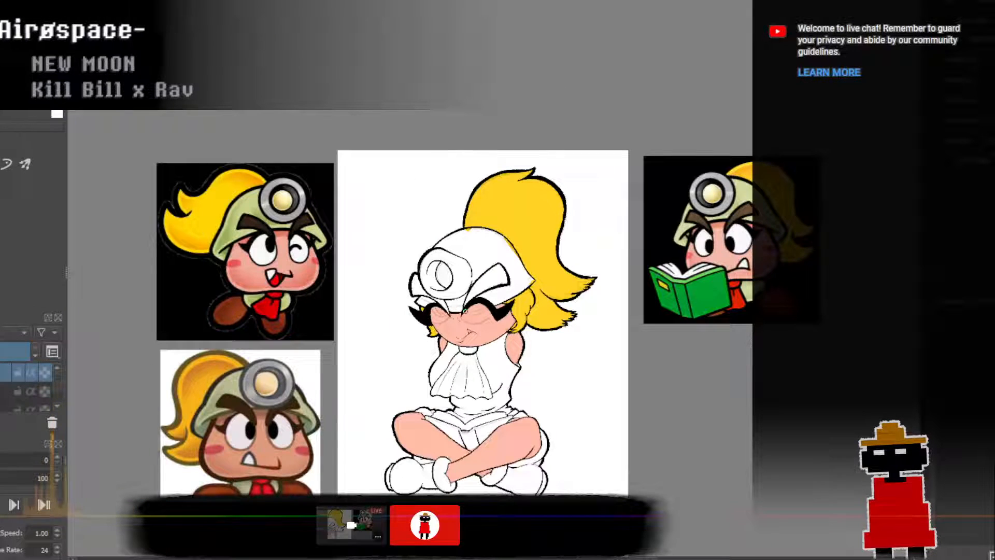
pyautogui.scroll(3, 459, 290)
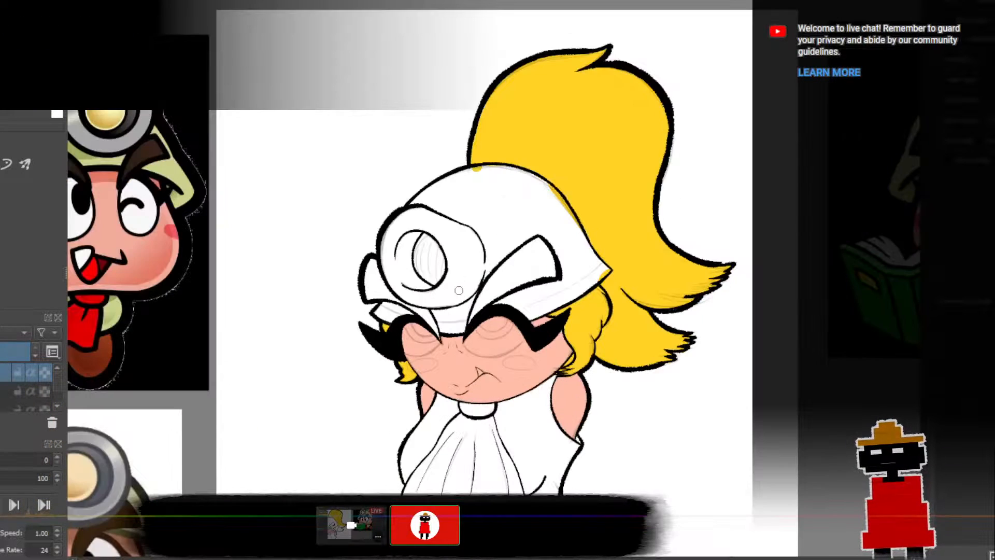
pyautogui.scroll(-3, 459, 291)
pyautogui.scroll(2, 455, 293)
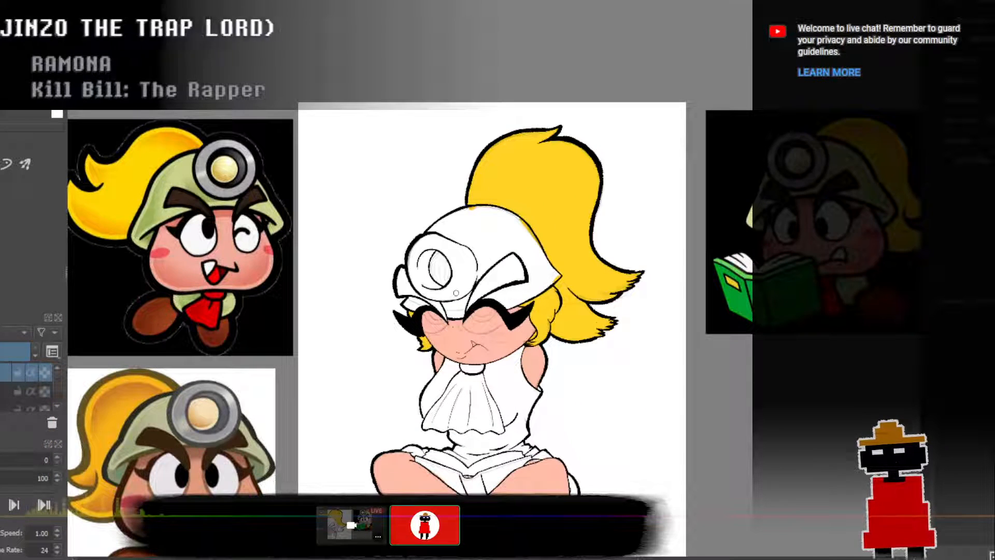
pyautogui.scroll(-3, 455, 293)
# Switch to a lower layer and fill both eyebrows dark brown, from their outer ends to the points near the nose bridge.
pyautogui.scroll(4, 493, 282)
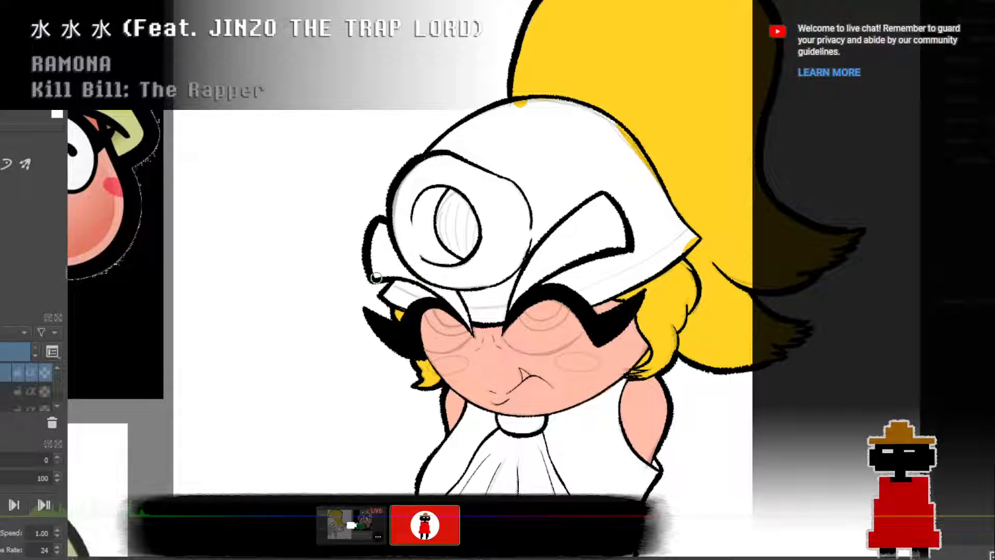
pyautogui.moveTo(376, 278); pyautogui.dragTo(386, 249)
pyautogui.hotkey('ctrl', 'z')
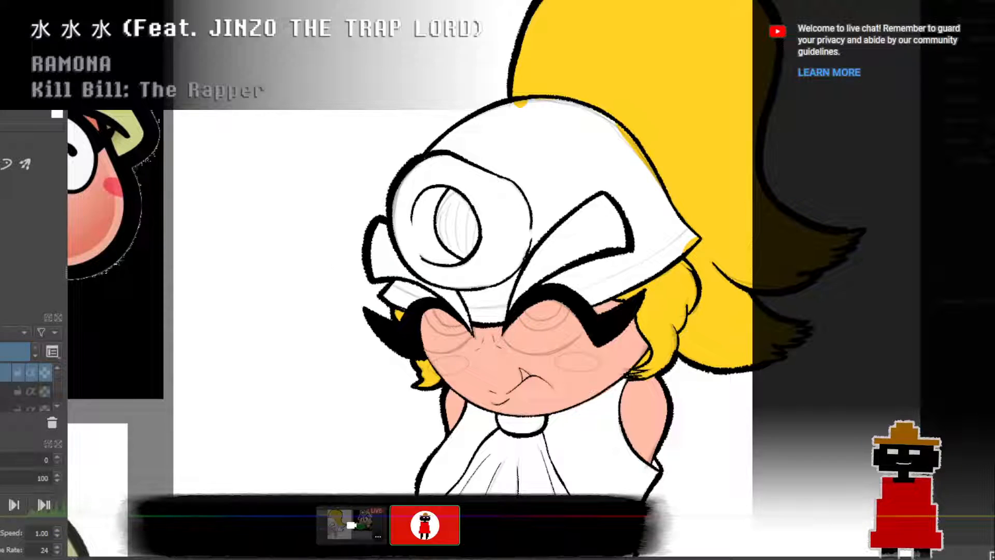
pyautogui.click(5, 406)
pyautogui.moveTo(377, 272)
pyautogui.mouseDown()
pyautogui.moveTo(387, 250)
pyautogui.moveTo(376, 251)
pyautogui.moveTo(378, 265)
pyautogui.moveTo(393, 239)
pyautogui.mouseUp()
pyautogui.hotkey('ctrl', 'z')
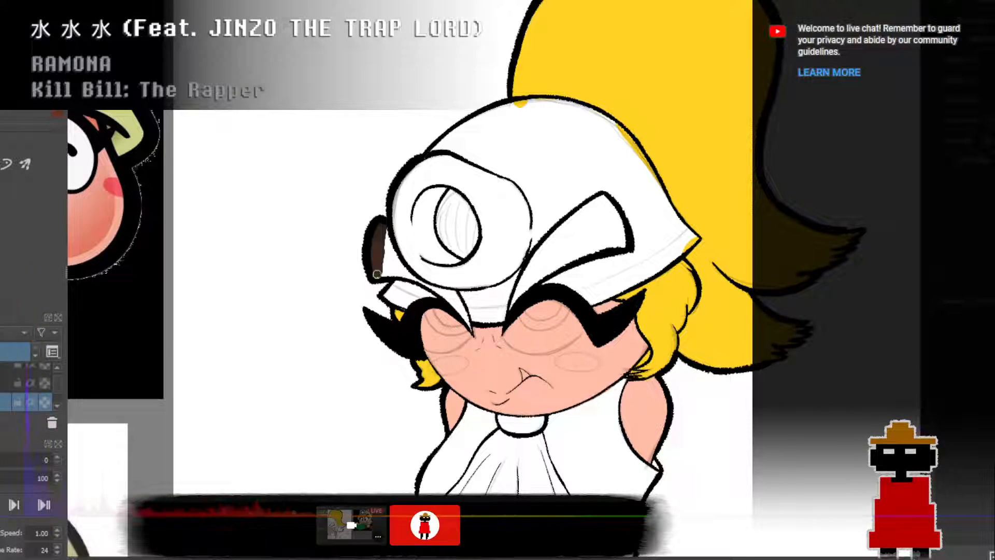
pyautogui.moveTo(380, 268)
pyautogui.mouseDown()
pyautogui.moveTo(396, 271)
pyautogui.moveTo(382, 240)
pyautogui.moveTo(377, 248)
pyautogui.moveTo(392, 246)
pyautogui.moveTo(404, 272)
pyautogui.moveTo(391, 273)
pyautogui.moveTo(451, 300)
pyautogui.mouseUp()
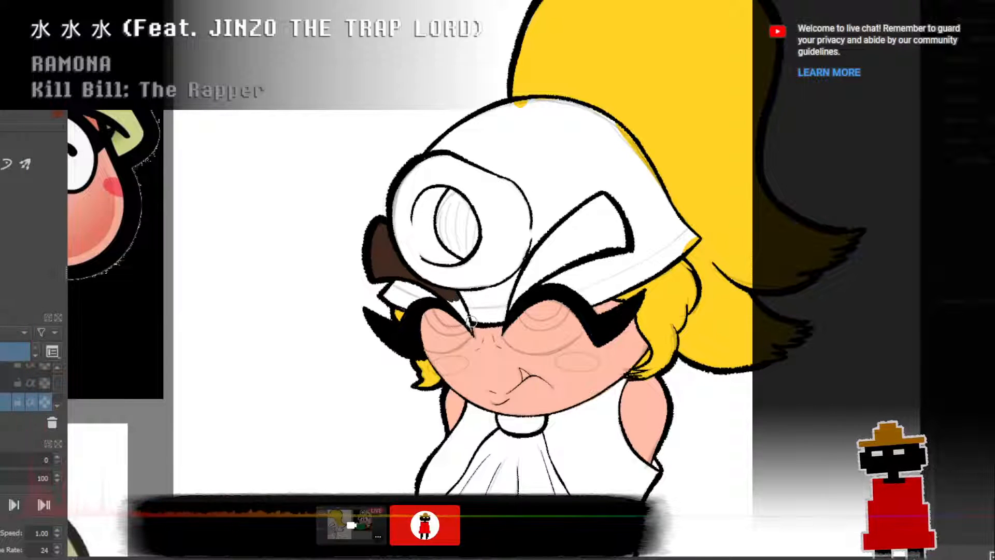
pyautogui.moveTo(469, 325)
pyautogui.mouseDown()
pyautogui.moveTo(445, 298)
pyautogui.moveTo(454, 292)
pyautogui.mouseUp()
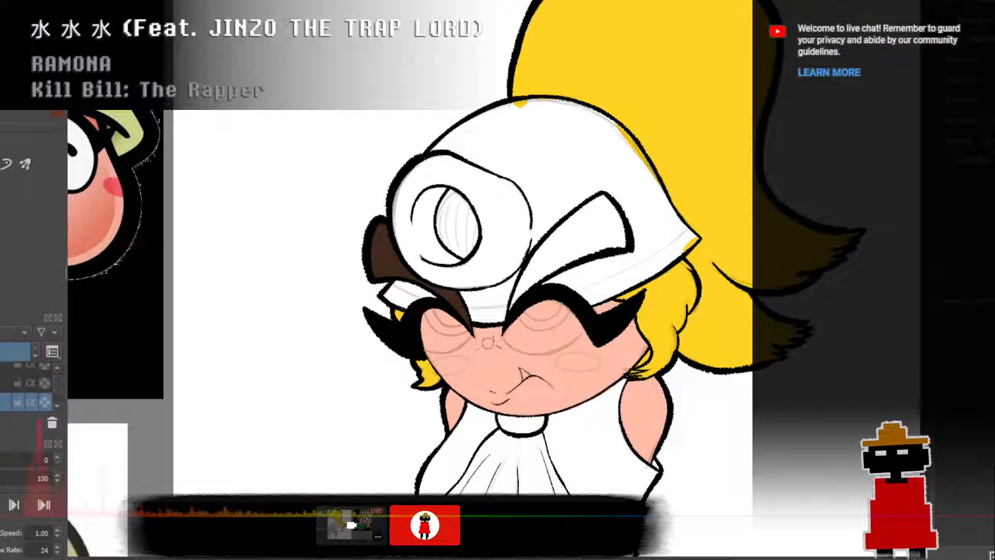
pyautogui.moveTo(512, 310)
pyautogui.mouseDown()
pyautogui.moveTo(567, 264)
pyautogui.moveTo(537, 280)
pyautogui.moveTo(570, 265)
pyautogui.moveTo(533, 263)
pyautogui.moveTo(549, 248)
pyautogui.moveTo(533, 270)
pyautogui.moveTo(601, 198)
pyautogui.moveTo(618, 240)
pyautogui.moveTo(609, 205)
pyautogui.moveTo(624, 228)
pyautogui.moveTo(622, 244)
pyautogui.moveTo(586, 249)
pyautogui.moveTo(580, 230)
pyautogui.moveTo(606, 222)
pyautogui.moveTo(564, 248)
pyautogui.moveTo(612, 236)
pyautogui.moveTo(596, 262)
pyautogui.mouseUp()
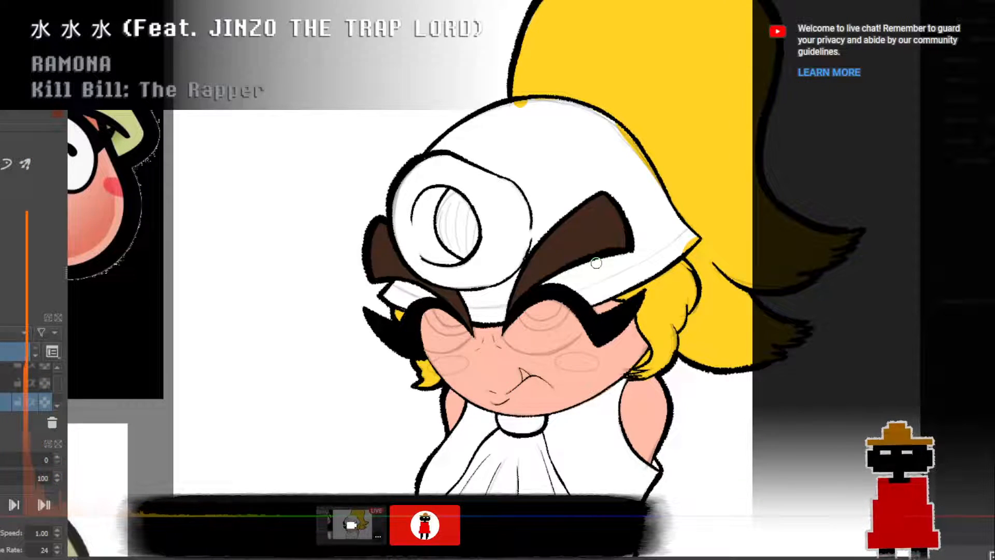
# Fill the left-hand part of the sleeveless top beside the cravat with light green, from the waist up to the chin.
pyautogui.scroll(-6, 596, 263)
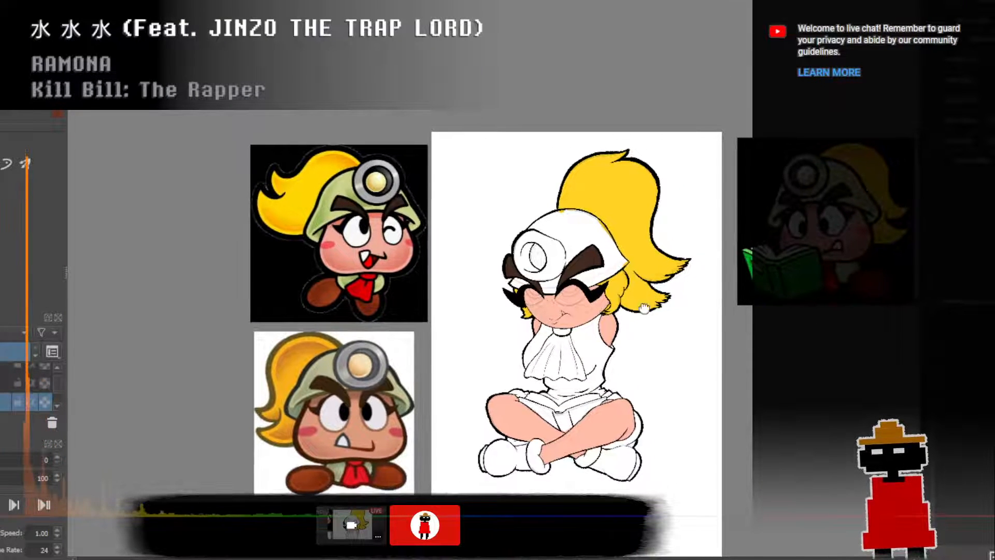
pyautogui.scroll(2, 644, 308)
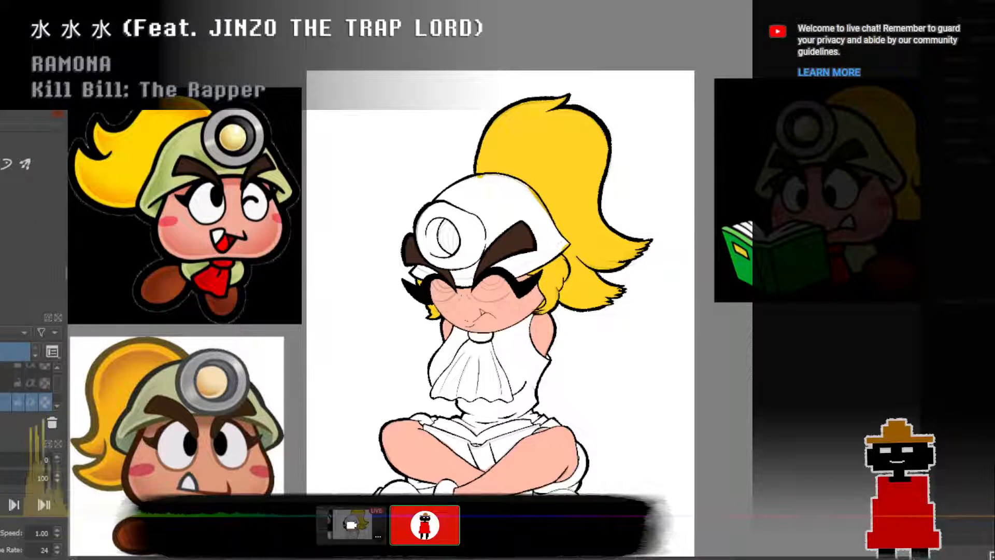
pyautogui.scroll(5, 495, 282)
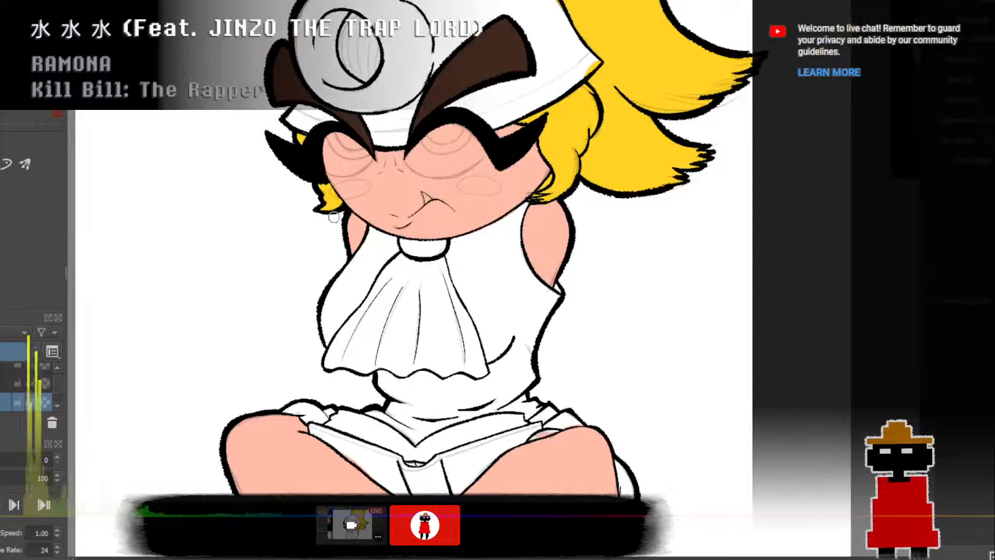
pyautogui.moveTo(327, 342)
pyautogui.mouseDown()
pyautogui.moveTo(342, 301)
pyautogui.moveTo(358, 303)
pyautogui.moveTo(327, 346)
pyautogui.moveTo(337, 300)
pyautogui.moveTo(325, 344)
pyautogui.moveTo(326, 305)
pyautogui.moveTo(309, 402)
pyautogui.moveTo(279, 398)
pyautogui.moveTo(273, 274)
pyautogui.moveTo(346, 196)
pyautogui.mouseUp()
pyautogui.scroll(3, 337, 346)
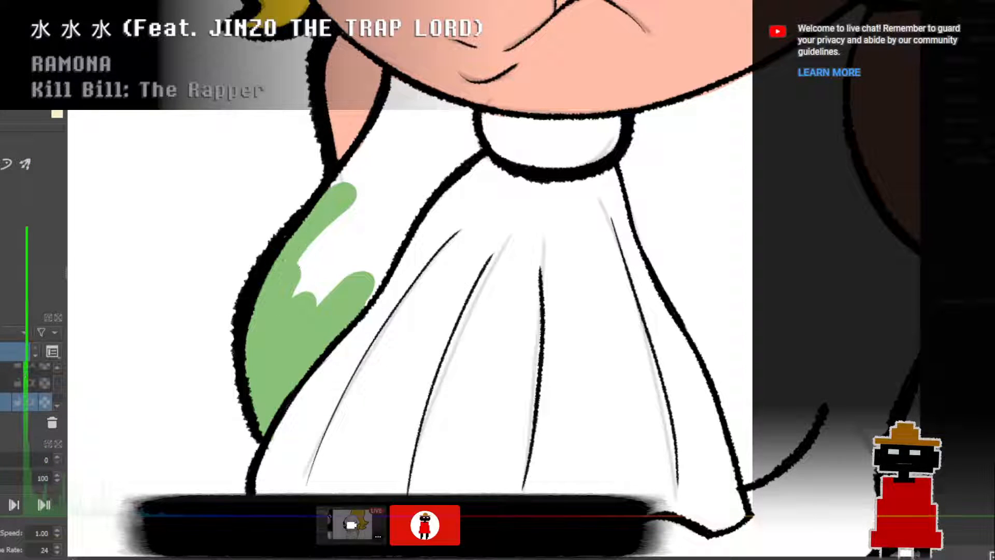
pyautogui.moveTo(310, 224); pyautogui.dragTo(366, 167)
pyautogui.moveTo(291, 258); pyautogui.dragTo(382, 157)
pyautogui.moveTo(333, 196)
pyautogui.mouseDown()
pyautogui.moveTo(376, 154)
pyautogui.moveTo(401, 93)
pyautogui.moveTo(394, 83)
pyautogui.moveTo(473, 111)
pyautogui.mouseUp()
pyautogui.moveTo(394, 86)
pyautogui.mouseDown()
pyautogui.moveTo(426, 112)
pyautogui.moveTo(398, 84)
pyautogui.moveTo(467, 115)
pyautogui.moveTo(427, 116)
pyautogui.moveTo(307, 285)
pyautogui.moveTo(348, 216)
pyautogui.moveTo(310, 245)
pyautogui.moveTo(349, 325)
pyautogui.moveTo(379, 238)
pyautogui.moveTo(344, 325)
pyautogui.moveTo(416, 198)
pyautogui.moveTo(472, 148)
pyautogui.mouseUp()
pyautogui.hotkey('ctrl', 'z')
pyautogui.hotkey('ctrl', 'z')
pyautogui.moveTo(333, 264)
pyautogui.mouseDown()
pyautogui.moveTo(393, 183)
pyautogui.moveTo(316, 299)
pyautogui.moveTo(420, 113)
pyautogui.moveTo(466, 130)
pyautogui.moveTo(404, 191)
pyautogui.mouseUp()
# Lay light green on the right-hand part of the top, along the chin line and the adjoining edge of the cravat.
pyautogui.scroll(-3, 451, 163)
pyautogui.moveTo(678, 250); pyautogui.dragTo(477, 251)
pyautogui.scroll(2, 418, 181)
pyautogui.moveTo(419, 181)
pyautogui.mouseDown()
pyautogui.moveTo(396, 179)
pyautogui.moveTo(569, 268)
pyautogui.mouseUp()
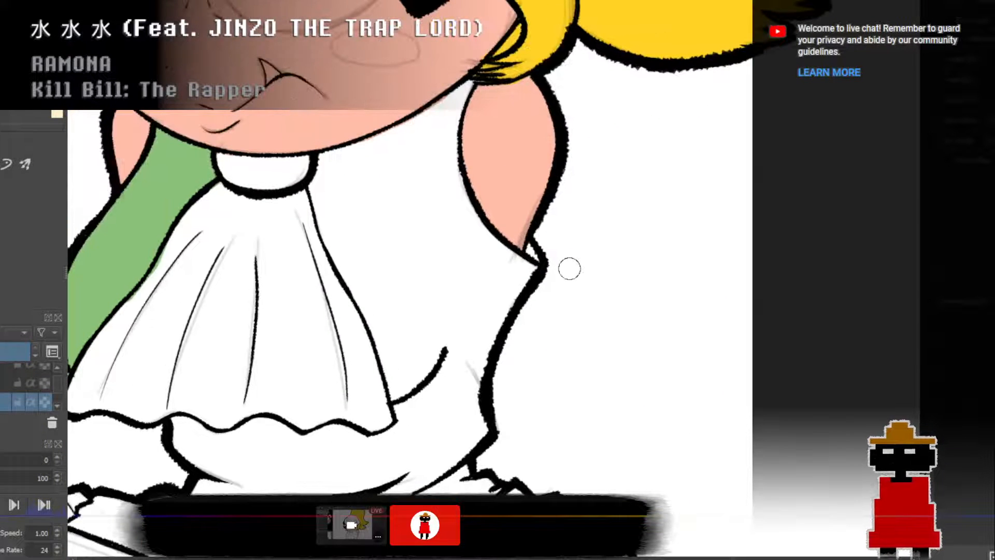
pyautogui.moveTo(324, 156); pyautogui.dragTo(383, 137)
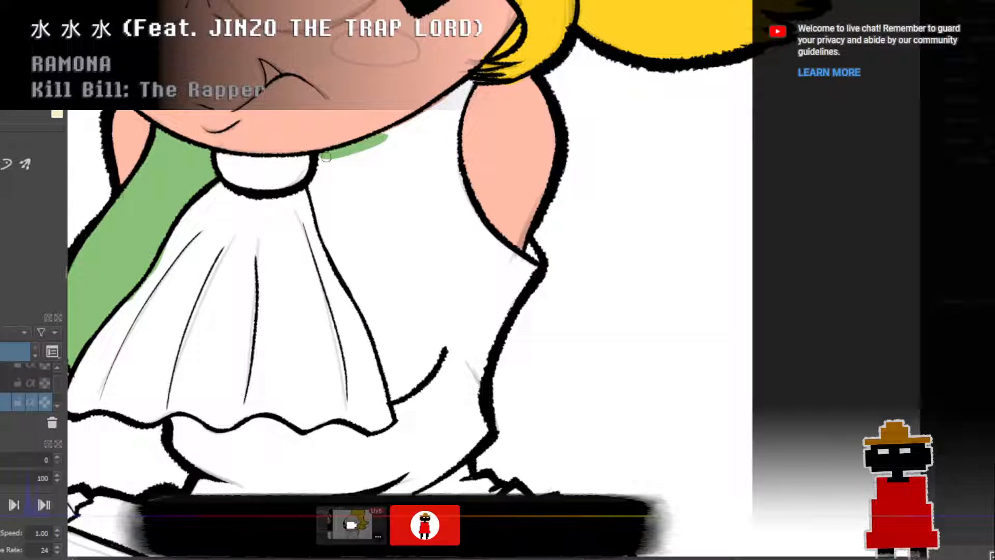
pyautogui.moveTo(325, 157)
pyautogui.mouseDown()
pyautogui.moveTo(431, 119)
pyautogui.moveTo(373, 146)
pyautogui.moveTo(425, 126)
pyautogui.moveTo(395, 132)
pyautogui.moveTo(451, 106)
pyautogui.moveTo(445, 112)
pyautogui.moveTo(459, 90)
pyautogui.moveTo(435, 110)
pyautogui.mouseUp()
pyautogui.moveTo(457, 104)
pyautogui.mouseDown()
pyautogui.moveTo(469, 82)
pyautogui.moveTo(438, 130)
pyautogui.mouseUp()
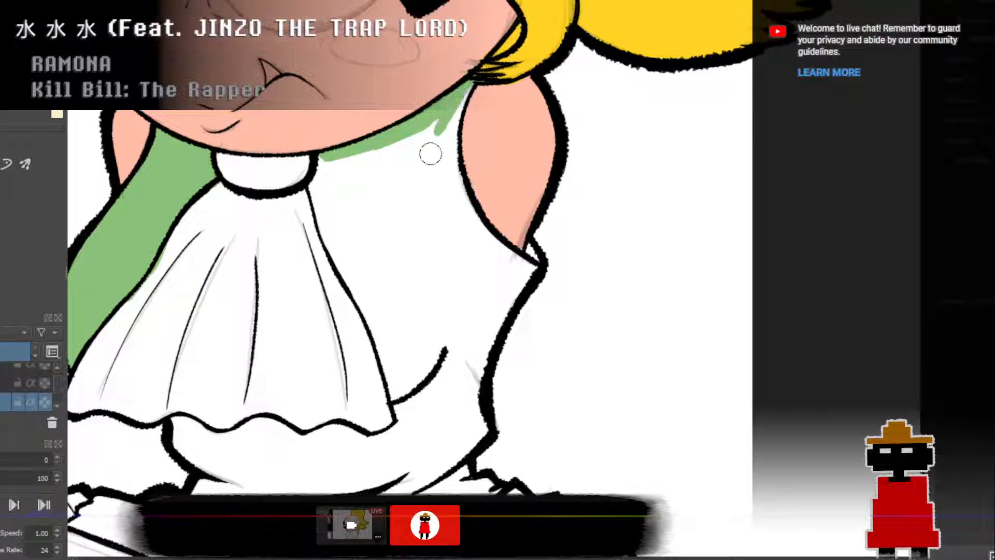
pyautogui.moveTo(326, 161)
pyautogui.mouseDown()
pyautogui.moveTo(334, 247)
pyautogui.moveTo(353, 297)
pyautogui.moveTo(359, 289)
pyautogui.mouseUp()
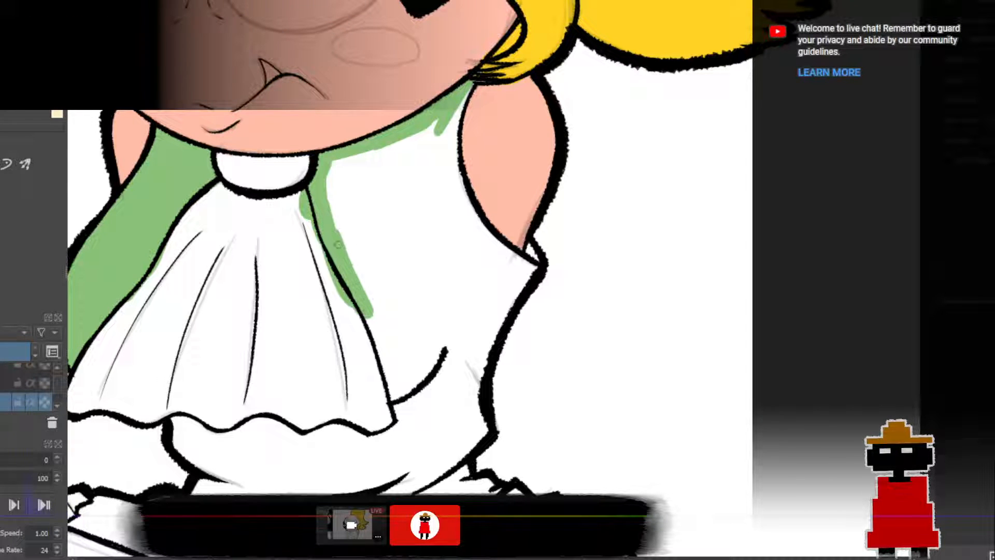
pyautogui.moveTo(336, 238)
pyautogui.mouseDown()
pyautogui.moveTo(343, 175)
pyautogui.moveTo(377, 161)
pyautogui.moveTo(325, 184)
pyautogui.mouseUp()
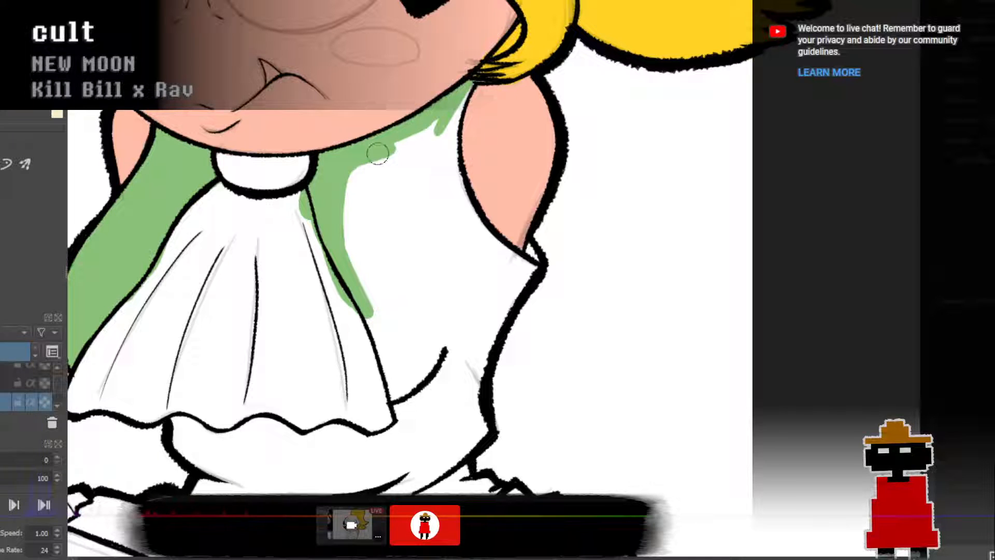
# Fill the rest of the right-hand chest panel light green, along the armhole and down past the fold beside the cravat.
pyautogui.moveTo(378, 153)
pyautogui.mouseDown()
pyautogui.moveTo(424, 126)
pyautogui.moveTo(459, 132)
pyautogui.mouseUp()
pyautogui.moveTo(468, 89)
pyautogui.mouseDown()
pyautogui.moveTo(445, 141)
pyautogui.moveTo(455, 141)
pyautogui.moveTo(470, 90)
pyautogui.moveTo(452, 130)
pyautogui.moveTo(455, 193)
pyautogui.mouseUp()
pyautogui.moveTo(445, 117); pyautogui.dragTo(437, 216)
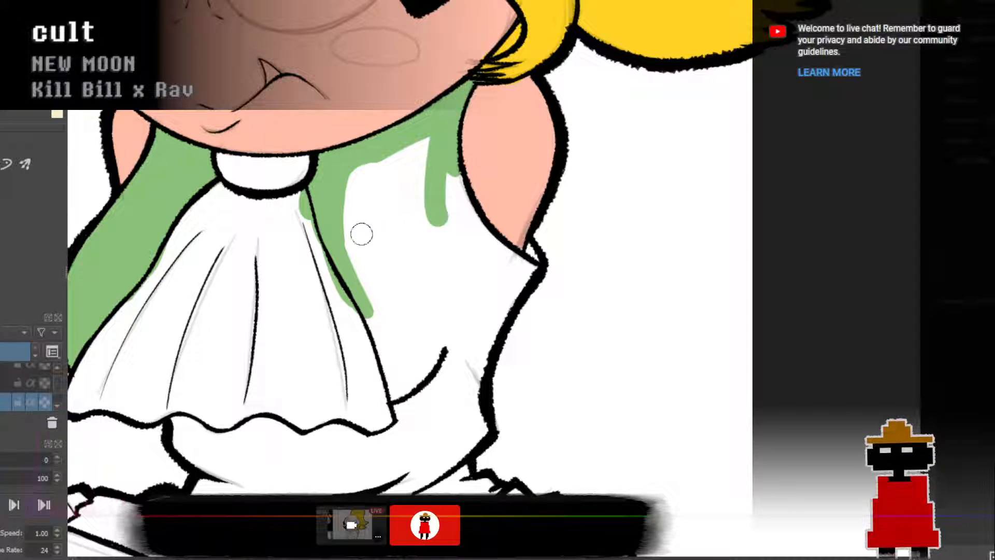
pyautogui.moveTo(352, 190)
pyautogui.mouseDown()
pyautogui.moveTo(400, 363)
pyautogui.moveTo(428, 382)
pyautogui.moveTo(439, 326)
pyautogui.mouseUp()
pyautogui.moveTo(399, 394)
pyautogui.mouseDown()
pyautogui.moveTo(347, 218)
pyautogui.moveTo(347, 197)
pyautogui.moveTo(389, 172)
pyautogui.moveTo(354, 175)
pyautogui.moveTo(404, 145)
pyautogui.moveTo(437, 150)
pyautogui.moveTo(449, 220)
pyautogui.moveTo(429, 146)
pyautogui.moveTo(473, 251)
pyautogui.moveTo(468, 203)
pyautogui.moveTo(449, 170)
pyautogui.moveTo(475, 229)
pyautogui.moveTo(514, 272)
pyautogui.moveTo(461, 213)
pyautogui.moveTo(455, 163)
pyautogui.moveTo(486, 258)
pyautogui.moveTo(528, 267)
pyautogui.moveTo(497, 245)
pyautogui.moveTo(530, 267)
pyautogui.moveTo(532, 247)
pyautogui.moveTo(534, 277)
pyautogui.moveTo(531, 241)
pyautogui.moveTo(531, 264)
pyautogui.moveTo(513, 289)
pyautogui.mouseUp()
pyautogui.moveTo(369, 167)
pyautogui.mouseDown()
pyautogui.moveTo(370, 277)
pyautogui.moveTo(418, 385)
pyautogui.moveTo(397, 268)
pyautogui.moveTo(378, 252)
pyautogui.moveTo(397, 220)
pyautogui.moveTo(428, 229)
pyautogui.moveTo(407, 224)
pyautogui.moveTo(405, 171)
pyautogui.moveTo(417, 290)
pyautogui.moveTo(422, 266)
pyautogui.moveTo(436, 279)
pyautogui.moveTo(442, 231)
pyautogui.moveTo(459, 214)
pyautogui.moveTo(476, 287)
pyautogui.moveTo(506, 283)
pyautogui.moveTo(482, 281)
pyautogui.moveTo(482, 248)
pyautogui.moveTo(480, 343)
pyautogui.moveTo(515, 287)
pyautogui.moveTo(492, 368)
pyautogui.moveTo(498, 339)
pyautogui.moveTo(488, 309)
pyautogui.moveTo(467, 400)
pyautogui.moveTo(425, 427)
pyautogui.mouseUp()
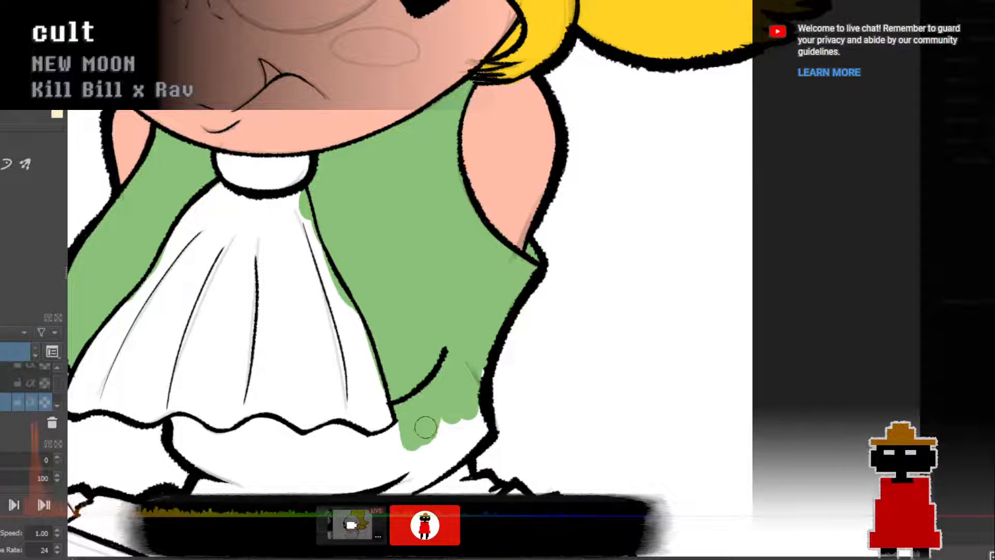
# Paint the left-hand side of the top's lower hem light green, down to the V-shaped point of the waistband.
pyautogui.scroll(-3, 458, 379)
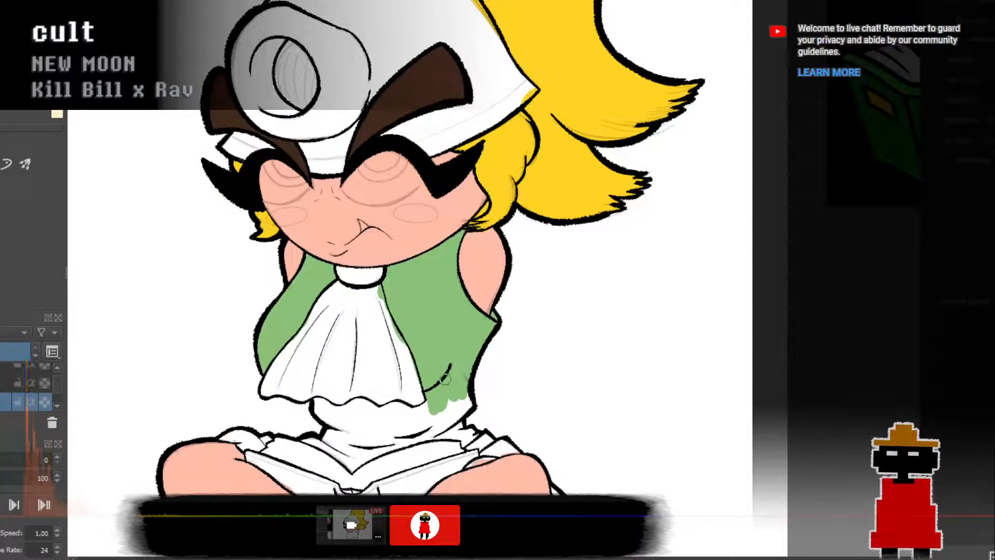
pyautogui.scroll(4, 545, 254)
pyautogui.moveTo(451, 379)
pyautogui.mouseDown()
pyautogui.moveTo(545, 254)
pyautogui.moveTo(557, 199)
pyautogui.mouseUp()
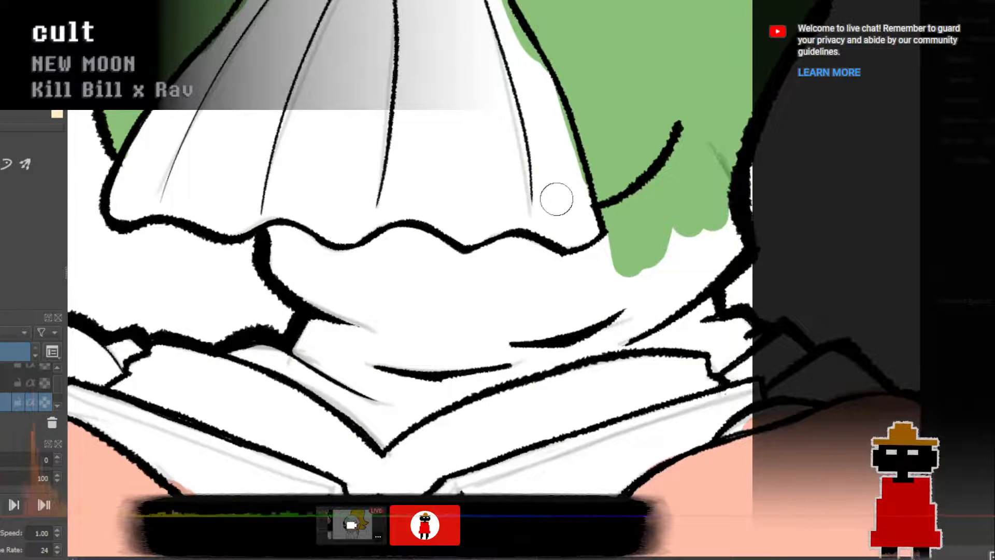
pyautogui.moveTo(244, 362)
pyautogui.mouseDown()
pyautogui.moveTo(283, 360)
pyautogui.moveTo(237, 358)
pyautogui.moveTo(317, 399)
pyautogui.mouseUp()
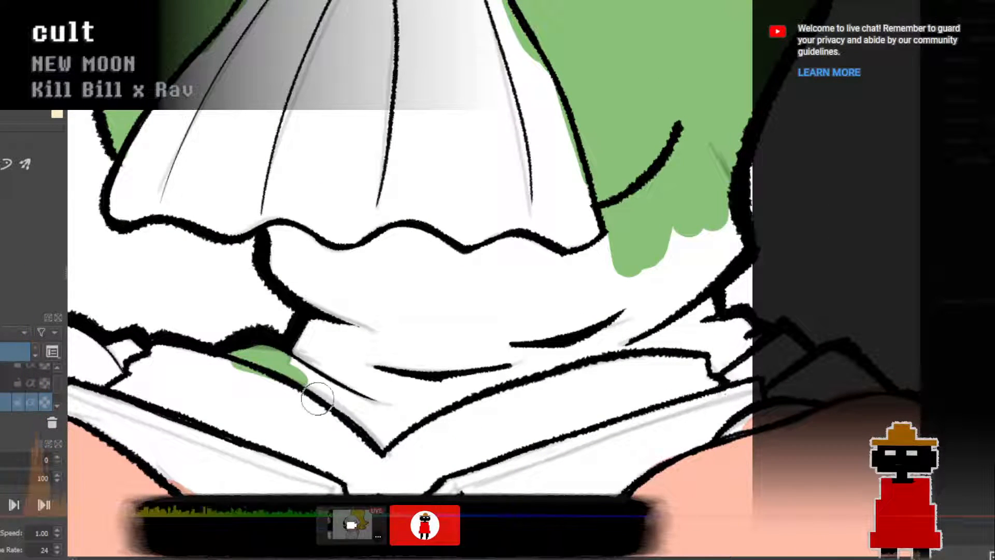
pyautogui.hotkey('ctrl', 'z')
pyautogui.moveTo(244, 351); pyautogui.dragTo(315, 384)
pyautogui.hotkey('ctrl', 'z')
pyautogui.moveTo(232, 352)
pyautogui.mouseDown()
pyautogui.moveTo(294, 372)
pyautogui.moveTo(374, 424)
pyautogui.mouseUp()
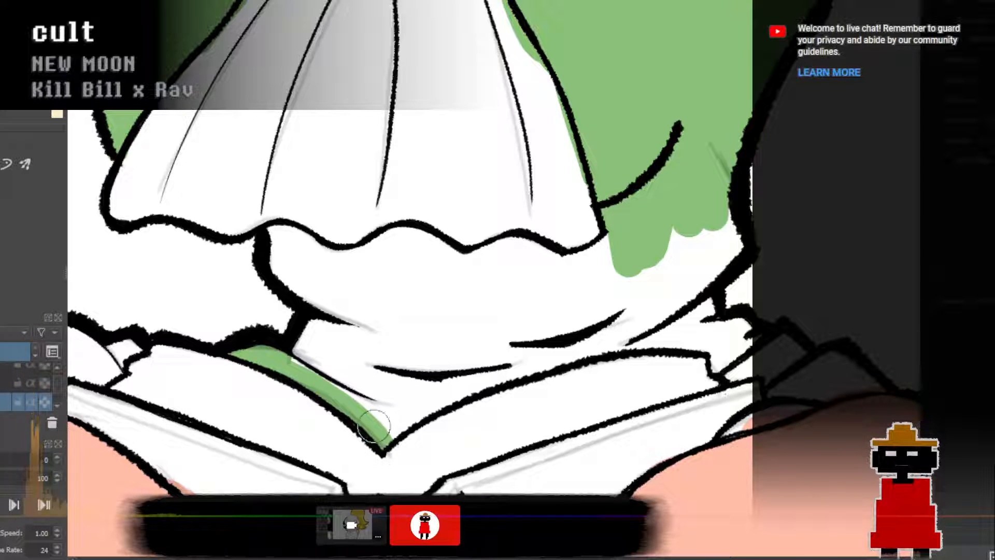
pyautogui.moveTo(314, 360)
pyautogui.mouseDown()
pyautogui.moveTo(337, 303)
pyautogui.moveTo(316, 358)
pyautogui.moveTo(413, 402)
pyautogui.moveTo(399, 432)
pyautogui.moveTo(378, 409)
pyautogui.mouseUp()
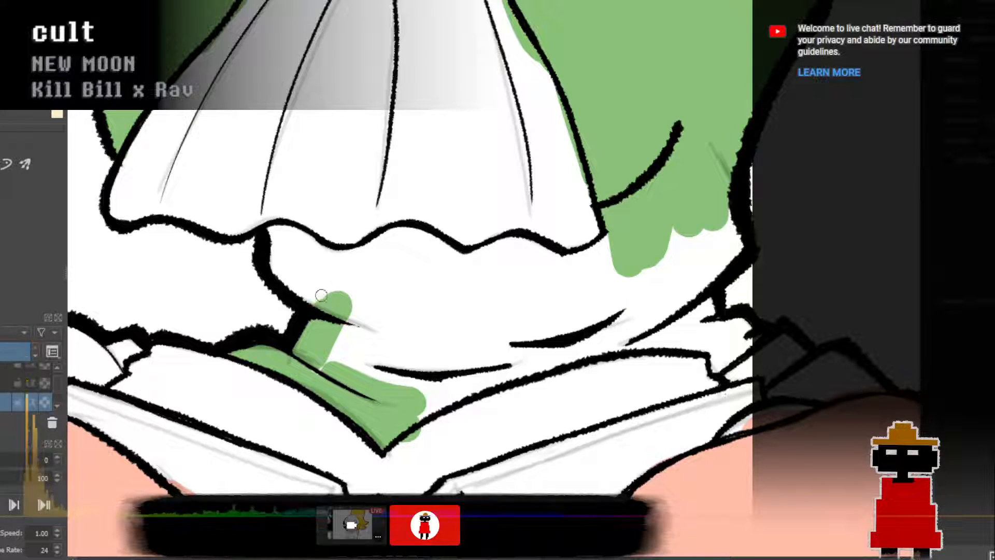
# Fill the remaining midriff of the top light green, from beneath the cravat's wavy edge across to the right-hand waist.
pyautogui.moveTo(321, 296)
pyautogui.mouseDown()
pyautogui.moveTo(274, 228)
pyautogui.moveTo(355, 284)
pyautogui.moveTo(368, 311)
pyautogui.moveTo(376, 336)
pyautogui.moveTo(326, 373)
pyautogui.moveTo(342, 363)
pyautogui.moveTo(338, 348)
pyautogui.moveTo(391, 338)
pyautogui.moveTo(355, 334)
pyautogui.moveTo(348, 263)
pyautogui.moveTo(361, 255)
pyautogui.moveTo(422, 238)
pyautogui.moveTo(455, 266)
pyautogui.moveTo(341, 283)
pyautogui.moveTo(461, 264)
pyautogui.moveTo(375, 289)
pyautogui.moveTo(493, 248)
pyautogui.moveTo(535, 285)
pyautogui.mouseUp()
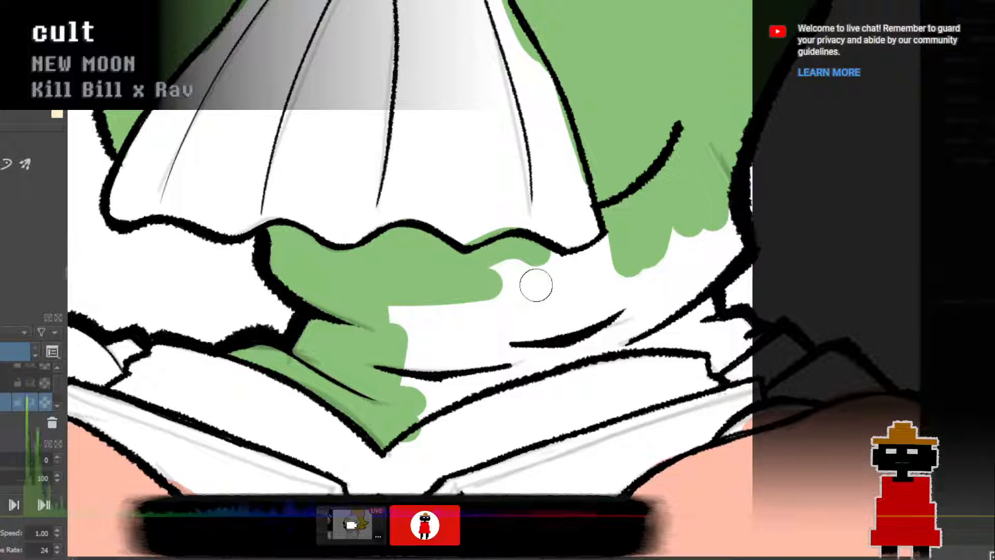
pyautogui.moveTo(398, 300)
pyautogui.mouseDown()
pyautogui.moveTo(394, 386)
pyautogui.moveTo(427, 397)
pyautogui.moveTo(572, 362)
pyautogui.moveTo(435, 377)
pyautogui.moveTo(596, 334)
pyautogui.moveTo(456, 357)
pyautogui.moveTo(473, 295)
pyautogui.moveTo(524, 260)
pyautogui.moveTo(648, 234)
pyautogui.moveTo(565, 264)
pyautogui.moveTo(599, 241)
pyautogui.mouseUp()
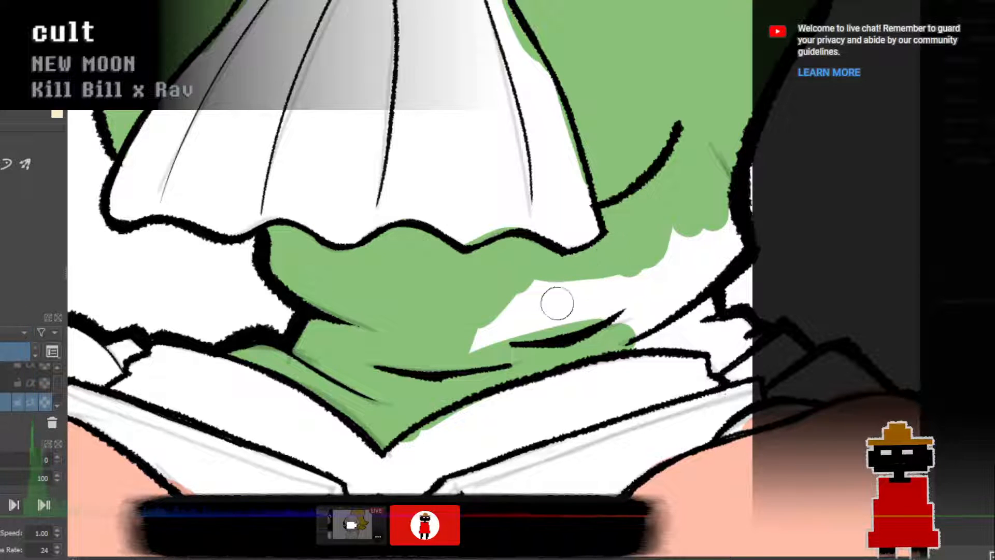
pyautogui.moveTo(557, 303)
pyautogui.mouseDown()
pyautogui.moveTo(489, 329)
pyautogui.moveTo(582, 291)
pyautogui.moveTo(599, 266)
pyautogui.moveTo(528, 343)
pyautogui.moveTo(634, 290)
pyautogui.moveTo(642, 305)
pyautogui.moveTo(655, 301)
pyautogui.moveTo(684, 249)
pyautogui.moveTo(646, 271)
pyautogui.moveTo(638, 296)
pyautogui.moveTo(720, 236)
pyautogui.moveTo(682, 295)
pyautogui.moveTo(648, 306)
pyautogui.moveTo(628, 339)
pyautogui.moveTo(697, 332)
pyautogui.moveTo(702, 316)
pyautogui.moveTo(675, 295)
pyautogui.mouseUp()
pyautogui.moveTo(706, 339)
pyautogui.mouseDown()
pyautogui.moveTo(741, 330)
pyautogui.moveTo(706, 348)
pyautogui.moveTo(733, 367)
pyautogui.moveTo(705, 345)
pyautogui.moveTo(733, 362)
pyautogui.moveTo(722, 371)
pyautogui.moveTo(718, 358)
pyautogui.moveTo(733, 373)
pyautogui.moveTo(756, 344)
pyautogui.mouseUp()
pyautogui.scroll(-2, 757, 361)
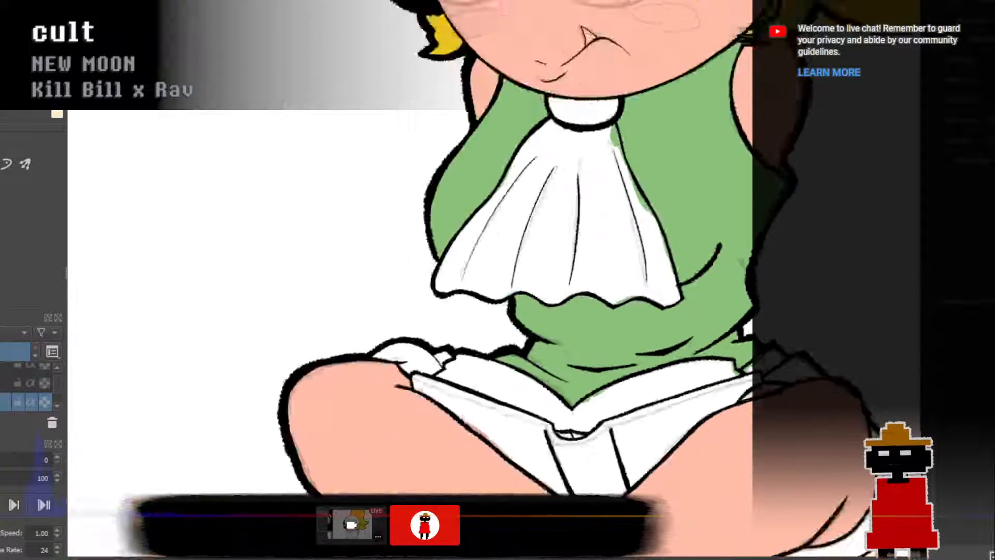
# Paint the small folds of the top at the right-hand hip light green, just above the waistband.
pyautogui.scroll(-2, 621, 321)
pyautogui.scroll(1, 674, 347)
pyautogui.moveTo(651, 353); pyautogui.dragTo(643, 353)
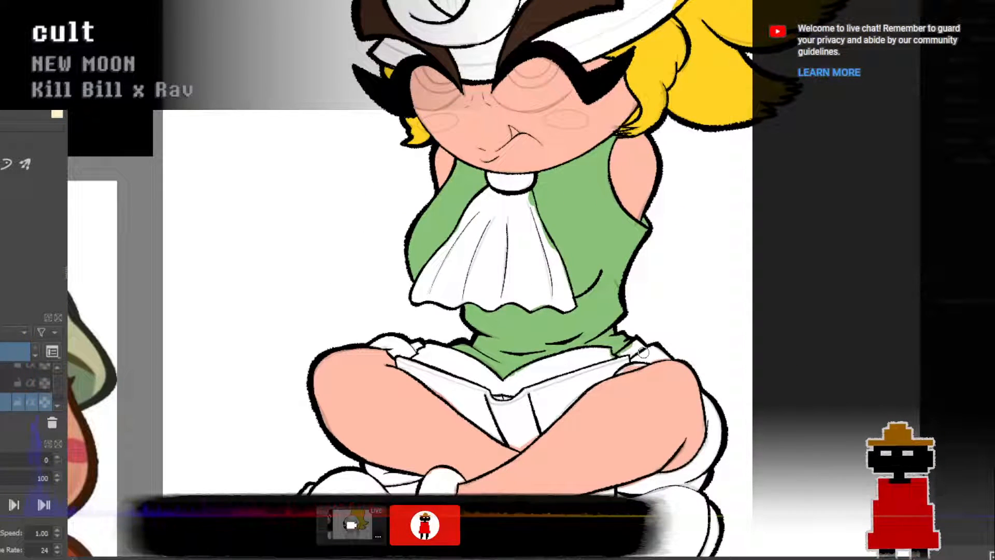
pyautogui.scroll(2, 593, 346)
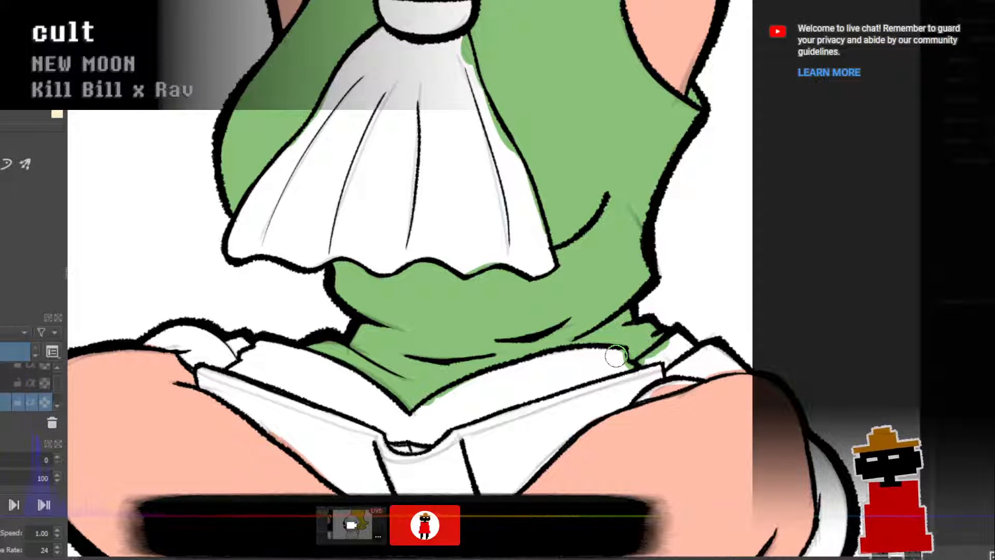
pyautogui.scroll(-5, 602, 341)
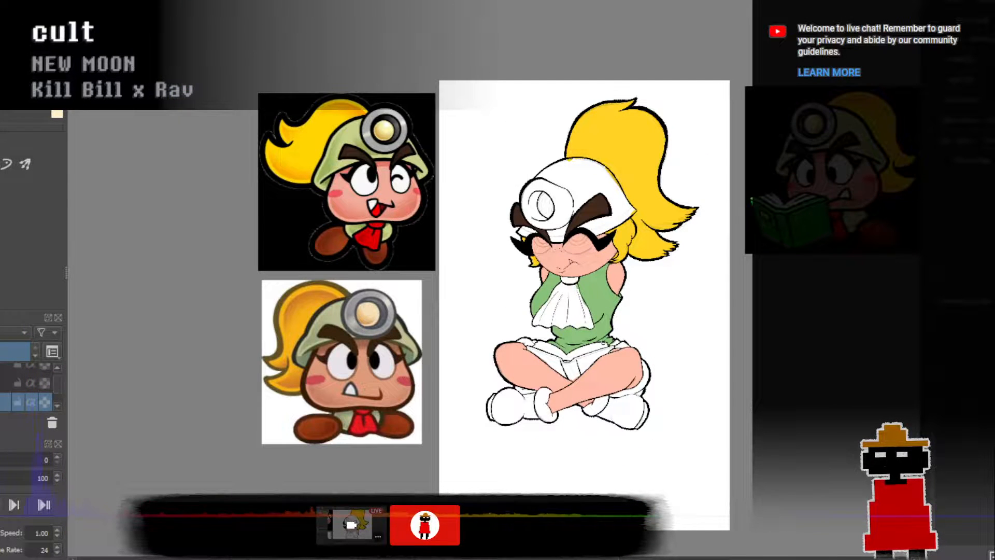
# On the line art layer, erase the two short fold lines across the midriff above the waistband.
pyautogui.scroll(5, 591, 334)
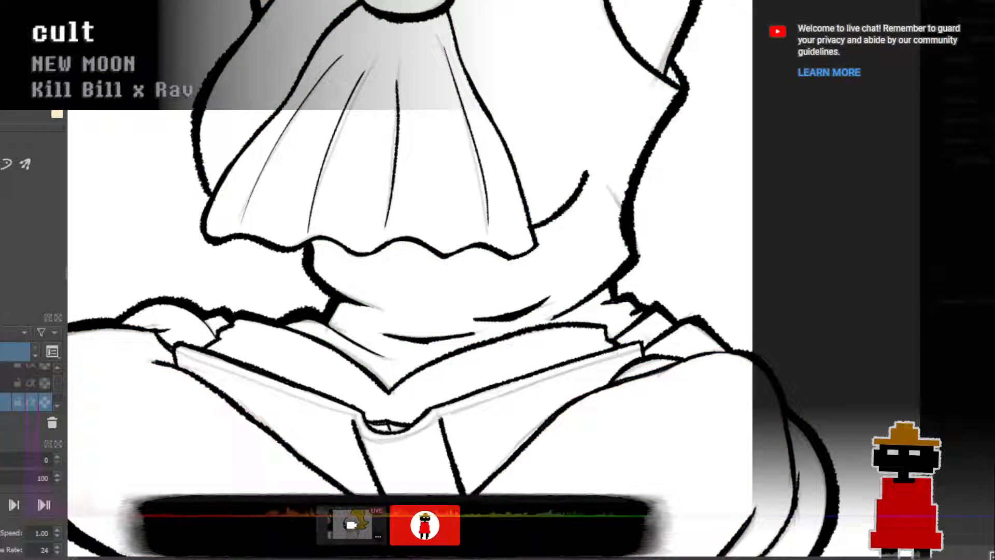
pyautogui.click(6, 366)
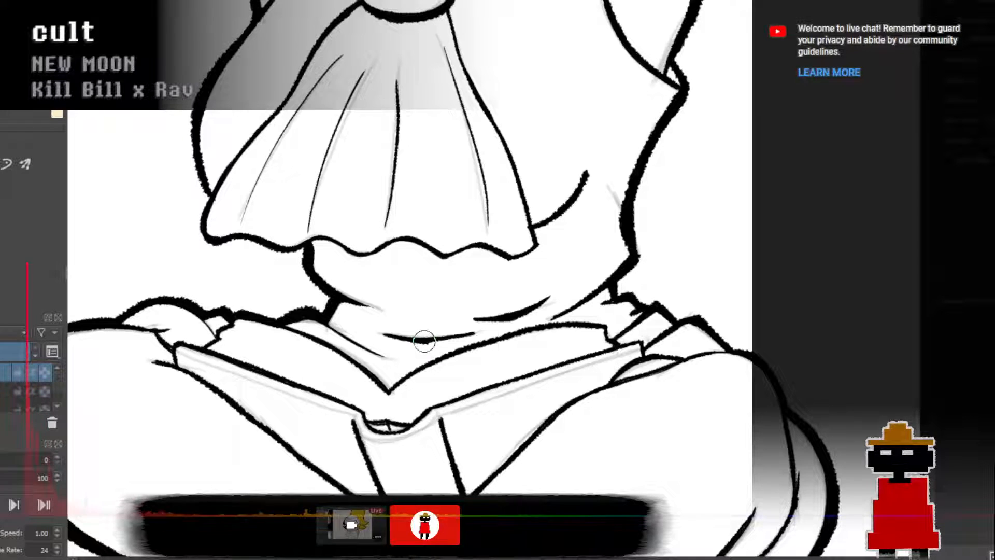
pyautogui.moveTo(425, 339)
pyautogui.mouseDown()
pyautogui.moveTo(383, 330)
pyautogui.moveTo(436, 335)
pyautogui.mouseUp()
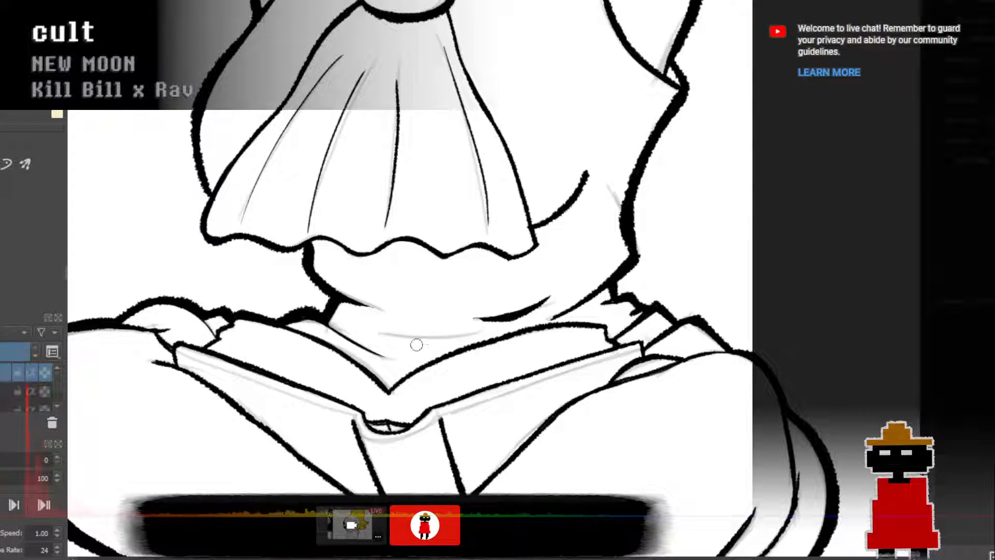
pyautogui.moveTo(530, 307); pyautogui.dragTo(483, 316)
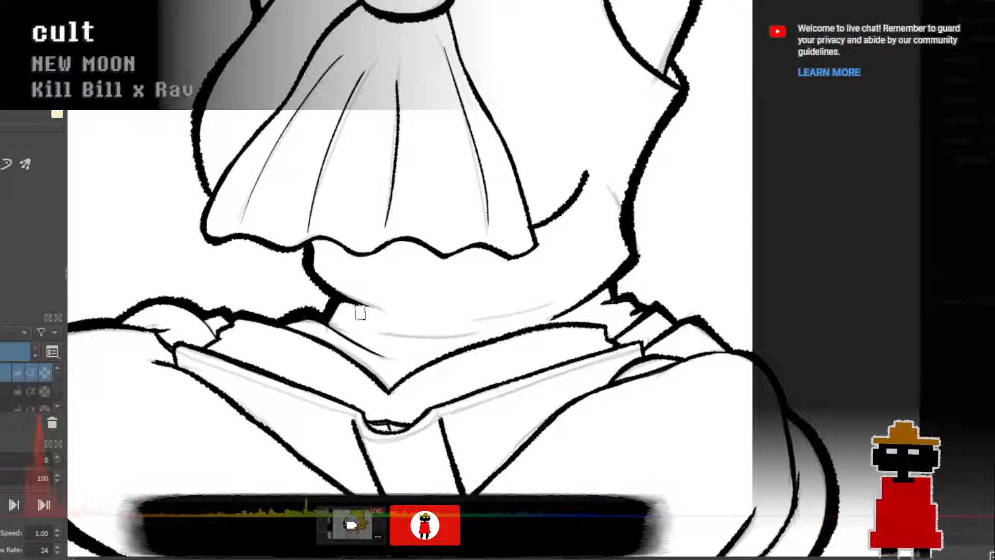
# Ink a curved hem line for the top across the waist, joining the left-hand fold to the right-hand side.
pyautogui.moveTo(346, 303); pyautogui.dragTo(505, 325)
pyautogui.hotkey('ctrl', 'z')
pyautogui.moveTo(364, 309); pyautogui.dragTo(492, 316)
pyautogui.hotkey('ctrl', 'z')
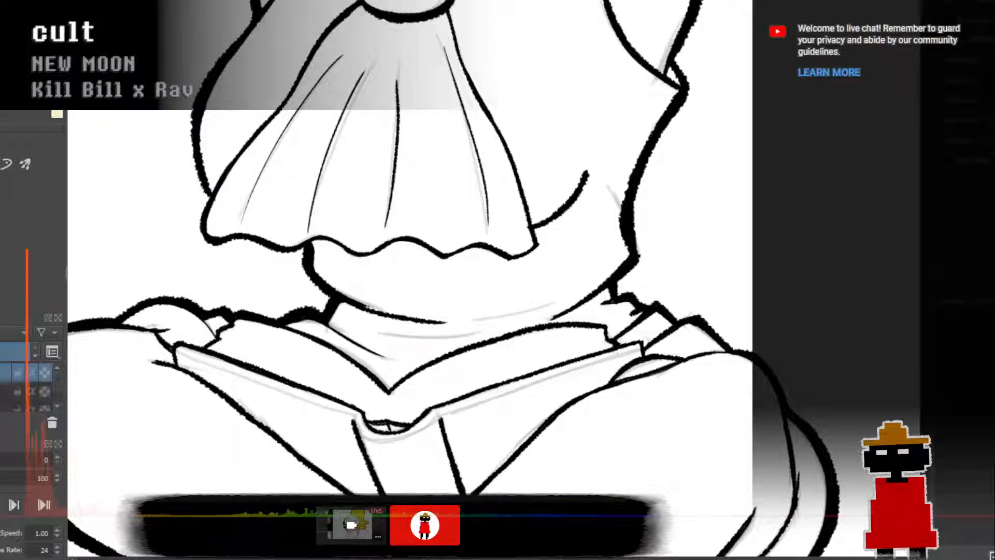
pyautogui.moveTo(365, 309)
pyautogui.mouseDown()
pyautogui.moveTo(477, 321)
pyautogui.moveTo(590, 305)
pyautogui.mouseUp()
pyautogui.hotkey('ctrl', 'z')
pyautogui.hotkey('ctrl', 'z')
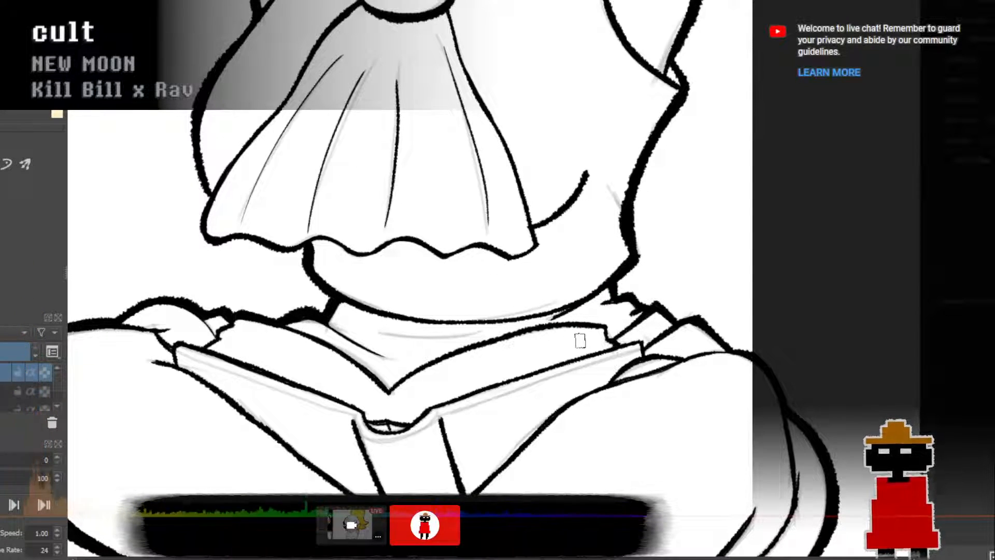
pyautogui.moveTo(549, 316); pyautogui.dragTo(583, 313)
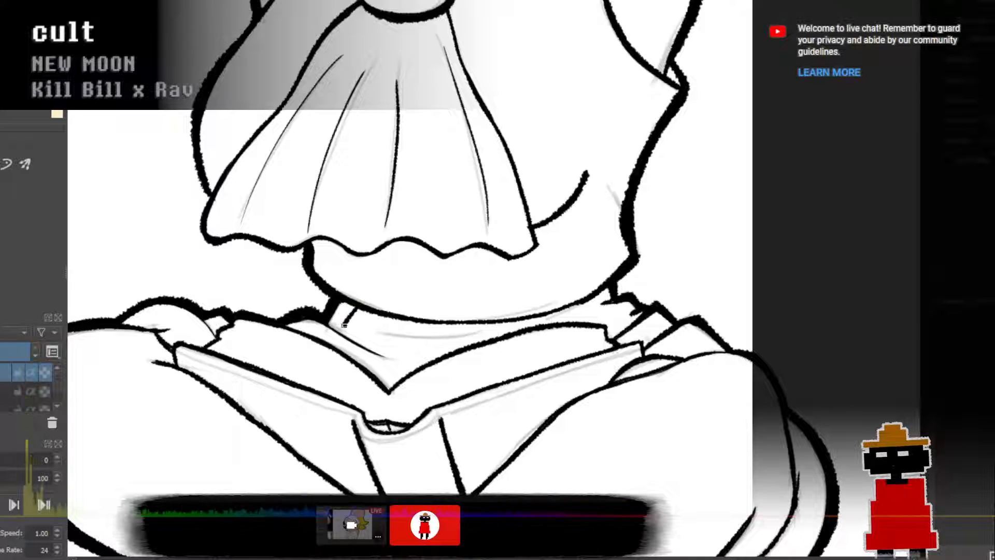
# Ink a pair of belt loop lines on each side of the waist and clean up the right-hand hip outline.
pyautogui.moveTo(344, 325)
pyautogui.mouseDown()
pyautogui.moveTo(374, 324)
pyautogui.moveTo(352, 317)
pyautogui.mouseUp()
pyautogui.hotkey('ctrl', 'z')
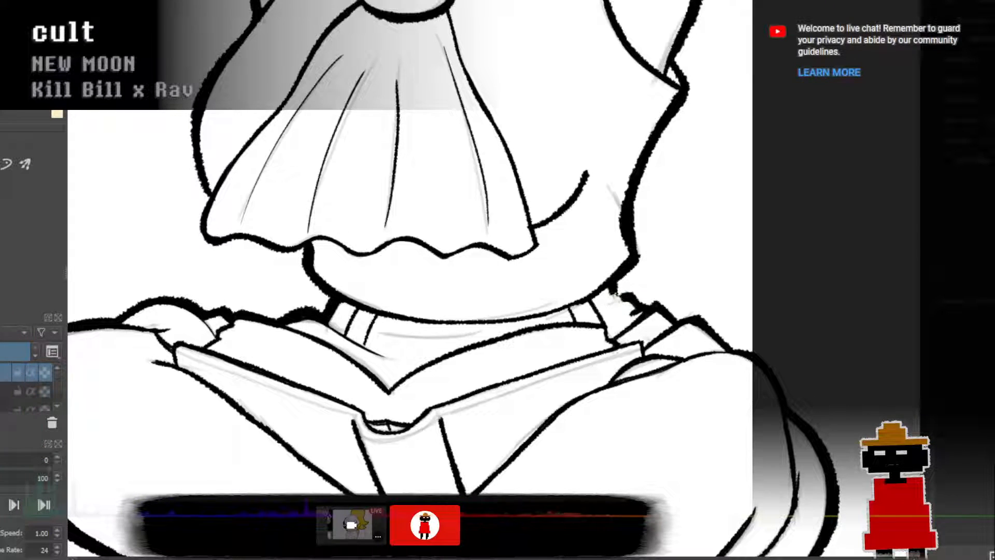
pyautogui.moveTo(631, 296); pyautogui.dragTo(639, 302)
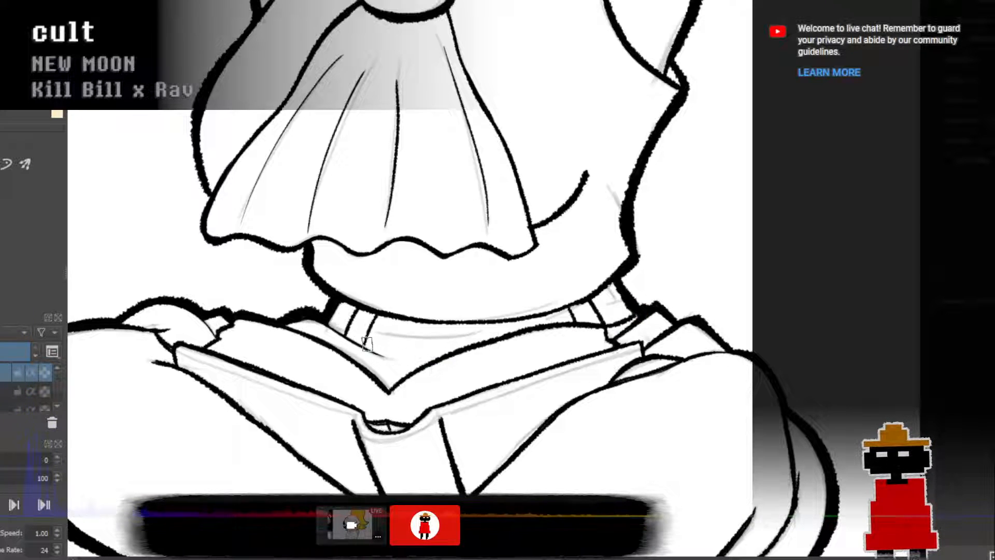
# Ink the belt's lower edge from the left-hand belt loop to the V-shaped point of the waistband.
pyautogui.moveTo(366, 343); pyautogui.dragTo(419, 361)
pyautogui.hotkey('ctrl', 'z')
pyautogui.moveTo(365, 343); pyautogui.dragTo(429, 361)
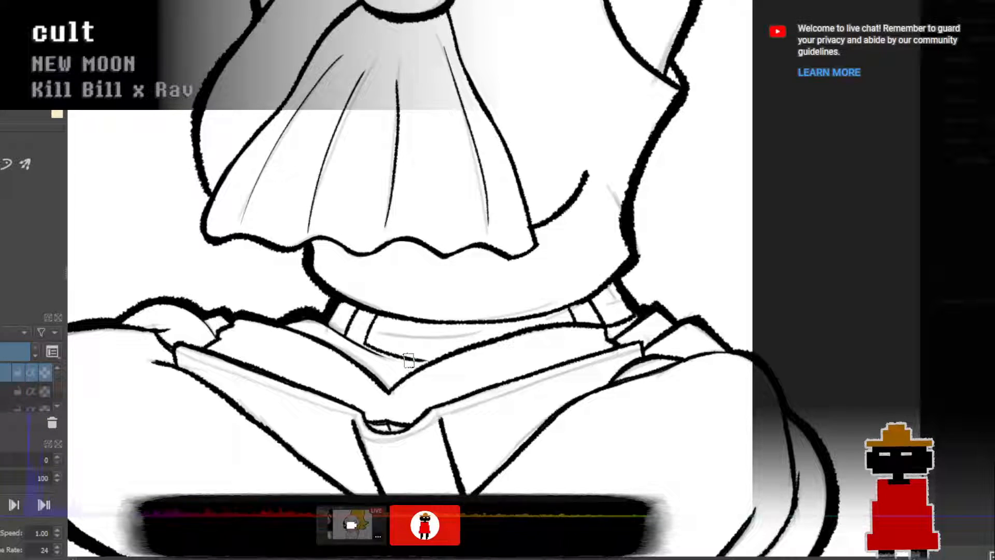
pyautogui.moveTo(404, 357); pyautogui.dragTo(412, 322)
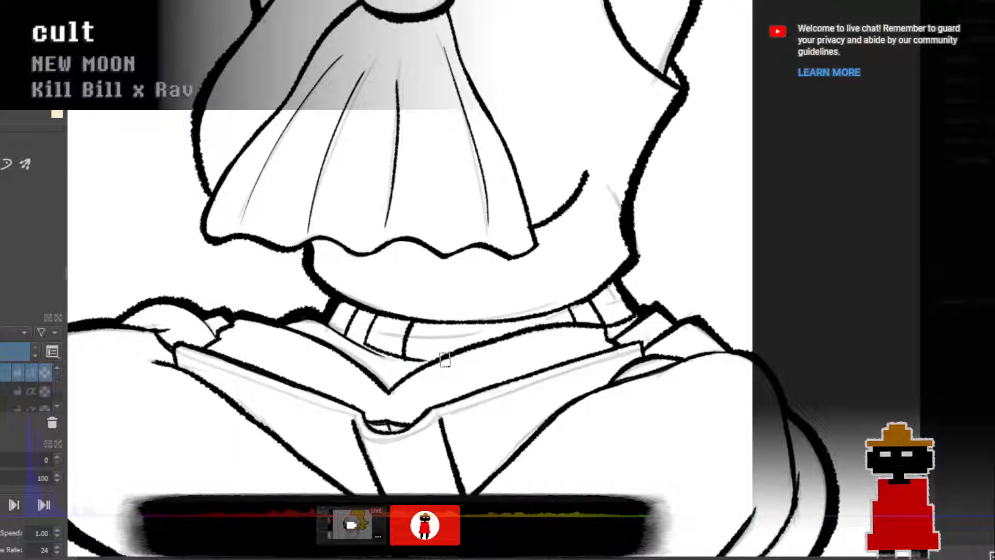
pyautogui.moveTo(404, 358); pyautogui.dragTo(428, 363)
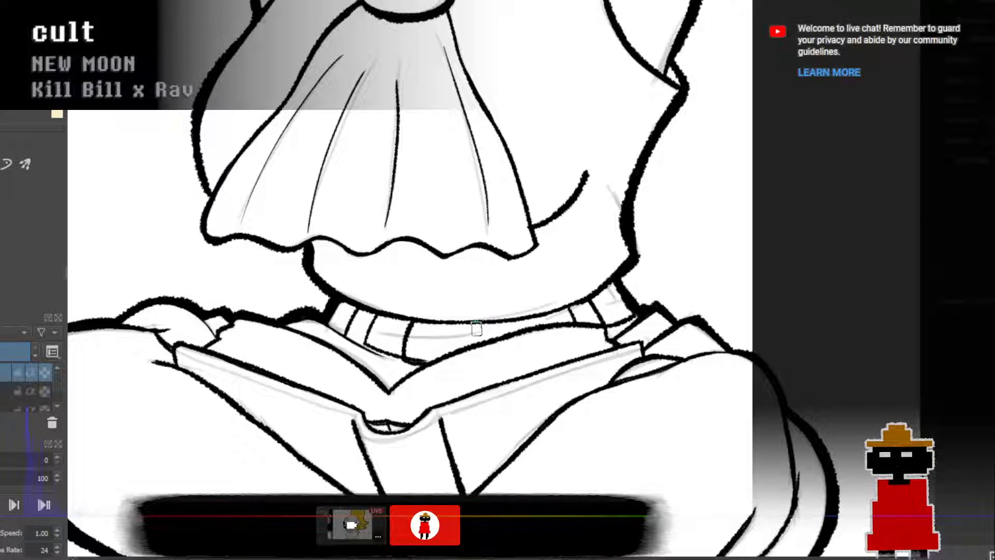
pyautogui.hotkey('ctrl', 'z')
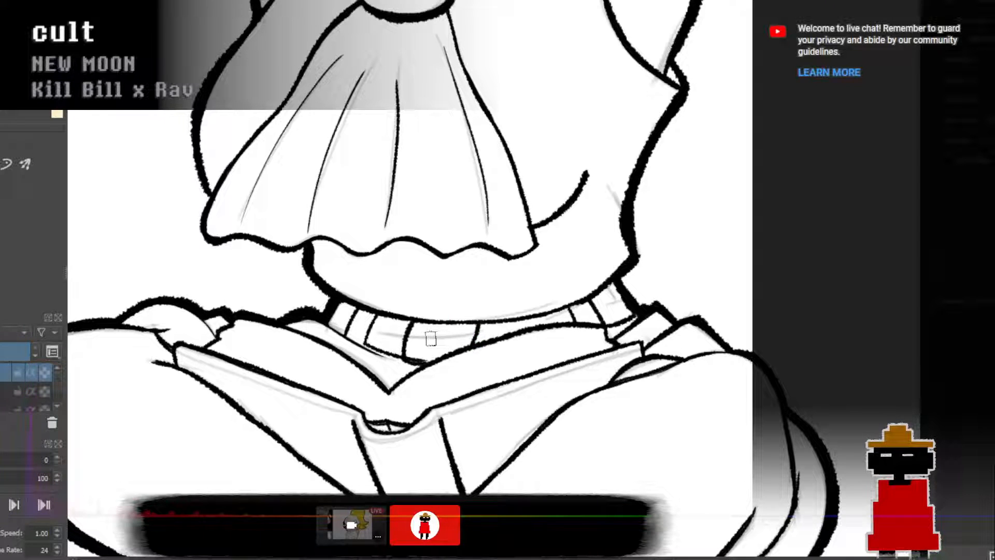
pyautogui.hotkey('ctrl', 'z')
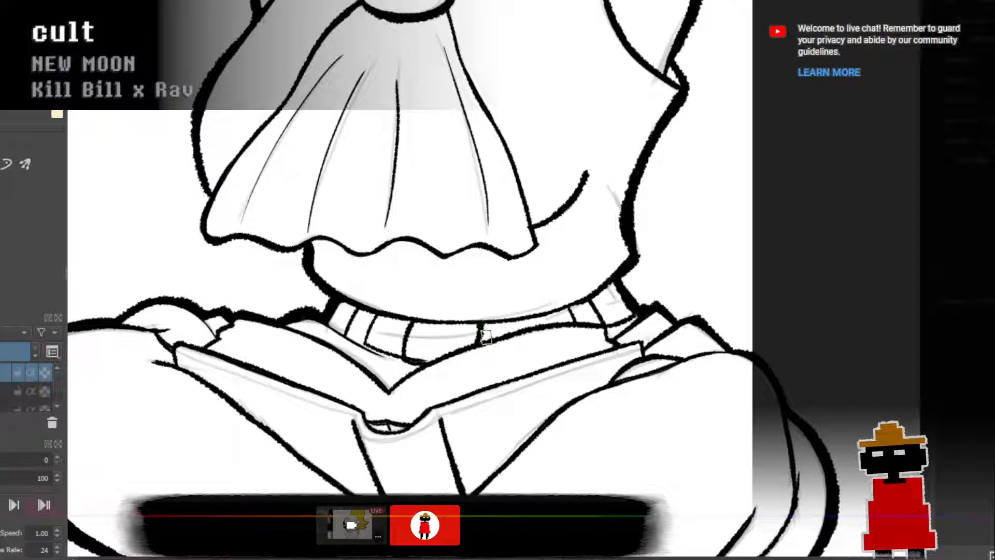
pyautogui.scroll(-3, 589, 353)
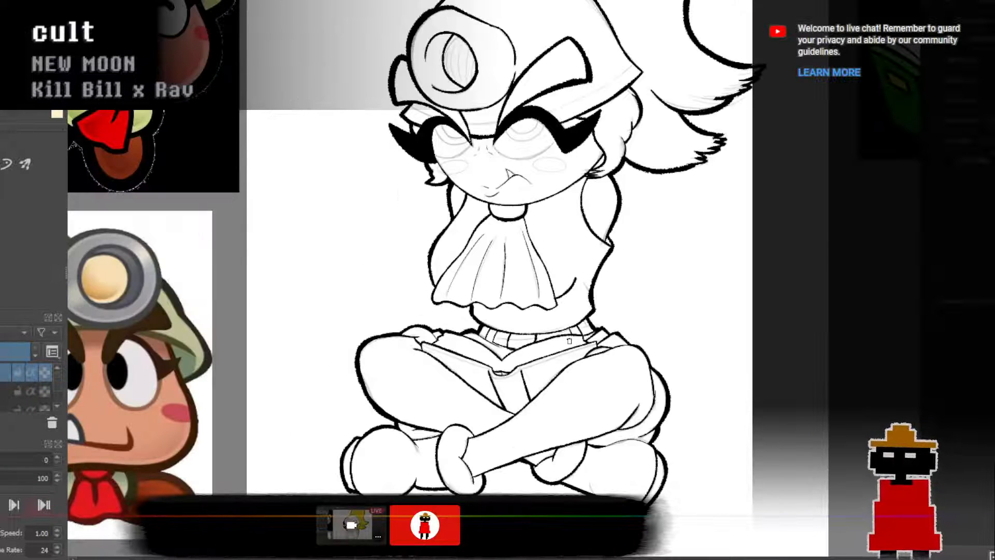
pyautogui.scroll(5, 569, 341)
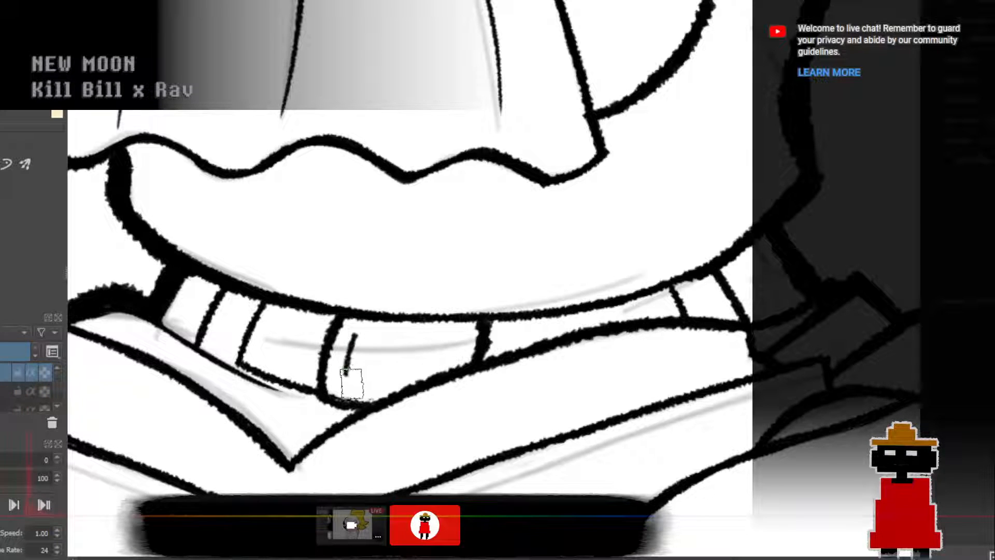
pyautogui.hotkey('ctrl', 'z')
pyautogui.hotkey('ctrl', 'z')
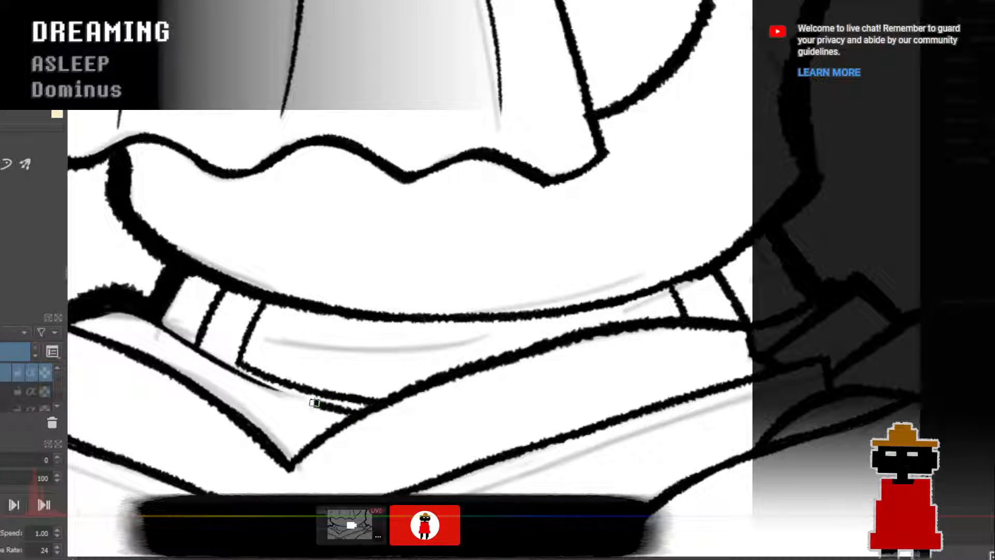
# Ink a belt buckle at the centre of the waist, with double vertical lines on its left and right sides.
pyautogui.moveTo(314, 403); pyautogui.dragTo(333, 324)
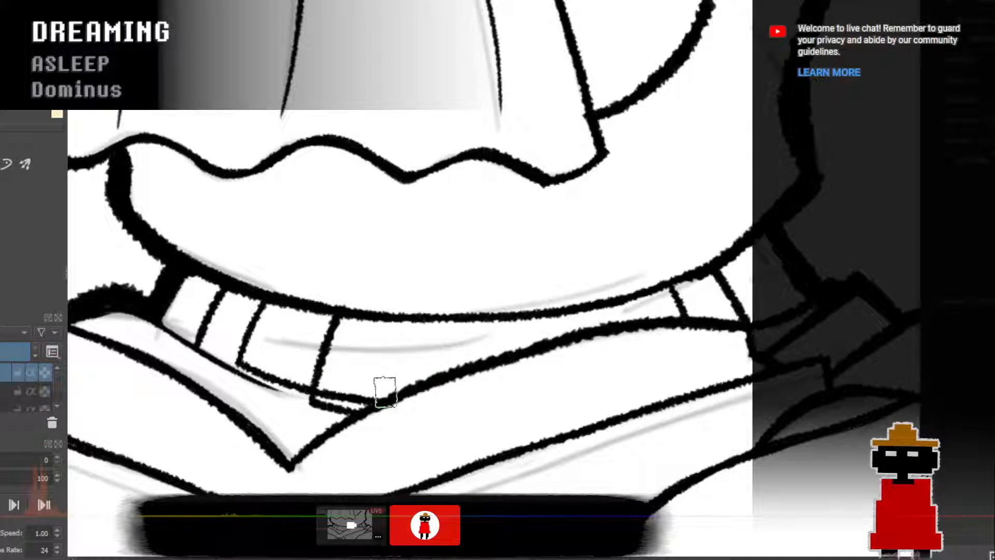
pyautogui.moveTo(327, 394); pyautogui.dragTo(355, 318)
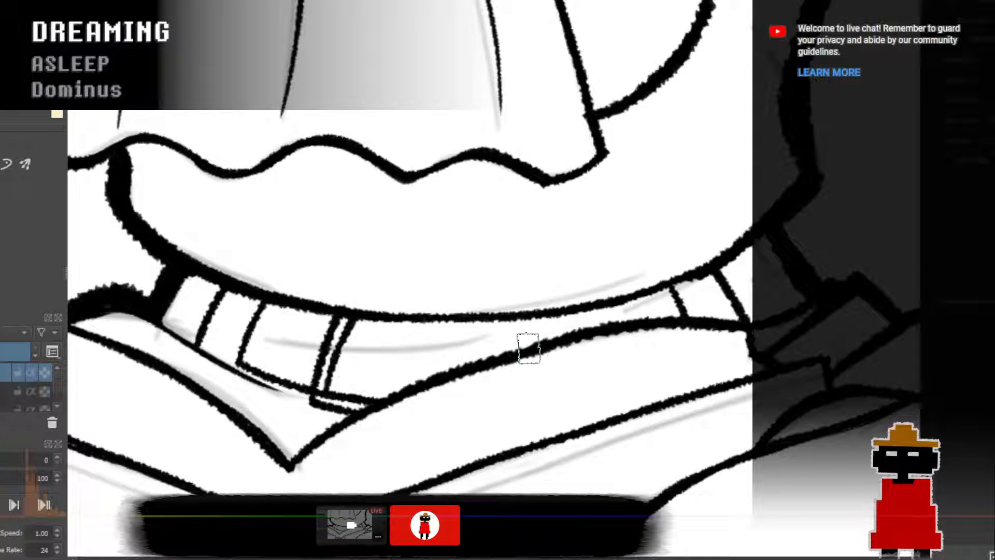
pyautogui.moveTo(468, 322); pyautogui.dragTo(463, 363)
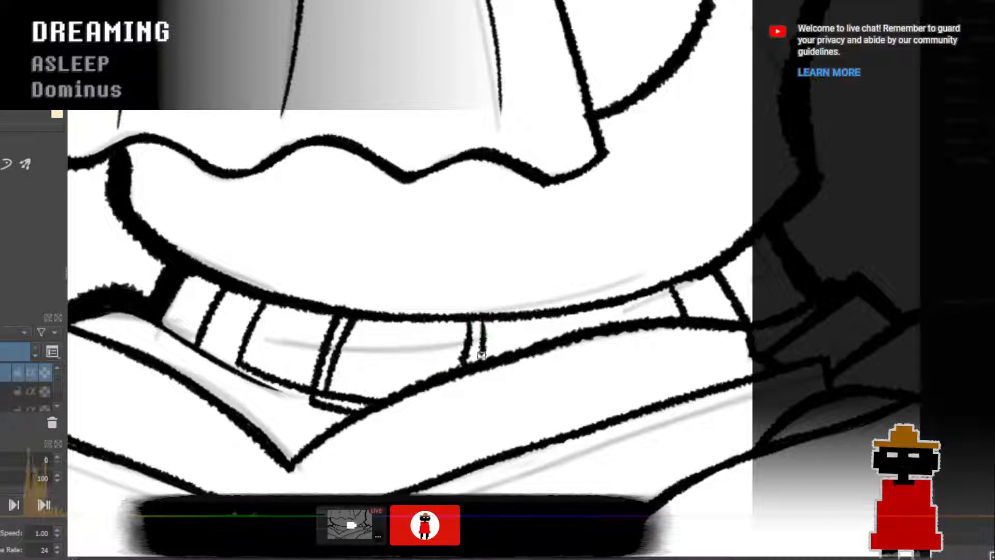
pyautogui.moveTo(481, 355); pyautogui.dragTo(479, 361)
pyautogui.hotkey('ctrl', 'z')
pyautogui.moveTo(475, 323); pyautogui.dragTo(468, 355)
pyautogui.hotkey('ctrl', 'z')
pyautogui.hotkey('ctrl', 'z')
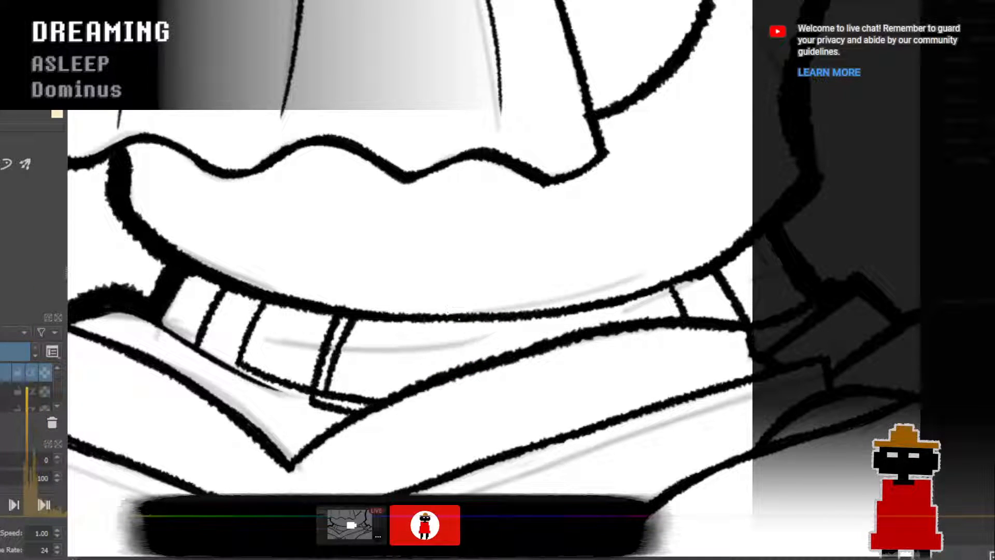
pyautogui.moveTo(459, 318)
pyautogui.mouseDown()
pyautogui.moveTo(455, 365)
pyautogui.moveTo(470, 344)
pyautogui.moveTo(468, 365)
pyautogui.mouseUp()
pyautogui.hotkey('ctrl', 'z')
pyautogui.moveTo(468, 319); pyautogui.dragTo(467, 370)
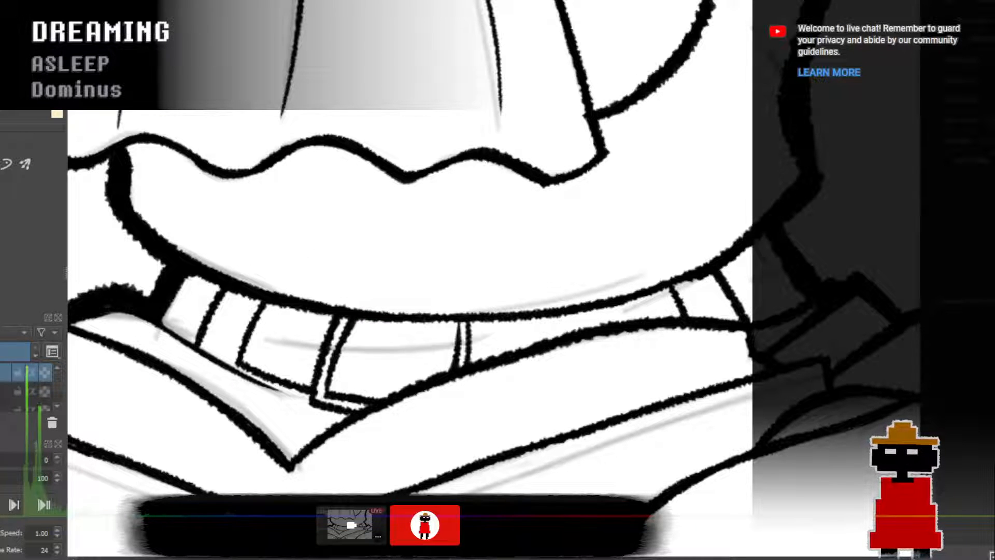
# Try to ink a stroke along the top of the belt, then undo it.
pyautogui.moveTo(351, 324); pyautogui.dragTo(450, 329)
pyautogui.hotkey('ctrl', 'z')
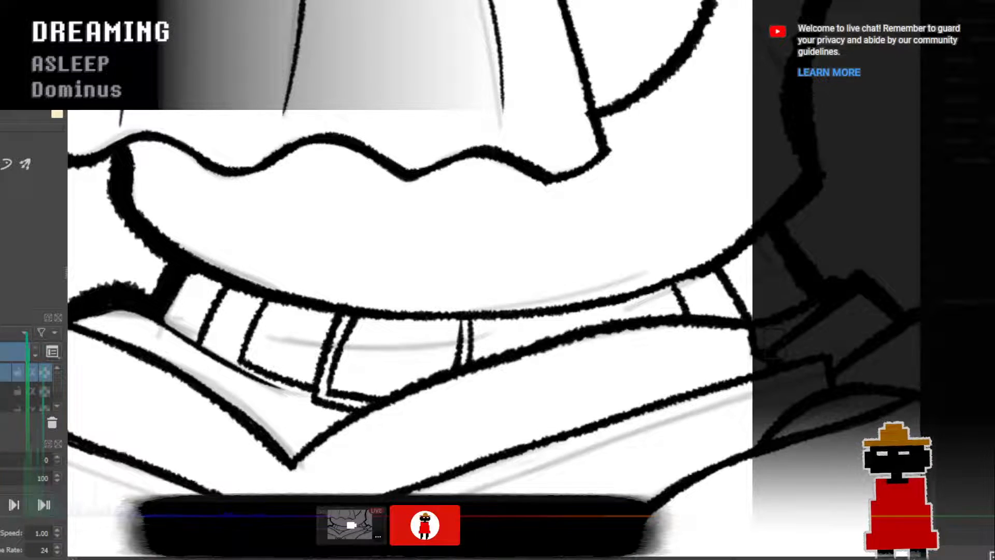
# Examine the seated character's line art and flat colours, comparing the whole figure with the reference images.
pyautogui.scroll(-5, 764, 345)
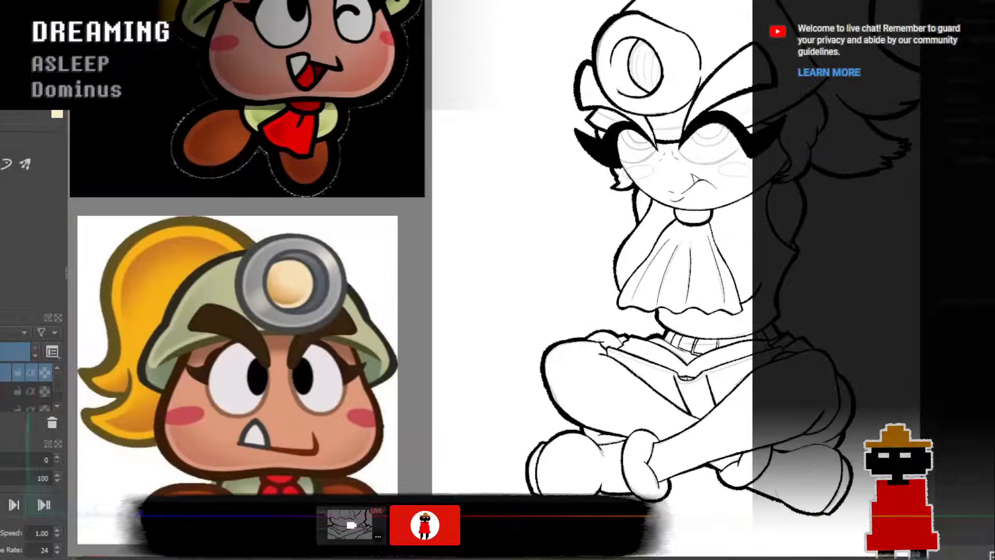
pyautogui.moveTo(756, 346); pyautogui.dragTo(469, 362)
pyautogui.scroll(-2, 509, 330)
pyautogui.scroll(2, 509, 331)
pyautogui.scroll(-3, 469, 359)
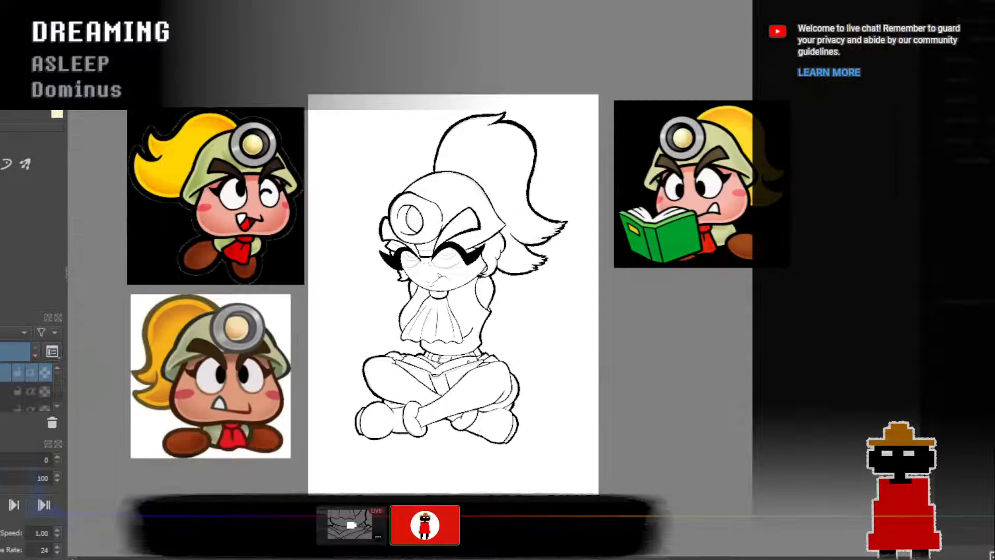
pyautogui.scroll(3, 469, 360)
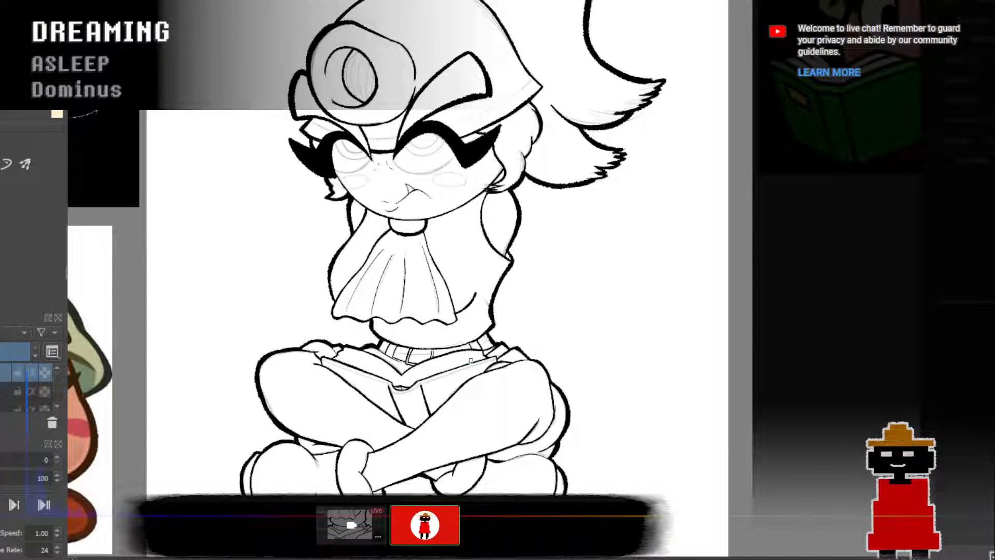
pyautogui.scroll(1, 470, 360)
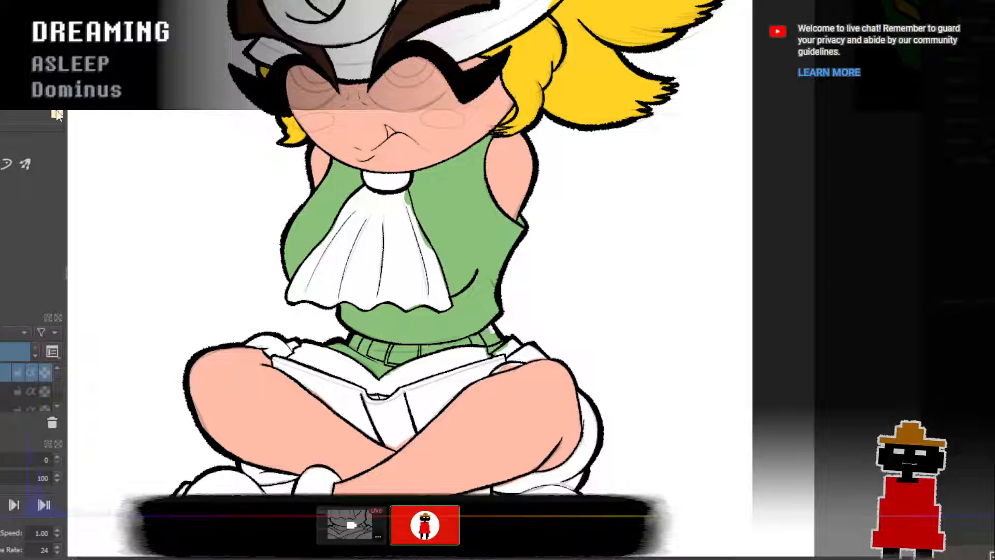
pyautogui.scroll(-1, 322, 195)
pyautogui.moveTo(478, 281); pyautogui.dragTo(435, 281)
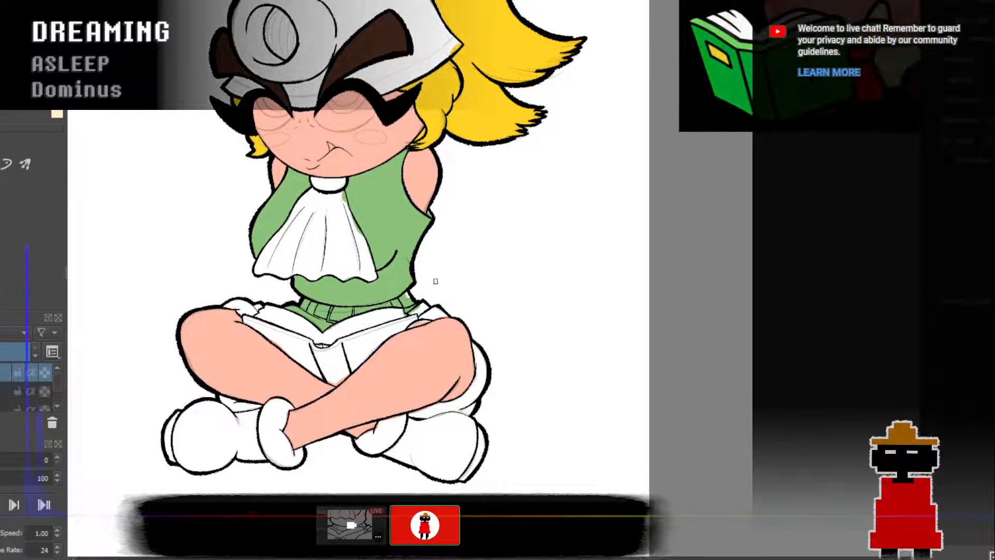
pyautogui.scroll(-1, 432, 281)
pyautogui.scroll(2, 423, 286)
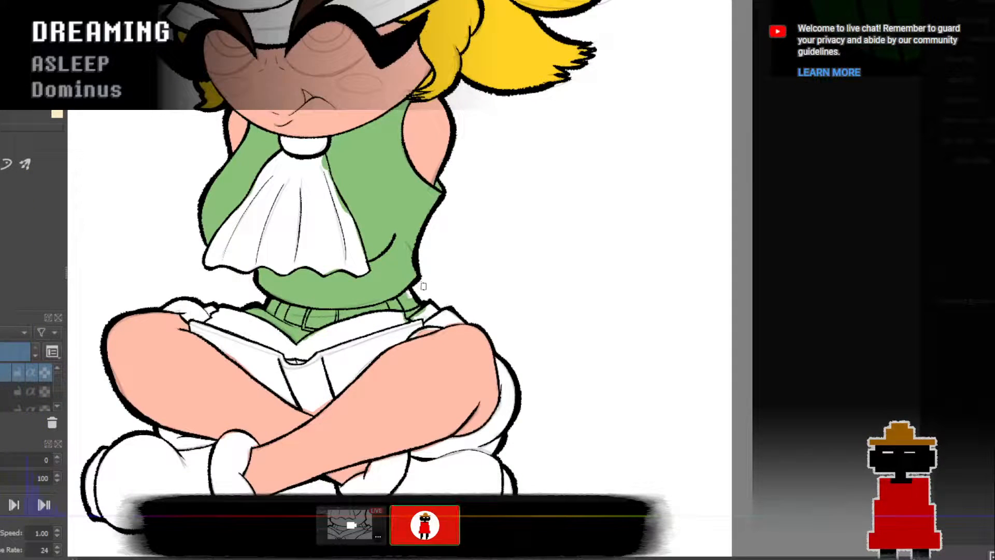
pyautogui.scroll(-2, 423, 286)
pyautogui.scroll(1, 423, 289)
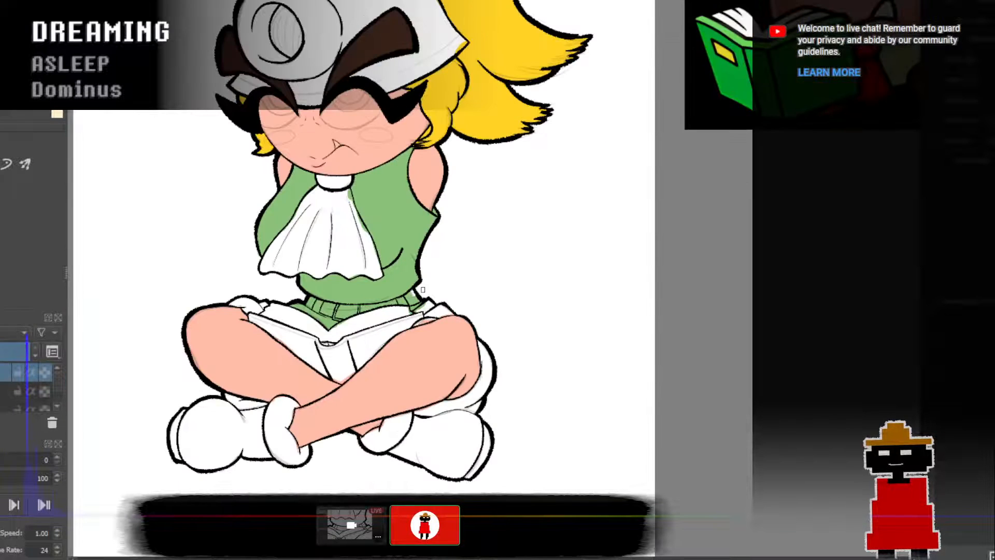
pyautogui.moveTo(423, 290); pyautogui.dragTo(395, 288)
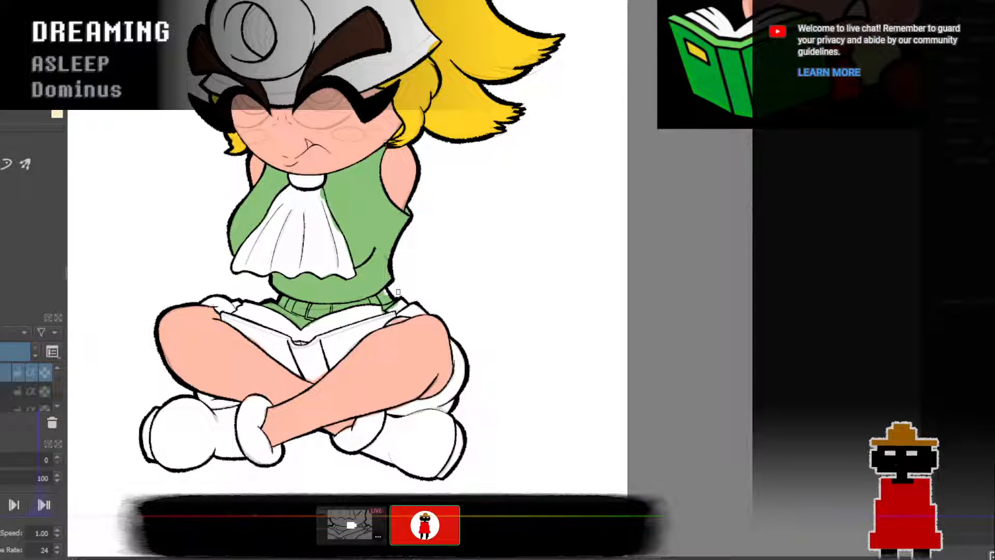
# On the green clothing colour layer, sample the shirt's green and paint the shorts folds above the right-hand knee.
pyautogui.click(6, 408)
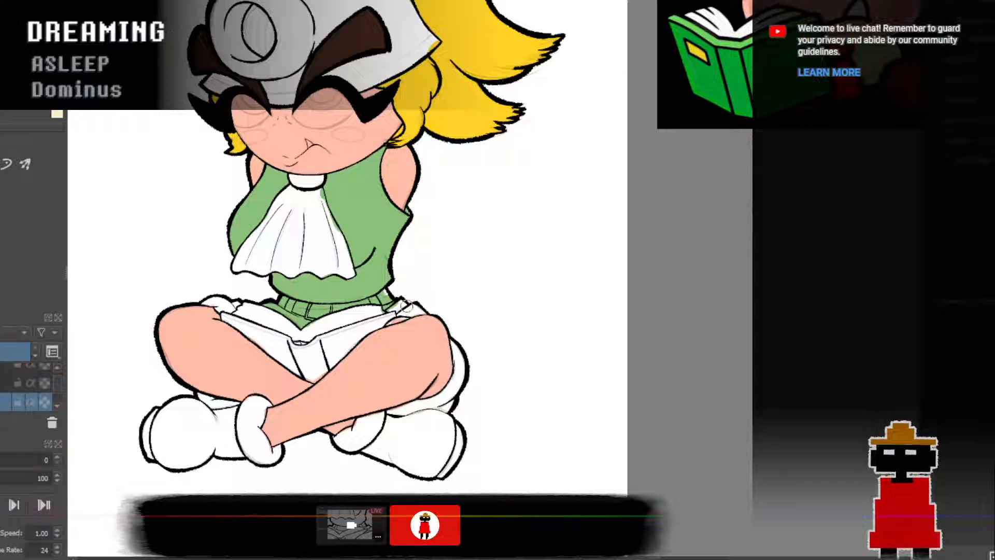
pyautogui.scroll(3, 347, 289)
pyautogui.moveTo(347, 289)
pyautogui.mouseDown()
pyautogui.moveTo(326, 273)
pyautogui.moveTo(349, 299)
pyautogui.moveTo(314, 294)
pyautogui.moveTo(349, 284)
pyautogui.moveTo(354, 304)
pyautogui.moveTo(316, 298)
pyautogui.moveTo(356, 292)
pyautogui.mouseUp()
pyautogui.keyDown('ctrl'); pyautogui.click(270, 213); pyautogui.keyUp('ctrl')
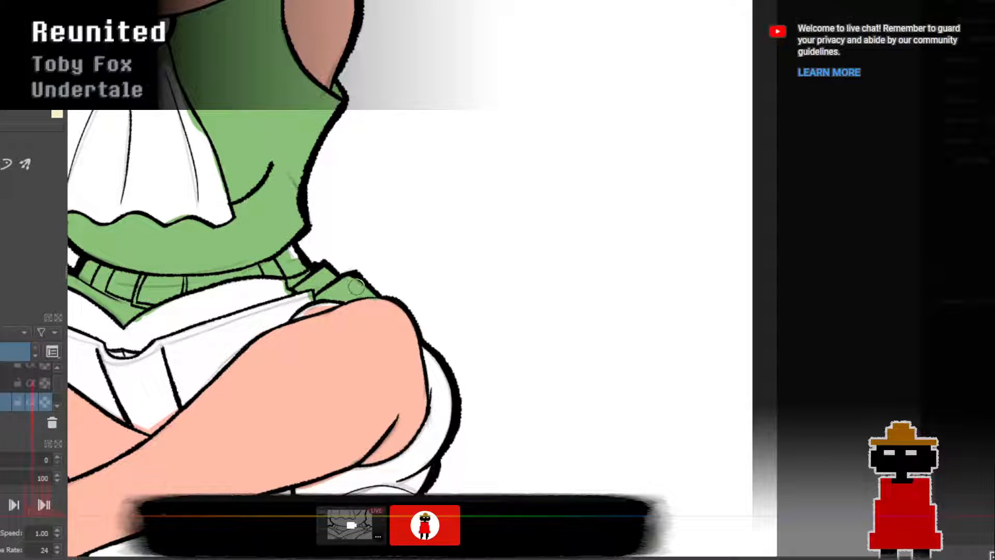
pyautogui.moveTo(356, 286); pyautogui.dragTo(392, 307)
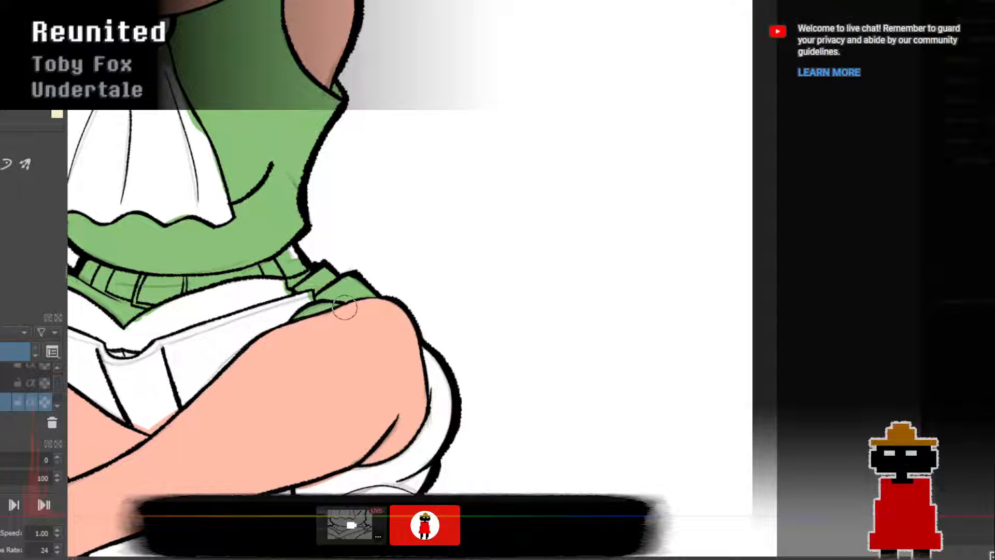
# Paint the shorts fabric green beneath and around the outside of the right-hand knee, up to the outer outline.
pyautogui.scroll(-2, 385, 321)
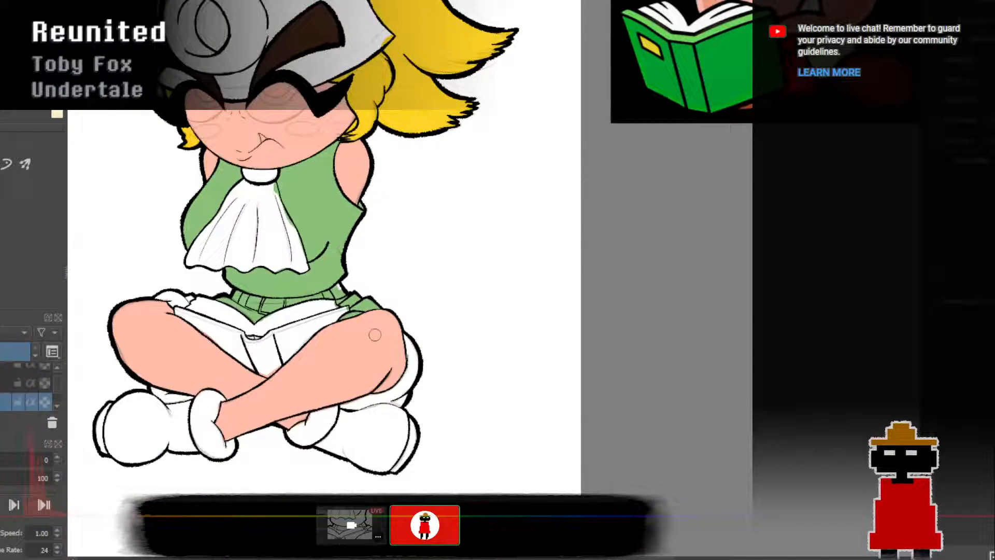
pyautogui.moveTo(375, 335); pyautogui.dragTo(497, 342)
pyautogui.moveTo(542, 399); pyautogui.dragTo(512, 363)
pyautogui.scroll(3, 526, 374)
pyautogui.scroll(1, 479, 307)
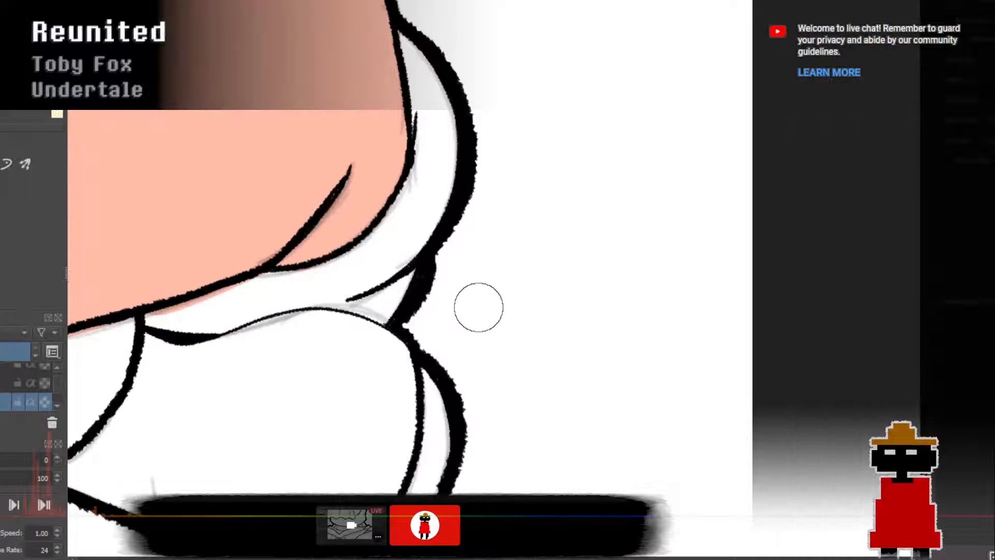
pyautogui.moveTo(149, 319)
pyautogui.mouseDown()
pyautogui.moveTo(227, 323)
pyautogui.moveTo(183, 321)
pyautogui.moveTo(272, 284)
pyautogui.moveTo(308, 289)
pyautogui.moveTo(222, 332)
pyautogui.moveTo(193, 330)
pyautogui.moveTo(236, 325)
pyautogui.moveTo(182, 325)
pyautogui.moveTo(335, 292)
pyautogui.moveTo(269, 291)
pyautogui.moveTo(394, 269)
pyautogui.moveTo(285, 284)
pyautogui.moveTo(263, 277)
pyautogui.mouseUp()
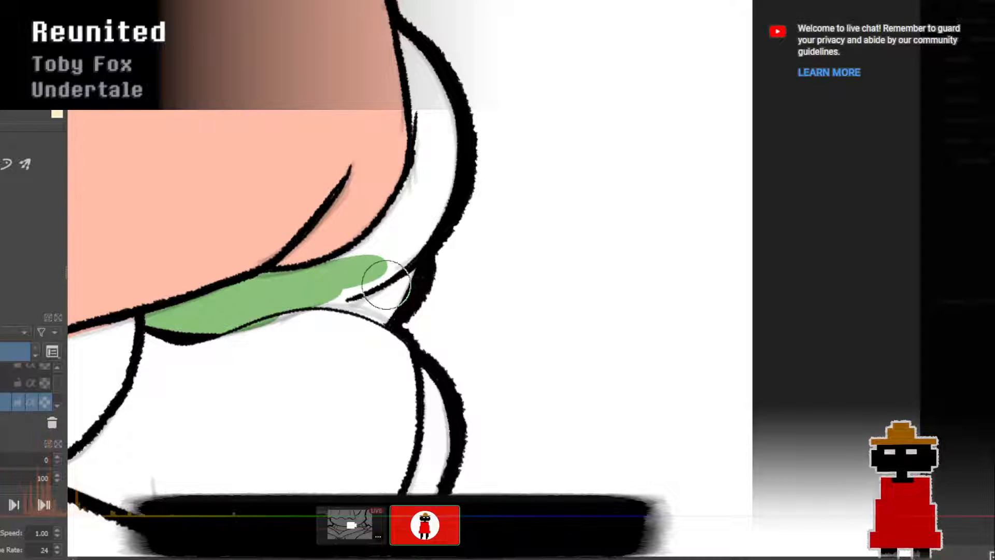
pyautogui.moveTo(348, 311)
pyautogui.mouseDown()
pyautogui.moveTo(312, 296)
pyautogui.moveTo(380, 305)
pyautogui.moveTo(399, 319)
pyautogui.moveTo(379, 326)
pyautogui.moveTo(407, 277)
pyautogui.moveTo(397, 274)
pyautogui.moveTo(349, 300)
pyautogui.moveTo(384, 293)
pyautogui.moveTo(409, 237)
pyautogui.moveTo(322, 273)
pyautogui.mouseUp()
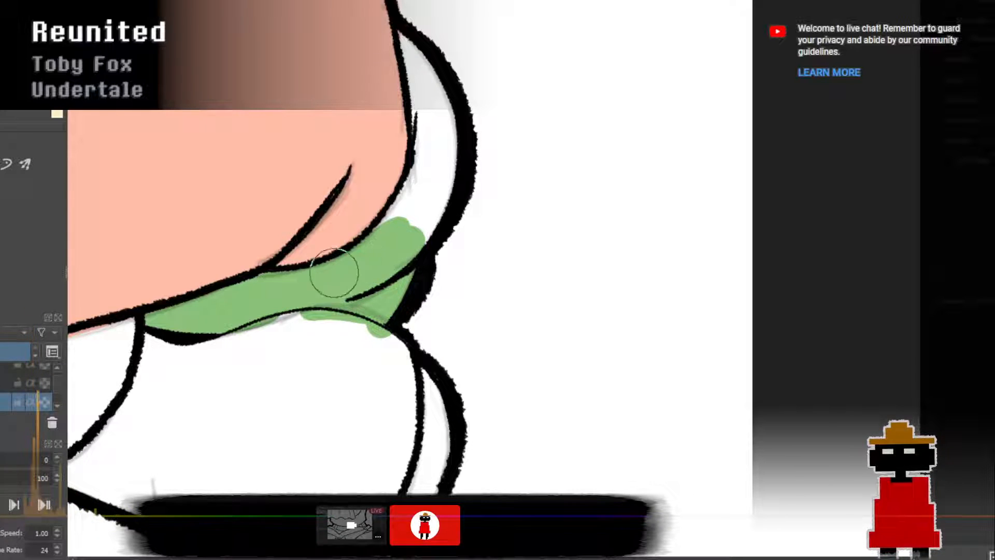
pyautogui.moveTo(409, 235)
pyautogui.mouseDown()
pyautogui.moveTo(440, 169)
pyautogui.moveTo(402, 231)
pyautogui.moveTo(373, 255)
pyautogui.moveTo(438, 163)
pyautogui.moveTo(379, 255)
pyautogui.mouseUp()
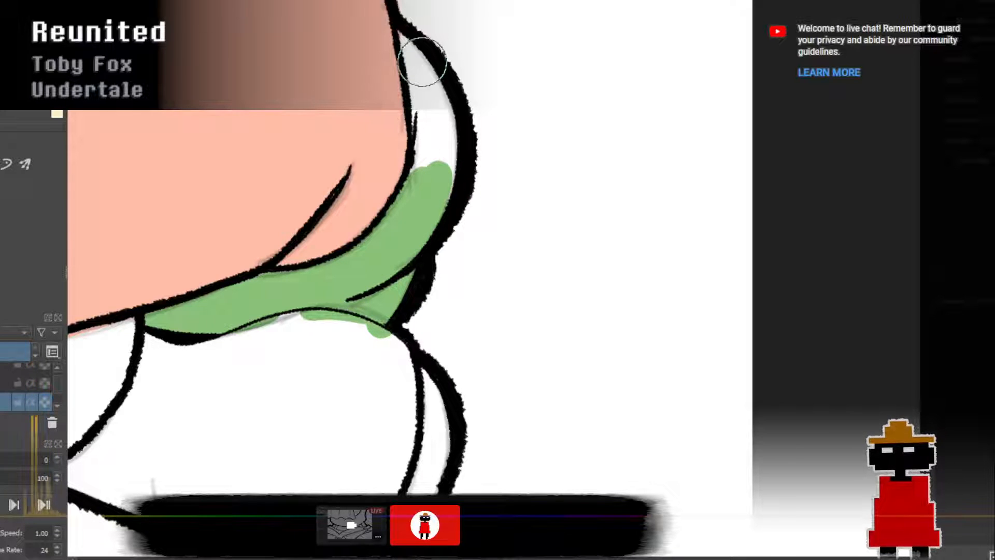
pyautogui.moveTo(424, 60)
pyautogui.mouseDown()
pyautogui.moveTo(407, 41)
pyautogui.moveTo(438, 93)
pyautogui.moveTo(450, 142)
pyautogui.moveTo(445, 187)
pyautogui.moveTo(426, 193)
pyautogui.moveTo(407, 60)
pyautogui.moveTo(432, 158)
pyautogui.moveTo(412, 225)
pyautogui.moveTo(428, 113)
pyautogui.moveTo(420, 100)
pyautogui.moveTo(418, 182)
pyautogui.moveTo(398, 230)
pyautogui.moveTo(423, 149)
pyautogui.moveTo(410, 106)
pyautogui.moveTo(419, 178)
pyautogui.moveTo(411, 229)
pyautogui.moveTo(415, 176)
pyautogui.mouseUp()
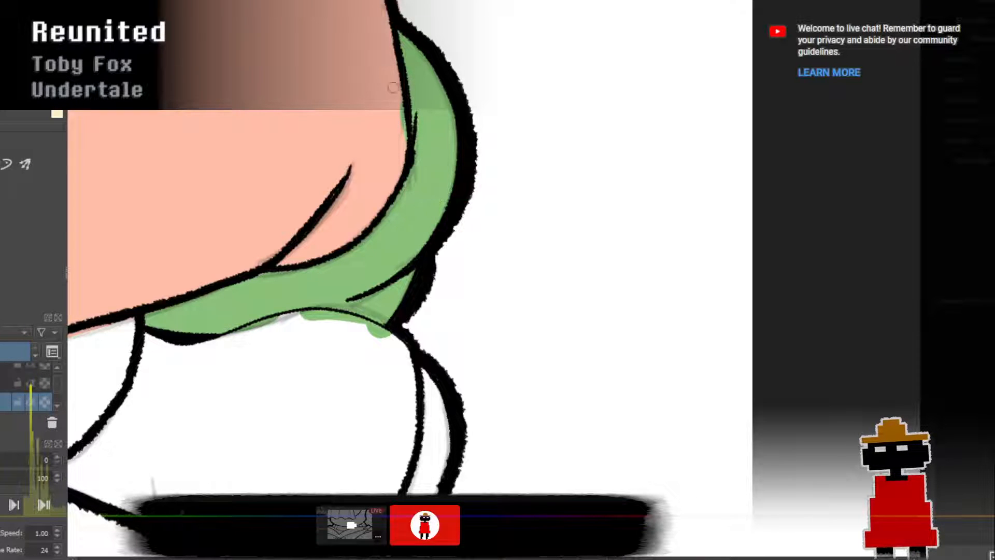
# Paint the small strip of shorts green between the left-hand thigh and the boot.
pyautogui.scroll(-5, 390, 191)
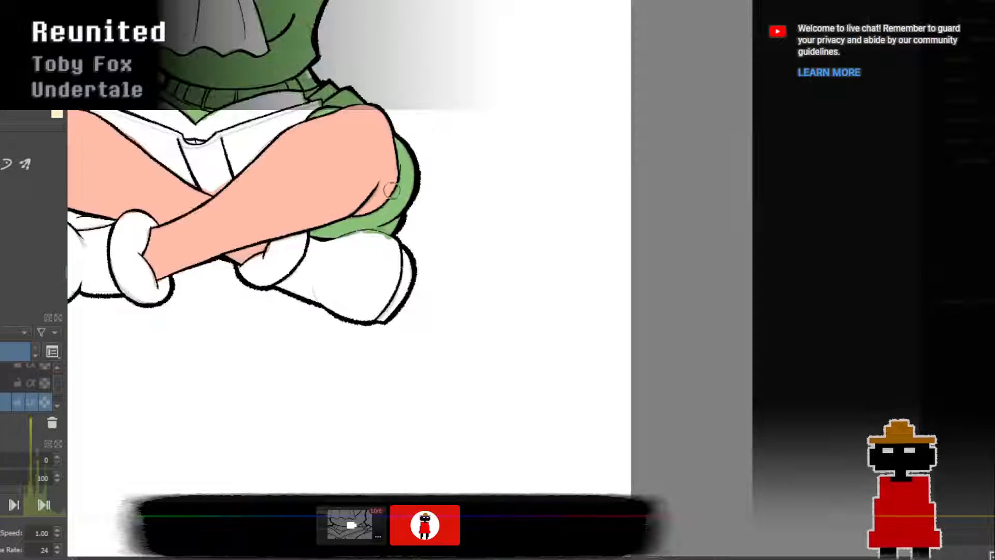
pyautogui.scroll(4, 410, 288)
pyautogui.scroll(2, 449, 295)
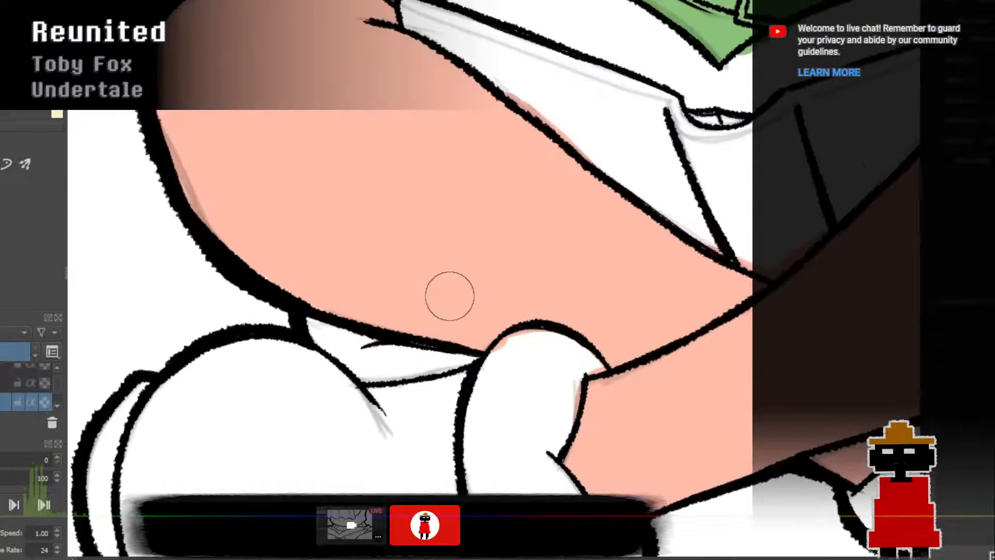
pyautogui.scroll(-2, 413, 349)
pyautogui.moveTo(448, 296)
pyautogui.mouseDown()
pyautogui.moveTo(413, 349)
pyautogui.moveTo(365, 340)
pyautogui.mouseUp()
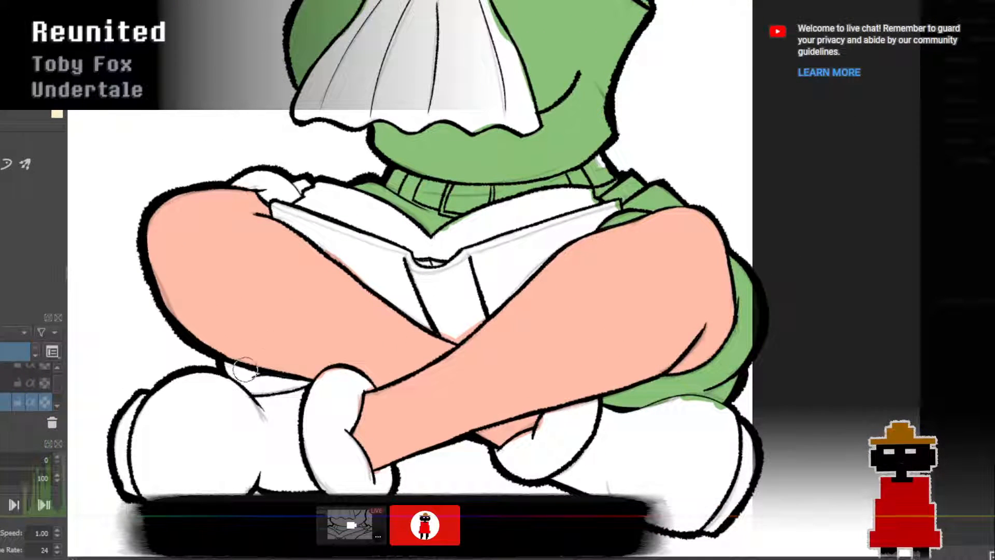
pyautogui.moveTo(246, 369)
pyautogui.mouseDown()
pyautogui.moveTo(224, 380)
pyautogui.moveTo(226, 365)
pyautogui.moveTo(253, 389)
pyautogui.mouseUp()
pyautogui.hotkey('ctrl', 'z')
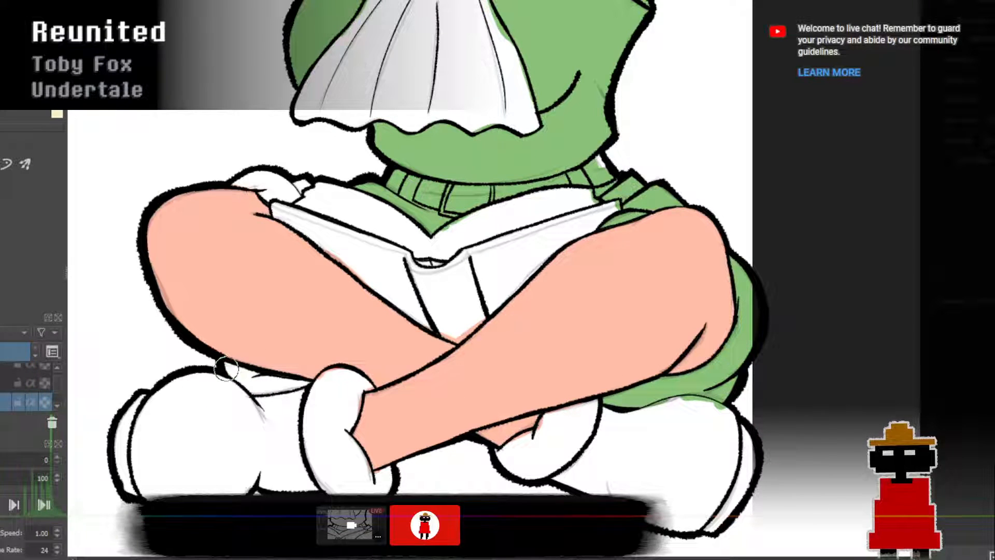
pyautogui.moveTo(228, 373)
pyautogui.mouseDown()
pyautogui.moveTo(250, 384)
pyautogui.moveTo(296, 388)
pyautogui.moveTo(248, 388)
pyautogui.moveTo(260, 380)
pyautogui.moveTo(235, 371)
pyautogui.moveTo(275, 381)
pyautogui.moveTo(266, 401)
pyautogui.moveTo(259, 380)
pyautogui.moveTo(279, 370)
pyautogui.moveTo(268, 383)
pyautogui.moveTo(225, 365)
pyautogui.moveTo(278, 391)
pyautogui.moveTo(262, 385)
pyautogui.moveTo(309, 384)
pyautogui.mouseUp()
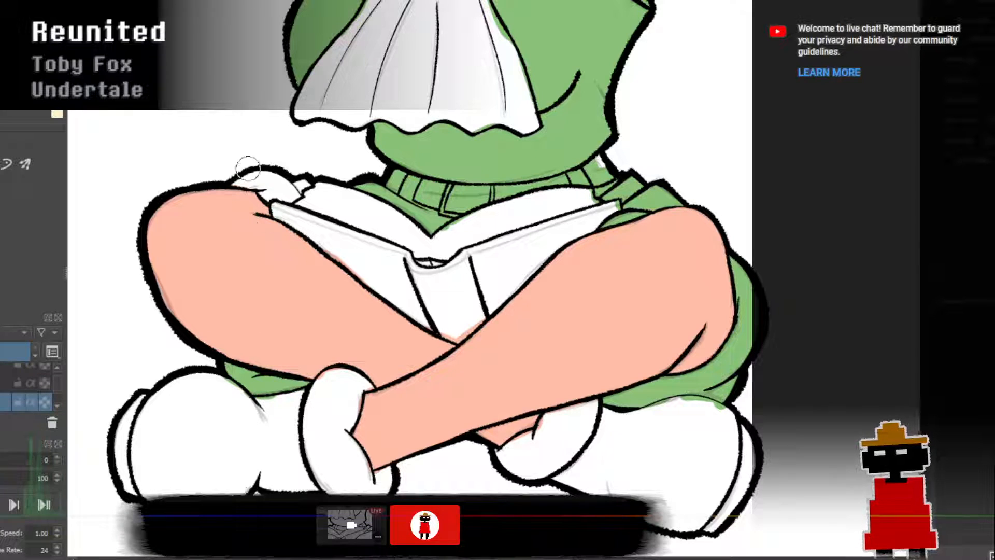
# Fill the shorts fold above the left-hand knee with the same green.
pyautogui.moveTo(237, 188)
pyautogui.mouseDown()
pyautogui.moveTo(256, 178)
pyautogui.moveTo(289, 192)
pyautogui.moveTo(251, 185)
pyautogui.moveTo(282, 192)
pyautogui.moveTo(262, 192)
pyautogui.moveTo(267, 202)
pyautogui.moveTo(262, 192)
pyautogui.moveTo(293, 203)
pyautogui.moveTo(262, 191)
pyautogui.moveTo(291, 184)
pyautogui.moveTo(291, 193)
pyautogui.moveTo(275, 179)
pyautogui.moveTo(308, 185)
pyautogui.moveTo(282, 196)
pyautogui.mouseUp()
pyautogui.hotkey('ctrl', 'z')
pyautogui.hotkey('ctrl', 'z')
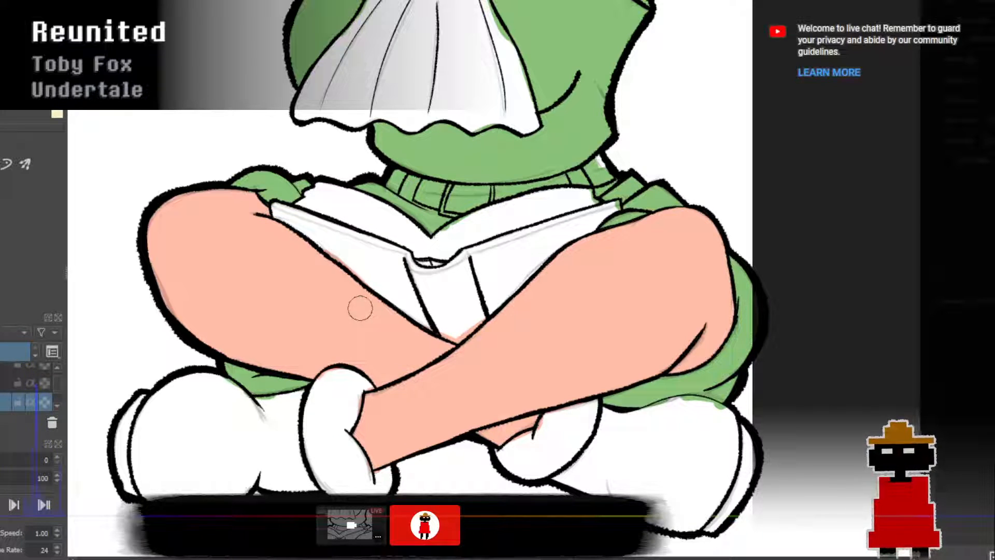
# Paint the small helmet brim section below the left-hand eyebrow green on the clothing colour layer.
pyautogui.scroll(-3, 360, 308)
pyautogui.moveTo(525, 226); pyautogui.dragTo(506, 396)
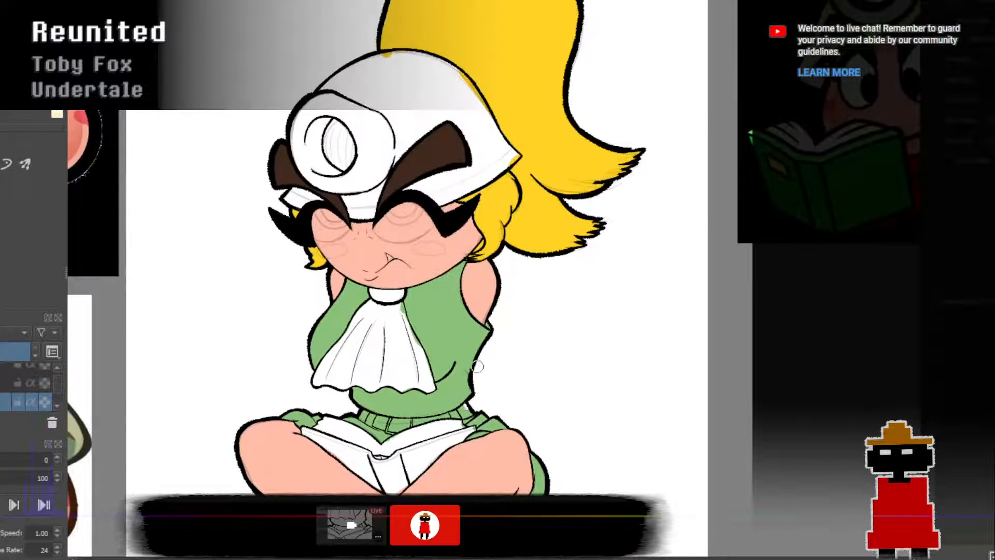
pyautogui.scroll(-3, 413, 259)
pyautogui.scroll(4, 413, 259)
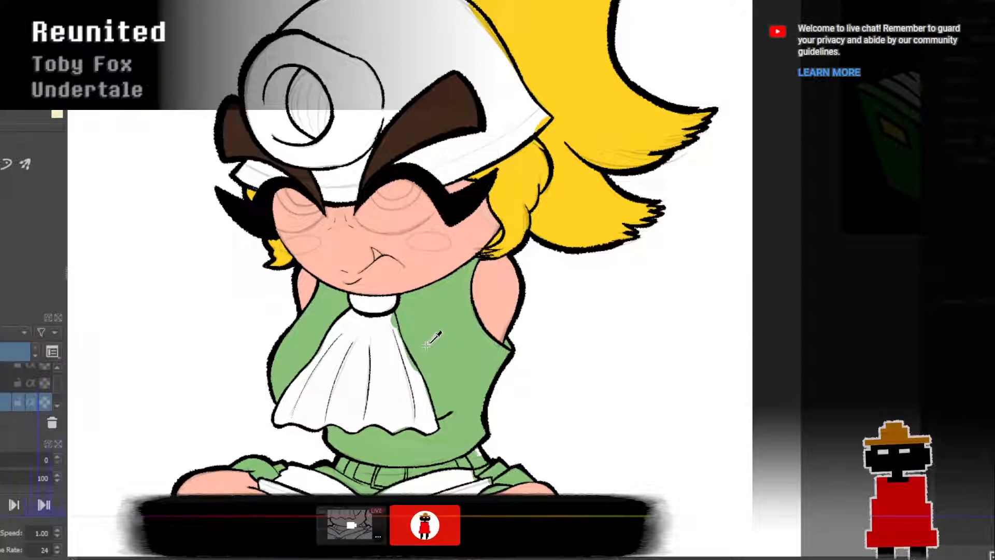
pyautogui.moveTo(423, 200); pyautogui.dragTo(380, 293)
pyautogui.scroll(1, 418, 311)
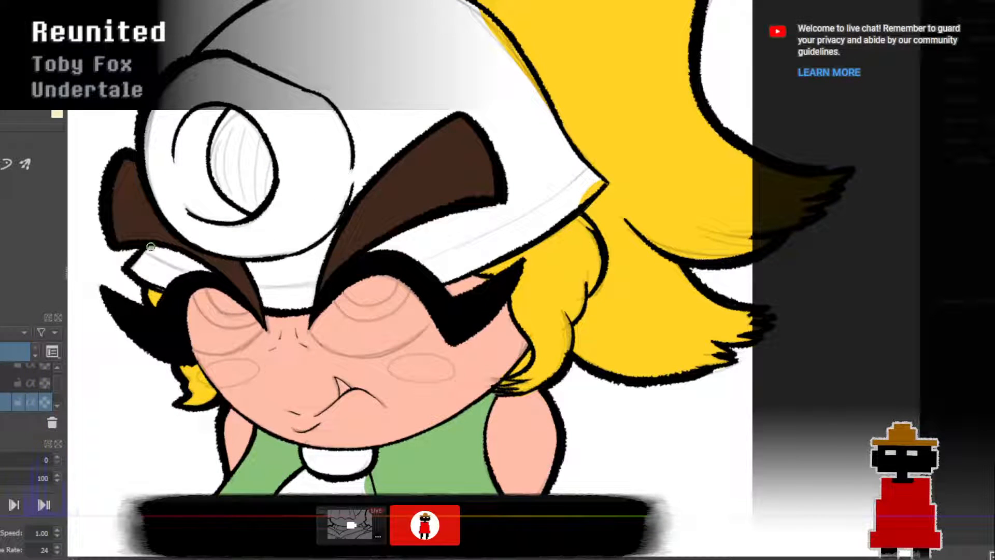
pyautogui.moveTo(151, 247); pyautogui.dragTo(139, 284)
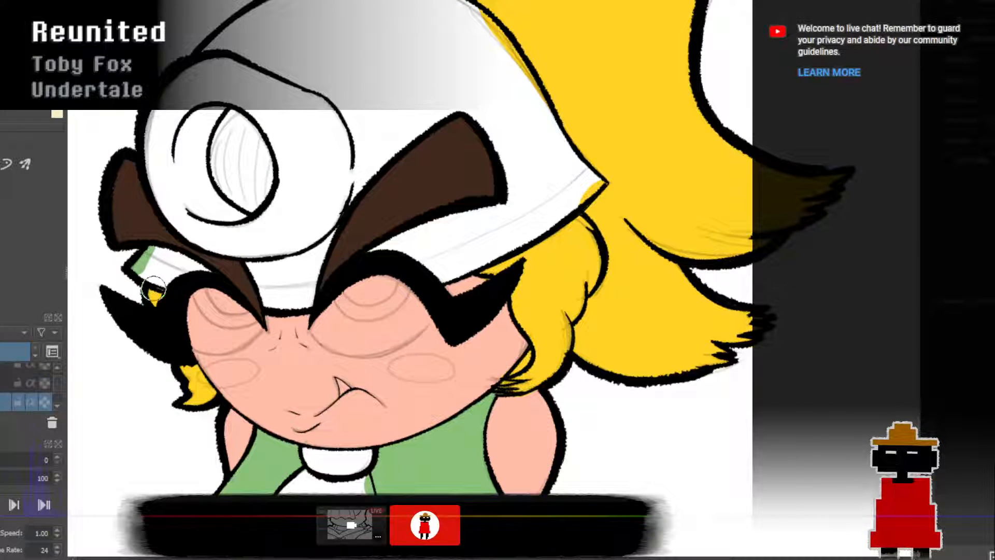
pyautogui.click(5, 366)
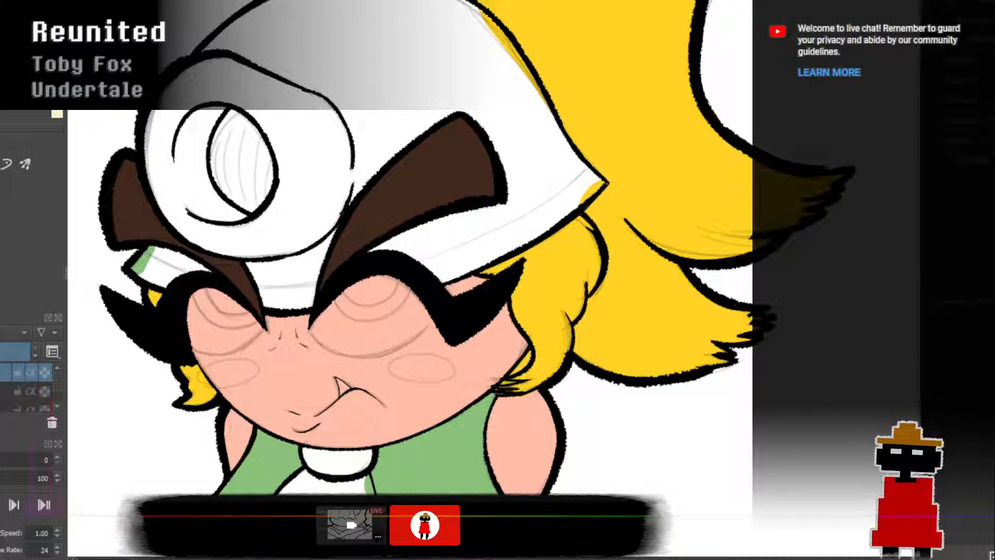
pyautogui.click(5, 409)
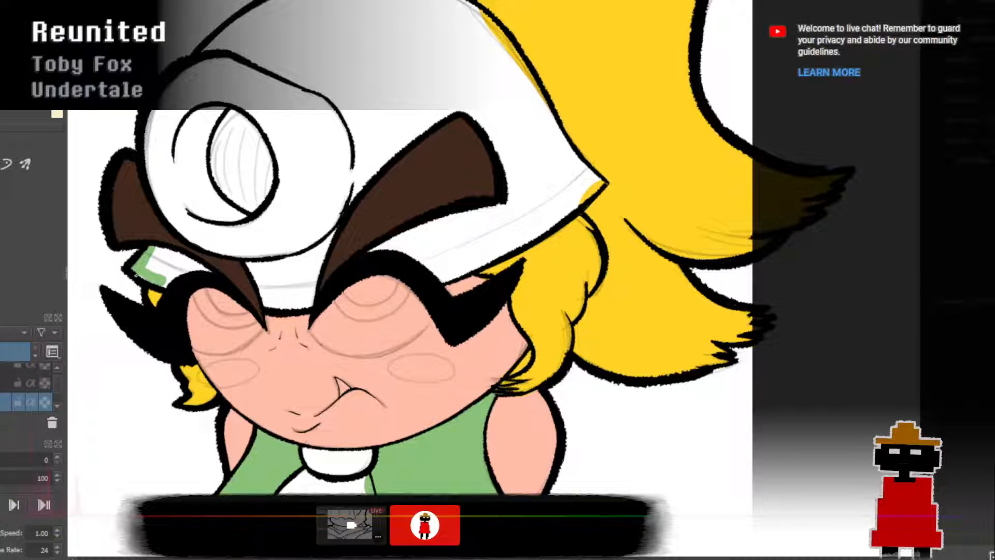
pyautogui.moveTo(161, 282)
pyautogui.mouseDown()
pyautogui.moveTo(186, 274)
pyautogui.moveTo(150, 265)
pyautogui.moveTo(199, 272)
pyautogui.mouseUp()
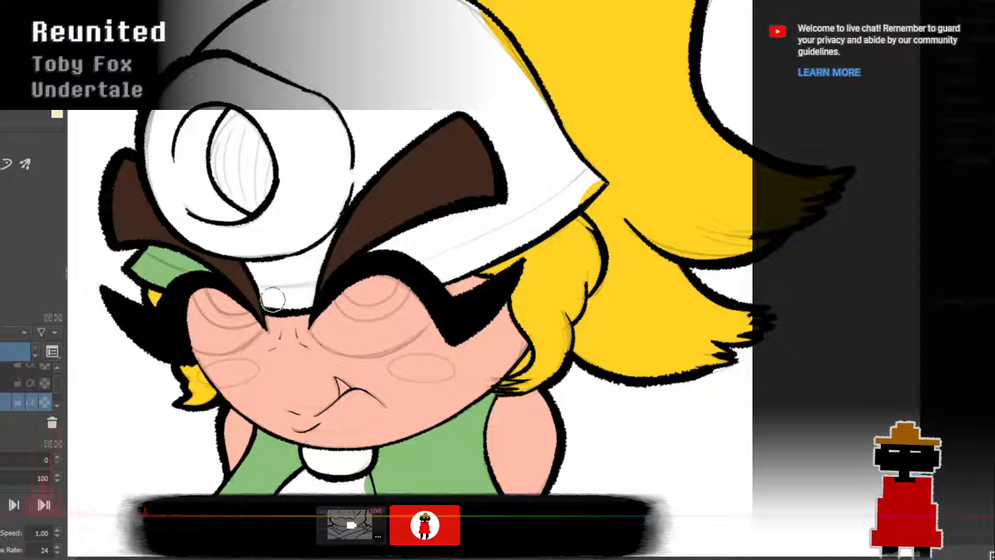
# Fill the helmet area between the eyebrows, just below the headlamp, with green.
pyautogui.moveTo(273, 299)
pyautogui.mouseDown()
pyautogui.moveTo(254, 265)
pyautogui.moveTo(268, 290)
pyautogui.mouseUp()
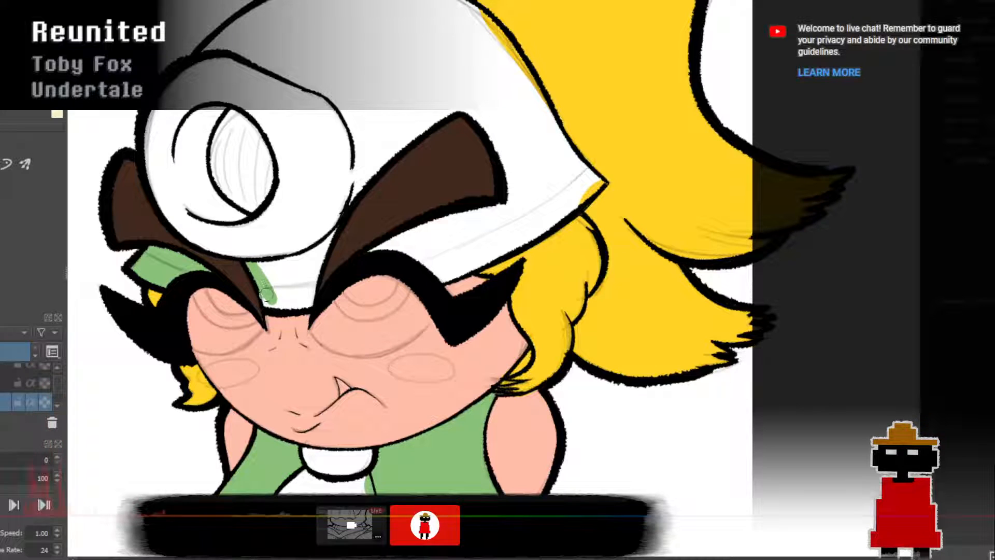
pyautogui.moveTo(296, 304)
pyautogui.mouseDown()
pyautogui.moveTo(253, 265)
pyautogui.moveTo(298, 265)
pyautogui.moveTo(336, 233)
pyautogui.moveTo(308, 255)
pyautogui.mouseUp()
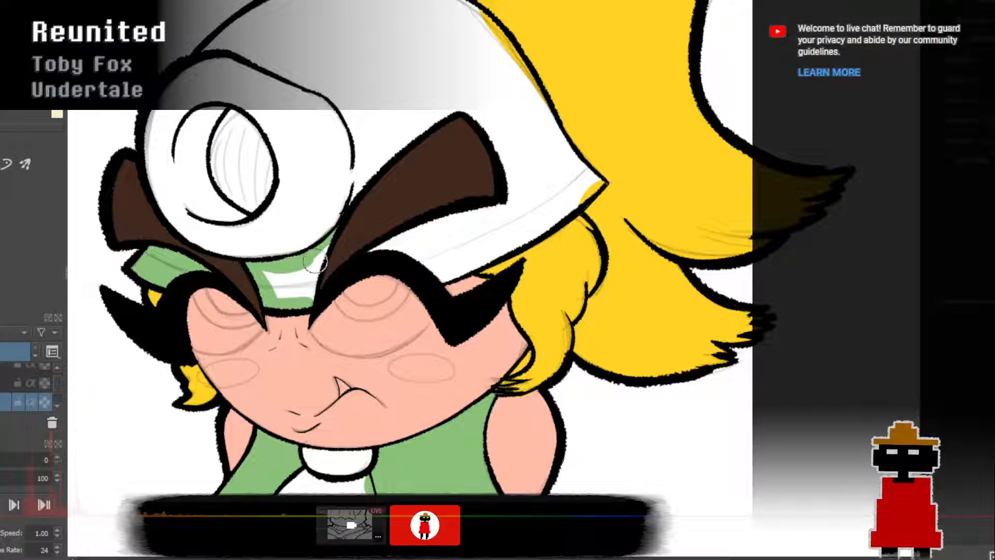
pyautogui.moveTo(269, 295)
pyautogui.mouseDown()
pyautogui.moveTo(303, 270)
pyautogui.moveTo(314, 296)
pyautogui.moveTo(308, 288)
pyautogui.moveTo(327, 261)
pyautogui.mouseUp()
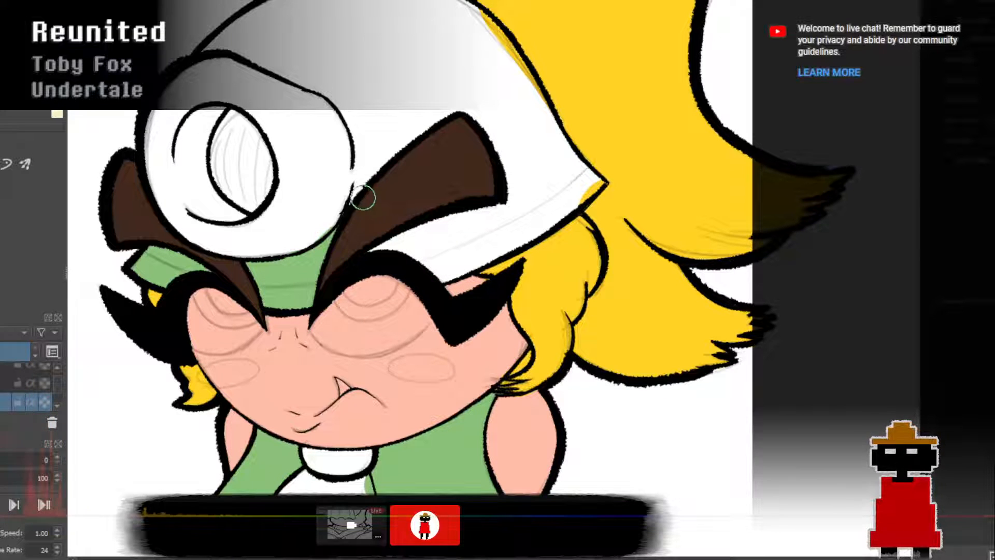
# Paint green beside the headlamp and along the inside of the helmet's upper outline, redoing the part that spills onto the hair.
pyautogui.moveTo(374, 131)
pyautogui.mouseDown()
pyautogui.moveTo(364, 180)
pyautogui.moveTo(356, 118)
pyautogui.mouseUp()
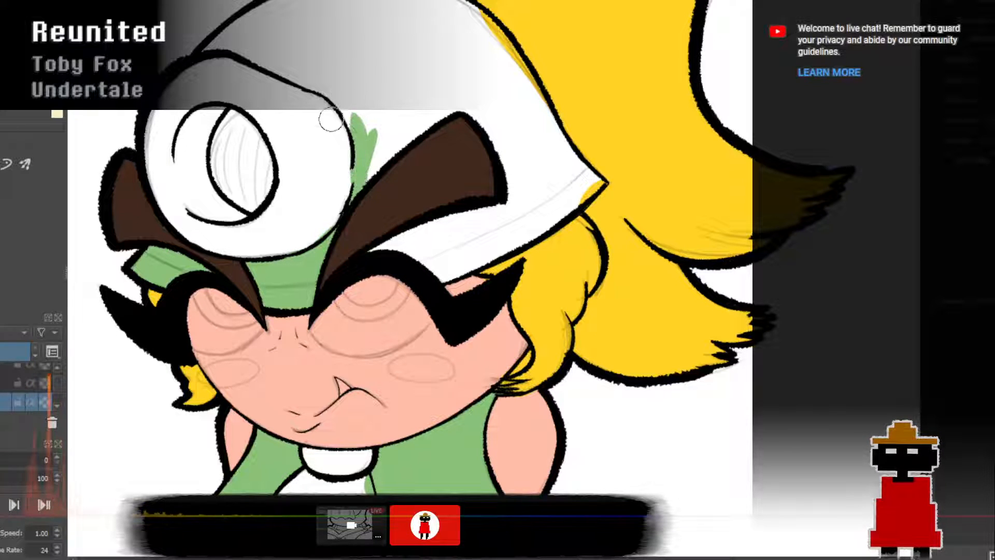
pyautogui.moveTo(204, 49); pyautogui.dragTo(271, 14)
pyautogui.scroll(-2, 343, 108)
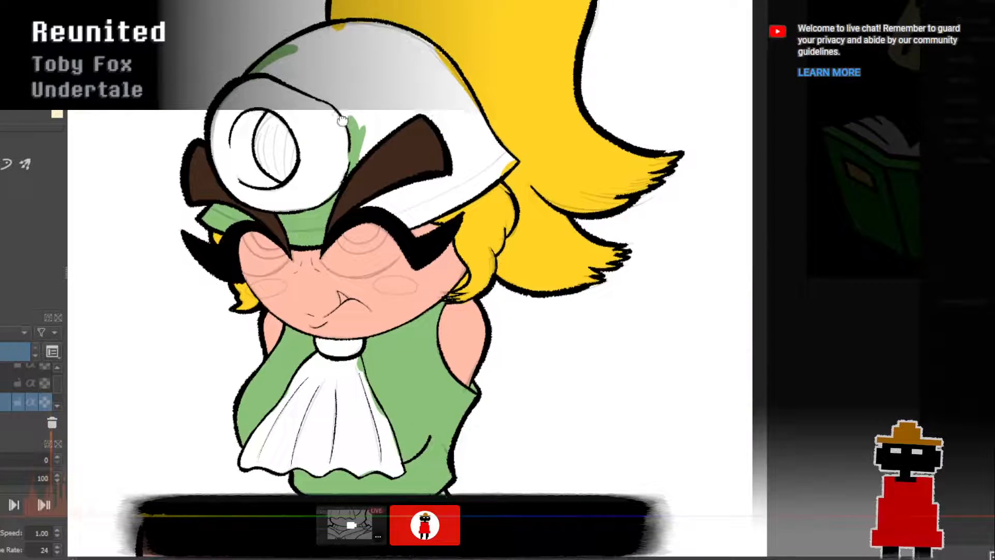
pyautogui.scroll(3, 302, 193)
pyautogui.moveTo(343, 107)
pyautogui.mouseDown()
pyautogui.moveTo(302, 193)
pyautogui.moveTo(342, 277)
pyautogui.mouseUp()
pyautogui.hotkey('ctrl', 'z')
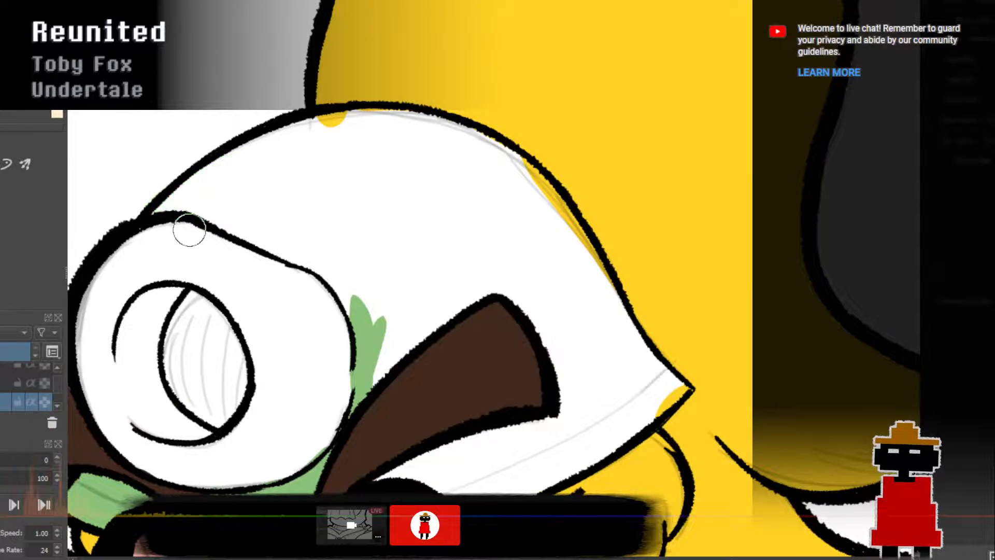
pyautogui.moveTo(149, 218)
pyautogui.mouseDown()
pyautogui.moveTo(298, 137)
pyautogui.moveTo(364, 119)
pyautogui.moveTo(435, 136)
pyautogui.mouseUp()
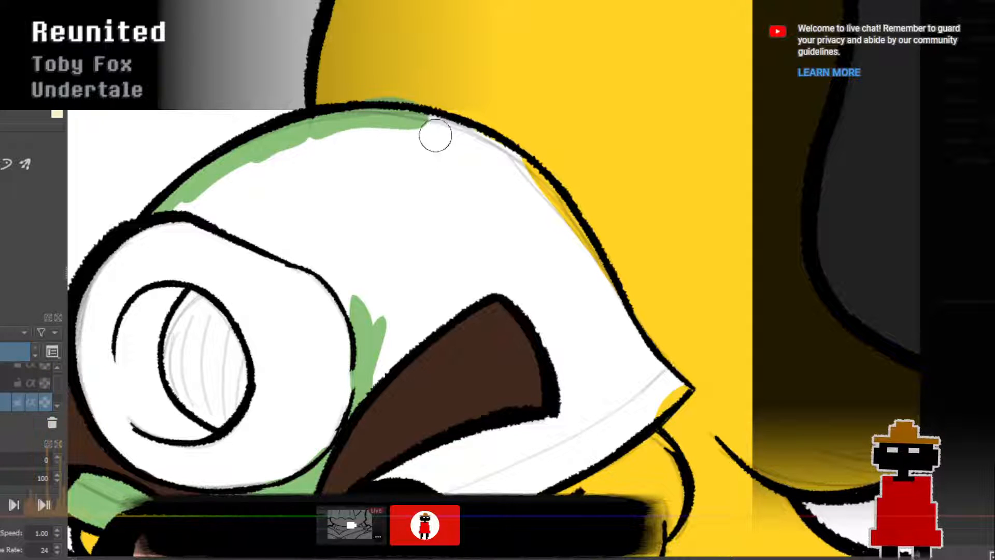
pyautogui.hotkey('ctrl', 'z')
pyautogui.moveTo(340, 122); pyautogui.dragTo(475, 139)
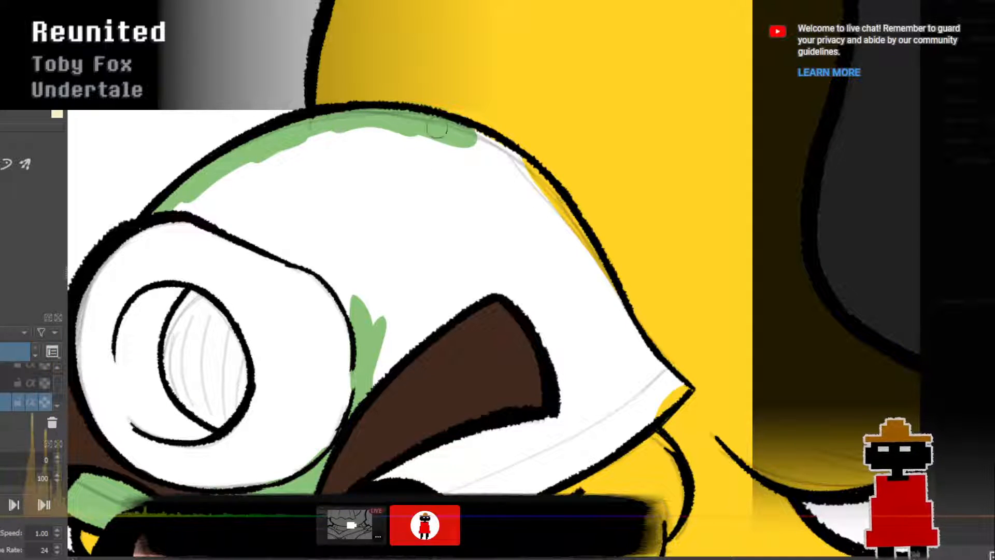
# Extend the green down the helmet's right-hand edge and across the crown above the headlamp.
pyautogui.moveTo(499, 153)
pyautogui.mouseDown()
pyautogui.moveTo(549, 199)
pyautogui.moveTo(576, 251)
pyautogui.mouseUp()
pyautogui.moveTo(542, 215)
pyautogui.mouseDown()
pyautogui.moveTo(606, 305)
pyautogui.moveTo(601, 325)
pyautogui.mouseUp()
pyautogui.moveTo(176, 207)
pyautogui.mouseDown()
pyautogui.moveTo(217, 203)
pyautogui.moveTo(234, 226)
pyautogui.moveTo(342, 265)
pyautogui.moveTo(285, 245)
pyautogui.moveTo(222, 199)
pyautogui.moveTo(270, 169)
pyautogui.moveTo(271, 187)
pyautogui.moveTo(209, 191)
pyautogui.moveTo(336, 152)
pyautogui.moveTo(277, 151)
pyautogui.moveTo(422, 164)
pyautogui.moveTo(300, 243)
pyautogui.moveTo(239, 223)
pyautogui.moveTo(219, 185)
pyautogui.moveTo(351, 258)
pyautogui.moveTo(258, 204)
pyautogui.moveTo(371, 278)
pyautogui.moveTo(380, 301)
pyautogui.moveTo(368, 315)
pyautogui.moveTo(319, 265)
pyautogui.moveTo(372, 318)
pyautogui.mouseUp()
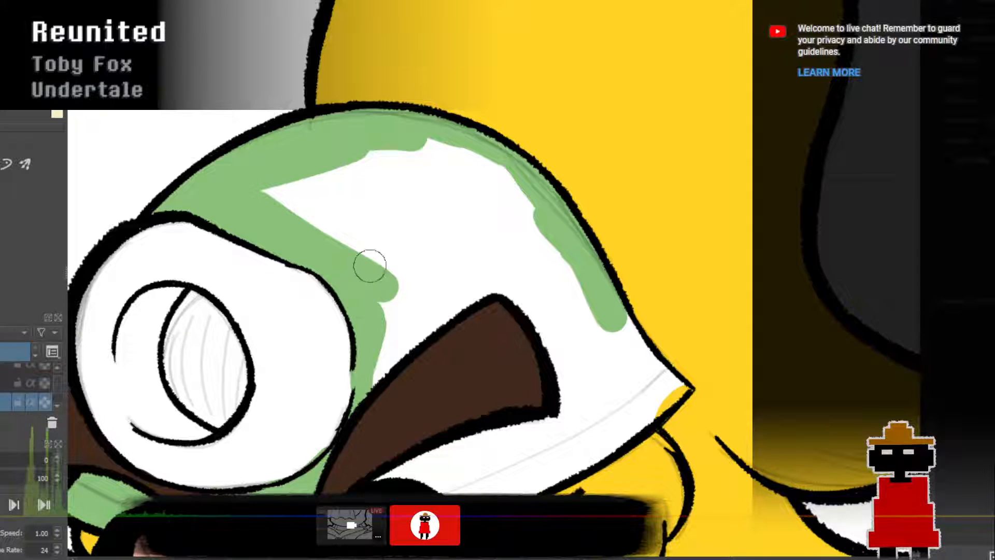
pyautogui.moveTo(242, 192)
pyautogui.mouseDown()
pyautogui.moveTo(407, 174)
pyautogui.moveTo(344, 183)
pyautogui.moveTo(336, 169)
pyautogui.moveTo(500, 159)
pyautogui.mouseUp()
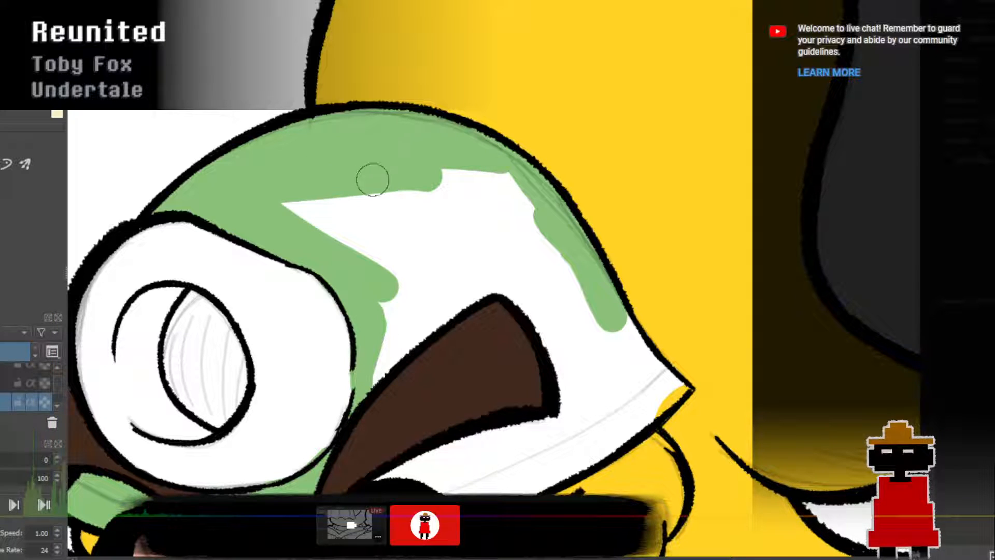
pyautogui.moveTo(289, 204)
pyautogui.mouseDown()
pyautogui.moveTo(370, 211)
pyautogui.moveTo(294, 196)
pyautogui.moveTo(408, 261)
pyautogui.moveTo(362, 251)
pyautogui.mouseUp()
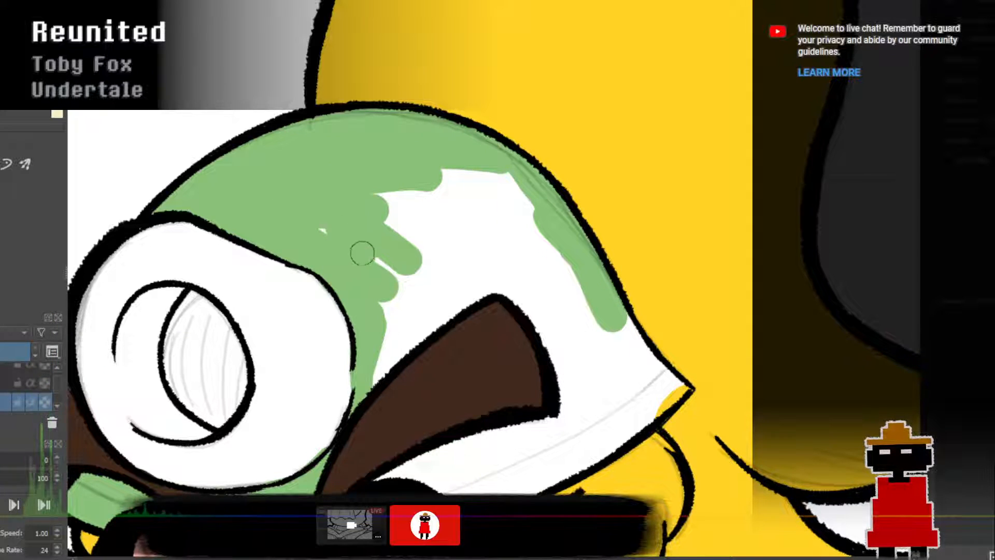
# Fill the middle of the helmet with green around the top and outer side of the right-hand eyebrow.
pyautogui.moveTo(361, 391)
pyautogui.mouseDown()
pyautogui.moveTo(441, 306)
pyautogui.moveTo(383, 360)
pyautogui.moveTo(484, 282)
pyautogui.mouseUp()
pyautogui.moveTo(420, 339)
pyautogui.mouseDown()
pyautogui.moveTo(366, 267)
pyautogui.moveTo(371, 248)
pyautogui.mouseUp()
pyautogui.moveTo(414, 327)
pyautogui.mouseDown()
pyautogui.moveTo(481, 279)
pyautogui.moveTo(508, 231)
pyautogui.moveTo(453, 220)
pyautogui.moveTo(458, 202)
pyautogui.moveTo(449, 221)
pyautogui.moveTo(446, 199)
pyautogui.moveTo(415, 237)
pyautogui.moveTo(470, 199)
pyautogui.moveTo(456, 233)
pyautogui.mouseUp()
pyautogui.moveTo(499, 288)
pyautogui.mouseDown()
pyautogui.moveTo(517, 278)
pyautogui.moveTo(473, 289)
pyautogui.moveTo(538, 318)
pyautogui.moveTo(526, 305)
pyautogui.moveTo(570, 406)
pyautogui.moveTo(555, 360)
pyautogui.moveTo(567, 422)
pyautogui.mouseUp()
pyautogui.moveTo(518, 215)
pyautogui.mouseDown()
pyautogui.moveTo(497, 178)
pyautogui.moveTo(524, 180)
pyautogui.moveTo(535, 246)
pyautogui.moveTo(582, 332)
pyautogui.moveTo(558, 327)
pyautogui.mouseUp()
# Fill the helmet brim below the right-hand eyebrow with green, out to its pointed tip.
pyautogui.scroll(-3, 568, 325)
pyautogui.scroll(3, 565, 327)
pyautogui.moveTo(643, 330); pyautogui.dragTo(408, 215)
pyautogui.moveTo(474, 230); pyautogui.dragTo(452, 246)
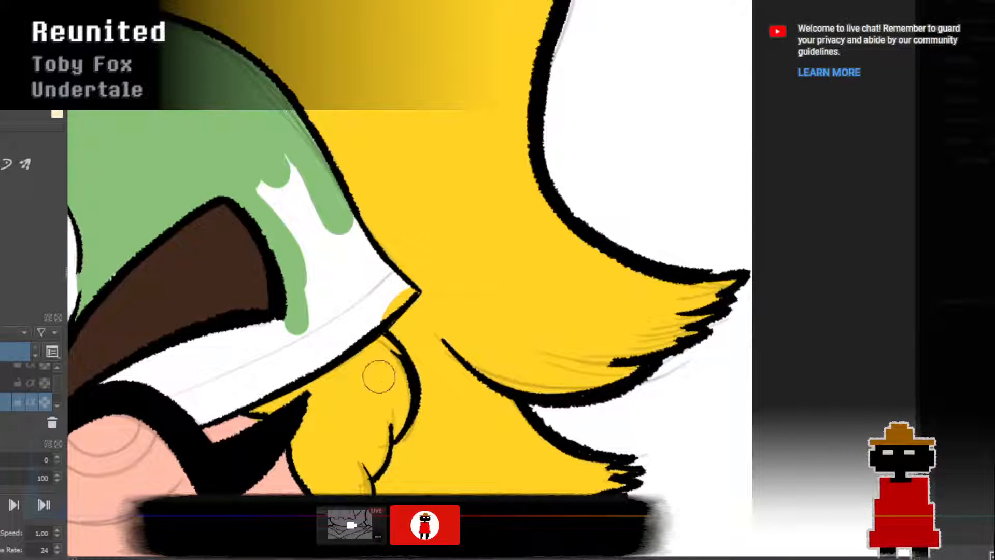
pyautogui.moveTo(107, 378)
pyautogui.mouseDown()
pyautogui.moveTo(199, 384)
pyautogui.moveTo(136, 378)
pyautogui.moveTo(178, 348)
pyautogui.moveTo(225, 368)
pyautogui.moveTo(148, 366)
pyautogui.moveTo(257, 337)
pyautogui.moveTo(261, 370)
pyautogui.moveTo(129, 380)
pyautogui.moveTo(170, 384)
pyautogui.moveTo(207, 406)
pyautogui.moveTo(194, 412)
pyautogui.moveTo(344, 334)
pyautogui.mouseUp()
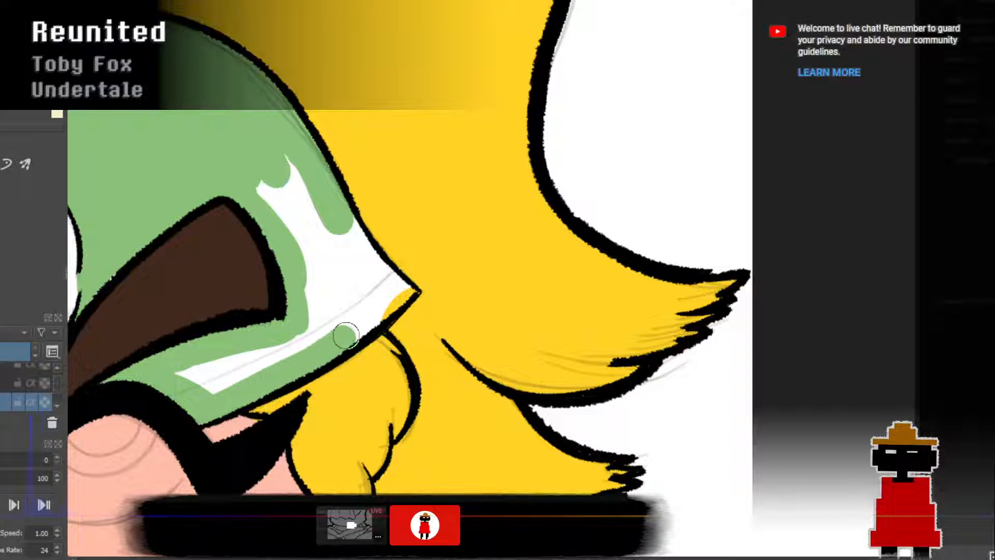
pyautogui.moveTo(167, 369)
pyautogui.mouseDown()
pyautogui.moveTo(224, 372)
pyautogui.moveTo(208, 387)
pyautogui.moveTo(271, 361)
pyautogui.moveTo(270, 350)
pyautogui.moveTo(240, 356)
pyautogui.moveTo(313, 343)
pyautogui.moveTo(274, 360)
pyautogui.moveTo(402, 303)
pyautogui.moveTo(368, 323)
pyautogui.moveTo(319, 331)
pyautogui.moveTo(248, 174)
pyautogui.moveTo(290, 203)
pyautogui.moveTo(335, 317)
pyautogui.mouseUp()
pyautogui.moveTo(313, 249)
pyautogui.mouseDown()
pyautogui.moveTo(313, 190)
pyautogui.moveTo(351, 261)
pyautogui.moveTo(324, 208)
pyautogui.moveTo(361, 247)
pyautogui.moveTo(363, 320)
pyautogui.moveTo(386, 301)
pyautogui.mouseUp()
pyautogui.hotkey('ctrl', 'z')
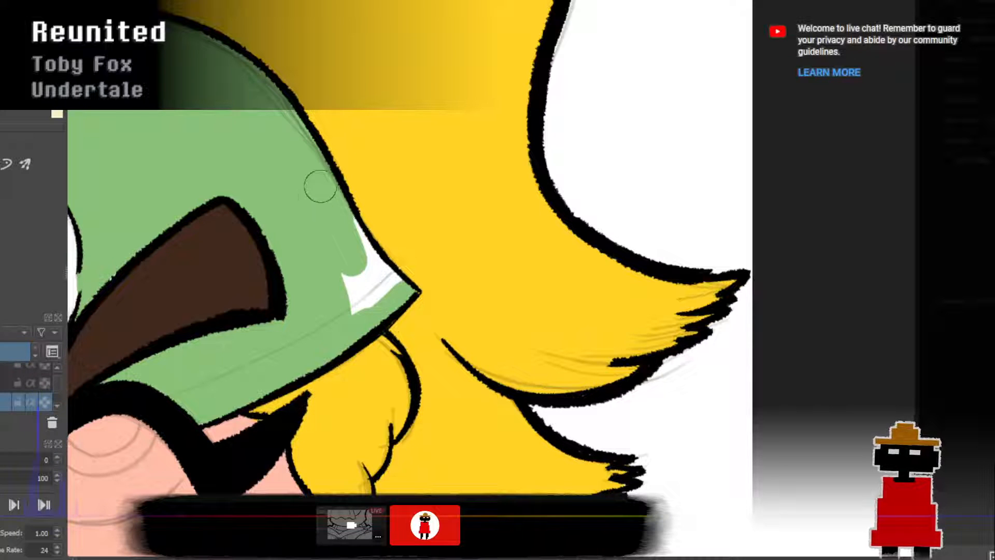
pyautogui.moveTo(336, 223)
pyautogui.mouseDown()
pyautogui.moveTo(352, 298)
pyautogui.moveTo(382, 299)
pyautogui.moveTo(355, 309)
pyautogui.moveTo(404, 288)
pyautogui.moveTo(418, 294)
pyautogui.moveTo(397, 286)
pyautogui.moveTo(344, 218)
pyautogui.mouseUp()
pyautogui.moveTo(398, 290)
pyautogui.mouseDown()
pyautogui.moveTo(370, 252)
pyautogui.moveTo(388, 273)
pyautogui.mouseUp()
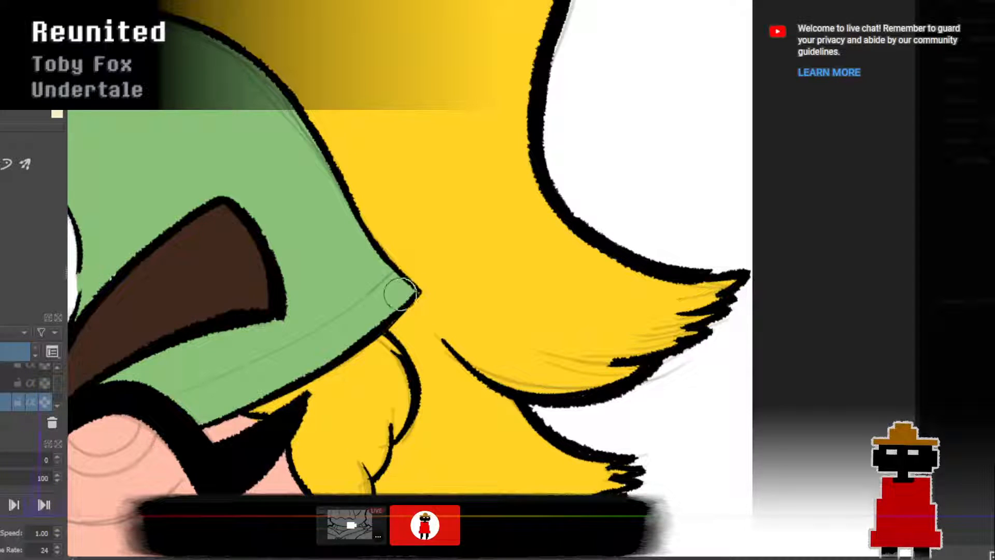
pyautogui.hotkey('ctrl', '0')
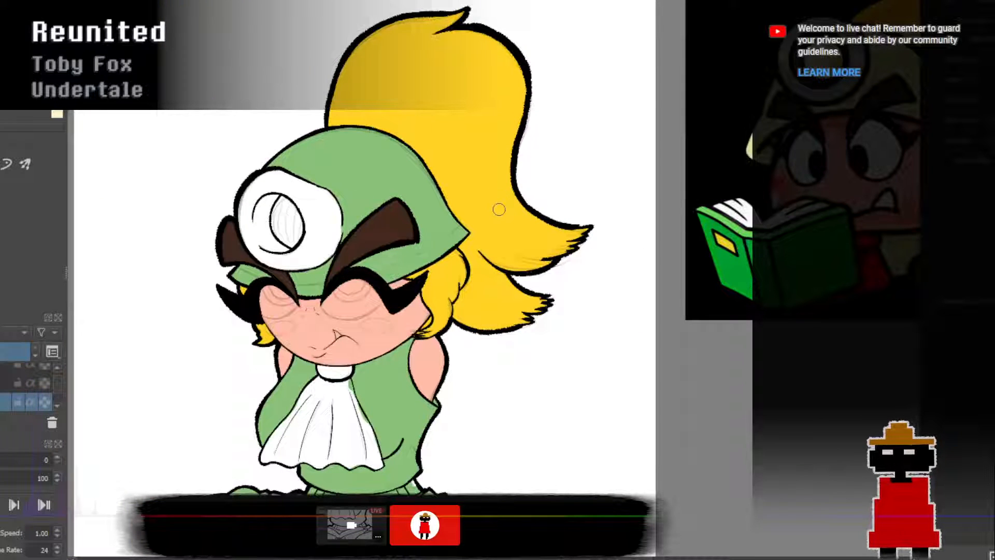
# Paint the neckerchief's knot and its left-hand edge red.
pyautogui.scroll(3, 517, 258)
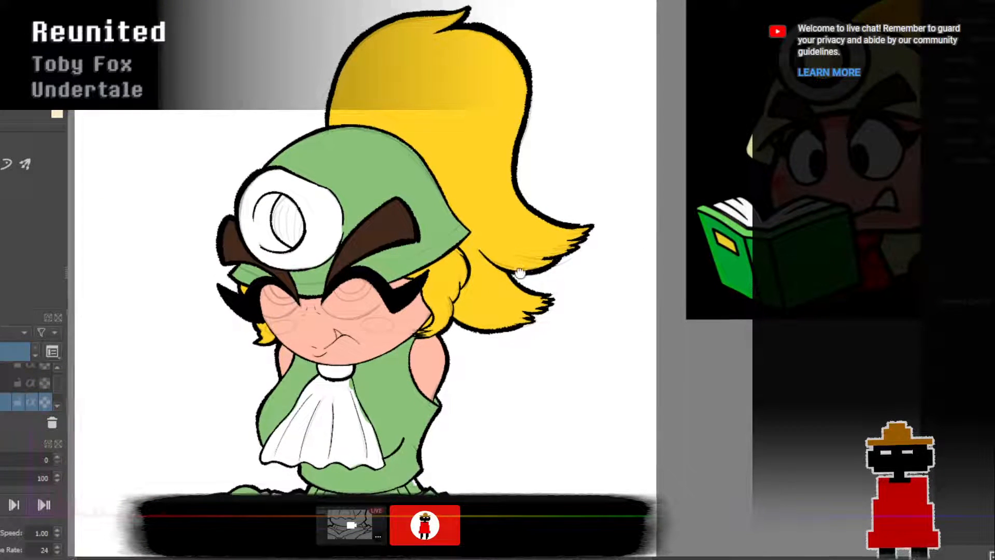
pyautogui.moveTo(467, 255); pyautogui.dragTo(499, 142)
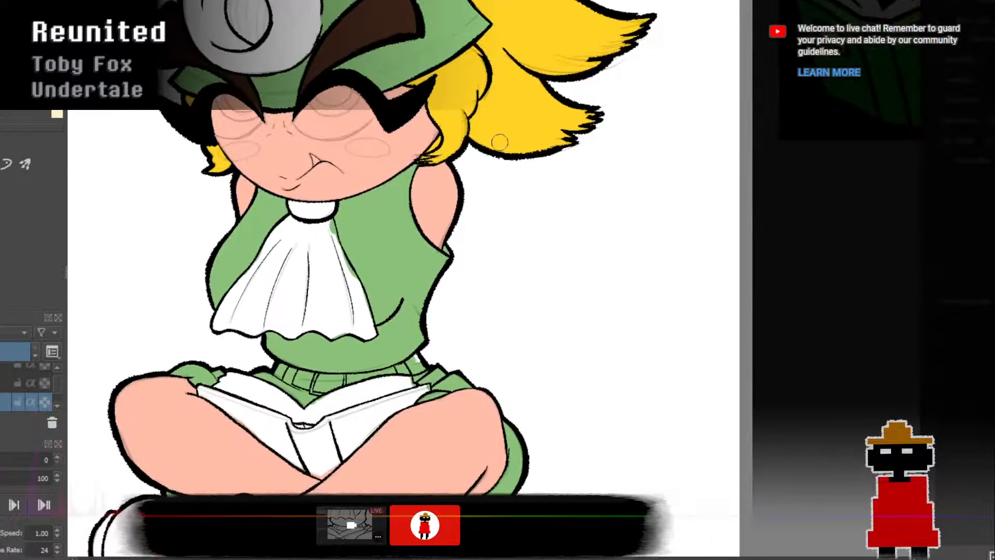
pyautogui.moveTo(498, 188); pyautogui.dragTo(543, 287)
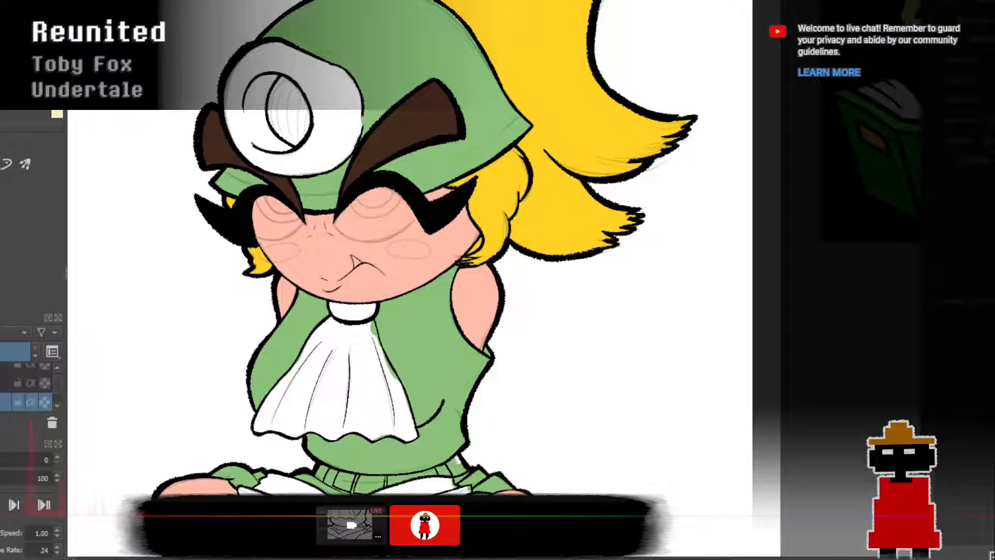
pyautogui.scroll(-1, 475, 199)
pyautogui.moveTo(482, 203)
pyautogui.mouseDown()
pyautogui.moveTo(382, 238)
pyautogui.moveTo(464, 210)
pyautogui.moveTo(424, 218)
pyautogui.mouseUp()
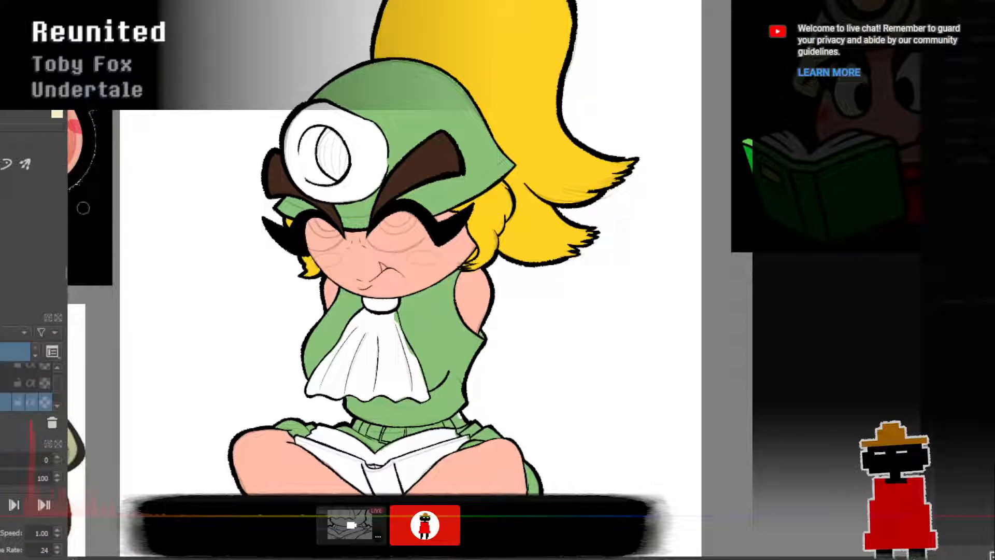
pyautogui.moveTo(501, 387); pyautogui.dragTo(583, 325)
pyautogui.scroll(2, 476, 313)
pyautogui.moveTo(427, 355)
pyautogui.mouseDown()
pyautogui.moveTo(444, 333)
pyautogui.moveTo(408, 359)
pyautogui.mouseUp()
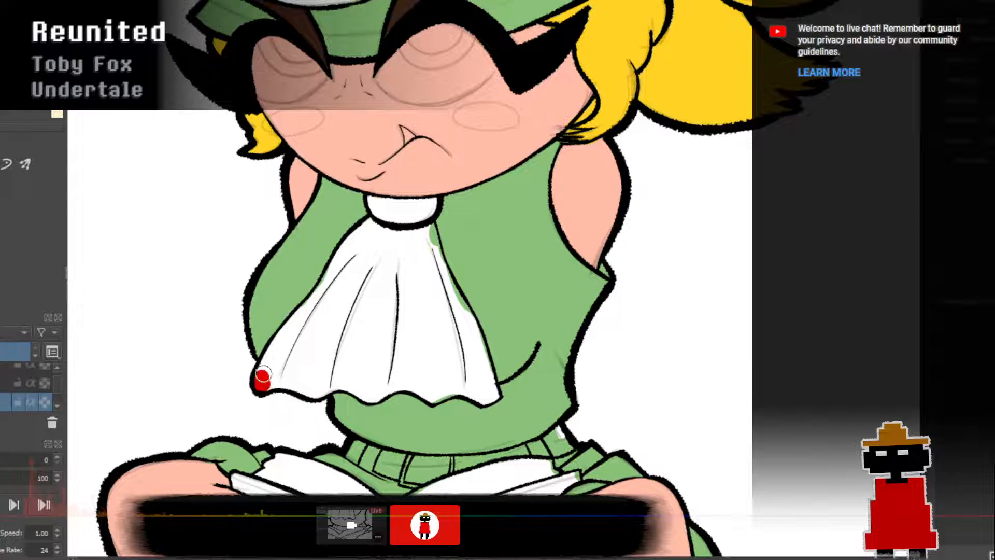
pyautogui.moveTo(264, 374)
pyautogui.mouseDown()
pyautogui.moveTo(304, 345)
pyautogui.moveTo(269, 368)
pyautogui.moveTo(267, 360)
pyautogui.moveTo(308, 335)
pyautogui.moveTo(280, 355)
pyautogui.moveTo(348, 257)
pyautogui.moveTo(324, 301)
pyautogui.moveTo(340, 263)
pyautogui.moveTo(372, 234)
pyautogui.moveTo(336, 258)
pyautogui.moveTo(345, 244)
pyautogui.moveTo(374, 220)
pyautogui.moveTo(393, 222)
pyautogui.moveTo(368, 199)
pyautogui.moveTo(392, 216)
pyautogui.moveTo(374, 198)
pyautogui.moveTo(412, 207)
pyautogui.moveTo(394, 203)
pyautogui.moveTo(432, 199)
pyautogui.moveTo(405, 218)
pyautogui.moveTo(426, 214)
pyautogui.moveTo(394, 212)
pyautogui.mouseUp()
pyautogui.click(378, 217)
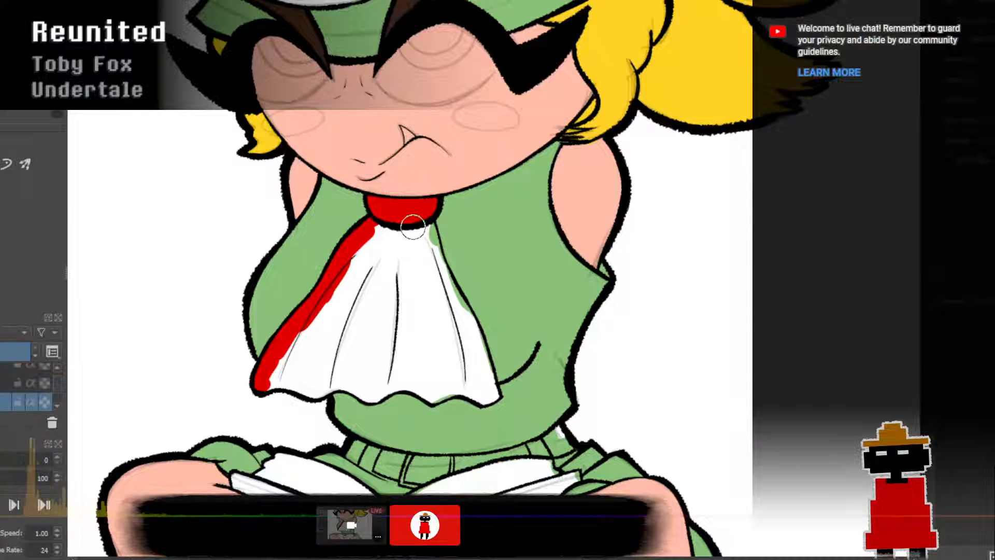
# Fill the left-hand folds of the neckerchief with red down to the wavy hem.
pyautogui.press(']')
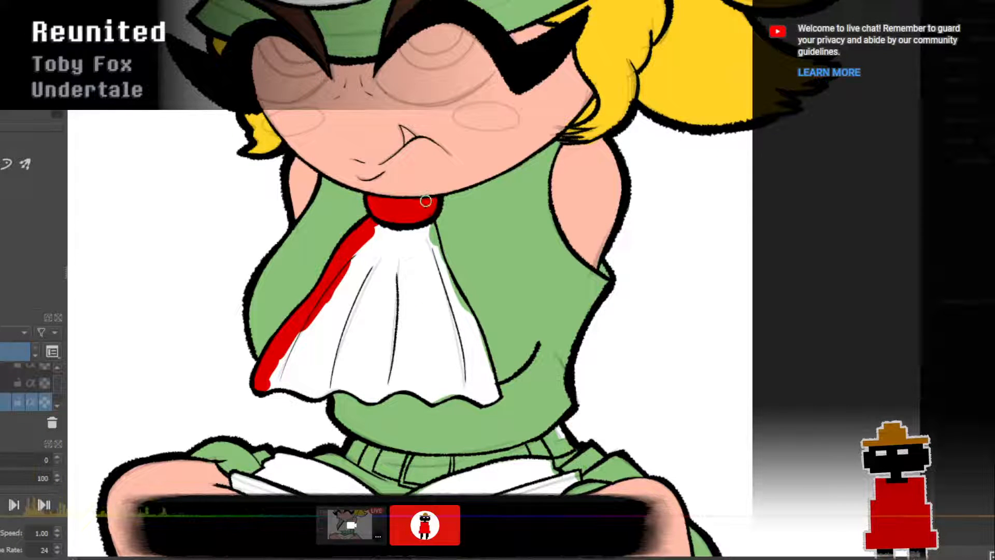
pyautogui.moveTo(373, 228)
pyautogui.mouseDown()
pyautogui.moveTo(366, 238)
pyautogui.moveTo(396, 238)
pyautogui.moveTo(335, 331)
pyautogui.moveTo(340, 319)
pyautogui.mouseUp()
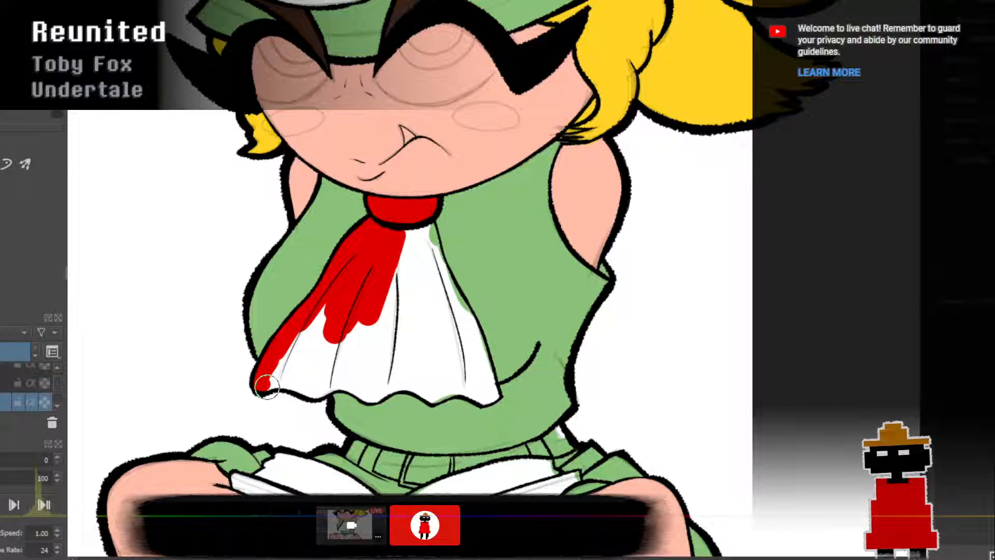
pyautogui.moveTo(267, 386)
pyautogui.mouseDown()
pyautogui.moveTo(329, 387)
pyautogui.moveTo(285, 374)
pyautogui.moveTo(305, 342)
pyautogui.moveTo(340, 345)
pyautogui.mouseUp()
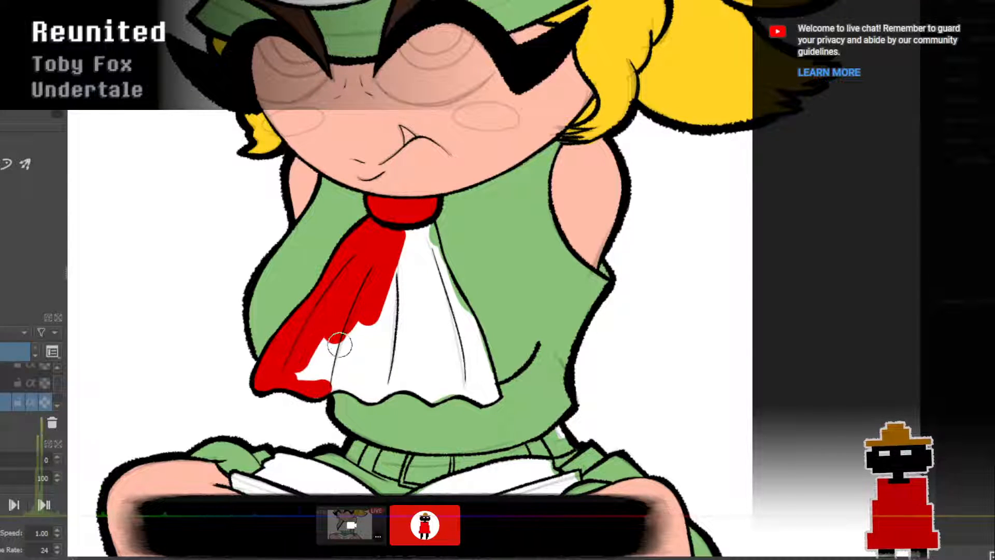
pyautogui.moveTo(308, 375)
pyautogui.mouseDown()
pyautogui.moveTo(331, 371)
pyautogui.moveTo(310, 388)
pyautogui.moveTo(325, 355)
pyautogui.moveTo(360, 340)
pyautogui.mouseUp()
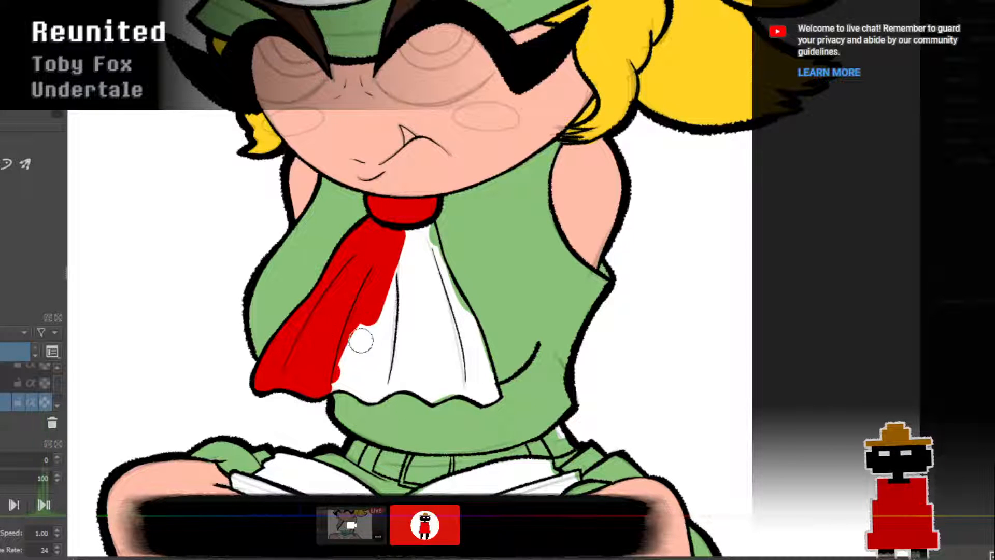
pyautogui.moveTo(328, 388)
pyautogui.mouseDown()
pyautogui.moveTo(338, 381)
pyautogui.moveTo(363, 393)
pyautogui.moveTo(357, 375)
pyautogui.moveTo(383, 387)
pyautogui.moveTo(365, 311)
pyautogui.moveTo(384, 375)
pyautogui.moveTo(399, 282)
pyautogui.moveTo(412, 269)
pyautogui.moveTo(400, 309)
pyautogui.mouseUp()
# Fill the central folds of the neckerchief with red from the knot to the hem.
pyautogui.moveTo(426, 226)
pyautogui.mouseDown()
pyautogui.moveTo(417, 222)
pyautogui.moveTo(422, 248)
pyautogui.moveTo(427, 223)
pyautogui.moveTo(437, 284)
pyautogui.moveTo(428, 355)
pyautogui.mouseUp()
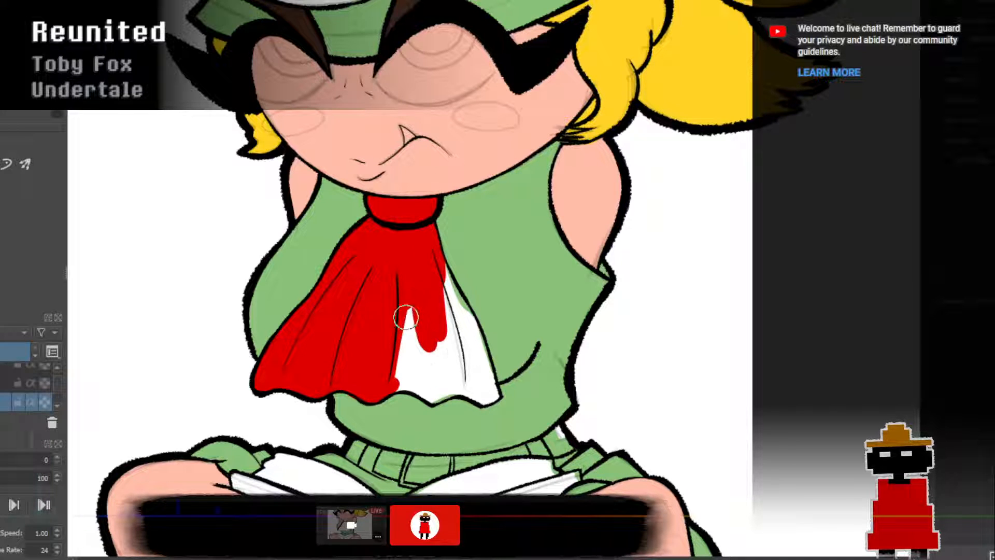
pyautogui.moveTo(406, 318); pyautogui.dragTo(422, 369)
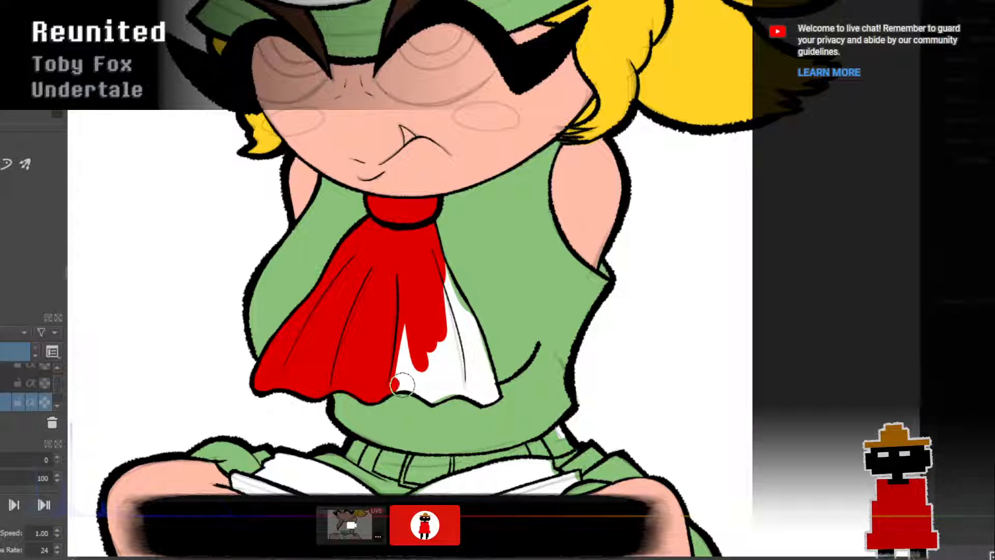
pyautogui.moveTo(396, 390)
pyautogui.mouseDown()
pyautogui.moveTo(439, 396)
pyautogui.moveTo(404, 382)
pyautogui.moveTo(410, 330)
pyautogui.mouseUp()
pyautogui.moveTo(409, 376); pyautogui.dragTo(433, 383)
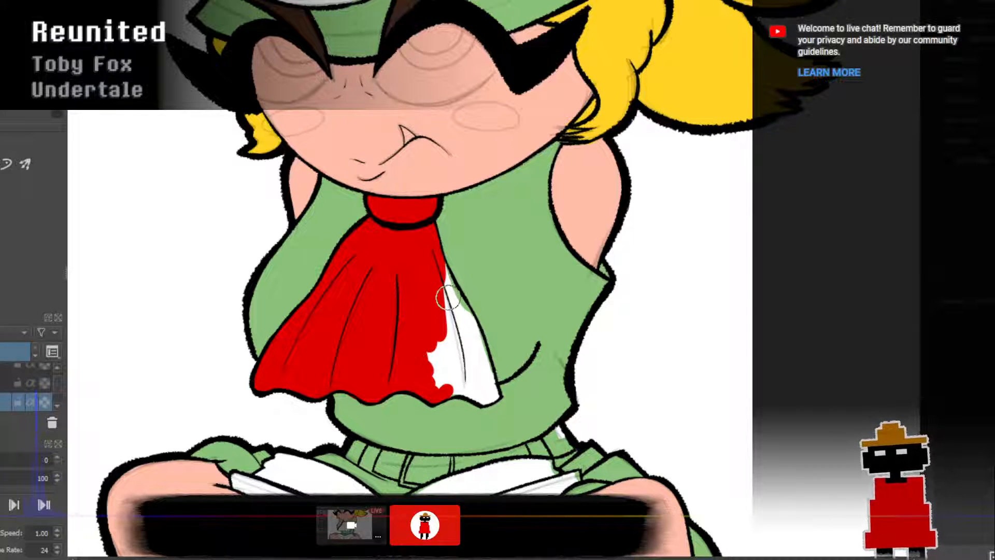
# Fill the neckerchief's right-hand fold with red, covering the stray green along its edge down to the corner.
pyautogui.moveTo(435, 273); pyautogui.dragTo(456, 317)
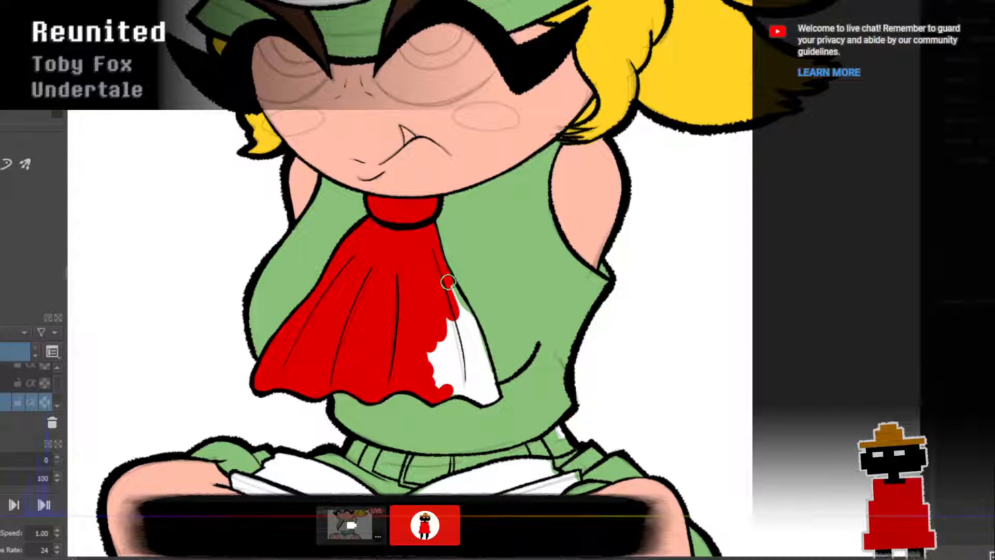
pyautogui.moveTo(447, 281); pyautogui.dragTo(477, 345)
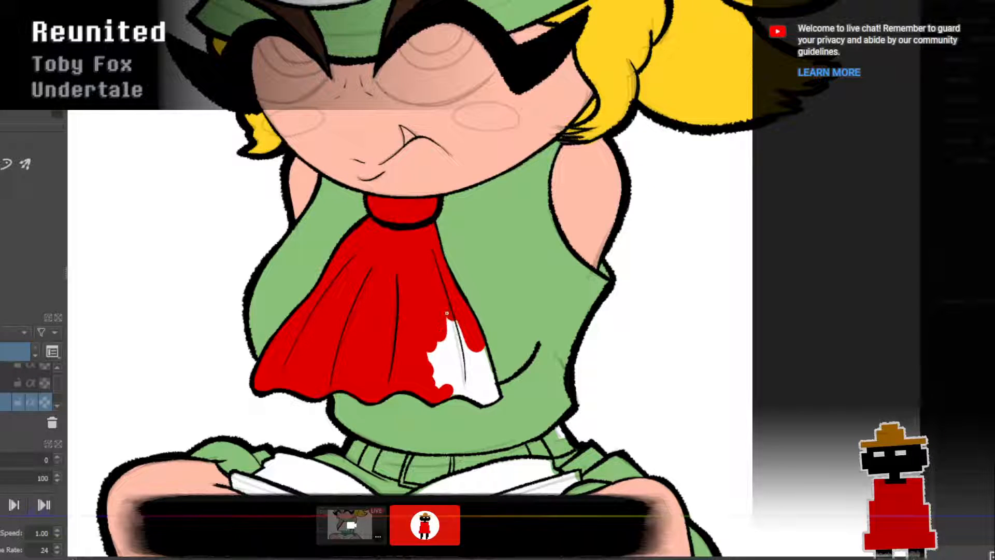
pyautogui.moveTo(447, 313)
pyautogui.mouseDown()
pyautogui.moveTo(453, 362)
pyautogui.moveTo(435, 365)
pyautogui.moveTo(433, 353)
pyautogui.moveTo(452, 390)
pyautogui.mouseUp()
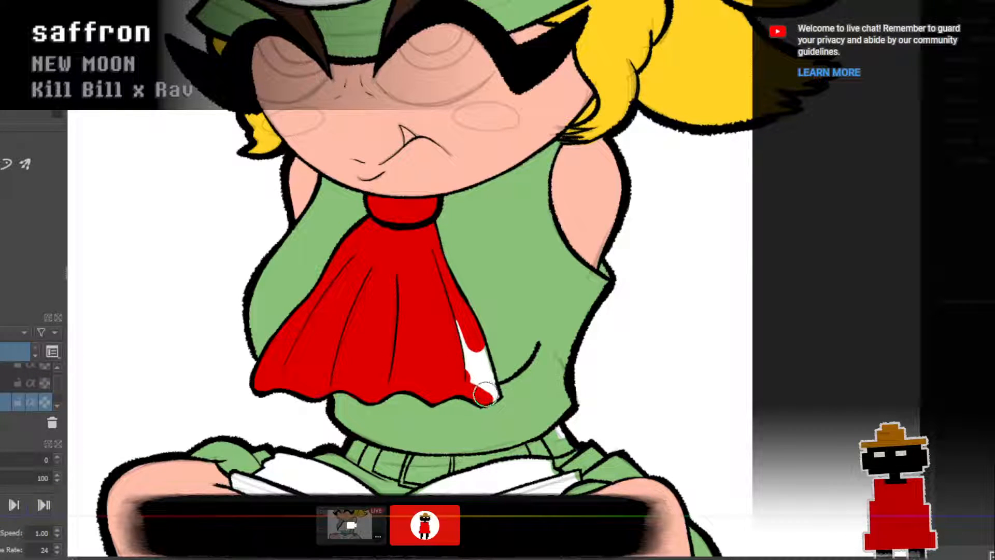
pyautogui.moveTo(485, 394); pyautogui.dragTo(444, 312)
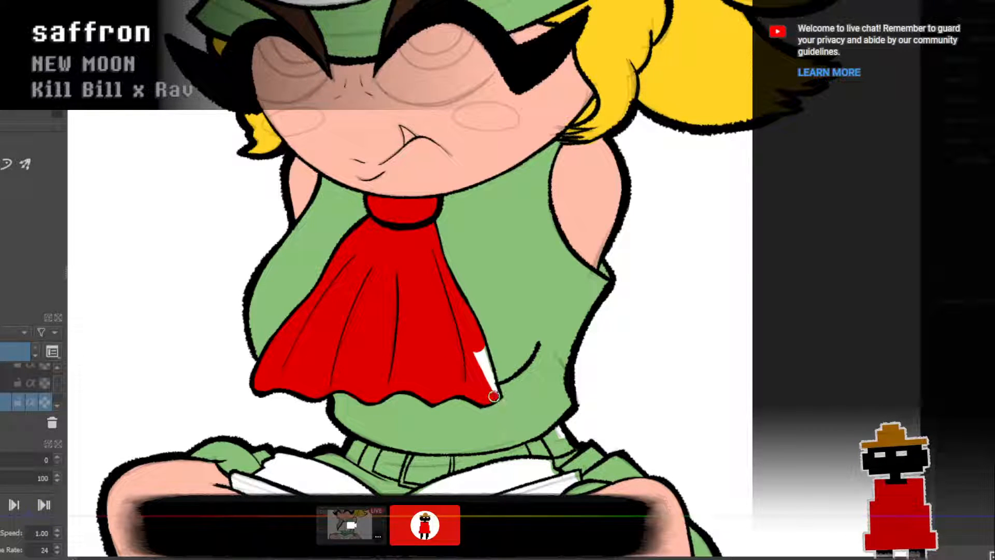
pyautogui.moveTo(493, 396); pyautogui.dragTo(465, 337)
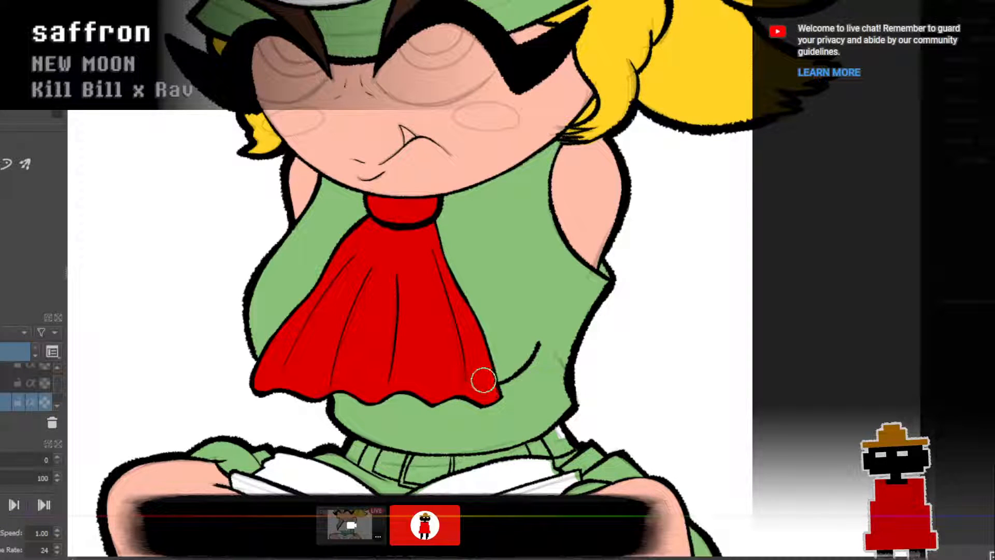
pyautogui.scroll(-4, 491, 360)
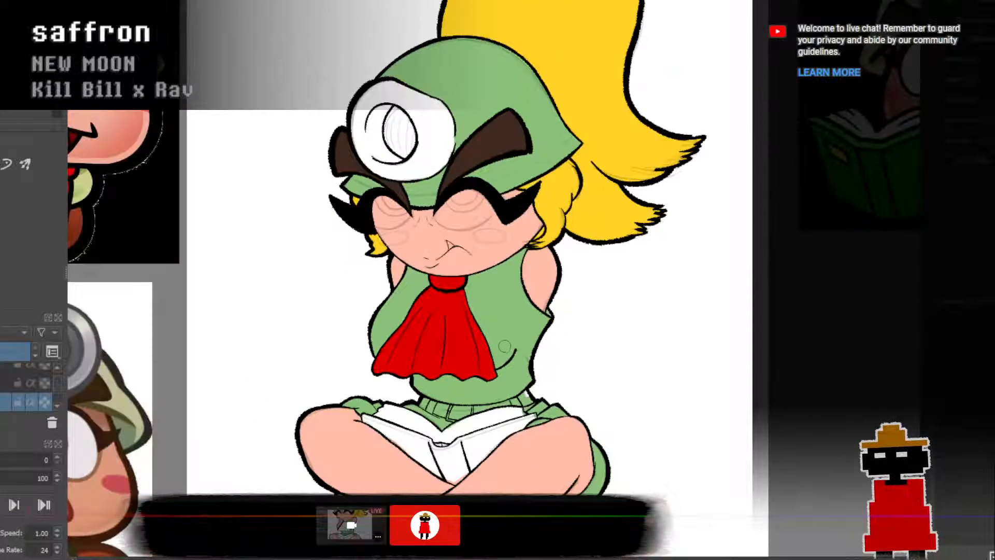
pyautogui.scroll(-3, 511, 337)
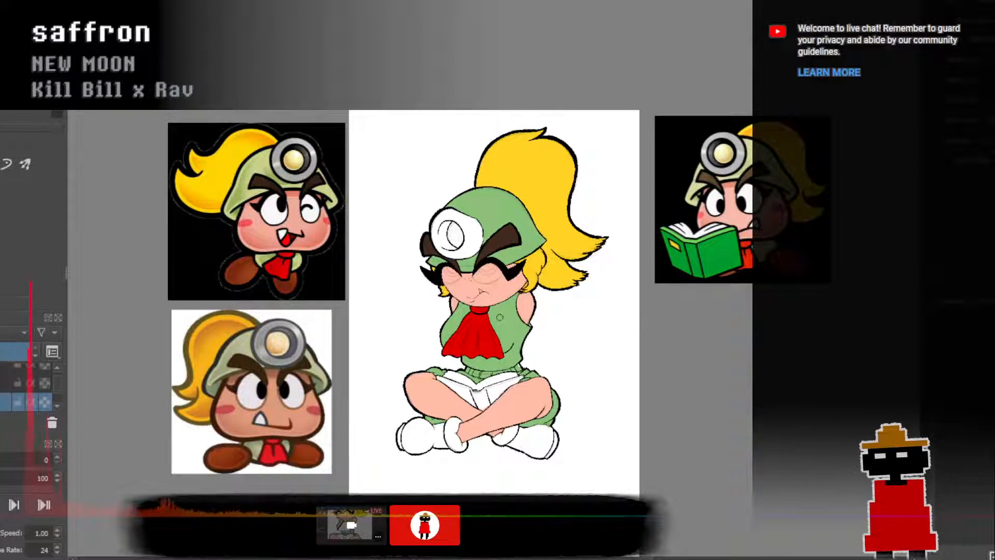
pyautogui.scroll(3, 500, 317)
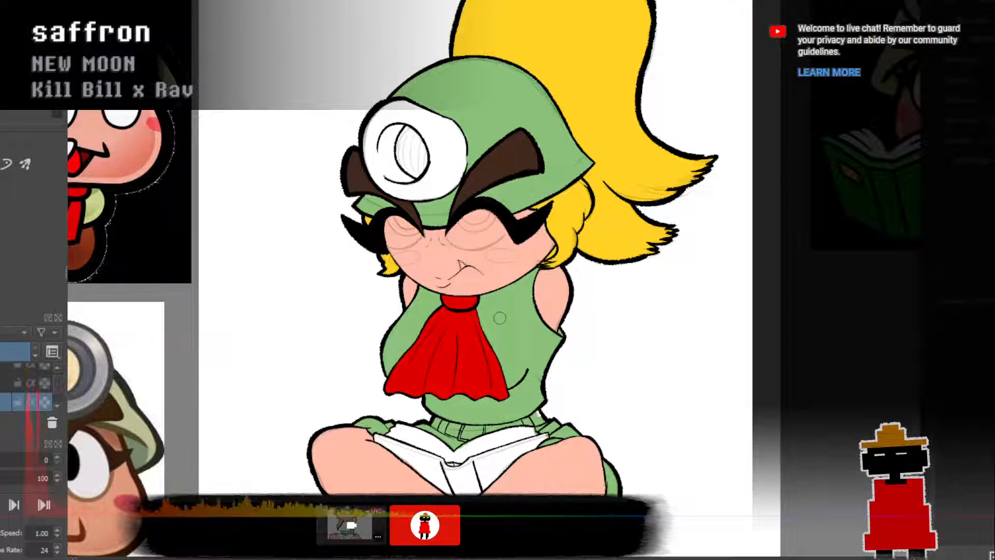
pyautogui.scroll(-3, 499, 317)
pyautogui.scroll(4, 496, 332)
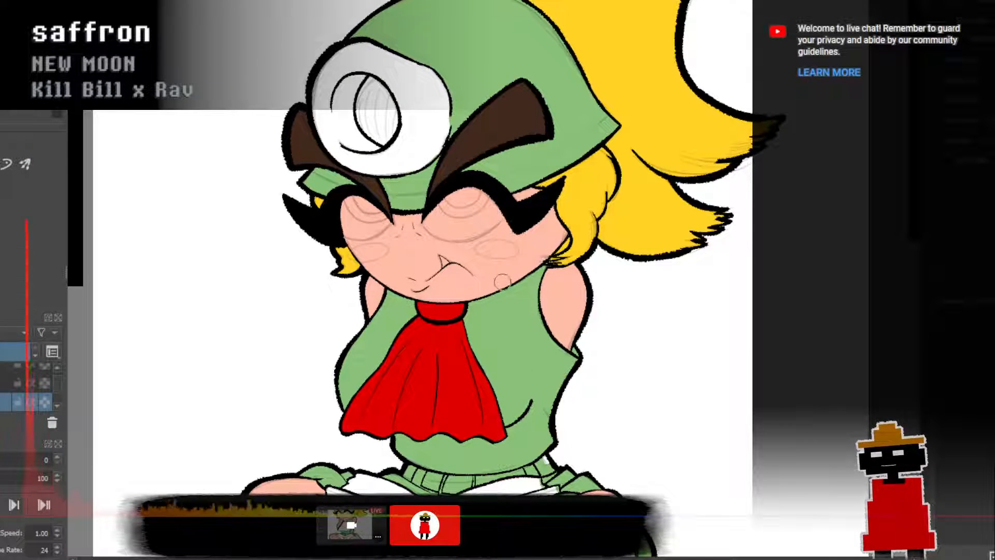
# Examine the helmet, face and seated lower body beside the reference pictures for areas still without colour.
pyautogui.moveTo(482, 161); pyautogui.dragTo(487, 252)
pyautogui.moveTo(435, 105); pyautogui.dragTo(514, 166)
pyautogui.scroll(2, 523, 206)
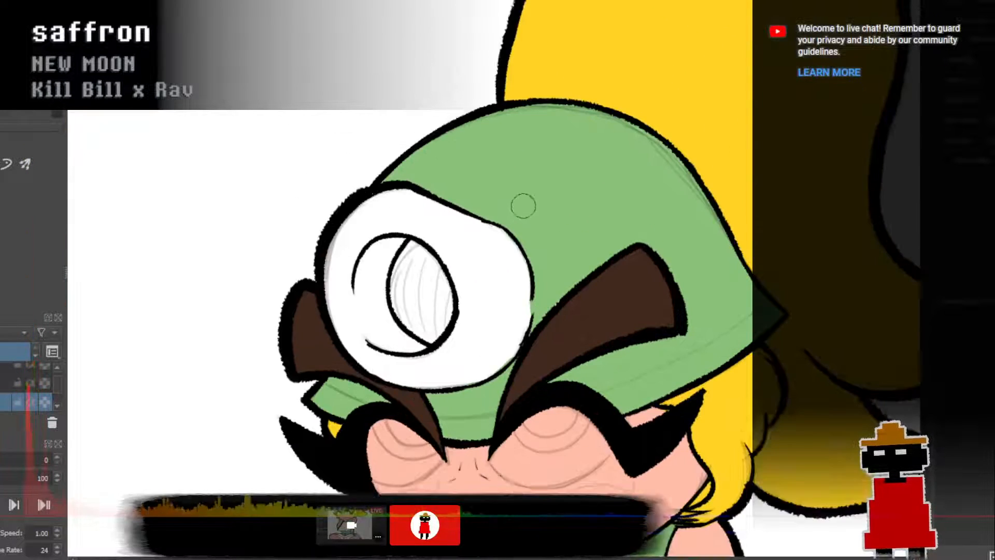
pyautogui.scroll(-5, 524, 206)
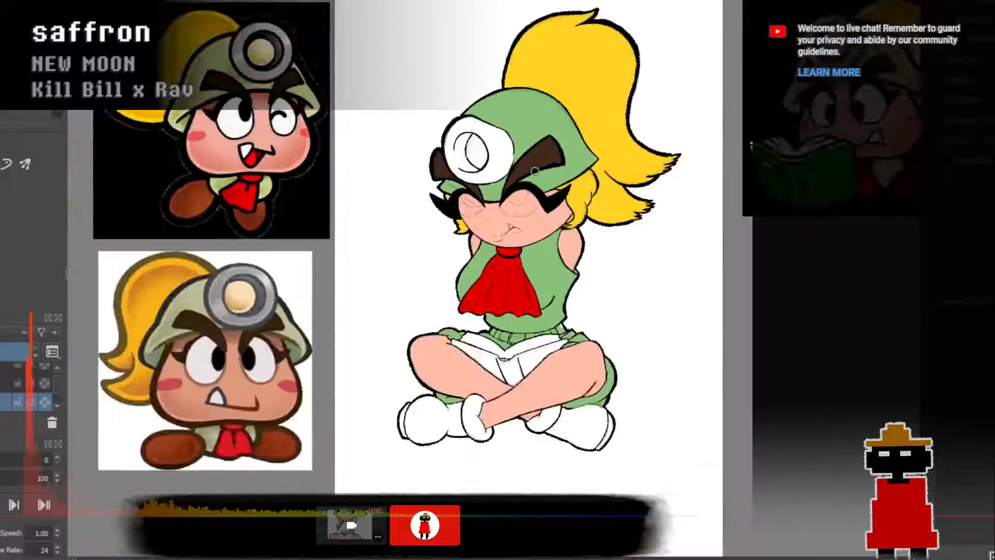
pyautogui.scroll(1, 551, 422)
pyautogui.moveTo(552, 422); pyautogui.dragTo(551, 373)
pyautogui.moveTo(522, 324); pyautogui.dragTo(493, 297)
pyautogui.scroll(1, 467, 406)
pyautogui.scroll(-2, 521, 326)
pyautogui.scroll(1, 521, 324)
pyautogui.scroll(-1, 474, 366)
# Fill the rounded toe of the left-hand boot with orange-brown inside its outline, leaving the sole white.
pyautogui.scroll(2, 448, 377)
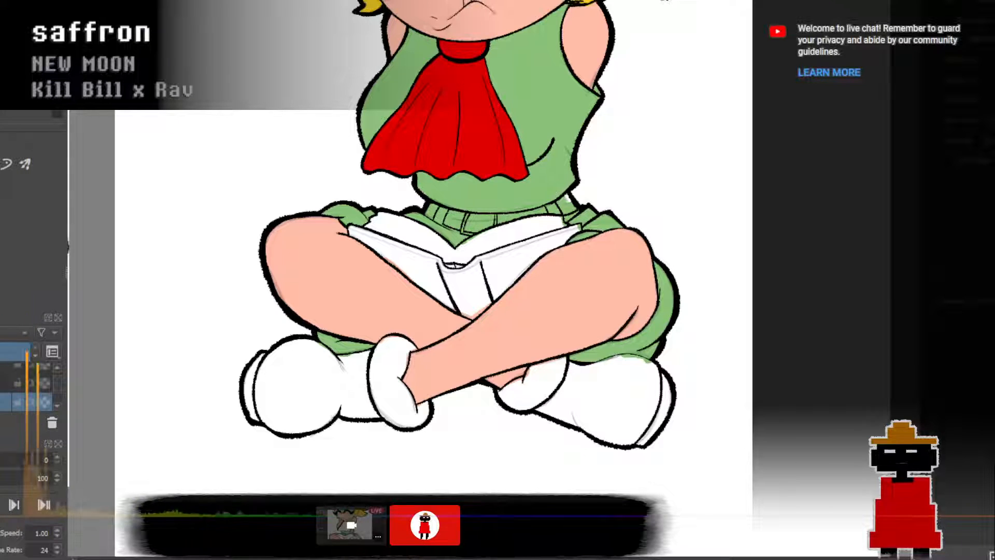
pyautogui.moveTo(274, 426); pyautogui.dragTo(267, 377)
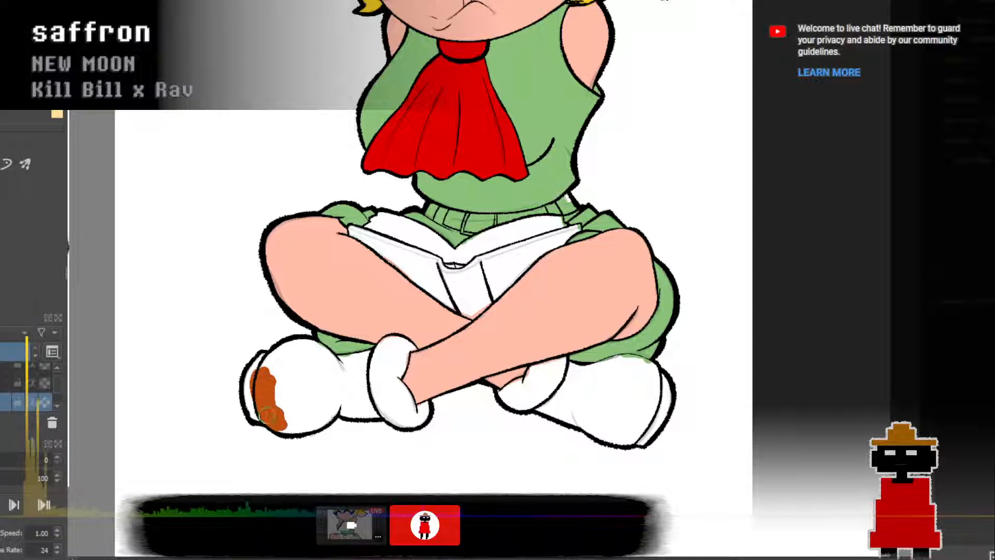
pyautogui.moveTo(277, 428)
pyautogui.mouseDown()
pyautogui.moveTo(333, 408)
pyautogui.moveTo(318, 414)
pyautogui.moveTo(330, 391)
pyautogui.moveTo(309, 407)
pyautogui.moveTo(280, 386)
pyautogui.moveTo(280, 408)
pyautogui.mouseUp()
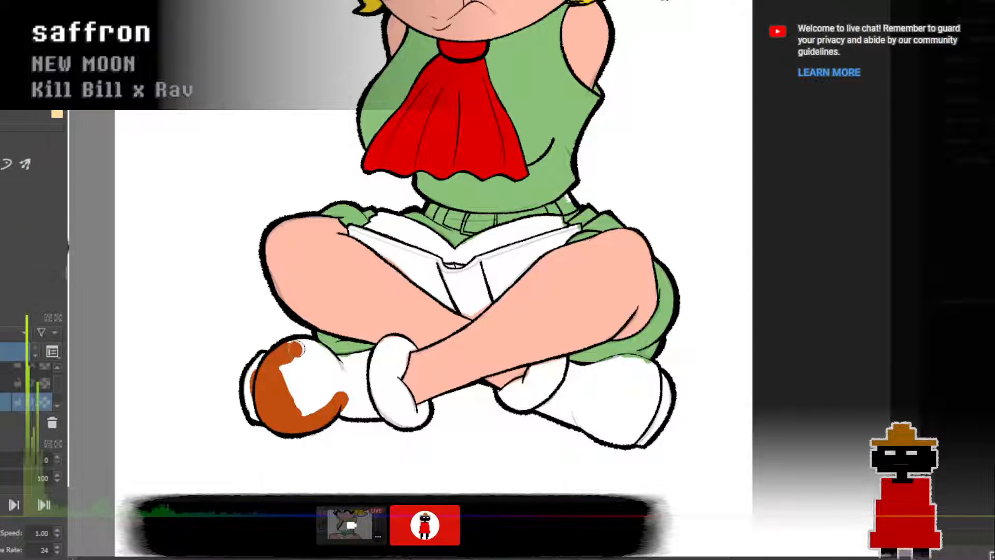
pyautogui.moveTo(297, 349)
pyautogui.mouseDown()
pyautogui.moveTo(311, 367)
pyautogui.moveTo(292, 365)
pyautogui.moveTo(294, 400)
pyautogui.moveTo(281, 385)
pyautogui.moveTo(336, 420)
pyautogui.moveTo(334, 383)
pyautogui.moveTo(292, 415)
pyautogui.moveTo(329, 398)
pyautogui.moveTo(314, 387)
pyautogui.moveTo(301, 400)
pyautogui.moveTo(345, 387)
pyautogui.moveTo(295, 373)
pyautogui.moveTo(326, 360)
pyautogui.moveTo(345, 386)
pyautogui.moveTo(321, 351)
pyautogui.mouseUp()
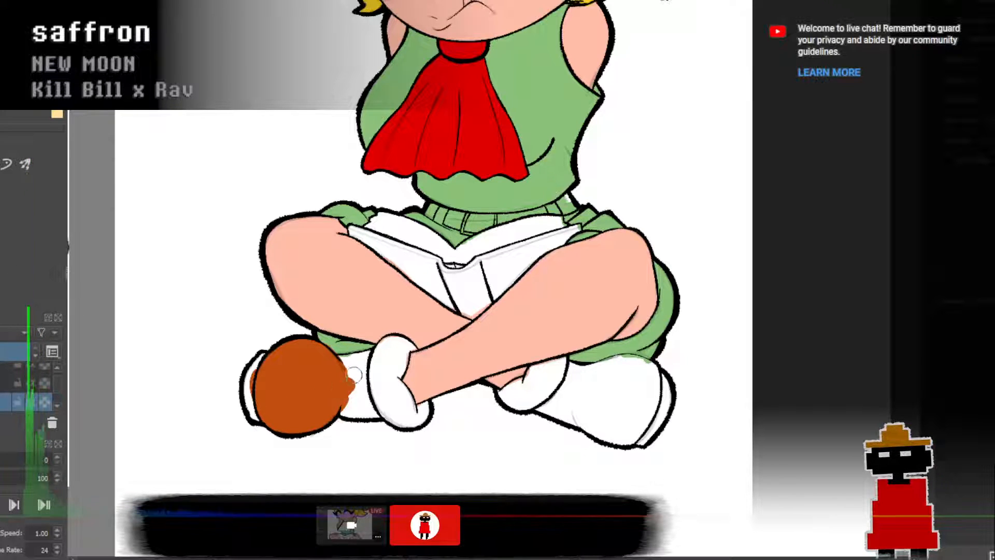
# Fill the left-hand boot's ankle with orange-brown up to the white cuff, covering the stray green at its upper edge.
pyautogui.scroll(4, 359, 380)
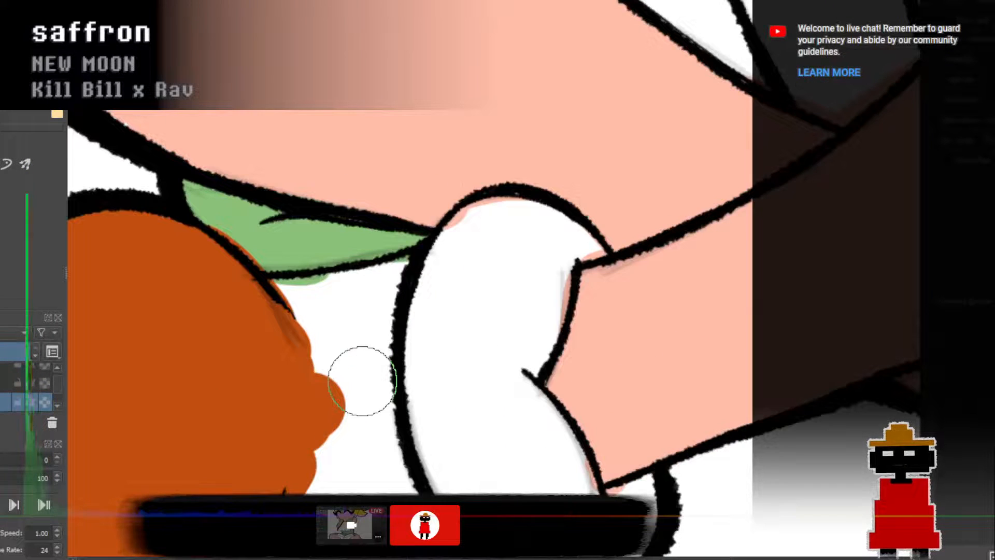
pyautogui.scroll(2, 353, 378)
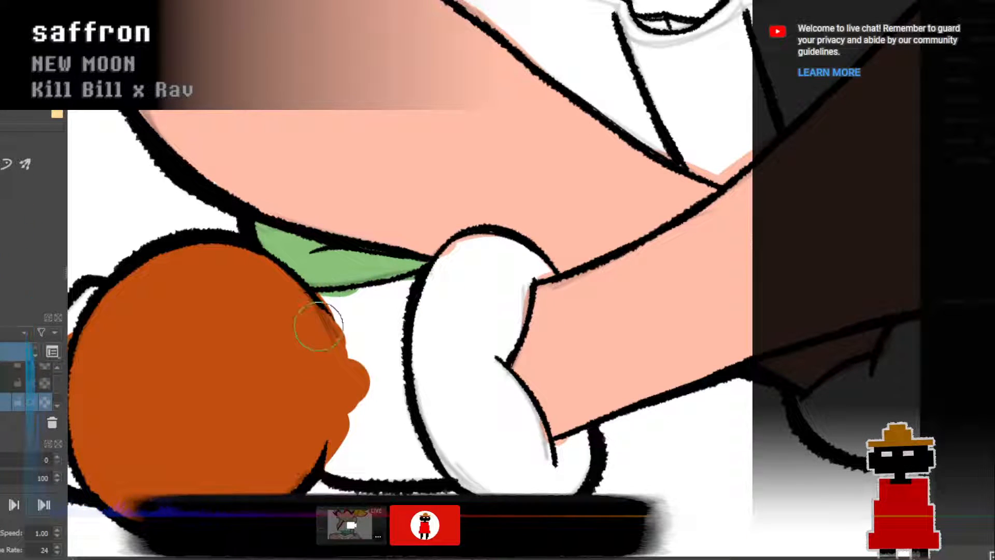
pyautogui.moveTo(366, 306)
pyautogui.mouseDown()
pyautogui.moveTo(419, 275)
pyautogui.moveTo(357, 295)
pyautogui.moveTo(402, 285)
pyautogui.moveTo(348, 385)
pyautogui.moveTo(350, 440)
pyautogui.moveTo(331, 452)
pyautogui.moveTo(440, 476)
pyautogui.moveTo(374, 473)
pyautogui.moveTo(364, 336)
pyautogui.moveTo(367, 317)
pyautogui.moveTo(398, 299)
pyautogui.moveTo(383, 360)
pyautogui.moveTo(386, 412)
pyautogui.moveTo(393, 440)
pyautogui.moveTo(422, 464)
pyautogui.moveTo(404, 421)
pyautogui.mouseUp()
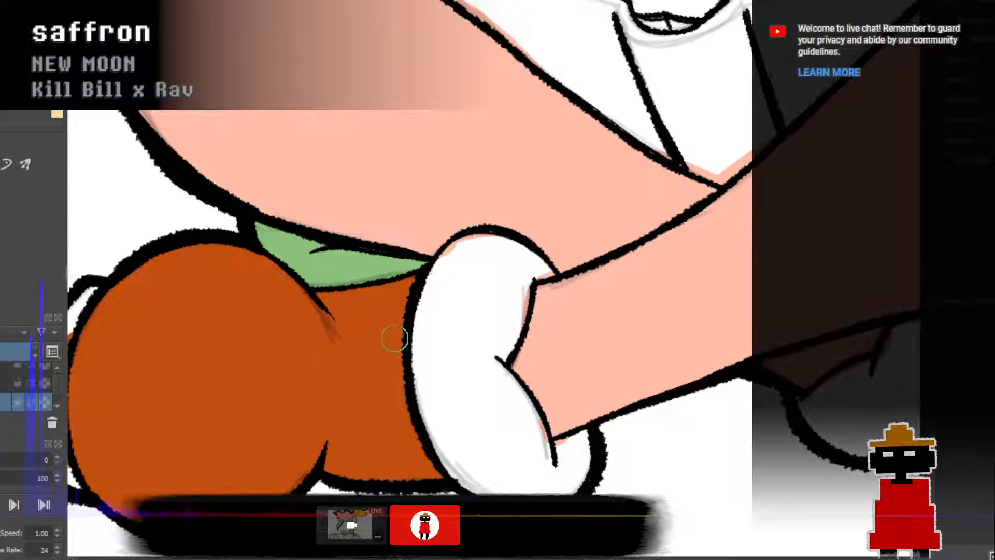
pyautogui.scroll(-5, 507, 382)
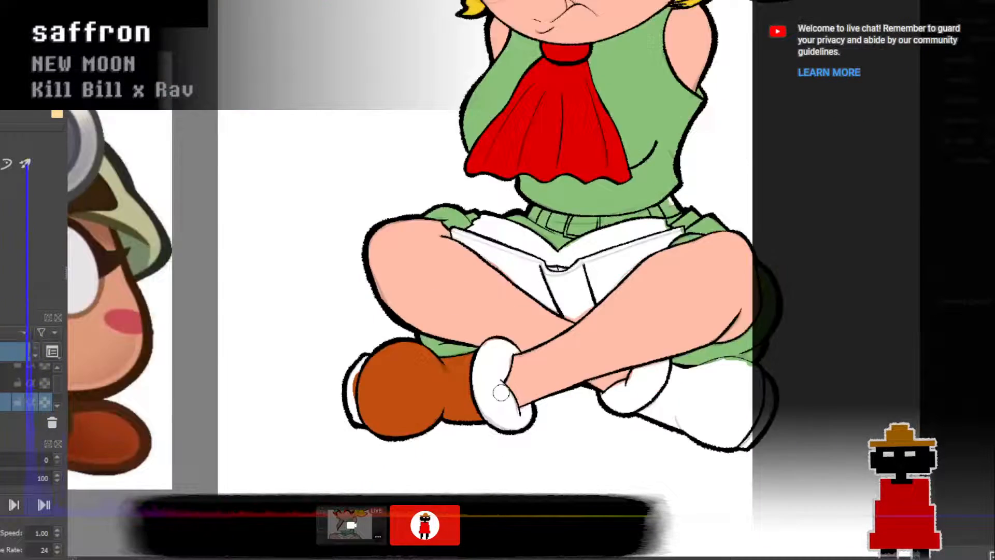
# Paint orange-brown along the right-hand boot's cuff line and upper edge, covering the stray green below the shorts.
pyautogui.scroll(5, 328, 457)
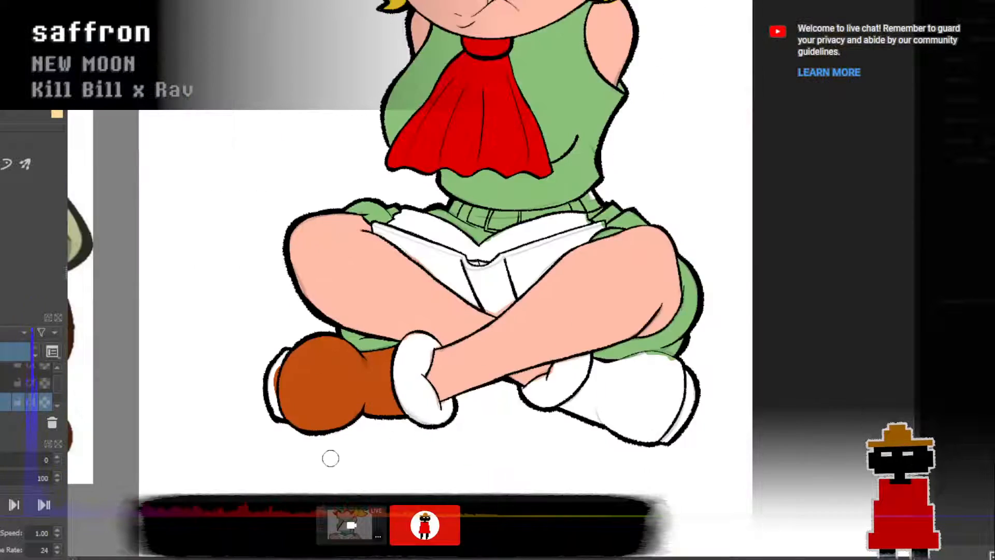
pyautogui.scroll(-4, 418, 426)
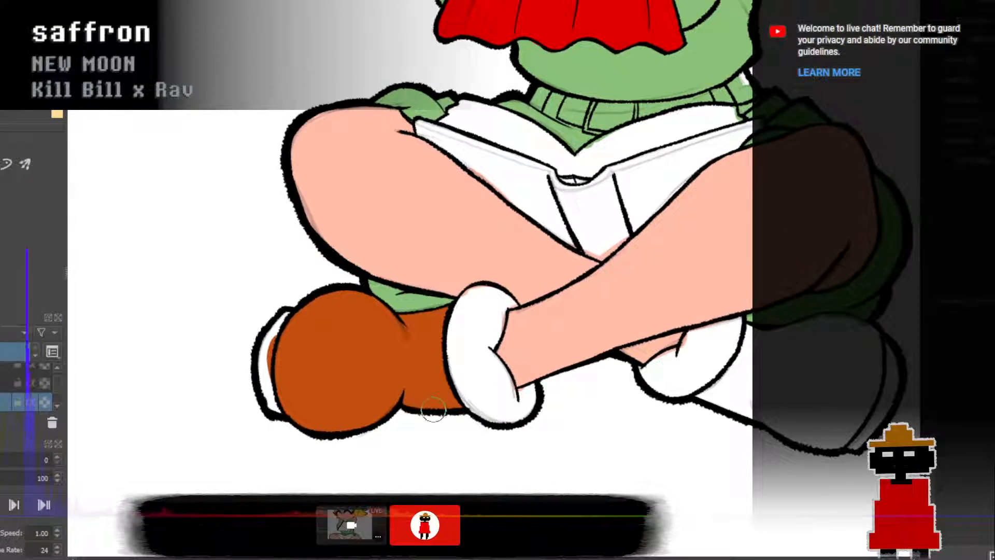
pyautogui.scroll(4, 557, 408)
pyautogui.scroll(3, 557, 408)
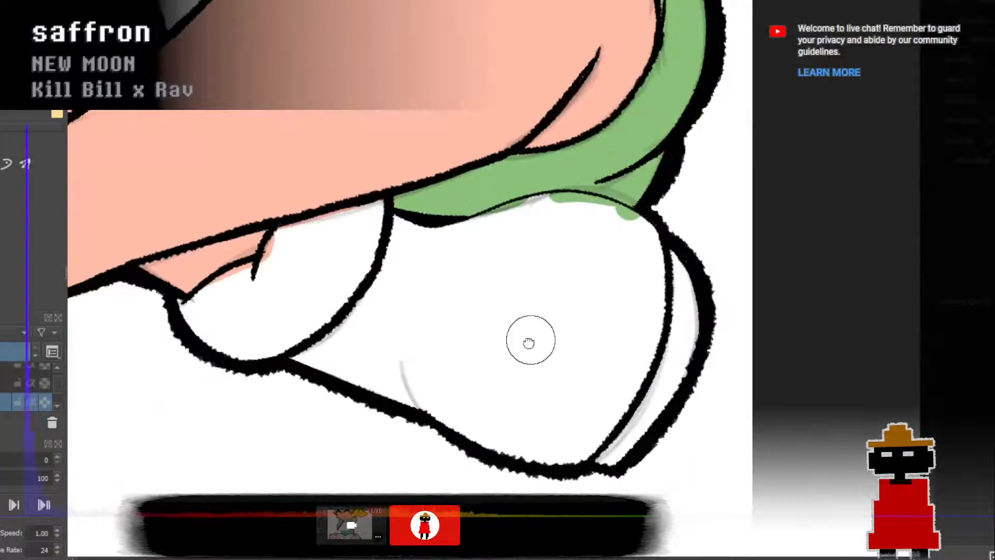
pyautogui.moveTo(270, 374)
pyautogui.mouseDown()
pyautogui.moveTo(341, 324)
pyautogui.moveTo(372, 268)
pyautogui.moveTo(375, 239)
pyautogui.moveTo(469, 284)
pyautogui.moveTo(436, 246)
pyautogui.moveTo(505, 229)
pyautogui.mouseUp()
pyautogui.hotkey('ctrl', 'z')
pyautogui.moveTo(435, 244); pyautogui.dragTo(480, 235)
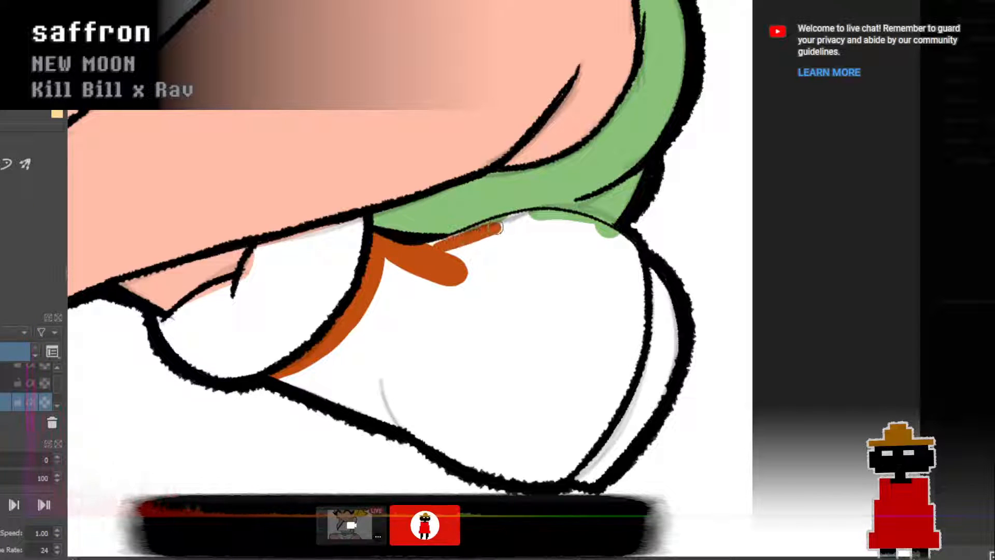
pyautogui.press('e')
pyautogui.press('e')
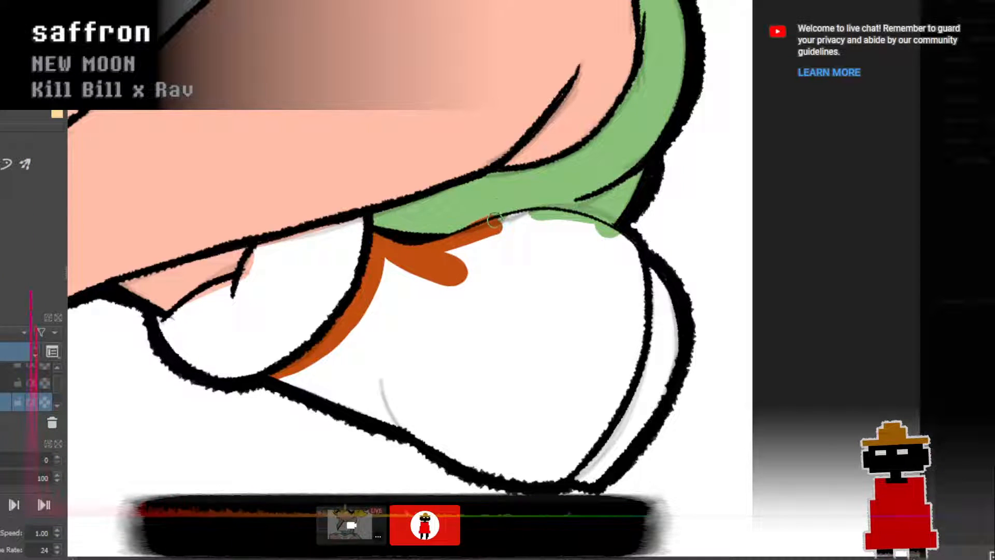
pyautogui.moveTo(536, 217); pyautogui.dragTo(574, 224)
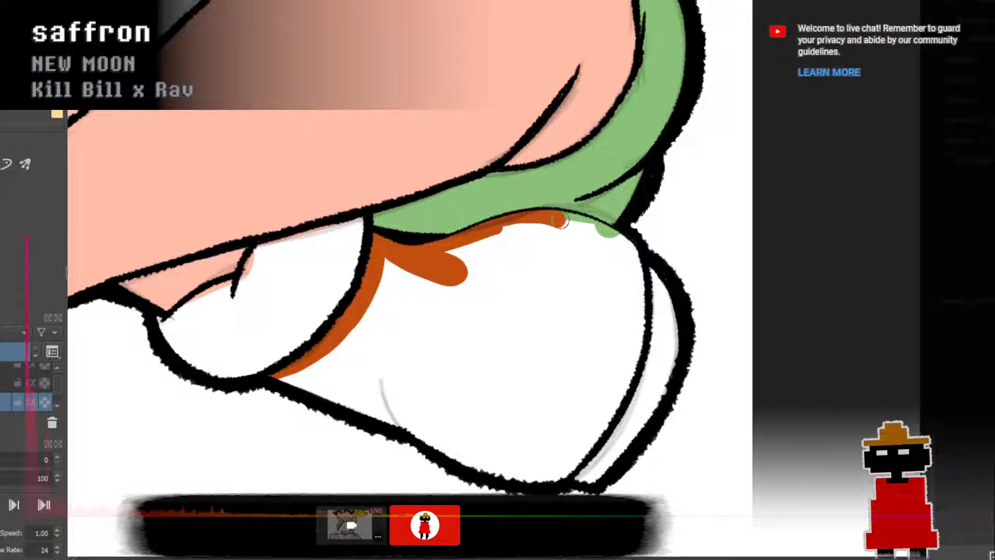
pyautogui.press('e')
pyautogui.press('e')
# Fill the rest of the right-hand boot with orange-brown from ankle to toe, leaving the cuff and sole white.
pyautogui.moveTo(489, 250)
pyautogui.mouseDown()
pyautogui.moveTo(402, 293)
pyautogui.moveTo(412, 367)
pyautogui.moveTo(378, 305)
pyautogui.moveTo(384, 266)
pyautogui.mouseUp()
pyautogui.moveTo(325, 362)
pyautogui.mouseDown()
pyautogui.moveTo(363, 371)
pyautogui.moveTo(310, 383)
pyautogui.moveTo(344, 390)
pyautogui.moveTo(332, 380)
pyautogui.moveTo(409, 413)
pyautogui.mouseUp()
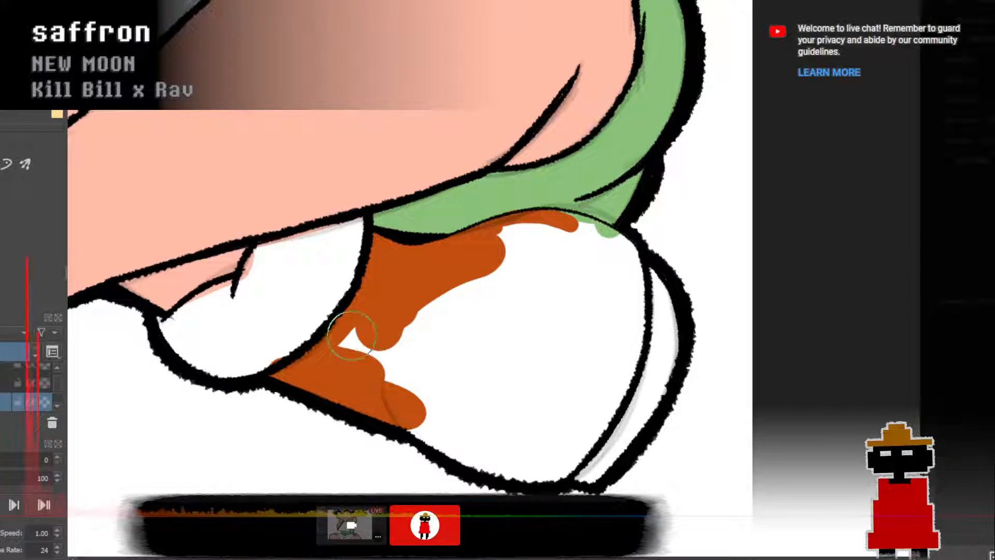
pyautogui.moveTo(356, 337)
pyautogui.mouseDown()
pyautogui.moveTo(366, 353)
pyautogui.moveTo(329, 324)
pyautogui.mouseUp()
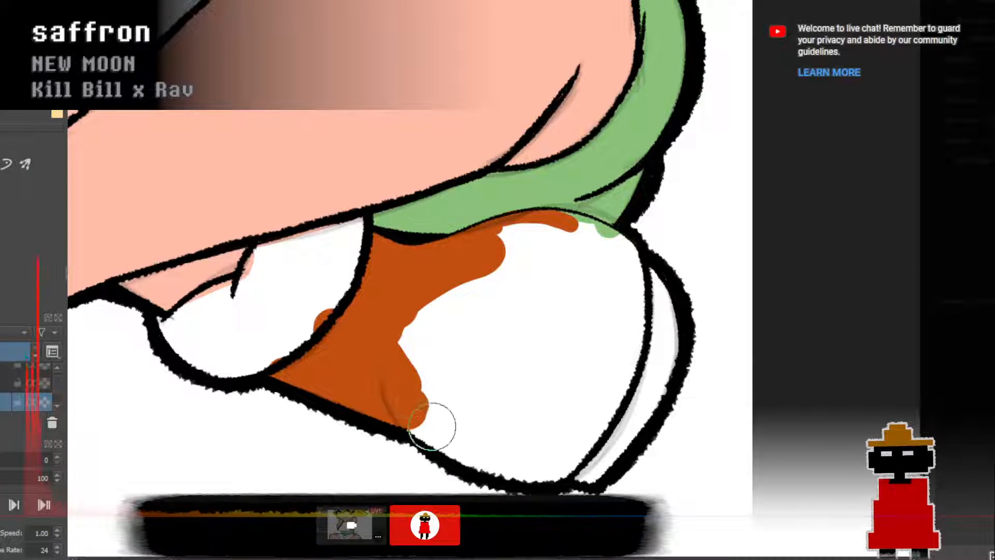
pyautogui.moveTo(433, 422)
pyautogui.mouseDown()
pyautogui.moveTo(536, 462)
pyautogui.moveTo(578, 426)
pyautogui.moveTo(635, 290)
pyautogui.moveTo(622, 257)
pyautogui.moveTo(589, 240)
pyautogui.moveTo(583, 262)
pyautogui.moveTo(552, 211)
pyautogui.moveTo(611, 228)
pyautogui.mouseUp()
pyautogui.hotkey('ctrl', 'z')
pyautogui.moveTo(552, 208)
pyautogui.mouseDown()
pyautogui.moveTo(617, 235)
pyautogui.moveTo(535, 369)
pyautogui.moveTo(467, 340)
pyautogui.moveTo(417, 349)
pyautogui.moveTo(416, 310)
pyautogui.moveTo(470, 286)
pyautogui.moveTo(505, 295)
pyautogui.moveTo(529, 253)
pyautogui.moveTo(517, 239)
pyautogui.moveTo(549, 245)
pyautogui.moveTo(570, 308)
pyautogui.moveTo(517, 330)
pyautogui.moveTo(538, 312)
pyautogui.moveTo(552, 355)
pyautogui.moveTo(607, 300)
pyautogui.moveTo(565, 412)
pyautogui.moveTo(510, 436)
pyautogui.moveTo(452, 406)
pyautogui.moveTo(448, 354)
pyautogui.moveTo(482, 353)
pyautogui.moveTo(524, 356)
pyautogui.moveTo(570, 408)
pyautogui.mouseUp()
pyautogui.hotkey('ctrl', 'z')
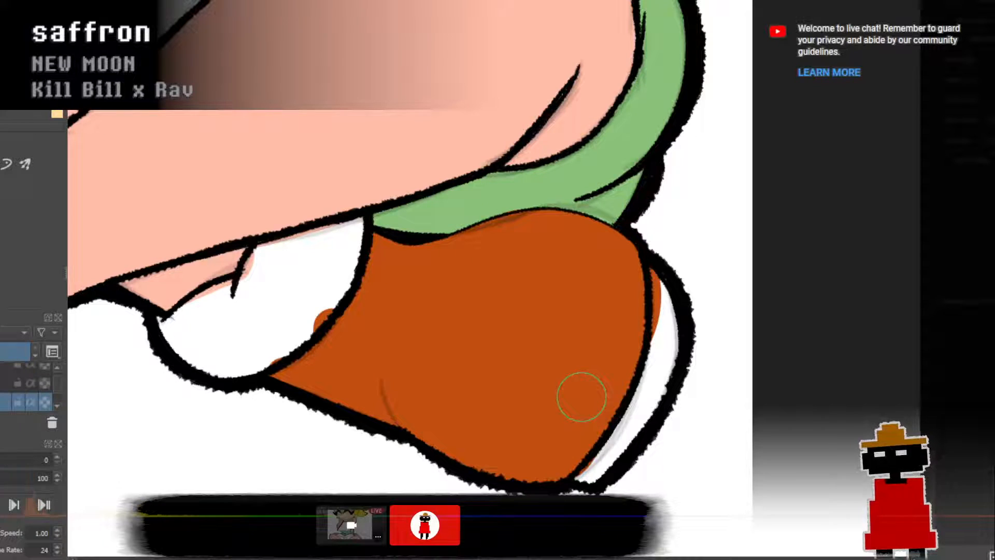
pyautogui.scroll(-6, 580, 396)
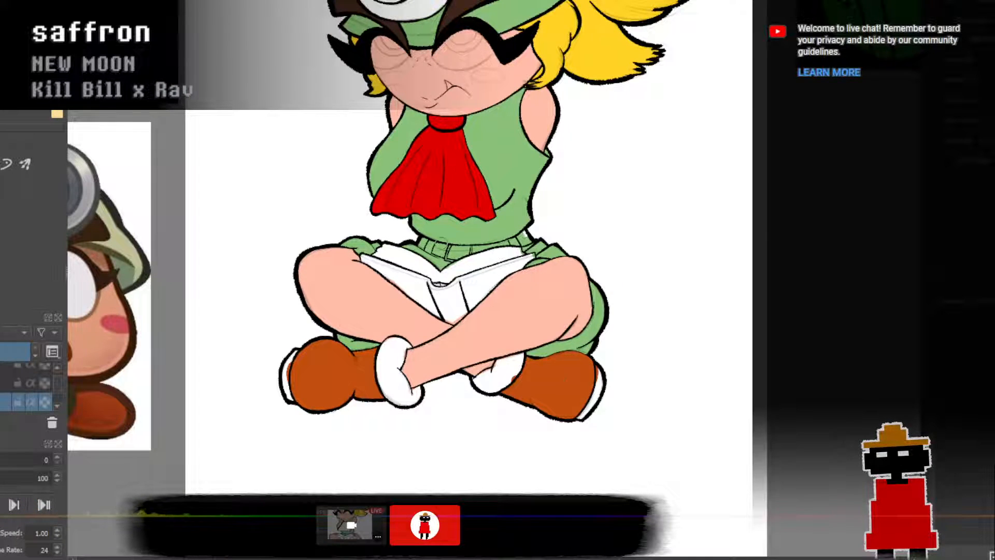
# Cover the stray red just below the neckerchief's wavy hem with the outfit's green.
pyautogui.scroll(8, 488, 310)
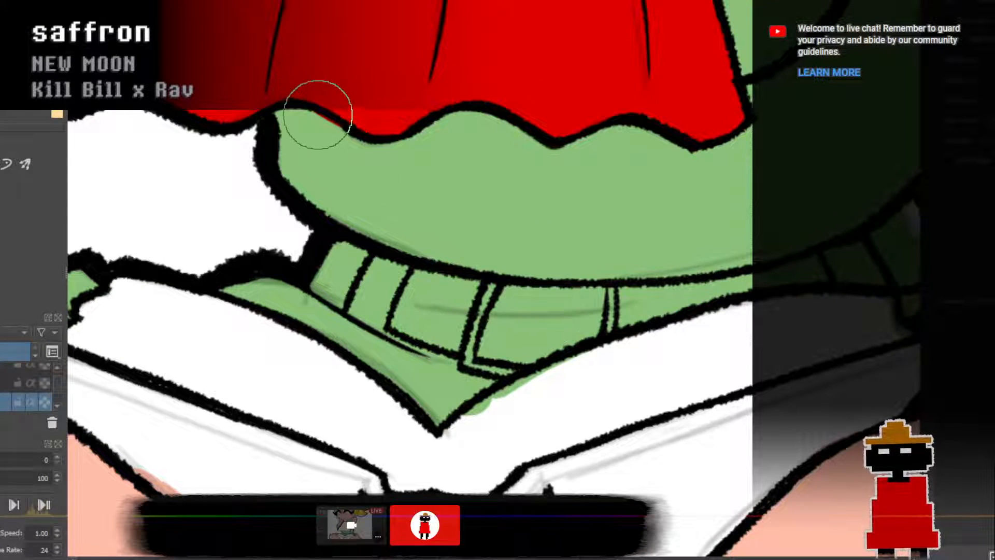
pyautogui.moveTo(310, 112); pyautogui.dragTo(315, 115)
pyautogui.scroll(-6, 396, 188)
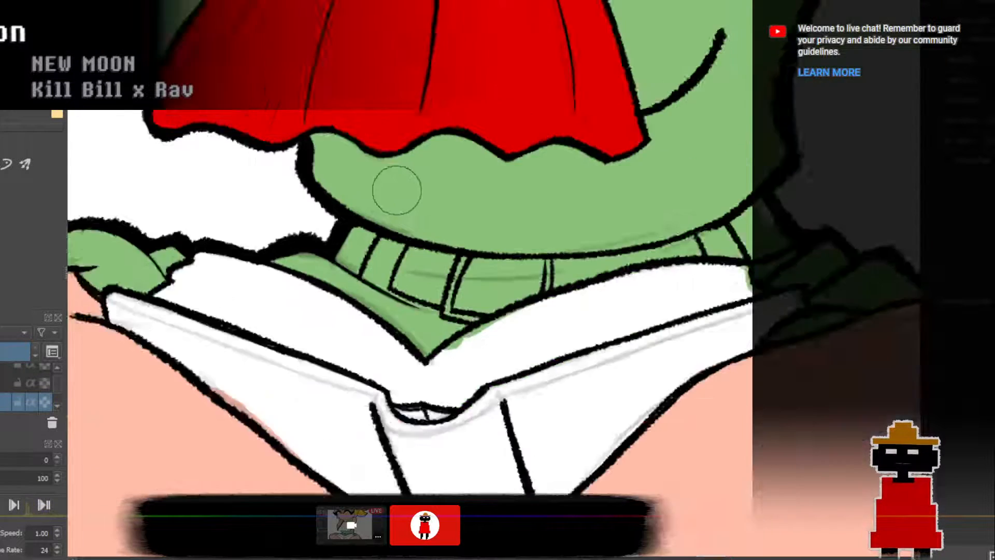
pyautogui.scroll(3, 556, 118)
pyautogui.scroll(2, 409, 147)
pyautogui.scroll(-4, 373, 127)
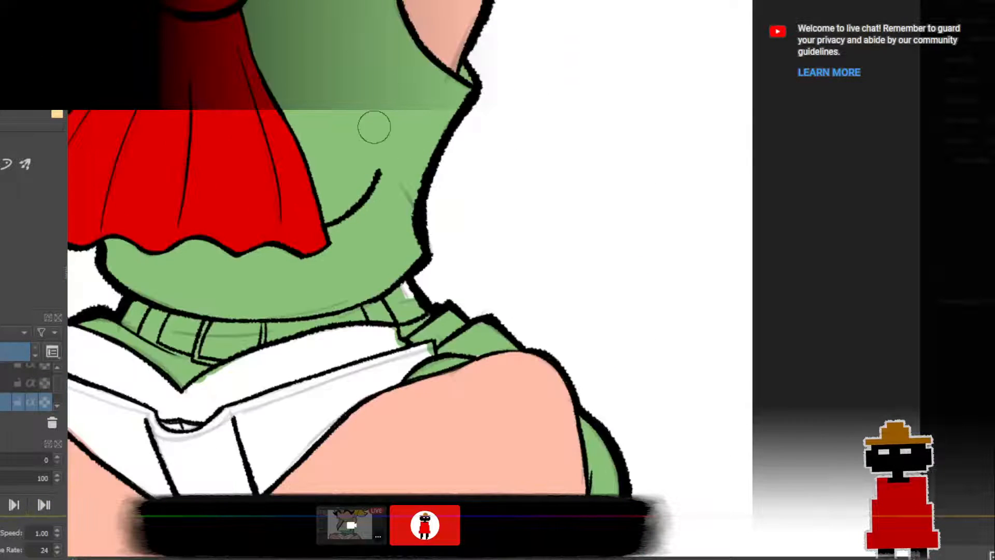
# Sample the boots' orange-brown and fill the belt's leftmost segment with it.
pyautogui.moveTo(379, 147); pyautogui.dragTo(519, 92)
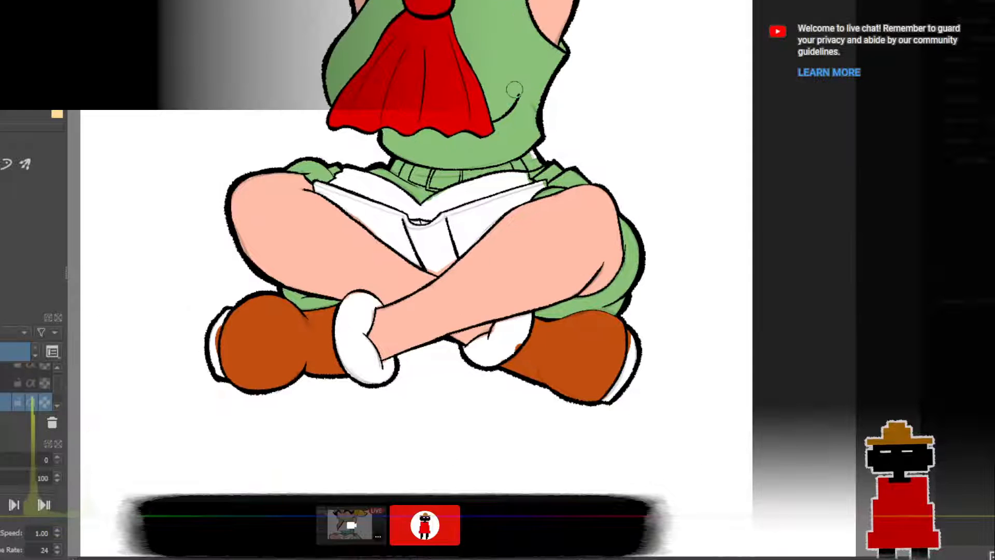
pyautogui.keyDown('ctrl'); pyautogui.click(261, 369); pyautogui.keyUp('ctrl')
pyautogui.moveTo(475, 187); pyautogui.dragTo(451, 260)
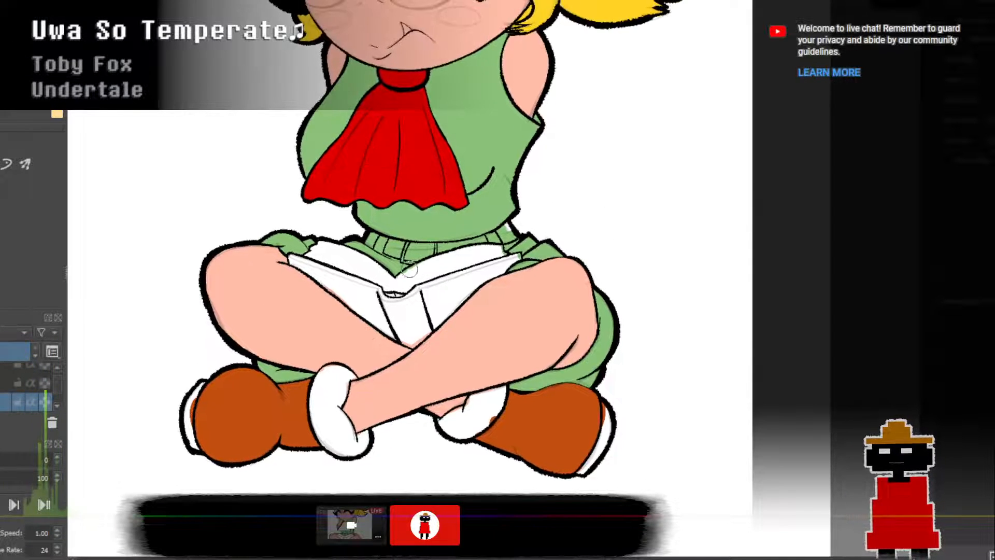
pyautogui.scroll(3, 386, 248)
pyautogui.moveTo(395, 231); pyautogui.dragTo(358, 253)
pyautogui.scroll(2, 357, 254)
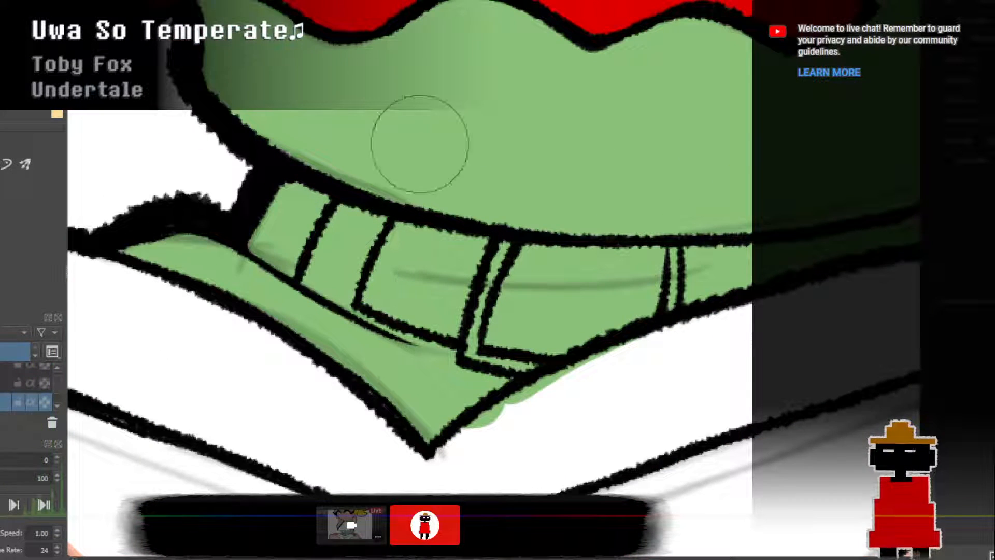
pyautogui.moveTo(255, 239)
pyautogui.mouseDown()
pyautogui.moveTo(287, 187)
pyautogui.moveTo(323, 196)
pyautogui.moveTo(290, 271)
pyautogui.moveTo(253, 246)
pyautogui.moveTo(301, 191)
pyautogui.moveTo(278, 246)
pyautogui.mouseUp()
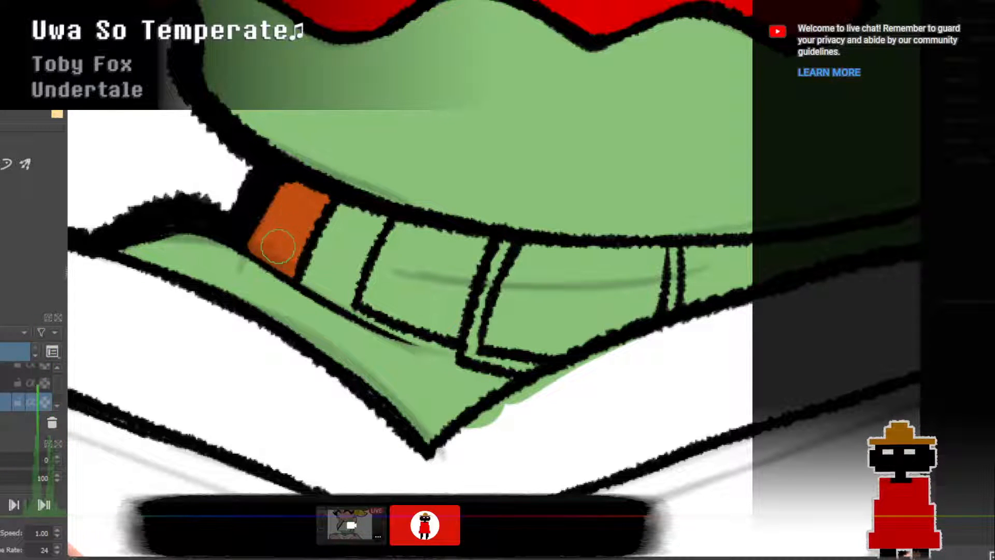
# Fill the belt segment between the left-hand loop and the buckle edge with orange-brown.
pyautogui.moveTo(366, 303); pyautogui.dragTo(447, 330)
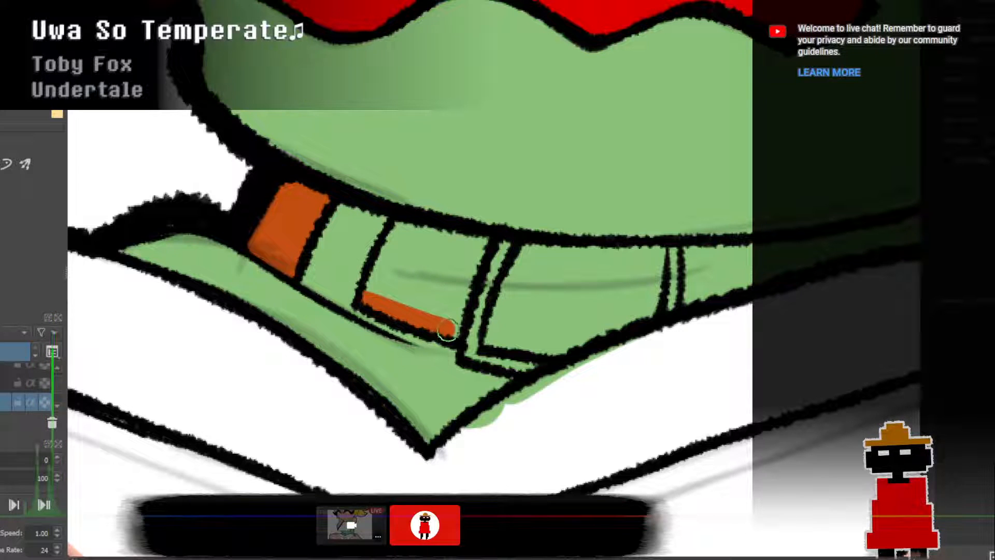
pyautogui.moveTo(382, 306)
pyautogui.mouseDown()
pyautogui.moveTo(386, 241)
pyautogui.moveTo(399, 221)
pyautogui.moveTo(481, 243)
pyautogui.mouseUp()
pyautogui.moveTo(419, 236)
pyautogui.mouseDown()
pyautogui.moveTo(388, 294)
pyautogui.moveTo(448, 317)
pyautogui.moveTo(469, 250)
pyautogui.moveTo(426, 265)
pyautogui.moveTo(421, 294)
pyautogui.moveTo(440, 286)
pyautogui.mouseUp()
pyautogui.scroll(-4, 445, 299)
pyautogui.scroll(-5, 446, 299)
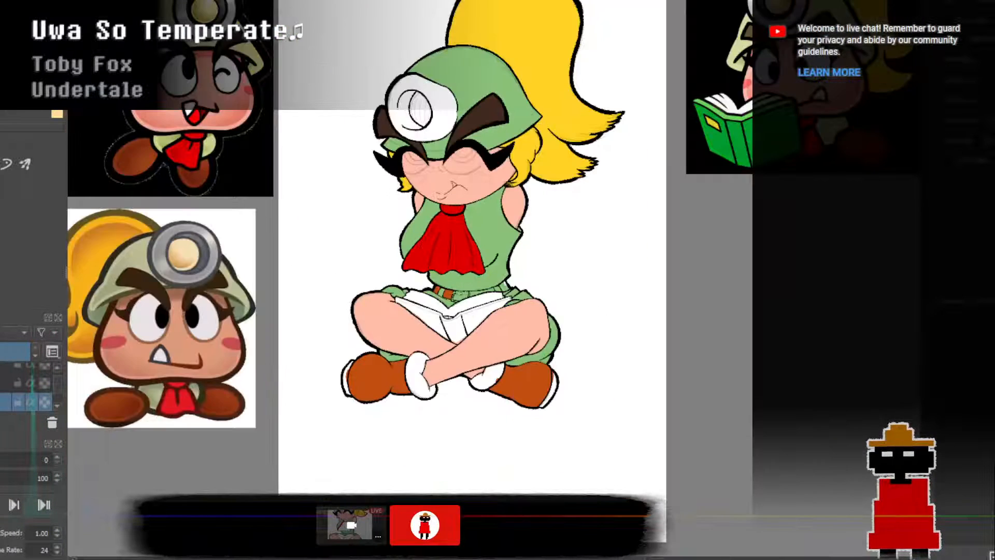
# Fill the central belt segment inside the buckle with orange-brown, keeping the narrow buckle frame green.
pyautogui.scroll(10, 466, 300)
pyautogui.scroll(2, 499, 300)
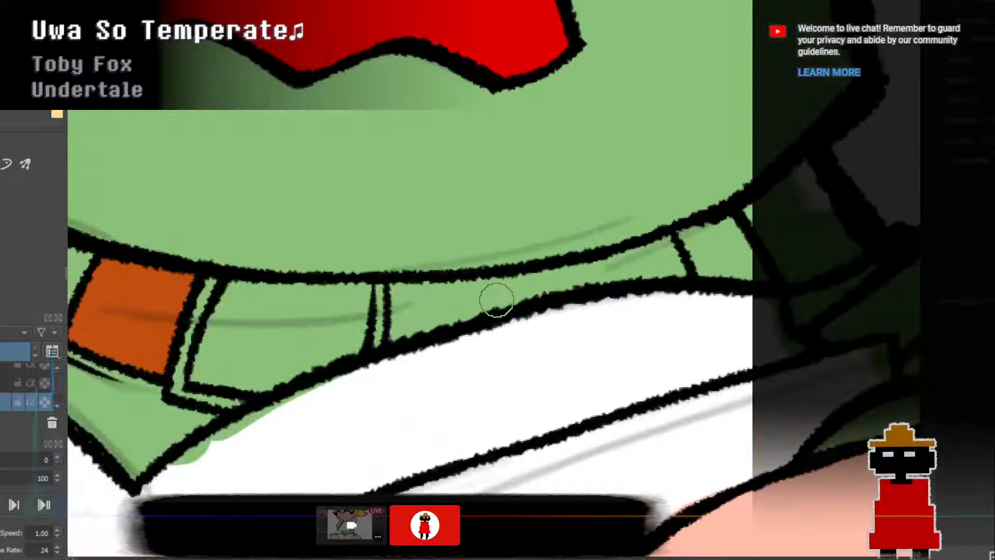
pyautogui.moveTo(206, 371)
pyautogui.mouseDown()
pyautogui.moveTo(206, 337)
pyautogui.moveTo(236, 284)
pyautogui.moveTo(356, 290)
pyautogui.mouseUp()
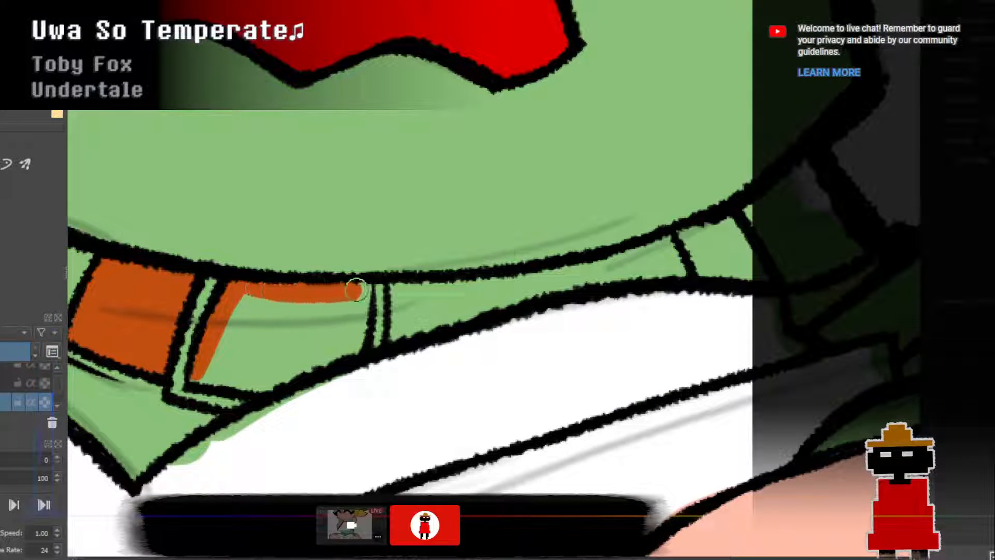
pyautogui.moveTo(199, 381)
pyautogui.mouseDown()
pyautogui.moveTo(267, 384)
pyautogui.moveTo(356, 343)
pyautogui.moveTo(213, 363)
pyautogui.moveTo(246, 298)
pyautogui.moveTo(234, 368)
pyautogui.moveTo(288, 358)
pyautogui.moveTo(260, 318)
pyautogui.moveTo(270, 304)
pyautogui.moveTo(341, 303)
pyautogui.moveTo(357, 324)
pyautogui.moveTo(358, 299)
pyautogui.moveTo(340, 344)
pyautogui.moveTo(272, 338)
pyautogui.mouseUp()
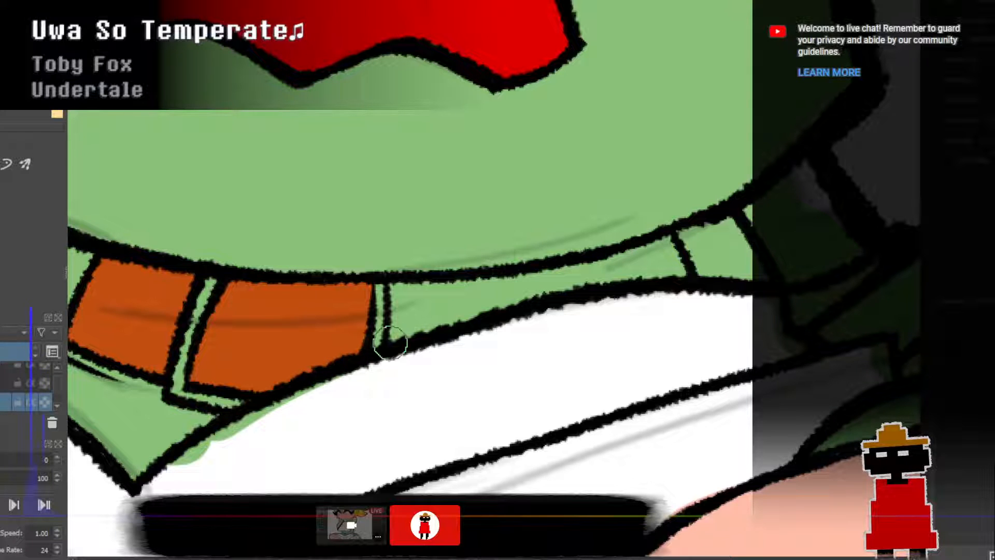
# Fill the long belt segment beyond the buckle and the end segment past the right-hand loop with orange-brown.
pyautogui.moveTo(390, 342); pyautogui.dragTo(394, 291)
pyautogui.moveTo(416, 338)
pyautogui.mouseDown()
pyautogui.moveTo(525, 297)
pyautogui.moveTo(581, 293)
pyautogui.moveTo(423, 308)
pyautogui.moveTo(568, 289)
pyautogui.moveTo(400, 325)
pyautogui.moveTo(424, 301)
pyautogui.moveTo(462, 291)
pyautogui.moveTo(575, 301)
pyautogui.moveTo(582, 288)
pyautogui.moveTo(527, 272)
pyautogui.moveTo(618, 262)
pyautogui.moveTo(643, 273)
pyautogui.moveTo(583, 275)
pyautogui.moveTo(680, 272)
pyautogui.moveTo(664, 244)
pyautogui.moveTo(625, 258)
pyautogui.moveTo(670, 245)
pyautogui.moveTo(684, 261)
pyautogui.mouseUp()
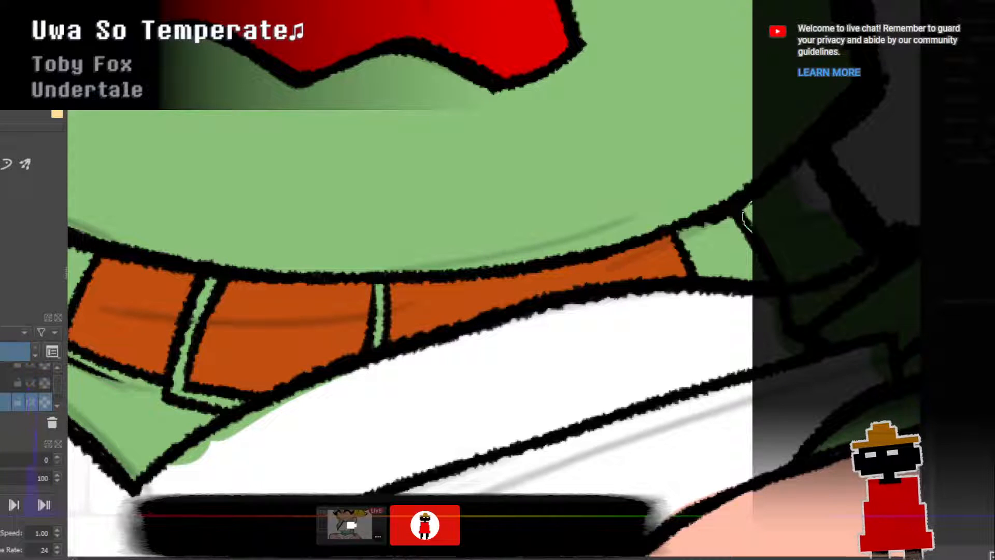
pyautogui.moveTo(746, 222); pyautogui.dragTo(746, 211)
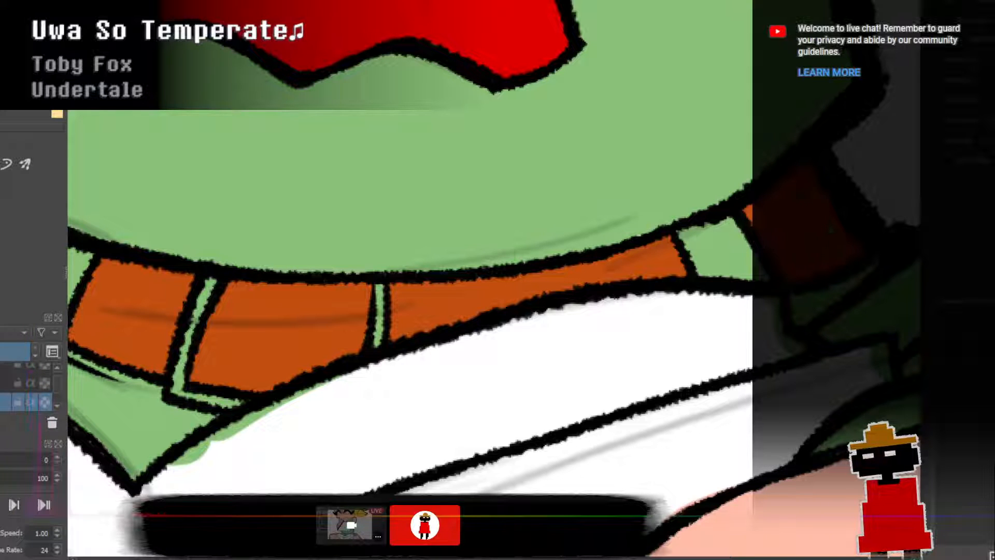
pyautogui.scroll(-4, 809, 265)
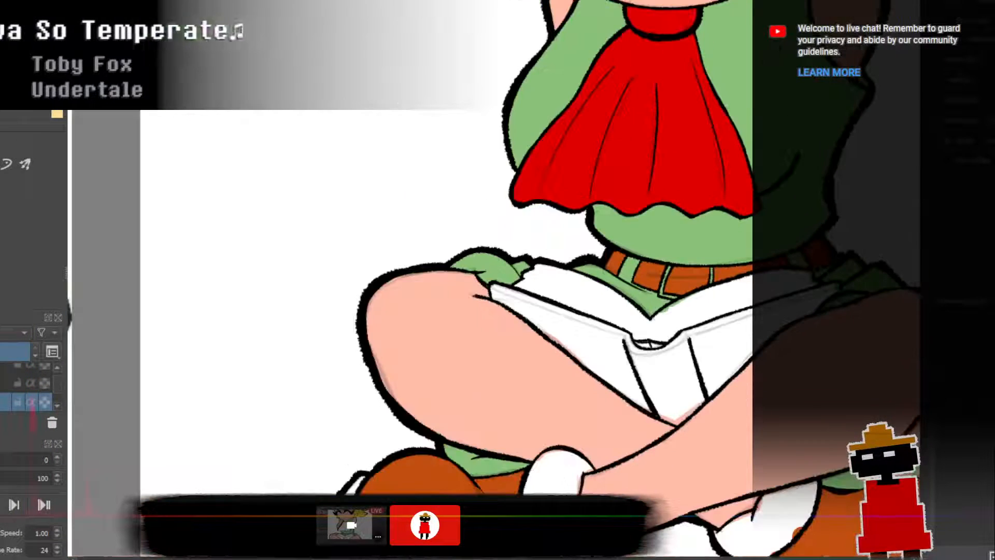
# Fill the narrow frame of the belt buckle, including its lower edge and both sides, with golden yellow.
pyautogui.moveTo(808, 267); pyautogui.dragTo(618, 270)
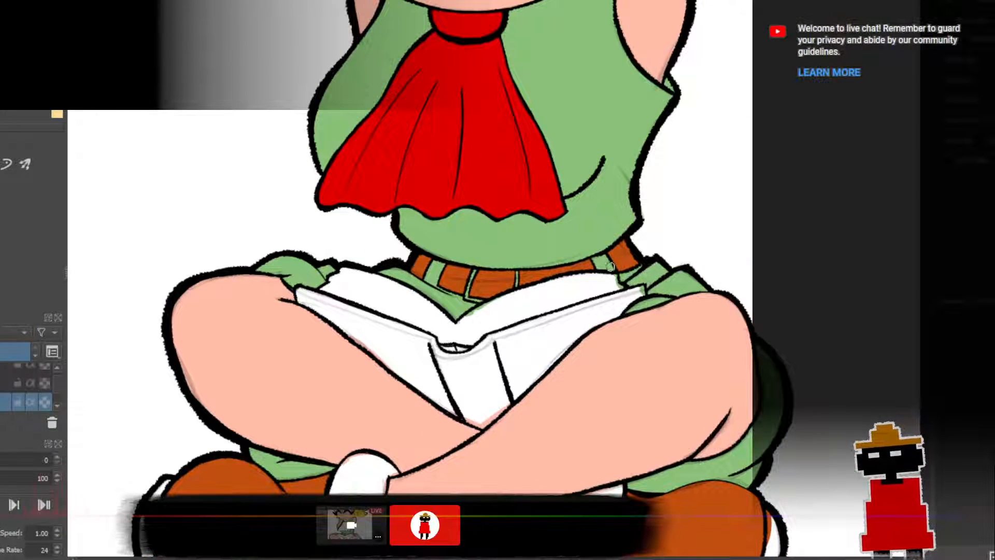
pyautogui.scroll(4, 610, 267)
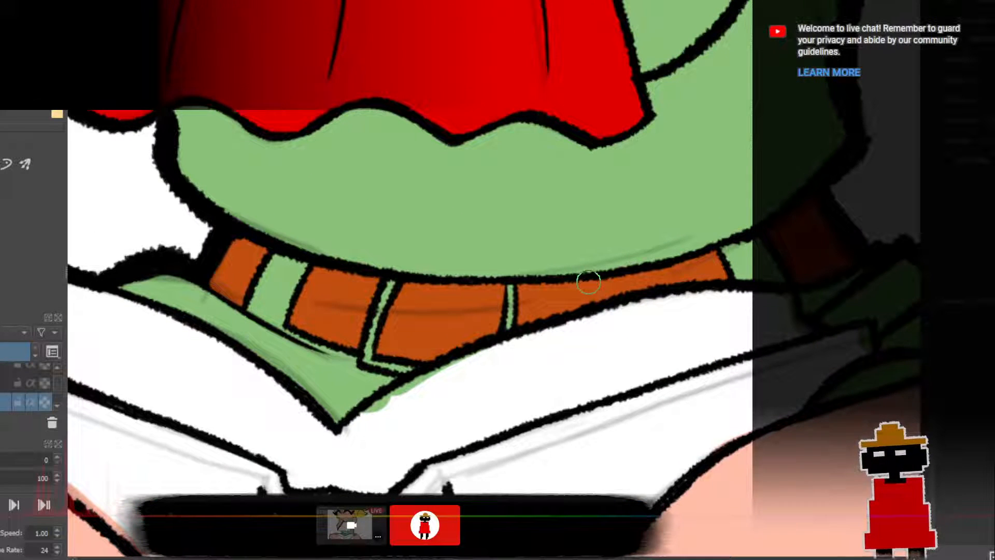
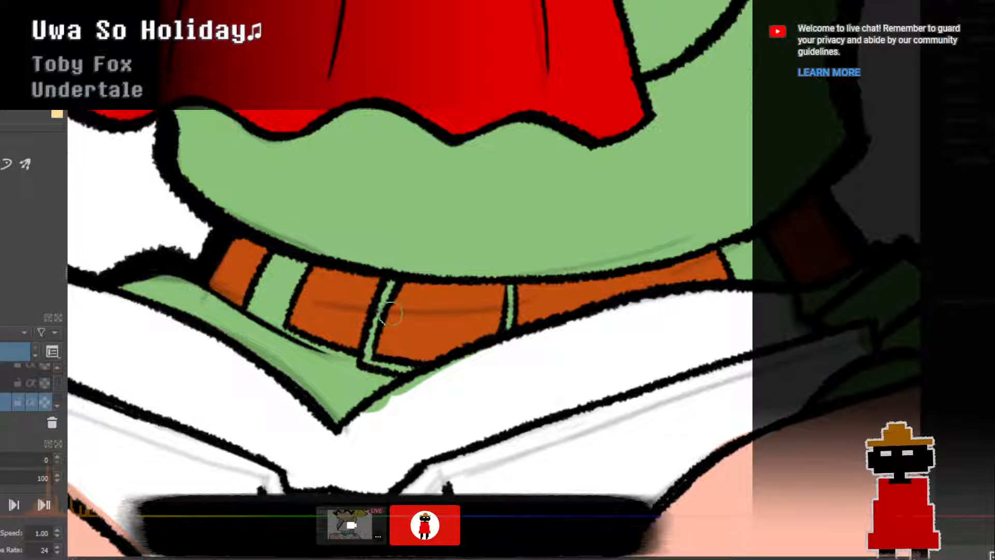
pyautogui.moveTo(389, 285); pyautogui.dragTo(374, 336)
pyautogui.hotkey('ctrl', 'z')
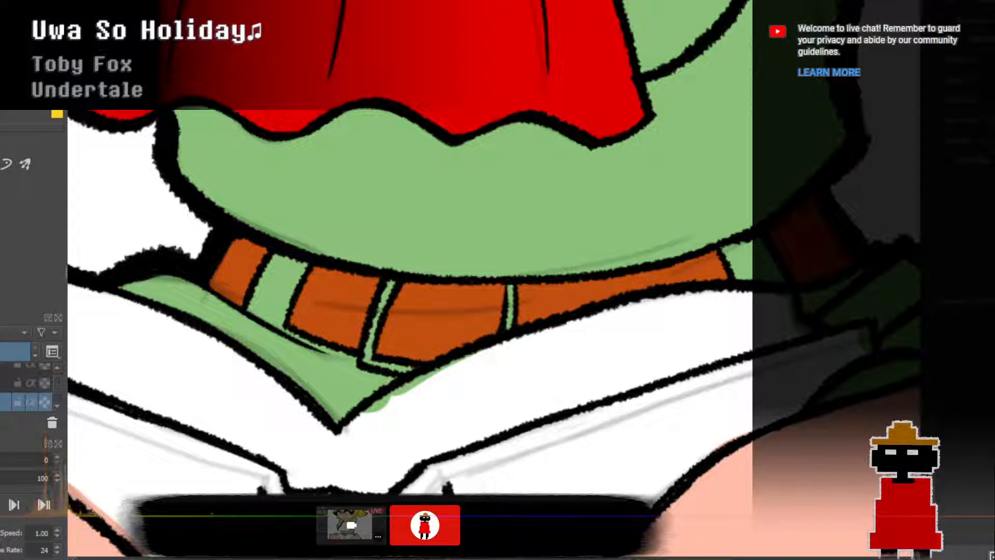
pyautogui.moveTo(391, 282); pyautogui.dragTo(377, 320)
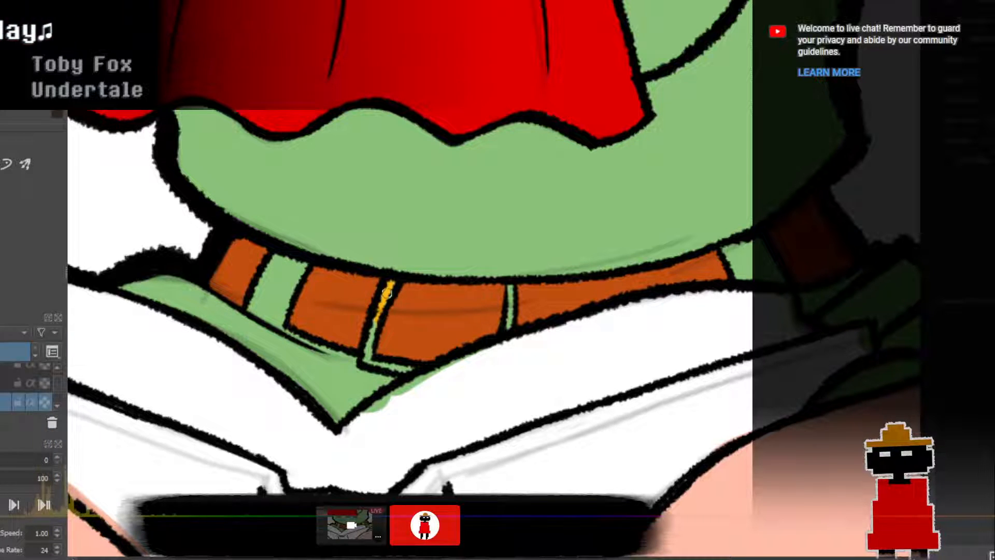
pyautogui.moveTo(391, 282)
pyautogui.mouseDown()
pyautogui.moveTo(367, 356)
pyautogui.moveTo(369, 367)
pyautogui.moveTo(394, 371)
pyautogui.moveTo(366, 355)
pyautogui.moveTo(423, 375)
pyautogui.moveTo(404, 367)
pyautogui.mouseUp()
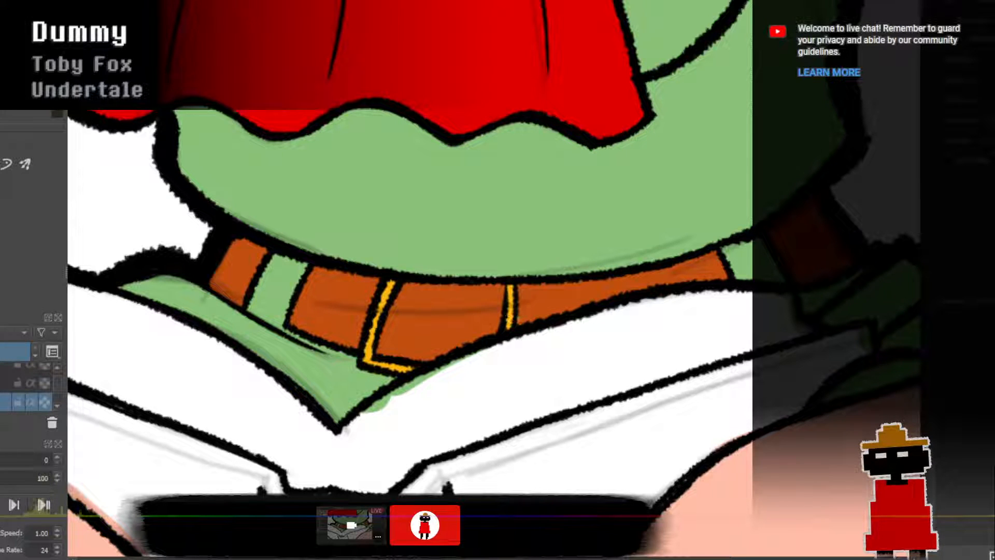
pyautogui.moveTo(514, 287); pyautogui.dragTo(509, 325)
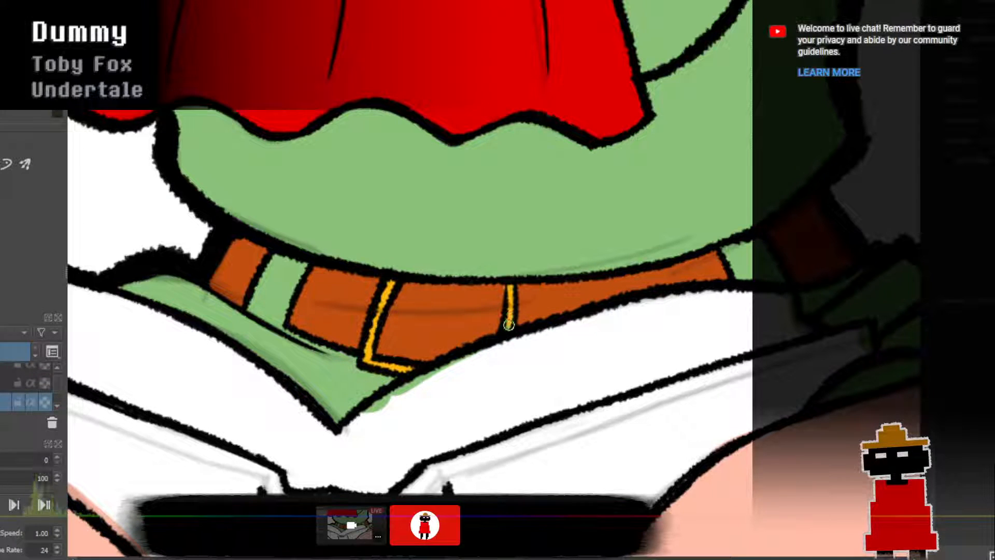
pyautogui.moveTo(511, 288); pyautogui.dragTo(509, 327)
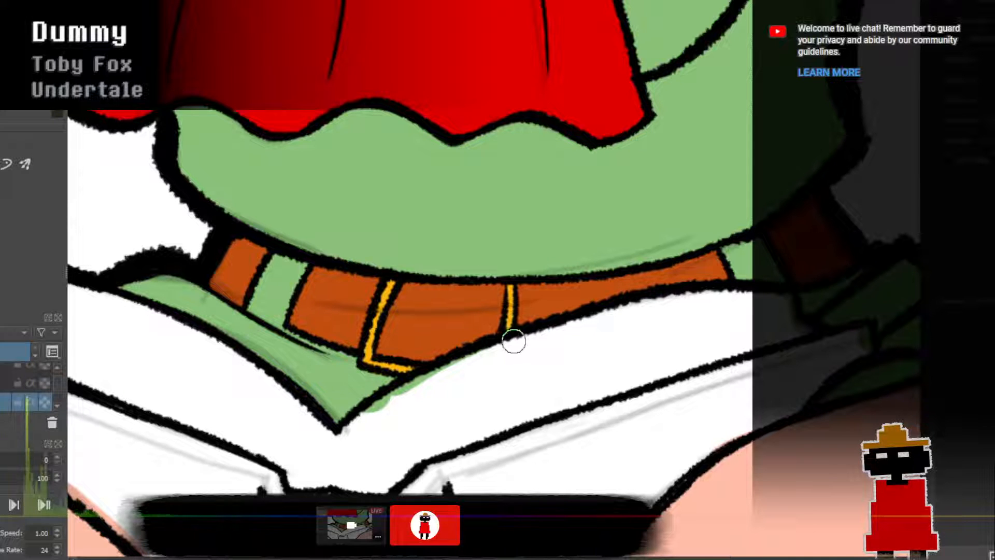
# Sample the boots' orange-brown, lighten it to a pale cream and lay a first patch on the front boot's cuff.
pyautogui.scroll(-8, 551, 343)
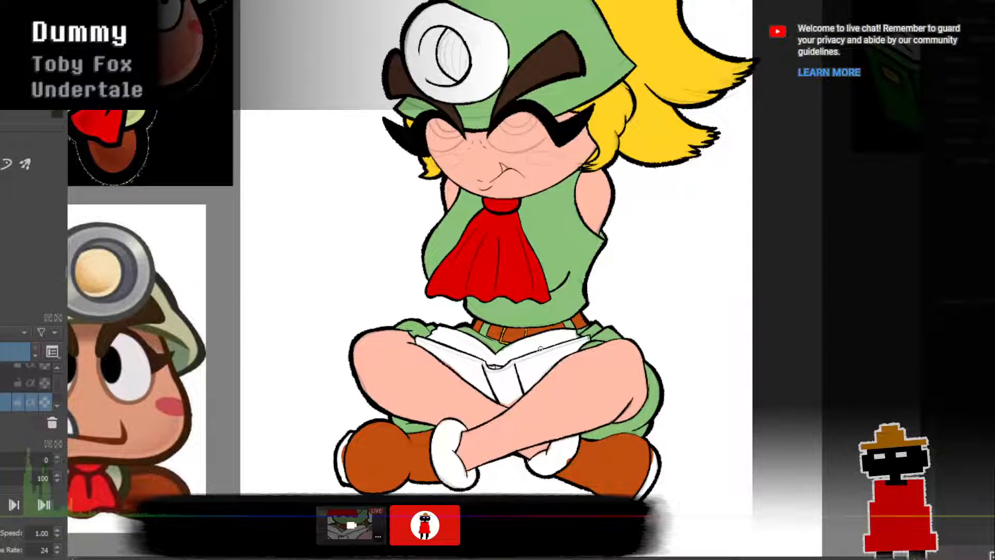
pyautogui.moveTo(540, 348); pyautogui.dragTo(433, 350)
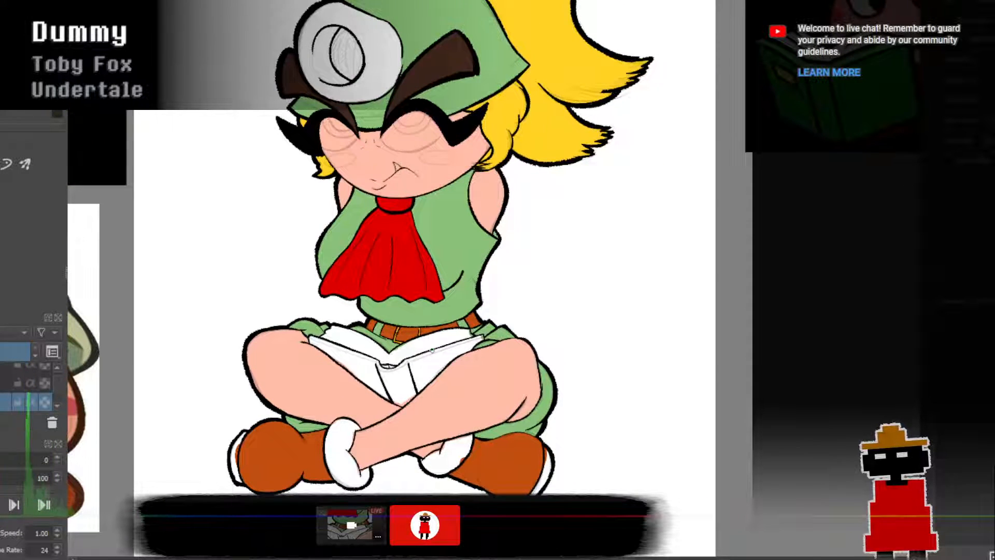
pyautogui.scroll(3, 432, 351)
pyautogui.scroll(-3, 432, 351)
pyautogui.scroll(1, 432, 351)
pyautogui.moveTo(432, 351); pyautogui.dragTo(475, 320)
pyautogui.moveTo(469, 373); pyautogui.dragTo(503, 309)
pyautogui.scroll(2, 477, 317)
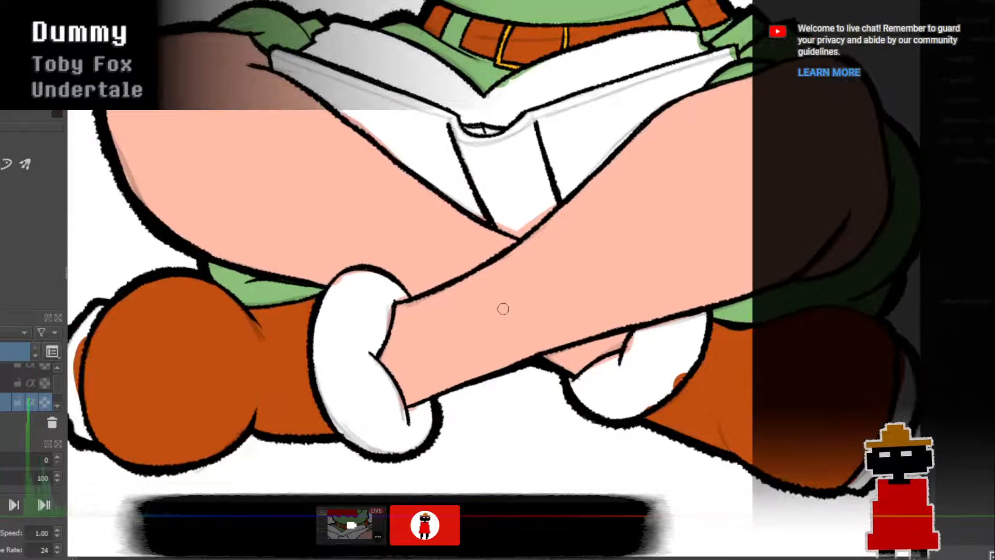
pyautogui.keyDown('ctrl'); pyautogui.click(191, 342); pyautogui.keyUp('ctrl')
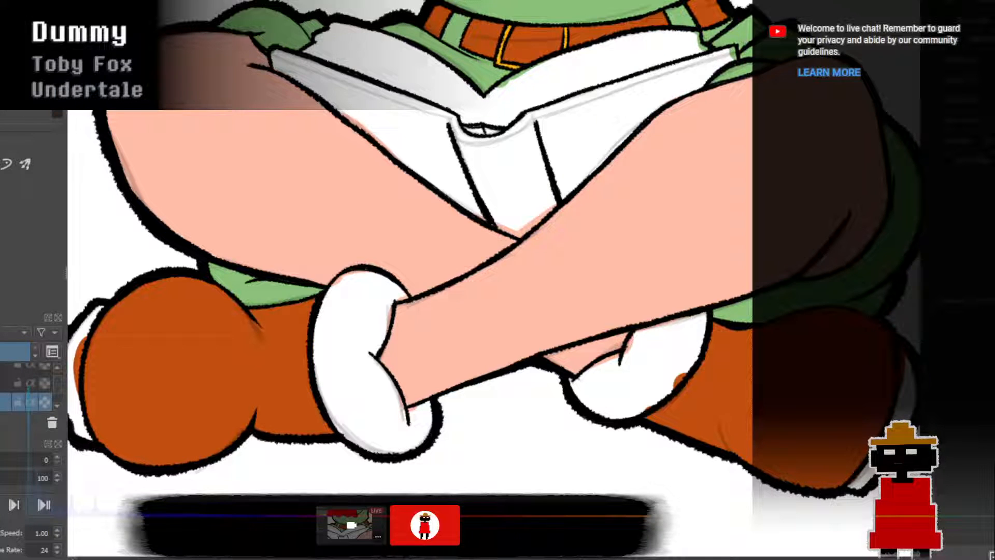
pyautogui.moveTo(348, 434); pyautogui.dragTo(330, 391)
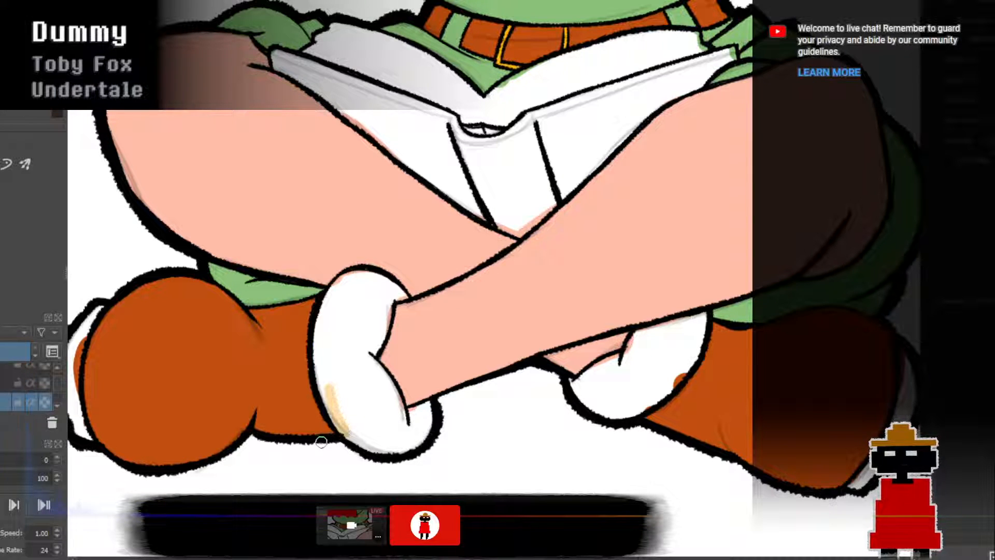
pyautogui.keyDown('ctrl'); pyautogui.click(295, 416); pyautogui.keyUp('ctrl')
pyautogui.keyDown('ctrl'); pyautogui.click(334, 402); pyautogui.keyUp('ctrl')
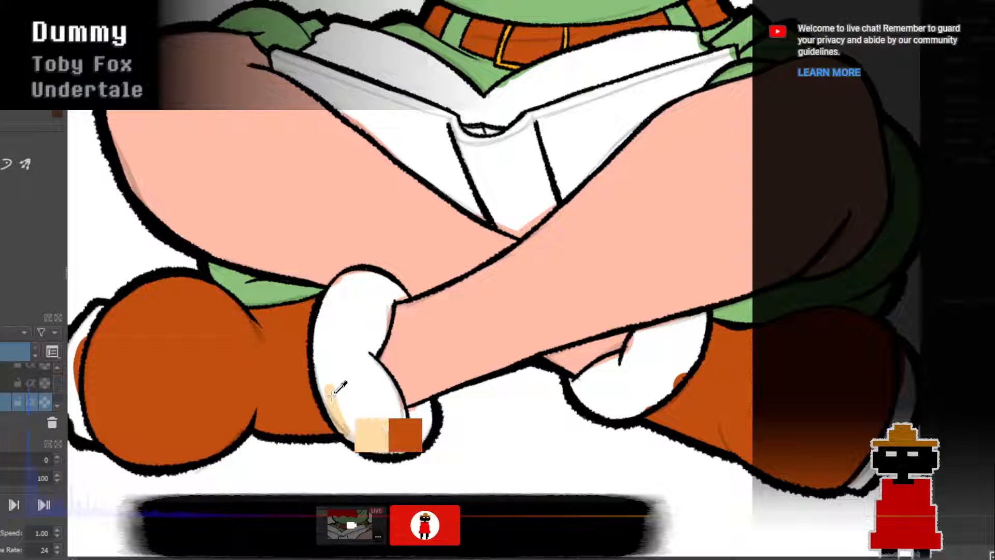
# Fill the front boot's whole cuff with pale cream and clean up the skin tone along its ankle edge.
pyautogui.moveTo(349, 432); pyautogui.dragTo(325, 355)
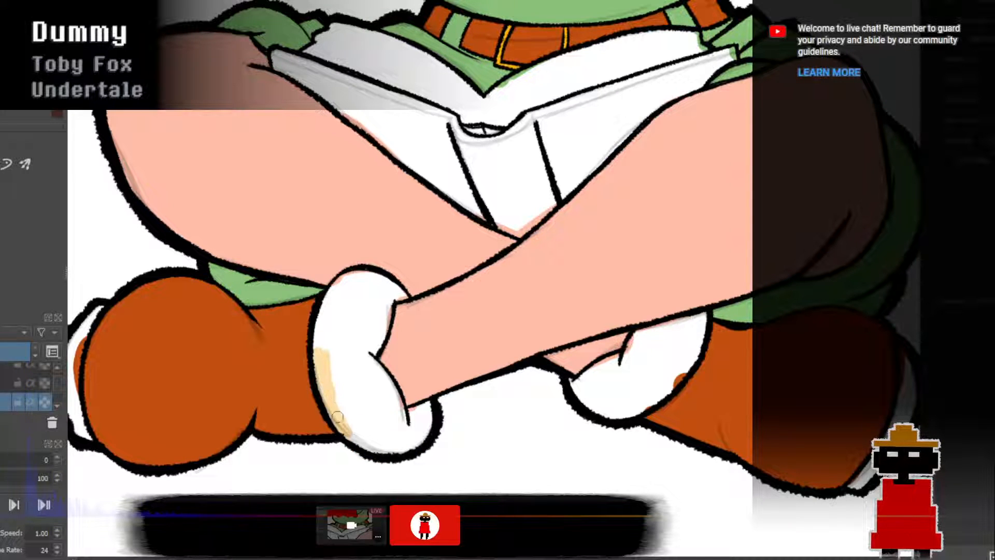
pyautogui.moveTo(330, 410); pyautogui.dragTo(332, 296)
pyautogui.moveTo(317, 346); pyautogui.dragTo(322, 307)
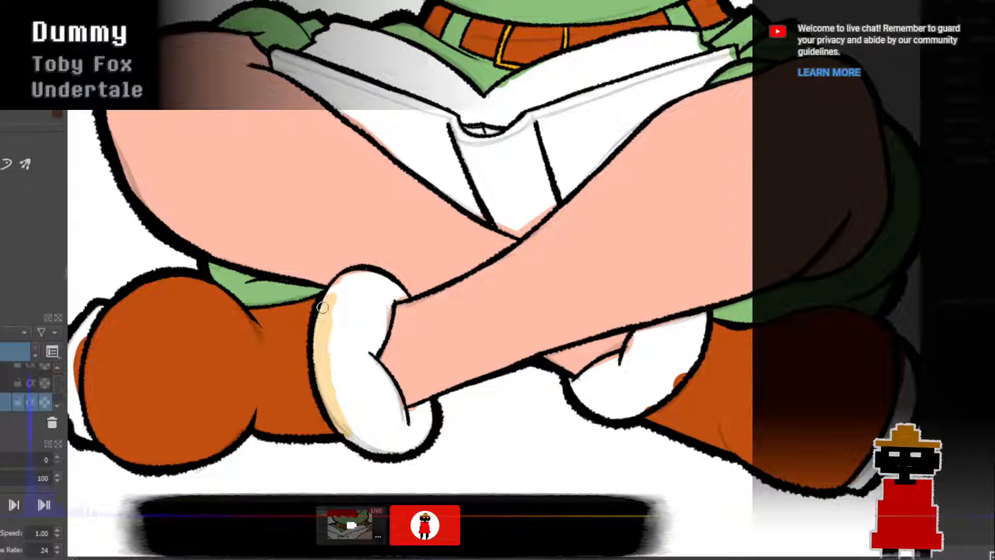
pyautogui.moveTo(350, 273)
pyautogui.mouseDown()
pyautogui.moveTo(402, 297)
pyautogui.moveTo(379, 280)
pyautogui.moveTo(401, 300)
pyautogui.moveTo(383, 301)
pyautogui.moveTo(370, 280)
pyautogui.moveTo(344, 305)
pyautogui.moveTo(356, 332)
pyautogui.moveTo(353, 284)
pyautogui.moveTo(334, 313)
pyautogui.moveTo(336, 367)
pyautogui.moveTo(350, 384)
pyautogui.moveTo(330, 355)
pyautogui.moveTo(349, 410)
pyautogui.moveTo(378, 442)
pyautogui.moveTo(344, 421)
pyautogui.moveTo(360, 443)
pyautogui.moveTo(401, 441)
pyautogui.moveTo(426, 425)
pyautogui.moveTo(429, 404)
pyautogui.moveTo(417, 434)
pyautogui.moveTo(387, 445)
pyautogui.moveTo(412, 441)
pyautogui.moveTo(426, 413)
pyautogui.moveTo(395, 430)
pyautogui.moveTo(366, 423)
pyautogui.moveTo(341, 377)
pyautogui.moveTo(358, 391)
pyautogui.moveTo(364, 370)
pyautogui.moveTo(385, 413)
pyautogui.moveTo(376, 418)
pyautogui.moveTo(396, 401)
pyautogui.moveTo(405, 416)
pyautogui.moveTo(397, 413)
pyautogui.moveTo(431, 407)
pyautogui.moveTo(356, 349)
pyautogui.moveTo(366, 289)
pyautogui.moveTo(358, 350)
pyautogui.moveTo(387, 296)
pyautogui.moveTo(362, 351)
pyautogui.mouseUp()
pyautogui.keyDown('ctrl'); pyautogui.click(419, 352); pyautogui.keyUp('ctrl')
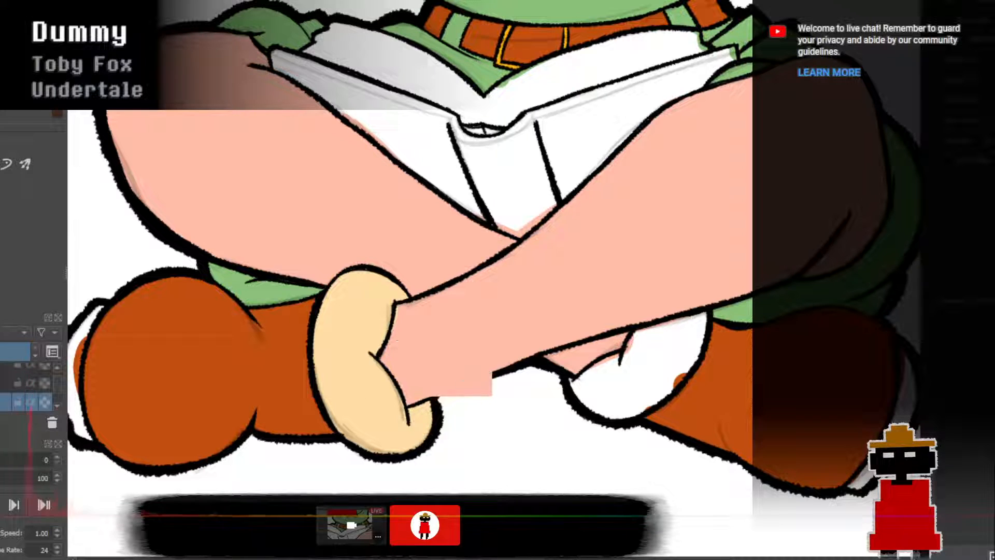
pyautogui.moveTo(398, 302); pyautogui.dragTo(384, 347)
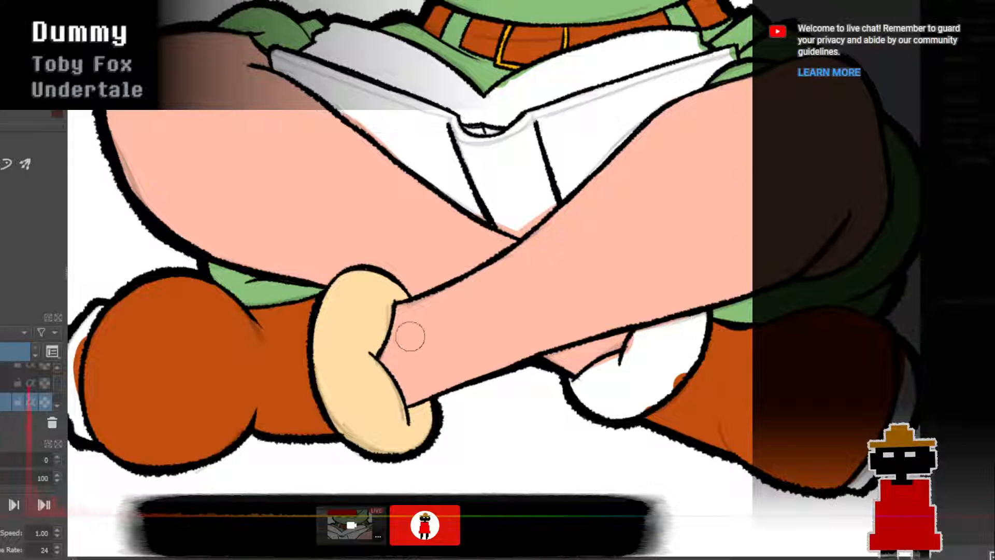
# Sample the cream from the finished cuff and fill the other boot's cuff with it, covering the stray orange-brown spot.
pyautogui.scroll(-3, 436, 306)
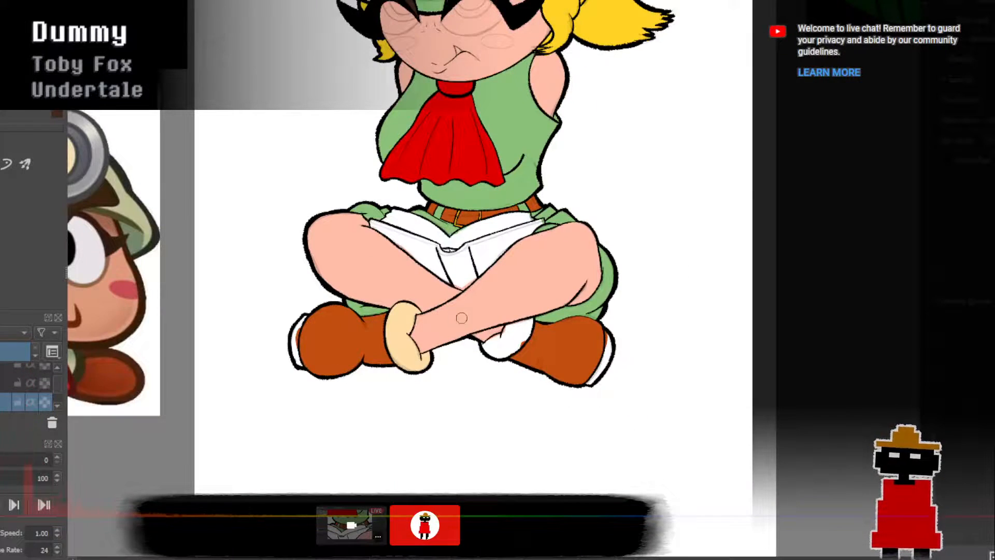
pyautogui.moveTo(575, 338); pyautogui.dragTo(530, 331)
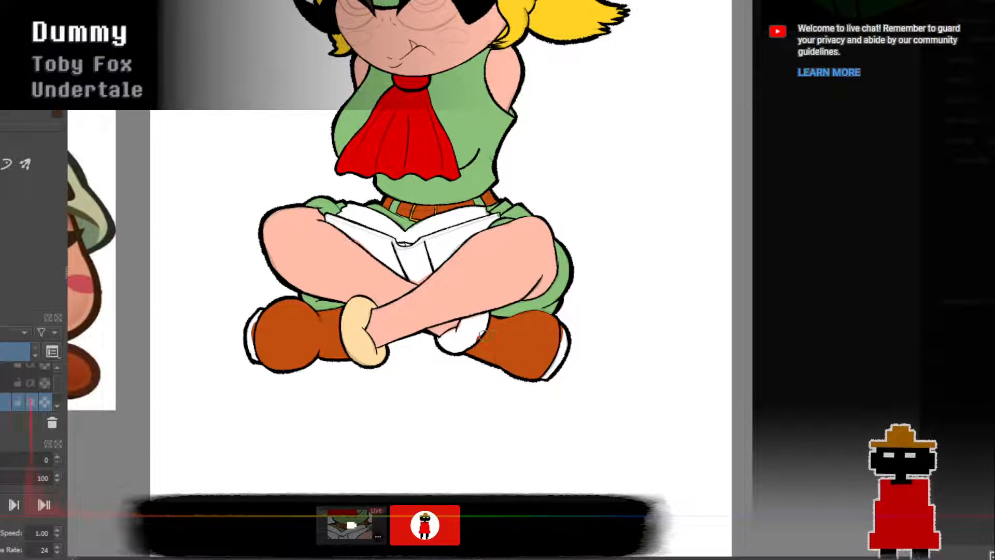
pyautogui.scroll(2, 483, 334)
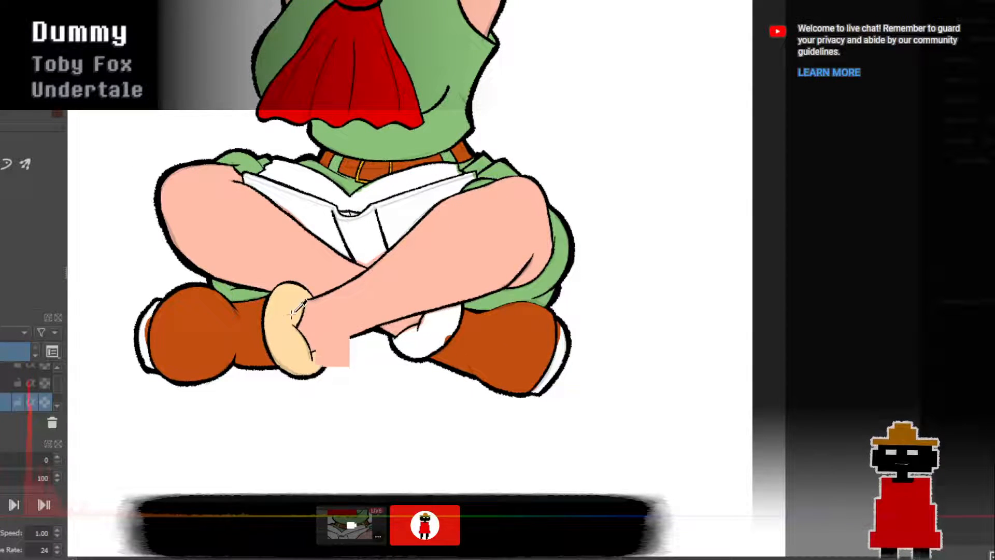
pyautogui.scroll(3, 384, 304)
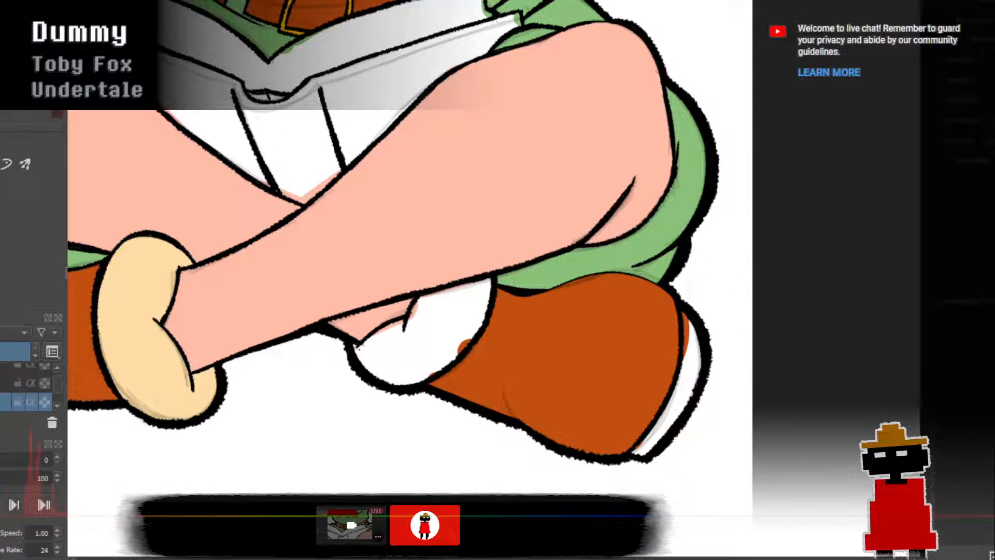
pyautogui.moveTo(365, 357)
pyautogui.mouseDown()
pyautogui.moveTo(414, 377)
pyautogui.moveTo(448, 342)
pyautogui.moveTo(429, 369)
pyautogui.moveTo(462, 341)
pyautogui.moveTo(485, 282)
pyautogui.moveTo(392, 334)
pyautogui.moveTo(420, 345)
pyautogui.moveTo(387, 355)
pyautogui.moveTo(416, 366)
pyautogui.moveTo(391, 353)
pyautogui.moveTo(410, 361)
pyautogui.moveTo(449, 322)
pyautogui.moveTo(447, 343)
pyautogui.moveTo(478, 369)
pyautogui.mouseUp()
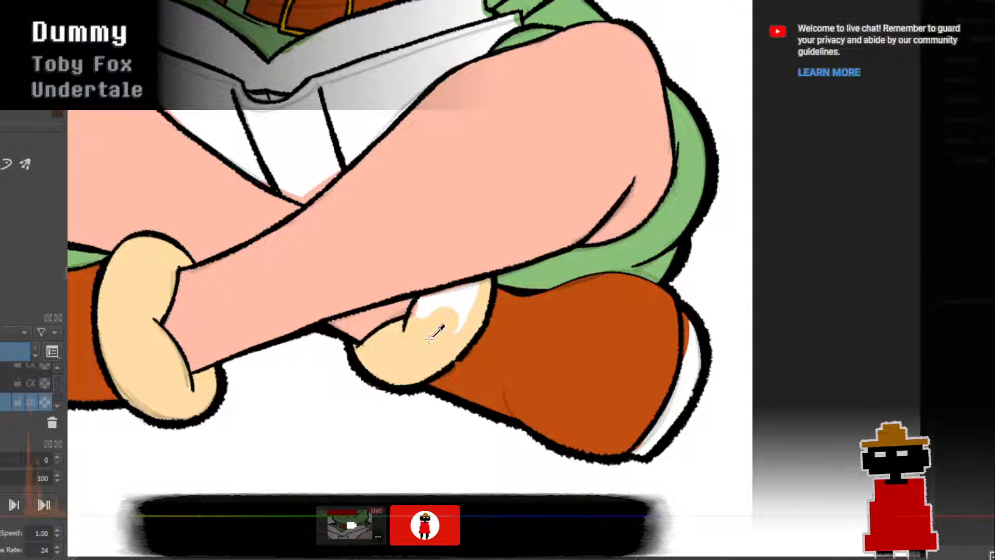
pyautogui.moveTo(420, 325)
pyautogui.mouseDown()
pyautogui.moveTo(481, 285)
pyautogui.moveTo(448, 337)
pyautogui.moveTo(464, 321)
pyautogui.moveTo(454, 315)
pyautogui.moveTo(411, 326)
pyautogui.mouseUp()
# Fill the white sole strip of the boot with the front cuff in dark maroon, covering the orange-brown overspill.
pyautogui.scroll(-3, 451, 347)
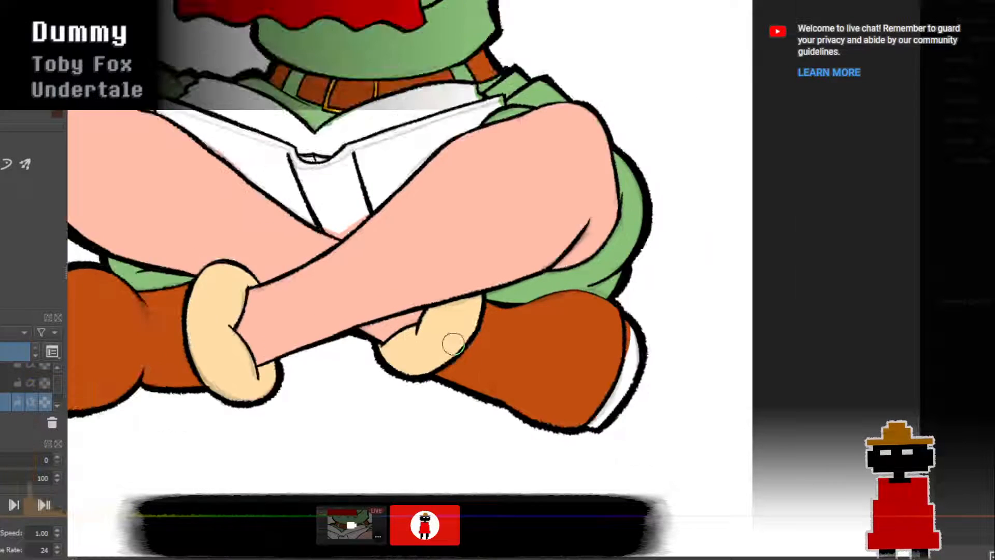
pyautogui.scroll(3, 467, 362)
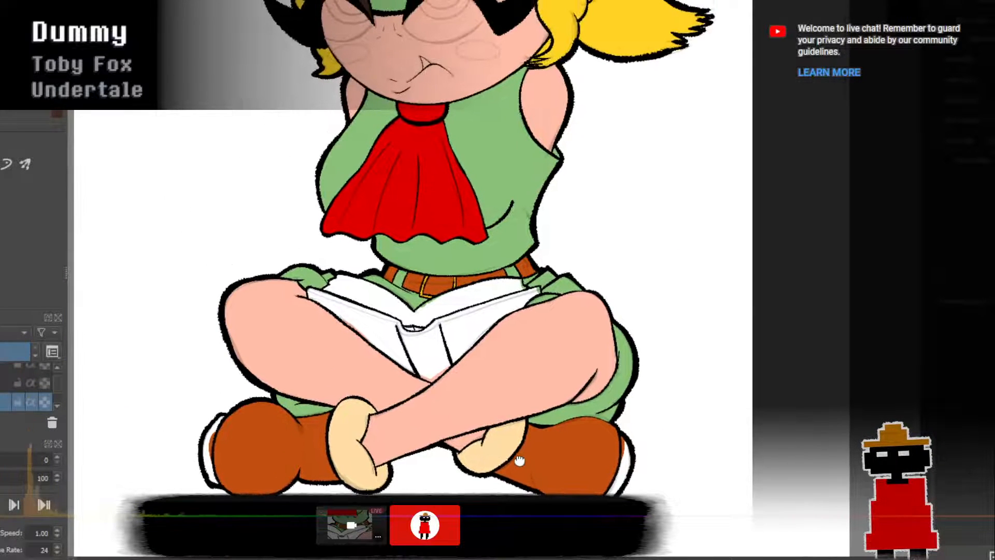
pyautogui.scroll(-2, 477, 407)
pyautogui.scroll(5, 310, 399)
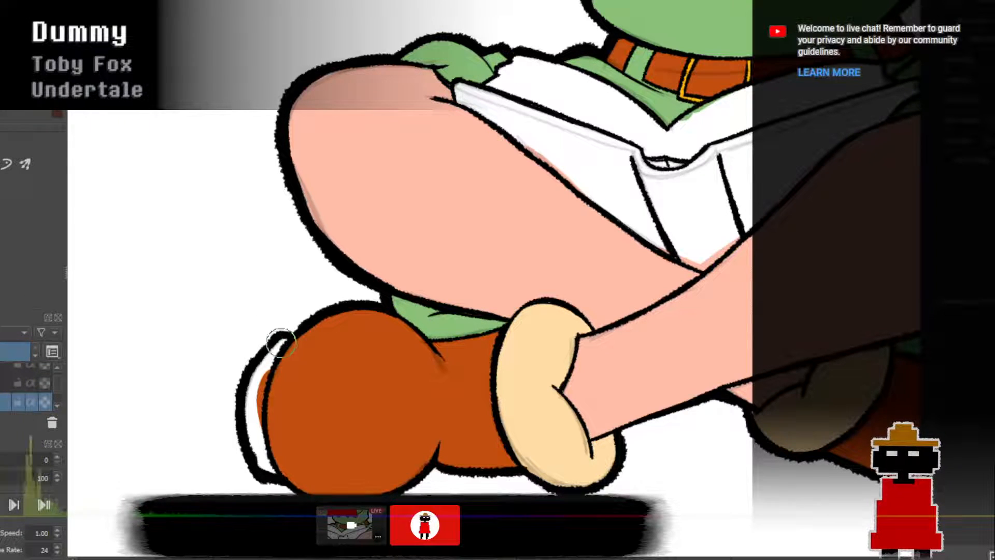
pyautogui.moveTo(277, 336)
pyautogui.mouseDown()
pyautogui.moveTo(247, 409)
pyautogui.moveTo(251, 433)
pyautogui.mouseUp()
pyautogui.moveTo(271, 355)
pyautogui.mouseDown()
pyautogui.moveTo(251, 437)
pyautogui.moveTo(266, 472)
pyautogui.moveTo(259, 415)
pyautogui.moveTo(273, 418)
pyautogui.moveTo(288, 455)
pyautogui.moveTo(275, 444)
pyautogui.mouseUp()
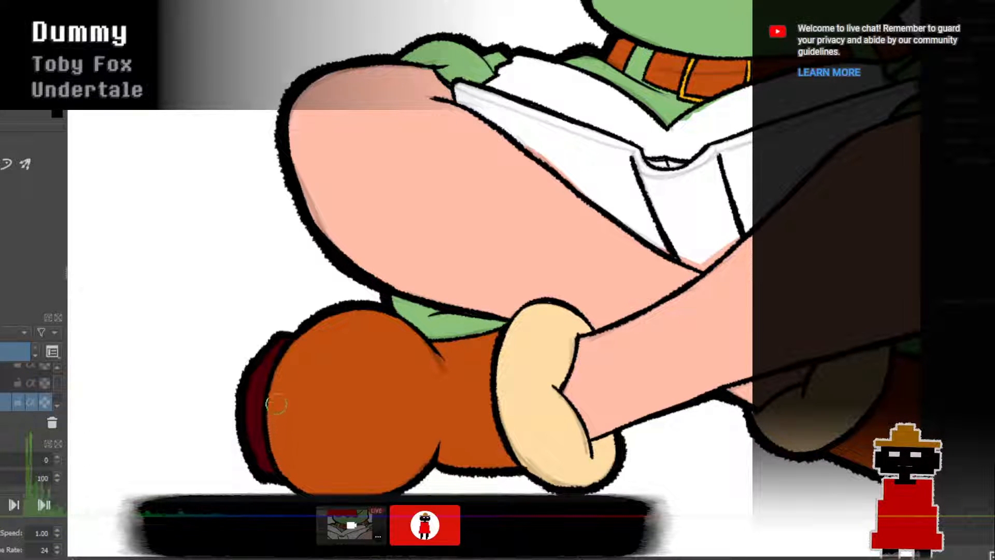
# Fill the other boot's white sole strip with the same dark maroon up to the line art.
pyautogui.scroll(-6, 311, 406)
pyautogui.scroll(8, 480, 424)
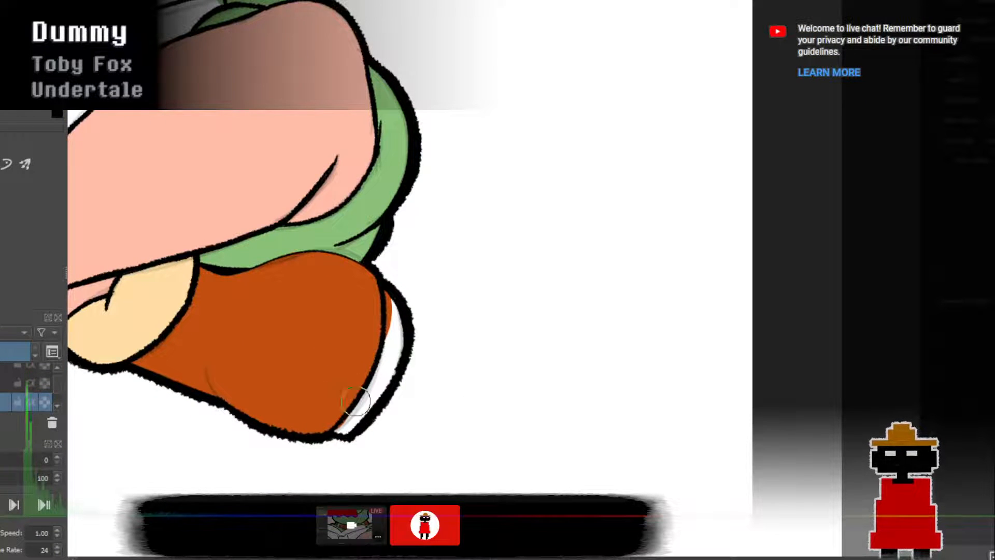
pyautogui.moveTo(353, 430)
pyautogui.mouseDown()
pyautogui.moveTo(337, 432)
pyautogui.moveTo(352, 426)
pyautogui.mouseUp()
pyautogui.hotkey('ctrl', 'z')
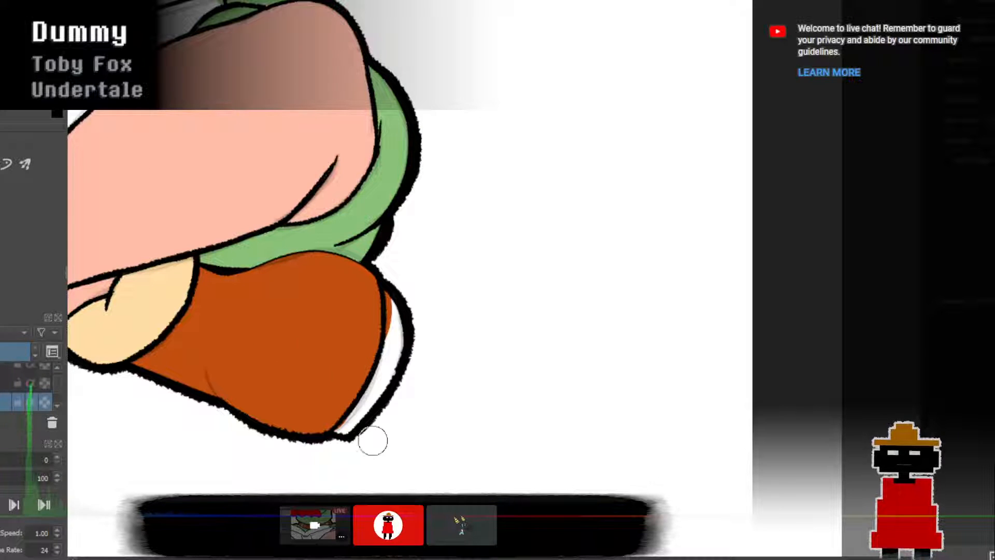
pyautogui.moveTo(339, 427)
pyautogui.mouseDown()
pyautogui.moveTo(363, 411)
pyautogui.moveTo(397, 353)
pyautogui.moveTo(382, 383)
pyautogui.moveTo(390, 369)
pyautogui.moveTo(389, 300)
pyautogui.moveTo(380, 384)
pyautogui.moveTo(419, 381)
pyautogui.mouseUp()
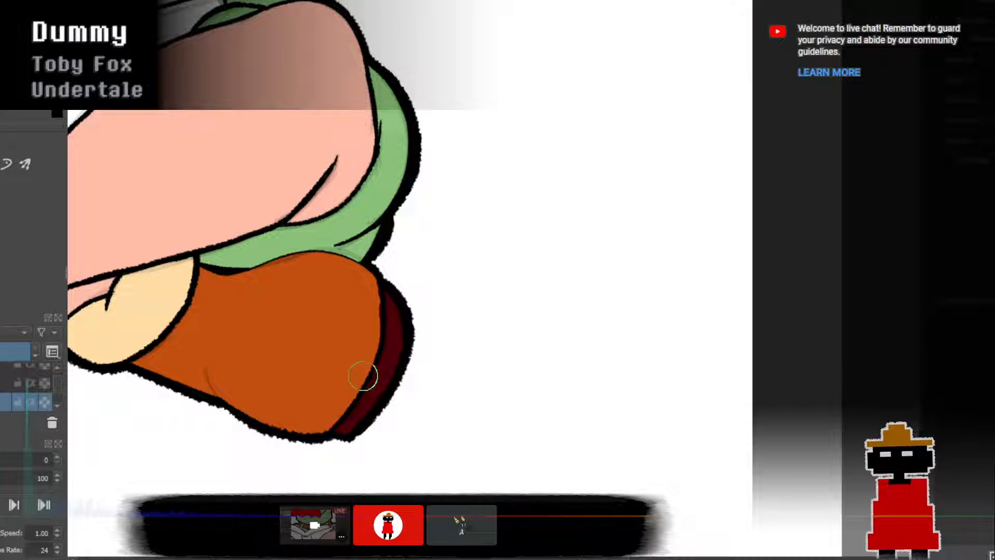
# Examine the whole coloured figure alongside the surrounding character reference images.
pyautogui.scroll(-5, 410, 386)
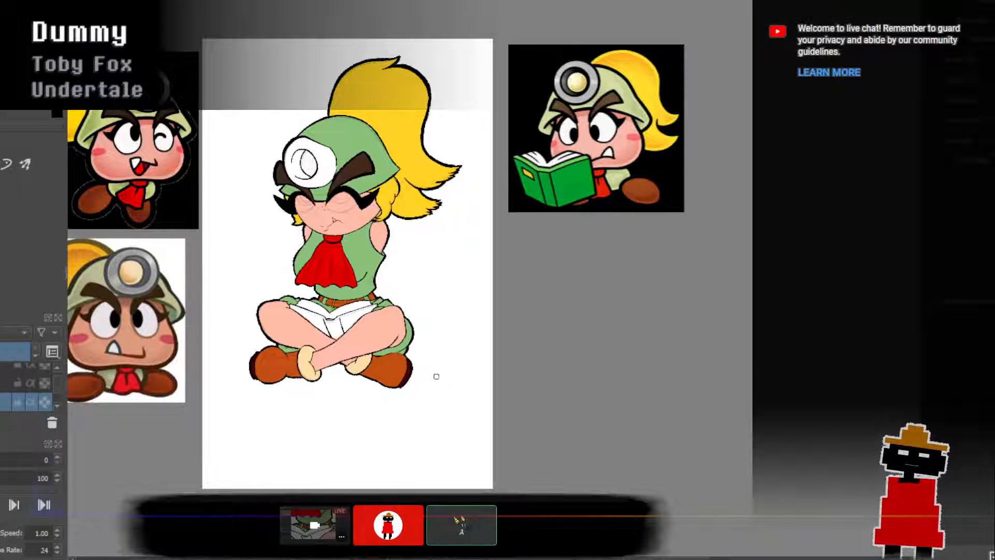
pyautogui.moveTo(319, 235); pyautogui.dragTo(324, 282)
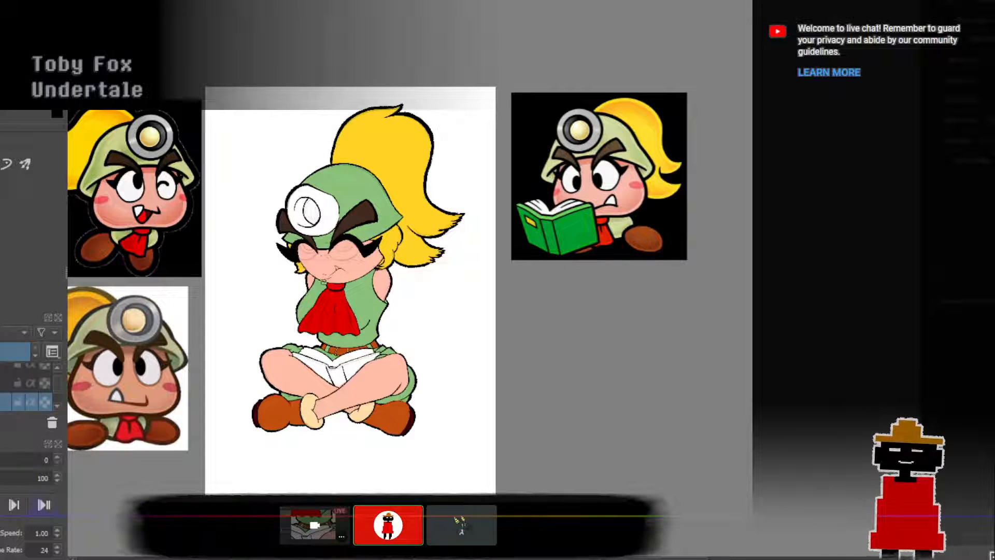
pyautogui.moveTo(337, 266)
pyautogui.mouseDown()
pyautogui.moveTo(370, 311)
pyautogui.moveTo(371, 330)
pyautogui.moveTo(338, 163)
pyautogui.moveTo(370, 240)
pyautogui.mouseUp()
pyautogui.scroll(1, 371, 312)
pyautogui.scroll(-1, 371, 335)
pyautogui.scroll(1, 370, 329)
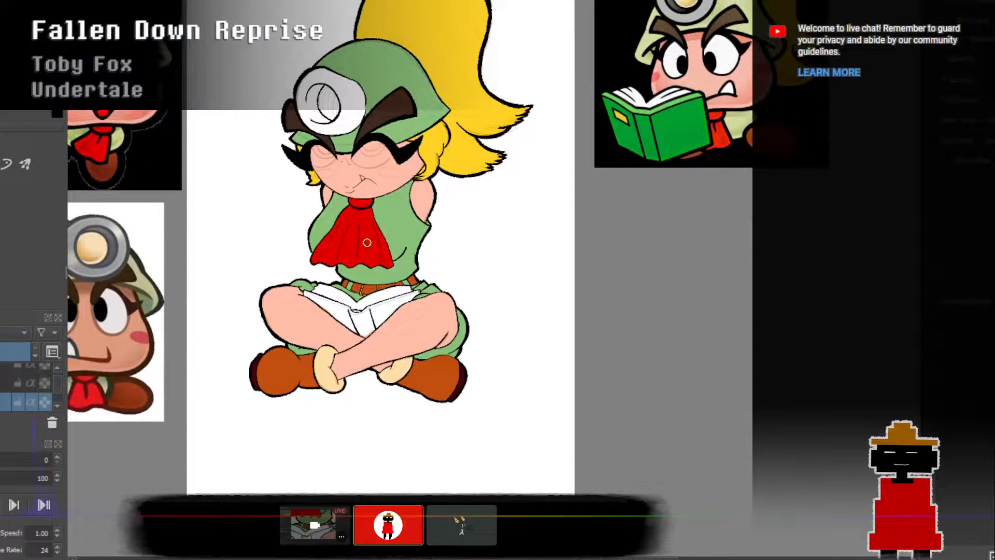
pyautogui.scroll(1, 373, 247)
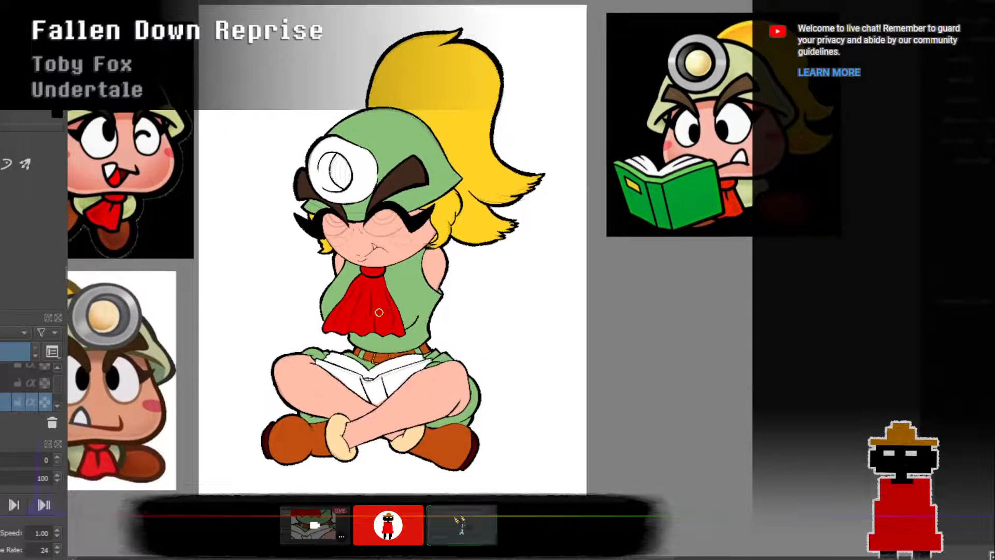
pyautogui.scroll(1, 381, 252)
pyautogui.scroll(2, 381, 252)
pyautogui.scroll(-3, 380, 251)
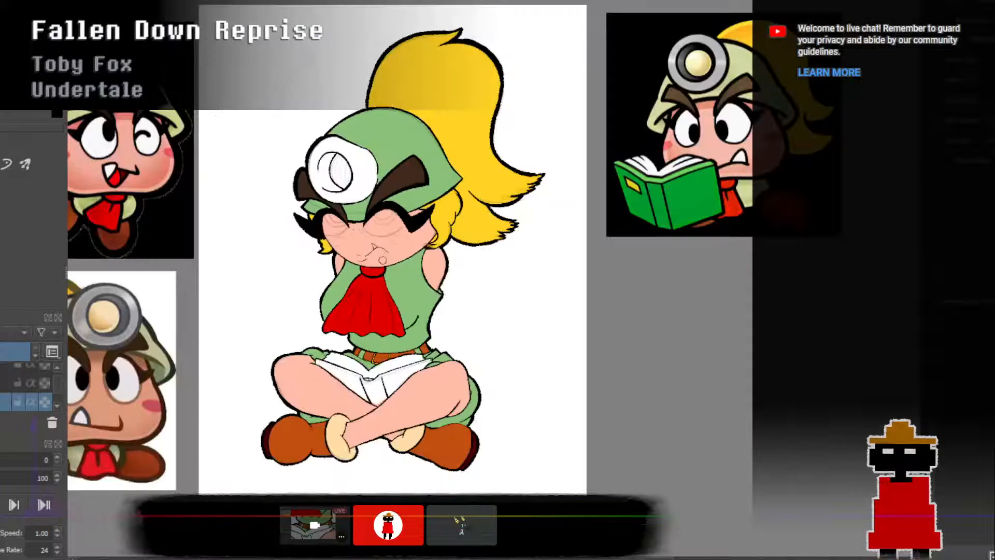
# Examine the figure's torso, lap and crossed legs at close range and in full for areas still uncoloured.
pyautogui.scroll(3, 382, 258)
pyautogui.scroll(-3, 382, 260)
pyautogui.moveTo(404, 301); pyautogui.dragTo(382, 215)
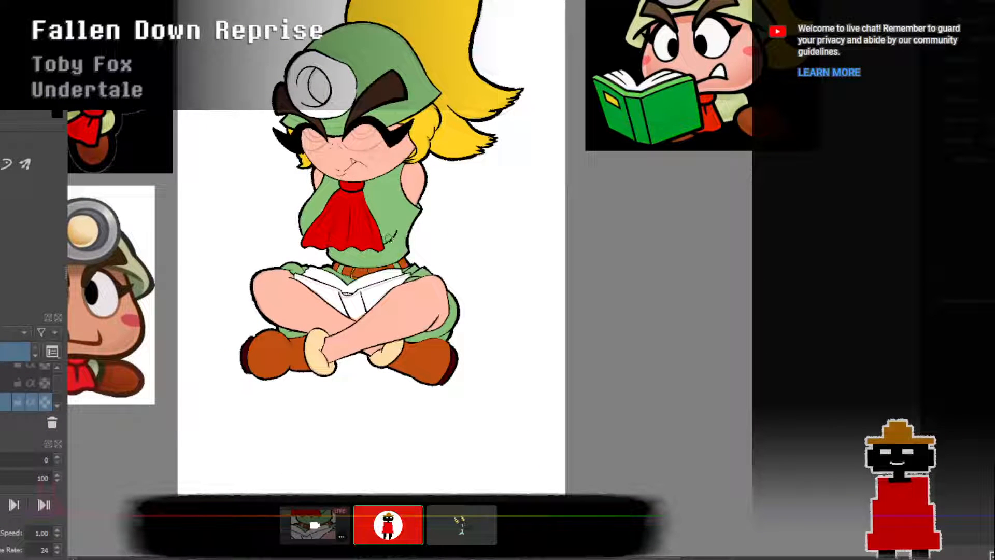
pyautogui.moveTo(412, 244); pyautogui.dragTo(404, 222)
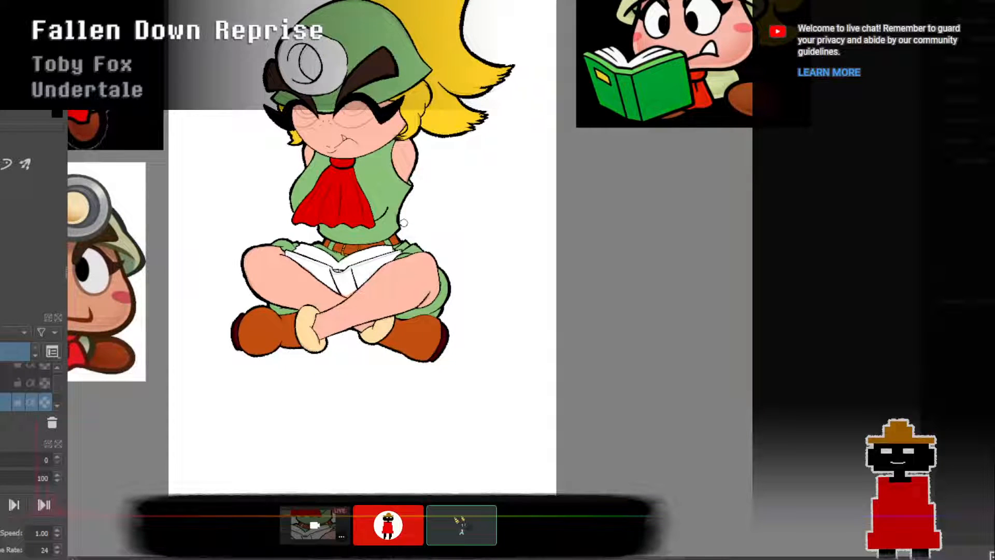
pyautogui.scroll(3, 404, 229)
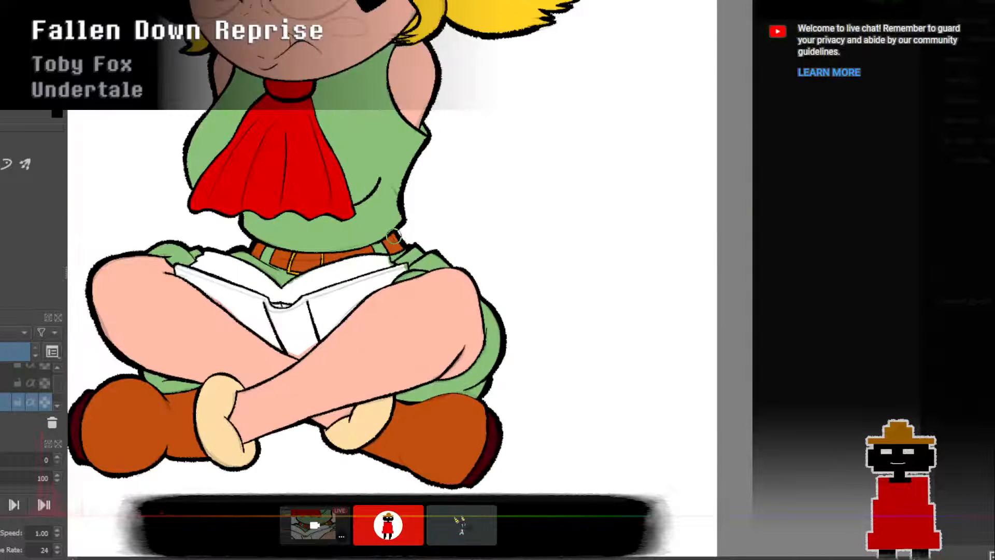
pyautogui.scroll(-3, 398, 234)
pyautogui.moveTo(394, 237); pyautogui.dragTo(395, 279)
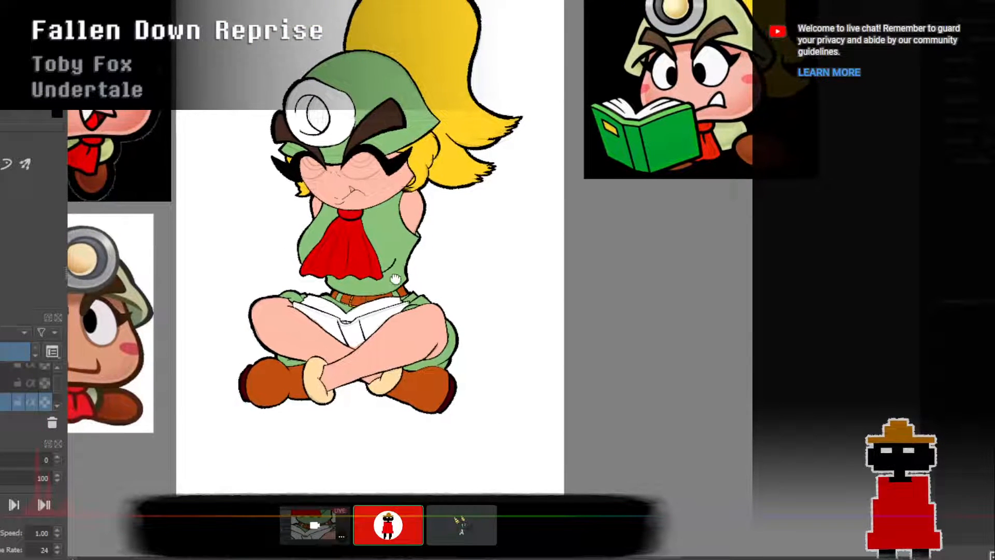
pyautogui.scroll(2, 395, 278)
pyautogui.scroll(4, 386, 171)
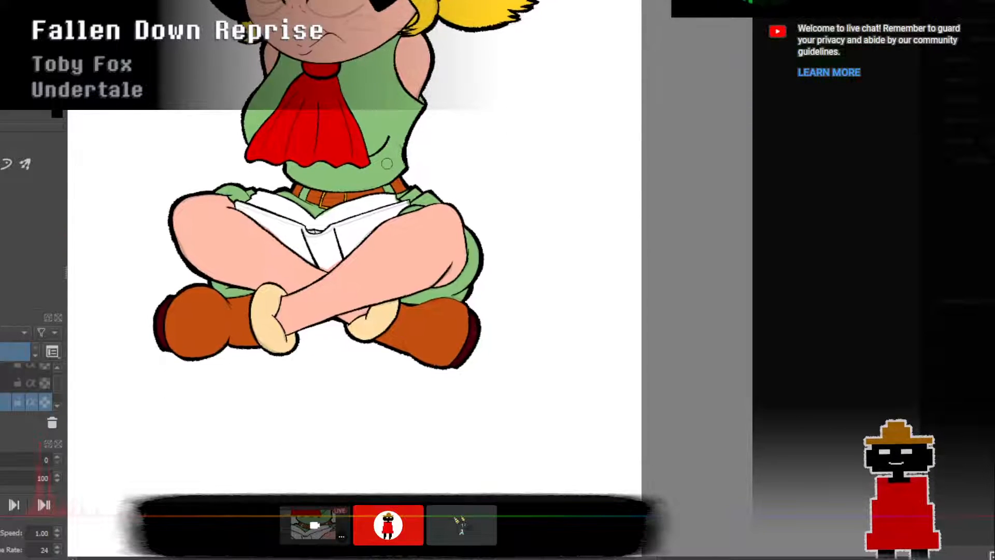
pyautogui.scroll(-3, 386, 171)
# Begin filling the left cover of the open book on the lap with saturated green, following its upper edge to the spine.
pyautogui.scroll(3, 361, 289)
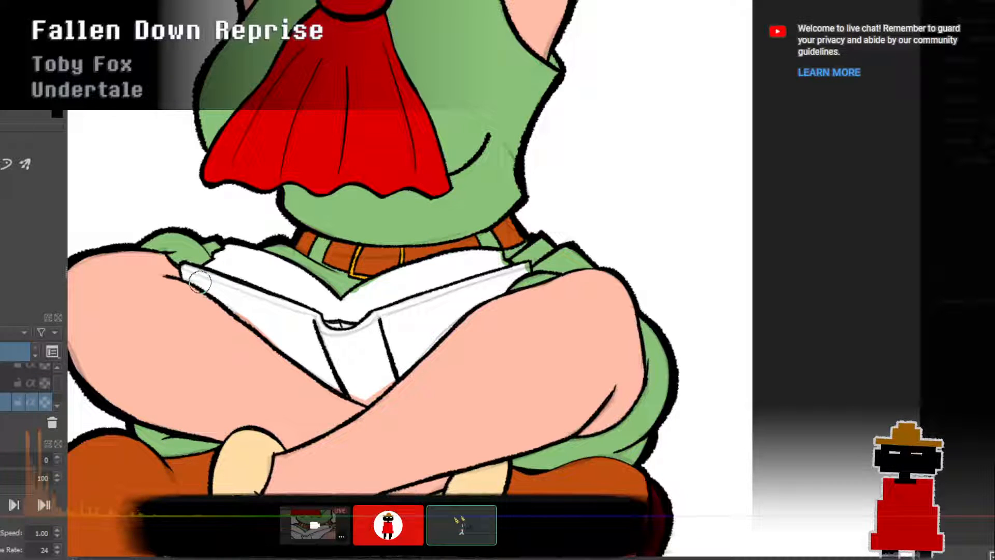
pyautogui.moveTo(185, 269); pyautogui.dragTo(259, 325)
pyautogui.hotkey('ctrl', 'z')
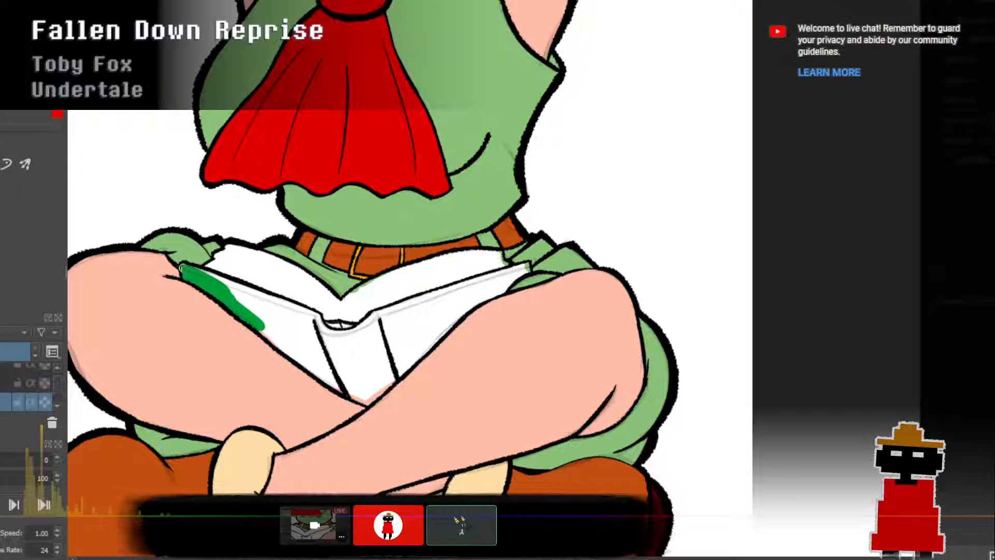
pyautogui.moveTo(201, 273); pyautogui.dragTo(239, 295)
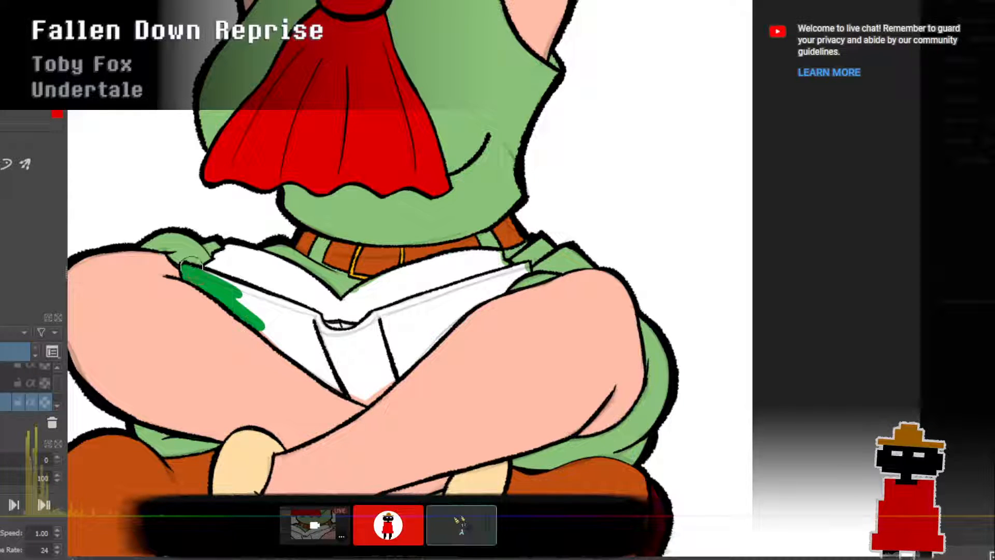
pyautogui.moveTo(194, 269); pyautogui.dragTo(238, 291)
pyautogui.scroll(-3, 280, 318)
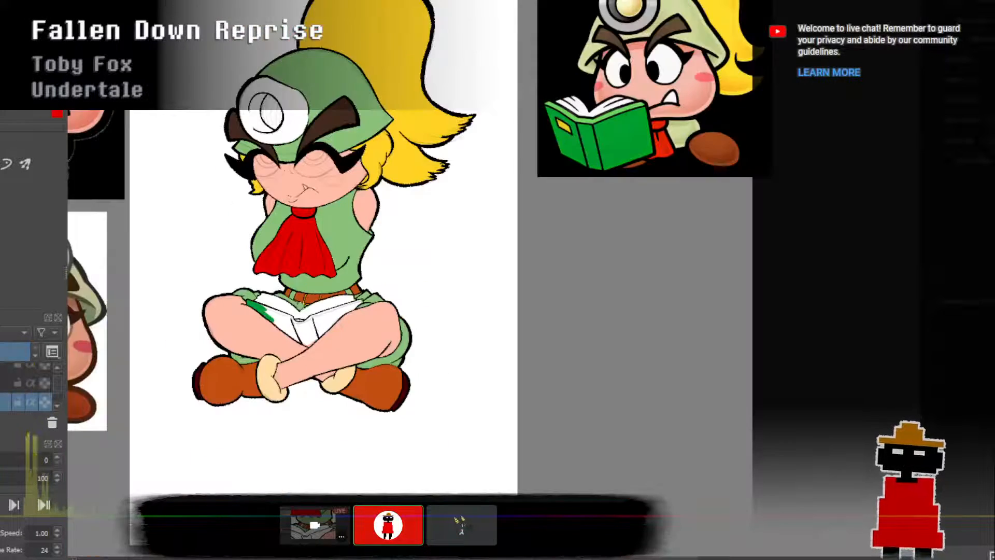
pyautogui.scroll(4, 314, 273)
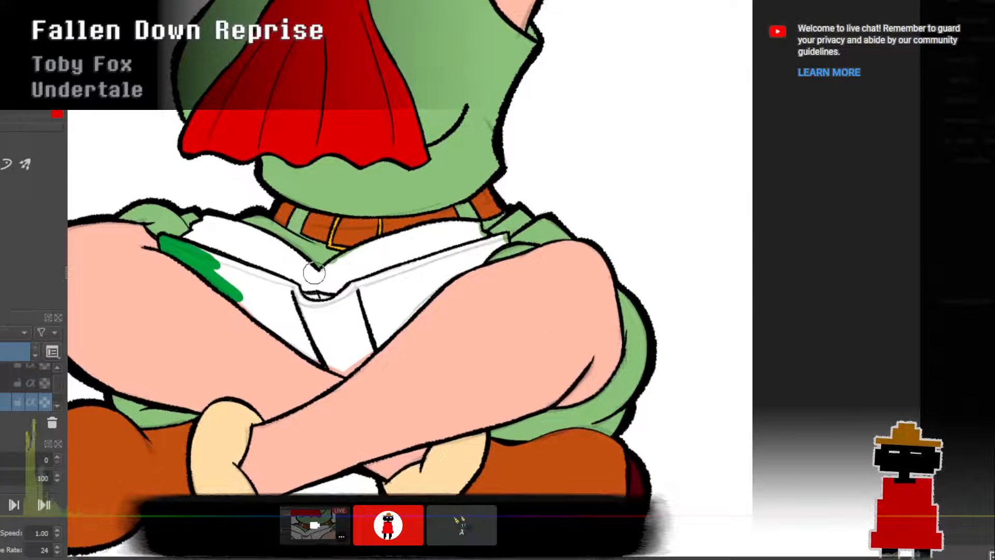
pyautogui.moveTo(206, 255)
pyautogui.mouseDown()
pyautogui.moveTo(249, 286)
pyautogui.moveTo(198, 248)
pyautogui.moveTo(294, 297)
pyautogui.mouseUp()
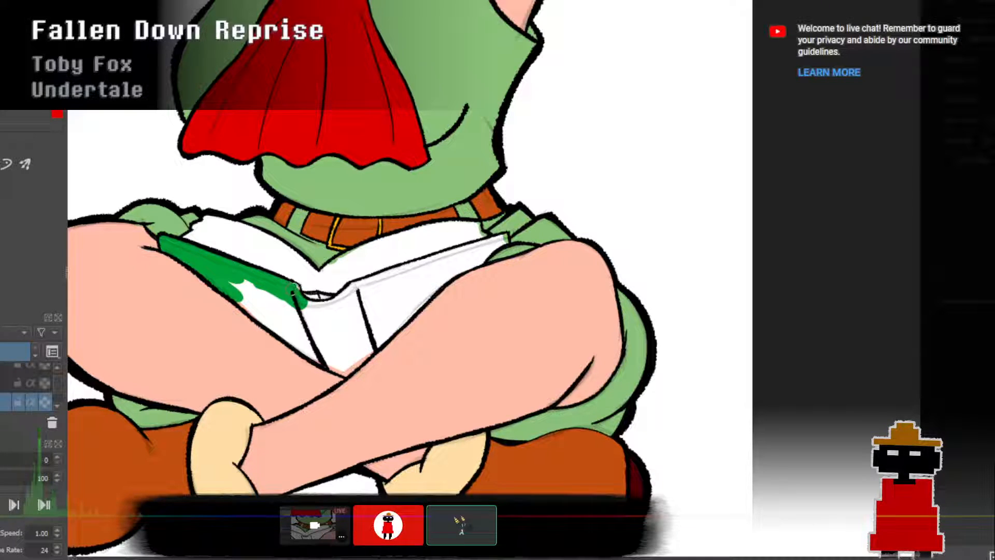
# Fill the rest of the left cover, the spine and the right cover with the same green up to the line art.
pyautogui.moveTo(247, 290)
pyautogui.mouseDown()
pyautogui.moveTo(257, 316)
pyautogui.moveTo(273, 311)
pyautogui.moveTo(232, 280)
pyautogui.moveTo(262, 300)
pyautogui.moveTo(288, 334)
pyautogui.moveTo(297, 328)
pyautogui.moveTo(271, 312)
pyautogui.moveTo(323, 350)
pyautogui.moveTo(305, 347)
pyautogui.moveTo(344, 365)
pyautogui.moveTo(320, 359)
pyautogui.moveTo(333, 370)
pyautogui.moveTo(373, 340)
pyautogui.mouseUp()
pyautogui.moveTo(303, 316)
pyautogui.mouseDown()
pyautogui.moveTo(264, 291)
pyautogui.moveTo(327, 341)
pyautogui.moveTo(343, 336)
pyautogui.moveTo(301, 308)
pyautogui.moveTo(388, 306)
pyautogui.moveTo(351, 320)
pyautogui.moveTo(326, 350)
pyautogui.moveTo(347, 344)
pyautogui.moveTo(347, 358)
pyautogui.moveTo(391, 334)
pyautogui.moveTo(418, 292)
pyautogui.mouseUp()
pyautogui.moveTo(379, 342); pyautogui.dragTo(413, 312)
pyautogui.moveTo(353, 331)
pyautogui.mouseDown()
pyautogui.moveTo(372, 310)
pyautogui.moveTo(340, 336)
pyautogui.moveTo(350, 325)
pyautogui.moveTo(342, 322)
pyautogui.moveTo(365, 315)
pyautogui.moveTo(339, 320)
pyautogui.moveTo(382, 298)
pyautogui.moveTo(354, 302)
pyautogui.moveTo(384, 301)
pyautogui.moveTo(366, 283)
pyautogui.mouseUp()
pyautogui.hotkey('ctrl', 'z')
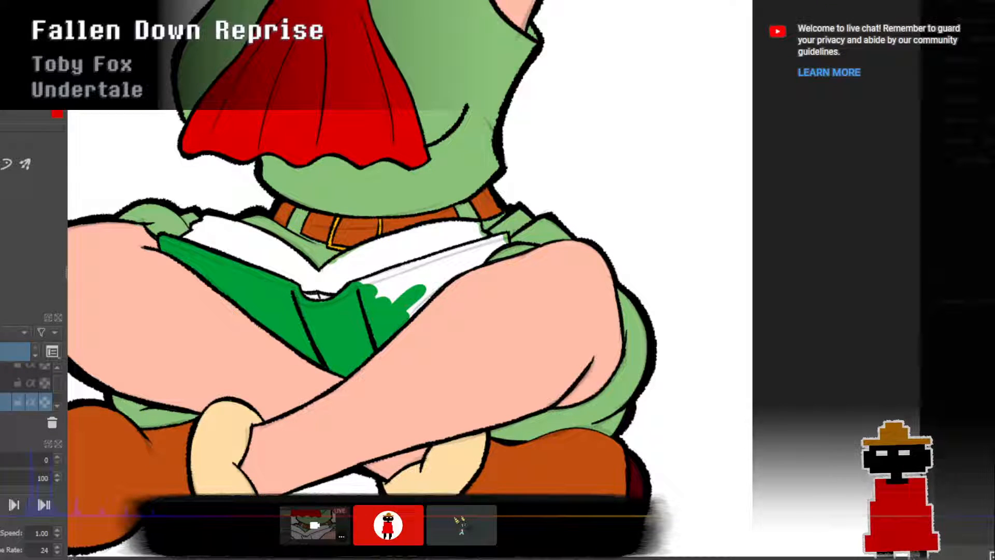
pyautogui.moveTo(403, 317)
pyautogui.mouseDown()
pyautogui.moveTo(430, 291)
pyautogui.moveTo(410, 273)
pyautogui.moveTo(477, 253)
pyautogui.moveTo(457, 259)
pyautogui.mouseUp()
pyautogui.moveTo(392, 298); pyautogui.dragTo(498, 241)
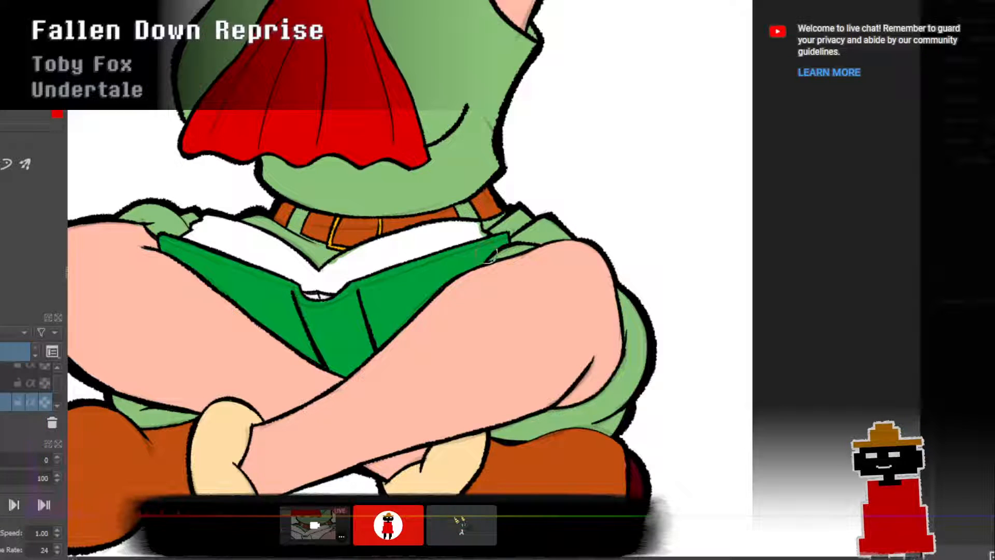
# Compare the figure with its green book against the character reference images, both in full and close up.
pyautogui.scroll(-3, 487, 255)
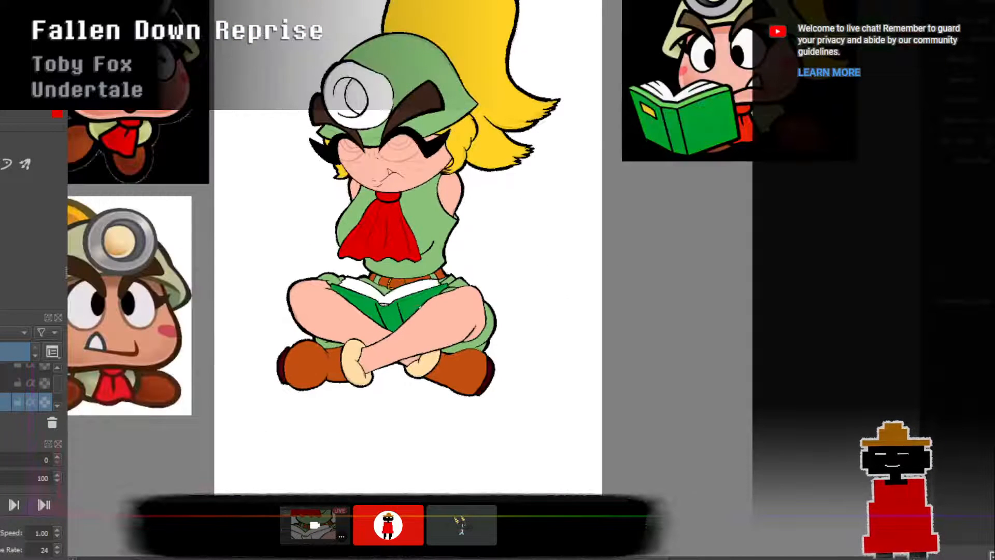
pyautogui.moveTo(418, 289); pyautogui.dragTo(423, 330)
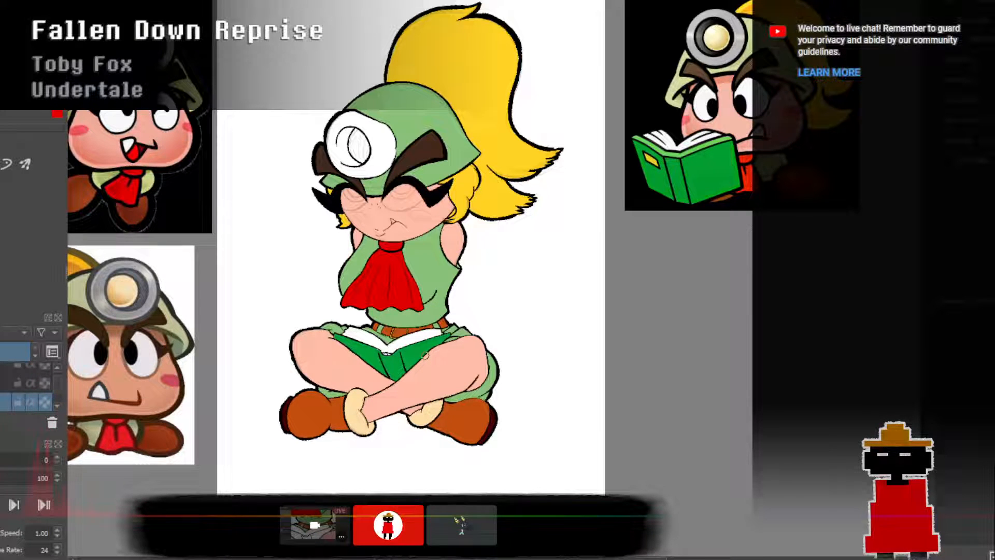
pyautogui.moveTo(428, 358); pyautogui.dragTo(413, 303)
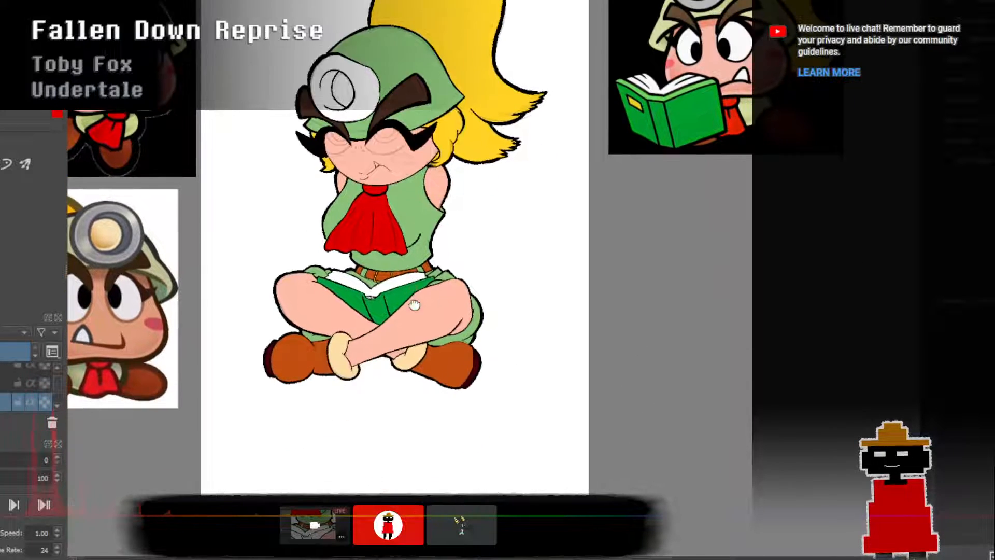
pyautogui.moveTo(409, 249); pyautogui.dragTo(410, 307)
pyautogui.scroll(2, 396, 256)
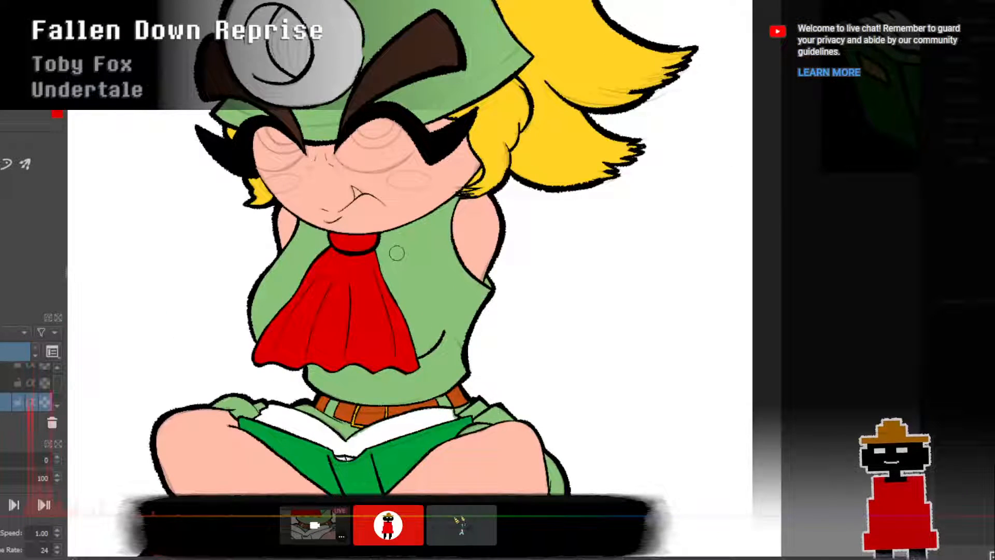
pyautogui.scroll(-2, 396, 258)
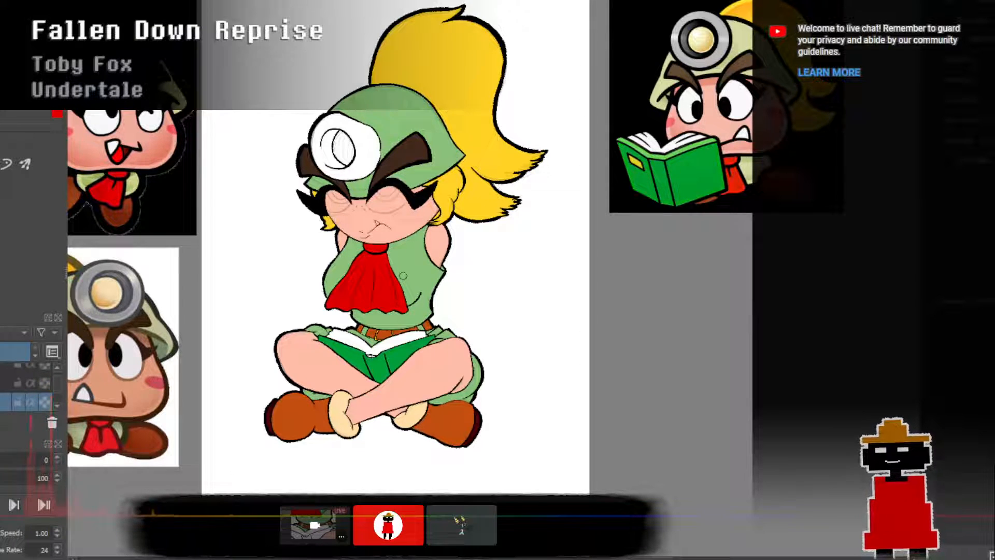
pyautogui.moveTo(403, 275)
pyautogui.mouseDown()
pyautogui.moveTo(340, 302)
pyautogui.moveTo(554, 299)
pyautogui.moveTo(524, 271)
pyautogui.moveTo(458, 300)
pyautogui.moveTo(379, 311)
pyautogui.mouseUp()
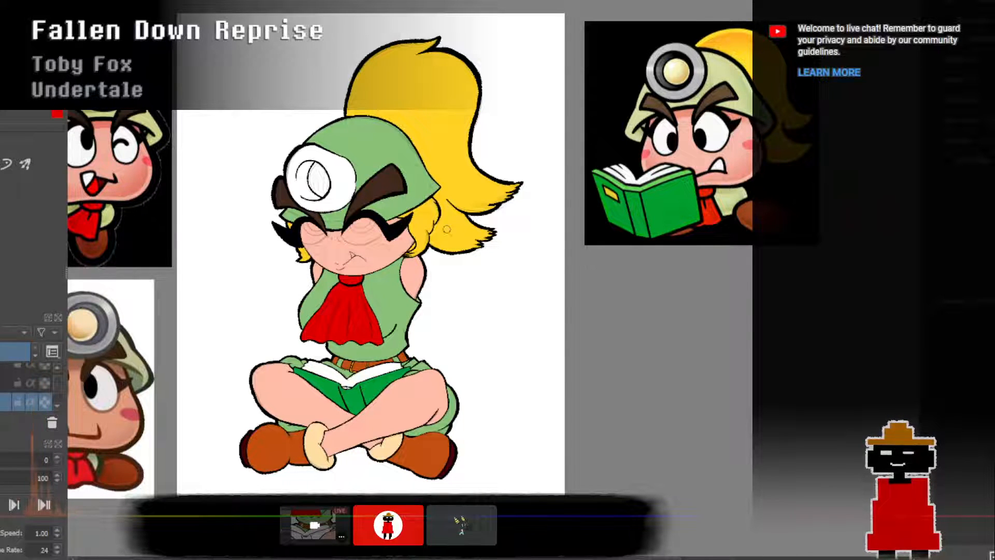
pyautogui.scroll(6, 447, 229)
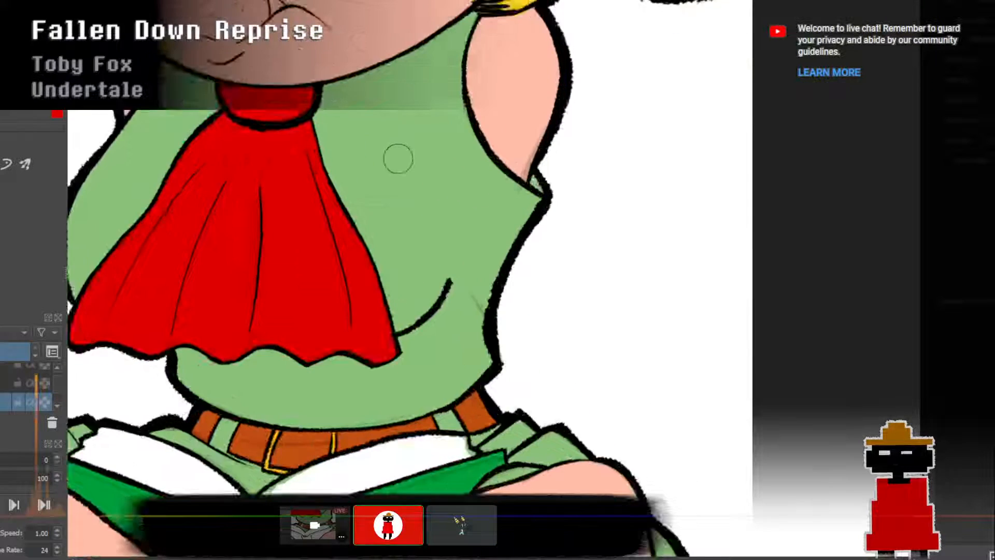
pyautogui.scroll(-5, 399, 225)
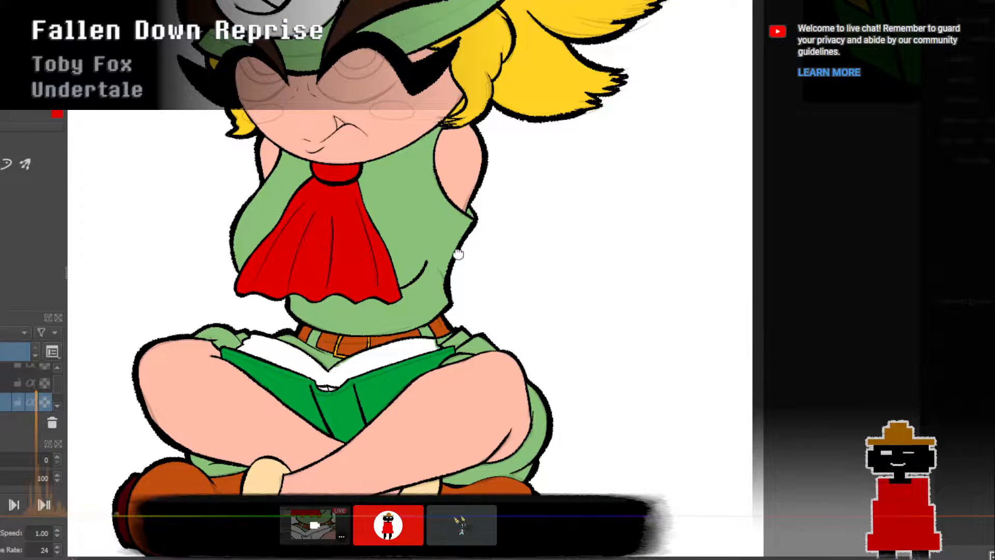
pyautogui.scroll(-2, 458, 254)
pyautogui.scroll(4, 400, 246)
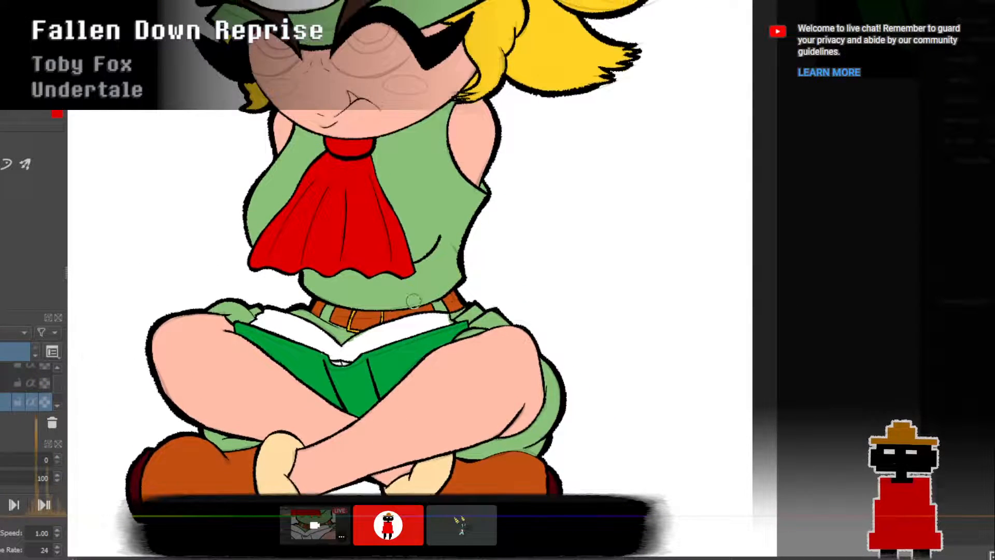
# Try a very pale cream on the left page of the open book.
pyautogui.moveTo(404, 288); pyautogui.dragTo(410, 278)
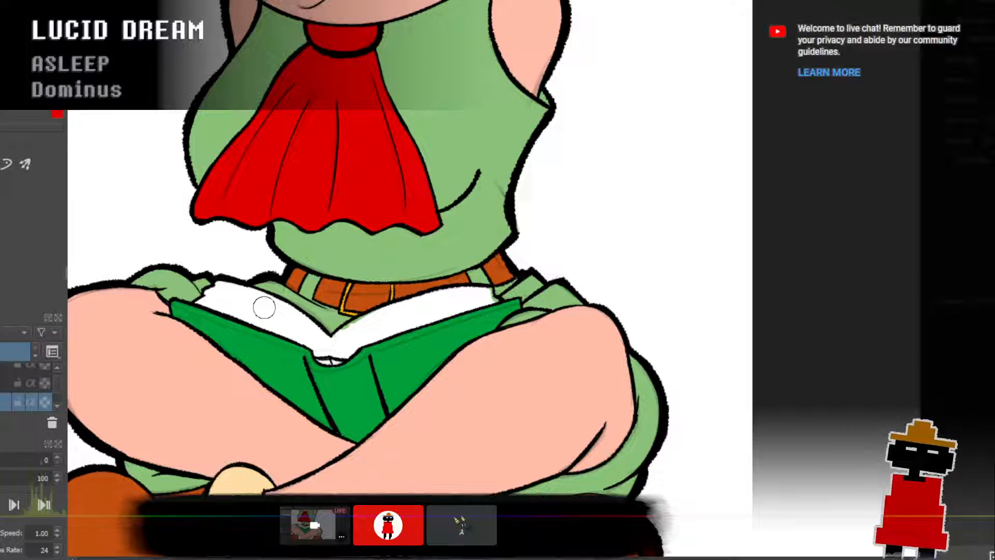
pyautogui.moveTo(222, 299); pyautogui.dragTo(265, 319)
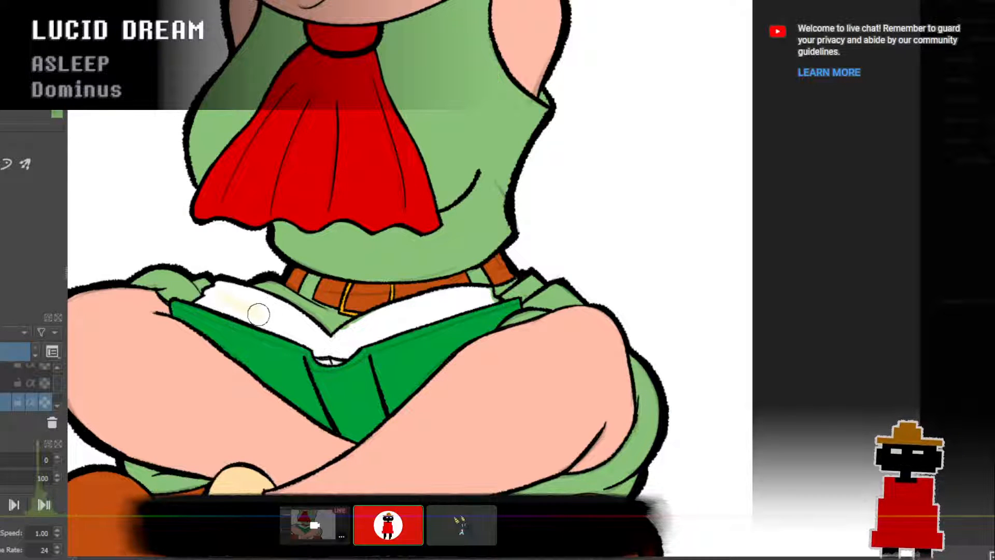
pyautogui.scroll(4, 249, 322)
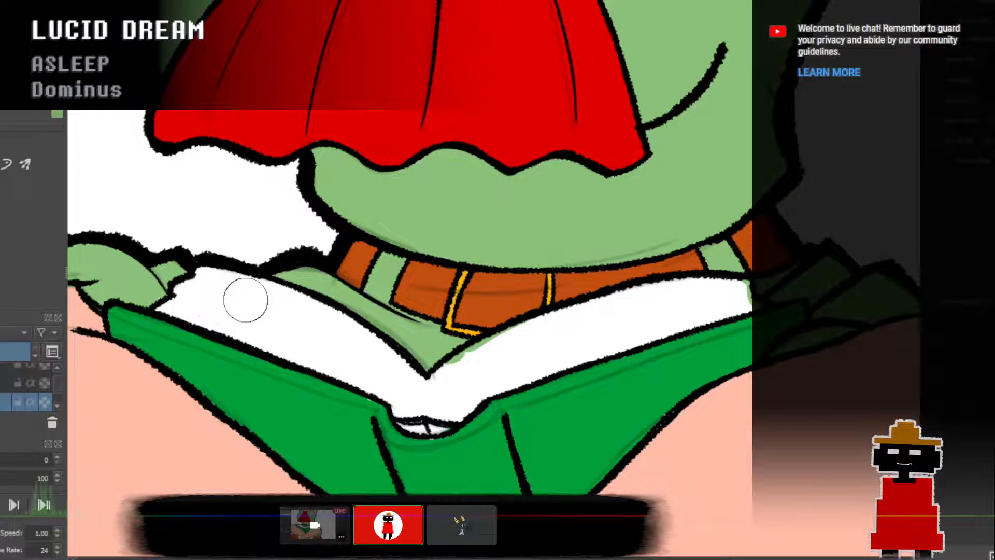
# Fill the white background behind the character with light grey and inspect the book pages against it.
pyautogui.scroll(-6, 321, 302)
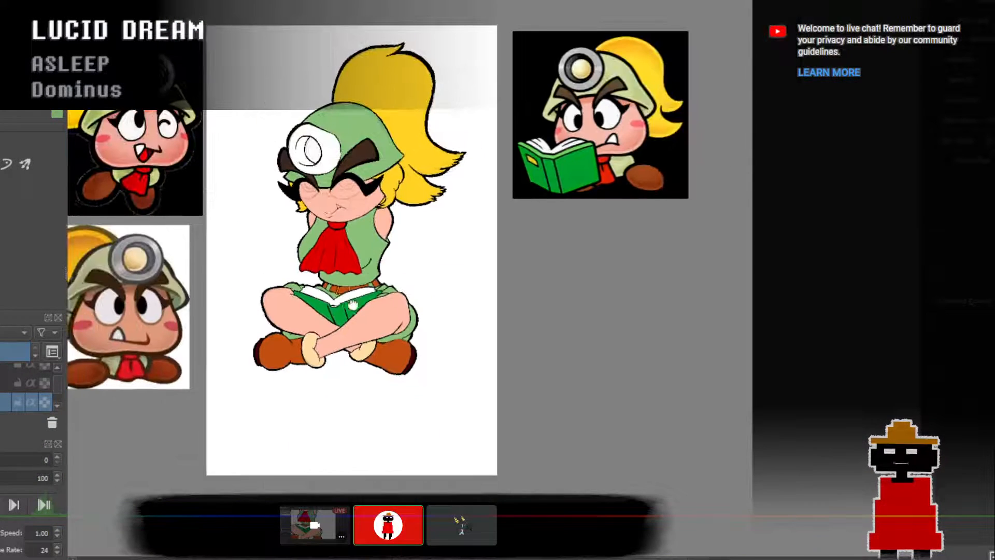
pyautogui.moveTo(353, 305); pyautogui.dragTo(345, 305)
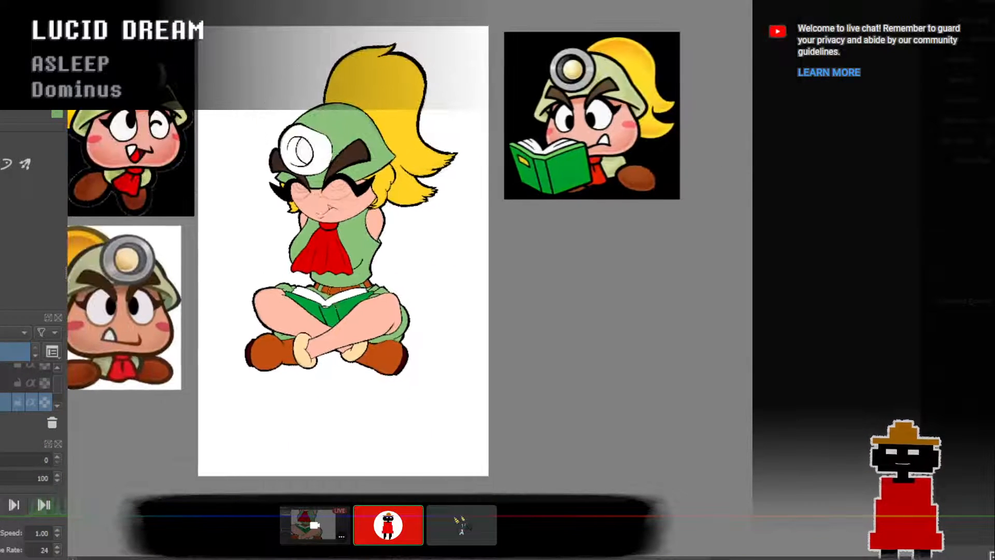
pyautogui.moveTo(55, 383); pyautogui.dragTo(54, 414)
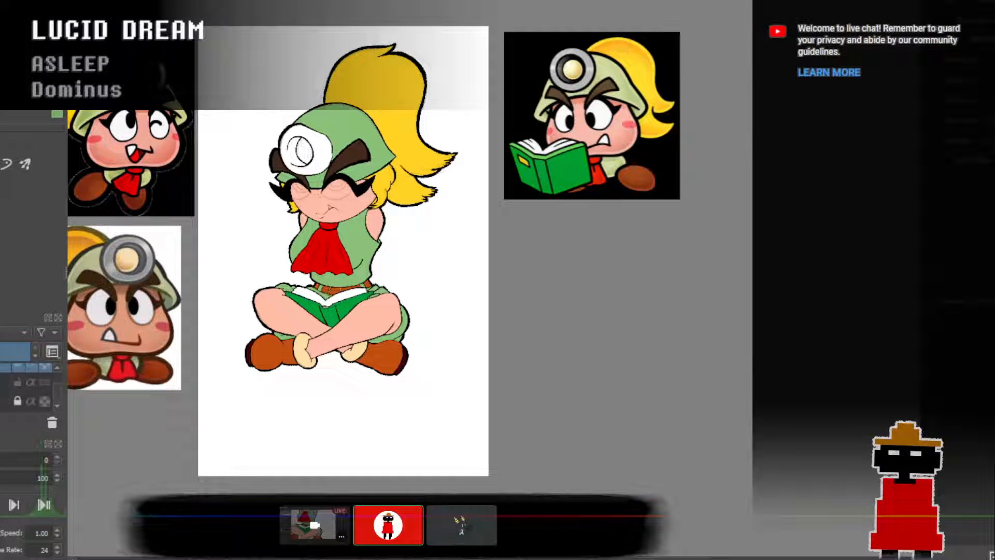
pyautogui.click(5, 401)
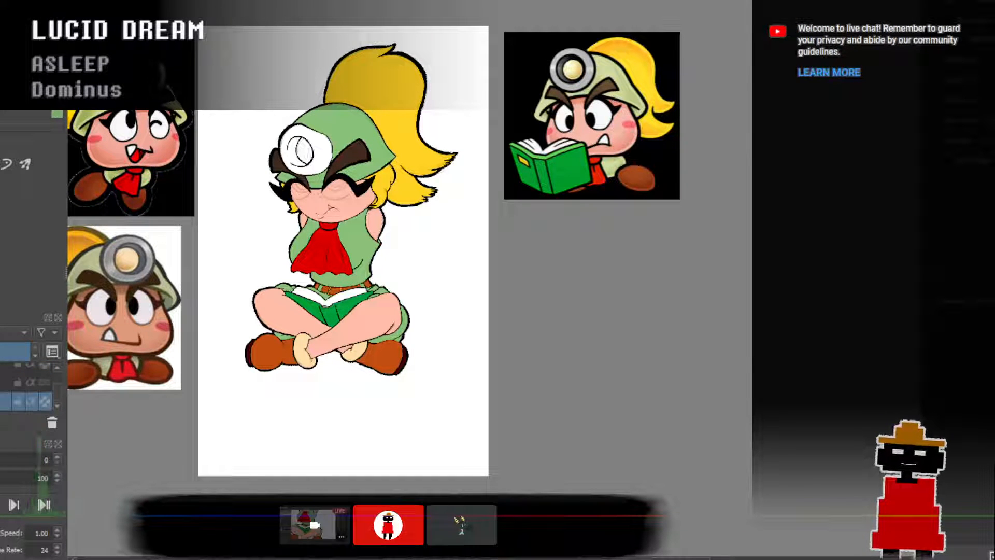
pyautogui.click(296, 412)
pyautogui.scroll(3, 324, 250)
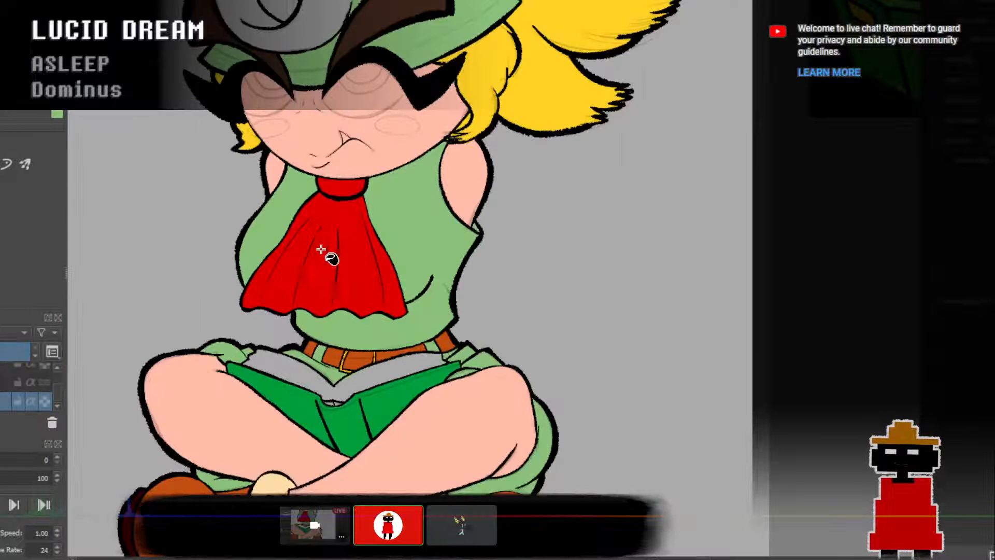
pyautogui.moveTo(331, 275); pyautogui.dragTo(314, 167)
pyautogui.scroll(3, 173, 138)
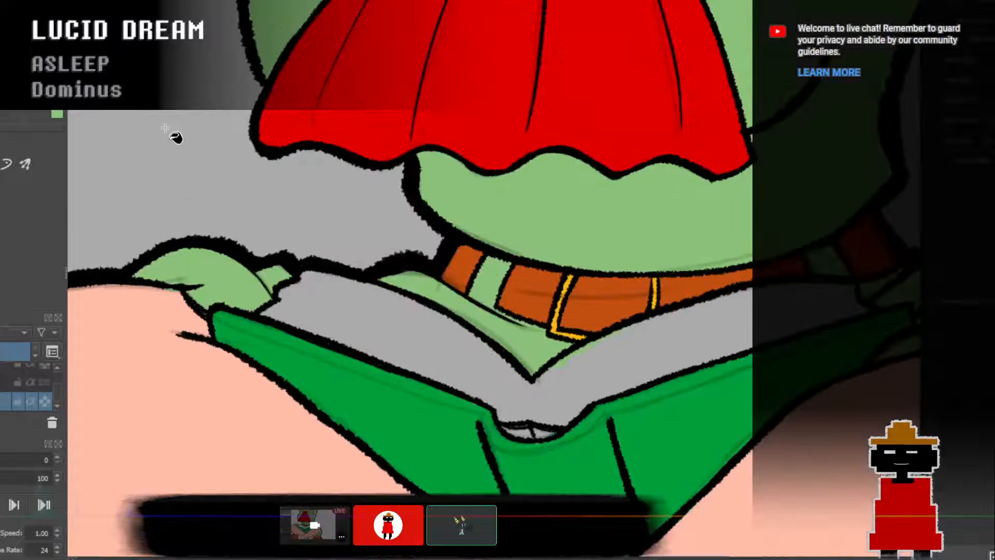
# Switch to the flat-colour layer and paint the open book's left page very pale cream up to the line art.
pyautogui.scroll(-3, 176, 145)
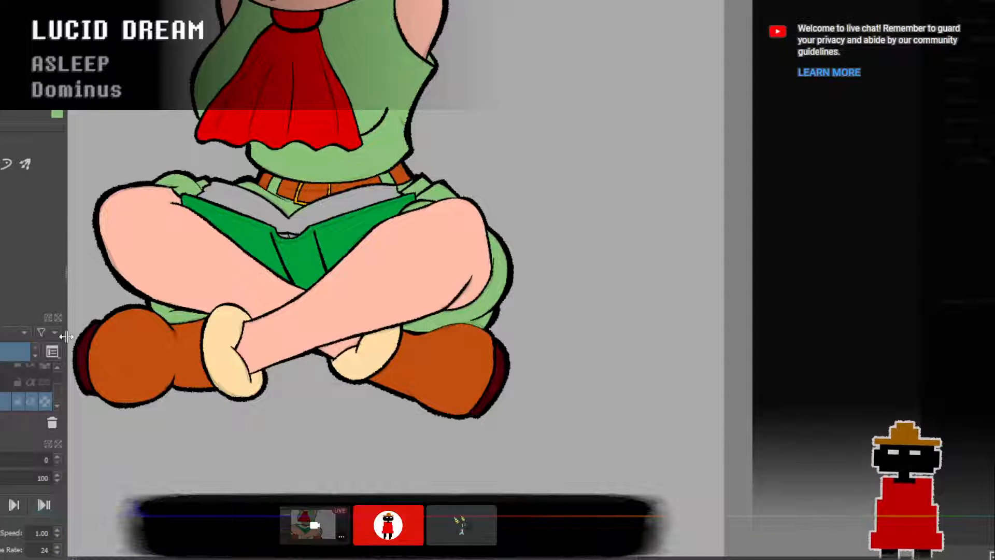
pyautogui.click(5, 367)
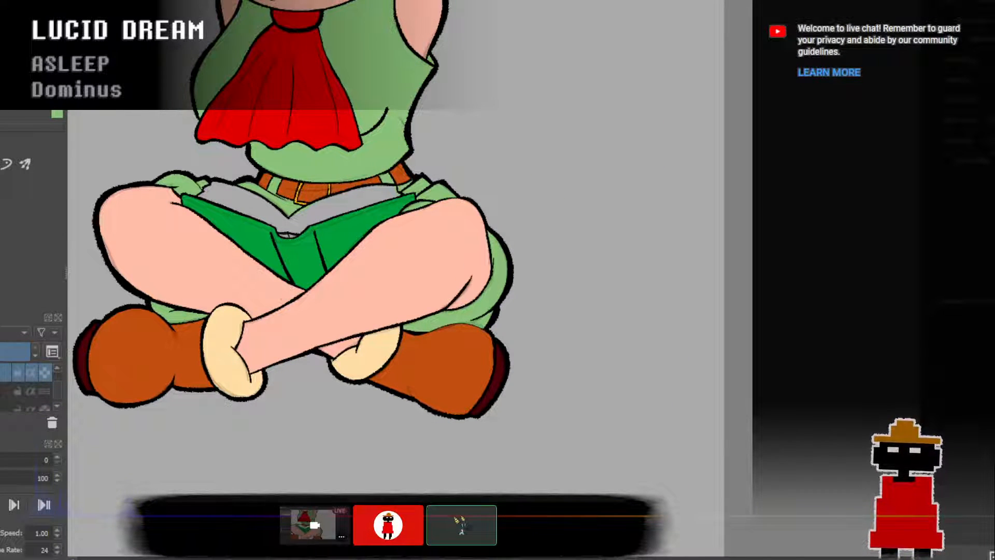
pyautogui.scroll(-1, 123, 101)
pyautogui.moveTo(225, 111); pyautogui.dragTo(263, 244)
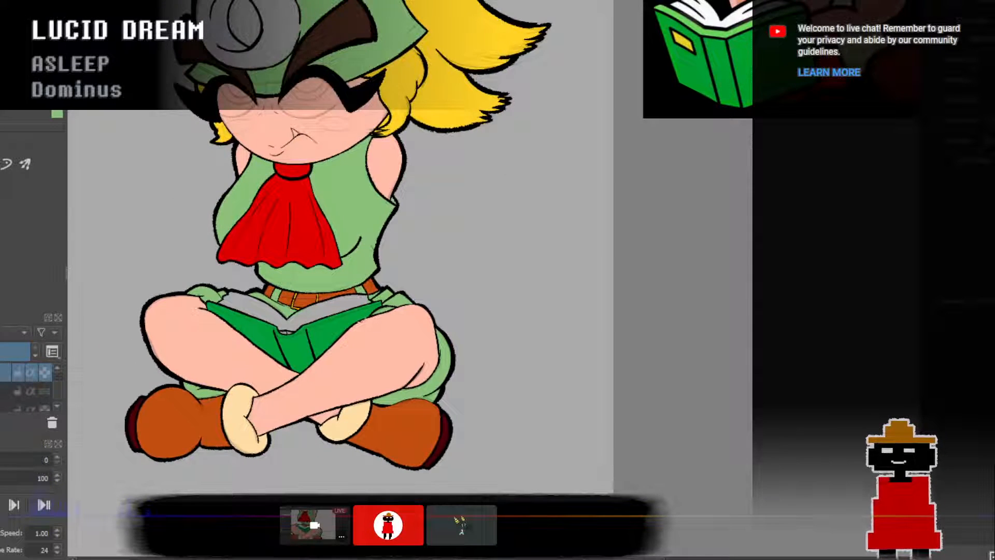
pyautogui.scroll(2, 231, 274)
pyautogui.moveTo(238, 289)
pyautogui.mouseDown()
pyautogui.moveTo(221, 308)
pyautogui.moveTo(239, 318)
pyautogui.moveTo(211, 307)
pyautogui.moveTo(263, 322)
pyautogui.mouseUp()
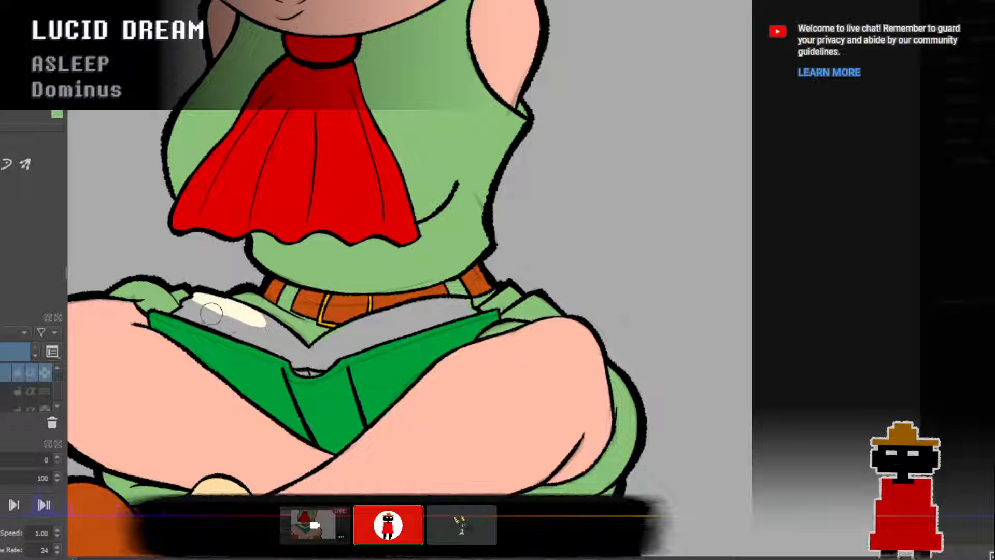
pyautogui.moveTo(193, 304)
pyautogui.mouseDown()
pyautogui.moveTo(253, 327)
pyautogui.moveTo(181, 316)
pyautogui.moveTo(222, 327)
pyautogui.moveTo(189, 308)
pyautogui.moveTo(223, 326)
pyautogui.mouseUp()
pyautogui.moveTo(238, 318); pyautogui.dragTo(259, 330)
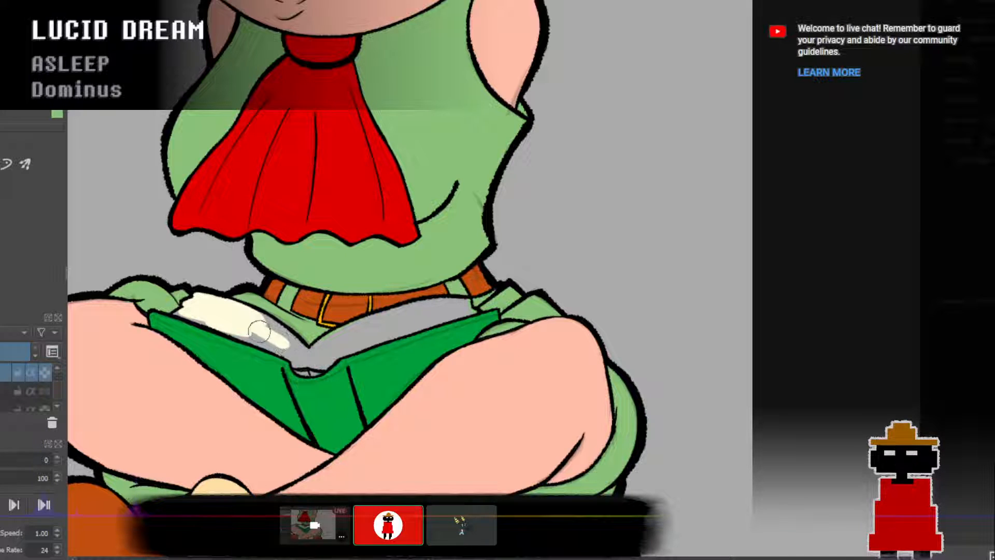
pyautogui.moveTo(191, 317)
pyautogui.mouseDown()
pyautogui.moveTo(179, 313)
pyautogui.moveTo(282, 346)
pyautogui.moveTo(255, 317)
pyautogui.mouseUp()
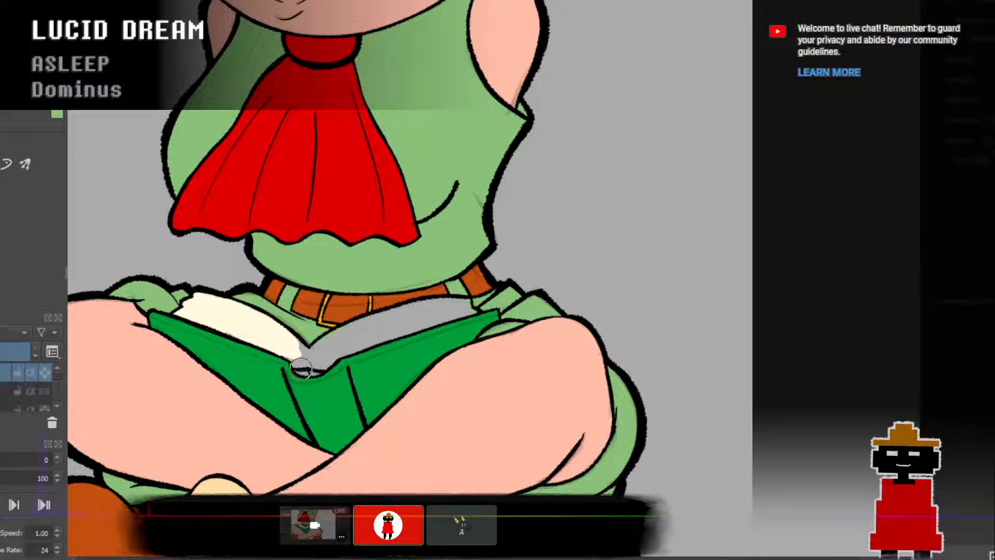
# Extend the pale cream into the fold between the pages and the small gap above the book's spine.
pyautogui.scroll(-3, 303, 349)
pyautogui.scroll(6, 312, 349)
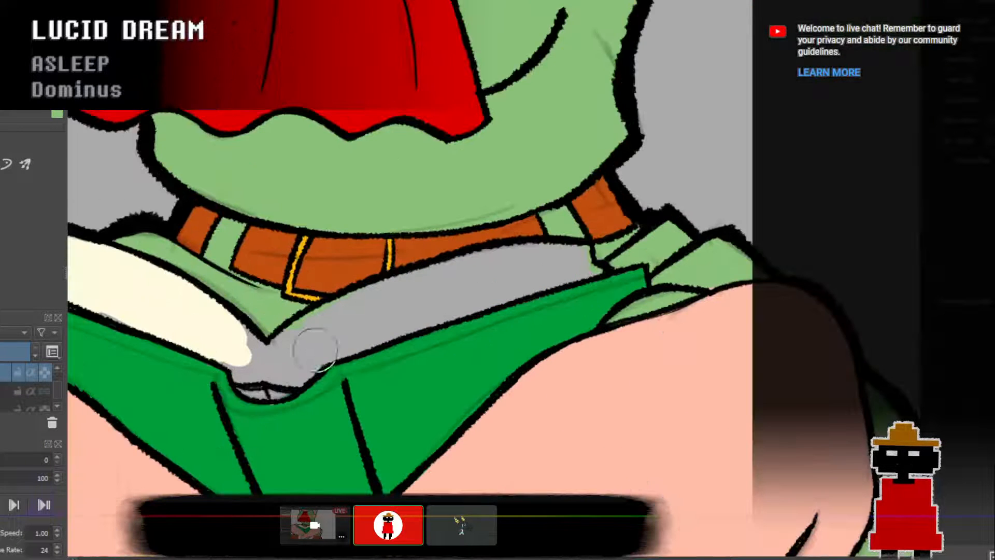
pyautogui.moveTo(313, 349); pyautogui.dragTo(319, 332)
pyautogui.moveTo(233, 320)
pyautogui.mouseDown()
pyautogui.moveTo(263, 340)
pyautogui.moveTo(224, 329)
pyautogui.moveTo(256, 351)
pyautogui.moveTo(222, 337)
pyautogui.moveTo(269, 361)
pyautogui.mouseUp()
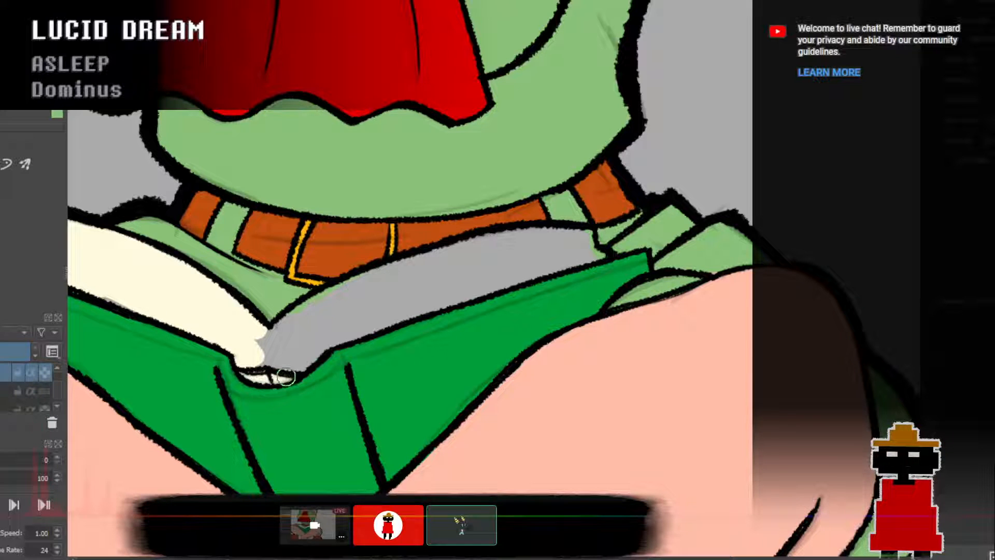
pyautogui.moveTo(261, 365)
pyautogui.mouseDown()
pyautogui.moveTo(269, 330)
pyautogui.moveTo(260, 371)
pyautogui.moveTo(282, 368)
pyautogui.moveTo(301, 391)
pyautogui.mouseUp()
pyautogui.hotkey('ctrl', 'z')
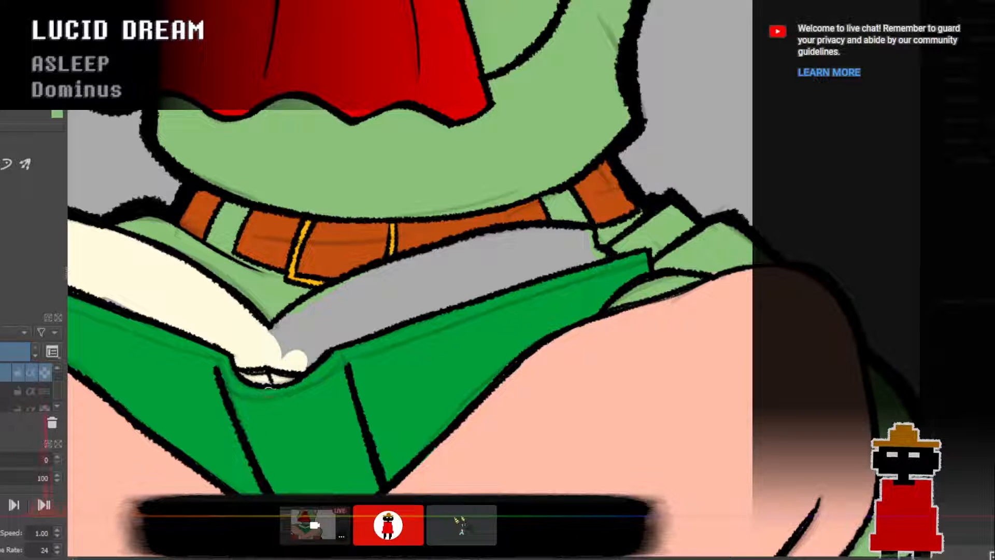
# Sample the page cream and fill the whole right page of the book with it up to the line art.
pyautogui.keyDown('ctrl'); pyautogui.click(248, 330); pyautogui.keyUp('ctrl')
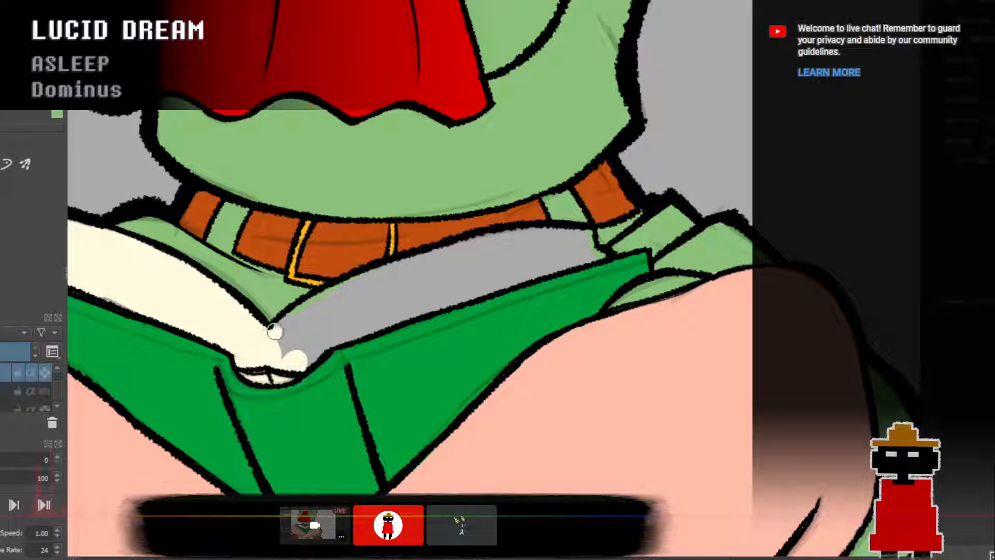
pyautogui.moveTo(276, 331)
pyautogui.mouseDown()
pyautogui.moveTo(330, 302)
pyautogui.moveTo(283, 335)
pyautogui.moveTo(332, 304)
pyautogui.moveTo(369, 300)
pyautogui.moveTo(313, 304)
pyautogui.moveTo(389, 271)
pyautogui.mouseUp()
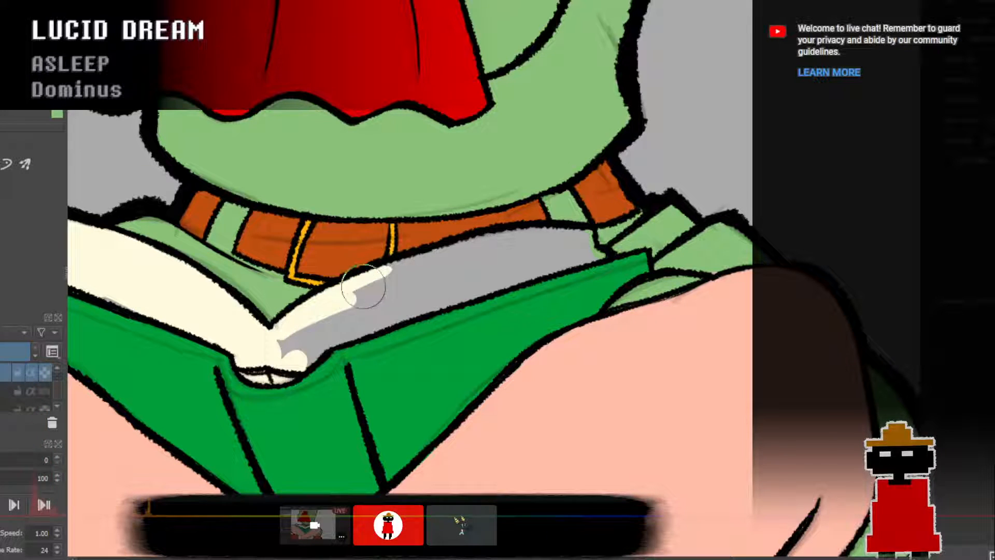
pyautogui.moveTo(280, 347)
pyautogui.mouseDown()
pyautogui.moveTo(313, 342)
pyautogui.moveTo(296, 364)
pyautogui.moveTo(345, 326)
pyautogui.moveTo(302, 333)
pyautogui.moveTo(348, 307)
pyautogui.moveTo(403, 297)
pyautogui.moveTo(419, 273)
pyautogui.moveTo(466, 253)
pyautogui.moveTo(437, 270)
pyautogui.moveTo(457, 254)
pyautogui.moveTo(592, 235)
pyautogui.mouseUp()
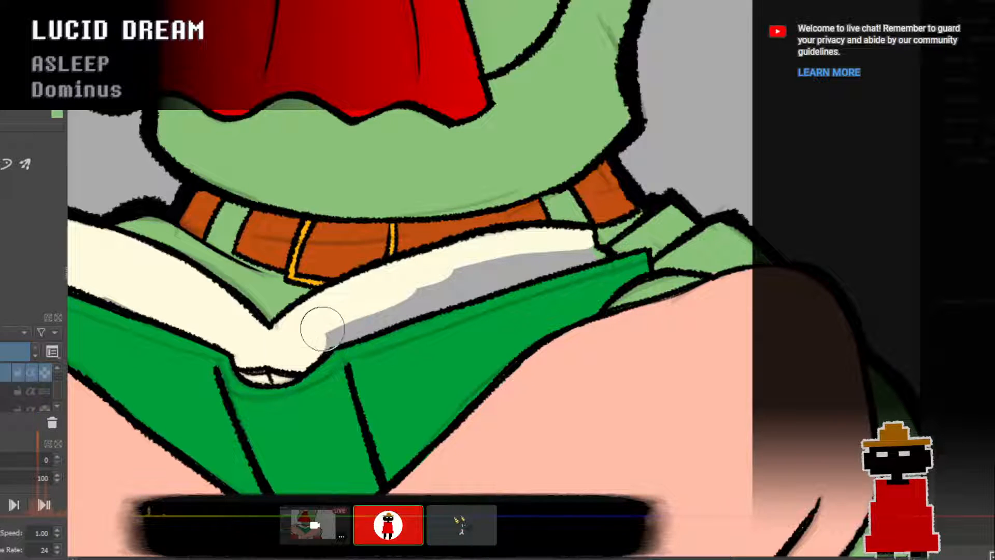
pyautogui.moveTo(322, 328)
pyautogui.mouseDown()
pyautogui.moveTo(458, 286)
pyautogui.moveTo(394, 305)
pyautogui.moveTo(323, 336)
pyautogui.moveTo(467, 281)
pyautogui.moveTo(426, 297)
pyautogui.moveTo(500, 280)
pyautogui.moveTo(435, 301)
pyautogui.moveTo(488, 284)
pyautogui.moveTo(439, 281)
pyautogui.moveTo(518, 262)
pyautogui.mouseUp()
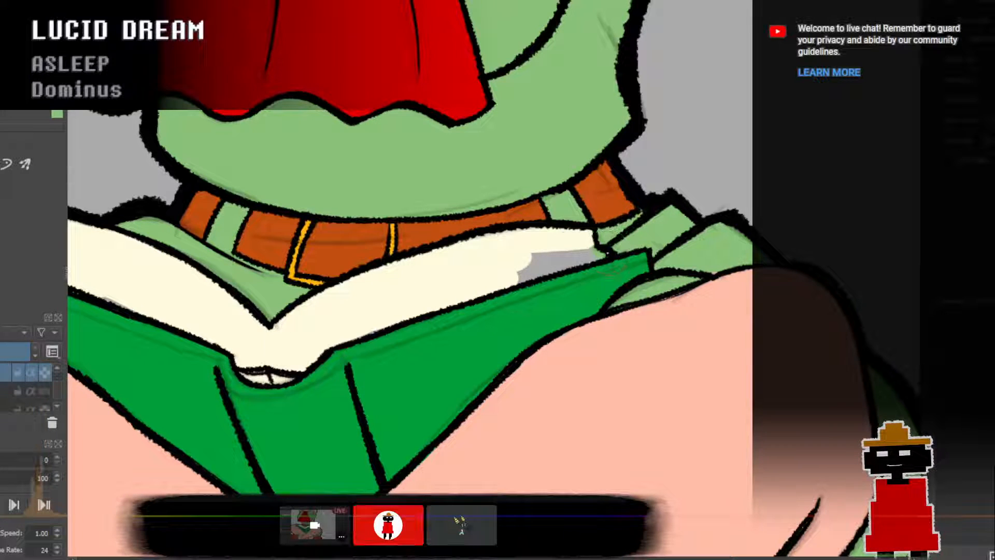
pyautogui.moveTo(604, 254)
pyautogui.mouseDown()
pyautogui.moveTo(531, 273)
pyautogui.moveTo(584, 253)
pyautogui.moveTo(575, 250)
pyautogui.moveTo(535, 258)
pyautogui.moveTo(584, 249)
pyautogui.moveTo(502, 270)
pyautogui.mouseUp()
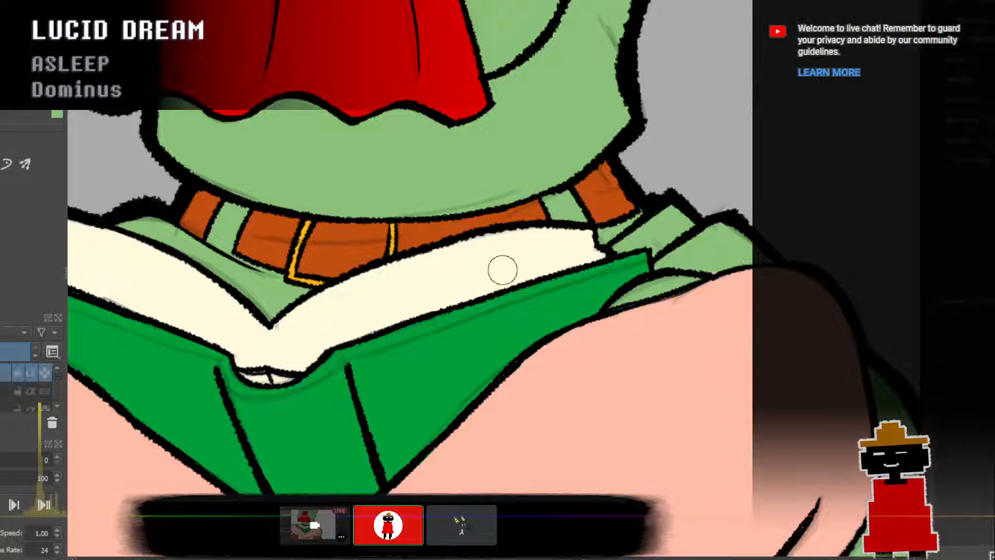
# Examine the coloured book and the whole figure against the character reference images, alternating between close-up and full views.
pyautogui.scroll(-3, 501, 267)
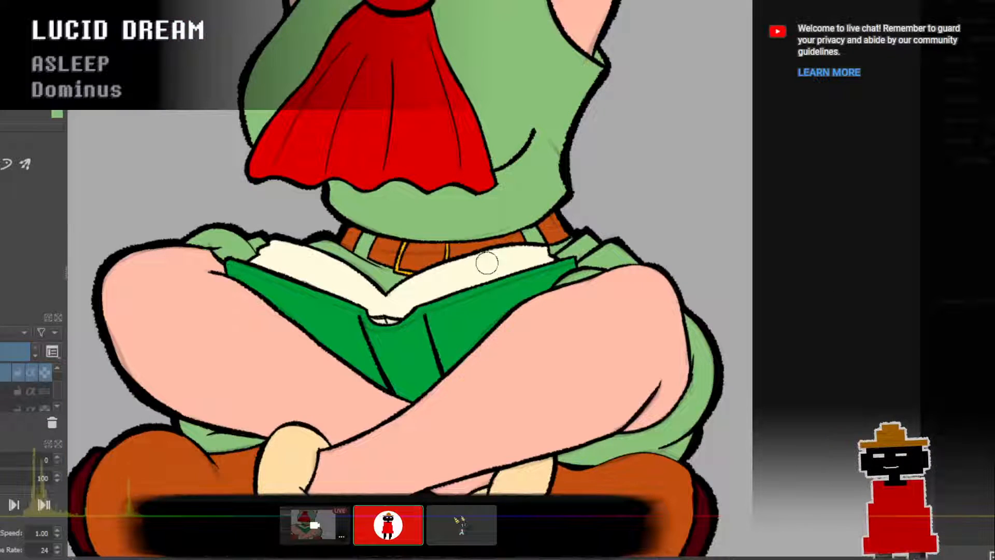
pyautogui.scroll(-4, 516, 257)
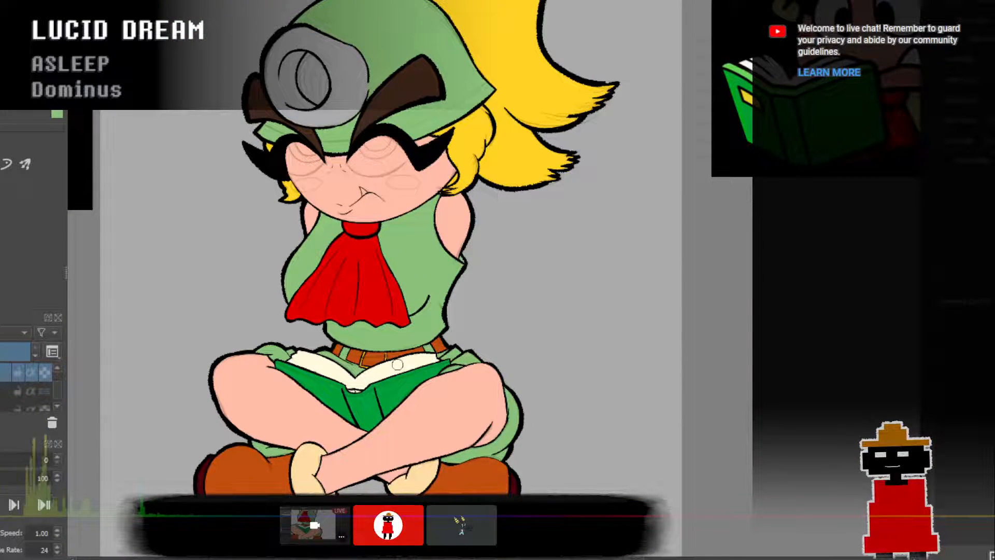
pyautogui.scroll(5, 397, 364)
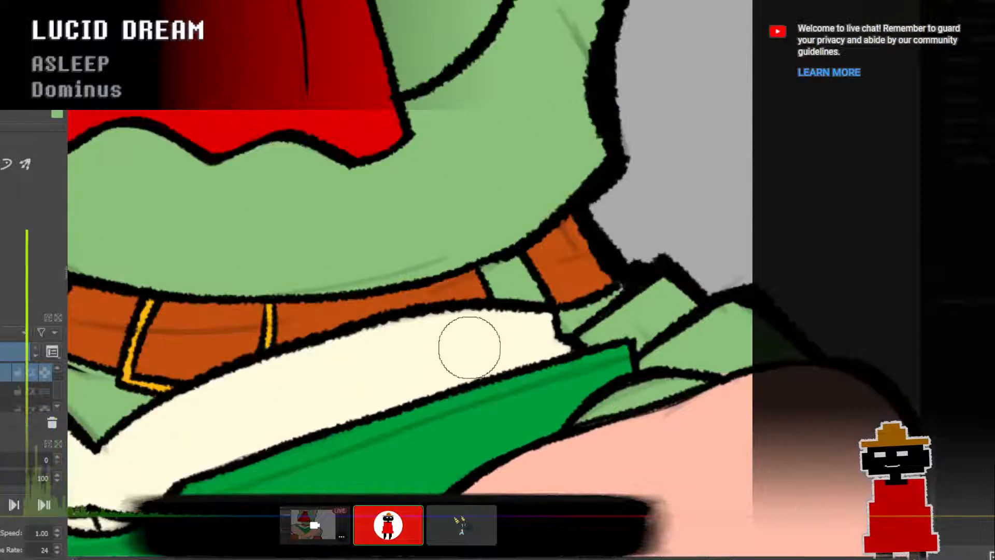
pyautogui.scroll(-4, 469, 347)
pyautogui.scroll(-3, 469, 347)
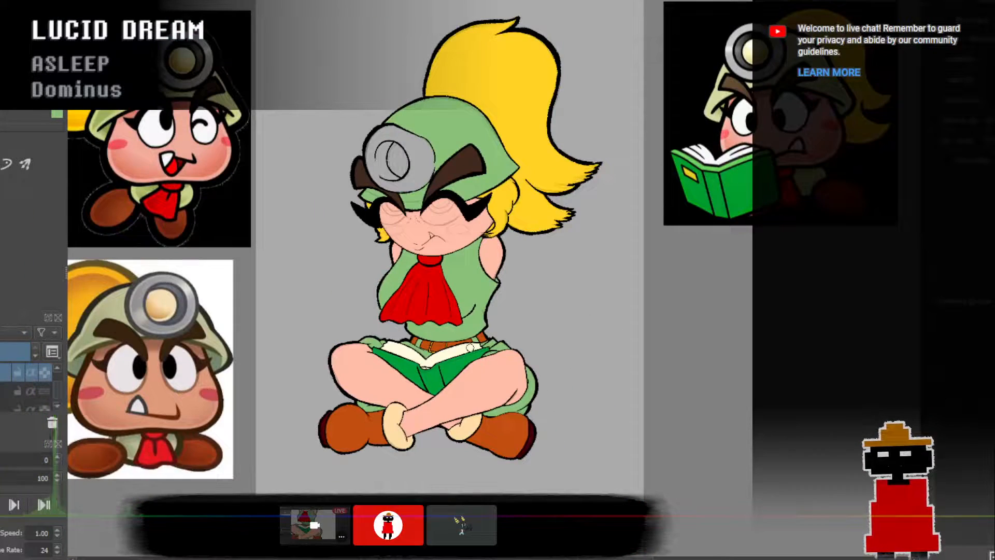
pyautogui.scroll(5, 470, 347)
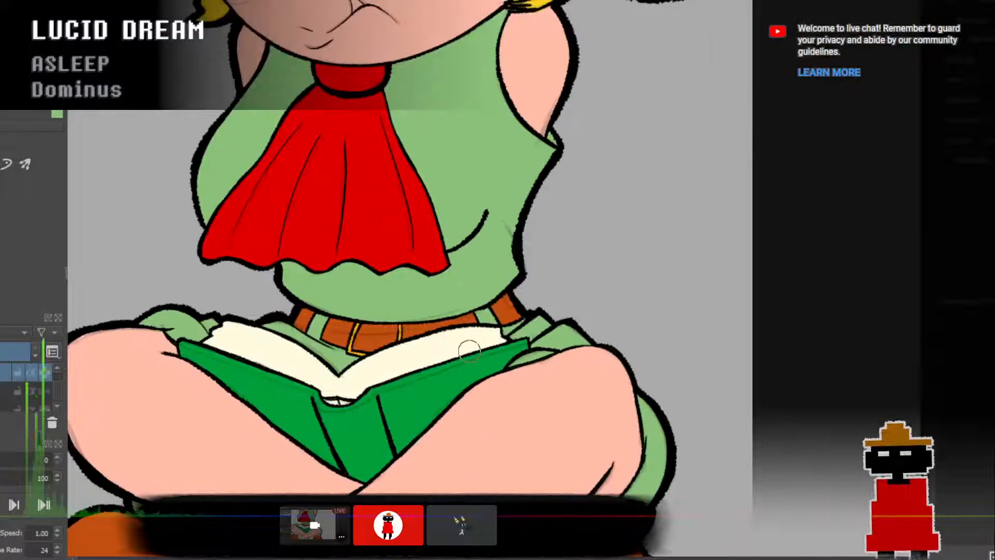
pyautogui.scroll(-2, 469, 352)
pyautogui.scroll(-3, 469, 351)
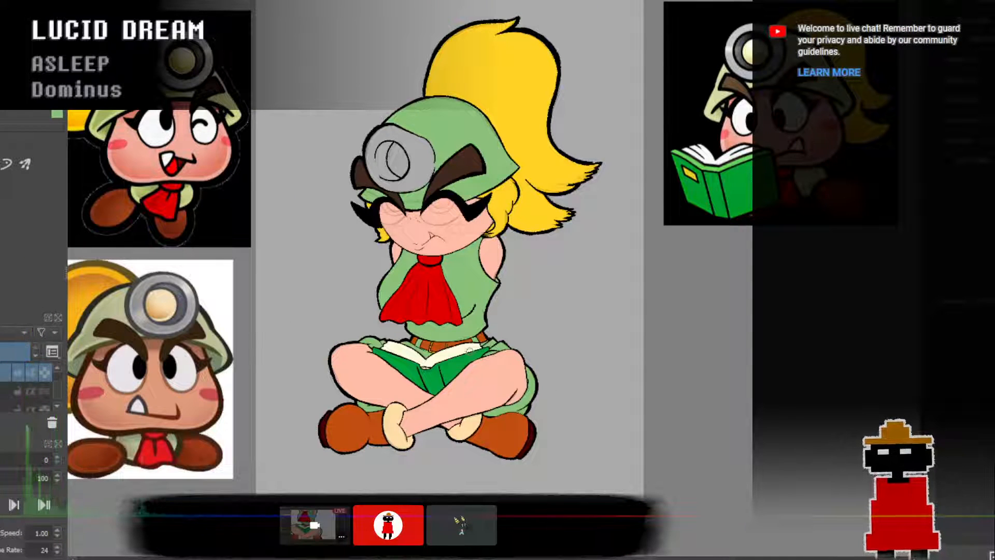
pyautogui.scroll(3, 491, 359)
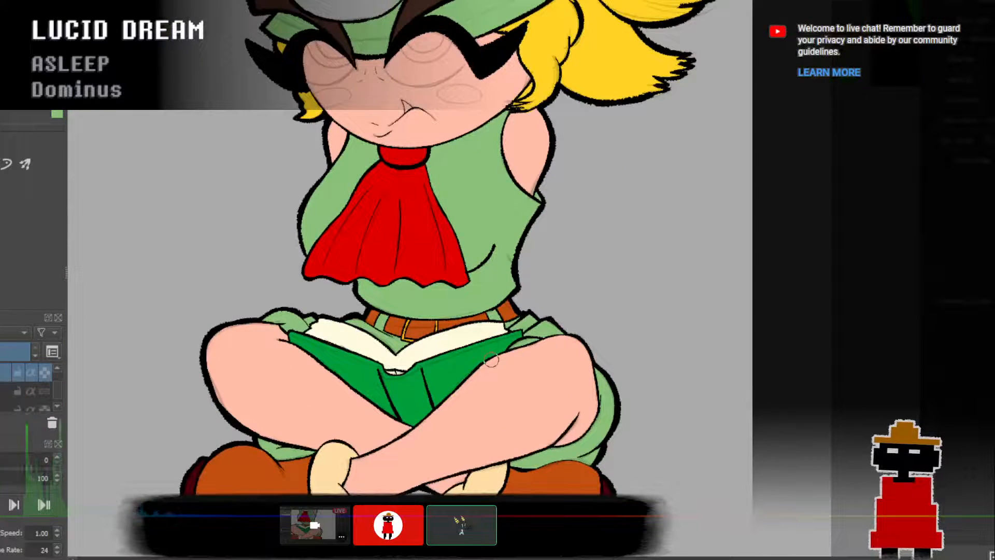
pyautogui.scroll(1, 459, 328)
pyautogui.scroll(-2, 456, 334)
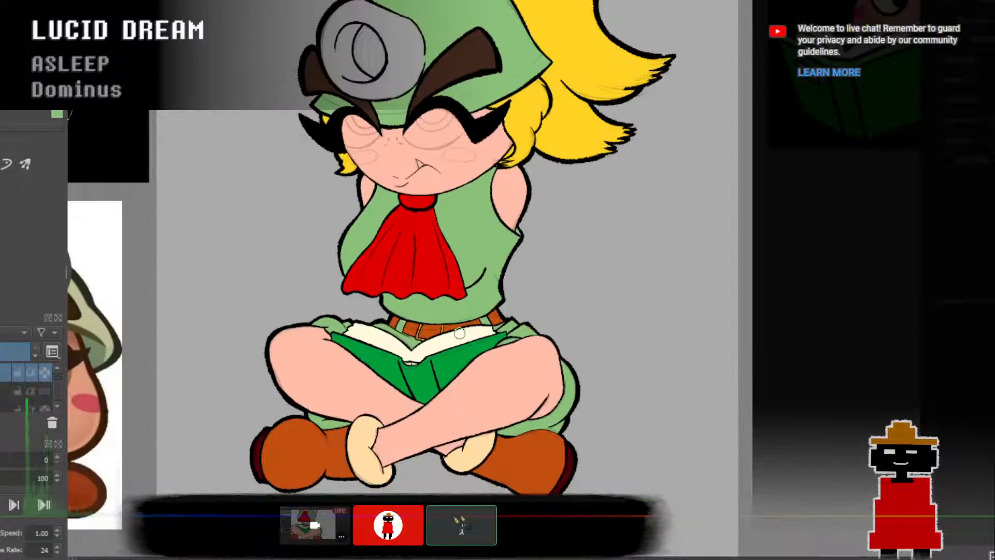
pyautogui.scroll(3, 460, 336)
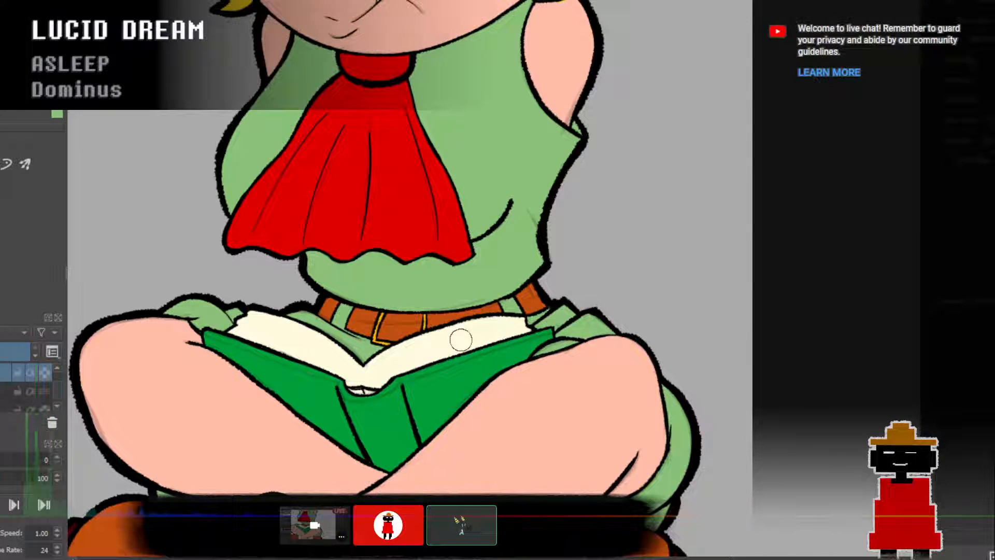
pyautogui.scroll(-3, 461, 340)
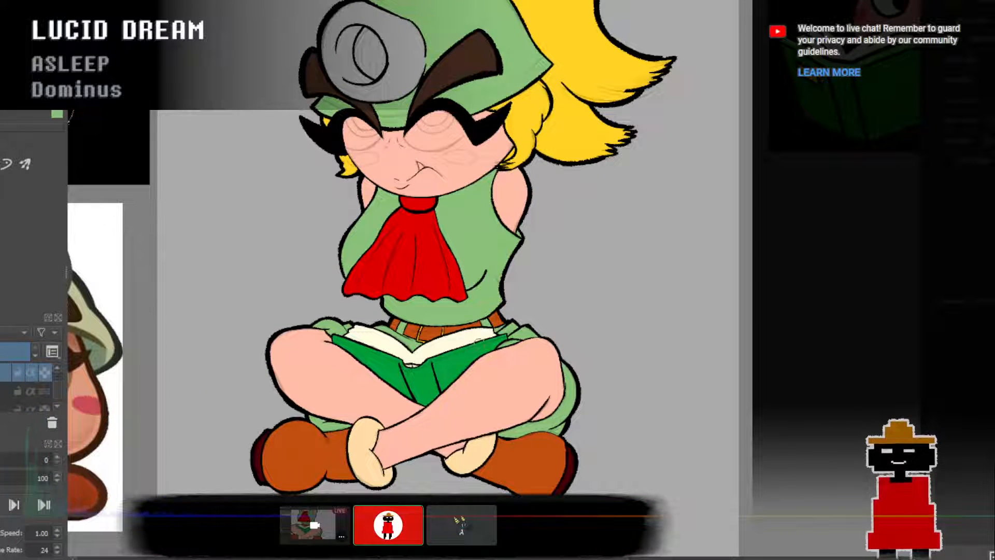
pyautogui.moveTo(502, 364); pyautogui.dragTo(484, 356)
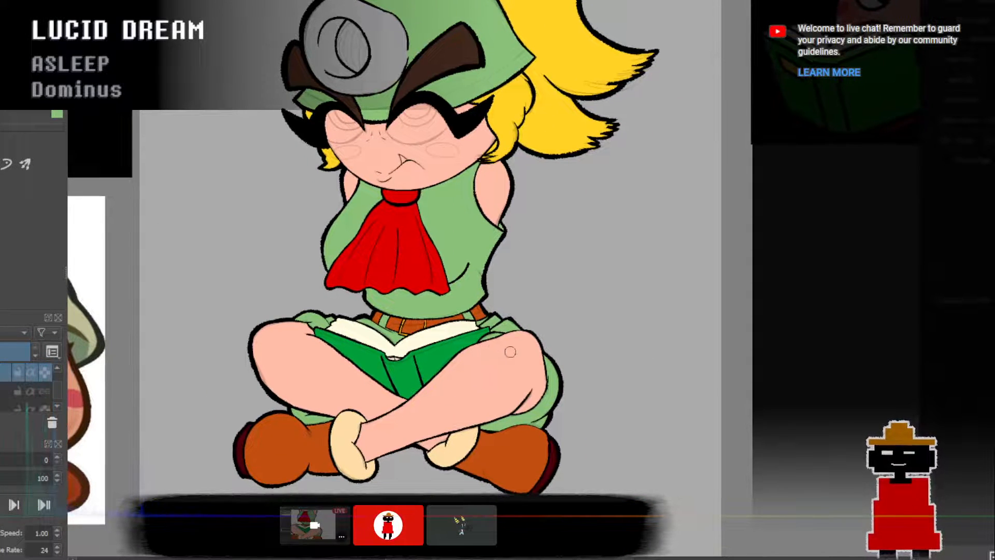
pyautogui.scroll(2, 496, 304)
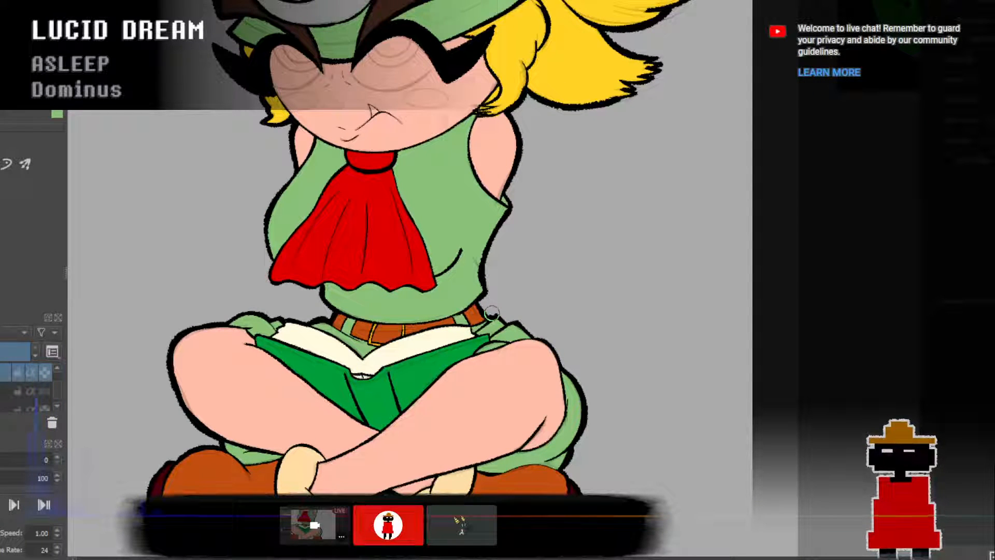
pyautogui.scroll(-2, 491, 312)
pyautogui.scroll(-2, 481, 325)
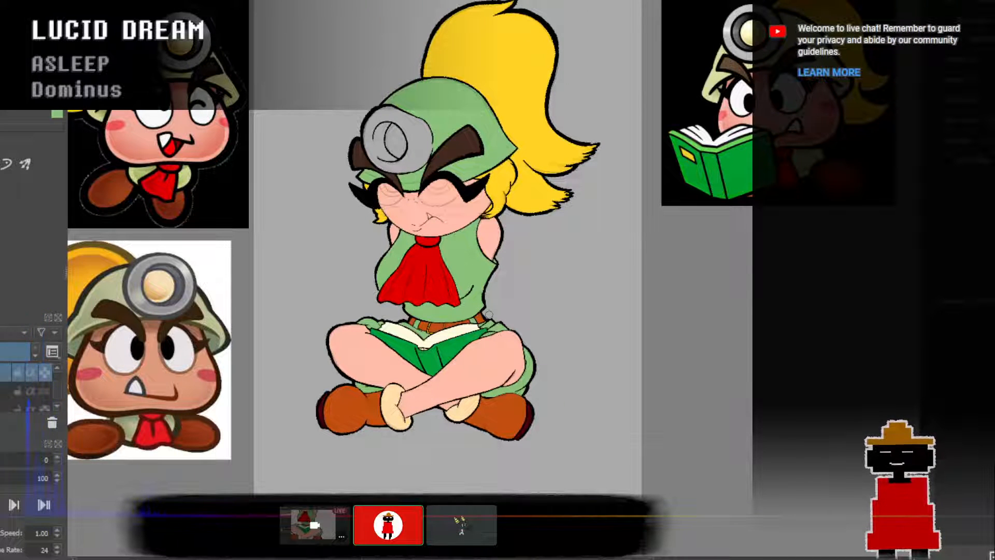
pyautogui.scroll(3, 497, 290)
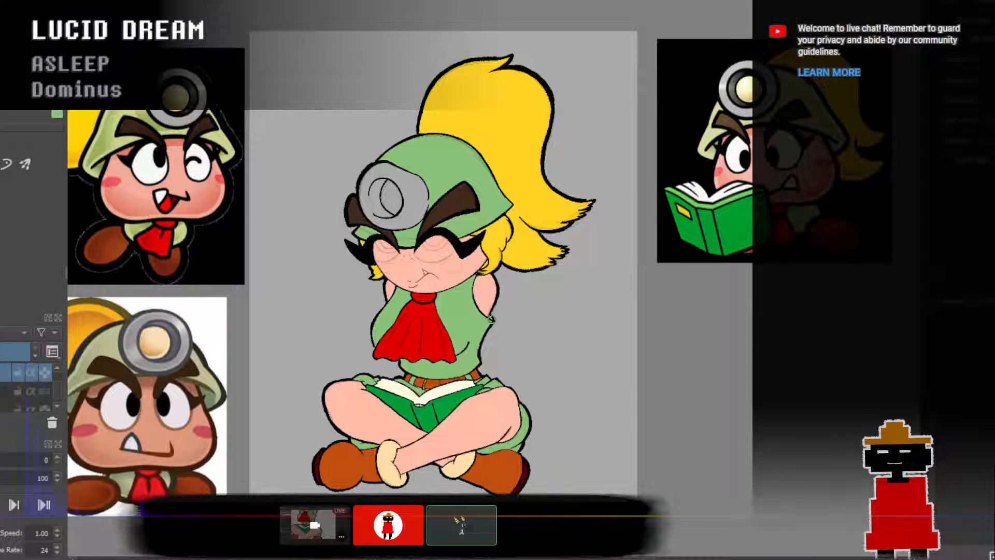
# Block in the outer edge of the helmet's headlamp with a muted blue-grey along the line art.
pyautogui.scroll(6, 400, 242)
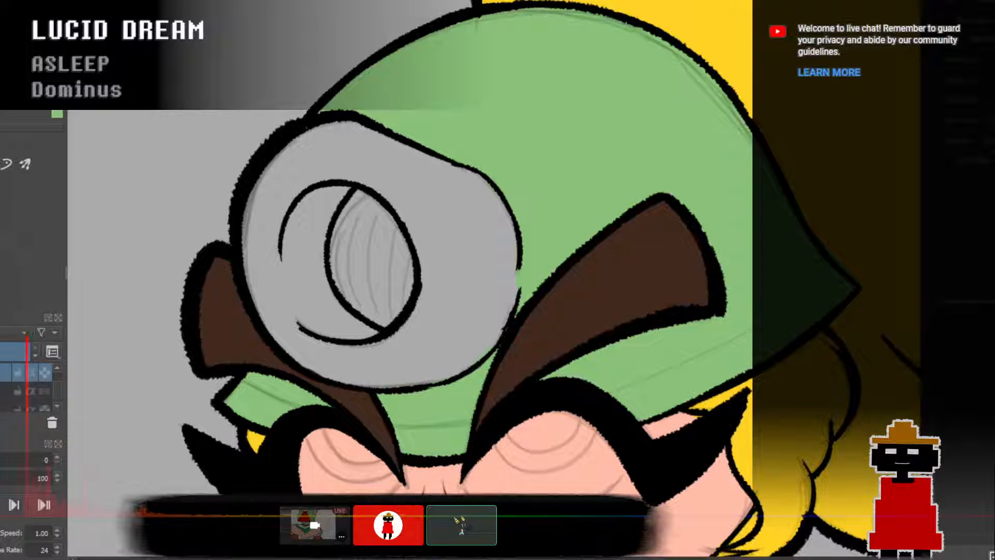
pyautogui.moveTo(273, 337)
pyautogui.mouseDown()
pyautogui.moveTo(303, 357)
pyautogui.moveTo(297, 321)
pyautogui.moveTo(313, 357)
pyautogui.moveTo(255, 288)
pyautogui.moveTo(275, 180)
pyautogui.moveTo(326, 139)
pyautogui.moveTo(348, 136)
pyautogui.moveTo(308, 140)
pyautogui.moveTo(399, 157)
pyautogui.moveTo(494, 208)
pyautogui.mouseUp()
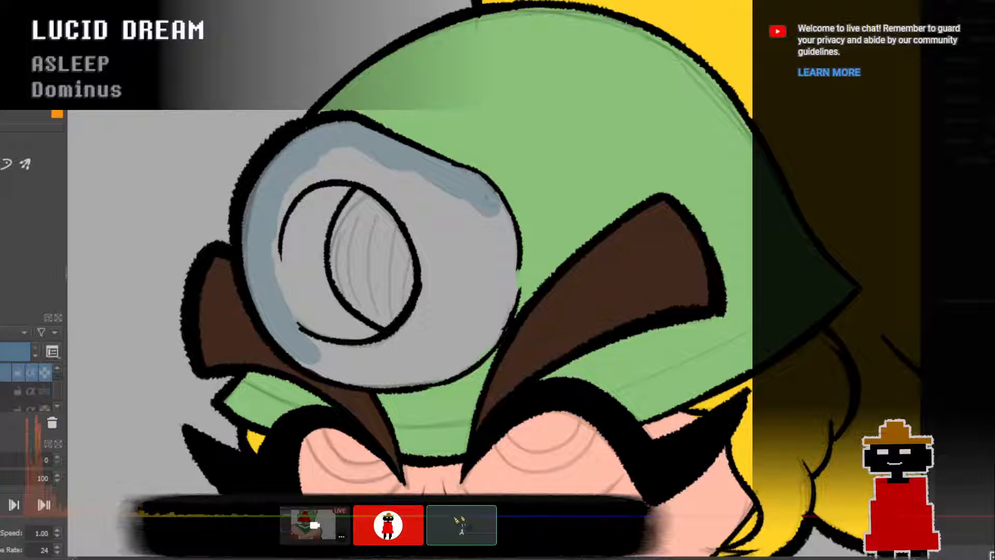
pyautogui.moveTo(466, 168)
pyautogui.mouseDown()
pyautogui.moveTo(511, 242)
pyautogui.moveTo(510, 290)
pyautogui.moveTo(481, 326)
pyautogui.mouseUp()
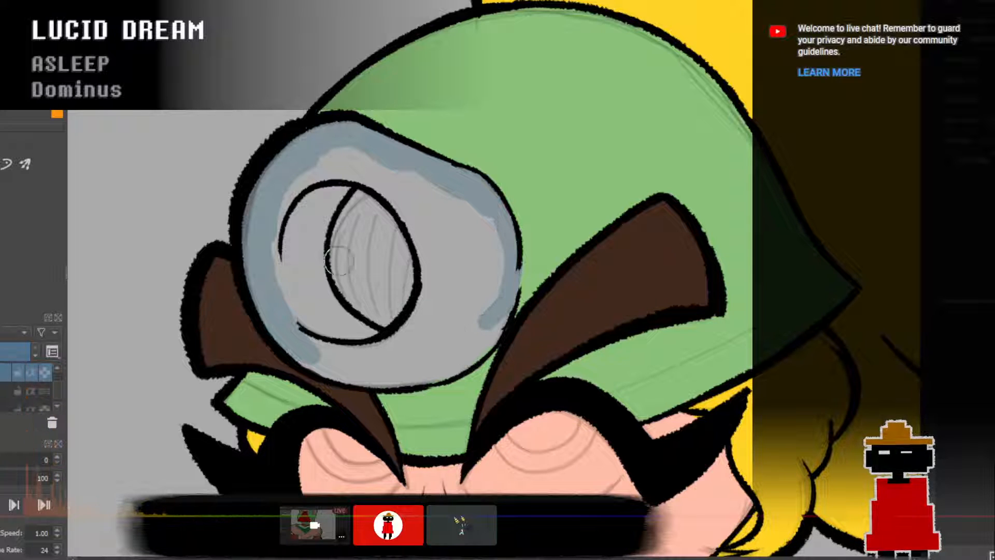
pyautogui.moveTo(313, 331)
pyautogui.mouseDown()
pyautogui.moveTo(350, 360)
pyautogui.moveTo(294, 356)
pyautogui.moveTo(388, 368)
pyautogui.moveTo(307, 361)
pyautogui.moveTo(388, 384)
pyautogui.moveTo(386, 375)
pyautogui.moveTo(320, 371)
pyautogui.moveTo(383, 378)
pyautogui.moveTo(359, 364)
pyautogui.moveTo(413, 372)
pyautogui.moveTo(428, 365)
pyautogui.moveTo(389, 373)
pyautogui.moveTo(417, 359)
pyautogui.mouseUp()
pyautogui.moveTo(308, 343); pyautogui.dragTo(346, 338)
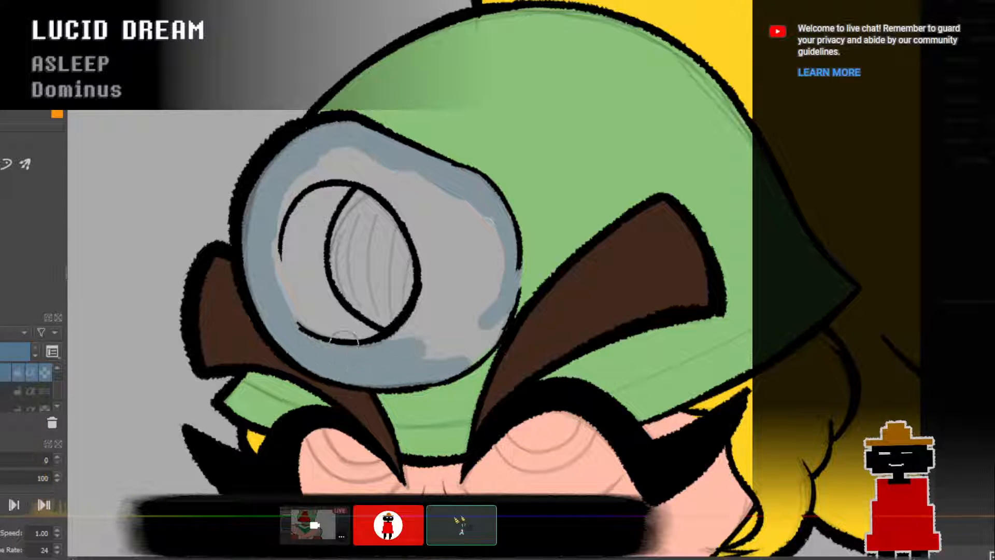
# Fill the rest of the headlamp's outer ring and inner rim with blue-grey, leaving only the lens unfilled.
pyautogui.moveTo(297, 196)
pyautogui.mouseDown()
pyautogui.moveTo(279, 267)
pyautogui.moveTo(295, 207)
pyautogui.moveTo(341, 163)
pyautogui.moveTo(324, 198)
pyautogui.moveTo(352, 179)
pyautogui.moveTo(321, 187)
pyautogui.moveTo(333, 183)
pyautogui.moveTo(334, 161)
pyautogui.moveTo(368, 161)
pyautogui.moveTo(429, 199)
pyautogui.moveTo(375, 191)
pyautogui.moveTo(421, 236)
pyautogui.moveTo(443, 279)
pyautogui.moveTo(428, 332)
pyautogui.moveTo(410, 339)
pyautogui.moveTo(441, 291)
pyautogui.mouseUp()
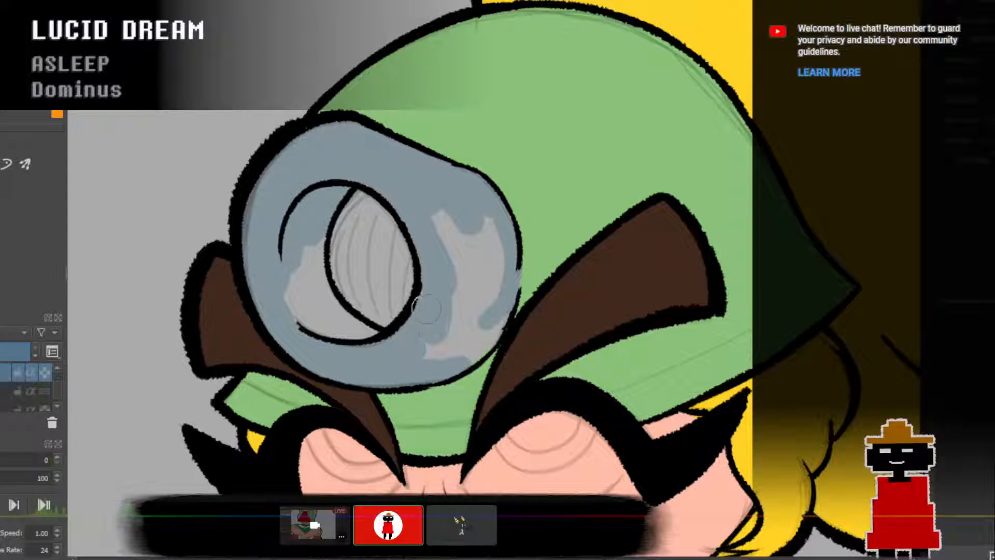
pyautogui.moveTo(429, 352)
pyautogui.mouseDown()
pyautogui.moveTo(470, 346)
pyautogui.moveTo(419, 358)
pyautogui.mouseUp()
pyautogui.hotkey('ctrl', 'z')
pyautogui.moveTo(457, 312)
pyautogui.mouseDown()
pyautogui.moveTo(466, 337)
pyautogui.moveTo(473, 321)
pyautogui.moveTo(477, 332)
pyautogui.moveTo(440, 360)
pyautogui.moveTo(480, 335)
pyautogui.moveTo(495, 307)
pyautogui.mouseUp()
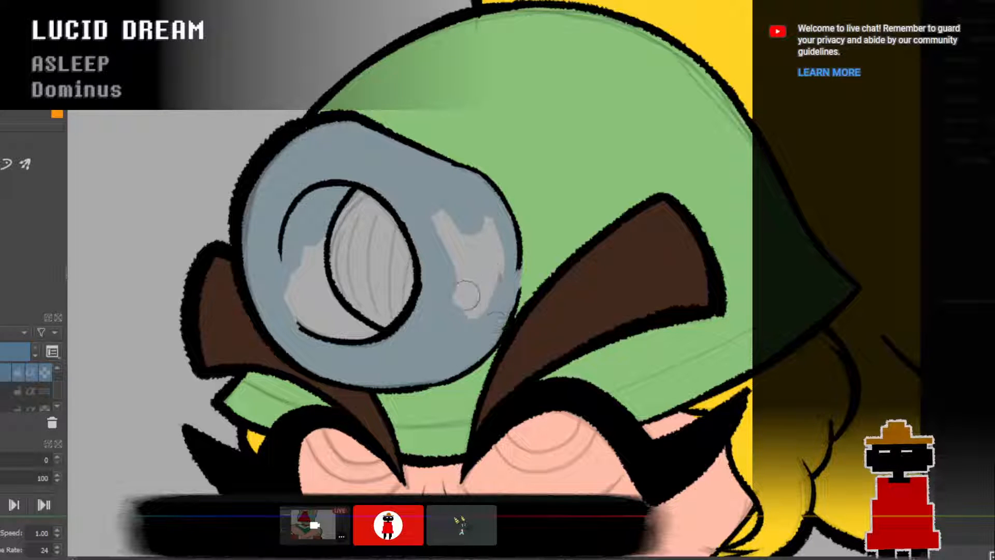
pyautogui.moveTo(466, 296)
pyautogui.mouseDown()
pyautogui.moveTo(470, 271)
pyautogui.moveTo(490, 268)
pyautogui.moveTo(478, 232)
pyautogui.moveTo(449, 229)
pyautogui.mouseUp()
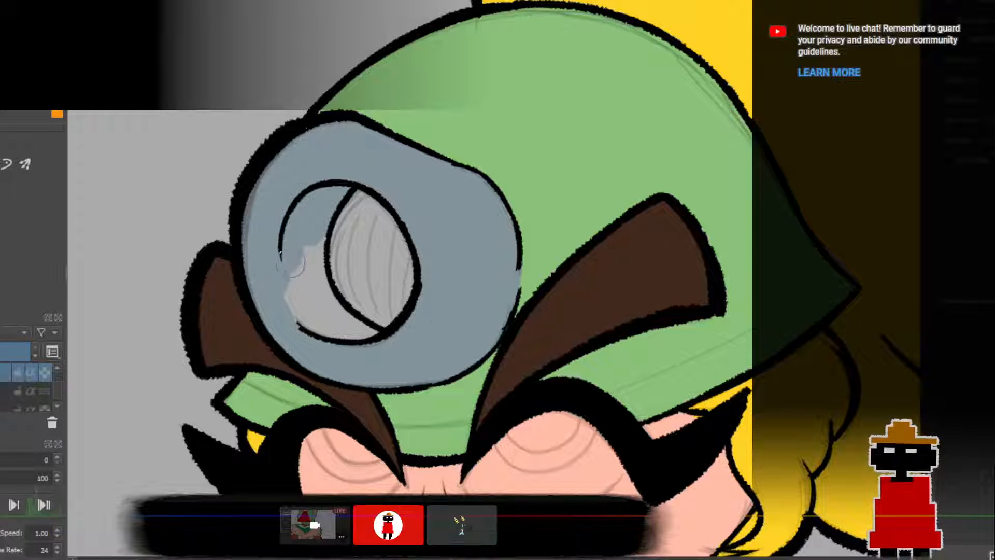
pyautogui.moveTo(300, 285)
pyautogui.mouseDown()
pyautogui.moveTo(321, 332)
pyautogui.moveTo(346, 306)
pyautogui.moveTo(320, 239)
pyautogui.moveTo(299, 277)
pyautogui.moveTo(364, 344)
pyautogui.mouseUp()
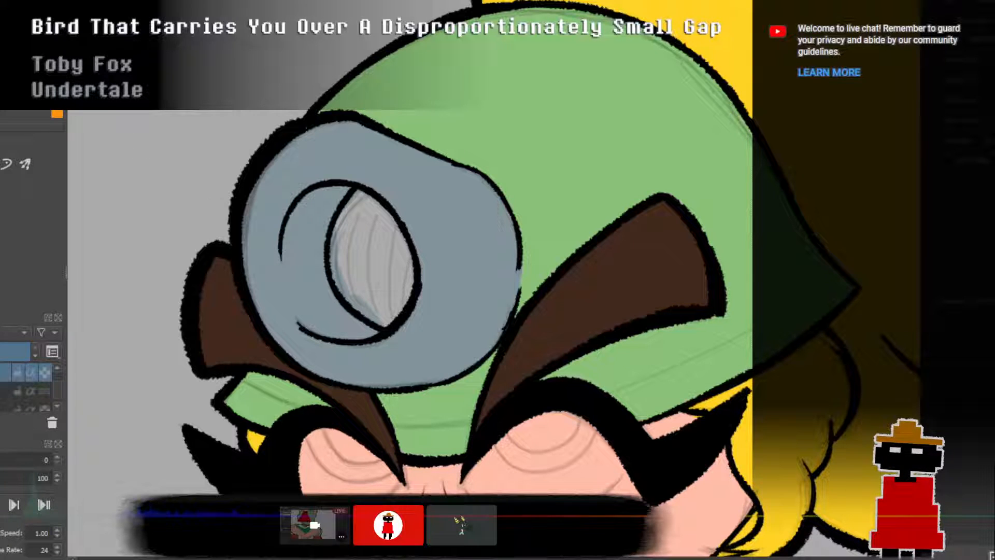
# Fill the headlamp's lens with the pale cream used on the book pages, up to the line art.
pyautogui.moveTo(377, 313)
pyautogui.mouseDown()
pyautogui.moveTo(391, 315)
pyautogui.moveTo(346, 283)
pyautogui.moveTo(339, 242)
pyautogui.moveTo(357, 298)
pyautogui.mouseUp()
pyautogui.moveTo(339, 249)
pyautogui.mouseDown()
pyautogui.moveTo(360, 194)
pyautogui.moveTo(378, 245)
pyautogui.moveTo(357, 226)
pyautogui.moveTo(355, 208)
pyautogui.moveTo(376, 210)
pyautogui.moveTo(402, 279)
pyautogui.mouseUp()
pyautogui.moveTo(386, 233)
pyautogui.mouseDown()
pyautogui.moveTo(402, 290)
pyautogui.moveTo(394, 314)
pyautogui.moveTo(378, 301)
pyautogui.moveTo(375, 241)
pyautogui.mouseUp()
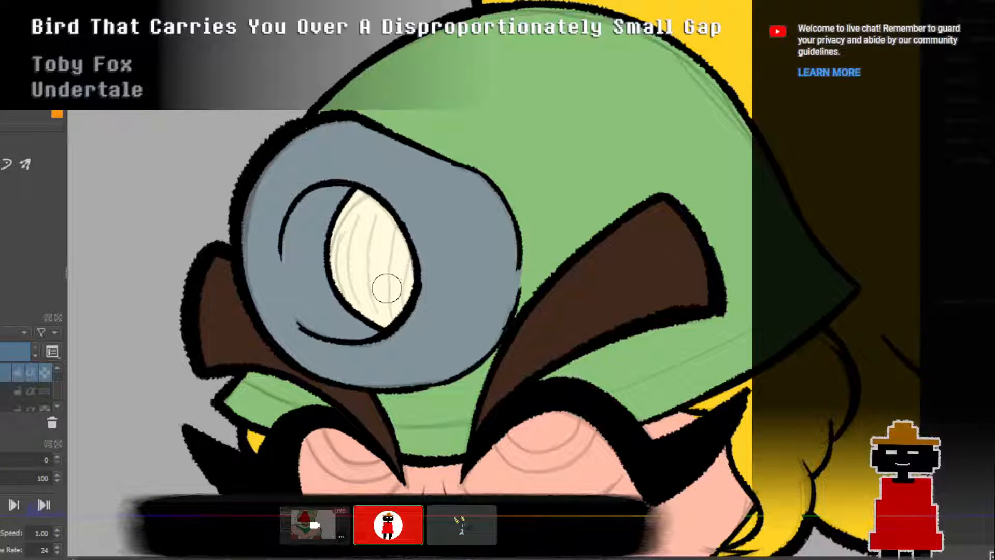
# Examine the coloured figure from helmet to boots against the character reference images, alternating between close-up and full views.
pyautogui.scroll(-5, 384, 268)
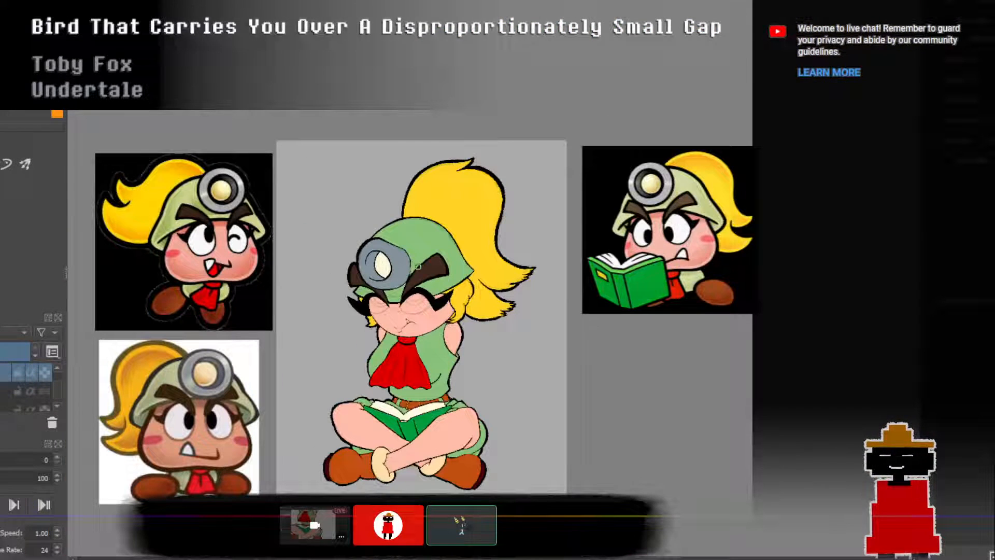
pyautogui.scroll(5, 412, 268)
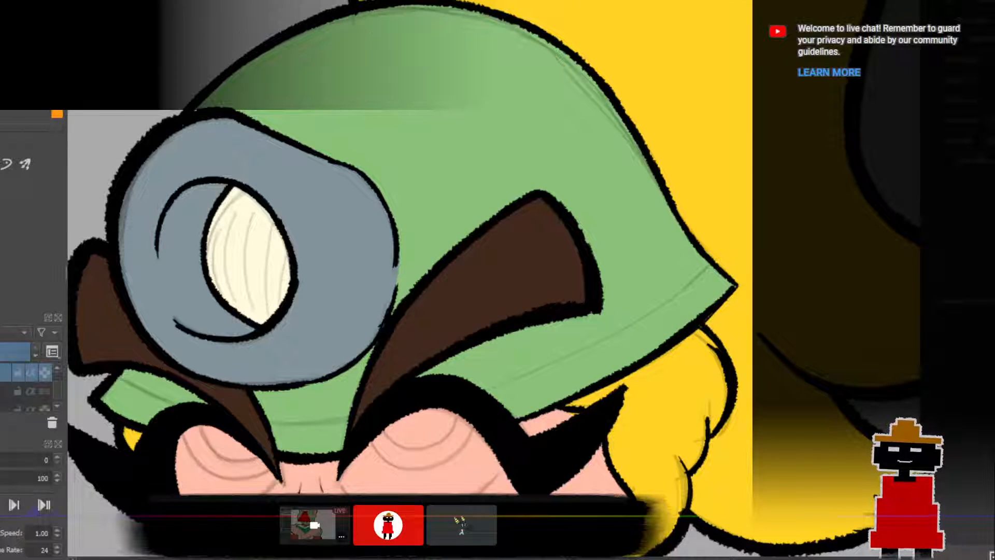
pyautogui.keyDown('ctrl'); pyautogui.click(407, 273); pyautogui.keyUp('ctrl')
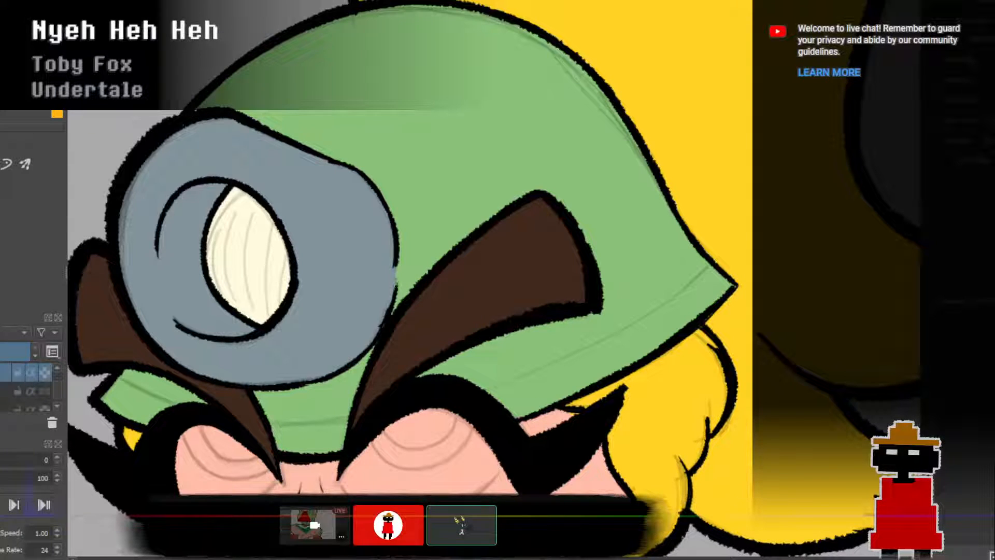
pyautogui.scroll(-5, 430, 331)
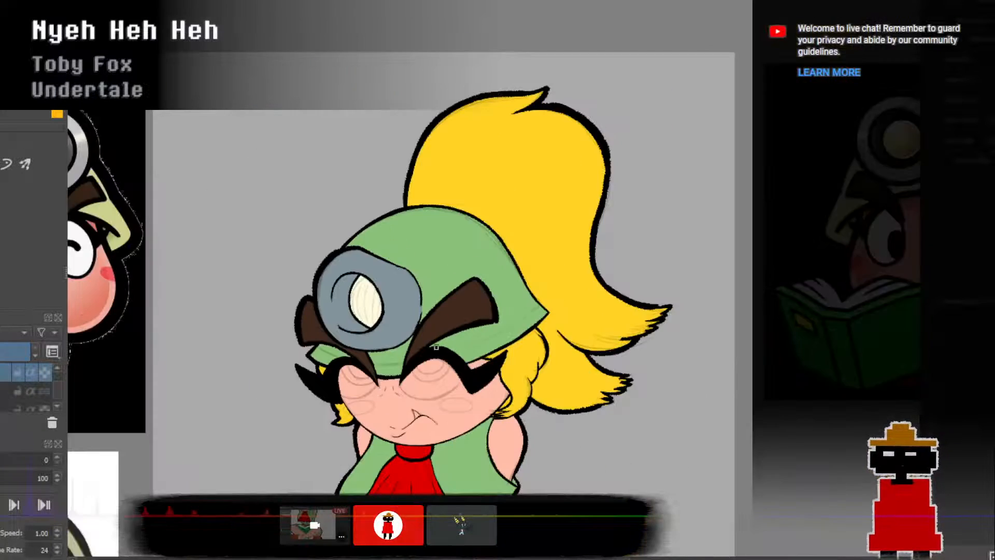
pyautogui.moveTo(460, 392); pyautogui.dragTo(451, 120)
pyautogui.scroll(-3, 434, 311)
pyautogui.scroll(4, 436, 315)
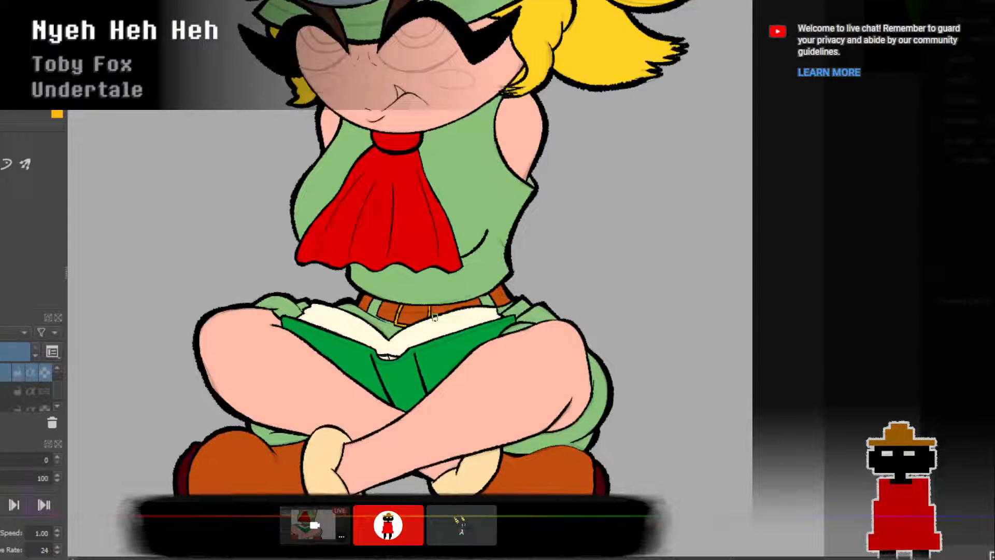
pyautogui.moveTo(478, 267); pyautogui.dragTo(477, 466)
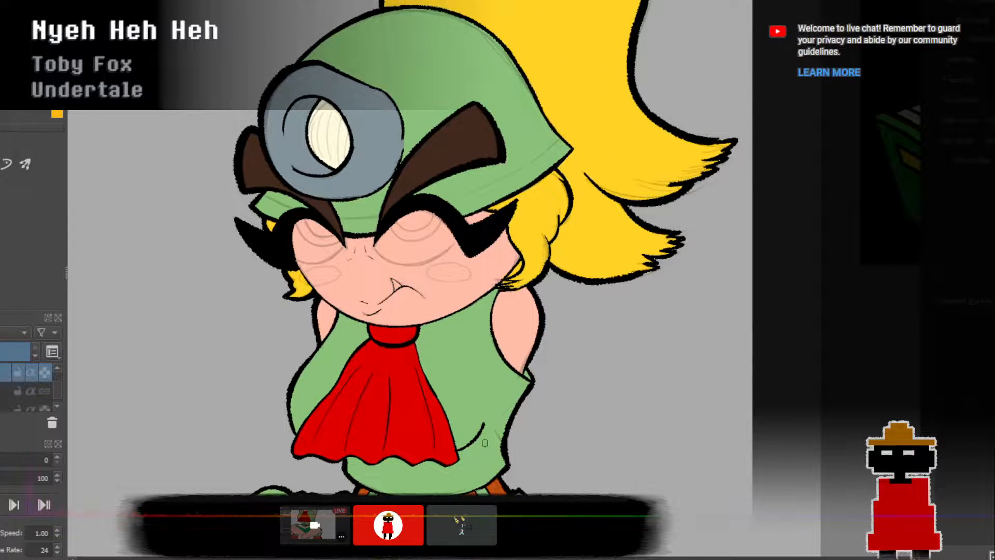
pyautogui.moveTo(496, 423); pyautogui.dragTo(537, 245)
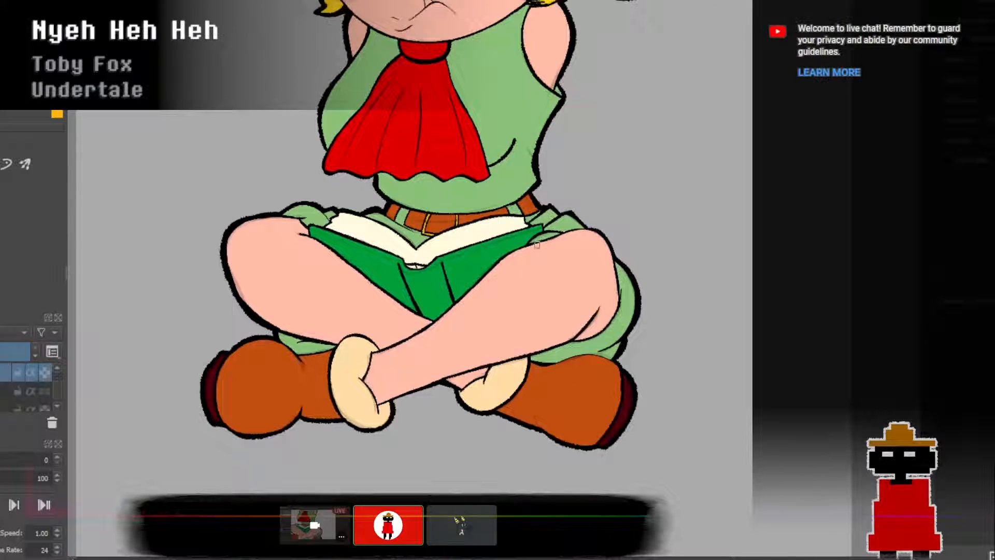
pyautogui.moveTo(591, 351); pyautogui.dragTo(539, 369)
pyautogui.moveTo(373, 310); pyautogui.dragTo(507, 358)
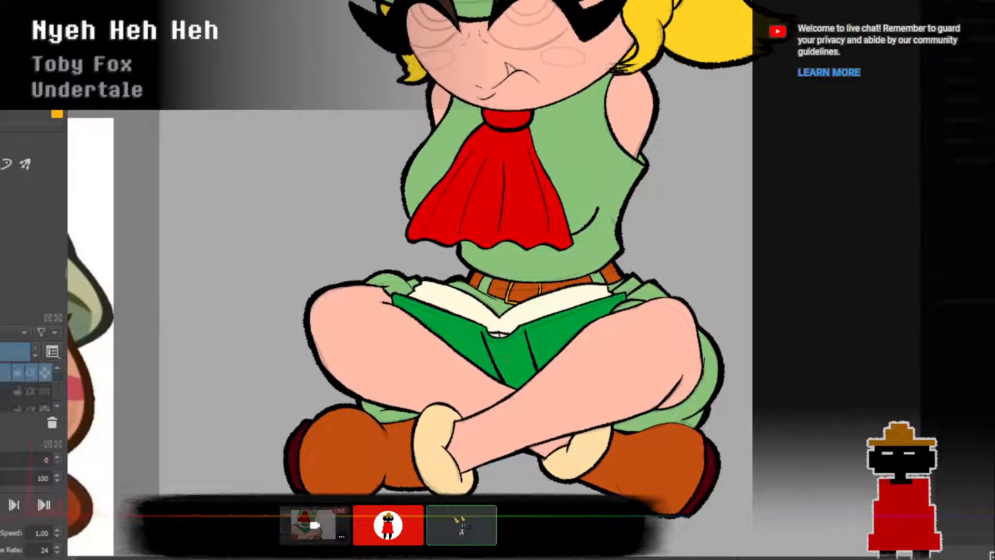
pyautogui.scroll(3, 442, 270)
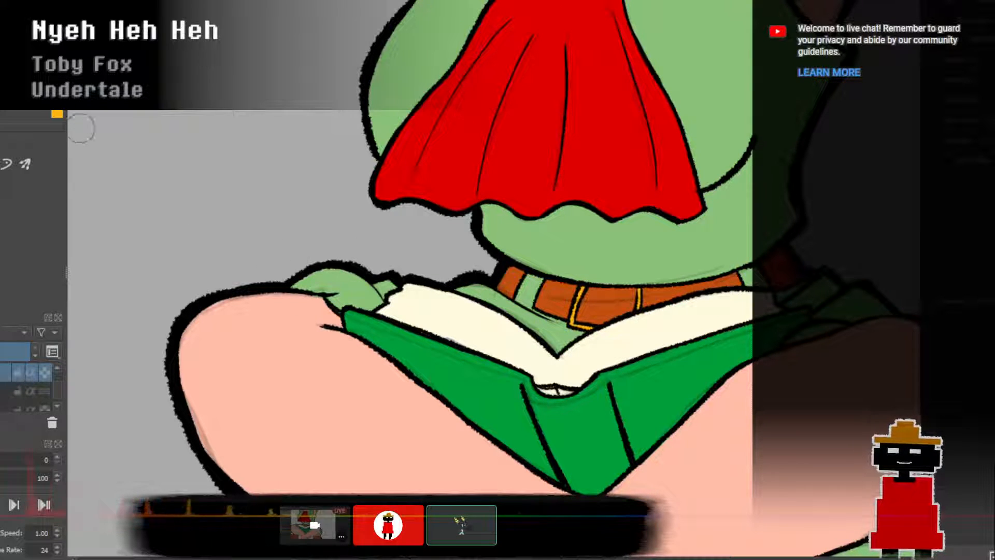
pyautogui.scroll(-5, 504, 194)
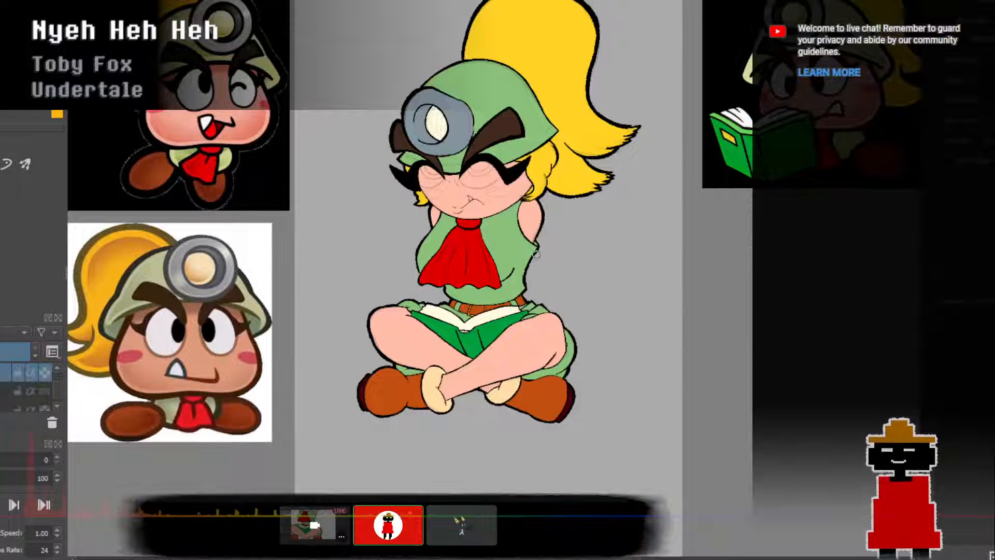
pyautogui.moveTo(537, 254); pyautogui.dragTo(484, 314)
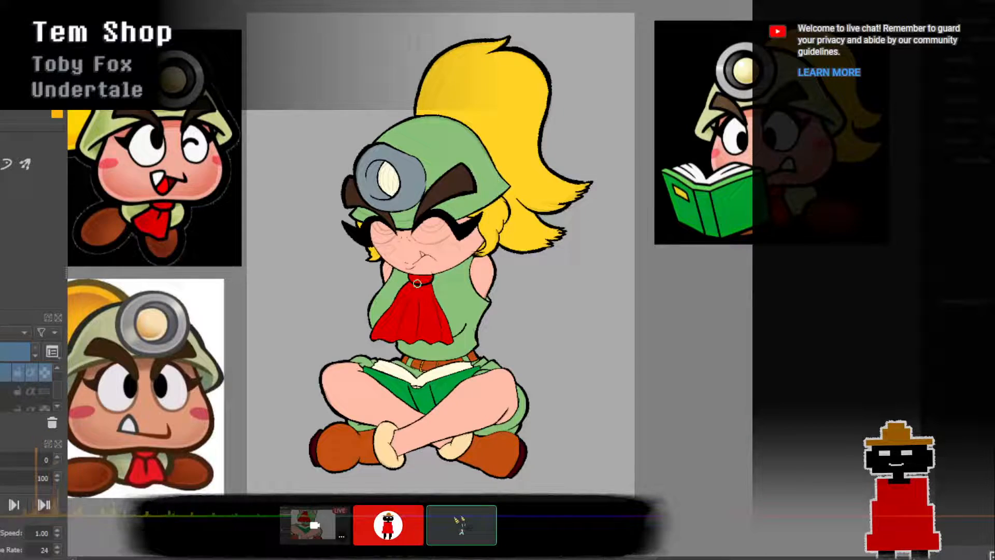
# Recolour the shorts fabric above the bent knee beside the book's left page with a pale yellowish cream.
pyautogui.scroll(3, 416, 284)
pyautogui.moveTo(397, 331); pyautogui.dragTo(430, 155)
pyautogui.scroll(3, 342, 280)
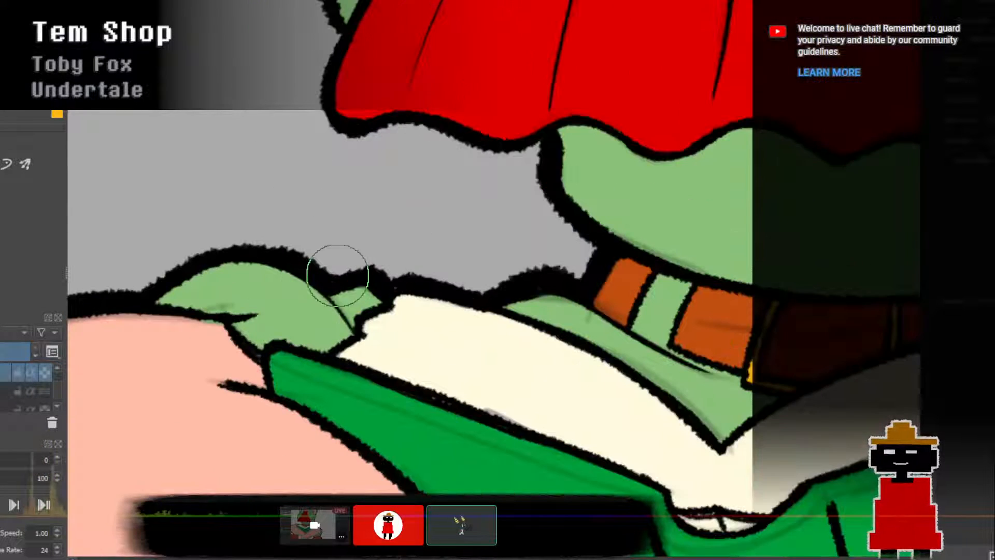
pyautogui.scroll(-2, 338, 275)
pyautogui.keyDown('ctrl'); pyautogui.click(295, 287); pyautogui.keyUp('ctrl')
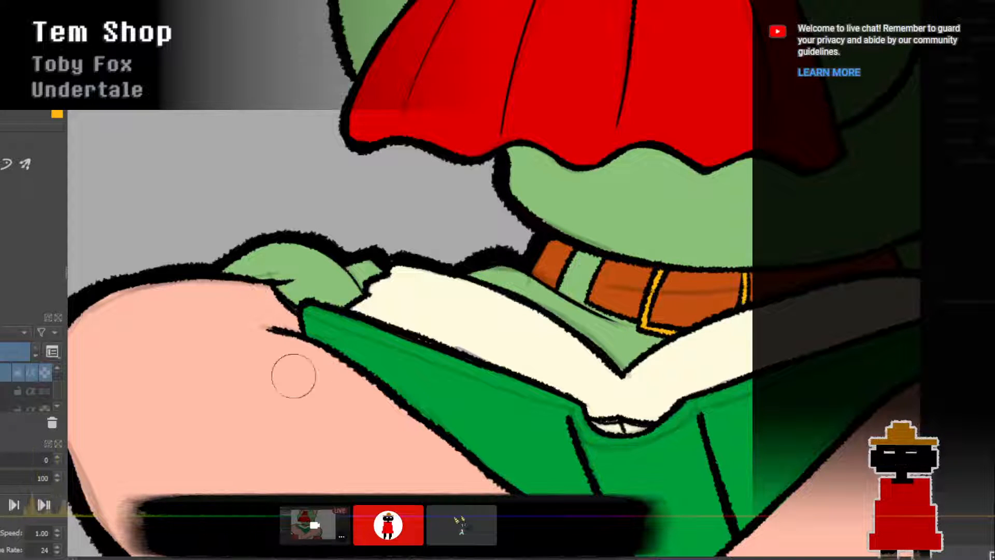
pyautogui.keyDown('ctrl'); pyautogui.click(319, 278); pyautogui.keyUp('ctrl')
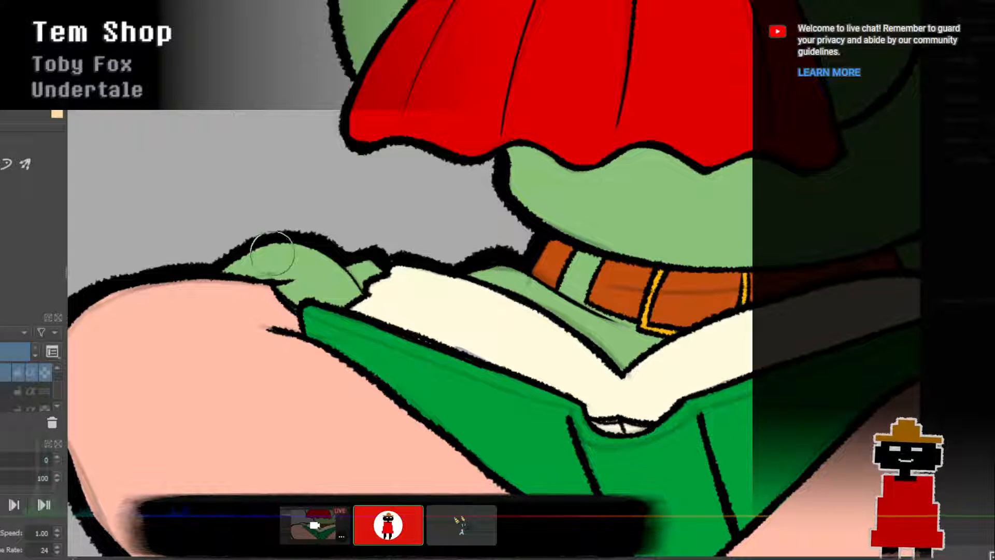
pyautogui.moveTo(231, 257)
pyautogui.mouseDown()
pyautogui.moveTo(274, 256)
pyautogui.moveTo(226, 263)
pyautogui.moveTo(274, 273)
pyautogui.moveTo(239, 266)
pyautogui.moveTo(263, 273)
pyautogui.moveTo(239, 267)
pyautogui.moveTo(282, 263)
pyautogui.moveTo(260, 251)
pyautogui.moveTo(289, 250)
pyautogui.moveTo(312, 264)
pyautogui.moveTo(281, 269)
pyautogui.moveTo(291, 290)
pyautogui.moveTo(285, 273)
pyautogui.moveTo(333, 281)
pyautogui.moveTo(302, 293)
pyautogui.moveTo(356, 292)
pyautogui.moveTo(307, 256)
pyautogui.moveTo(340, 289)
pyautogui.moveTo(330, 274)
pyautogui.moveTo(302, 268)
pyautogui.moveTo(327, 289)
pyautogui.moveTo(293, 292)
pyautogui.mouseUp()
pyautogui.scroll(-3, 288, 284)
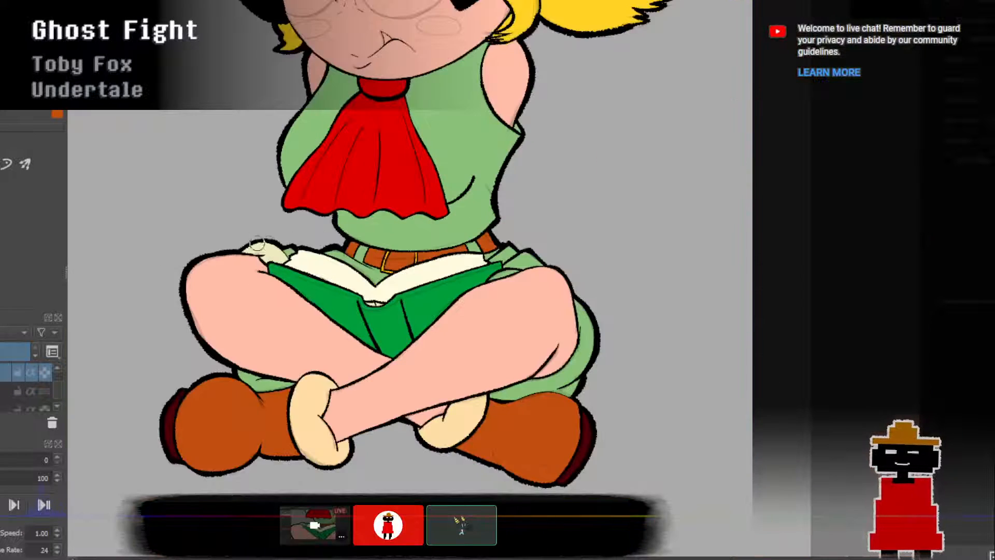
# Recolour the strip of shorts between the left-hand thigh and the boot with the same pale yellowish cream.
pyautogui.scroll(-1, 325, 324)
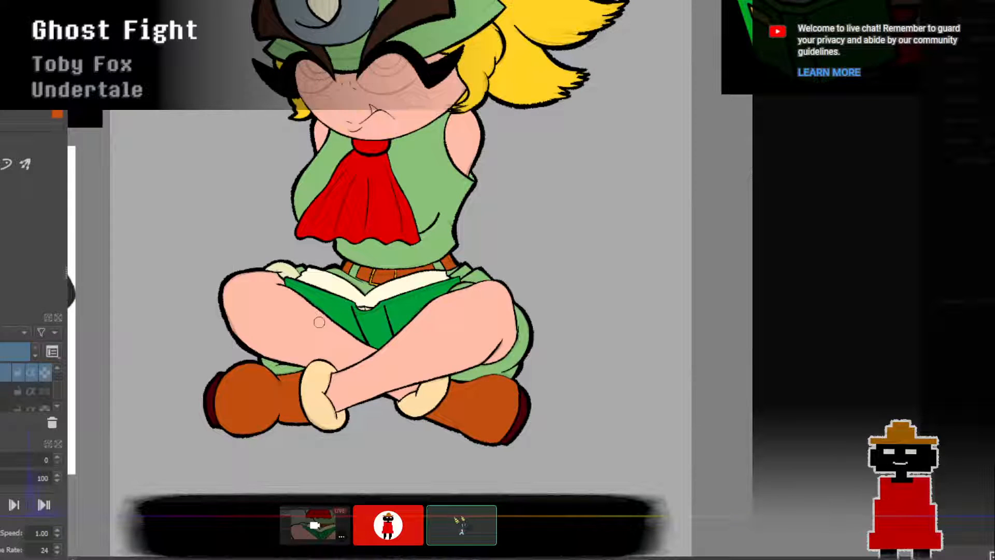
pyautogui.scroll(5, 314, 353)
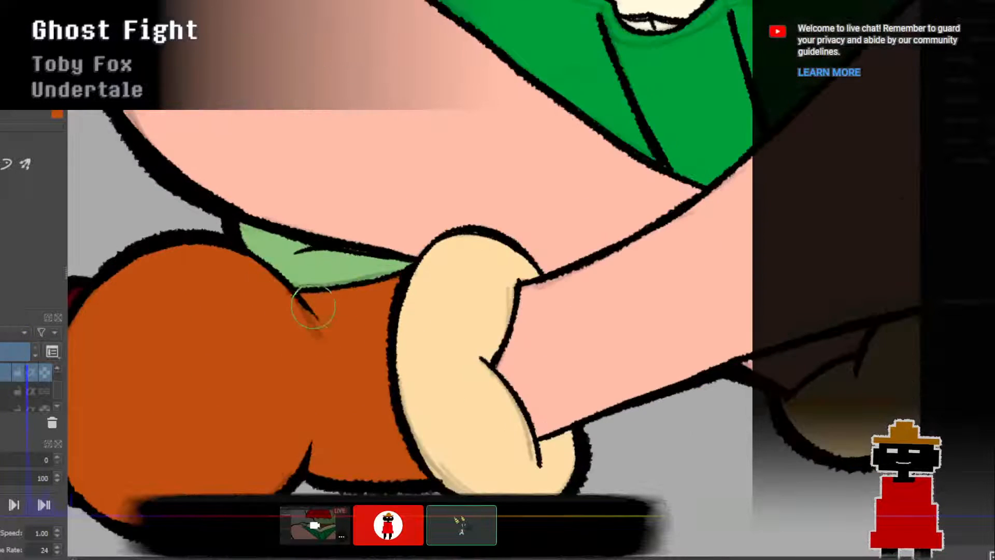
pyautogui.moveTo(348, 307); pyautogui.dragTo(322, 344)
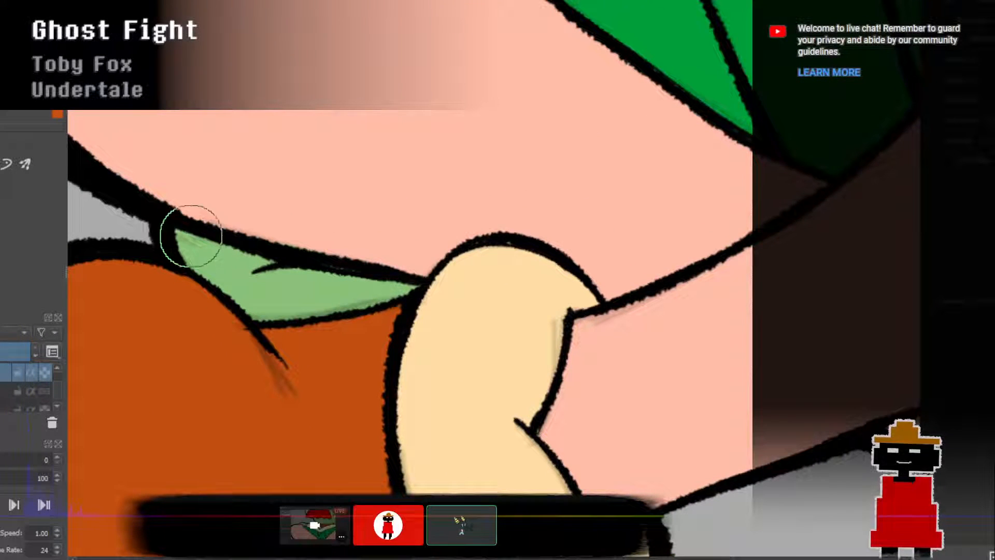
pyautogui.moveTo(217, 254); pyautogui.dragTo(244, 274)
pyautogui.moveTo(191, 254); pyautogui.dragTo(249, 293)
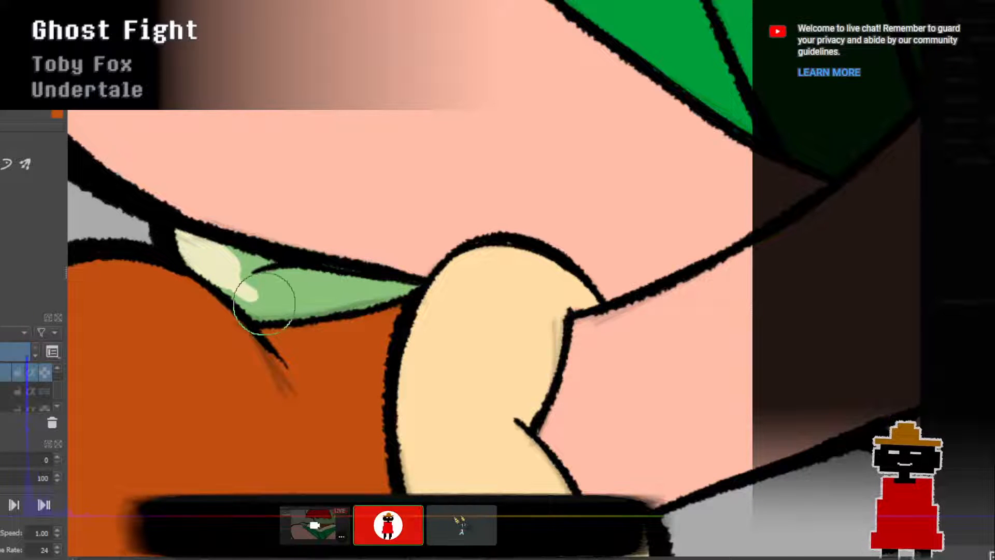
pyautogui.moveTo(207, 269); pyautogui.dragTo(268, 309)
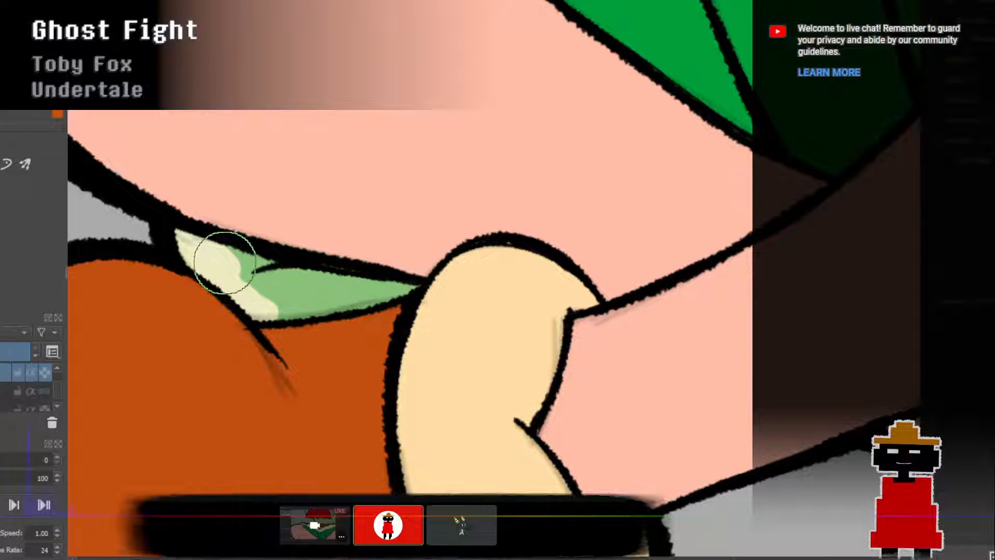
pyautogui.moveTo(220, 258)
pyautogui.mouseDown()
pyautogui.moveTo(409, 300)
pyautogui.moveTo(413, 289)
pyautogui.moveTo(271, 297)
pyautogui.moveTo(311, 306)
pyautogui.moveTo(368, 288)
pyautogui.moveTo(281, 281)
pyautogui.mouseUp()
pyautogui.moveTo(369, 288); pyautogui.dragTo(278, 280)
pyautogui.scroll(-6, 278, 292)
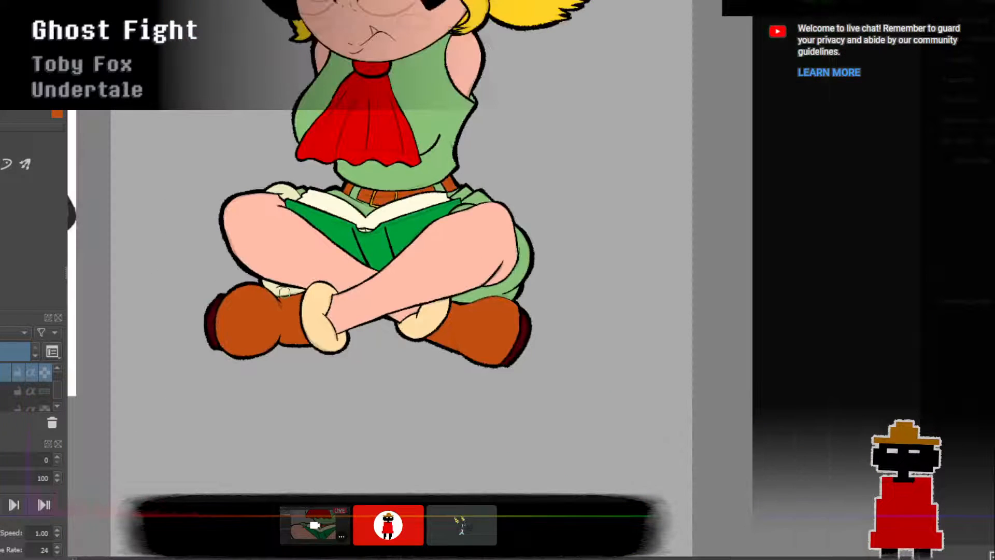
pyautogui.moveTo(453, 294); pyautogui.dragTo(430, 326)
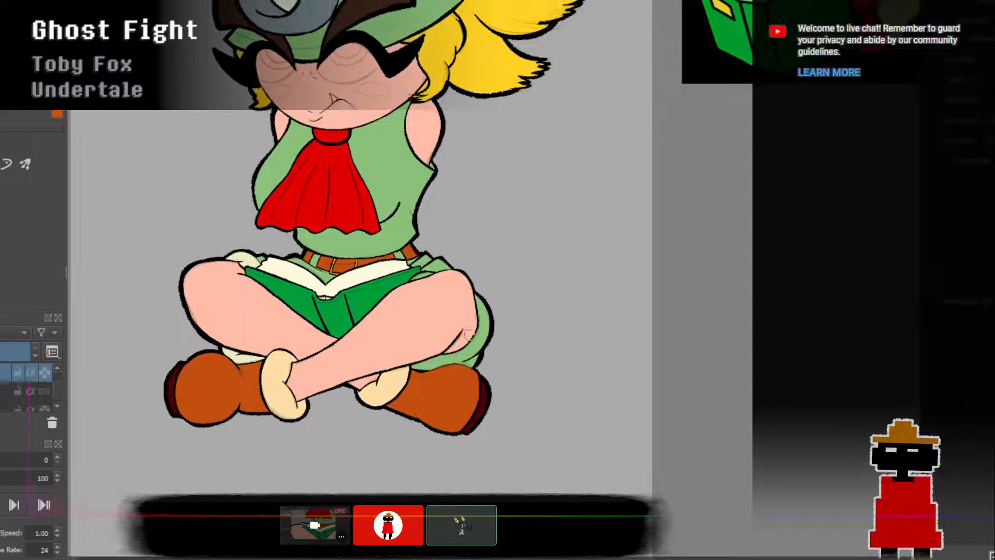
pyautogui.scroll(5, 468, 334)
pyautogui.moveTo(499, 259); pyautogui.dragTo(494, 241)
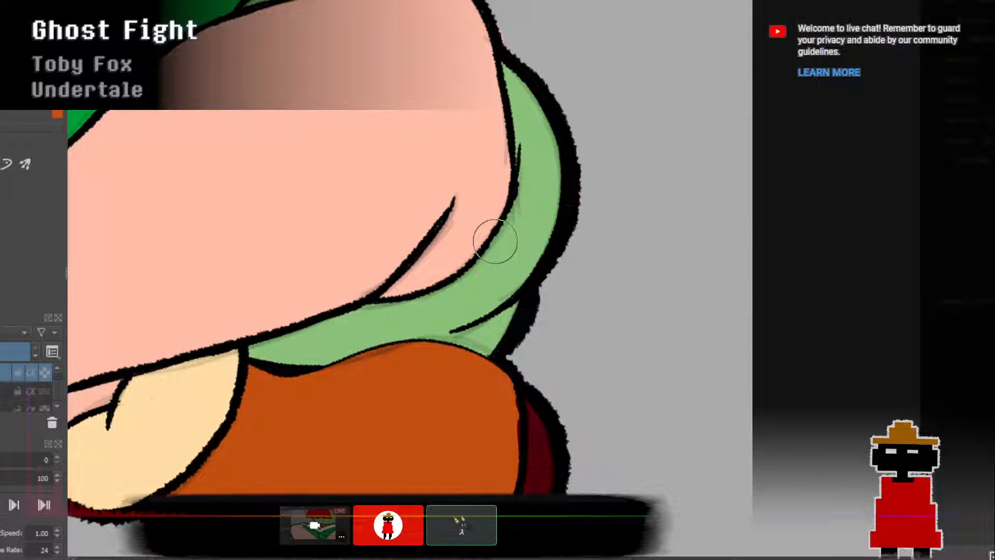
pyautogui.moveTo(285, 332); pyautogui.dragTo(363, 327)
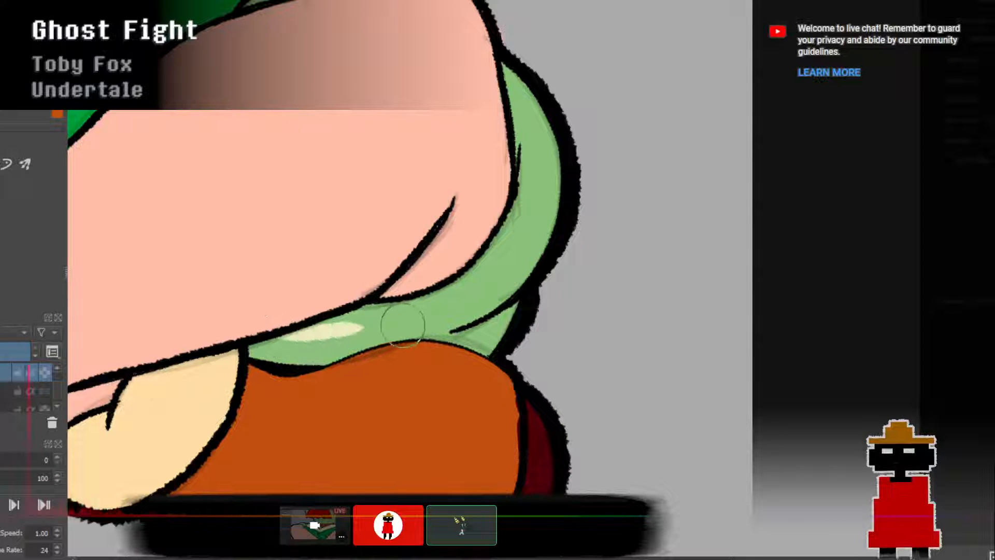
pyautogui.moveTo(282, 336); pyautogui.dragTo(450, 318)
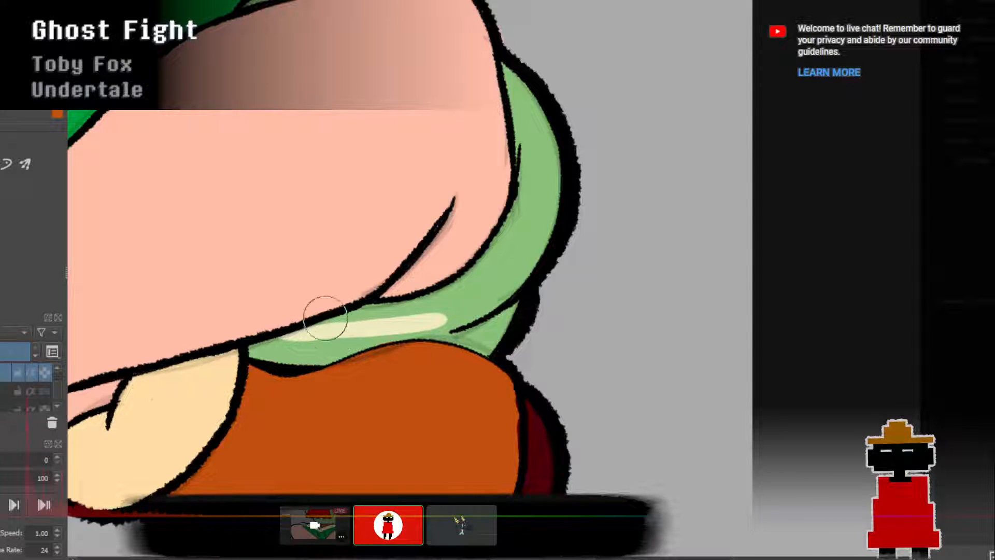
pyautogui.hotkey('ctrl', 'z')
pyautogui.hotkey('ctrl', 'z')
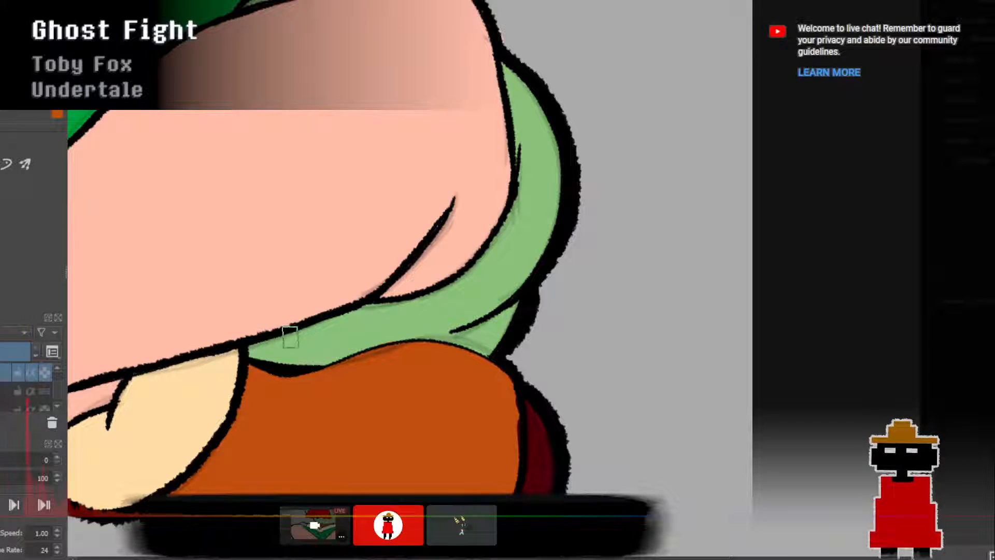
pyautogui.moveTo(289, 335); pyautogui.dragTo(445, 331)
pyautogui.hotkey('ctrl', 'z')
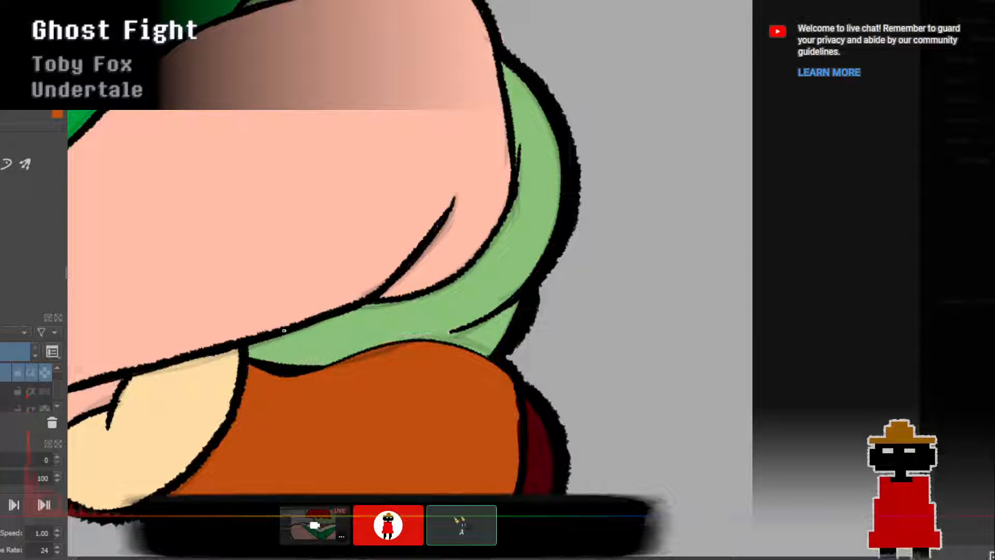
# Recolour the band of shorts curving under and around the right-hand thigh with pale yellowish cream, starting along its lower fold line.
pyautogui.moveTo(295, 335); pyautogui.dragTo(420, 333)
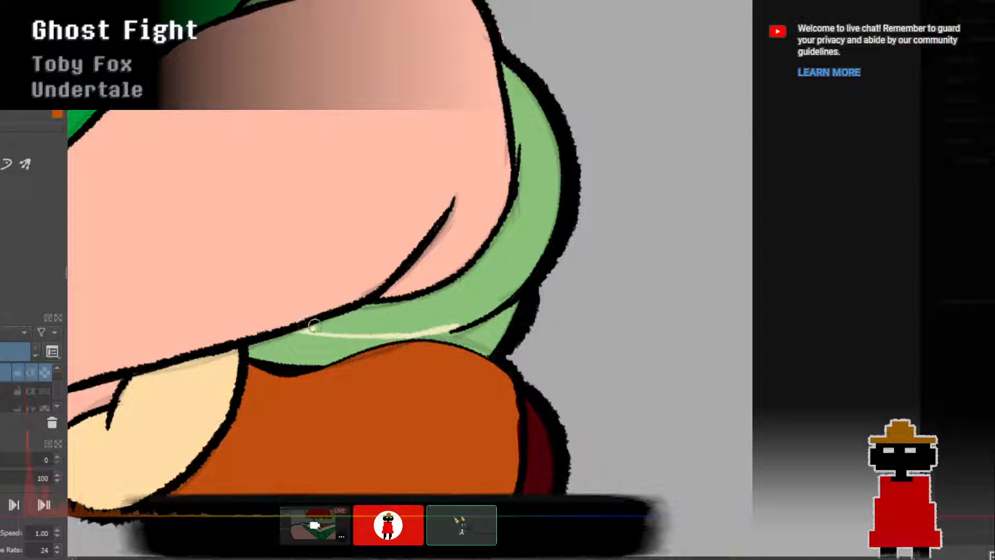
pyautogui.moveTo(314, 325); pyautogui.dragTo(382, 312)
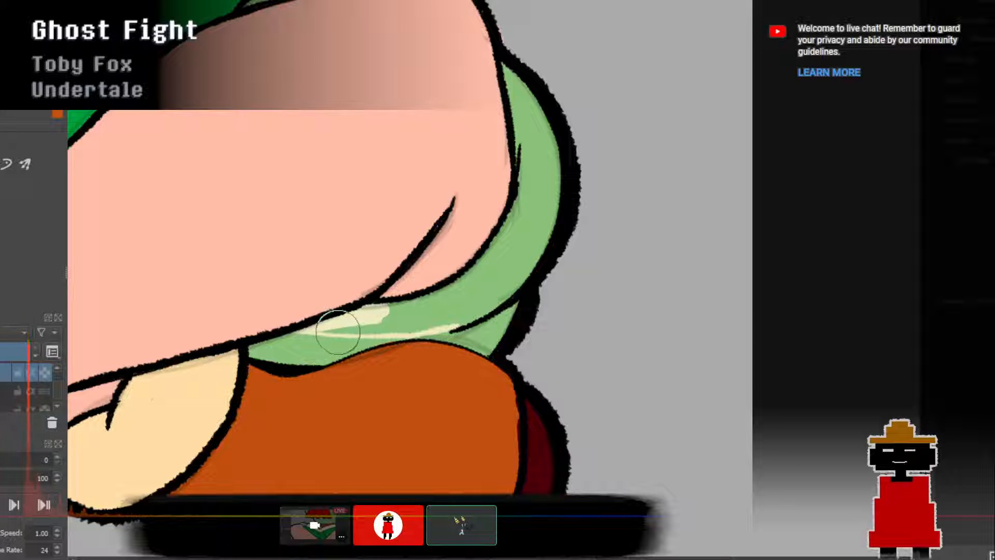
pyautogui.moveTo(328, 329)
pyautogui.mouseDown()
pyautogui.moveTo(400, 329)
pyautogui.moveTo(364, 331)
pyautogui.moveTo(484, 288)
pyautogui.moveTo(422, 318)
pyautogui.moveTo(473, 306)
pyautogui.moveTo(485, 319)
pyautogui.moveTo(460, 318)
pyautogui.moveTo(474, 288)
pyautogui.moveTo(455, 311)
pyautogui.moveTo(456, 294)
pyautogui.moveTo(480, 287)
pyautogui.moveTo(468, 305)
pyautogui.moveTo(480, 293)
pyautogui.mouseUp()
pyautogui.moveTo(516, 257)
pyautogui.mouseDown()
pyautogui.moveTo(484, 285)
pyautogui.moveTo(521, 245)
pyautogui.moveTo(475, 282)
pyautogui.moveTo(514, 243)
pyautogui.moveTo(488, 298)
pyautogui.moveTo(531, 240)
pyautogui.moveTo(493, 301)
pyautogui.moveTo(516, 275)
pyautogui.moveTo(558, 182)
pyautogui.moveTo(545, 243)
pyautogui.moveTo(543, 207)
pyautogui.moveTo(530, 212)
pyautogui.moveTo(520, 257)
pyautogui.moveTo(513, 65)
pyautogui.moveTo(541, 198)
pyautogui.moveTo(541, 104)
pyautogui.moveTo(559, 189)
pyautogui.moveTo(538, 136)
pyautogui.moveTo(540, 241)
pyautogui.moveTo(535, 157)
pyautogui.moveTo(525, 155)
pyautogui.moveTo(472, 302)
pyautogui.mouseUp()
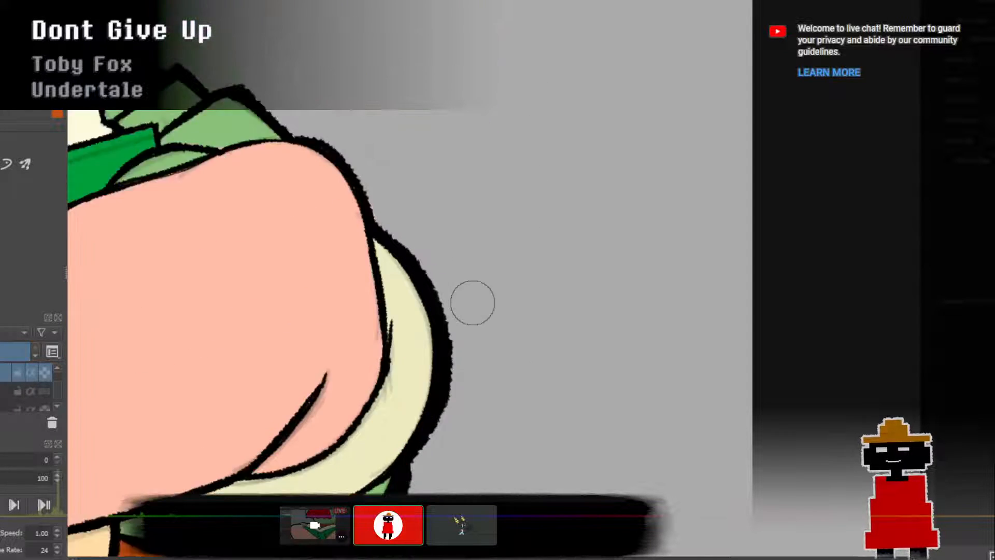
# Recolour the small shorts fold between the book's right-hand cover and the thigh with the same pale yellowish cream.
pyautogui.scroll(2, 473, 303)
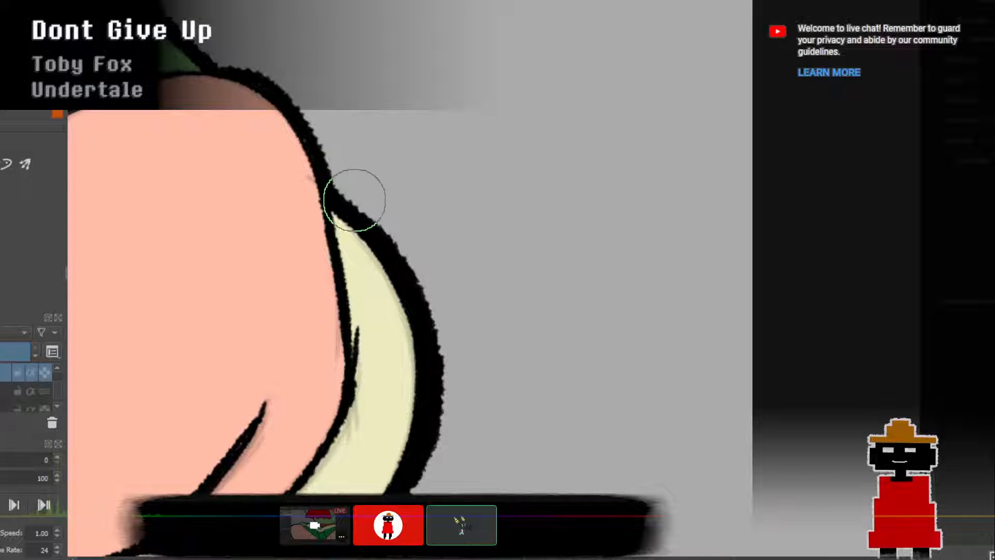
pyautogui.scroll(-3, 352, 204)
pyautogui.scroll(6, 352, 205)
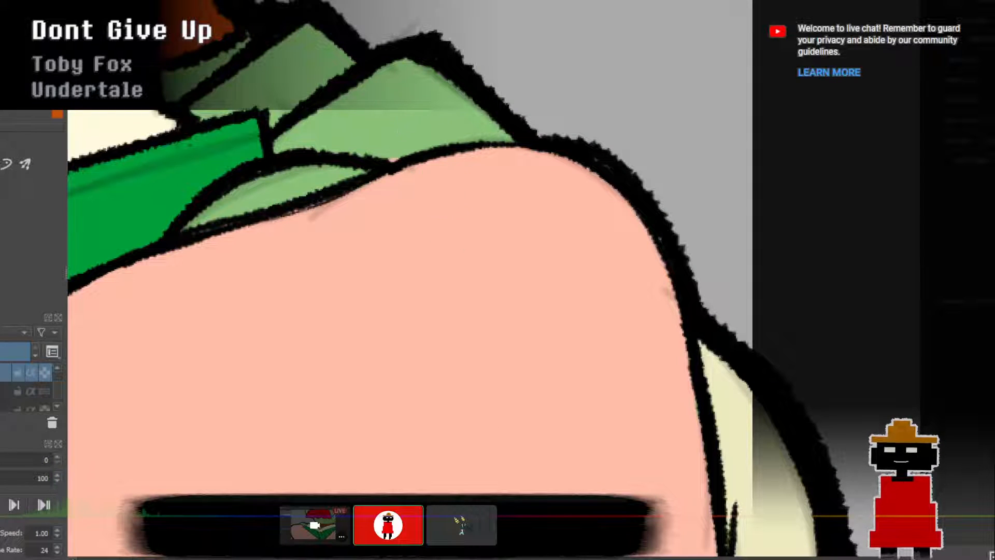
pyautogui.scroll(-4, 385, 158)
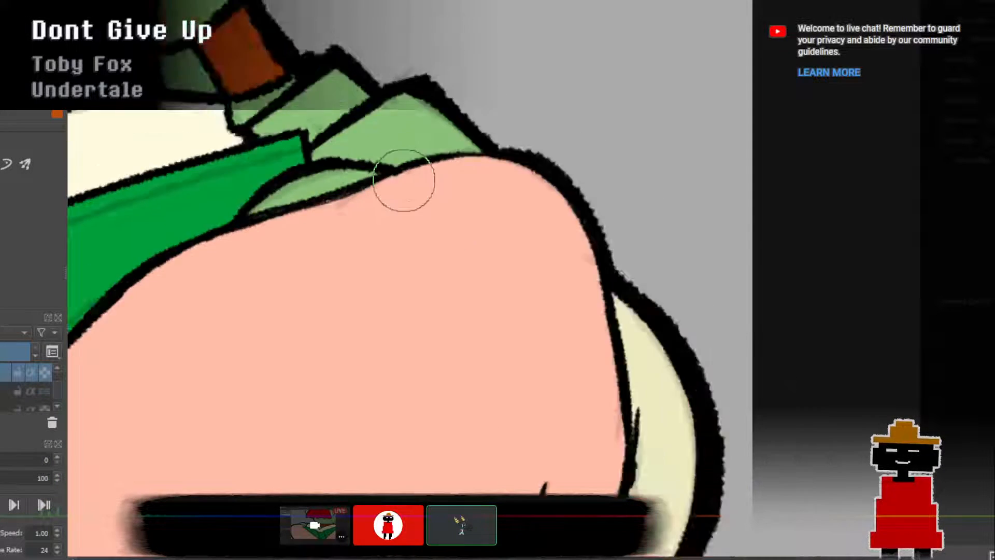
pyautogui.scroll(-5, 673, 273)
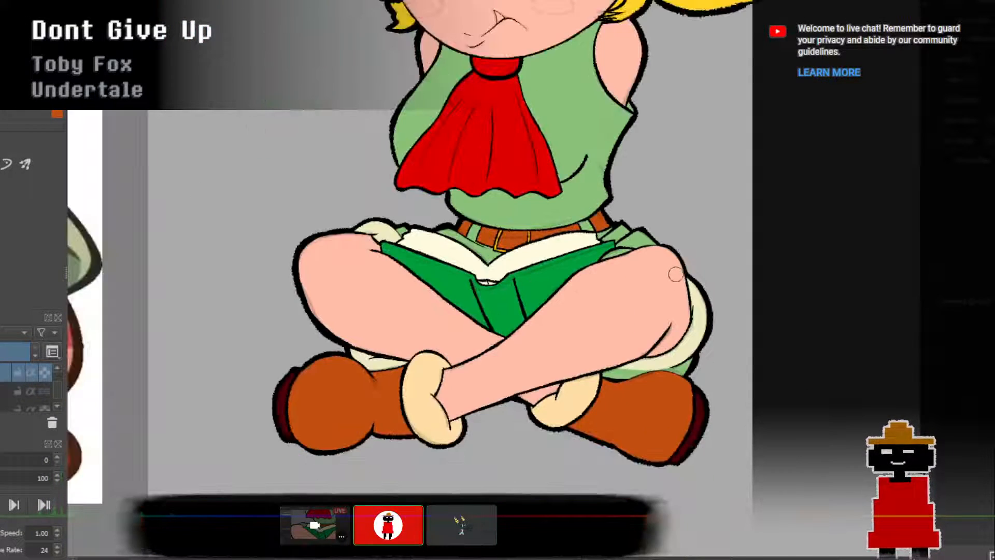
pyautogui.scroll(5, 614, 301)
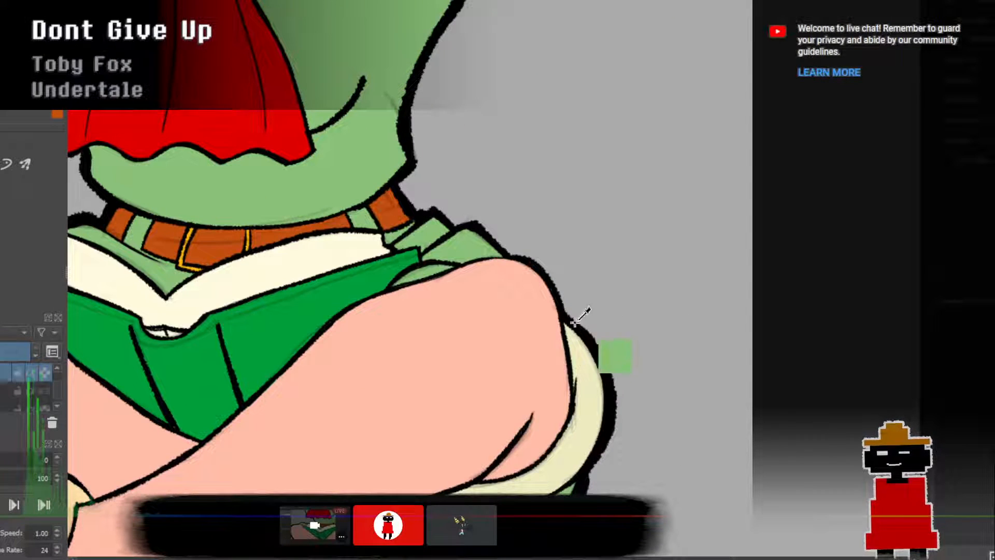
pyautogui.scroll(3, 455, 240)
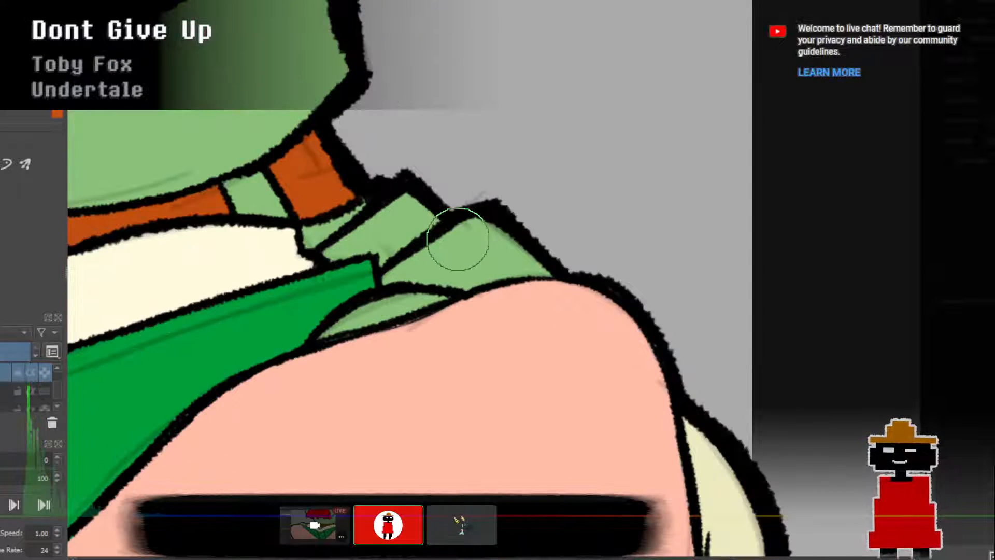
pyautogui.moveTo(313, 360)
pyautogui.mouseDown()
pyautogui.moveTo(339, 332)
pyautogui.moveTo(392, 321)
pyautogui.moveTo(315, 340)
pyautogui.moveTo(382, 305)
pyautogui.moveTo(458, 298)
pyautogui.moveTo(391, 314)
pyautogui.mouseUp()
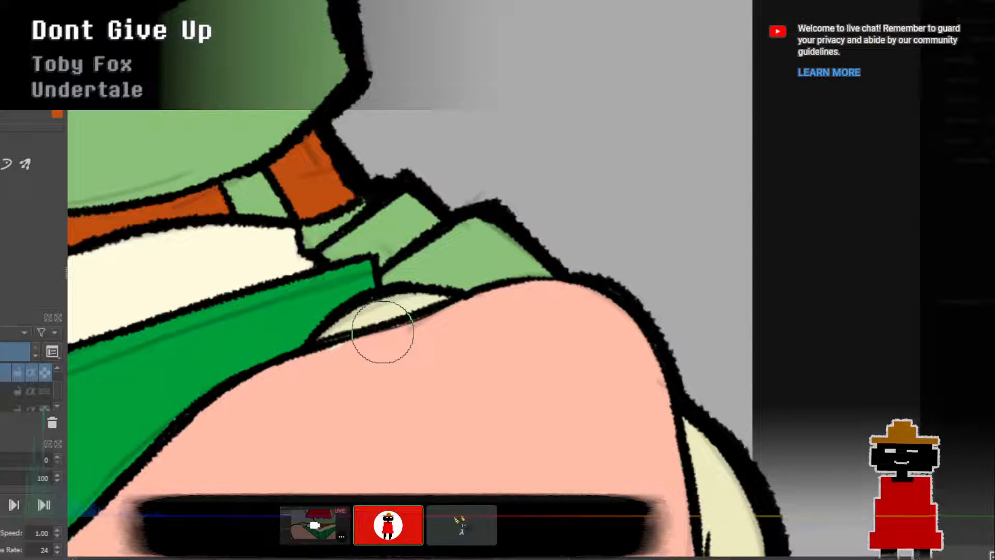
pyautogui.keyDown('ctrl'); pyautogui.click(349, 357); pyautogui.keyUp('ctrl')
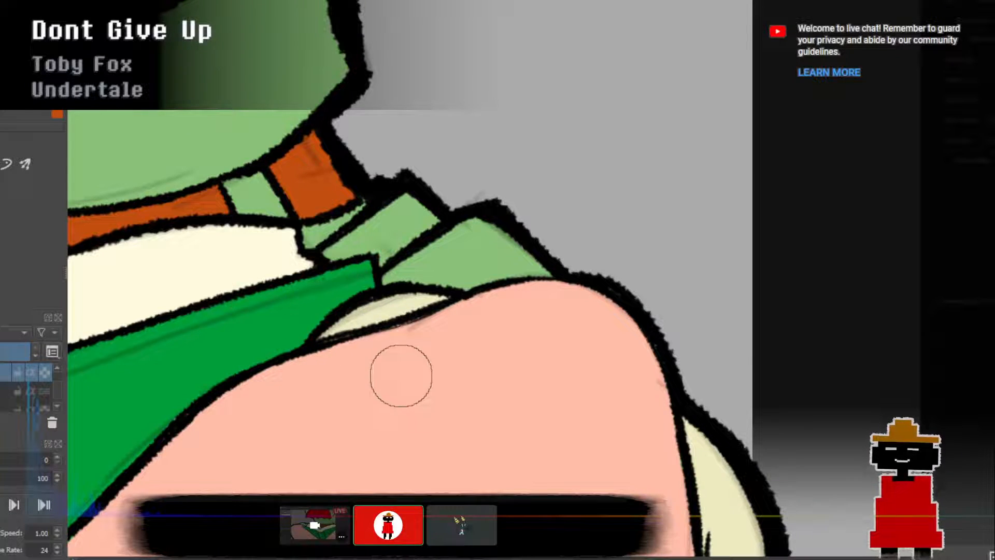
# Examine the recoloured shorts and the whole coloured figure in close-up and full views, comparing it with the character reference images.
pyautogui.scroll(-3, 414, 383)
pyautogui.scroll(-3, 501, 439)
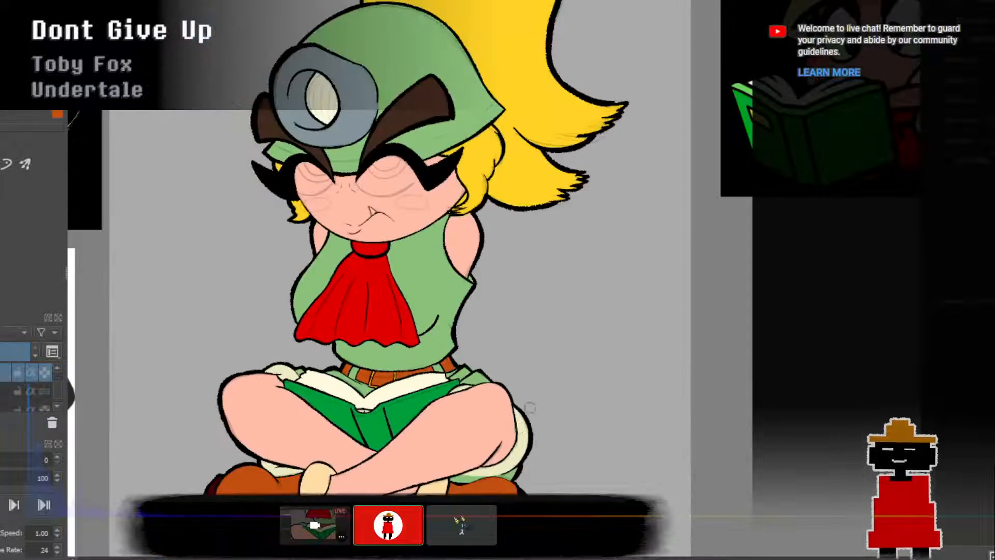
pyautogui.scroll(4, 519, 427)
pyautogui.scroll(-3, 549, 372)
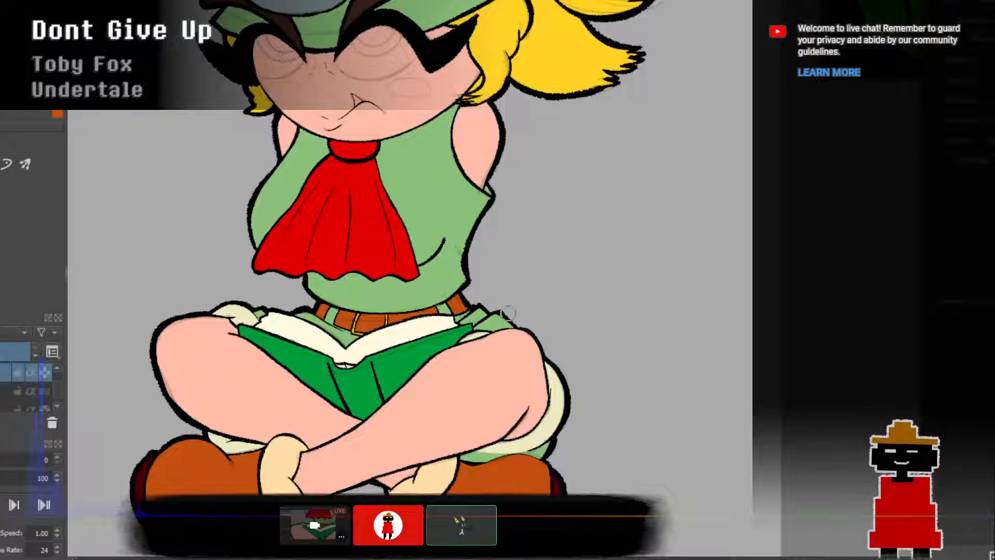
pyautogui.moveTo(557, 240); pyautogui.dragTo(565, 340)
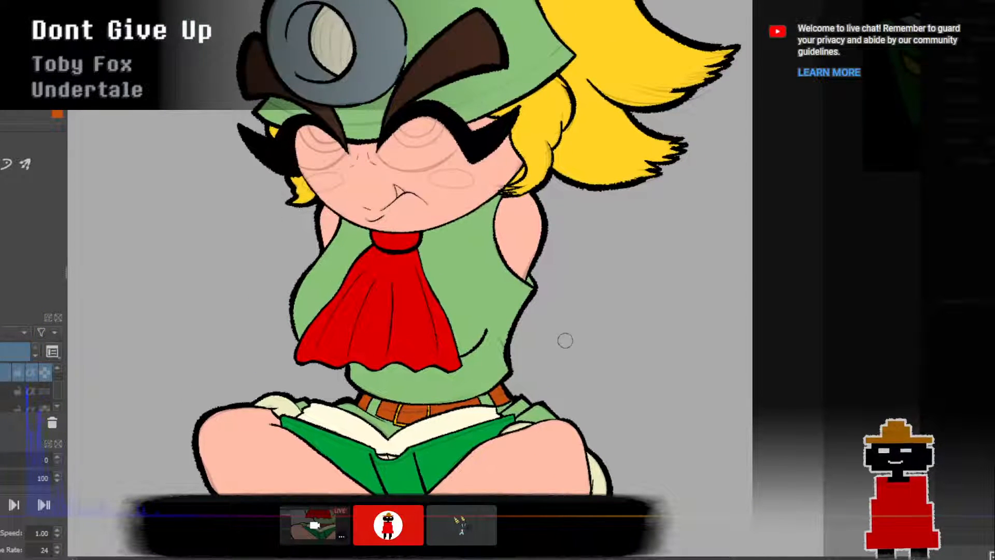
pyautogui.scroll(-3, 566, 327)
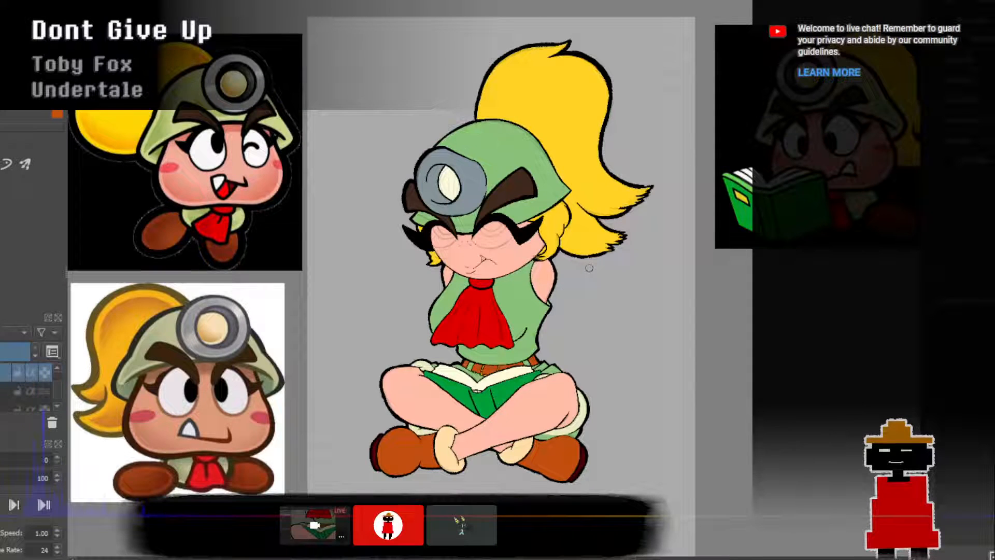
pyautogui.moveTo(589, 268); pyautogui.dragTo(560, 222)
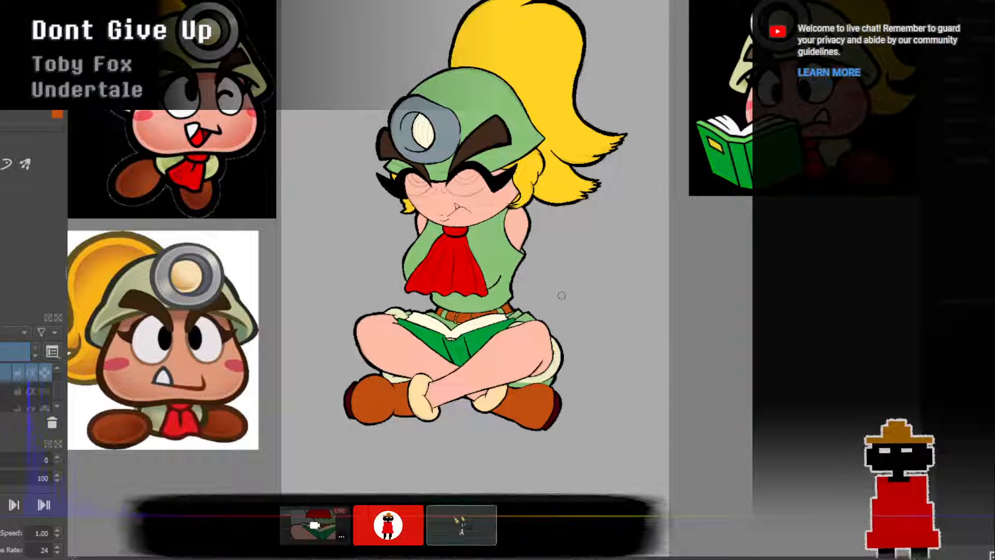
pyautogui.scroll(4, 472, 251)
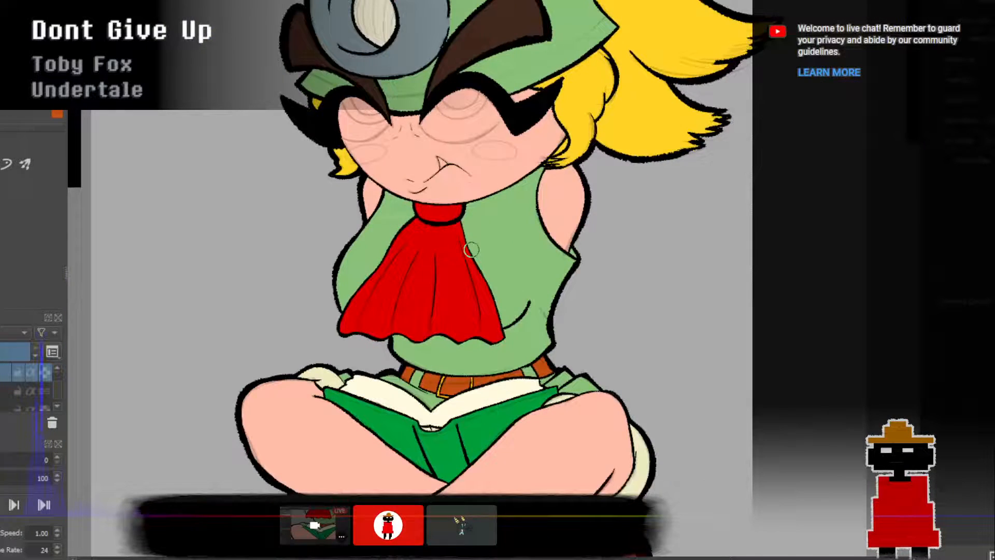
pyautogui.scroll(-4, 471, 252)
pyautogui.scroll(4, 469, 253)
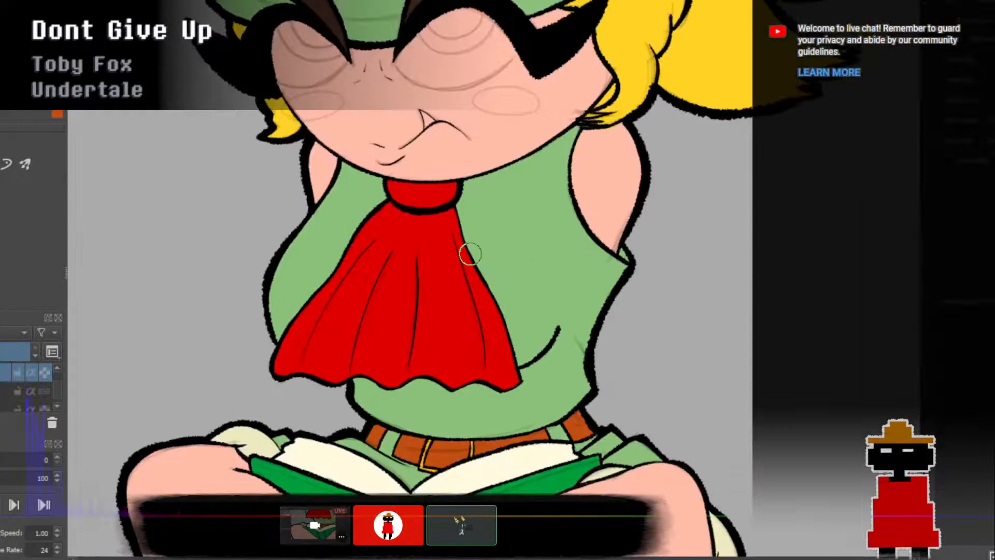
pyautogui.scroll(-6, 470, 262)
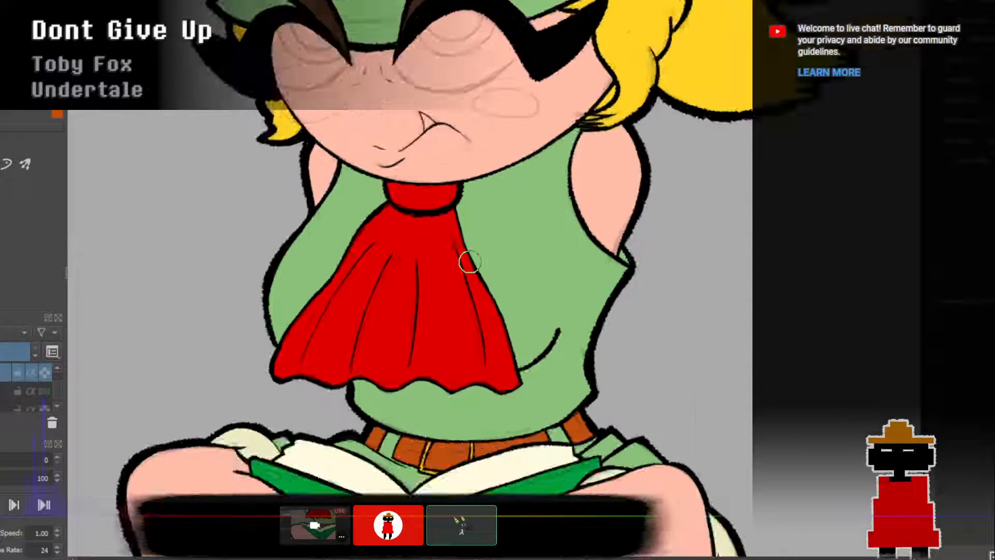
pyautogui.scroll(3, 472, 276)
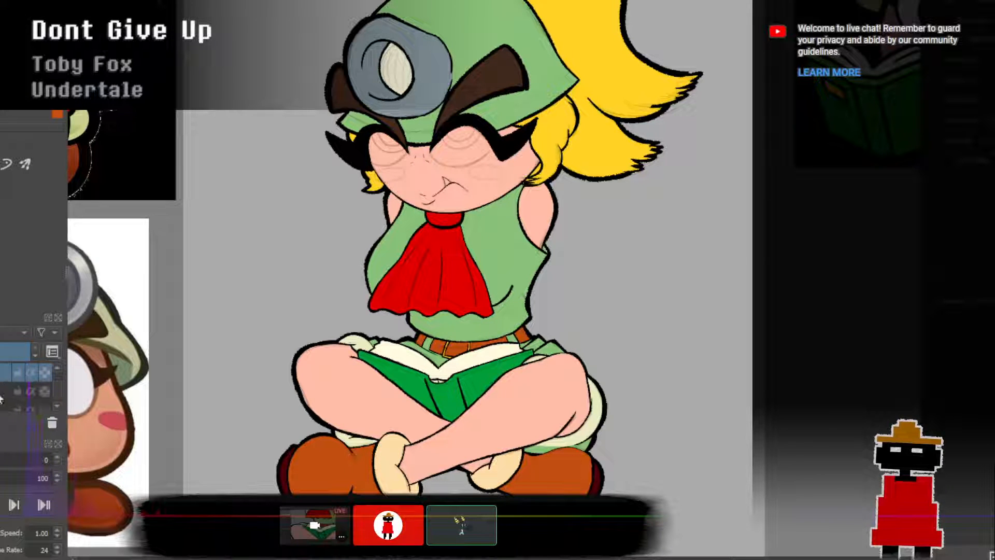
pyautogui.scroll(-1, 20, 383)
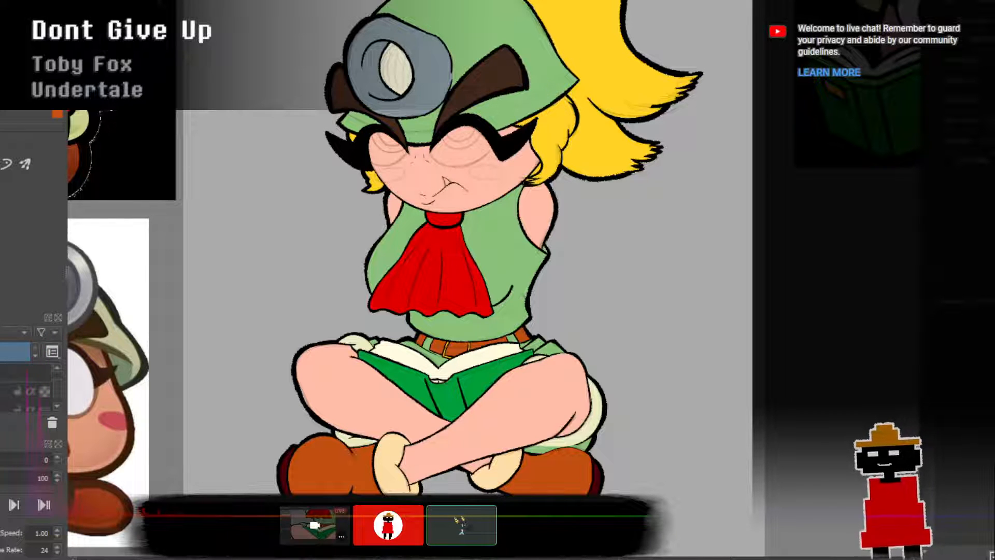
# Fill the fang above the mouth line with off-white on a separate colour layer and tidy its edges.
pyautogui.scroll(8, 454, 210)
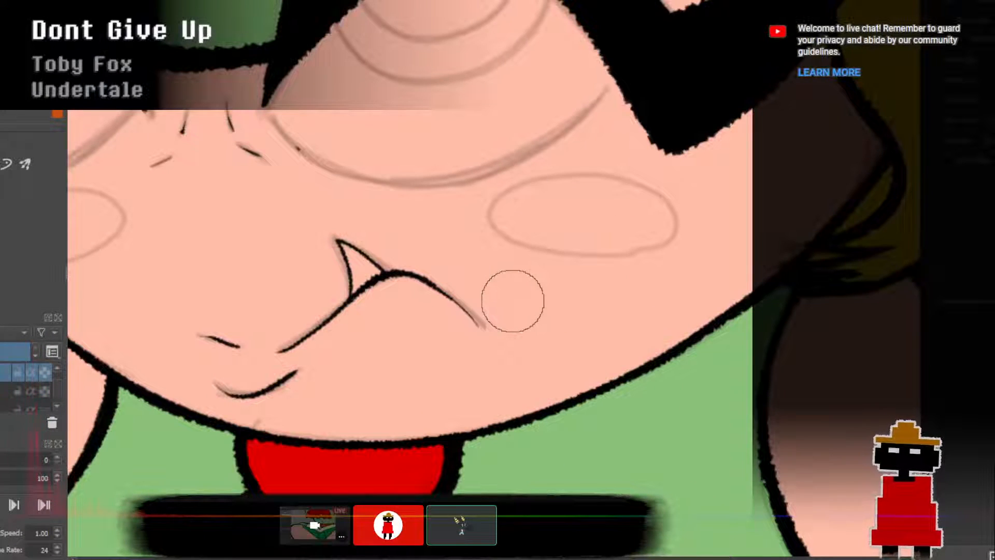
pyautogui.click(13, 394)
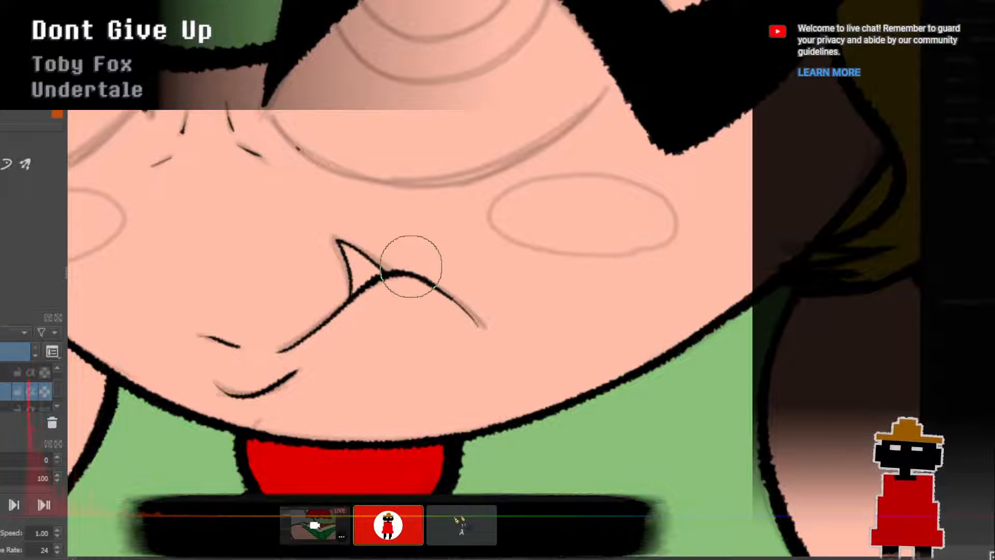
pyautogui.scroll(-2, 456, 275)
pyautogui.moveTo(456, 275); pyautogui.dragTo(424, 288)
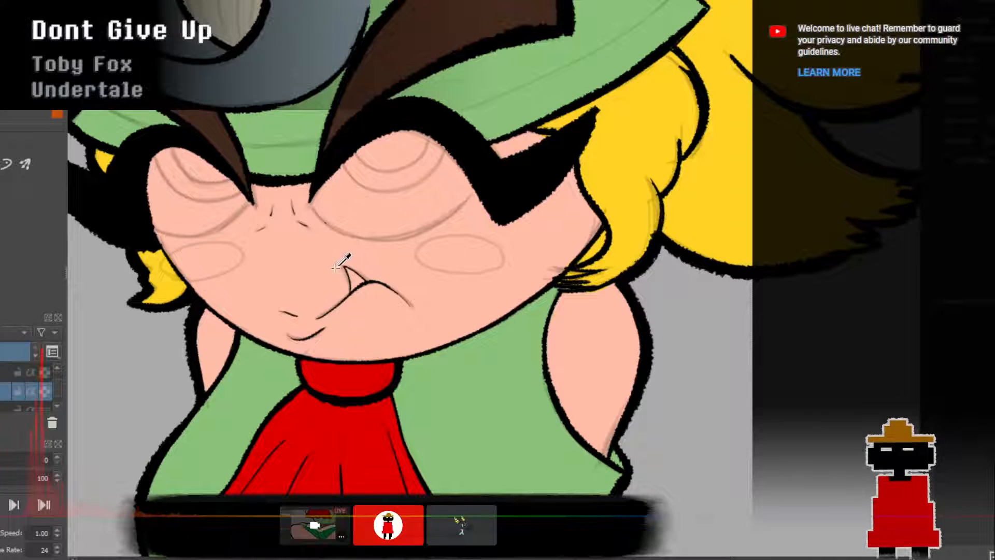
pyautogui.hotkey('ctrl', 'z')
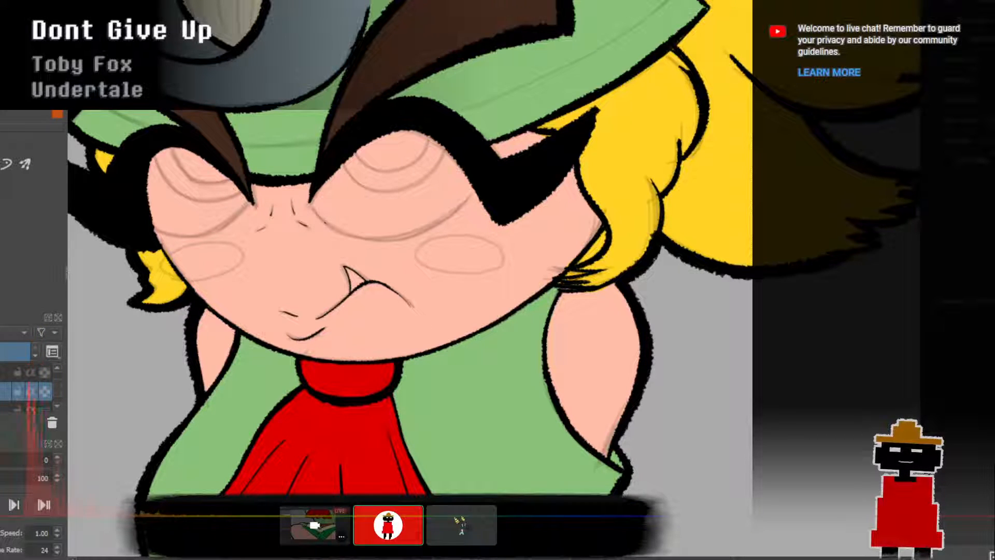
pyautogui.moveTo(415, 311)
pyautogui.mouseDown()
pyautogui.moveTo(389, 275)
pyautogui.moveTo(297, 289)
pyautogui.mouseUp()
pyautogui.scroll(4, 326, 258)
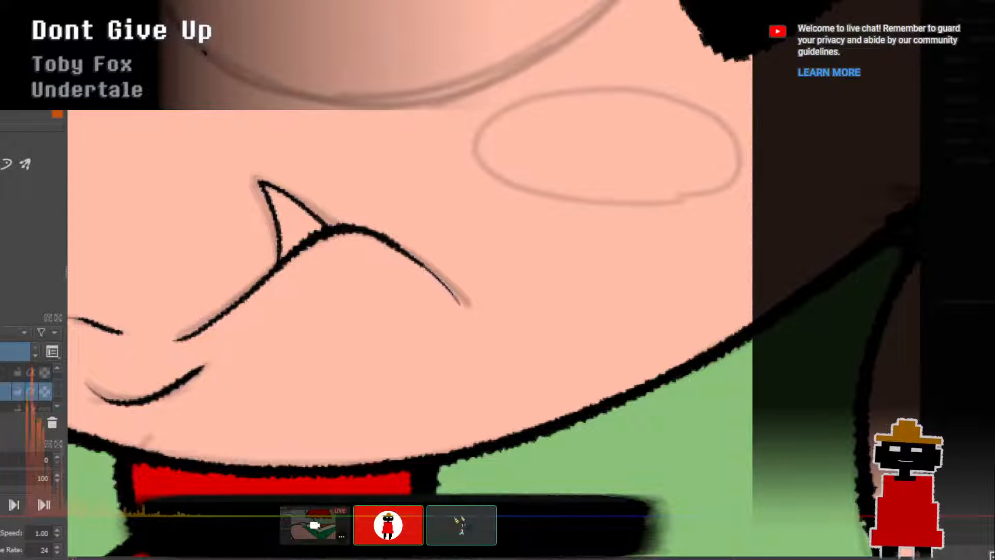
pyautogui.moveTo(264, 188)
pyautogui.mouseDown()
pyautogui.moveTo(285, 256)
pyautogui.moveTo(317, 227)
pyautogui.moveTo(269, 191)
pyautogui.moveTo(310, 224)
pyautogui.moveTo(280, 207)
pyautogui.moveTo(301, 236)
pyautogui.mouseUp()
pyautogui.keyDown('ctrl'); pyautogui.click(249, 218); pyautogui.keyUp('ctrl')
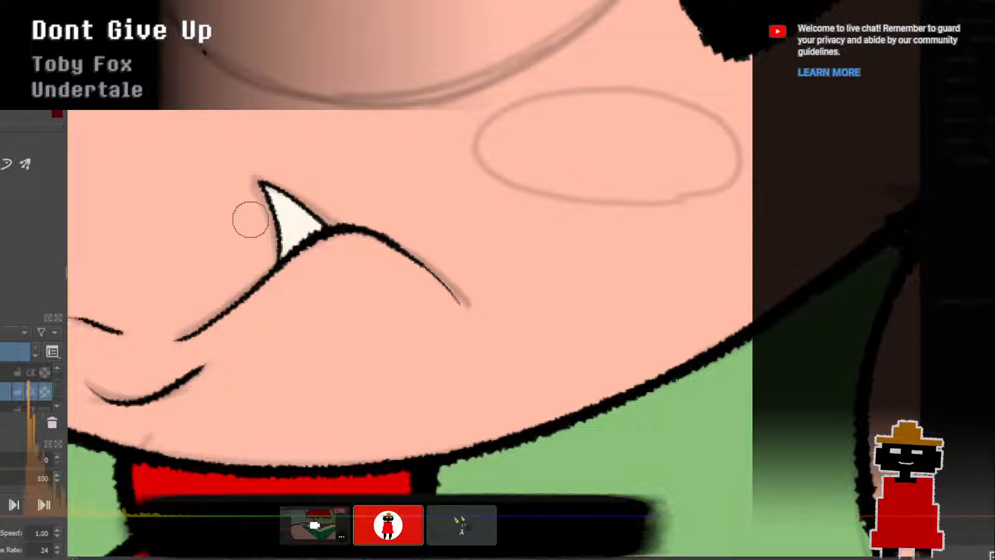
pyautogui.moveTo(259, 198); pyautogui.dragTo(269, 233)
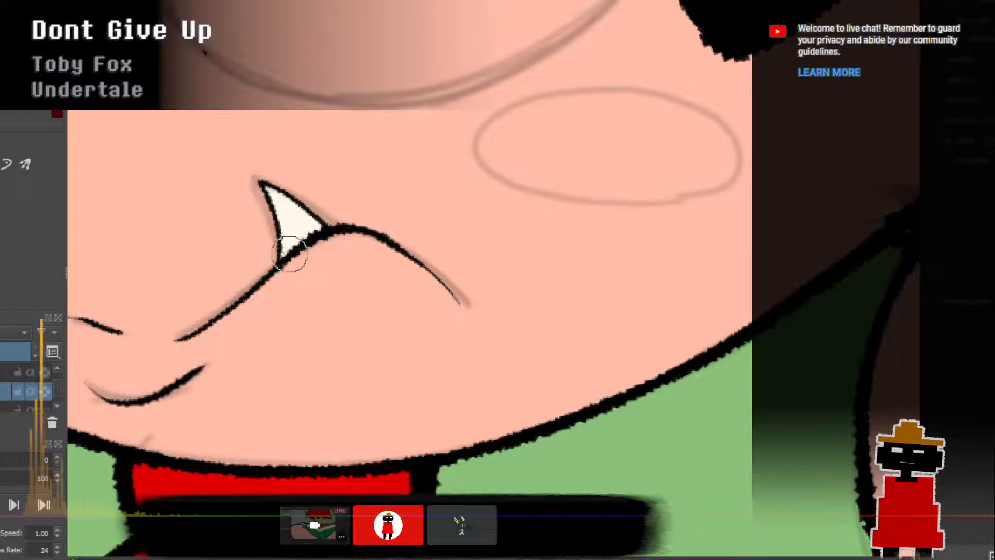
pyautogui.scroll(-5, 303, 244)
pyautogui.scroll(-2, 314, 240)
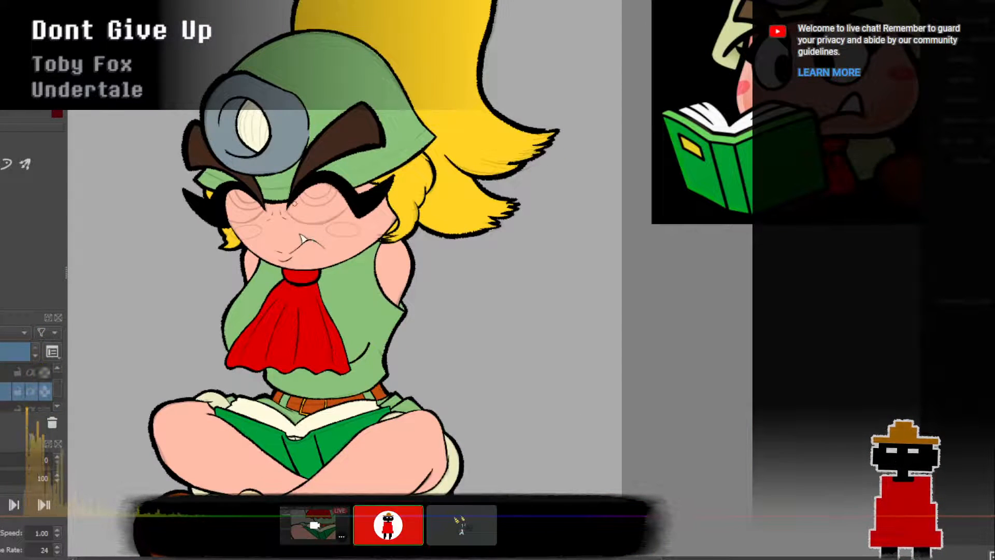
# Paint an off-white border along the outer and lower edges of the left-hand eye, following the sketched eye outline.
pyautogui.scroll(7, 294, 203)
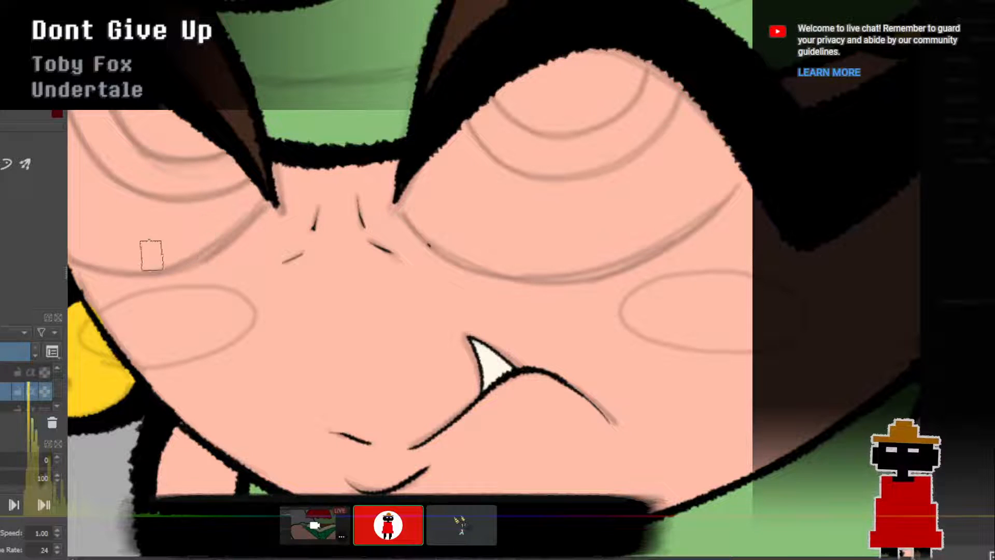
pyautogui.scroll(-3, 251, 249)
pyautogui.scroll(1, 431, 290)
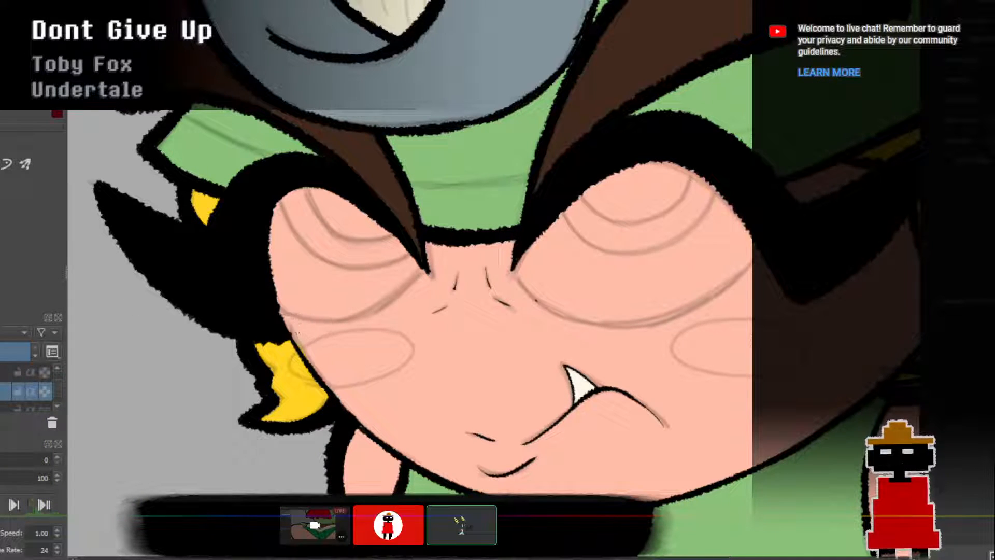
pyautogui.moveTo(293, 330)
pyautogui.mouseDown()
pyautogui.moveTo(346, 324)
pyautogui.moveTo(406, 294)
pyautogui.mouseUp()
pyautogui.hotkey('ctrl', 'z')
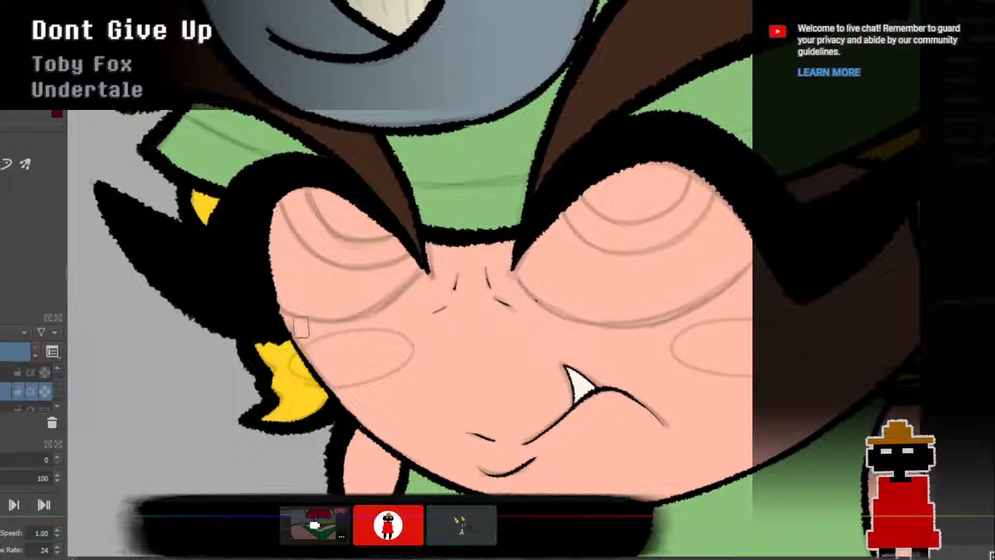
pyautogui.moveTo(289, 326)
pyautogui.mouseDown()
pyautogui.moveTo(377, 298)
pyautogui.moveTo(289, 328)
pyautogui.moveTo(298, 334)
pyautogui.moveTo(280, 304)
pyautogui.moveTo(311, 326)
pyautogui.moveTo(399, 303)
pyautogui.moveTo(422, 272)
pyautogui.mouseUp()
pyautogui.hotkey('ctrl', 'z')
pyautogui.moveTo(296, 317)
pyautogui.mouseDown()
pyautogui.moveTo(277, 261)
pyautogui.moveTo(279, 213)
pyautogui.moveTo(284, 271)
pyautogui.moveTo(297, 201)
pyautogui.mouseUp()
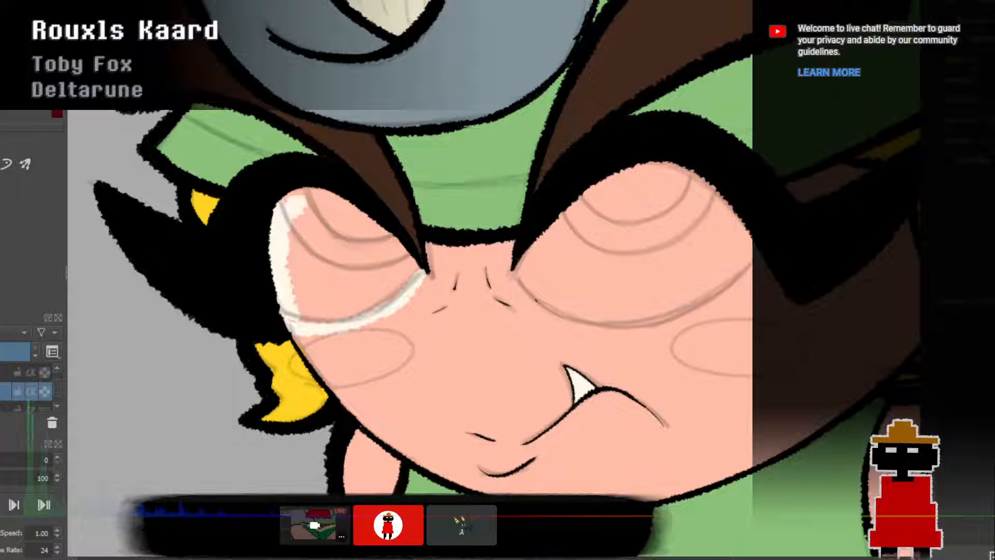
# Fill the rest of the left-hand eye with off-white on the eye colour layer, up to the thick lash line.
pyautogui.click(55, 366)
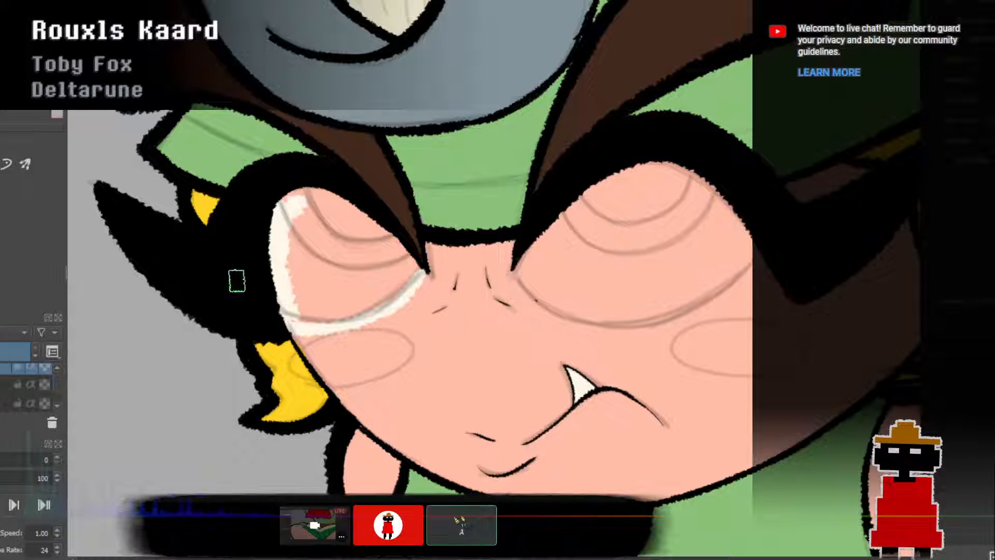
pyautogui.keyDown('ctrl'); pyautogui.click(280, 240); pyautogui.keyUp('ctrl')
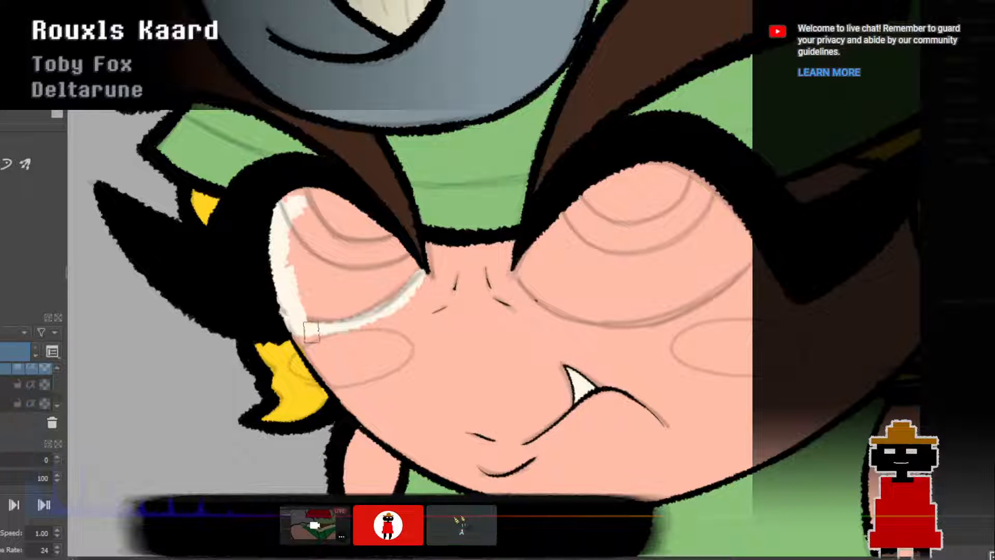
pyautogui.click(25, 387)
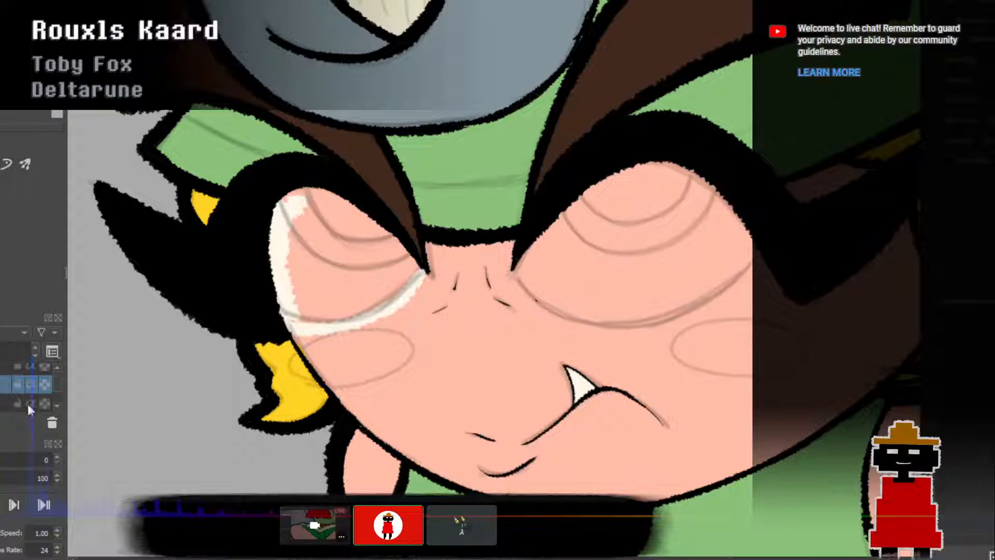
pyautogui.click(26, 402)
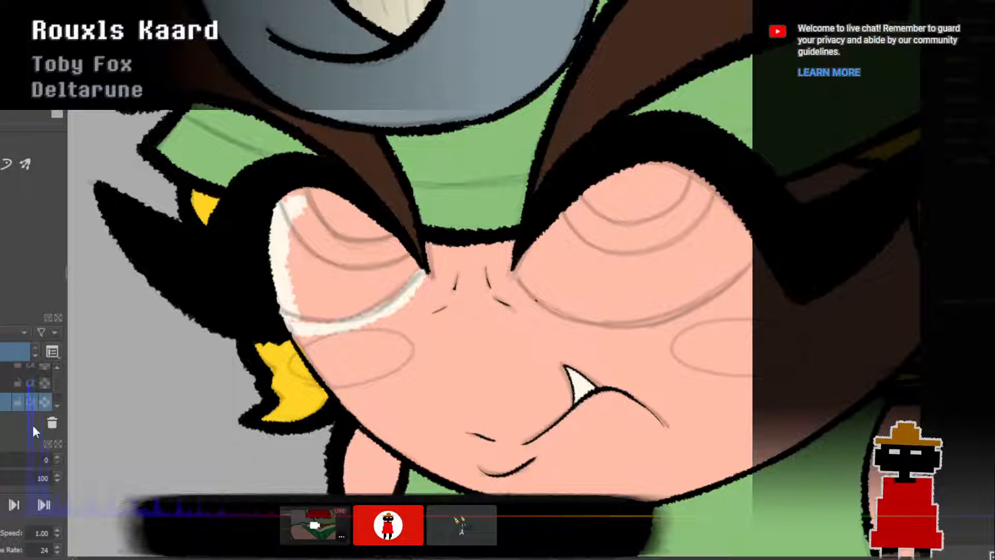
pyautogui.click(57, 406)
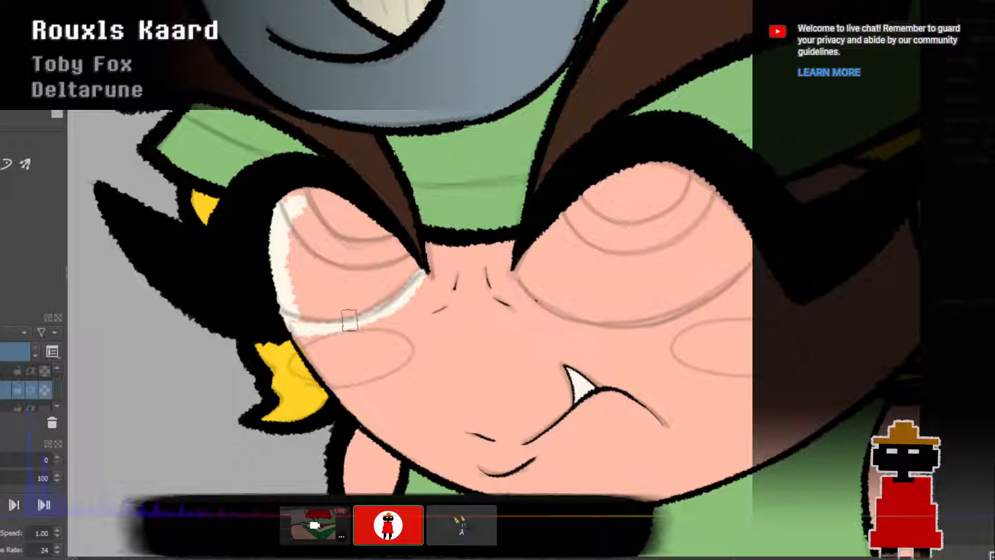
pyautogui.moveTo(290, 207)
pyautogui.mouseDown()
pyautogui.moveTo(303, 196)
pyautogui.moveTo(332, 202)
pyautogui.moveTo(343, 225)
pyautogui.moveTo(296, 274)
pyautogui.moveTo(310, 314)
pyautogui.moveTo(377, 296)
pyautogui.mouseUp()
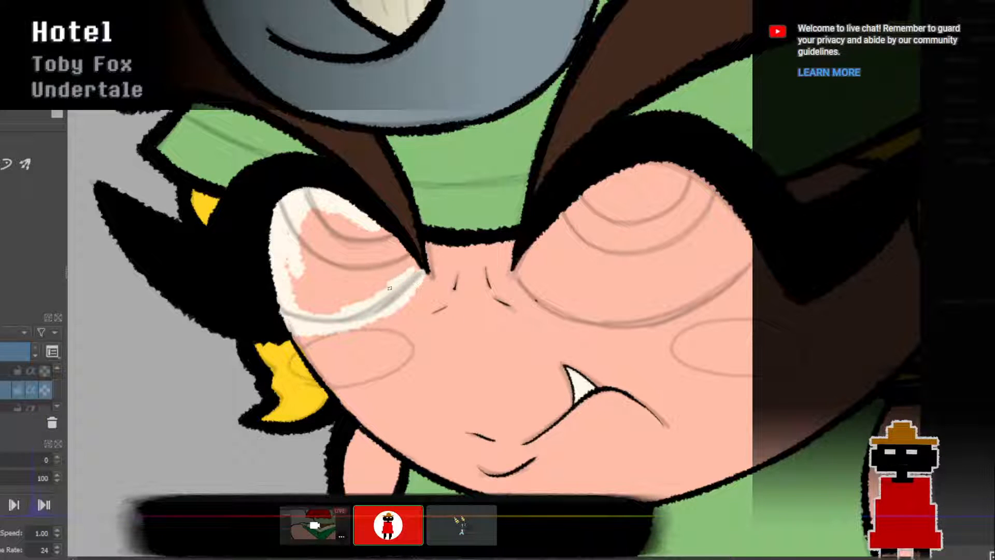
pyautogui.moveTo(320, 317); pyautogui.dragTo(300, 288)
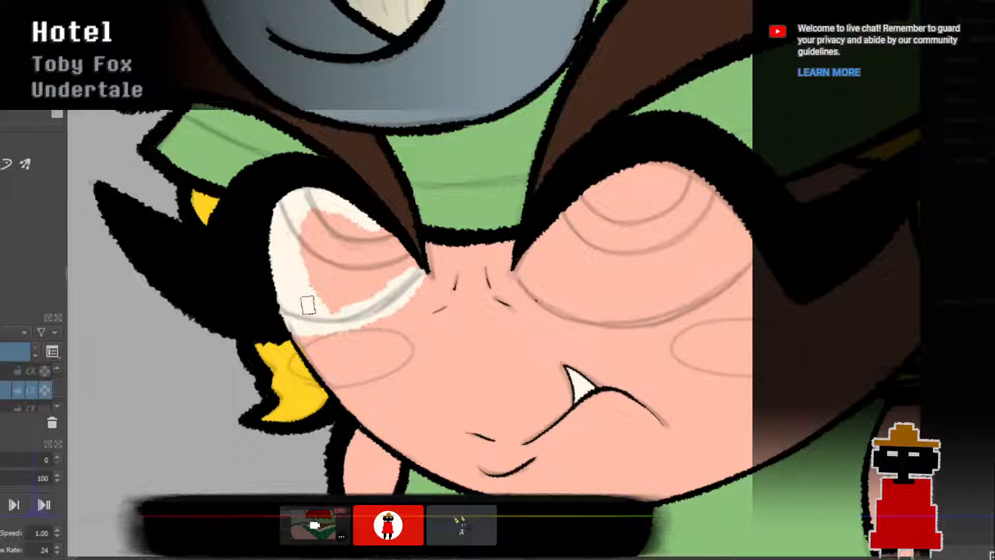
pyautogui.moveTo(290, 244)
pyautogui.mouseDown()
pyautogui.moveTo(322, 275)
pyautogui.moveTo(335, 311)
pyautogui.moveTo(319, 255)
pyautogui.moveTo(316, 294)
pyautogui.mouseUp()
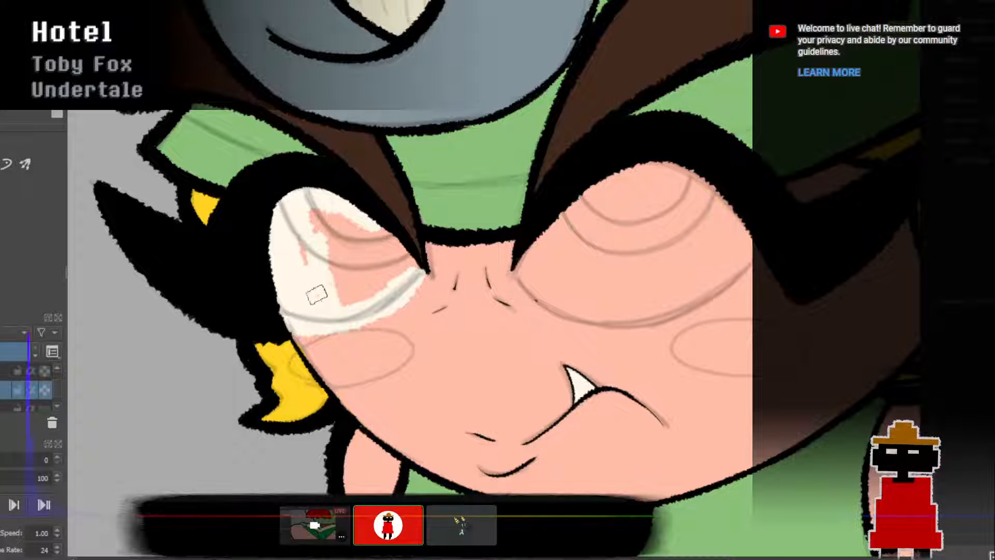
pyautogui.moveTo(304, 225)
pyautogui.mouseDown()
pyautogui.moveTo(334, 266)
pyautogui.moveTo(320, 214)
pyautogui.moveTo(334, 210)
pyautogui.moveTo(385, 247)
pyautogui.moveTo(361, 215)
pyautogui.moveTo(401, 262)
pyautogui.mouseUp()
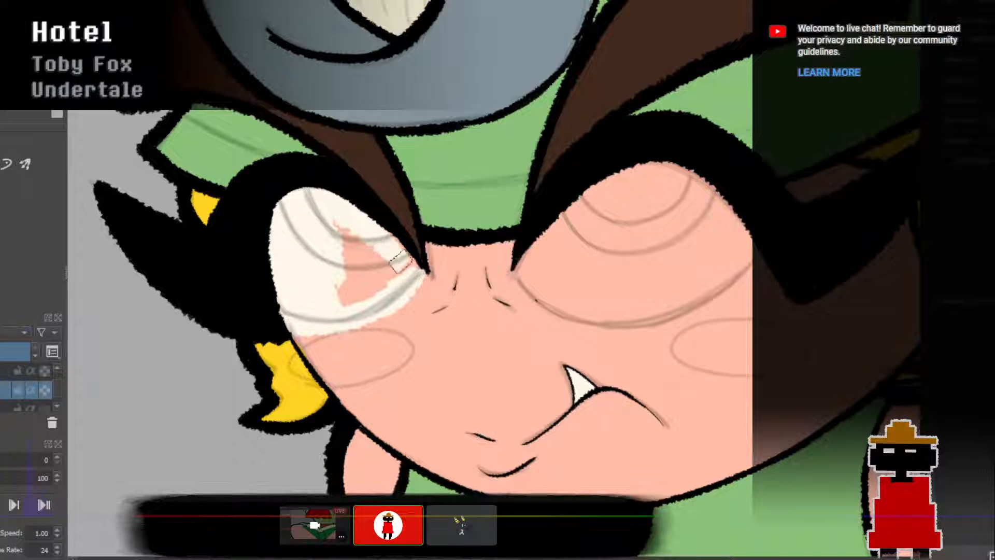
pyautogui.moveTo(368, 228)
pyautogui.mouseDown()
pyautogui.moveTo(350, 221)
pyautogui.moveTo(401, 256)
pyautogui.moveTo(337, 214)
pyautogui.moveTo(336, 296)
pyautogui.moveTo(387, 297)
pyautogui.moveTo(400, 282)
pyautogui.moveTo(373, 279)
pyautogui.moveTo(371, 266)
pyautogui.moveTo(349, 291)
pyautogui.moveTo(385, 272)
pyautogui.moveTo(391, 281)
pyautogui.moveTo(372, 267)
pyautogui.moveTo(364, 227)
pyautogui.moveTo(346, 248)
pyautogui.mouseUp()
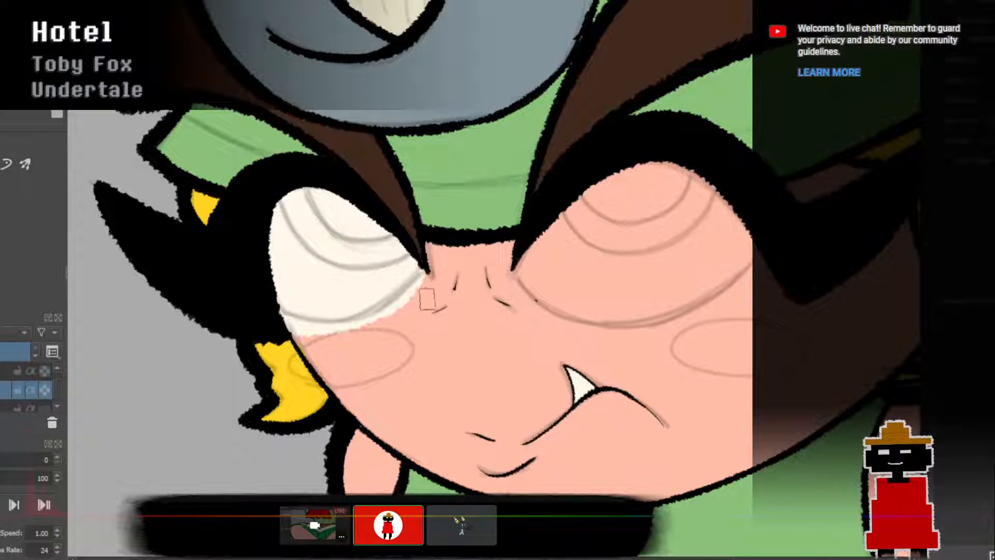
# Paint an off-white border along the lower edge of the right-hand eye, redoing the stroke until it follows the sketched curve.
pyautogui.moveTo(523, 267)
pyautogui.mouseDown()
pyautogui.moveTo(575, 321)
pyautogui.moveTo(707, 334)
pyautogui.mouseUp()
pyautogui.hotkey('ctrl', 'z')
pyautogui.moveTo(507, 262)
pyautogui.mouseDown()
pyautogui.moveTo(700, 321)
pyautogui.moveTo(752, 308)
pyautogui.mouseUp()
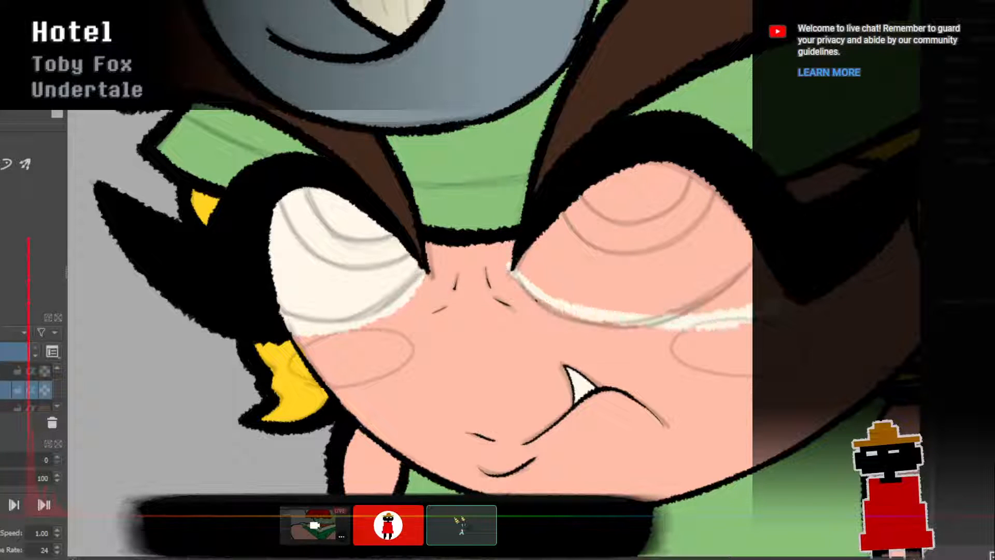
pyautogui.hotkey('ctrl', 'z')
pyautogui.moveTo(516, 262)
pyautogui.mouseDown()
pyautogui.moveTo(551, 304)
pyautogui.moveTo(674, 321)
pyautogui.moveTo(754, 307)
pyautogui.mouseUp()
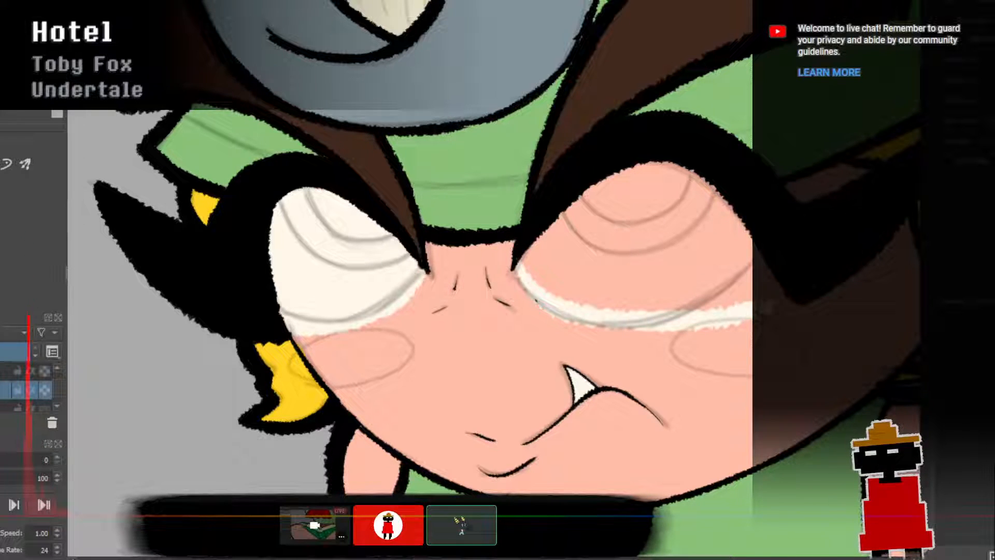
pyautogui.hotkey('ctrl', 'z')
pyautogui.moveTo(525, 277)
pyautogui.mouseDown()
pyautogui.moveTo(606, 323)
pyautogui.moveTo(704, 323)
pyautogui.moveTo(752, 306)
pyautogui.mouseUp()
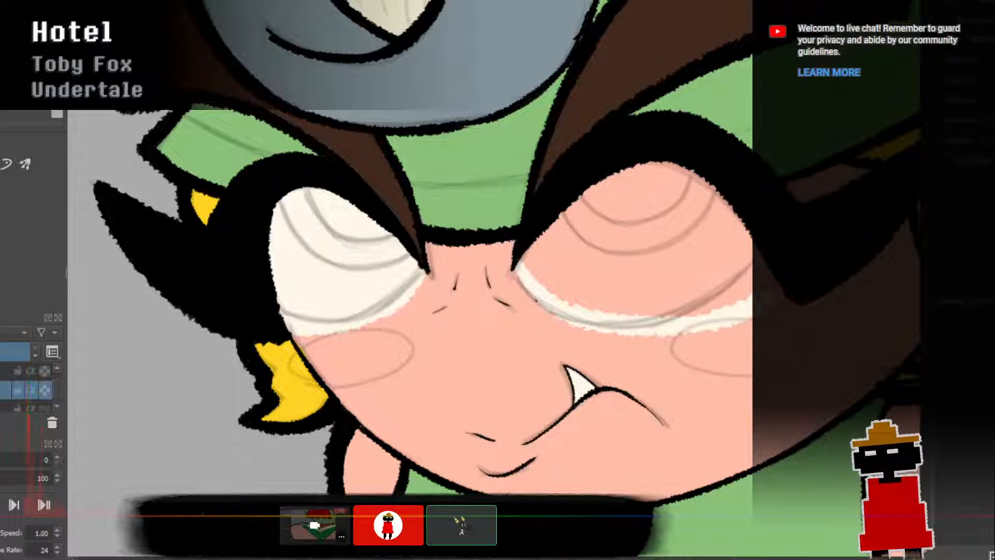
# Fill the remaining interior of the right-hand eye with off-white, right up to the upper lash line.
pyautogui.moveTo(546, 265)
pyautogui.mouseDown()
pyautogui.moveTo(522, 253)
pyautogui.moveTo(607, 312)
pyautogui.moveTo(749, 297)
pyautogui.moveTo(596, 288)
pyautogui.moveTo(544, 257)
pyautogui.moveTo(543, 236)
pyautogui.moveTo(661, 176)
pyautogui.moveTo(634, 178)
pyautogui.moveTo(580, 209)
pyautogui.moveTo(554, 272)
pyautogui.mouseUp()
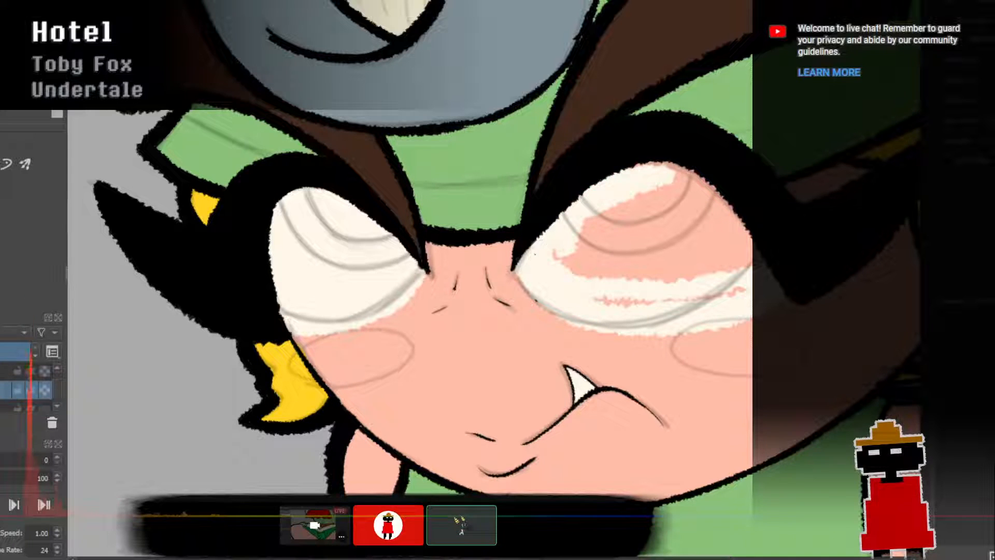
pyautogui.moveTo(650, 168)
pyautogui.mouseDown()
pyautogui.moveTo(728, 191)
pyautogui.moveTo(749, 266)
pyautogui.moveTo(722, 288)
pyautogui.moveTo(595, 296)
pyautogui.moveTo(678, 309)
pyautogui.moveTo(580, 295)
pyautogui.moveTo(566, 243)
pyautogui.moveTo(598, 249)
pyautogui.moveTo(576, 281)
pyautogui.moveTo(605, 225)
pyautogui.moveTo(620, 233)
pyautogui.moveTo(588, 266)
pyautogui.moveTo(608, 233)
pyautogui.moveTo(583, 251)
pyautogui.moveTo(610, 224)
pyautogui.moveTo(630, 256)
pyautogui.moveTo(619, 216)
pyautogui.moveTo(601, 270)
pyautogui.moveTo(606, 282)
pyautogui.moveTo(629, 260)
pyautogui.moveTo(628, 276)
pyautogui.moveTo(681, 182)
pyautogui.moveTo(645, 258)
pyautogui.moveTo(652, 272)
pyautogui.moveTo(672, 273)
pyautogui.moveTo(690, 214)
pyautogui.moveTo(660, 286)
pyautogui.moveTo(691, 255)
pyautogui.moveTo(713, 280)
pyautogui.mouseUp()
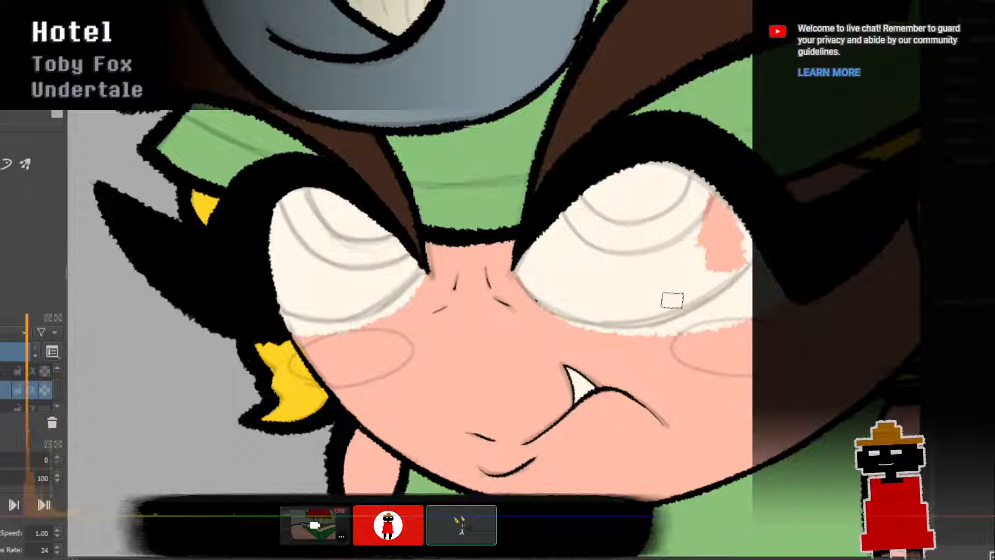
pyautogui.moveTo(744, 228)
pyautogui.mouseDown()
pyautogui.moveTo(715, 256)
pyautogui.moveTo(729, 218)
pyautogui.moveTo(742, 243)
pyautogui.moveTo(707, 224)
pyautogui.mouseUp()
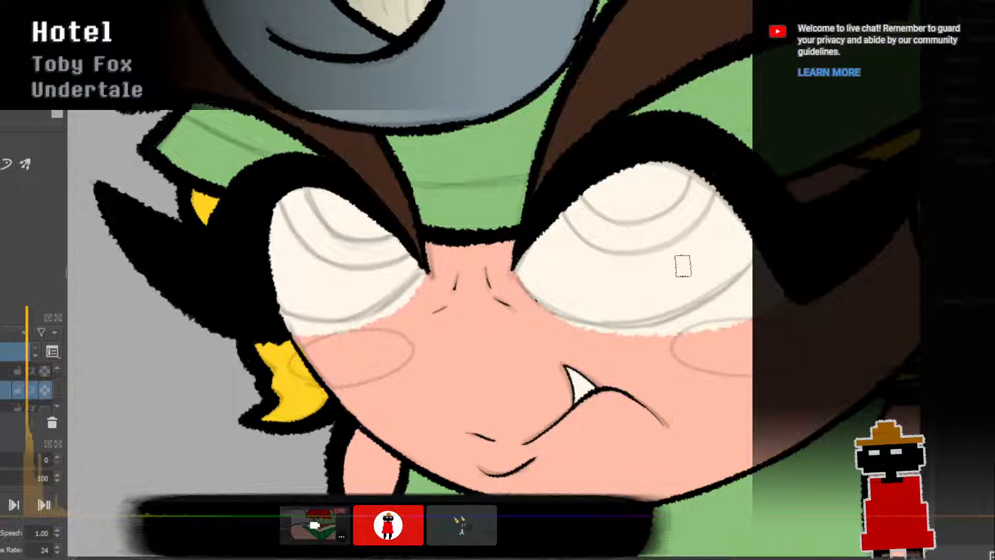
# Temporarily clear the grey sketch lines to check the flat colours of the face, and restore them.
pyautogui.scroll(-5, 596, 287)
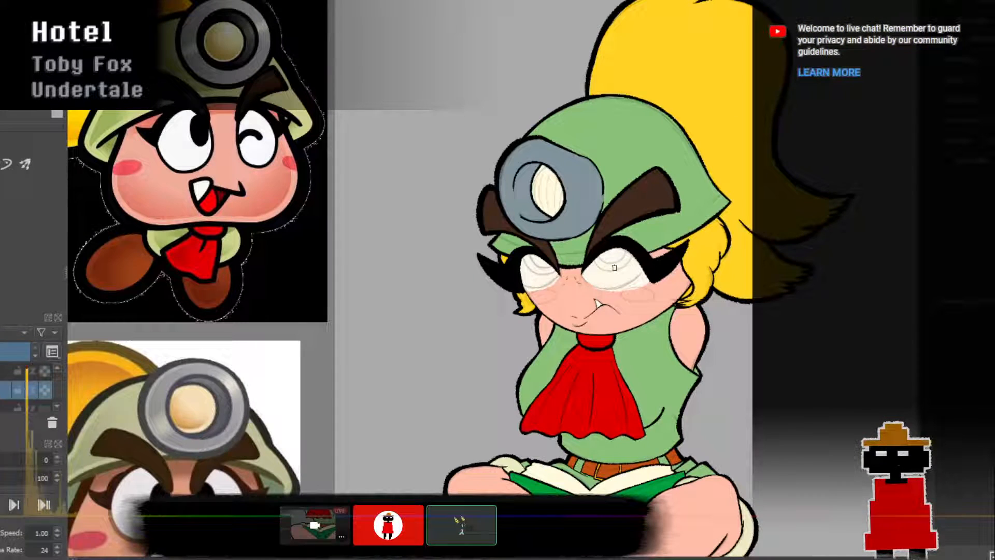
pyautogui.scroll(2, 614, 268)
pyautogui.moveTo(603, 261); pyautogui.dragTo(560, 224)
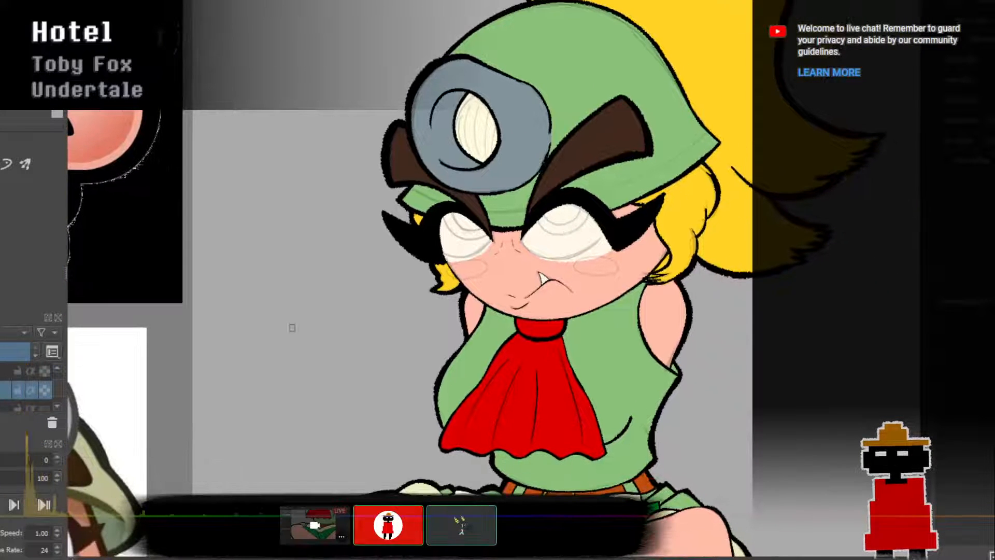
pyautogui.press('Delete')
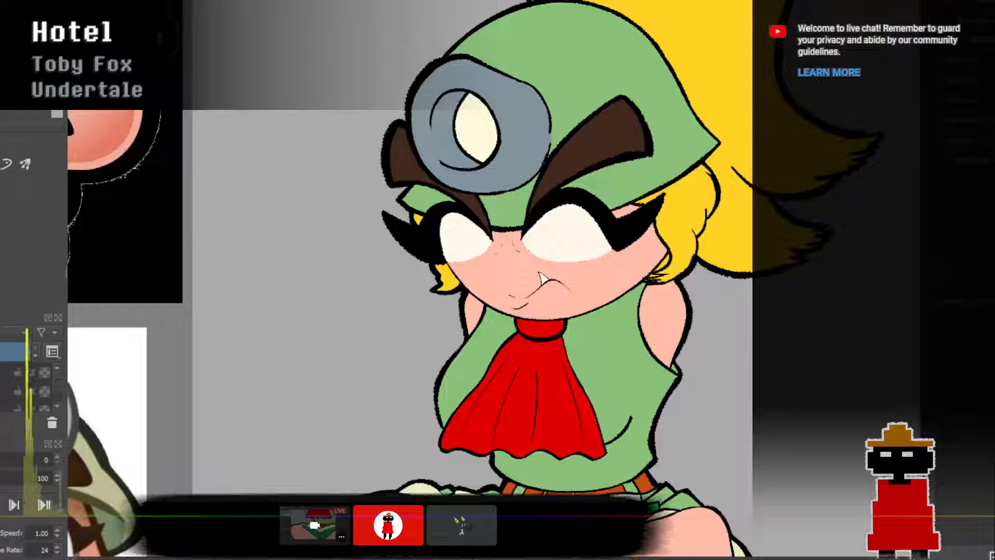
pyautogui.hotkey('ctrl', 'z')
pyautogui.scroll(5, 498, 200)
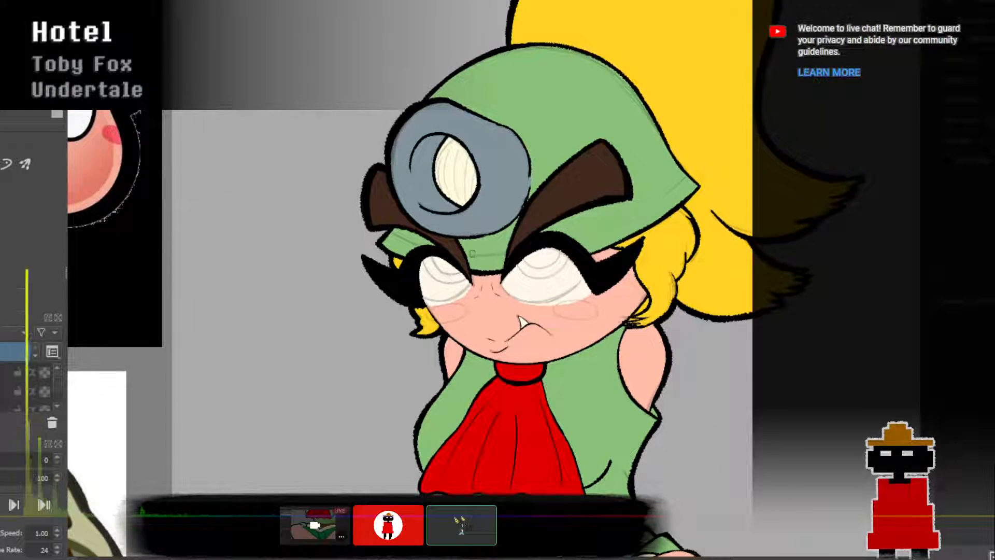
pyautogui.scroll(-3, 453, 300)
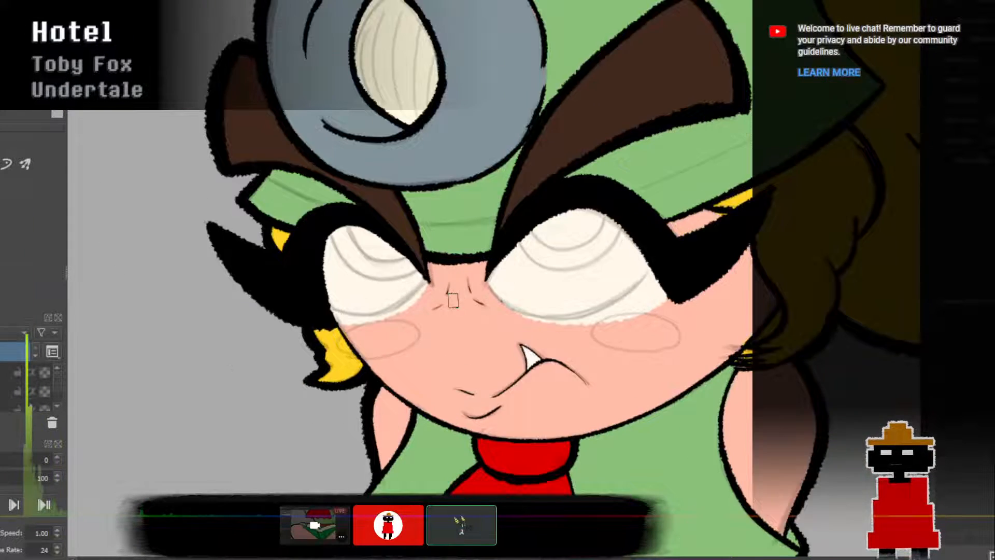
pyautogui.scroll(3, 458, 298)
pyautogui.moveTo(462, 295); pyautogui.dragTo(561, 302)
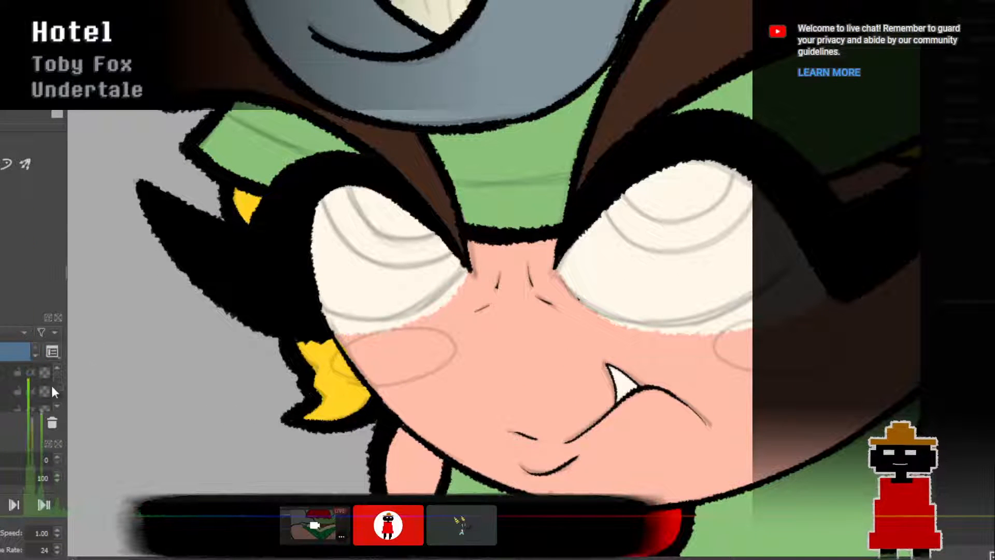
# Examine the filled eye whites and surrounding face in close-up and within the whole seated figure.
pyautogui.click(58, 406)
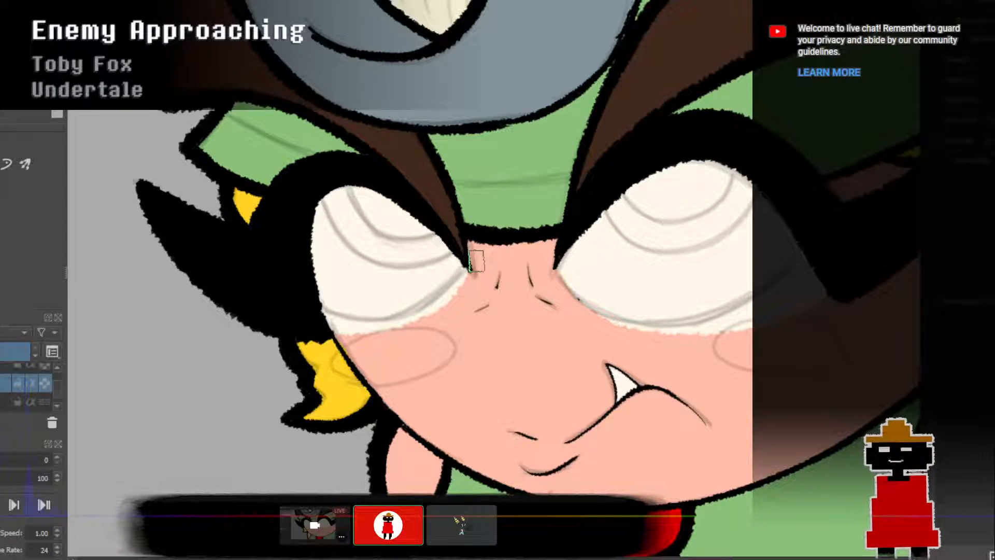
pyautogui.scroll(-4, 477, 260)
pyautogui.moveTo(512, 299)
pyautogui.mouseDown()
pyautogui.moveTo(474, 205)
pyautogui.moveTo(470, 235)
pyautogui.mouseUp()
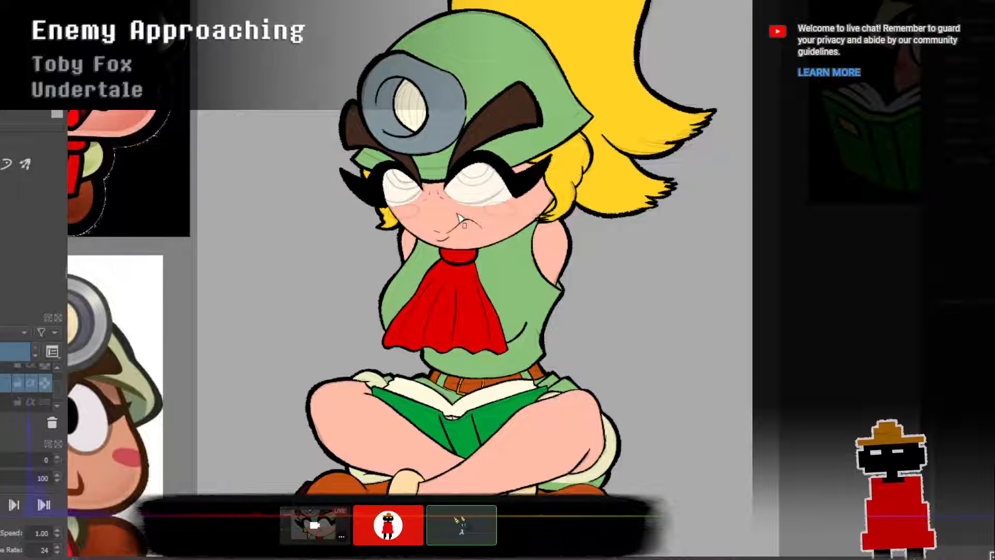
pyautogui.scroll(4, 463, 224)
pyautogui.scroll(2, 452, 270)
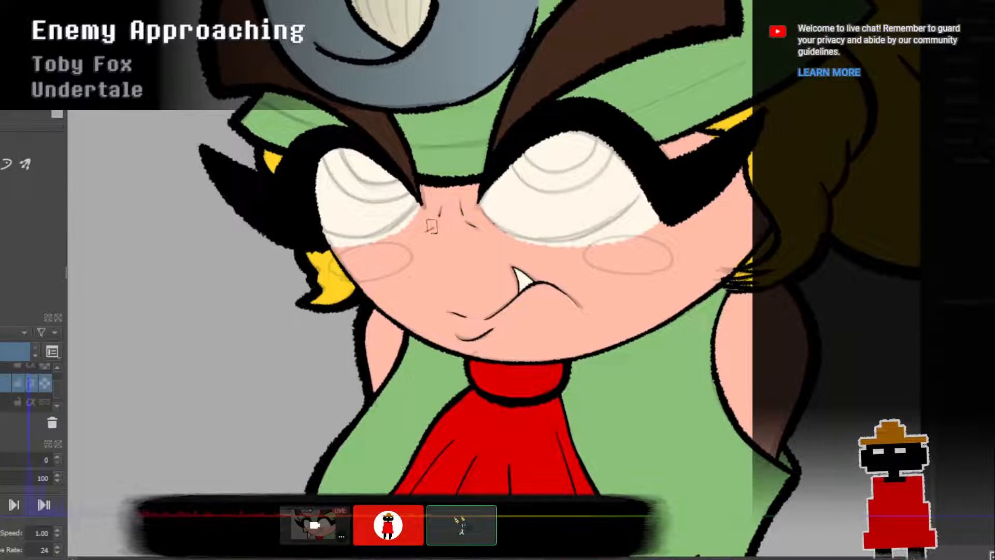
pyautogui.scroll(-2, 435, 228)
pyautogui.scroll(2, 500, 227)
pyautogui.scroll(-1, 528, 234)
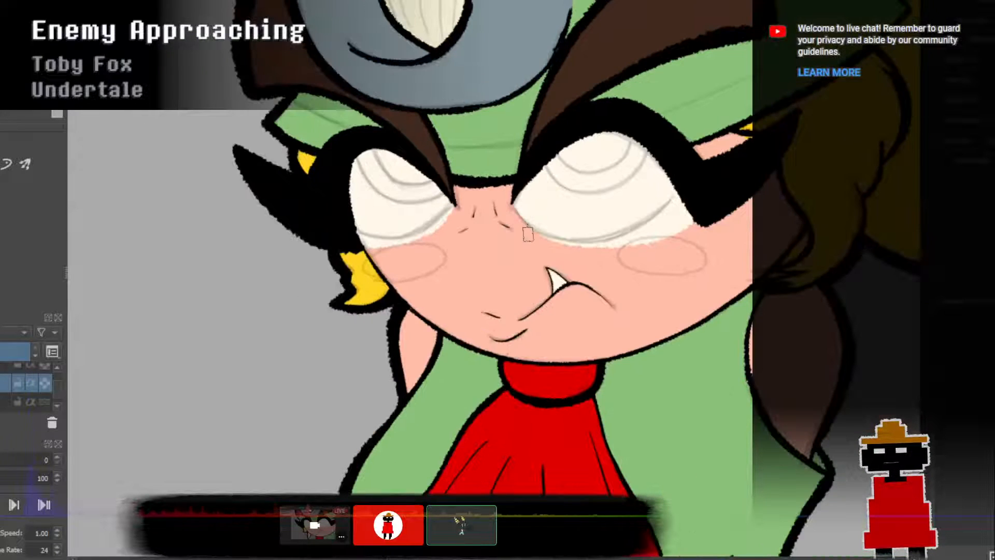
pyautogui.moveTo(527, 234); pyautogui.dragTo(485, 243)
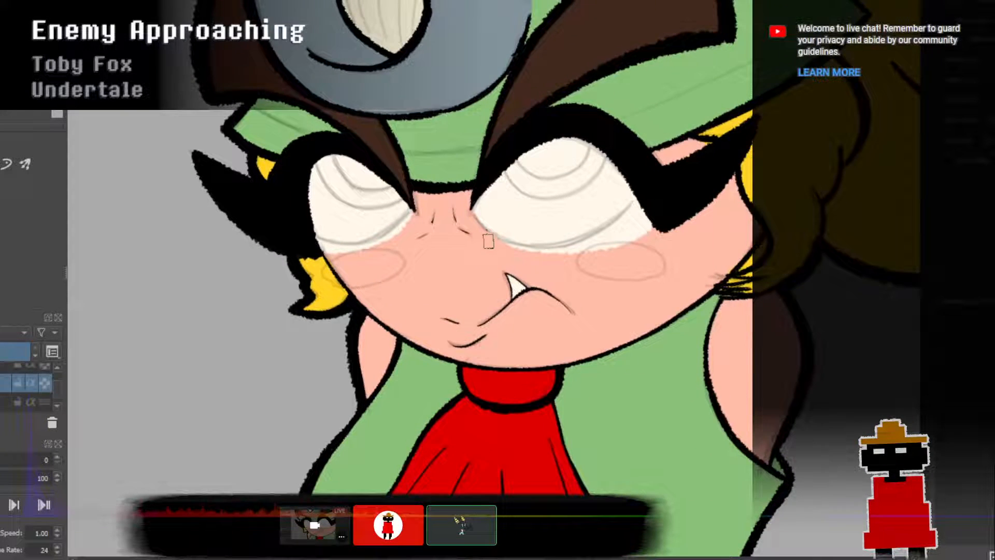
# Sample the pink skin colour and touch up the small skin gap above the right-hand eye's lash wing, beside the hair.
pyautogui.scroll(3, 504, 282)
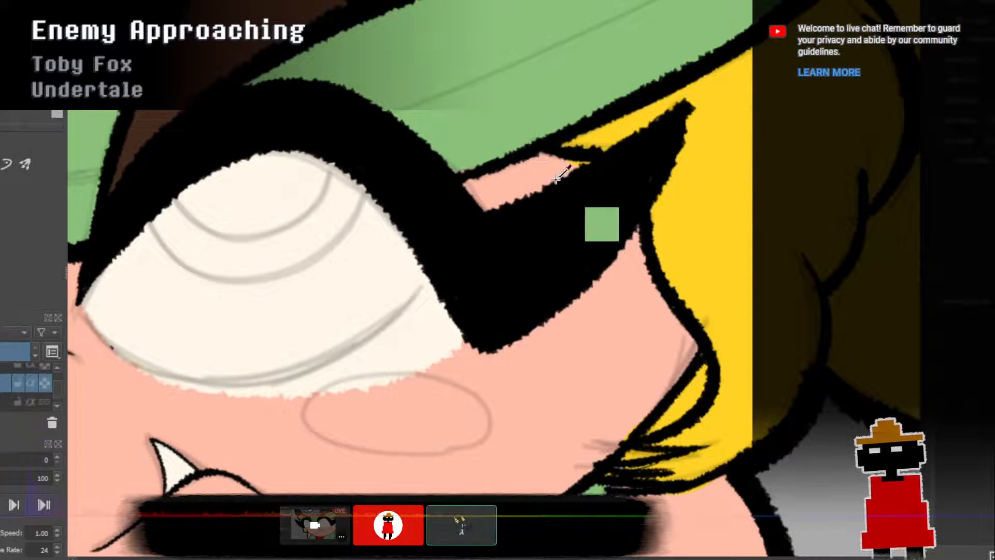
pyautogui.keyDown('ctrl'); pyautogui.click(547, 162); pyautogui.keyUp('ctrl')
pyautogui.moveTo(590, 170); pyautogui.dragTo(566, 164)
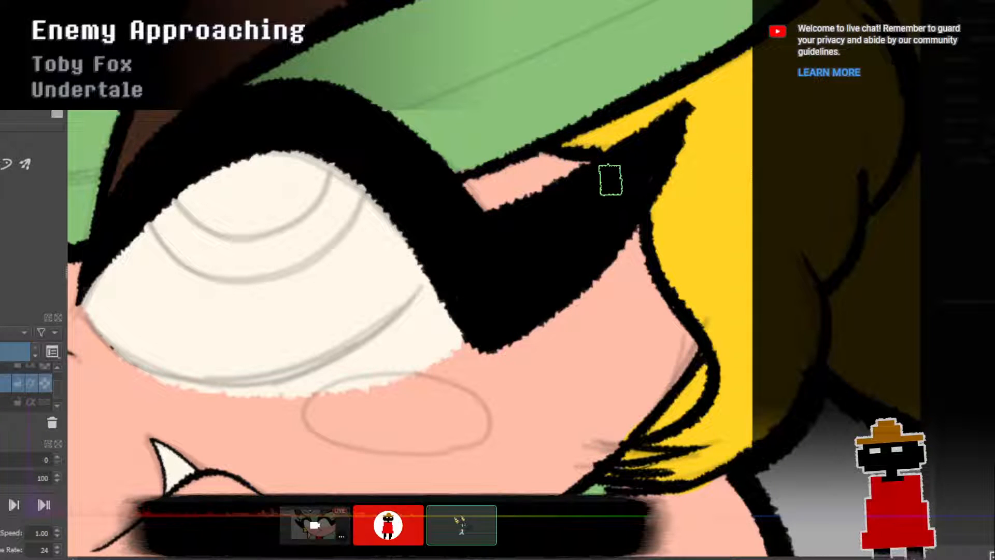
# Review the colour layers and inspect the eyes, lashes and cheeks on the face for remaining gaps.
pyautogui.click(58, 371)
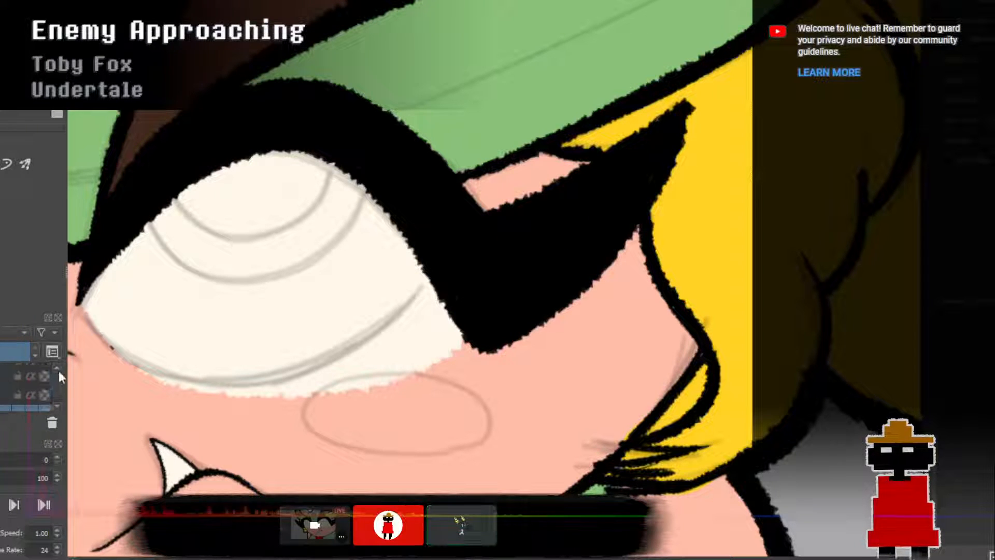
pyautogui.click(27, 376)
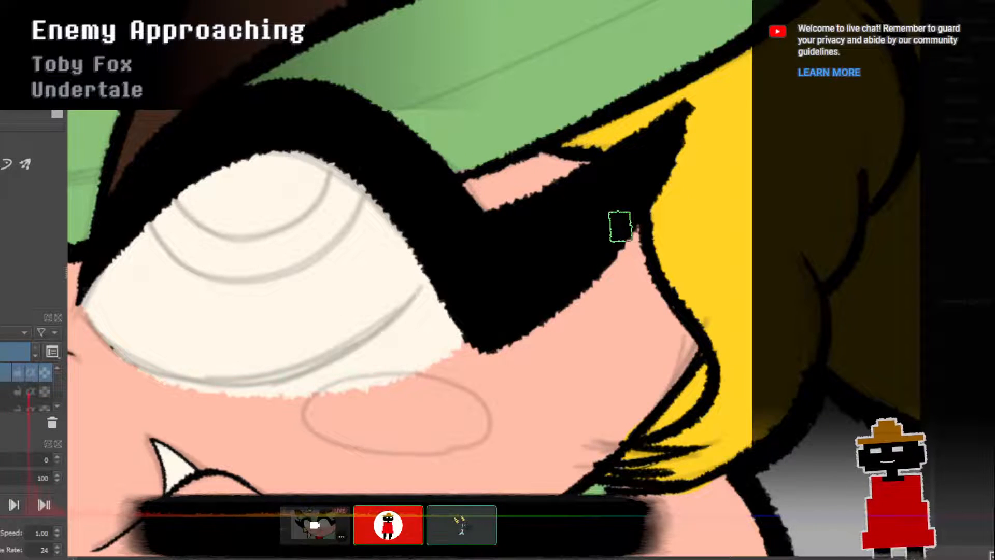
pyautogui.scroll(-5, 624, 204)
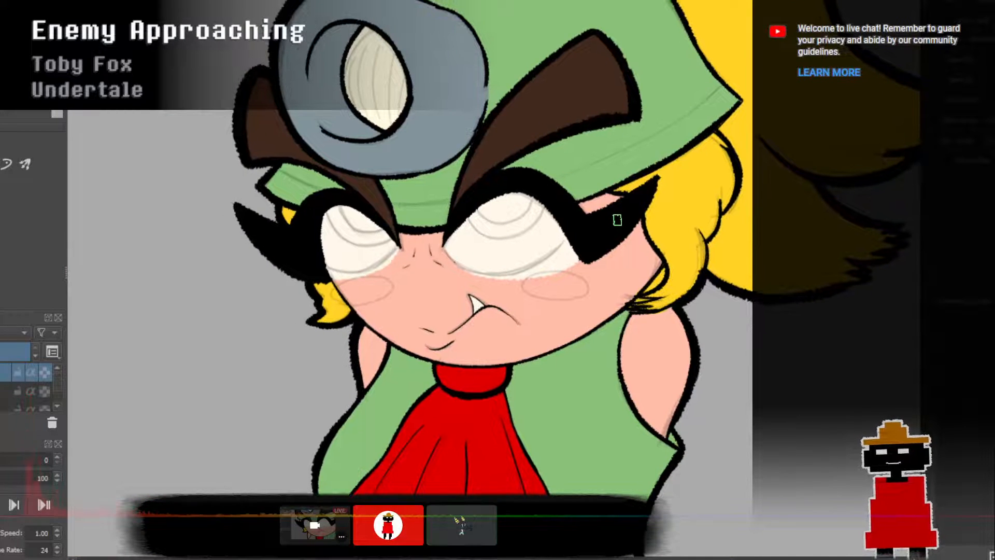
pyautogui.scroll(-2, 56, 403)
pyautogui.scroll(2, 57, 403)
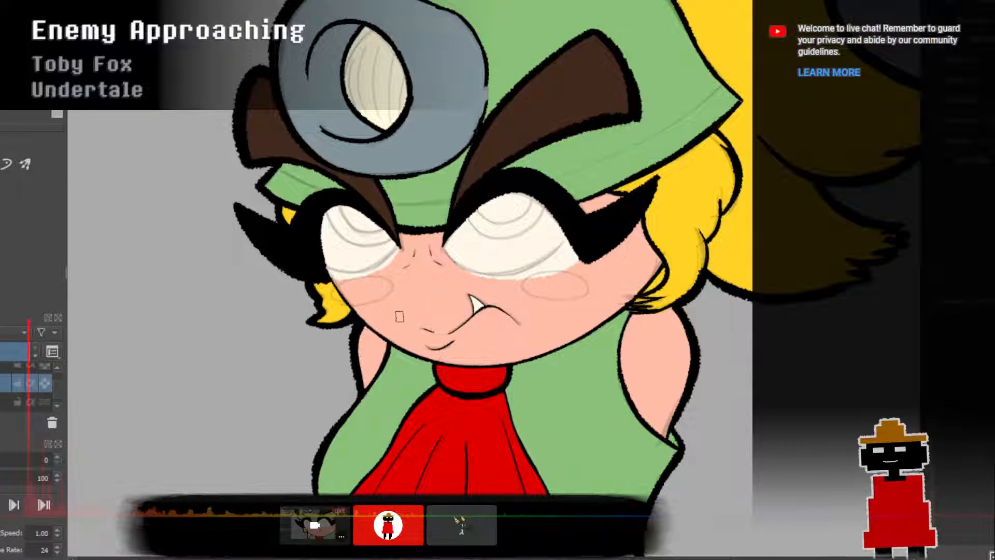
pyautogui.scroll(-5, 412, 308)
pyautogui.scroll(8, 480, 275)
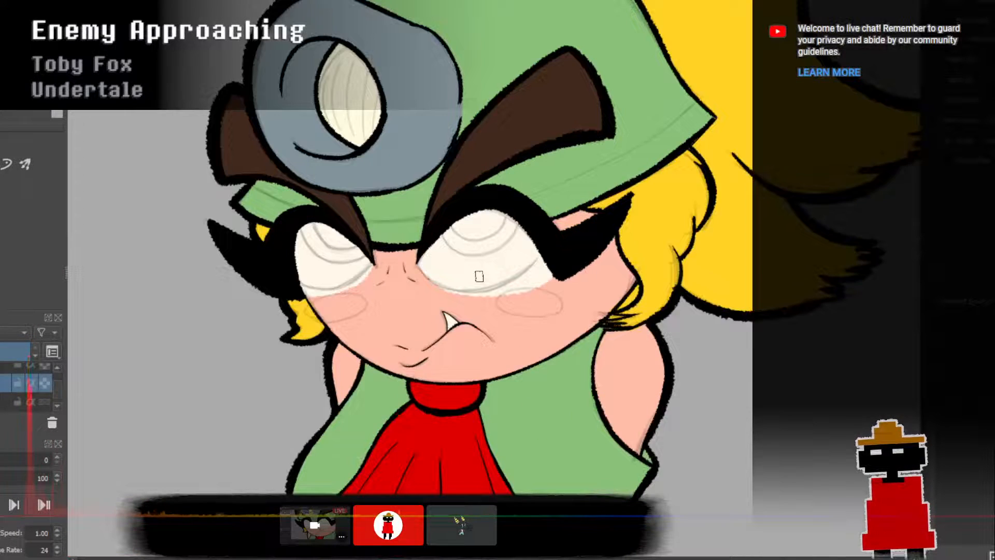
pyautogui.scroll(-3, 519, 288)
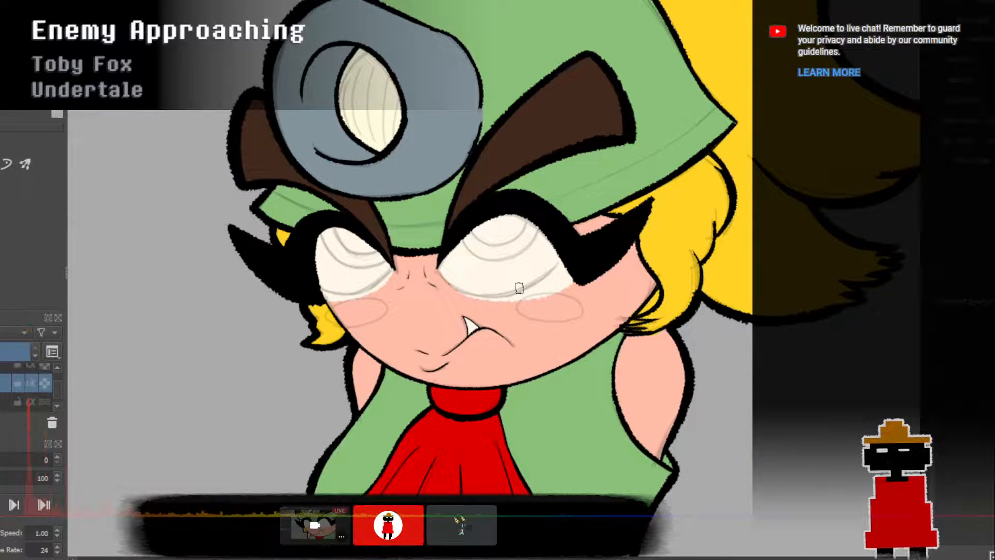
# Examine the white eyes and surrounding face up close and against the upper body before colouring the irises.
pyautogui.scroll(1, 492, 278)
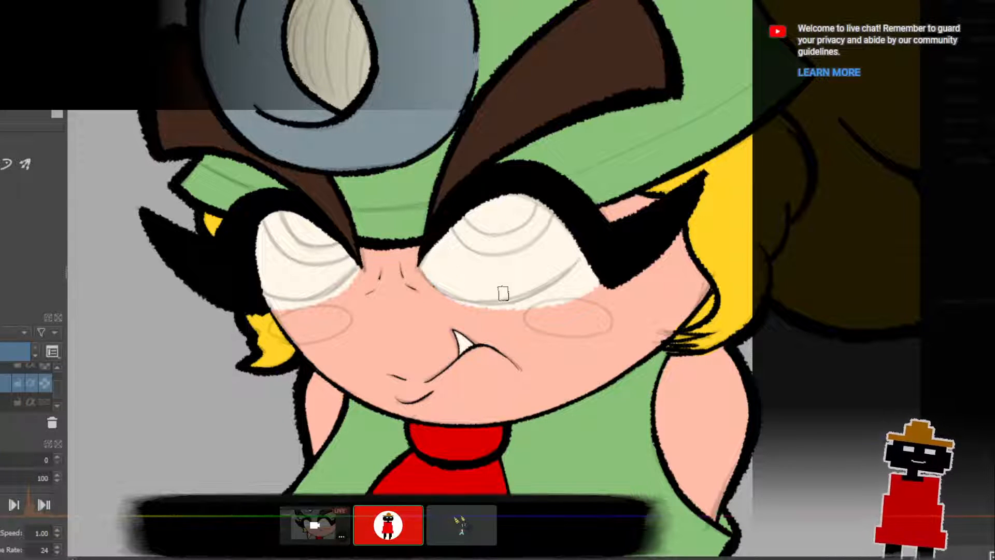
pyautogui.moveTo(484, 281); pyautogui.dragTo(465, 232)
pyautogui.scroll(-2, 466, 231)
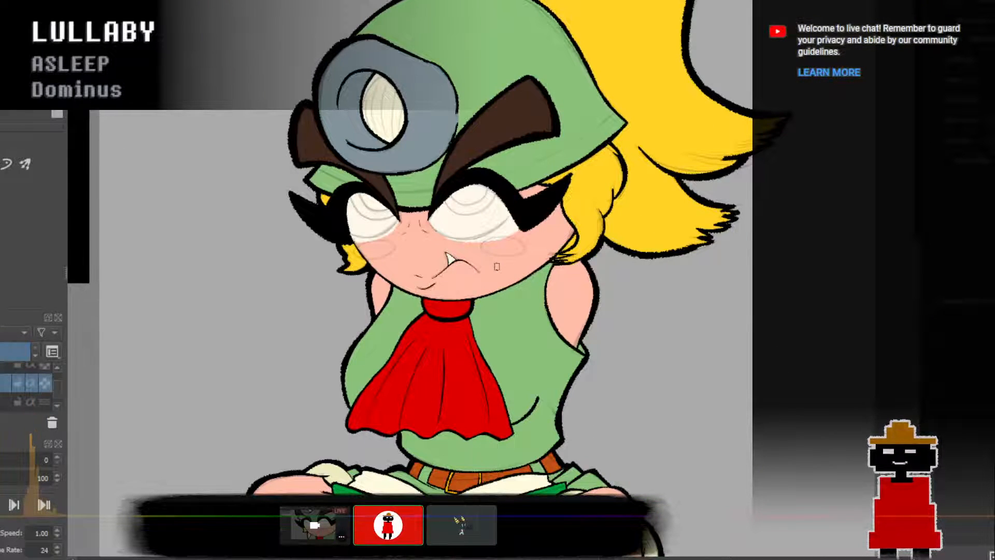
pyautogui.scroll(1, 484, 275)
pyautogui.scroll(-2, 483, 277)
pyautogui.moveTo(491, 280); pyautogui.dragTo(445, 172)
pyautogui.scroll(3, 404, 239)
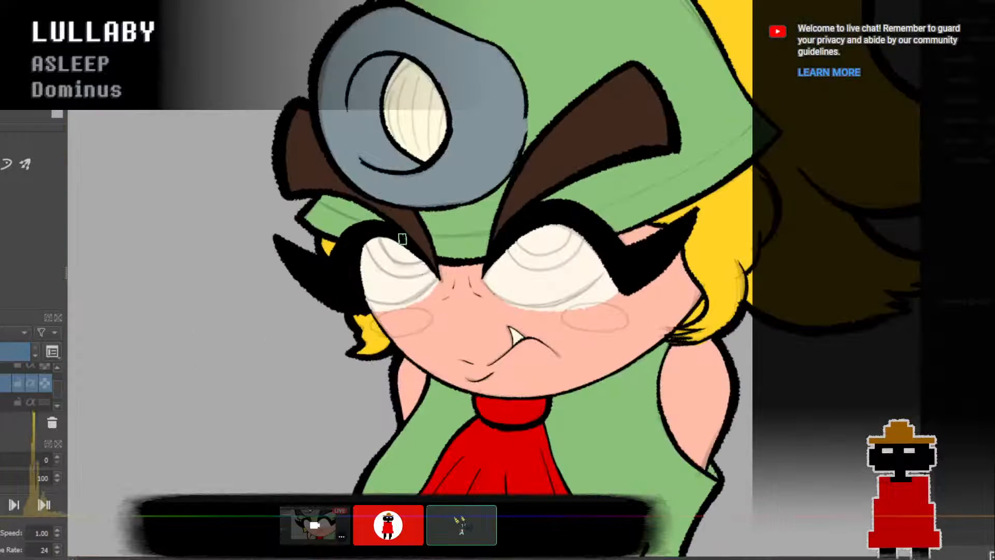
pyautogui.scroll(5, 402, 239)
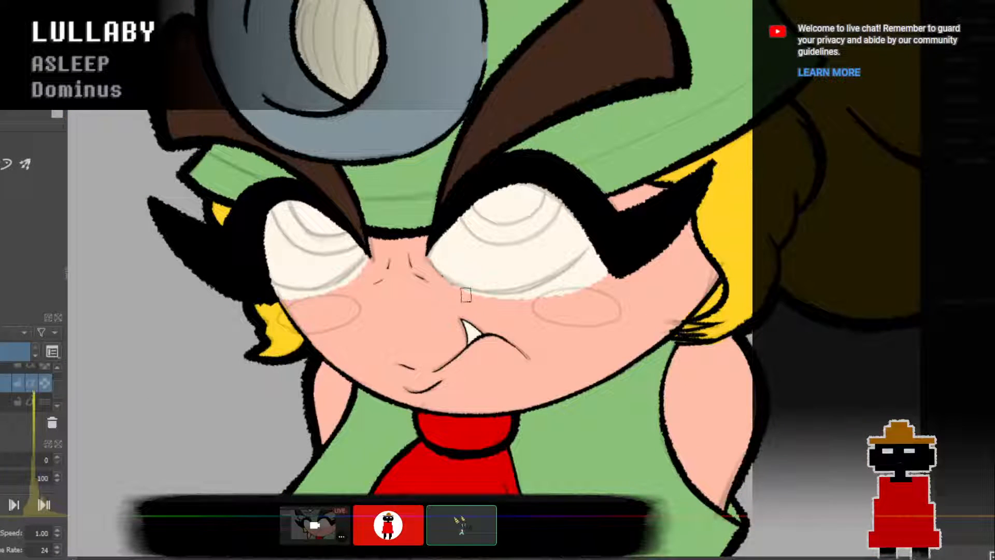
# Sample the eyebrows' dark brown and paint the irises in the upper part of both eye whites, following the sketched arcs.
pyautogui.moveTo(466, 295); pyautogui.dragTo(446, 296)
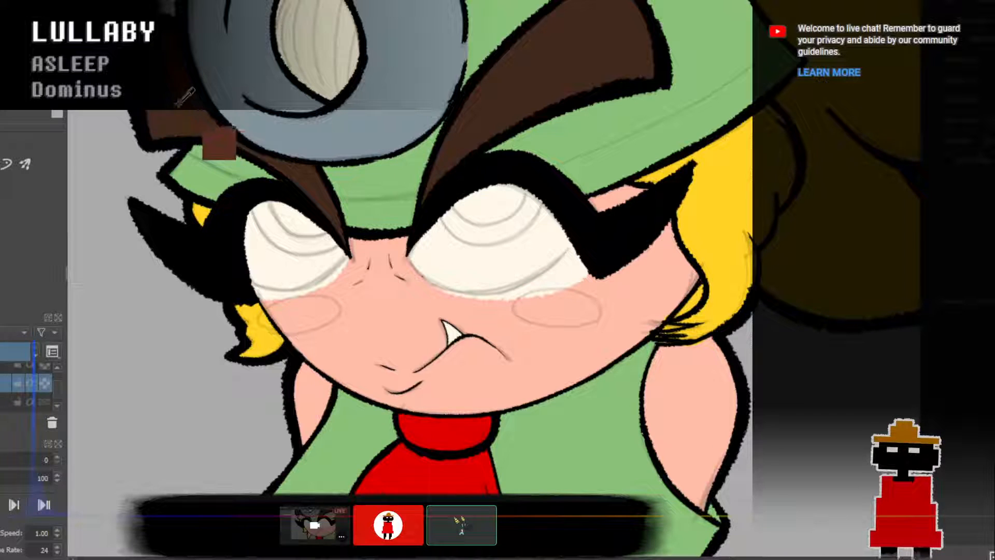
pyautogui.moveTo(264, 207)
pyautogui.mouseDown()
pyautogui.moveTo(269, 229)
pyautogui.moveTo(255, 203)
pyautogui.moveTo(277, 230)
pyautogui.moveTo(270, 237)
pyautogui.moveTo(297, 252)
pyautogui.moveTo(333, 246)
pyautogui.moveTo(260, 205)
pyautogui.moveTo(325, 241)
pyautogui.moveTo(276, 202)
pyautogui.moveTo(330, 239)
pyautogui.moveTo(267, 212)
pyautogui.moveTo(292, 243)
pyautogui.moveTo(302, 225)
pyautogui.mouseUp()
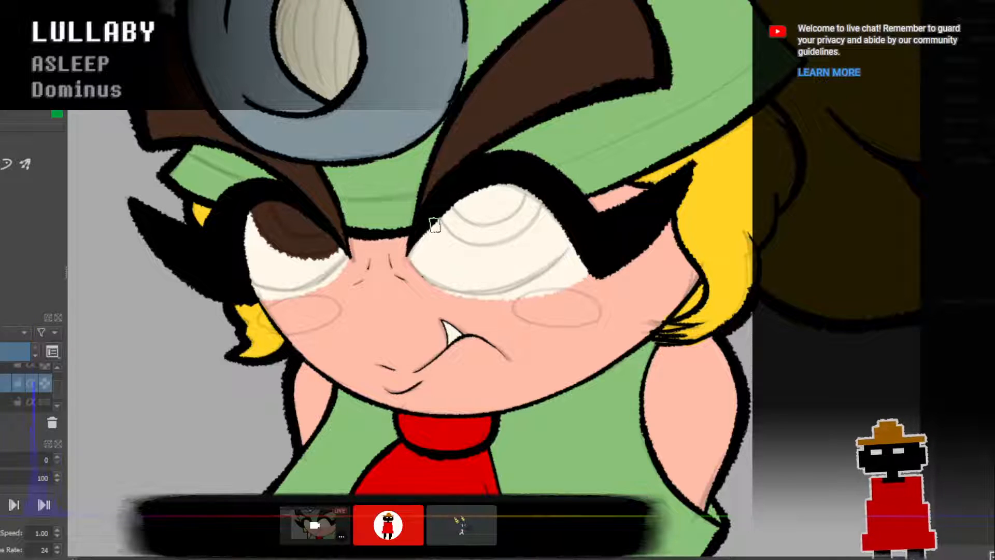
pyautogui.moveTo(435, 223)
pyautogui.mouseDown()
pyautogui.moveTo(490, 238)
pyautogui.moveTo(534, 228)
pyautogui.moveTo(549, 210)
pyautogui.mouseUp()
pyautogui.moveTo(445, 215)
pyautogui.mouseDown()
pyautogui.moveTo(467, 226)
pyautogui.moveTo(540, 212)
pyautogui.moveTo(449, 217)
pyautogui.moveTo(465, 230)
pyautogui.moveTo(526, 214)
pyautogui.moveTo(476, 227)
pyautogui.moveTo(534, 225)
pyautogui.moveTo(511, 225)
pyautogui.moveTo(523, 225)
pyautogui.moveTo(511, 212)
pyautogui.moveTo(447, 224)
pyautogui.moveTo(512, 197)
pyautogui.moveTo(524, 219)
pyautogui.moveTo(452, 209)
pyautogui.moveTo(478, 196)
pyautogui.moveTo(538, 209)
pyautogui.mouseUp()
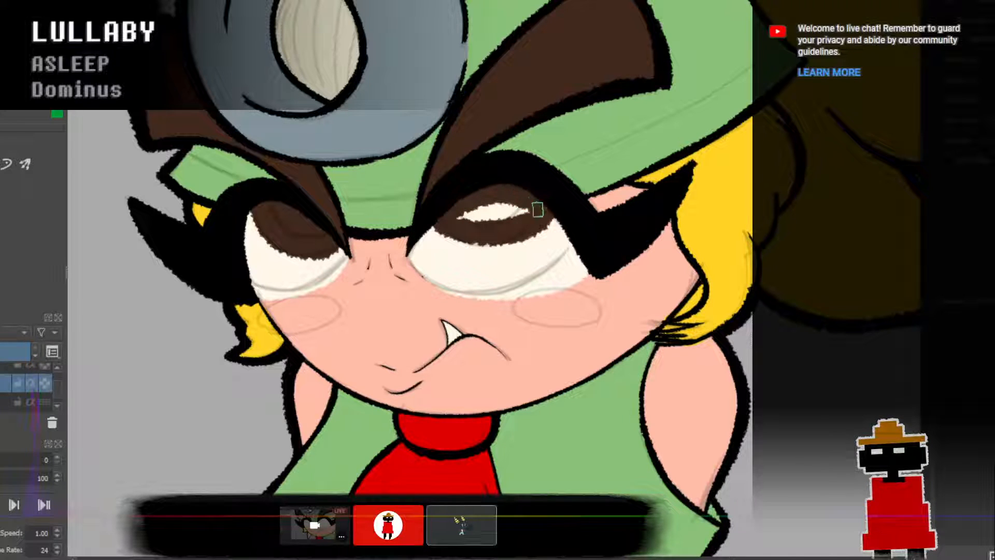
pyautogui.moveTo(442, 217); pyautogui.dragTo(528, 211)
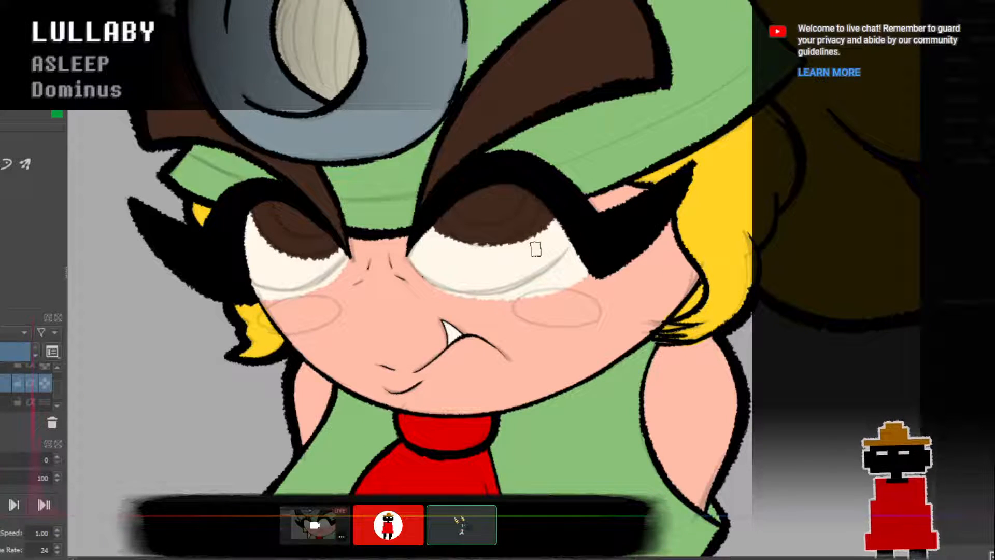
# Check the brown irises on the whole face with the grey sketch lines temporarily hidden, and restore the lines.
pyautogui.scroll(-3, 529, 249)
pyautogui.moveTo(539, 254); pyautogui.dragTo(483, 249)
pyautogui.scroll(1, 484, 249)
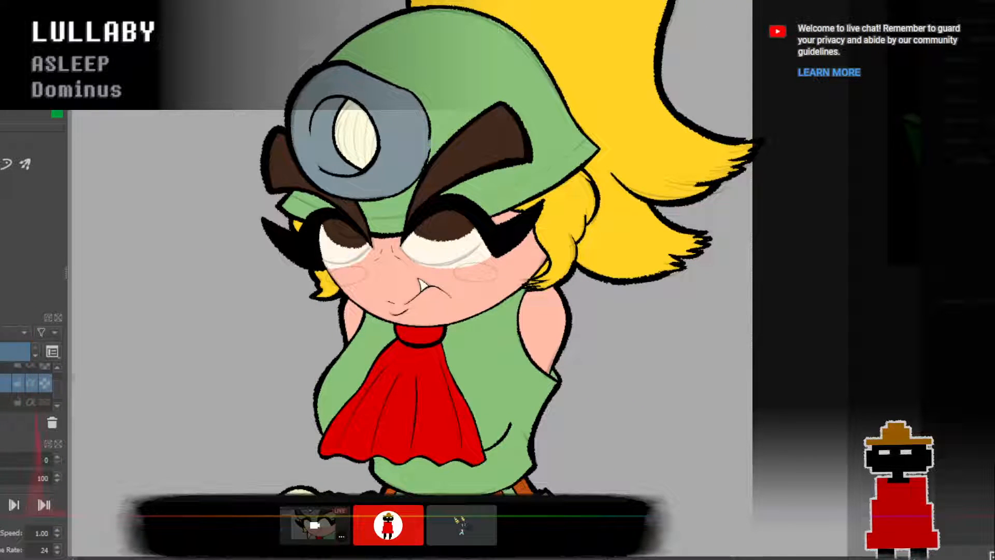
pyautogui.scroll(3, 60, 368)
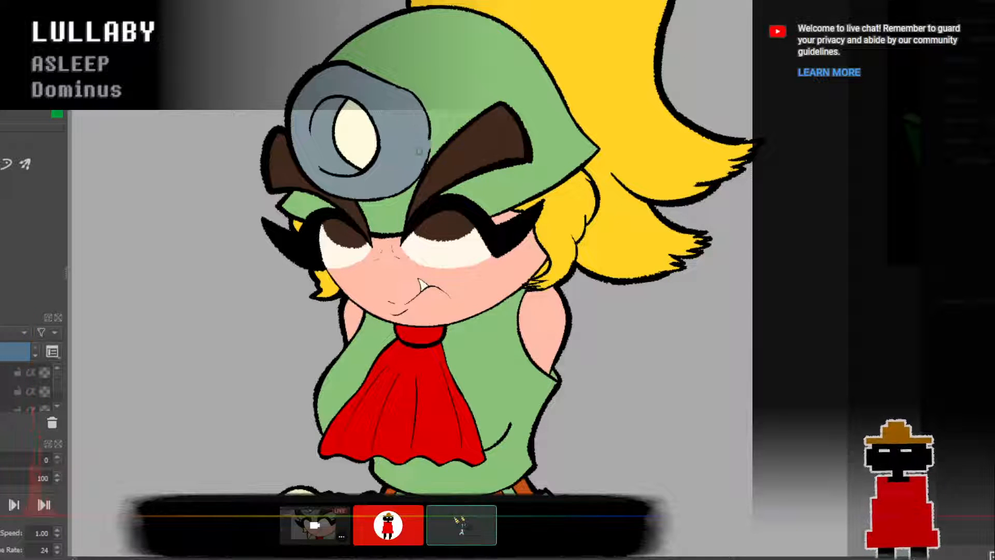
pyautogui.moveTo(56, 379); pyautogui.dragTo(60, 388)
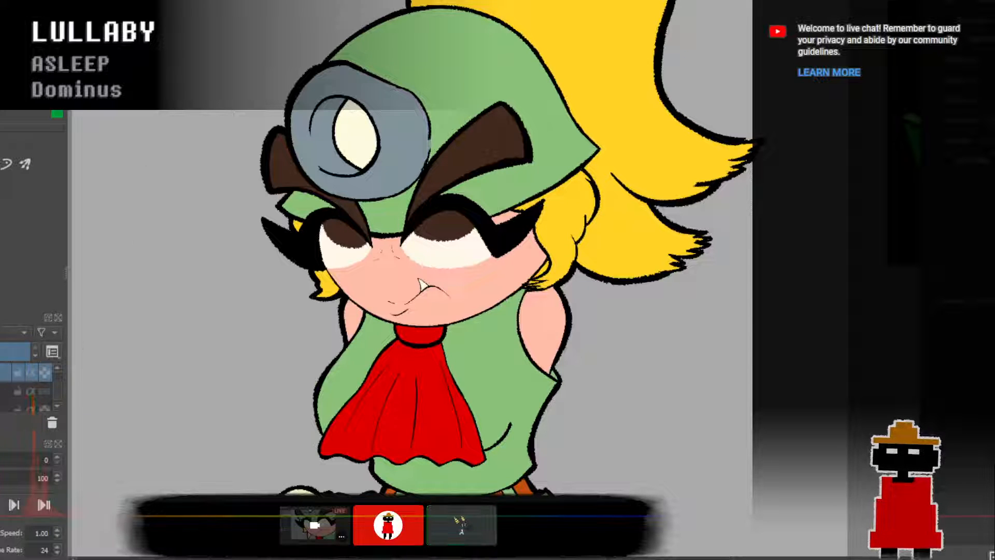
pyautogui.scroll(2, 56, 369)
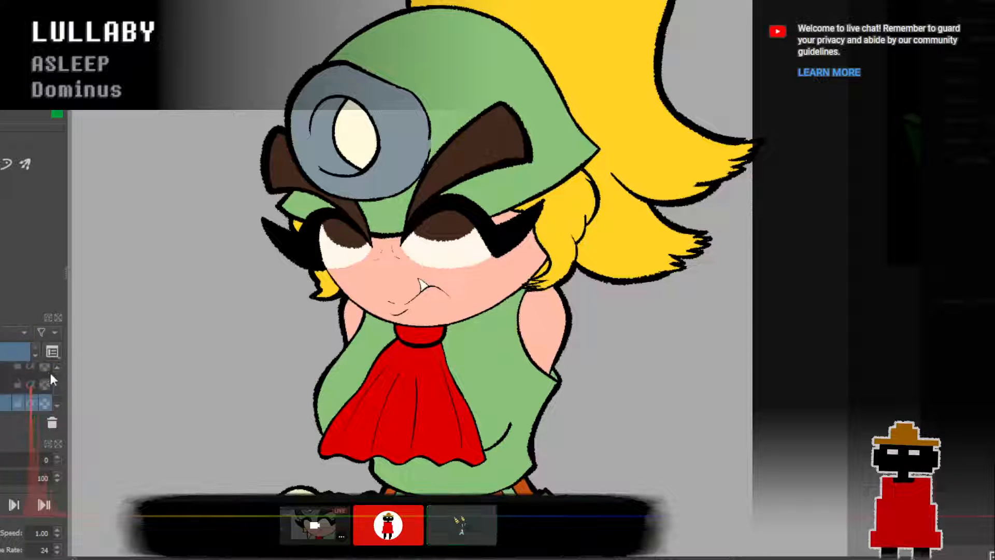
pyautogui.scroll(-2, 23, 390)
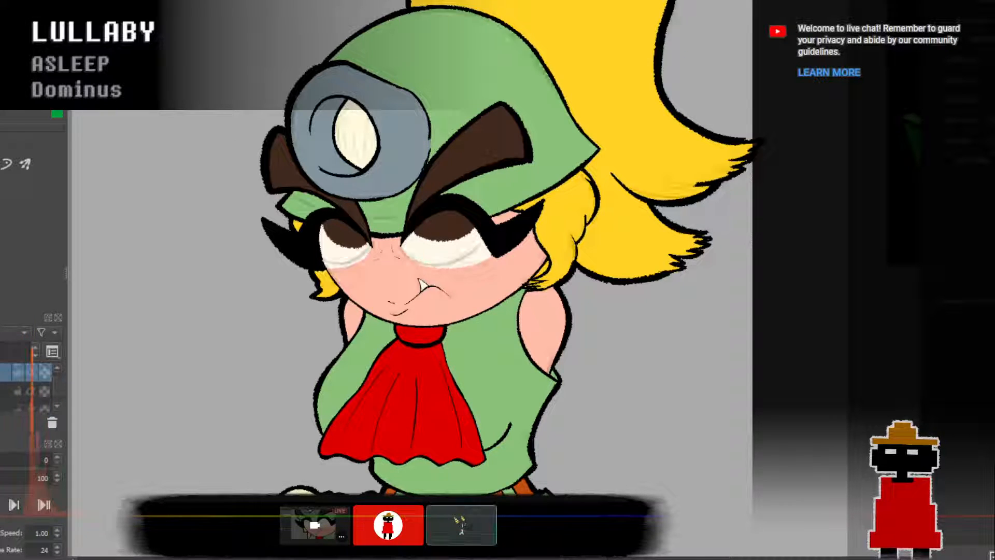
# Try a blue-grey stripe along the helmet's brim, over its left end and the centre between the eyebrows, on another layer.
pyautogui.scroll(5, 292, 336)
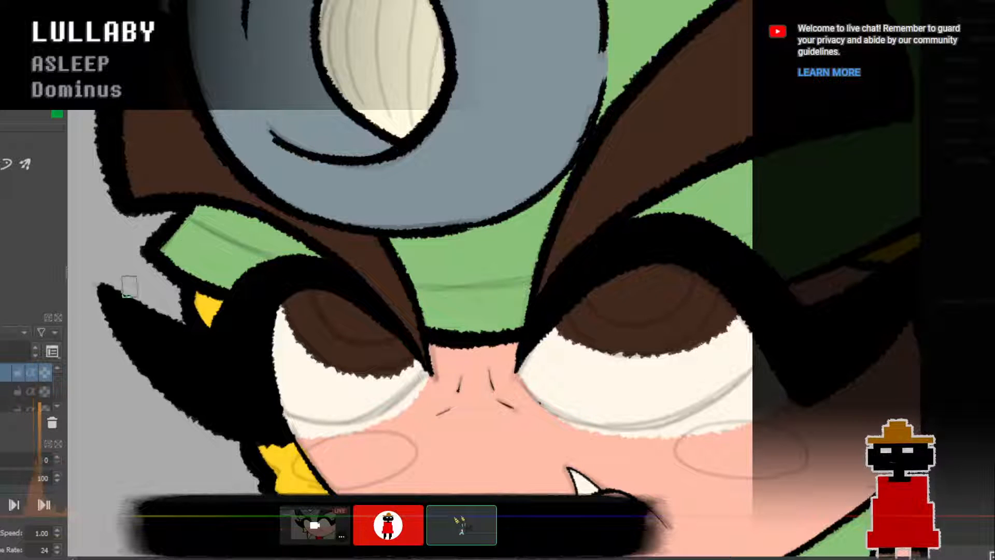
pyautogui.click(26, 390)
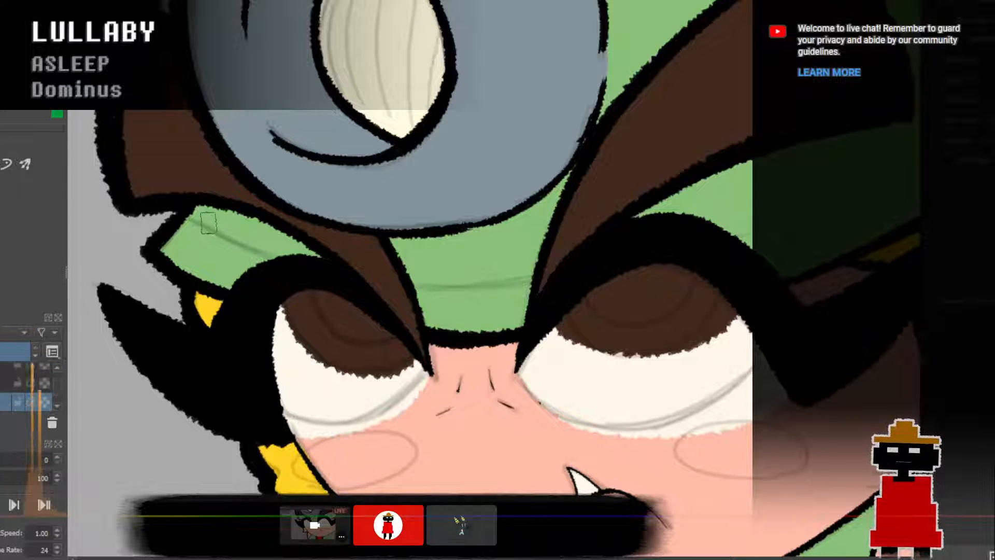
pyautogui.moveTo(187, 220); pyautogui.dragTo(266, 261)
pyautogui.hotkey('ctrl', 'z')
pyautogui.moveTo(186, 217); pyautogui.dragTo(275, 256)
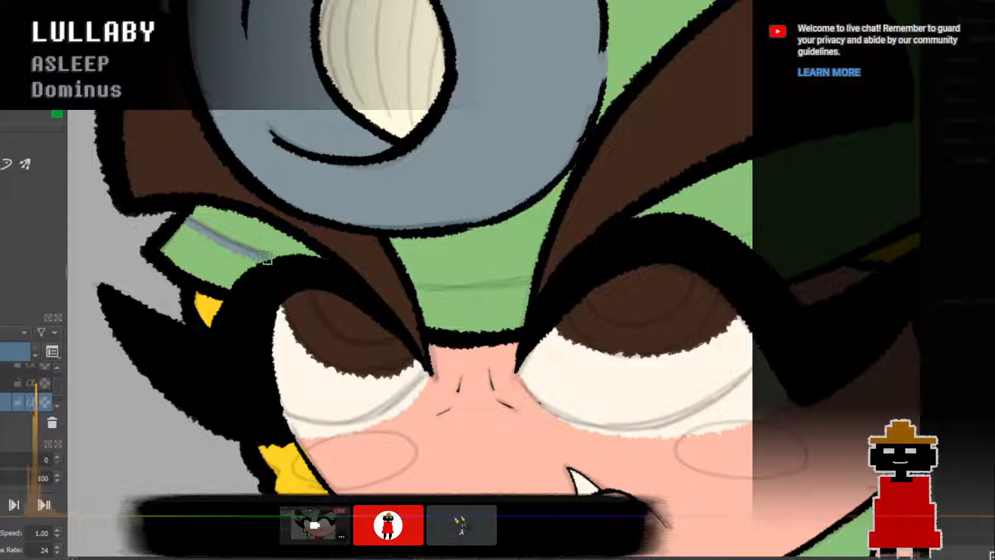
pyautogui.moveTo(411, 285)
pyautogui.mouseDown()
pyautogui.moveTo(504, 291)
pyautogui.moveTo(544, 281)
pyautogui.moveTo(465, 294)
pyautogui.moveTo(532, 278)
pyautogui.moveTo(431, 287)
pyautogui.moveTo(528, 279)
pyautogui.mouseUp()
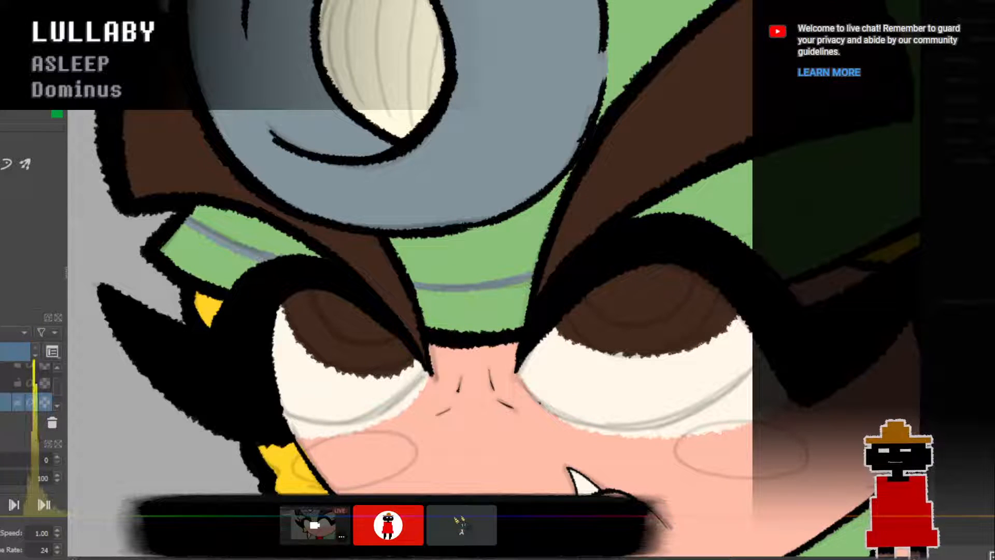
# Extend the trial blue-grey stripe along the brim above the right-hand eye, up to the helmet's pointed corner.
pyautogui.moveTo(458, 558)
pyautogui.mouseDown()
pyautogui.moveTo(514, 558)
pyautogui.moveTo(502, 558)
pyautogui.mouseUp()
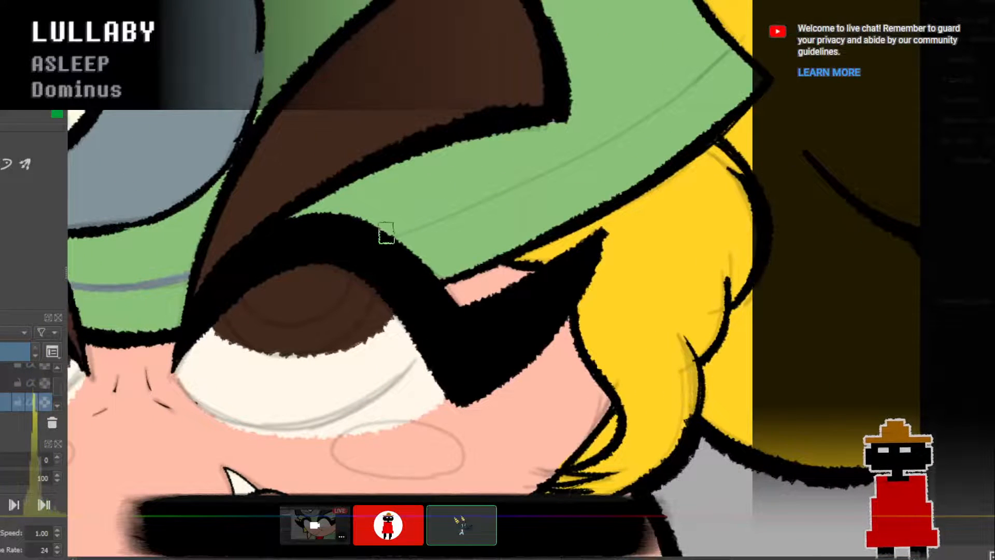
pyautogui.moveTo(394, 236)
pyautogui.mouseDown()
pyautogui.moveTo(535, 175)
pyautogui.moveTo(697, 62)
pyautogui.mouseUp()
pyautogui.hotkey('ctrl', 'z')
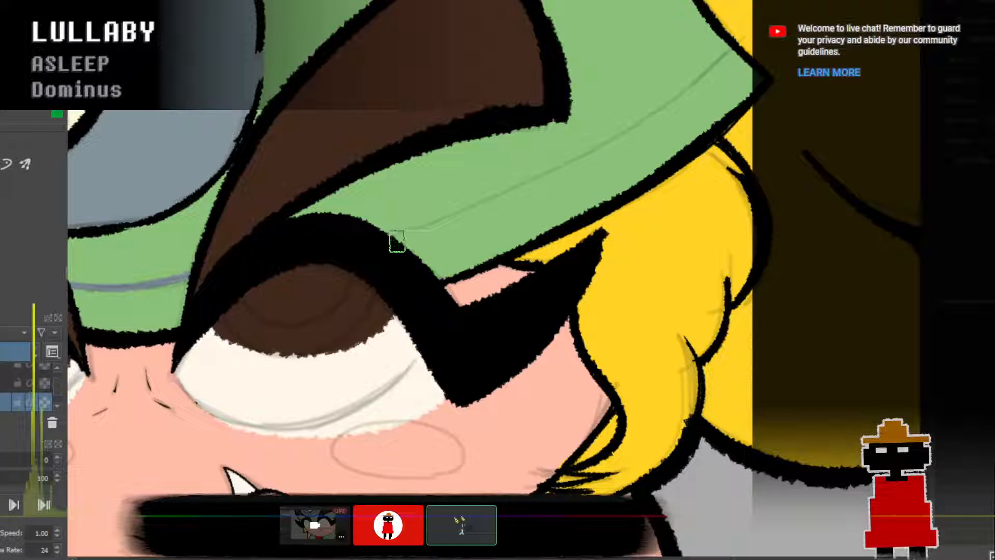
pyautogui.moveTo(395, 238)
pyautogui.mouseDown()
pyautogui.moveTo(523, 183)
pyautogui.moveTo(738, 47)
pyautogui.mouseUp()
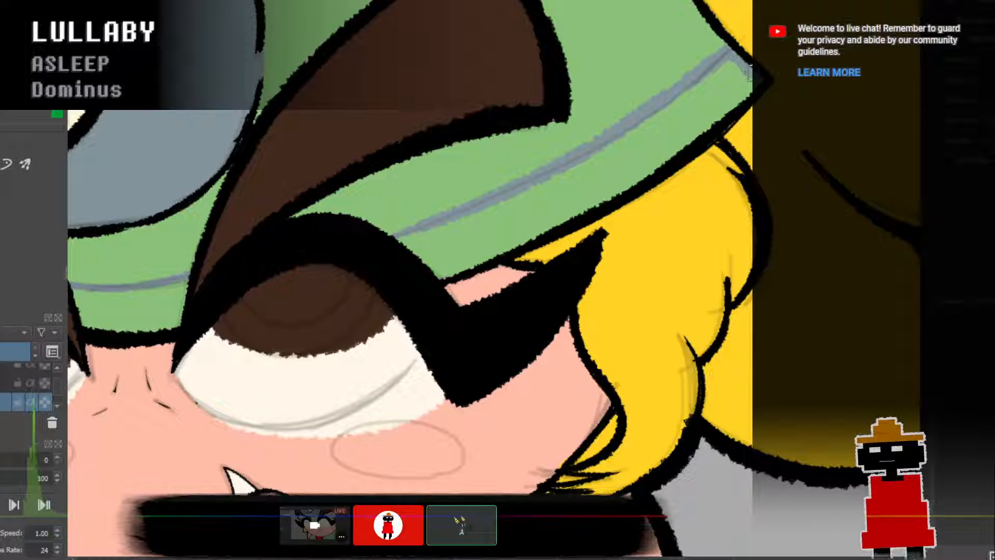
# Try filling the brim's lower edge and corner in blue-grey, and undo the fill strokes.
pyautogui.moveTo(745, 92); pyautogui.dragTo(699, 126)
pyautogui.moveTo(437, 279)
pyautogui.mouseDown()
pyautogui.moveTo(542, 220)
pyautogui.moveTo(489, 248)
pyautogui.moveTo(516, 249)
pyautogui.moveTo(719, 123)
pyautogui.mouseUp()
pyautogui.moveTo(737, 75)
pyautogui.mouseDown()
pyautogui.moveTo(684, 106)
pyautogui.moveTo(728, 63)
pyautogui.moveTo(722, 97)
pyautogui.moveTo(687, 118)
pyautogui.mouseUp()
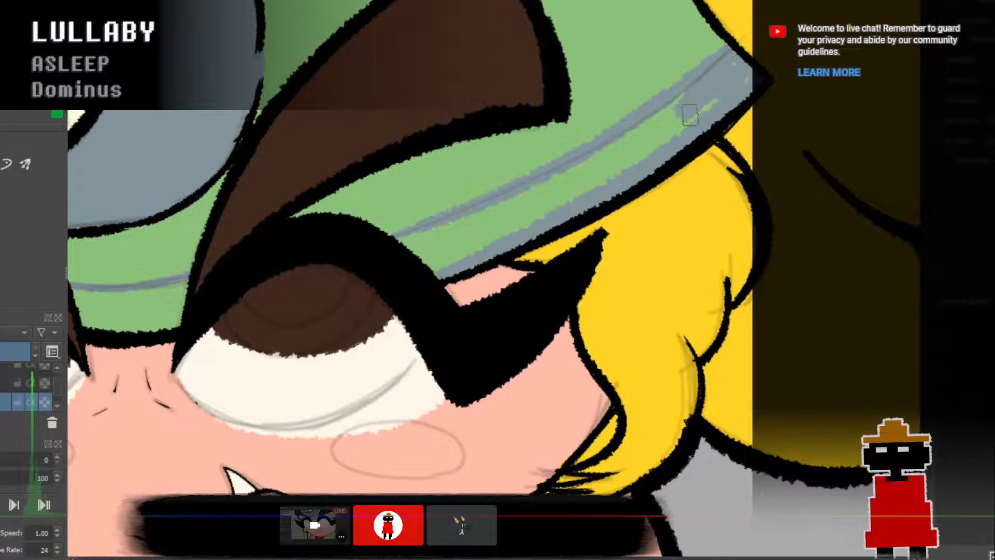
pyautogui.scroll(-3, 655, 154)
pyautogui.hotkey('ctrl', 'z')
pyautogui.hotkey('ctrl', 'z')
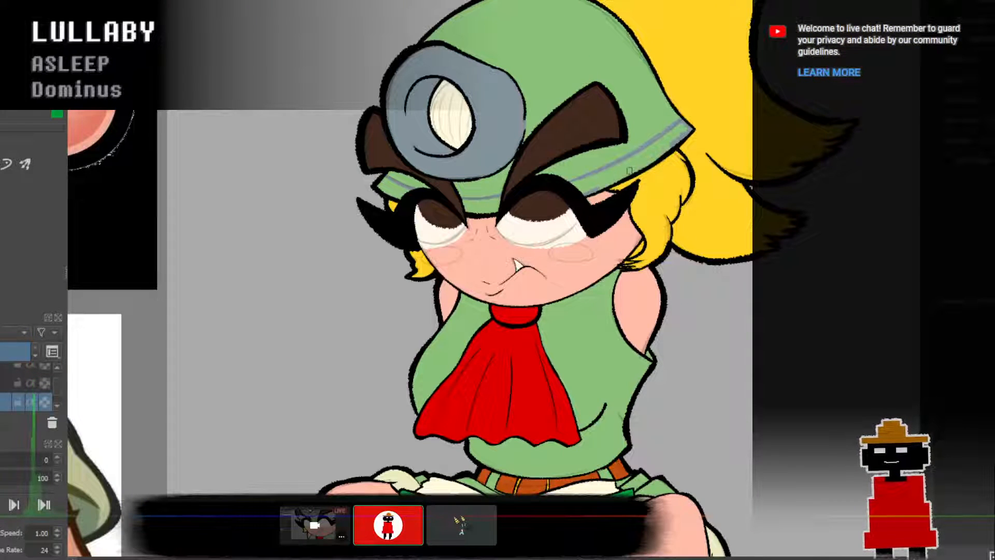
# Try a pale cream stroke on the left tip of the helmet's brim, and undo it.
pyautogui.scroll(3, 592, 171)
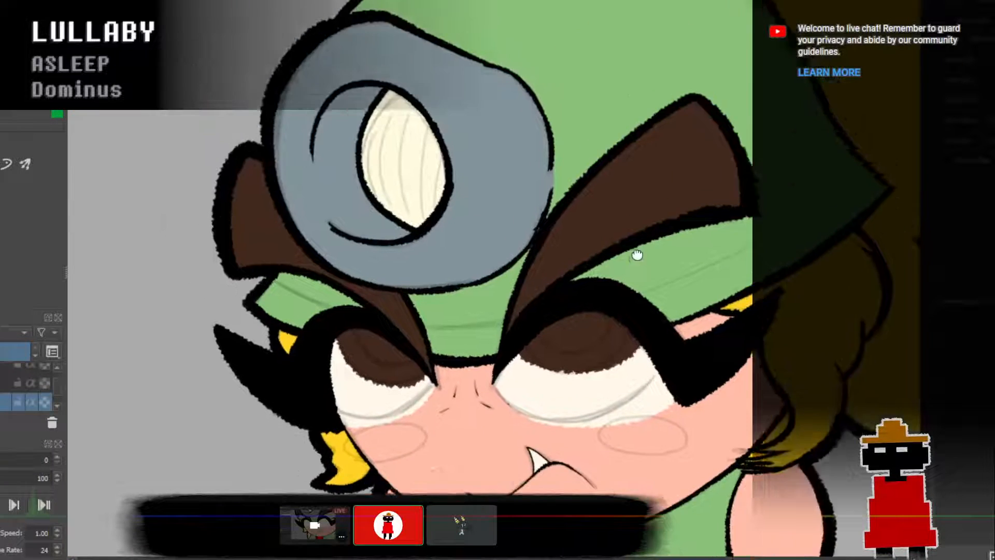
pyautogui.scroll(2, 644, 243)
pyautogui.moveTo(675, 242); pyautogui.dragTo(642, 235)
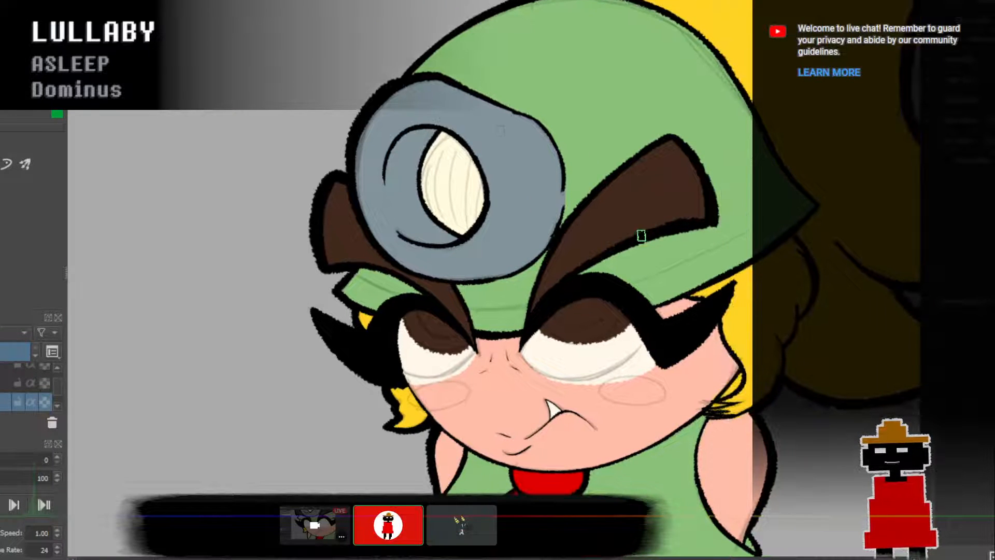
pyautogui.keyDown('ctrl'); pyautogui.click(610, 134); pyautogui.keyUp('ctrl')
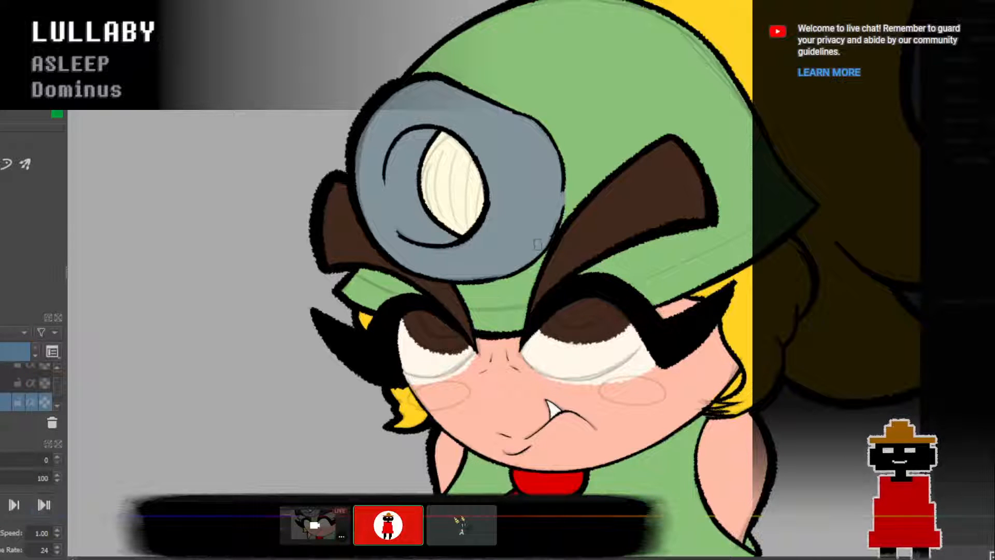
pyautogui.scroll(-1, 518, 242)
pyautogui.scroll(1, 491, 271)
pyautogui.moveTo(503, 275); pyautogui.dragTo(434, 226)
pyautogui.scroll(1, 380, 209)
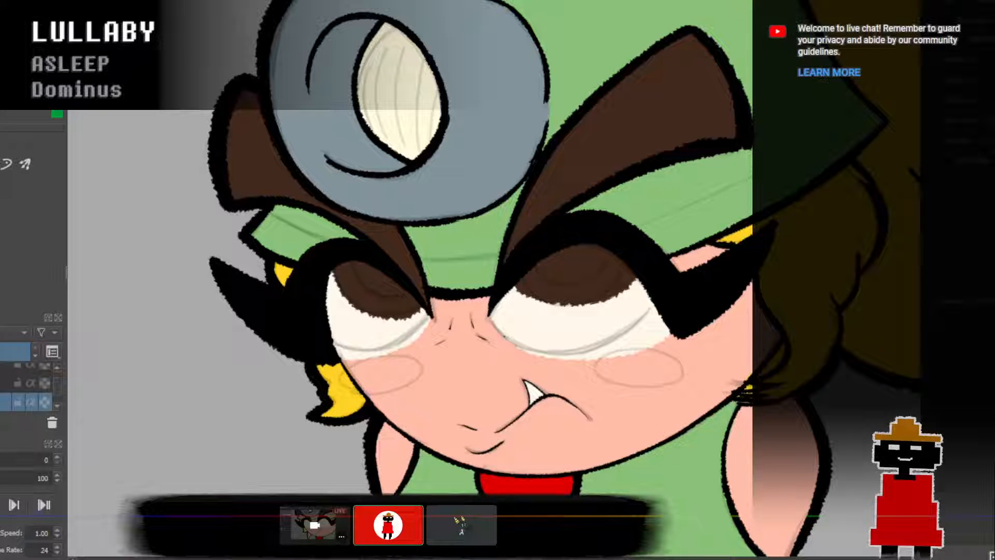
pyautogui.moveTo(256, 231); pyautogui.dragTo(277, 231)
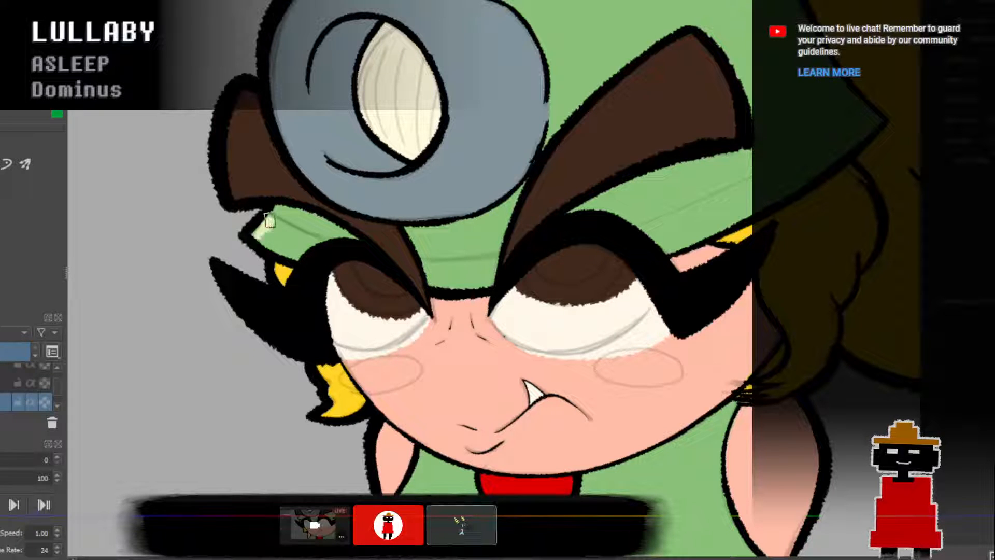
pyautogui.hotkey('ctrl', 'z')
# Try filling the brim's left end below the sketched line with a pale cream-green, and undo the strokes.
pyautogui.keyDown('ctrl'); pyautogui.click(289, 234); pyautogui.keyUp('ctrl')
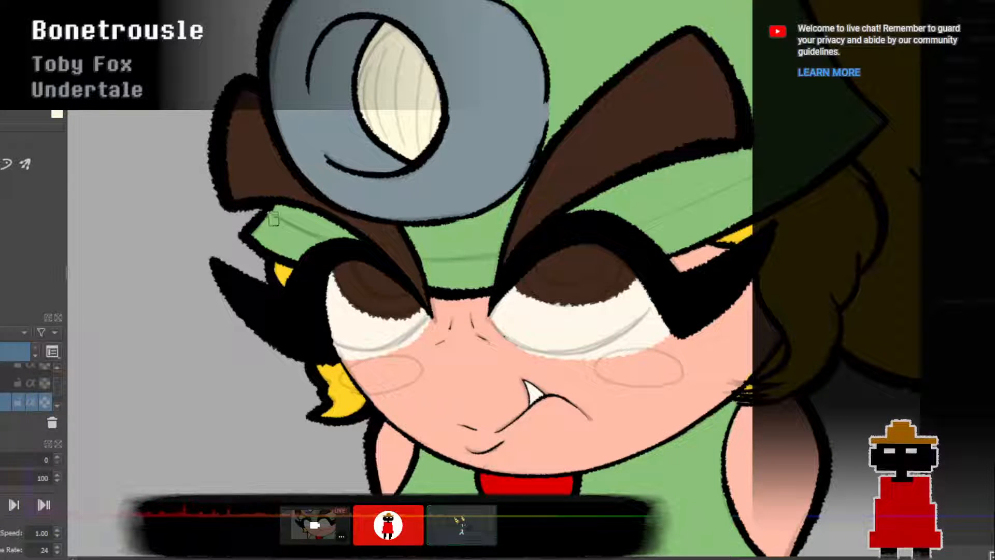
pyautogui.moveTo(273, 217)
pyautogui.mouseDown()
pyautogui.moveTo(250, 237)
pyautogui.moveTo(298, 255)
pyautogui.moveTo(276, 242)
pyautogui.moveTo(290, 249)
pyautogui.moveTo(268, 219)
pyautogui.moveTo(331, 243)
pyautogui.mouseUp()
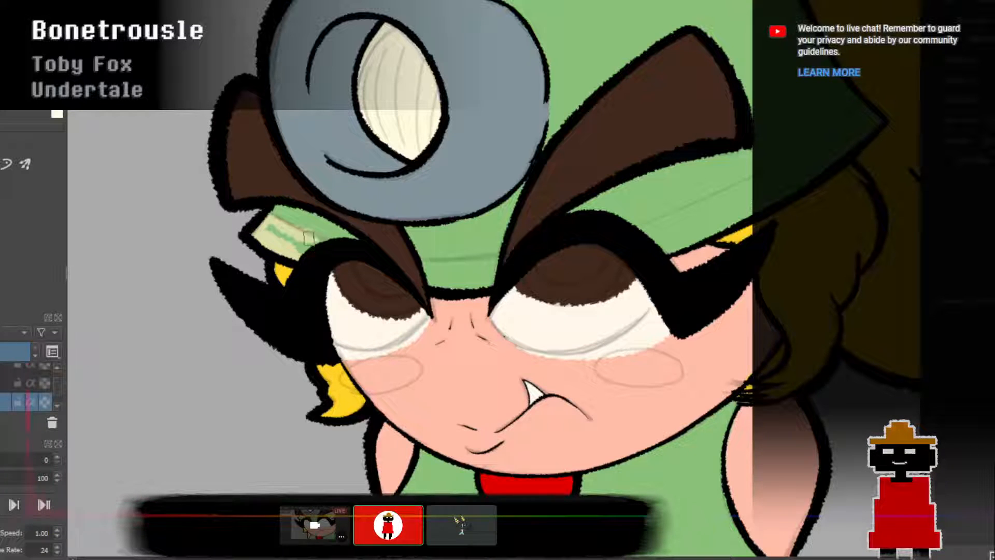
pyautogui.hotkey('ctrl', 'z')
pyautogui.moveTo(269, 218)
pyautogui.mouseDown()
pyautogui.moveTo(330, 241)
pyautogui.moveTo(307, 250)
pyautogui.moveTo(279, 225)
pyautogui.moveTo(318, 252)
pyautogui.mouseUp()
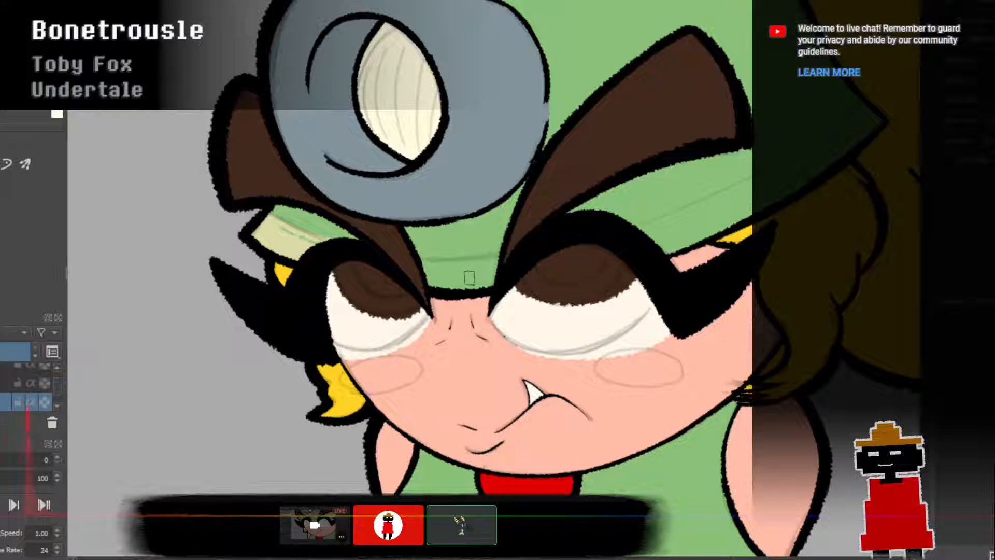
pyautogui.hotkey('ctrl', 'z')
pyautogui.hotkey('ctrl', 'z')
pyautogui.hotkey('ctrl', 'z')
pyautogui.hotkey('ctrl', 'z')
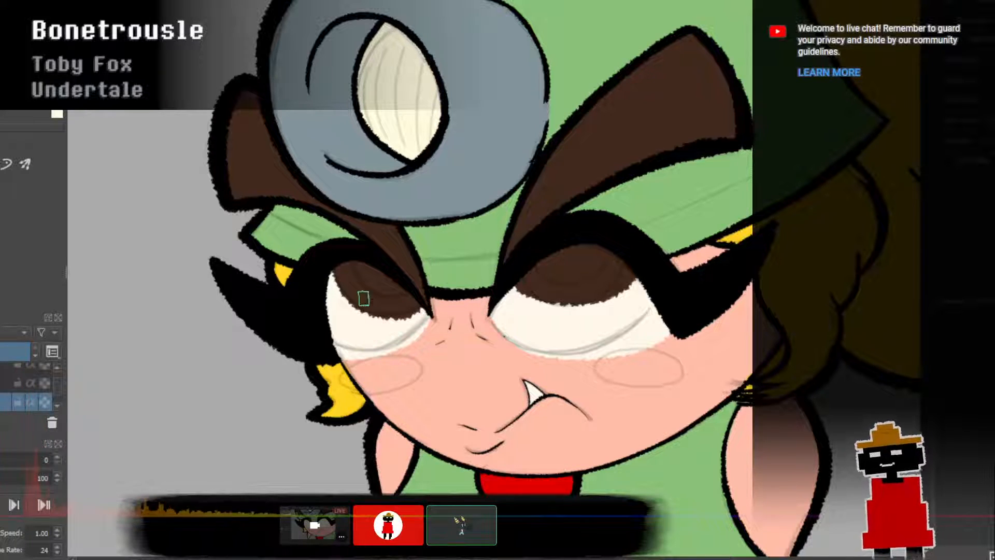
# Select the top layer in the stack and compare the character's face with the Goombella reference images.
pyautogui.moveTo(57, 387); pyautogui.dragTo(62, 365)
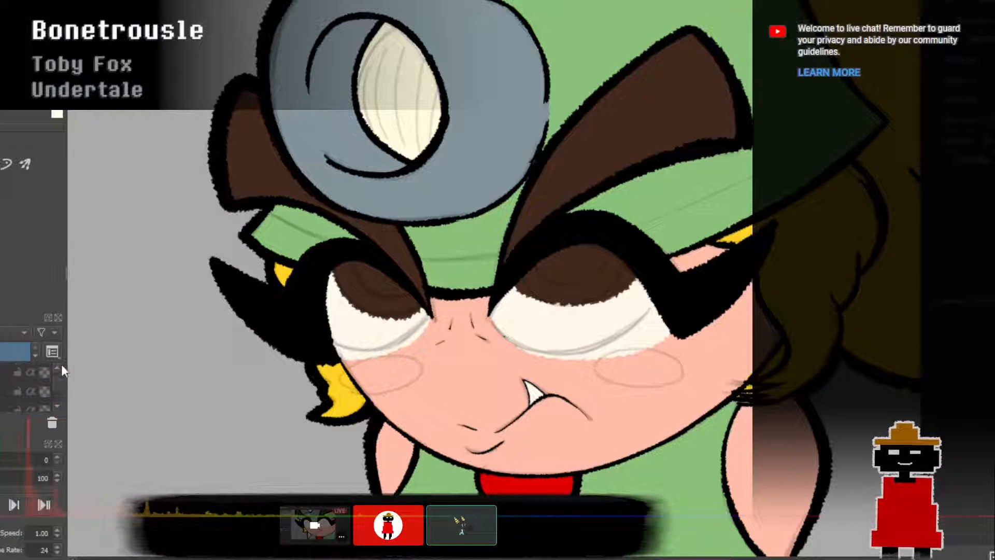
pyautogui.click(2, 372)
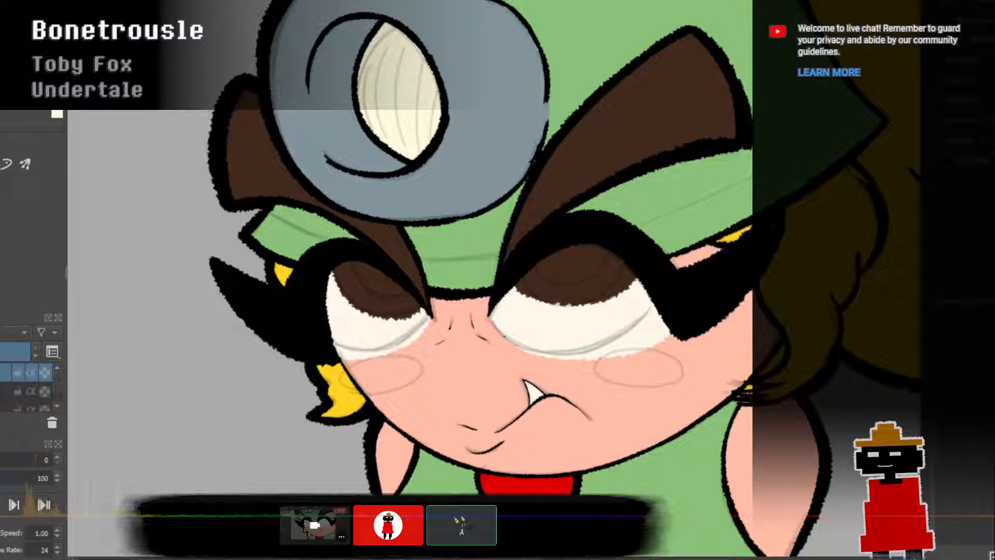
pyautogui.scroll(-4, 741, 251)
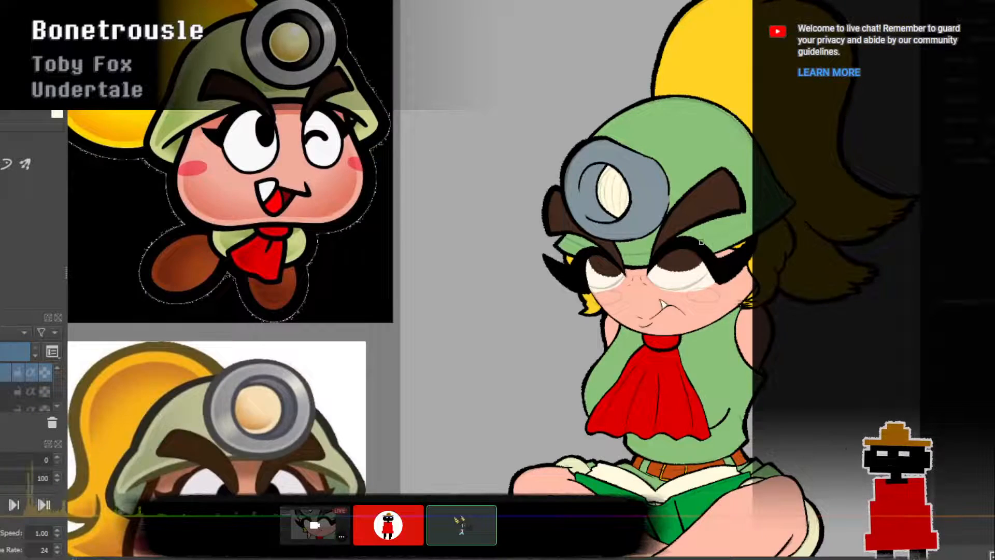
pyautogui.scroll(3, 701, 240)
pyautogui.moveTo(723, 249); pyautogui.dragTo(704, 246)
pyautogui.scroll(2, 702, 248)
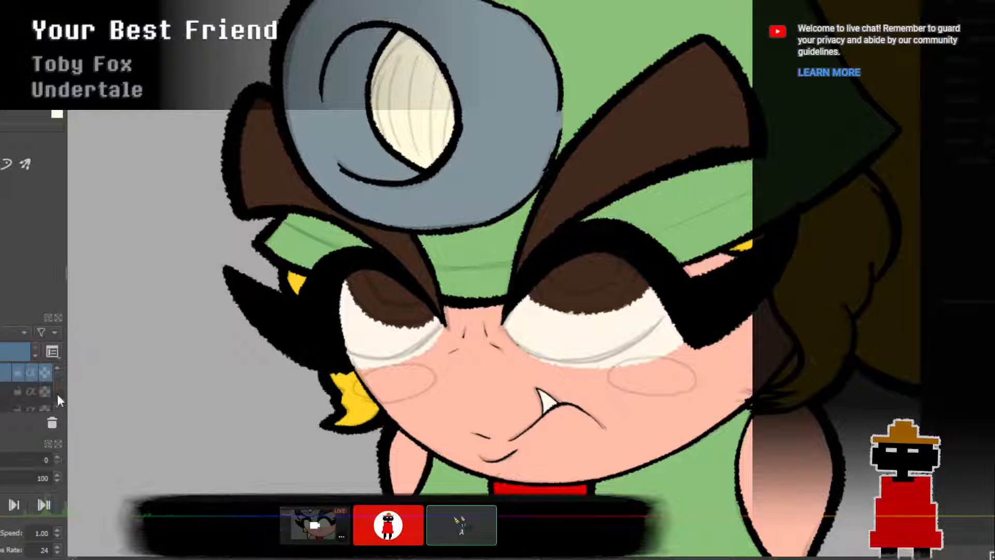
# Fill the helmet brim below the sketched line with pale mint green at its left end and between the eyebrows.
pyautogui.scroll(-1, 57, 394)
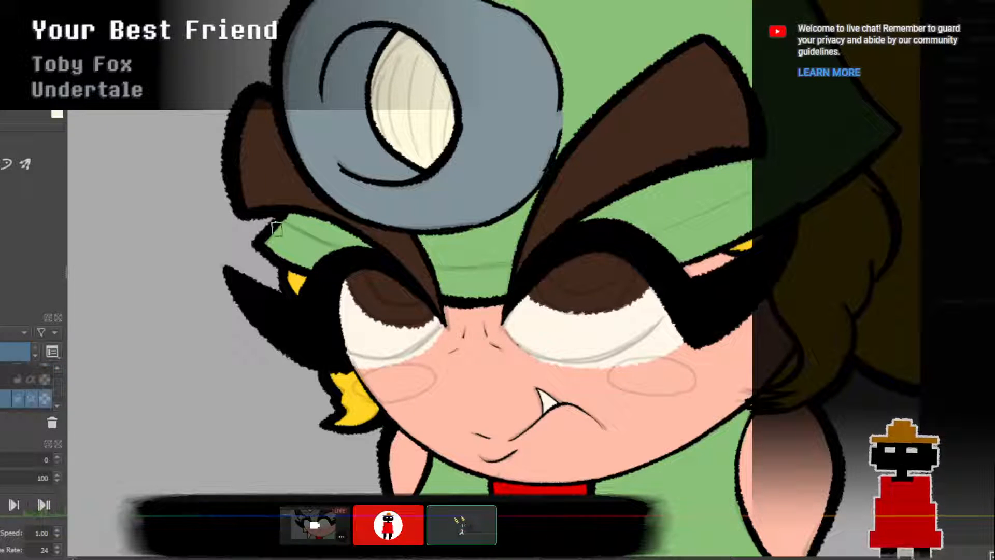
pyautogui.moveTo(279, 227)
pyautogui.mouseDown()
pyautogui.moveTo(281, 253)
pyautogui.moveTo(326, 269)
pyautogui.moveTo(279, 238)
pyautogui.moveTo(329, 263)
pyautogui.moveTo(285, 231)
pyautogui.moveTo(320, 248)
pyautogui.mouseUp()
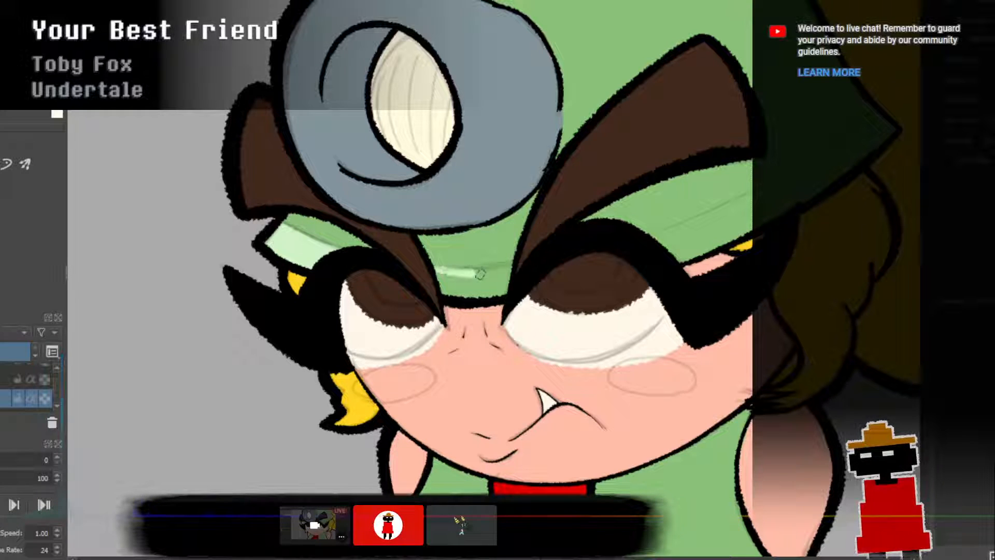
pyautogui.moveTo(436, 269); pyautogui.dragTo(513, 262)
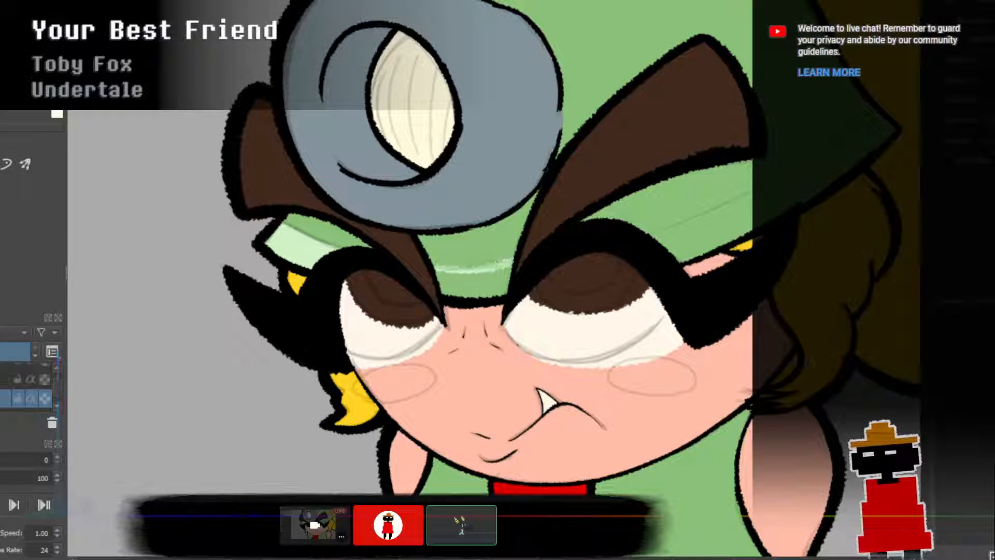
pyautogui.moveTo(439, 286); pyautogui.dragTo(504, 291)
pyautogui.moveTo(439, 279)
pyautogui.mouseDown()
pyautogui.moveTo(476, 289)
pyautogui.moveTo(442, 274)
pyautogui.moveTo(500, 277)
pyautogui.mouseUp()
pyautogui.hotkey('ctrl', 'z')
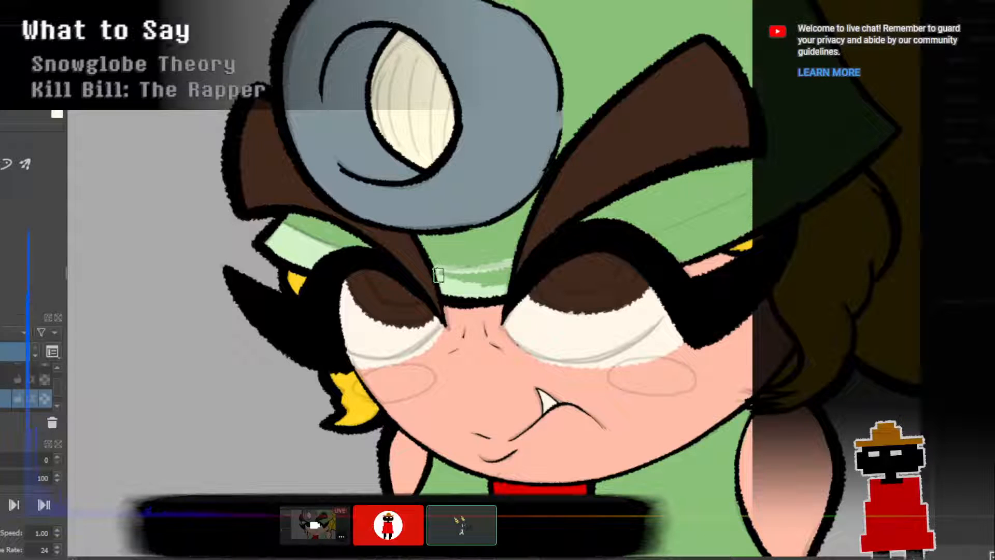
pyautogui.moveTo(438, 273)
pyautogui.mouseDown()
pyautogui.moveTo(507, 273)
pyautogui.moveTo(463, 283)
pyautogui.moveTo(501, 275)
pyautogui.mouseUp()
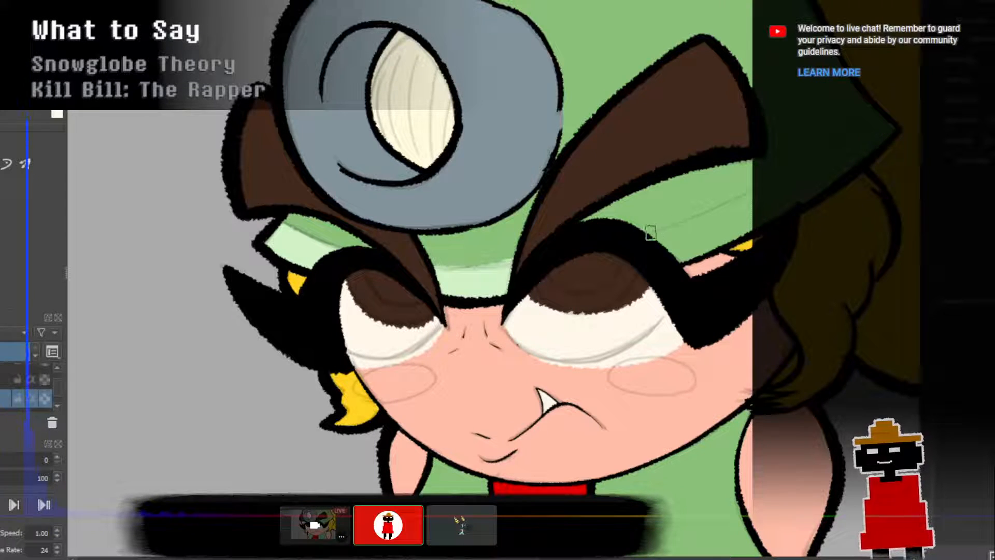
# Continue the pale mint green trim along the brim's lower edge above the character's right-hand eye, below the sketched line.
pyautogui.moveTo(648, 231); pyautogui.dragTo(761, 179)
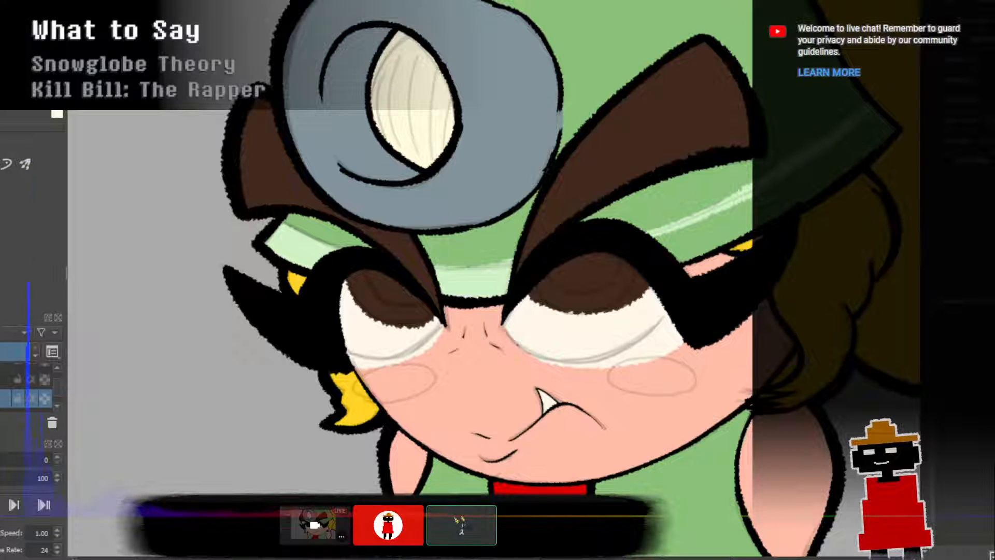
pyautogui.moveTo(653, 236)
pyautogui.mouseDown()
pyautogui.moveTo(682, 256)
pyautogui.moveTo(772, 213)
pyautogui.mouseUp()
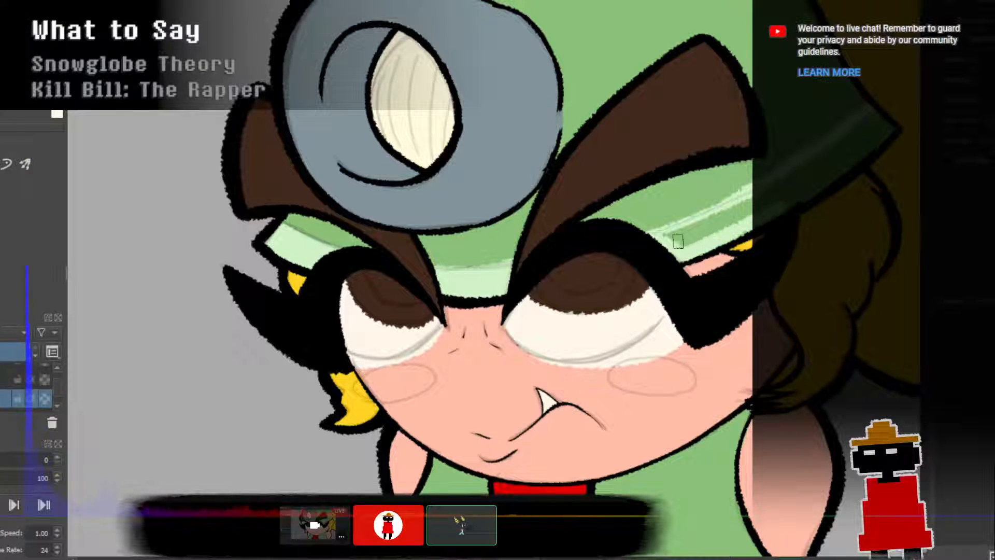
pyautogui.moveTo(678, 241)
pyautogui.mouseDown()
pyautogui.moveTo(713, 218)
pyautogui.moveTo(747, 214)
pyautogui.mouseUp()
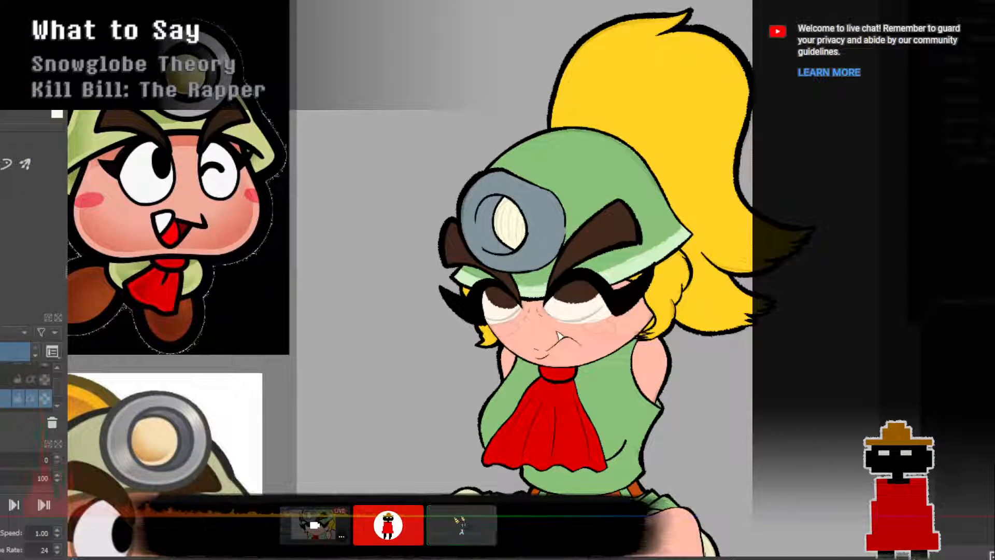
# Examine the whole seated figure and its new brim trim against the Goombella reference images.
pyautogui.moveTo(57, 378); pyautogui.dragTo(57, 361)
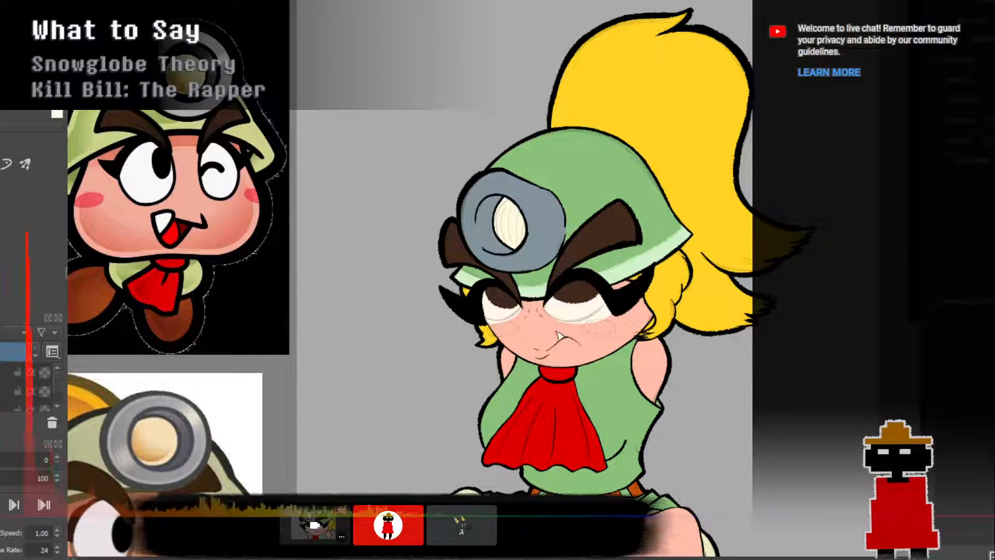
pyautogui.moveTo(766, 129); pyautogui.dragTo(714, 105)
pyautogui.scroll(-1, 715, 105)
pyautogui.moveTo(681, 149)
pyautogui.mouseDown()
pyautogui.moveTo(576, 205)
pyautogui.moveTo(553, 200)
pyautogui.mouseUp()
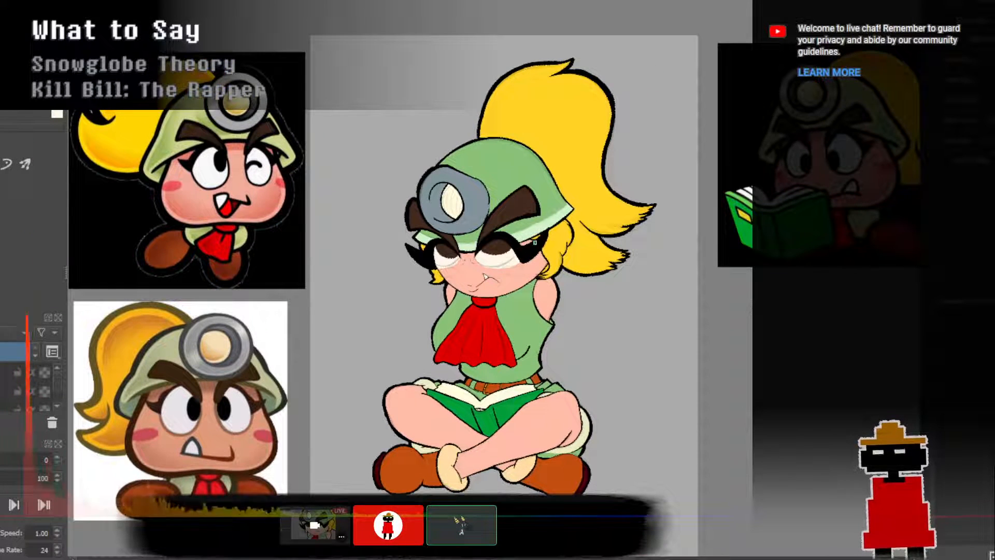
pyautogui.moveTo(532, 300); pyautogui.dragTo(511, 281)
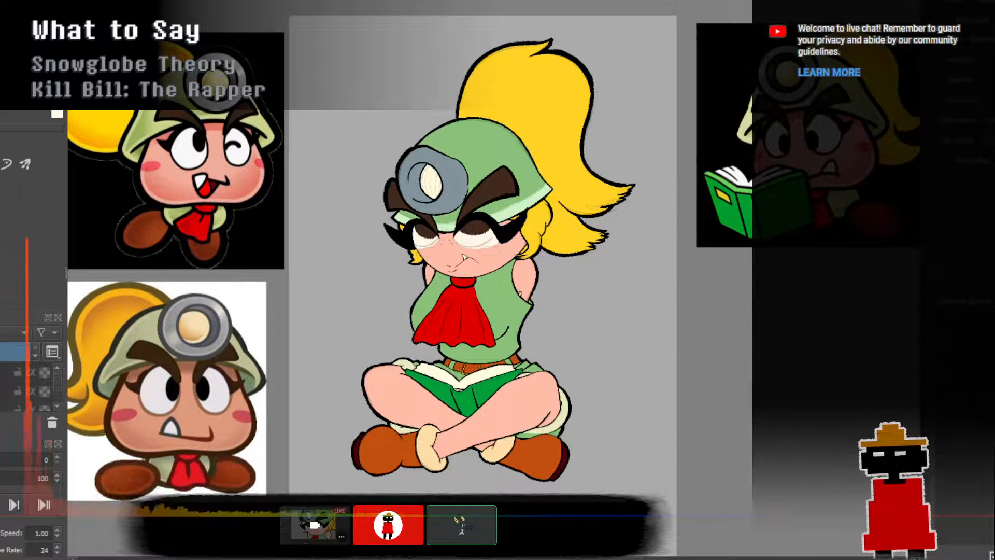
pyautogui.scroll(3, 522, 319)
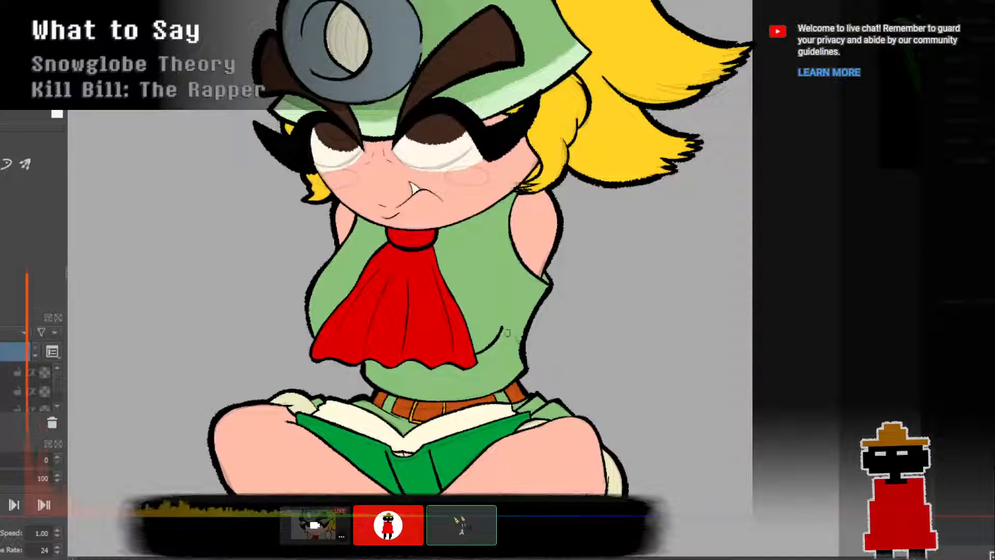
pyautogui.scroll(-3, 518, 314)
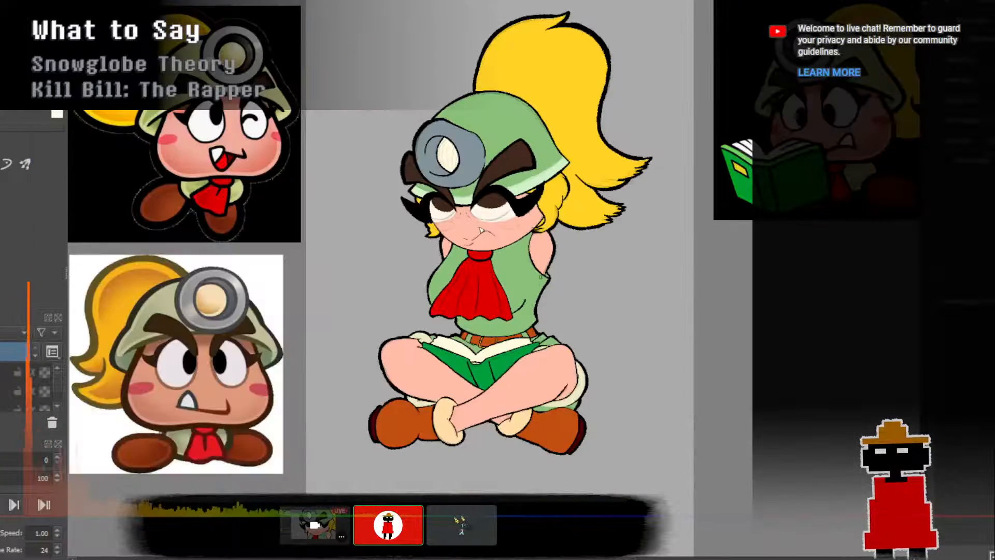
pyautogui.scroll(3, 540, 289)
pyautogui.scroll(5, 539, 289)
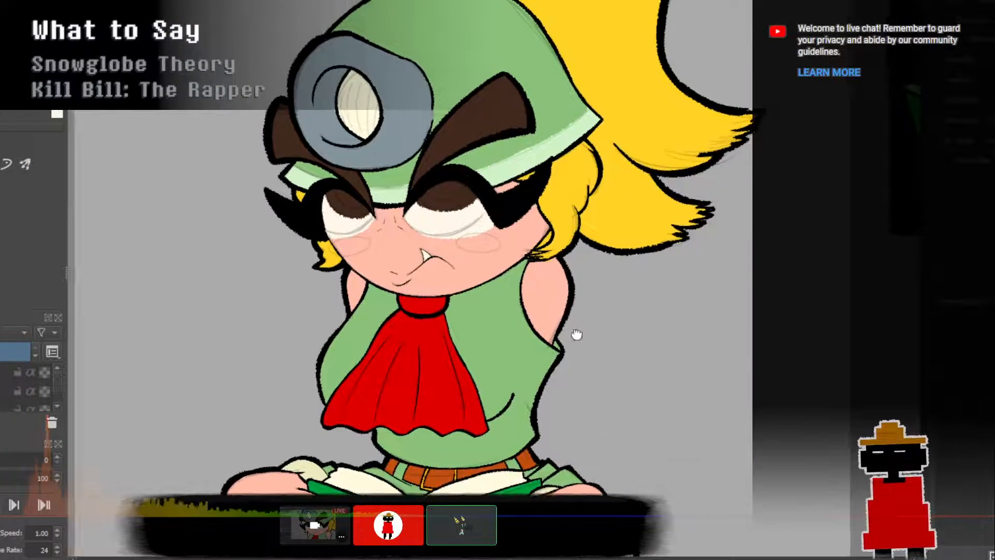
pyautogui.scroll(-5, 634, 335)
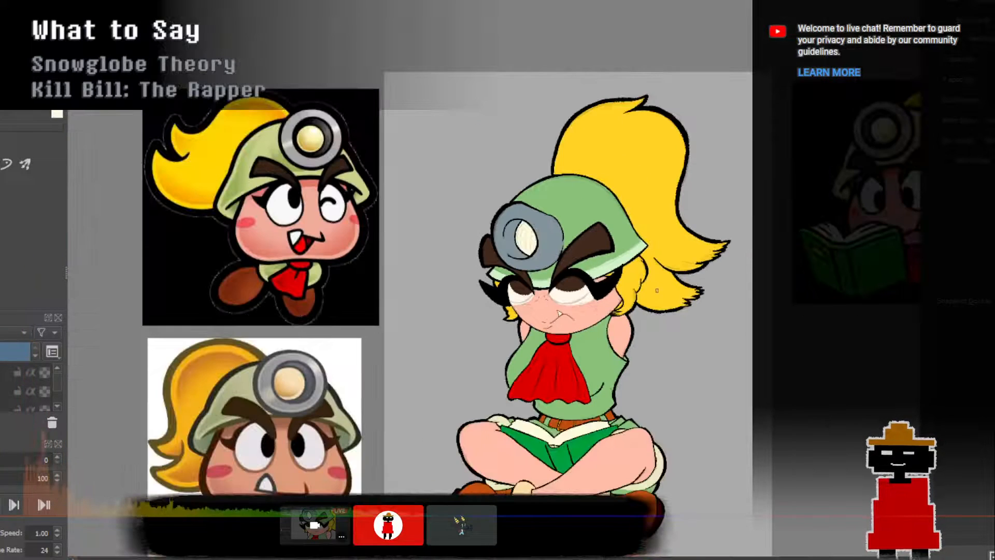
pyautogui.scroll(3, 591, 258)
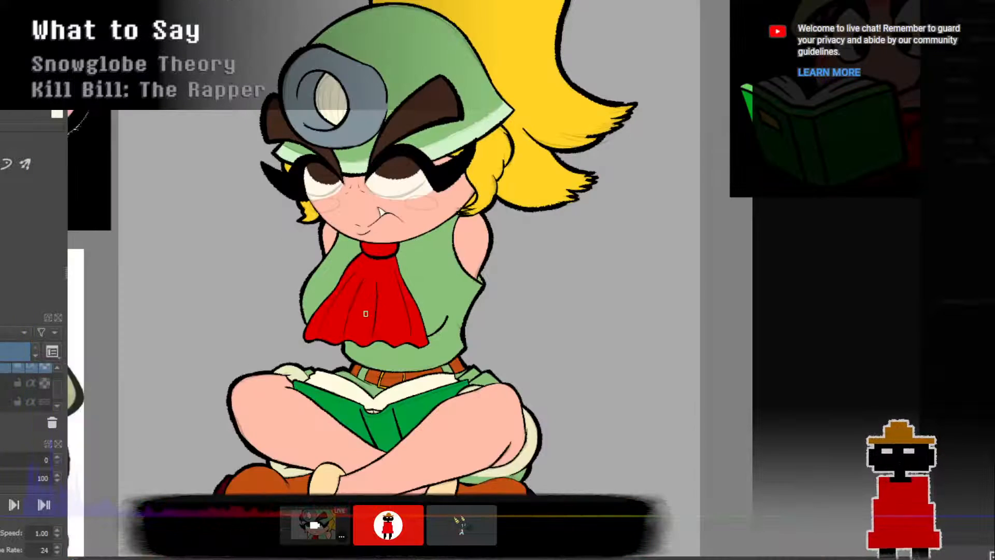
# Try a brush stroke on the green shirt near the right-hand armhole, and undo it.
pyautogui.moveTo(335, 336); pyautogui.dragTo(352, 321)
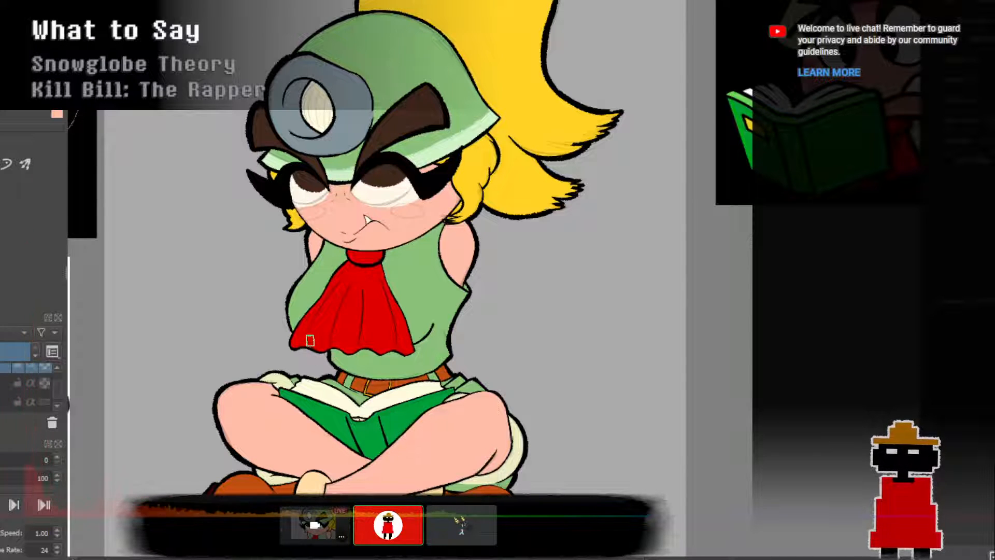
pyautogui.moveTo(347, 310); pyautogui.dragTo(361, 260)
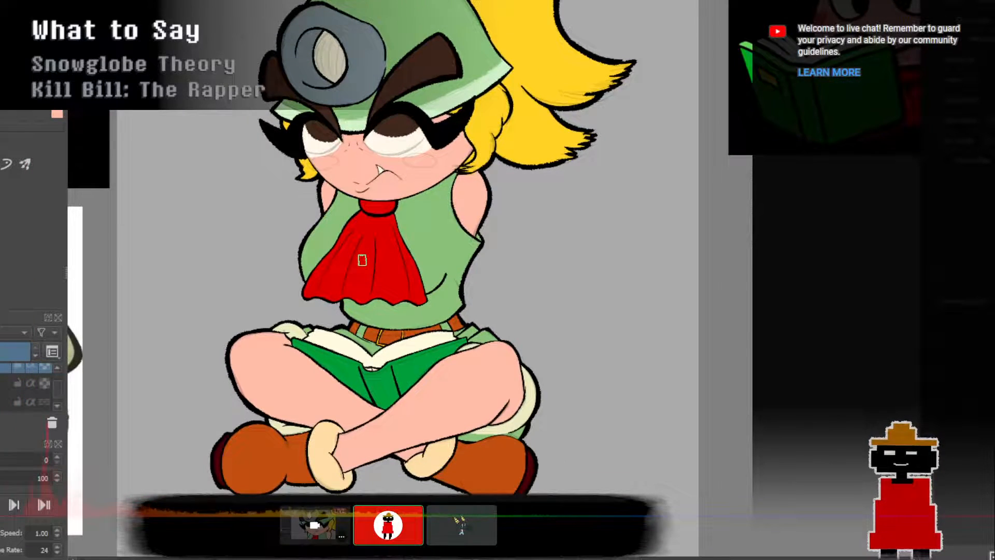
pyautogui.scroll(-2, 363, 260)
pyautogui.scroll(2, 364, 260)
pyautogui.scroll(2, 364, 260)
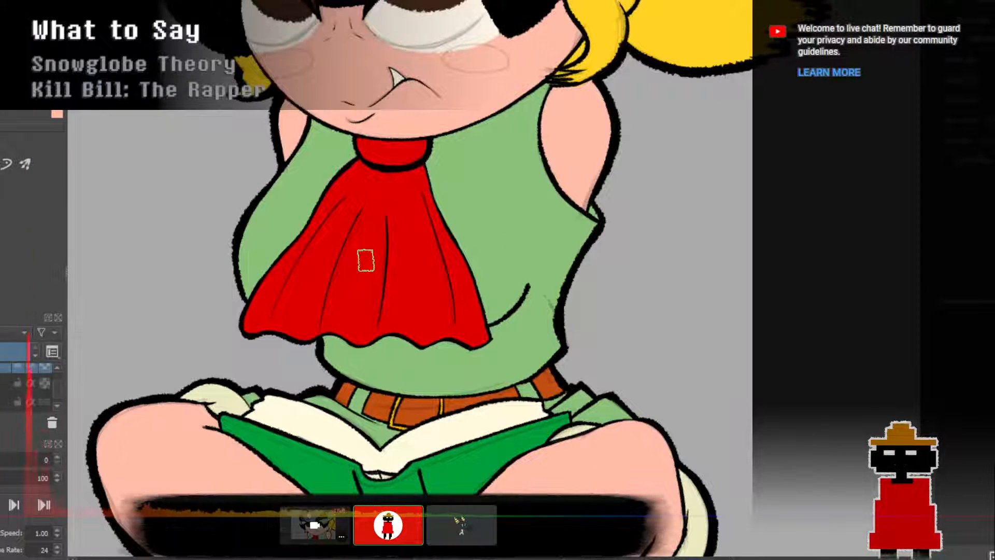
pyautogui.scroll(-2, 365, 261)
pyautogui.scroll(2, 366, 261)
pyautogui.scroll(1, 366, 262)
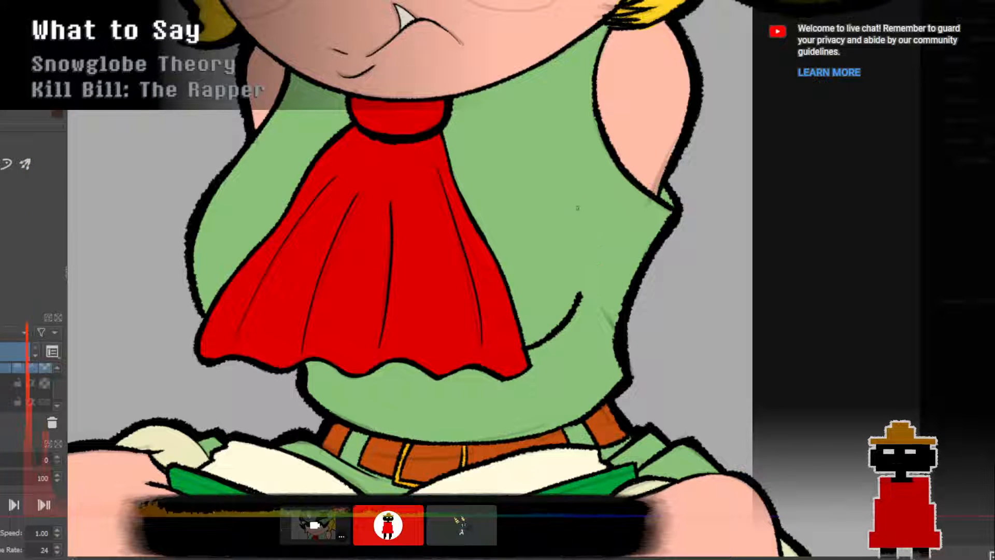
pyautogui.moveTo(577, 207); pyautogui.dragTo(640, 260)
pyautogui.hotkey('ctrl', 'z')
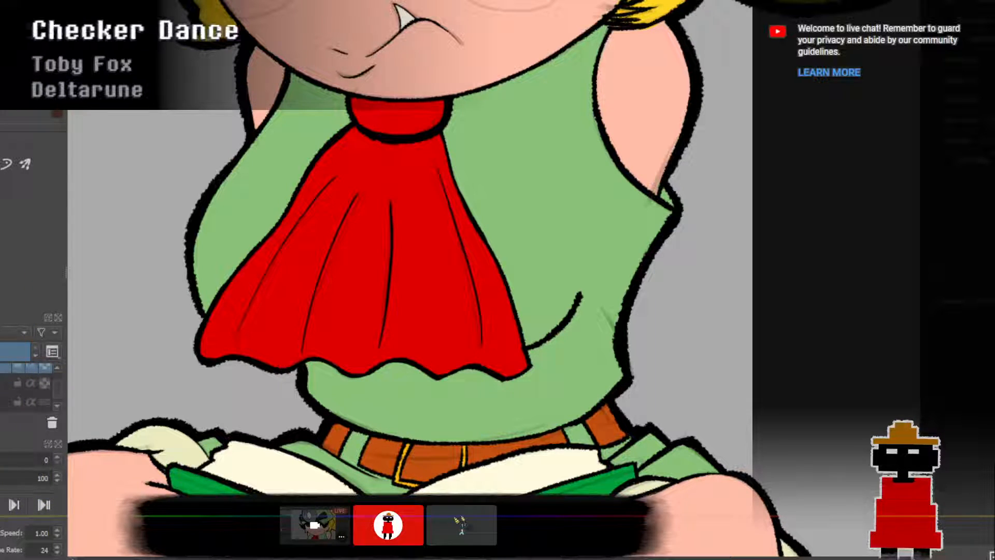
# Try a thick black stroke beside the red scarf's centre fold and two strokes on the green shirt, undoing each.
pyautogui.moveTo(397, 331); pyautogui.dragTo(412, 226)
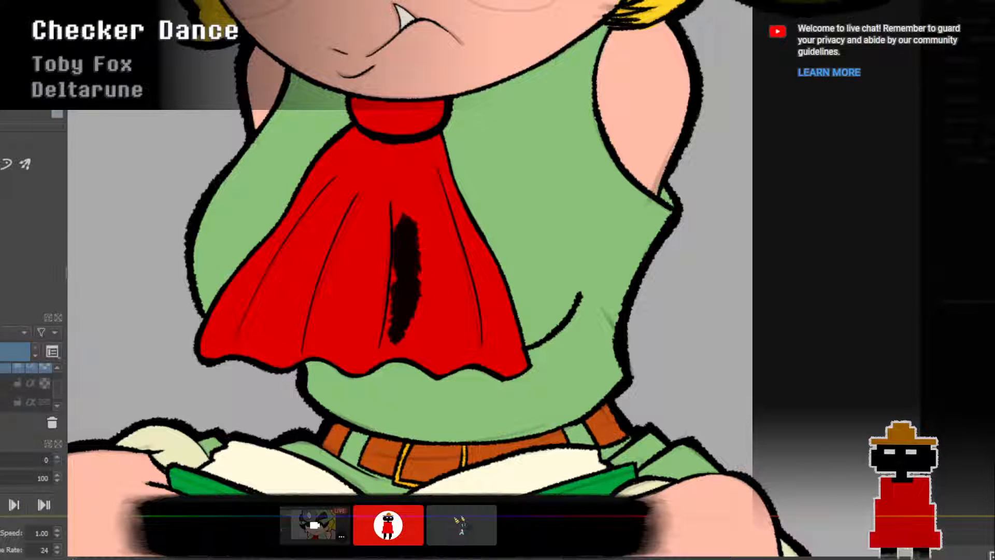
pyautogui.hotkey('ctrl', 'z')
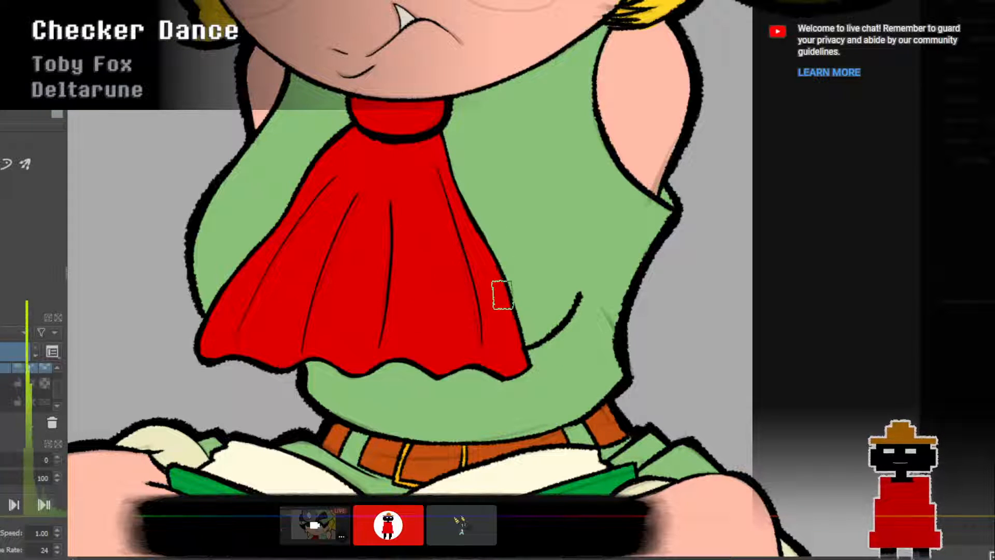
pyautogui.moveTo(518, 146)
pyautogui.mouseDown()
pyautogui.moveTo(571, 230)
pyautogui.moveTo(601, 243)
pyautogui.mouseUp()
pyautogui.hotkey('ctrl', 'z')
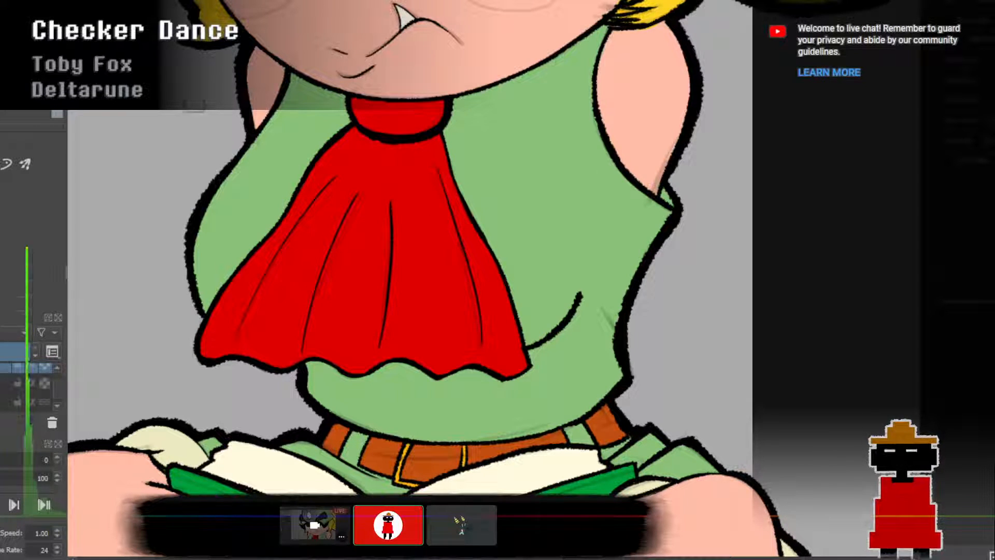
pyautogui.moveTo(606, 193); pyautogui.dragTo(612, 296)
pyautogui.hotkey('ctrl', 'z')
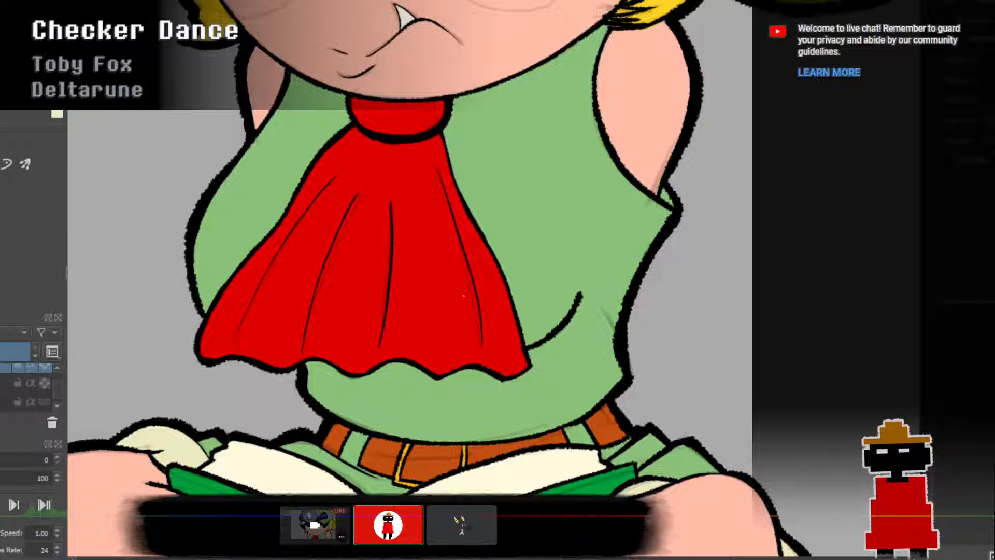
# Try a pale cream stroke across the lower half of the red scarf, and undo it.
pyautogui.moveTo(463, 305)
pyautogui.mouseDown()
pyautogui.moveTo(444, 224)
pyautogui.moveTo(454, 279)
pyautogui.moveTo(449, 232)
pyautogui.moveTo(454, 289)
pyautogui.moveTo(446, 301)
pyautogui.moveTo(385, 292)
pyautogui.moveTo(349, 265)
pyautogui.moveTo(307, 297)
pyautogui.mouseUp()
pyautogui.hotkey('ctrl', 'z')
pyautogui.hotkey('ctrl', 'z')
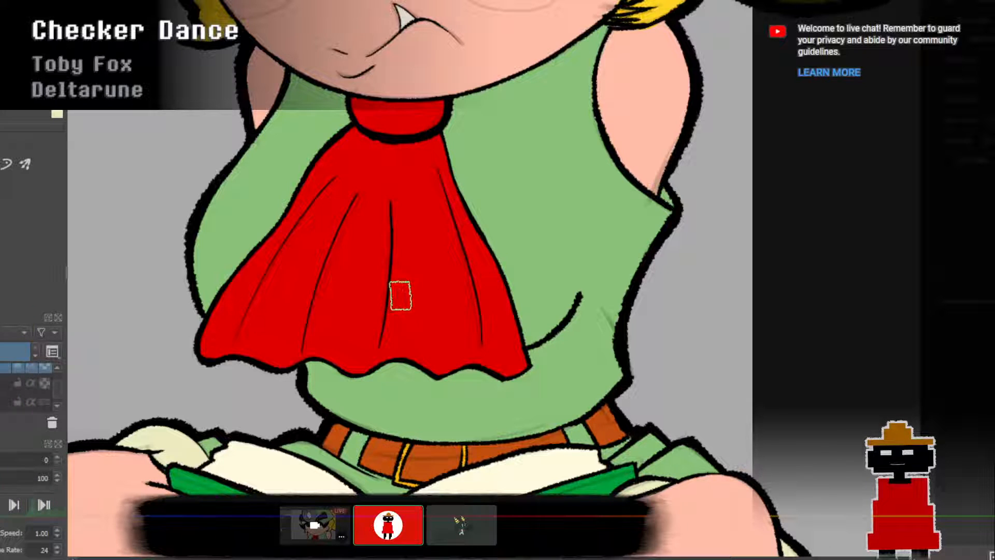
pyautogui.keyDown('ctrl'); pyautogui.click(427, 286); pyautogui.keyUp('ctrl')
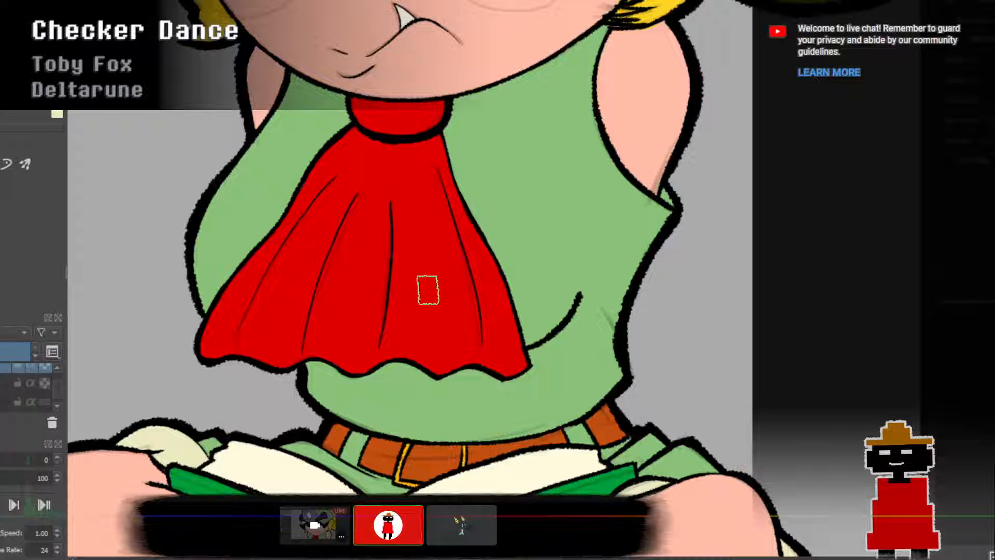
pyautogui.moveTo(324, 345)
pyautogui.mouseDown()
pyautogui.moveTo(329, 321)
pyautogui.moveTo(376, 303)
pyautogui.moveTo(384, 331)
pyautogui.moveTo(406, 317)
pyautogui.mouseUp()
pyautogui.keyDown('ctrl'); pyautogui.click(598, 232); pyautogui.keyUp('ctrl')
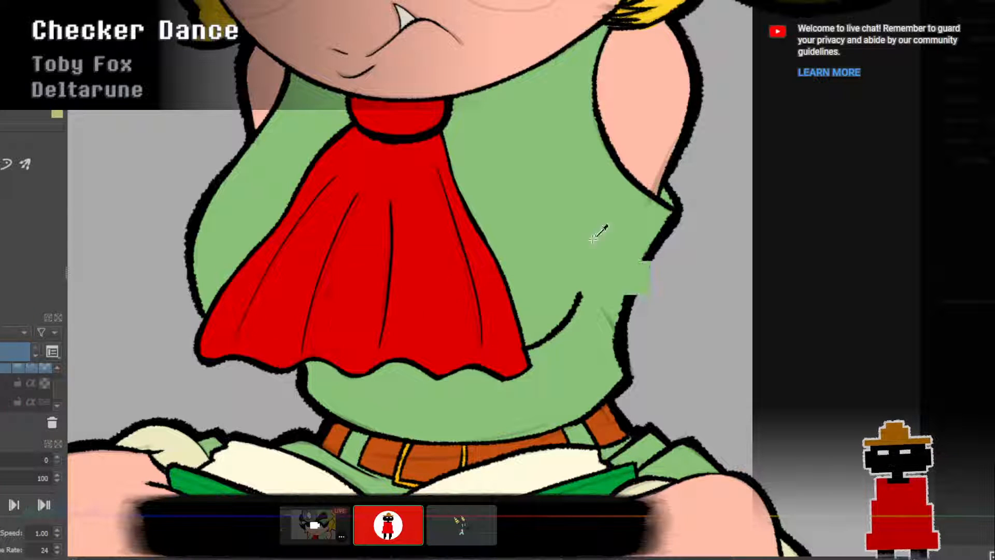
pyautogui.moveTo(598, 232)
pyautogui.mouseDown()
pyautogui.moveTo(597, 207)
pyautogui.moveTo(615, 266)
pyautogui.mouseUp()
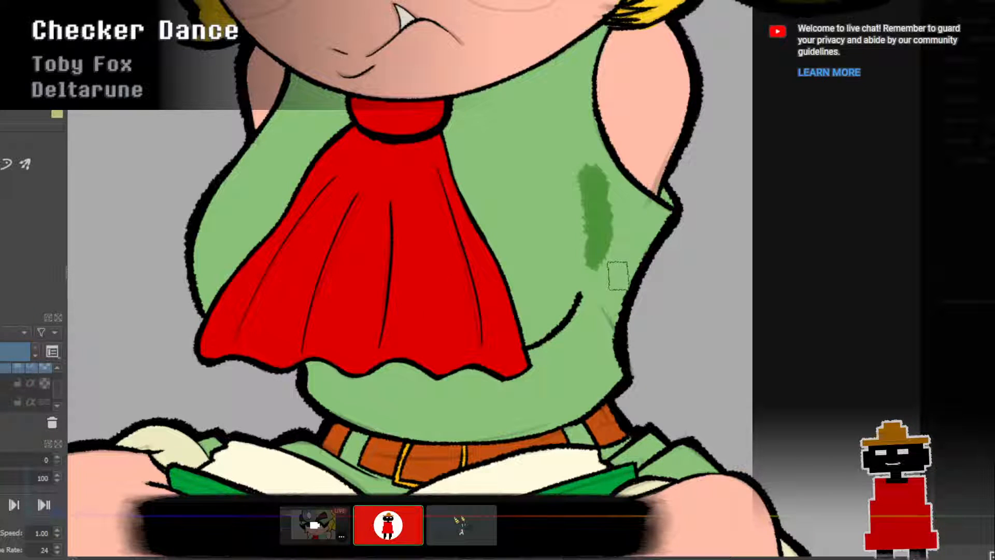
pyautogui.hotkey('ctrl', 'z')
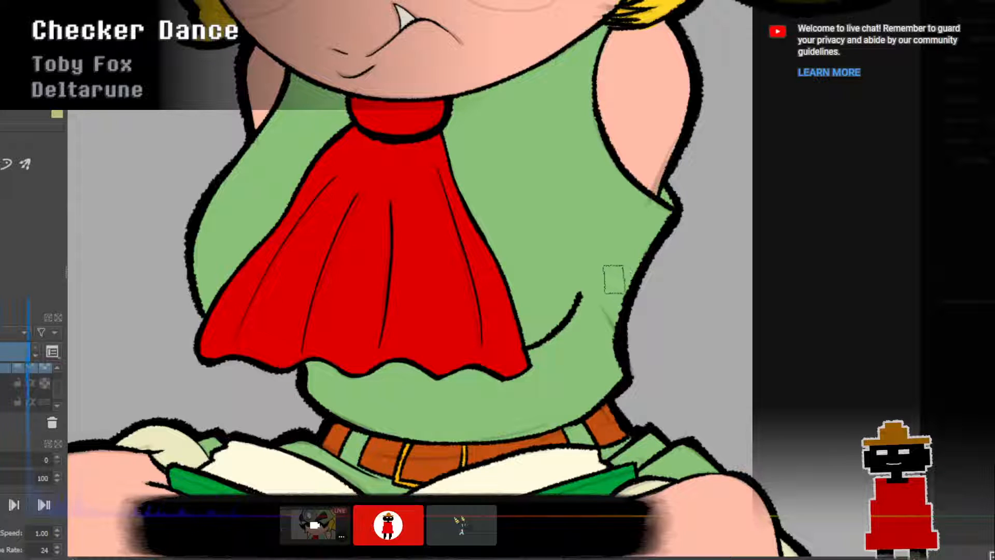
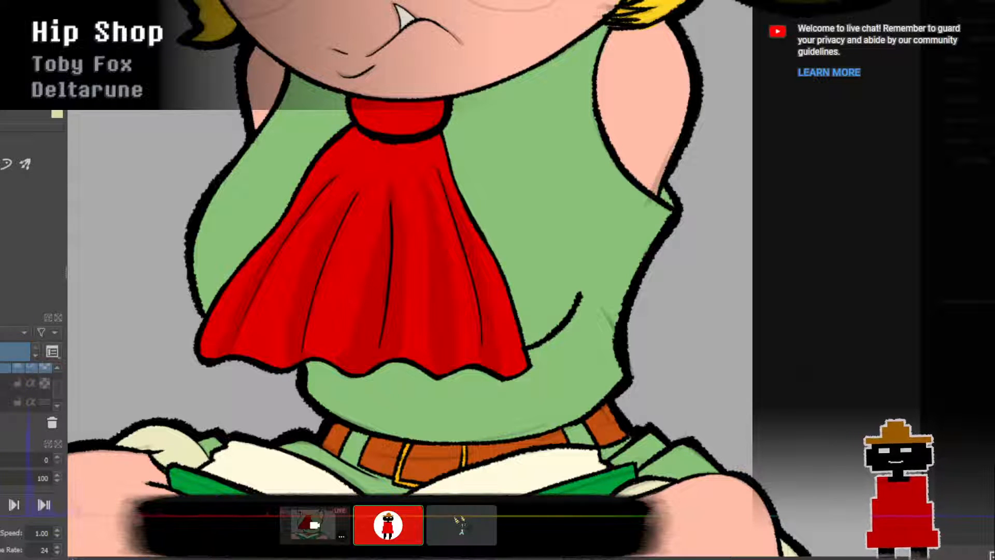
pyautogui.scroll(-3, 652, 216)
pyautogui.moveTo(575, 214); pyautogui.dragTo(503, 278)
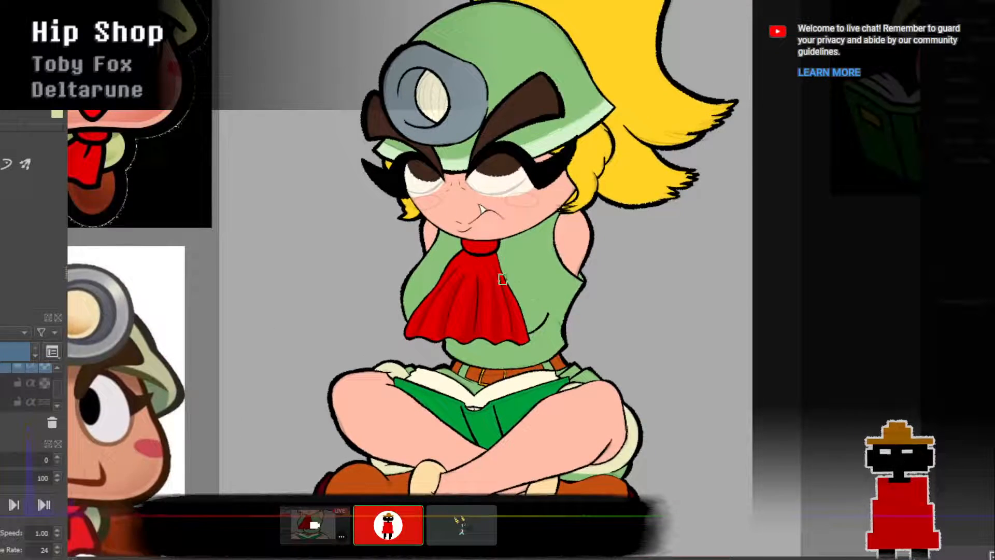
pyautogui.scroll(2, 484, 269)
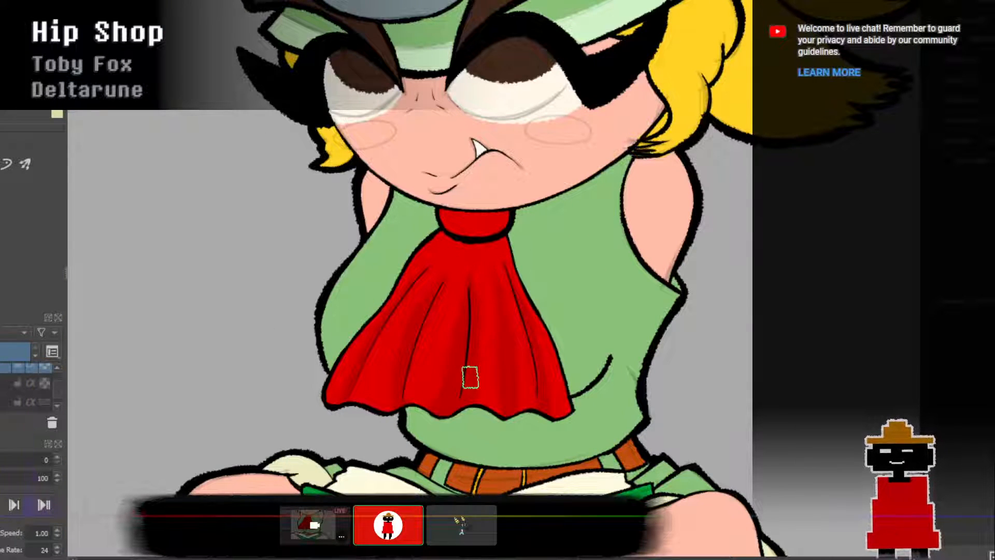
pyautogui.press('ctrl')
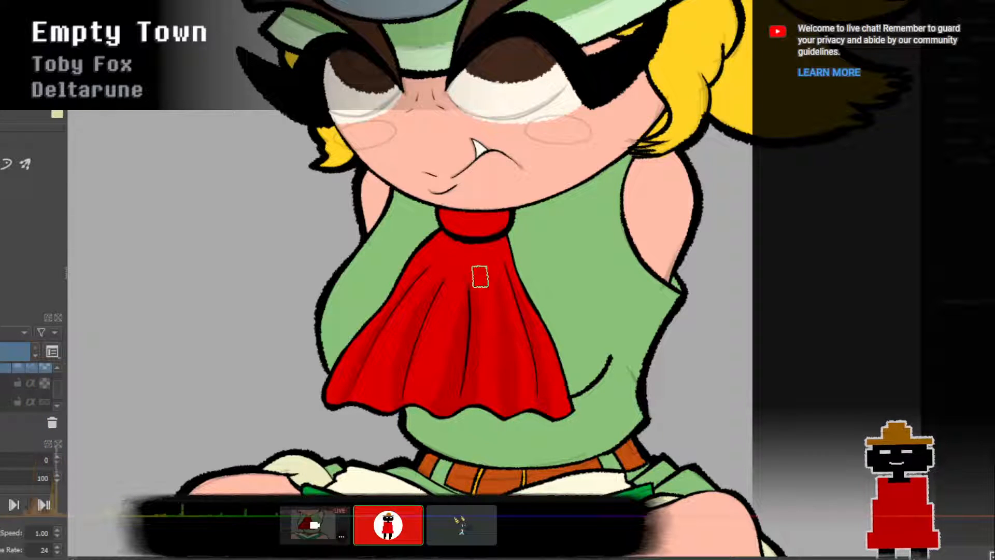
# Rename the layer directly above the scarf's shading layer.
pyautogui.click(58, 369)
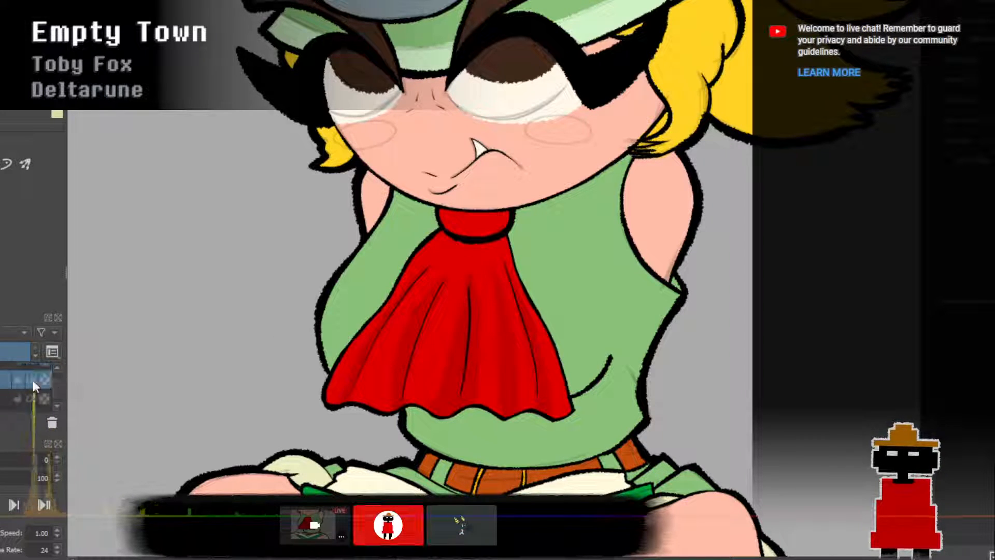
pyautogui.doubleClick(4, 379)
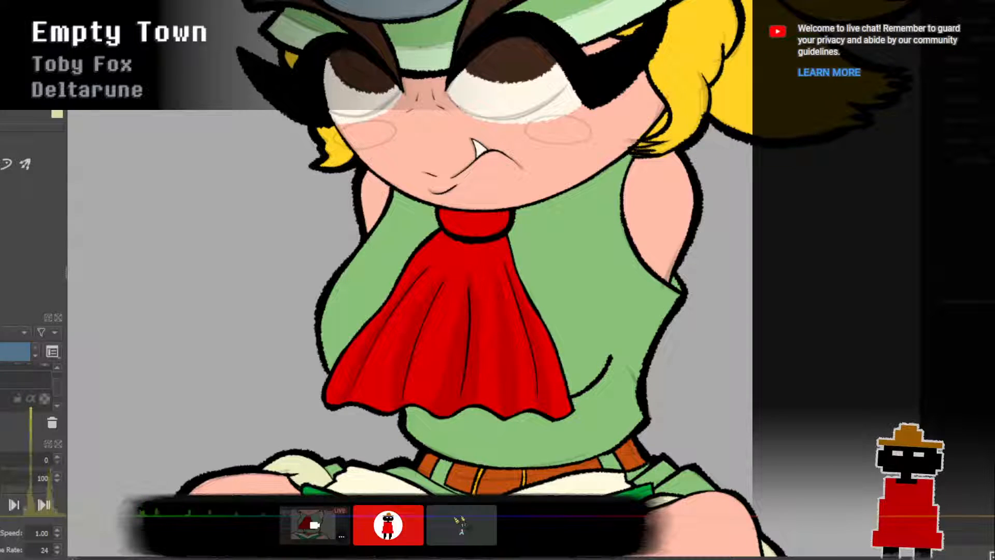
pyautogui.press('Return')
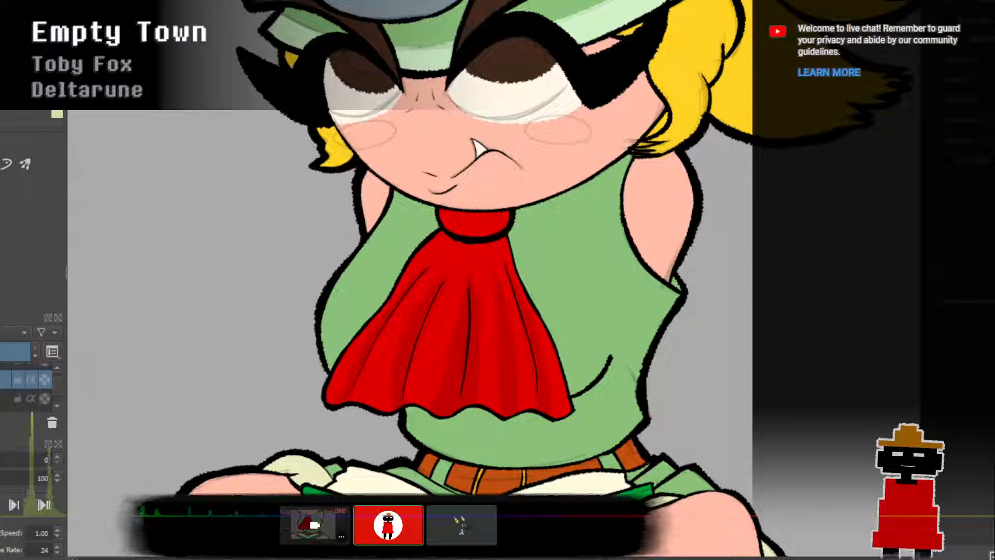
pyautogui.press('F2')
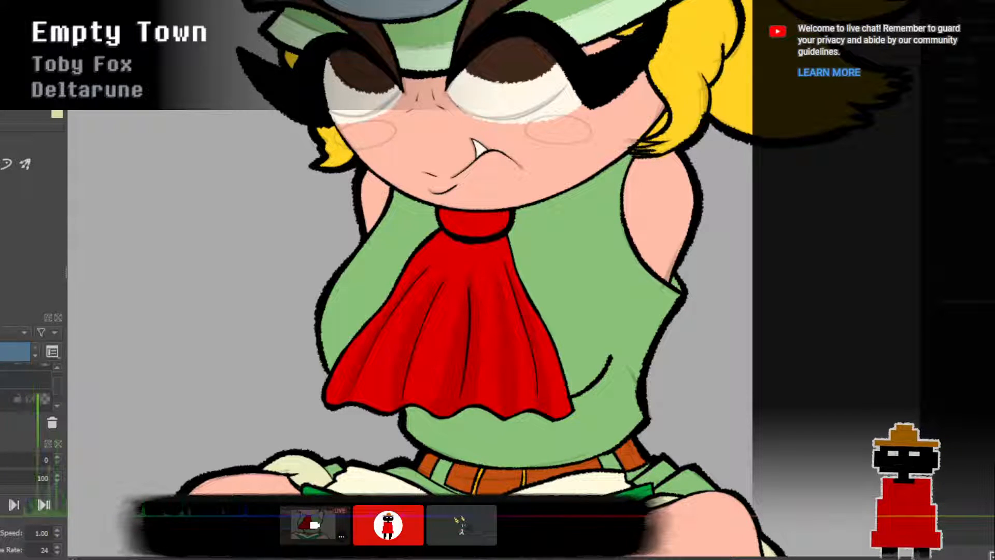
pyautogui.press('Return')
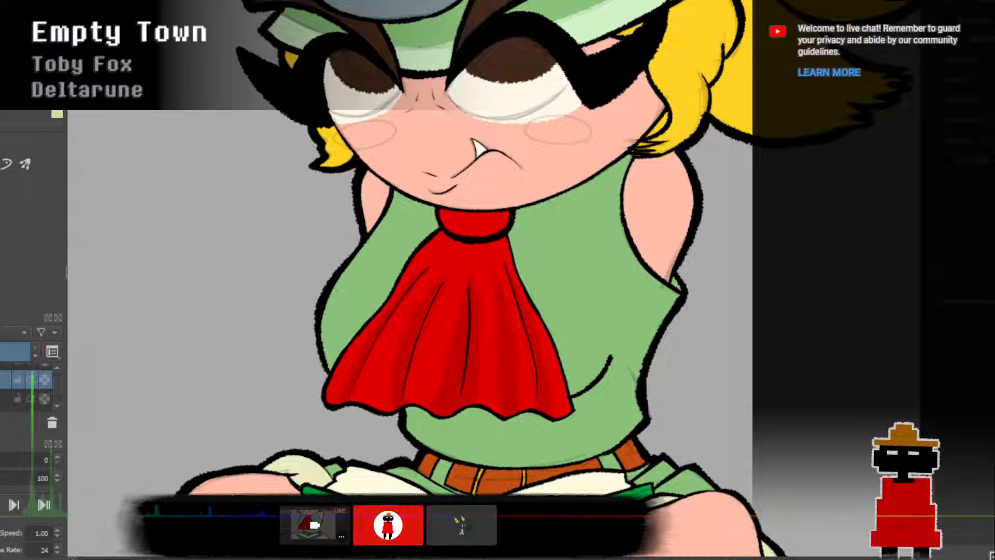
# Remove the darker red shading from the scarf's layer and make the layer above it active.
pyautogui.click(5, 399)
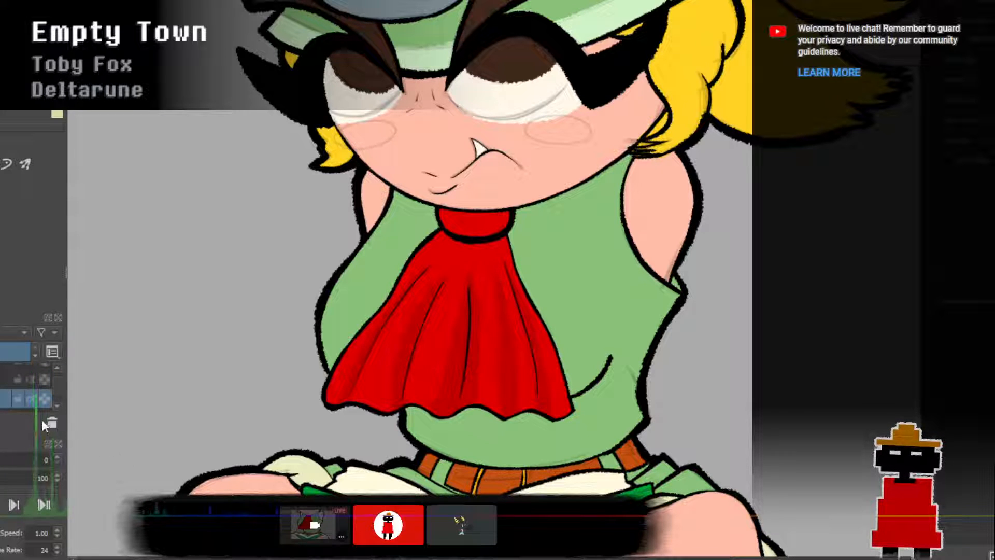
pyautogui.press('Delete')
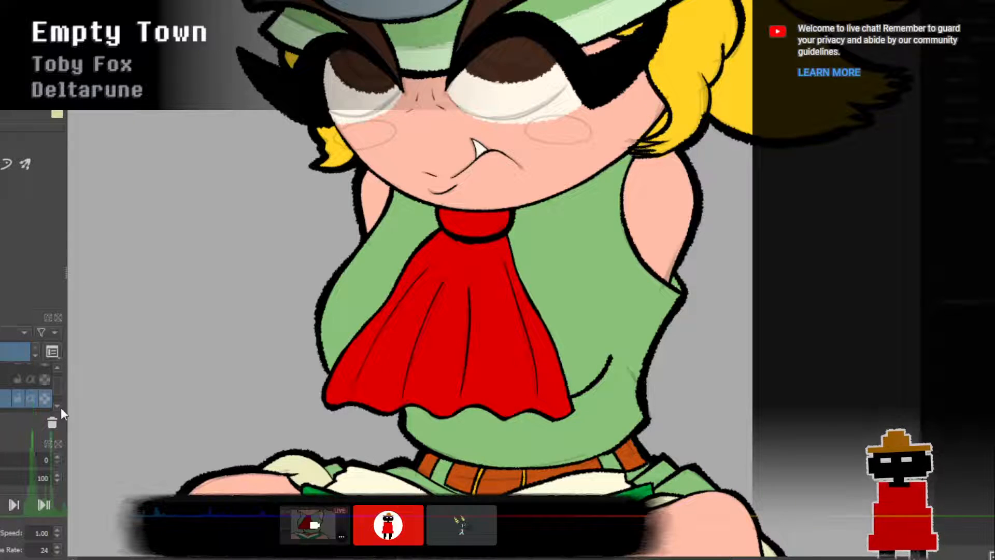
pyautogui.click(5, 379)
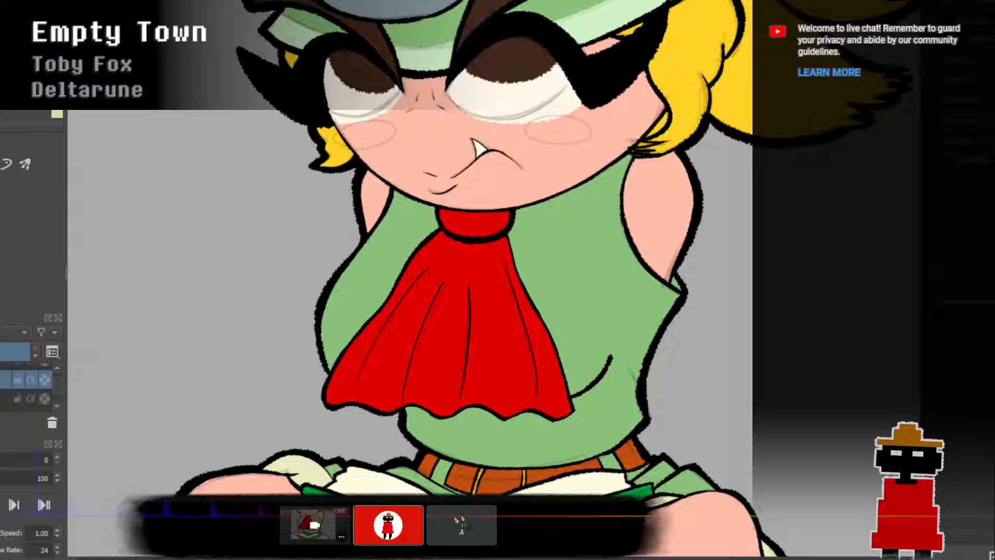
pyautogui.keyDown('ctrl'); pyautogui.click(395, 402); pyautogui.keyUp('ctrl')
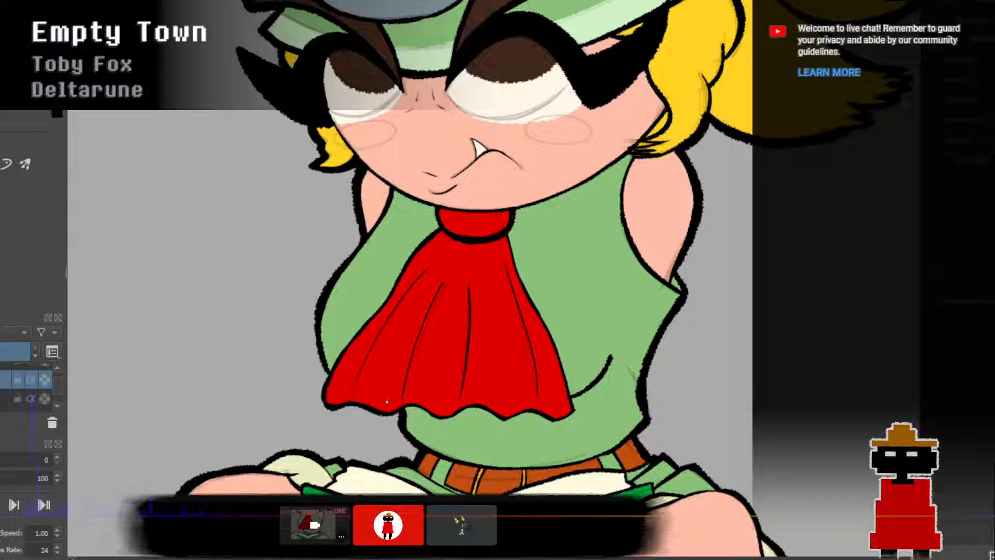
pyautogui.moveTo(397, 399); pyautogui.dragTo(425, 312)
pyautogui.hotkey('ctrl', 'z')
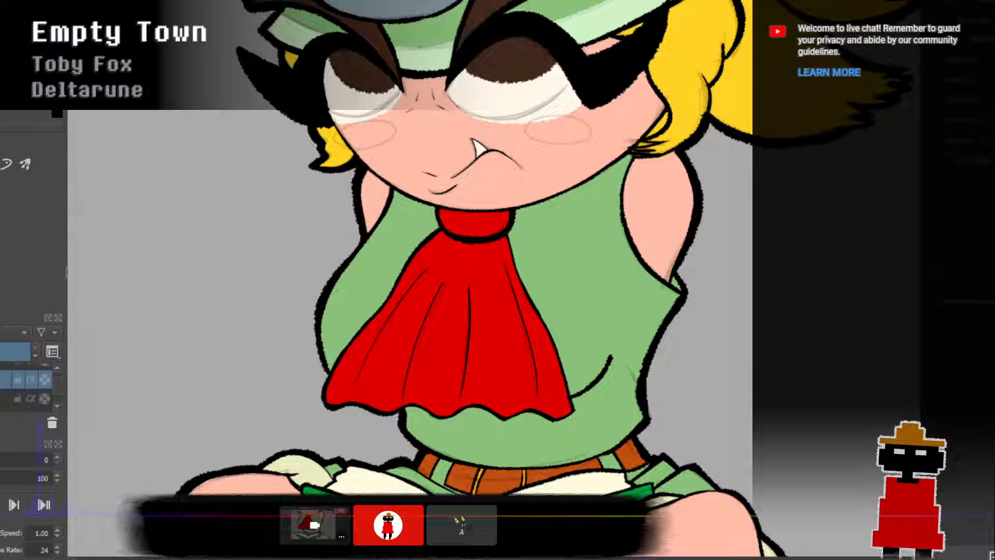
pyautogui.moveTo(399, 402); pyautogui.dragTo(436, 318)
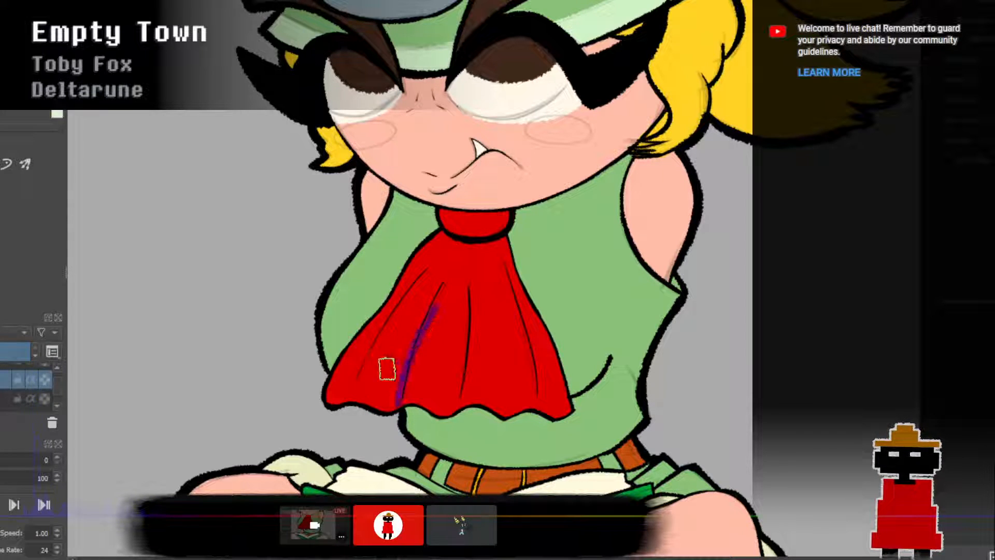
pyautogui.hotkey('ctrl', 'z')
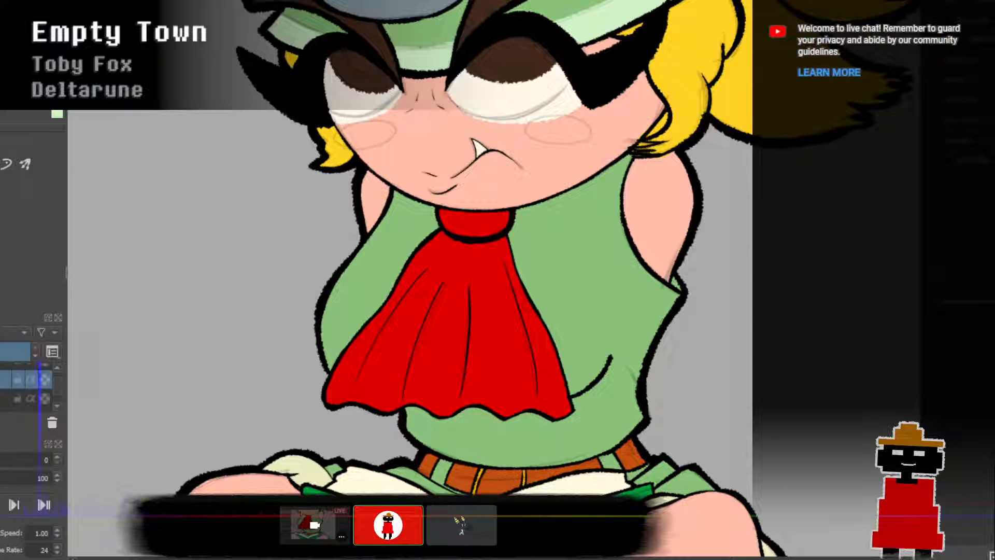
# Paint purple fold shadows with brush strokes along the two leftmost crease lines of the red scarf.
pyautogui.moveTo(396, 406); pyautogui.dragTo(434, 296)
pyautogui.moveTo(408, 363); pyautogui.dragTo(442, 281)
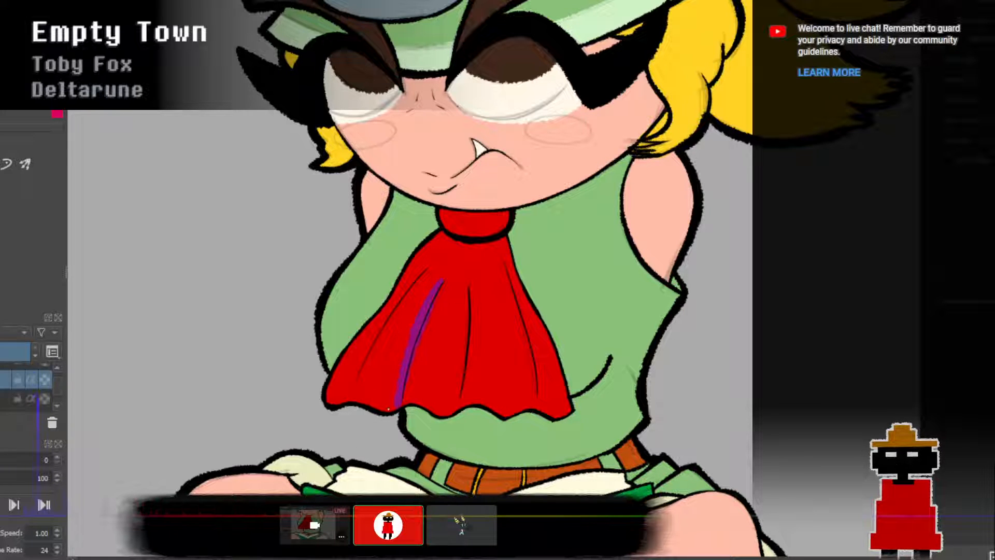
pyautogui.moveTo(390, 395)
pyautogui.mouseDown()
pyautogui.moveTo(392, 410)
pyautogui.moveTo(418, 329)
pyautogui.mouseUp()
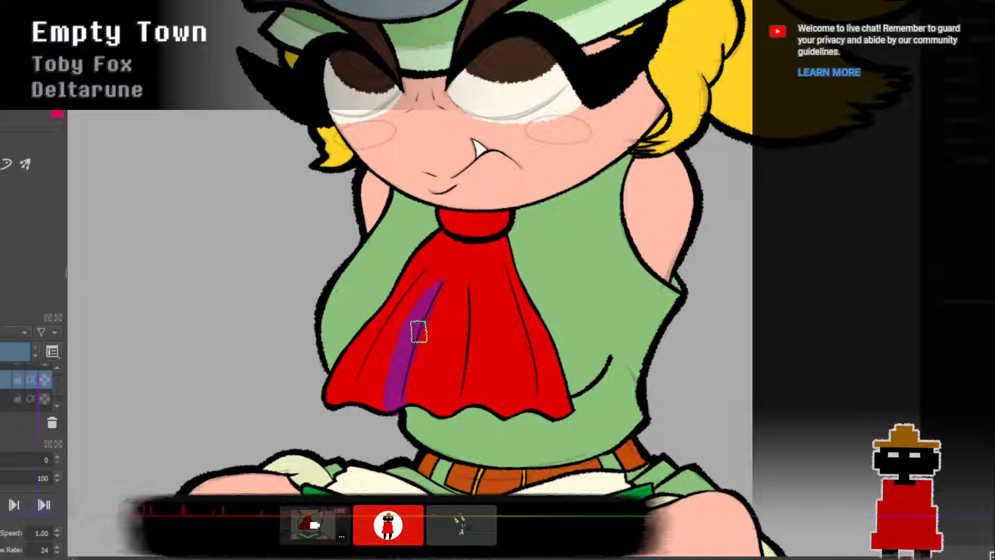
pyautogui.moveTo(398, 368); pyautogui.dragTo(435, 291)
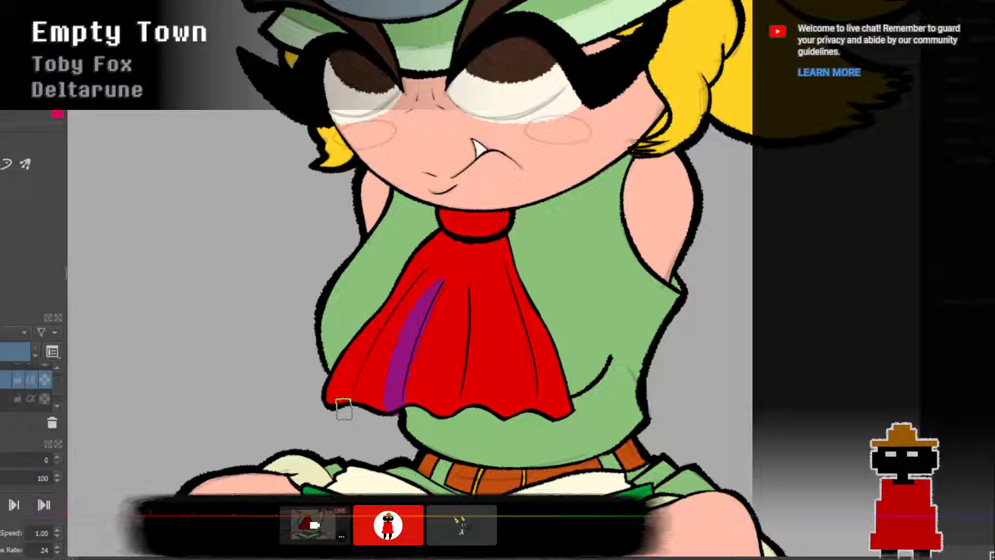
pyautogui.moveTo(339, 406)
pyautogui.mouseDown()
pyautogui.moveTo(374, 343)
pyautogui.moveTo(342, 392)
pyautogui.moveTo(399, 293)
pyautogui.mouseUp()
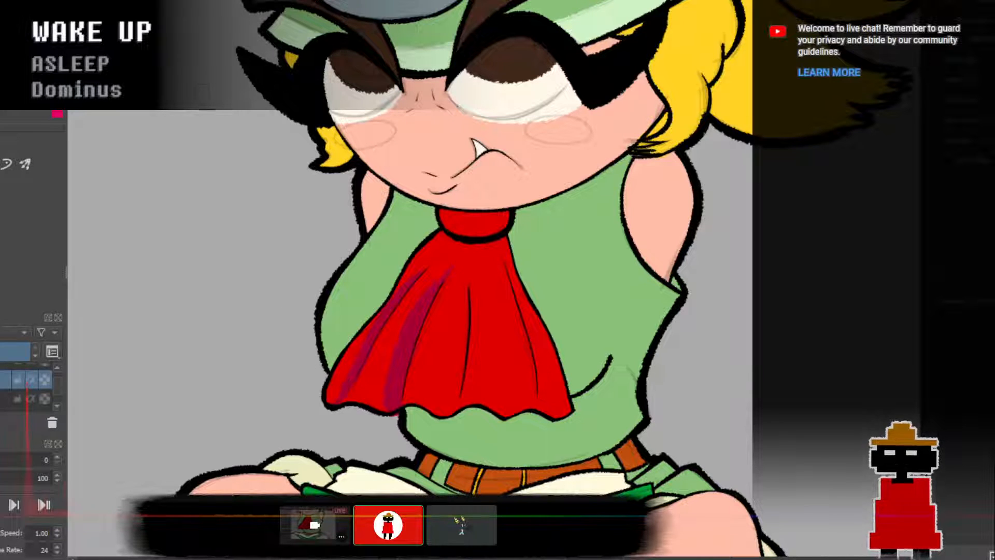
# Turn on alpha inheritance for the scarf's shading layer and select it together with the two layers beneath it.
pyautogui.click(34, 381)
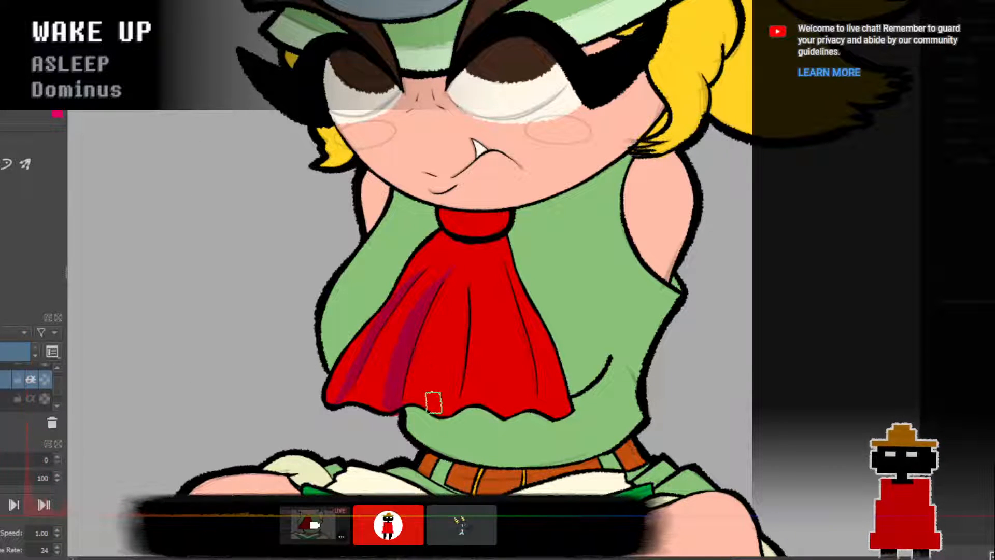
pyautogui.keyDown('ctrl'); pyautogui.click(47, 400); pyautogui.keyUp('ctrl')
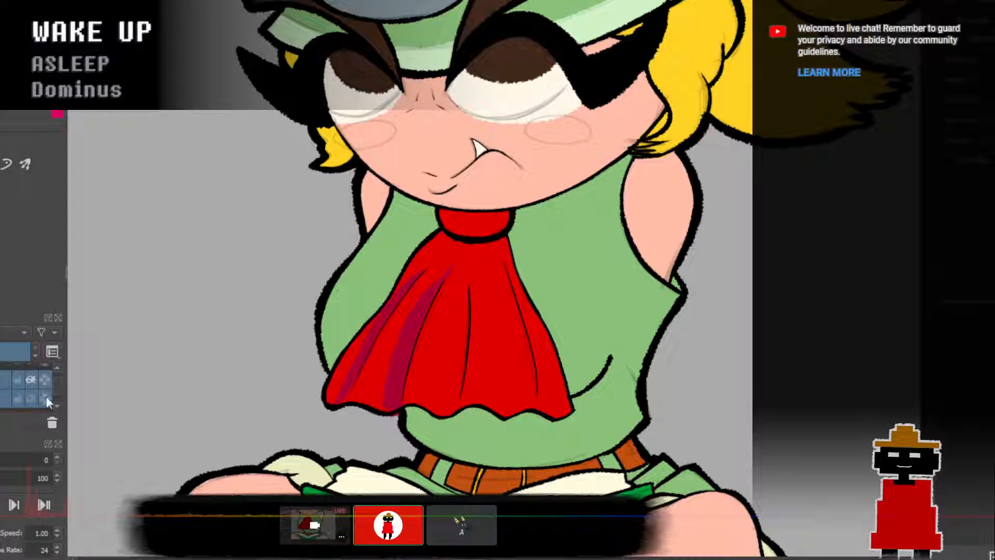
pyautogui.scroll(-1, 53, 404)
pyautogui.keyDown('ctrl'); pyautogui.click(52, 404); pyautogui.keyUp('ctrl')
pyautogui.click(5, 408)
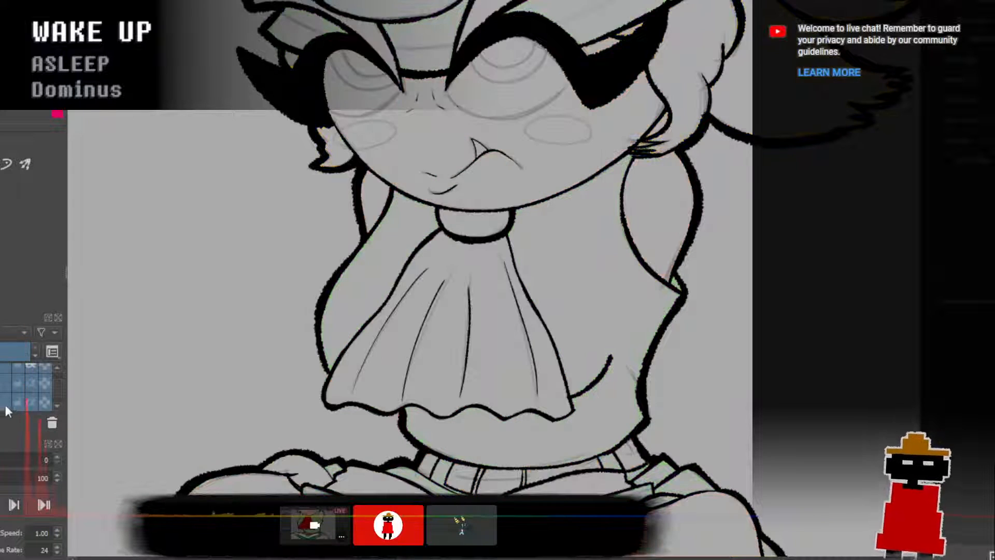
pyautogui.click(58, 366)
pyautogui.click(58, 366)
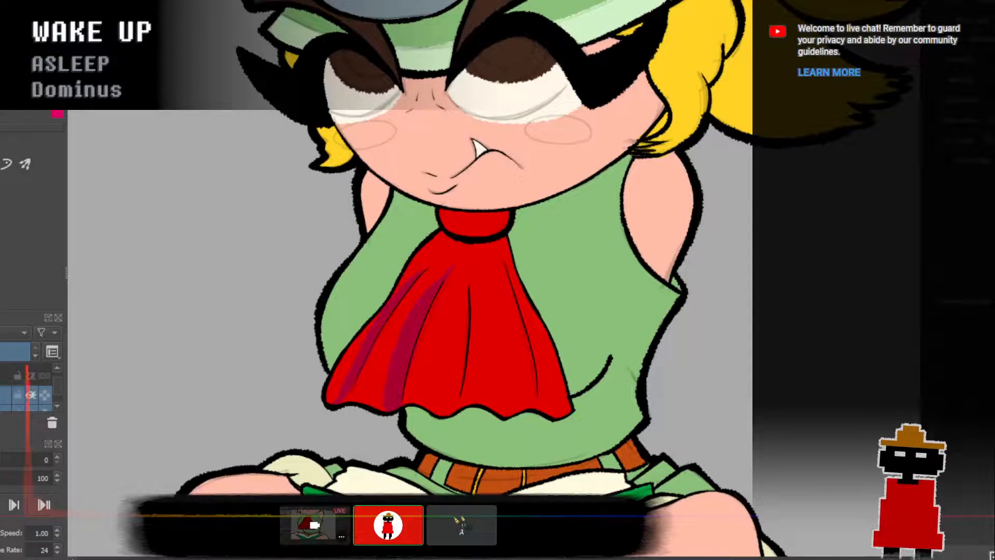
pyautogui.scroll(1, 29, 389)
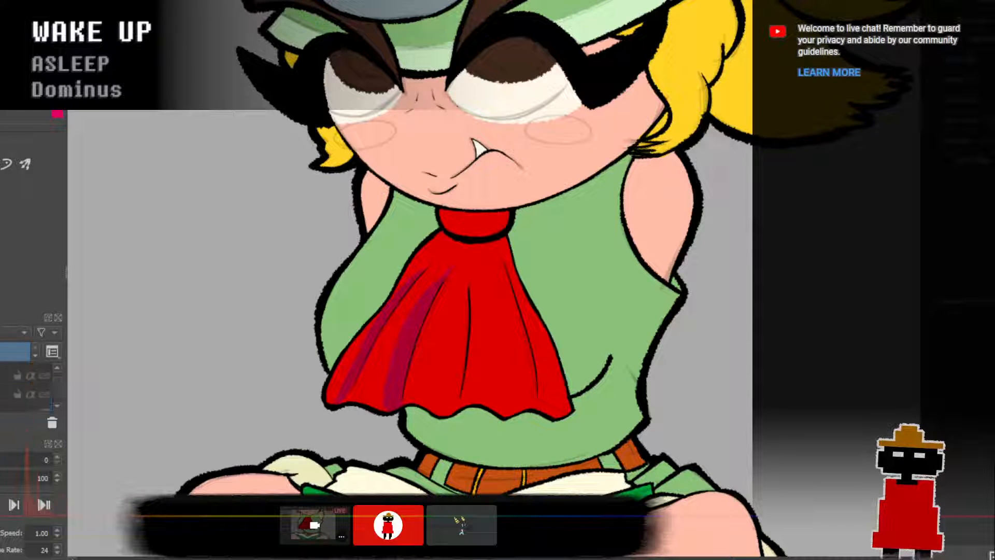
pyautogui.scroll(-1, 28, 389)
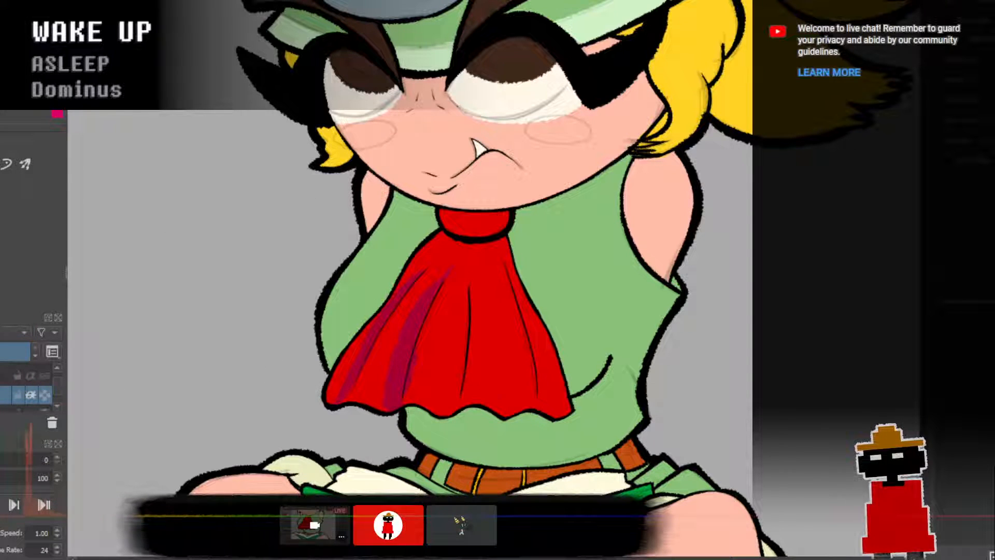
pyautogui.click(58, 404)
pyautogui.click(58, 404)
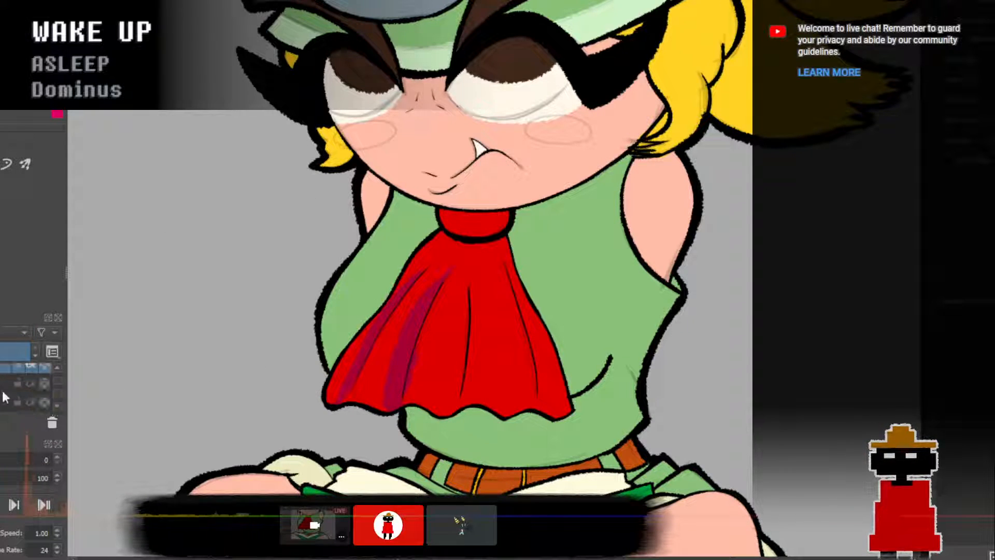
pyautogui.click(4, 398)
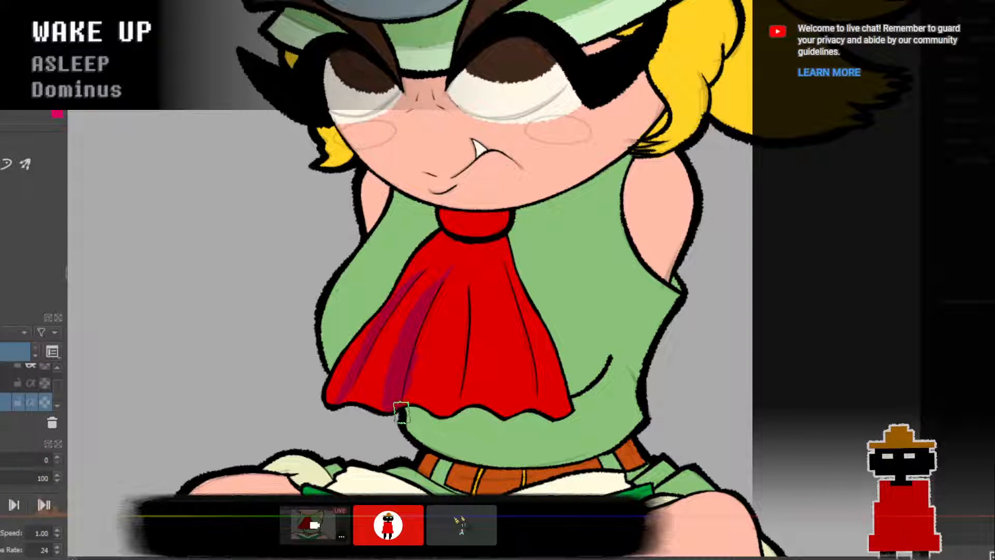
pyautogui.scroll(2, 435, 349)
pyautogui.scroll(-2, 434, 349)
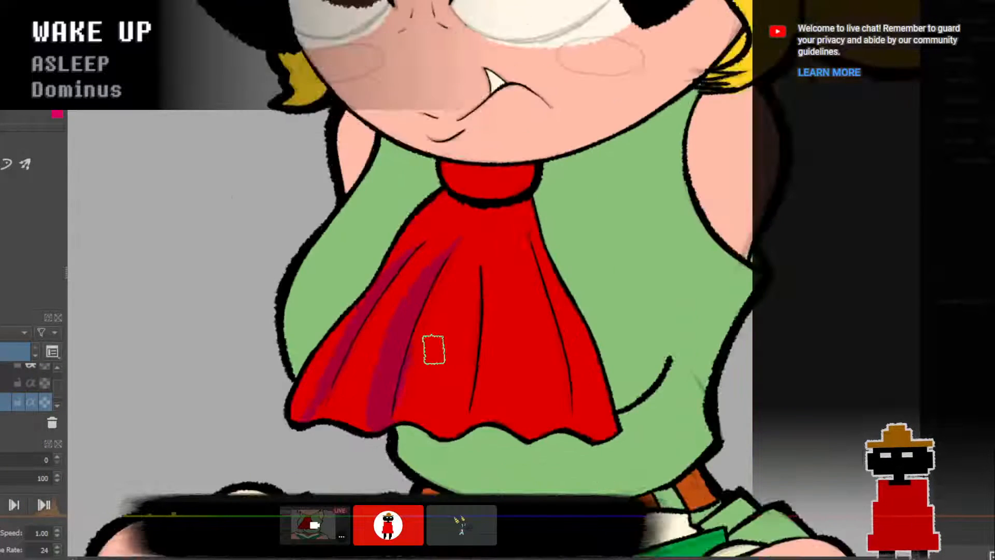
pyautogui.moveTo(418, 343); pyautogui.dragTo(358, 336)
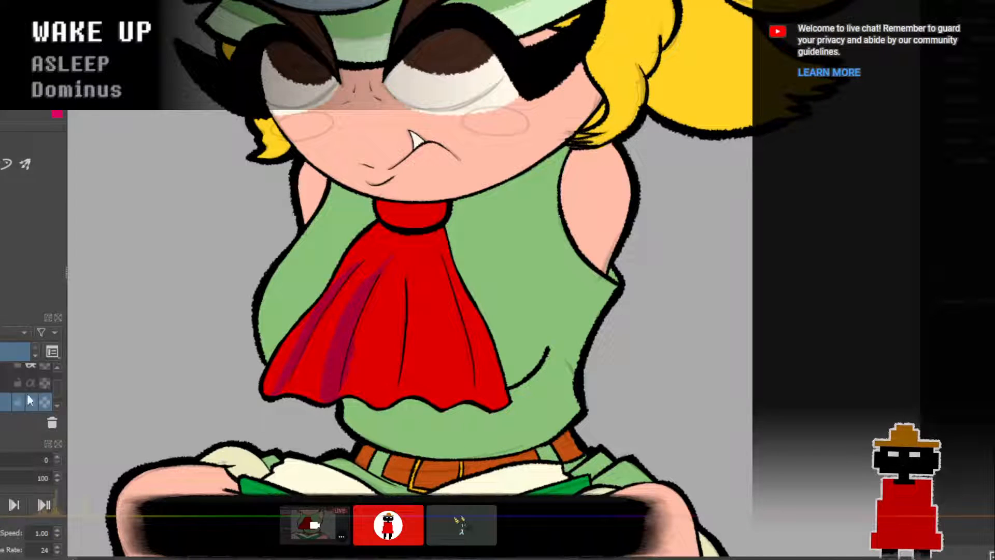
# Reactivate the scarf's shading layer and shade the remaining scarf folds with purple strokes down to the hem.
pyautogui.click(58, 367)
pyautogui.click(5, 380)
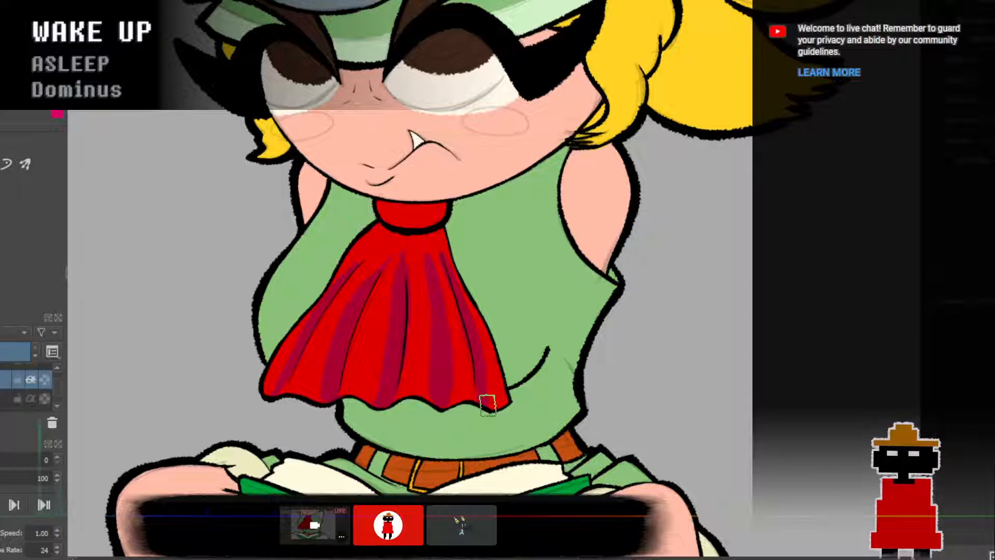
pyautogui.scroll(-6, 462, 371)
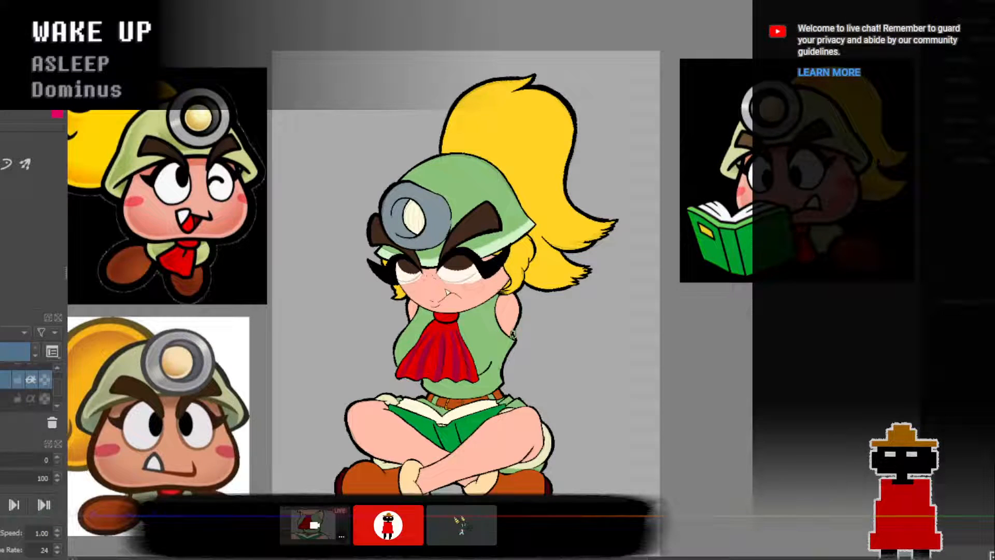
# On the top layer, sketch a small black sun with rays and an arrow pointing towards the character in the canvas's upper-left corner.
pyautogui.moveTo(512, 334); pyautogui.dragTo(449, 354)
pyautogui.scroll(-1, 469, 342)
pyautogui.scroll(1, 457, 310)
pyautogui.moveTo(489, 317); pyautogui.dragTo(454, 289)
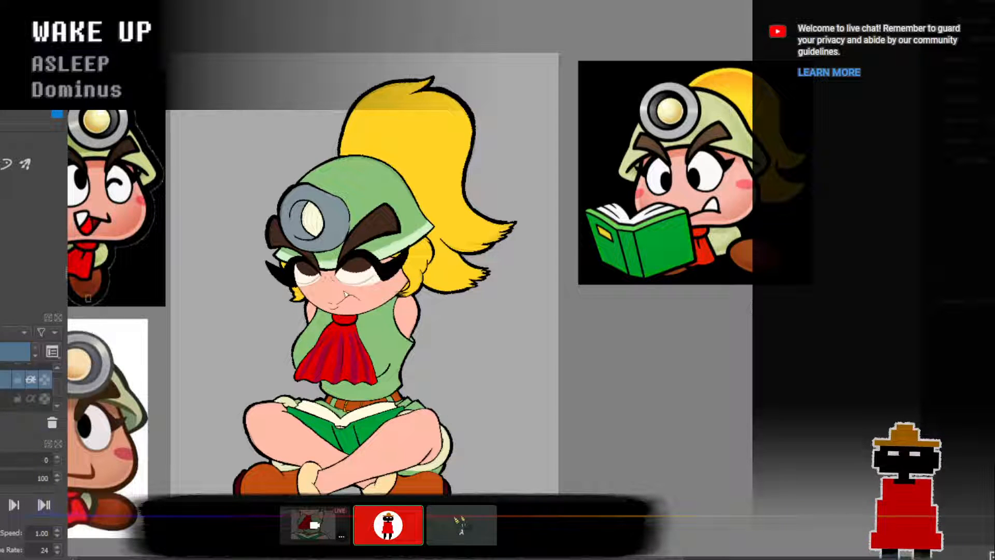
pyautogui.click(57, 370)
pyautogui.click(57, 369)
pyautogui.click(58, 370)
pyautogui.click(5, 388)
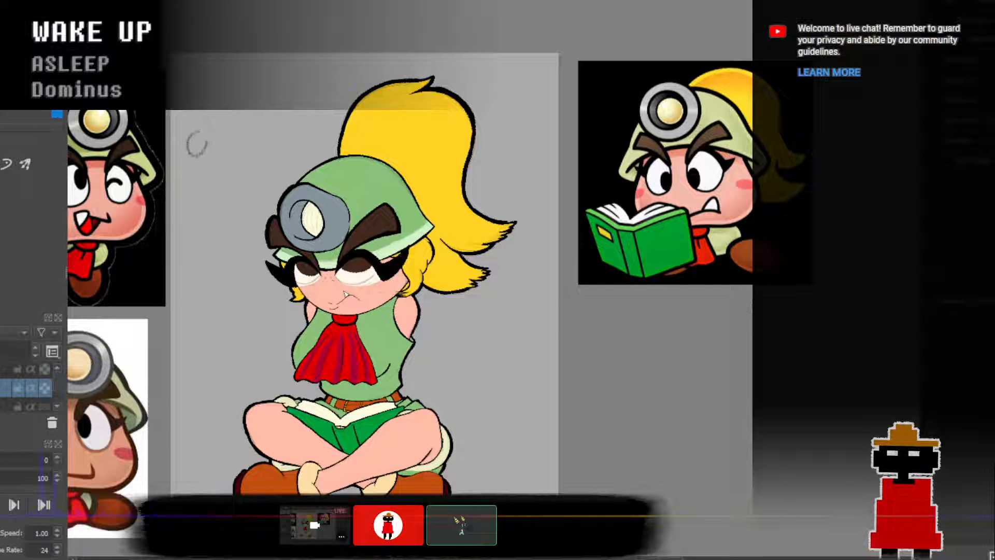
pyautogui.click(5, 369)
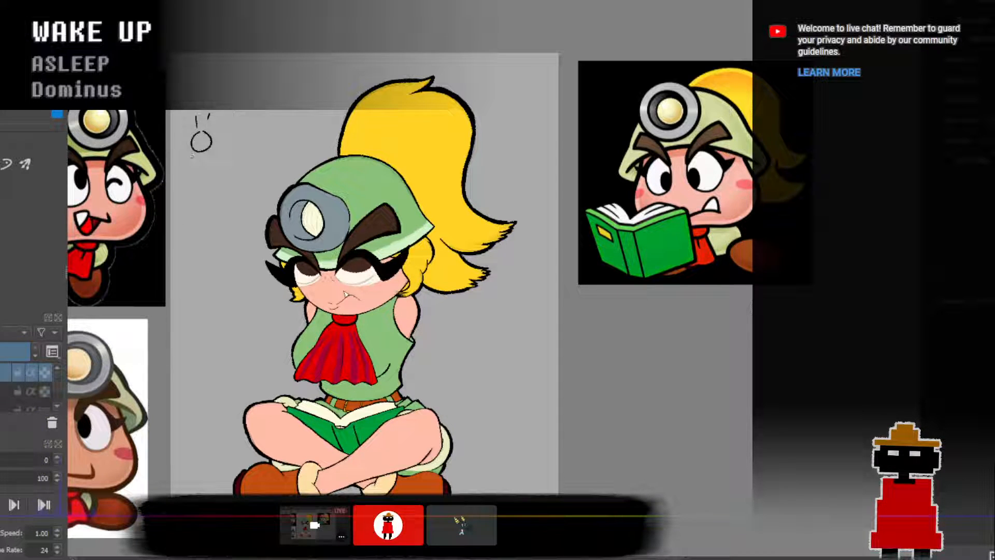
pyautogui.moveTo(209, 152); pyautogui.dragTo(222, 128)
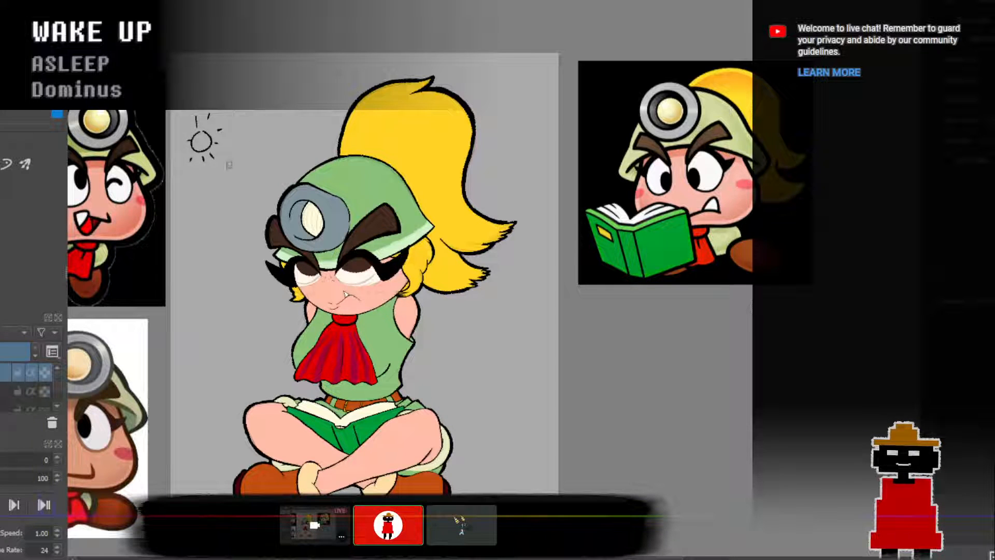
pyautogui.moveTo(216, 176); pyautogui.dragTo(238, 178)
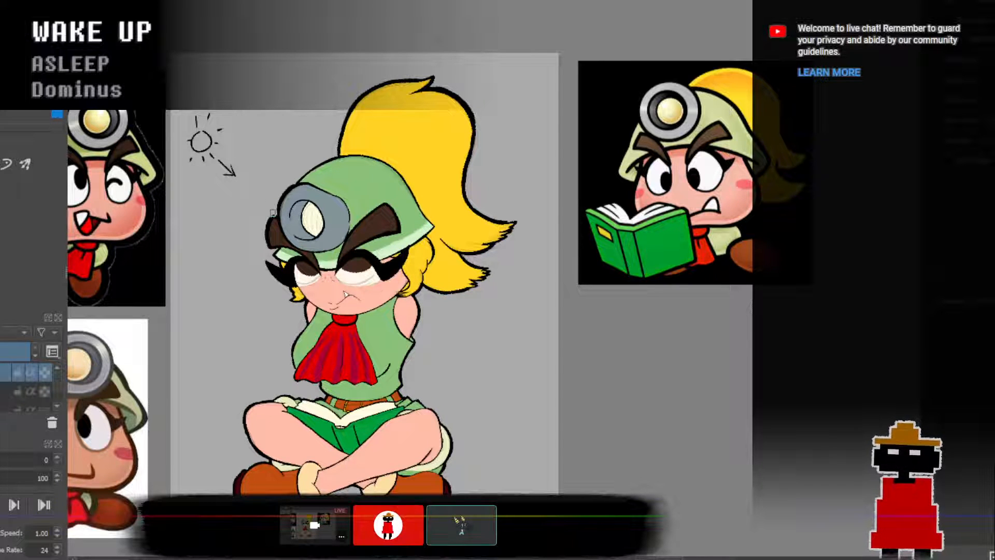
# Make the scarf's shading layer with alpha inheritance the active layer again.
pyautogui.scroll(-2, 272, 213)
pyautogui.scroll(3, 284, 229)
pyautogui.moveTo(372, 282); pyautogui.dragTo(341, 188)
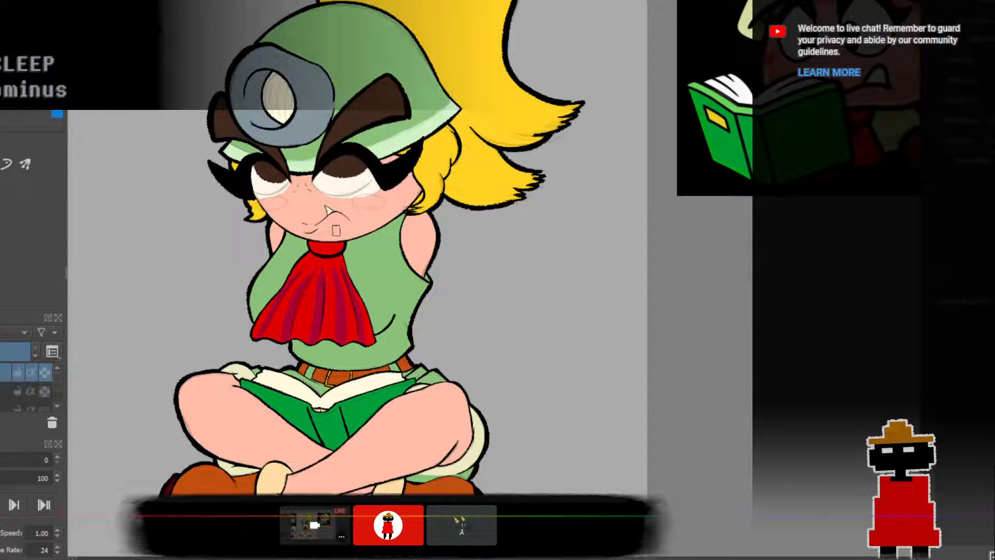
pyautogui.scroll(-2, 335, 231)
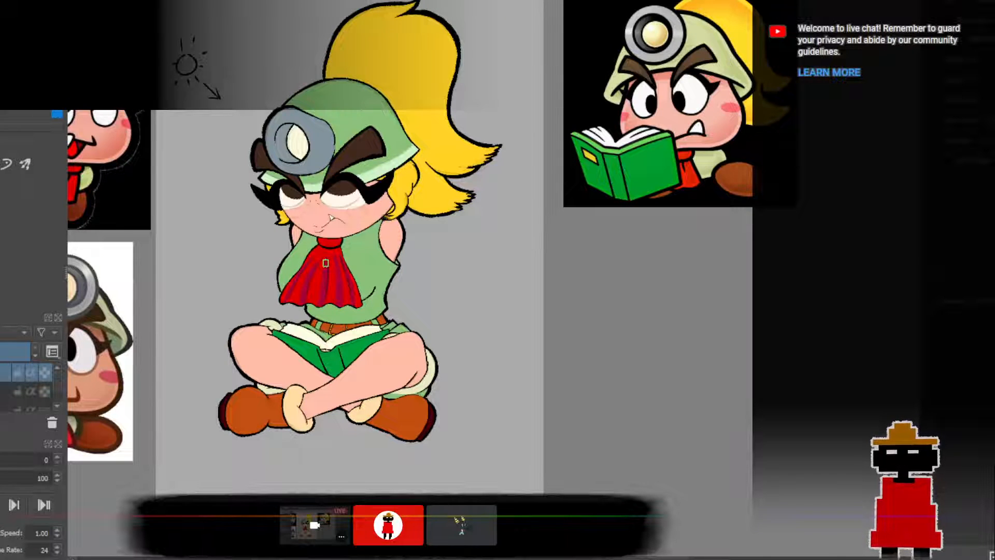
pyautogui.scroll(3, 325, 263)
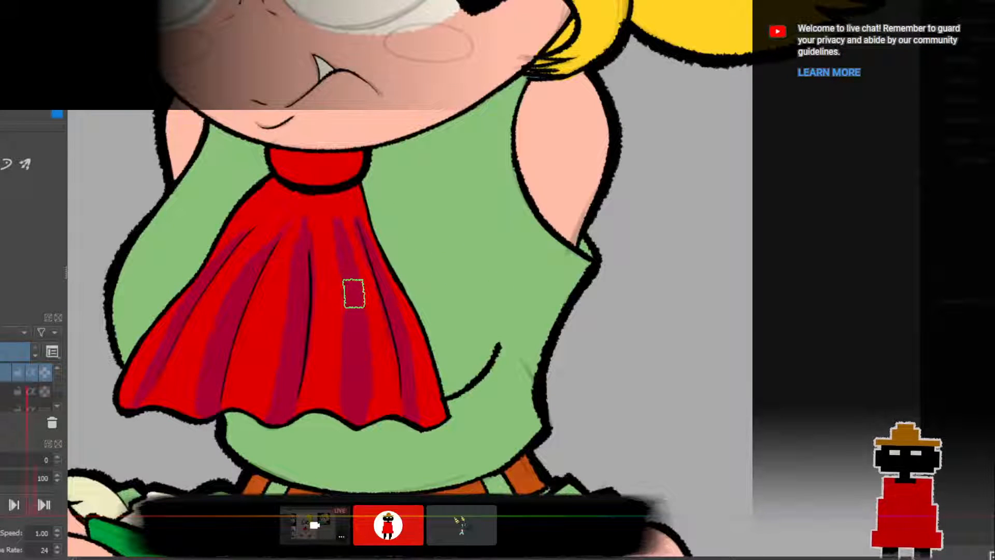
pyautogui.click(58, 406)
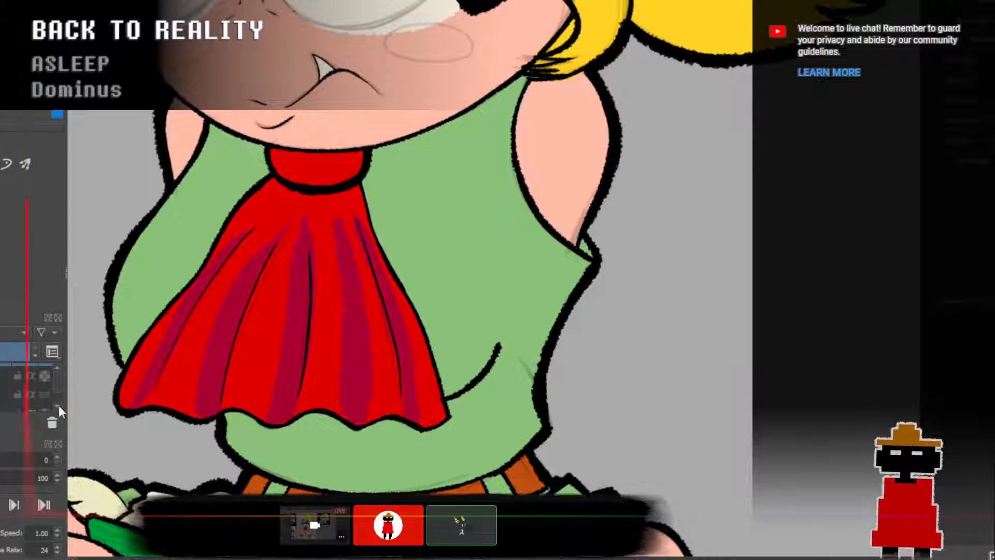
pyautogui.click(59, 406)
pyautogui.click(60, 406)
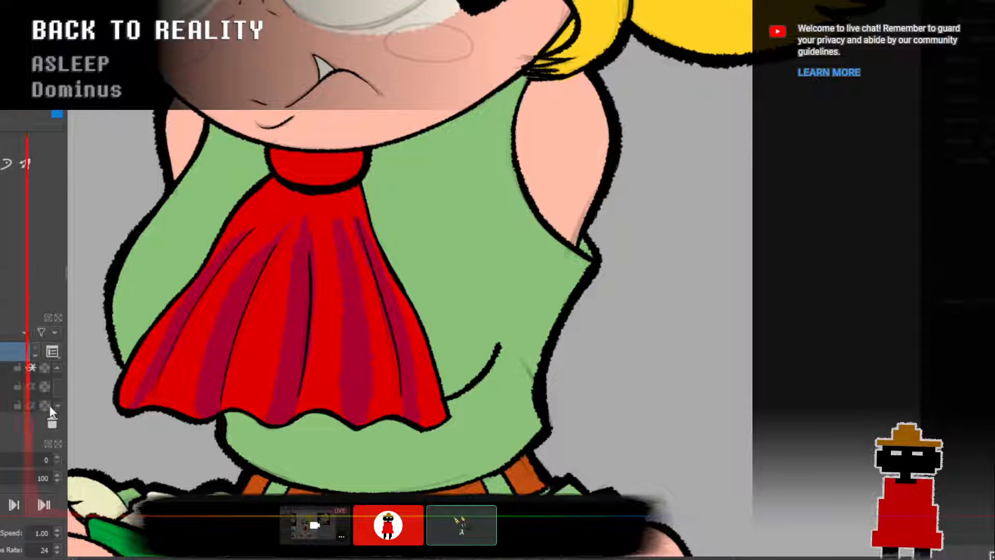
pyautogui.click(55, 407)
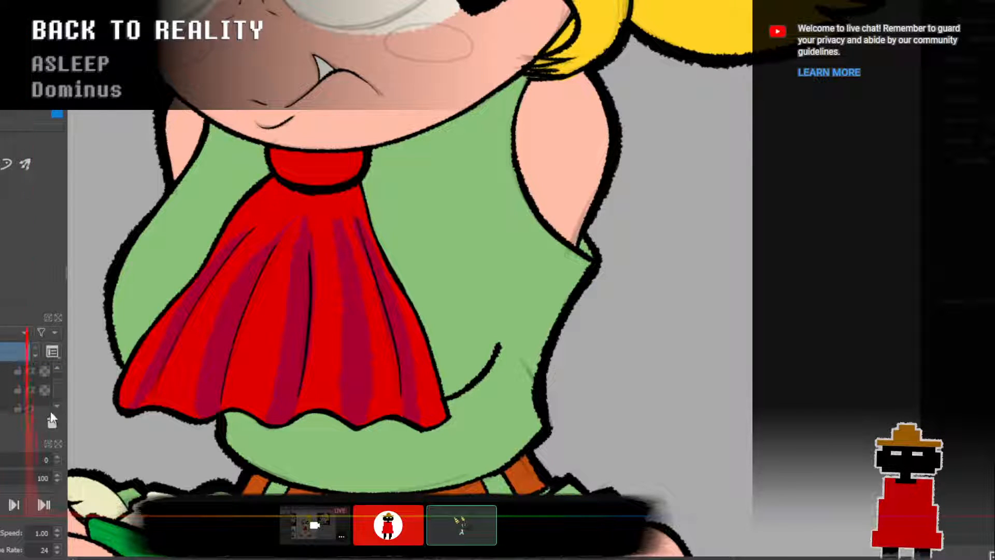
pyautogui.click(4, 371)
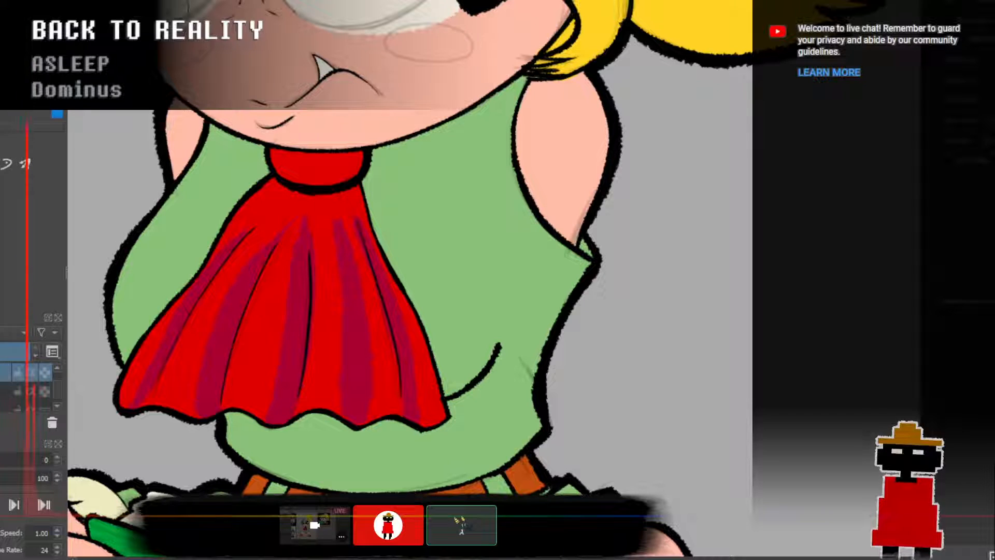
pyautogui.click(58, 369)
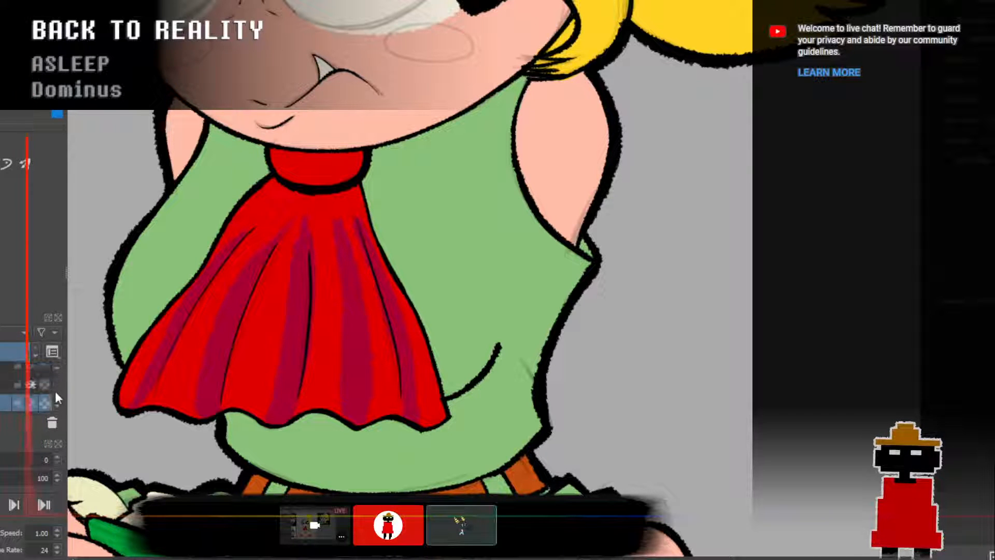
pyautogui.click(4, 384)
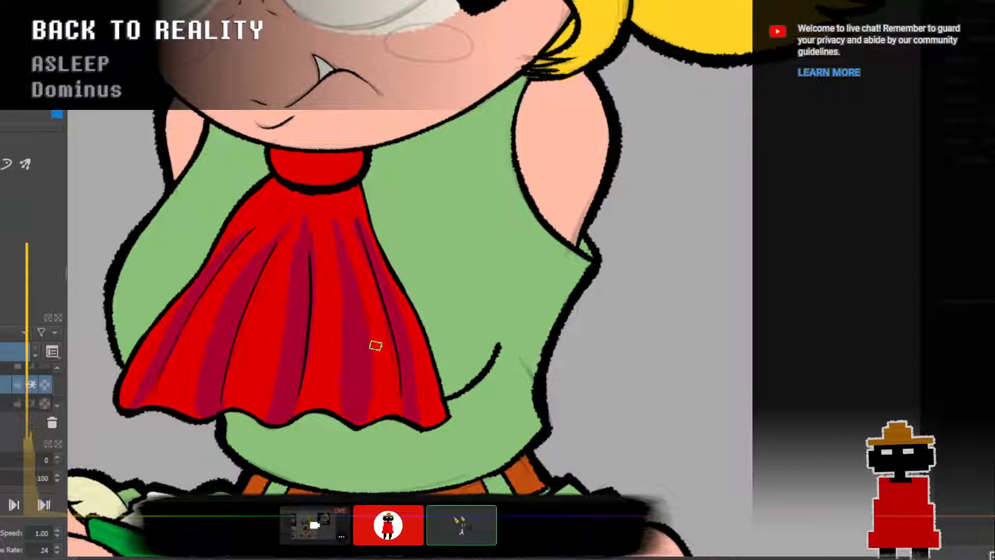
# Refine the purple shadow edges along the scarf's middle and right-hand folds, and undo the last stroke.
pyautogui.moveTo(294, 229)
pyautogui.mouseDown()
pyautogui.moveTo(282, 361)
pyautogui.moveTo(261, 409)
pyautogui.mouseUp()
pyautogui.moveTo(301, 221); pyautogui.dragTo(277, 367)
pyautogui.moveTo(302, 399); pyautogui.dragTo(303, 397)
pyautogui.moveTo(314, 278)
pyautogui.mouseDown()
pyautogui.moveTo(309, 231)
pyautogui.moveTo(326, 322)
pyautogui.moveTo(306, 390)
pyautogui.moveTo(315, 222)
pyautogui.moveTo(318, 282)
pyautogui.moveTo(333, 269)
pyautogui.moveTo(334, 221)
pyautogui.moveTo(329, 357)
pyautogui.moveTo(347, 347)
pyautogui.moveTo(355, 223)
pyautogui.mouseUp()
pyautogui.moveTo(374, 308); pyautogui.dragTo(388, 347)
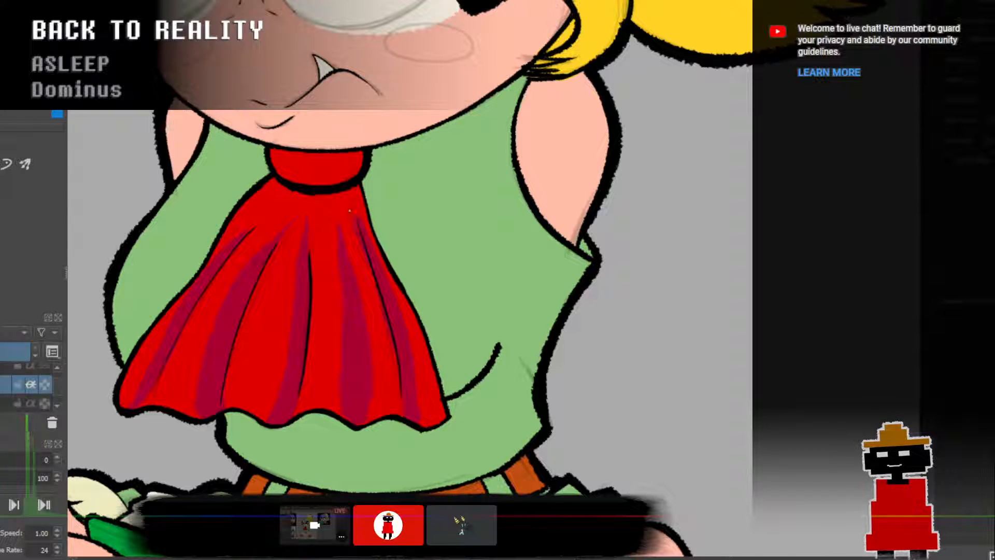
pyautogui.moveTo(357, 229); pyautogui.dragTo(385, 351)
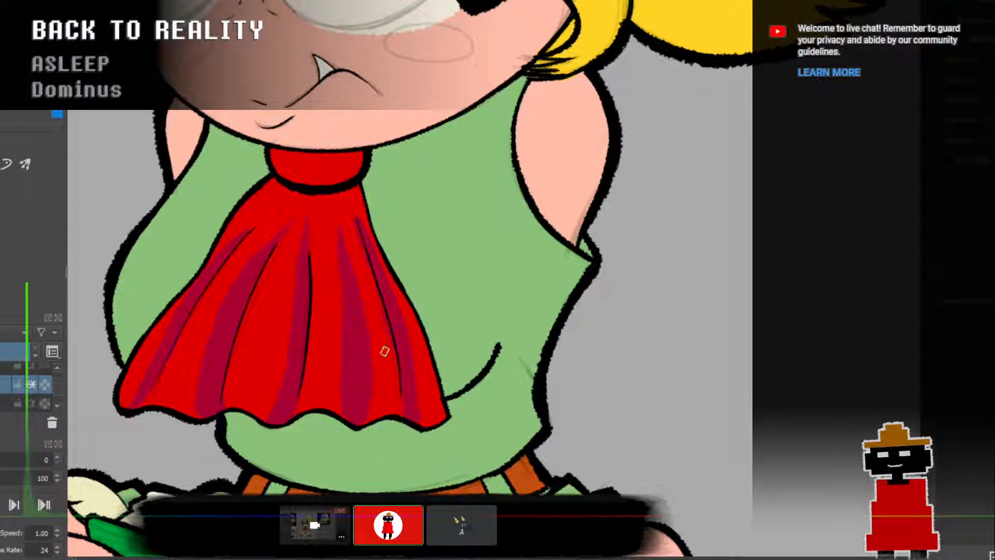
pyautogui.hotkey('ctrl', 'z')
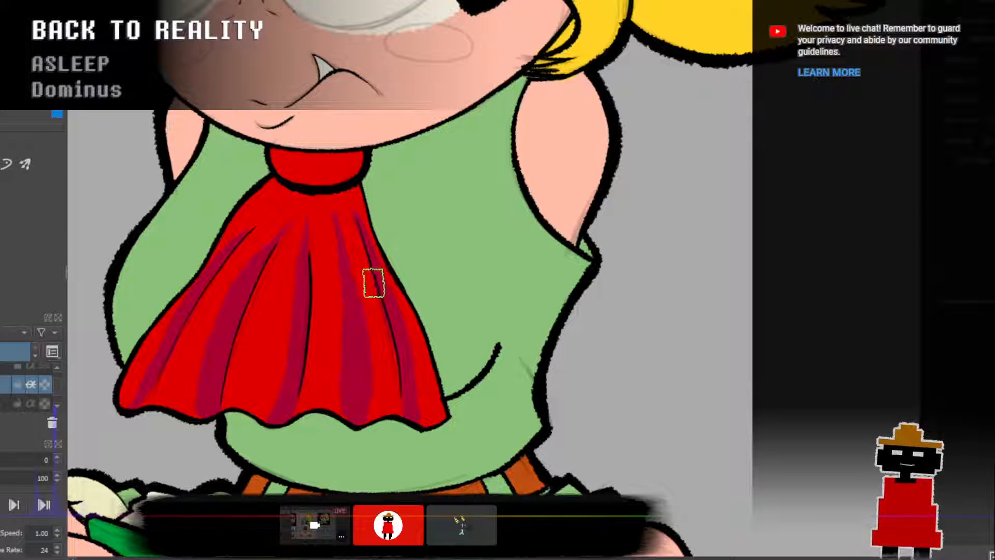
# Examine the scarf's fold shadows both close up and together with the surrounding figure.
pyautogui.scroll(-1, 371, 266)
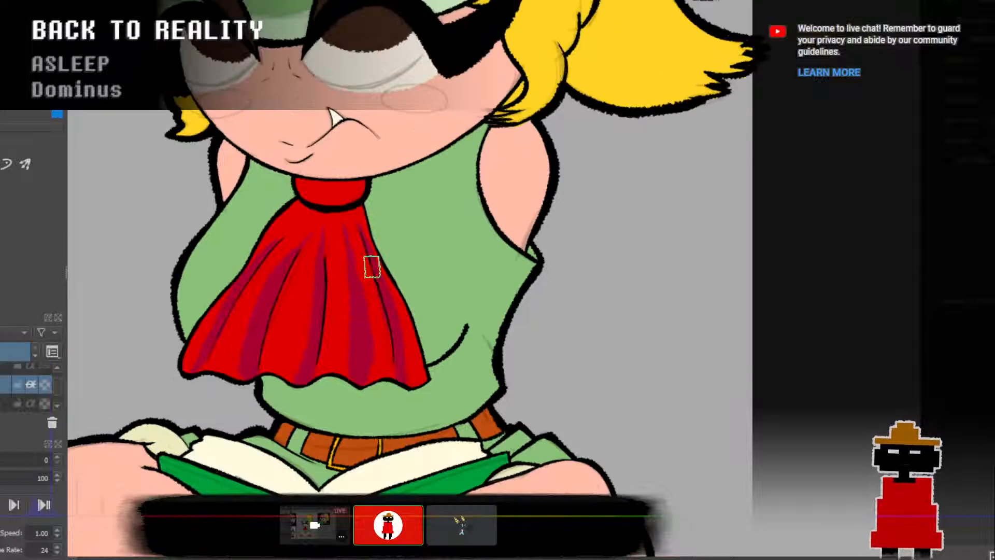
pyautogui.moveTo(371, 289)
pyautogui.mouseDown()
pyautogui.moveTo(430, 215)
pyautogui.moveTo(420, 313)
pyautogui.mouseUp()
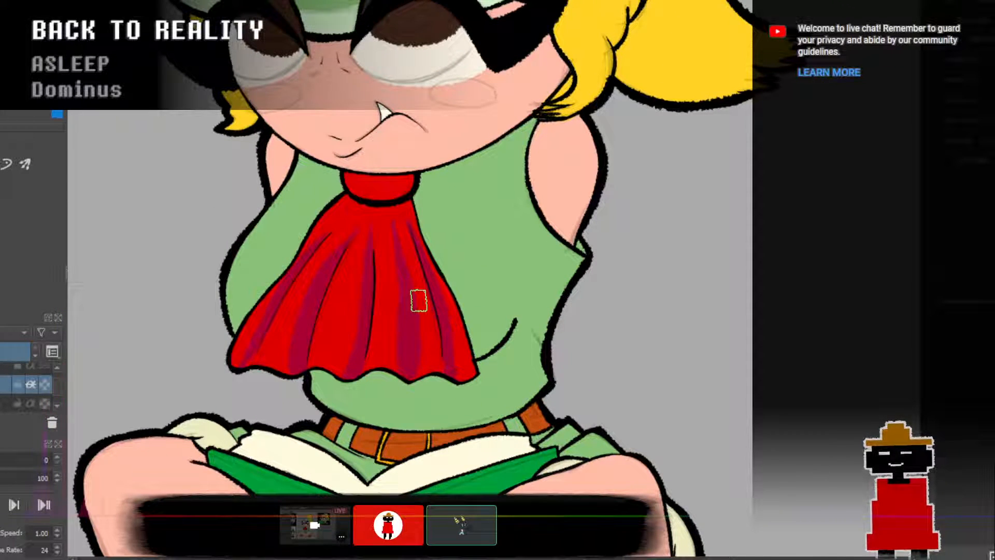
pyautogui.scroll(3, 409, 310)
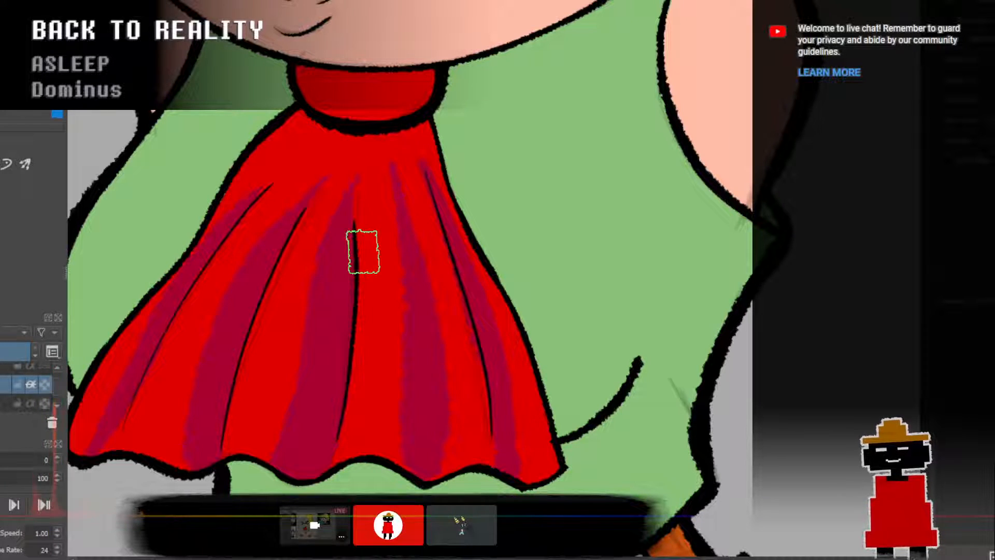
pyautogui.scroll(-3, 417, 241)
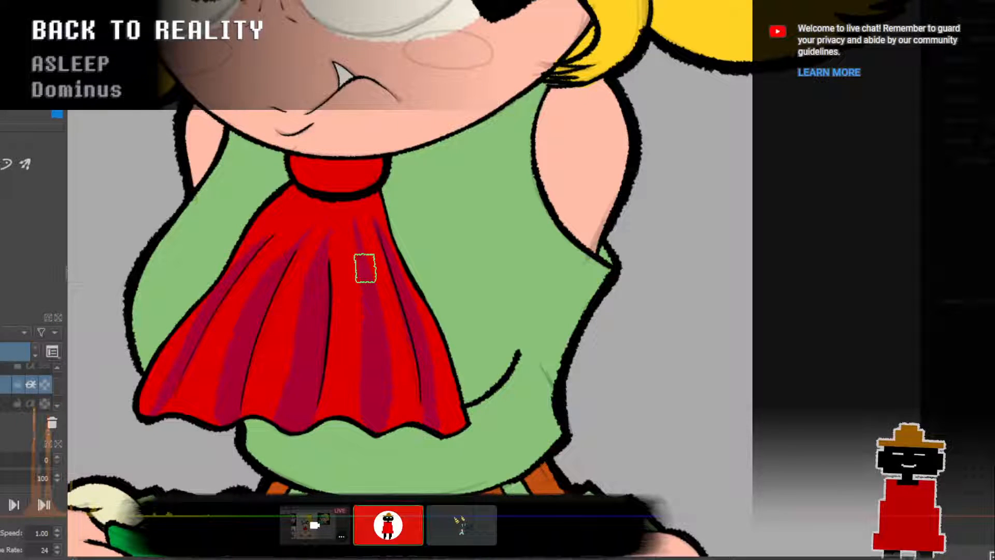
pyautogui.scroll(-1, 367, 273)
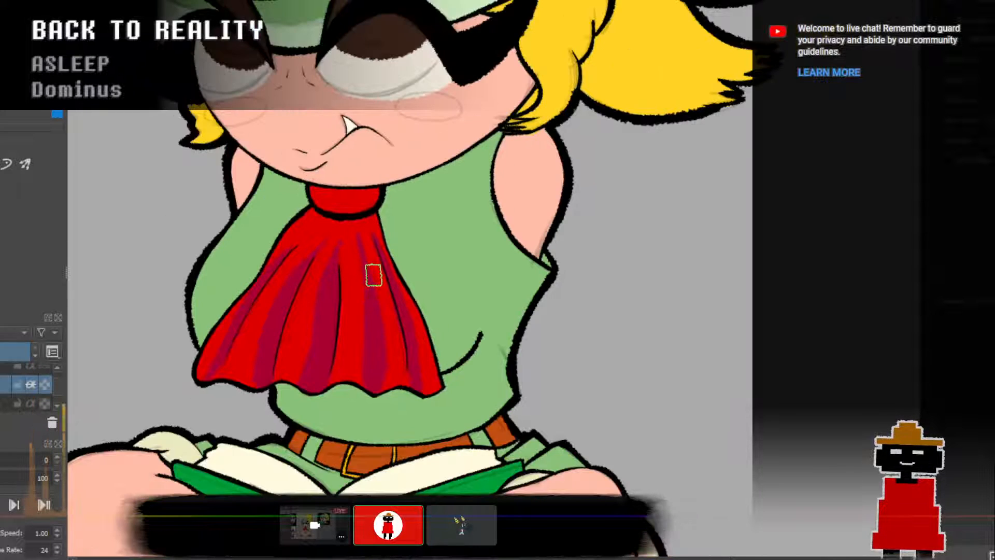
pyautogui.scroll(2, 373, 274)
pyautogui.scroll(-1, 373, 274)
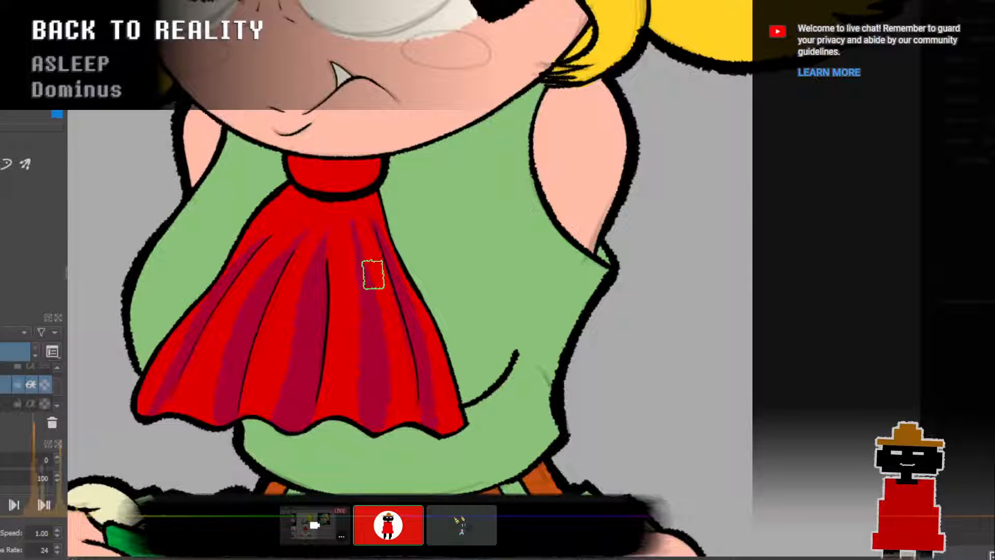
pyautogui.scroll(1, 373, 274)
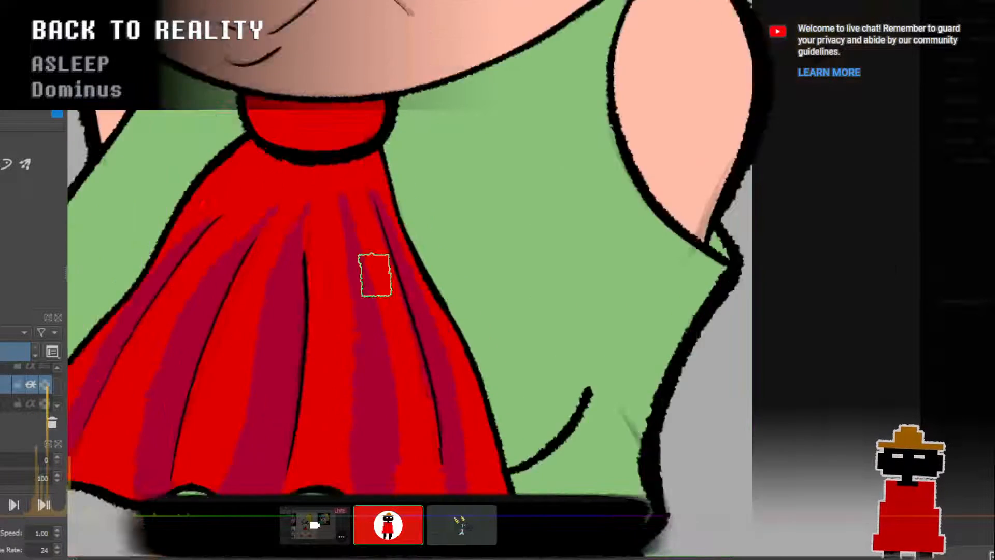
pyautogui.scroll(-1, 374, 275)
pyautogui.scroll(-1, 376, 275)
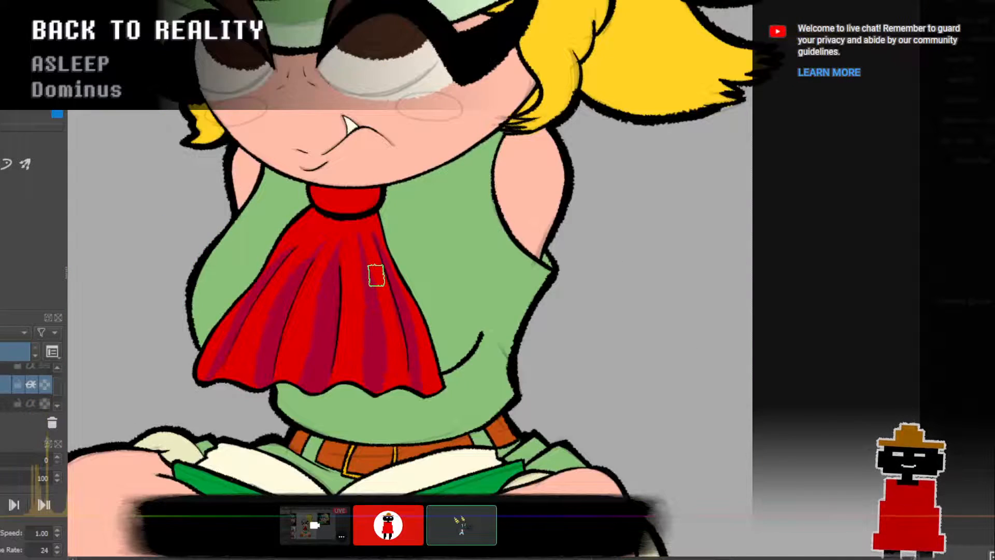
# Shade the lower part of the scarf's neckband and the strip of cloth just beneath it in purple.
pyautogui.scroll(1, 377, 275)
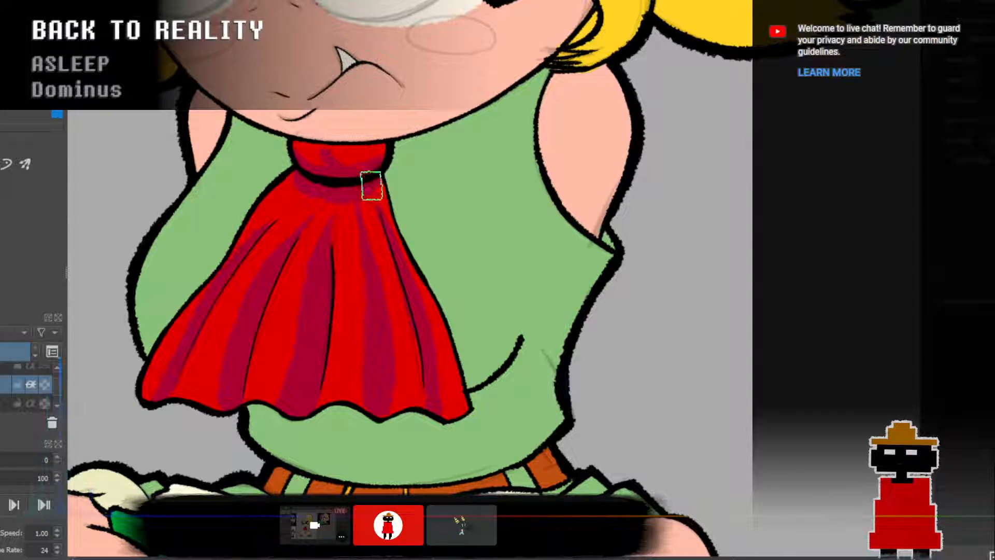
pyautogui.scroll(-3, 428, 197)
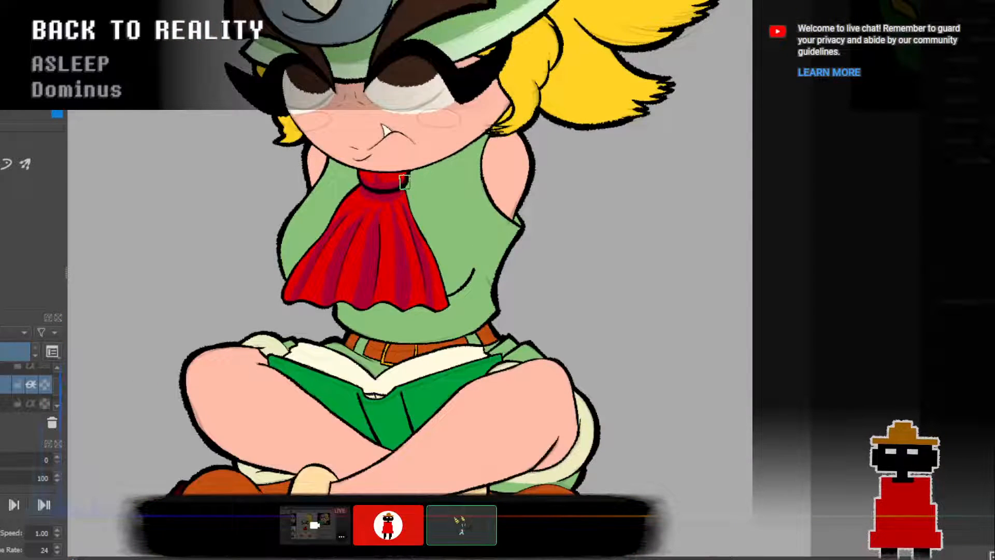
pyautogui.scroll(2, 403, 196)
pyautogui.moveTo(410, 218); pyautogui.dragTo(413, 231)
pyautogui.scroll(2, 413, 231)
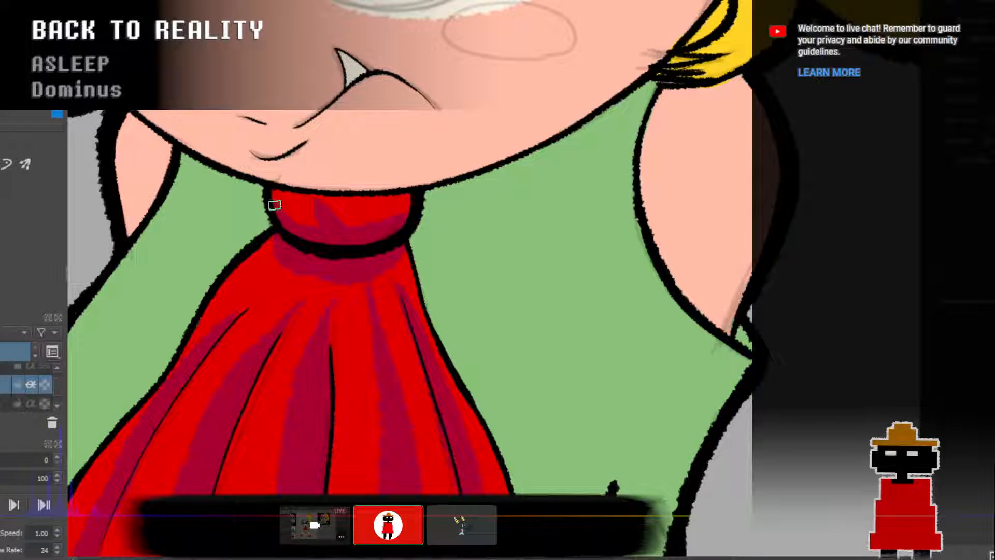
pyautogui.moveTo(324, 202); pyautogui.dragTo(328, 206)
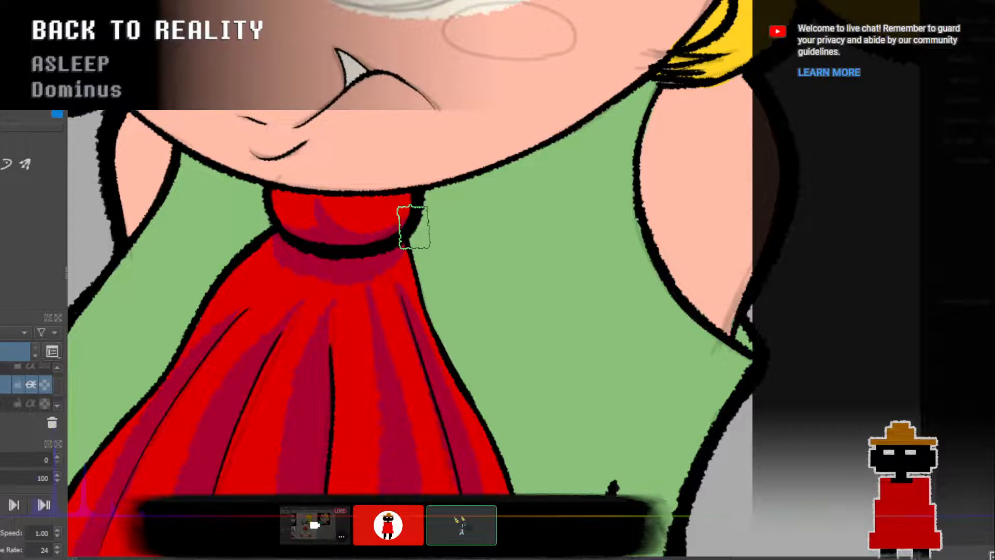
pyautogui.scroll(-5, 409, 223)
pyautogui.scroll(-6, 408, 231)
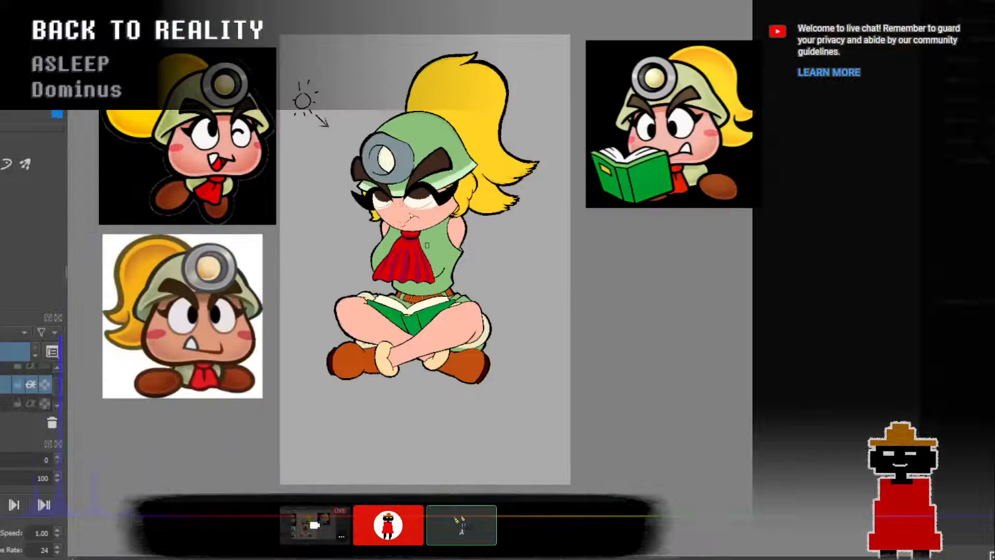
pyautogui.scroll(10, 408, 256)
pyautogui.moveTo(437, 232); pyautogui.dragTo(413, 242)
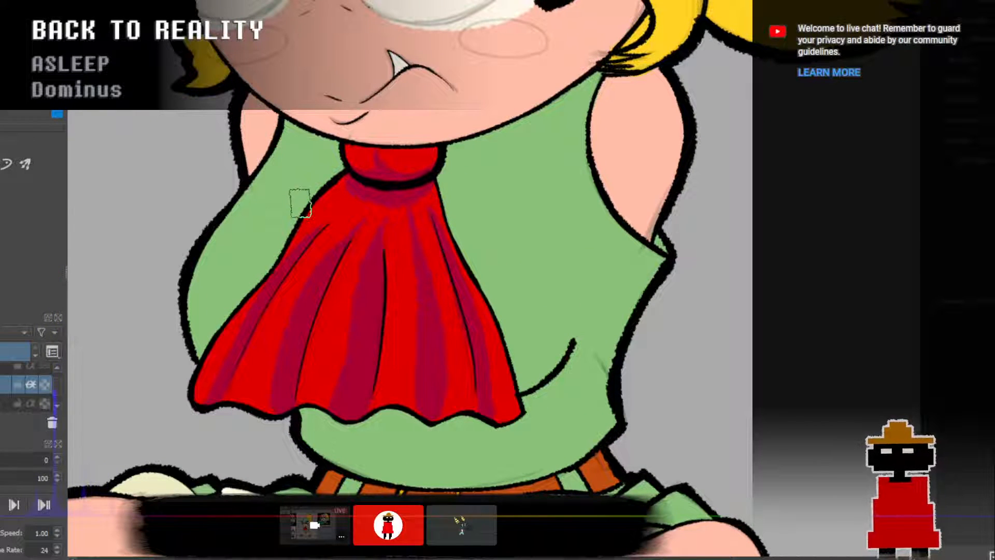
# Activate the layer below the scarf's shading layer and paint dark green shadows on the shirt under the chin, beside the scarf and above the crease.
pyautogui.scroll(-3, 395, 224)
pyautogui.click(29, 402)
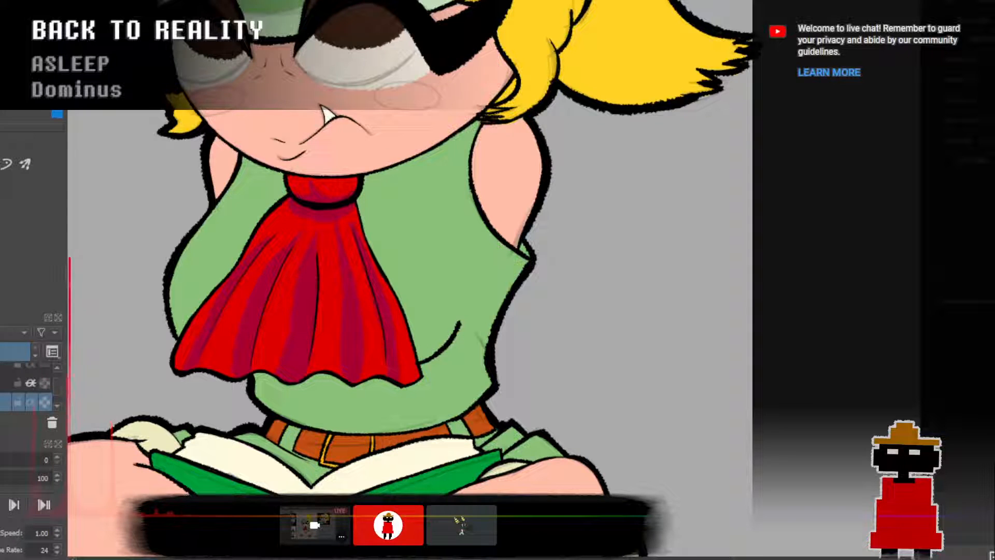
pyautogui.moveTo(481, 249); pyautogui.dragTo(470, 311)
pyautogui.hotkey('ctrl', 'z')
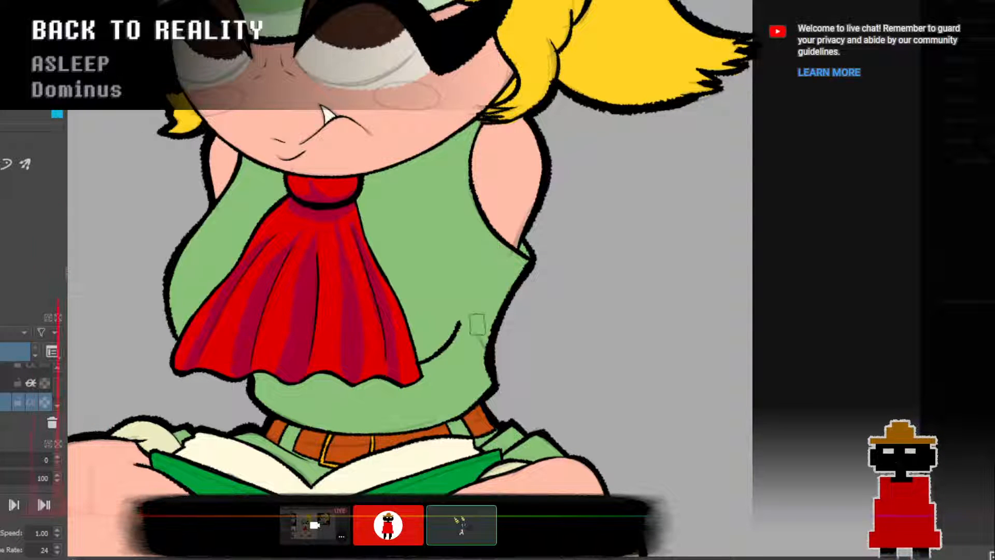
pyautogui.moveTo(420, 352); pyautogui.dragTo(457, 320)
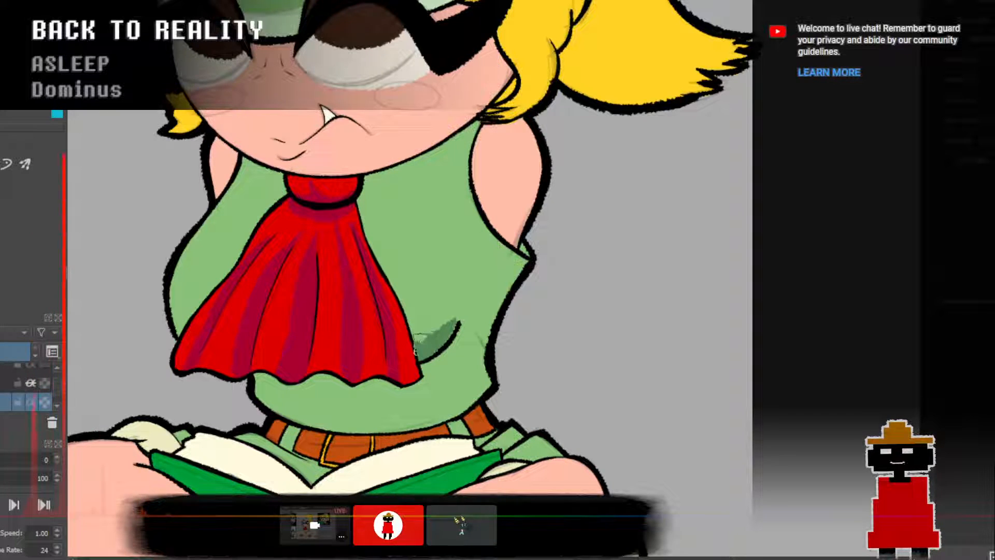
pyautogui.moveTo(415, 351); pyautogui.dragTo(466, 312)
pyautogui.moveTo(443, 343); pyautogui.dragTo(468, 299)
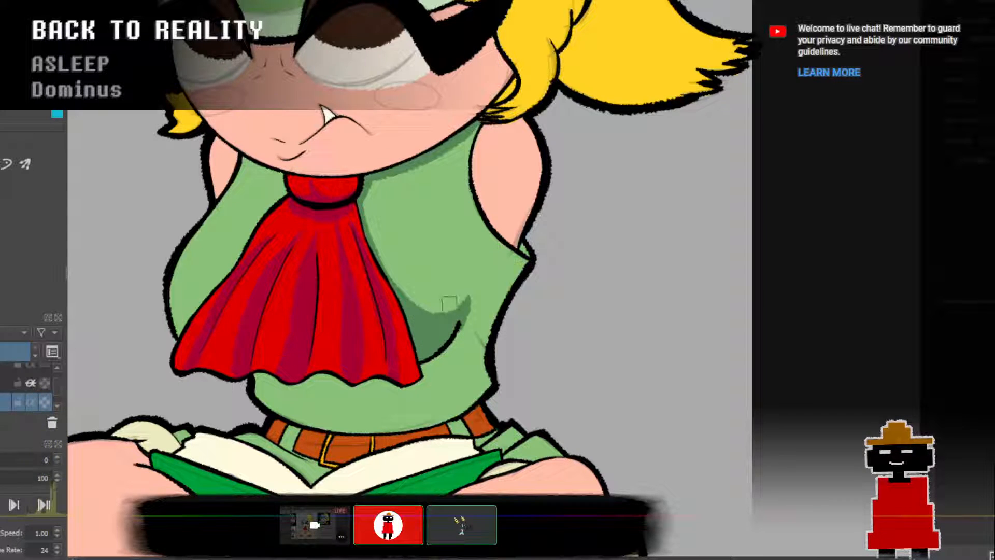
# Extend the dark green shirt shadow between the scarf and the right-hand crease, and clean up its upper and outer edges.
pyautogui.moveTo(415, 300); pyautogui.dragTo(460, 293)
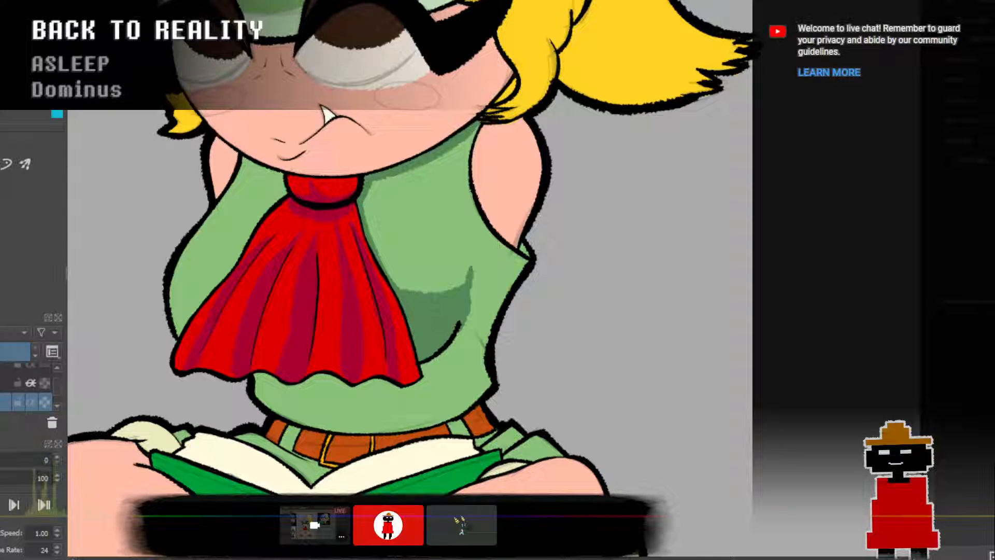
pyautogui.moveTo(454, 289); pyautogui.dragTo(472, 263)
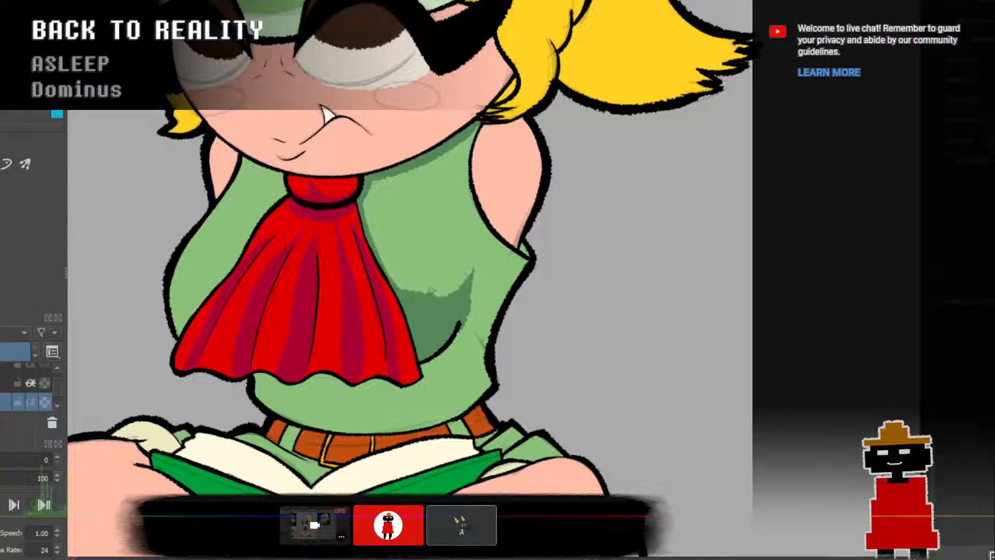
pyautogui.moveTo(418, 286)
pyautogui.mouseDown()
pyautogui.moveTo(454, 282)
pyautogui.moveTo(482, 247)
pyautogui.mouseUp()
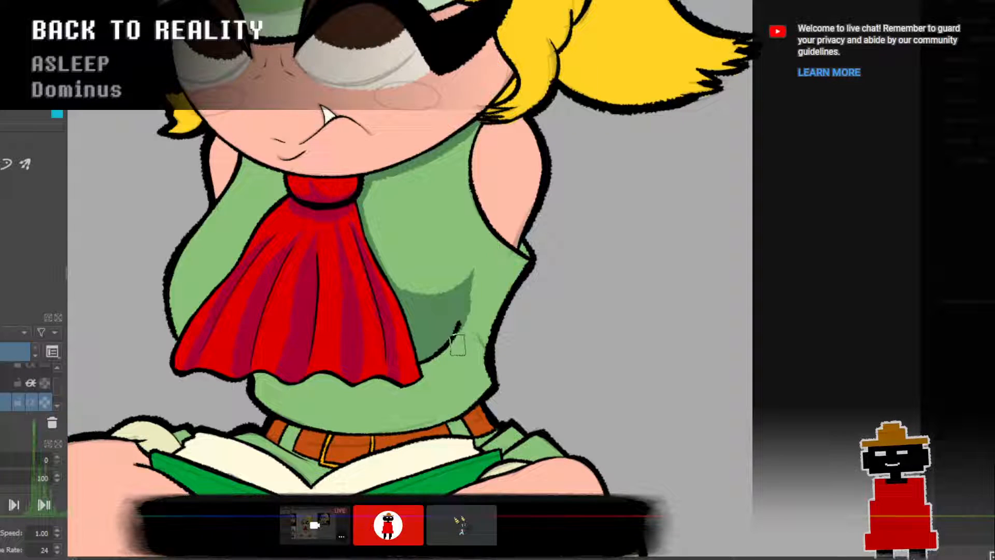
pyautogui.moveTo(460, 336); pyautogui.dragTo(476, 275)
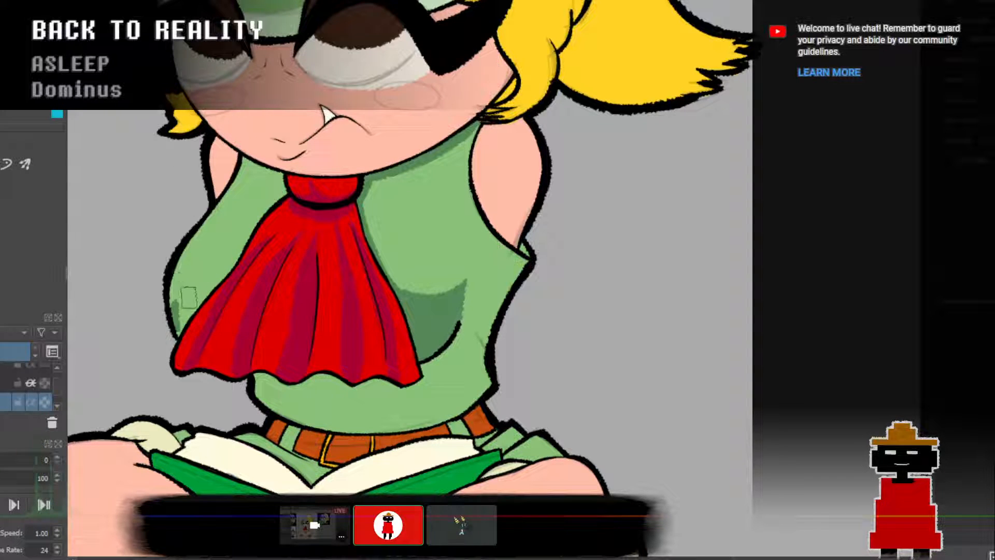
# Paint a matching dark green shadow on the shirt's left side beside the scarf and shape its upper edge.
pyautogui.moveTo(178, 335)
pyautogui.mouseDown()
pyautogui.moveTo(194, 301)
pyautogui.moveTo(203, 304)
pyautogui.moveTo(179, 328)
pyautogui.moveTo(204, 304)
pyautogui.moveTo(181, 330)
pyautogui.mouseUp()
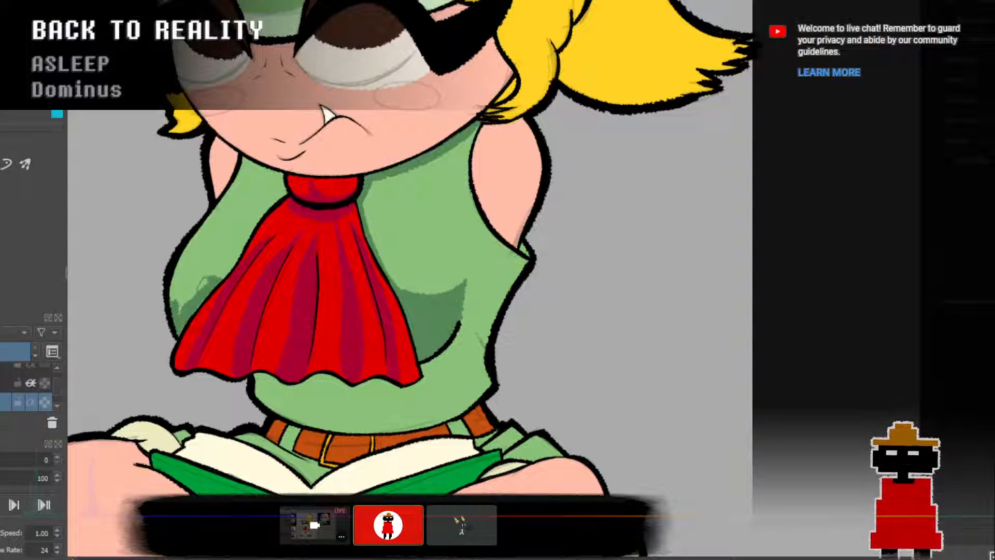
pyautogui.moveTo(203, 283); pyautogui.dragTo(181, 281)
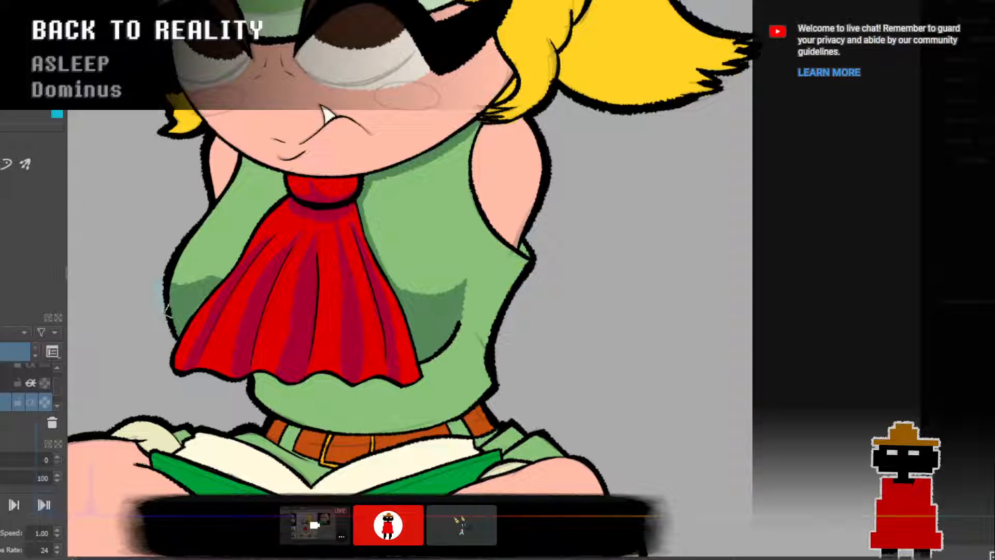
pyautogui.moveTo(177, 277)
pyautogui.mouseDown()
pyautogui.moveTo(217, 280)
pyautogui.moveTo(185, 275)
pyautogui.moveTo(201, 280)
pyautogui.mouseUp()
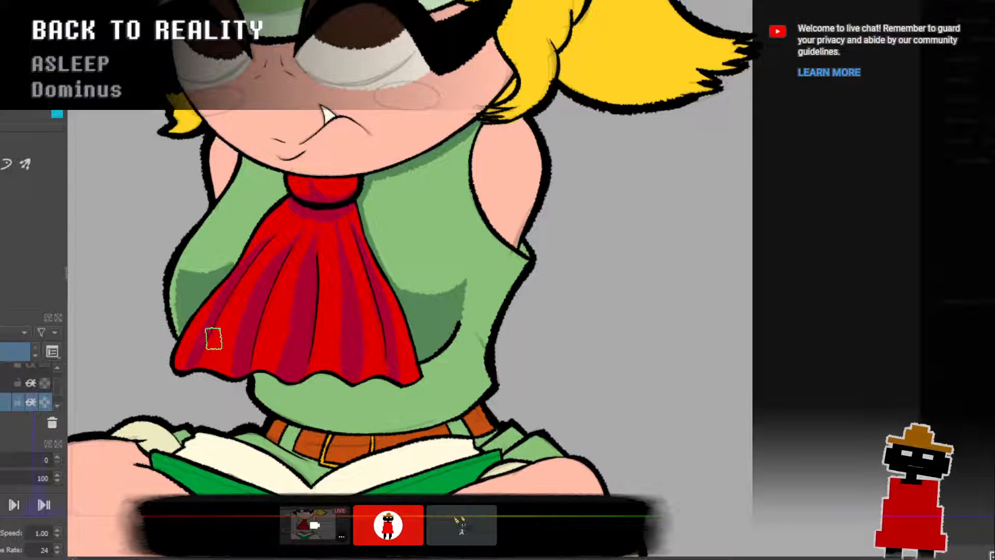
# Activate the outline layer higher in the stack and thicken the black contour along the shirt's left bulge.
pyautogui.scroll(-3, 233, 329)
pyautogui.scroll(5, 223, 328)
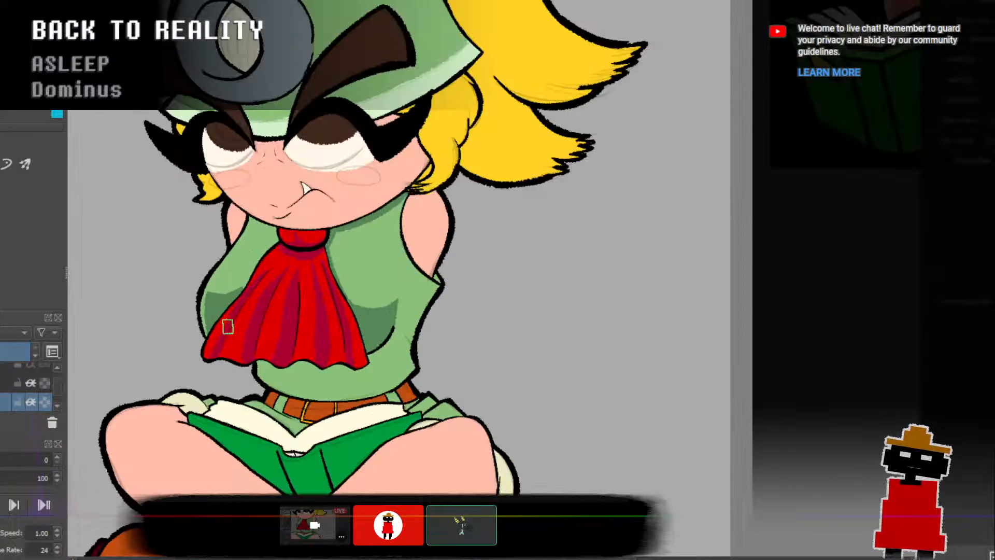
pyautogui.scroll(-3, 256, 311)
pyautogui.scroll(2, 291, 311)
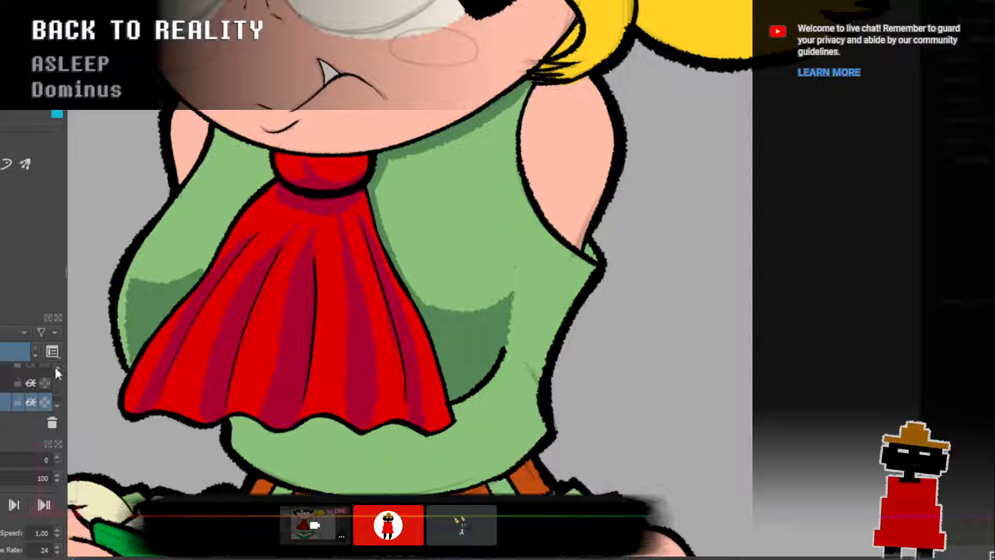
pyautogui.scroll(-2, 55, 366)
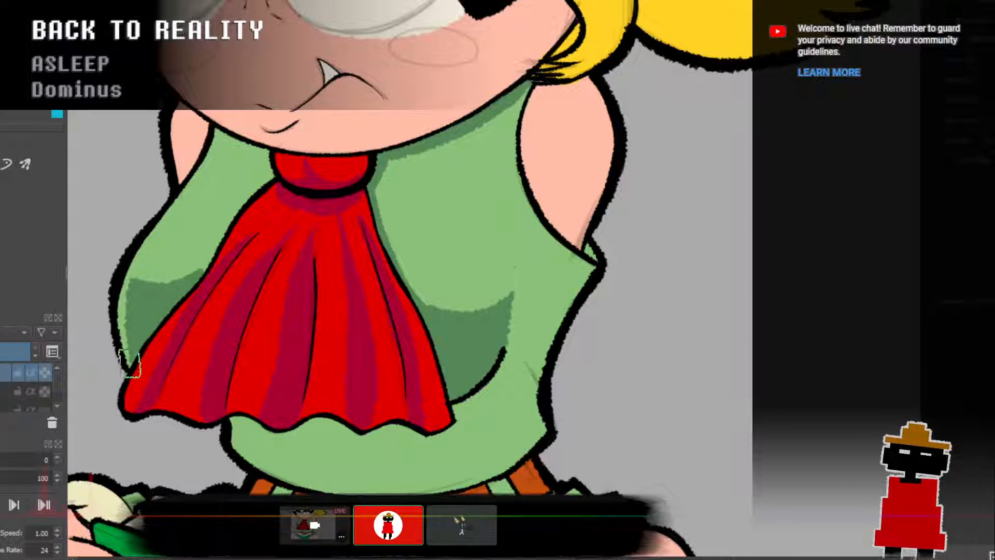
pyautogui.moveTo(130, 377)
pyautogui.mouseDown()
pyautogui.moveTo(109, 310)
pyautogui.moveTo(124, 258)
pyautogui.mouseUp()
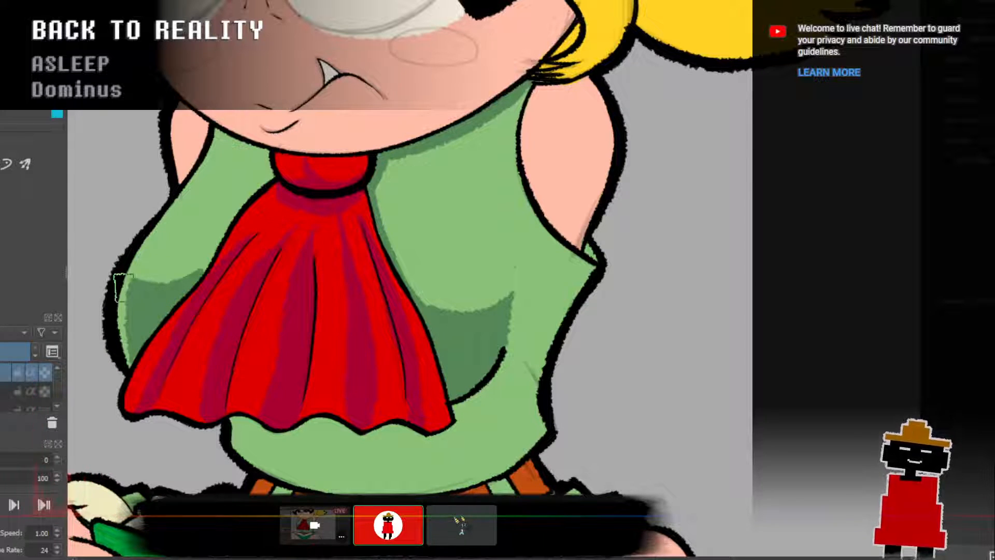
pyautogui.moveTo(127, 372)
pyautogui.mouseDown()
pyautogui.moveTo(110, 352)
pyautogui.moveTo(127, 375)
pyautogui.mouseUp()
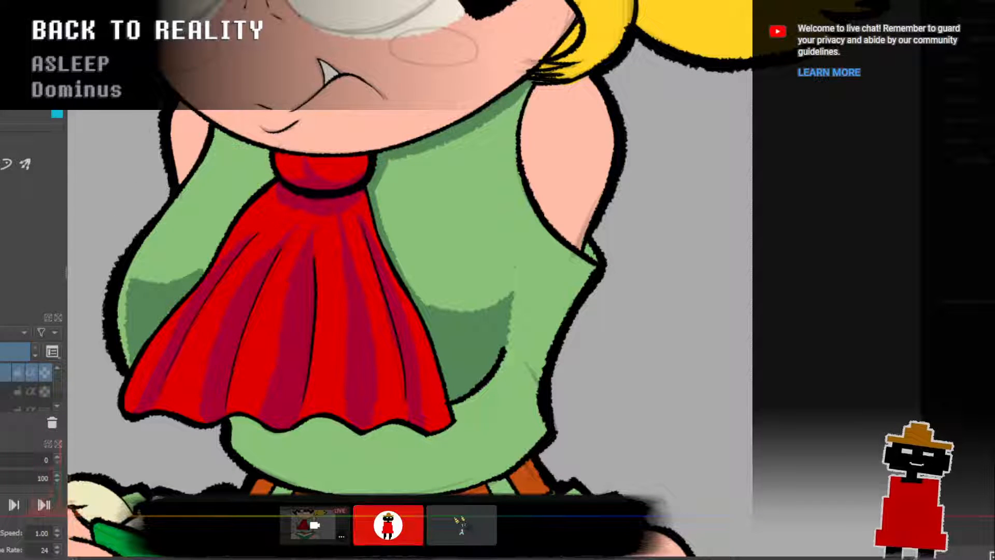
# Reactivate the shirt's shading layer and rework the left shadow's outer edge with the light and dark greens sampled from the shirt.
pyautogui.click(57, 405)
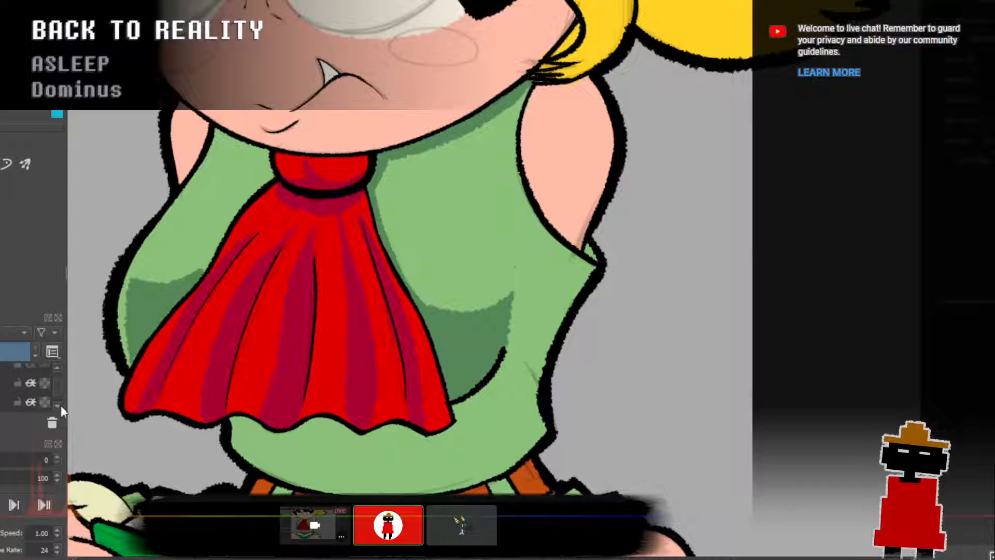
pyautogui.click(58, 405)
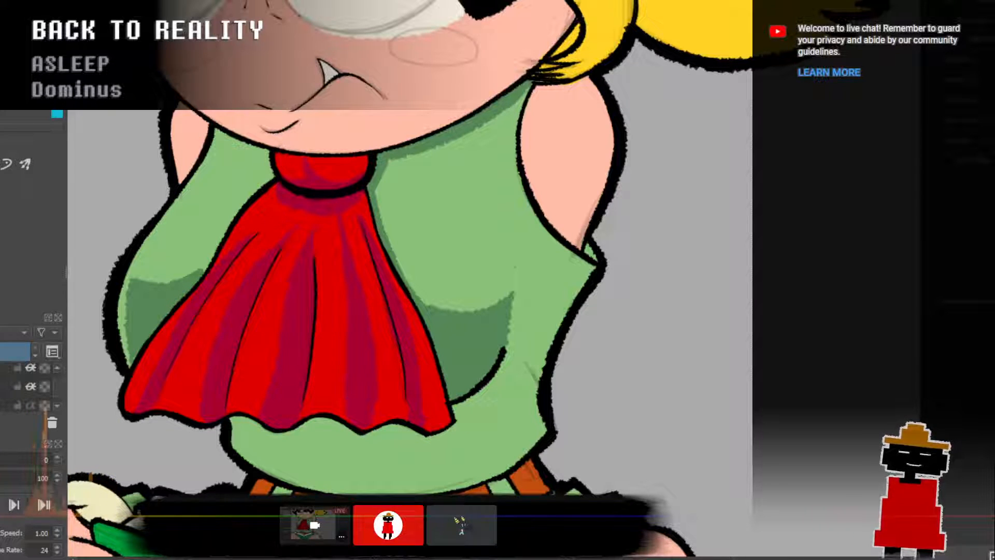
pyautogui.click(1, 390)
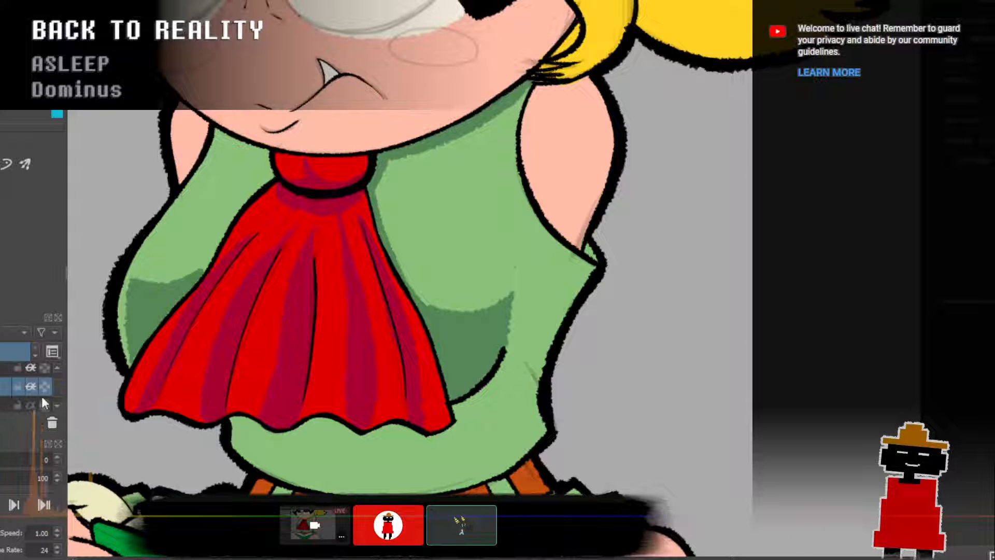
pyautogui.click(1, 369)
pyautogui.click(1, 388)
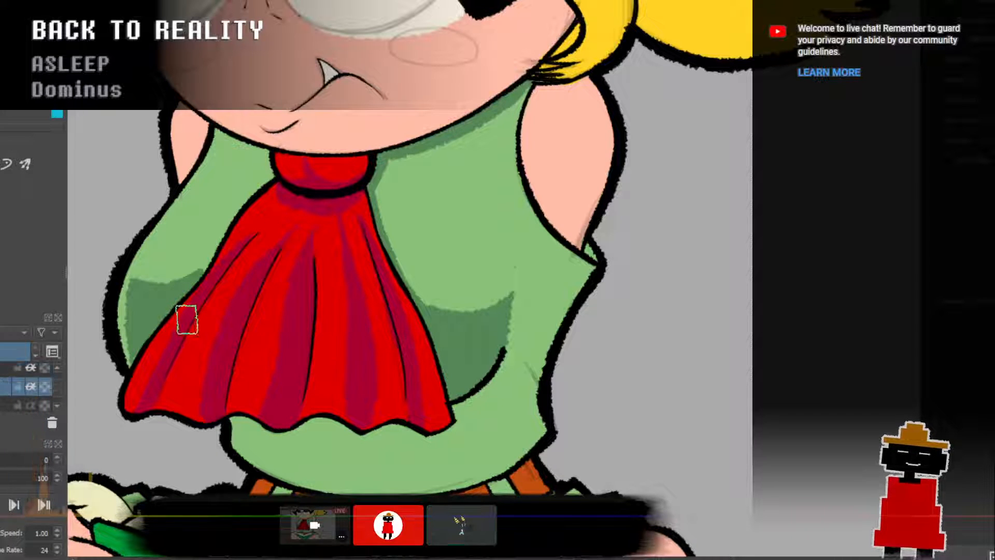
pyautogui.keyDown('ctrl'); pyautogui.click(140, 304); pyautogui.keyUp('ctrl')
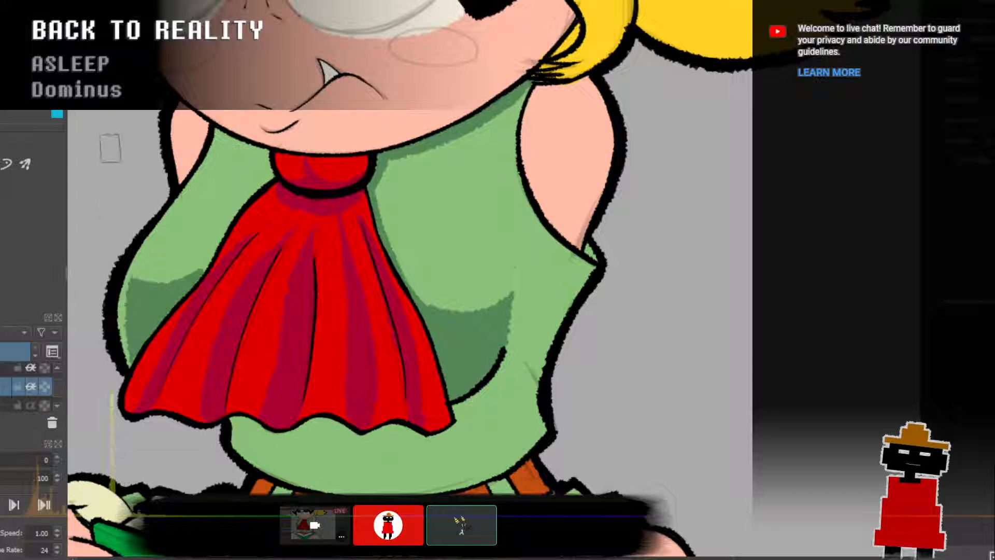
pyautogui.moveTo(130, 360); pyautogui.dragTo(131, 289)
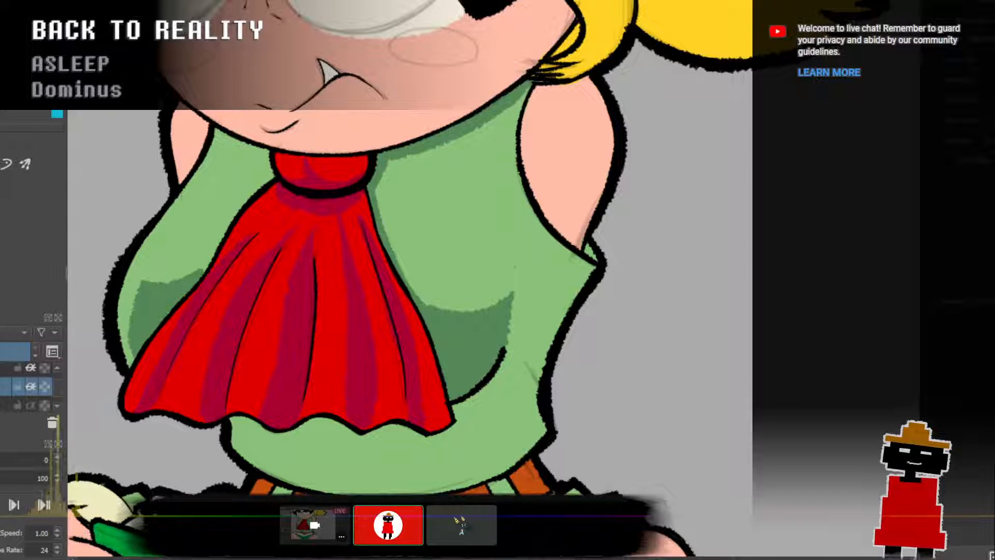
pyautogui.keyDown('ctrl'); pyautogui.click(154, 300); pyautogui.keyUp('ctrl')
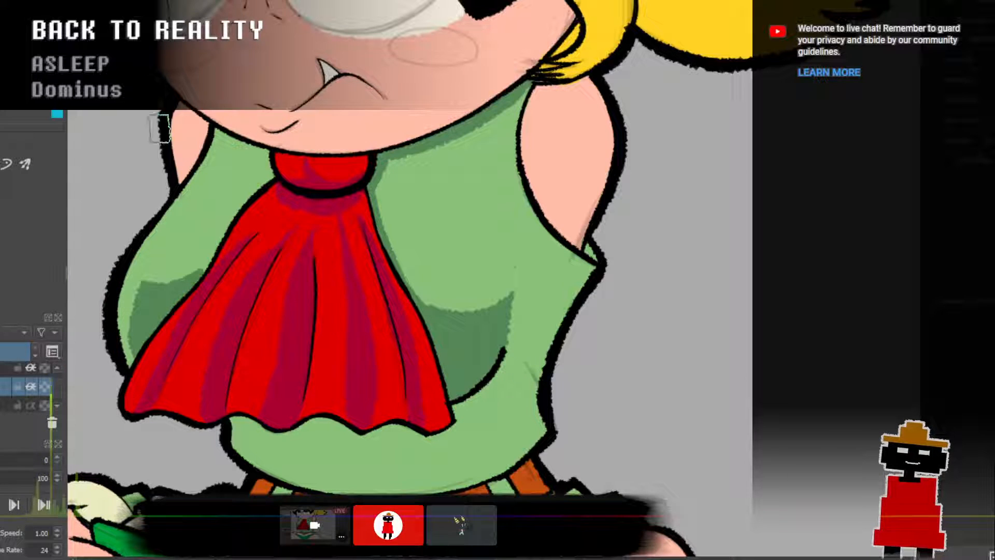
pyautogui.keyDown('ctrl'); pyautogui.click(141, 329); pyautogui.keyUp('ctrl')
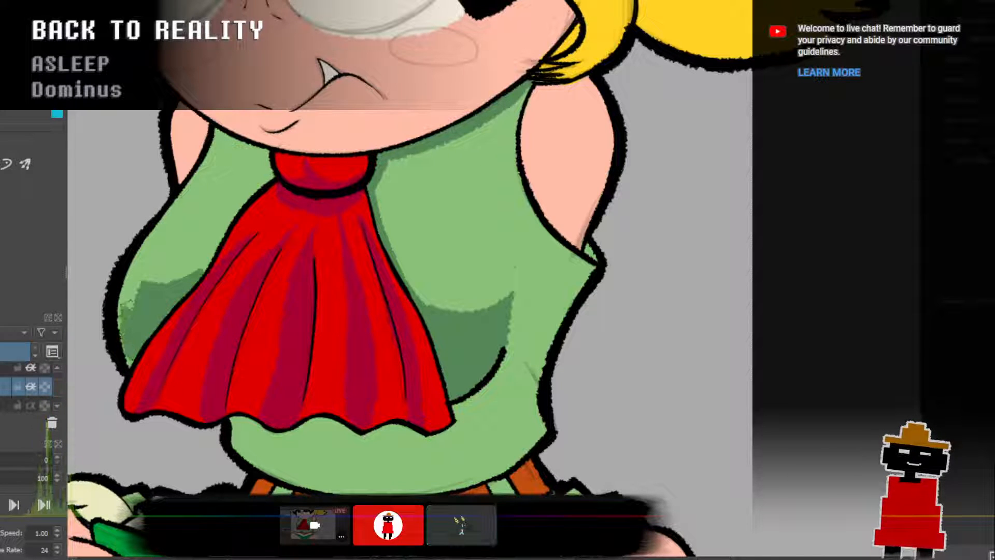
pyautogui.moveTo(124, 315)
pyautogui.mouseDown()
pyautogui.moveTo(133, 358)
pyautogui.moveTo(133, 292)
pyautogui.mouseUp()
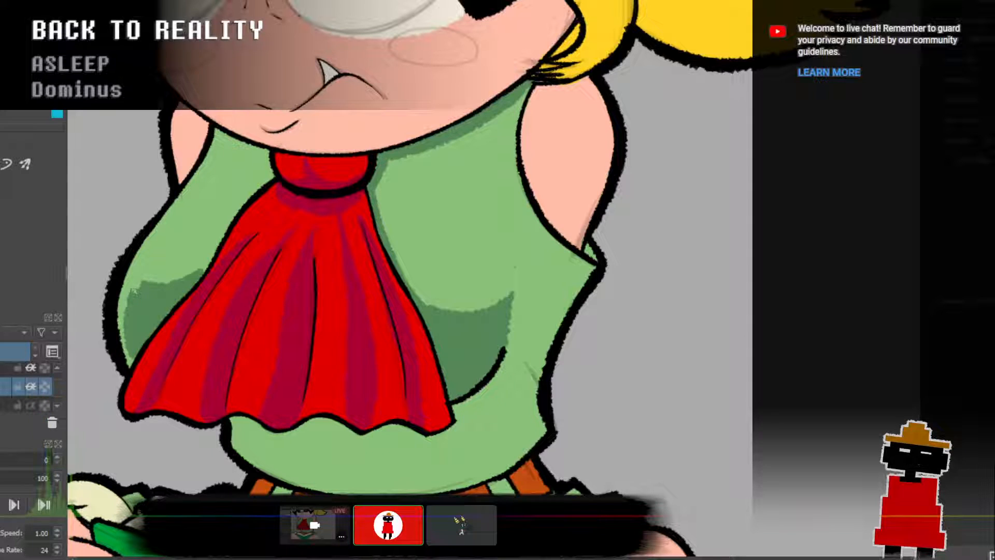
# Paint dark green shadows on the shirt below the scarf's hem and along its lower edge above the belt, undoing stray strokes.
pyautogui.scroll(-4, 171, 316)
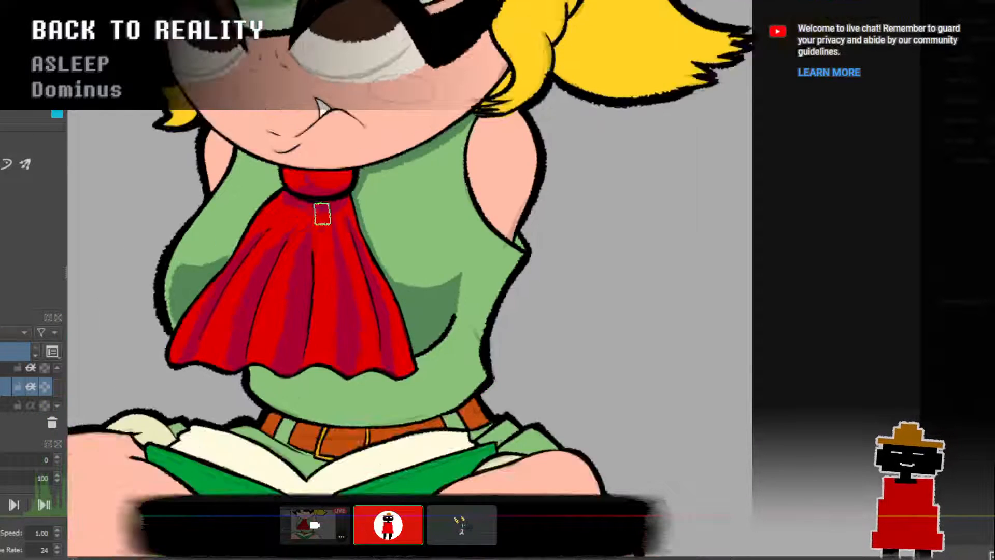
pyautogui.scroll(2, 349, 243)
pyautogui.scroll(-3, 371, 214)
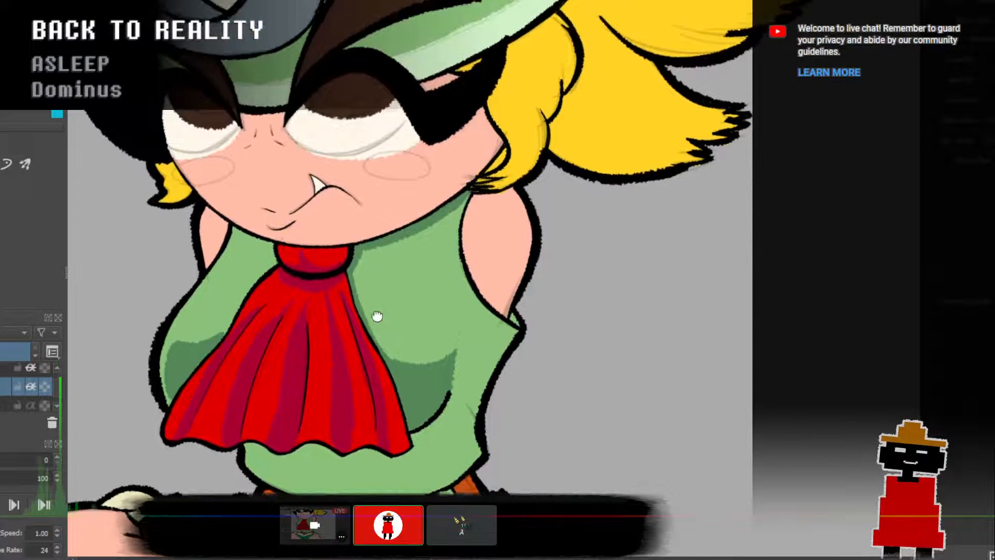
pyautogui.scroll(-1, 415, 294)
pyautogui.scroll(3, 425, 324)
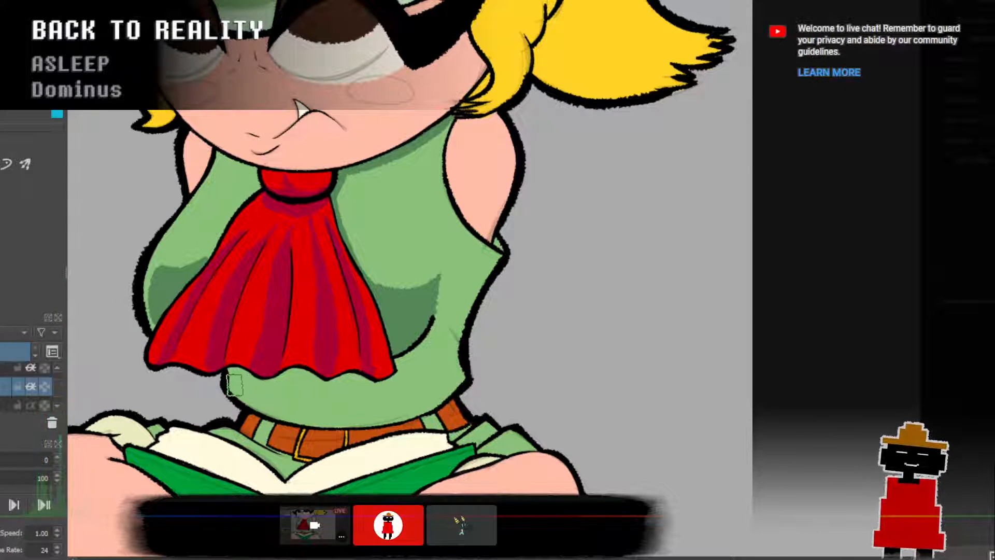
pyautogui.hotkey('ctrl', 'z')
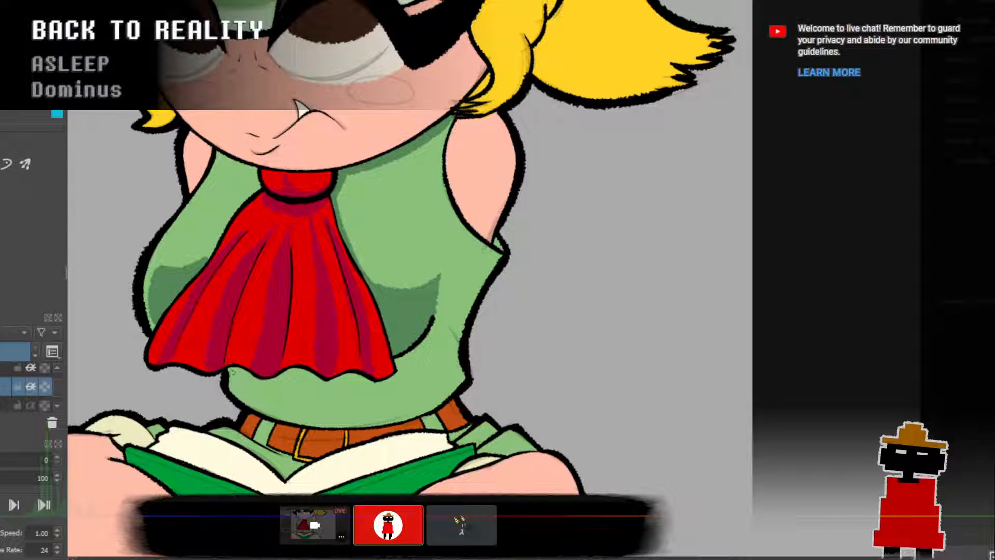
pyautogui.moveTo(235, 377); pyautogui.dragTo(256, 386)
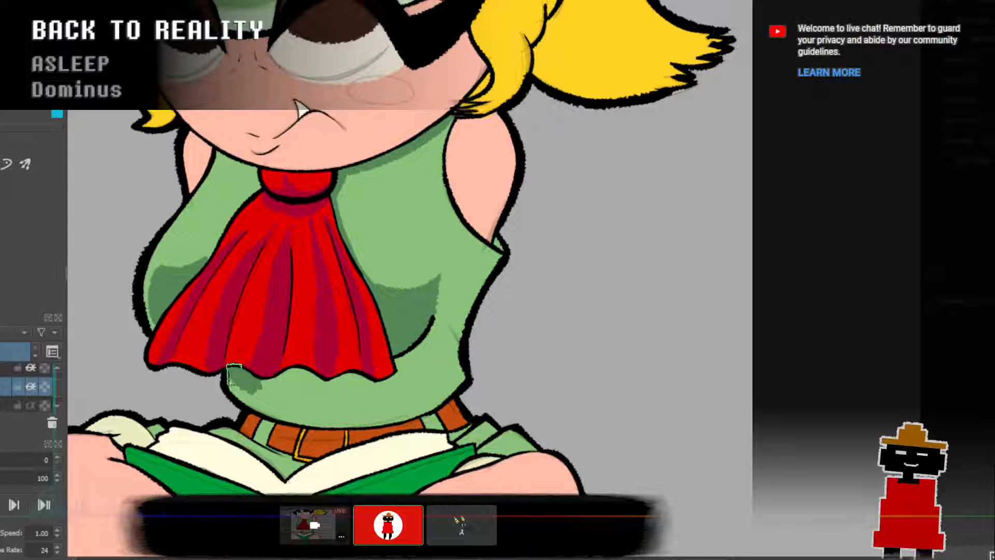
pyautogui.moveTo(235, 386); pyautogui.dragTo(276, 408)
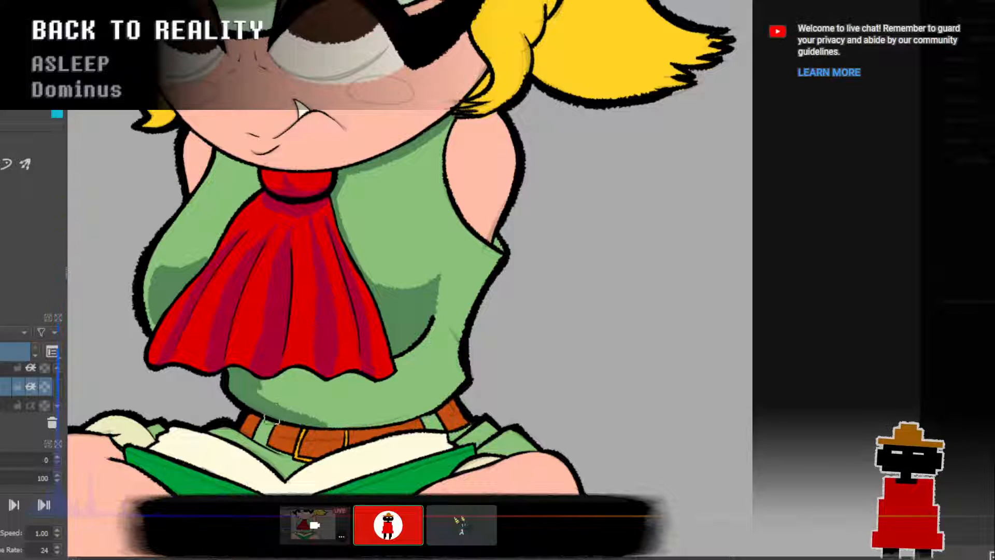
pyautogui.moveTo(317, 423)
pyautogui.mouseDown()
pyautogui.moveTo(374, 427)
pyautogui.moveTo(328, 425)
pyautogui.moveTo(263, 386)
pyautogui.moveTo(338, 426)
pyautogui.moveTo(366, 422)
pyautogui.moveTo(331, 419)
pyautogui.moveTo(397, 425)
pyautogui.moveTo(381, 419)
pyautogui.moveTo(459, 385)
pyautogui.mouseUp()
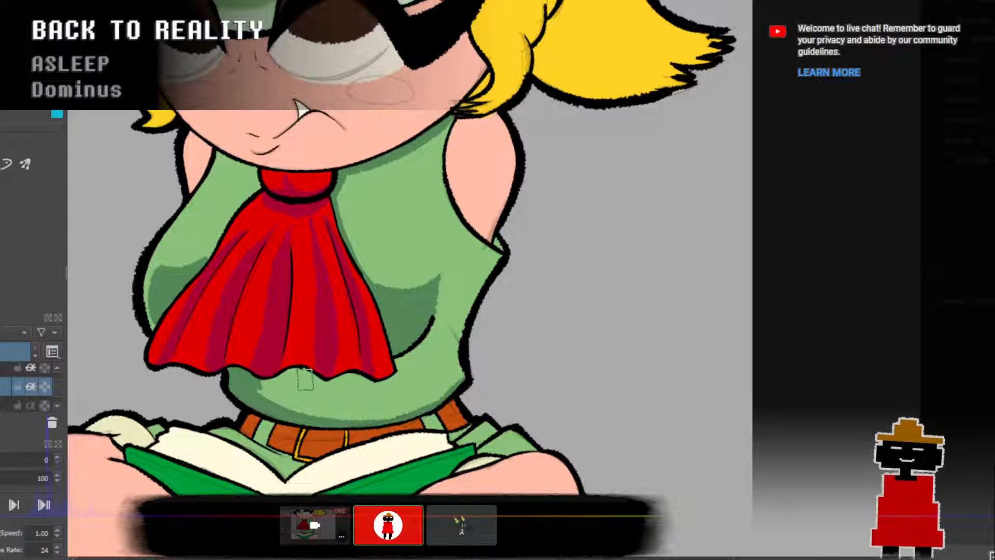
pyautogui.moveTo(259, 388)
pyautogui.mouseDown()
pyautogui.moveTo(320, 399)
pyautogui.moveTo(269, 390)
pyautogui.moveTo(290, 400)
pyautogui.mouseUp()
pyautogui.hotkey('ctrl', 'z')
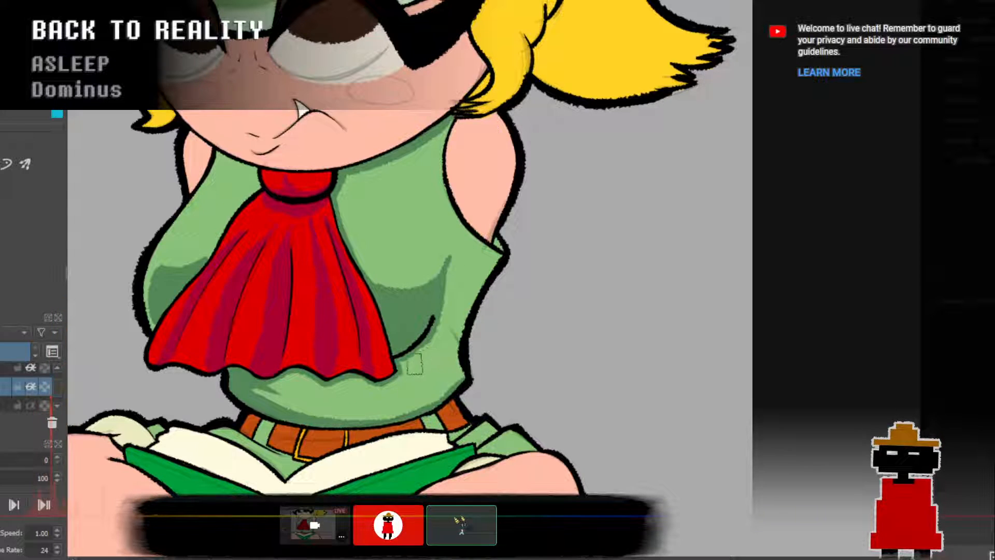
# Extend the crease shadow to the shirt's right edge, trim the upper edges of both side shadows, and check the whole figure.
pyautogui.moveTo(405, 363)
pyautogui.mouseDown()
pyautogui.moveTo(464, 353)
pyautogui.moveTo(415, 368)
pyautogui.moveTo(436, 334)
pyautogui.moveTo(446, 355)
pyautogui.moveTo(470, 328)
pyautogui.moveTo(477, 297)
pyautogui.moveTo(436, 273)
pyautogui.moveTo(442, 265)
pyautogui.moveTo(470, 301)
pyautogui.mouseUp()
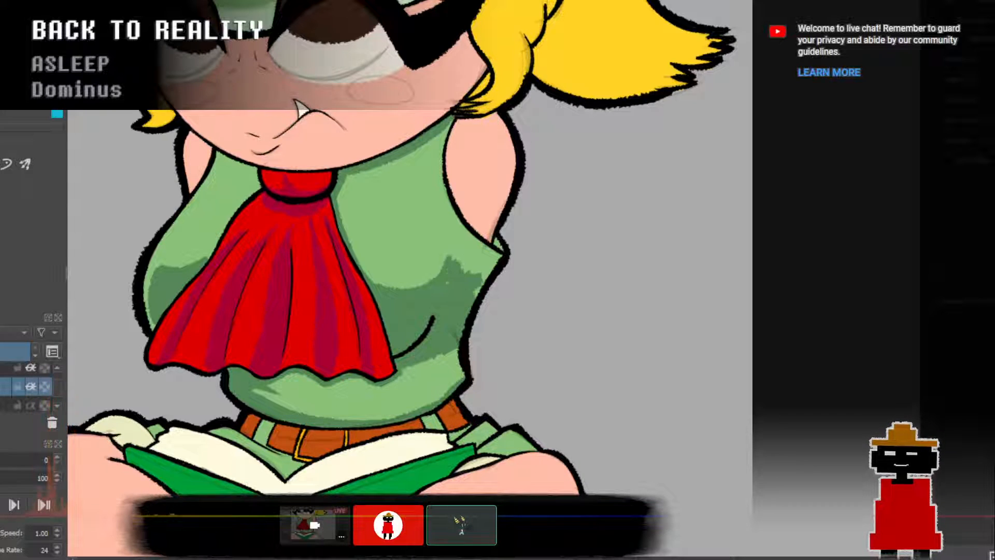
pyautogui.moveTo(463, 267)
pyautogui.mouseDown()
pyautogui.moveTo(476, 309)
pyautogui.moveTo(486, 314)
pyautogui.moveTo(455, 254)
pyautogui.moveTo(489, 277)
pyautogui.mouseUp()
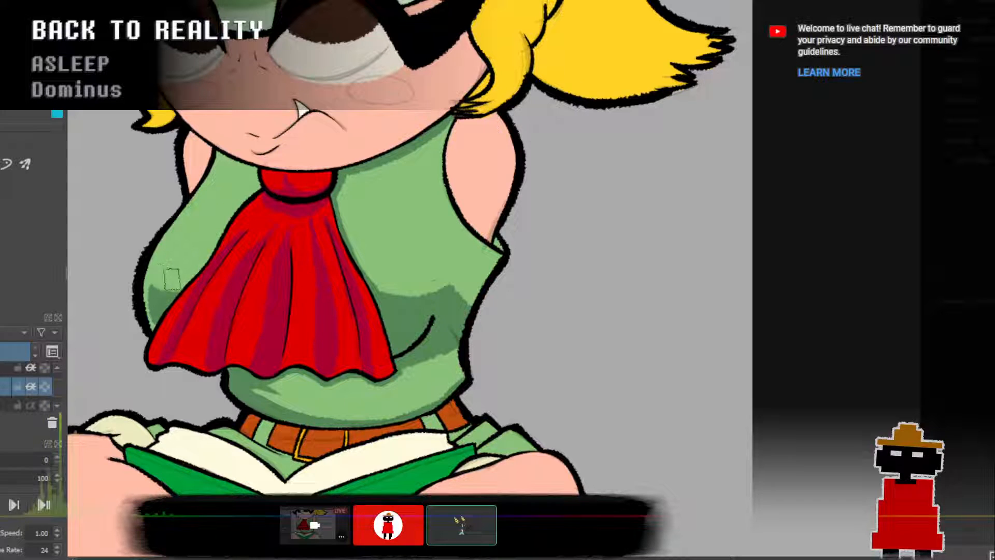
pyautogui.moveTo(153, 283); pyautogui.dragTo(184, 276)
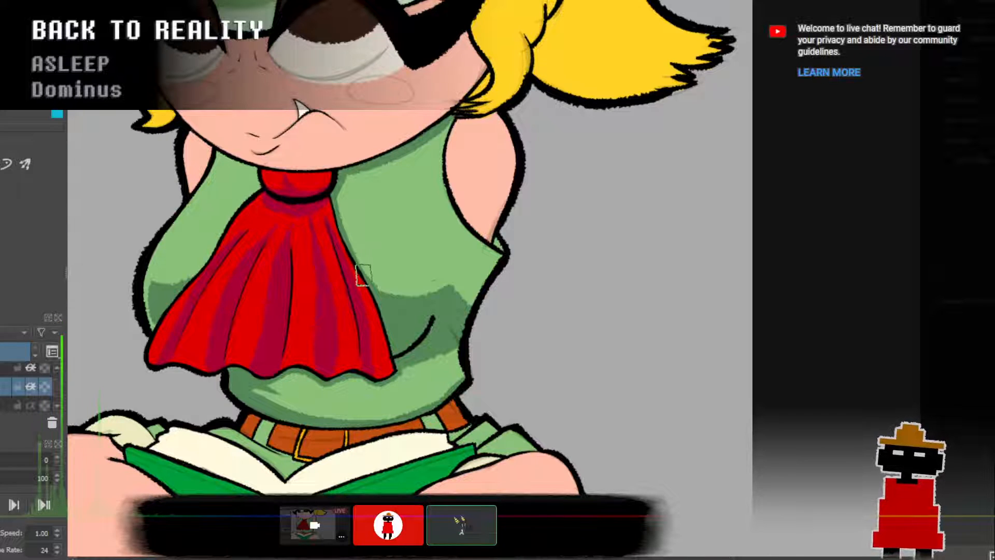
pyautogui.press('2')
pyautogui.scroll(3, 363, 284)
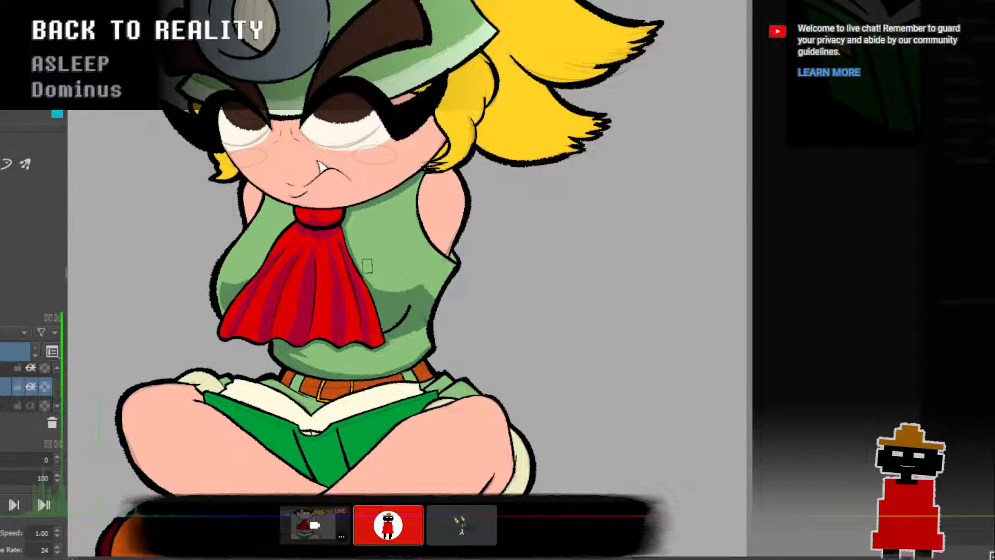
pyautogui.scroll(-3, 363, 283)
pyautogui.scroll(6, 317, 229)
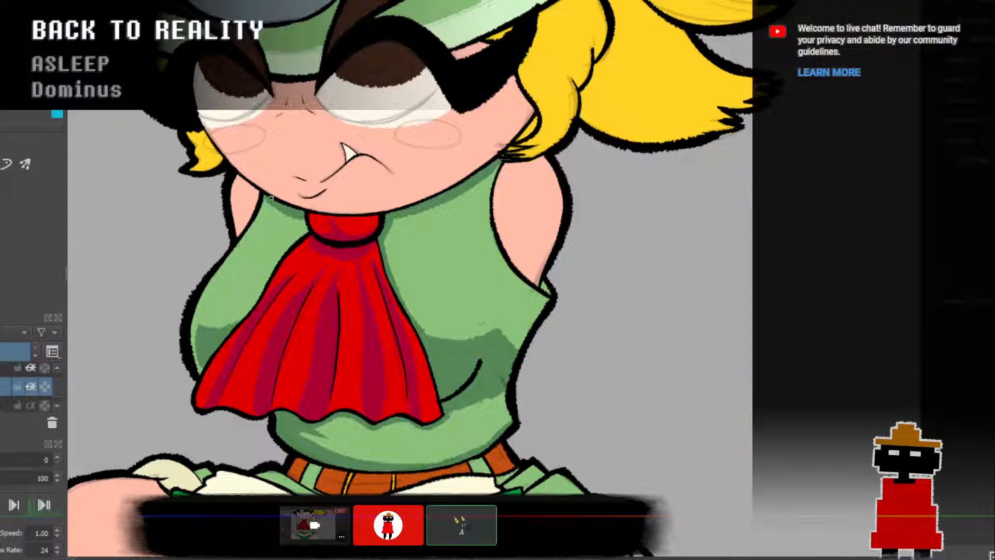
pyautogui.scroll(-3, 352, 288)
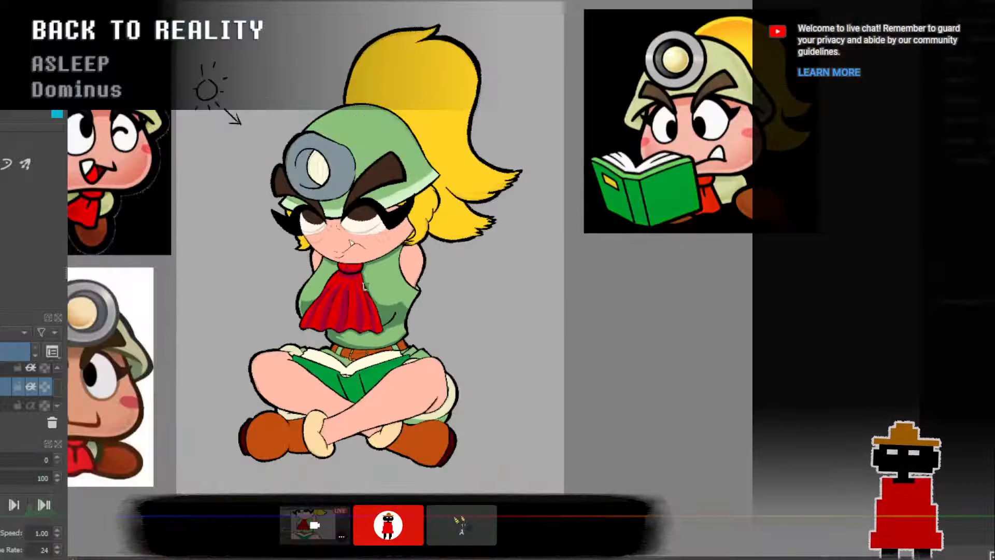
# Clear the dark shadow from the shirt's lower left side, reshape the left end of the belt shadow, and add a tapered fold streak above it.
pyautogui.moveTo(374, 299); pyautogui.dragTo(376, 222)
pyautogui.scroll(5, 341, 253)
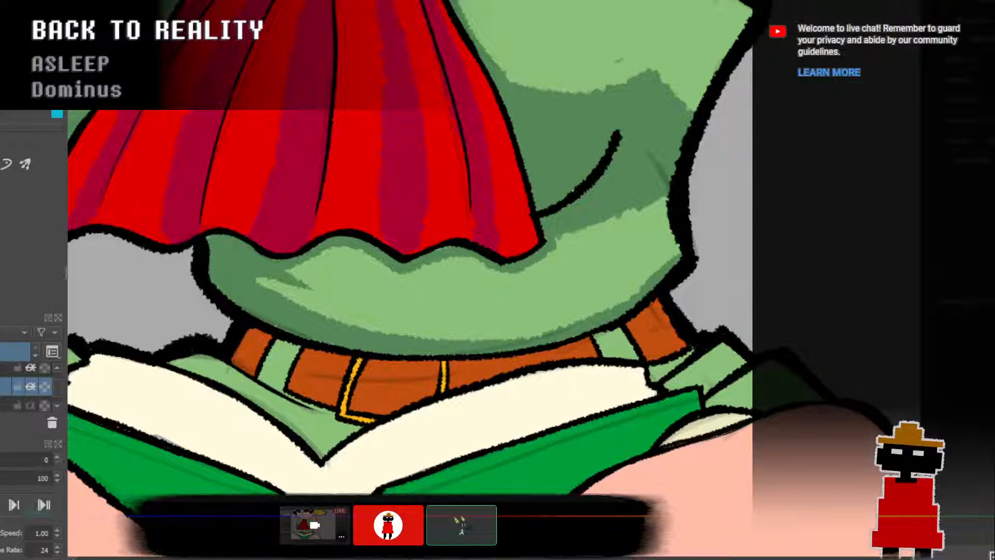
pyautogui.moveTo(211, 252)
pyautogui.mouseDown()
pyautogui.moveTo(289, 275)
pyautogui.moveTo(217, 262)
pyautogui.moveTo(208, 281)
pyautogui.moveTo(204, 249)
pyautogui.moveTo(218, 295)
pyautogui.moveTo(219, 282)
pyautogui.mouseUp()
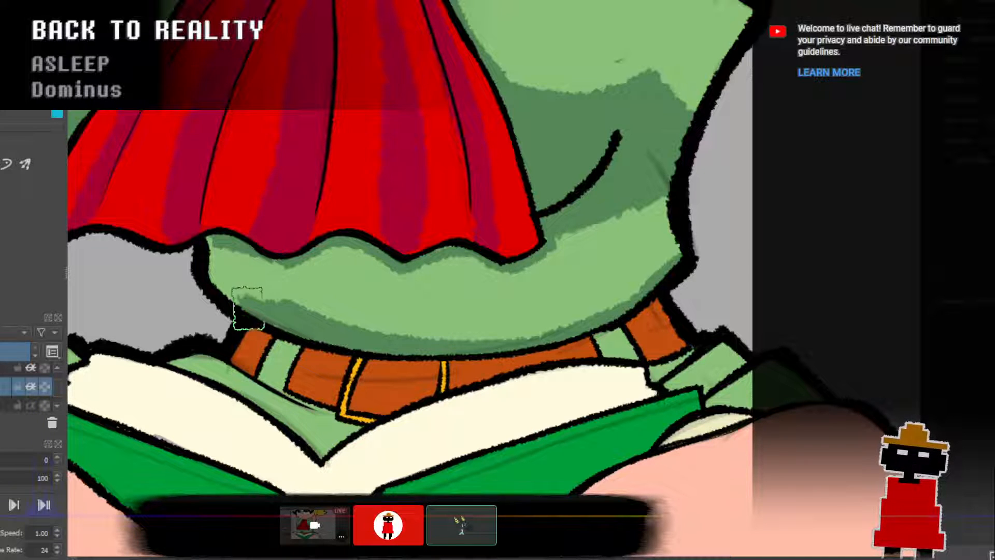
pyautogui.moveTo(327, 339); pyautogui.dragTo(233, 280)
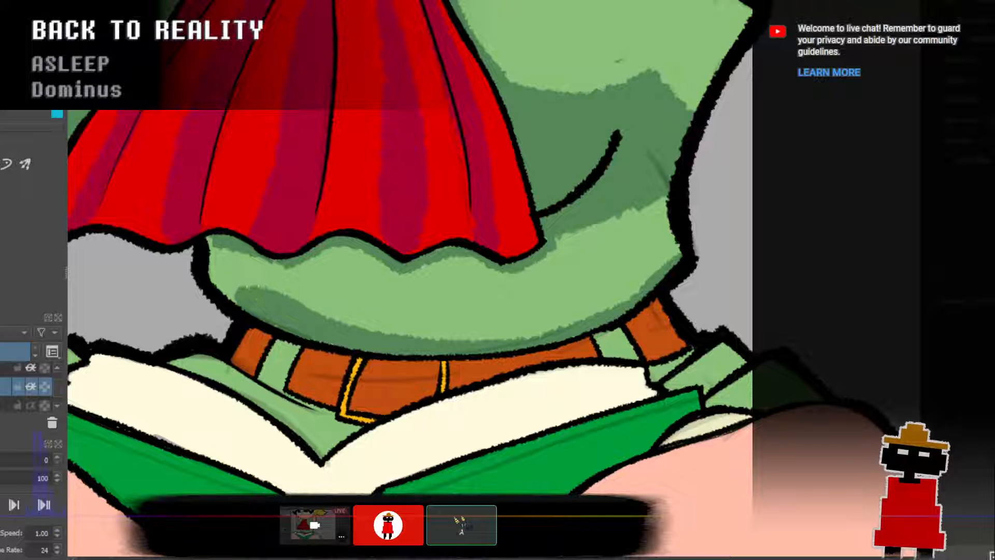
pyautogui.moveTo(425, 322); pyautogui.dragTo(368, 309)
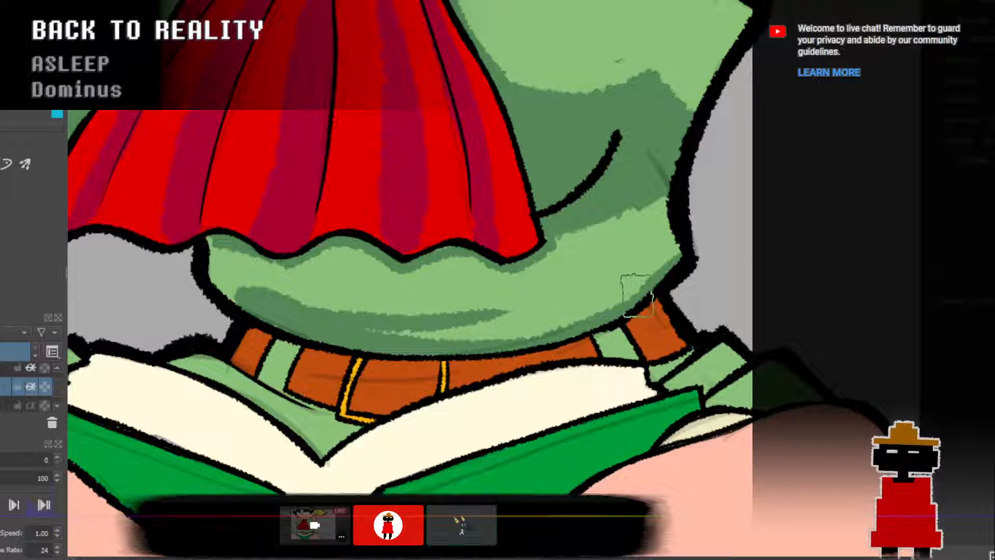
# Fill the shirt's lower right side with dark green shadow from the crease down to the belt, widening it toward the scarf's corner.
pyautogui.moveTo(593, 312)
pyautogui.mouseDown()
pyautogui.moveTo(666, 253)
pyautogui.moveTo(635, 286)
pyautogui.moveTo(639, 226)
pyautogui.moveTo(631, 302)
pyautogui.moveTo(627, 231)
pyautogui.mouseUp()
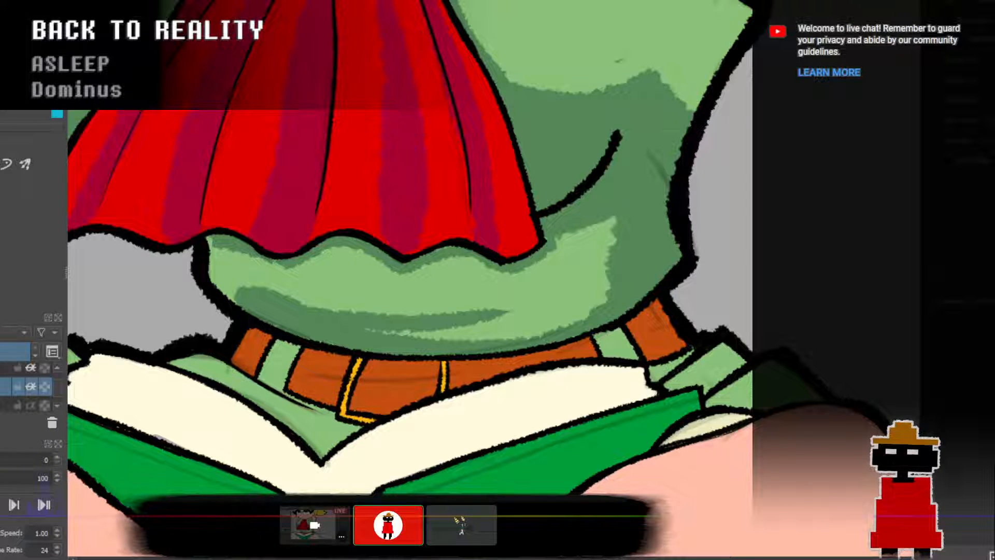
pyautogui.moveTo(600, 303); pyautogui.dragTo(605, 218)
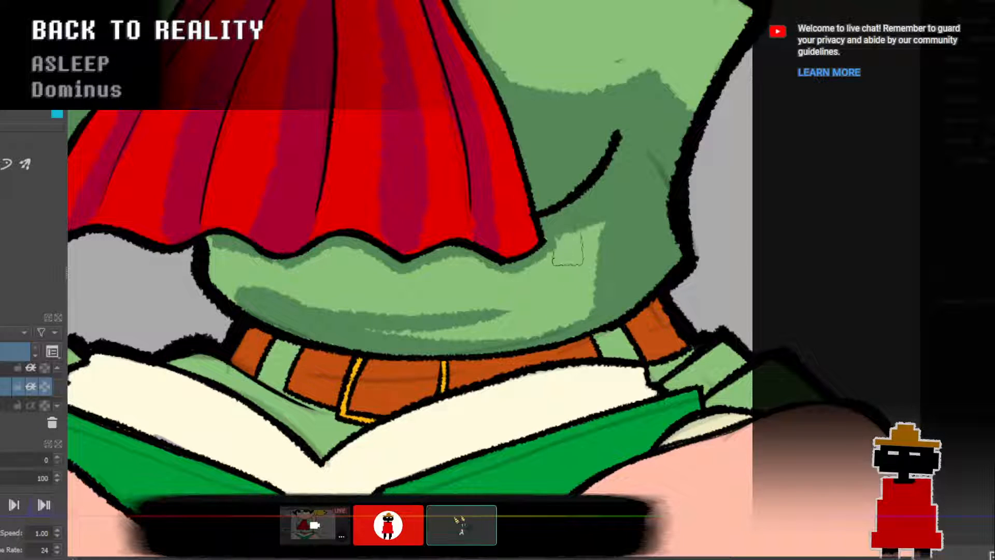
pyautogui.moveTo(552, 235)
pyautogui.mouseDown()
pyautogui.moveTo(596, 224)
pyautogui.moveTo(595, 308)
pyautogui.moveTo(603, 282)
pyautogui.mouseUp()
pyautogui.hotkey('ctrl', 'z')
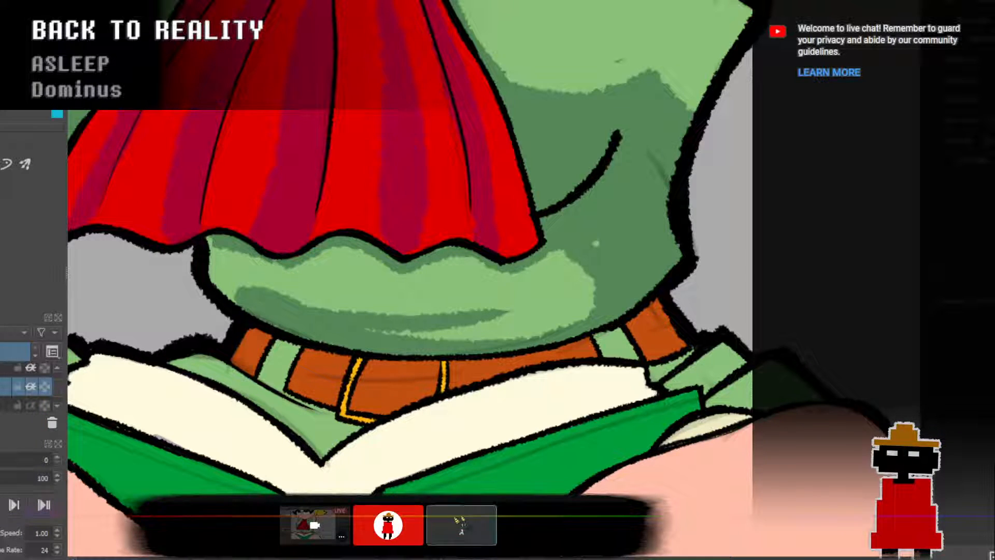
# Shift the inner edge of the lower right shirt shadow to the scarf's right corner and undo the stray stroke above the belt.
pyautogui.scroll(-4, 565, 269)
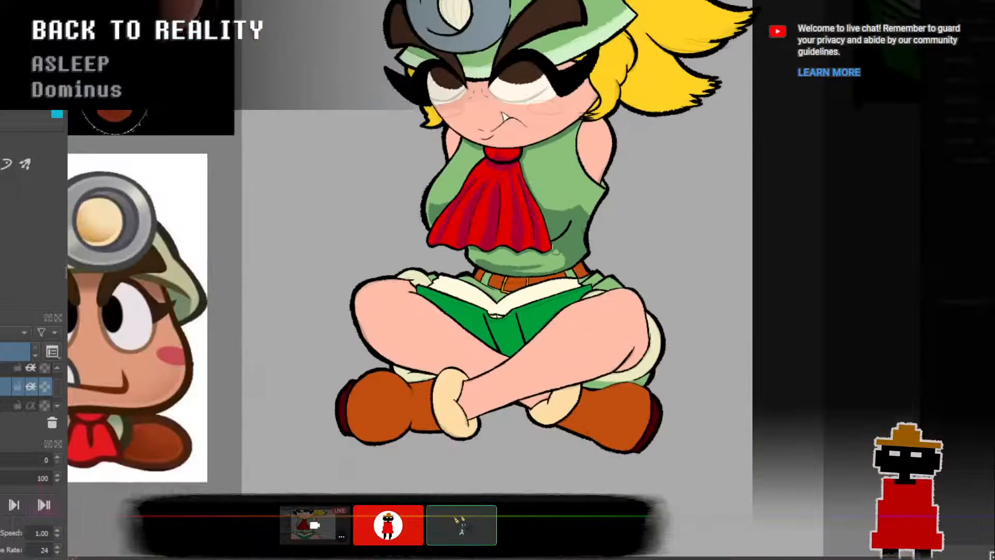
pyautogui.moveTo(555, 249); pyautogui.dragTo(533, 305)
pyautogui.scroll(2, 533, 310)
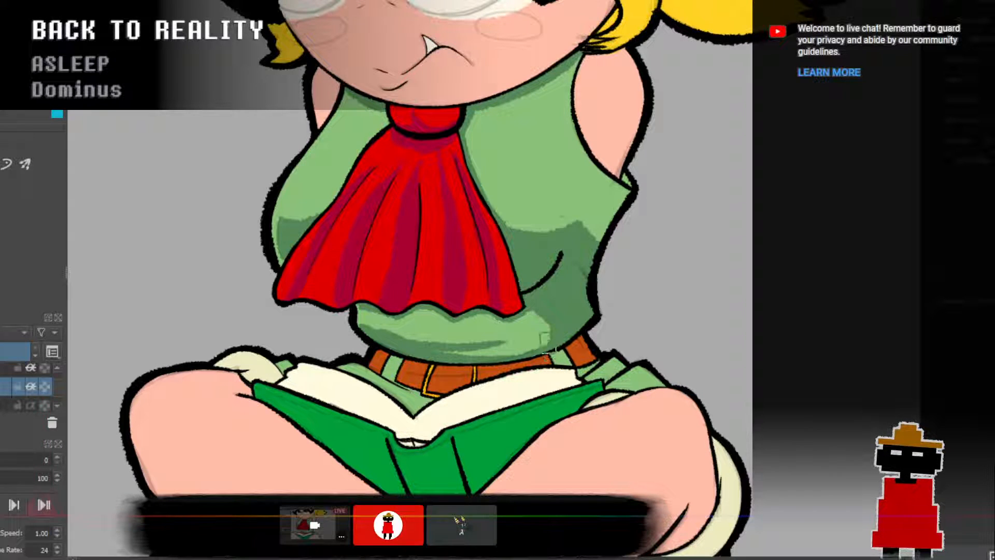
pyautogui.moveTo(540, 321); pyautogui.dragTo(557, 351)
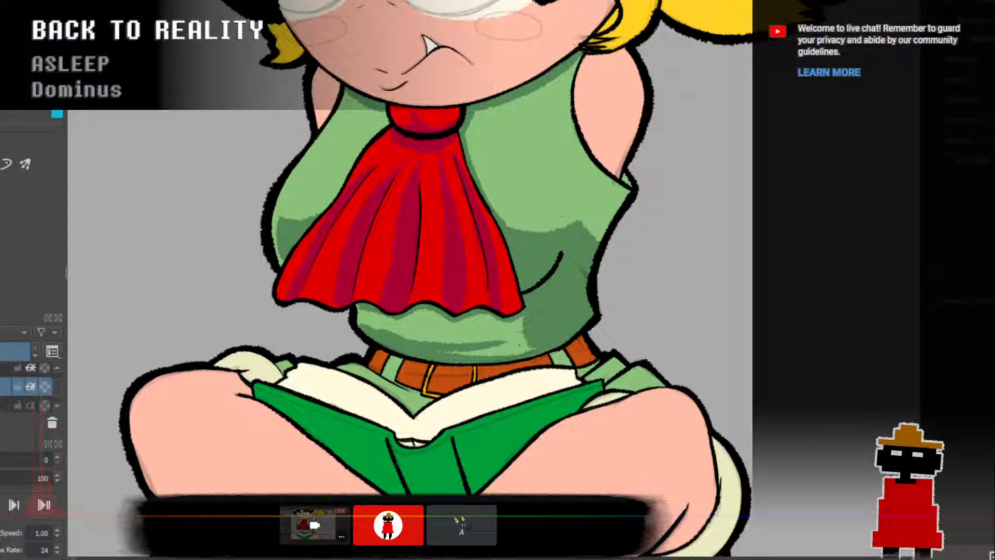
pyautogui.moveTo(525, 339)
pyautogui.mouseDown()
pyautogui.moveTo(498, 350)
pyautogui.moveTo(519, 348)
pyautogui.mouseUp()
pyautogui.hotkey('ctrl', 'z')
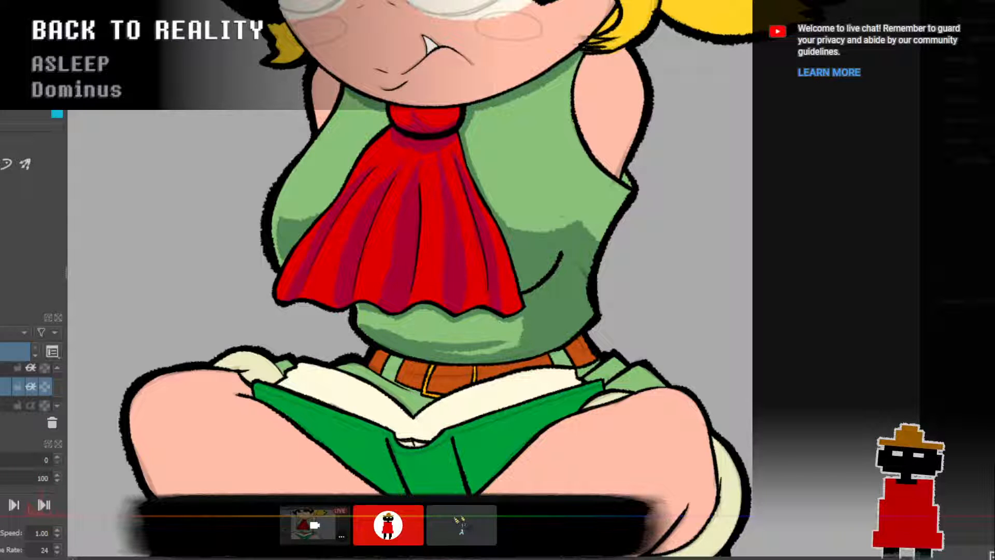
# Extend the dark green shadow up the shirt's right side to the corner of the armhole, undoing stray strokes.
pyautogui.moveTo(560, 158); pyautogui.dragTo(473, 226)
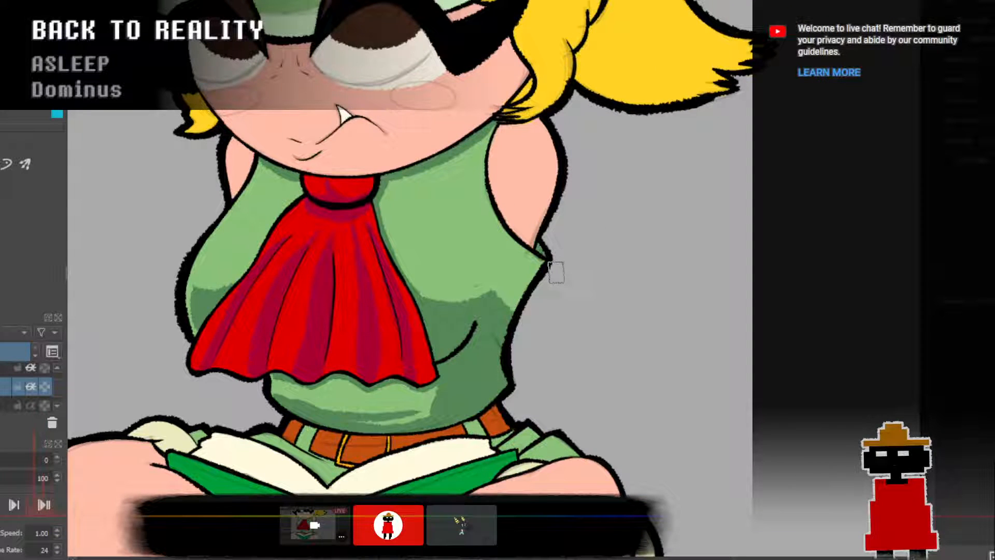
pyautogui.moveTo(518, 314)
pyautogui.mouseDown()
pyautogui.moveTo(537, 304)
pyautogui.moveTo(536, 289)
pyautogui.moveTo(521, 297)
pyautogui.moveTo(512, 254)
pyautogui.moveTo(549, 277)
pyautogui.moveTo(540, 303)
pyautogui.moveTo(522, 256)
pyautogui.mouseUp()
pyautogui.hotkey('ctrl', 'z')
pyautogui.hotkey('ctrl', 'z')
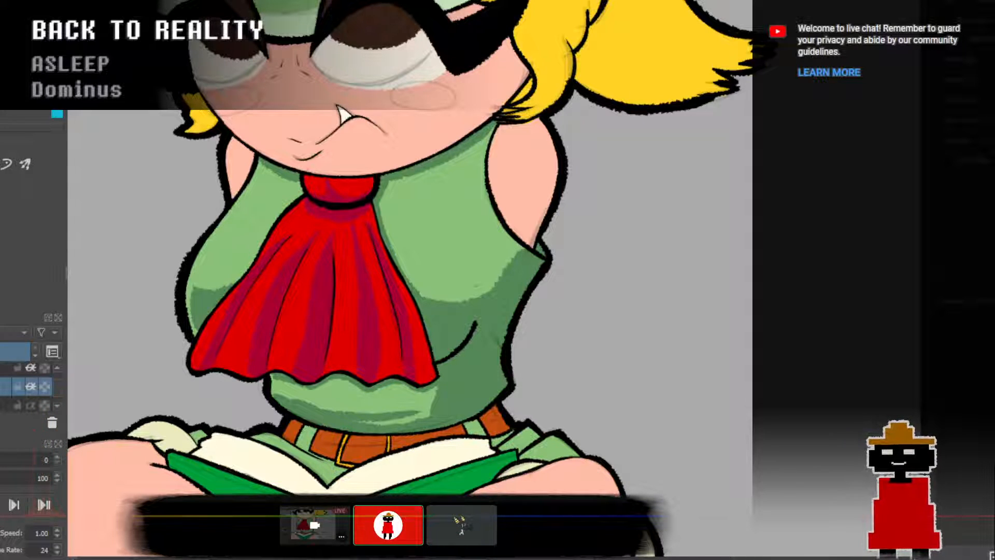
# Paint a translucent dark shadow across the lower part of the right arm where it meets the shirt's armhole.
pyautogui.moveTo(531, 247); pyautogui.dragTo(555, 201)
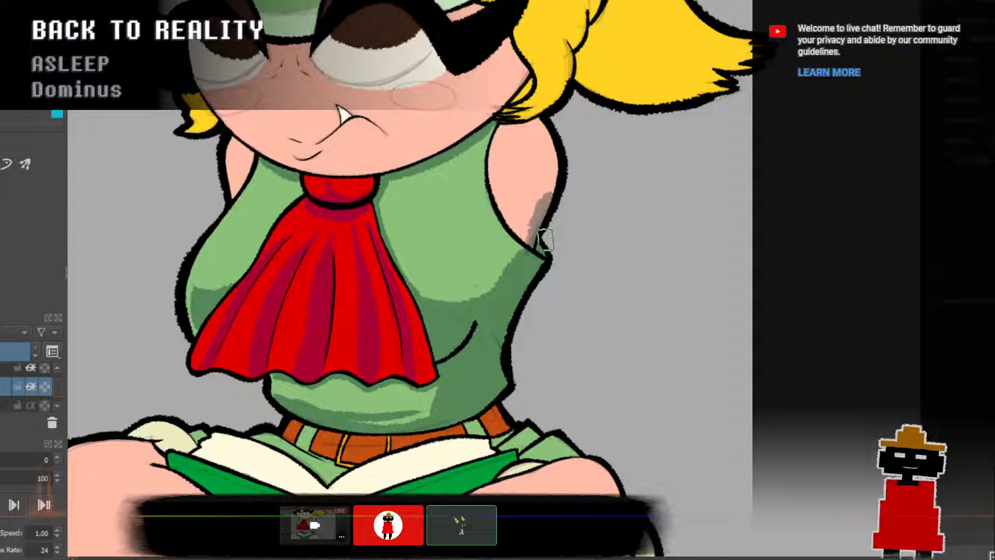
pyautogui.scroll(-3, 570, 222)
pyautogui.scroll(3, 568, 267)
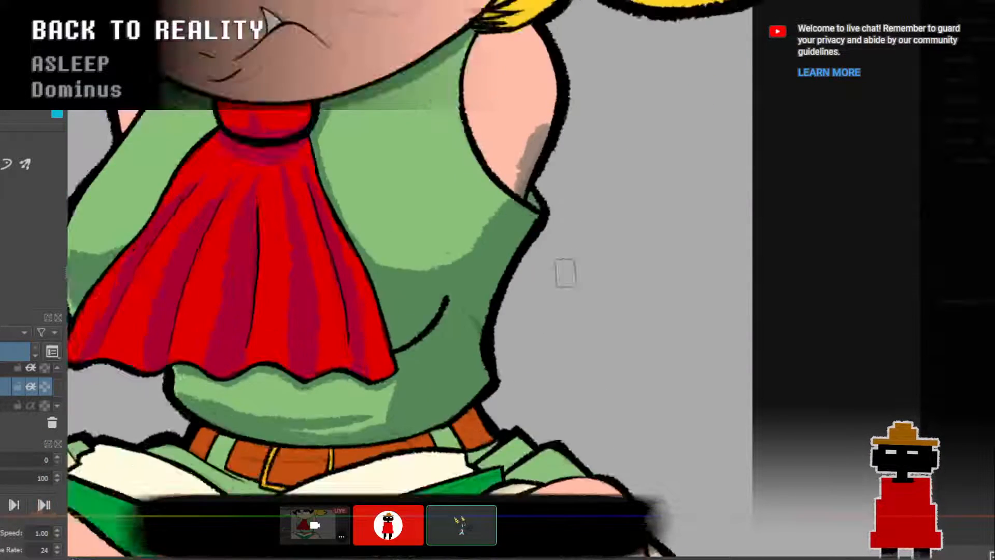
pyautogui.scroll(-3, 483, 262)
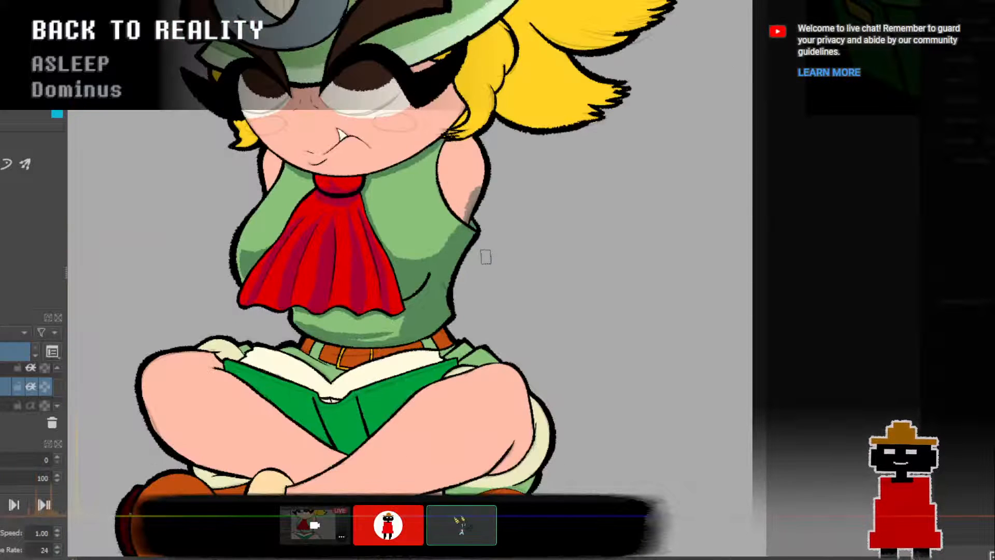
pyautogui.moveTo(486, 263); pyautogui.dragTo(598, 285)
pyautogui.scroll(2, 697, 275)
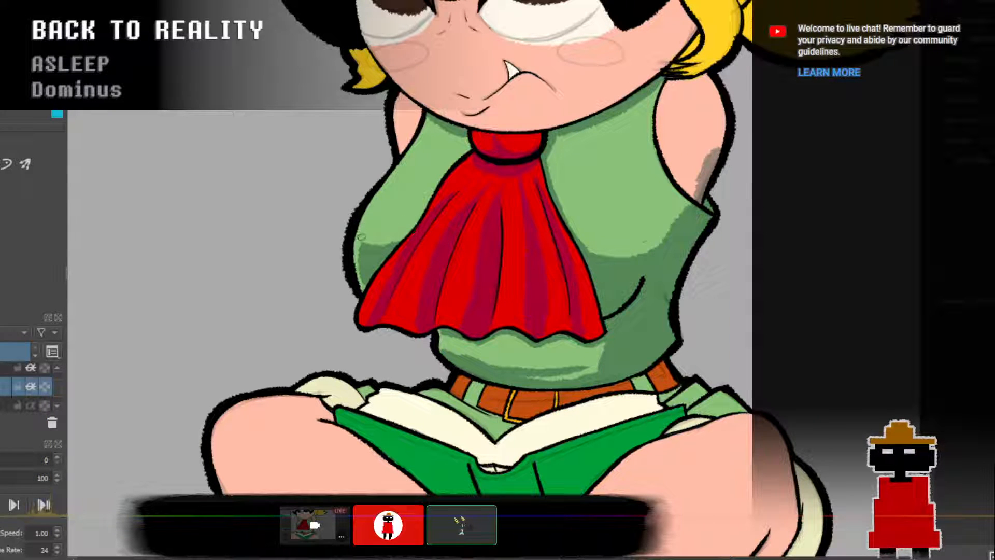
pyautogui.scroll(-3, 551, 289)
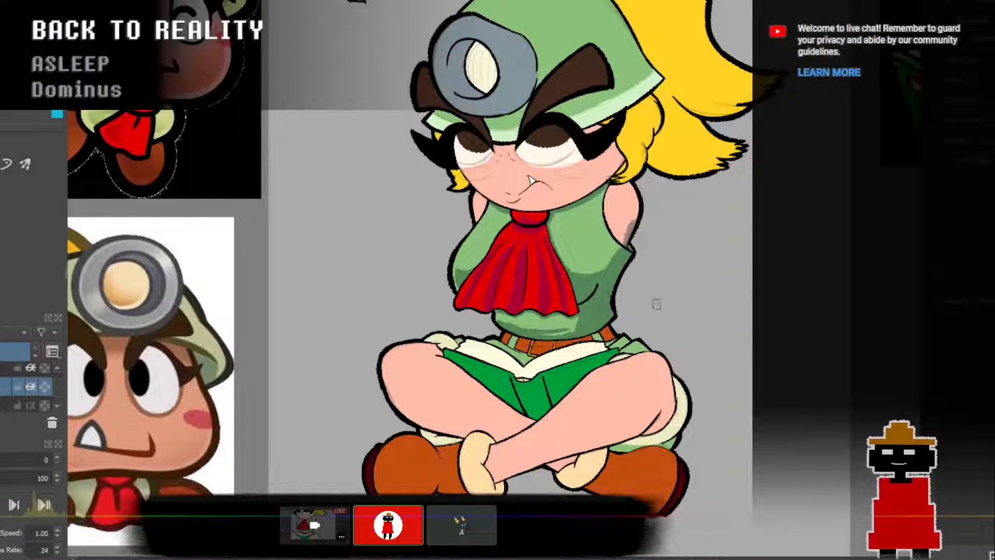
pyautogui.scroll(-3, 580, 317)
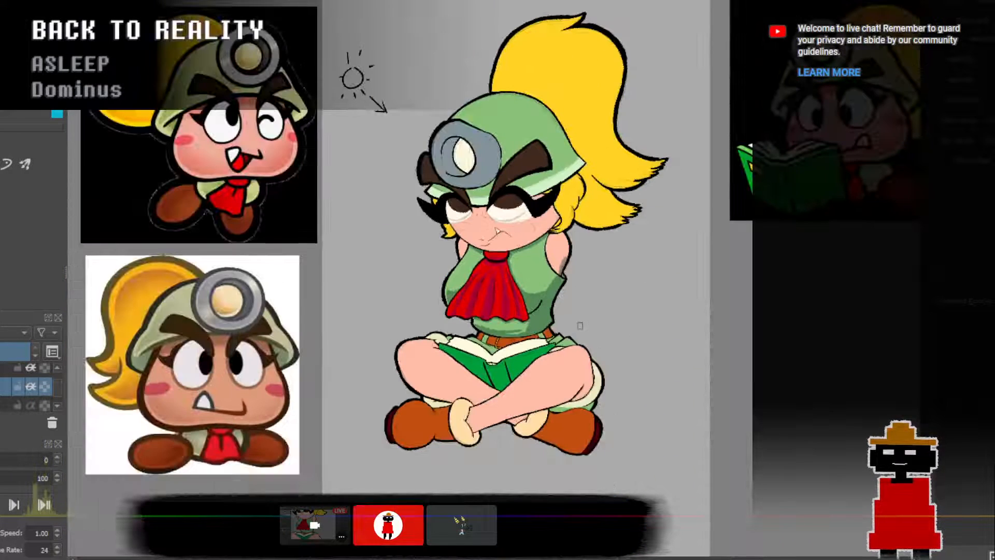
pyautogui.scroll(6, 572, 309)
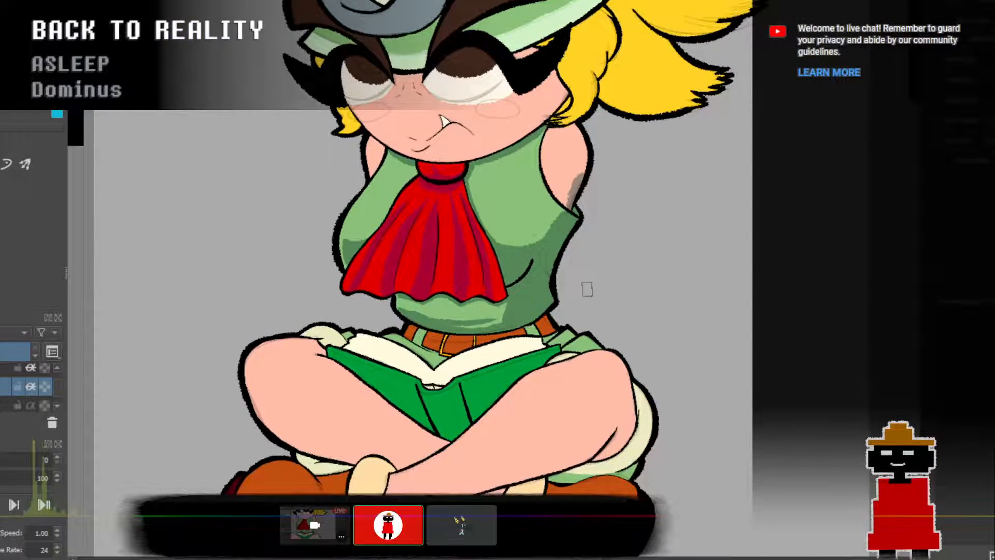
pyautogui.moveTo(551, 274); pyautogui.dragTo(496, 288)
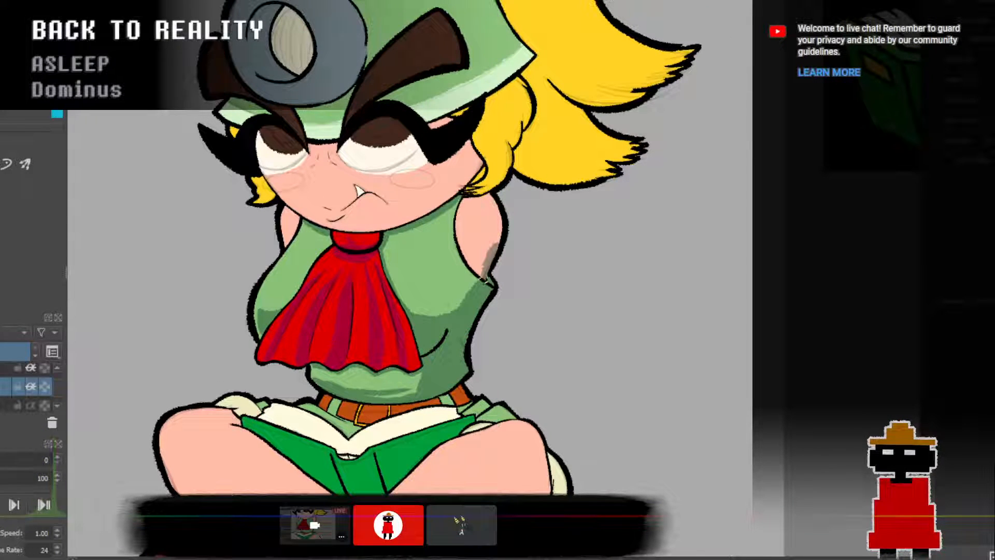
pyautogui.moveTo(479, 276)
pyautogui.mouseDown()
pyautogui.moveTo(496, 257)
pyautogui.moveTo(490, 267)
pyautogui.moveTo(474, 251)
pyautogui.moveTo(491, 280)
pyautogui.moveTo(490, 267)
pyautogui.moveTo(468, 259)
pyautogui.moveTo(473, 270)
pyautogui.moveTo(494, 278)
pyautogui.moveTo(472, 245)
pyautogui.moveTo(500, 257)
pyautogui.moveTo(511, 234)
pyautogui.moveTo(485, 224)
pyautogui.moveTo(468, 240)
pyautogui.moveTo(468, 260)
pyautogui.mouseUp()
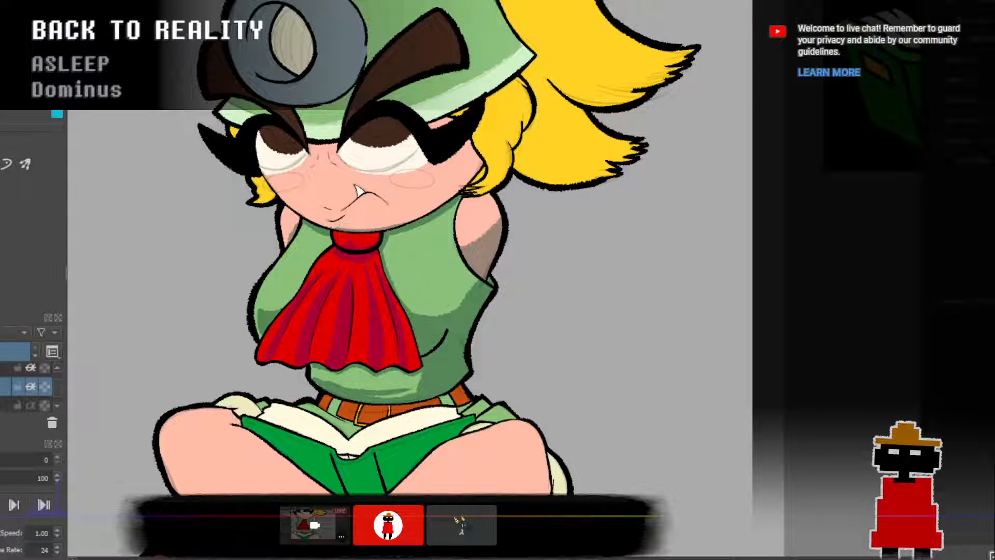
# Paint a thin shadow along the chin and right jaw up to the side hair, undoing and repainting uneven strokes.
pyautogui.moveTo(340, 228); pyautogui.dragTo(413, 214)
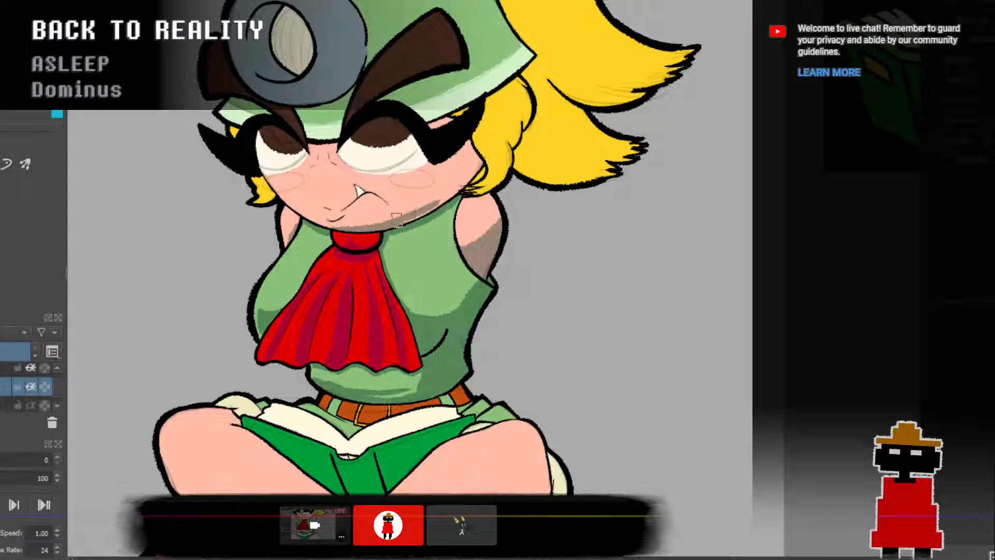
pyautogui.hotkey('ctrl', 'z')
pyautogui.moveTo(331, 229); pyautogui.dragTo(421, 211)
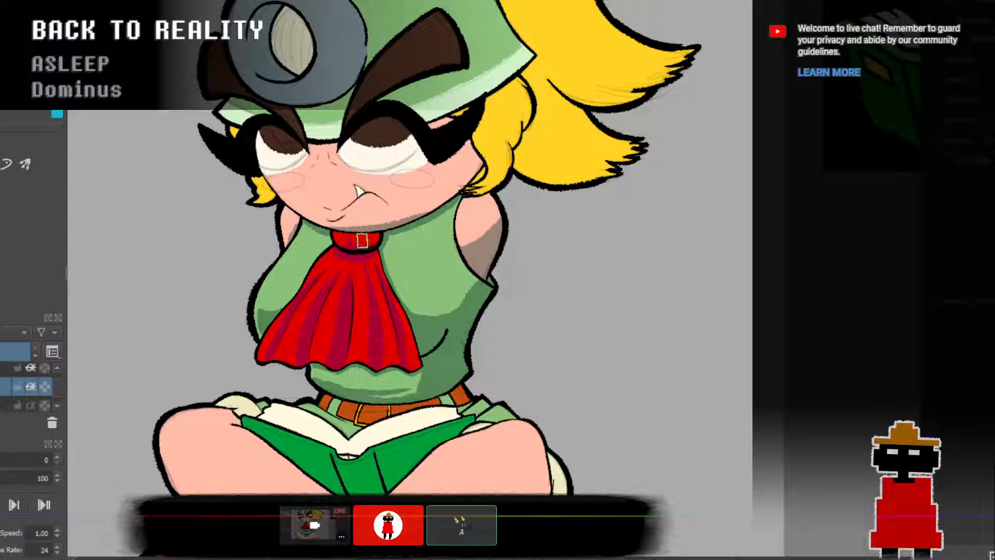
pyautogui.moveTo(332, 226); pyautogui.dragTo(416, 220)
pyautogui.hotkey('ctrl', 'z')
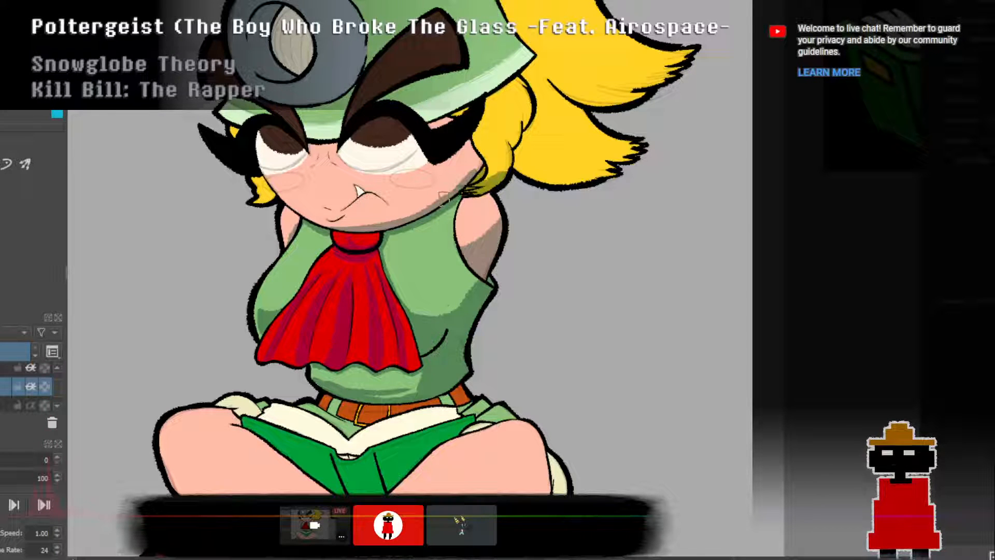
pyautogui.scroll(-2, 461, 192)
pyautogui.moveTo(463, 191); pyautogui.dragTo(424, 261)
pyautogui.scroll(1, 426, 261)
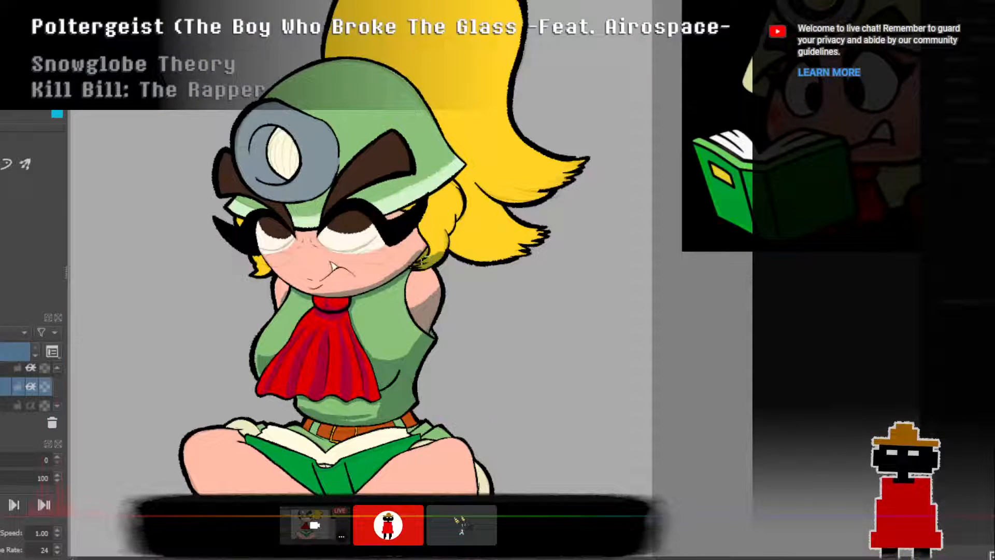
pyautogui.scroll(1, 414, 267)
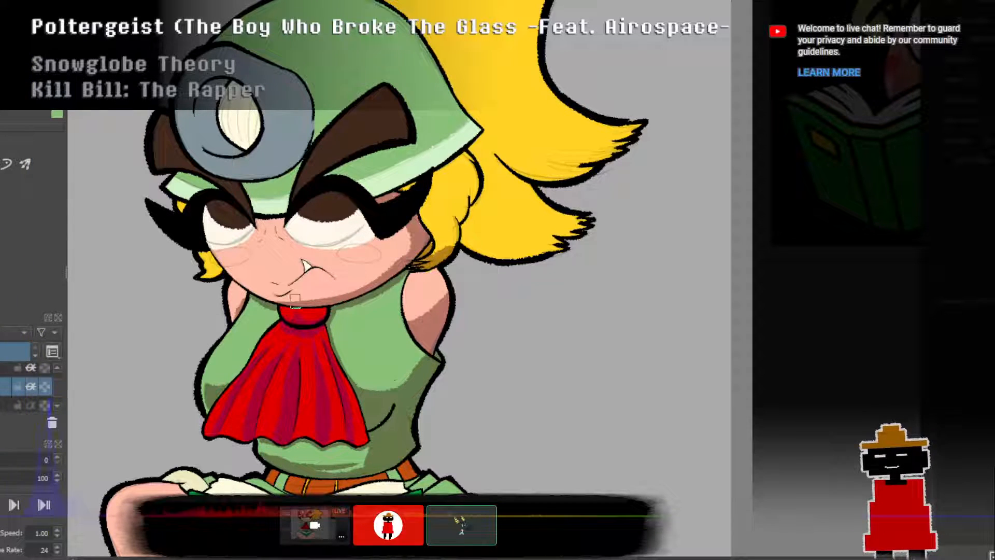
pyautogui.moveTo(280, 298); pyautogui.dragTo(349, 290)
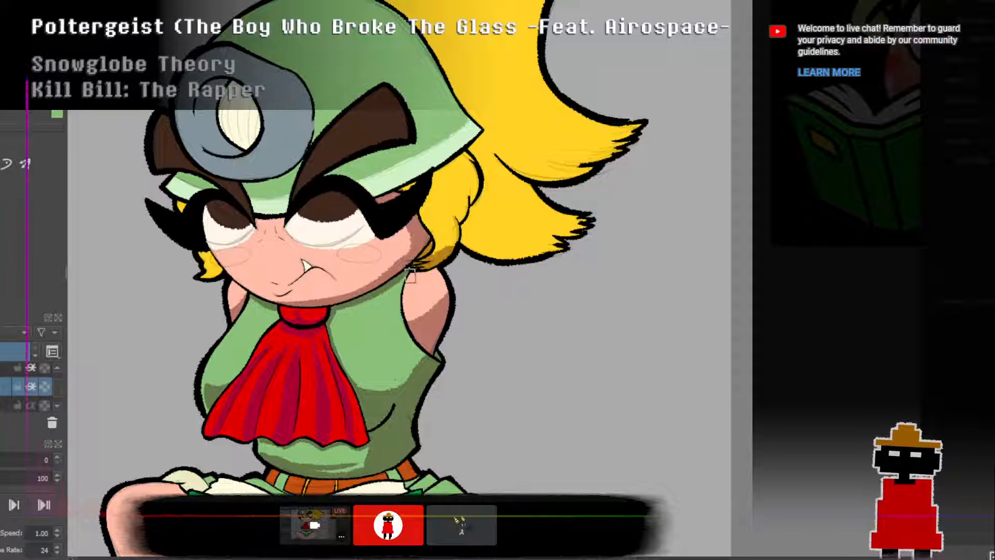
# Shade the right and lower edges of the side hair below the helmet with dark golden yellow.
pyautogui.moveTo(453, 252)
pyautogui.mouseDown()
pyautogui.moveTo(472, 217)
pyautogui.moveTo(461, 221)
pyautogui.moveTo(468, 160)
pyautogui.moveTo(470, 204)
pyautogui.mouseUp()
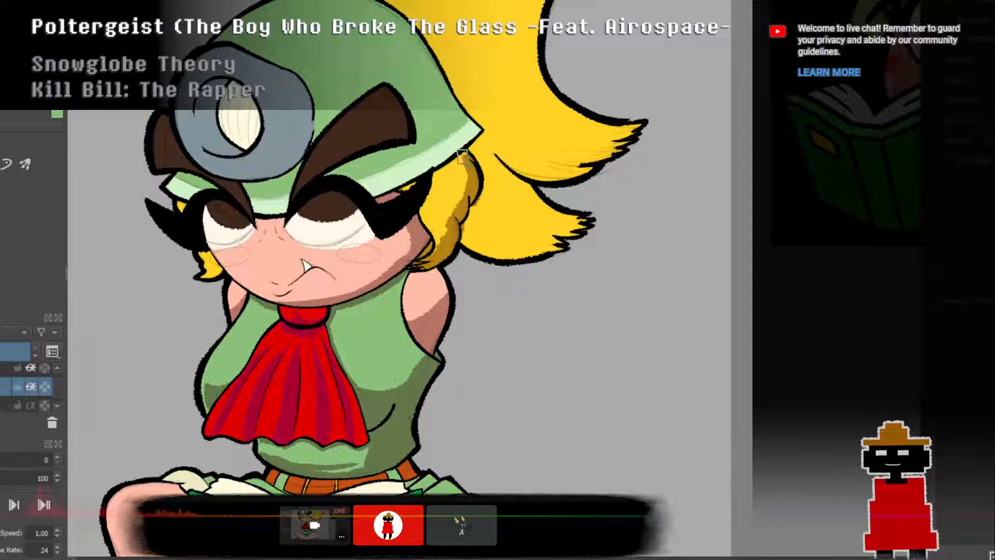
pyautogui.moveTo(471, 162); pyautogui.dragTo(462, 154)
pyautogui.moveTo(447, 222); pyautogui.dragTo(436, 245)
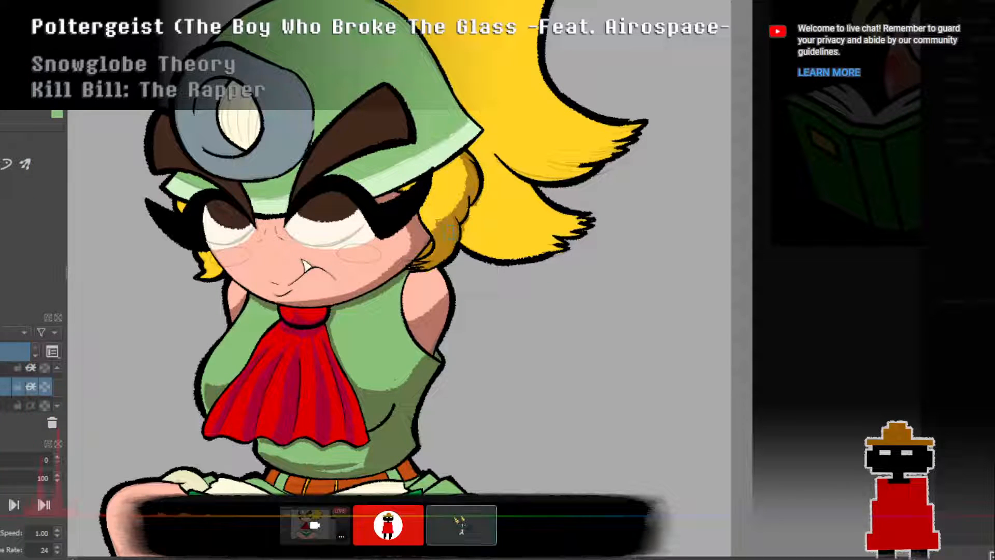
pyautogui.moveTo(424, 213); pyautogui.dragTo(432, 231)
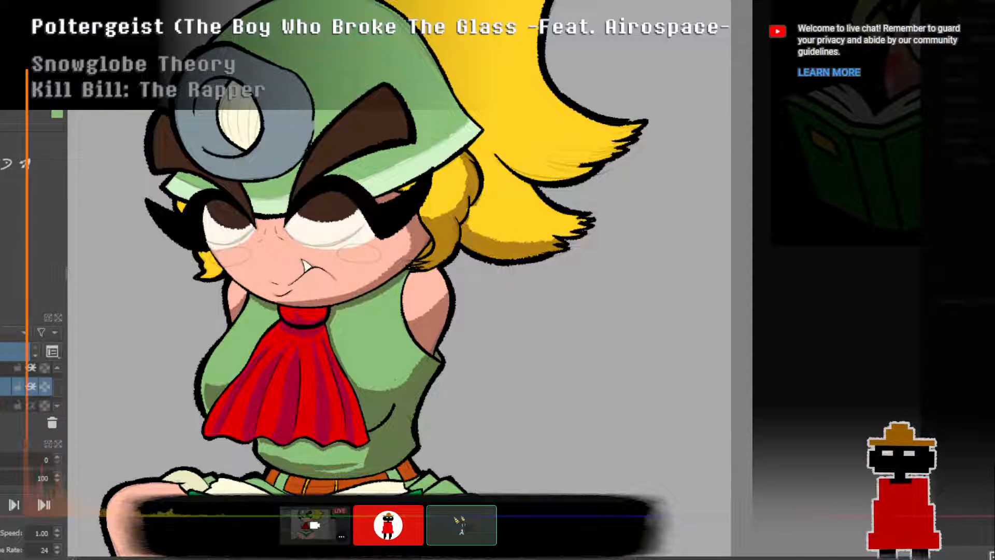
# Fill the ponytail's lower lock with dark golden shadow from its base below the helmet out to the jagged tip.
pyautogui.moveTo(473, 201)
pyautogui.mouseDown()
pyautogui.moveTo(484, 233)
pyautogui.moveTo(539, 232)
pyautogui.moveTo(529, 238)
pyautogui.moveTo(487, 201)
pyautogui.moveTo(532, 238)
pyautogui.mouseUp()
pyautogui.moveTo(484, 184); pyautogui.dragTo(494, 200)
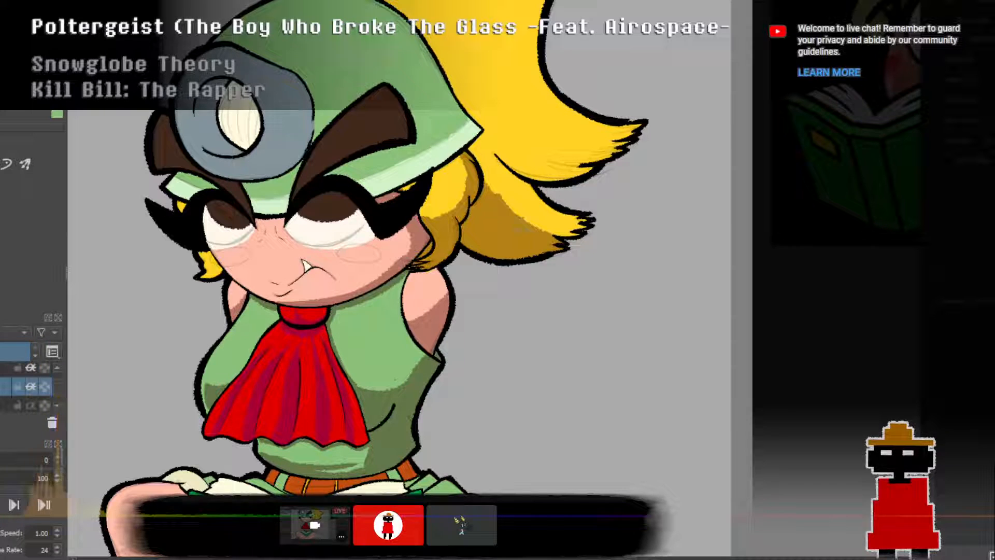
pyautogui.moveTo(485, 167); pyautogui.dragTo(561, 235)
pyautogui.moveTo(507, 191); pyautogui.dragTo(577, 221)
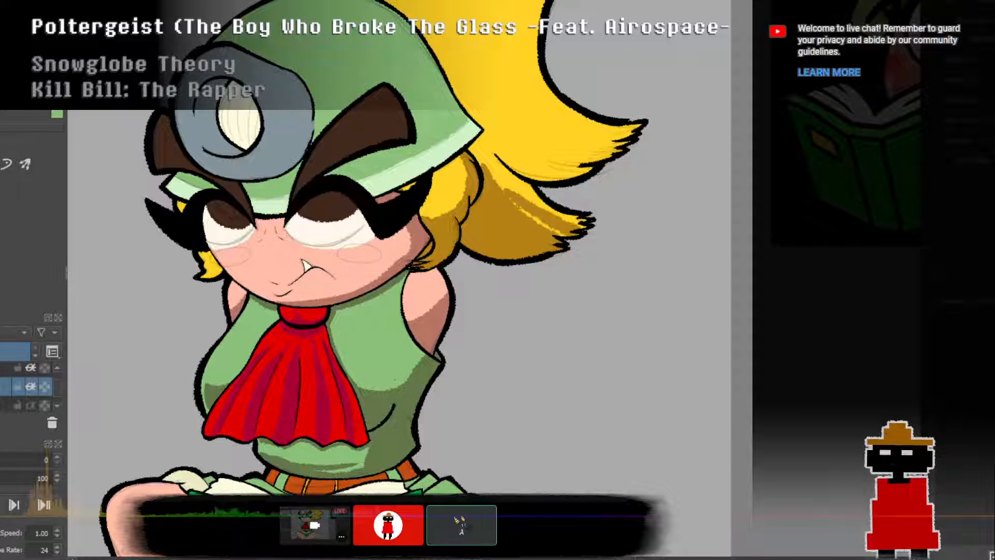
pyautogui.moveTo(520, 207); pyautogui.dragTo(569, 239)
pyautogui.moveTo(502, 177); pyautogui.dragTo(585, 226)
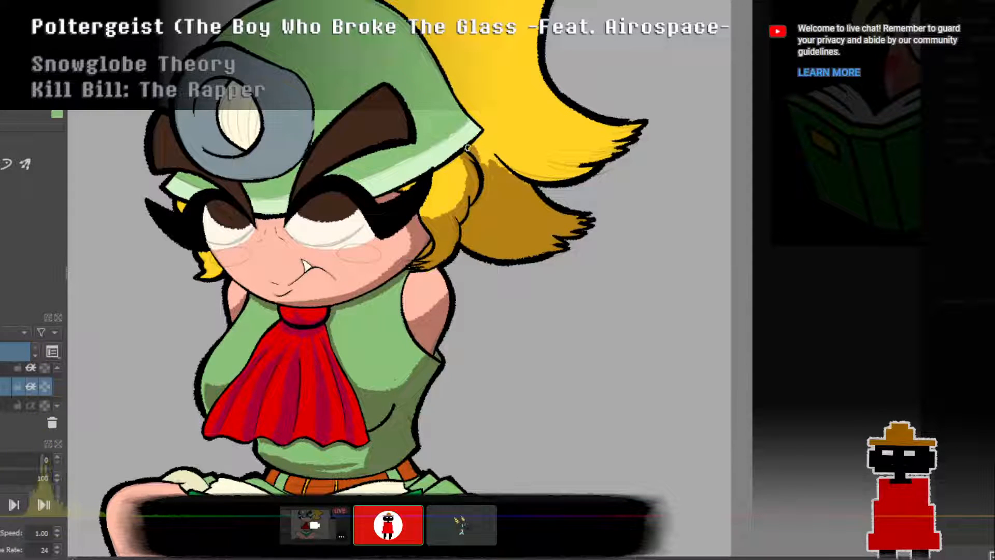
pyautogui.moveTo(467, 148)
pyautogui.mouseDown()
pyautogui.moveTo(481, 141)
pyautogui.moveTo(495, 154)
pyautogui.mouseUp()
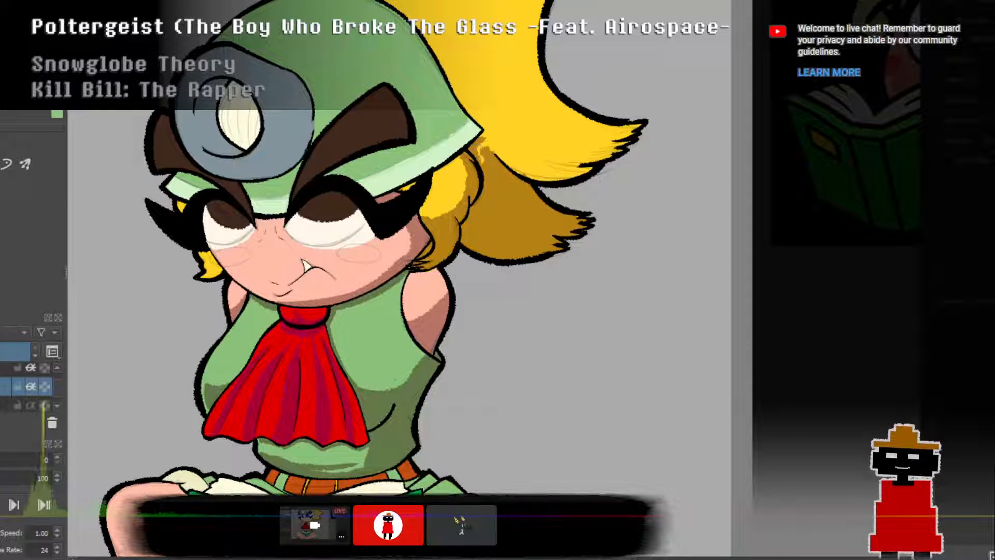
# Fill the light gap in the dark golden shadow where the ponytail's lower lock meets the helmet's back corner.
pyautogui.moveTo(480, 160)
pyautogui.mouseDown()
pyautogui.moveTo(487, 146)
pyautogui.moveTo(495, 152)
pyautogui.moveTo(484, 135)
pyautogui.mouseUp()
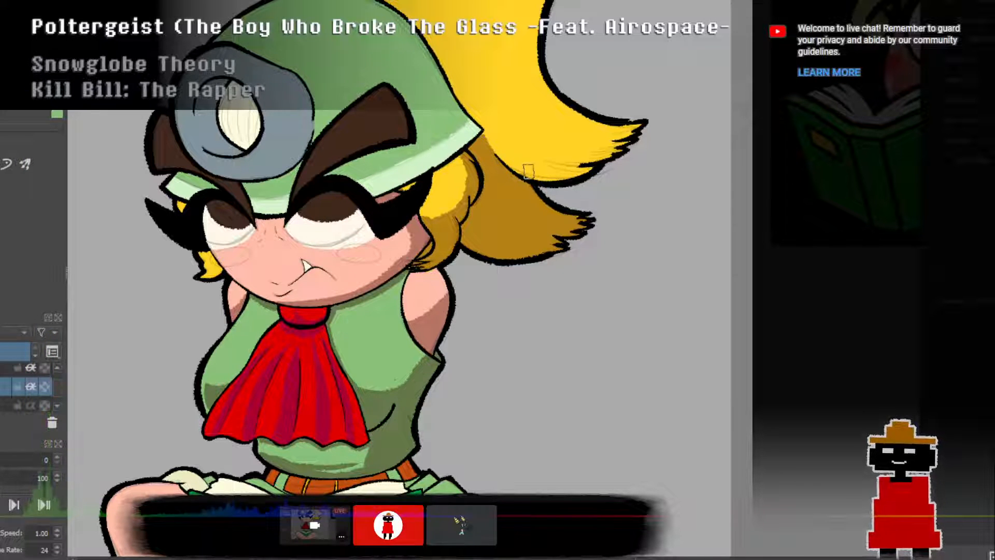
pyautogui.scroll(-2, 569, 191)
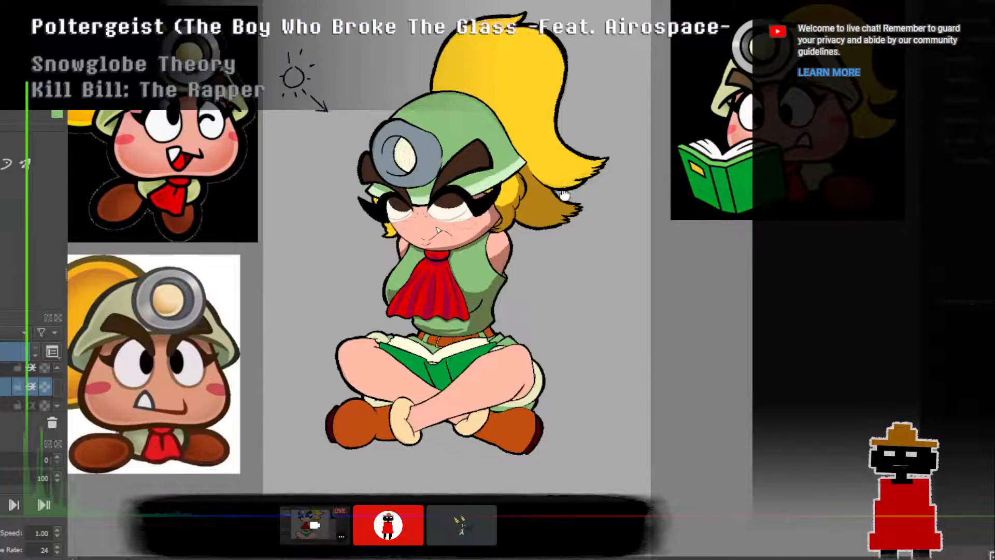
pyautogui.scroll(-1, 565, 191)
pyautogui.scroll(3, 521, 261)
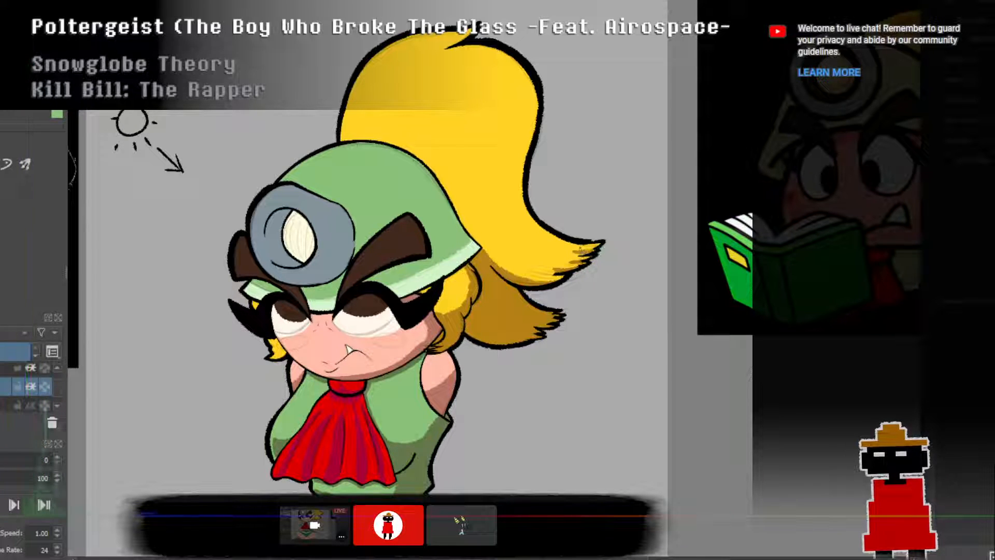
# Shade the jagged tip of the ponytail's upper lock and the tuft at its crown with dark golden yellow.
pyautogui.moveTo(570, 252); pyautogui.dragTo(594, 248)
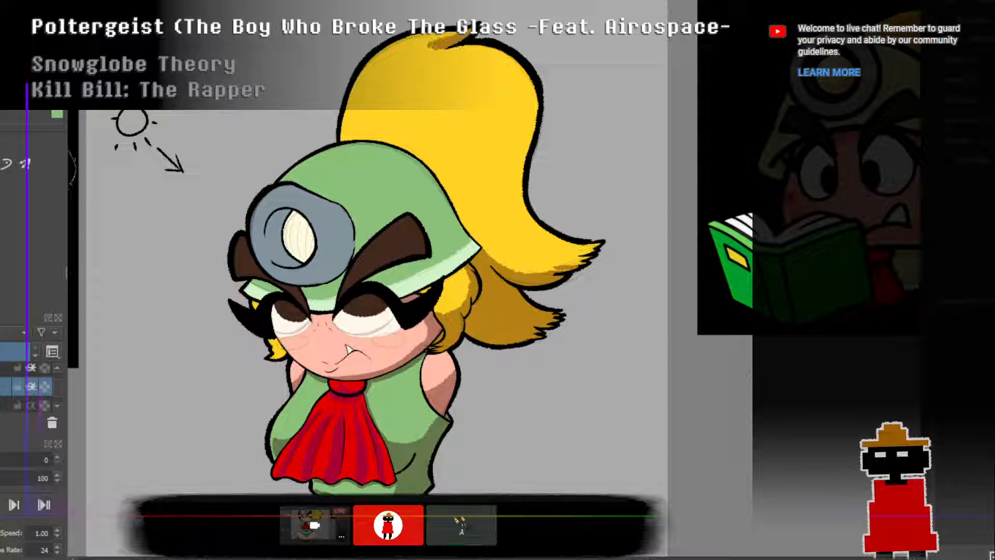
pyautogui.moveTo(429, 50); pyautogui.dragTo(454, 36)
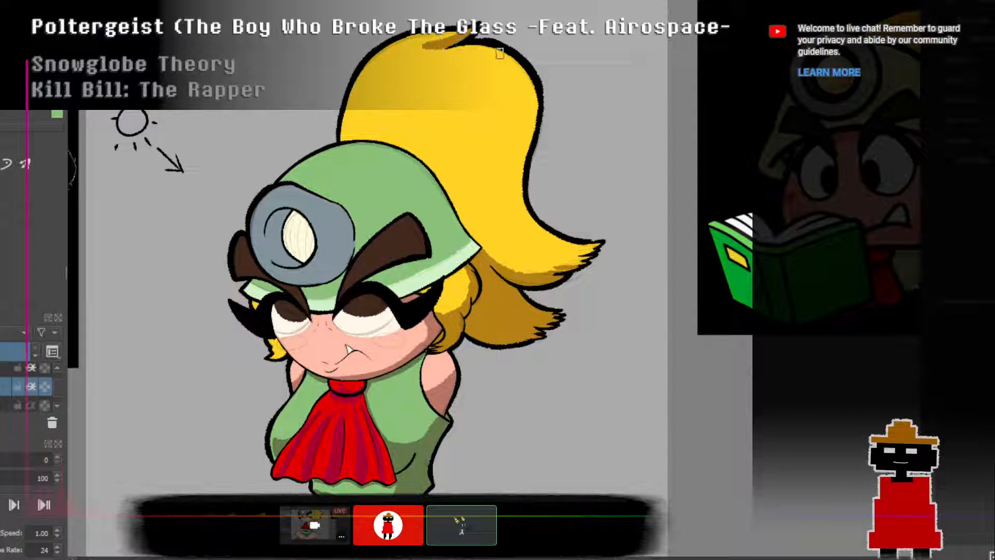
pyautogui.hotkey('ctrl', 'z')
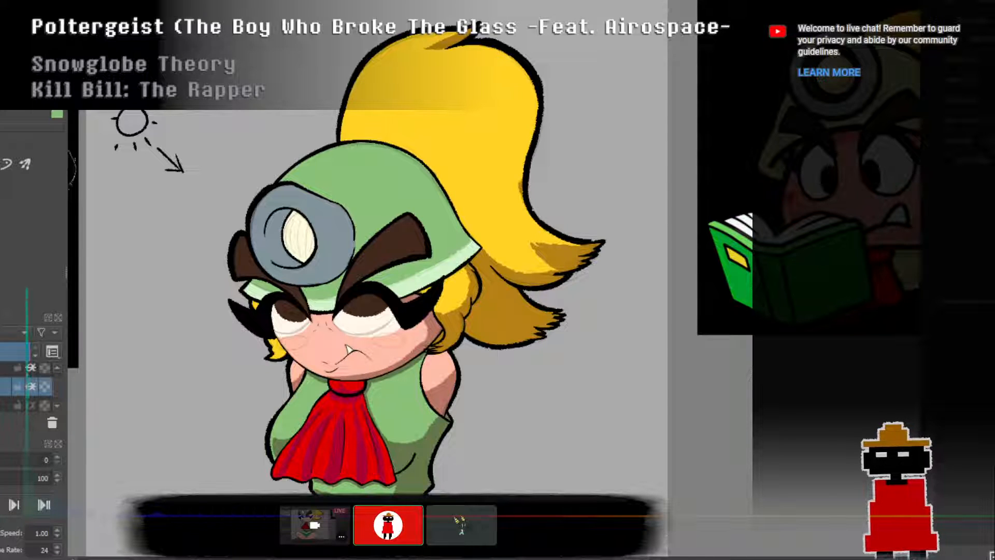
# Paint a tapering dark golden shadow along the ponytail's inward-curving right edge, redoing the uneven stroke.
pyautogui.moveTo(522, 182); pyautogui.dragTo(537, 100)
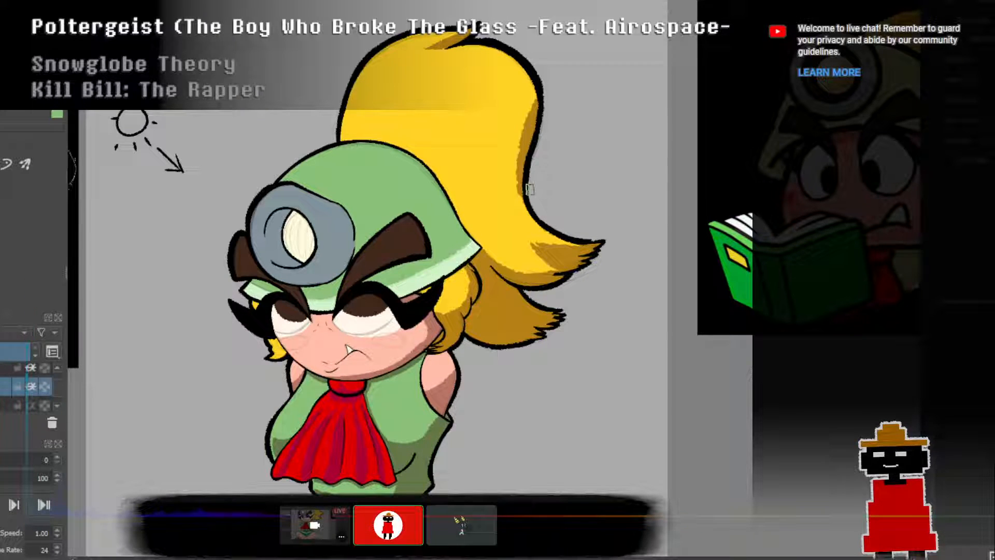
pyautogui.moveTo(529, 213)
pyautogui.mouseDown()
pyautogui.moveTo(520, 195)
pyautogui.moveTo(525, 135)
pyautogui.mouseUp()
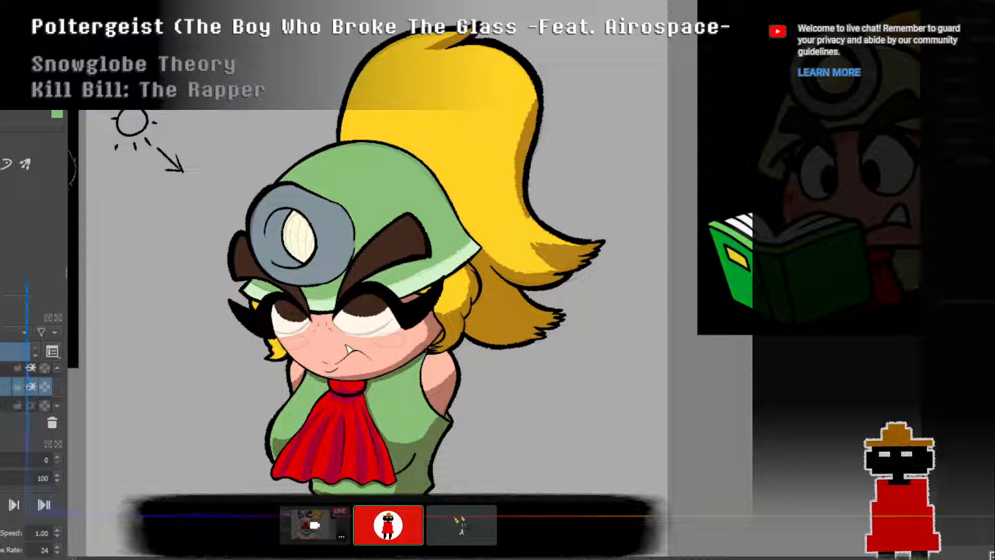
pyautogui.hotkey('ctrl', 'z')
pyautogui.moveTo(526, 211); pyautogui.dragTo(537, 94)
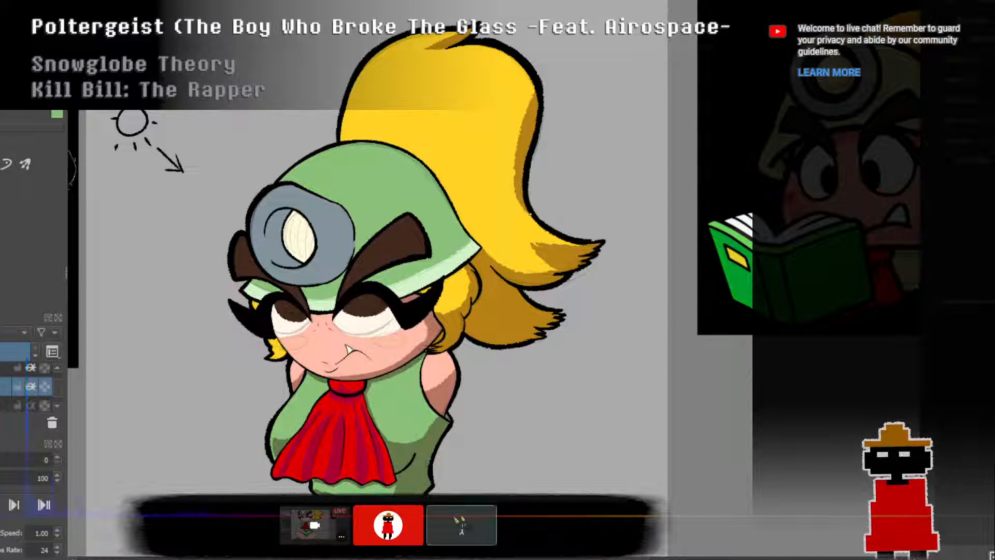
pyautogui.moveTo(530, 216)
pyautogui.mouseDown()
pyautogui.moveTo(514, 145)
pyautogui.moveTo(536, 91)
pyautogui.mouseUp()
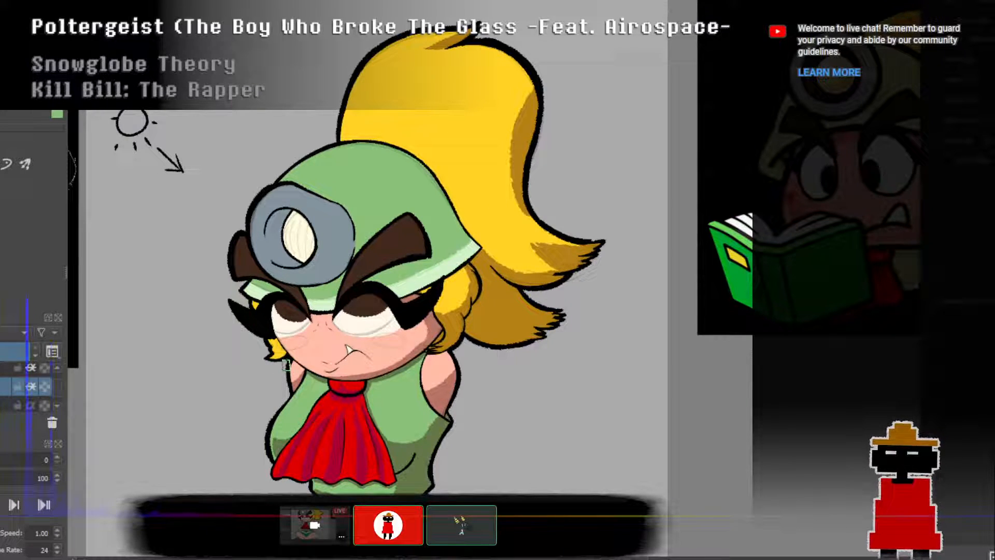
# Shade the skin between the eyes below the helmet brim and along the frown wrinkles with a darker skin tone.
pyautogui.moveTo(310, 267); pyautogui.dragTo(313, 202)
pyautogui.scroll(3, 309, 228)
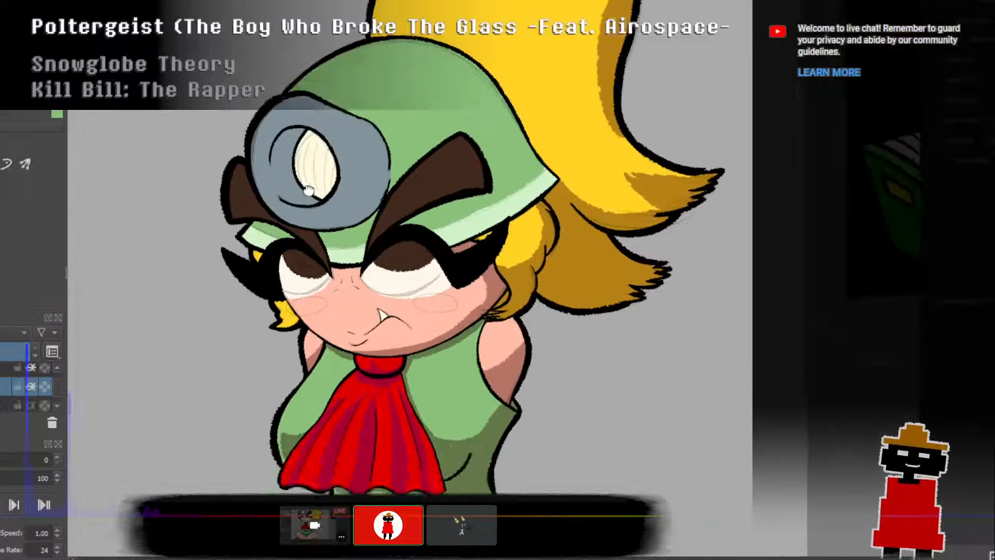
pyautogui.moveTo(309, 271); pyautogui.dragTo(293, 156)
pyautogui.moveTo(363, 258); pyautogui.dragTo(349, 264)
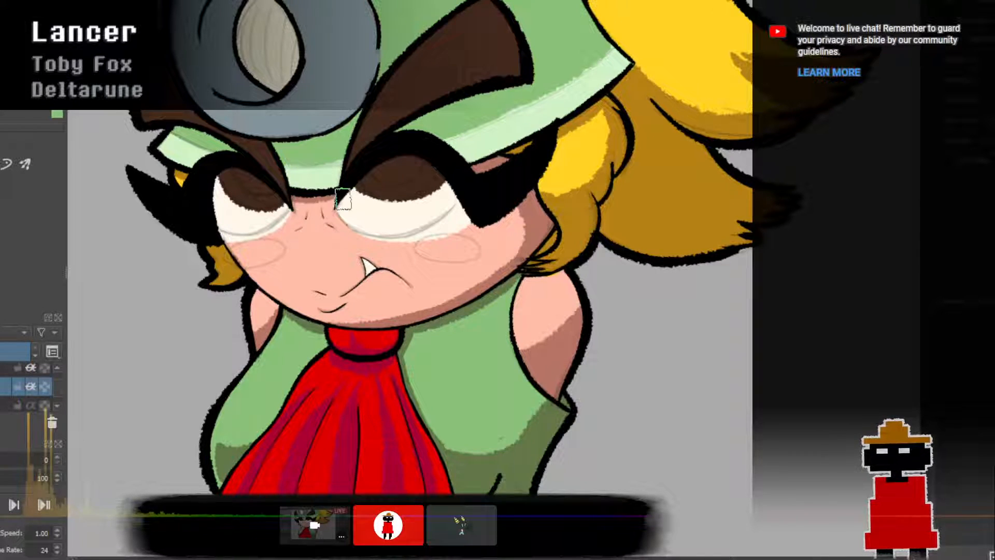
pyautogui.moveTo(302, 198); pyautogui.dragTo(315, 208)
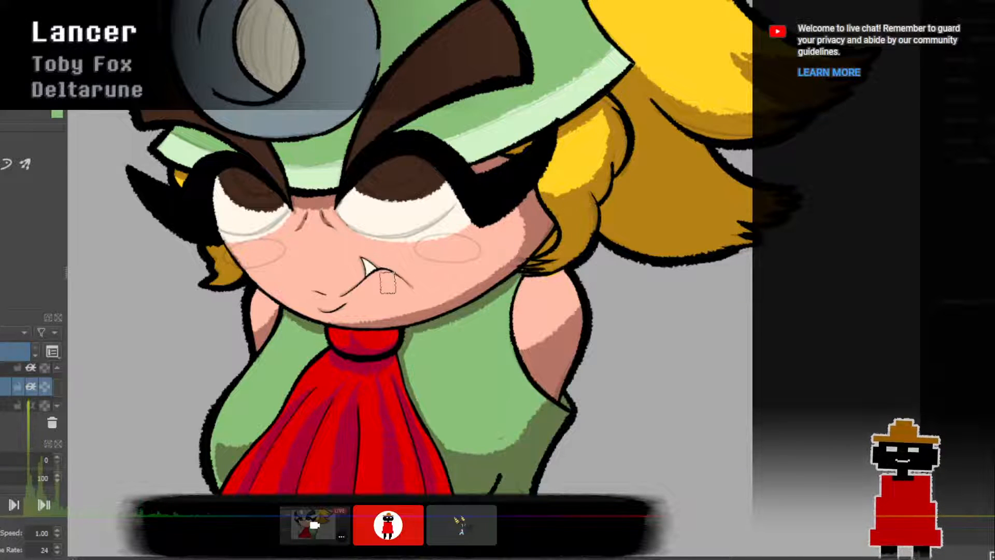
# Try shadow strokes beneath the mouth's downturned curve and on the left cheek, and undo them.
pyautogui.scroll(-4, 380, 263)
pyautogui.scroll(4, 380, 263)
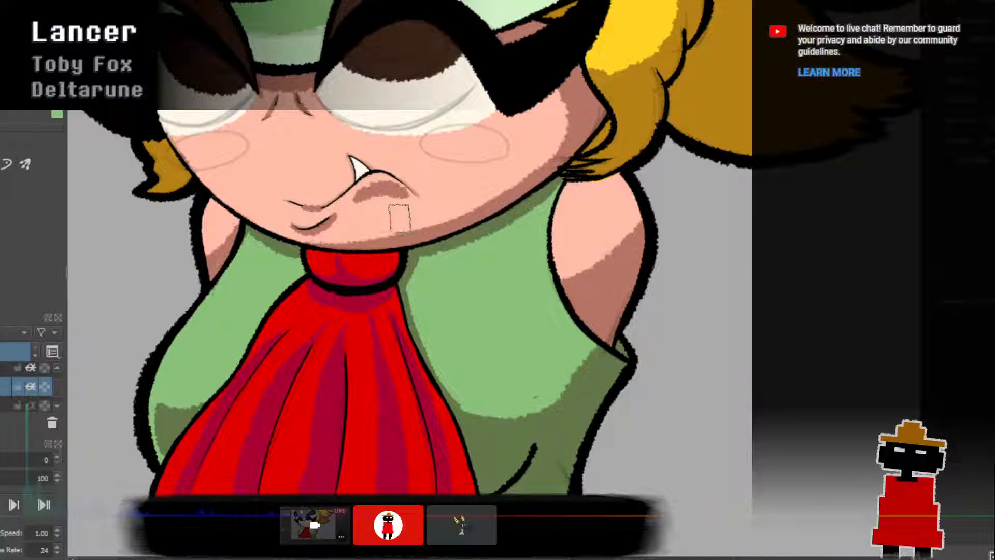
pyautogui.moveTo(333, 210); pyautogui.dragTo(397, 191)
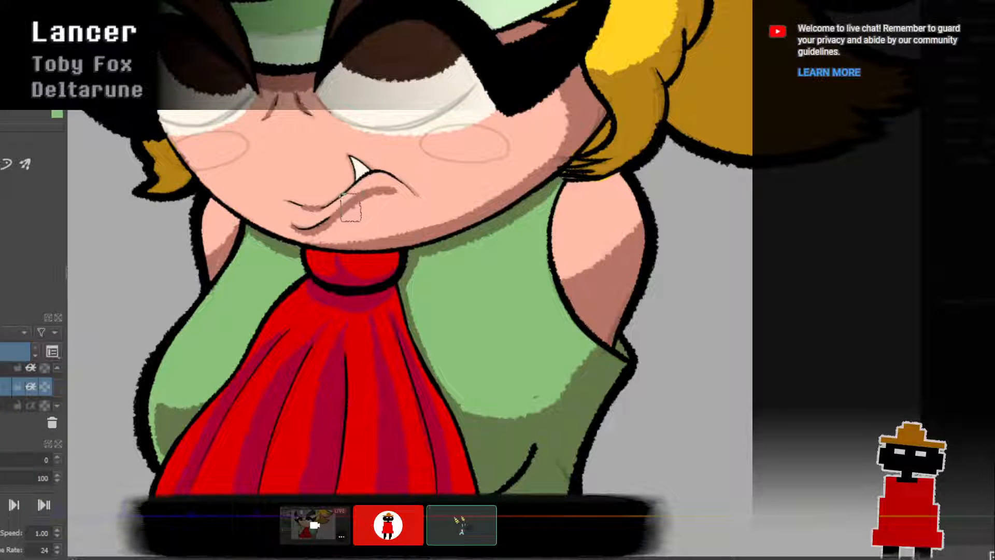
pyautogui.moveTo(335, 216); pyautogui.dragTo(402, 197)
pyautogui.hotkey('ctrl', 'z')
pyautogui.hotkey('ctrl', 'z')
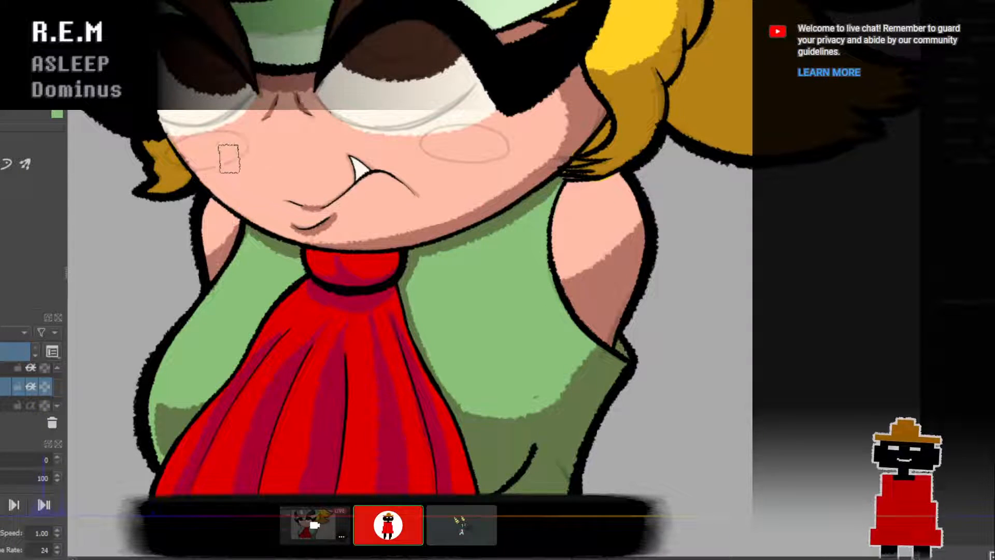
pyautogui.moveTo(201, 152); pyautogui.dragTo(254, 135)
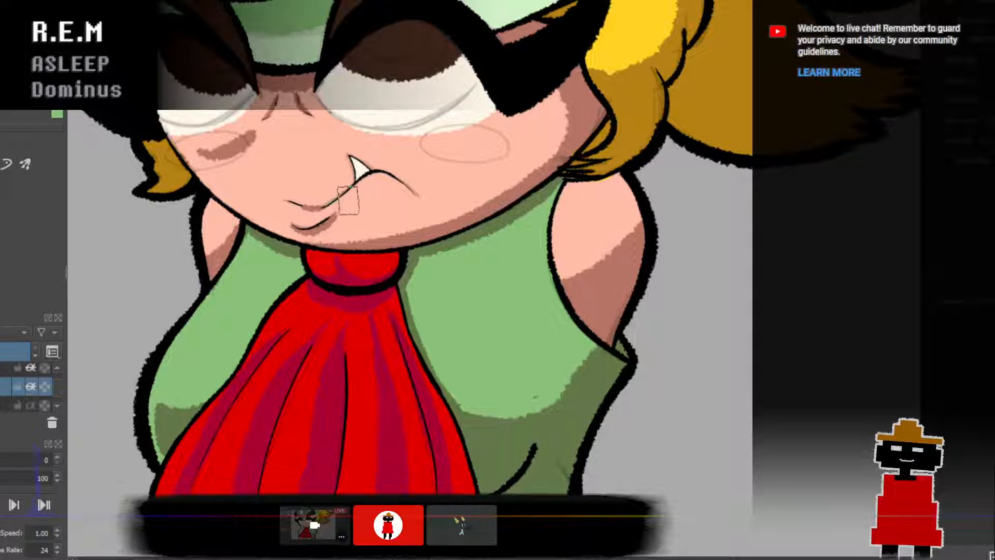
pyautogui.hotkey('ctrl', 'z')
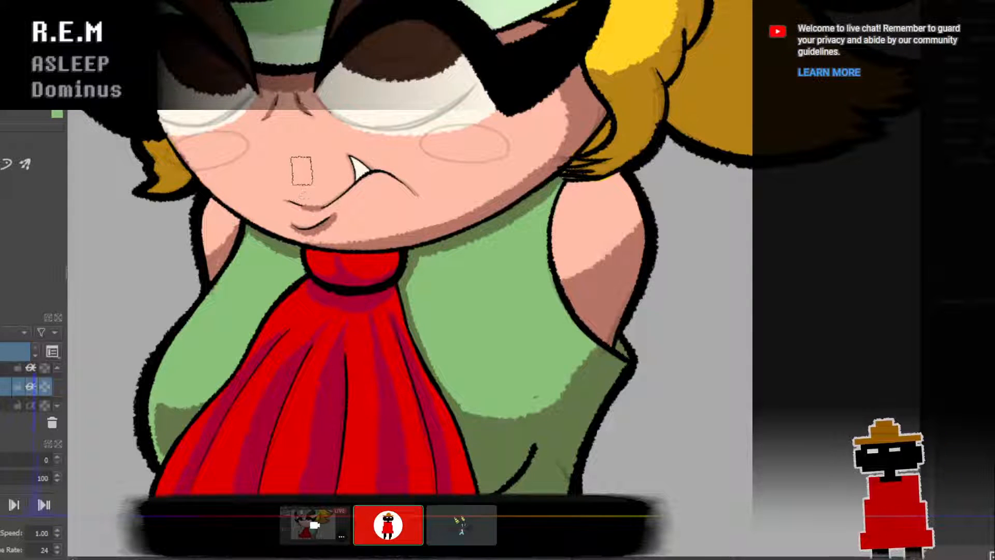
# Shade the left end of the helmet brim and fill the headlamp's recess beside the lens with dark grey shadow.
pyautogui.scroll(-2, 324, 190)
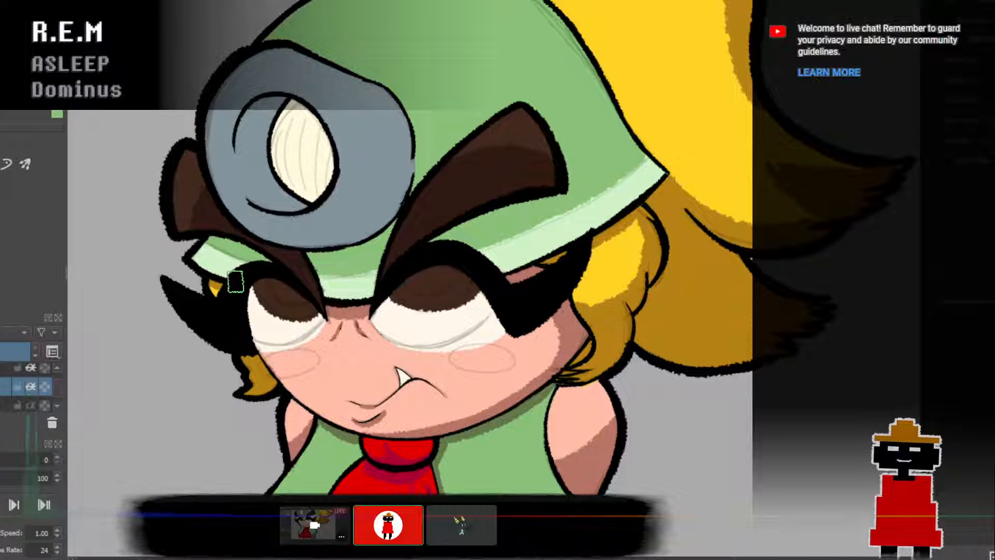
pyautogui.moveTo(198, 256)
pyautogui.mouseDown()
pyautogui.moveTo(224, 266)
pyautogui.moveTo(201, 260)
pyautogui.moveTo(270, 258)
pyautogui.moveTo(257, 291)
pyautogui.mouseUp()
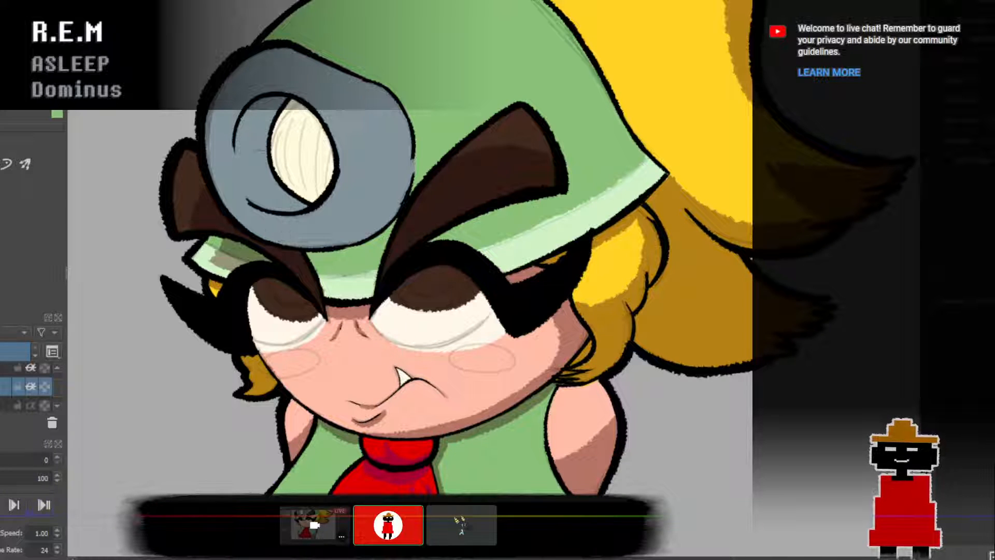
pyautogui.moveTo(305, 202)
pyautogui.mouseDown()
pyautogui.moveTo(250, 195)
pyautogui.moveTo(285, 205)
pyautogui.moveTo(244, 150)
pyautogui.mouseUp()
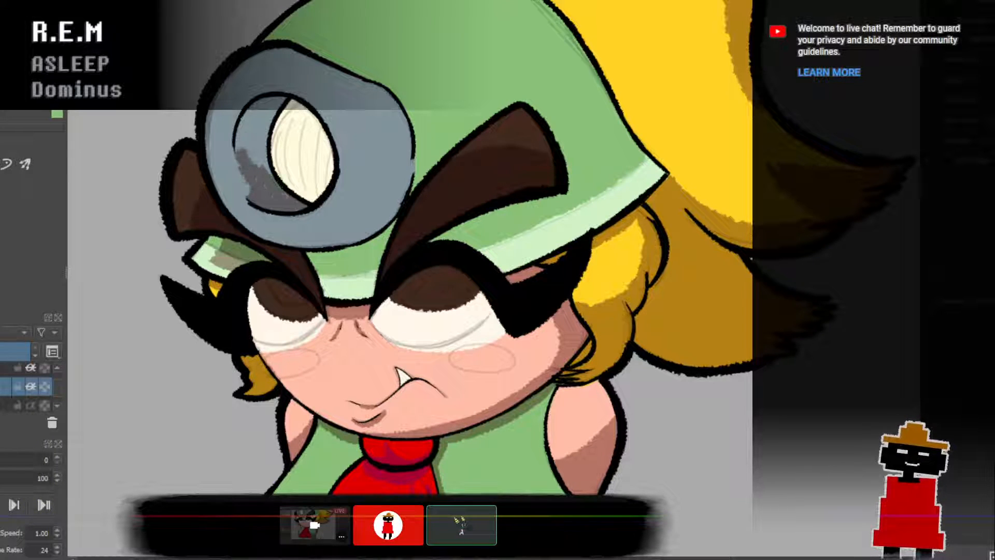
pyautogui.moveTo(248, 191); pyautogui.dragTo(235, 136)
pyautogui.hotkey('ctrl', 'z')
pyautogui.moveTo(248, 191)
pyautogui.mouseDown()
pyautogui.moveTo(237, 139)
pyautogui.moveTo(245, 108)
pyautogui.moveTo(263, 104)
pyautogui.moveTo(283, 118)
pyautogui.moveTo(261, 150)
pyautogui.moveTo(274, 144)
pyautogui.moveTo(279, 111)
pyautogui.moveTo(306, 206)
pyautogui.mouseUp()
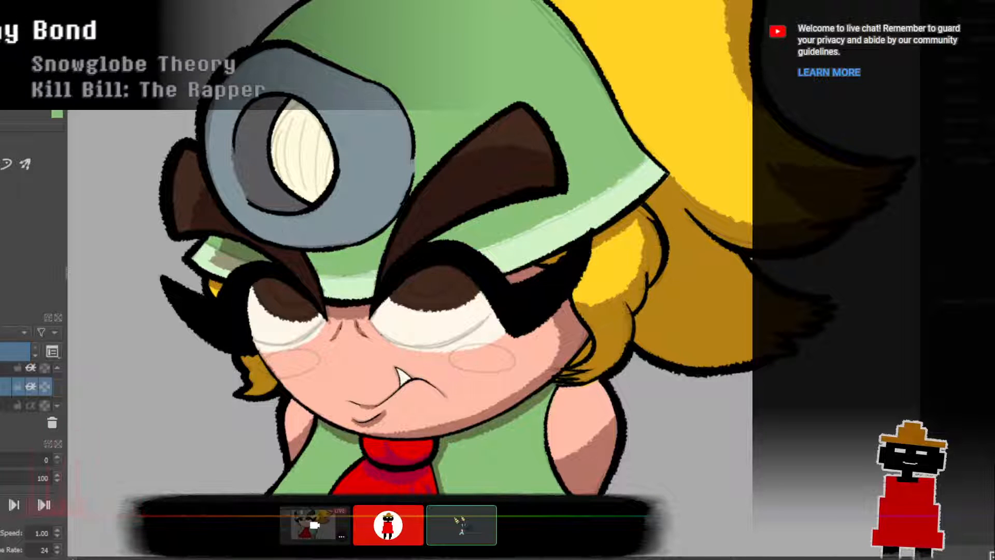
# Paint a dark grey shadow along the lower and right edge of the headlamp's outer rim, redoing the uneven stroke.
pyautogui.moveTo(321, 237); pyautogui.dragTo(369, 234)
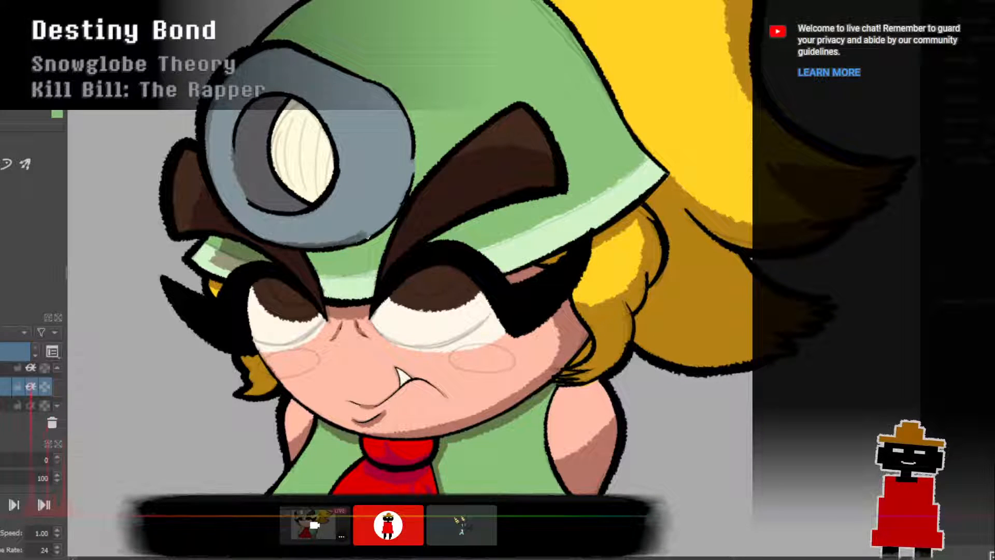
pyautogui.moveTo(300, 247); pyautogui.dragTo(377, 224)
pyautogui.hotkey('ctrl', 'z')
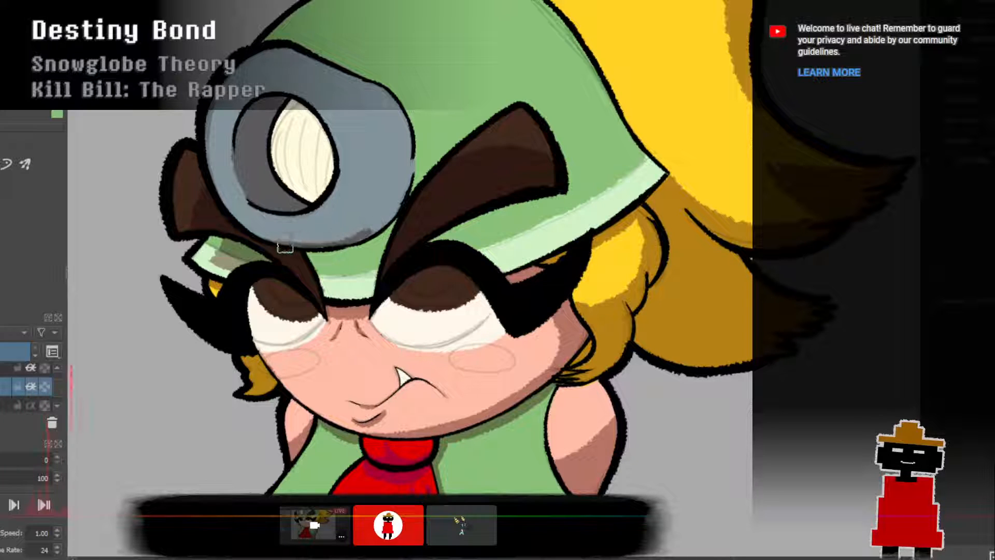
pyautogui.moveTo(307, 245)
pyautogui.mouseDown()
pyautogui.moveTo(379, 217)
pyautogui.moveTo(404, 188)
pyautogui.mouseUp()
pyautogui.moveTo(365, 240)
pyautogui.mouseDown()
pyautogui.moveTo(394, 222)
pyautogui.moveTo(369, 233)
pyautogui.mouseUp()
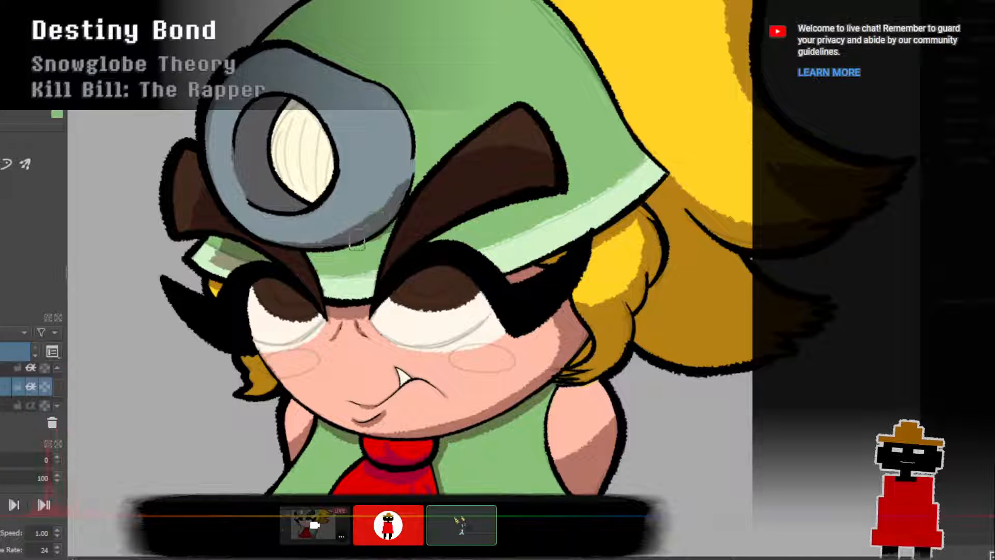
# Cover the helmet area and pale brim between the eyebrows below the headlamp with translucent dark shadow.
pyautogui.moveTo(311, 259)
pyautogui.mouseDown()
pyautogui.moveTo(371, 256)
pyautogui.moveTo(390, 243)
pyautogui.mouseUp()
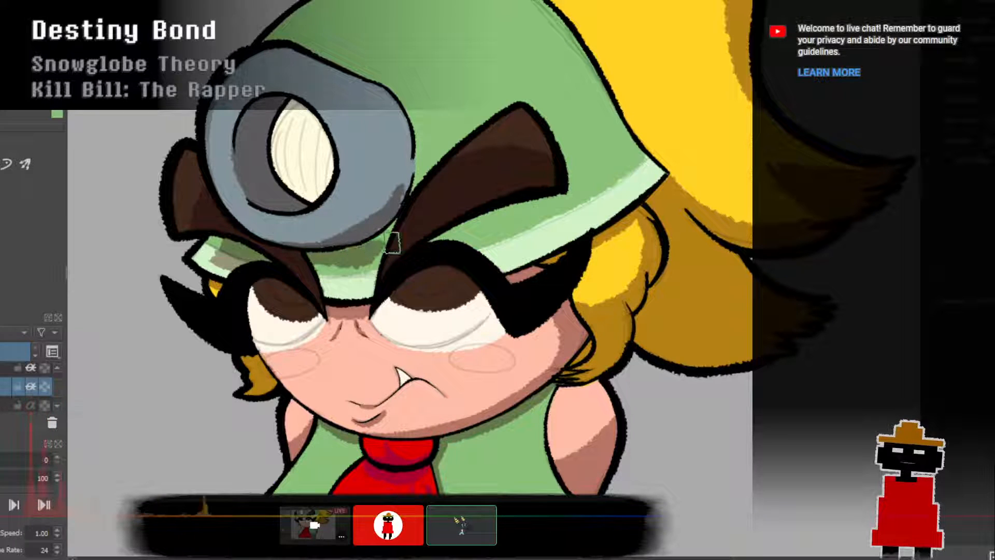
pyautogui.moveTo(318, 273)
pyautogui.mouseDown()
pyautogui.moveTo(342, 292)
pyautogui.moveTo(336, 299)
pyautogui.moveTo(346, 297)
pyautogui.moveTo(322, 290)
pyautogui.moveTo(354, 290)
pyautogui.moveTo(377, 271)
pyautogui.moveTo(377, 296)
pyautogui.moveTo(347, 287)
pyautogui.mouseUp()
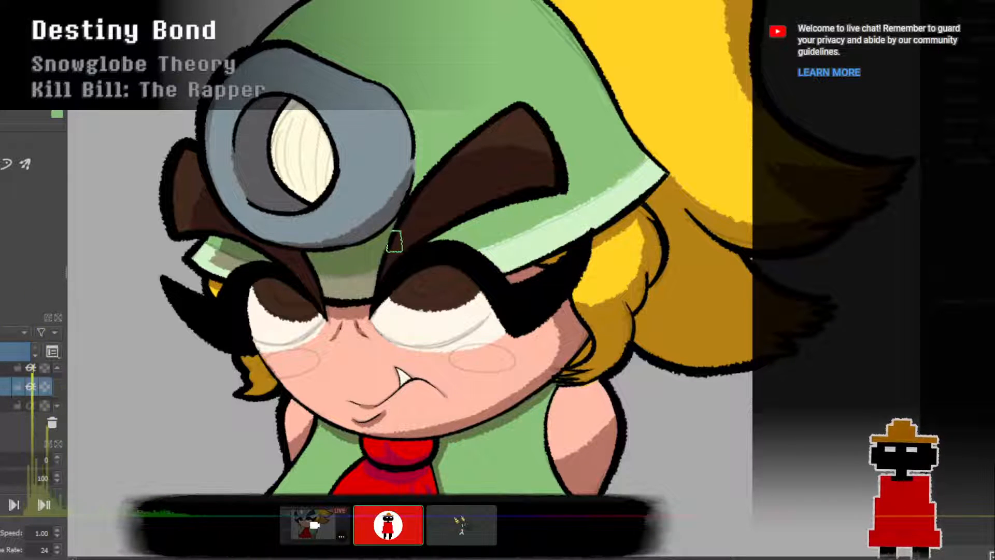
pyautogui.scroll(-5, 387, 224)
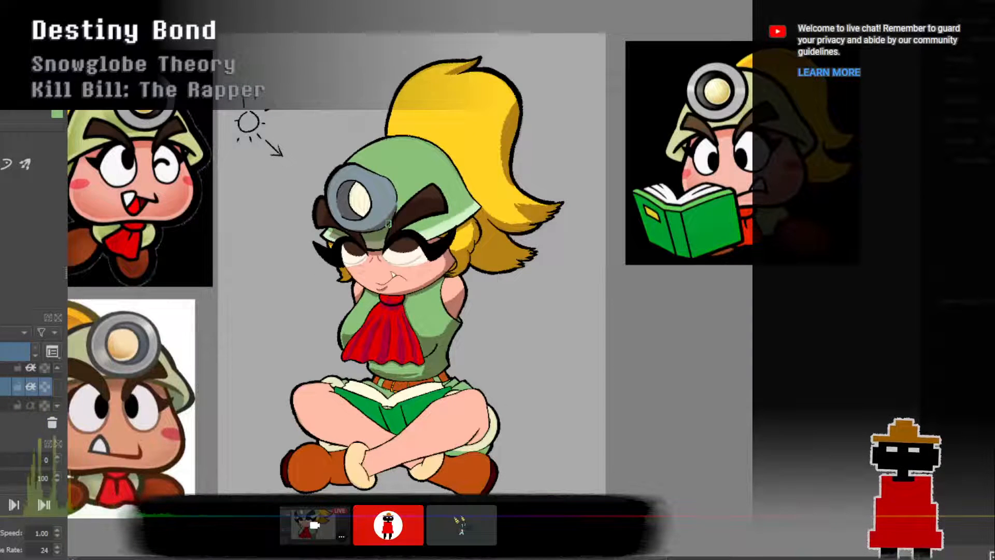
pyautogui.scroll(5, 387, 224)
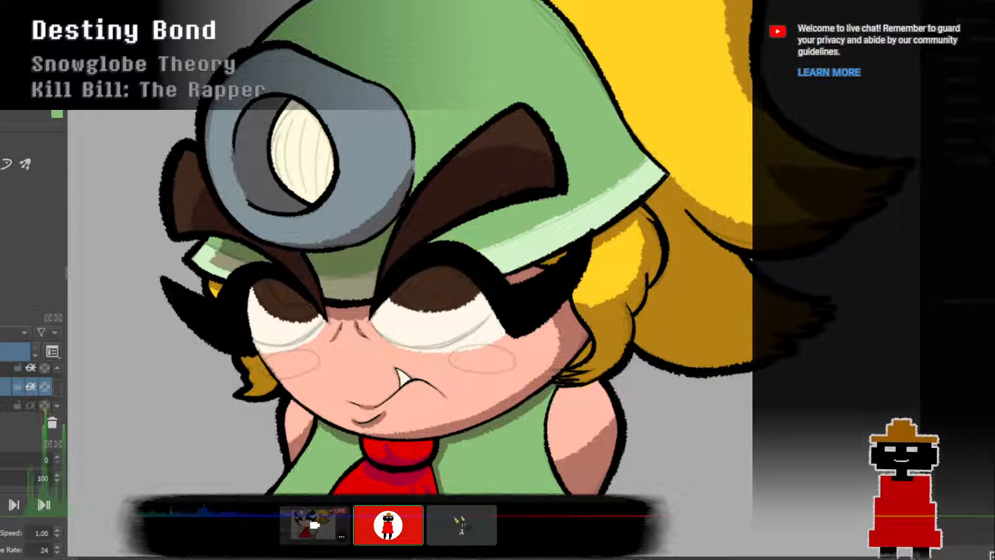
# Cover the headlamp's cream lens with translucent brown shadow, leaving a thin light rim along its left and lower edge.
pyautogui.keyDown('ctrl'); pyautogui.click(285, 201); pyautogui.keyUp('ctrl')
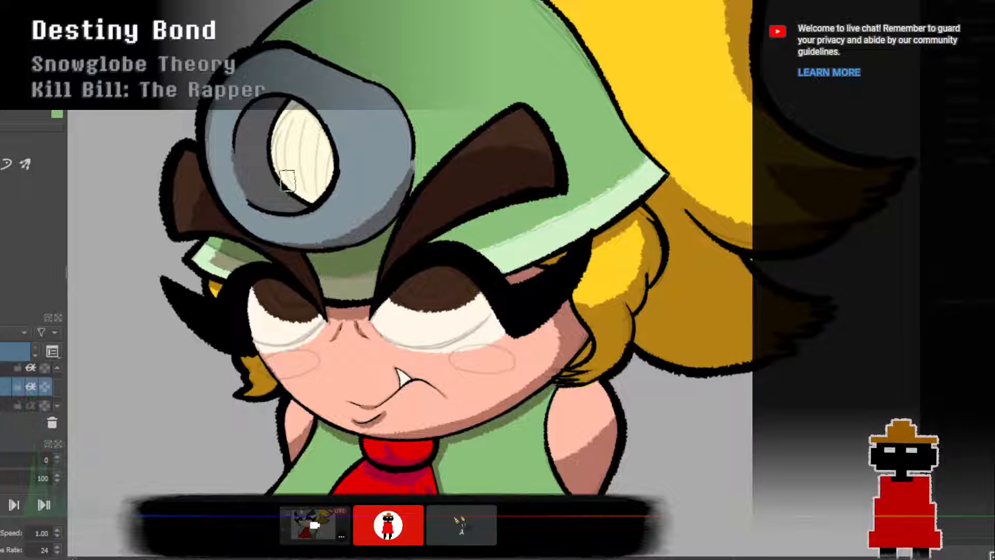
pyautogui.hotkey('ctrl', 'z')
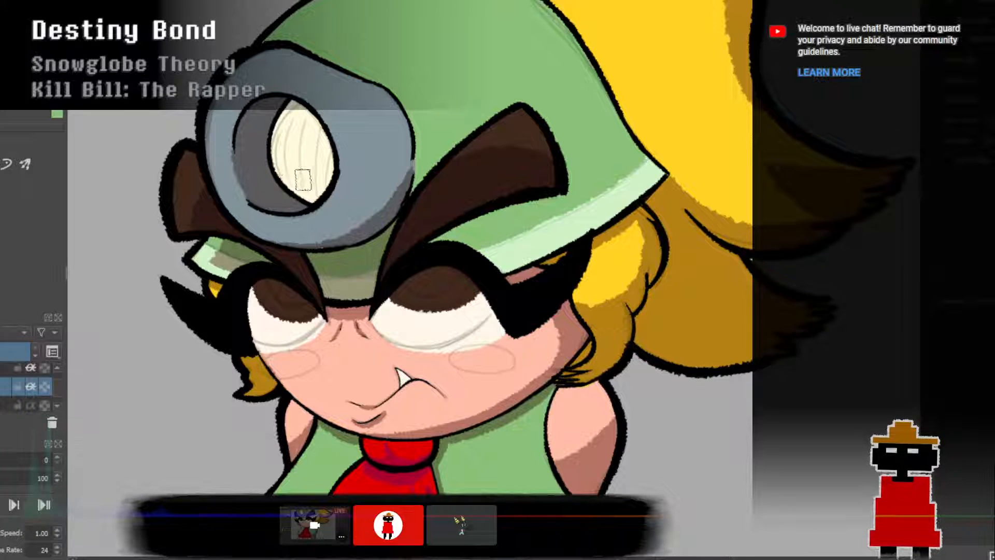
pyautogui.moveTo(299, 193); pyautogui.dragTo(316, 195)
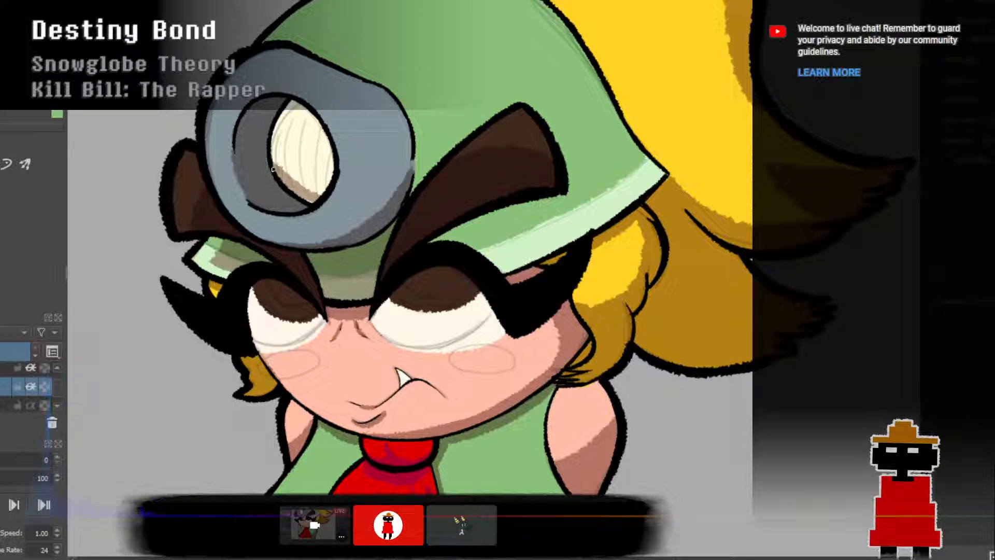
pyautogui.moveTo(317, 194); pyautogui.dragTo(310, 203)
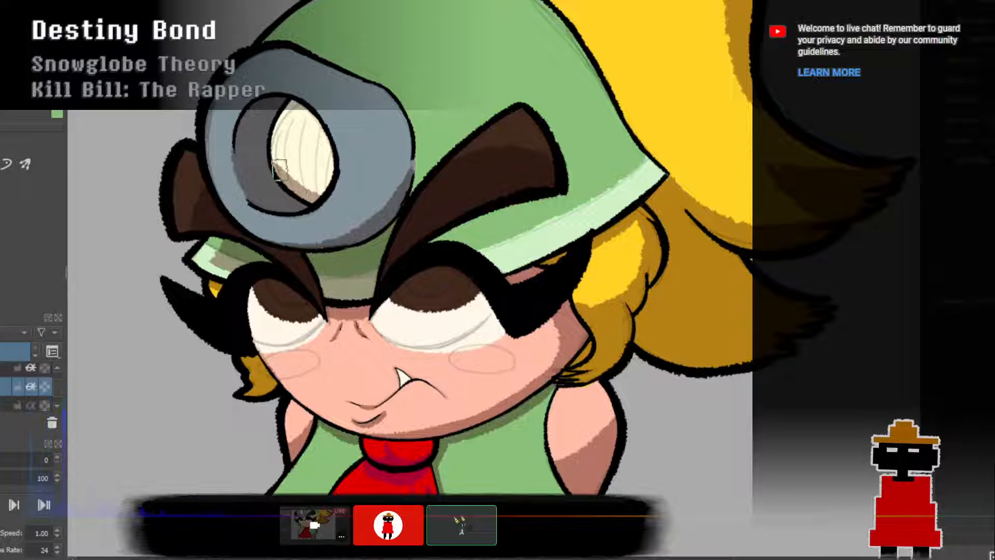
pyautogui.moveTo(279, 171)
pyautogui.mouseDown()
pyautogui.moveTo(331, 167)
pyautogui.moveTo(305, 173)
pyautogui.moveTo(326, 187)
pyautogui.moveTo(327, 172)
pyautogui.moveTo(323, 192)
pyautogui.moveTo(326, 161)
pyautogui.moveTo(286, 176)
pyautogui.moveTo(277, 129)
pyautogui.moveTo(288, 111)
pyautogui.moveTo(304, 141)
pyautogui.moveTo(297, 106)
pyautogui.moveTo(296, 161)
pyautogui.moveTo(308, 167)
pyautogui.moveTo(306, 112)
pyautogui.moveTo(320, 156)
pyautogui.moveTo(310, 171)
pyautogui.moveTo(290, 154)
pyautogui.moveTo(291, 171)
pyautogui.moveTo(308, 160)
pyautogui.mouseUp()
pyautogui.moveTo(317, 122); pyautogui.dragTo(332, 148)
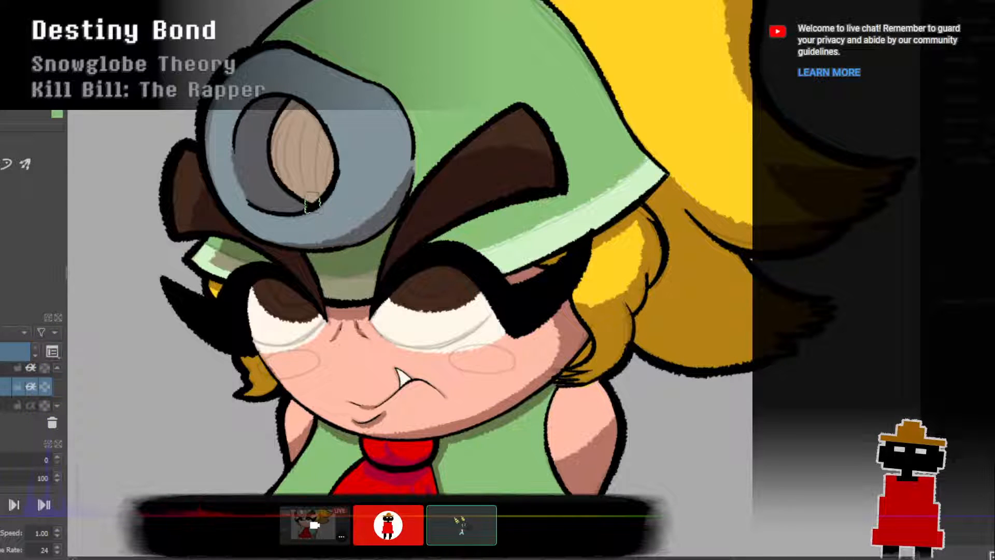
pyautogui.moveTo(281, 176); pyautogui.dragTo(274, 124)
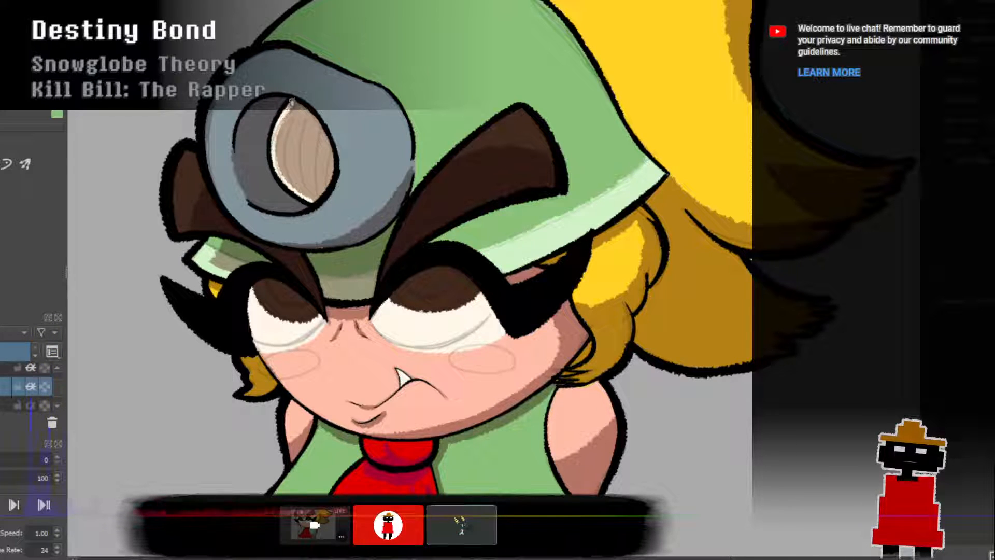
pyautogui.hotkey('ctrl', 'z')
pyautogui.moveTo(281, 174)
pyautogui.mouseDown()
pyautogui.moveTo(272, 153)
pyautogui.moveTo(282, 108)
pyautogui.moveTo(295, 100)
pyautogui.mouseUp()
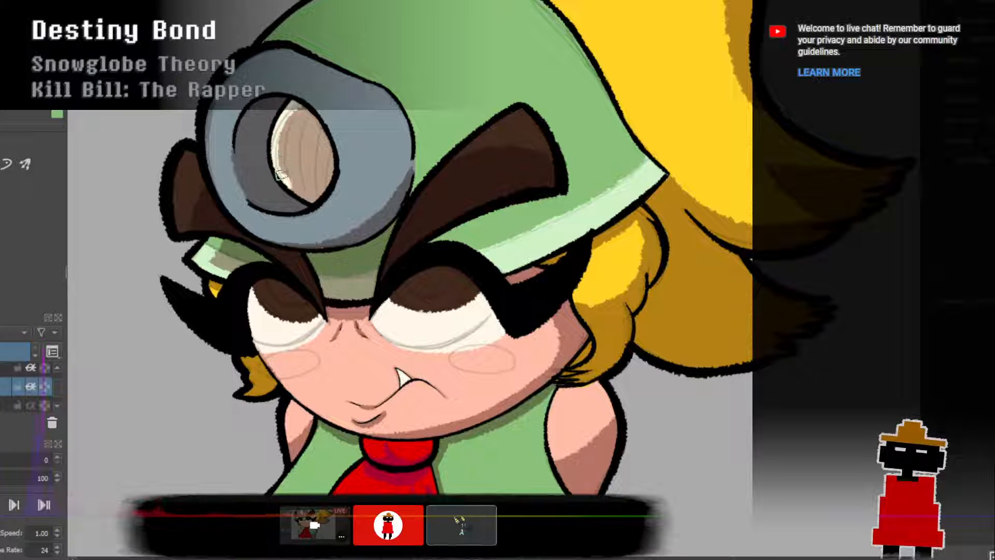
pyautogui.moveTo(283, 178)
pyautogui.mouseDown()
pyautogui.moveTo(288, 123)
pyautogui.moveTo(305, 109)
pyautogui.mouseUp()
pyautogui.hotkey('ctrl', 'z')
pyautogui.moveTo(285, 174); pyautogui.dragTo(299, 106)
pyautogui.hotkey('ctrl', 'z')
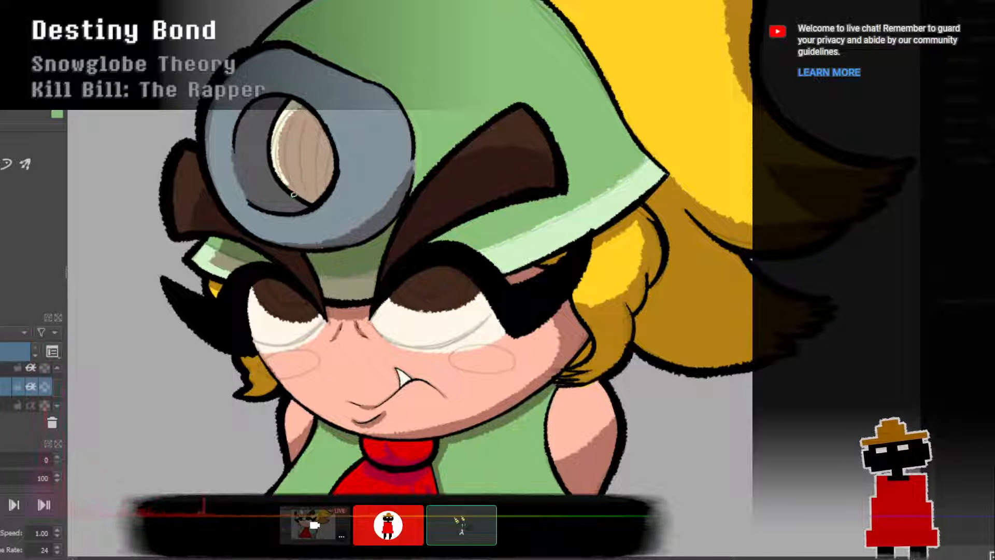
pyautogui.moveTo(282, 174)
pyautogui.mouseDown()
pyautogui.moveTo(277, 150)
pyautogui.moveTo(303, 106)
pyautogui.mouseUp()
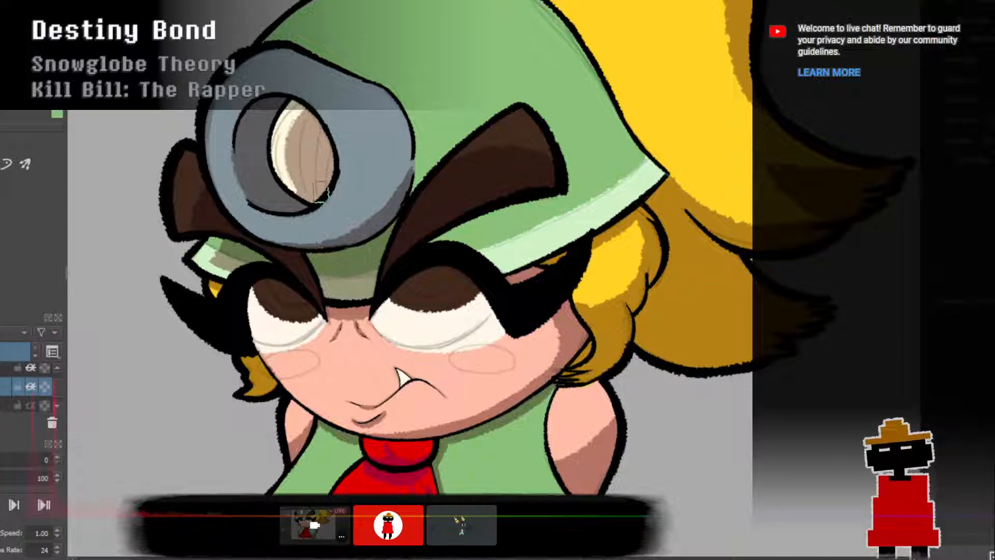
pyautogui.hotkey('ctrl', 'z')
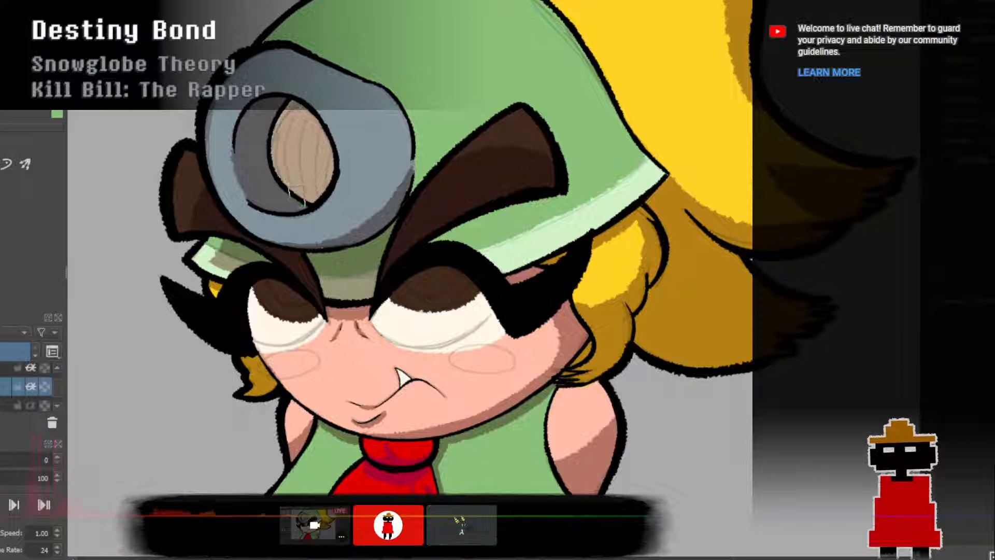
pyautogui.moveTo(288, 189)
pyautogui.mouseDown()
pyautogui.moveTo(275, 144)
pyautogui.moveTo(303, 102)
pyautogui.mouseUp()
pyautogui.hotkey('ctrl', 'z')
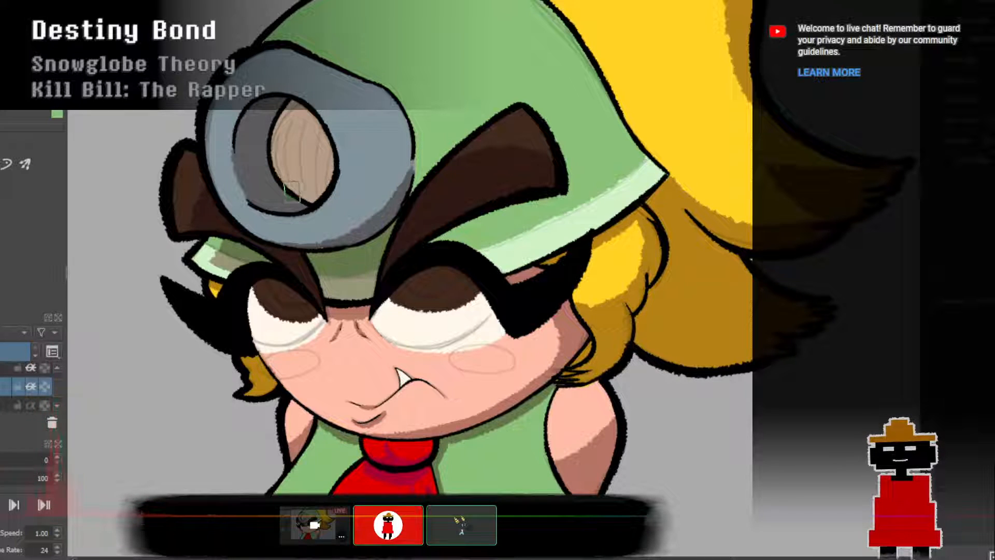
pyautogui.moveTo(287, 192)
pyautogui.mouseDown()
pyautogui.moveTo(270, 136)
pyautogui.moveTo(301, 103)
pyautogui.mouseUp()
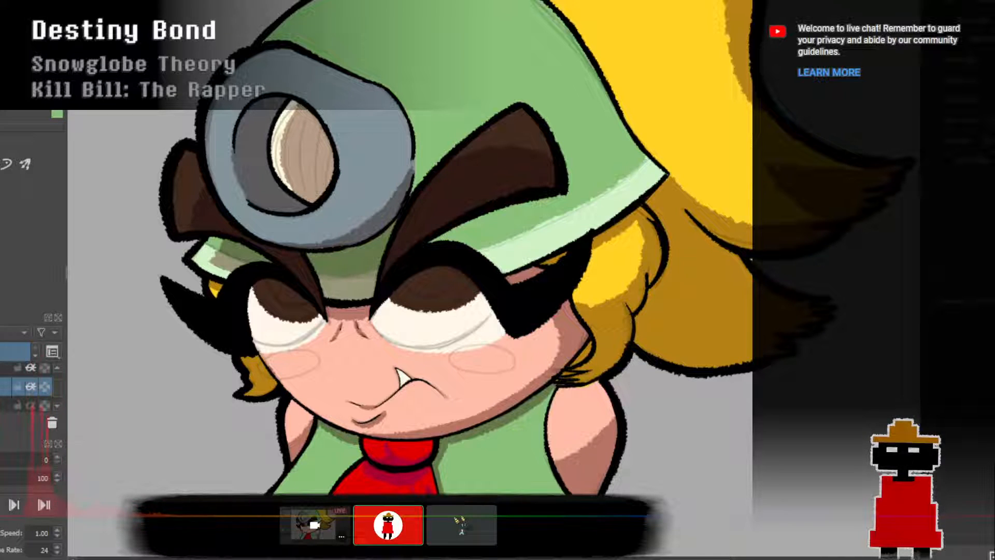
pyautogui.moveTo(304, 195); pyautogui.dragTo(301, 158)
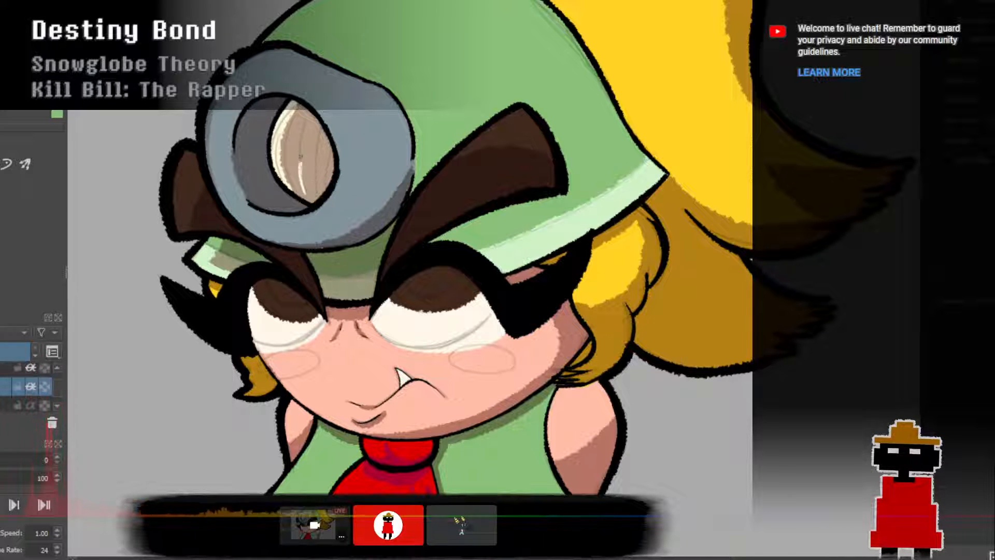
pyautogui.hotkey('ctrl', 'z')
pyautogui.hotkey('ctrl', 'z')
pyautogui.hotkey('ctrl', 'z')
pyautogui.hotkey('ctrl', 'z')
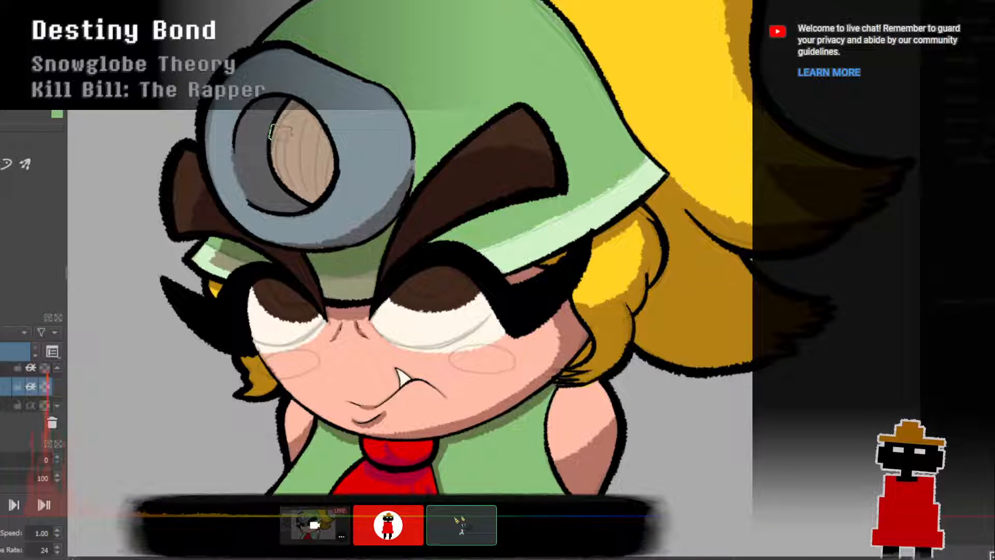
# Clear the brown shadow from the upper part of the headlamp's cream lens, keeping it only along the lower right side.
pyautogui.moveTo(293, 118)
pyautogui.mouseDown()
pyautogui.moveTo(286, 138)
pyautogui.moveTo(302, 130)
pyautogui.moveTo(284, 122)
pyautogui.moveTo(291, 145)
pyautogui.moveTo(299, 120)
pyautogui.moveTo(286, 139)
pyautogui.moveTo(302, 129)
pyautogui.moveTo(287, 130)
pyautogui.moveTo(299, 148)
pyautogui.moveTo(301, 129)
pyautogui.moveTo(287, 133)
pyautogui.moveTo(291, 154)
pyautogui.moveTo(310, 132)
pyautogui.moveTo(295, 122)
pyautogui.moveTo(283, 141)
pyautogui.moveTo(293, 154)
pyautogui.moveTo(312, 165)
pyautogui.mouseUp()
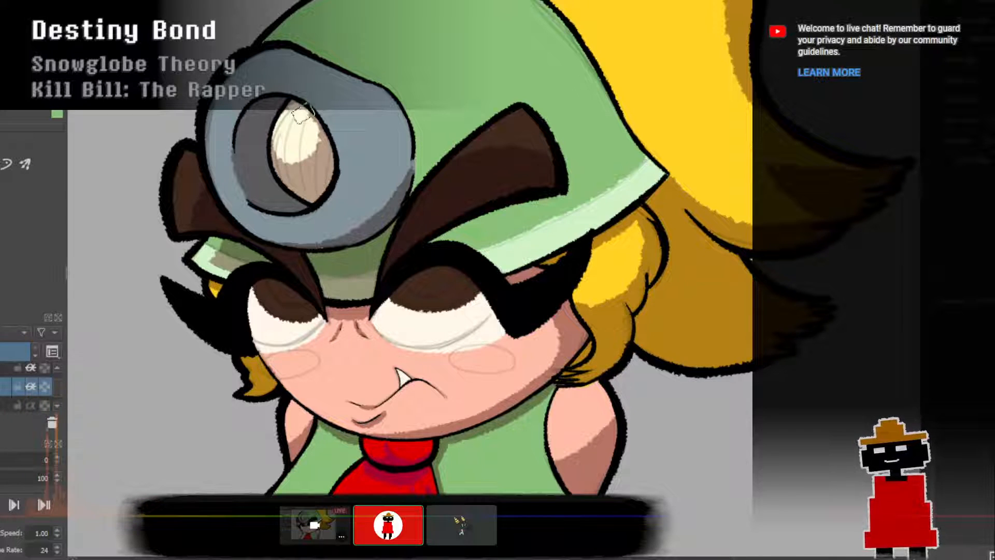
pyautogui.moveTo(297, 107)
pyautogui.mouseDown()
pyautogui.moveTo(325, 161)
pyautogui.moveTo(282, 150)
pyautogui.moveTo(290, 127)
pyautogui.moveTo(274, 148)
pyautogui.moveTo(284, 163)
pyautogui.moveTo(310, 142)
pyautogui.moveTo(314, 121)
pyautogui.moveTo(297, 111)
pyautogui.mouseUp()
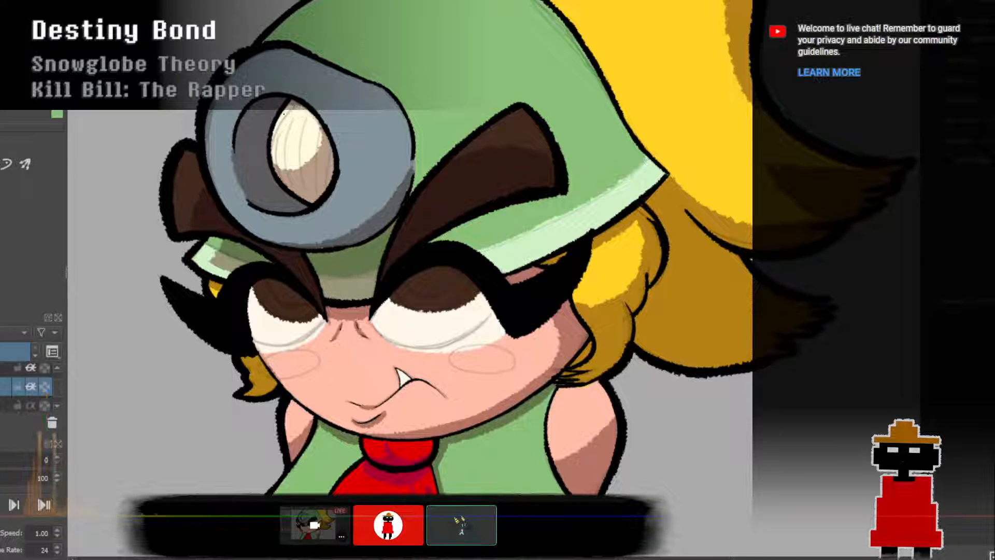
pyautogui.hotkey('ctrl', '0')
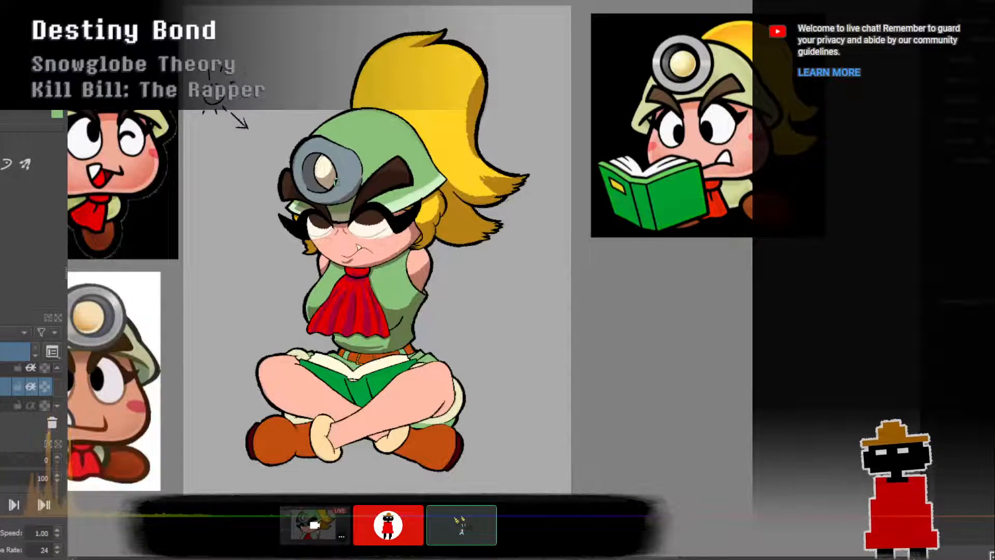
pyautogui.scroll(6, 335, 181)
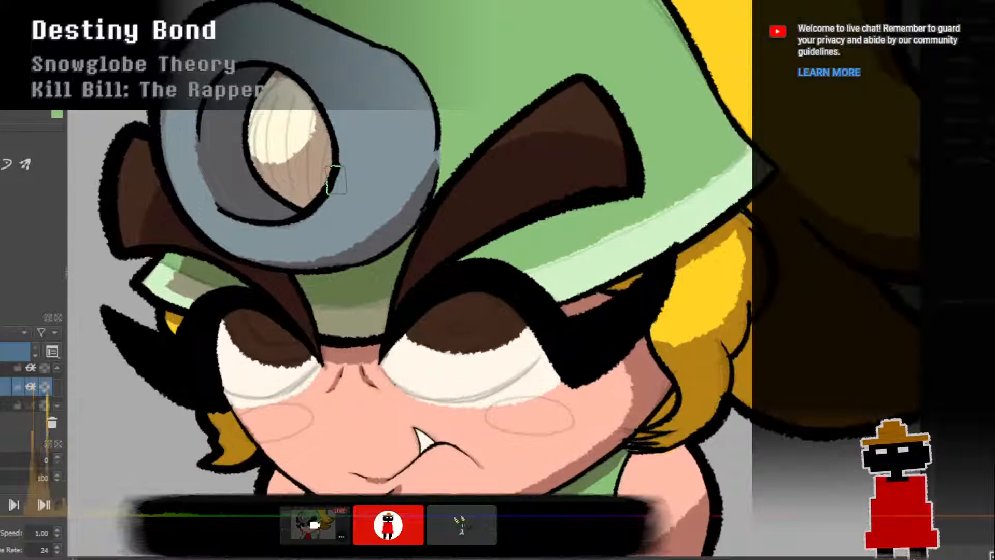
pyautogui.scroll(-4, 336, 179)
pyautogui.scroll(4, 340, 180)
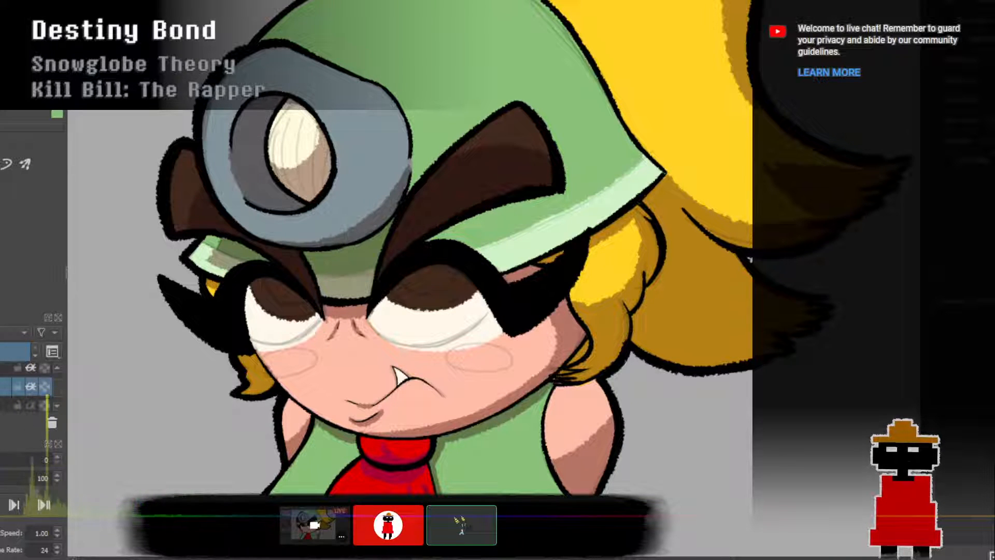
pyautogui.moveTo(339, 241)
pyautogui.mouseDown()
pyautogui.moveTo(407, 190)
pyautogui.moveTo(386, 173)
pyautogui.moveTo(396, 148)
pyautogui.mouseUp()
pyautogui.hotkey('ctrl', 'z')
pyautogui.moveTo(329, 242)
pyautogui.mouseDown()
pyautogui.moveTo(407, 158)
pyautogui.moveTo(409, 139)
pyautogui.mouseUp()
pyautogui.hotkey('ctrl', 'z')
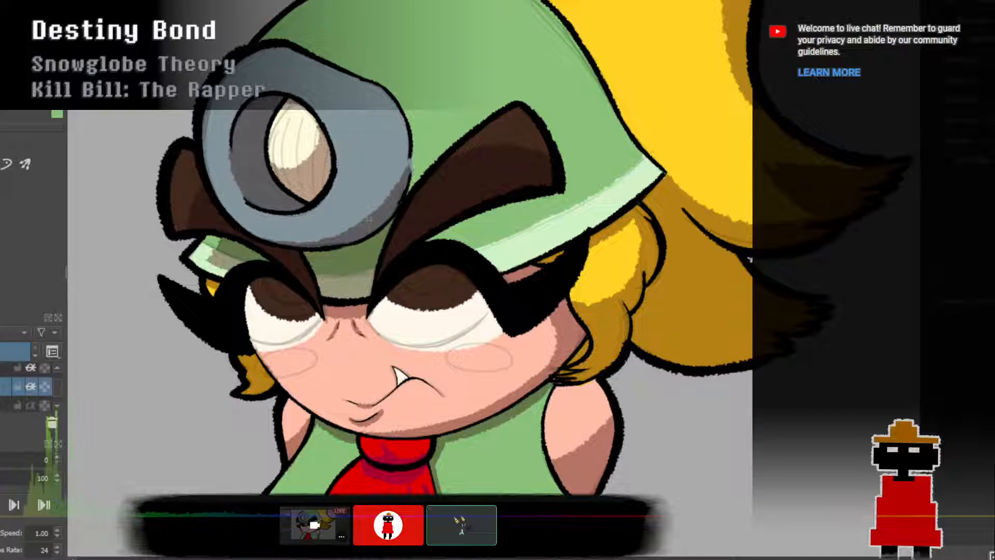
pyautogui.moveTo(399, 189); pyautogui.dragTo(410, 128)
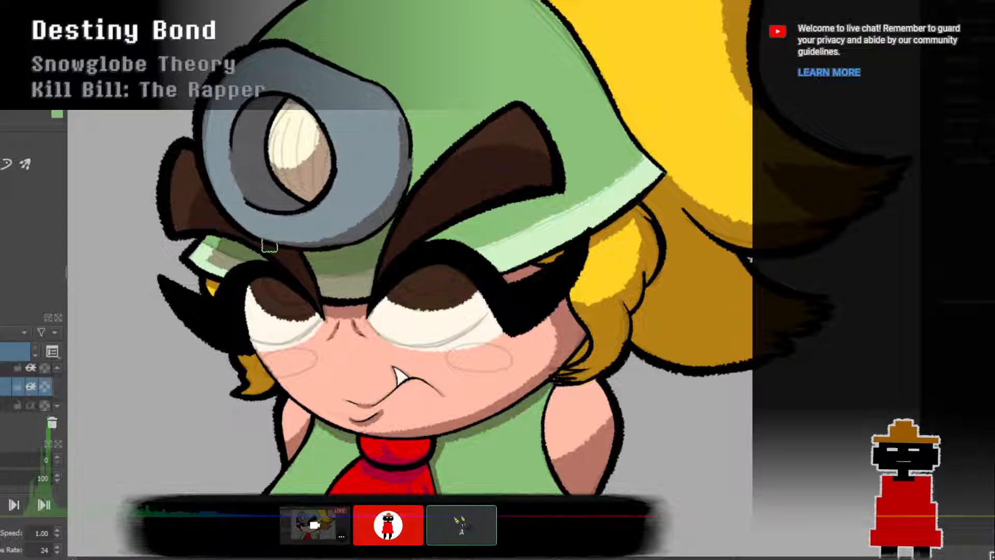
pyautogui.moveTo(287, 241); pyautogui.dragTo(390, 188)
pyautogui.hotkey('ctrl', 'z')
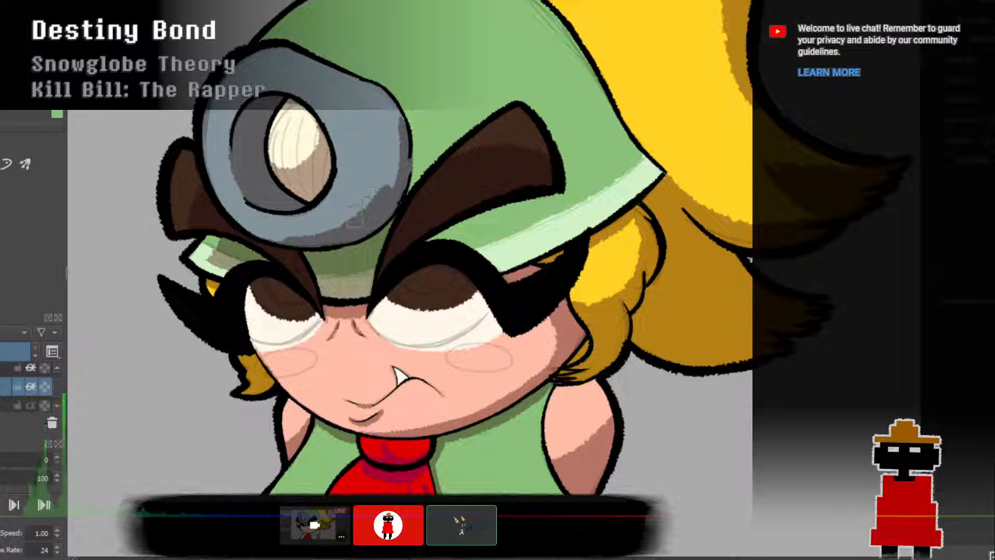
pyautogui.hotkey('ctrl', 'z')
# Paint a dark grey shadow band curving from the headlamp's top around its right side to the lower edge, separating front ring from side.
pyautogui.moveTo(272, 240)
pyautogui.mouseDown()
pyautogui.moveTo(313, 235)
pyautogui.moveTo(378, 168)
pyautogui.mouseUp()
pyautogui.moveTo(331, 238); pyautogui.dragTo(386, 162)
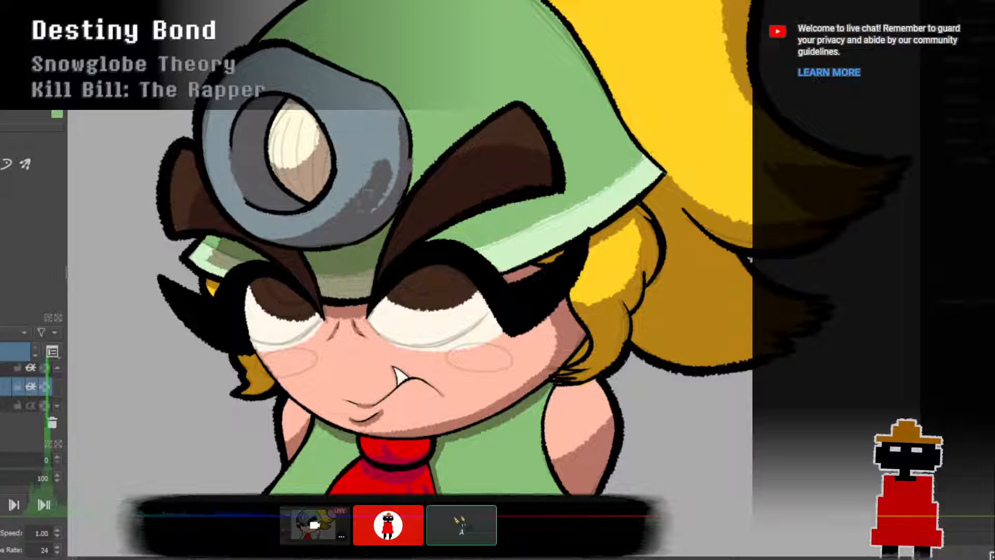
pyautogui.moveTo(382, 207); pyautogui.dragTo(374, 122)
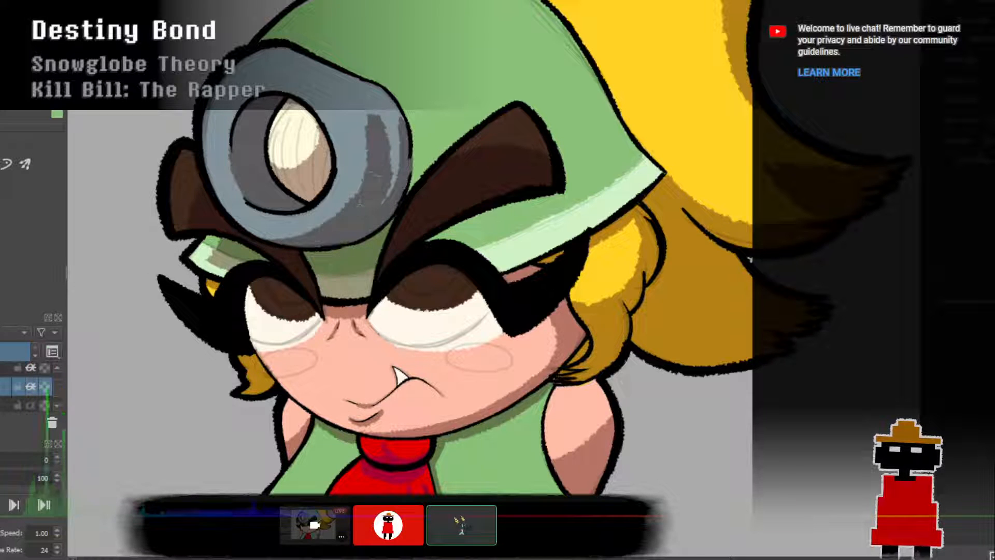
pyautogui.moveTo(366, 164); pyautogui.dragTo(355, 97)
pyautogui.moveTo(294, 50); pyautogui.dragTo(370, 131)
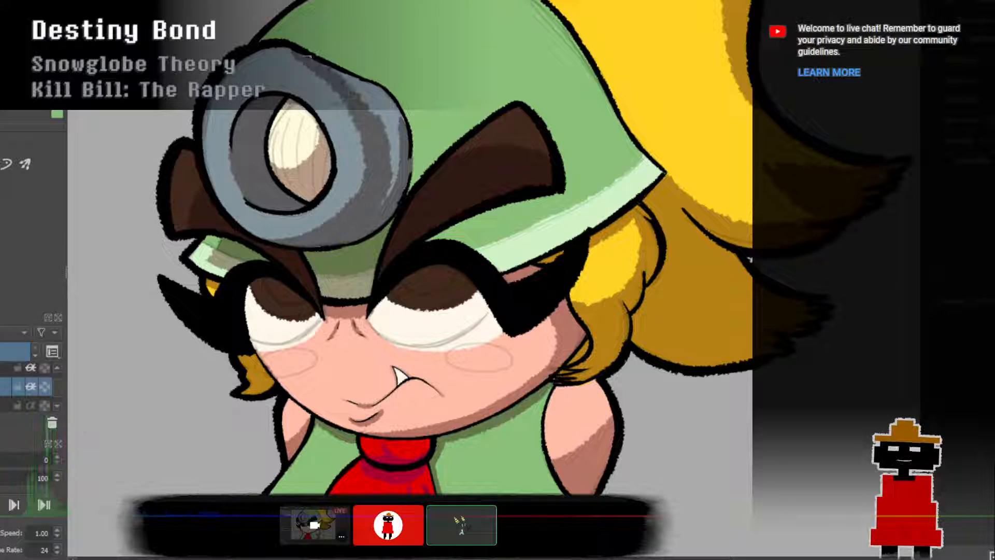
pyautogui.hotkey('ctrl', 'z')
pyautogui.moveTo(291, 48); pyautogui.dragTo(372, 139)
pyautogui.moveTo(308, 52); pyautogui.dragTo(375, 177)
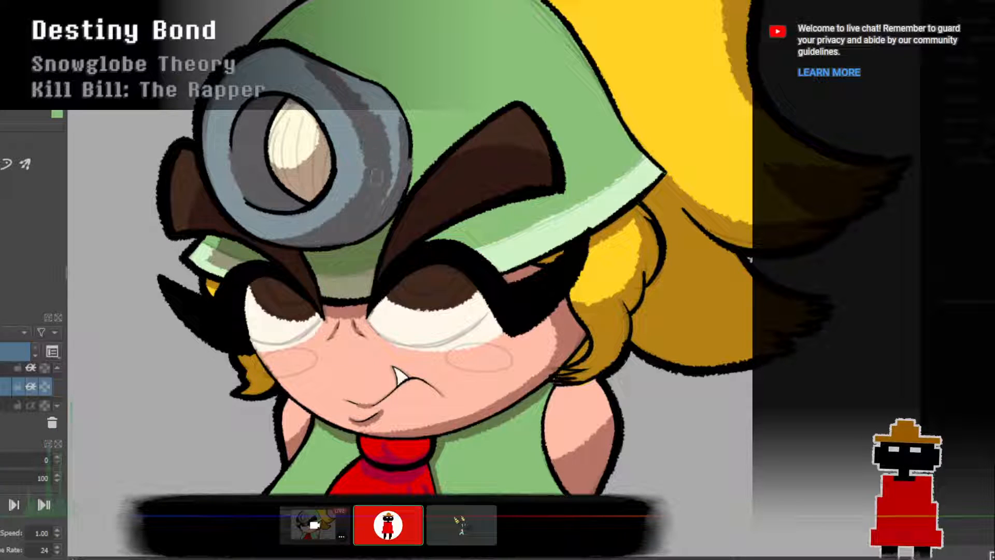
pyautogui.moveTo(349, 213); pyautogui.dragTo(297, 246)
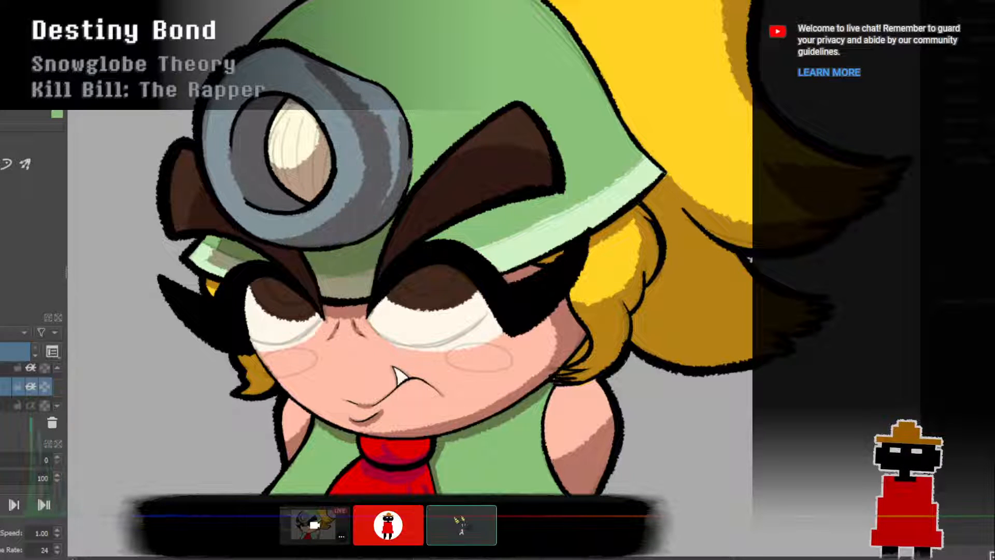
# Fill the headlamp's side between the curved band and the right outline with solid dark grey shadow, covering the remaining light gaps.
pyautogui.moveTo(346, 200); pyautogui.dragTo(303, 233)
pyautogui.moveTo(358, 161); pyautogui.dragTo(355, 199)
pyautogui.moveTo(357, 119); pyautogui.dragTo(356, 181)
pyautogui.moveTo(328, 93); pyautogui.dragTo(277, 45)
pyautogui.moveTo(334, 74)
pyautogui.mouseDown()
pyautogui.moveTo(384, 104)
pyautogui.moveTo(387, 136)
pyautogui.mouseUp()
pyautogui.hotkey('ctrl', 'z')
pyautogui.hotkey('ctrl', 'z')
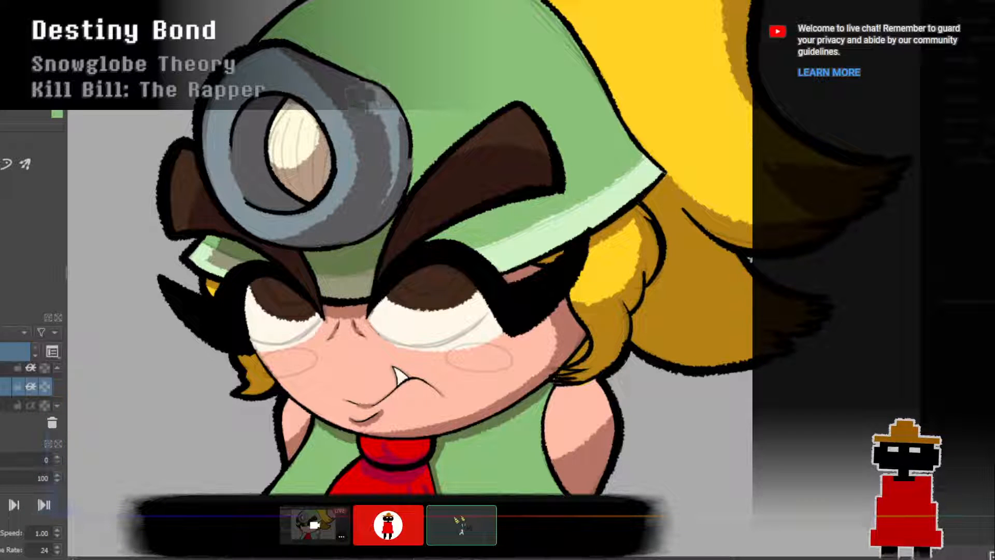
pyautogui.moveTo(365, 81)
pyautogui.mouseDown()
pyautogui.moveTo(392, 108)
pyautogui.moveTo(392, 178)
pyautogui.moveTo(378, 207)
pyautogui.mouseUp()
pyautogui.moveTo(392, 174); pyautogui.dragTo(385, 198)
pyautogui.moveTo(381, 101); pyautogui.dragTo(393, 128)
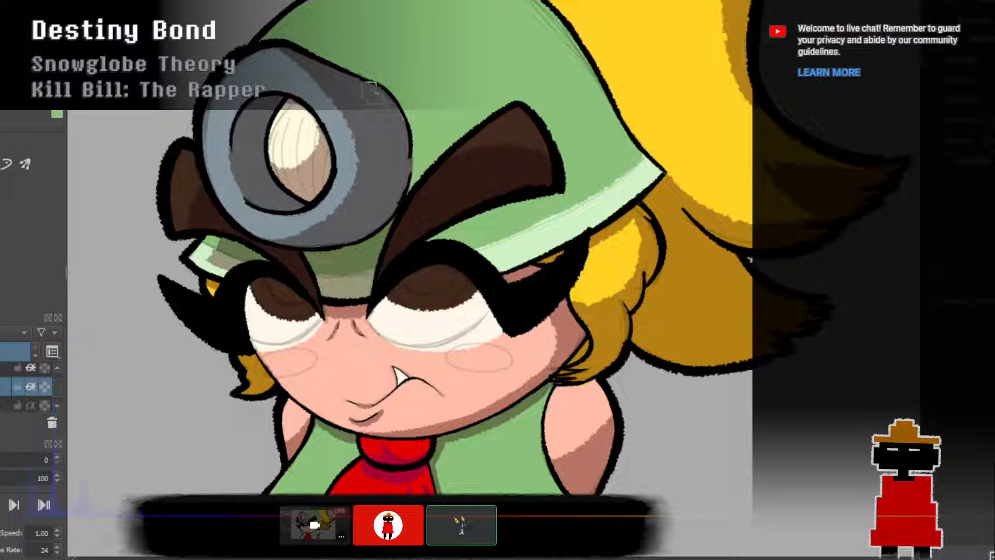
pyautogui.moveTo(371, 85); pyautogui.dragTo(395, 103)
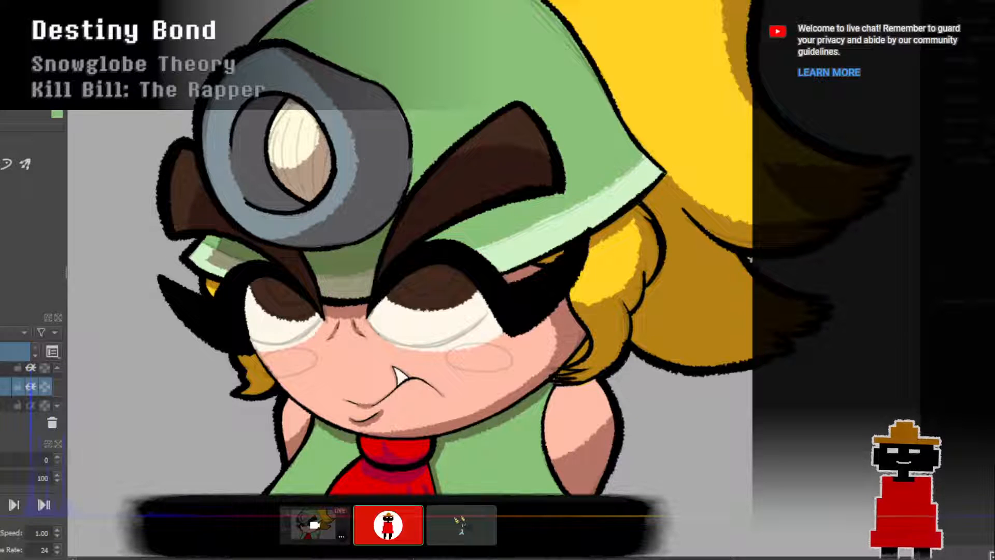
# Switch to another layer and clean up the boundary between the headlamp's blue-grey front ring and its dark grey side.
pyautogui.click(31, 403)
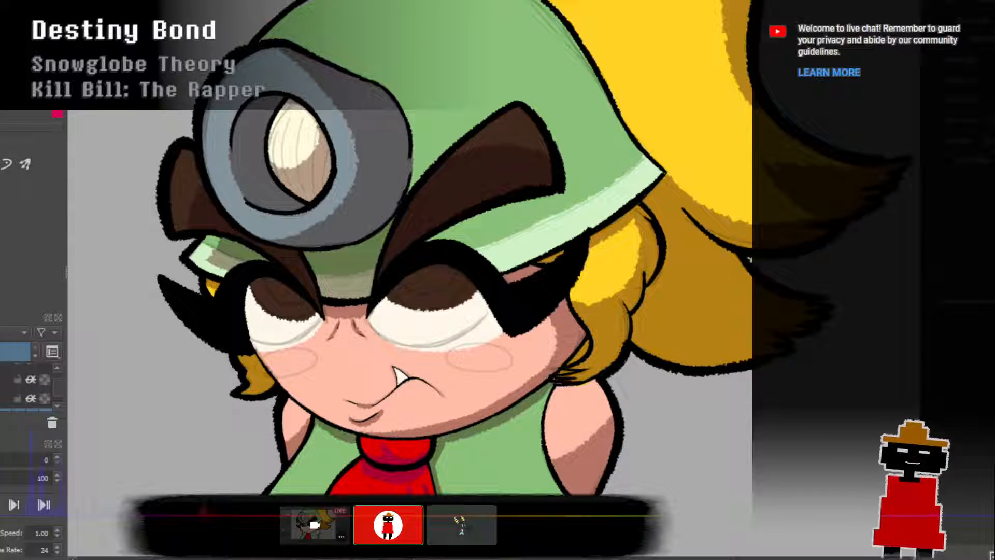
pyautogui.click(7, 398)
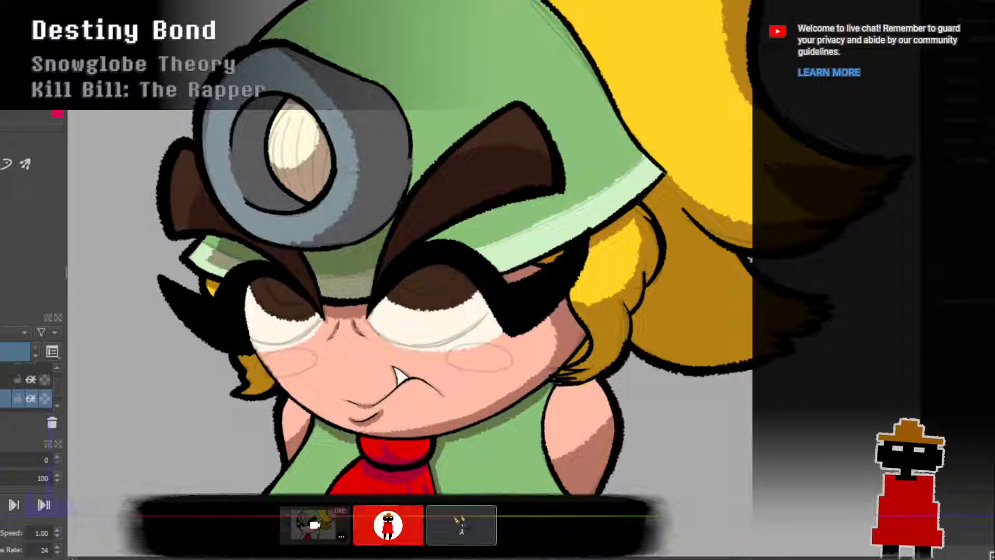
pyautogui.moveTo(289, 53)
pyautogui.mouseDown()
pyautogui.moveTo(325, 85)
pyautogui.moveTo(358, 145)
pyautogui.moveTo(362, 196)
pyautogui.mouseUp()
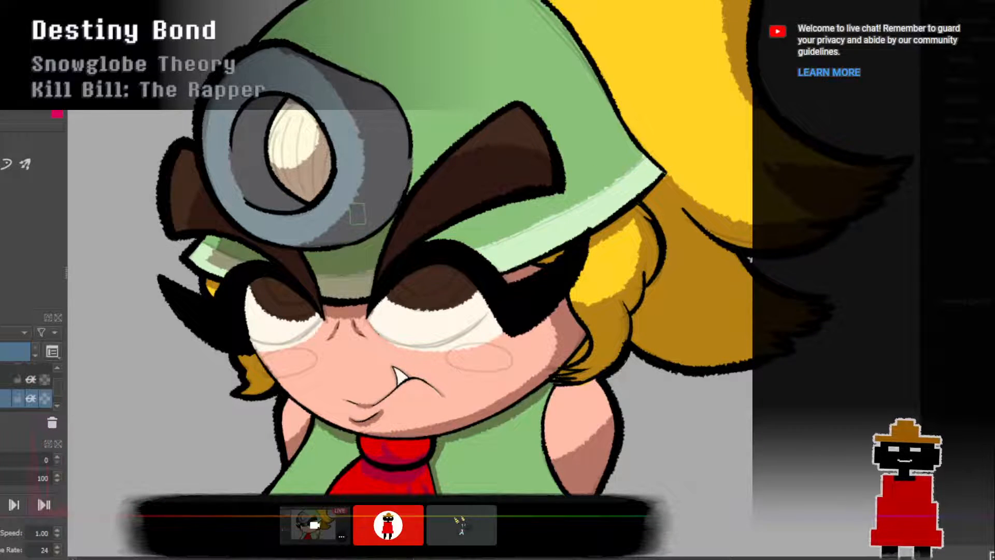
pyautogui.scroll(-4, 383, 216)
pyautogui.scroll(5, 395, 219)
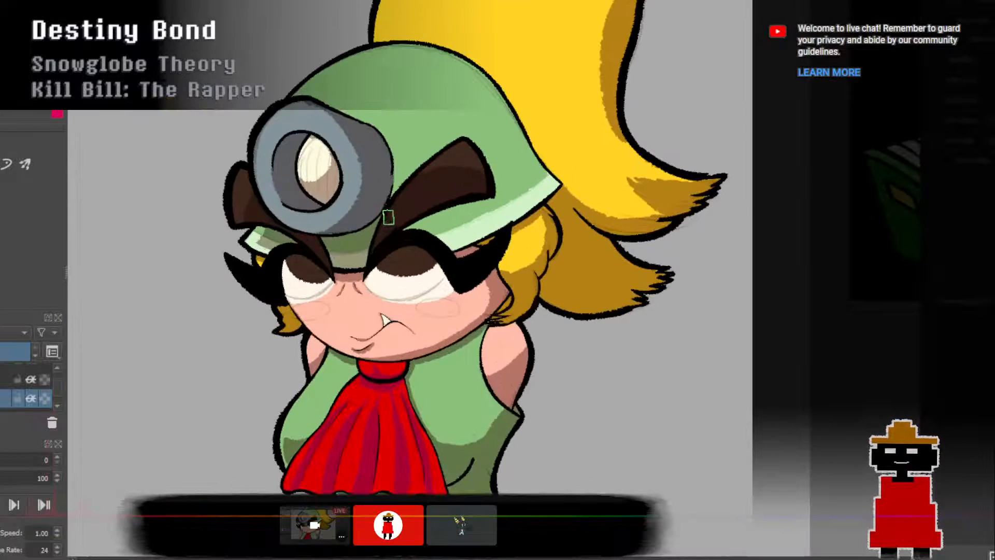
pyautogui.scroll(-2, 406, 269)
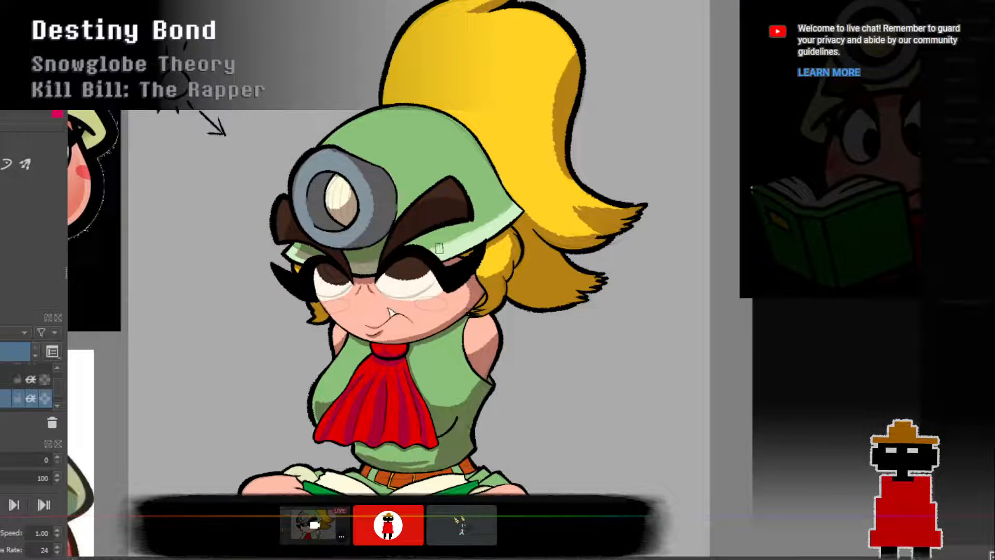
pyautogui.scroll(-1, 438, 249)
pyautogui.scroll(4, 352, 205)
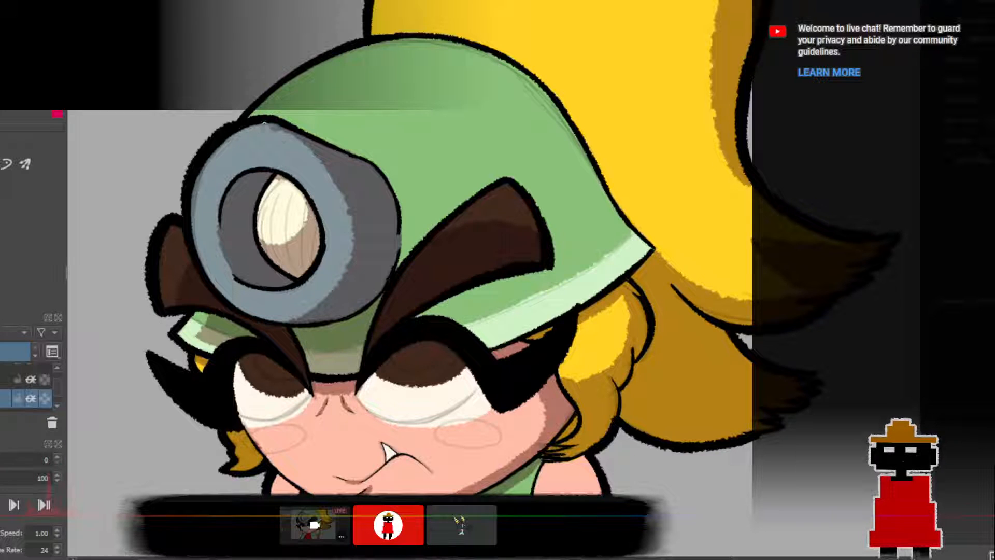
pyautogui.scroll(-4, 299, 190)
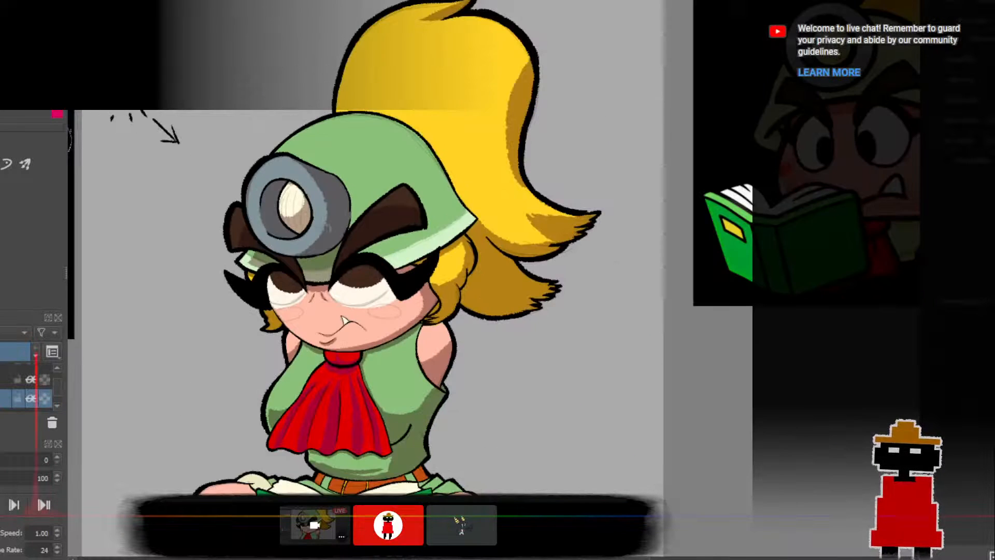
pyautogui.scroll(3, 412, 165)
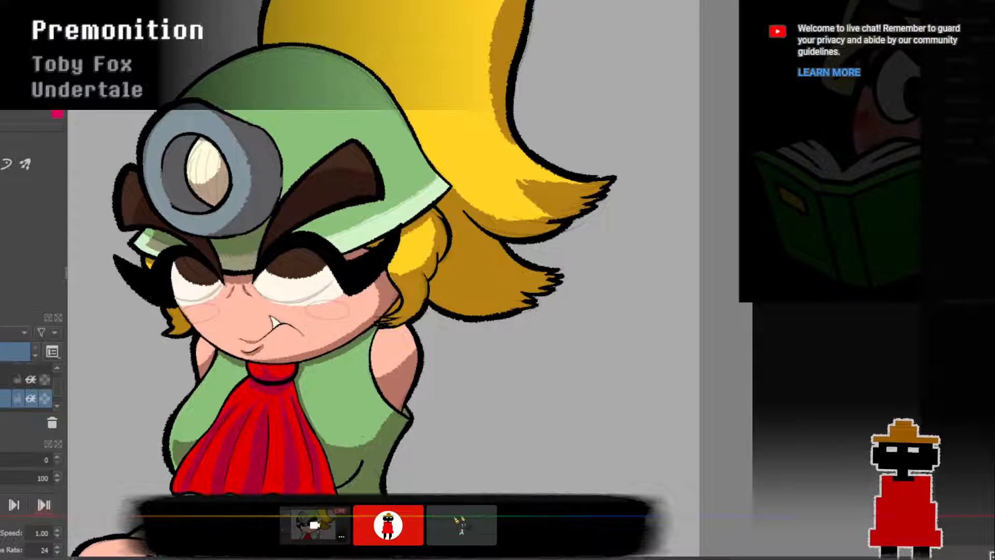
pyautogui.moveTo(297, 228)
pyautogui.mouseDown()
pyautogui.moveTo(356, 205)
pyautogui.moveTo(313, 234)
pyautogui.mouseUp()
pyautogui.hotkey('ctrl', 'z')
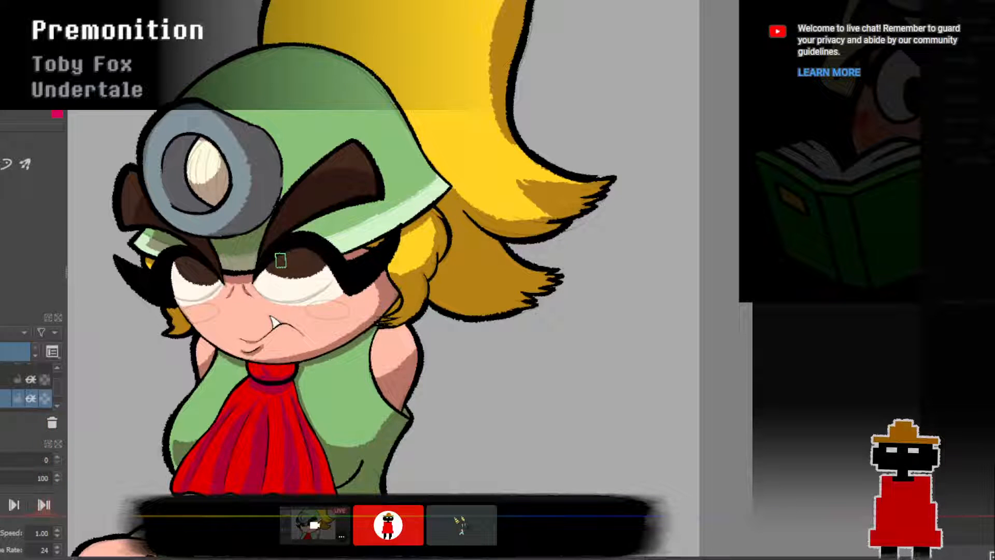
pyautogui.hotkey('ctrl', 'z')
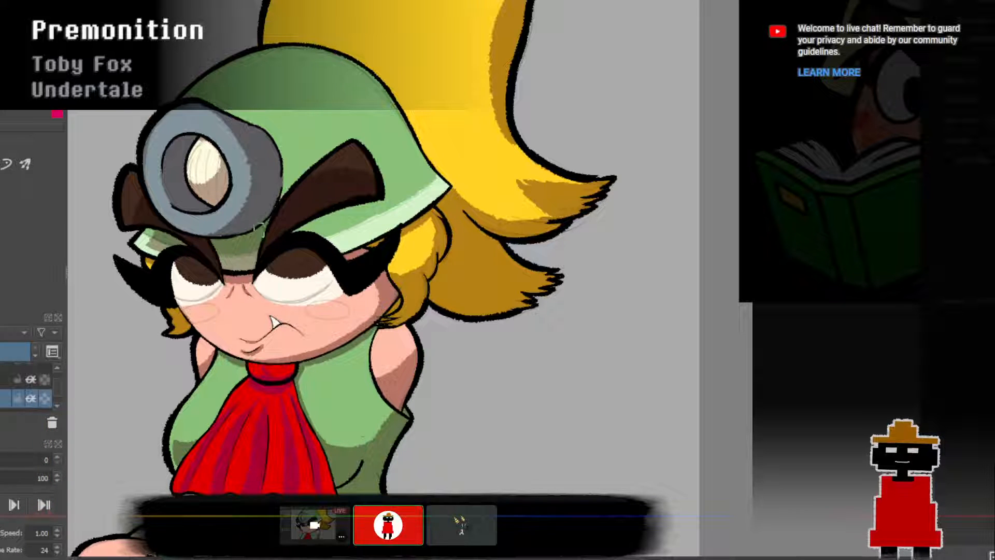
# Paint a cast shadow on the helmet beneath the right eyebrow and across the brim to its right tip.
pyautogui.moveTo(280, 240)
pyautogui.mouseDown()
pyautogui.moveTo(348, 231)
pyautogui.moveTo(311, 215)
pyautogui.mouseUp()
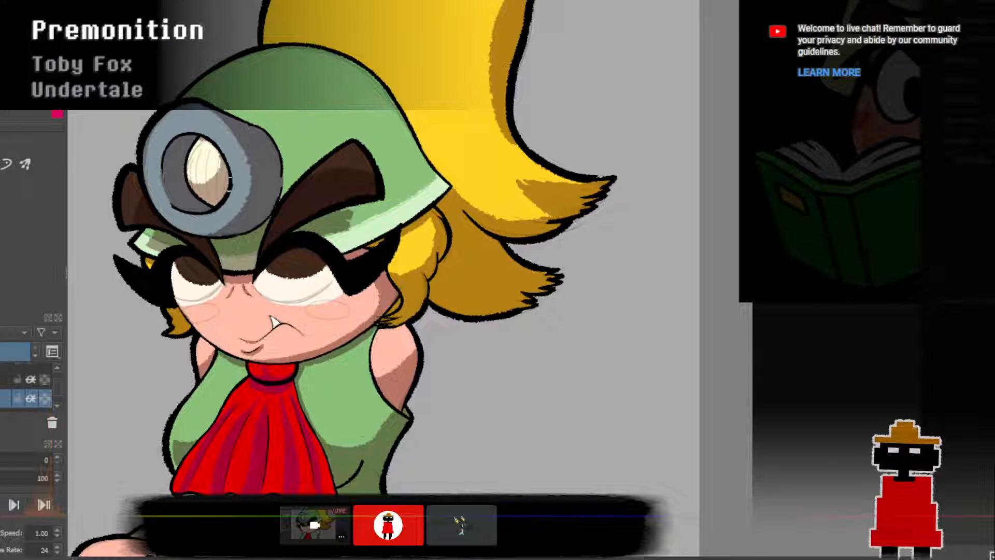
pyautogui.keyDown('ctrl'); pyautogui.click(172, 177); pyautogui.keyUp('ctrl')
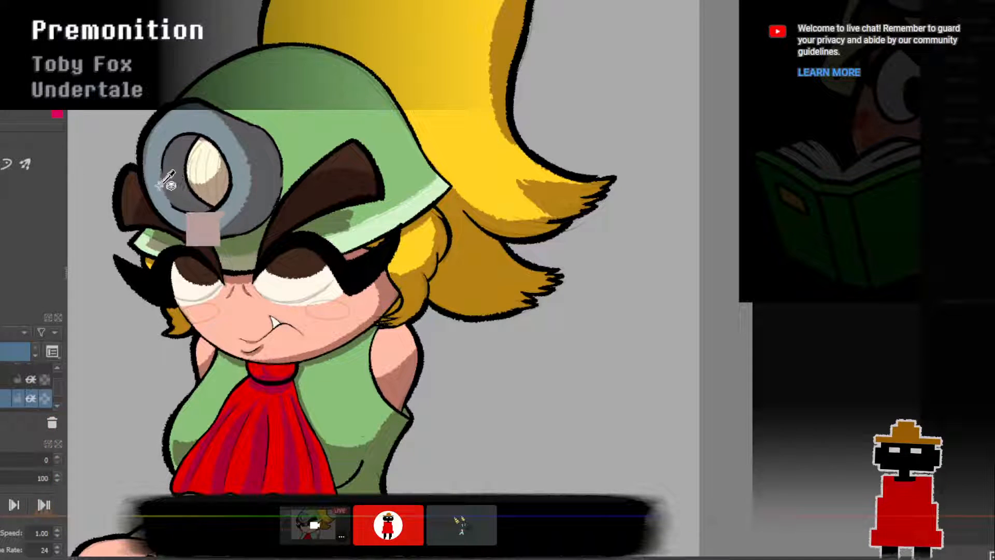
pyautogui.keyDown('ctrl'); pyautogui.click(154, 206); pyautogui.keyUp('ctrl')
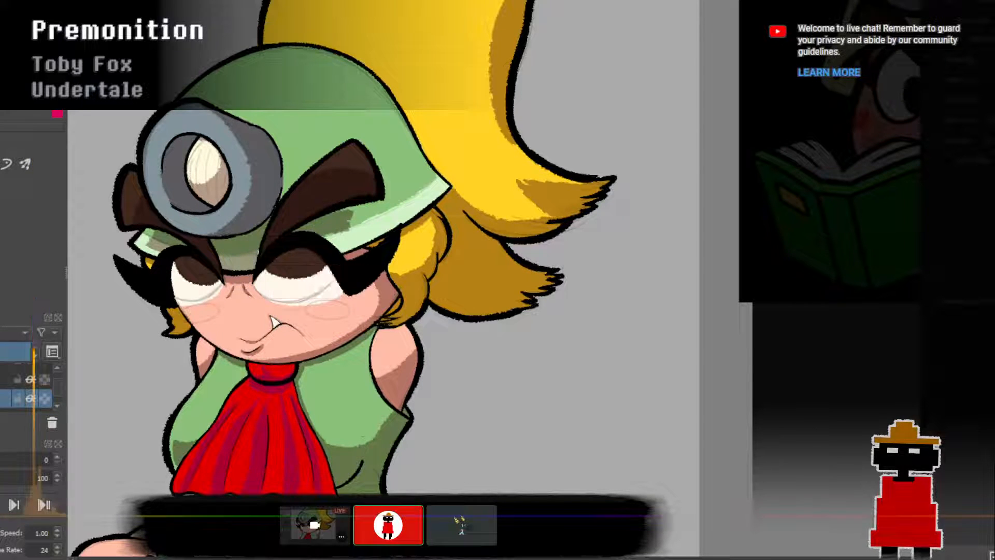
pyautogui.moveTo(323, 239)
pyautogui.mouseDown()
pyautogui.moveTo(375, 227)
pyautogui.moveTo(327, 243)
pyautogui.moveTo(364, 245)
pyautogui.moveTo(342, 250)
pyautogui.mouseUp()
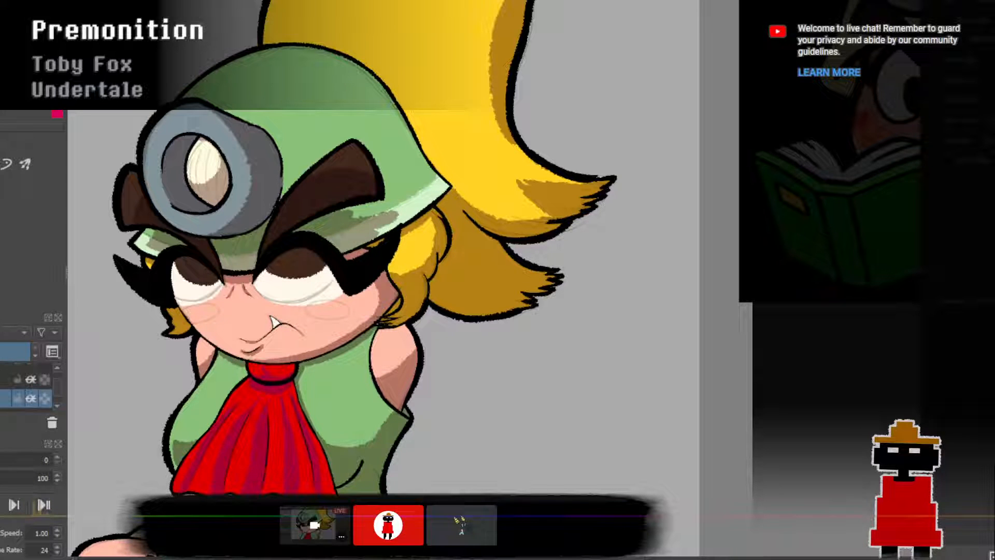
pyautogui.moveTo(343, 215)
pyautogui.mouseDown()
pyautogui.moveTo(415, 194)
pyautogui.moveTo(370, 242)
pyautogui.moveTo(414, 217)
pyautogui.moveTo(372, 243)
pyautogui.moveTo(443, 190)
pyautogui.moveTo(383, 192)
pyautogui.moveTo(449, 183)
pyautogui.mouseUp()
pyautogui.hotkey('ctrl', 'z')
pyautogui.moveTo(382, 195); pyautogui.dragTo(443, 186)
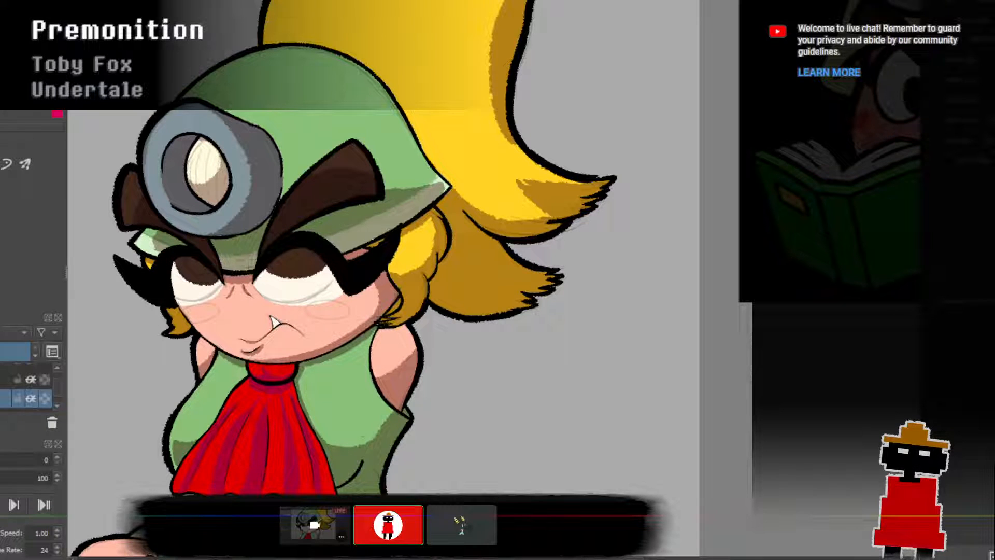
# Clear the shadow from the helmet's light rim and refine a narrow tapering shadow band just above it.
pyautogui.moveTo(251, 263)
pyautogui.mouseDown()
pyautogui.moveTo(228, 263)
pyautogui.moveTo(258, 258)
pyautogui.moveTo(225, 262)
pyautogui.mouseUp()
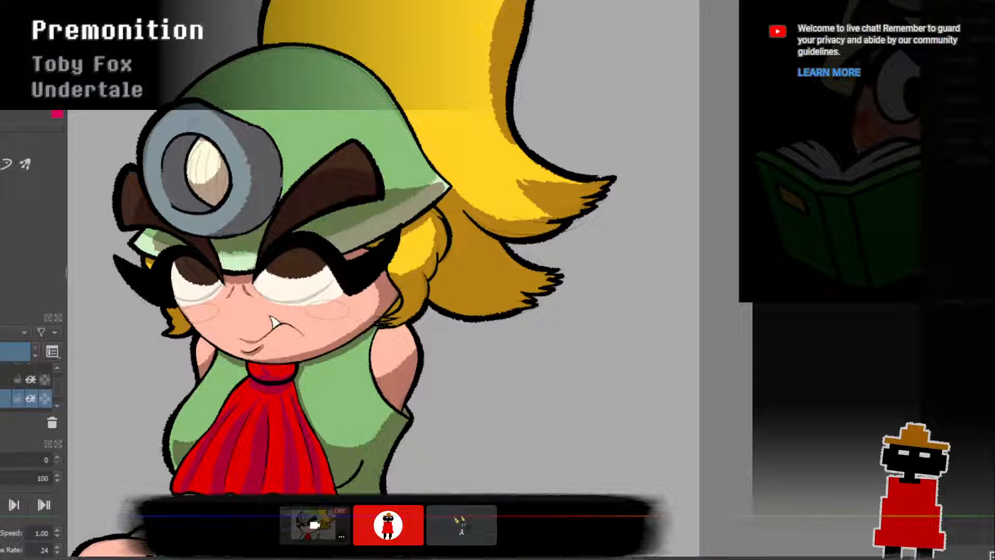
pyautogui.moveTo(225, 254)
pyautogui.mouseDown()
pyautogui.moveTo(251, 252)
pyautogui.moveTo(236, 257)
pyautogui.mouseUp()
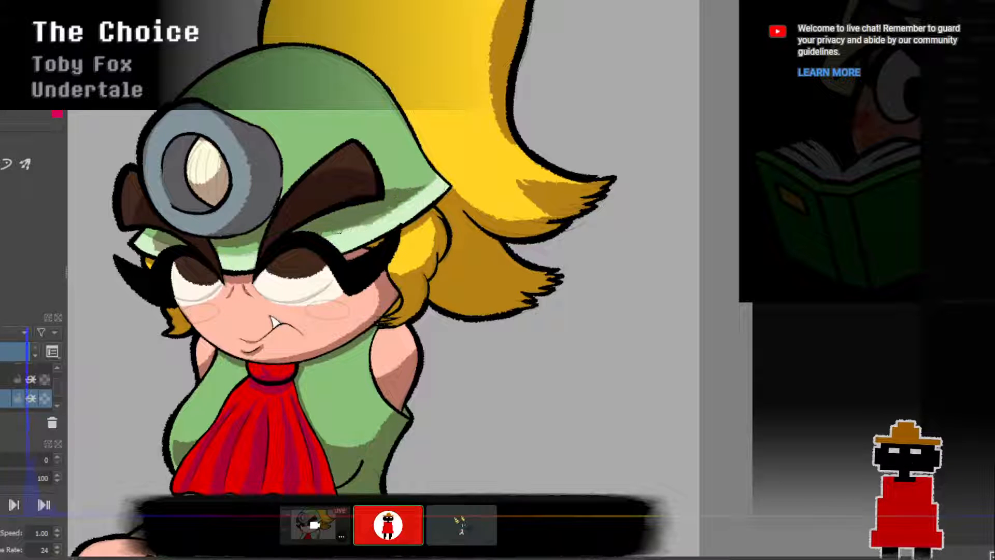
pyautogui.moveTo(332, 229); pyautogui.dragTo(418, 195)
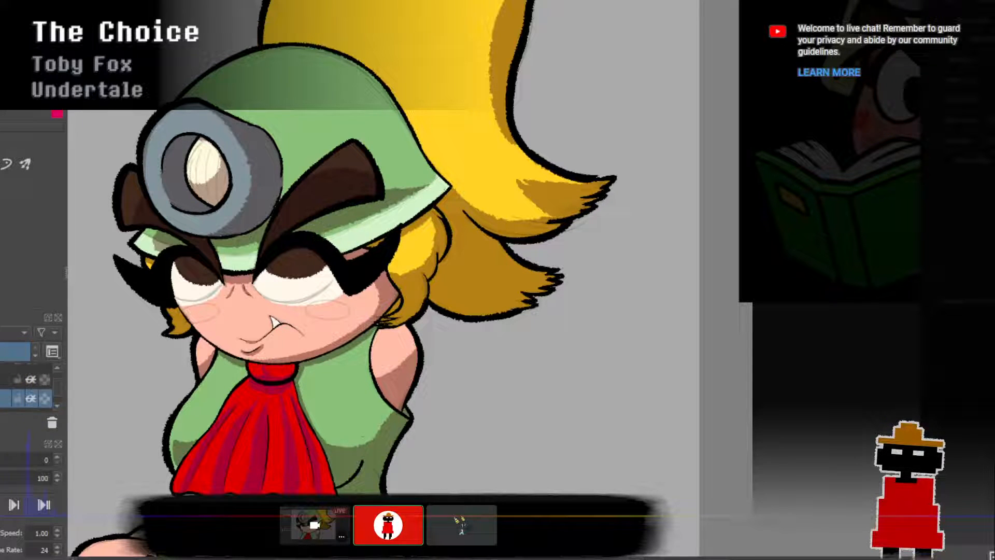
pyautogui.moveTo(327, 231)
pyautogui.mouseDown()
pyautogui.moveTo(405, 203)
pyautogui.moveTo(377, 219)
pyautogui.moveTo(424, 183)
pyautogui.mouseUp()
pyautogui.hotkey('ctrl', 'z')
pyautogui.moveTo(358, 224); pyautogui.dragTo(430, 181)
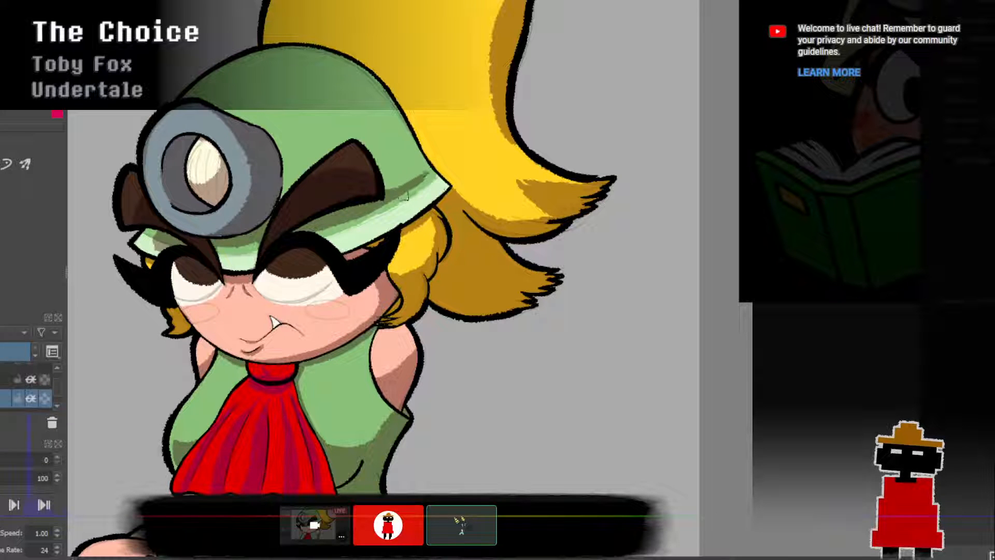
# Examine the whole character's shading next to the reference images, comparing helmet, headlamp and face.
pyautogui.scroll(-3, 393, 213)
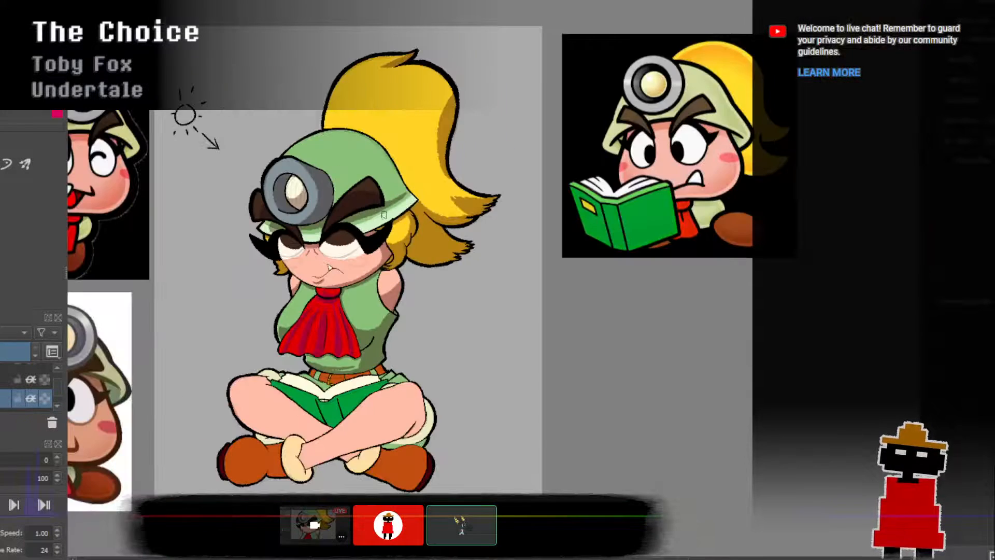
pyautogui.scroll(-1, 384, 216)
pyautogui.scroll(1, 383, 217)
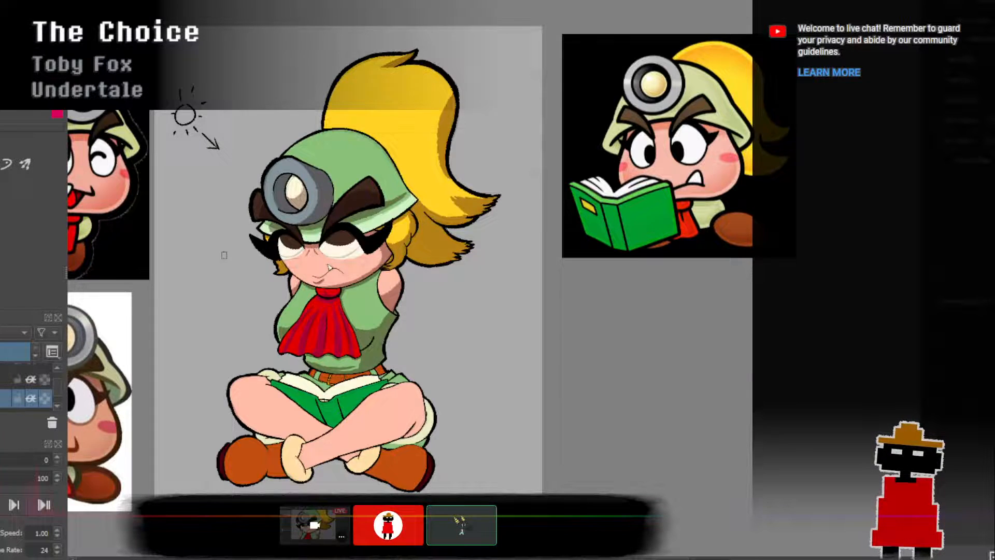
pyautogui.scroll(-2, 224, 254)
pyautogui.scroll(2, 253, 279)
pyautogui.moveTo(286, 277); pyautogui.dragTo(279, 360)
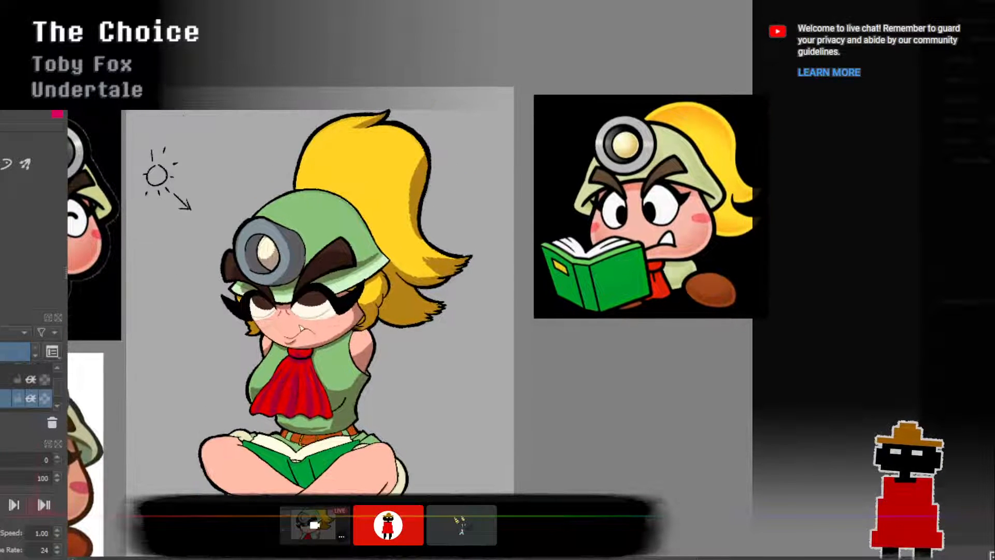
pyautogui.scroll(3, 264, 300)
pyautogui.scroll(-3, 293, 325)
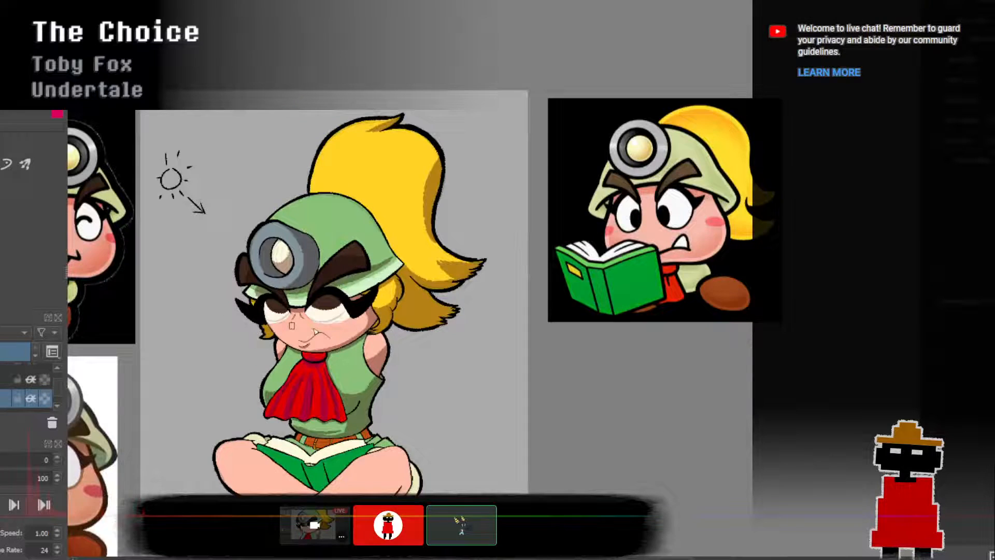
pyautogui.scroll(3, 312, 327)
pyautogui.moveTo(322, 252); pyautogui.dragTo(304, 302)
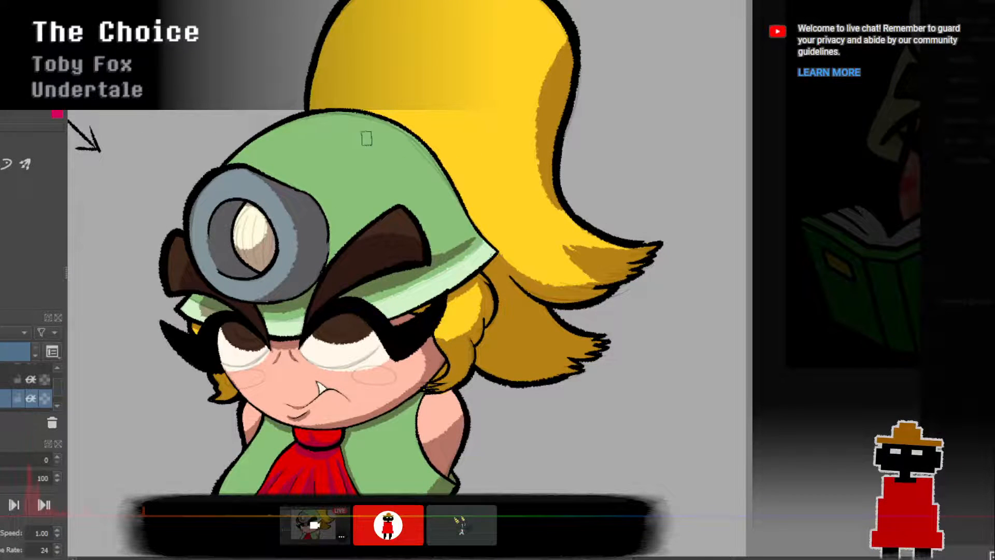
# Shade the orange belt under the shirt hem, including the area around its buckle.
pyautogui.scroll(-3, 436, 231)
pyautogui.scroll(5, 336, 330)
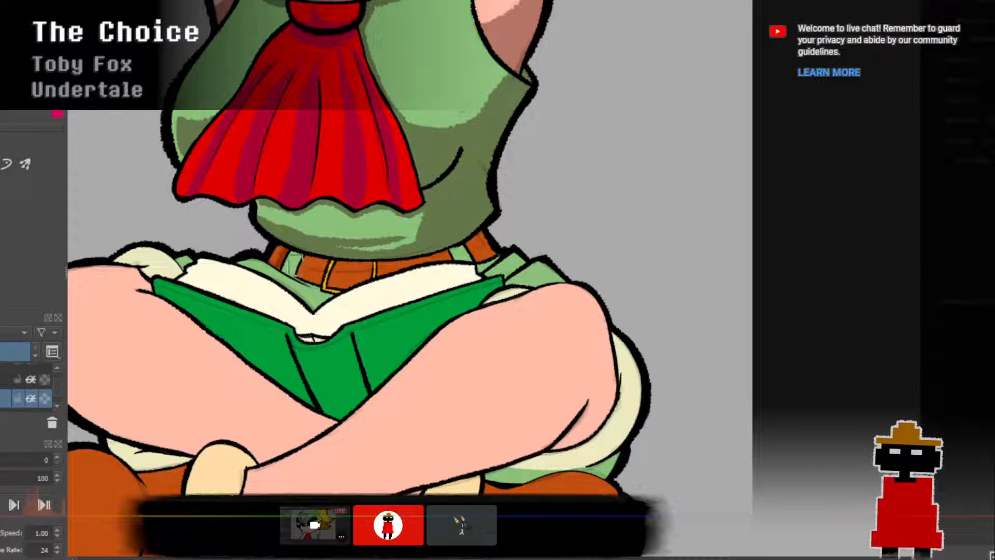
pyautogui.moveTo(276, 256)
pyautogui.mouseDown()
pyautogui.moveTo(288, 264)
pyautogui.moveTo(297, 254)
pyautogui.moveTo(295, 267)
pyautogui.mouseUp()
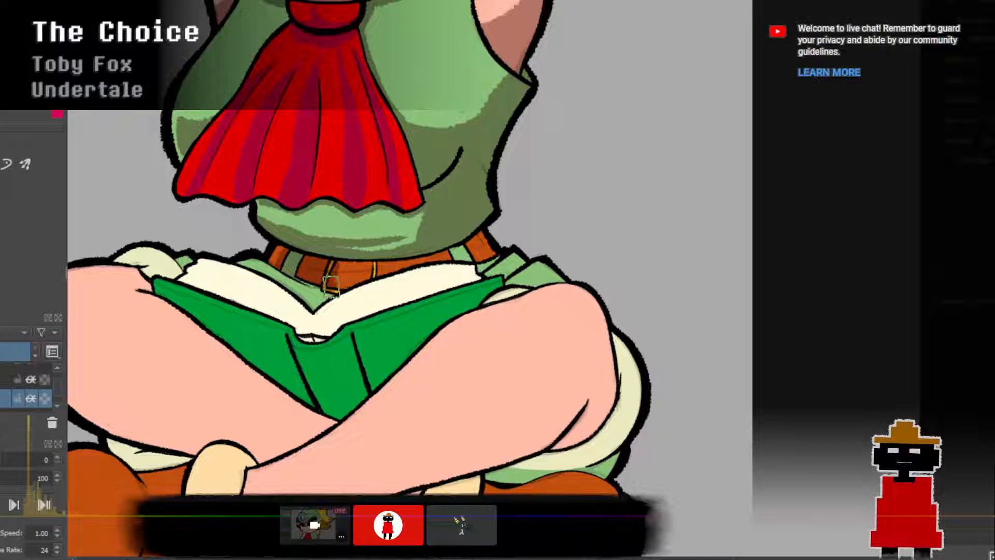
pyautogui.moveTo(334, 292)
pyautogui.mouseDown()
pyautogui.moveTo(349, 284)
pyautogui.moveTo(333, 272)
pyautogui.moveTo(349, 273)
pyautogui.moveTo(334, 263)
pyautogui.mouseUp()
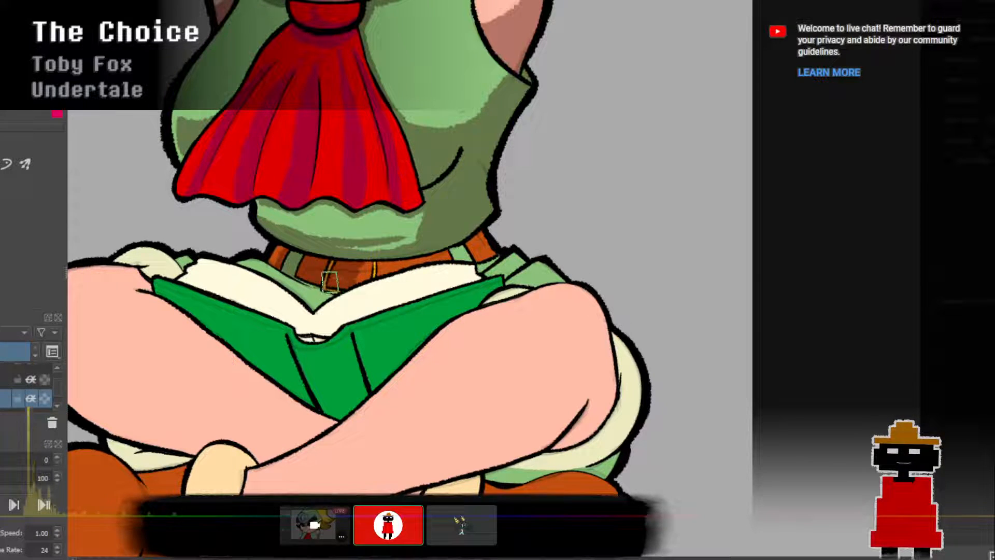
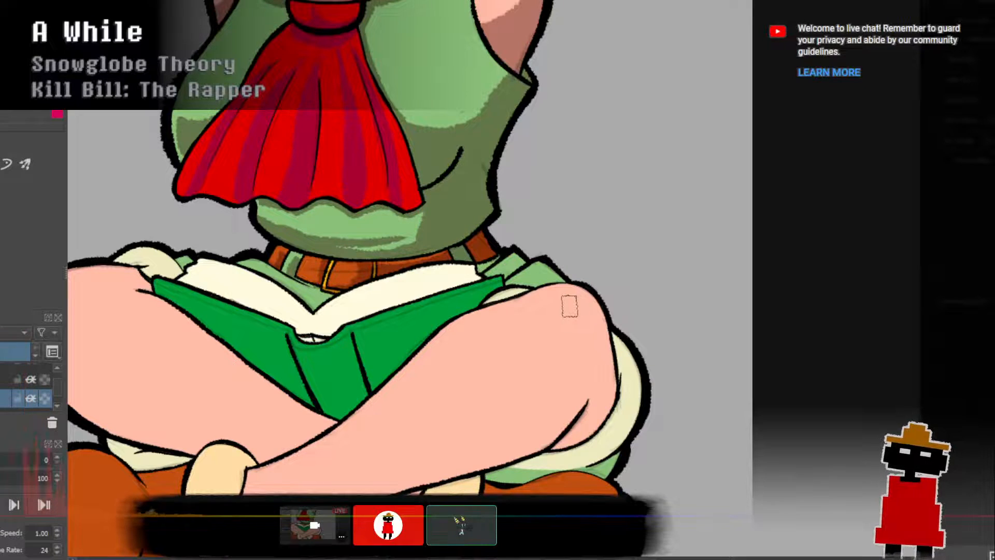
# Paint thin greyish-brown fold shadows along the left page of the open book.
pyautogui.scroll(-2, 413, 230)
pyautogui.scroll(2, 413, 230)
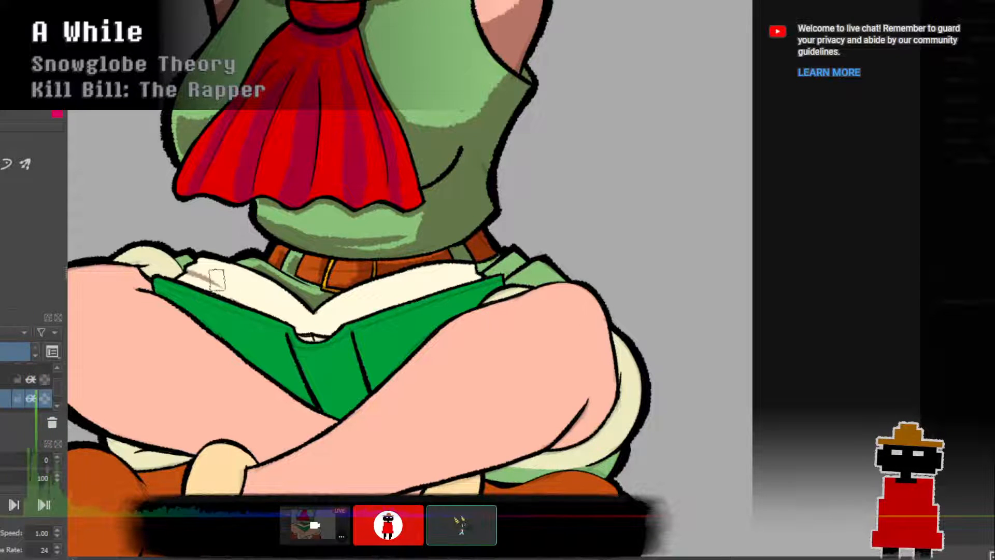
pyautogui.moveTo(197, 263); pyautogui.dragTo(256, 284)
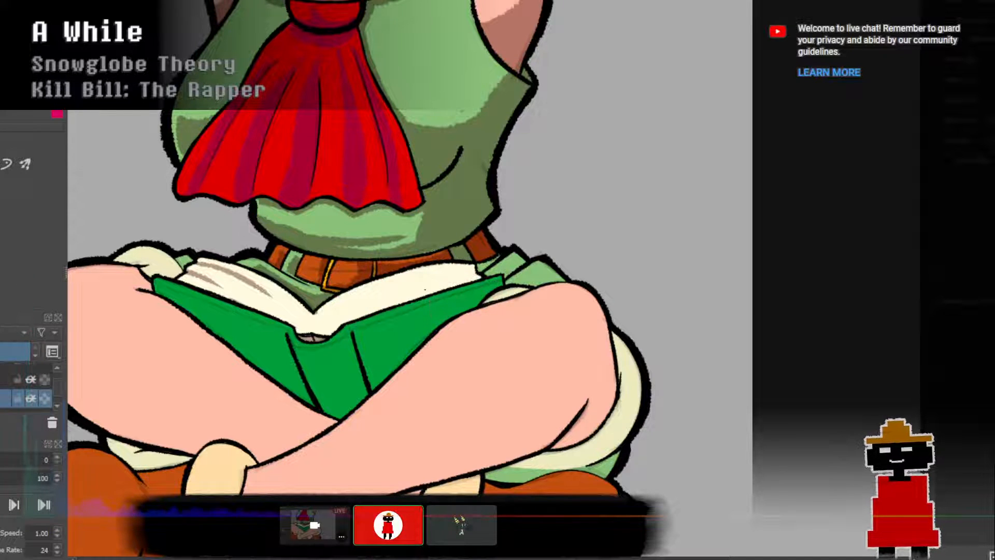
pyautogui.moveTo(417, 291); pyautogui.dragTo(477, 273)
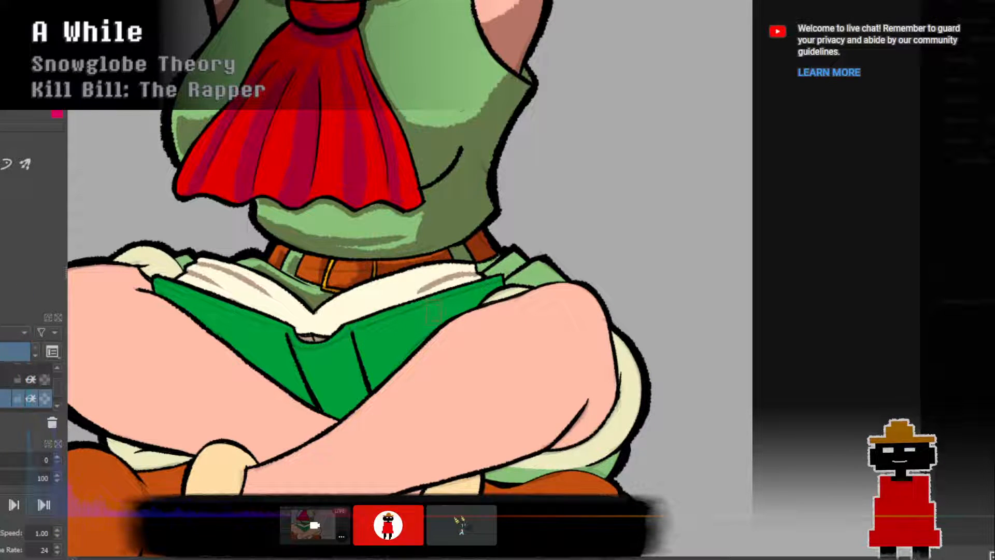
pyautogui.hotkey('ctrl', 'z')
pyautogui.moveTo(422, 288); pyautogui.dragTo(477, 271)
pyautogui.hotkey('ctrl', 'z')
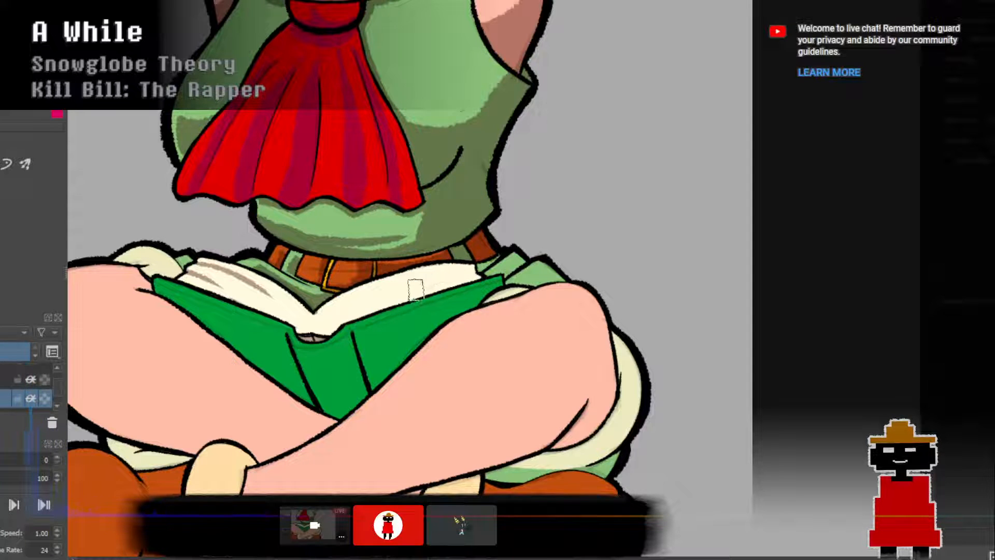
pyautogui.moveTo(416, 289)
pyautogui.mouseDown()
pyautogui.moveTo(478, 277)
pyautogui.moveTo(428, 284)
pyautogui.moveTo(479, 274)
pyautogui.mouseUp()
pyautogui.hotkey('ctrl', 'z')
pyautogui.hotkey('ctrl', 'z')
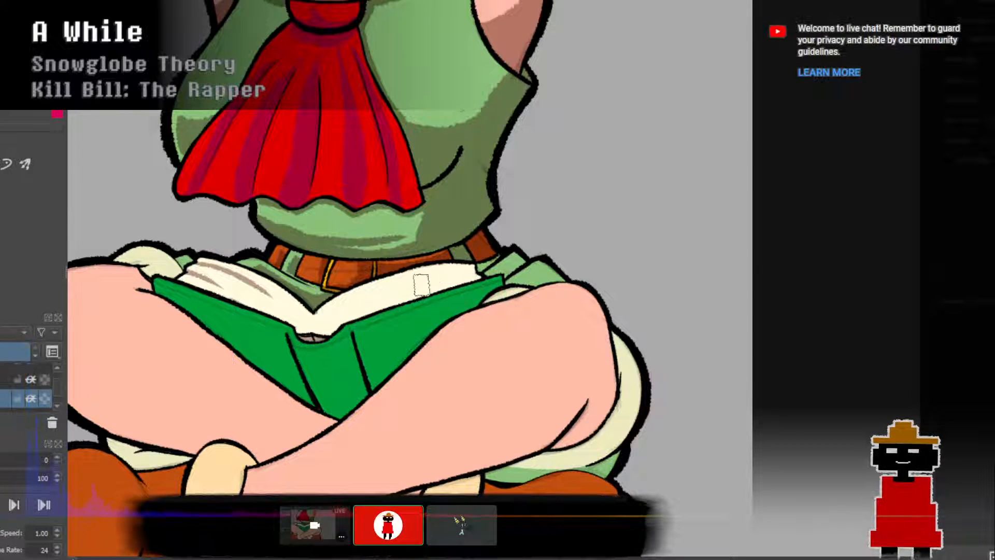
pyautogui.hotkey('ctrl', 'z')
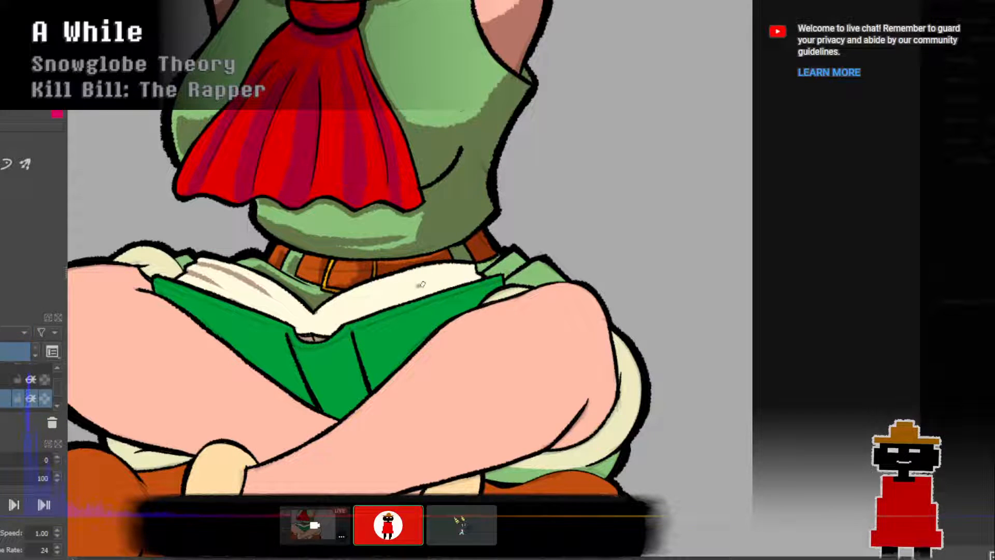
pyautogui.hotkey('ctrl', 'z')
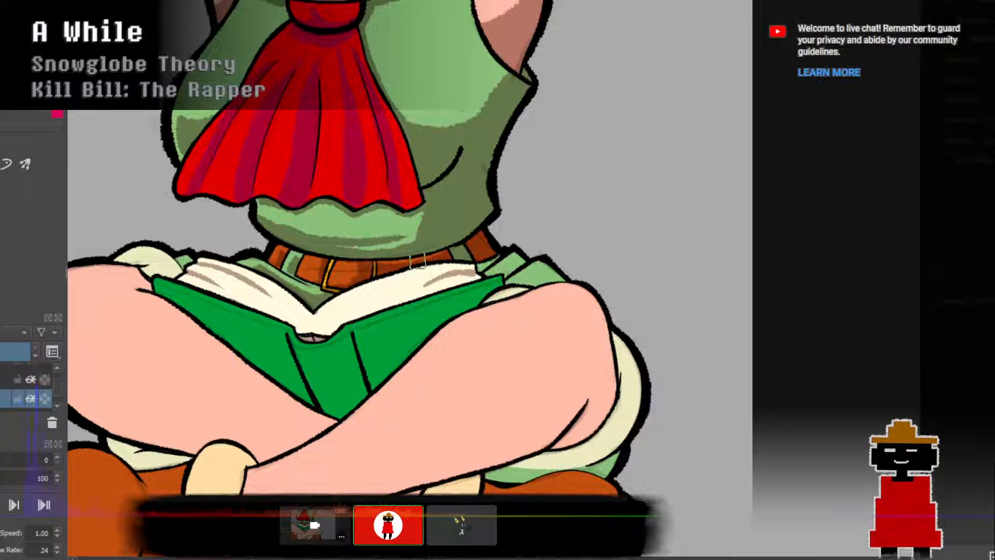
# Rework the fold shadow on the book's right page until a thin tapering streak runs toward the page's outer end.
pyautogui.moveTo(405, 285); pyautogui.dragTo(453, 270)
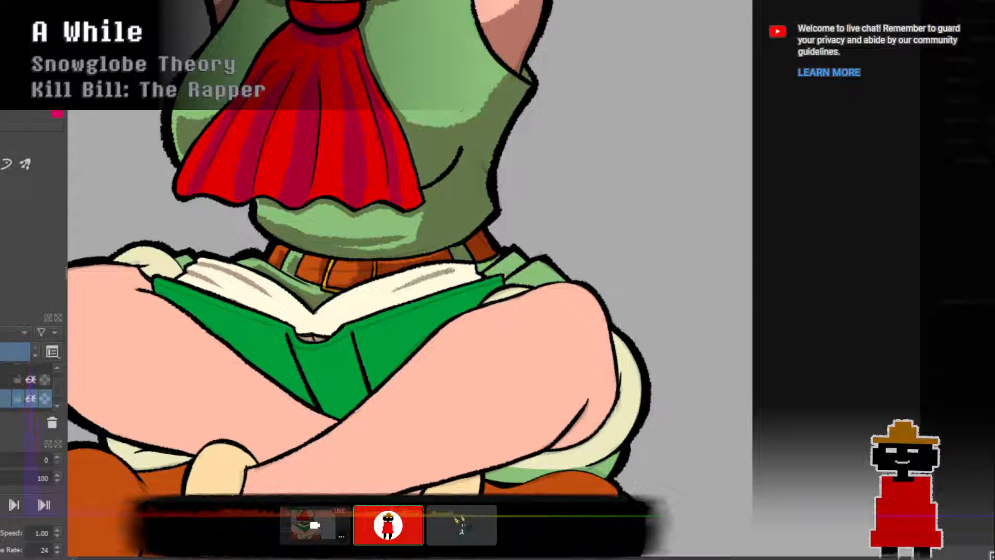
pyautogui.hotkey('ctrl', 'z')
pyautogui.moveTo(389, 294); pyautogui.dragTo(464, 269)
pyautogui.hotkey('ctrl', 'z')
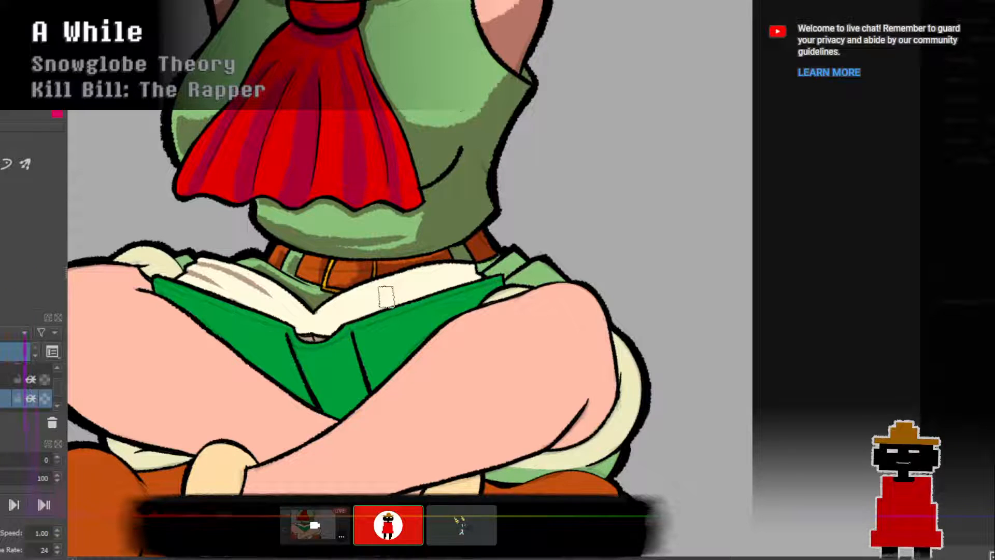
pyautogui.moveTo(389, 294)
pyautogui.mouseDown()
pyautogui.moveTo(460, 274)
pyautogui.moveTo(420, 280)
pyautogui.moveTo(445, 275)
pyautogui.moveTo(484, 269)
pyautogui.mouseUp()
pyautogui.hotkey('ctrl', 'z')
pyautogui.hotkey('ctrl', 'z')
pyautogui.moveTo(394, 294)
pyautogui.mouseDown()
pyautogui.moveTo(478, 270)
pyautogui.moveTo(419, 283)
pyautogui.moveTo(444, 274)
pyautogui.mouseUp()
pyautogui.hotkey('ctrl', 'z')
pyautogui.hotkey('ctrl', 'z')
pyautogui.hotkey('ctrl', 'z')
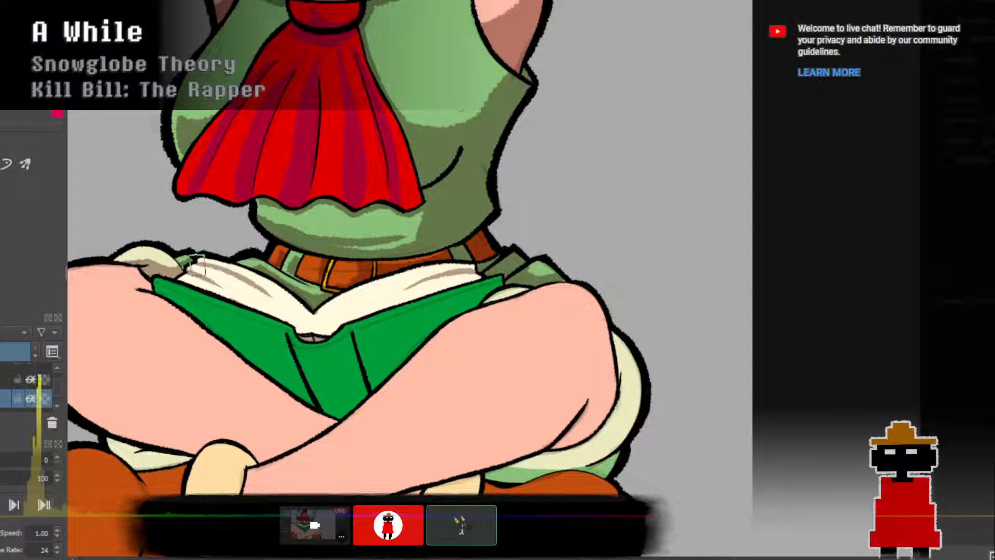
# Paint a thin brownish shadow along the outer and lower edge of the bent leg on the left.
pyautogui.scroll(-5, 402, 325)
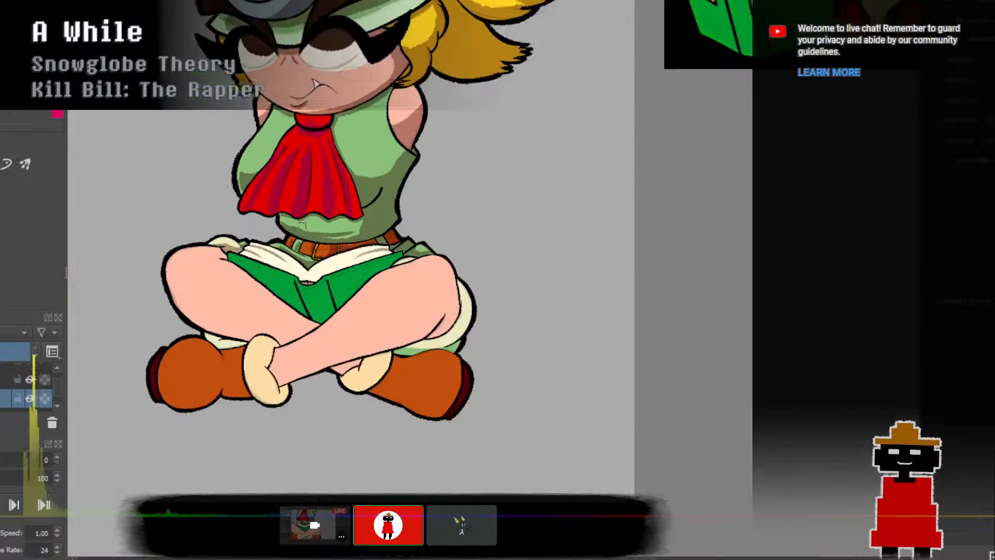
pyautogui.scroll(-2, 403, 325)
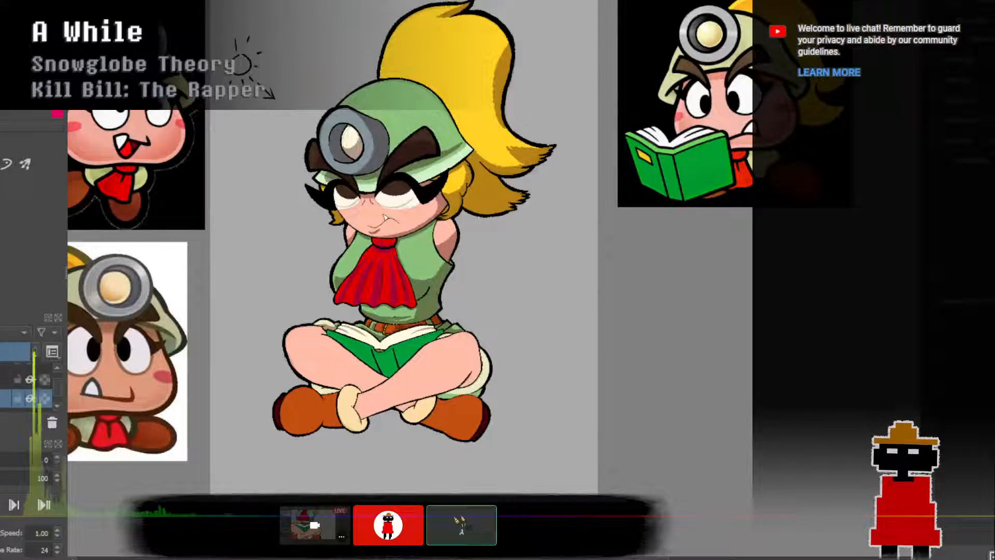
pyautogui.scroll(6, 394, 318)
pyautogui.scroll(-2, 389, 313)
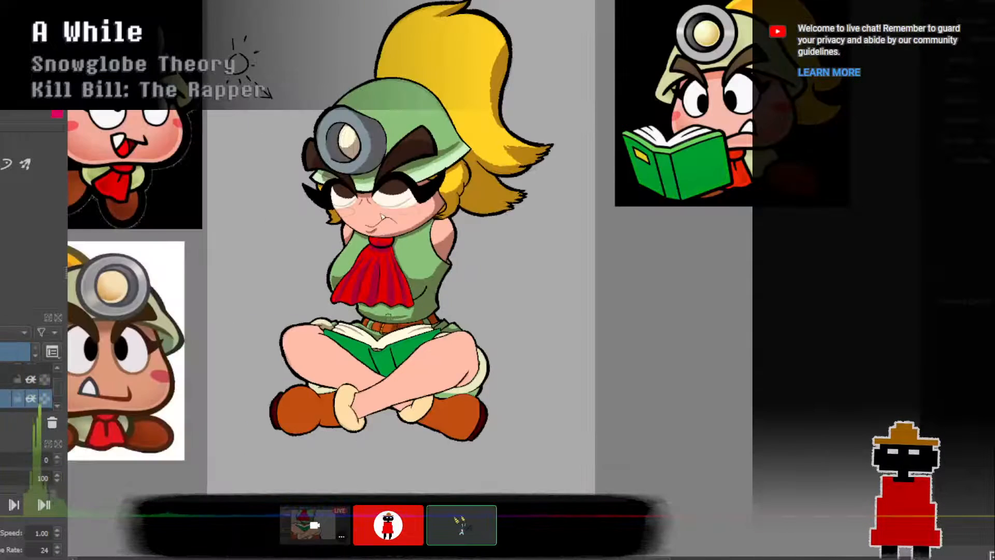
pyautogui.scroll(3, 373, 308)
pyautogui.moveTo(364, 306); pyautogui.dragTo(362, 210)
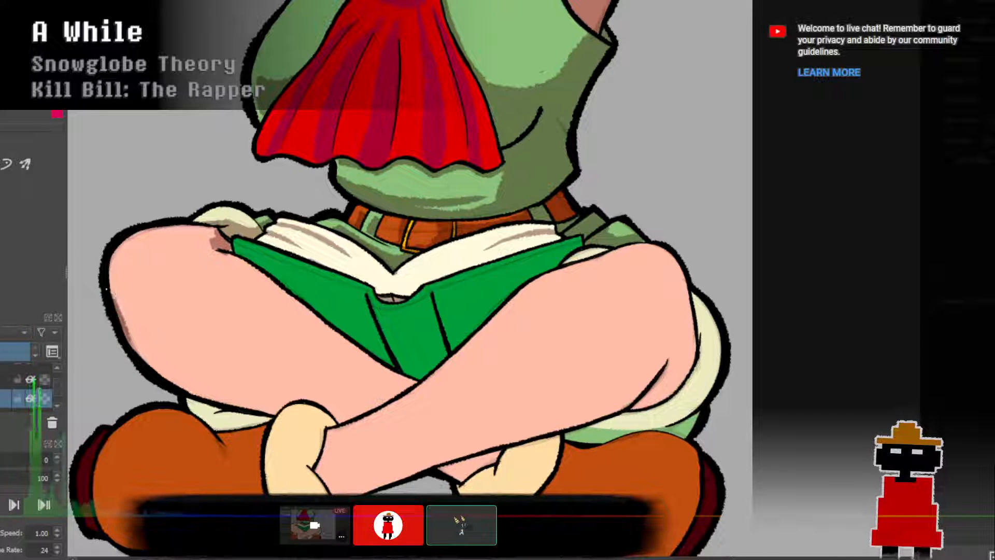
pyautogui.moveTo(125, 328)
pyautogui.mouseDown()
pyautogui.moveTo(224, 393)
pyautogui.moveTo(187, 373)
pyautogui.moveTo(189, 383)
pyautogui.moveTo(241, 404)
pyautogui.mouseUp()
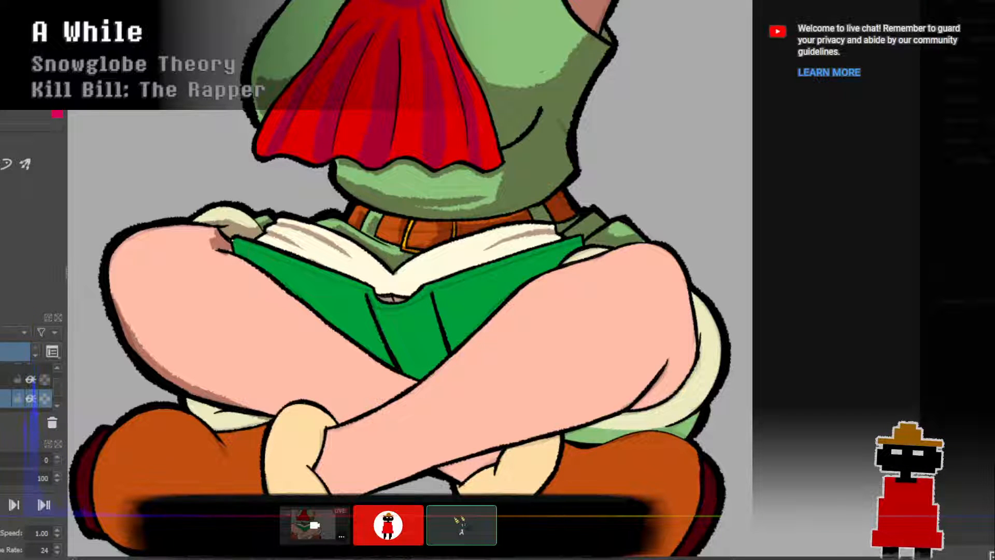
# Shade the left cover of the open green book in dark green, leaving a lighter rim along its upper edge.
pyautogui.moveTo(325, 277); pyautogui.dragTo(341, 283)
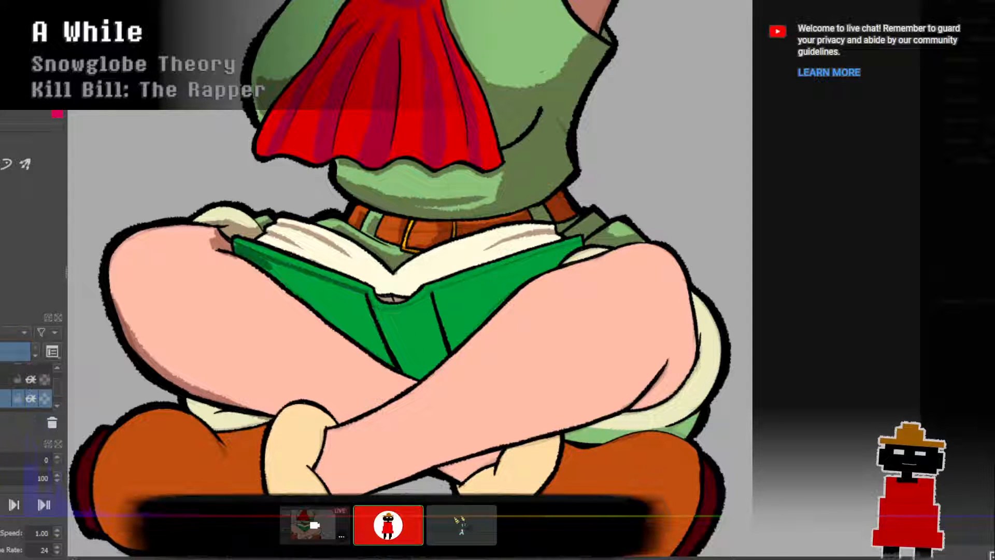
pyautogui.moveTo(253, 257); pyautogui.dragTo(340, 311)
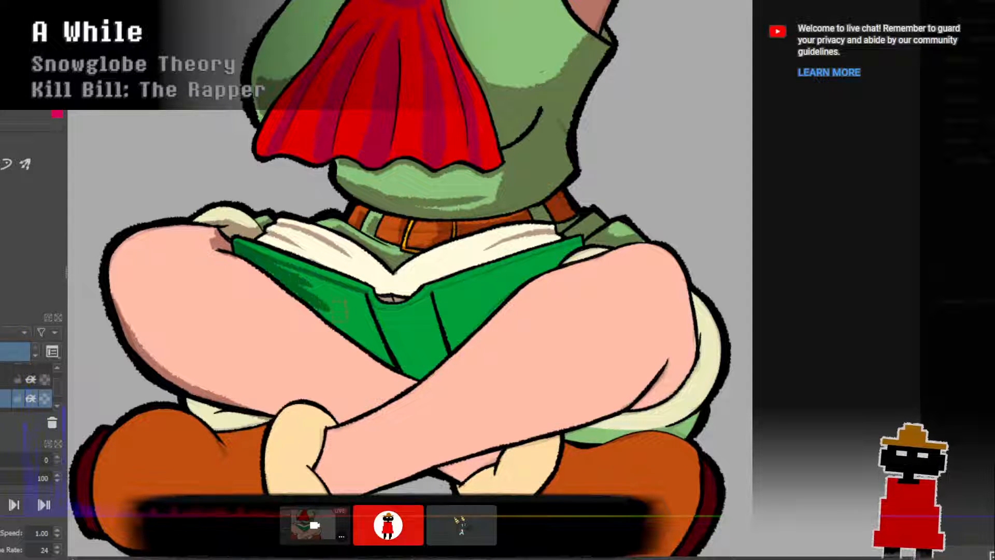
pyautogui.moveTo(281, 270); pyautogui.dragTo(342, 332)
pyautogui.moveTo(309, 302)
pyautogui.mouseDown()
pyautogui.moveTo(364, 345)
pyautogui.moveTo(385, 342)
pyautogui.moveTo(346, 337)
pyautogui.moveTo(332, 318)
pyautogui.moveTo(370, 350)
pyautogui.mouseUp()
pyautogui.moveTo(291, 275)
pyautogui.mouseDown()
pyautogui.moveTo(343, 311)
pyautogui.moveTo(307, 278)
pyautogui.moveTo(362, 295)
pyautogui.moveTo(364, 331)
pyautogui.mouseUp()
pyautogui.moveTo(345, 290)
pyautogui.mouseDown()
pyautogui.moveTo(318, 277)
pyautogui.moveTo(360, 306)
pyautogui.moveTo(332, 290)
pyautogui.moveTo(382, 342)
pyautogui.mouseUp()
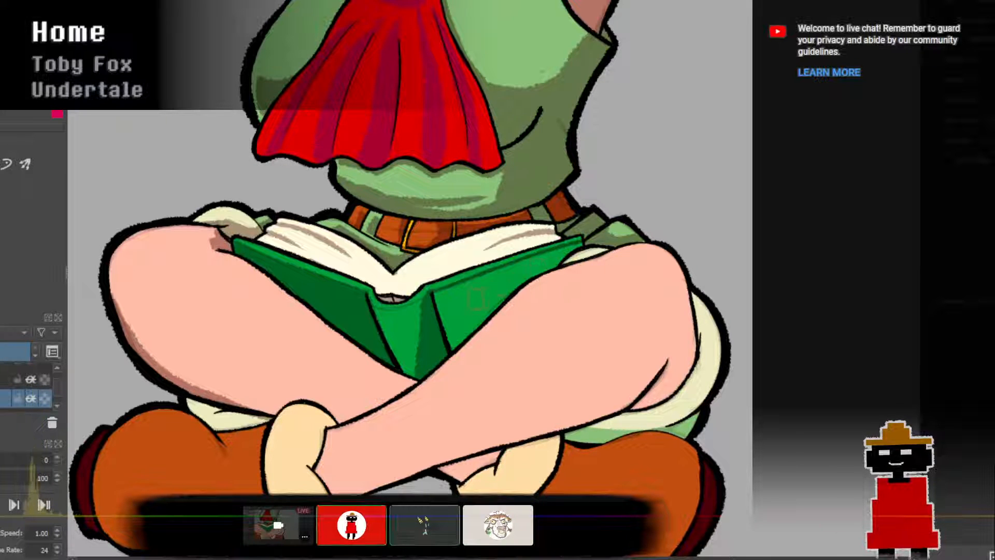
# Shade the book's right cover and most of its spine in dark green, keeping a lighter strip along the spine's left side.
pyautogui.moveTo(444, 306)
pyautogui.mouseDown()
pyautogui.moveTo(444, 328)
pyautogui.moveTo(460, 339)
pyautogui.mouseUp()
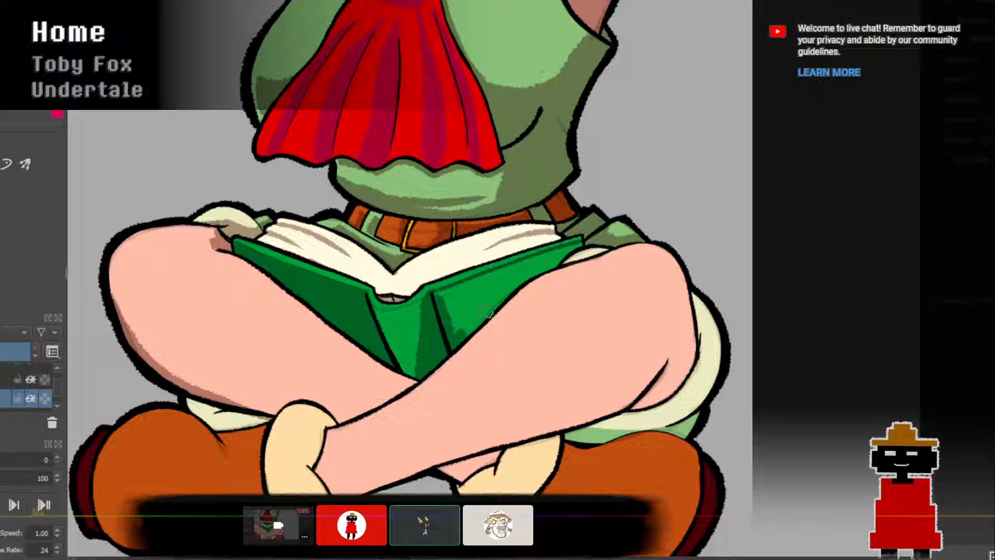
pyautogui.moveTo(497, 304)
pyautogui.mouseDown()
pyautogui.moveTo(457, 334)
pyautogui.moveTo(484, 318)
pyautogui.moveTo(446, 331)
pyautogui.moveTo(486, 305)
pyautogui.moveTo(436, 298)
pyautogui.moveTo(480, 306)
pyautogui.moveTo(521, 291)
pyautogui.moveTo(450, 307)
pyautogui.moveTo(501, 288)
pyautogui.moveTo(511, 301)
pyautogui.moveTo(552, 277)
pyautogui.moveTo(483, 295)
pyautogui.moveTo(467, 289)
pyautogui.moveTo(507, 278)
pyautogui.moveTo(464, 286)
pyautogui.moveTo(517, 269)
pyautogui.moveTo(503, 287)
pyautogui.moveTo(534, 279)
pyautogui.moveTo(497, 285)
pyautogui.moveTo(520, 281)
pyautogui.mouseUp()
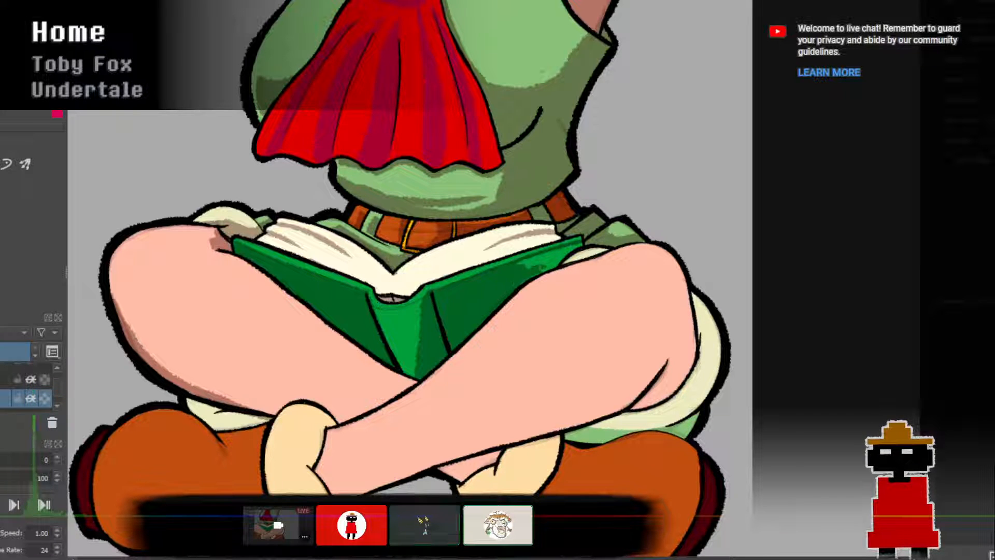
pyautogui.moveTo(543, 268); pyautogui.dragTo(557, 263)
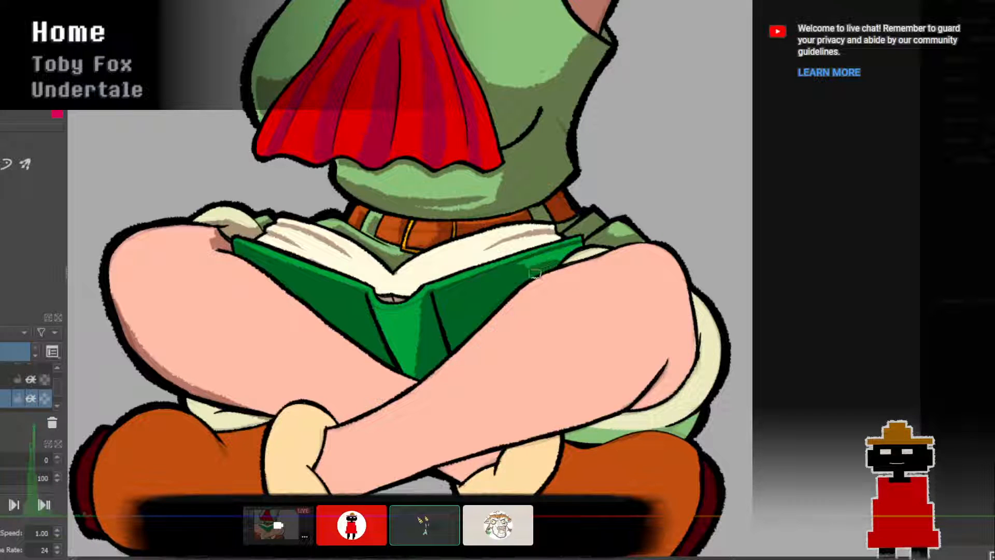
pyautogui.moveTo(557, 262)
pyautogui.mouseDown()
pyautogui.moveTo(535, 266)
pyautogui.moveTo(575, 247)
pyautogui.mouseUp()
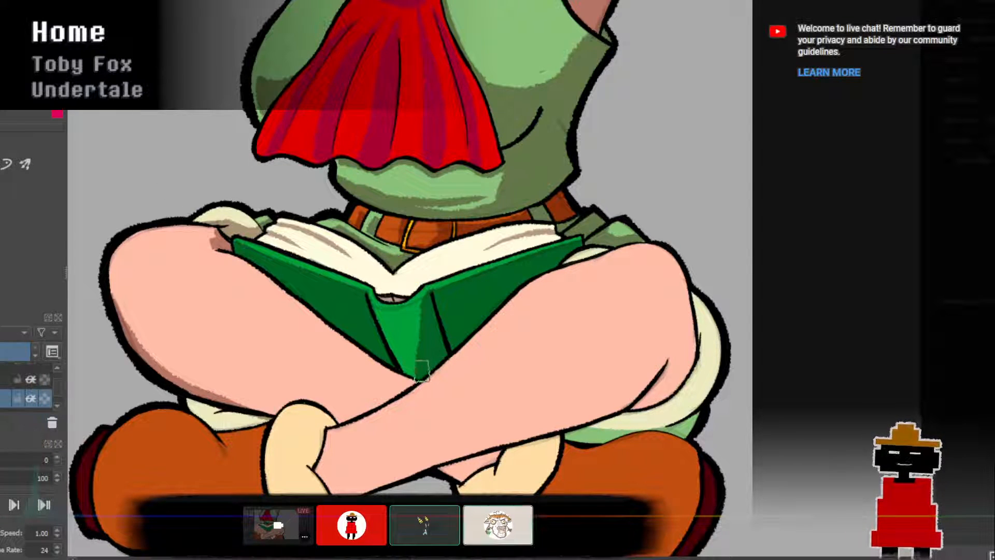
pyautogui.moveTo(421, 368)
pyautogui.mouseDown()
pyautogui.moveTo(403, 313)
pyautogui.moveTo(426, 298)
pyautogui.moveTo(422, 372)
pyautogui.moveTo(411, 318)
pyautogui.moveTo(436, 330)
pyautogui.moveTo(414, 313)
pyautogui.moveTo(422, 311)
pyautogui.moveTo(414, 316)
pyautogui.moveTo(439, 341)
pyautogui.moveTo(398, 321)
pyautogui.moveTo(413, 357)
pyautogui.mouseUp()
pyautogui.moveTo(401, 307); pyautogui.dragTo(416, 364)
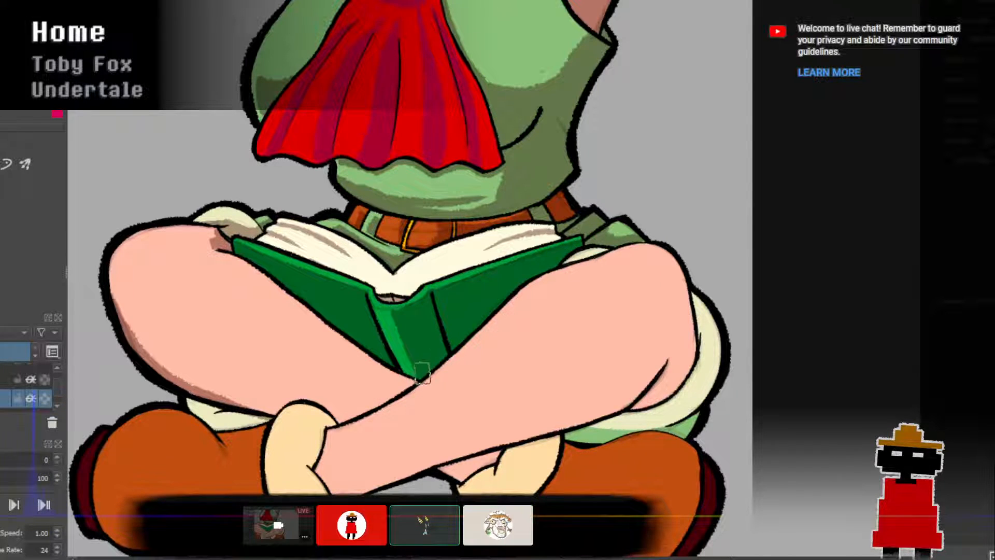
pyautogui.scroll(-4, 353, 292)
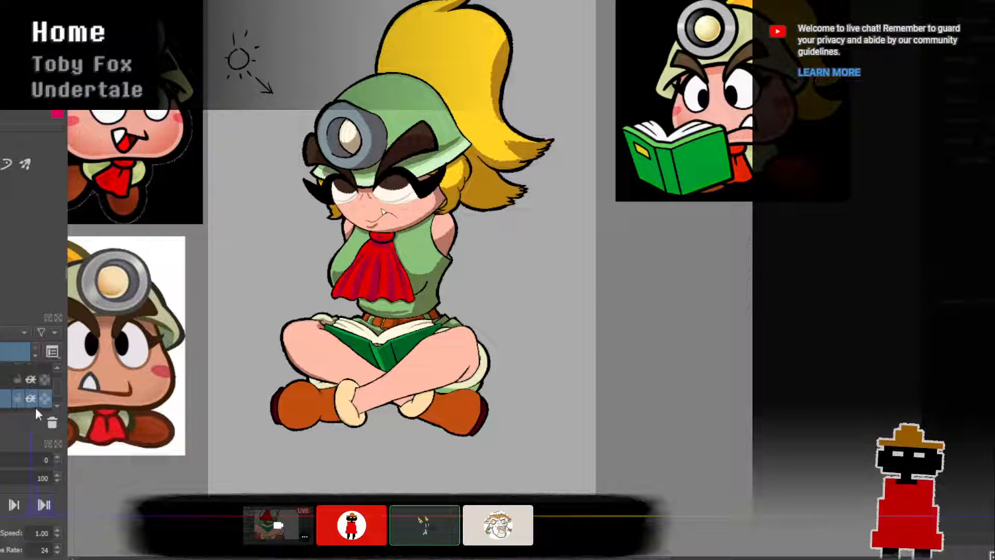
# Switch to another layer and paint a greyish shadow on the cream shorts cuff beneath the book's right end.
pyautogui.moveTo(58, 387); pyautogui.dragTo(60, 381)
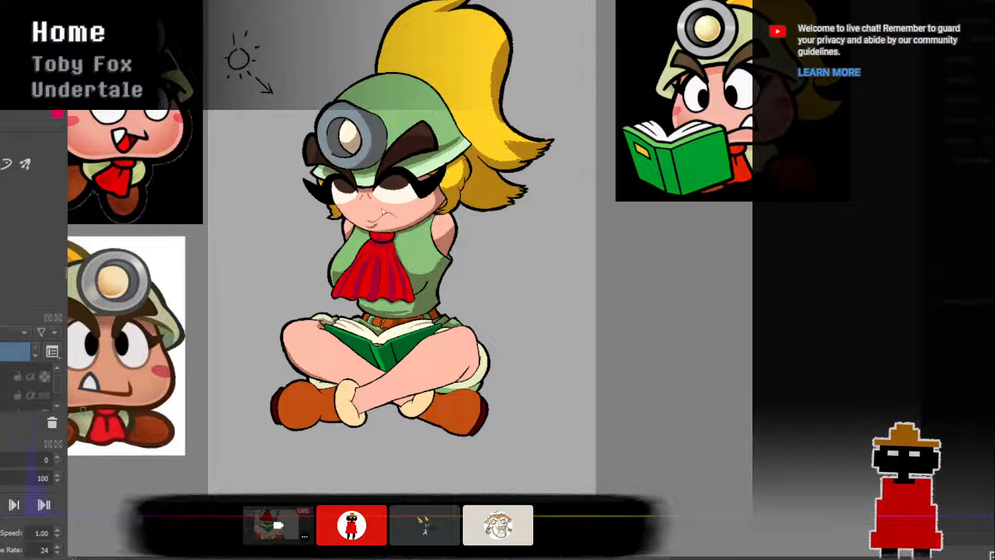
pyautogui.scroll(4, 423, 399)
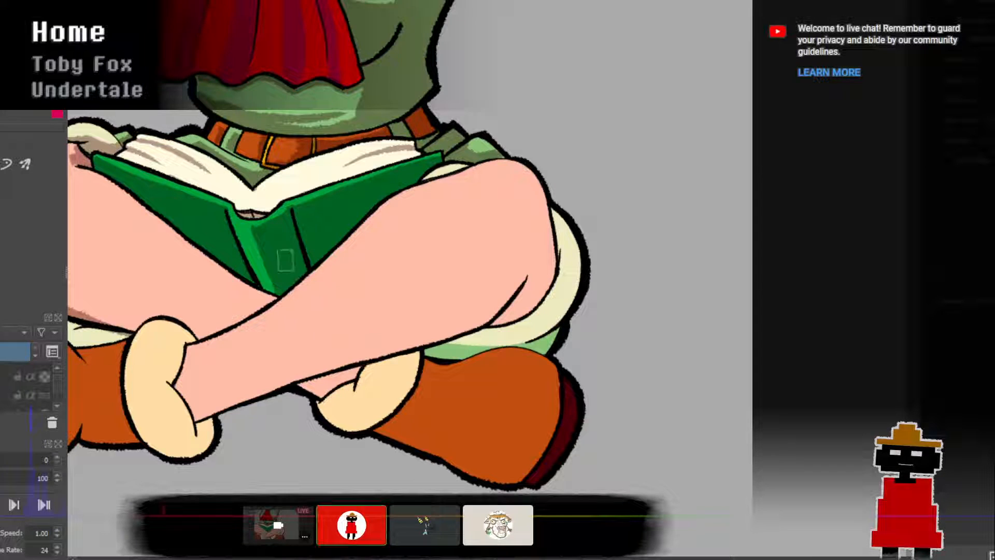
pyautogui.click(57, 406)
pyautogui.click(58, 406)
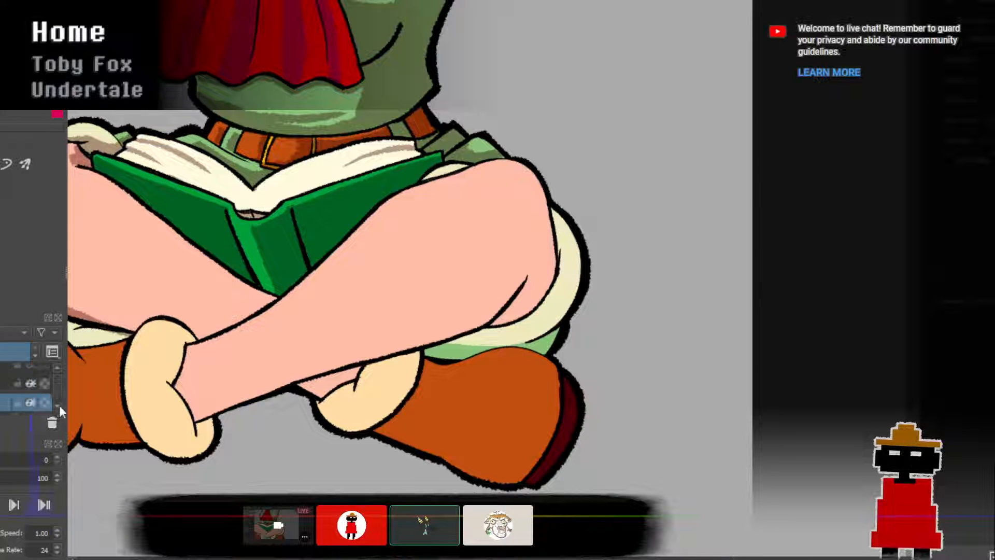
pyautogui.click(58, 405)
pyautogui.click(58, 405)
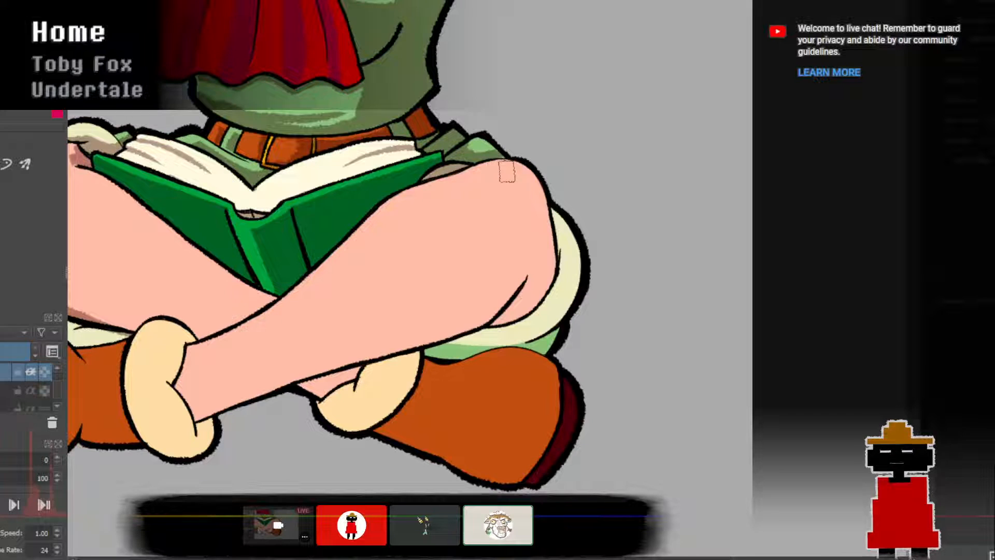
pyautogui.scroll(-5, 507, 171)
pyautogui.scroll(4, 466, 322)
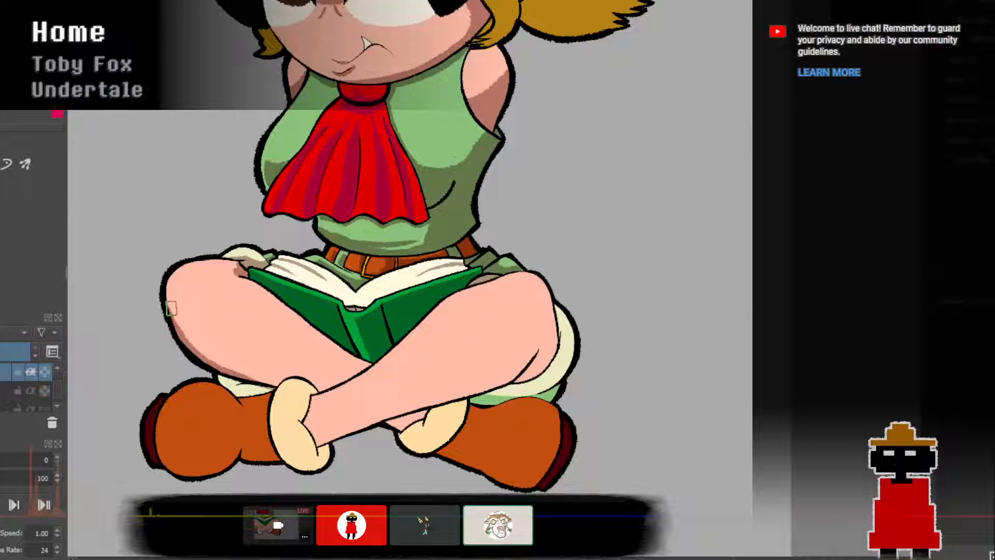
# Paint a brownish shadow around the knee and along the lower edge of the bent leg on the left.
pyautogui.moveTo(170, 306)
pyautogui.mouseDown()
pyautogui.moveTo(199, 299)
pyautogui.moveTo(186, 305)
pyautogui.moveTo(194, 319)
pyautogui.moveTo(187, 306)
pyautogui.moveTo(240, 366)
pyautogui.moveTo(250, 346)
pyautogui.moveTo(223, 373)
pyautogui.moveTo(272, 386)
pyautogui.mouseUp()
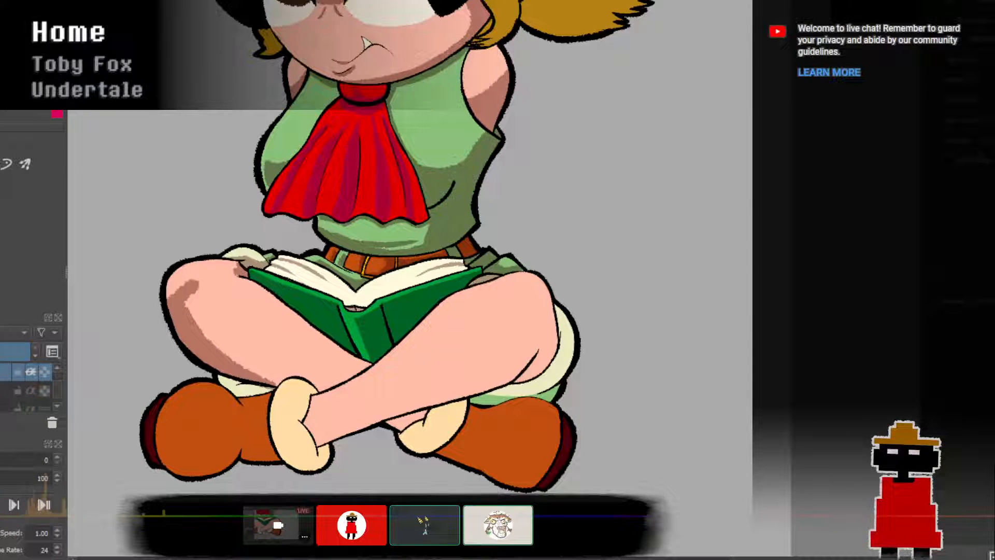
pyautogui.moveTo(161, 300); pyautogui.dragTo(192, 252)
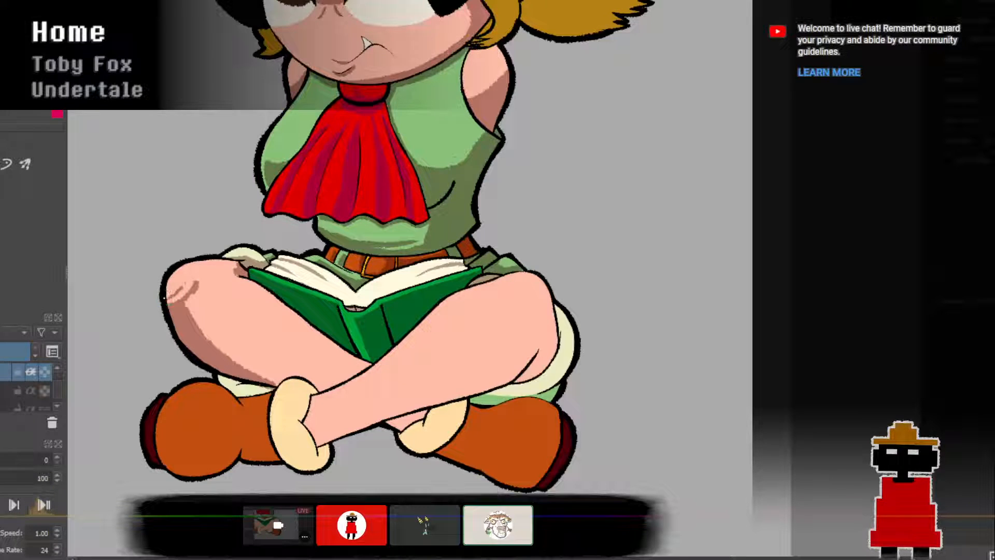
pyautogui.moveTo(178, 297); pyautogui.dragTo(176, 274)
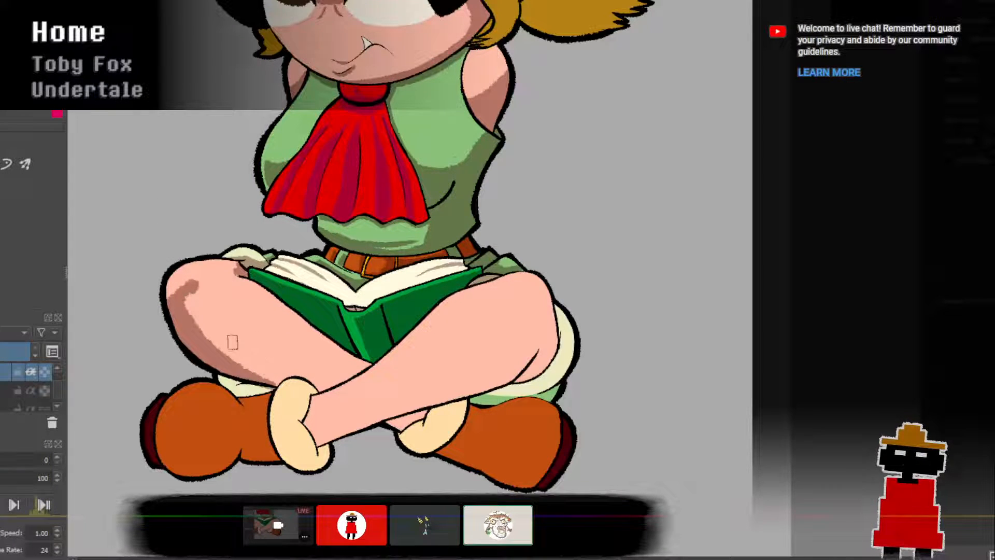
pyautogui.moveTo(194, 296)
pyautogui.mouseDown()
pyautogui.moveTo(263, 366)
pyautogui.moveTo(211, 326)
pyautogui.moveTo(283, 382)
pyautogui.moveTo(254, 360)
pyautogui.moveTo(294, 382)
pyautogui.moveTo(242, 353)
pyautogui.moveTo(315, 384)
pyautogui.moveTo(274, 389)
pyautogui.moveTo(303, 377)
pyautogui.mouseUp()
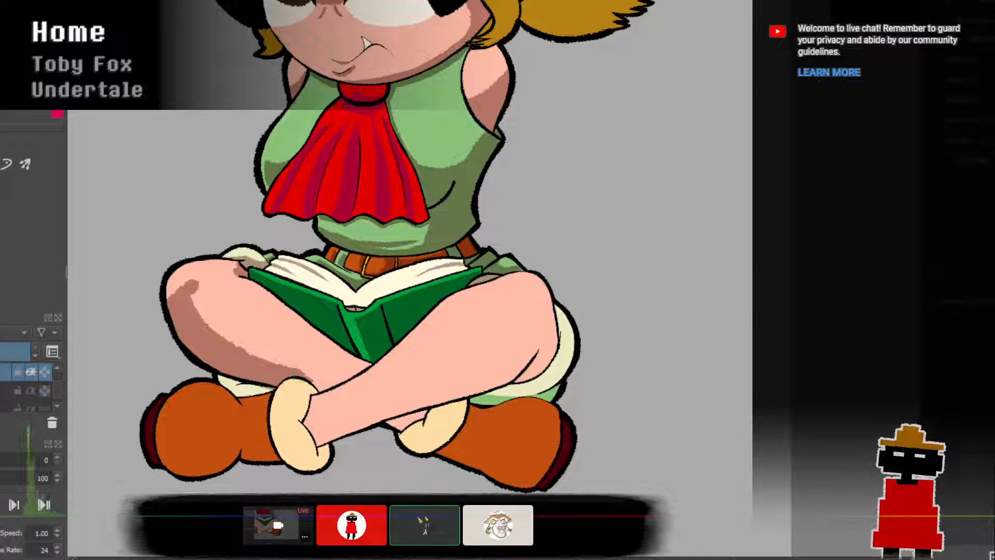
# Rework the left leg's shadow into a broad band running from below the knee to the crossing shin.
pyautogui.moveTo(305, 373)
pyautogui.mouseDown()
pyautogui.moveTo(337, 396)
pyautogui.moveTo(326, 389)
pyautogui.mouseUp()
pyautogui.hotkey('ctrl', 'z')
pyautogui.hotkey('ctrl', 'z')
pyautogui.moveTo(247, 348)
pyautogui.mouseDown()
pyautogui.moveTo(345, 363)
pyautogui.moveTo(320, 377)
pyautogui.moveTo(356, 383)
pyautogui.moveTo(346, 392)
pyautogui.moveTo(333, 375)
pyautogui.moveTo(380, 372)
pyautogui.mouseUp()
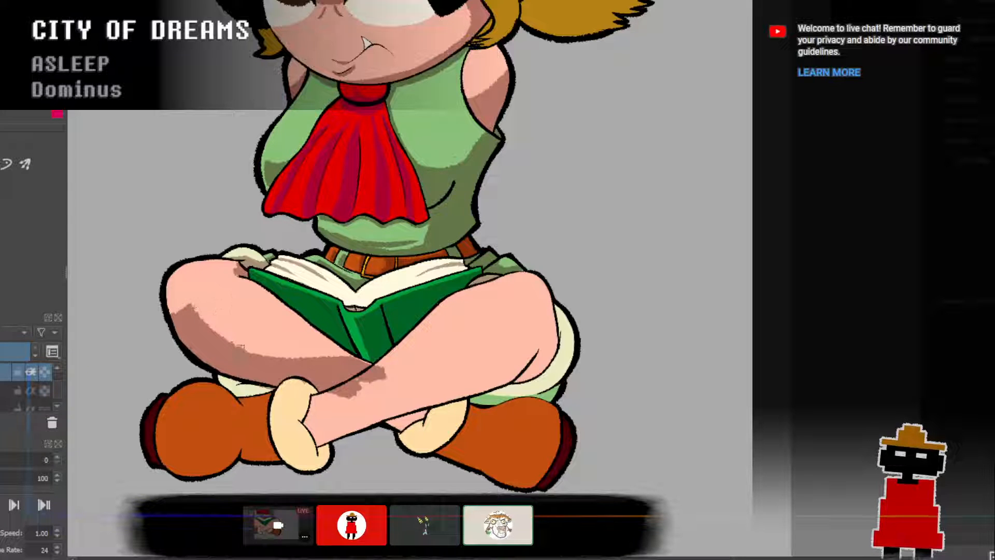
pyautogui.moveTo(191, 308)
pyautogui.mouseDown()
pyautogui.moveTo(247, 346)
pyautogui.moveTo(318, 351)
pyautogui.mouseUp()
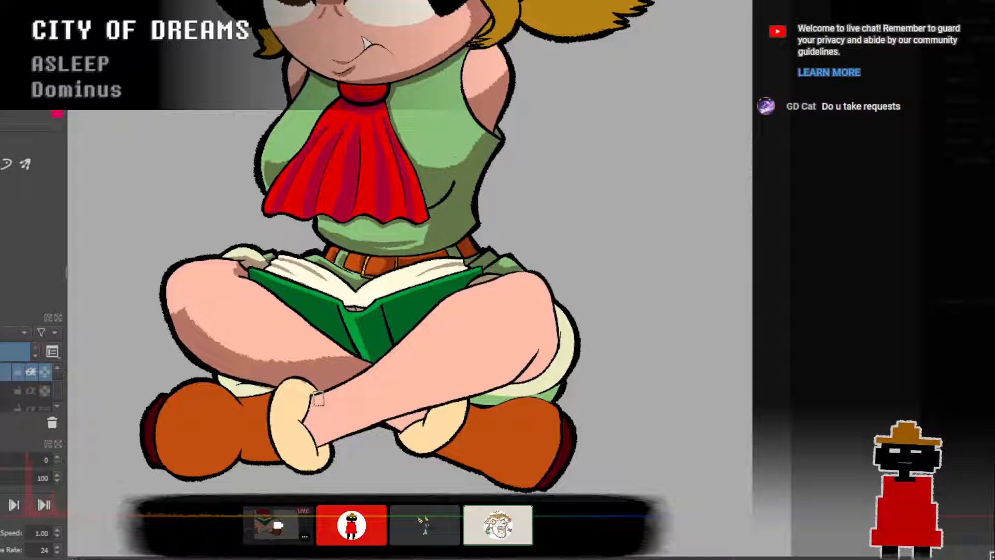
# Paint a narrow brownish shadow on the front leg's ankle beside the cream boot cuff.
pyautogui.moveTo(315, 401); pyautogui.dragTo(309, 425)
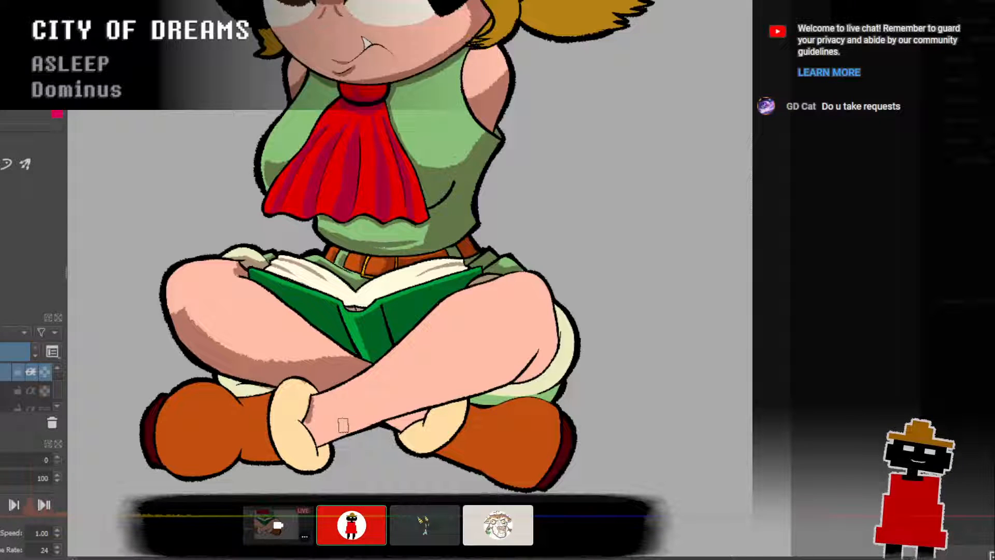
pyautogui.moveTo(346, 428); pyautogui.dragTo(366, 517)
pyautogui.scroll(-1, 366, 517)
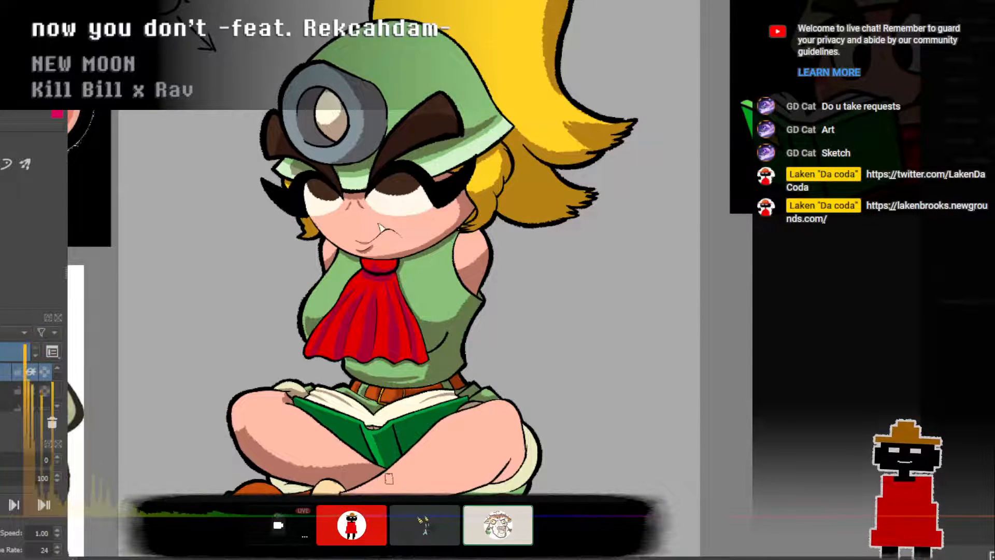
pyautogui.scroll(-2, 388, 473)
pyautogui.scroll(2, 399, 476)
pyautogui.scroll(2, 374, 408)
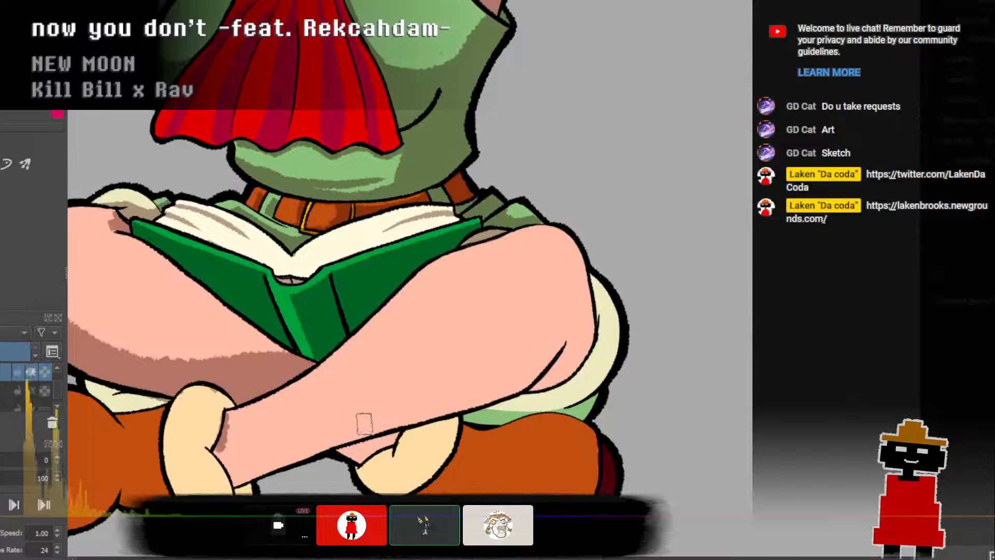
pyautogui.moveTo(225, 421); pyautogui.dragTo(231, 446)
pyautogui.moveTo(229, 411); pyautogui.dragTo(223, 463)
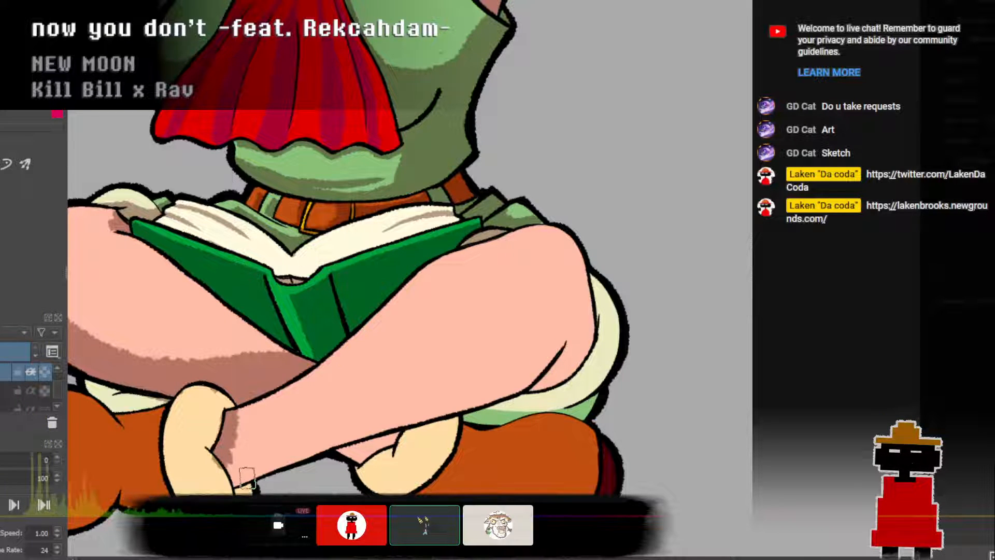
# Extend the ankle shadow as a thin band along the underside of the front shin up to the knee crease.
pyautogui.moveTo(243, 469)
pyautogui.mouseDown()
pyautogui.moveTo(338, 439)
pyautogui.moveTo(307, 441)
pyautogui.moveTo(291, 461)
pyautogui.moveTo(263, 451)
pyautogui.moveTo(242, 465)
pyautogui.mouseUp()
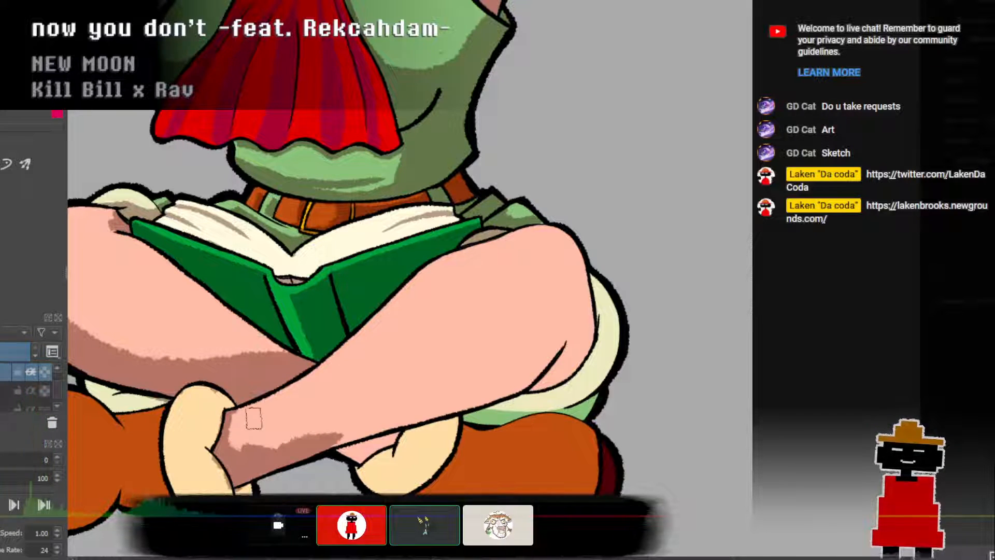
pyautogui.moveTo(258, 449); pyautogui.dragTo(328, 437)
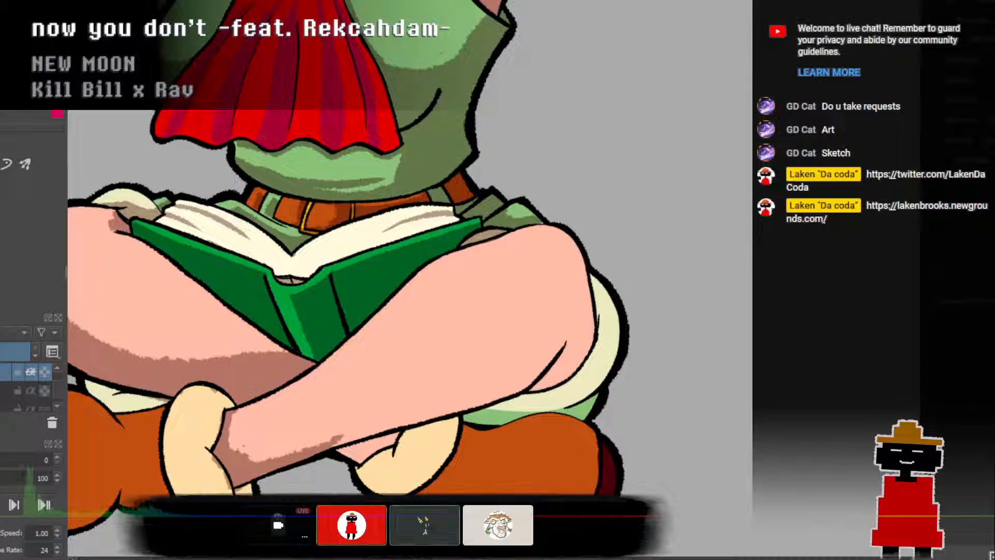
pyautogui.moveTo(240, 447)
pyautogui.mouseDown()
pyautogui.moveTo(277, 452)
pyautogui.moveTo(377, 420)
pyautogui.moveTo(307, 433)
pyautogui.moveTo(375, 310)
pyautogui.moveTo(366, 408)
pyautogui.moveTo(312, 445)
pyautogui.moveTo(351, 435)
pyautogui.moveTo(350, 449)
pyautogui.moveTo(415, 421)
pyautogui.mouseUp()
pyautogui.moveTo(357, 444)
pyautogui.mouseDown()
pyautogui.moveTo(534, 383)
pyautogui.moveTo(568, 335)
pyautogui.mouseUp()
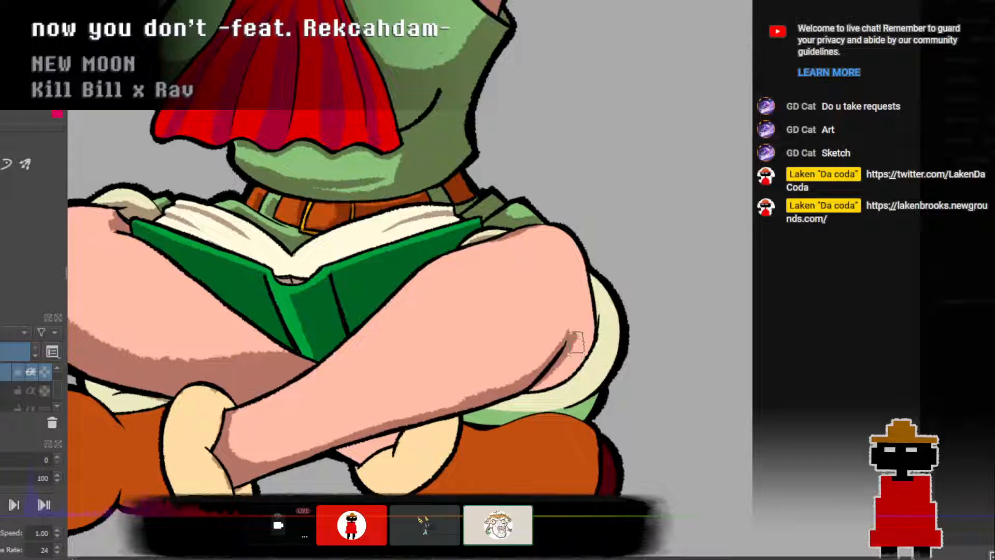
# Shade the skin behind the knee crease and add a thin shadow along the outer edge of the right knee.
pyautogui.moveTo(536, 389); pyautogui.dragTo(566, 378)
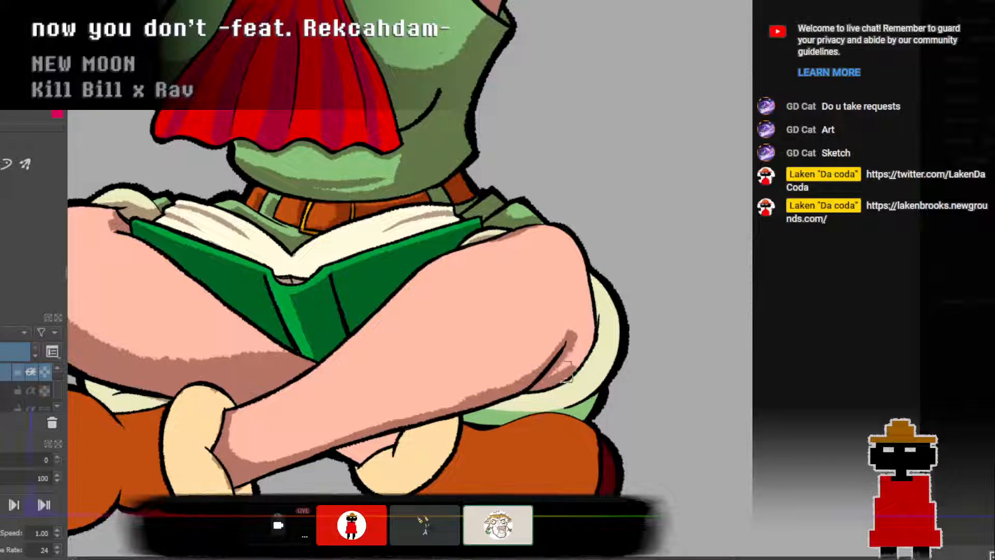
pyautogui.moveTo(535, 388)
pyautogui.mouseDown()
pyautogui.moveTo(573, 369)
pyautogui.moveTo(576, 355)
pyautogui.moveTo(560, 382)
pyautogui.mouseUp()
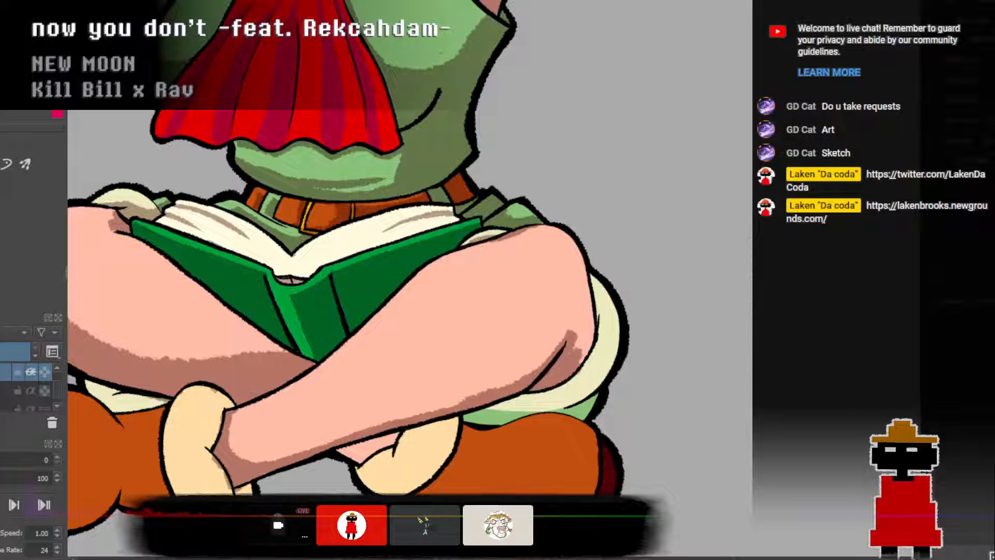
pyautogui.moveTo(57, 385)
pyautogui.mouseDown()
pyautogui.moveTo(39, 388)
pyautogui.moveTo(56, 365)
pyautogui.mouseUp()
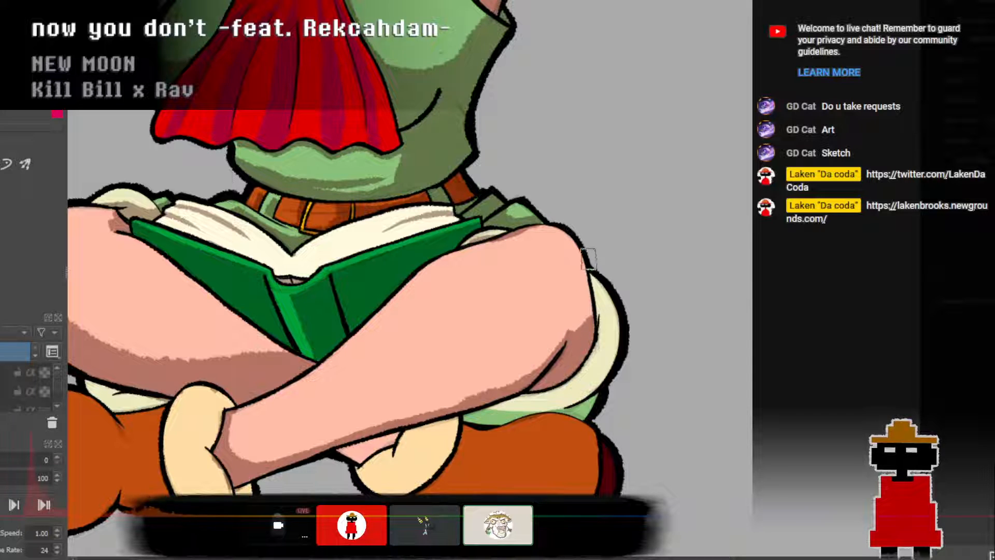
pyautogui.moveTo(581, 261); pyautogui.dragTo(593, 329)
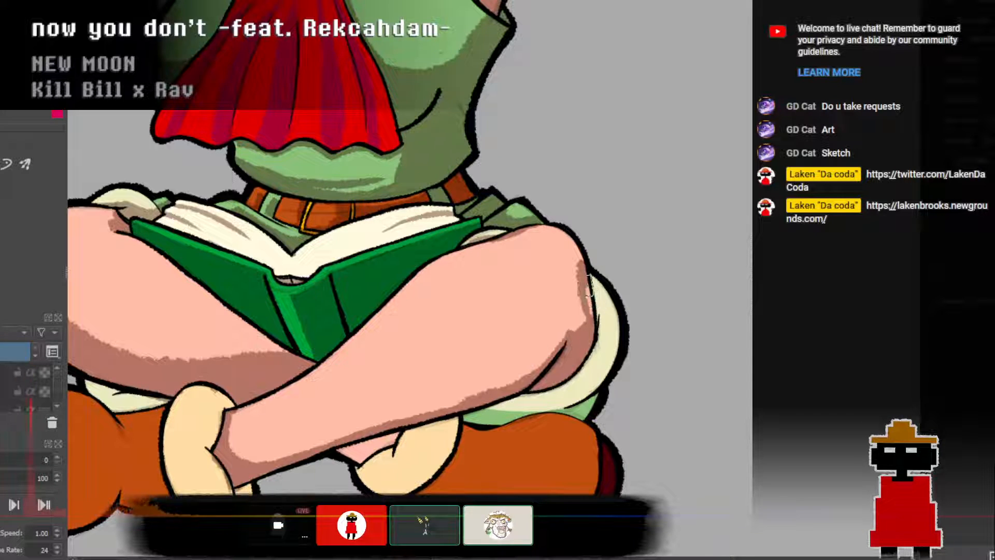
pyautogui.moveTo(588, 281); pyautogui.dragTo(588, 313)
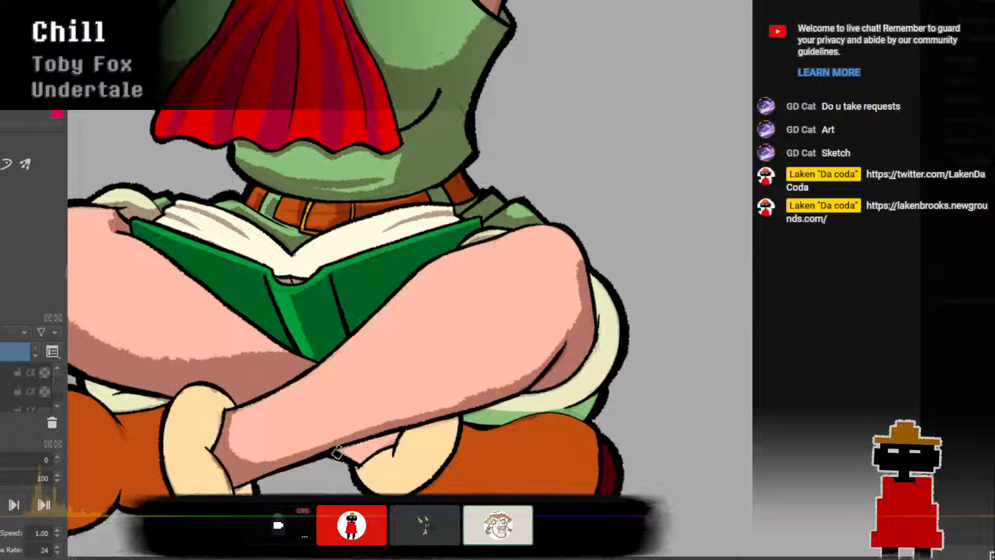
# Shade the rear ankle beneath the front shin and the lower and outer edge of its cream boot cuff.
pyautogui.moveTo(337, 450); pyautogui.dragTo(377, 458)
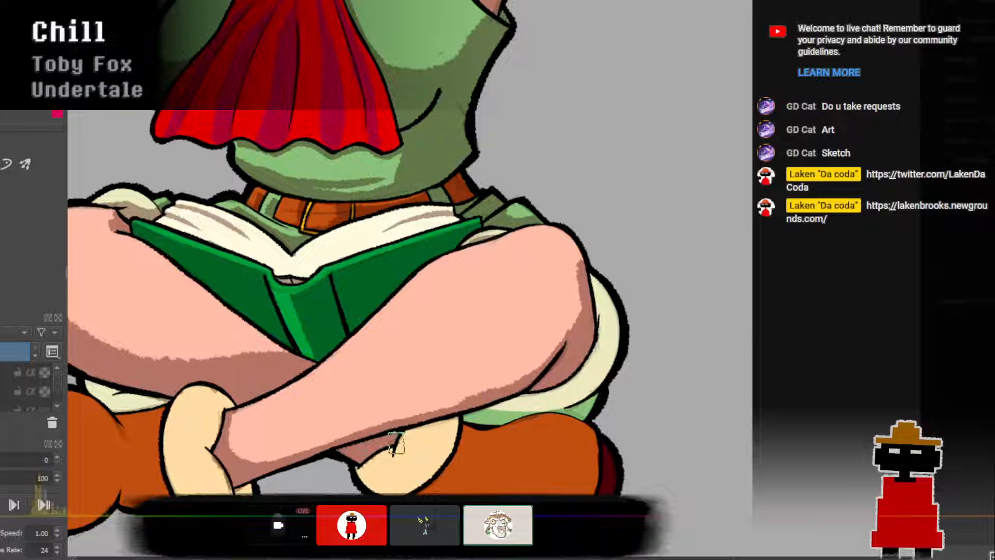
pyautogui.moveTo(363, 479)
pyautogui.mouseDown()
pyautogui.moveTo(414, 481)
pyautogui.moveTo(355, 465)
pyautogui.moveTo(421, 471)
pyautogui.moveTo(394, 475)
pyautogui.moveTo(426, 461)
pyautogui.moveTo(392, 477)
pyautogui.moveTo(416, 487)
pyautogui.moveTo(412, 474)
pyautogui.moveTo(429, 466)
pyautogui.moveTo(458, 429)
pyautogui.mouseUp()
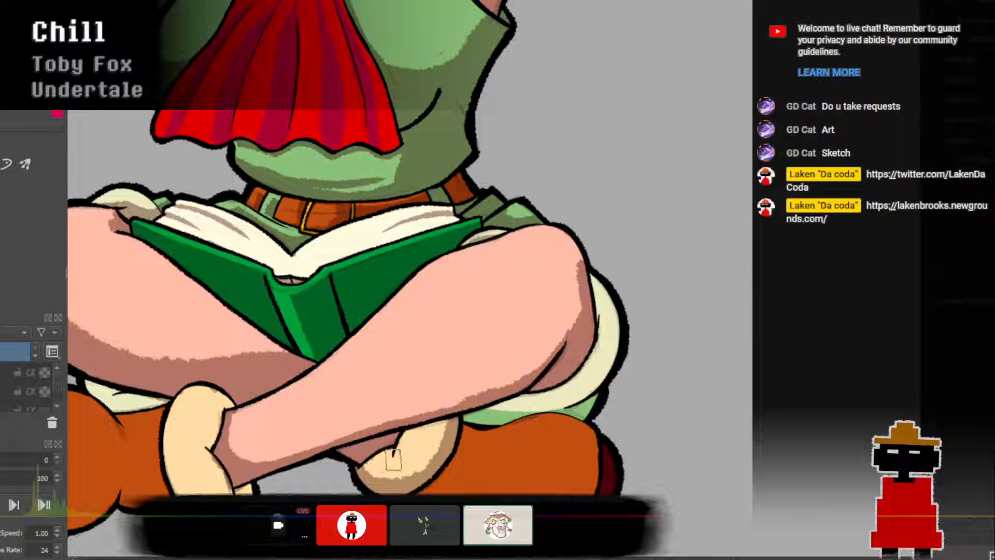
pyautogui.moveTo(391, 475)
pyautogui.mouseDown()
pyautogui.moveTo(414, 487)
pyautogui.moveTo(435, 444)
pyautogui.moveTo(412, 462)
pyautogui.moveTo(437, 447)
pyautogui.mouseUp()
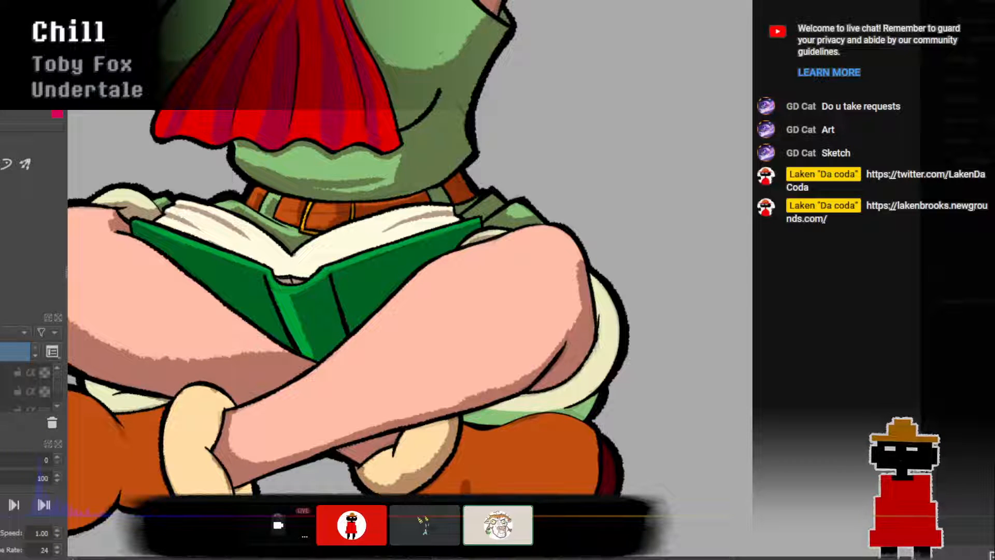
# Shade the right orange boot beside its cream cuff and the cream shorts trim beneath the right thigh.
pyautogui.moveTo(466, 486)
pyautogui.mouseDown()
pyautogui.moveTo(486, 431)
pyautogui.moveTo(461, 487)
pyautogui.mouseUp()
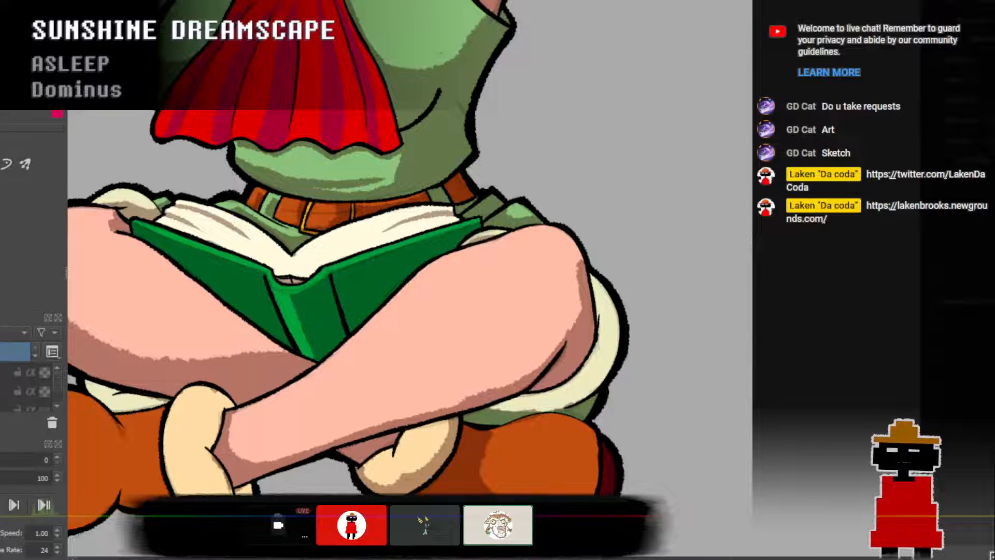
pyautogui.moveTo(597, 491); pyautogui.dragTo(710, 491)
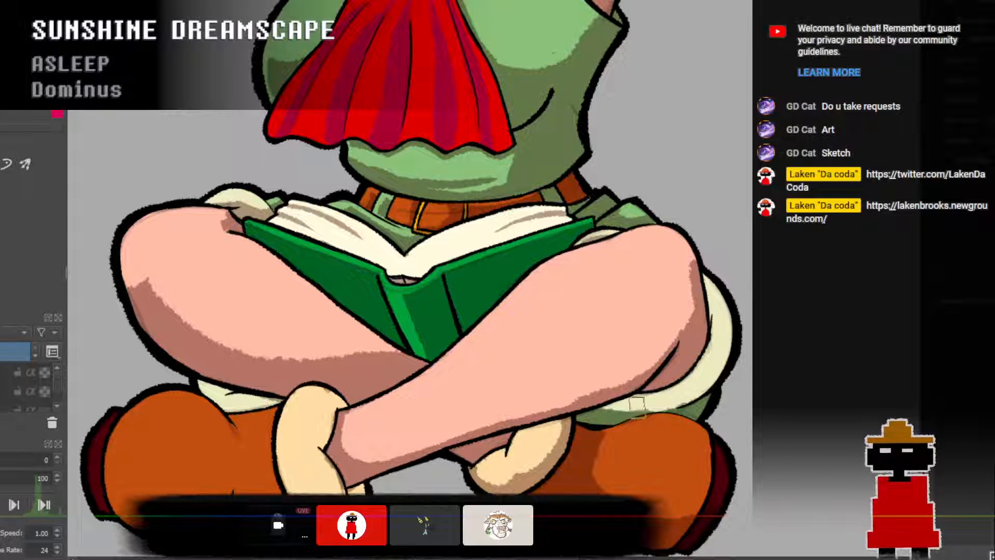
pyautogui.moveTo(605, 407)
pyautogui.mouseDown()
pyautogui.moveTo(657, 404)
pyautogui.moveTo(650, 410)
pyautogui.moveTo(685, 392)
pyautogui.moveTo(696, 399)
pyautogui.mouseUp()
pyautogui.hotkey('ctrl', 'z')
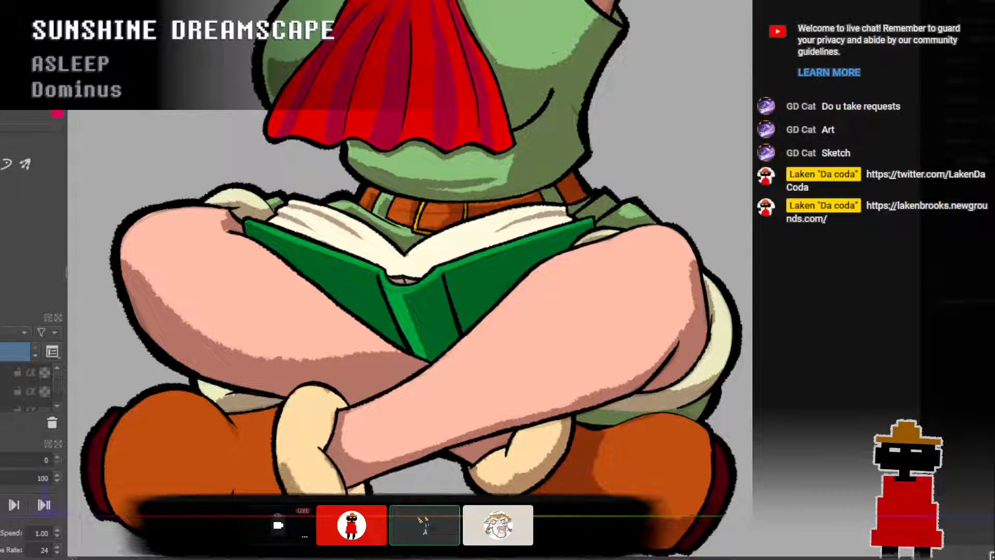
# Shade the lower part of the front foot's cream boot cuff and the orange boot beside it.
pyautogui.moveTo(287, 473)
pyautogui.mouseDown()
pyautogui.moveTo(308, 459)
pyautogui.moveTo(339, 476)
pyautogui.mouseUp()
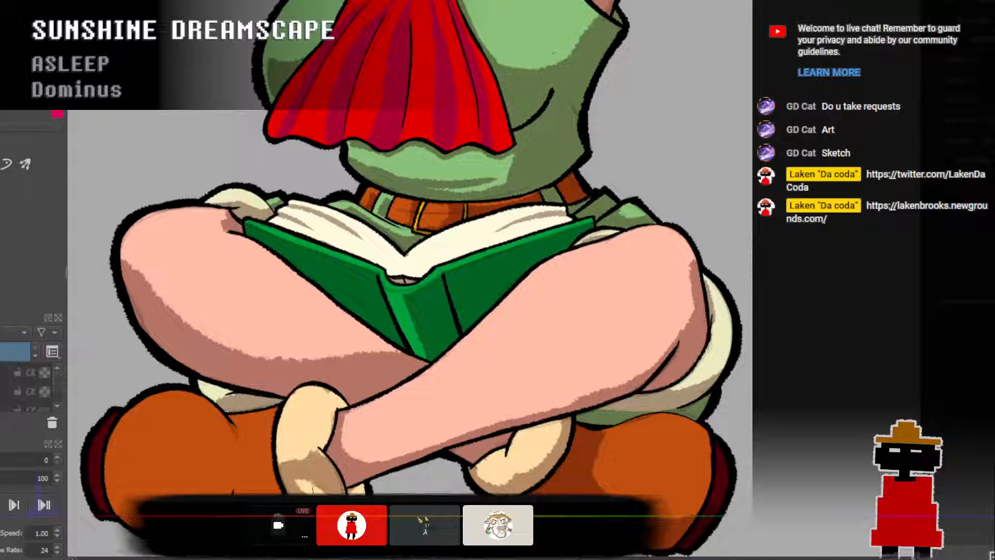
pyautogui.moveTo(283, 458)
pyautogui.mouseDown()
pyautogui.moveTo(317, 452)
pyautogui.moveTo(301, 486)
pyautogui.mouseUp()
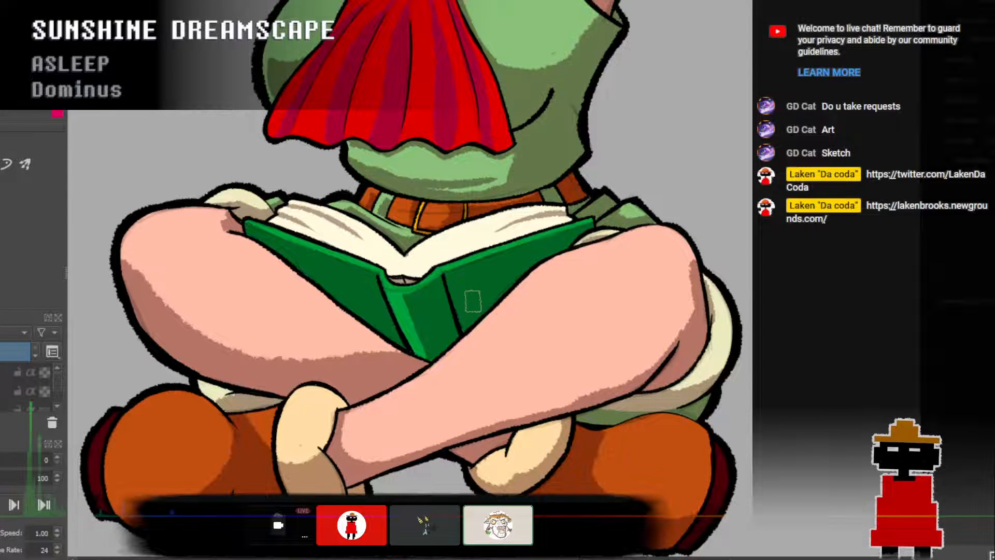
pyautogui.scroll(-3, 473, 303)
pyautogui.moveTo(466, 300); pyautogui.dragTo(442, 417)
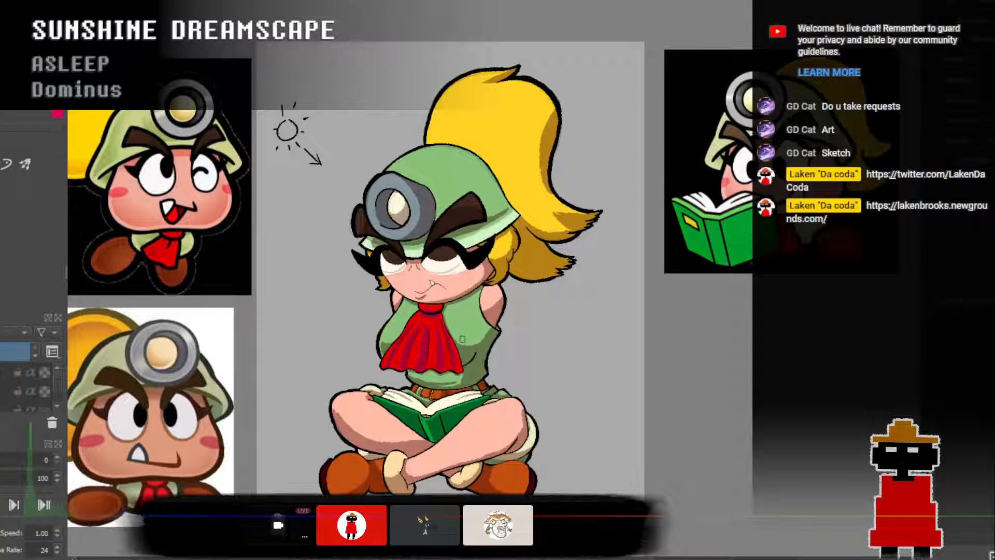
# Paint a narrow olive shadow on the green helmet along the lamp's right edge, down to the large eyebrow.
pyautogui.scroll(4, 462, 338)
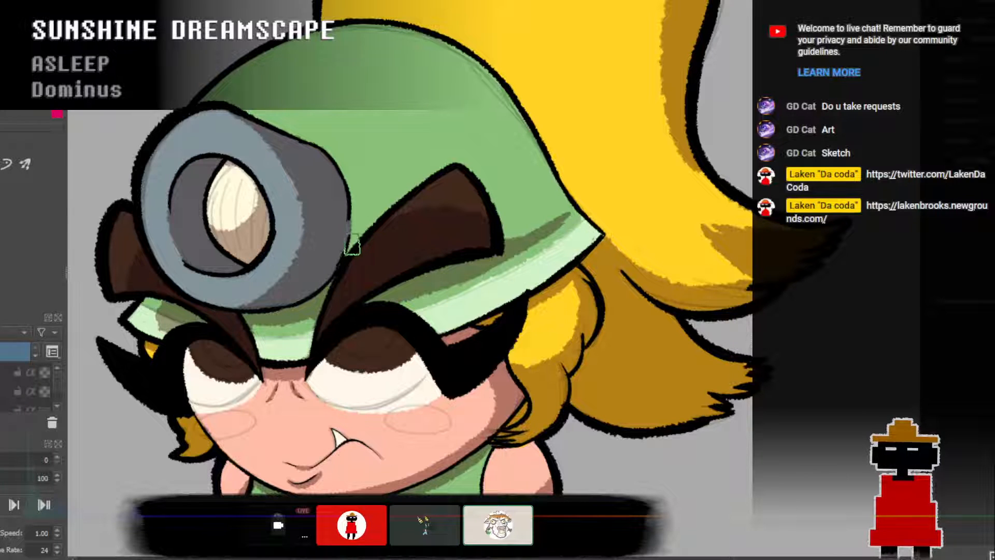
pyautogui.scroll(4, 355, 228)
pyautogui.scroll(-2, 354, 228)
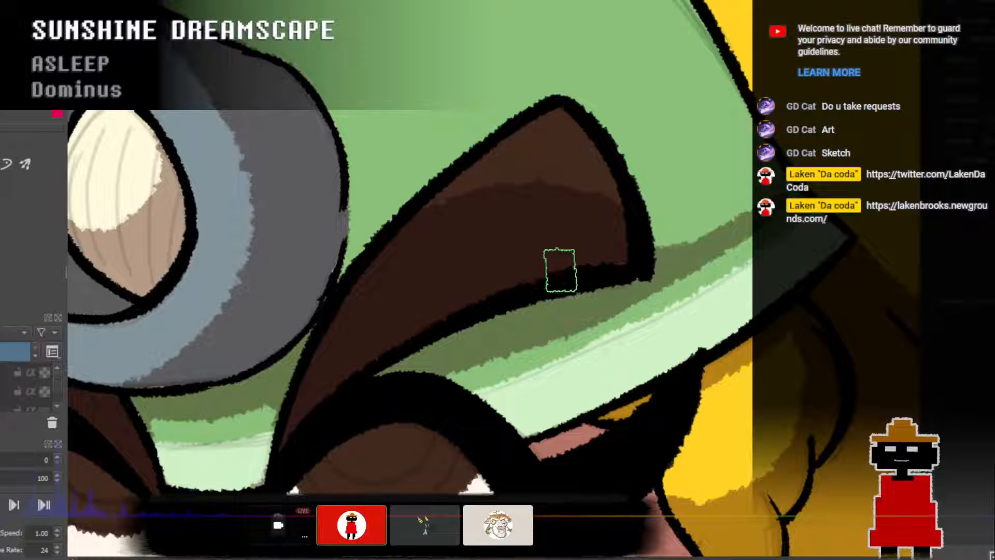
pyautogui.click(57, 406)
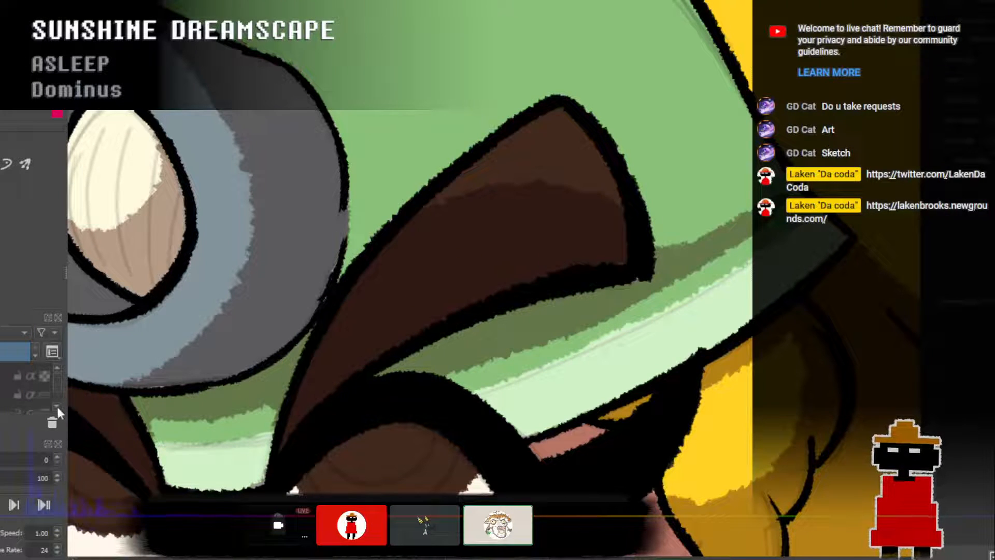
pyautogui.click(57, 407)
pyautogui.click(58, 407)
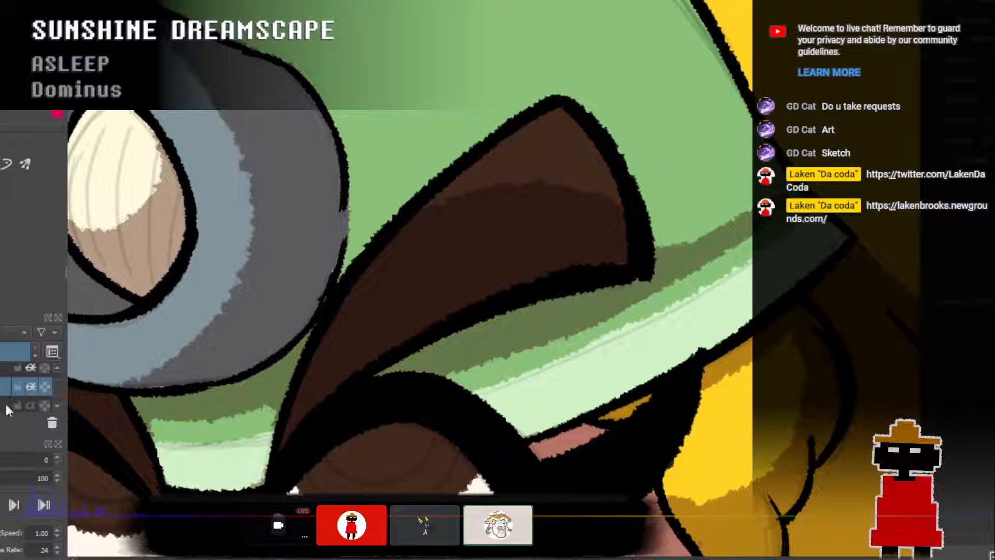
pyautogui.click(59, 407)
pyautogui.click(6, 389)
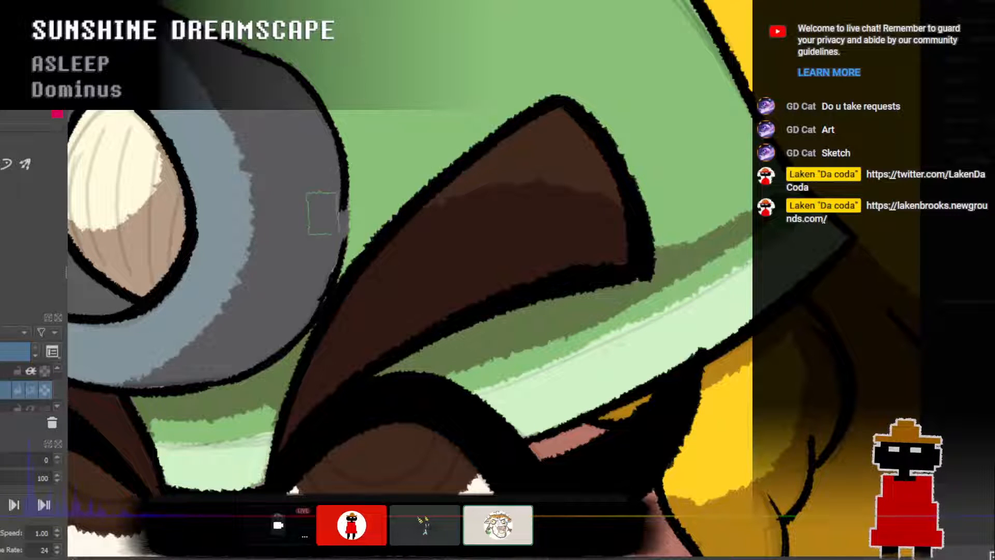
pyautogui.keyDown('ctrl'); pyautogui.click(210, 220); pyautogui.keyUp('ctrl')
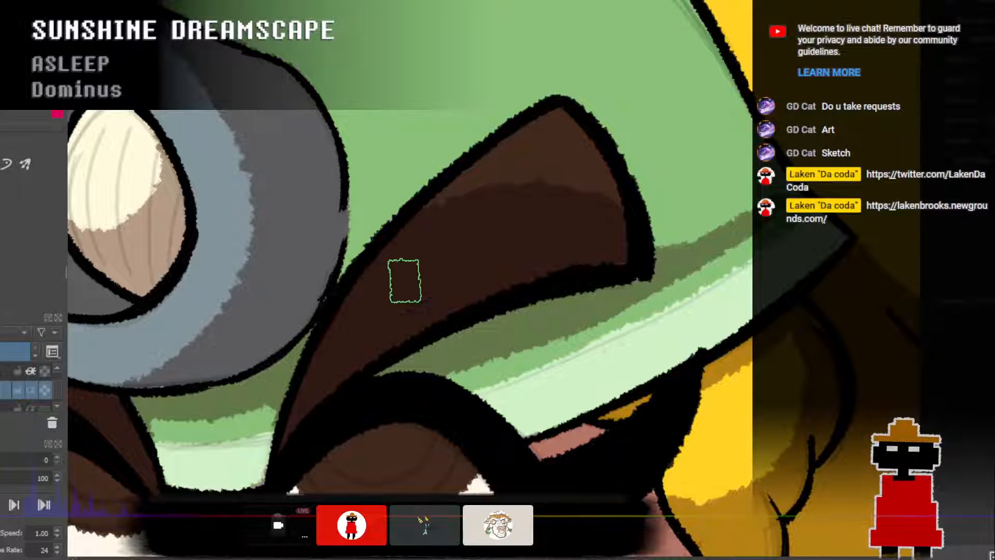
pyautogui.press('pageup')
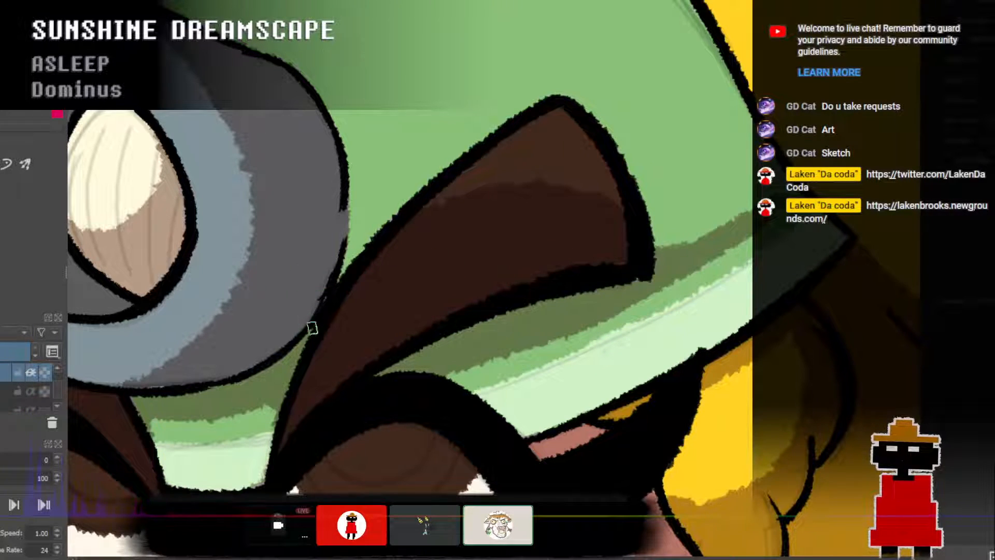
pyautogui.moveTo(313, 327); pyautogui.dragTo(378, 240)
pyautogui.moveTo(347, 288); pyautogui.dragTo(392, 217)
pyautogui.moveTo(337, 237); pyautogui.dragTo(337, 140)
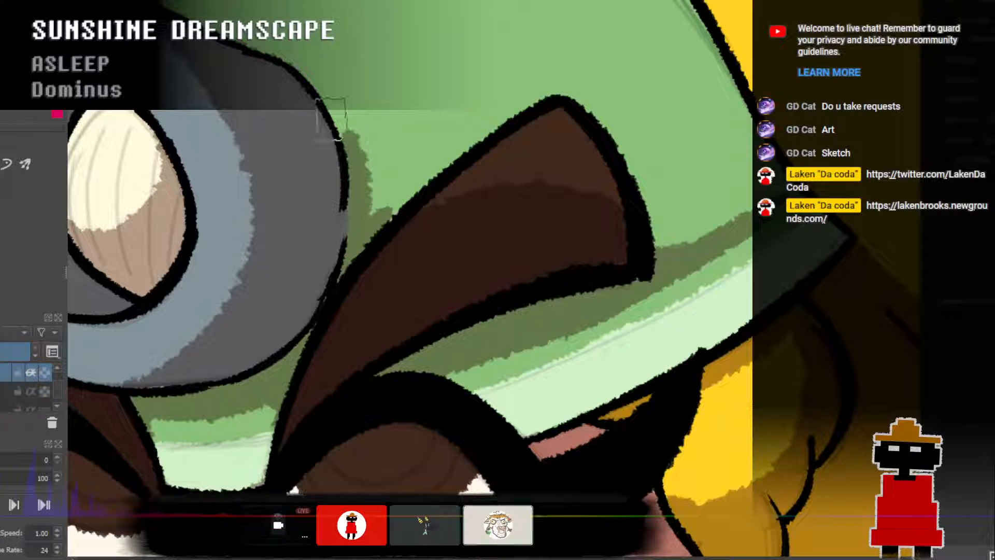
pyautogui.moveTo(293, 71); pyautogui.dragTo(333, 122)
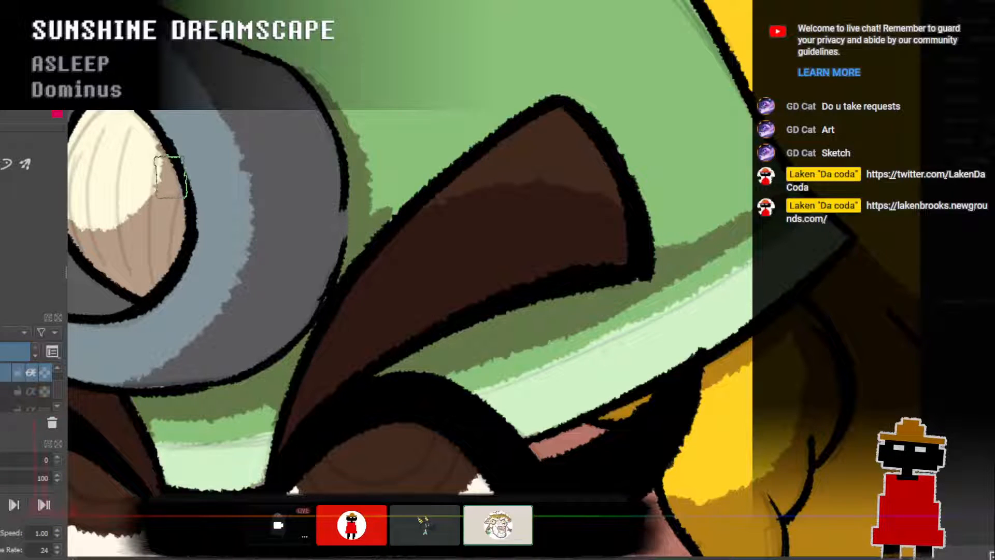
# Widen the olive helmet shadow from the lamp's edge across to the large eyebrow and fill the gap between them.
pyautogui.click(15, 391)
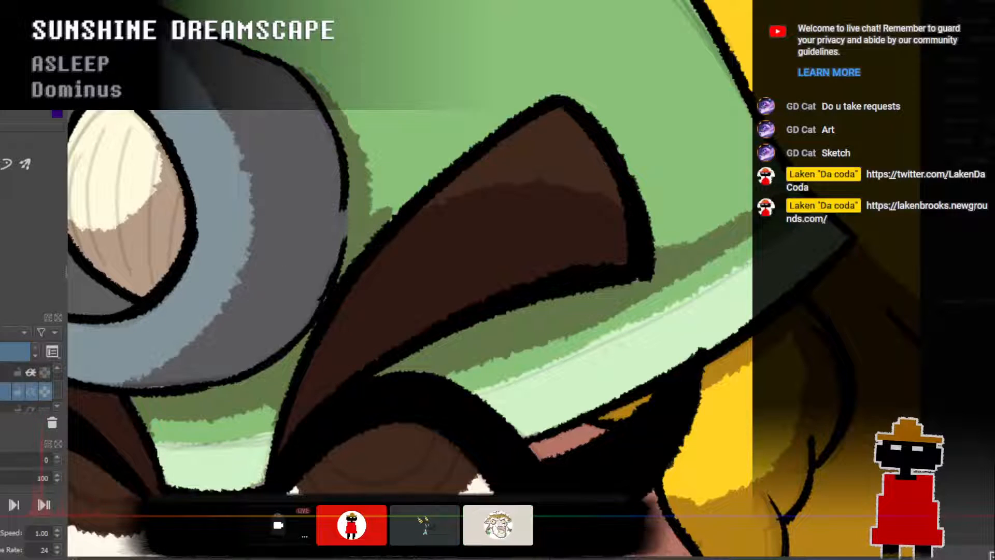
pyautogui.click(6, 372)
pyautogui.keyDown('ctrl'); pyautogui.click(310, 182); pyautogui.keyUp('ctrl')
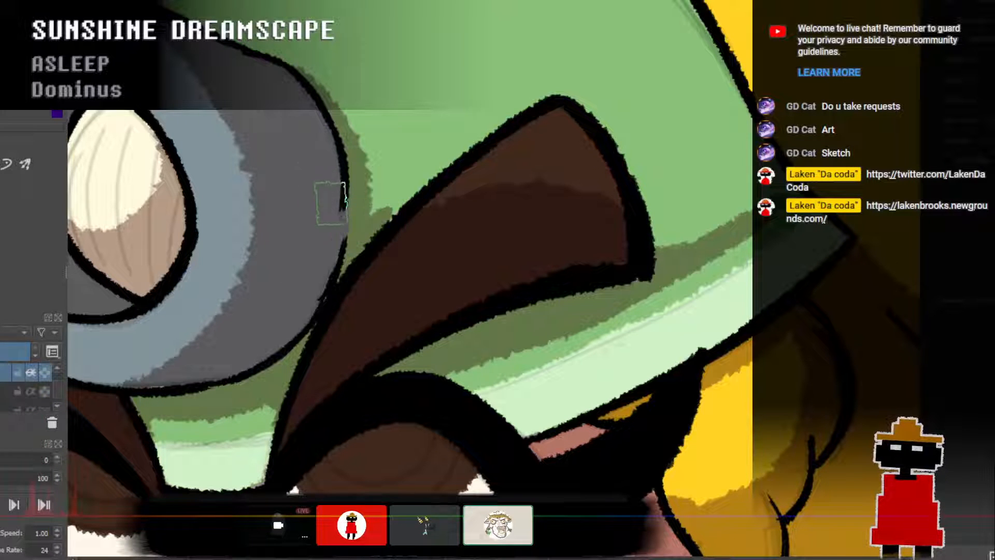
pyautogui.moveTo(306, 66)
pyautogui.mouseDown()
pyautogui.moveTo(353, 106)
pyautogui.moveTo(388, 213)
pyautogui.mouseUp()
pyautogui.moveTo(326, 86)
pyautogui.mouseDown()
pyautogui.moveTo(307, 78)
pyautogui.moveTo(319, 80)
pyautogui.moveTo(299, 60)
pyautogui.moveTo(482, 97)
pyautogui.mouseUp()
pyautogui.hotkey('ctrl', 'z')
pyautogui.moveTo(303, 60)
pyautogui.mouseDown()
pyautogui.moveTo(316, 77)
pyautogui.moveTo(471, 121)
pyautogui.moveTo(497, 139)
pyautogui.mouseUp()
pyautogui.moveTo(388, 223); pyautogui.dragTo(474, 150)
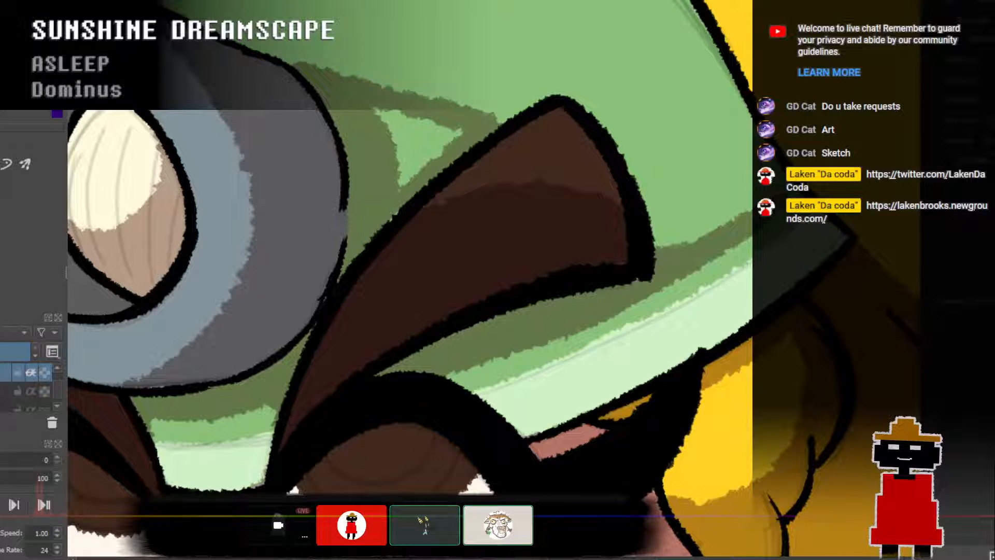
pyautogui.moveTo(401, 182)
pyautogui.mouseDown()
pyautogui.moveTo(386, 120)
pyautogui.moveTo(466, 151)
pyautogui.moveTo(444, 170)
pyautogui.mouseUp()
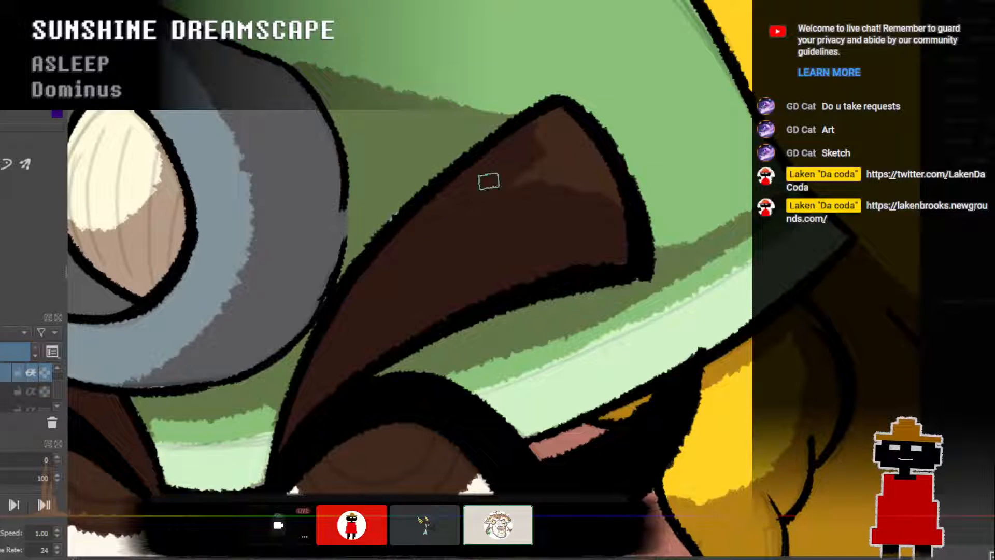
# Cover the large eyebrow's remaining light area with the dark brown shadow tone and touch up its upper outline.
pyautogui.moveTo(526, 169)
pyautogui.mouseDown()
pyautogui.moveTo(526, 193)
pyautogui.moveTo(530, 171)
pyautogui.moveTo(549, 172)
pyautogui.moveTo(523, 162)
pyautogui.moveTo(556, 134)
pyautogui.moveTo(543, 125)
pyautogui.moveTo(612, 203)
pyautogui.moveTo(590, 208)
pyautogui.moveTo(563, 179)
pyautogui.mouseUp()
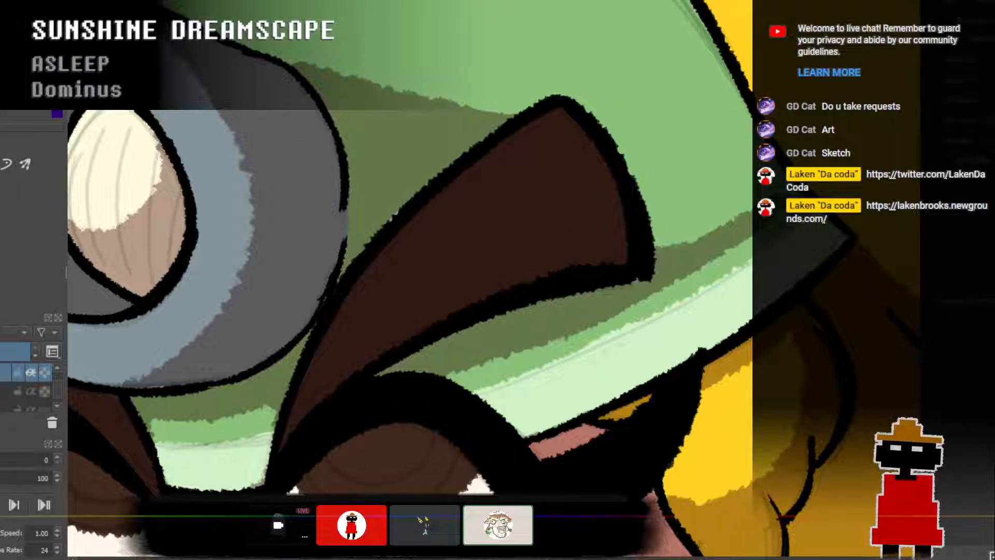
pyautogui.click(6, 391)
pyautogui.moveTo(415, 199); pyautogui.dragTo(399, 210)
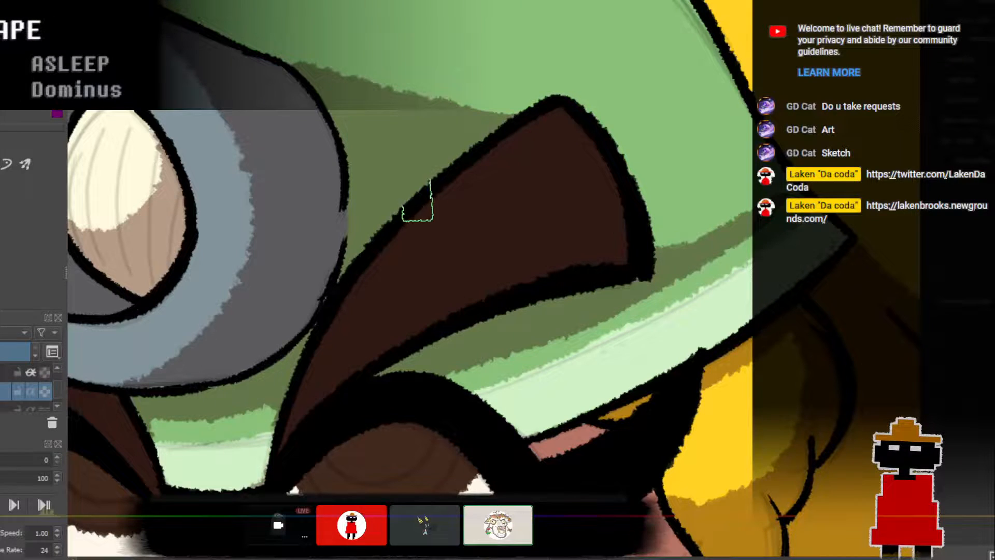
# Trim the helmet shadow between the lamp and large eyebrow with the light green into a smaller tapered shape.
pyautogui.scroll(-6, 420, 203)
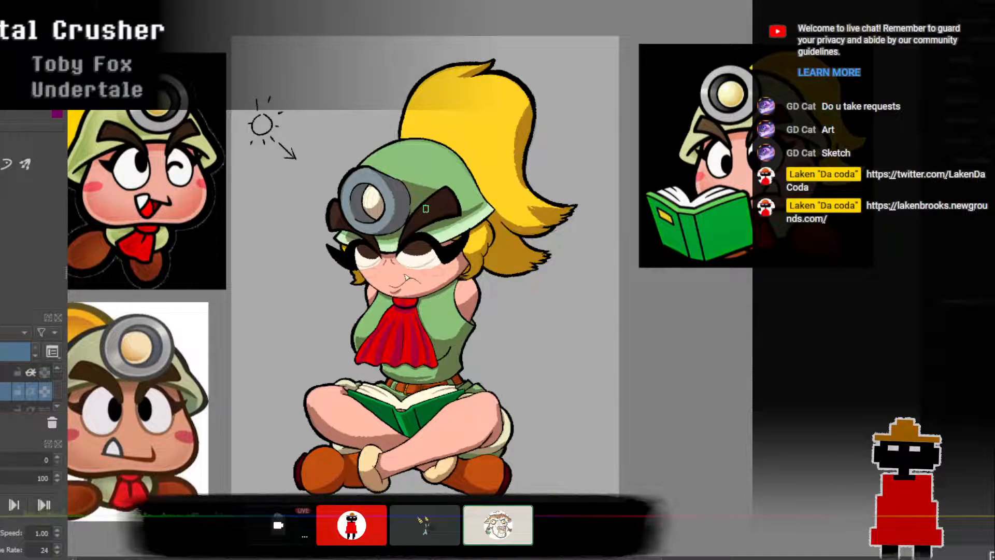
pyautogui.scroll(6, 429, 207)
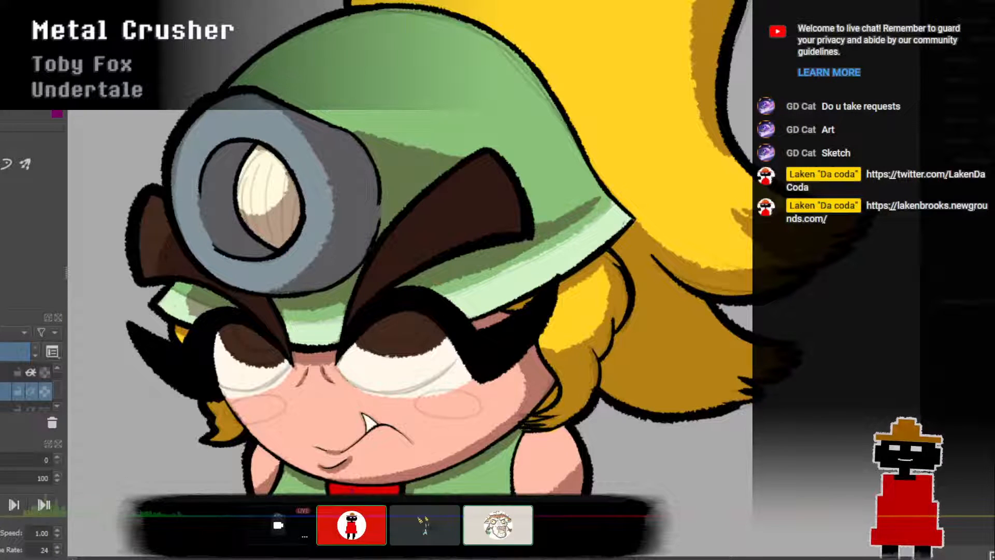
pyautogui.click(5, 372)
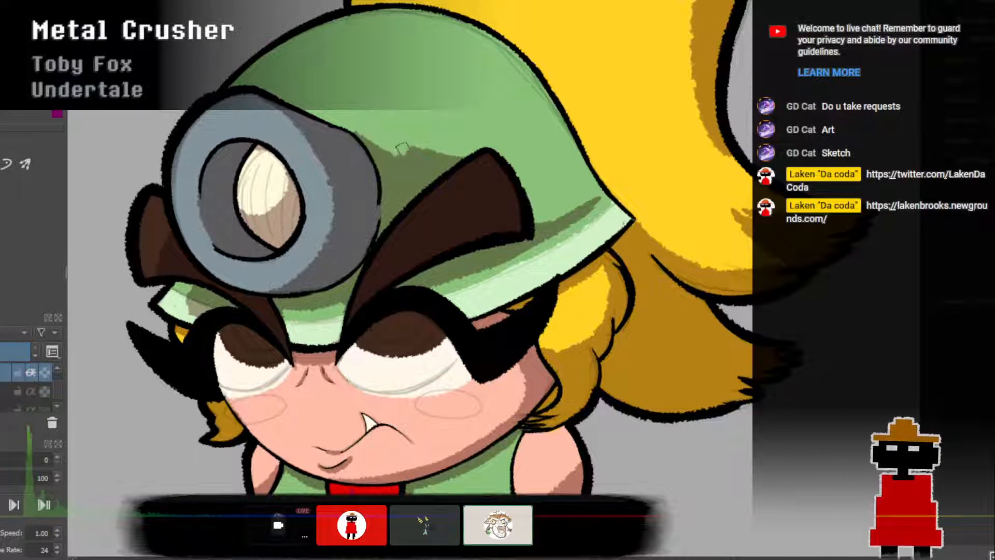
pyautogui.moveTo(361, 136); pyautogui.dragTo(408, 168)
pyautogui.hotkey('ctrl', 'z')
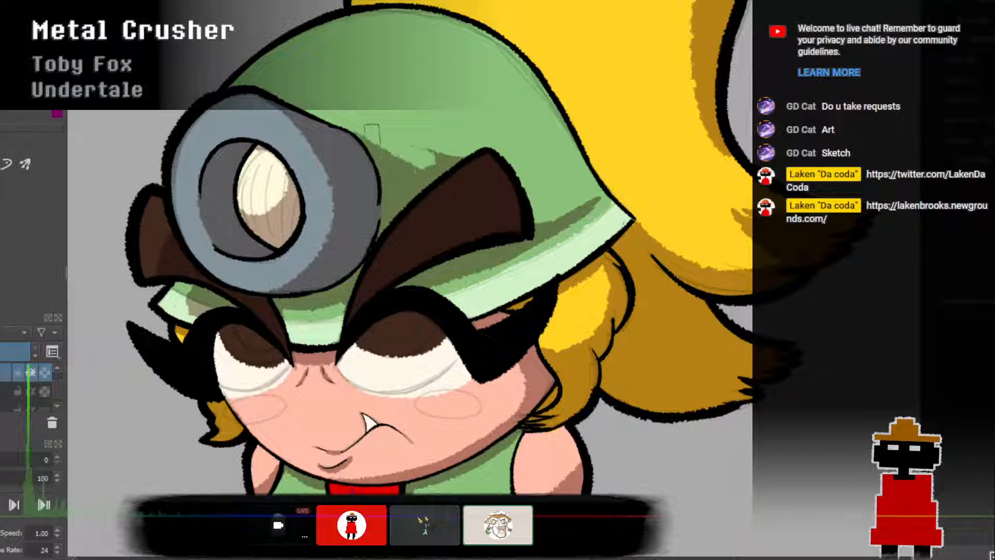
pyautogui.moveTo(361, 136); pyautogui.dragTo(400, 162)
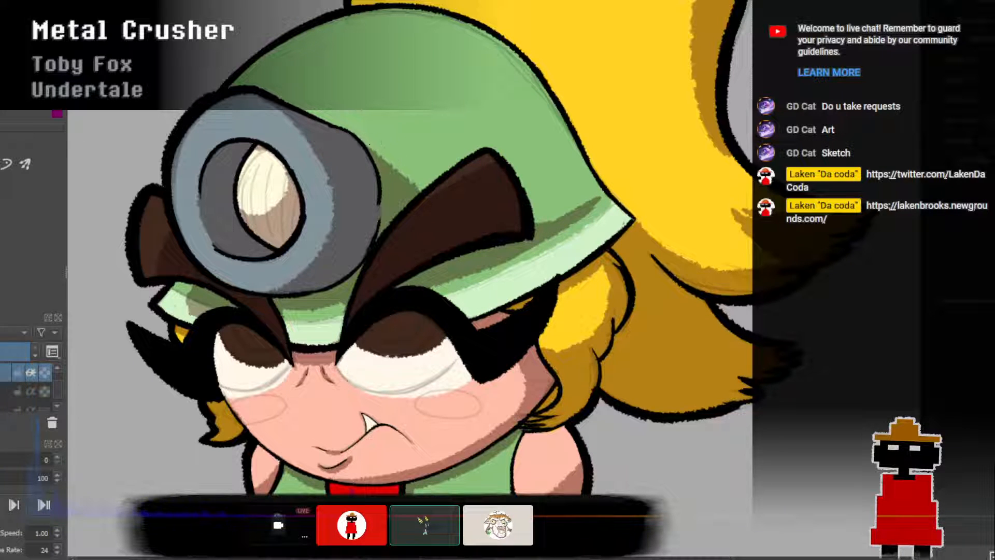
# Examine the shading on the helmet, lamp and eyebrows, both close up and against the rest of the figure.
pyautogui.scroll(-4, 482, 173)
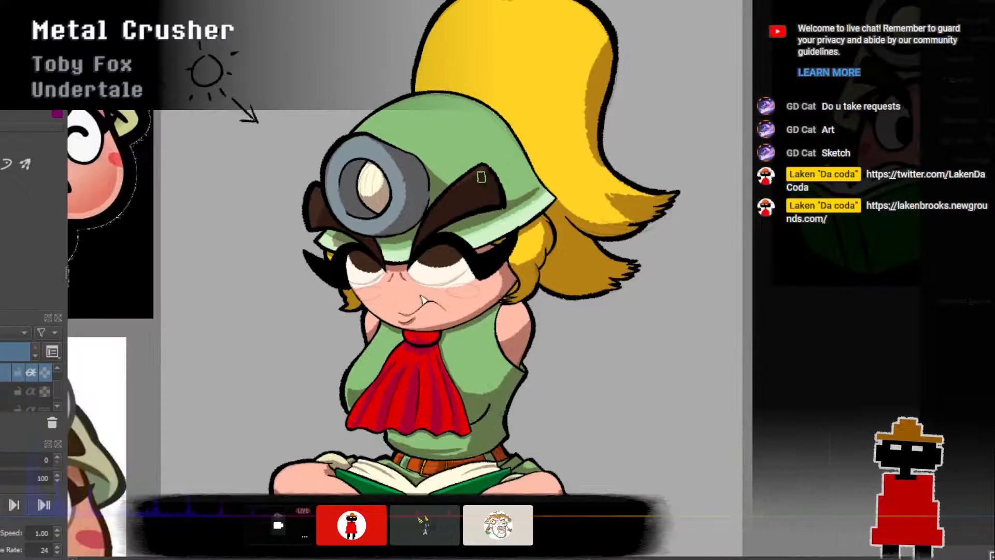
pyautogui.scroll(4, 465, 174)
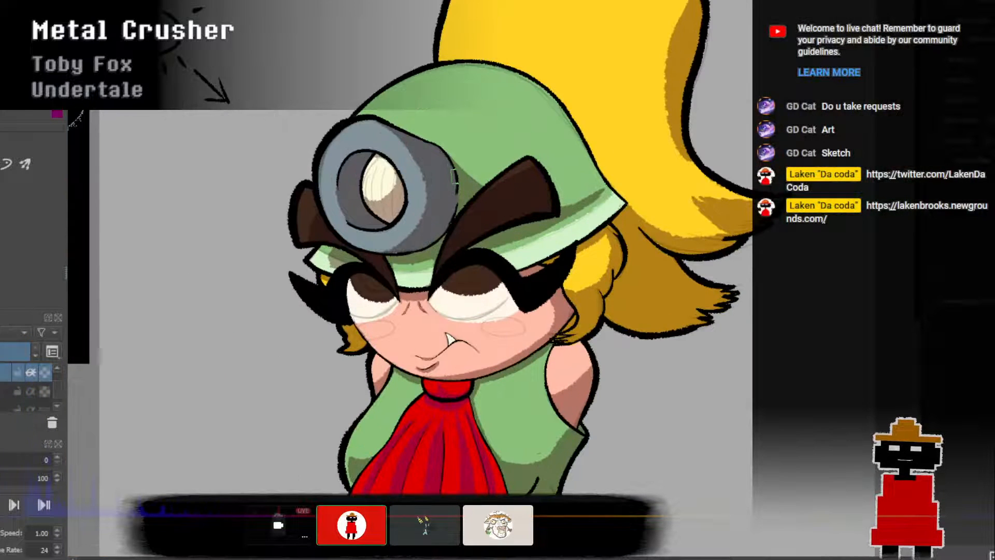
pyautogui.scroll(2, 452, 172)
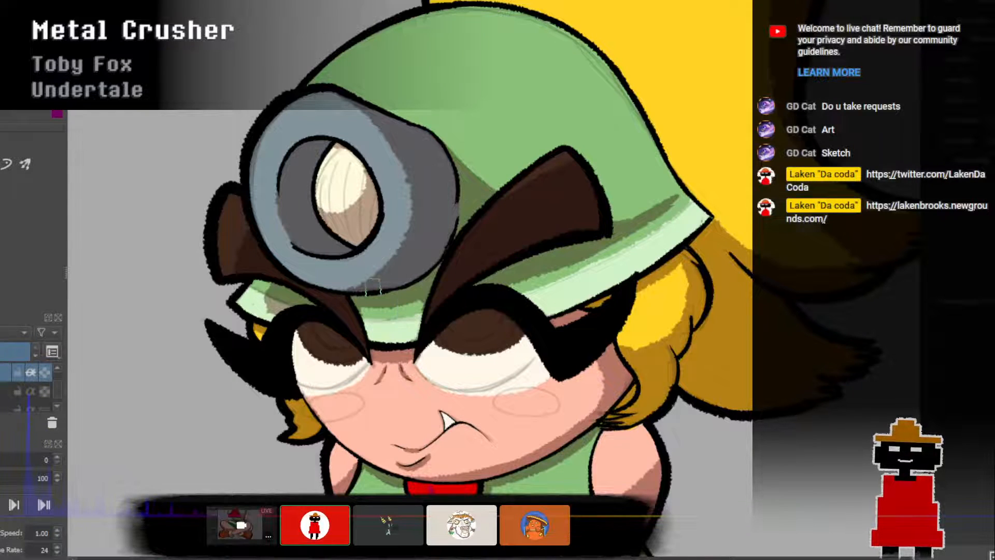
pyautogui.scroll(3, 451, 308)
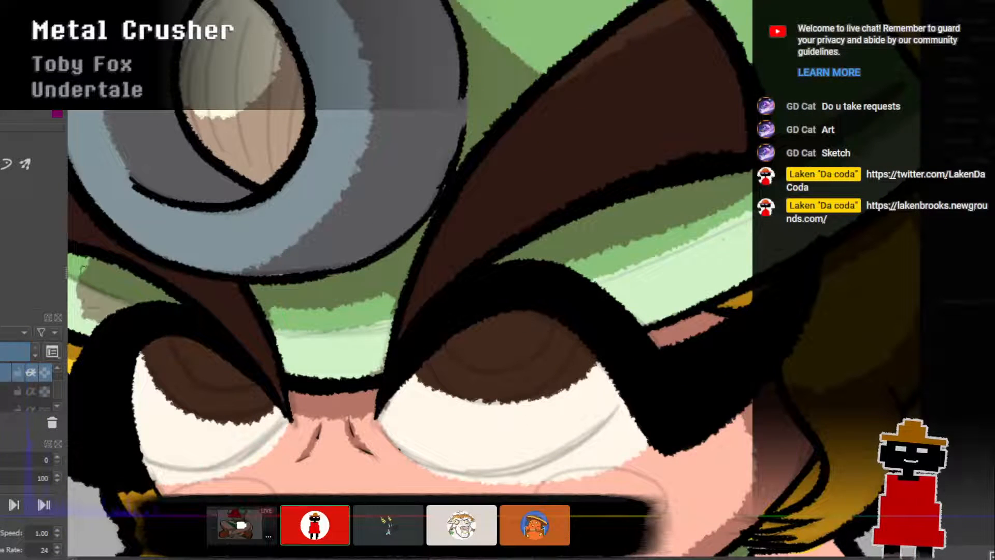
pyautogui.press('pagedown')
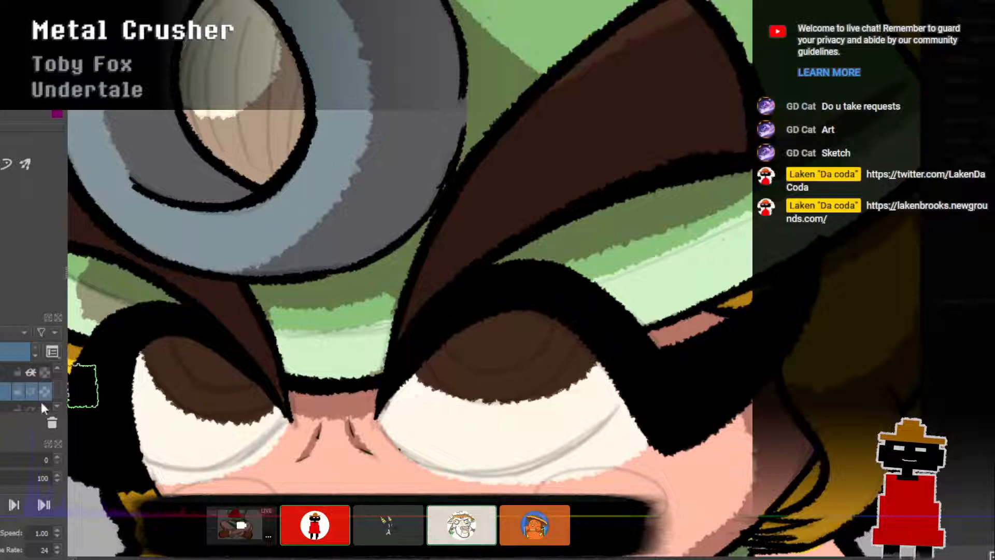
pyautogui.press('pageup')
pyautogui.keyDown('ctrl'); pyautogui.click(242, 296); pyautogui.keyUp('ctrl')
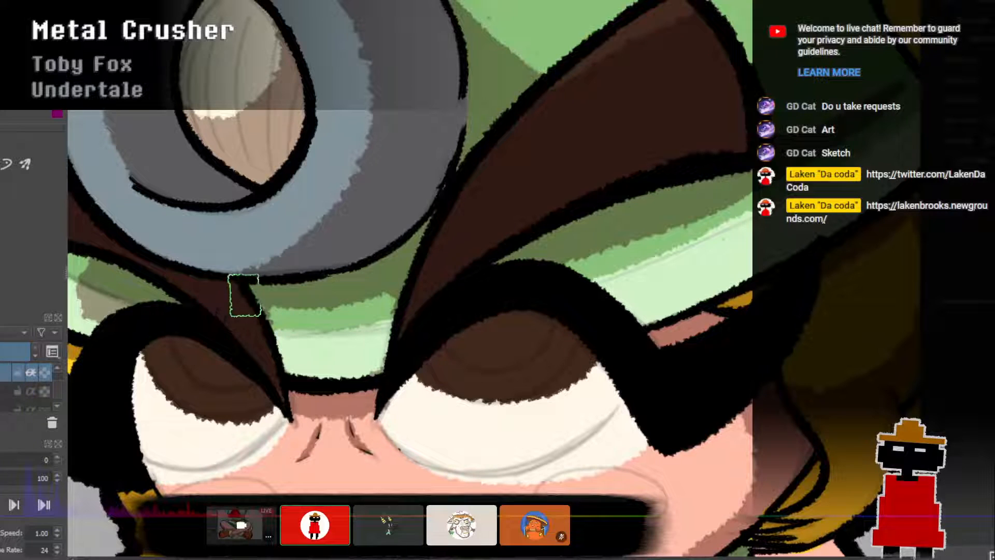
pyautogui.scroll(-2, 340, 283)
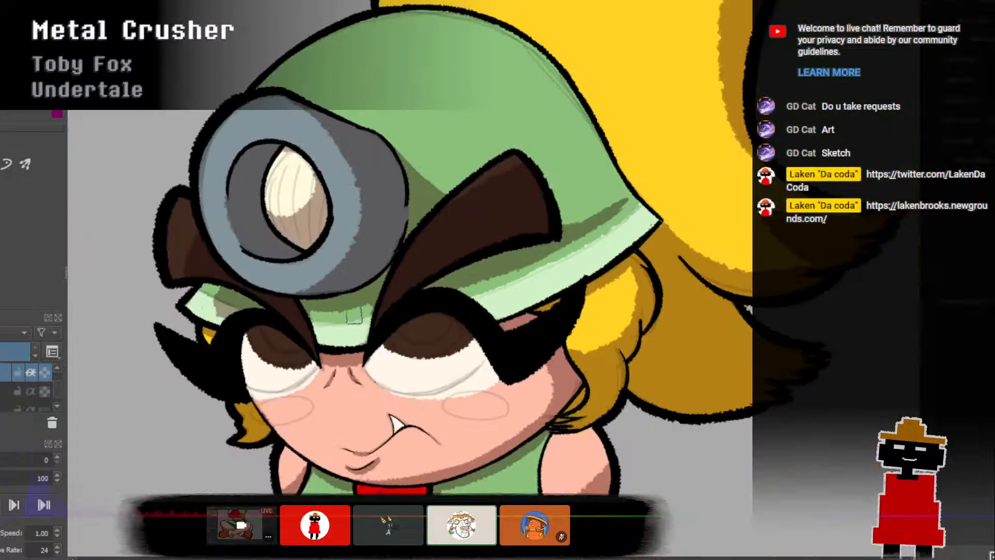
pyautogui.moveTo(414, 226); pyautogui.dragTo(381, 364)
pyautogui.moveTo(457, 293); pyautogui.dragTo(447, 280)
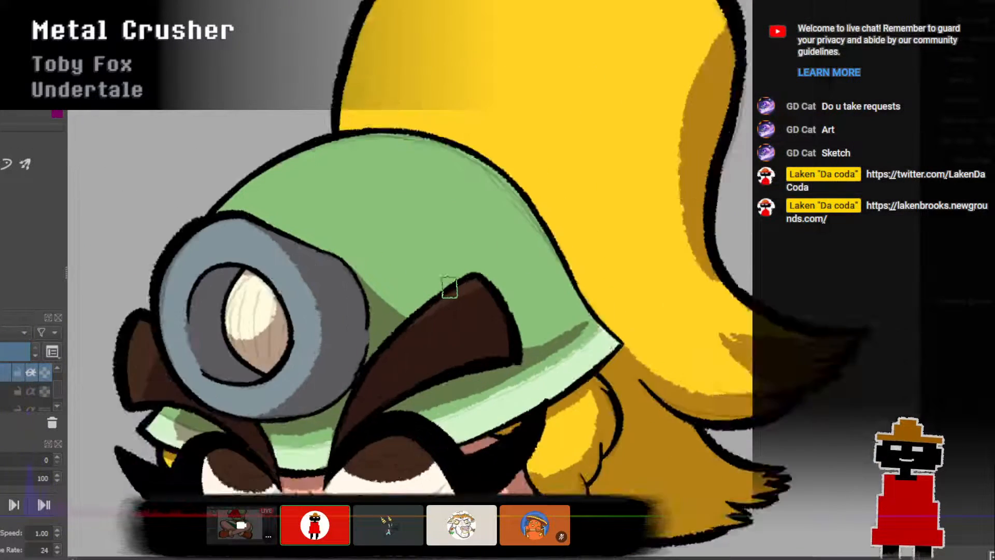
pyautogui.scroll(1, 452, 308)
pyautogui.scroll(-1, 454, 320)
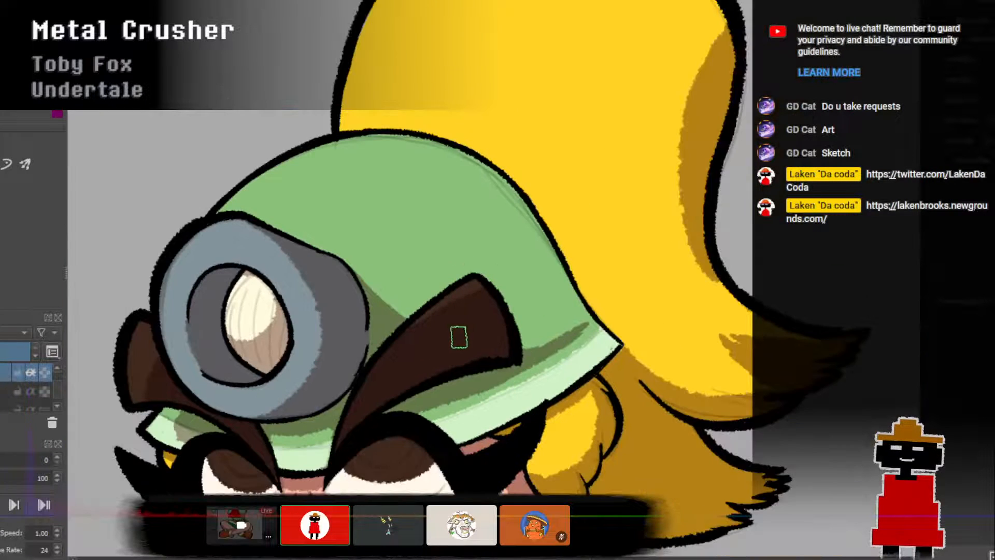
# Switch to the eye colour layer and shade the upper outer edge and inner corner of the smaller eye's white in muted greyish brown.
pyautogui.moveTo(458, 338)
pyautogui.mouseDown()
pyautogui.moveTo(503, 232)
pyautogui.moveTo(521, 217)
pyautogui.mouseUp()
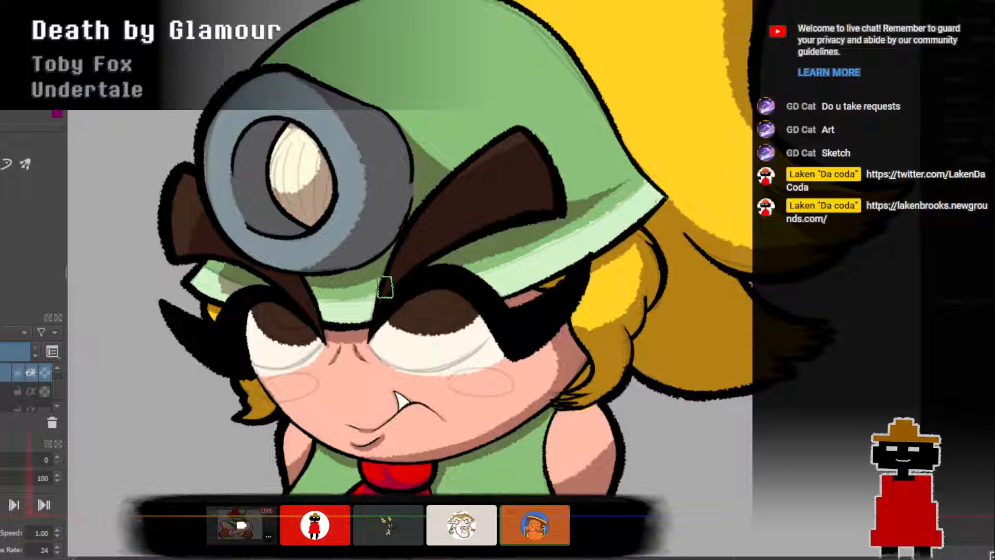
pyautogui.scroll(-3, 372, 312)
pyautogui.moveTo(409, 320); pyautogui.dragTo(413, 253)
pyautogui.scroll(2, 420, 272)
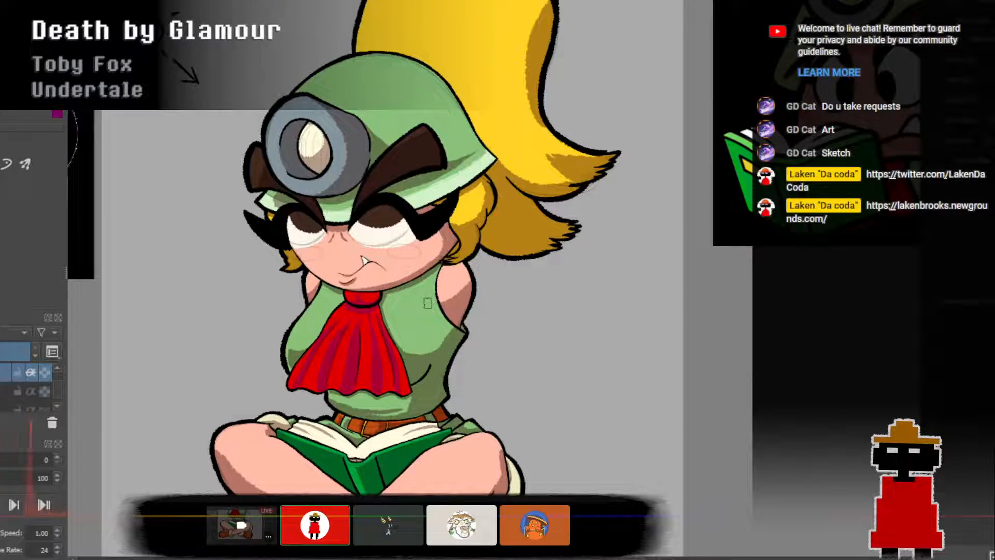
pyautogui.scroll(-2, 427, 303)
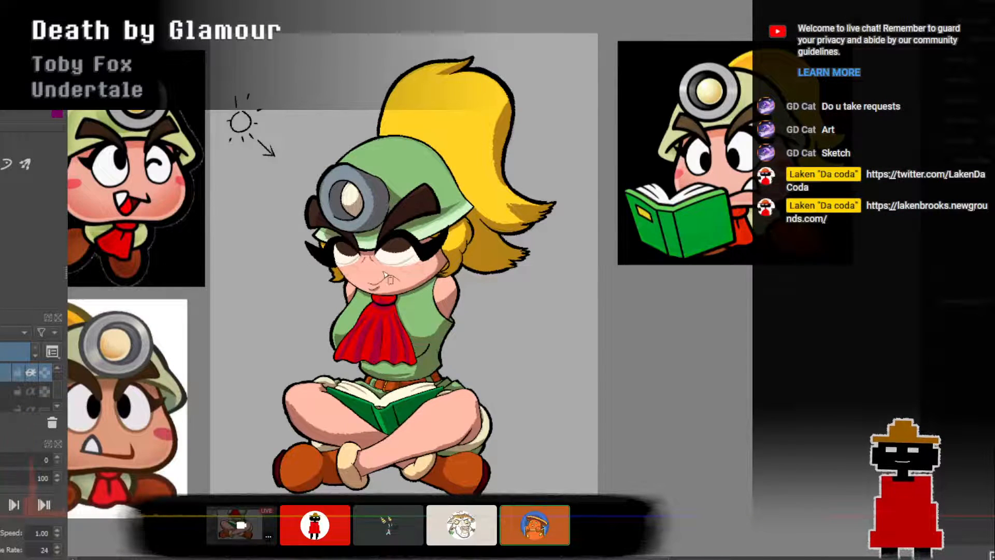
pyautogui.scroll(5, 386, 278)
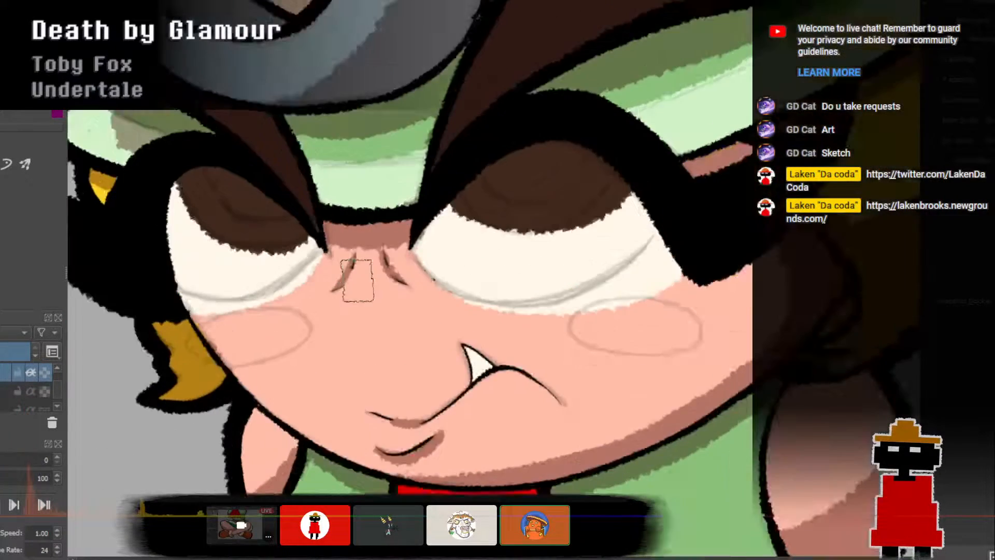
pyautogui.moveTo(357, 279)
pyautogui.mouseDown()
pyautogui.moveTo(337, 249)
pyautogui.moveTo(439, 340)
pyautogui.mouseUp()
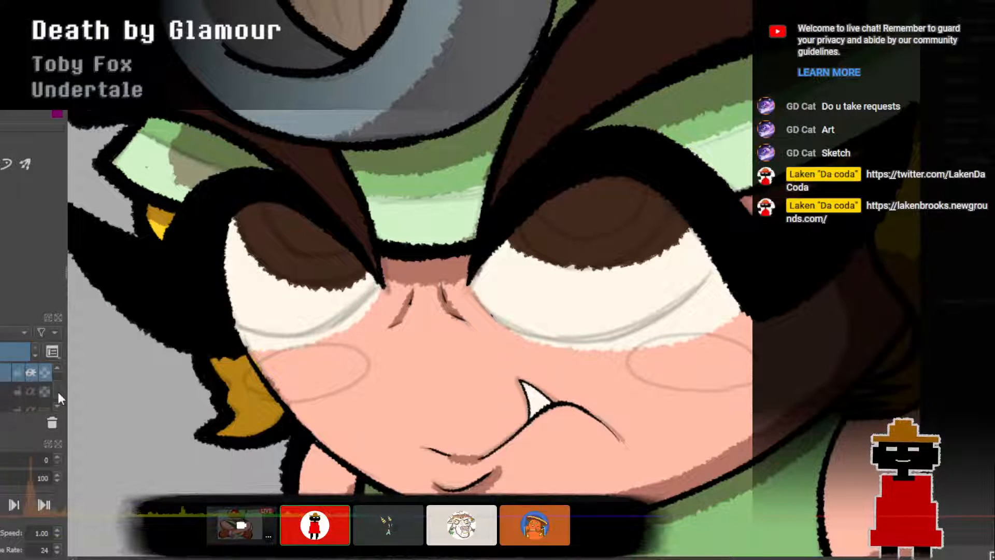
pyautogui.scroll(2, 59, 390)
pyautogui.scroll(-1, 60, 387)
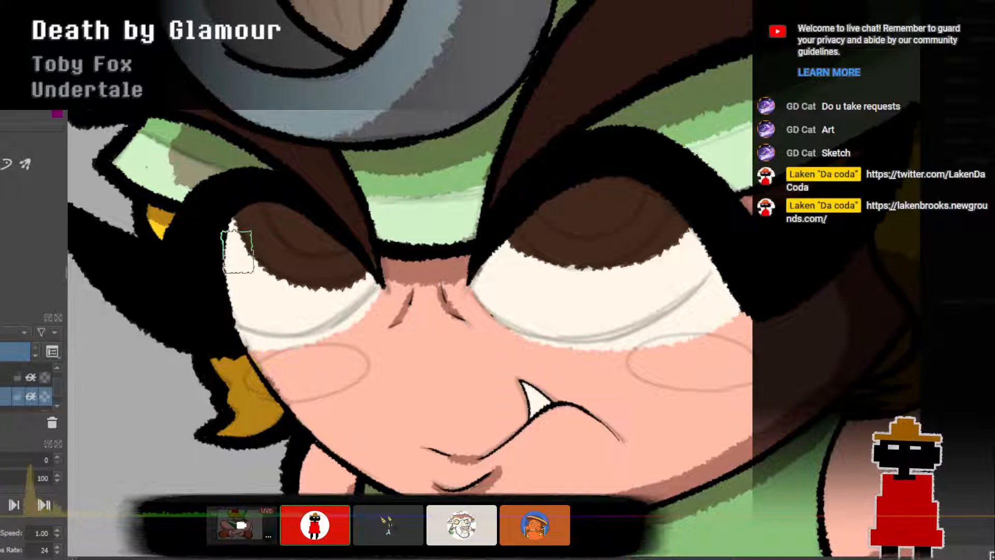
pyautogui.moveTo(222, 266)
pyautogui.mouseDown()
pyautogui.moveTo(262, 220)
pyautogui.moveTo(292, 246)
pyautogui.mouseUp()
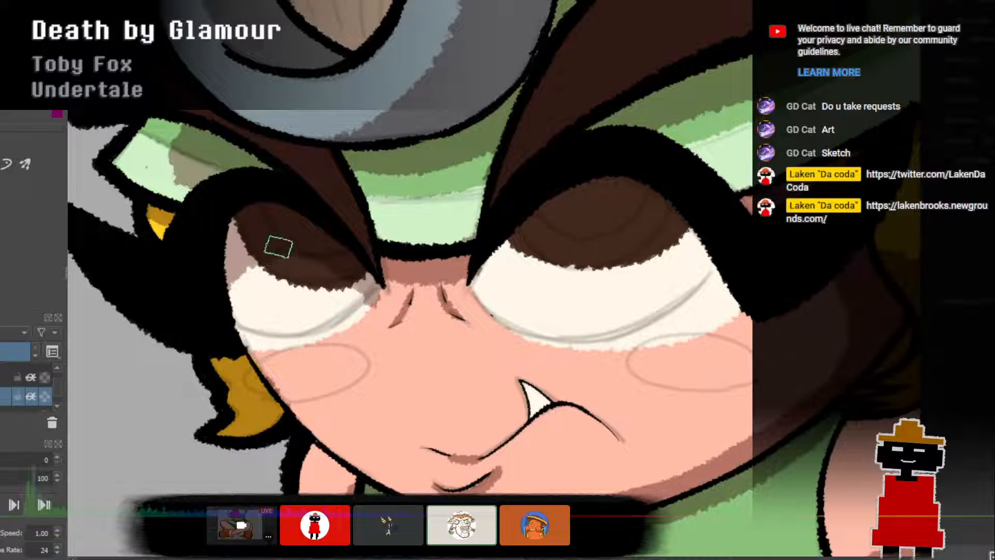
# Shade both upper corners of the larger eye's white in the same muted greyish brown, following the heavy black lid.
pyautogui.scroll(-4, 356, 275)
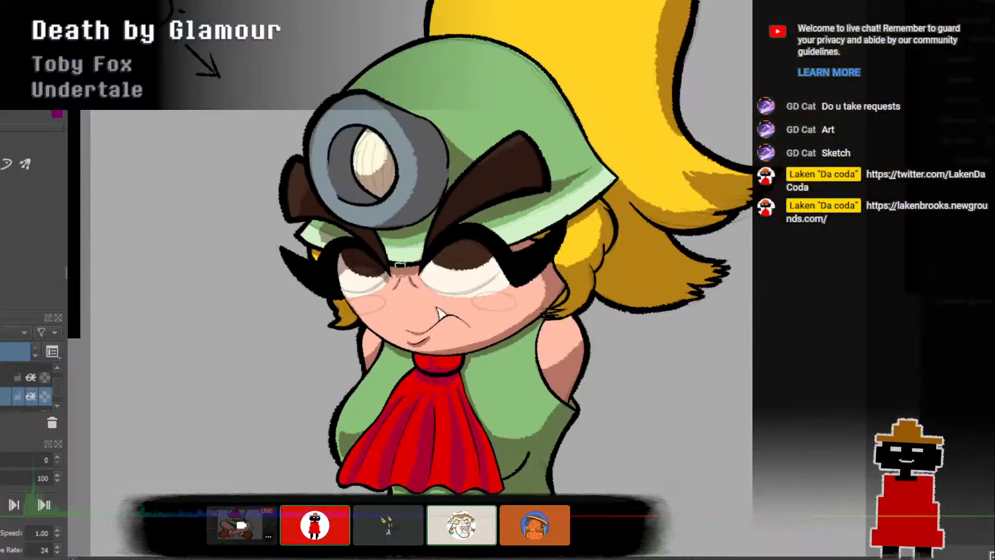
pyautogui.scroll(3, 466, 233)
pyautogui.scroll(3, 448, 278)
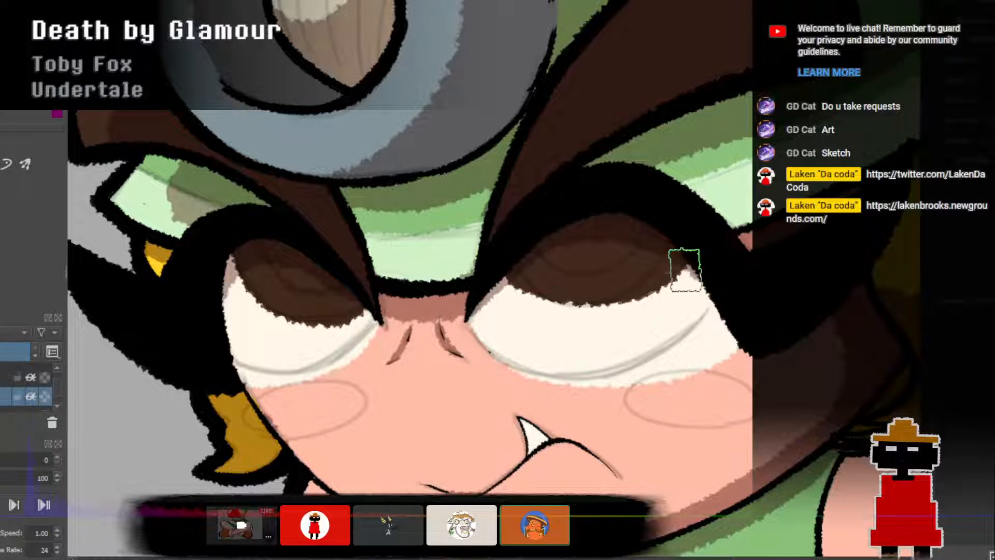
pyautogui.moveTo(689, 269); pyautogui.dragTo(745, 344)
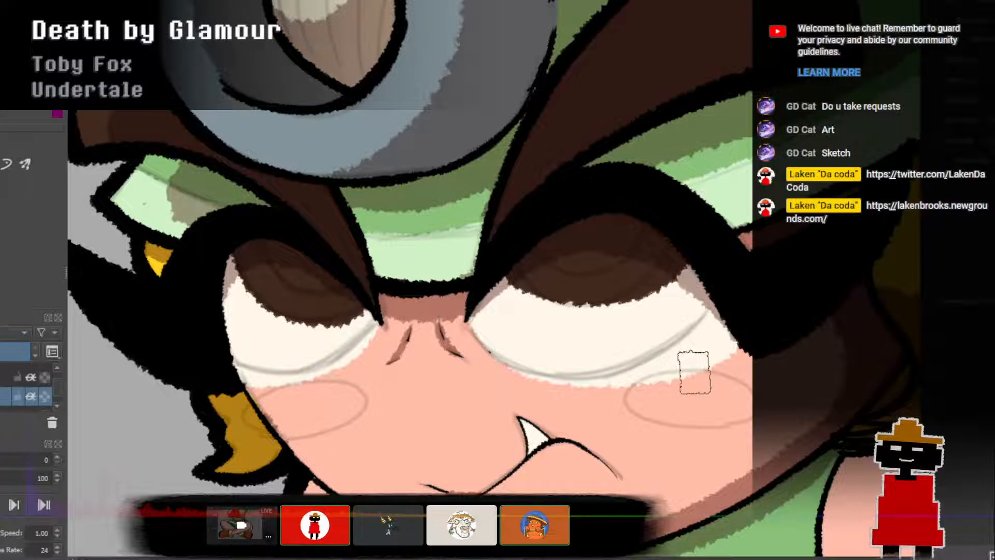
# Examine the shading of both eyes against the helmet, hair and reference pictures.
pyautogui.scroll(-5, 694, 410)
pyautogui.scroll(4, 607, 336)
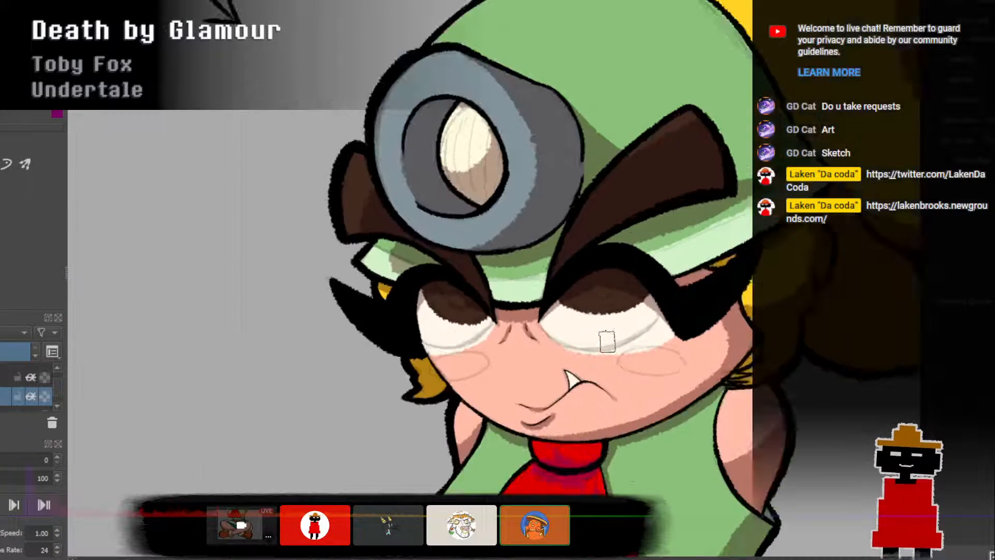
pyautogui.moveTo(603, 324); pyautogui.dragTo(574, 322)
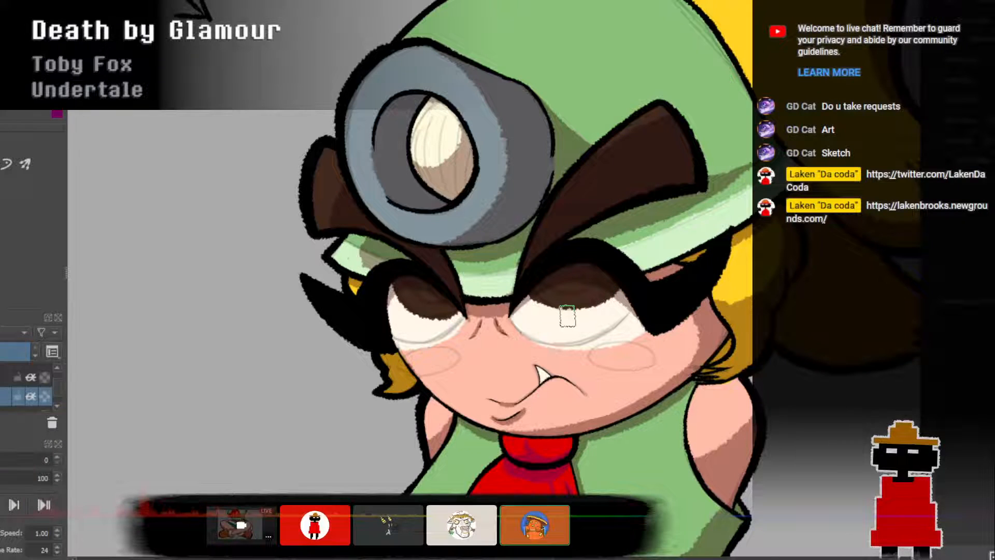
pyautogui.scroll(-3, 565, 315)
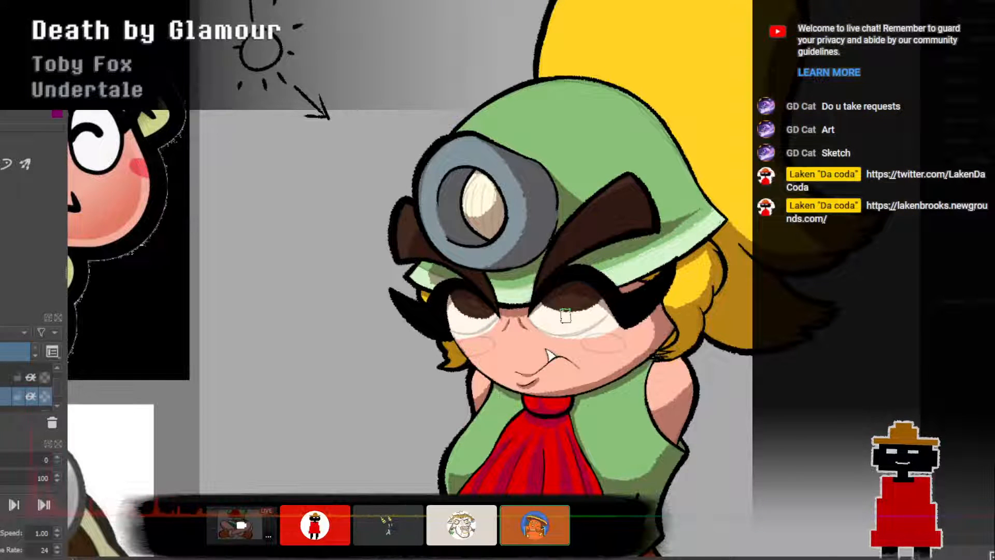
pyautogui.moveTo(621, 275); pyautogui.dragTo(500, 310)
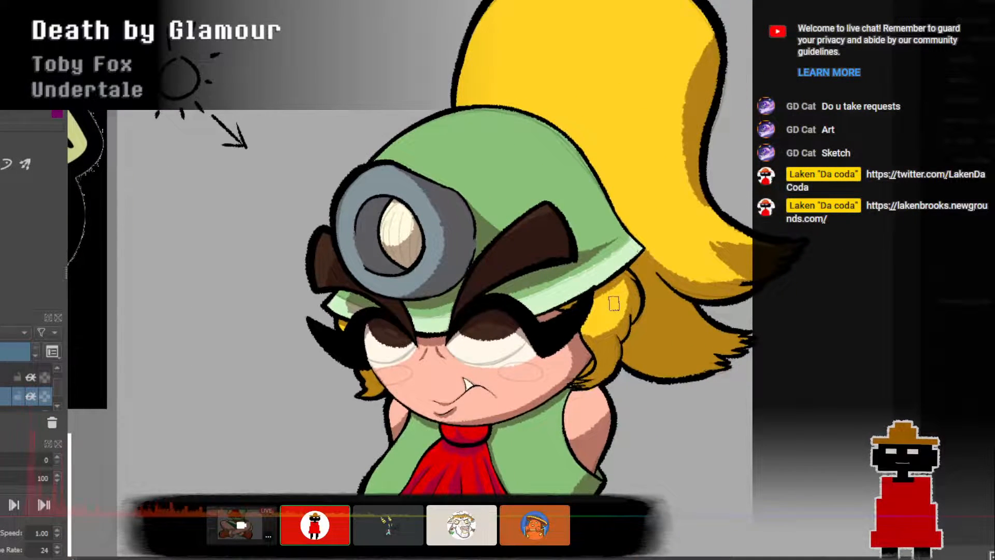
pyautogui.scroll(-2, 614, 303)
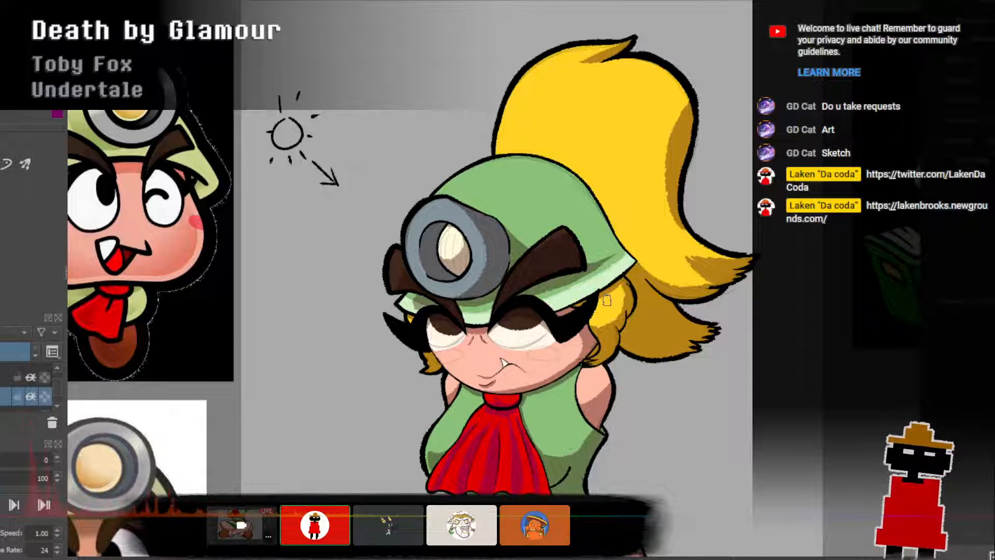
pyautogui.scroll(3, 607, 301)
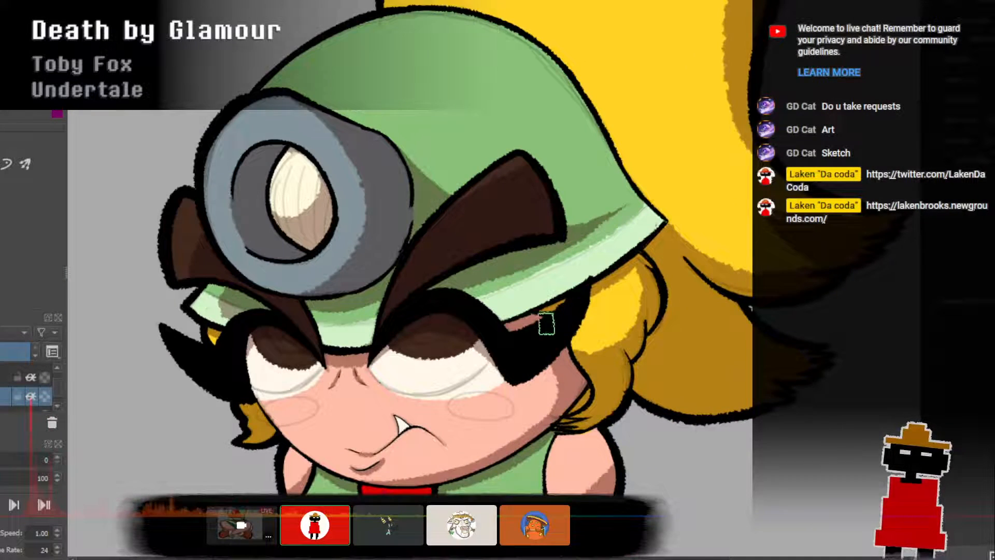
pyautogui.moveTo(541, 330); pyautogui.dragTo(607, 274)
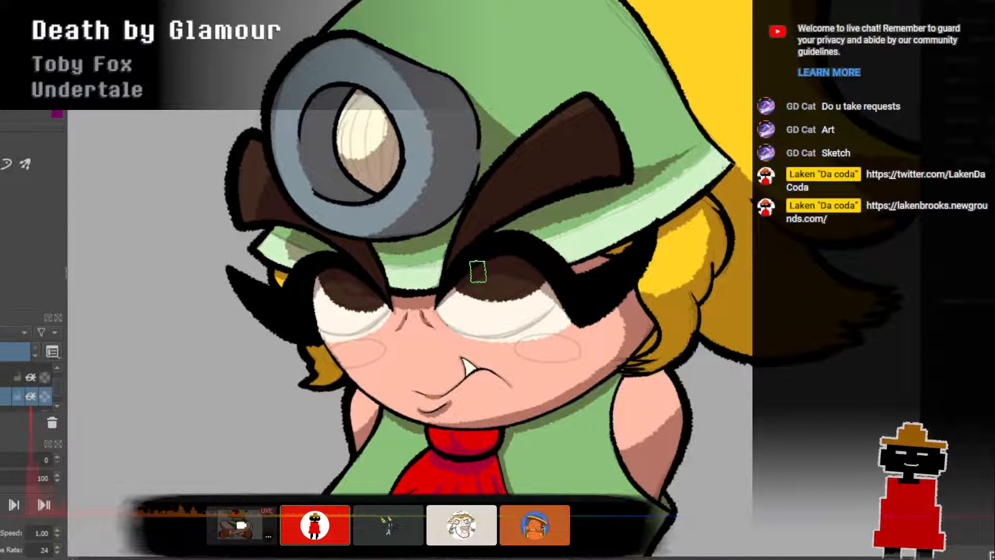
# Extend the shadow along the outer edge of the smaller eye's white and touch up its inner corner.
pyautogui.scroll(4, 478, 271)
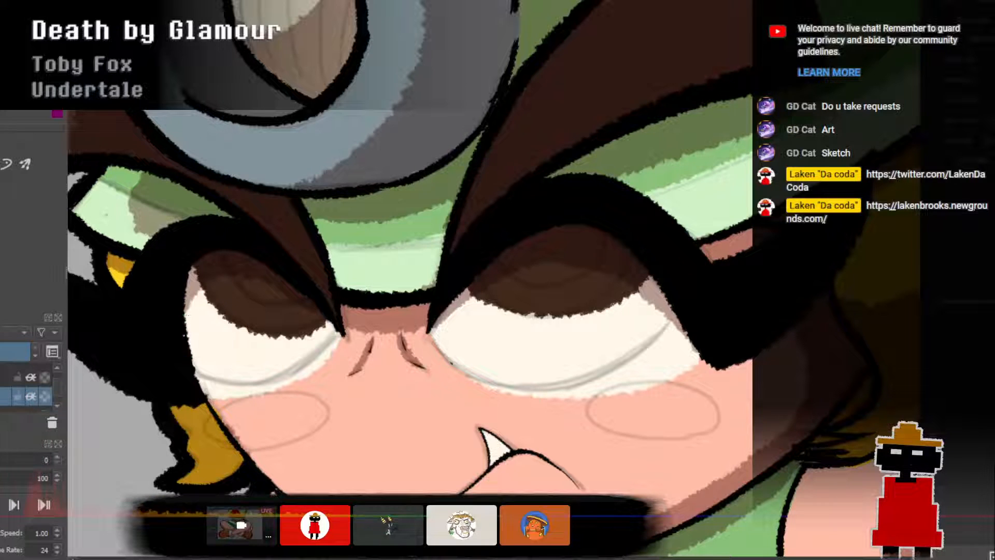
pyautogui.moveTo(185, 326); pyautogui.dragTo(204, 277)
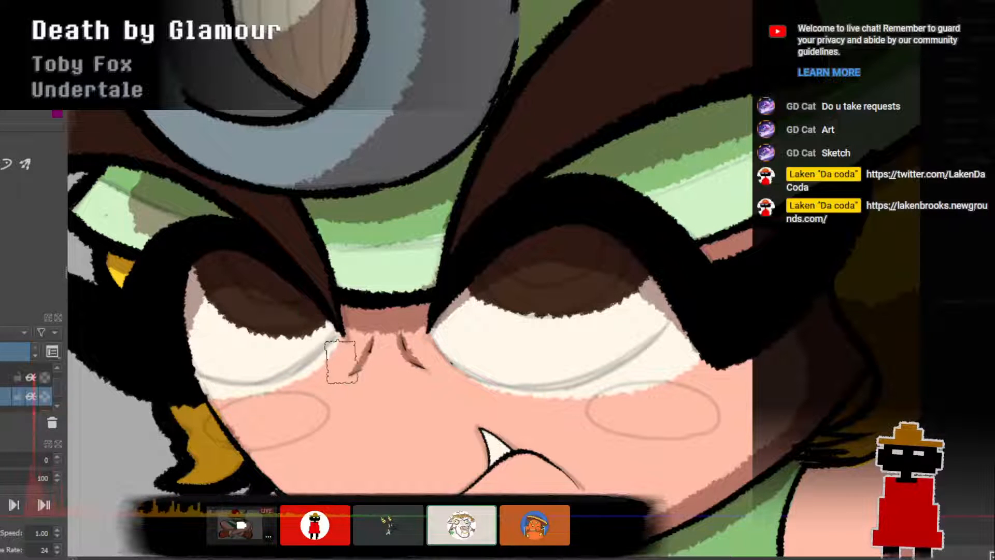
pyautogui.moveTo(327, 322); pyautogui.dragTo(336, 337)
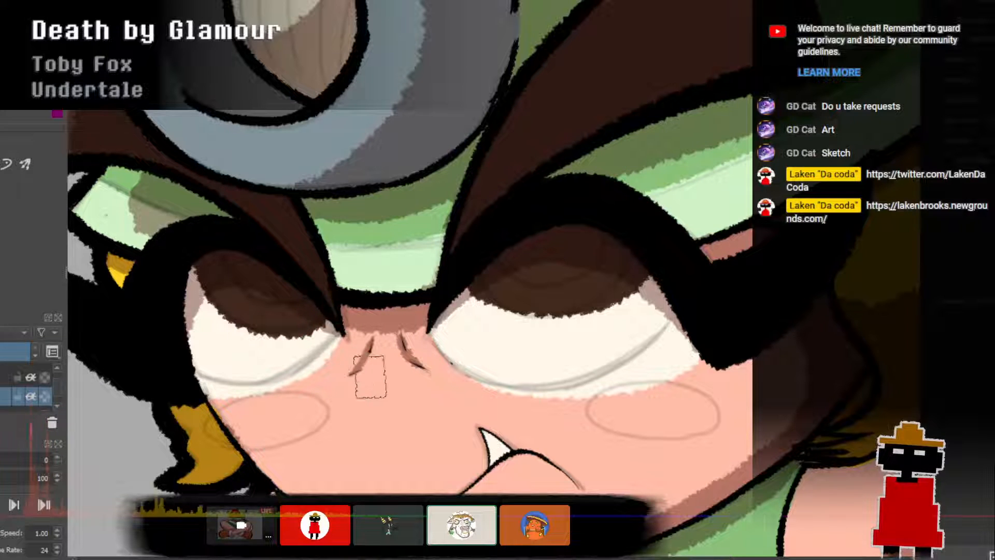
# Try a curved greyish-brown shadow band along the lower edge of the smaller eye, following the sketched lid line.
pyautogui.scroll(-3, 405, 398)
pyautogui.scroll(3, 430, 387)
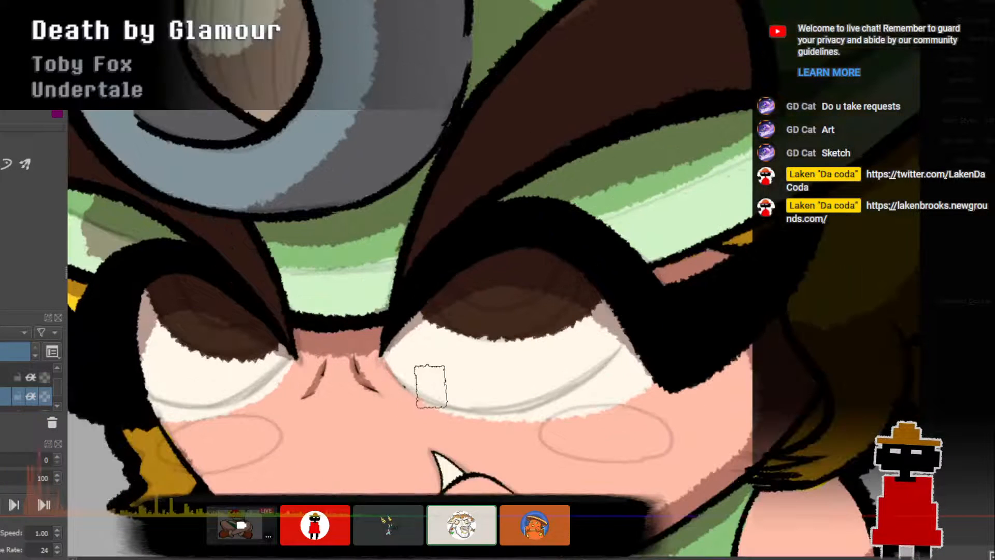
pyautogui.moveTo(156, 413)
pyautogui.mouseDown()
pyautogui.moveTo(207, 413)
pyautogui.moveTo(270, 377)
pyautogui.mouseUp()
pyautogui.hotkey('ctrl', 'z')
pyautogui.moveTo(155, 411)
pyautogui.mouseDown()
pyautogui.moveTo(212, 411)
pyautogui.moveTo(156, 417)
pyautogui.moveTo(228, 406)
pyautogui.moveTo(286, 358)
pyautogui.mouseUp()
pyautogui.moveTo(151, 398)
pyautogui.mouseDown()
pyautogui.moveTo(241, 393)
pyautogui.moveTo(288, 359)
pyautogui.mouseUp()
pyautogui.moveTo(248, 407); pyautogui.dragTo(288, 384)
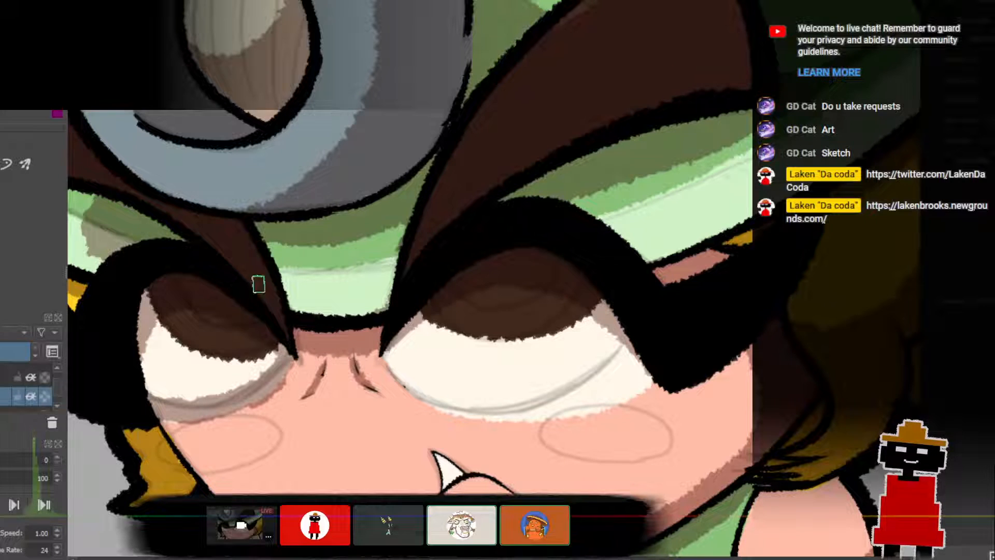
# Try a matching curved shadow band along the larger eye's lower edge from inner to outer corner, redoing strokes that miss the shape.
pyautogui.click(58, 408)
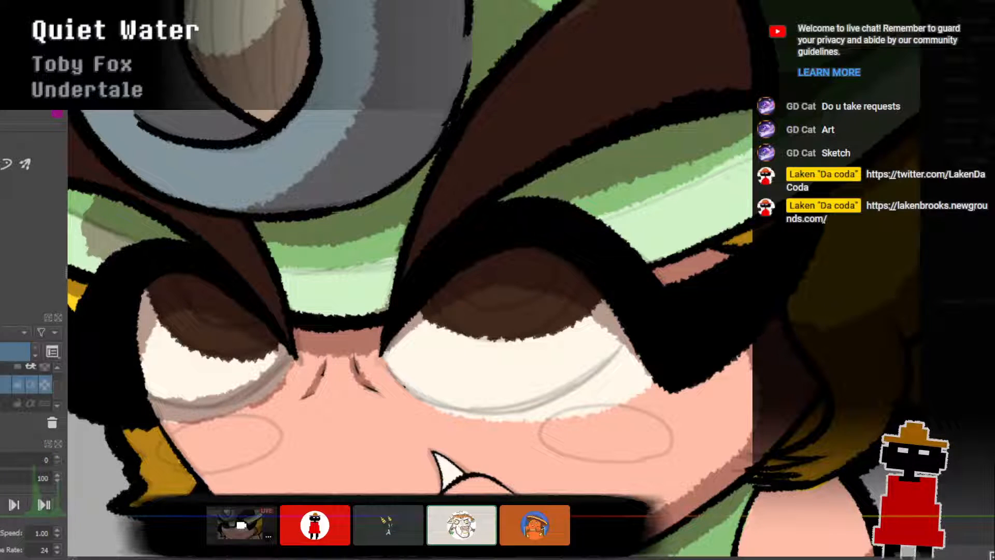
pyautogui.click(4, 368)
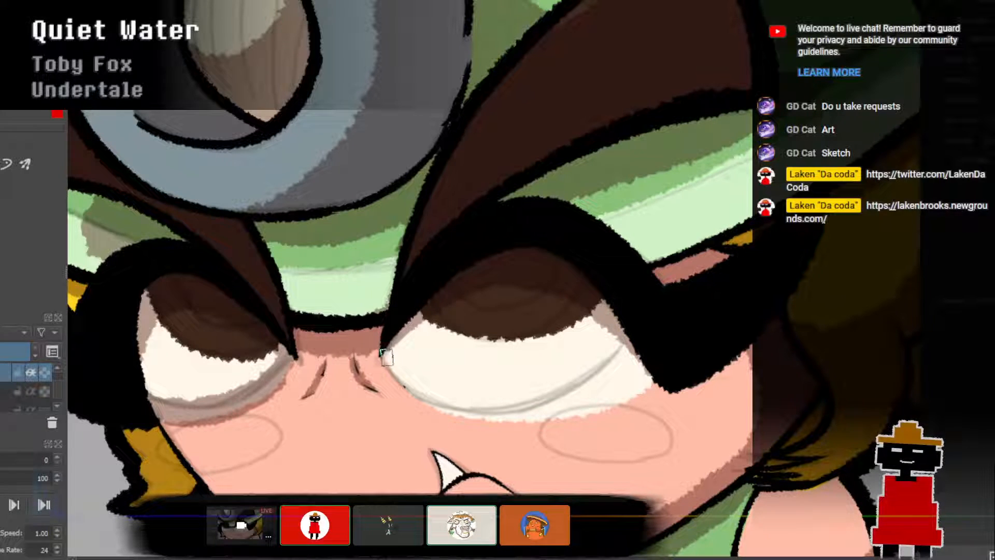
pyautogui.moveTo(386, 356); pyautogui.dragTo(478, 413)
pyautogui.hotkey('ctrl', 'z')
pyautogui.moveTo(389, 357); pyautogui.dragTo(441, 408)
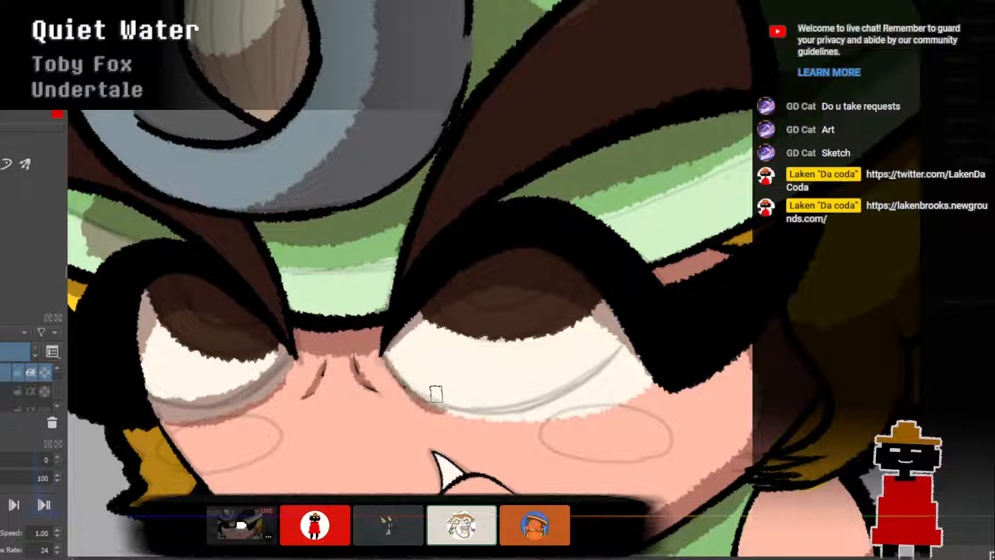
pyautogui.hotkey('ctrl', 'z')
pyautogui.moveTo(386, 353)
pyautogui.mouseDown()
pyautogui.moveTo(448, 420)
pyautogui.moveTo(487, 408)
pyautogui.mouseUp()
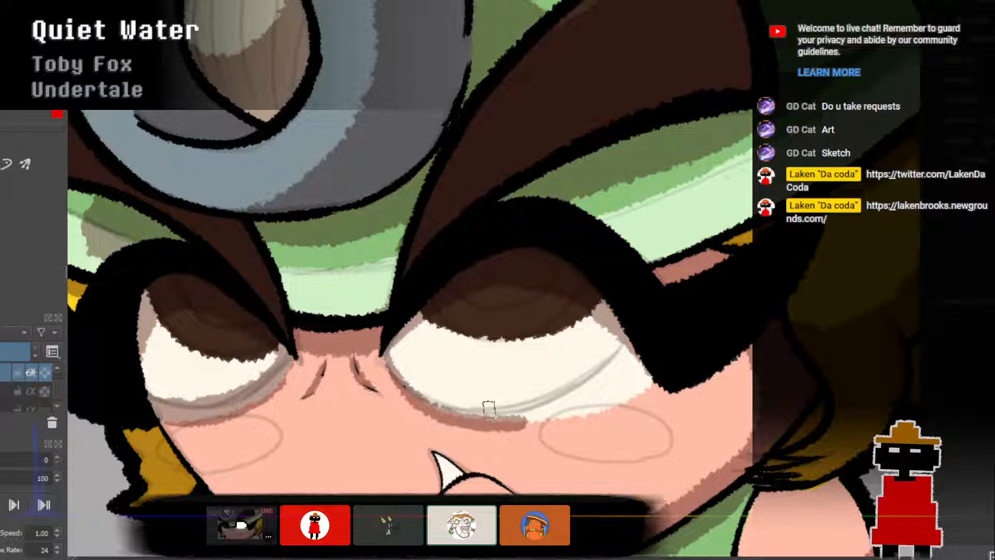
pyautogui.hotkey('ctrl', 'z')
pyautogui.moveTo(385, 342)
pyautogui.mouseDown()
pyautogui.moveTo(396, 369)
pyautogui.moveTo(449, 405)
pyautogui.moveTo(485, 412)
pyautogui.moveTo(645, 386)
pyautogui.mouseUp()
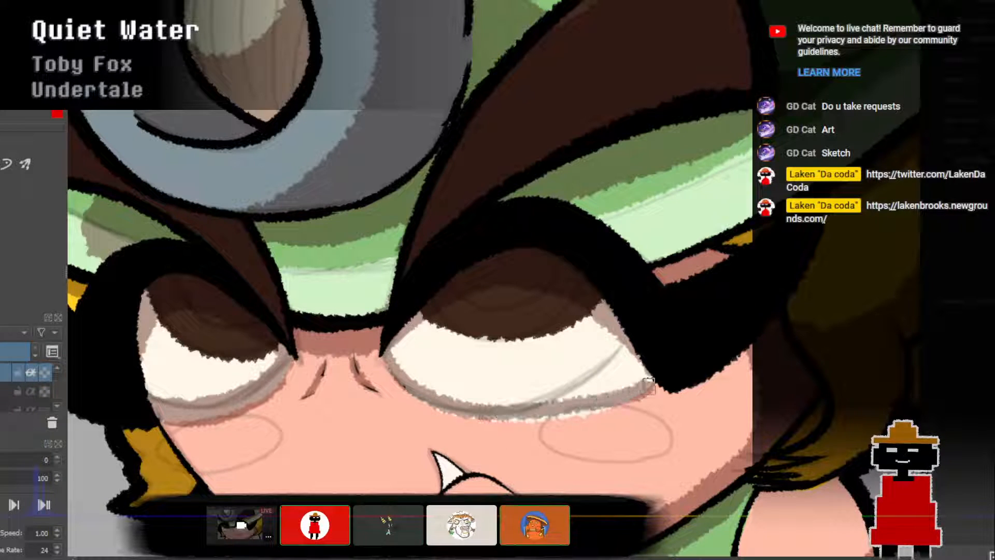
pyautogui.hotkey('ctrl', 'z')
pyautogui.moveTo(389, 352)
pyautogui.mouseDown()
pyautogui.moveTo(407, 380)
pyautogui.moveTo(456, 408)
pyautogui.moveTo(515, 416)
pyautogui.moveTo(626, 392)
pyautogui.mouseUp()
pyautogui.moveTo(428, 406)
pyautogui.mouseDown()
pyautogui.moveTo(518, 410)
pyautogui.moveTo(601, 396)
pyautogui.moveTo(617, 406)
pyautogui.moveTo(637, 394)
pyautogui.mouseUp()
pyautogui.hotkey('ctrl', 'z')
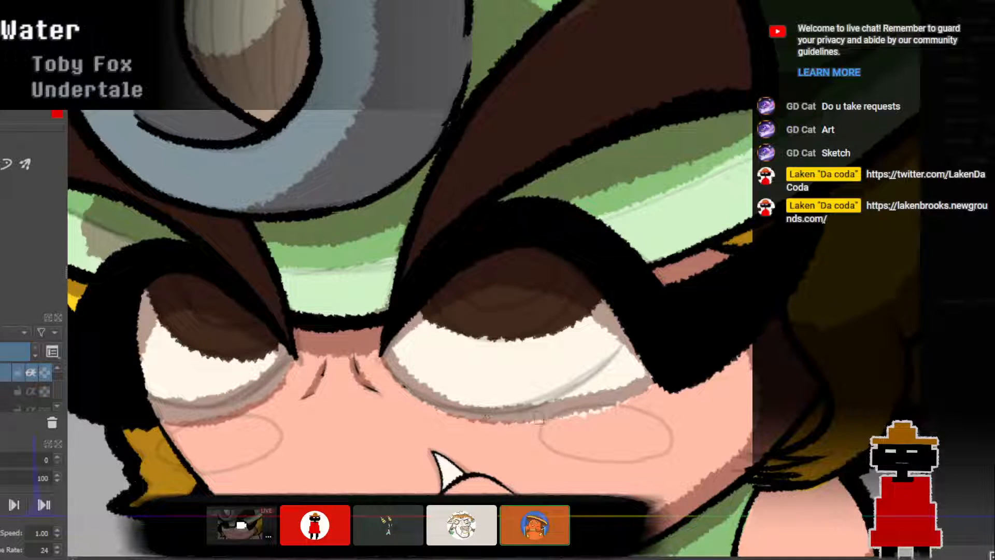
pyautogui.moveTo(538, 415); pyautogui.dragTo(633, 401)
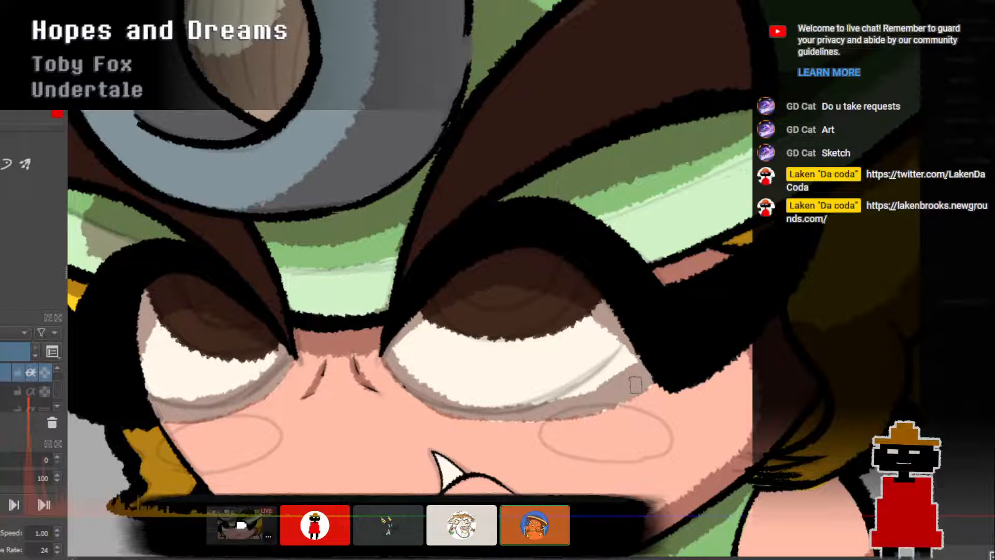
# Hide the rough sketch lines and check the lower eye shadows against the whole head.
pyautogui.scroll(-5, 563, 367)
pyautogui.scroll(-3, 521, 344)
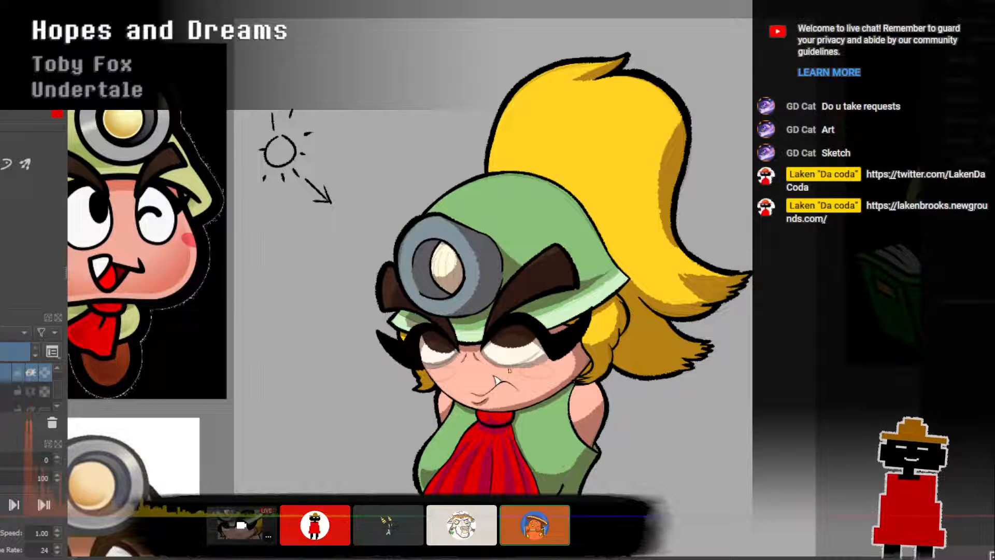
pyautogui.scroll(5, 515, 352)
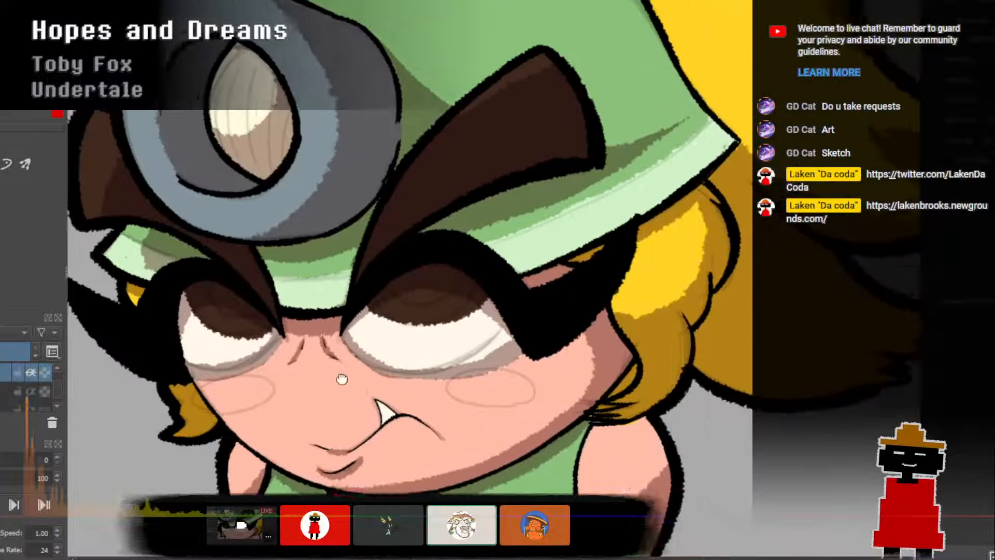
pyautogui.moveTo(342, 380); pyautogui.dragTo(334, 373)
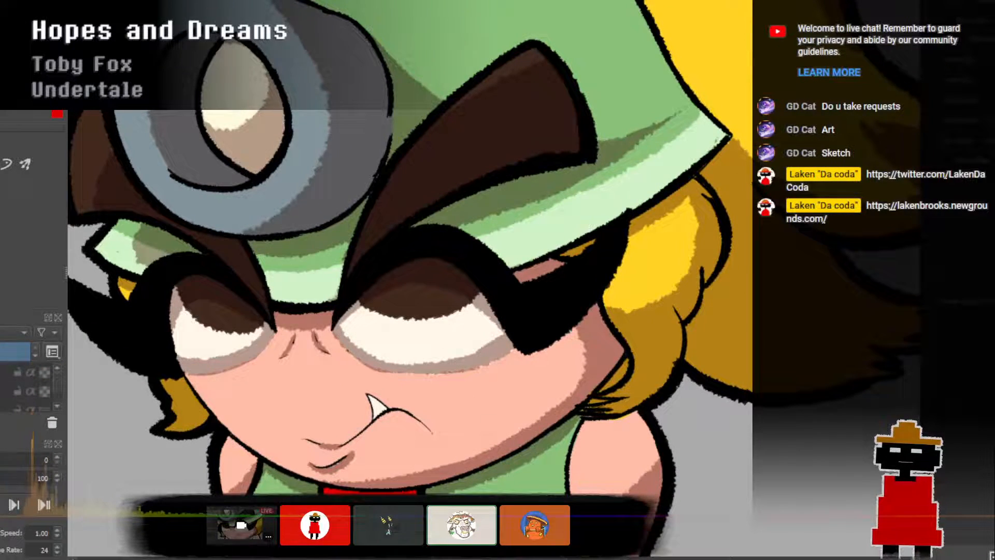
# Remove the shadow bands along both eyes' lower edges and inspect the eyes and cheek close up.
pyautogui.scroll(-5, 466, 358)
pyautogui.scroll(4, 465, 359)
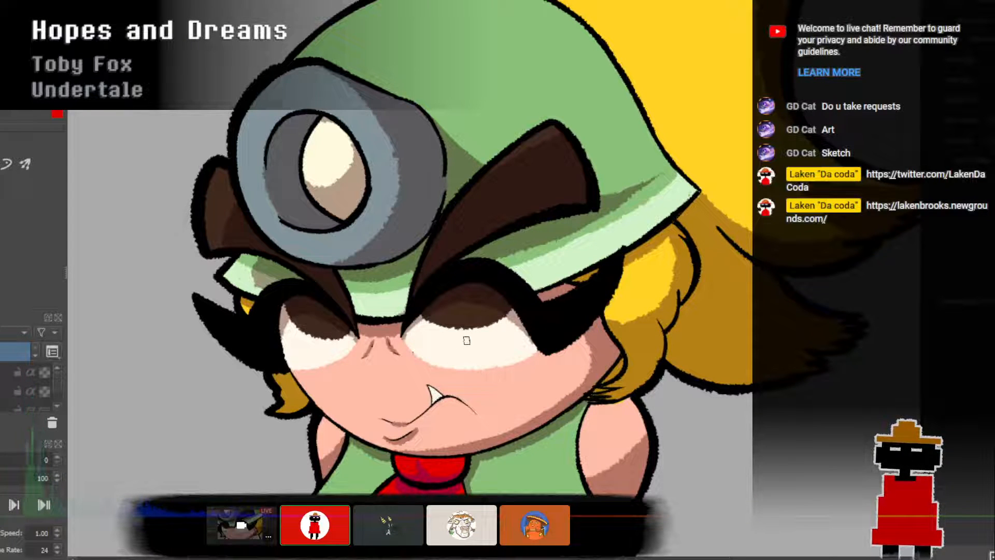
pyautogui.scroll(1, 461, 388)
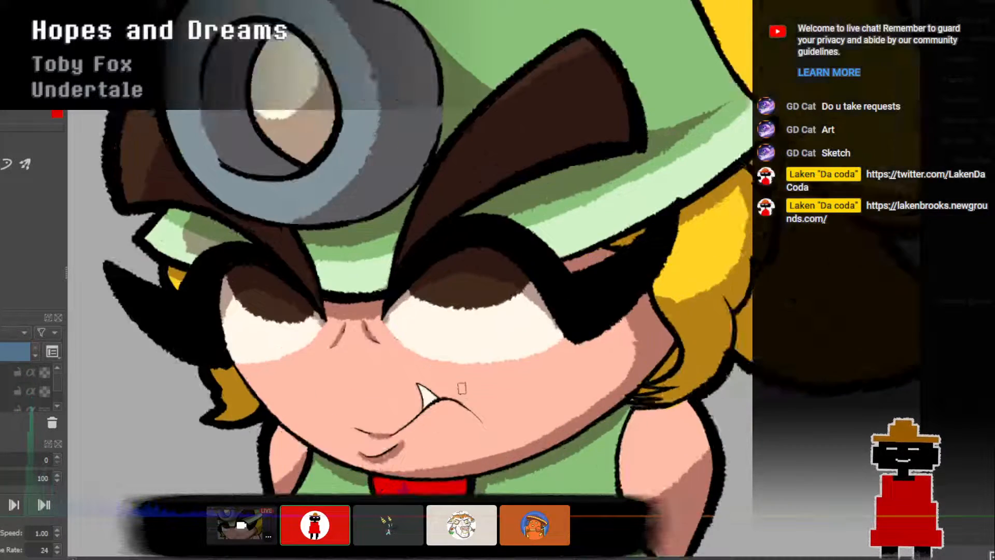
pyautogui.moveTo(444, 373); pyautogui.dragTo(398, 298)
pyautogui.scroll(1, 474, 305)
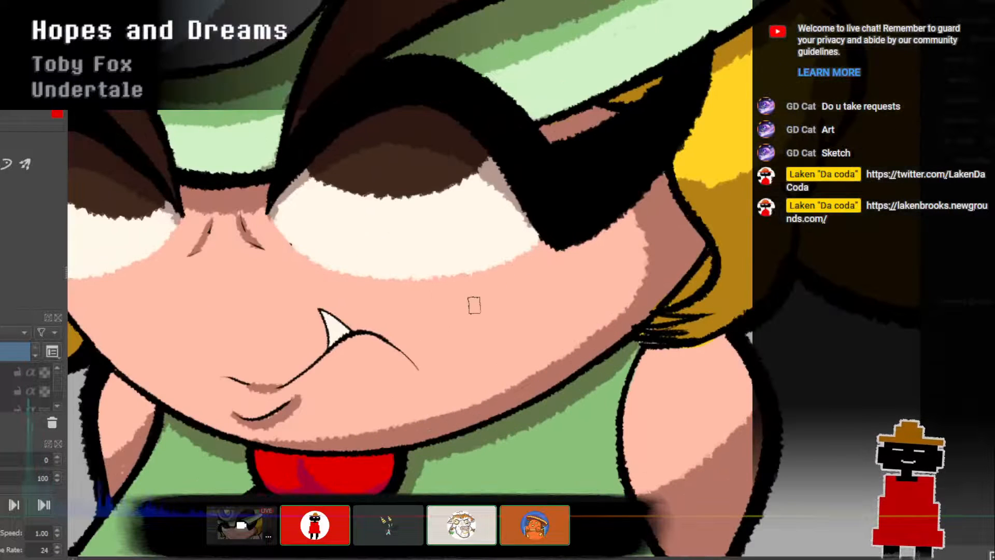
# Shade the edge of the small fang with greyish-brown, leaving the rest of the tooth light, and check it against the whole figure.
pyautogui.moveTo(423, 308); pyautogui.dragTo(475, 338)
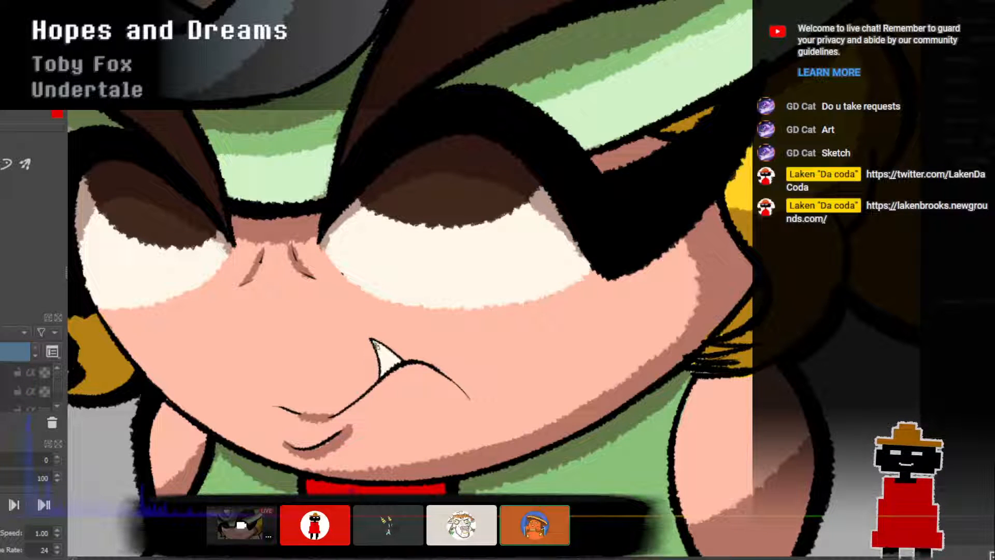
pyautogui.hotkey('ctrl', 'z')
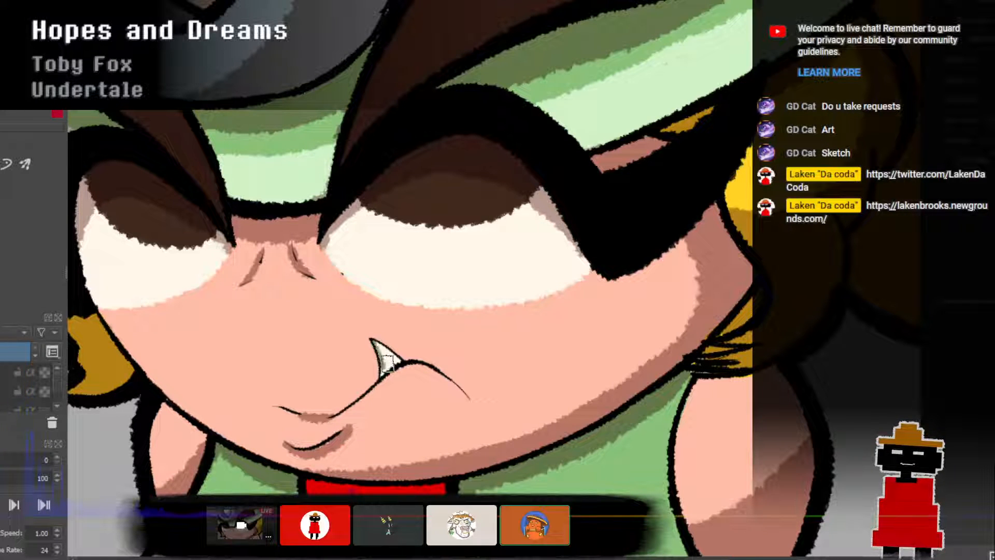
pyautogui.moveTo(375, 343); pyautogui.dragTo(392, 360)
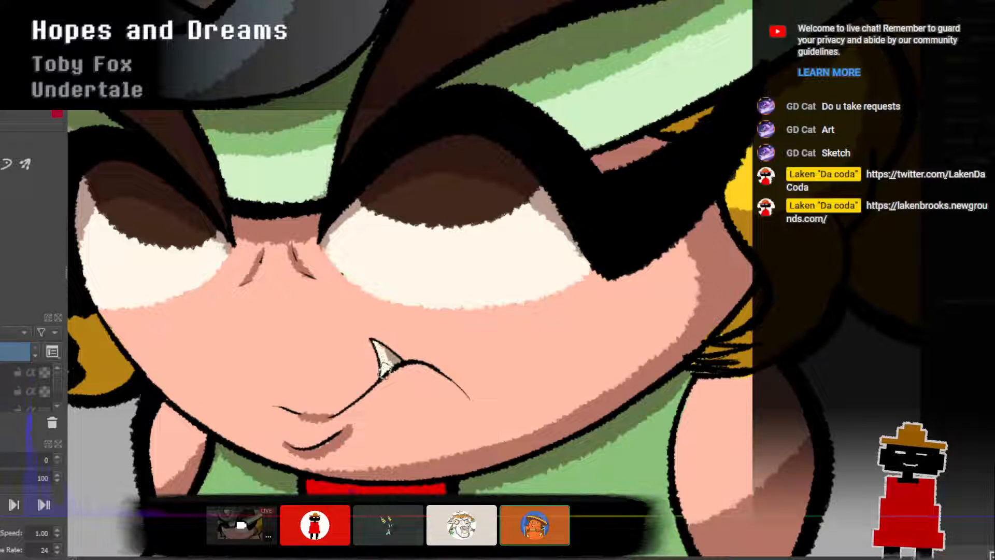
pyautogui.scroll(-4, 473, 337)
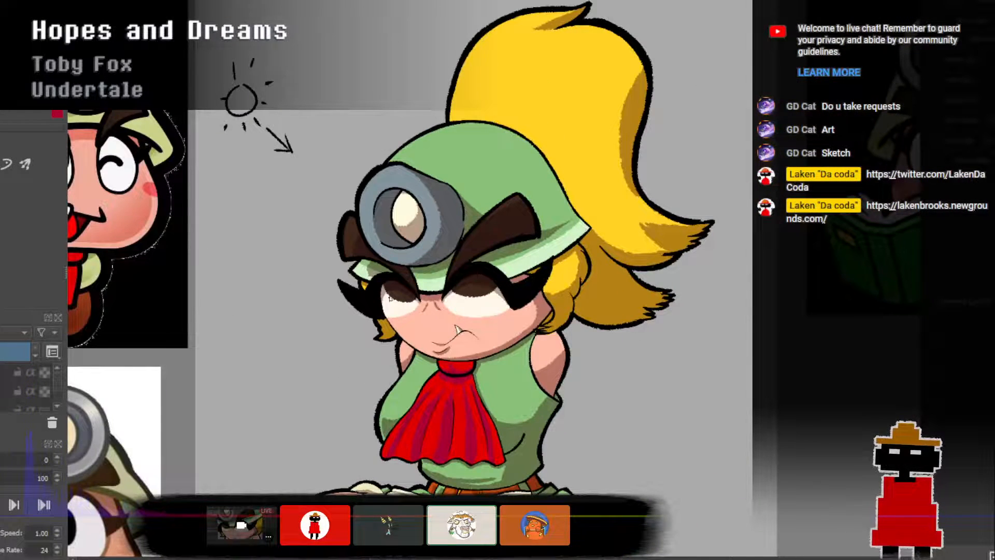
# Switch to the eye colour layer and trim the lower edge of the smaller eye's brown iris with the sampled cream eye white.
pyautogui.scroll(4, 392, 299)
pyautogui.scroll(-1, 452, 329)
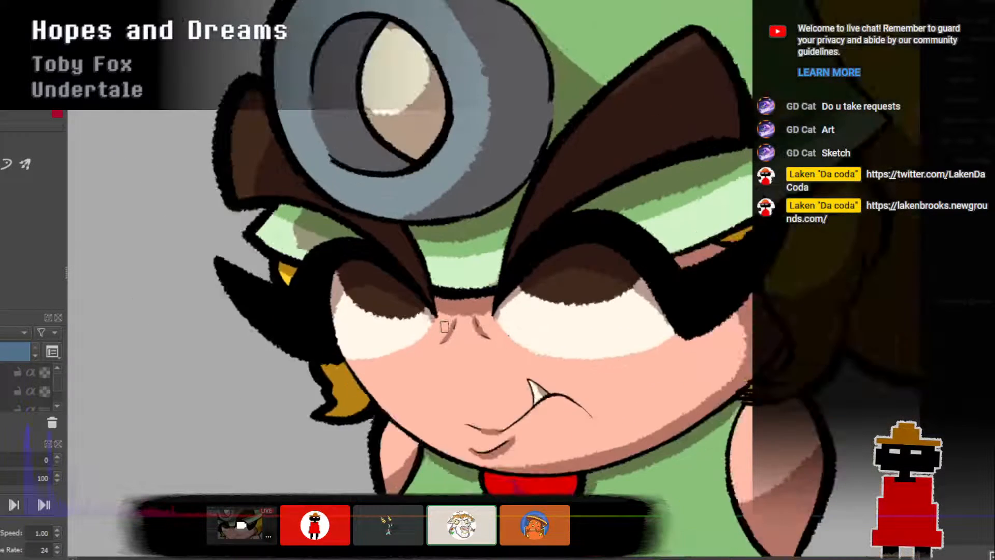
pyautogui.scroll(-1, 444, 326)
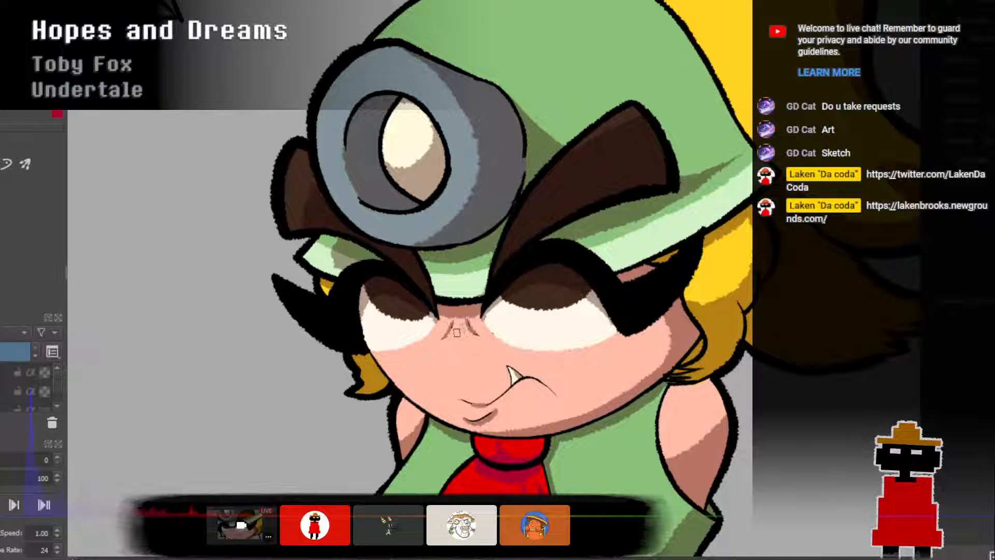
pyautogui.scroll(-2, 439, 337)
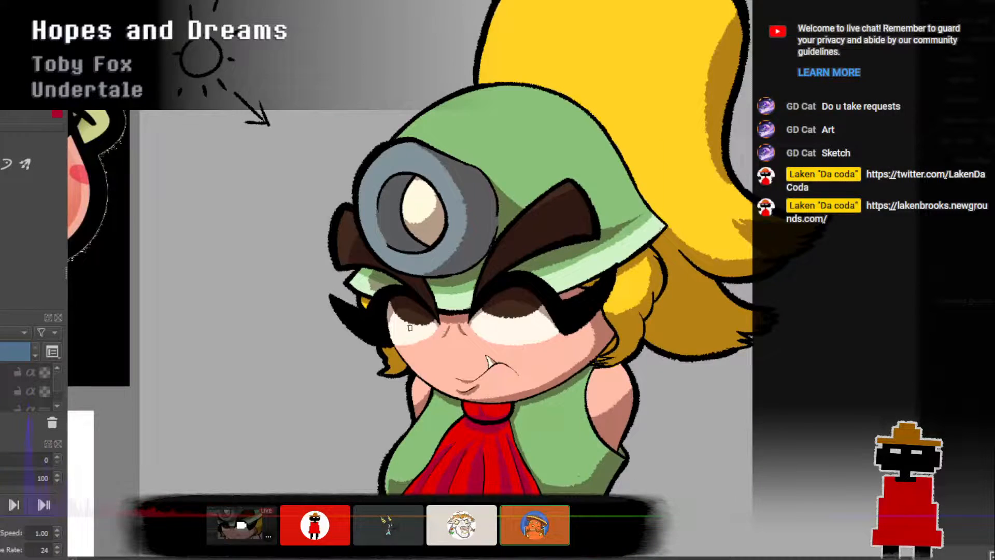
pyautogui.scroll(4, 433, 313)
pyautogui.hscroll(3, 433, 312)
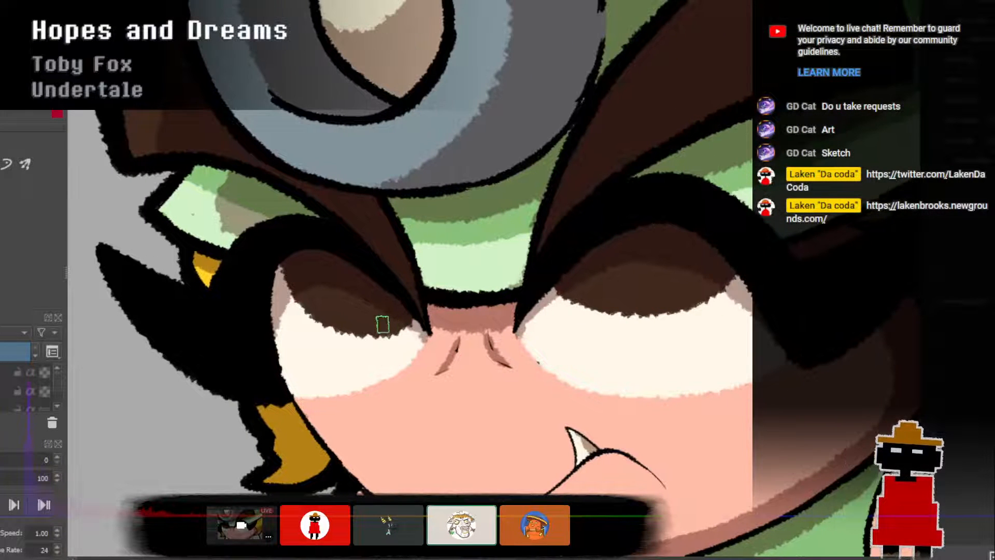
pyautogui.click(58, 405)
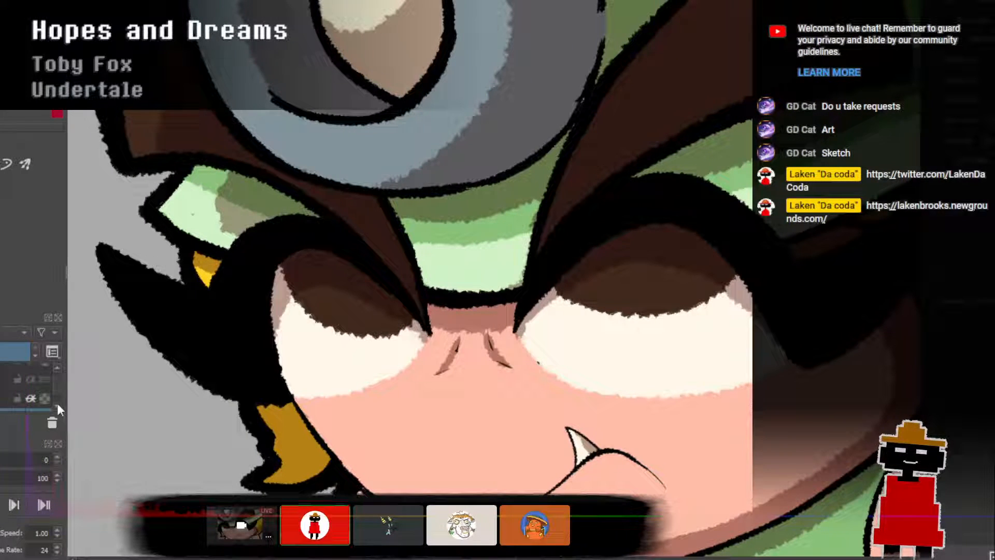
pyautogui.click(58, 406)
pyautogui.click(60, 406)
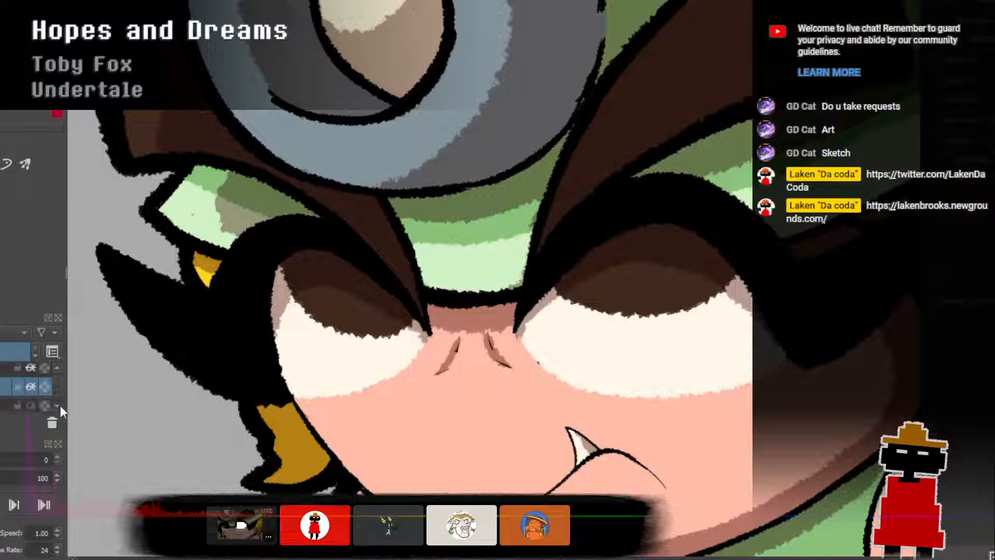
pyautogui.click(60, 406)
pyautogui.click(6, 390)
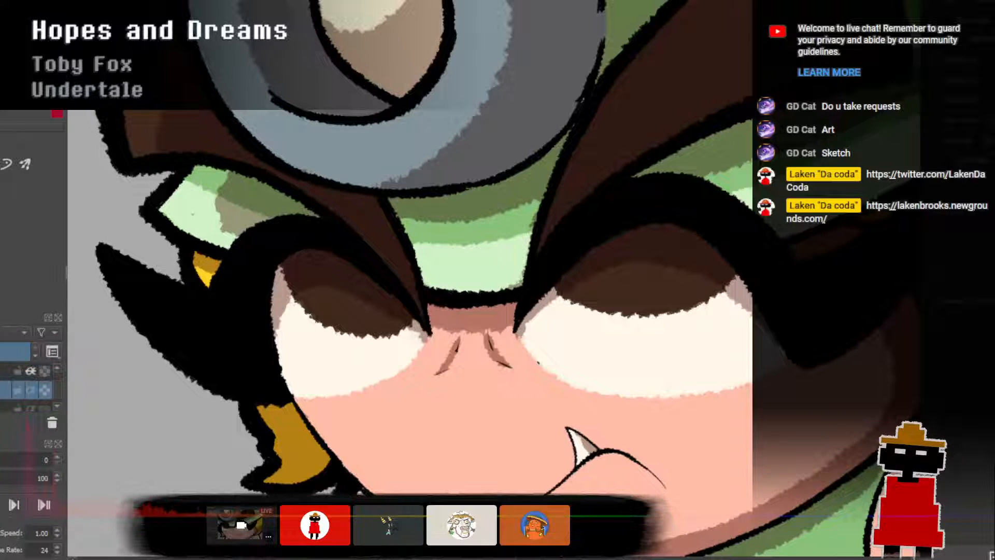
pyautogui.keyDown('ctrl'); pyautogui.click(362, 359); pyautogui.keyUp('ctrl')
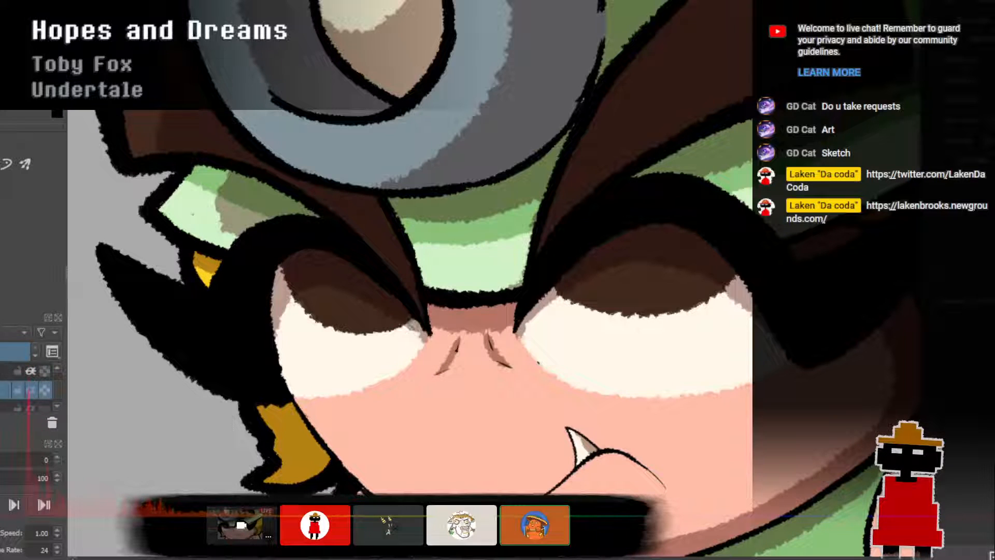
# Paint rounded black pupils tucked under the upper lids of both brown irises, using black sampled from the lashes.
pyautogui.scroll(-2, 396, 255)
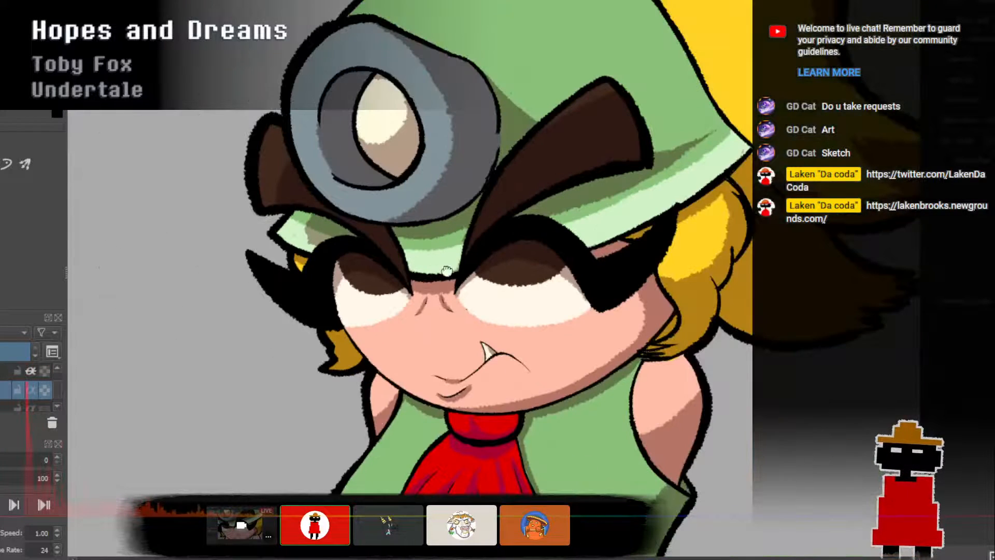
pyautogui.moveTo(446, 270); pyautogui.dragTo(435, 300)
pyautogui.scroll(2, 464, 313)
pyautogui.scroll(-1, 456, 316)
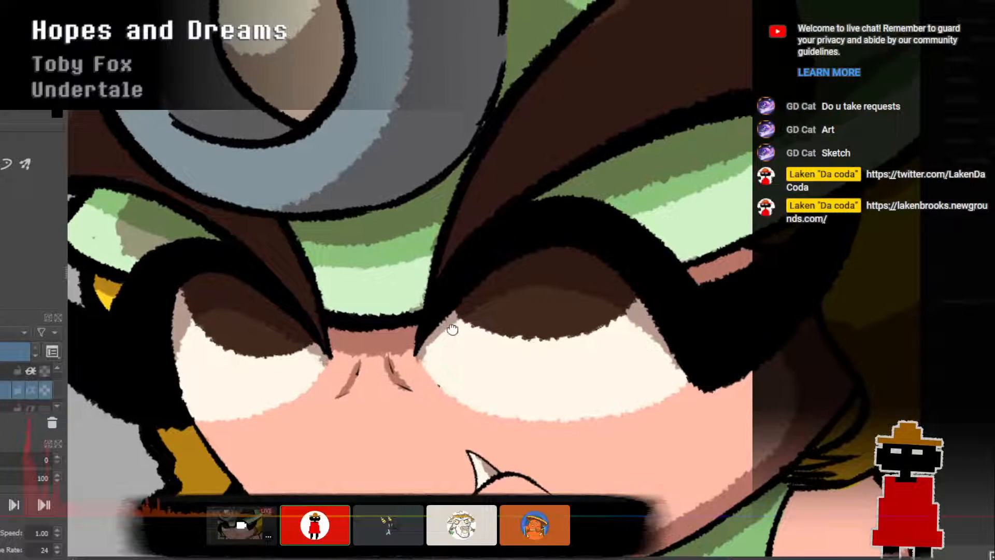
pyautogui.scroll(-1, 456, 326)
pyautogui.scroll(1, 458, 328)
pyautogui.scroll(1, 362, 317)
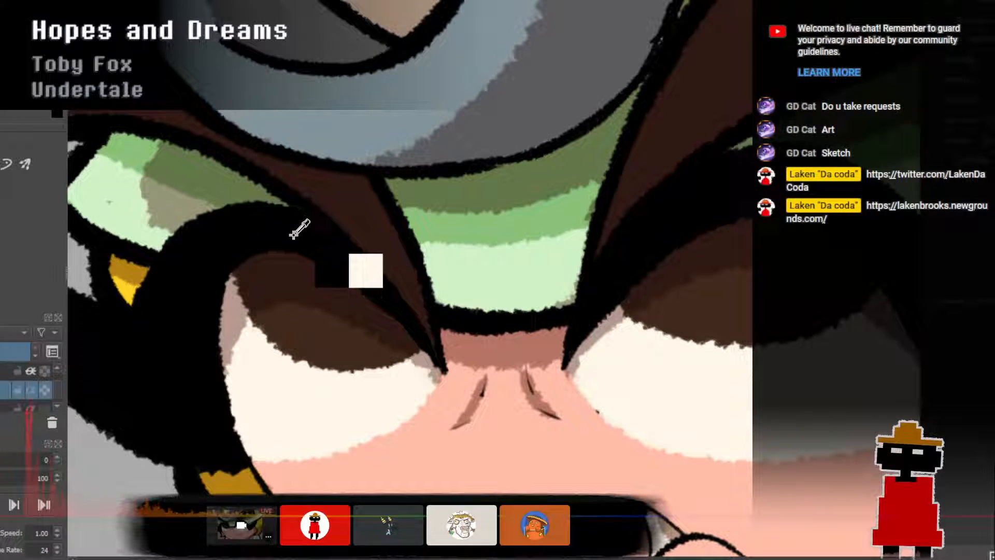
pyautogui.moveTo(329, 275)
pyautogui.mouseDown()
pyautogui.moveTo(331, 298)
pyautogui.moveTo(344, 271)
pyautogui.moveTo(320, 290)
pyautogui.moveTo(351, 265)
pyautogui.moveTo(305, 275)
pyautogui.moveTo(352, 290)
pyautogui.moveTo(318, 265)
pyautogui.moveTo(337, 296)
pyautogui.moveTo(339, 272)
pyautogui.moveTo(334, 286)
pyautogui.moveTo(307, 251)
pyautogui.mouseUp()
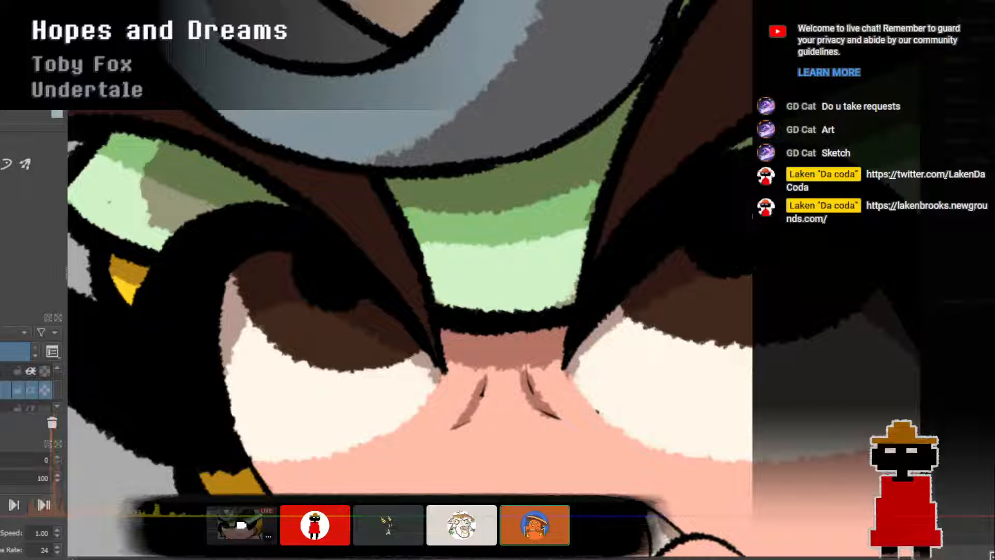
pyautogui.scroll(-3, 752, 217)
pyautogui.moveTo(749, 228); pyautogui.dragTo(590, 284)
pyautogui.scroll(1, 599, 269)
pyautogui.scroll(-2, 603, 268)
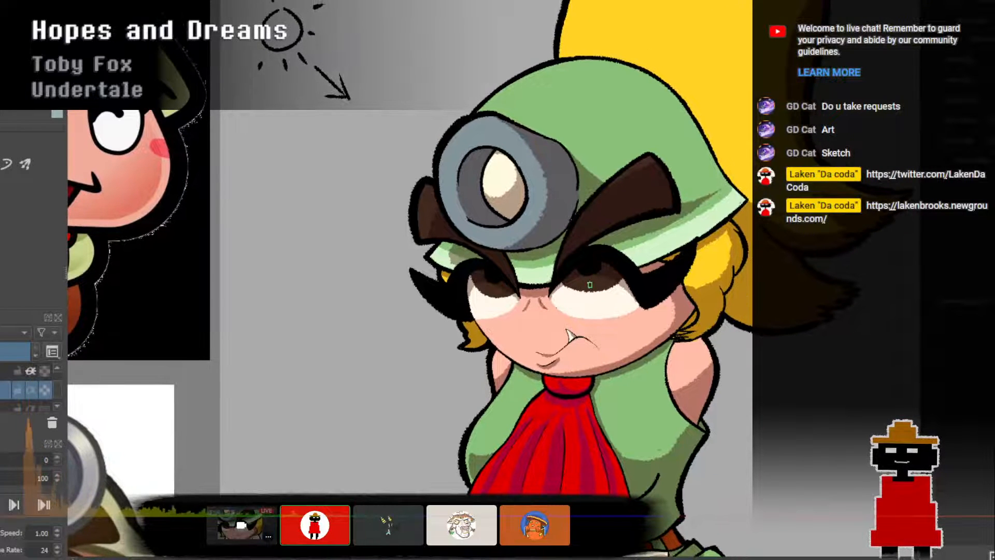
pyautogui.scroll(-2, 571, 279)
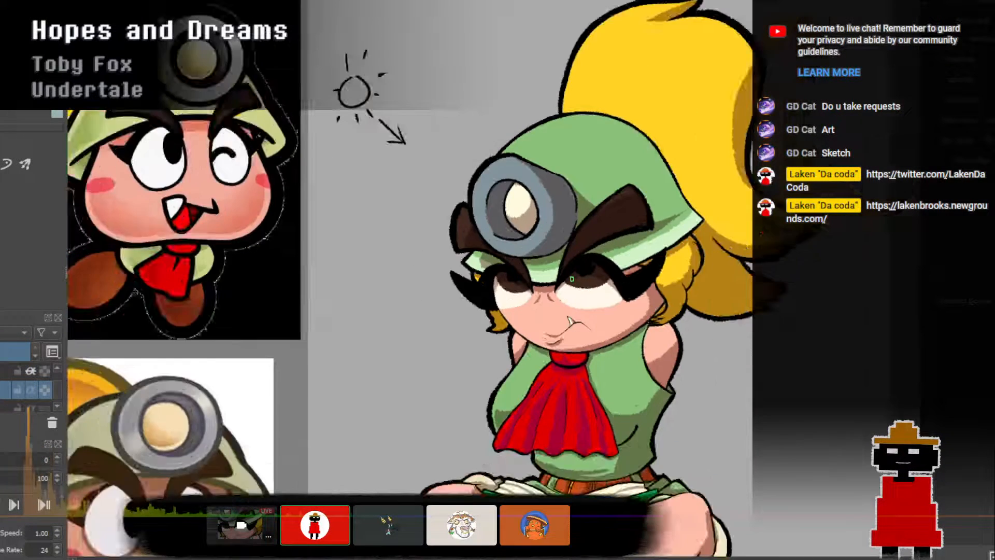
# Examine the seated character's eyes, face and helmet up close and at full figure alongside the reference images.
pyautogui.scroll(3, 571, 280)
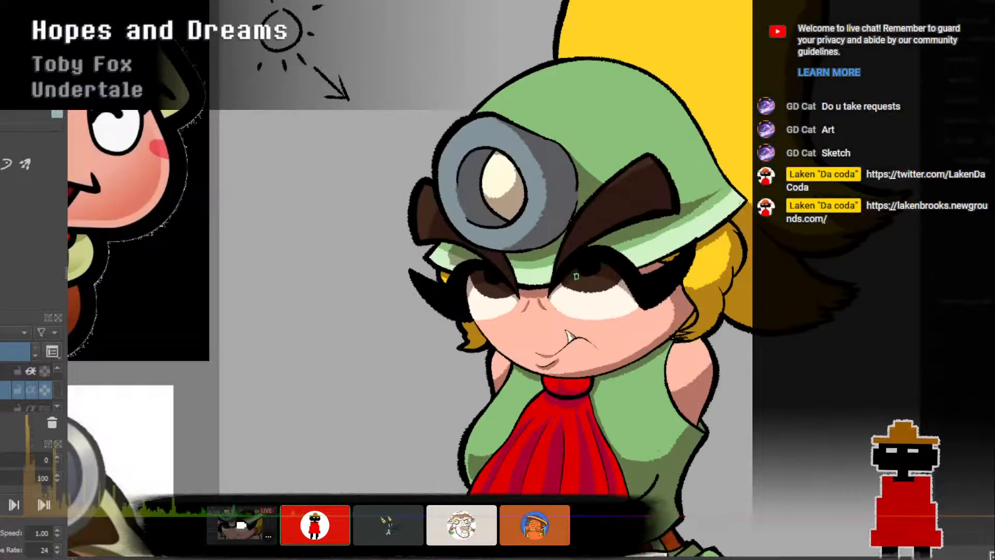
pyautogui.scroll(-2, 570, 280)
pyautogui.scroll(1, 571, 279)
pyautogui.moveTo(571, 278); pyautogui.dragTo(551, 247)
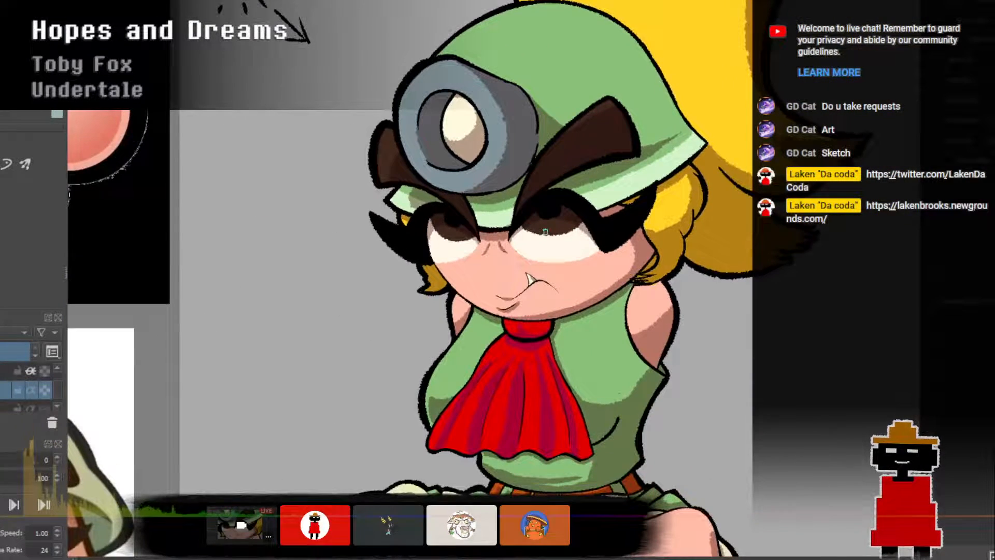
pyautogui.scroll(-2, 553, 247)
pyautogui.scroll(3, 554, 247)
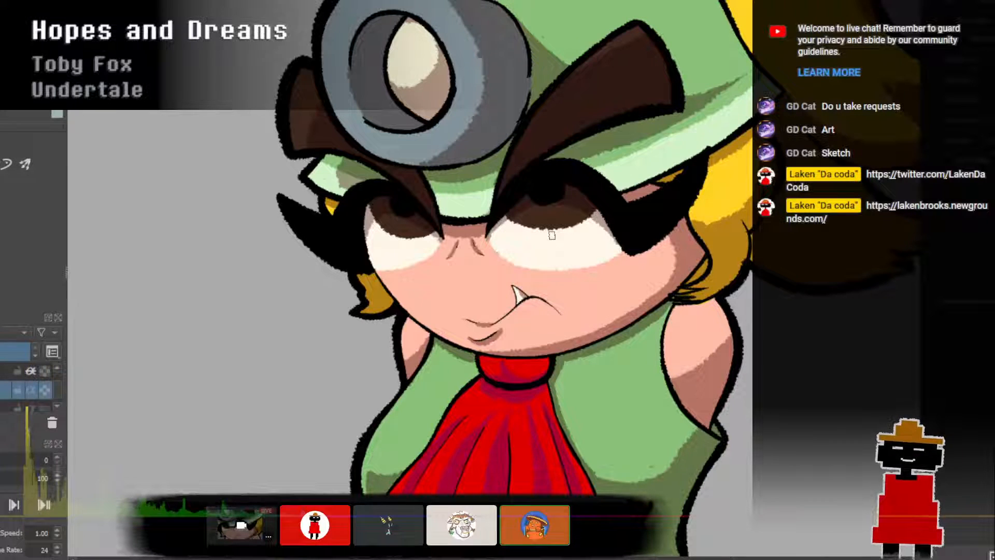
pyautogui.scroll(1, 552, 235)
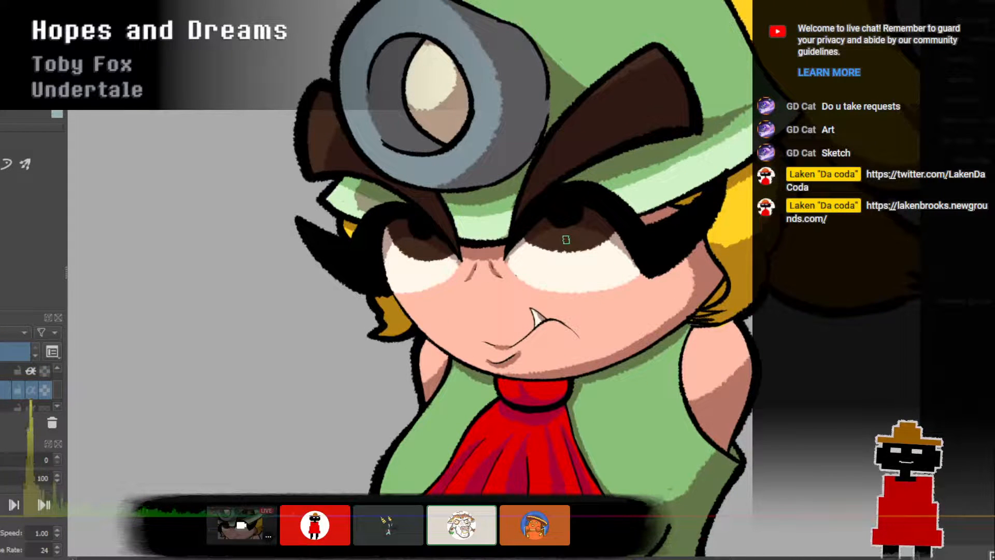
pyautogui.scroll(-5, 566, 239)
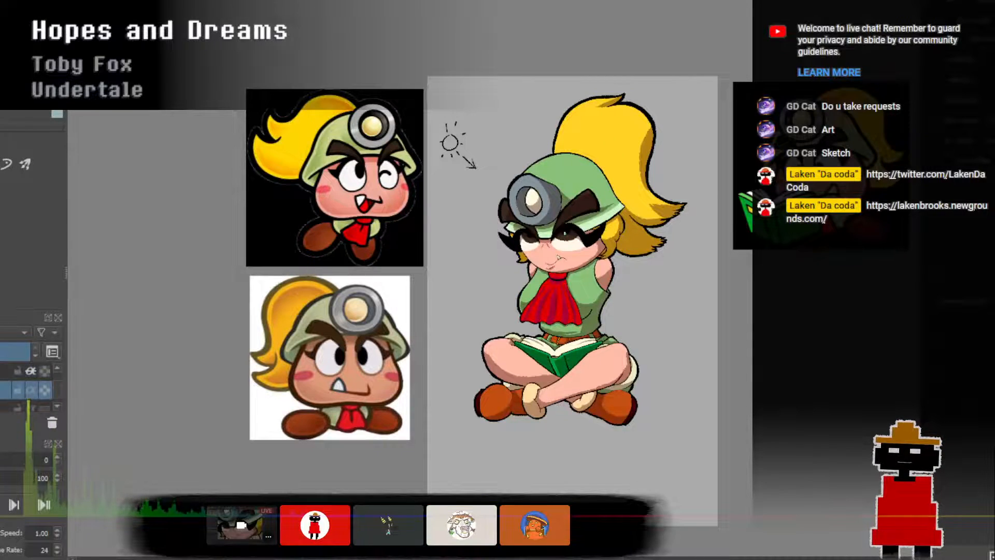
pyautogui.scroll(5, 567, 236)
pyautogui.scroll(-5, 564, 231)
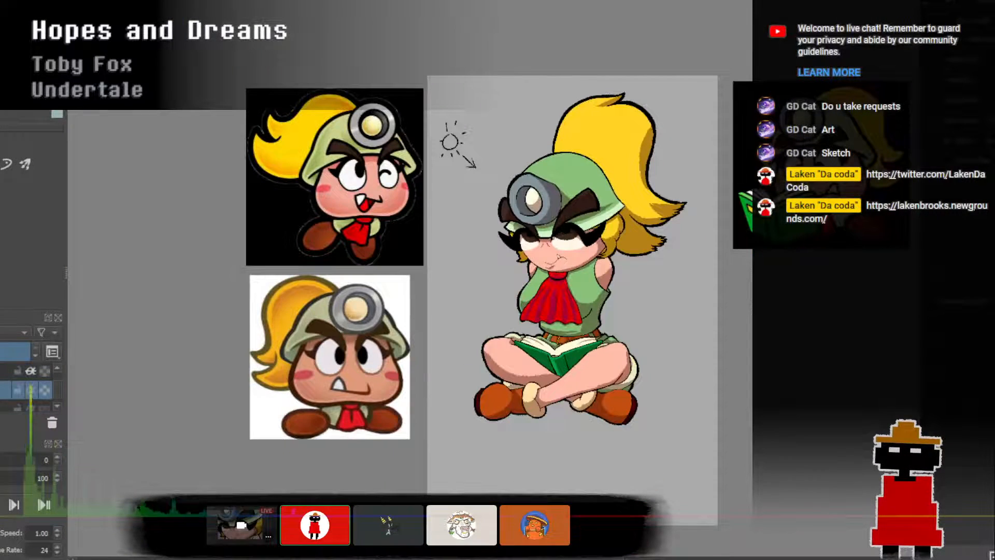
pyautogui.scroll(7, 532, 223)
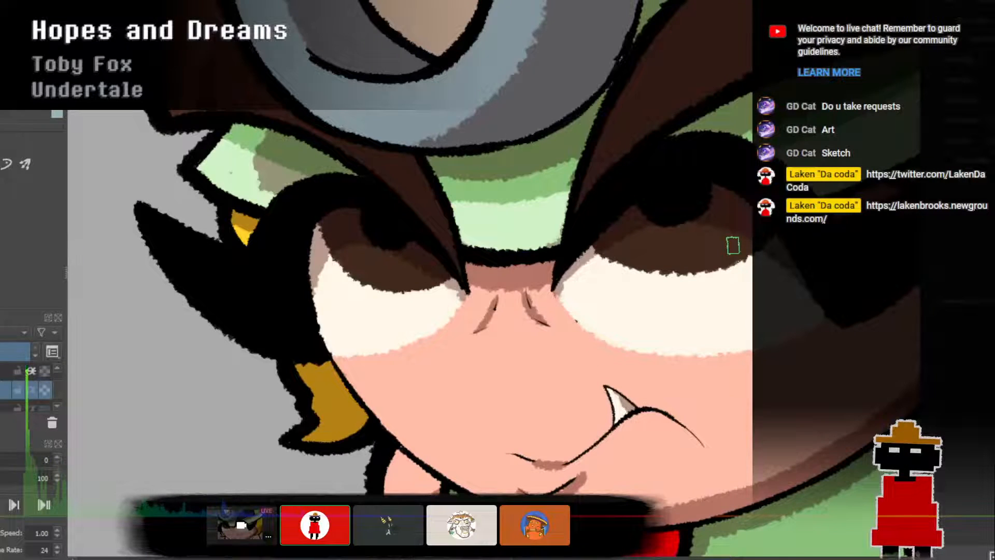
pyautogui.moveTo(733, 245); pyautogui.dragTo(629, 234)
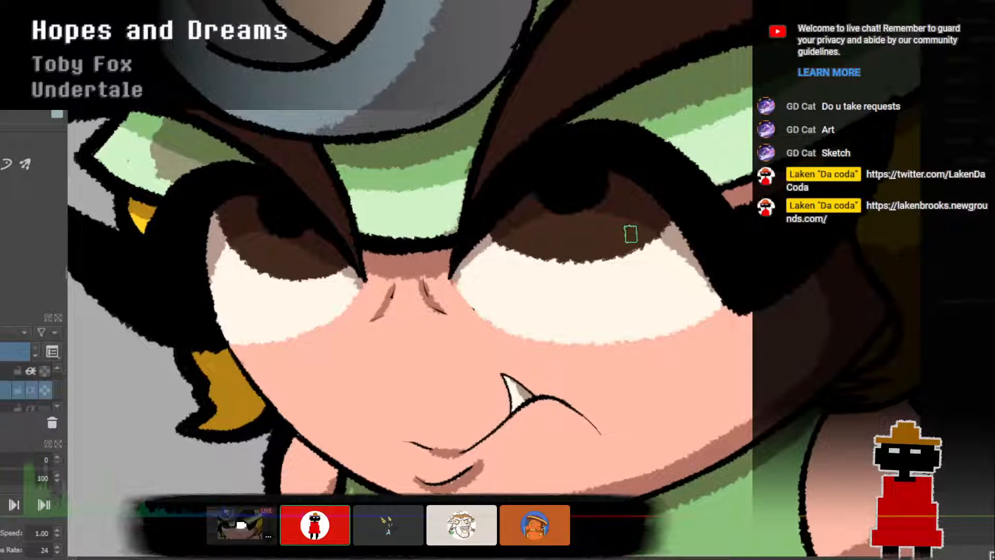
pyautogui.scroll(-6, 637, 234)
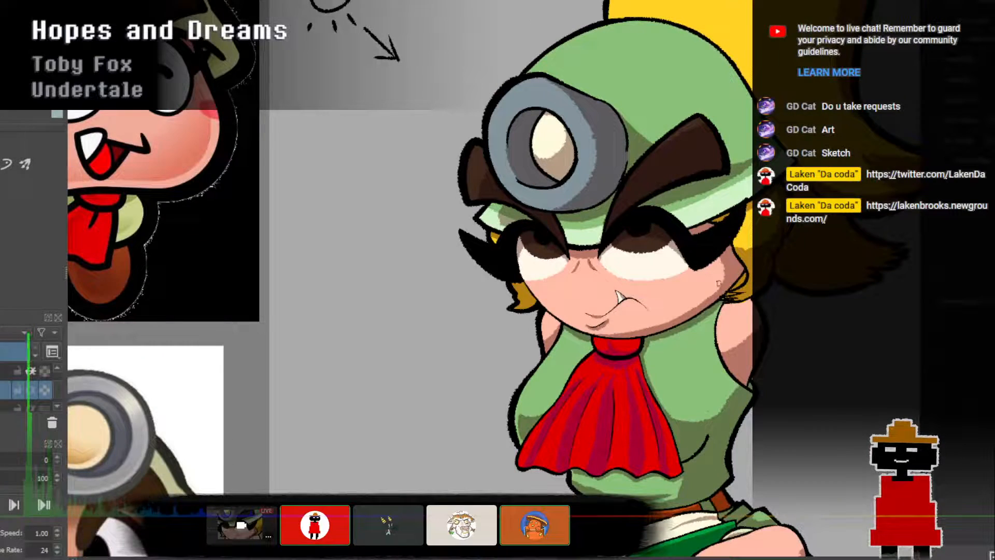
pyautogui.moveTo(724, 299); pyautogui.dragTo(668, 311)
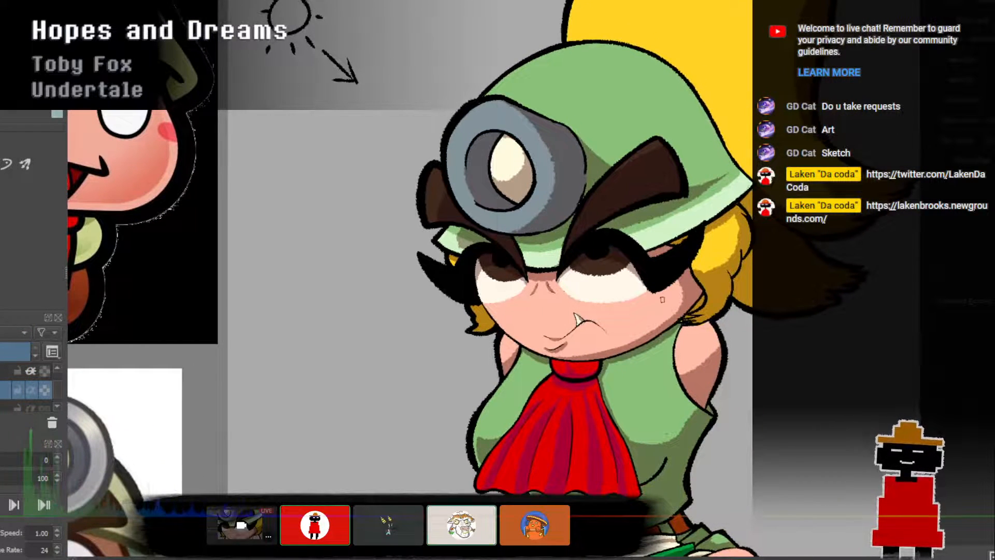
pyautogui.scroll(3, 504, 247)
pyautogui.scroll(2, 608, 284)
pyautogui.scroll(-2, 631, 300)
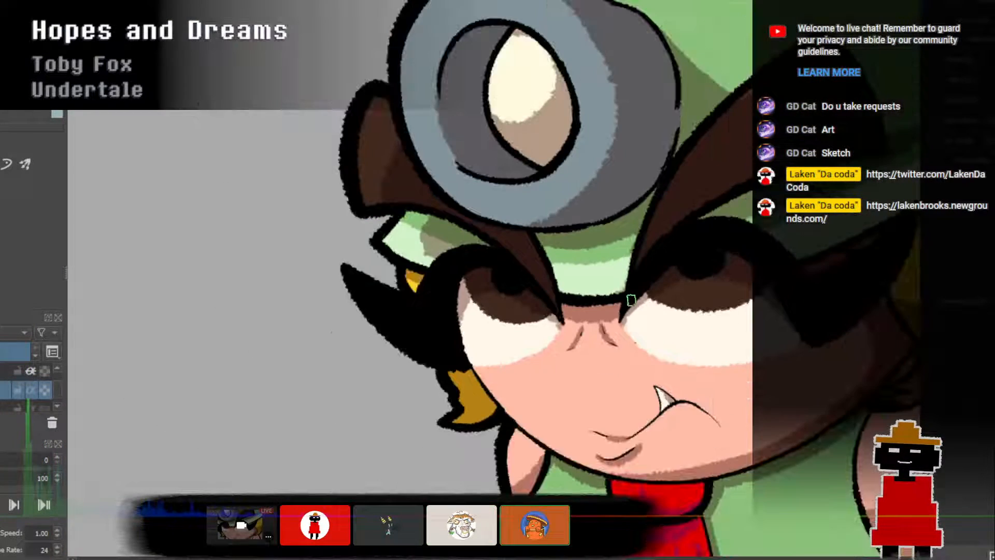
pyautogui.moveTo(634, 335); pyautogui.dragTo(543, 323)
pyautogui.scroll(2, 515, 289)
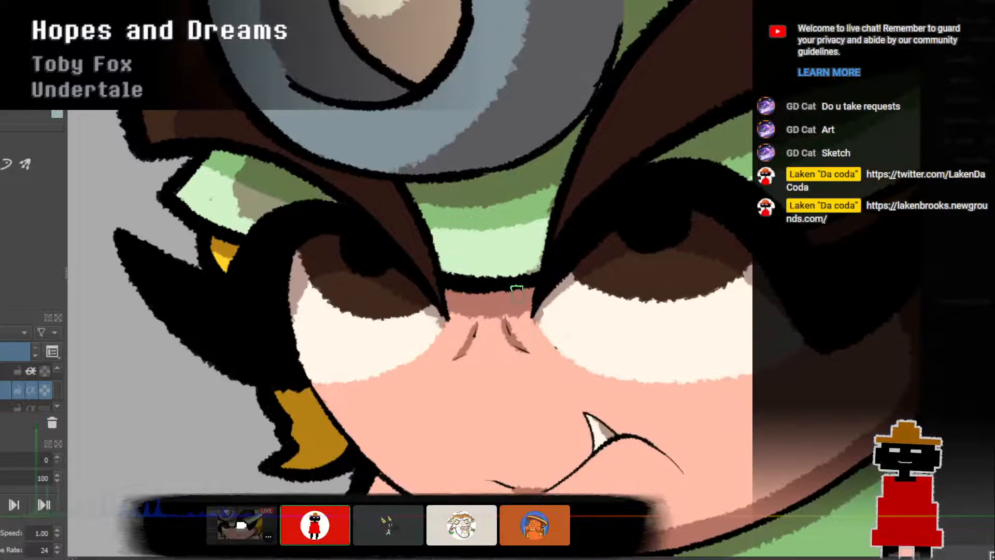
pyautogui.scroll(1, 506, 291)
pyautogui.moveTo(507, 290); pyautogui.dragTo(478, 284)
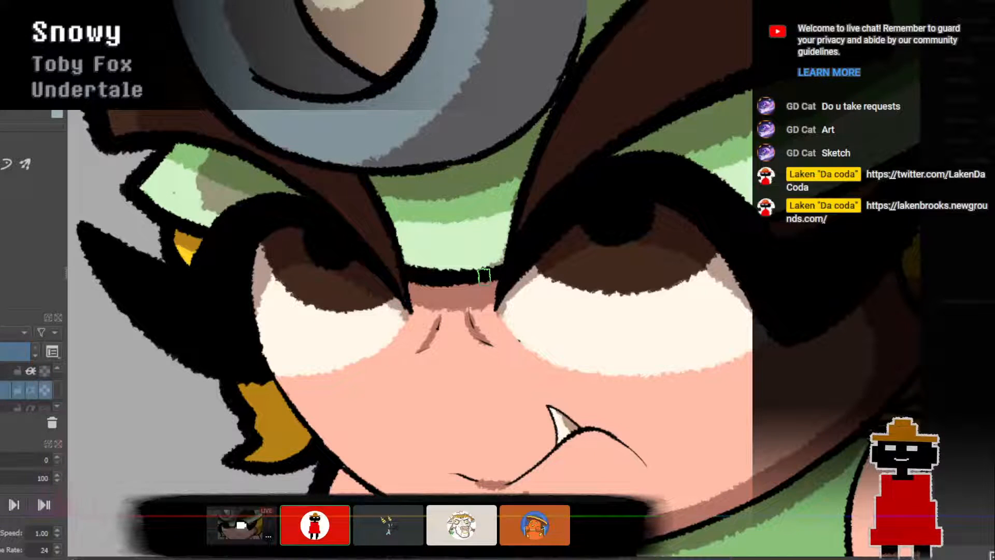
pyautogui.scroll(-4, 484, 277)
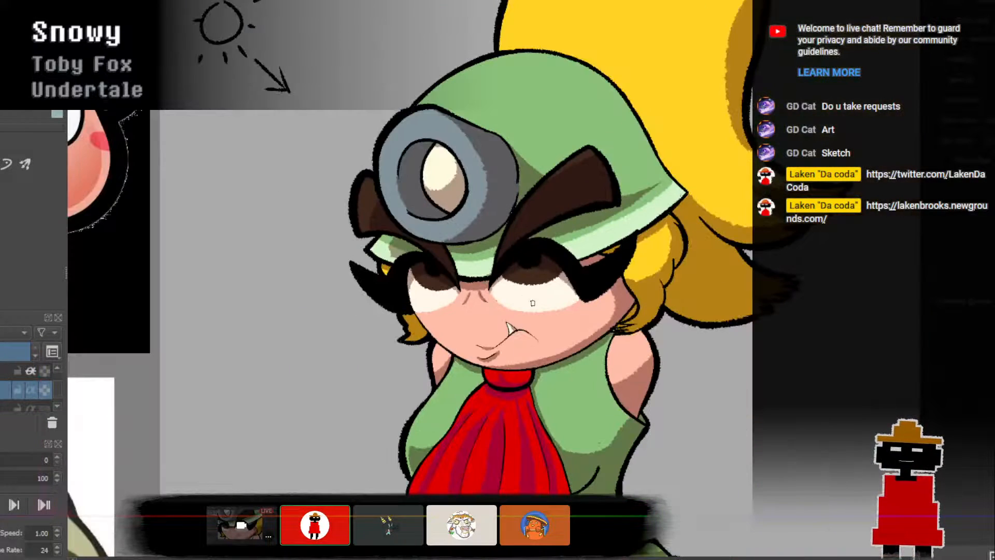
pyautogui.scroll(-2, 532, 302)
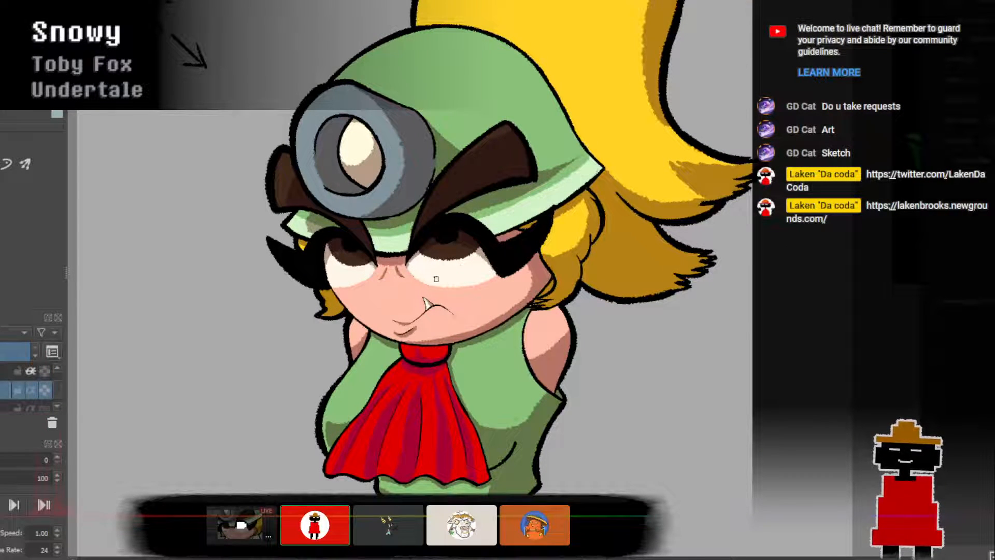
pyautogui.scroll(2, 435, 279)
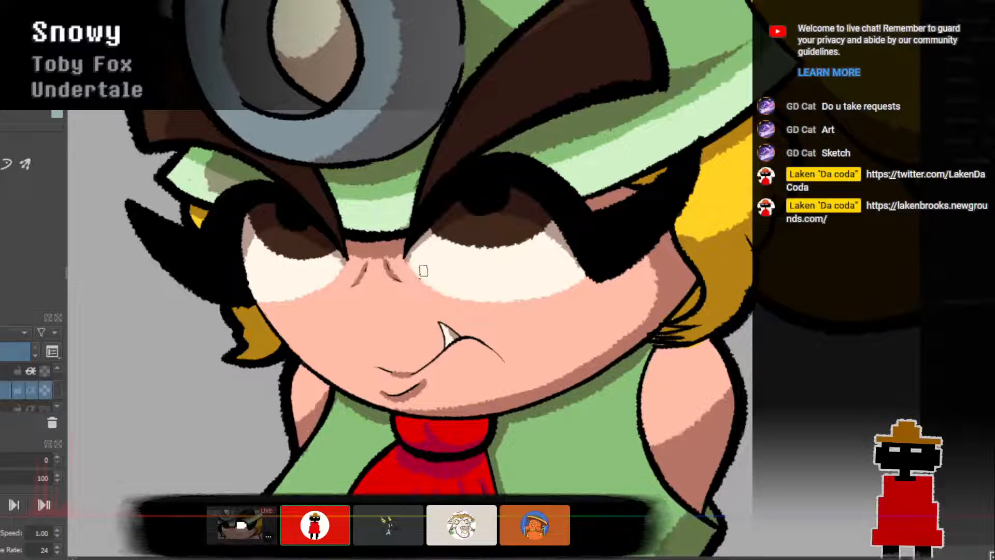
pyautogui.moveTo(423, 271)
pyautogui.mouseDown()
pyautogui.moveTo(496, 302)
pyautogui.moveTo(569, 316)
pyautogui.mouseUp()
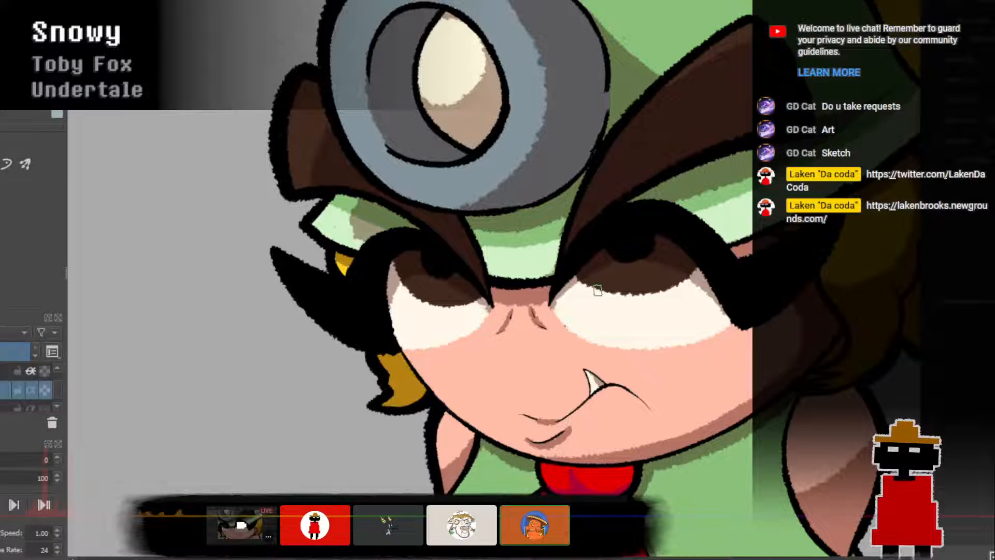
pyautogui.scroll(-1, 598, 291)
pyautogui.scroll(1, 595, 291)
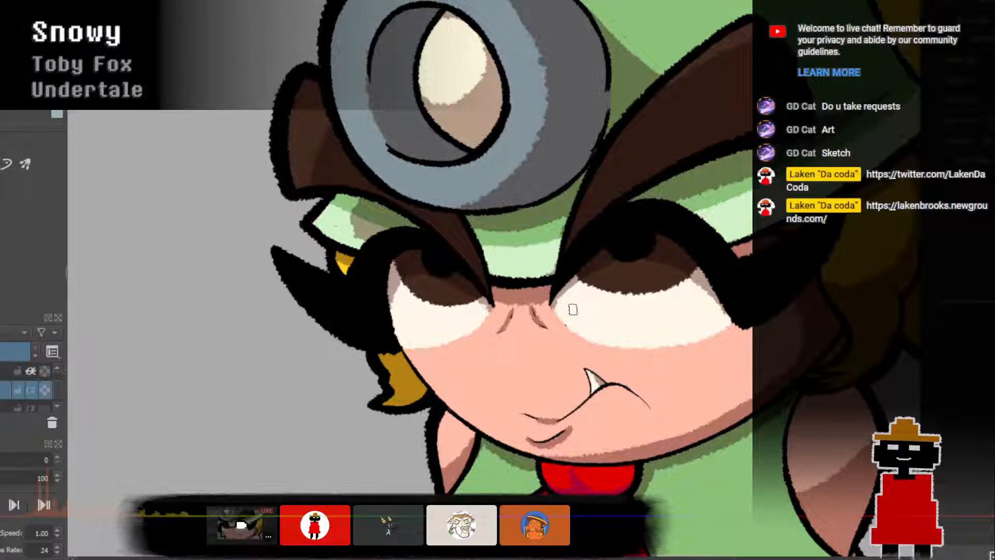
pyautogui.moveTo(569, 309); pyautogui.dragTo(559, 309)
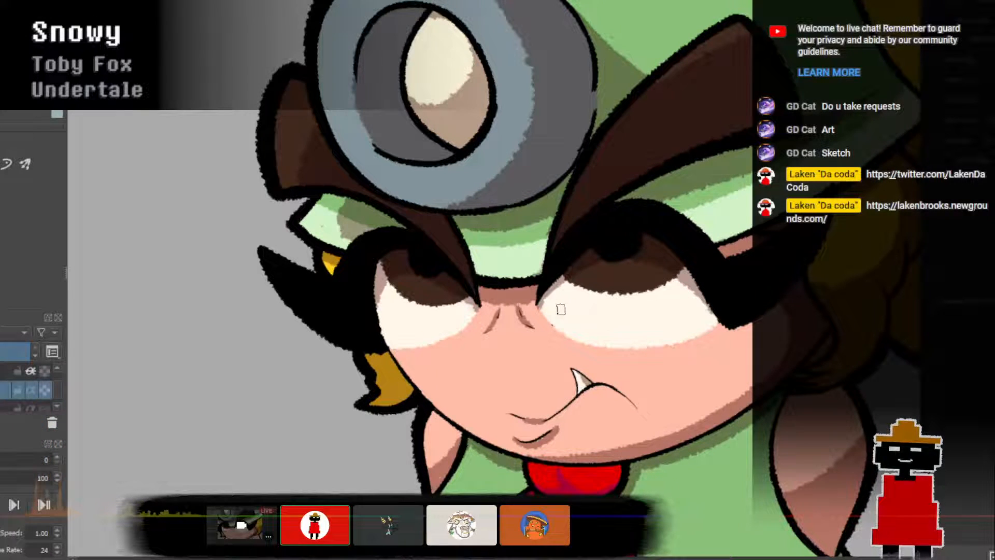
pyautogui.moveTo(560, 309); pyautogui.dragTo(484, 303)
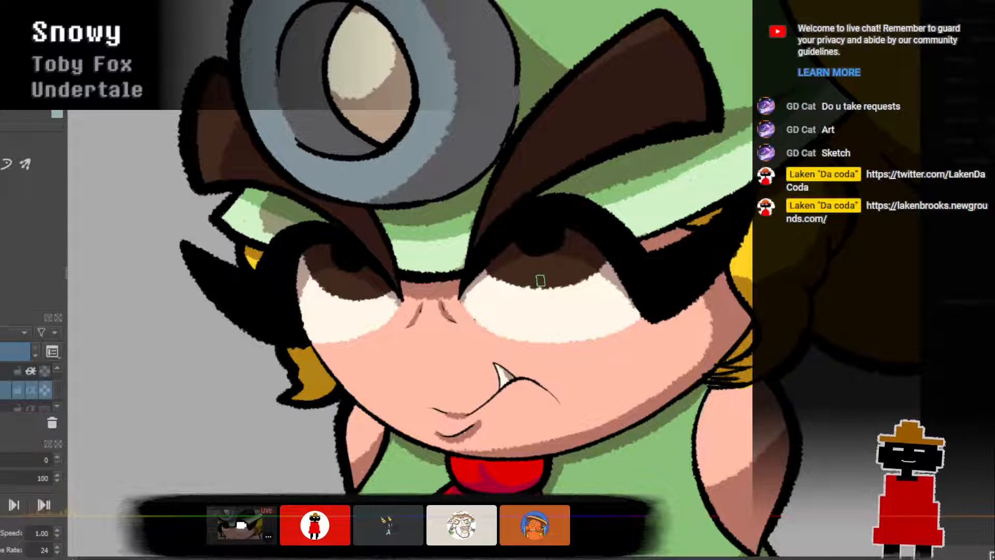
pyautogui.scroll(5, 533, 280)
pyautogui.scroll(-3, 387, 285)
pyautogui.moveTo(430, 283); pyautogui.dragTo(394, 287)
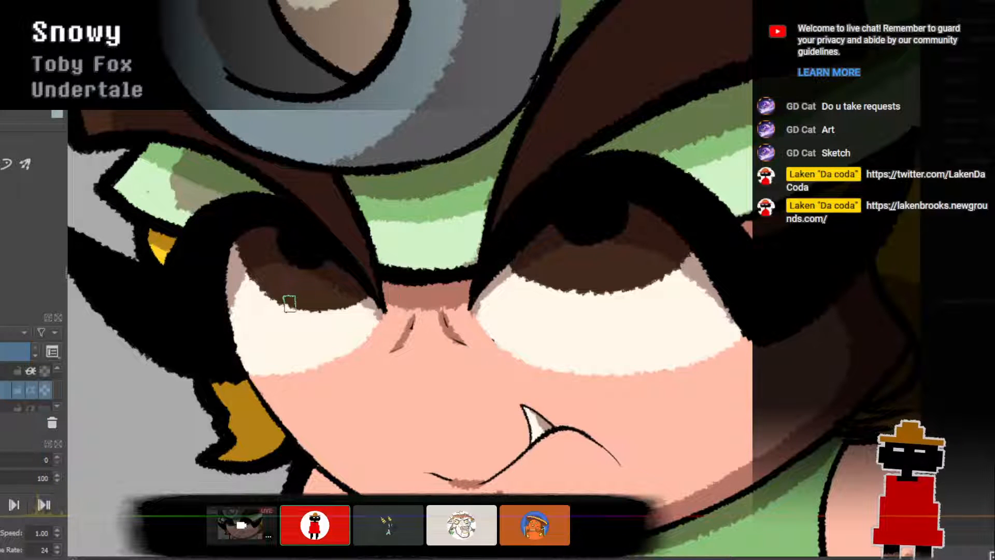
# Sample the dark brown of the character's smaller iris and select a layer higher in the layer stack.
pyautogui.keyDown('ctrl'); pyautogui.click(301, 291); pyautogui.keyUp('ctrl')
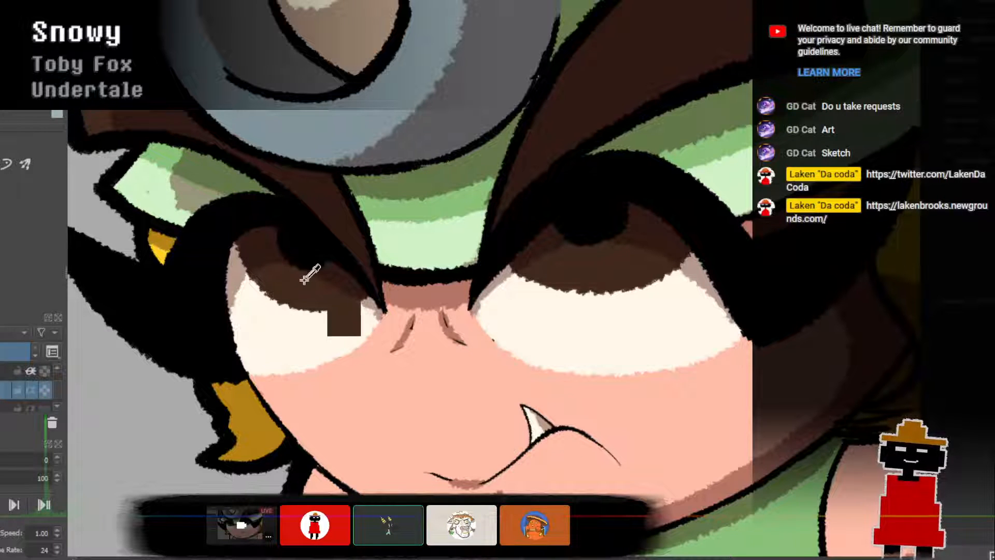
pyautogui.click(58, 369)
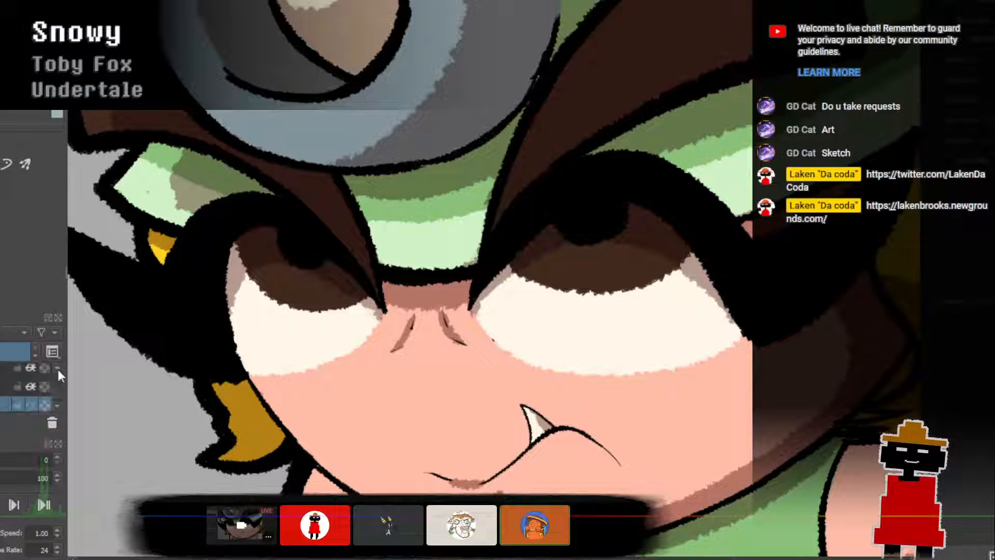
pyautogui.click(58, 369)
pyautogui.click(57, 406)
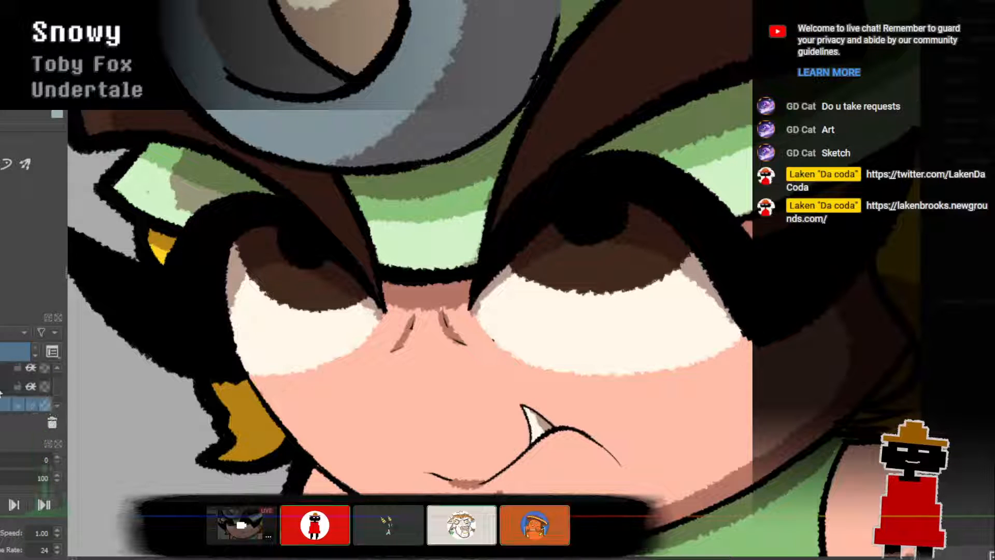
pyautogui.click(7, 375)
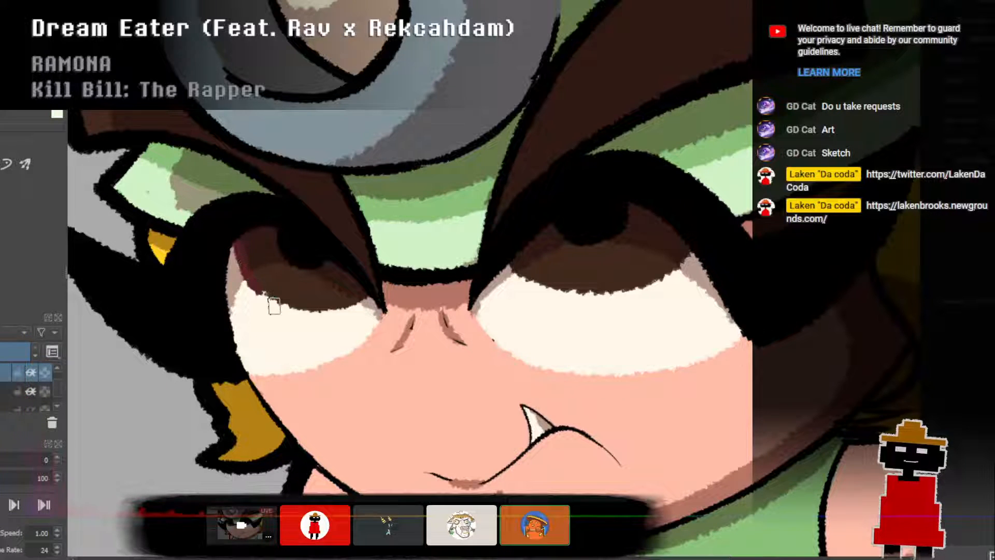
# Select the layer for the iris colouring further down the layer stack and edit its name.
pyautogui.click(57, 407)
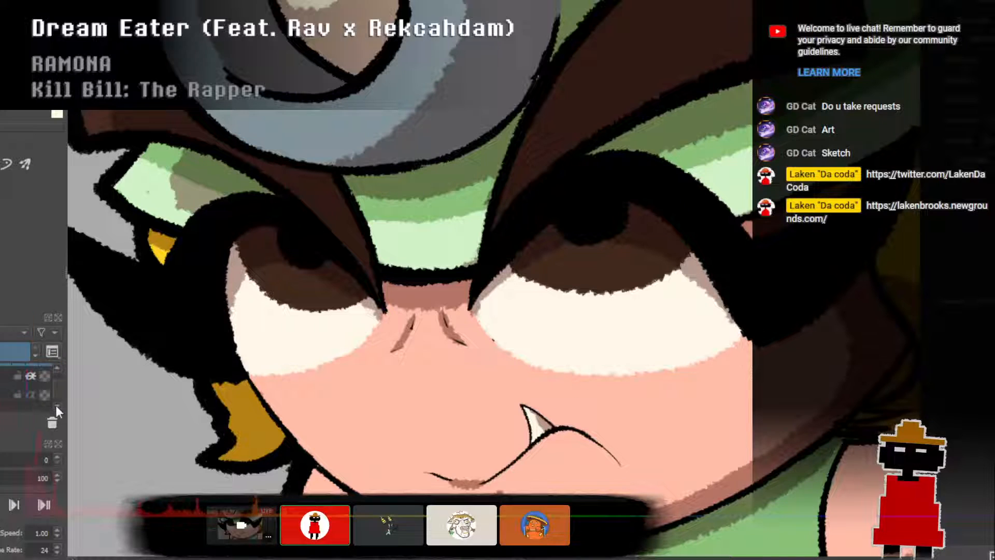
pyautogui.click(6, 394)
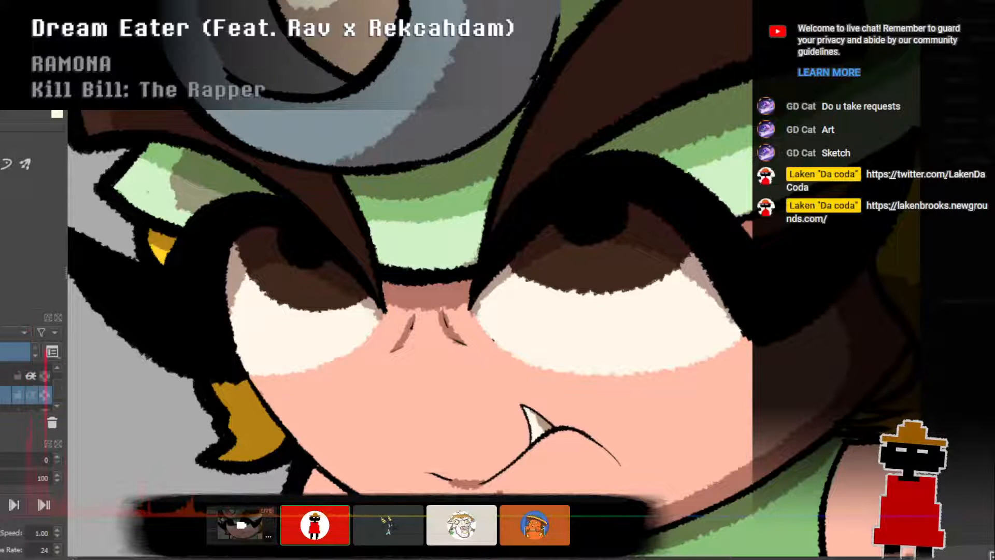
pyautogui.doubleClick(5, 395)
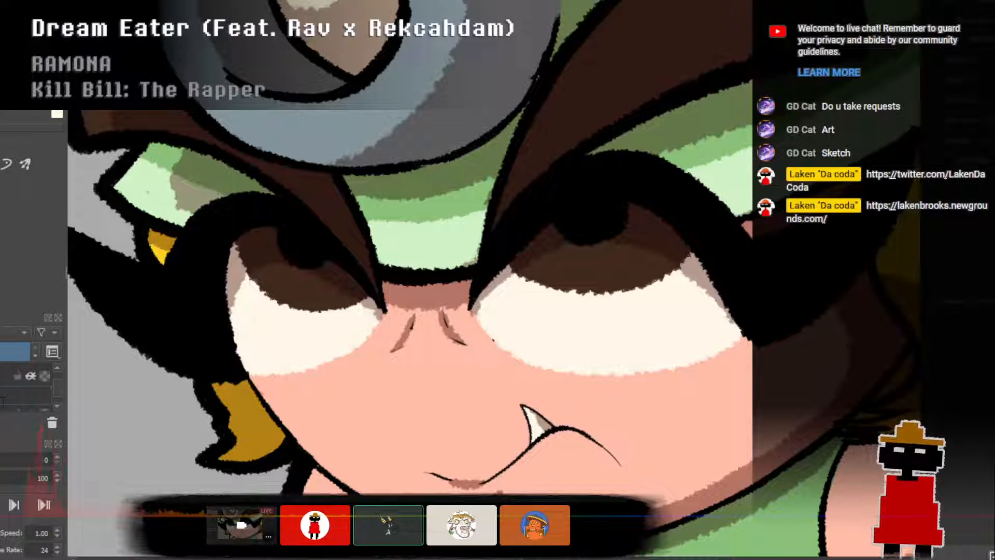
pyautogui.press('Return')
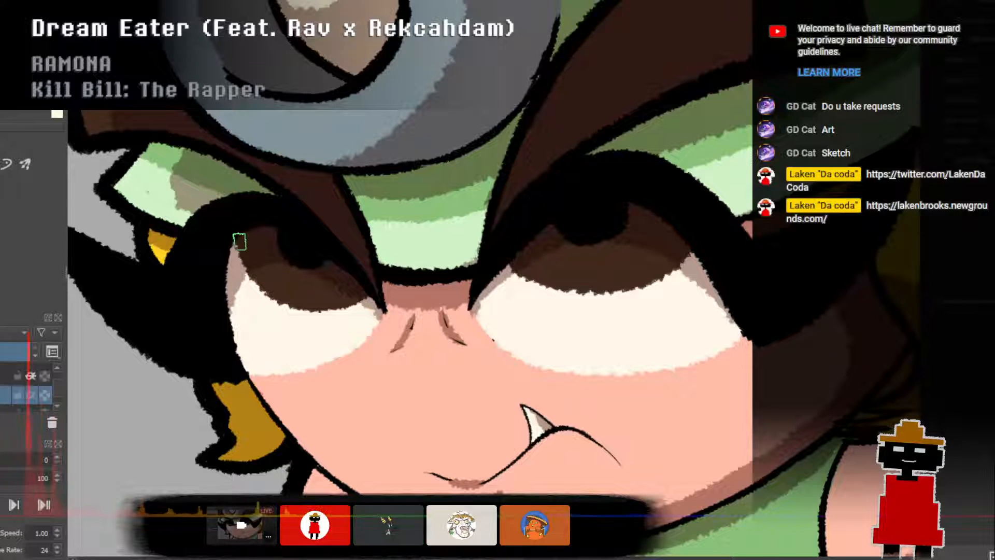
# Paint a dark red rim along the lower edge of the character's smaller iris, redoing the first stroke.
pyautogui.moveTo(239, 241); pyautogui.dragTo(281, 302)
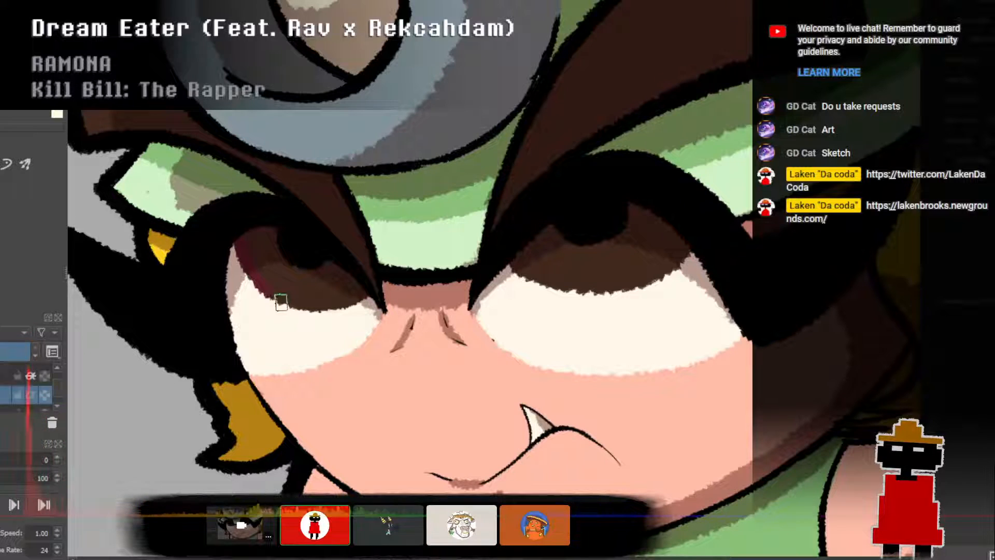
pyautogui.hotkey('ctrl', 'z')
pyautogui.moveTo(239, 248)
pyautogui.mouseDown()
pyautogui.moveTo(272, 295)
pyautogui.moveTo(305, 314)
pyautogui.moveTo(343, 312)
pyautogui.moveTo(357, 299)
pyautogui.mouseUp()
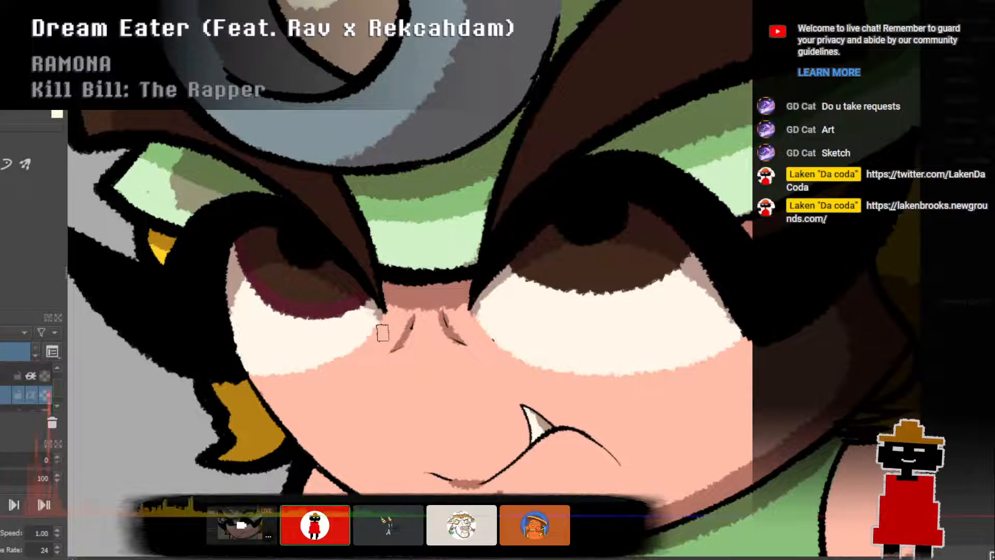
# Paint a matching dark red rim along the lower edge of the character's larger iris.
pyautogui.scroll(-2, 371, 297)
pyautogui.moveTo(505, 316); pyautogui.dragTo(402, 310)
pyautogui.scroll(1, 420, 307)
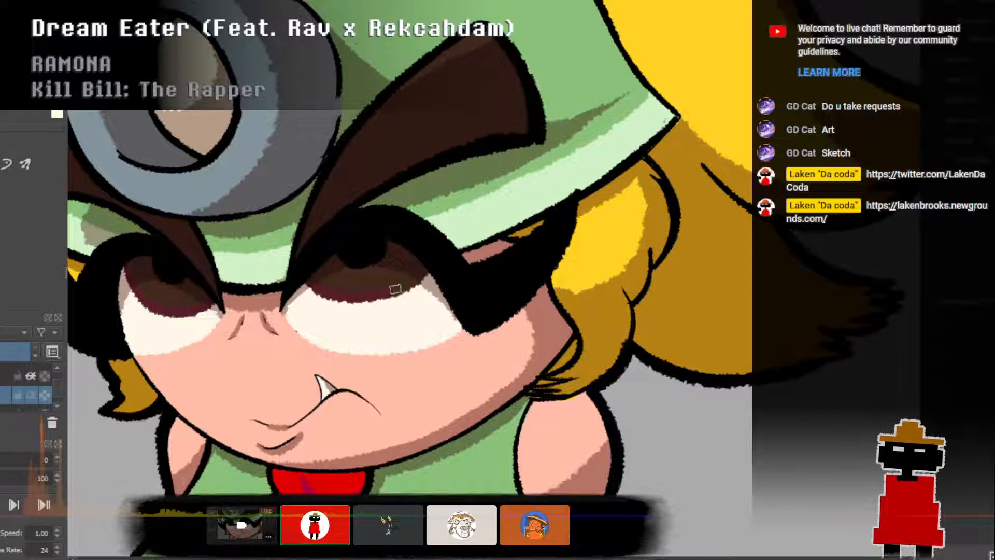
pyautogui.moveTo(306, 277)
pyautogui.mouseDown()
pyautogui.moveTo(321, 291)
pyautogui.moveTo(358, 297)
pyautogui.moveTo(427, 272)
pyautogui.mouseUp()
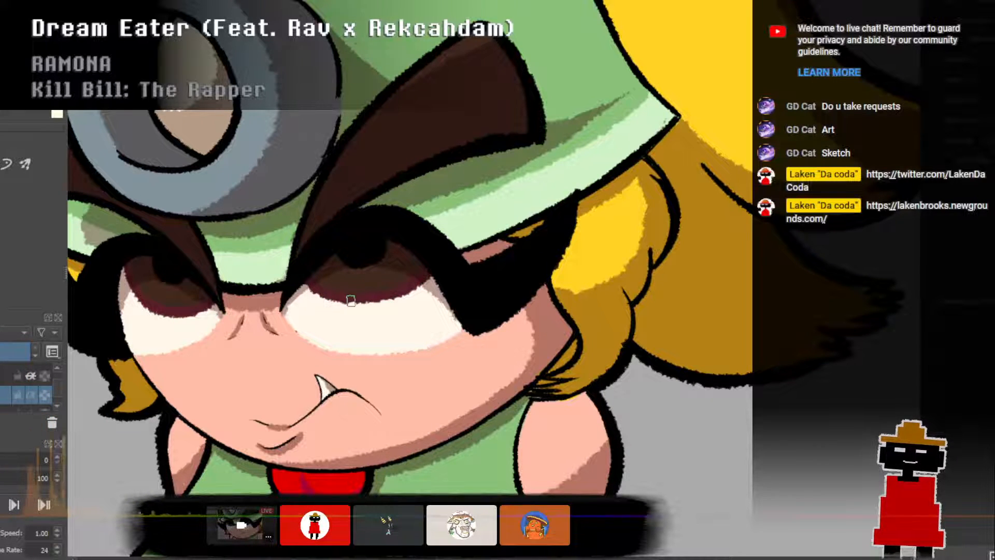
pyautogui.scroll(-5, 363, 300)
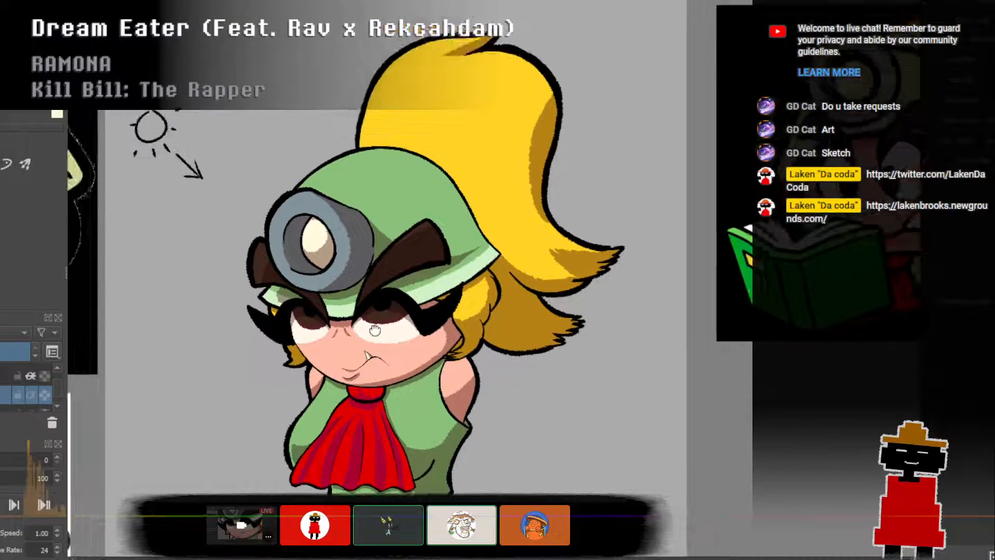
pyautogui.scroll(5, 368, 292)
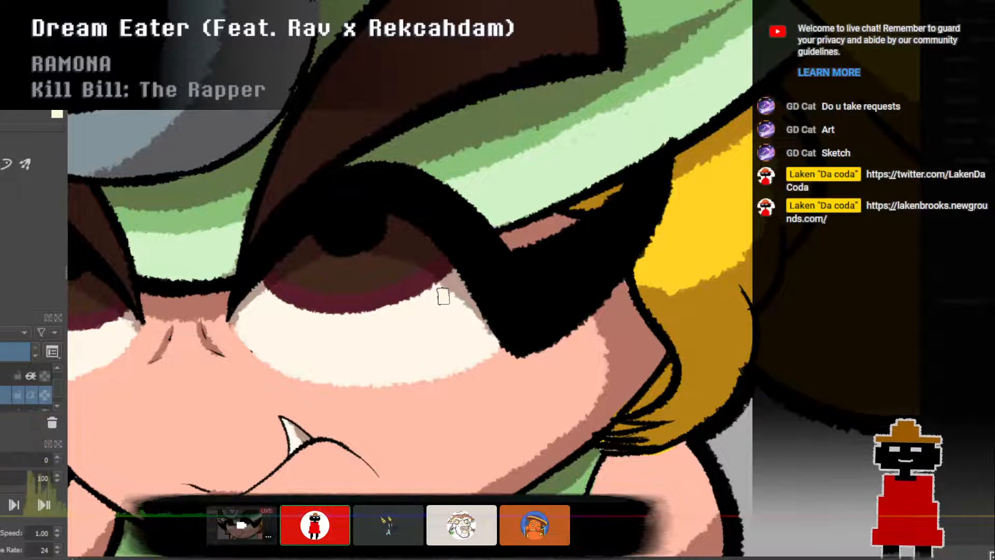
# Examine the dark red iris colouring close up and in the context of the whole character.
pyautogui.scroll(-2, 443, 296)
pyautogui.moveTo(438, 303); pyautogui.dragTo(548, 314)
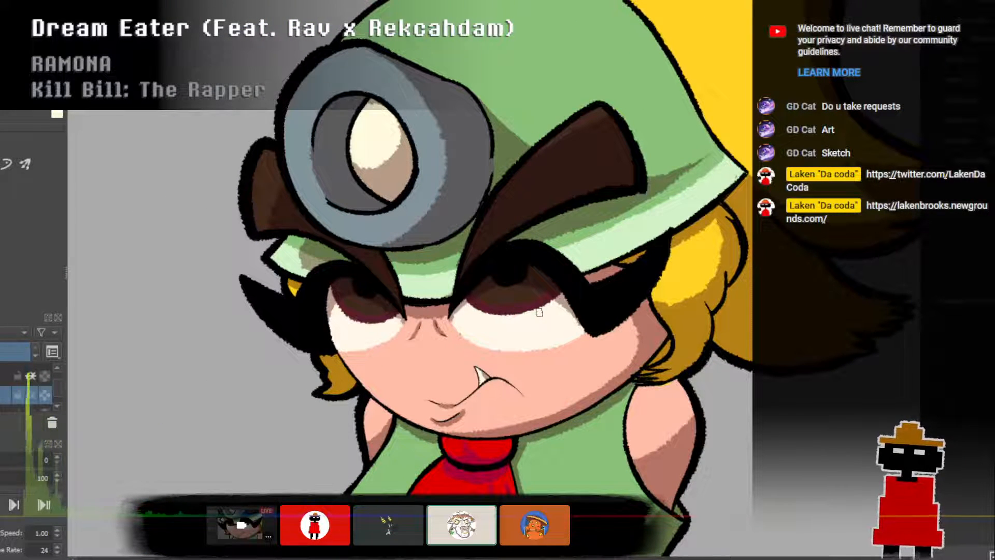
pyautogui.scroll(2, 415, 330)
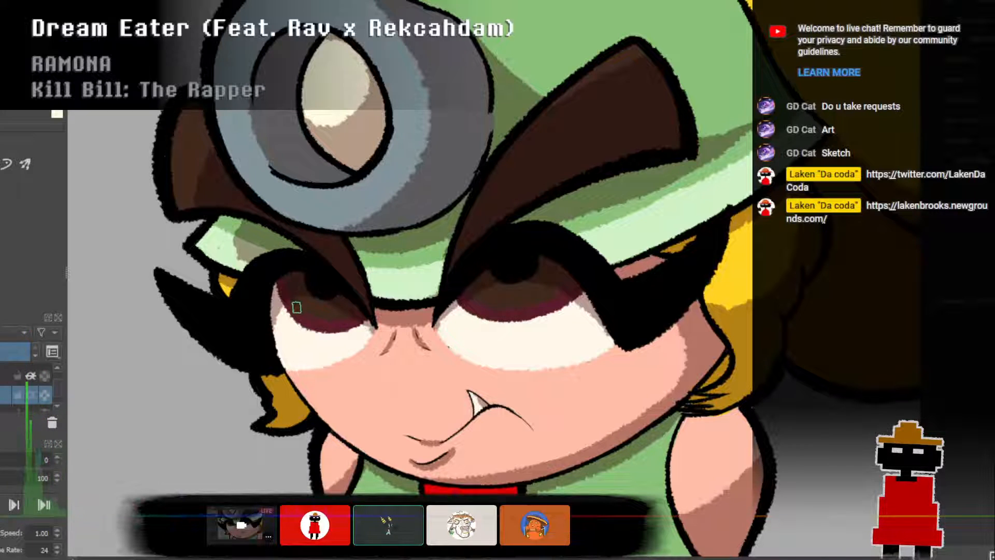
pyautogui.scroll(-4, 373, 356)
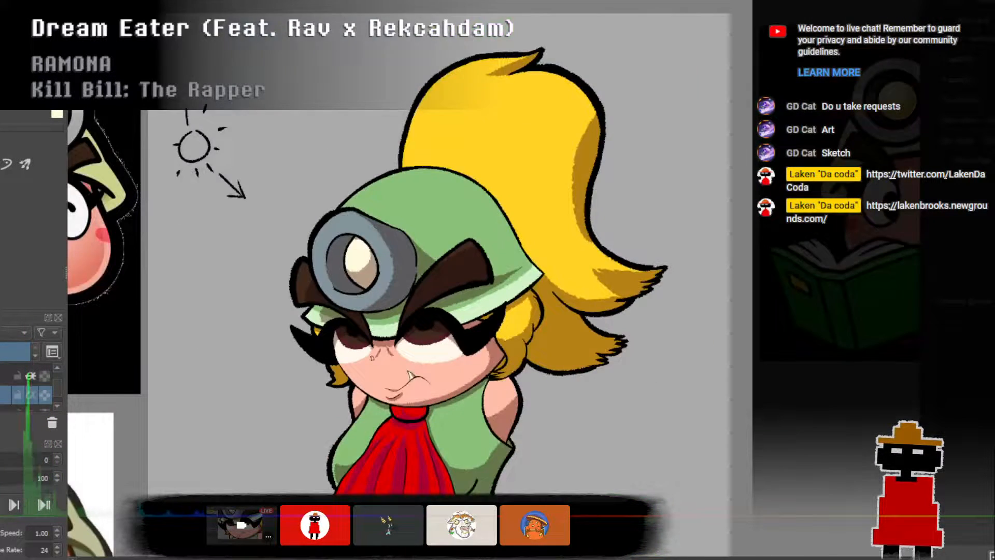
pyautogui.scroll(2, 369, 355)
pyautogui.scroll(4, 369, 355)
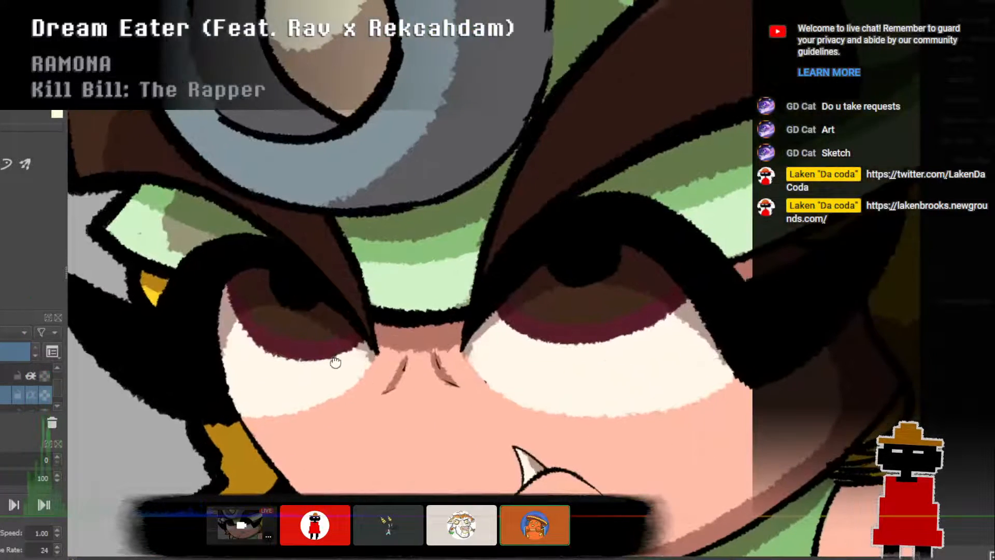
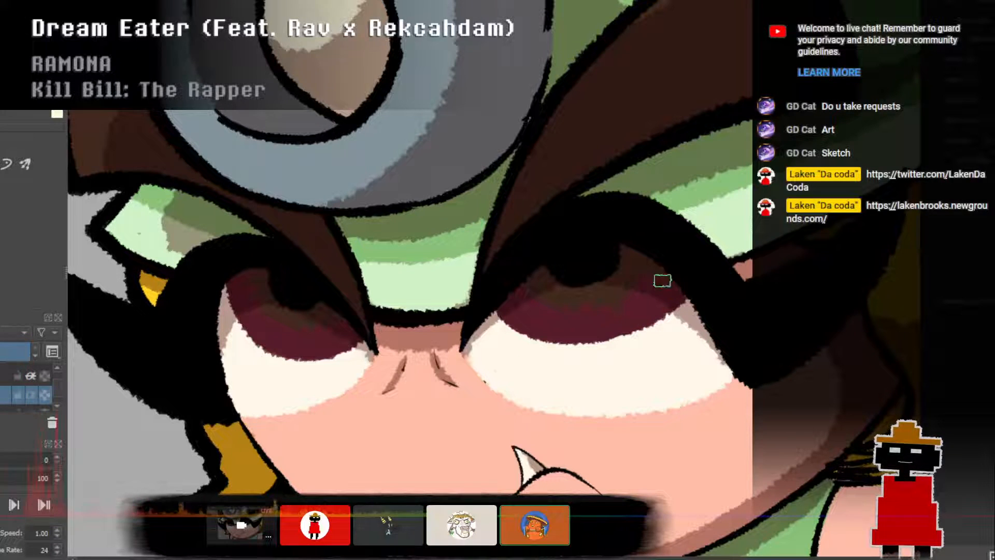
pyautogui.scroll(-5, 620, 306)
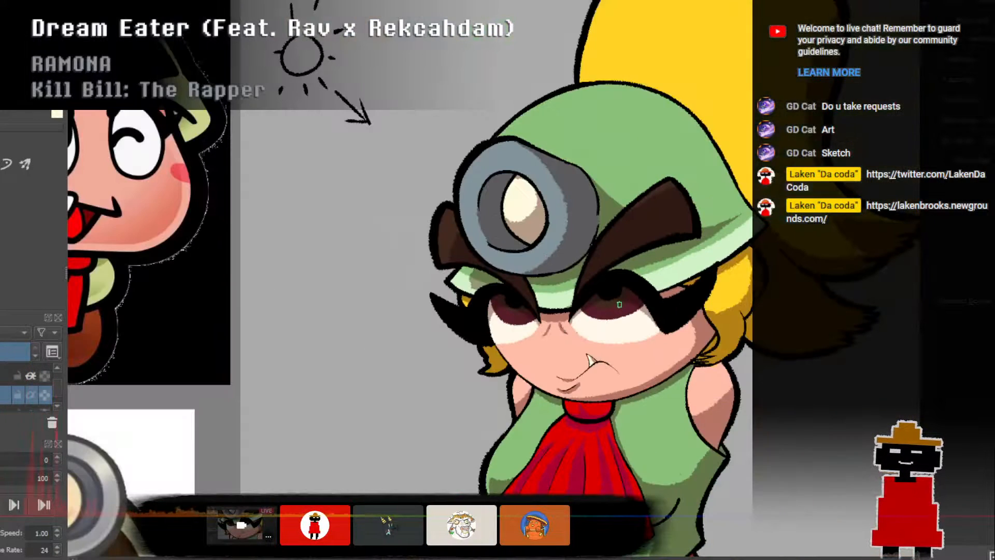
pyautogui.scroll(5, 609, 308)
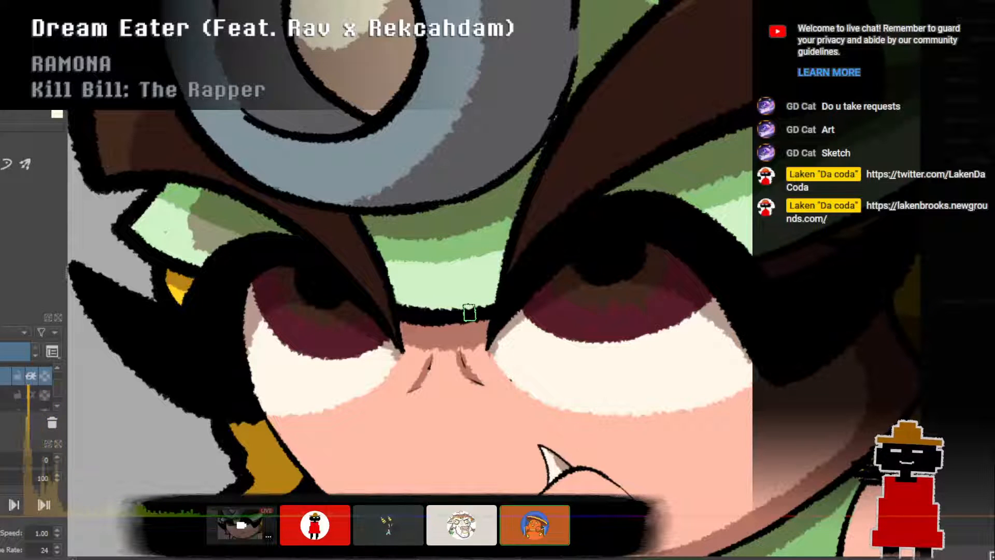
pyautogui.scroll(-5, 468, 312)
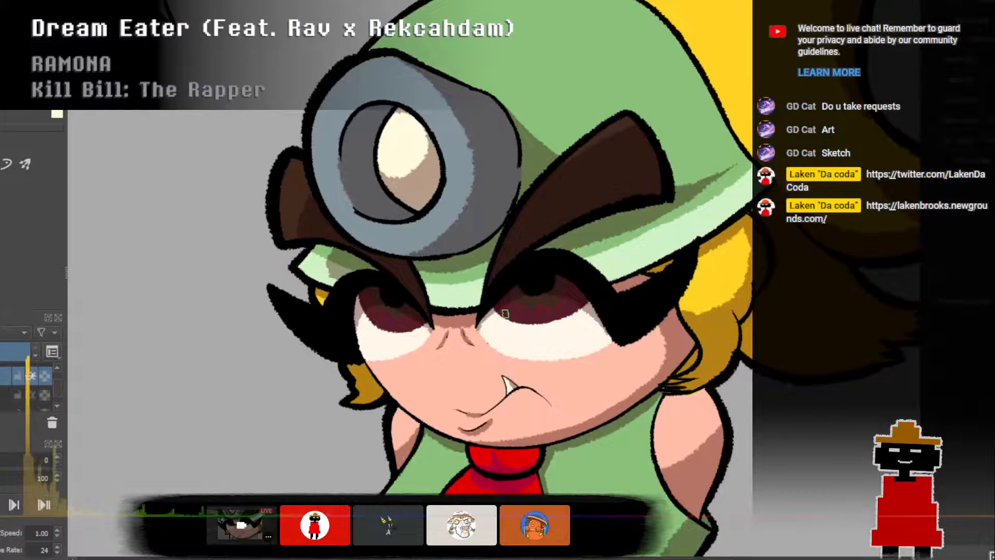
pyautogui.scroll(-1, 537, 321)
pyautogui.scroll(4, 536, 320)
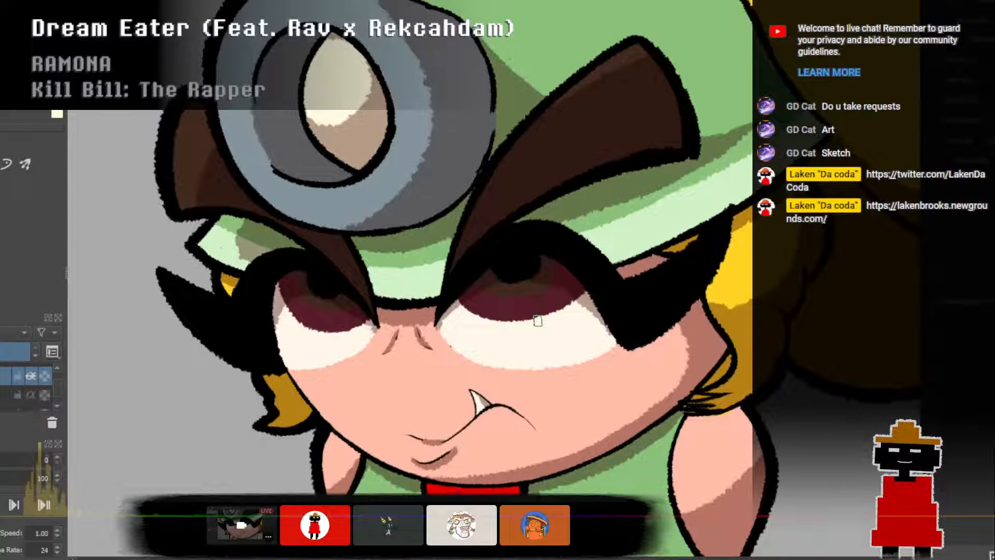
pyautogui.scroll(1, 531, 318)
pyautogui.moveTo(530, 321); pyautogui.dragTo(504, 311)
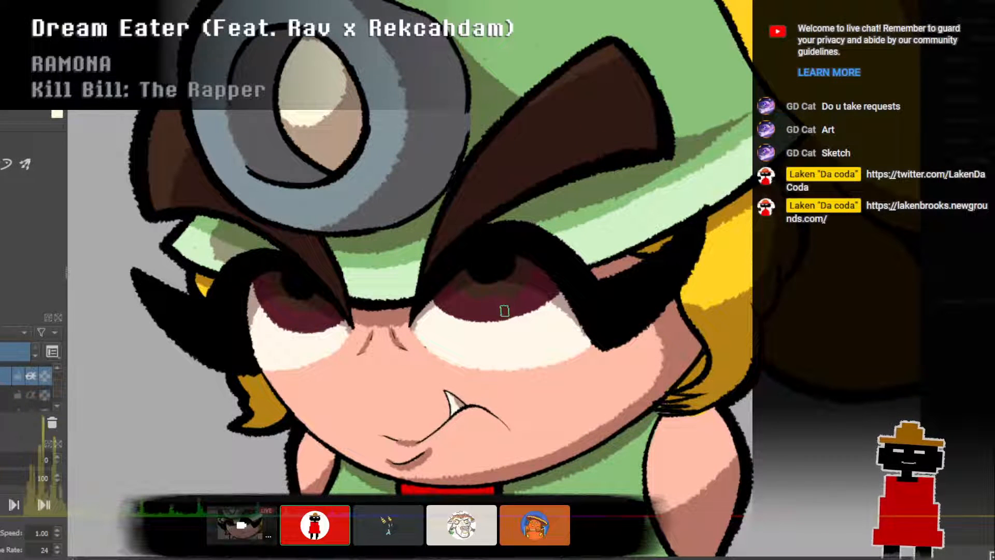
# Toggle the visibility of the shading layer to compare the eyes with and without the shading.
pyautogui.click(46, 397)
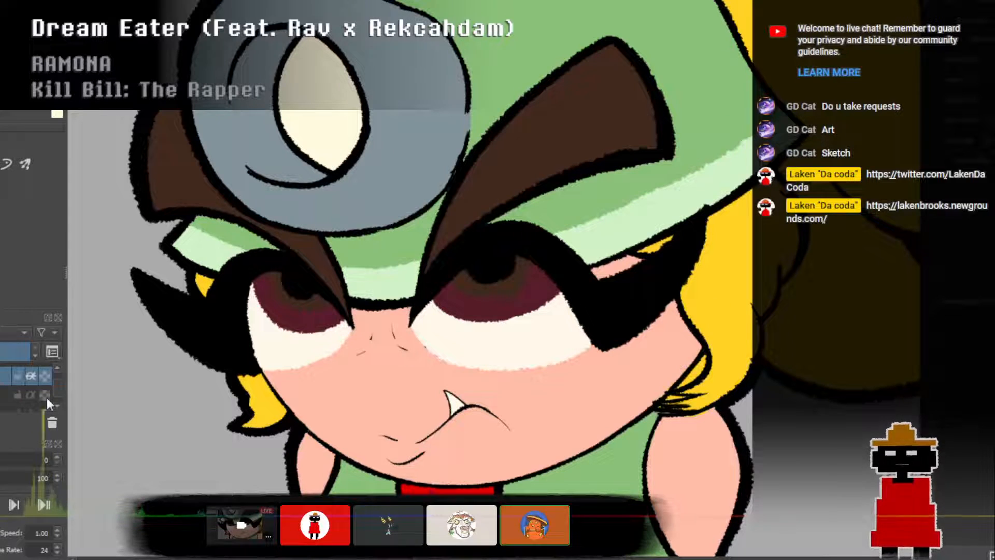
pyautogui.click(47, 397)
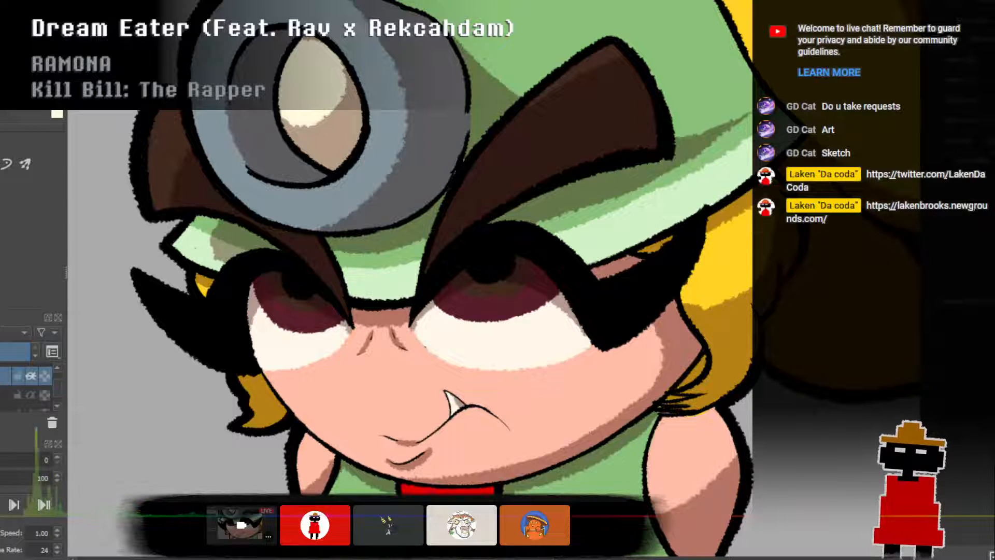
pyautogui.click(47, 397)
pyautogui.click(47, 397)
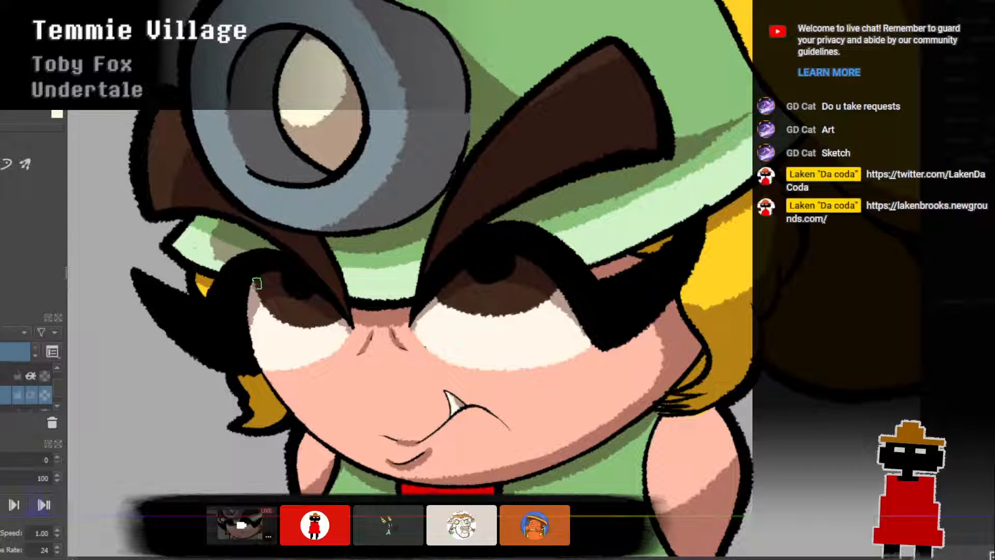
# Try a dark purple rim along the lower edge of the smaller iris, redoing the stroke several times.
pyautogui.moveTo(257, 285); pyautogui.dragTo(283, 326)
pyautogui.hotkey('ctrl', 'z')
pyautogui.moveTo(257, 283)
pyautogui.mouseDown()
pyautogui.moveTo(279, 320)
pyautogui.moveTo(299, 328)
pyautogui.mouseUp()
pyautogui.hotkey('ctrl', 'z')
pyautogui.moveTo(274, 310)
pyautogui.mouseDown()
pyautogui.moveTo(307, 325)
pyautogui.moveTo(342, 313)
pyautogui.mouseUp()
pyautogui.hotkey('ctrl', 'z')
pyautogui.moveTo(256, 278)
pyautogui.mouseDown()
pyautogui.moveTo(267, 305)
pyautogui.moveTo(303, 323)
pyautogui.moveTo(346, 314)
pyautogui.mouseUp()
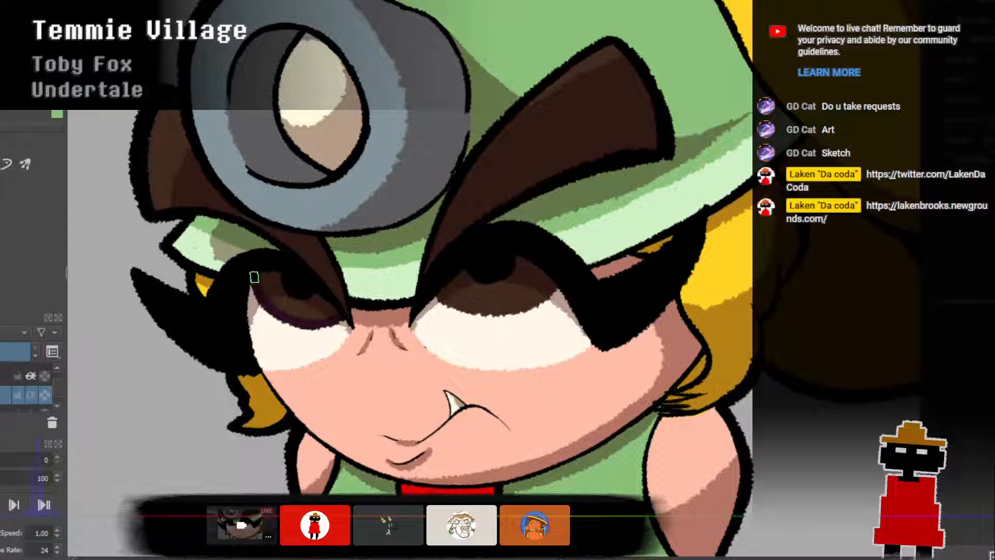
pyautogui.moveTo(253, 278)
pyautogui.mouseDown()
pyautogui.moveTo(277, 316)
pyautogui.moveTo(341, 313)
pyautogui.mouseUp()
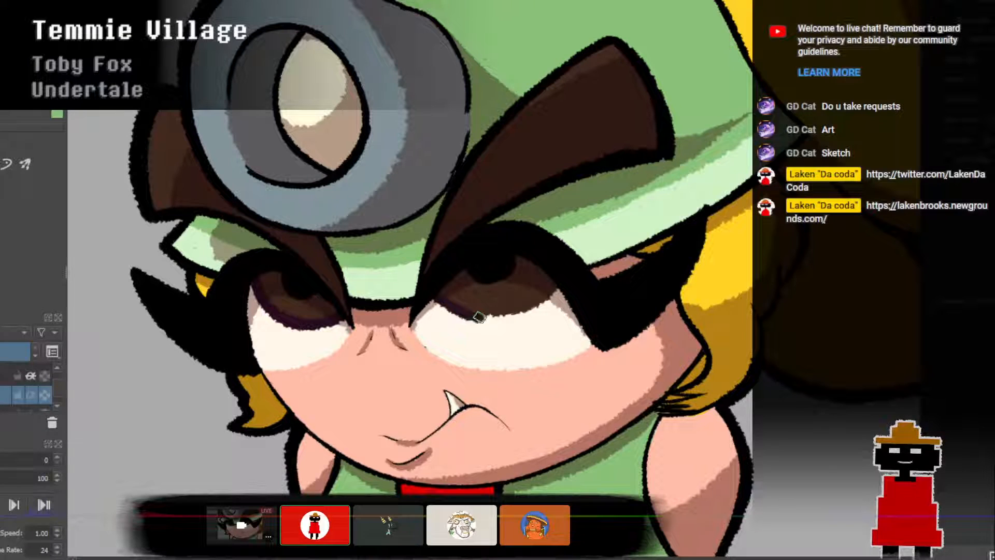
# Try a dark purple rim and broader purple shading across the lower part of the larger iris.
pyautogui.moveTo(464, 310)
pyautogui.mouseDown()
pyautogui.moveTo(512, 306)
pyautogui.moveTo(557, 286)
pyautogui.mouseUp()
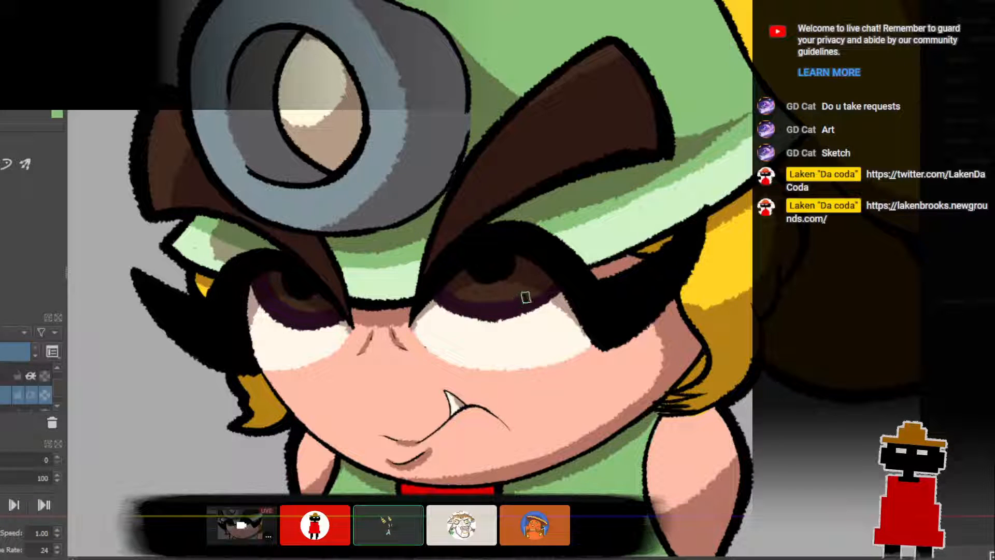
pyautogui.moveTo(497, 294); pyautogui.dragTo(531, 280)
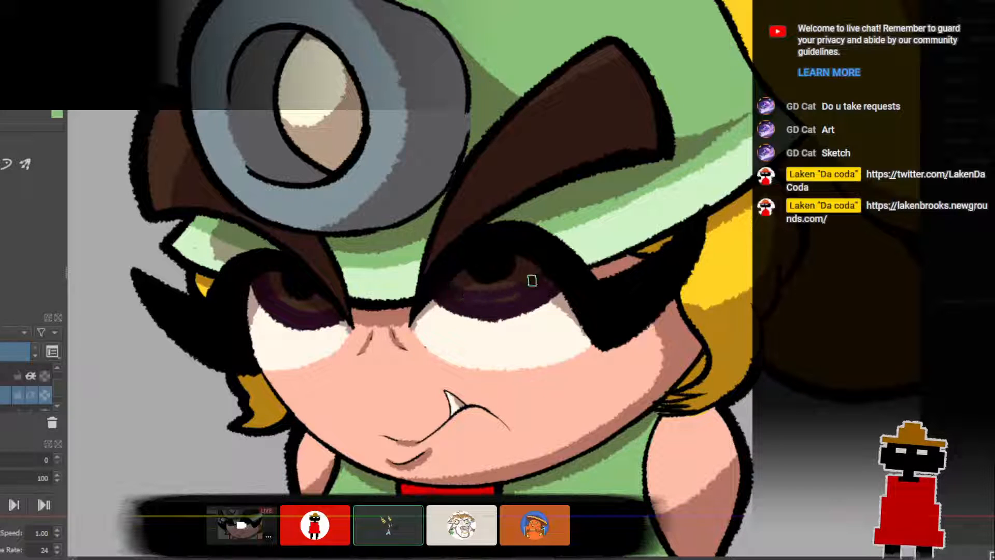
pyautogui.hotkey('ctrl', 'z')
pyautogui.moveTo(461, 293); pyautogui.dragTo(528, 286)
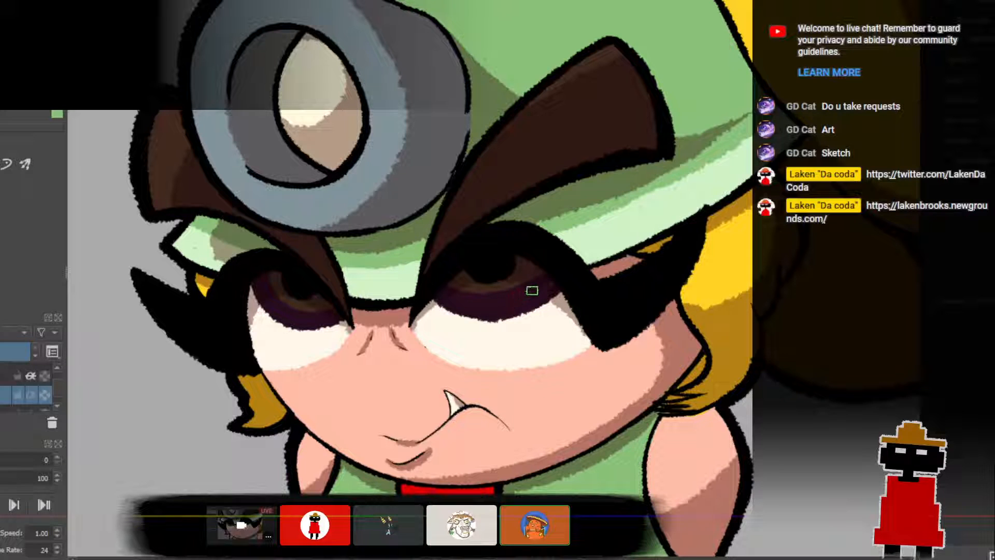
# Undo the dark purple rims and shading on both irises.
pyautogui.hotkey('ctrl', 'z')
pyautogui.hotkey('ctrl', 'z')
pyautogui.hotkey('ctrl', 'z')
pyautogui.hotkey('ctrl', 'z')
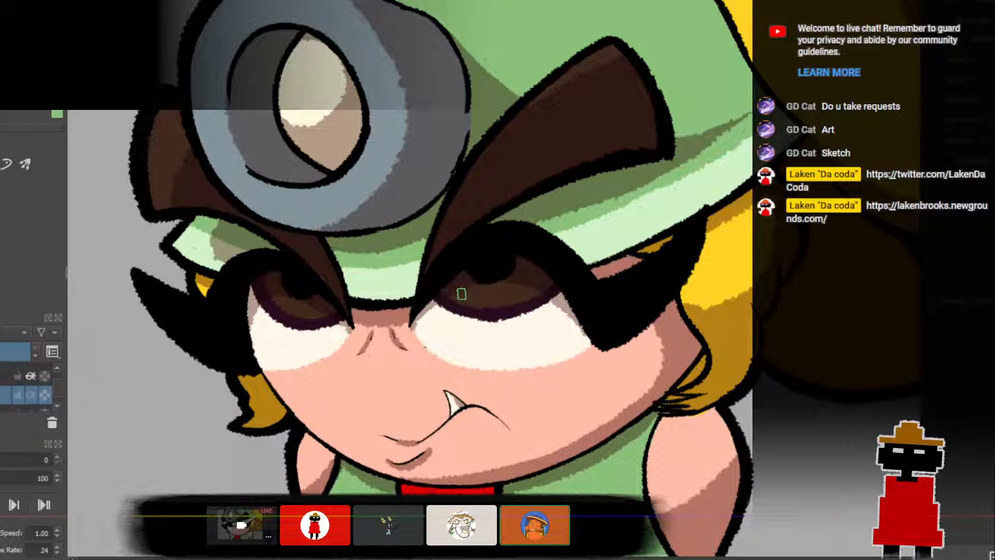
pyautogui.hotkey('ctrl', 'z')
pyautogui.hotkey('ctrl', 'z')
pyautogui.hotkey('ctrl', 'z')
pyautogui.hotkey('ctrl', 'z')
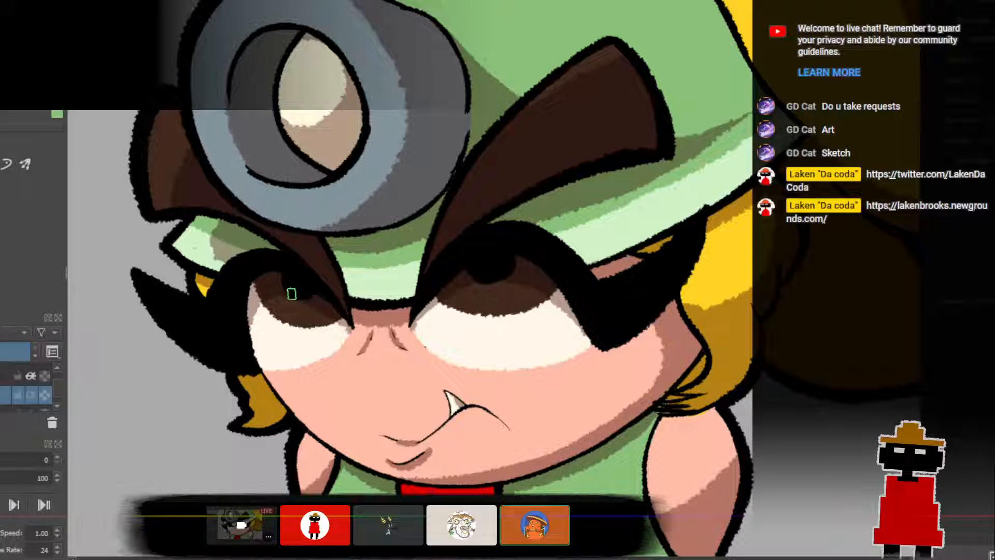
pyautogui.hotkey('ctrl', 'z')
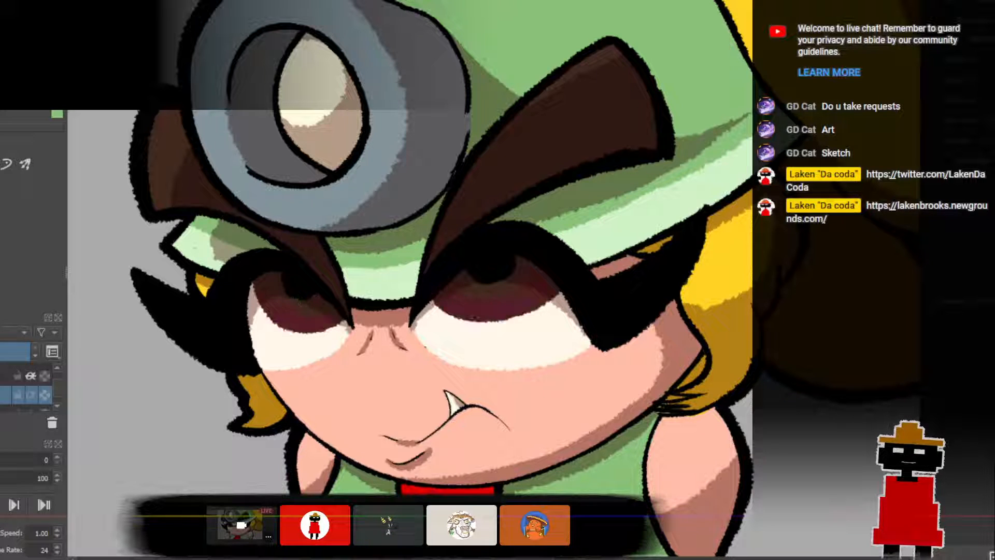
# Paint thin dark purple outlines along the lower edges of both irises and around their pupils.
pyautogui.keyDown('ctrl'); pyautogui.click(293, 303); pyautogui.keyUp('ctrl')
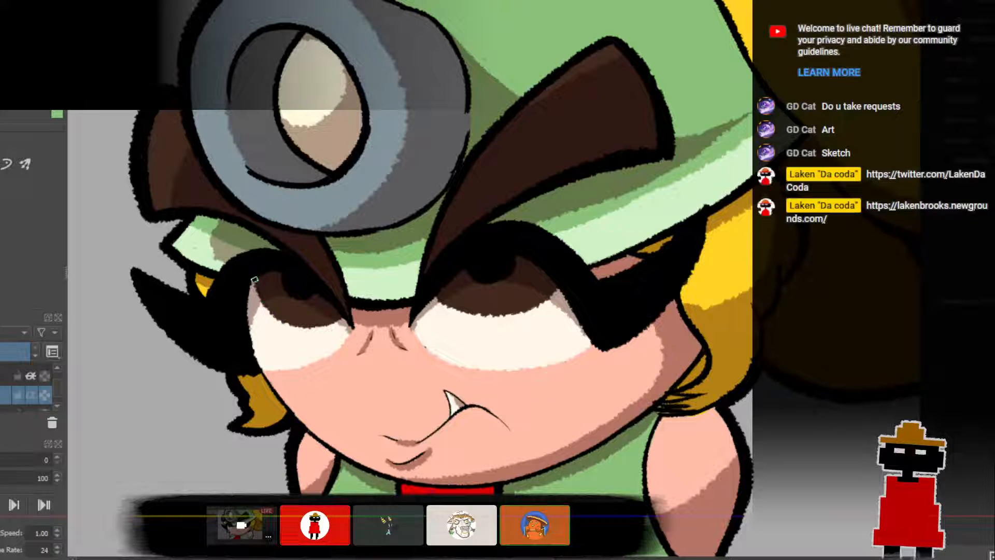
pyautogui.moveTo(268, 308); pyautogui.dragTo(321, 326)
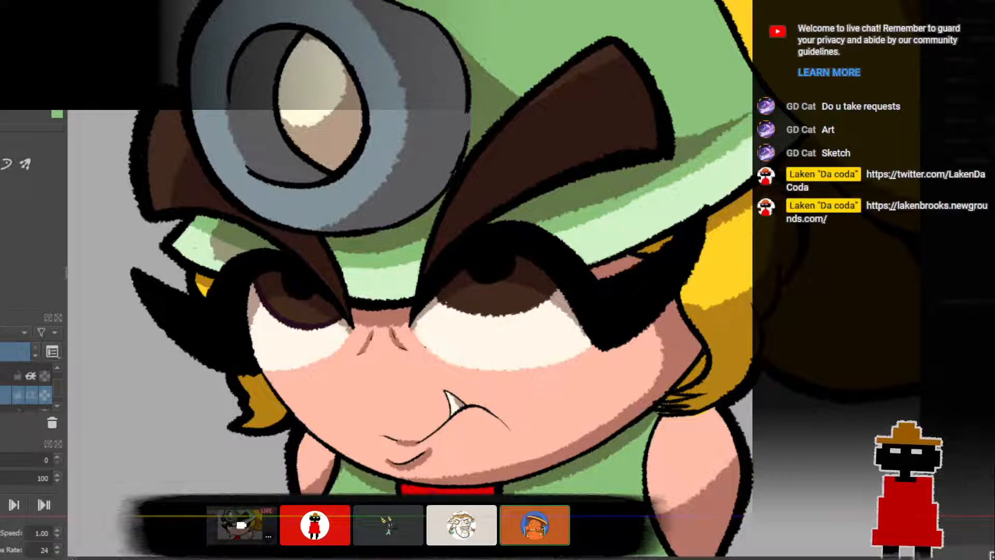
pyautogui.moveTo(439, 299)
pyautogui.mouseDown()
pyautogui.moveTo(497, 314)
pyautogui.moveTo(536, 307)
pyautogui.mouseUp()
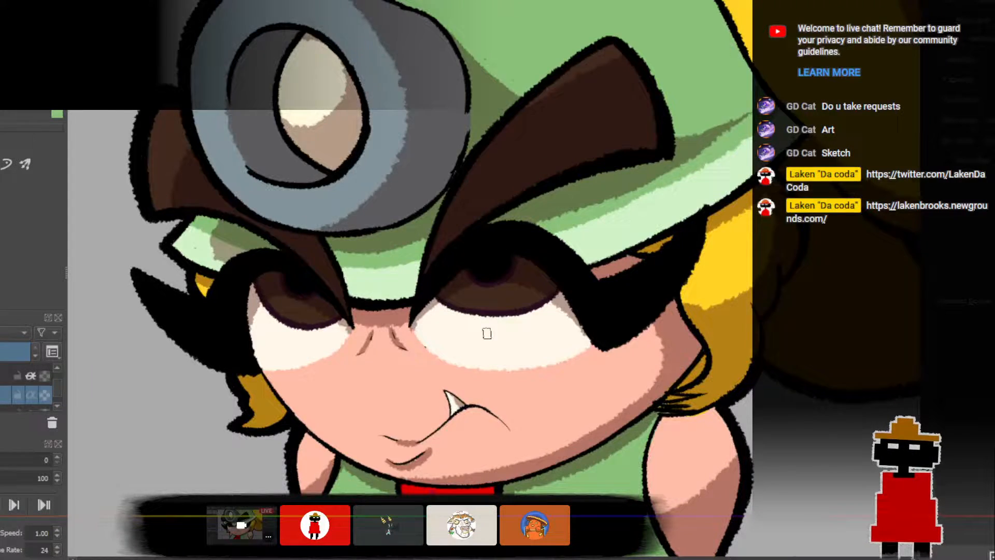
# Try a beige highlight across the lower part of the smaller iris, then undo the strokes.
pyautogui.scroll(-3, 487, 332)
pyautogui.scroll(5, 486, 333)
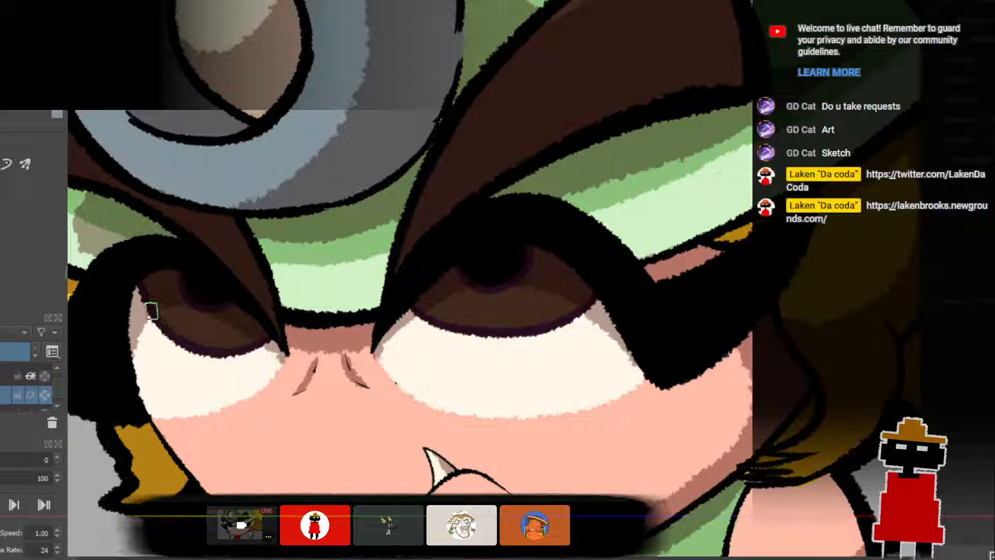
pyautogui.moveTo(155, 317); pyautogui.dragTo(257, 342)
pyautogui.hotkey('ctrl', 'z')
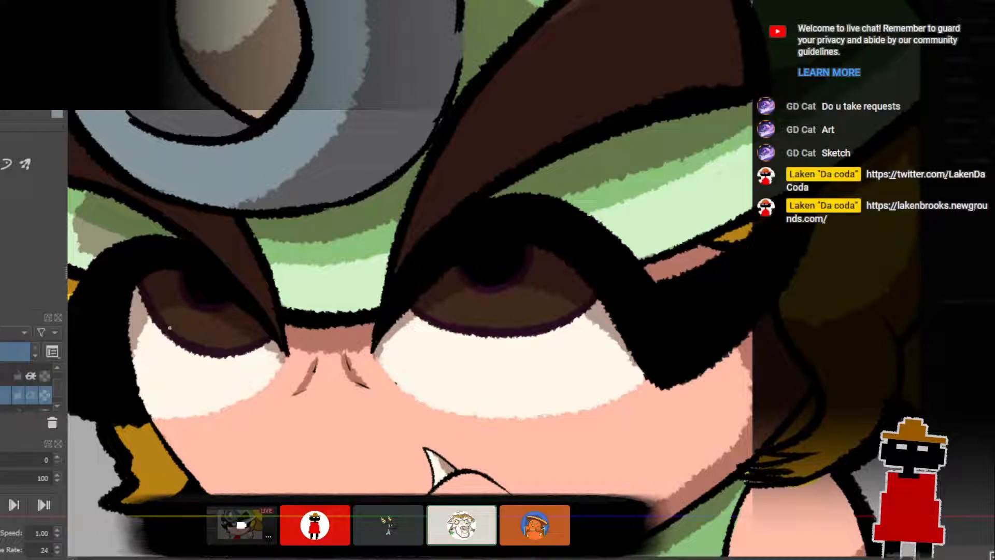
pyautogui.moveTo(172, 328)
pyautogui.mouseDown()
pyautogui.moveTo(214, 343)
pyautogui.moveTo(257, 334)
pyautogui.mouseUp()
pyautogui.moveTo(172, 327)
pyautogui.mouseDown()
pyautogui.moveTo(233, 331)
pyautogui.moveTo(197, 332)
pyautogui.moveTo(232, 330)
pyautogui.mouseUp()
pyautogui.hotkey('ctrl', 'z')
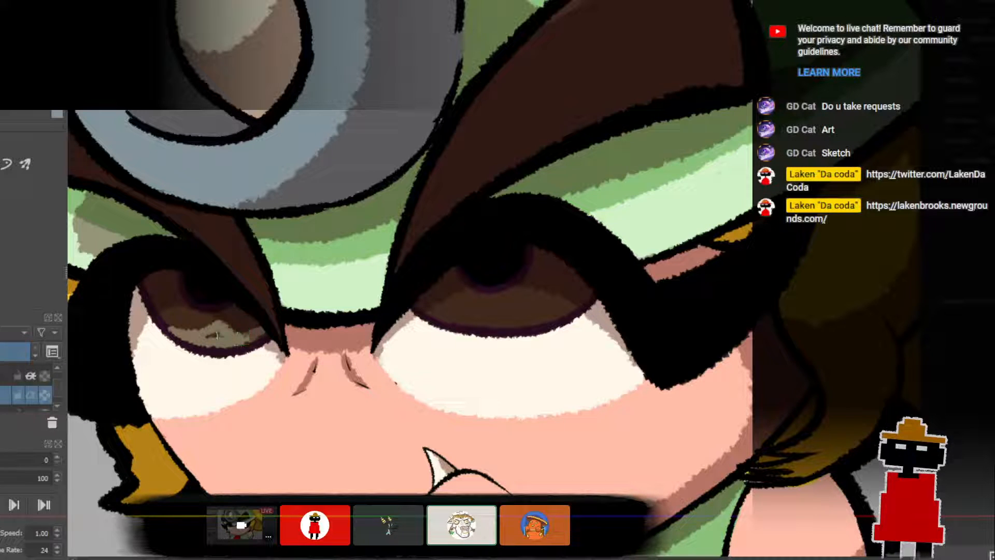
pyautogui.hotkey('ctrl', 'z')
pyautogui.hotkey('ctrl', 'z')
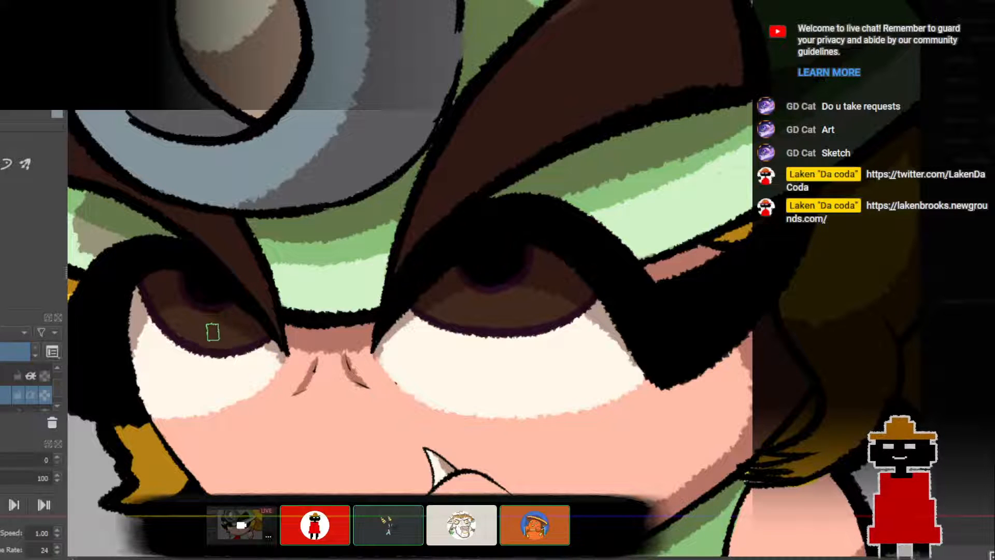
# Paint a curved beige highlight just above the lower rim of the smaller iris, redoing strokes until it fits.
pyautogui.moveTo(185, 329)
pyautogui.mouseDown()
pyautogui.moveTo(236, 331)
pyautogui.moveTo(238, 346)
pyautogui.moveTo(201, 336)
pyautogui.moveTo(267, 332)
pyautogui.mouseUp()
pyautogui.hotkey('ctrl', 'z')
pyautogui.hotkey('ctrl', 'z')
pyautogui.moveTo(170, 320); pyautogui.dragTo(247, 340)
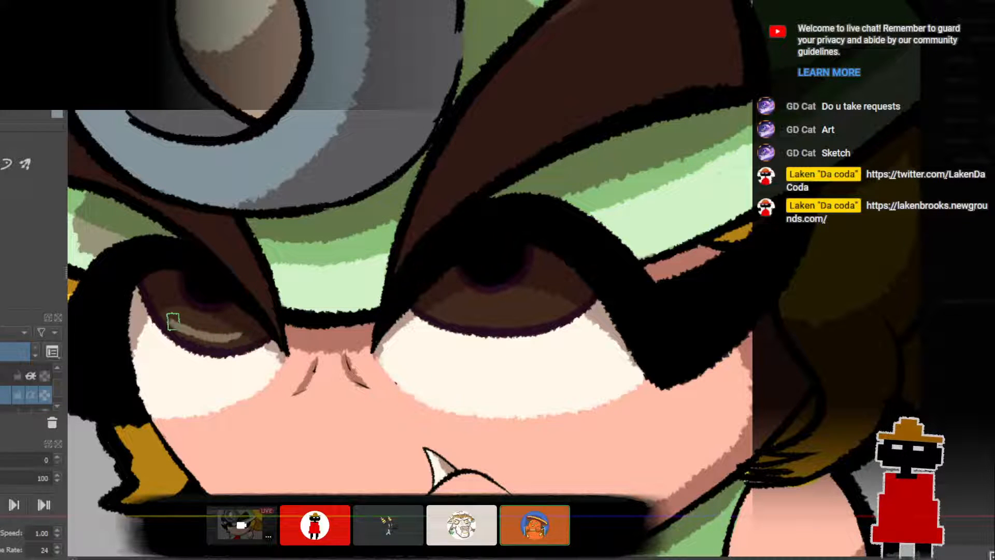
pyautogui.moveTo(173, 321); pyautogui.dragTo(248, 335)
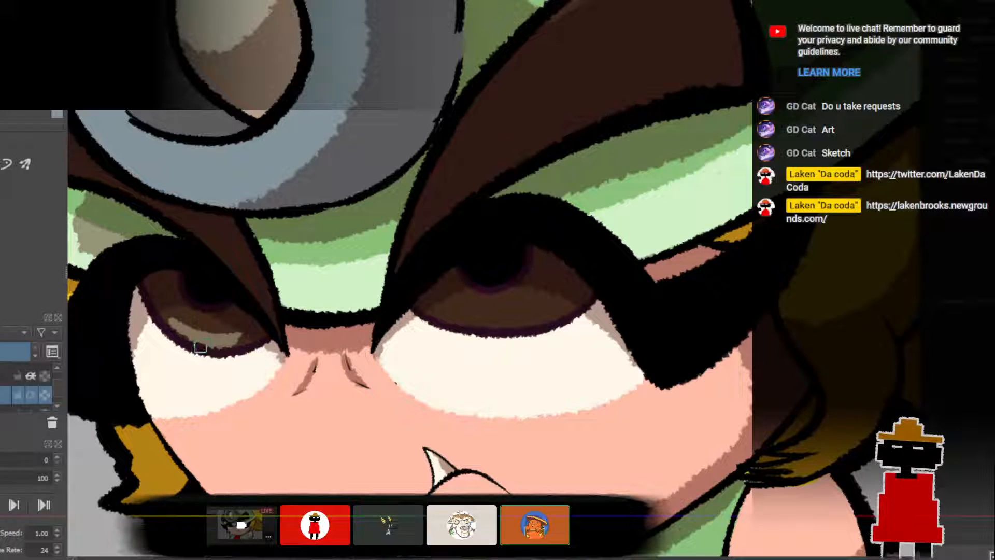
pyautogui.hotkey('ctrl', 'z')
pyautogui.moveTo(180, 325); pyautogui.dragTo(240, 340)
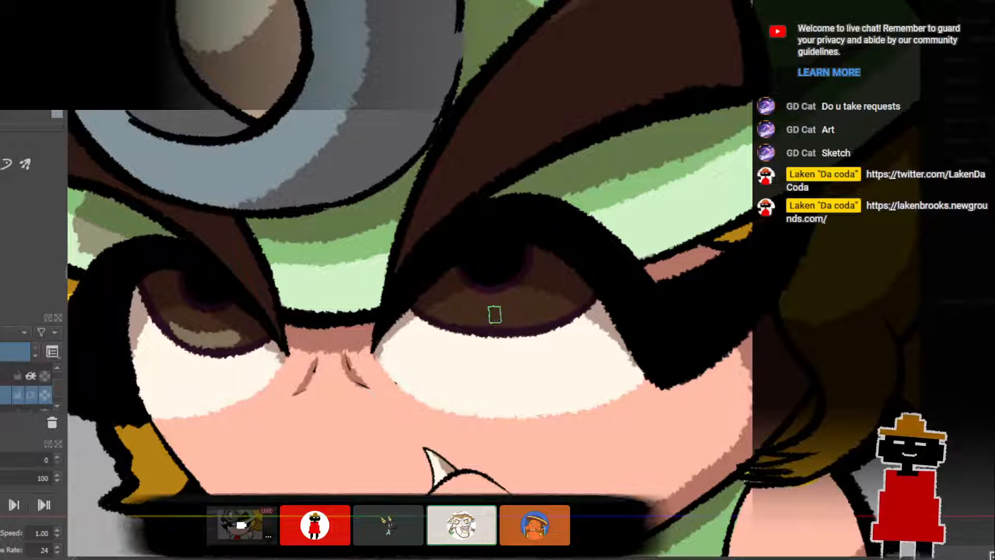
# Paint a matching curved beige highlight above the lower rim of the larger iris, redoing the first stroke.
pyautogui.moveTo(466, 309)
pyautogui.mouseDown()
pyautogui.moveTo(491, 320)
pyautogui.moveTo(566, 309)
pyautogui.mouseUp()
pyautogui.hotkey('ctrl', 'z')
pyautogui.moveTo(453, 312)
pyautogui.mouseDown()
pyautogui.moveTo(471, 319)
pyautogui.moveTo(545, 305)
pyautogui.mouseUp()
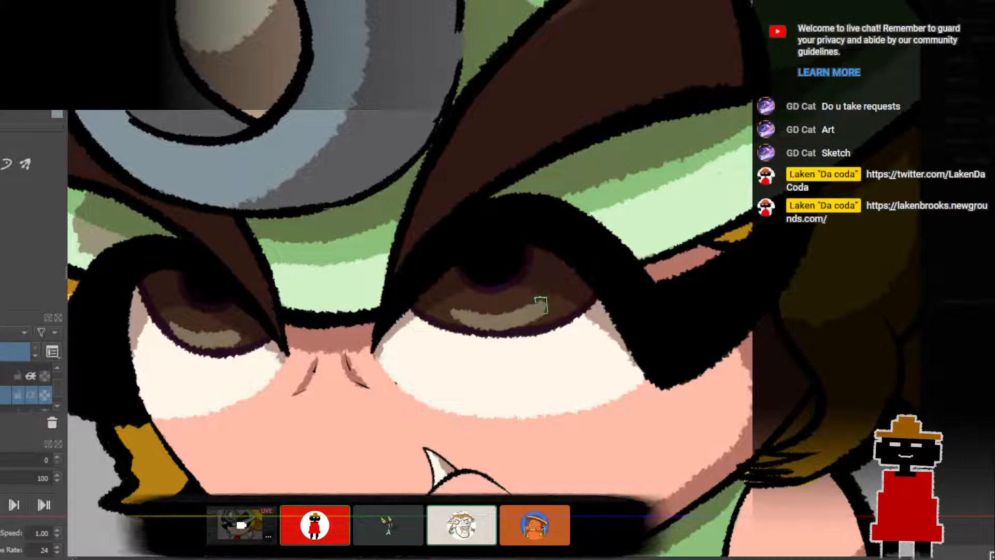
pyautogui.scroll(-4, 382, 272)
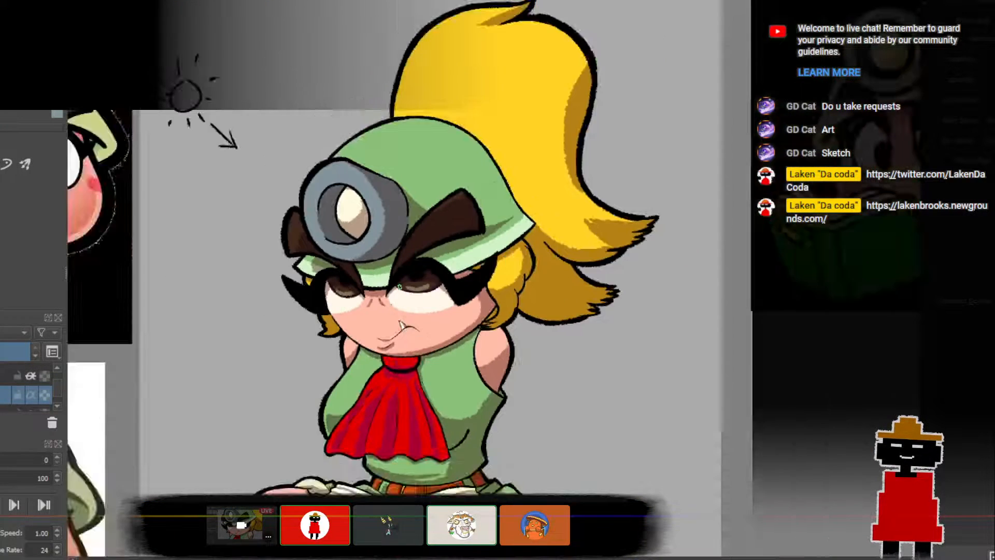
# Add a small beige light spot beside the pupil in each iris.
pyautogui.scroll(4, 383, 291)
pyautogui.moveTo(385, 291); pyautogui.dragTo(377, 306)
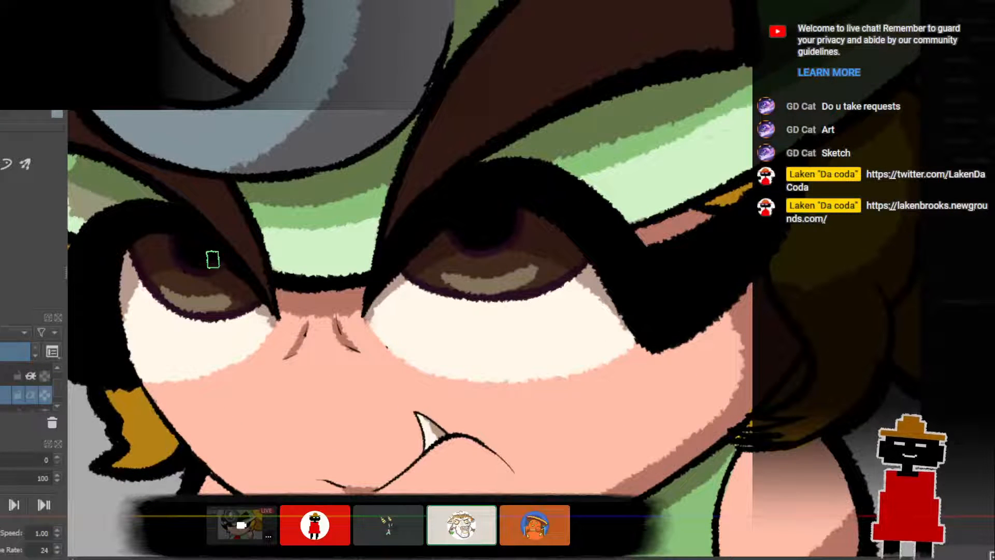
pyautogui.click(195, 251)
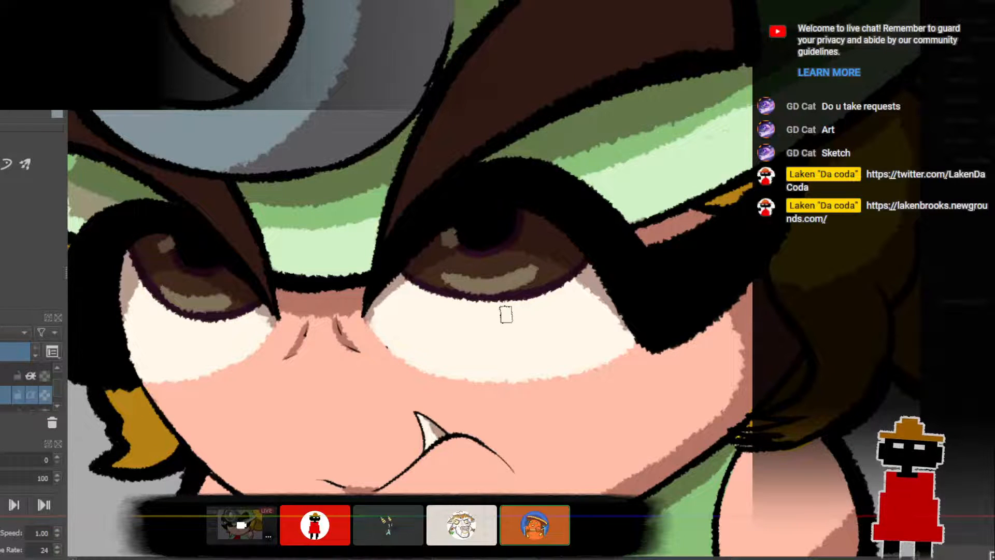
# Examine the new iris highlights both close up and with the whole character in view.
pyautogui.scroll(-4, 527, 294)
pyautogui.scroll(-3, 539, 292)
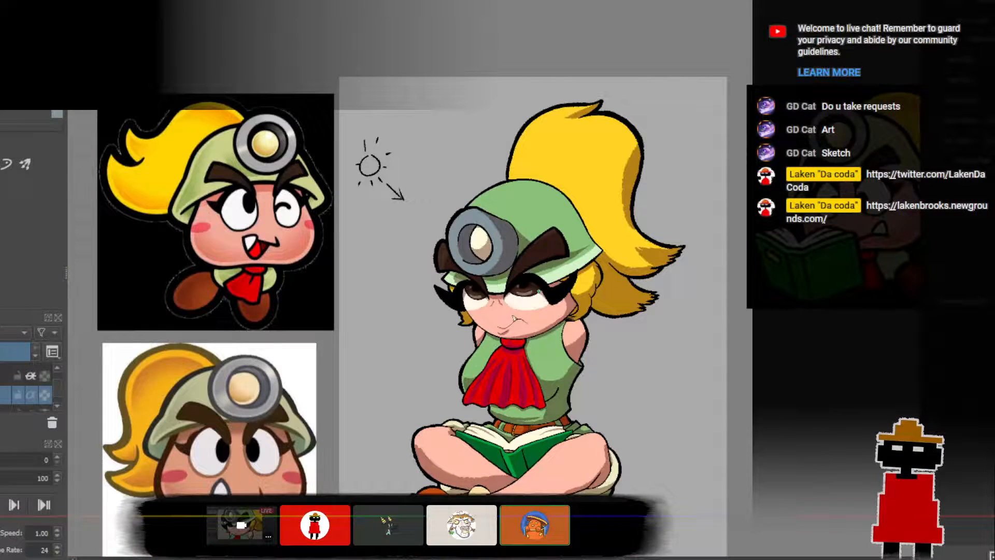
pyautogui.scroll(5, 538, 292)
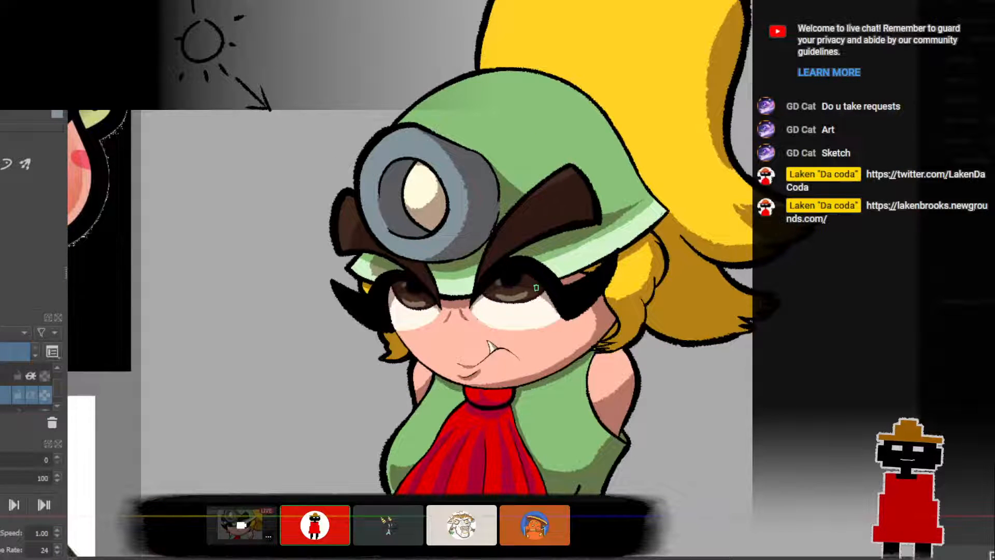
pyautogui.scroll(2, 536, 288)
pyautogui.scroll(-4, 536, 288)
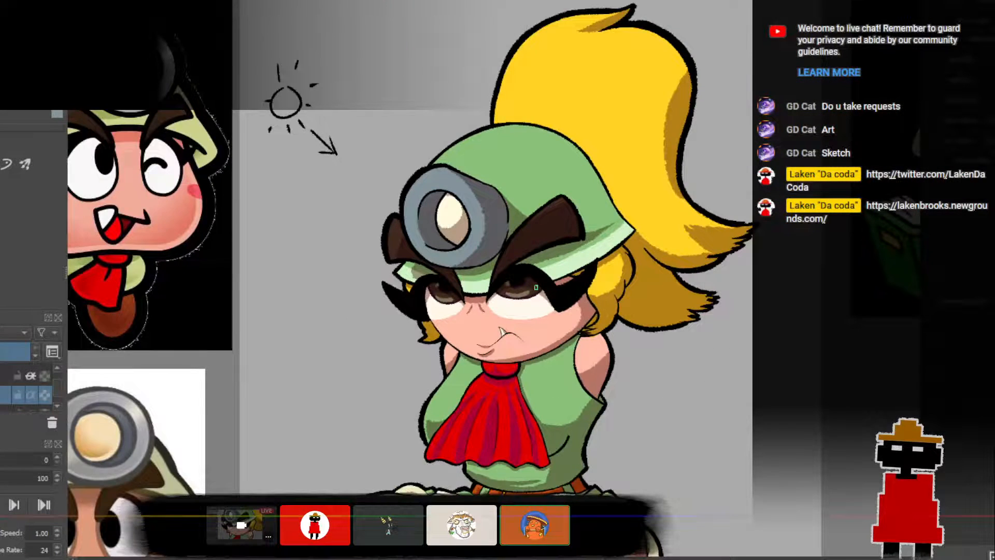
pyautogui.scroll(6, 537, 288)
pyautogui.scroll(2, 536, 287)
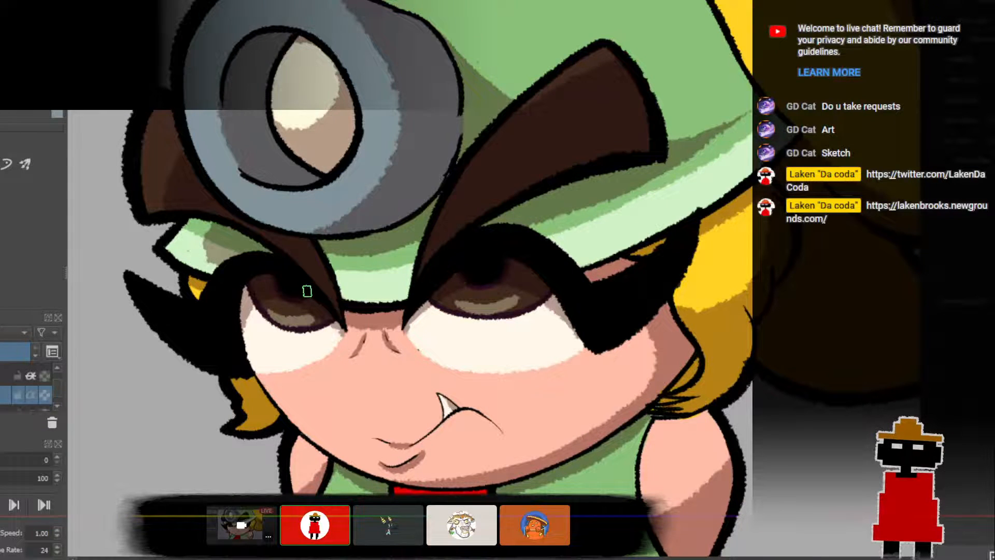
pyautogui.scroll(-5, 306, 289)
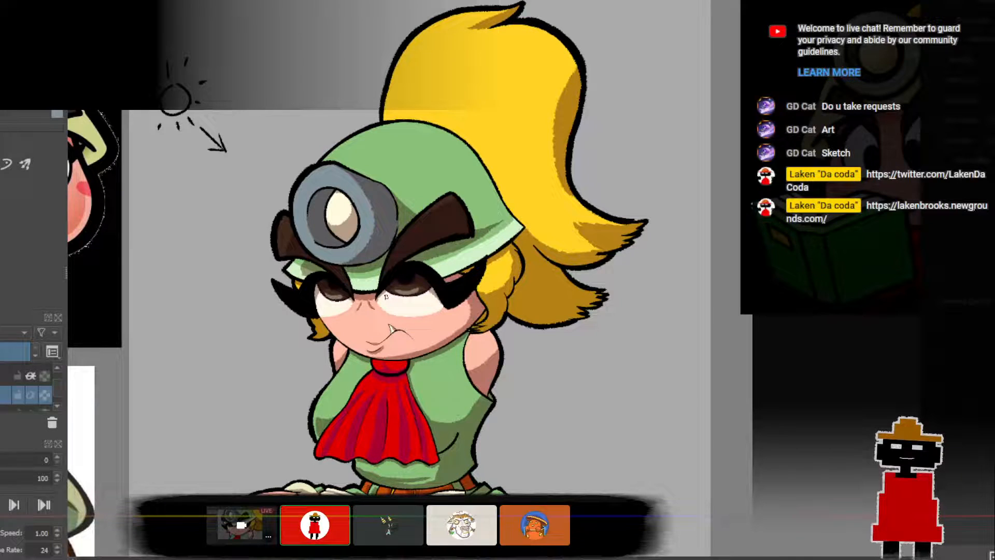
# Paint over the curved beige highlights in both irises and put a short beige glint above the smaller iris's lower rim.
pyautogui.scroll(5, 388, 296)
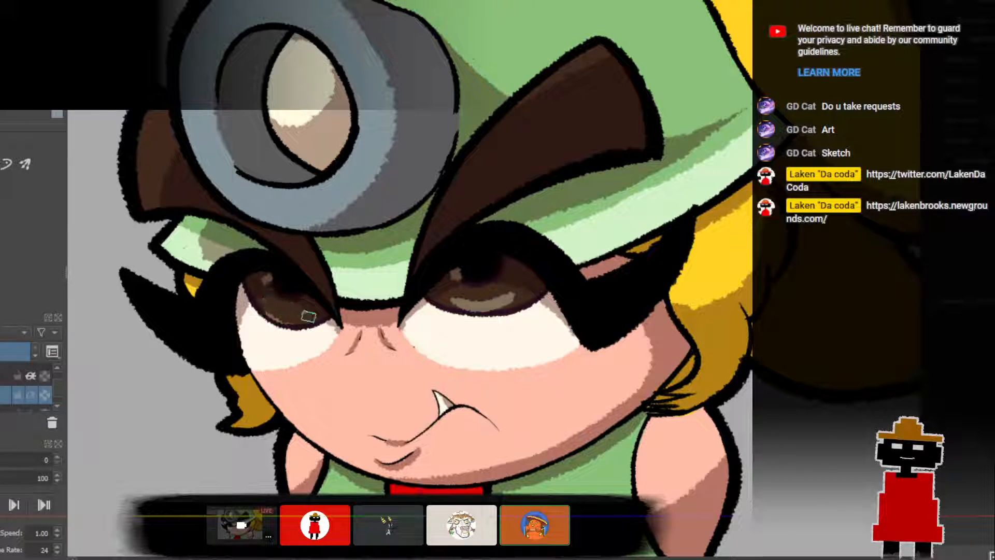
pyautogui.moveTo(451, 299)
pyautogui.mouseDown()
pyautogui.moveTo(514, 300)
pyautogui.moveTo(471, 308)
pyautogui.moveTo(516, 301)
pyautogui.moveTo(501, 304)
pyautogui.mouseUp()
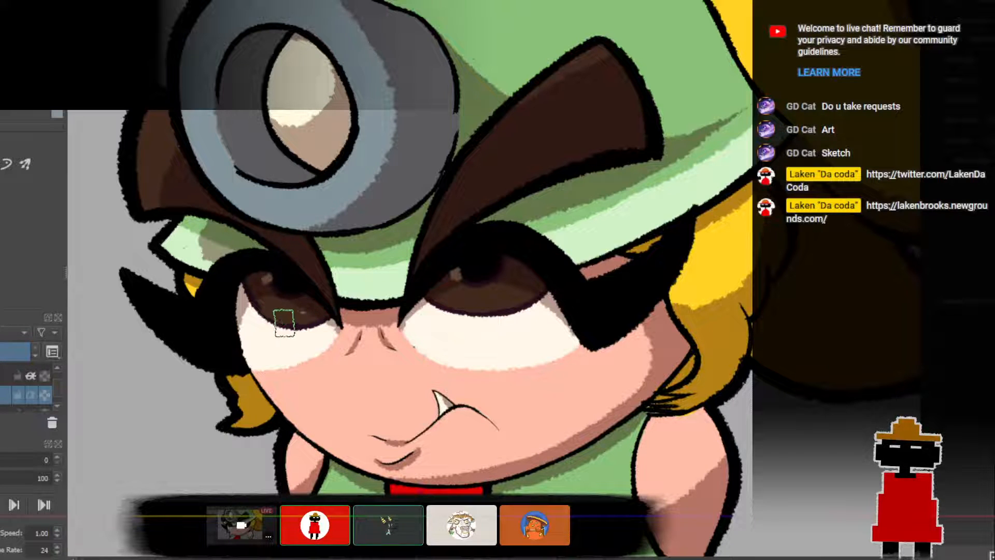
pyautogui.scroll(3, 315, 341)
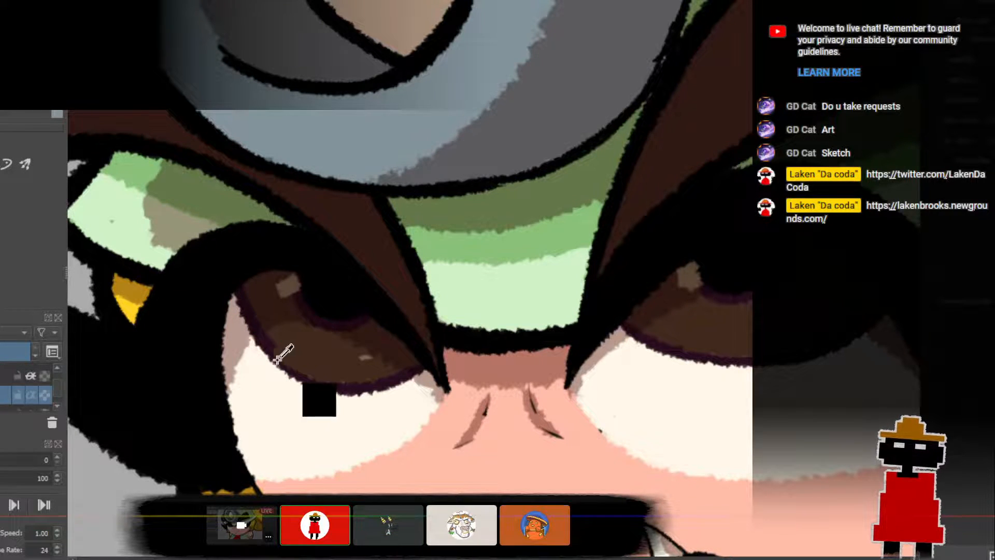
pyautogui.keyDown('ctrl'); pyautogui.click(263, 348); pyautogui.keyUp('ctrl')
pyautogui.moveTo(275, 353)
pyautogui.mouseDown()
pyautogui.moveTo(348, 386)
pyautogui.moveTo(417, 367)
pyautogui.mouseUp()
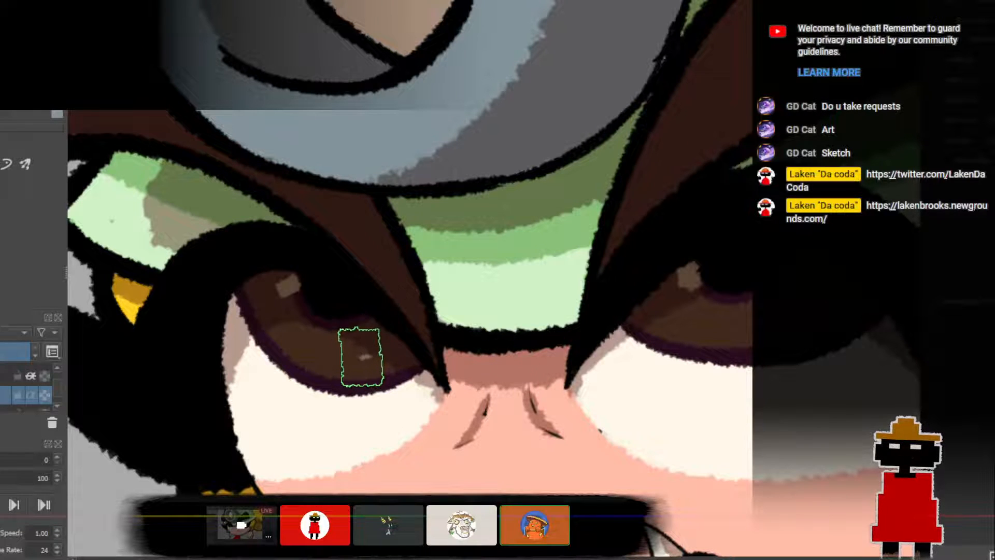
pyautogui.moveTo(374, 355); pyautogui.dragTo(353, 359)
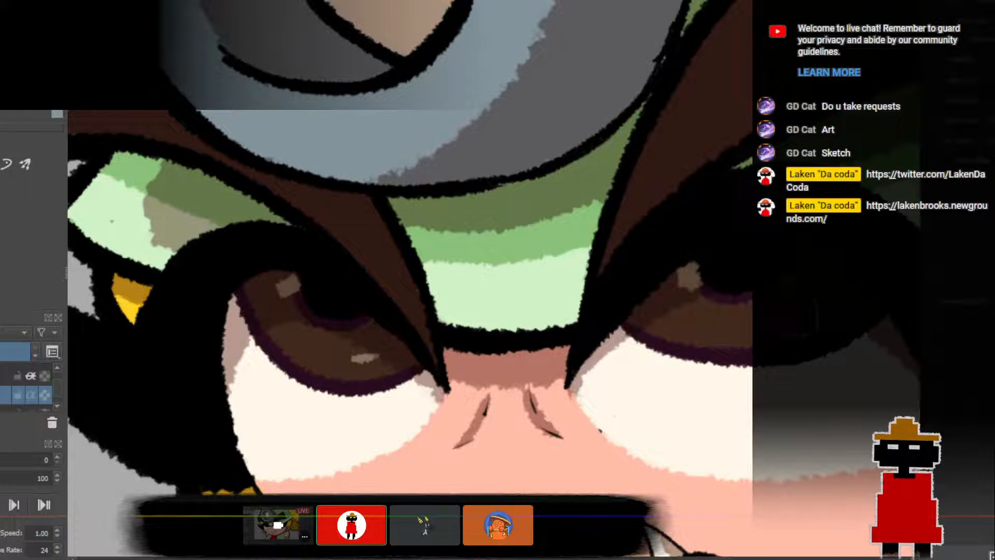
# Examine the reworked eyes within the whole figure from several viewing distances.
pyautogui.scroll(-4, 831, 312)
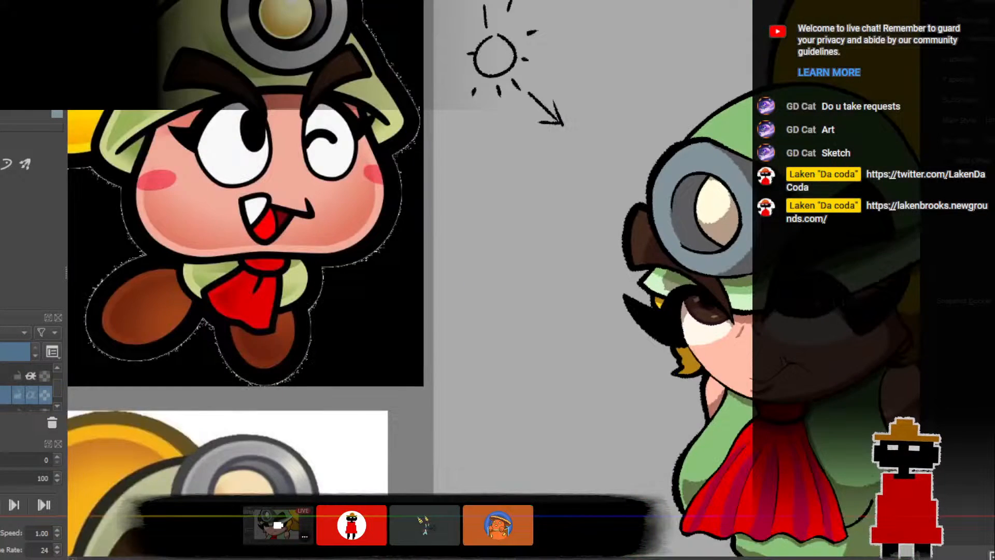
pyautogui.moveTo(870, 271); pyautogui.dragTo(629, 324)
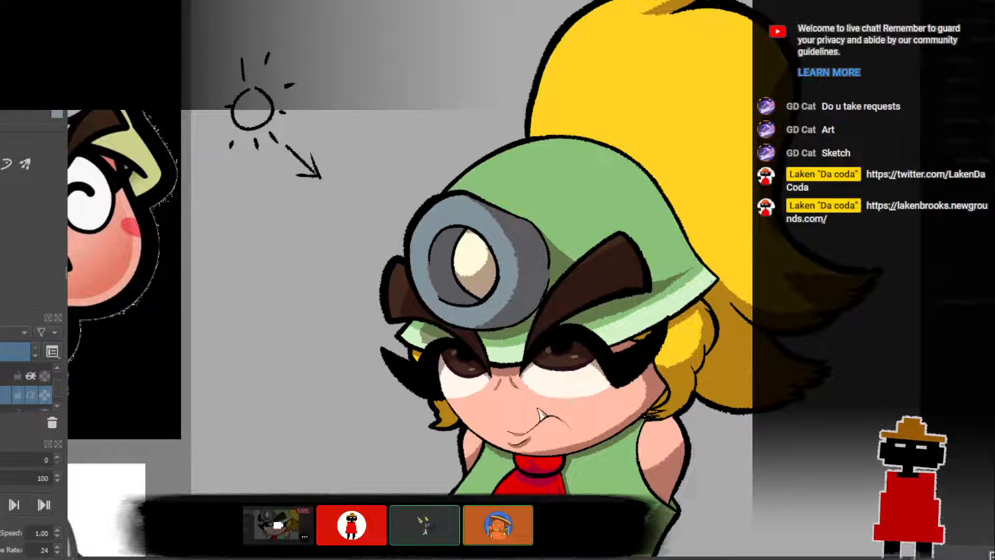
pyautogui.moveTo(535, 389)
pyautogui.mouseDown()
pyautogui.moveTo(493, 450)
pyautogui.moveTo(425, 335)
pyautogui.mouseUp()
pyautogui.scroll(-3, 478, 336)
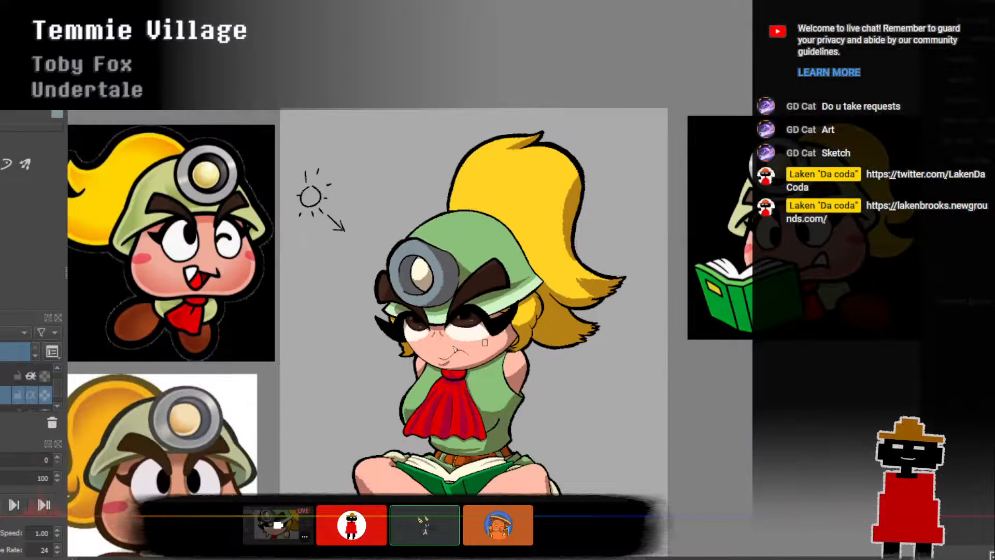
pyautogui.scroll(2, 452, 320)
pyautogui.scroll(-2, 469, 332)
pyautogui.moveTo(488, 356); pyautogui.dragTo(436, 262)
pyautogui.scroll(1, 426, 139)
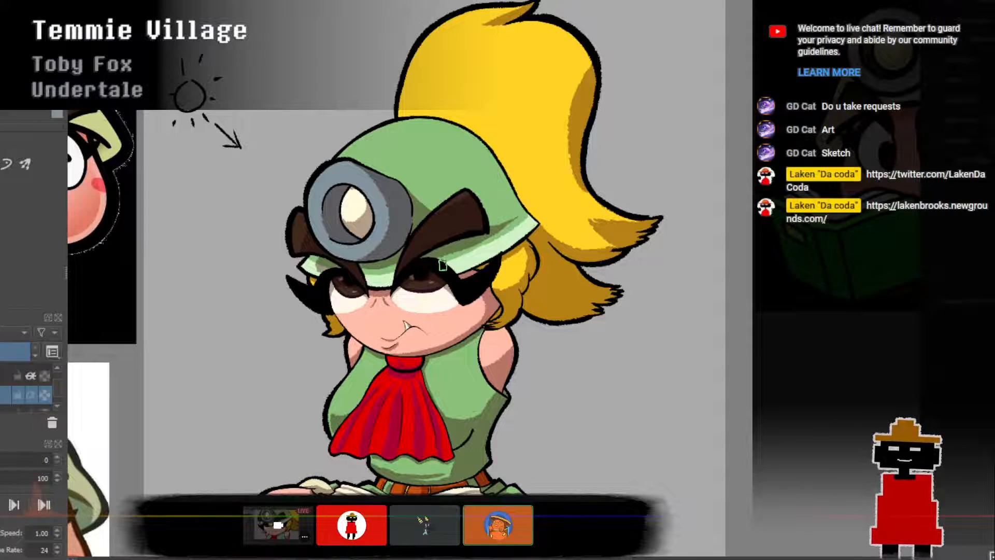
pyautogui.scroll(-2, 449, 338)
# Select the layer with the red scarf's fold shading and adjust the shading's hue.
pyautogui.scroll(5, 373, 295)
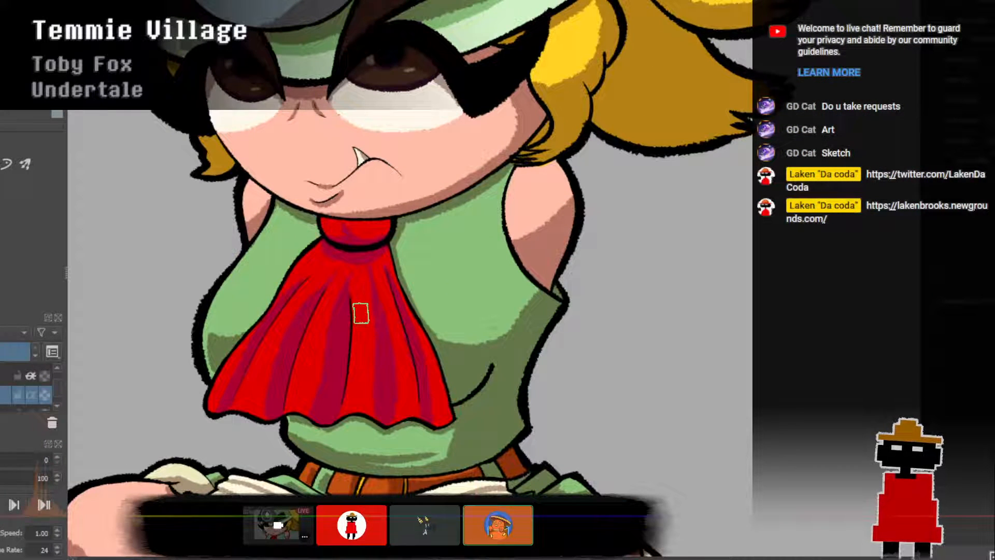
pyautogui.moveTo(57, 373); pyautogui.dragTo(58, 368)
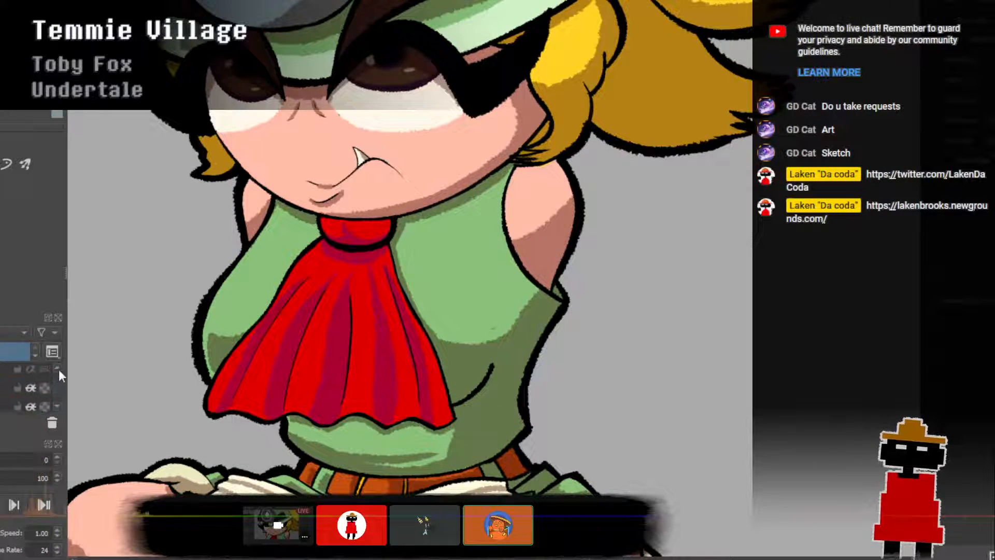
pyautogui.click(58, 405)
pyautogui.click(57, 406)
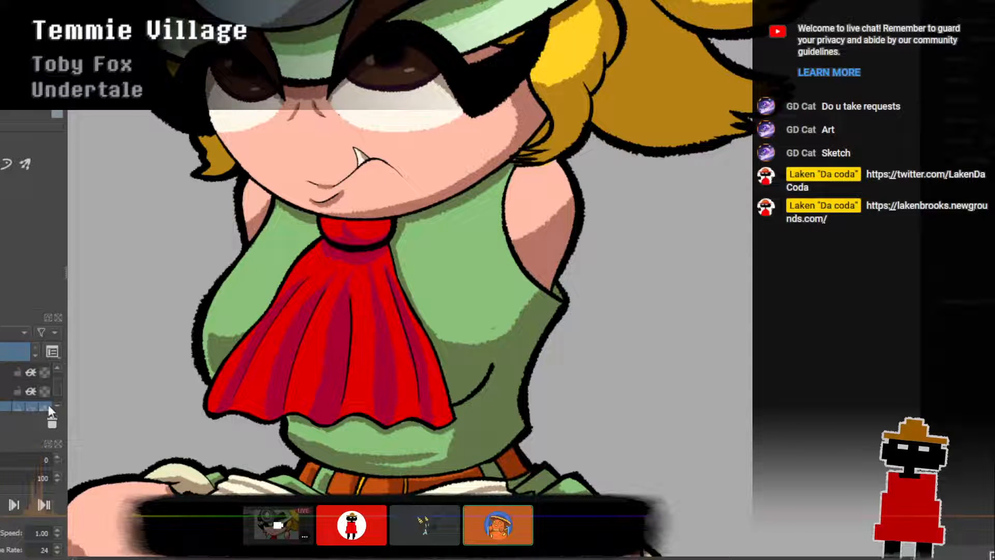
pyautogui.click(57, 405)
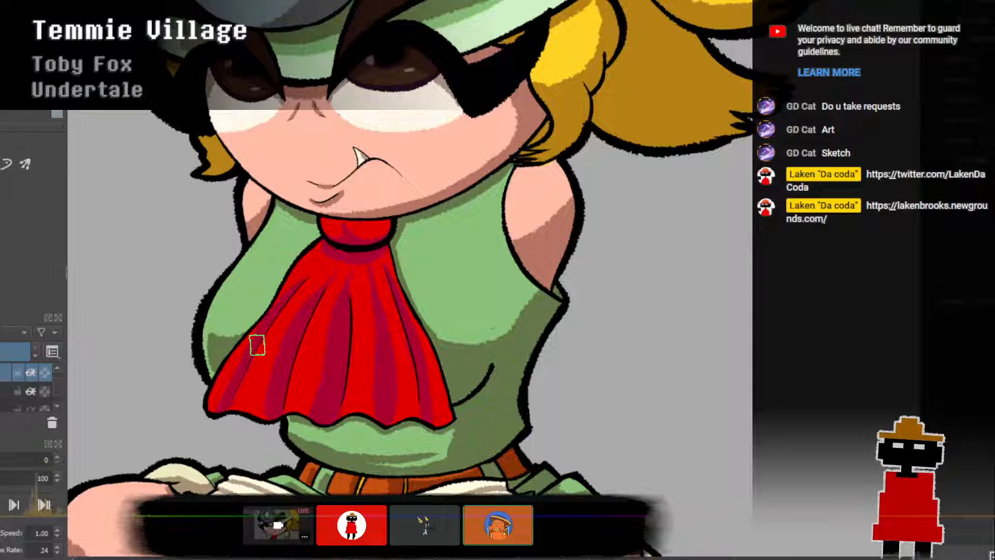
pyautogui.scroll(-4, 267, 362)
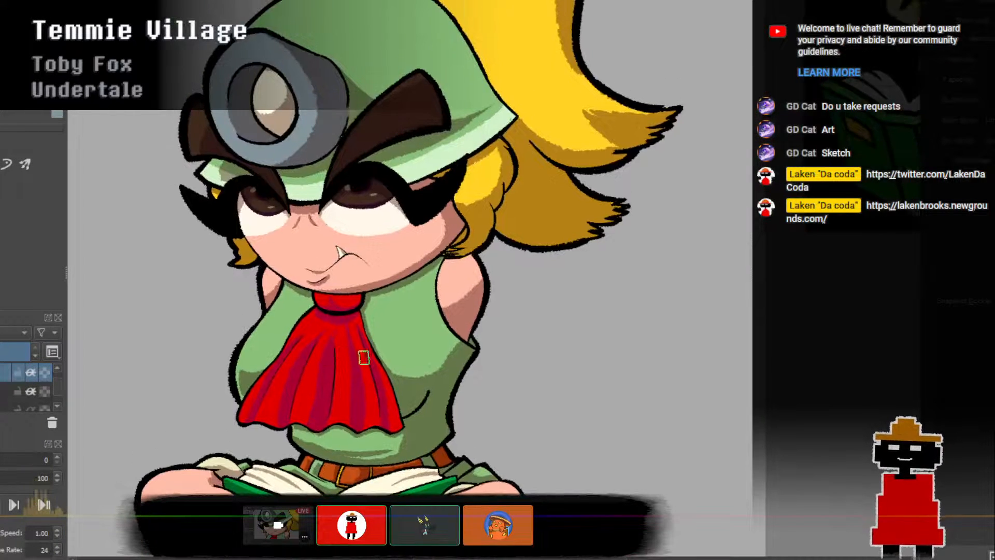
pyautogui.scroll(4, 371, 358)
pyautogui.scroll(2, 369, 362)
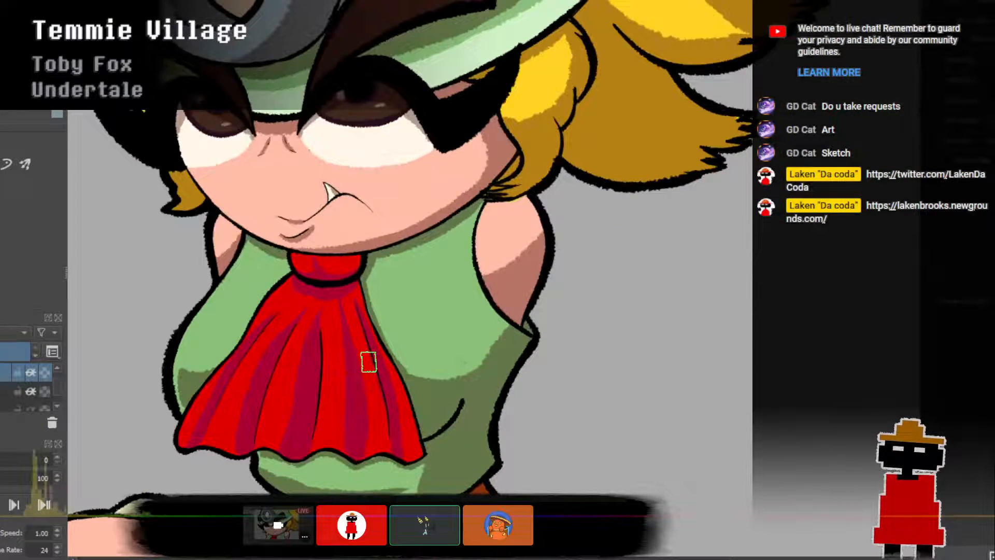
pyautogui.scroll(-2, 369, 362)
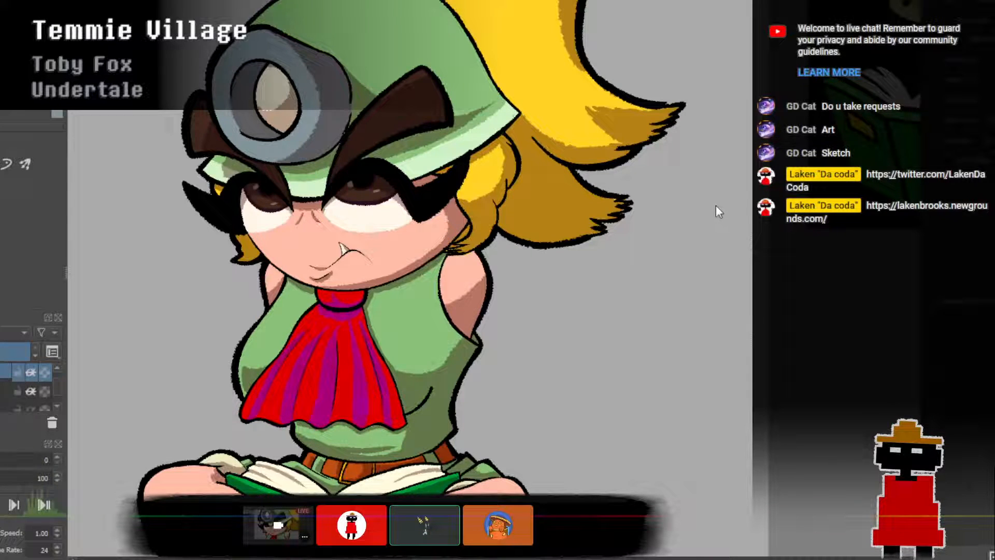
pyautogui.moveTo(704, 208); pyautogui.dragTo(782, 227)
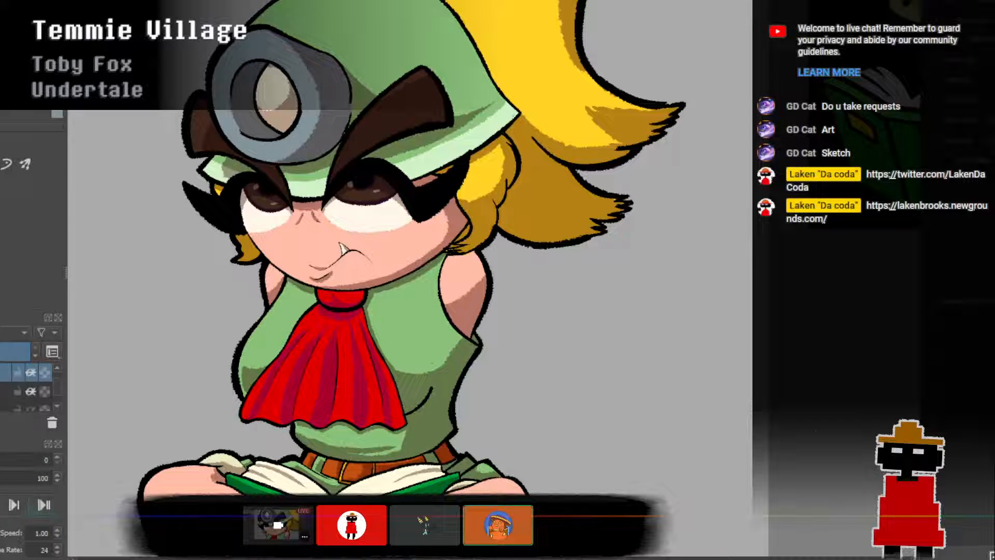
# Clean up the brownish shading patch on the helmet brim above the smaller eye, switching to the layer that holds it.
pyautogui.moveTo(498, 311); pyautogui.dragTo(511, 282)
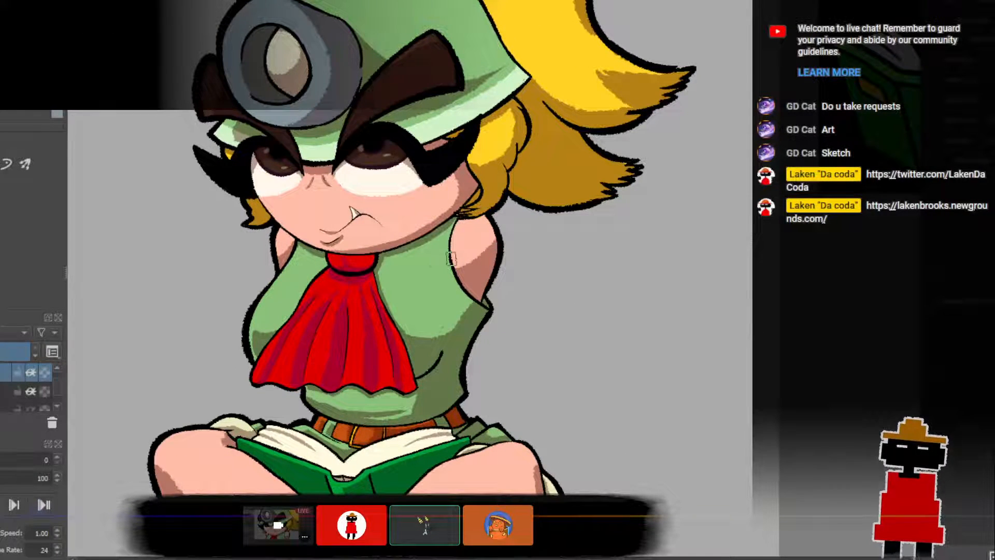
pyautogui.moveTo(467, 244); pyautogui.dragTo(434, 241)
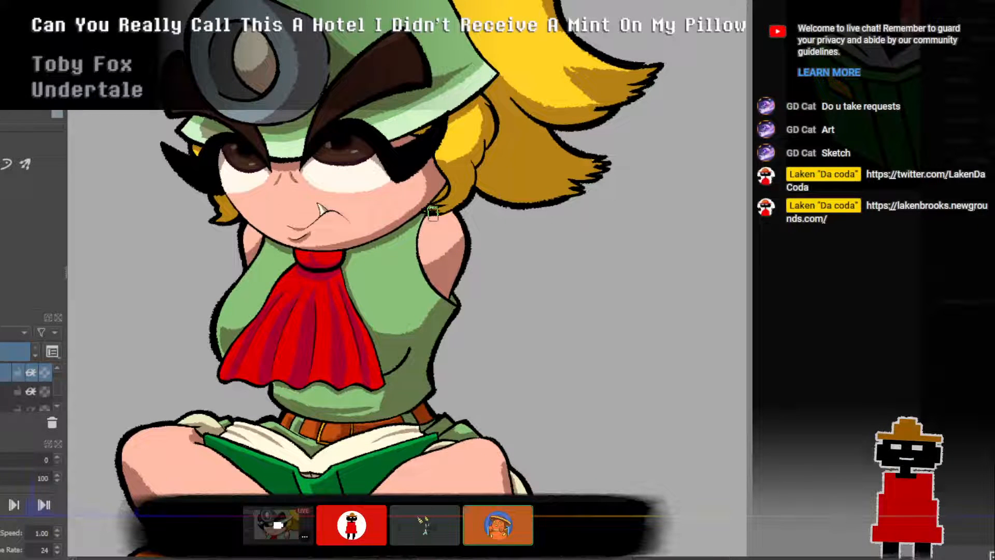
pyautogui.moveTo(433, 214); pyautogui.dragTo(495, 232)
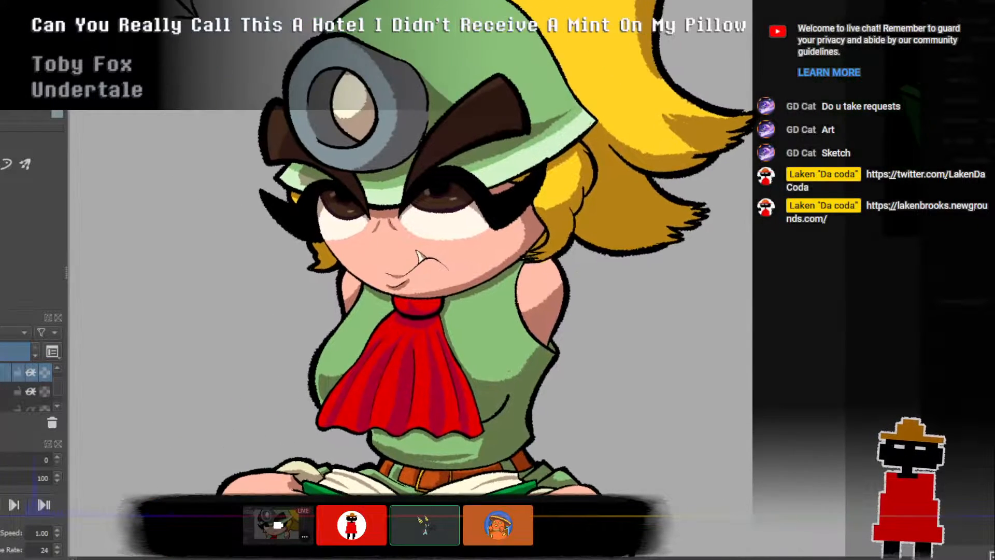
pyautogui.scroll(-2, 493, 232)
pyautogui.scroll(3, 436, 215)
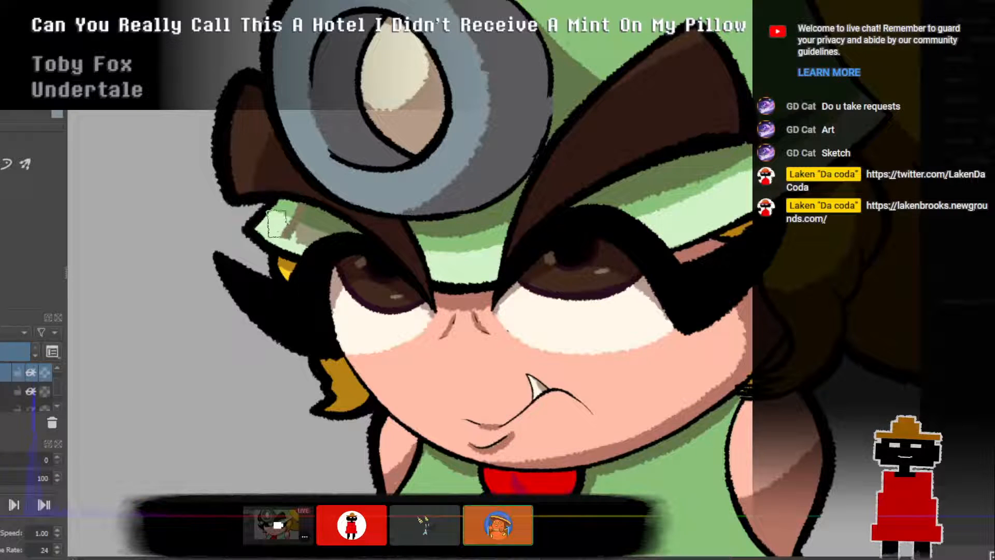
pyautogui.click(33, 393)
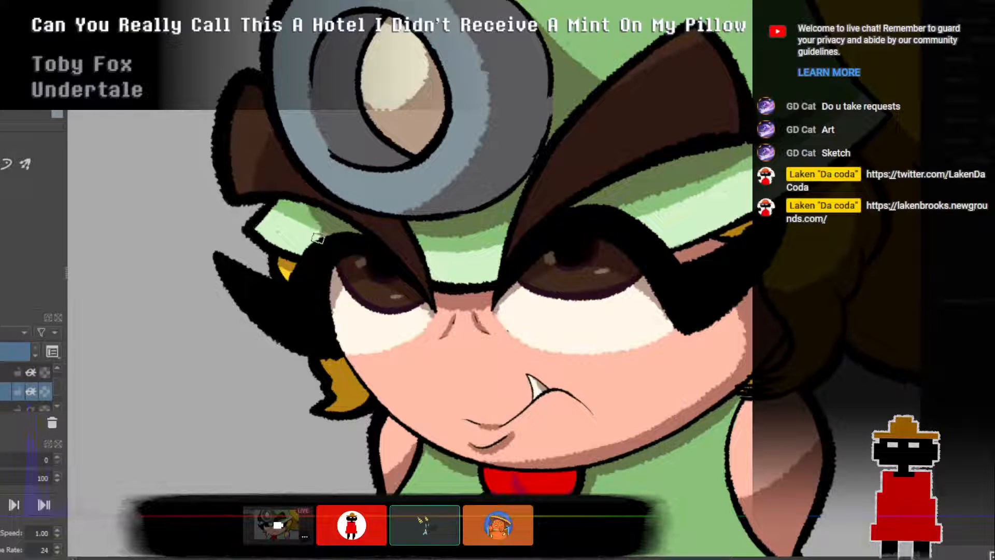
# Review the coloured character in full and up close beside the reference images.
pyautogui.scroll(-5, 340, 255)
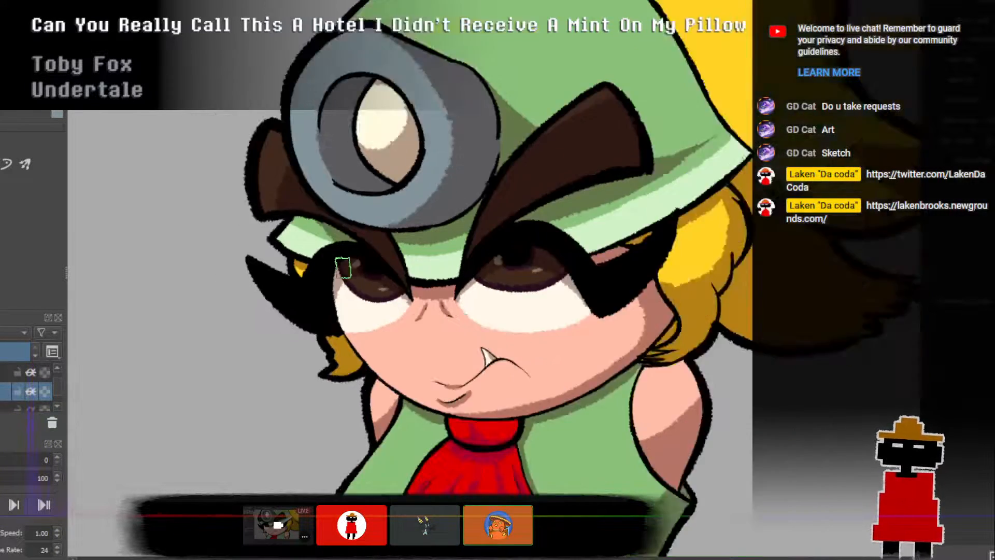
pyautogui.moveTo(522, 309); pyautogui.dragTo(446, 316)
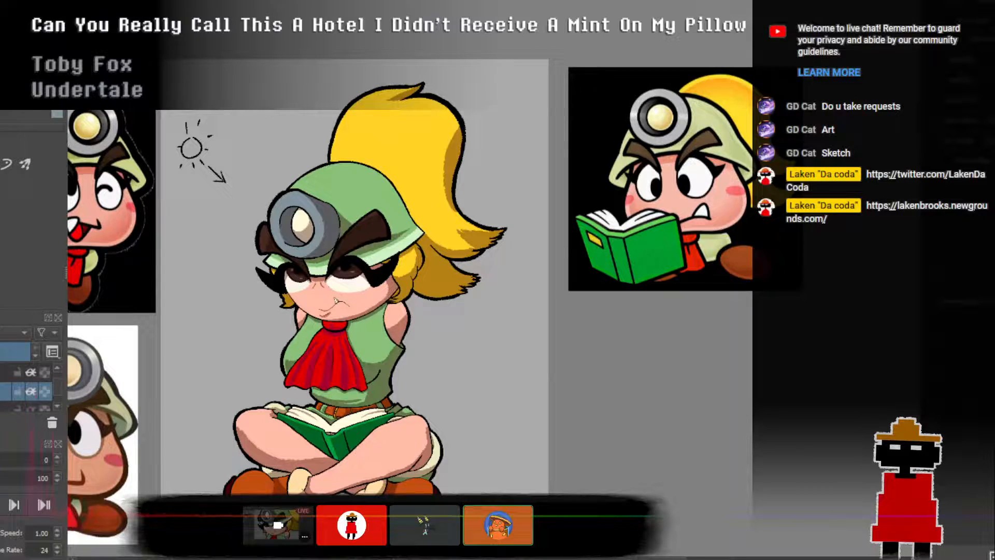
pyautogui.moveTo(377, 359); pyautogui.dragTo(473, 372)
pyautogui.scroll(2, 456, 361)
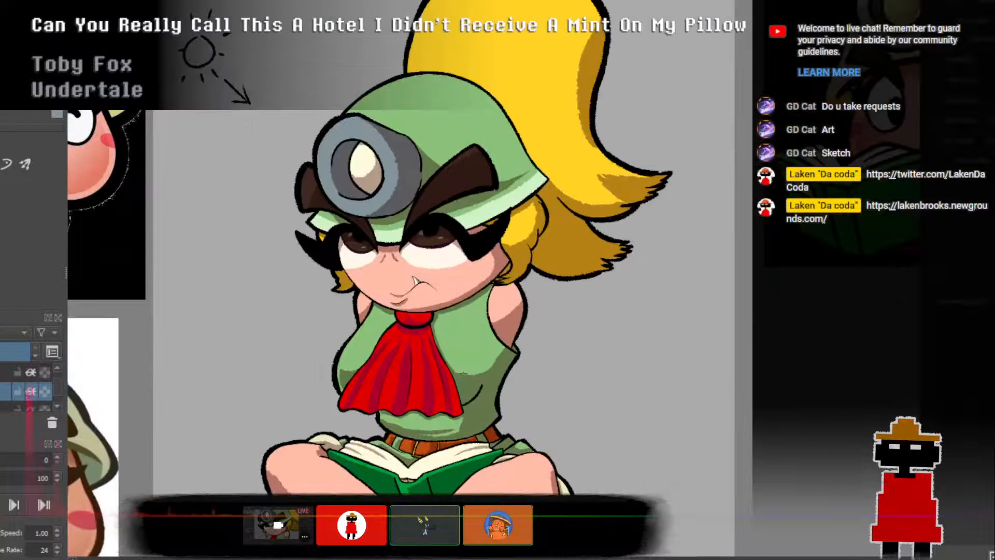
pyautogui.scroll(1, 456, 311)
pyautogui.scroll(-3, 456, 311)
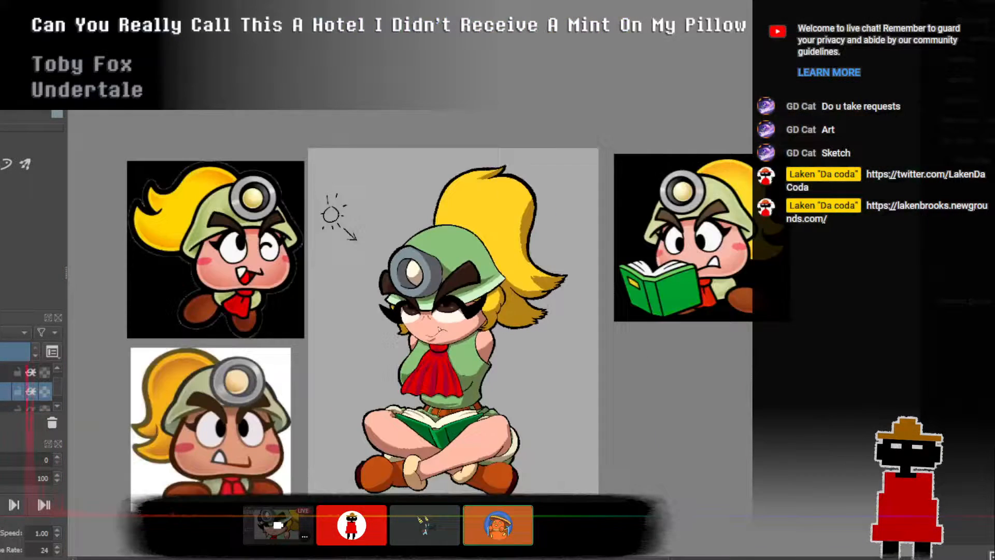
pyautogui.scroll(3, 456, 311)
pyautogui.scroll(-3, 456, 310)
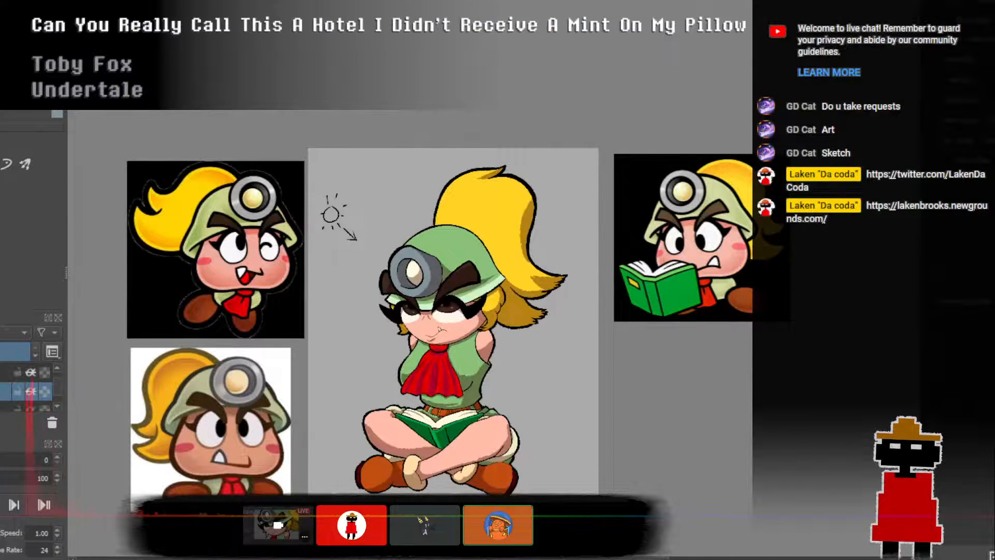
pyautogui.scroll(1, 462, 381)
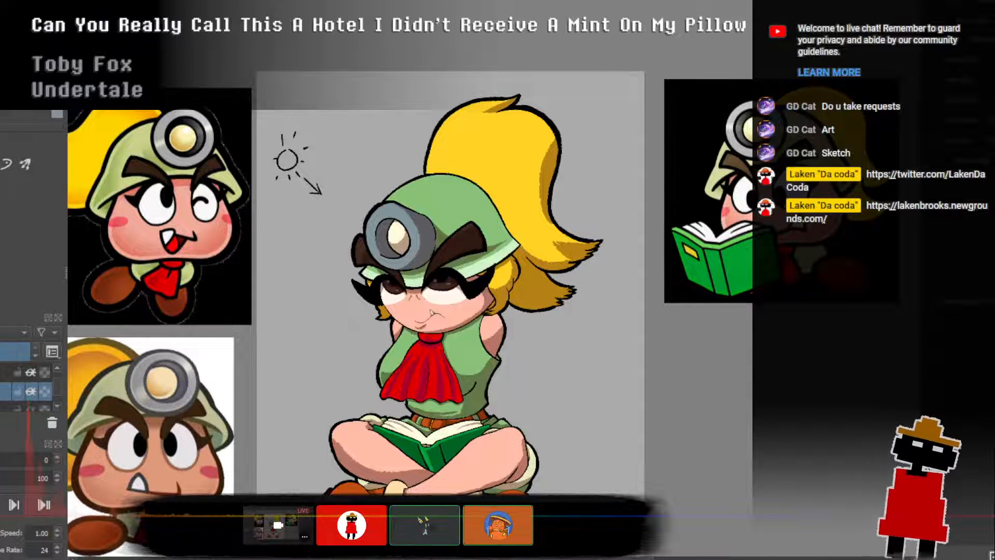
pyautogui.moveTo(516, 392); pyautogui.dragTo(472, 349)
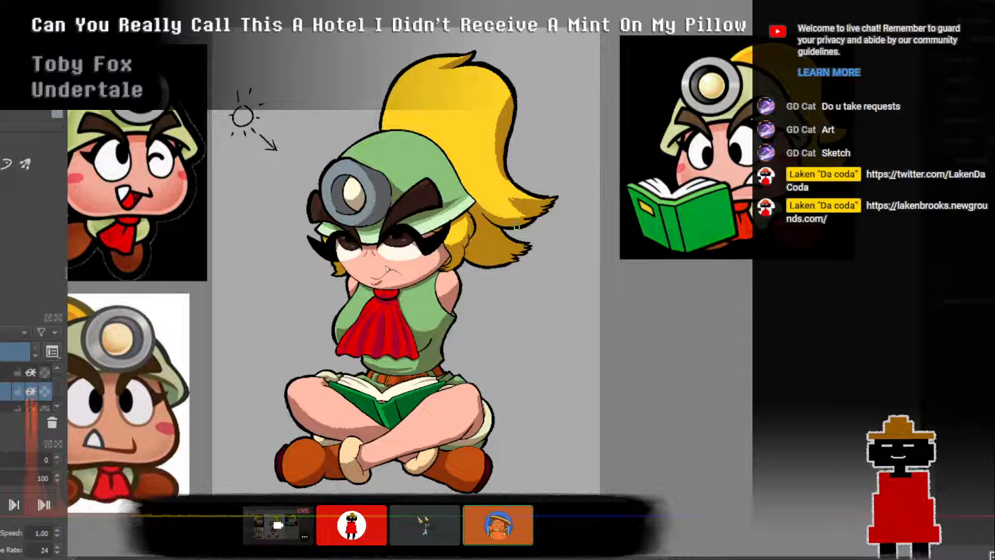
pyautogui.moveTo(485, 276); pyautogui.dragTo(487, 288)
pyautogui.scroll(3, 386, 388)
pyautogui.scroll(-3, 454, 386)
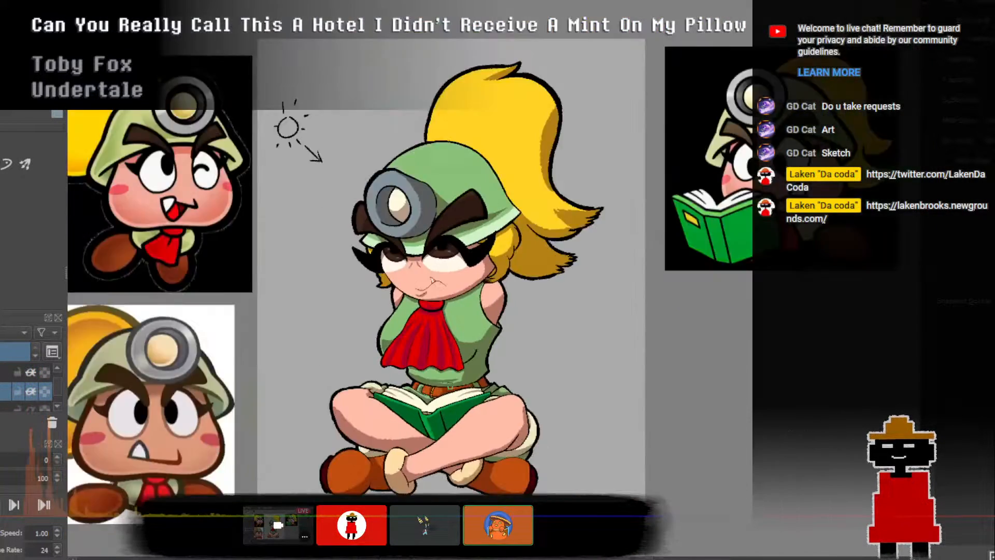
# Inspect the coloured character's head, scarf, torso and crossed legs up close and beside the reference images.
pyautogui.scroll(1, 449, 388)
pyautogui.moveTo(443, 384); pyautogui.dragTo(431, 370)
pyautogui.moveTo(491, 368); pyautogui.dragTo(478, 359)
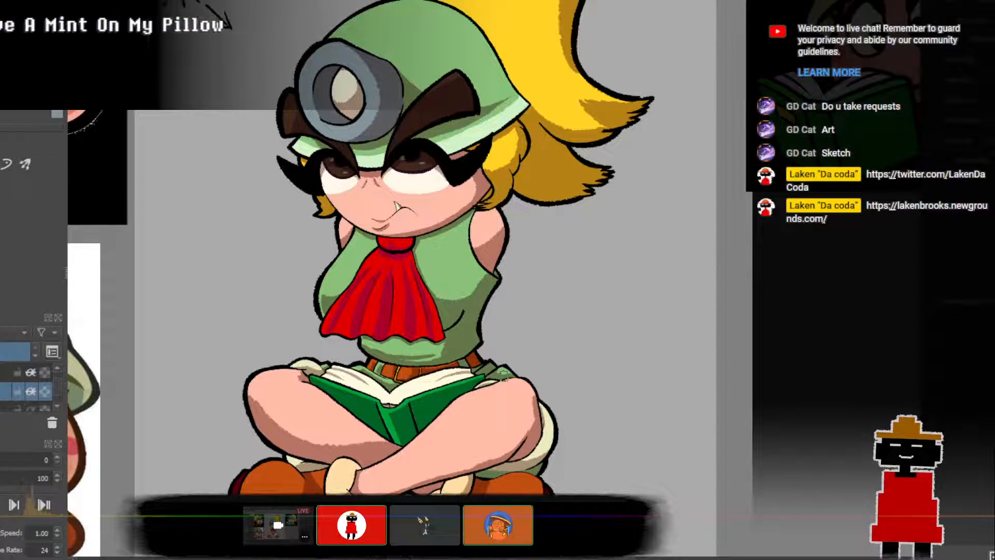
pyautogui.moveTo(506, 383); pyautogui.dragTo(490, 425)
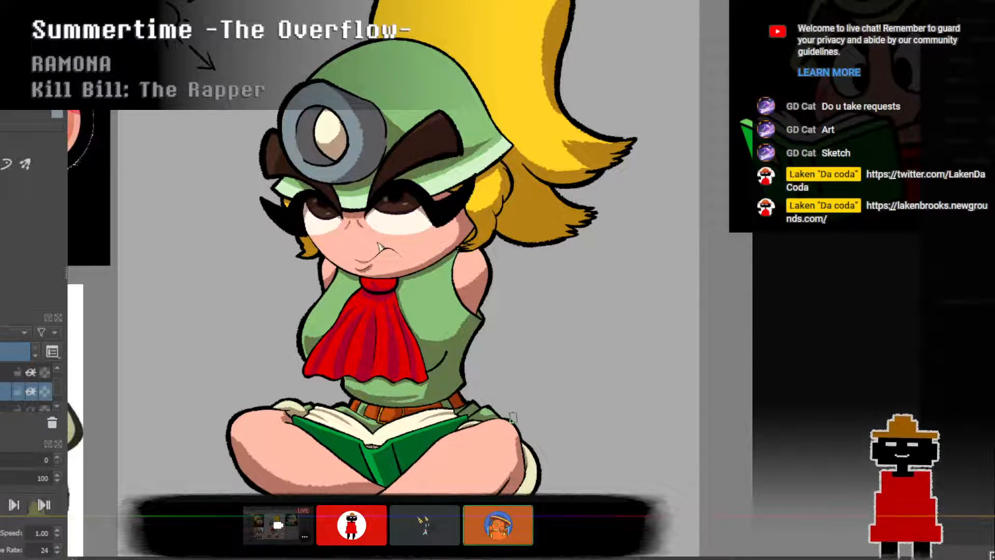
pyautogui.moveTo(536, 424); pyautogui.dragTo(527, 428)
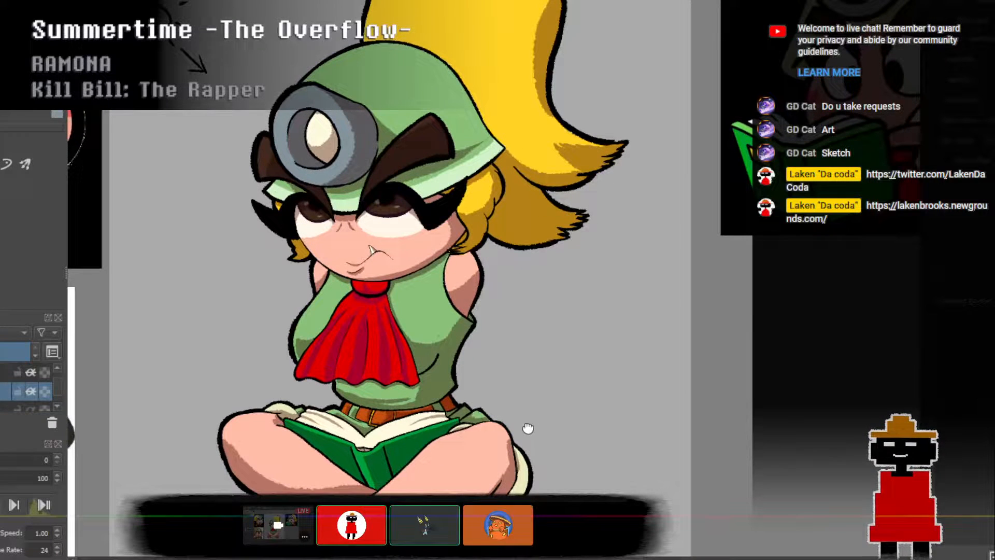
pyautogui.moveTo(495, 265); pyautogui.dragTo(514, 398)
pyautogui.scroll(2, 360, 334)
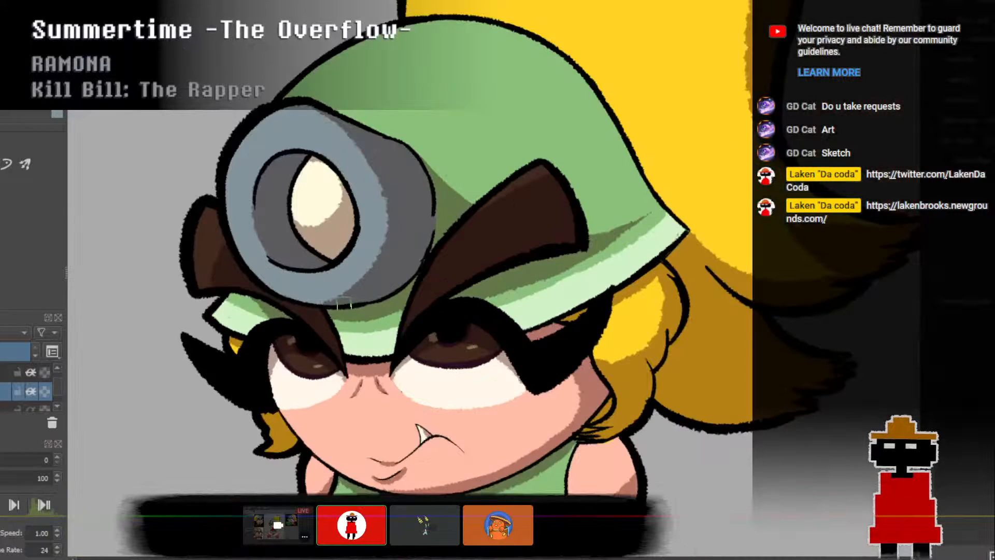
pyautogui.scroll(-3, 378, 298)
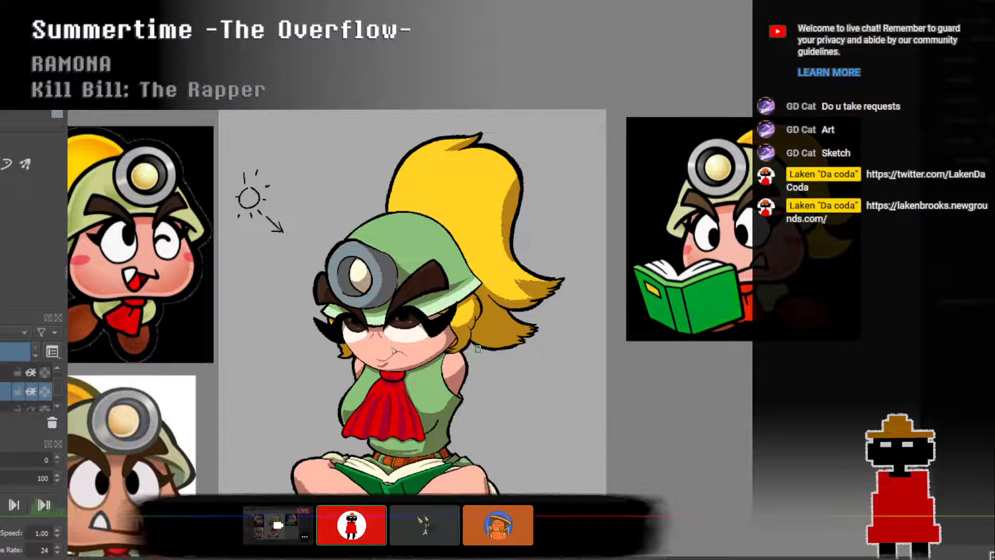
pyautogui.scroll(4, 478, 277)
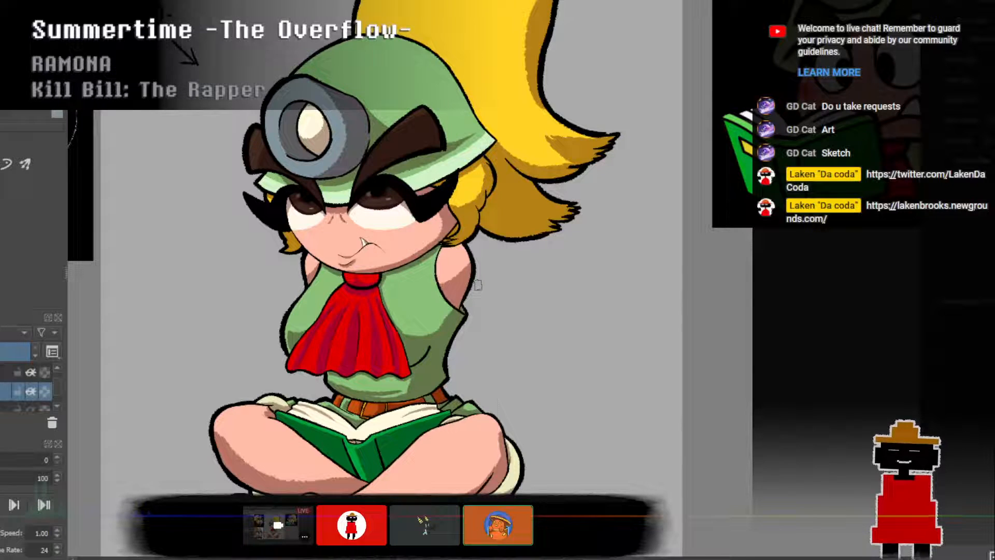
pyautogui.scroll(5, 416, 371)
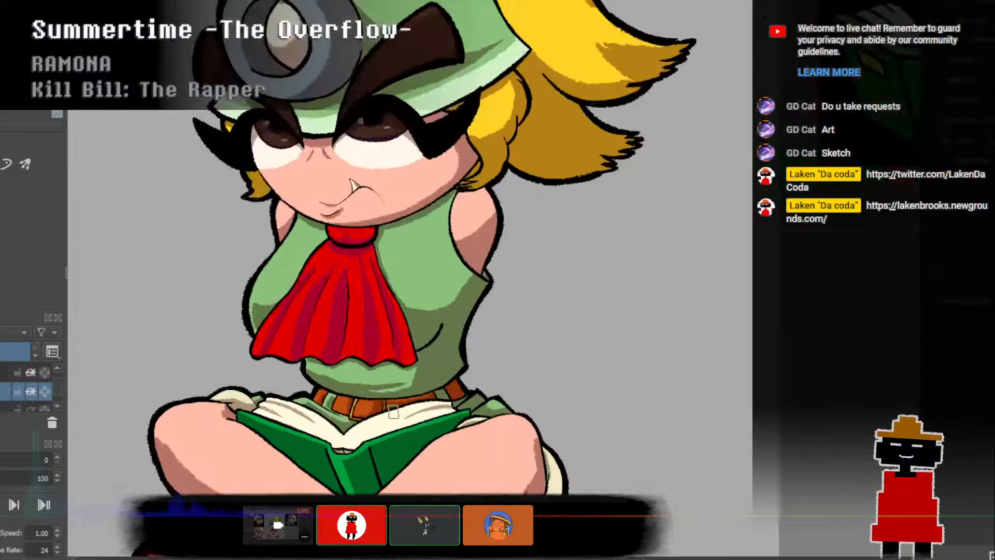
pyautogui.scroll(-3, 416, 371)
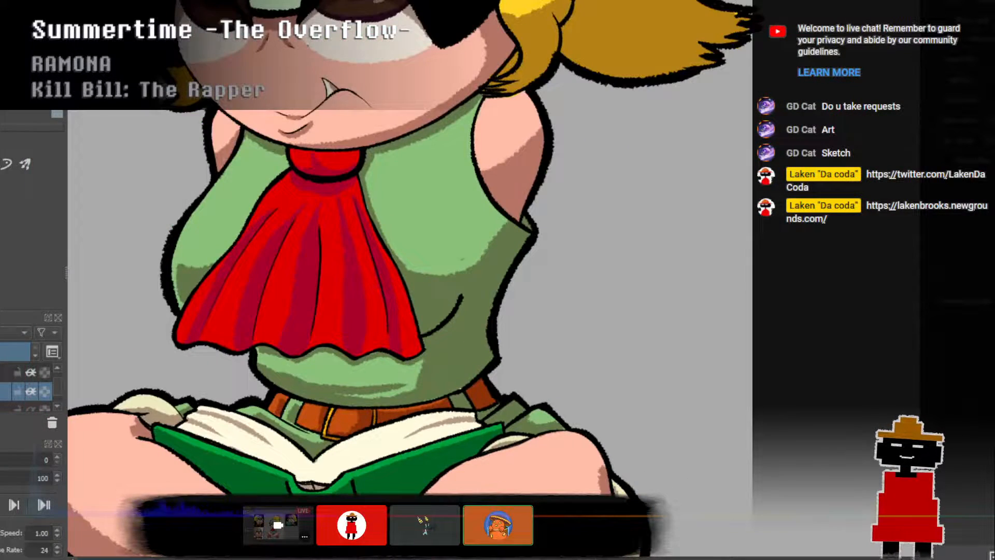
pyautogui.scroll(-3, 455, 377)
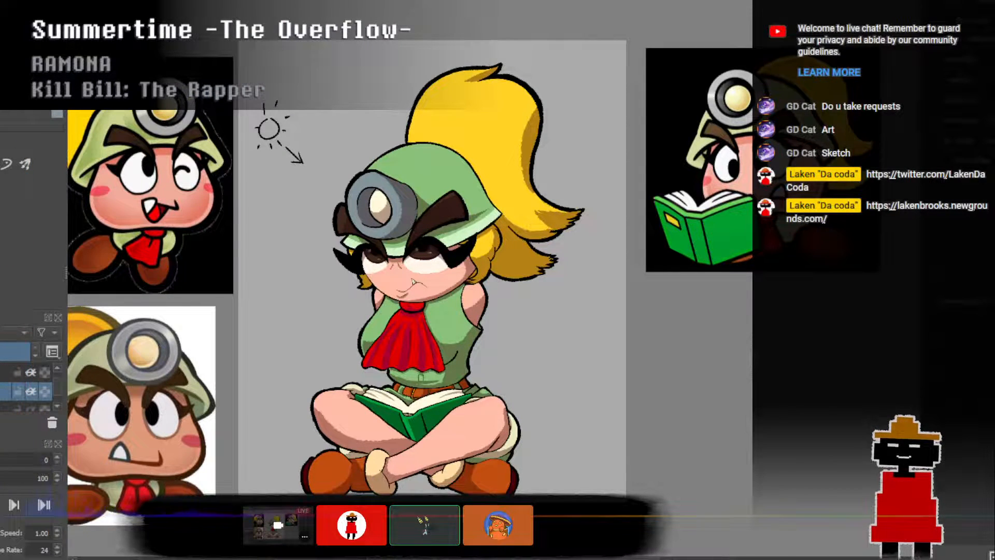
pyautogui.scroll(3, 421, 376)
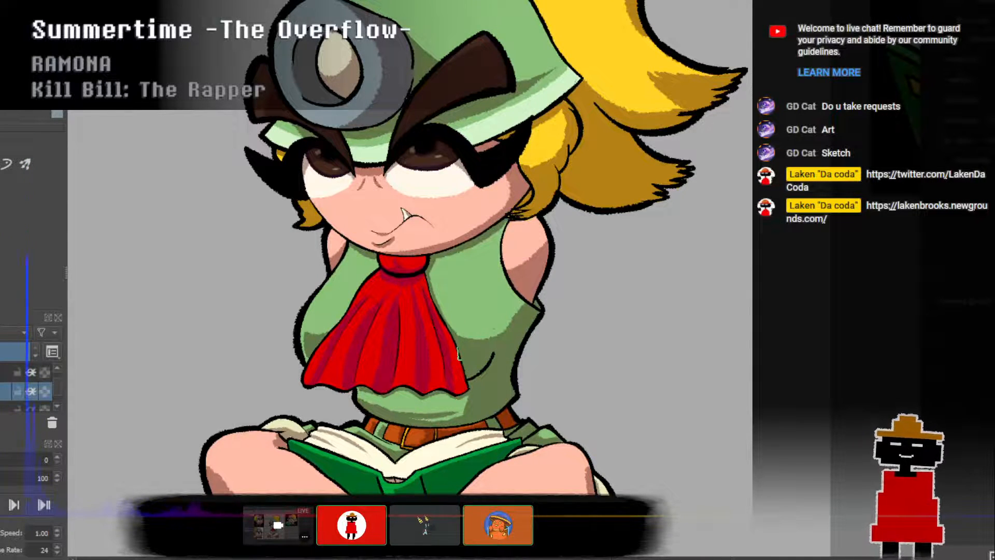
pyautogui.scroll(-3, 460, 355)
pyautogui.scroll(2, 460, 356)
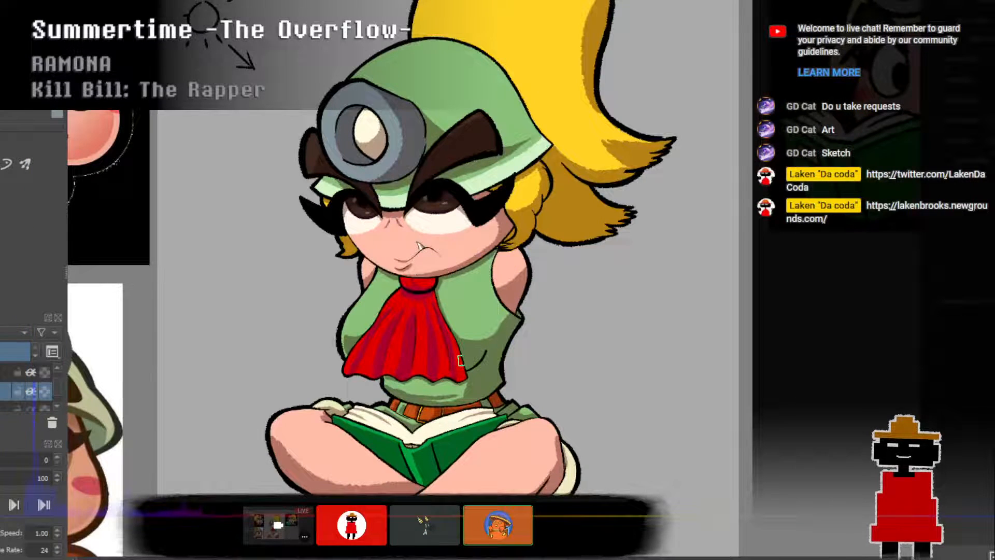
pyautogui.scroll(2, 403, 240)
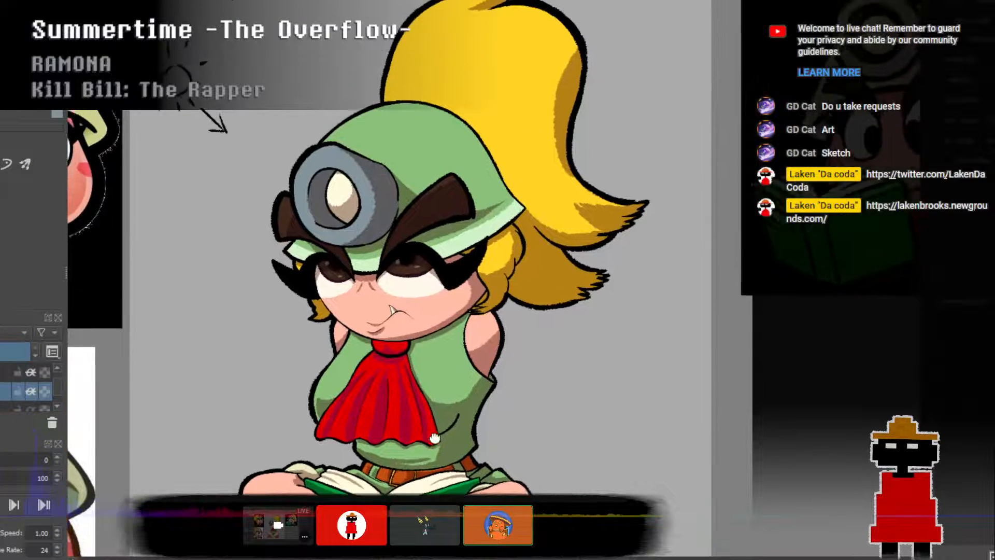
pyautogui.scroll(1, 403, 240)
pyautogui.moveTo(404, 239); pyautogui.dragTo(392, 275)
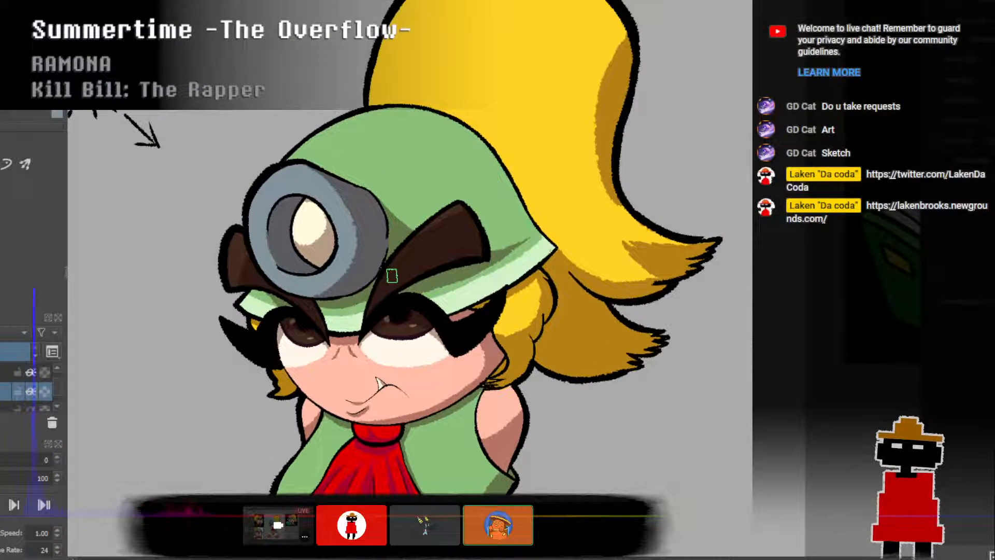
# Show the faint sketch guide lines over the helmet lamp and return to the shading layer.
pyautogui.scroll(3, 56, 368)
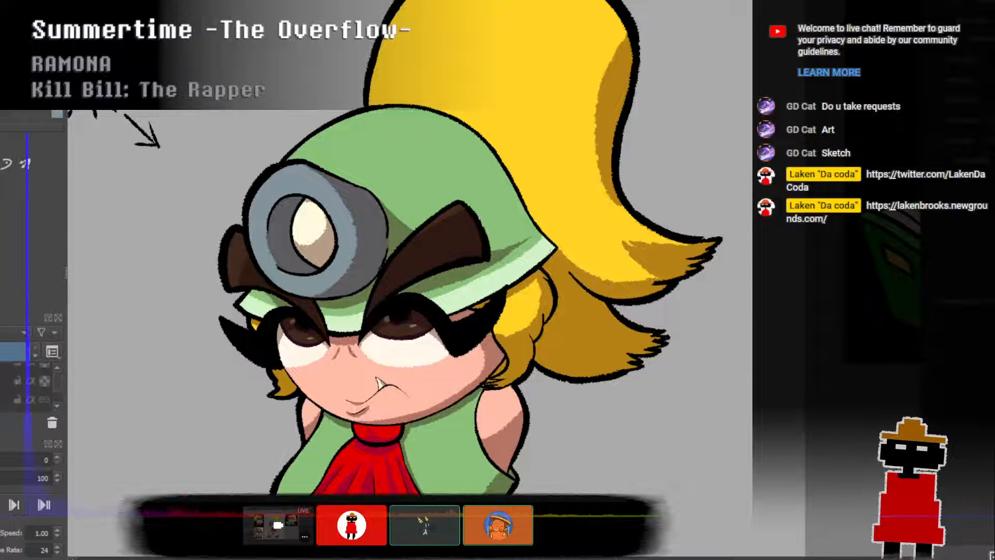
pyautogui.click(1, 381)
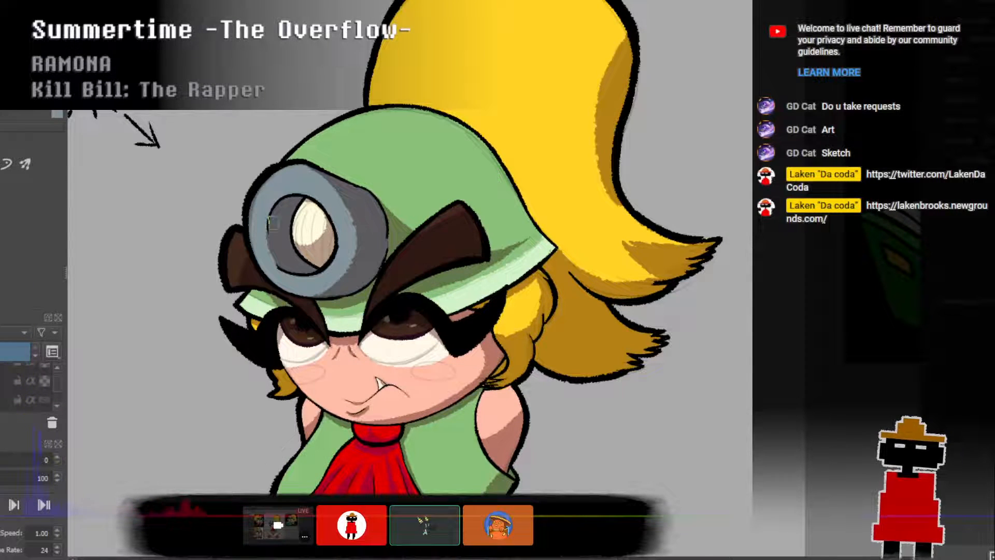
pyautogui.scroll(3, 277, 222)
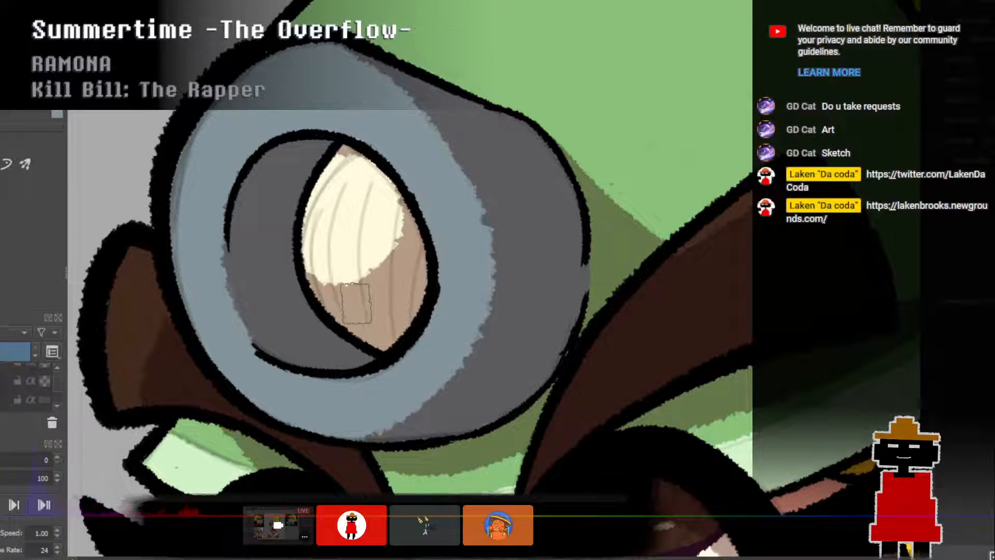
pyautogui.click(56, 405)
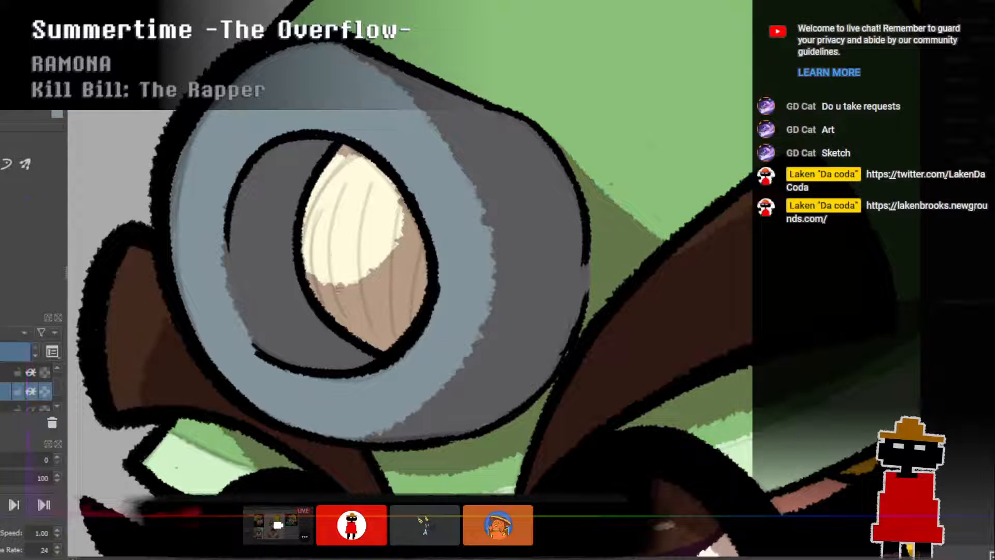
# Draw thin curved brown shading lines down the lit cream area of the helmet lamp's bulb.
pyautogui.moveTo(344, 185); pyautogui.dragTo(328, 278)
pyautogui.hotkey('ctrl', 'z')
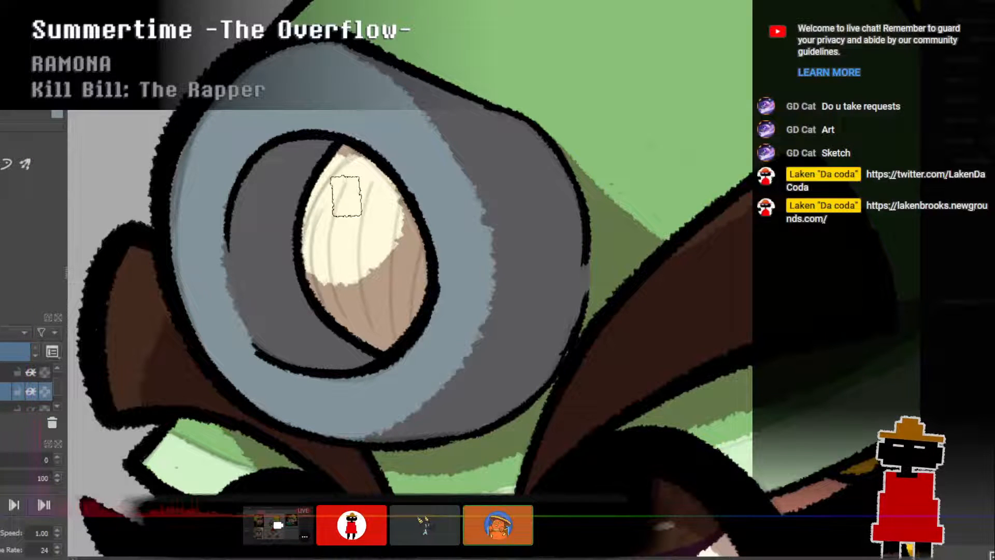
pyautogui.moveTo(345, 184); pyautogui.dragTo(332, 285)
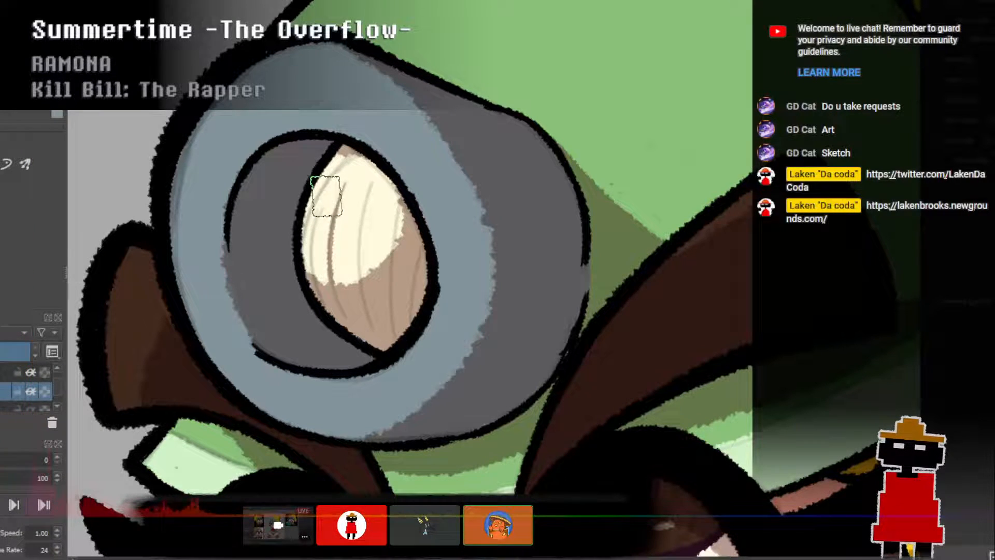
pyautogui.moveTo(322, 208)
pyautogui.mouseDown()
pyautogui.moveTo(309, 252)
pyautogui.moveTo(330, 302)
pyautogui.mouseUp()
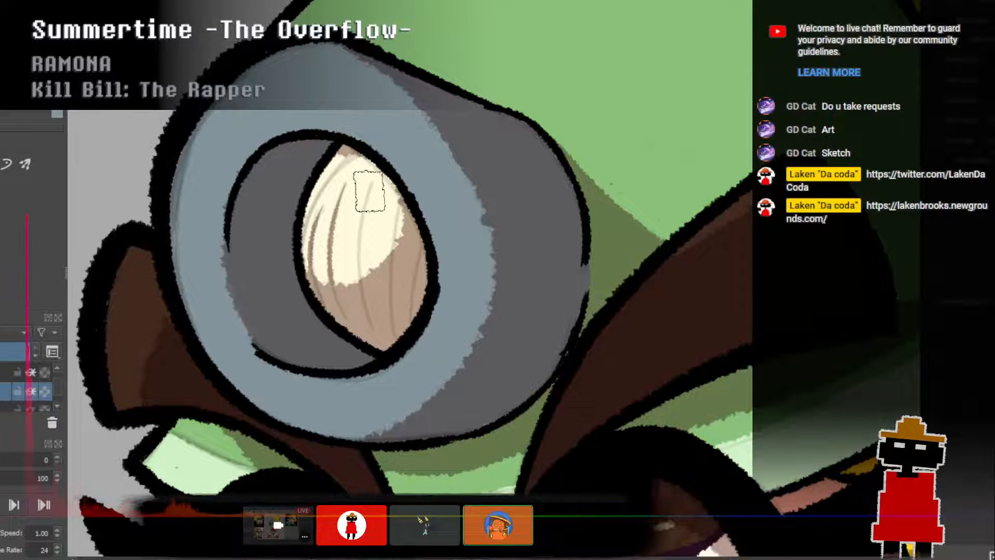
pyautogui.moveTo(371, 185); pyautogui.dragTo(362, 287)
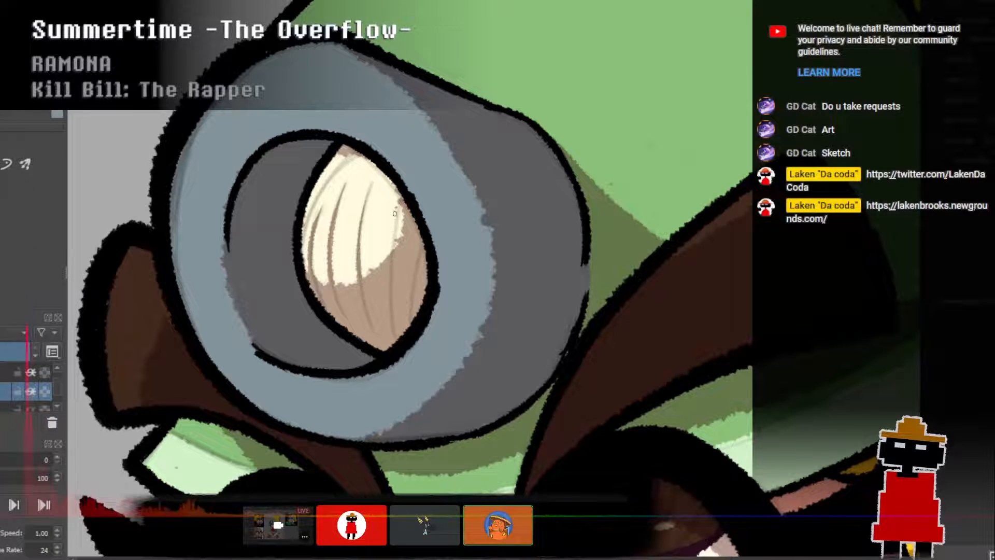
pyautogui.moveTo(399, 202); pyautogui.dragTo(389, 283)
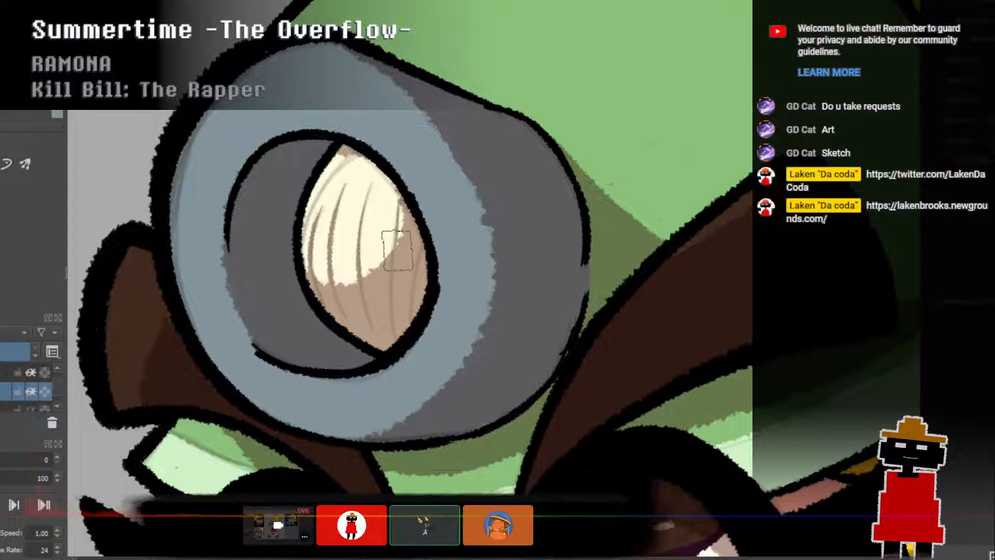
pyautogui.hotkey('ctrl', 'z')
pyautogui.moveTo(401, 201); pyautogui.dragTo(391, 270)
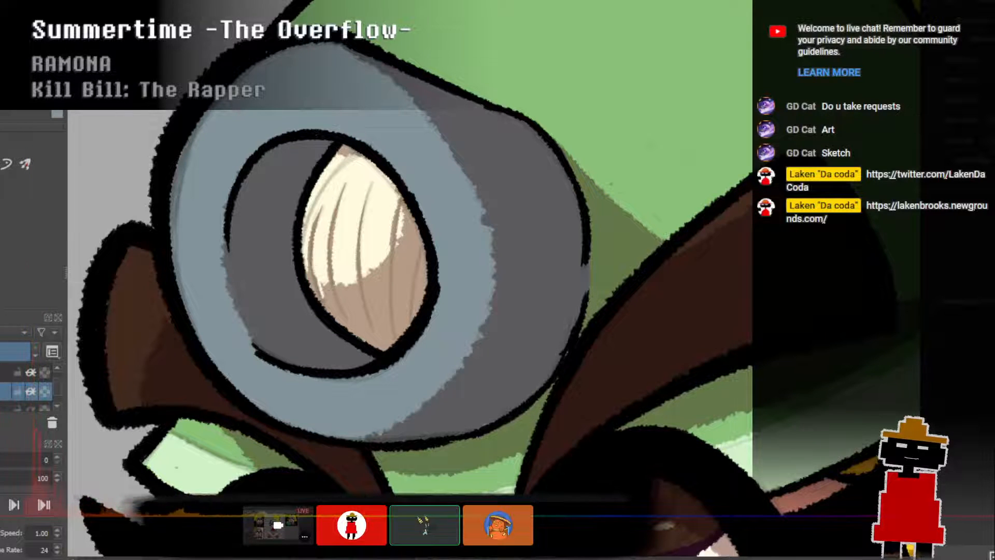
# Add thin cream streaks through the lower shaded part of the lamp's bulb, following the curved guide lines.
pyautogui.moveTo(322, 296); pyautogui.dragTo(331, 315)
pyautogui.moveTo(317, 282); pyautogui.dragTo(331, 314)
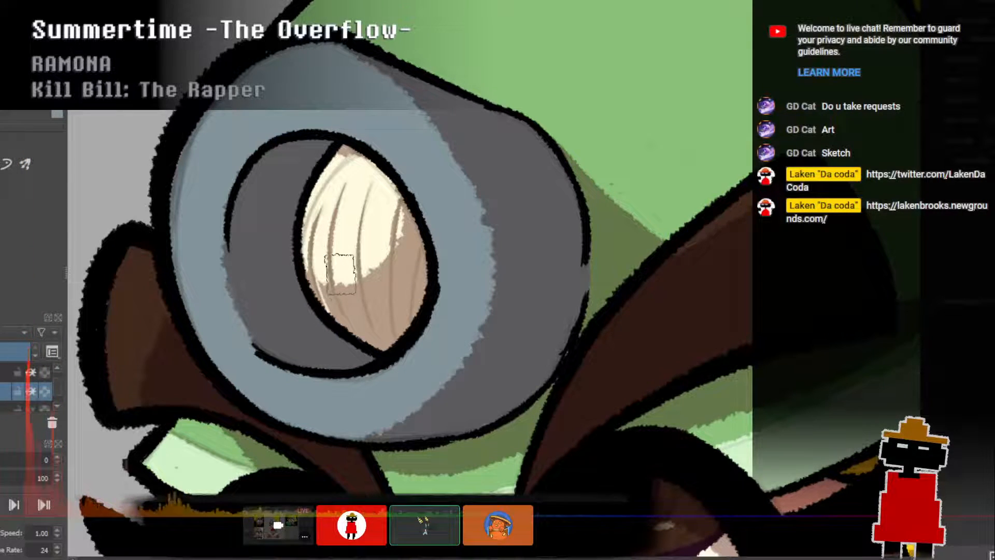
pyautogui.moveTo(337, 280)
pyautogui.mouseDown()
pyautogui.moveTo(368, 347)
pyautogui.moveTo(342, 300)
pyautogui.moveTo(358, 330)
pyautogui.mouseUp()
pyautogui.hotkey('ctrl', 'z')
pyautogui.hotkey('ctrl', 'z')
pyautogui.moveTo(337, 280); pyautogui.dragTo(371, 356)
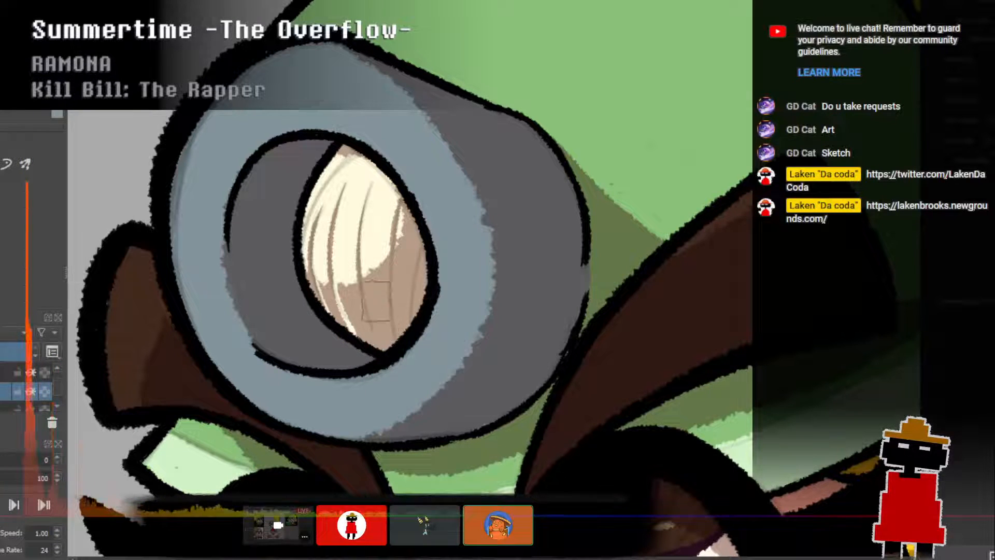
pyautogui.moveTo(361, 274); pyautogui.dragTo(384, 345)
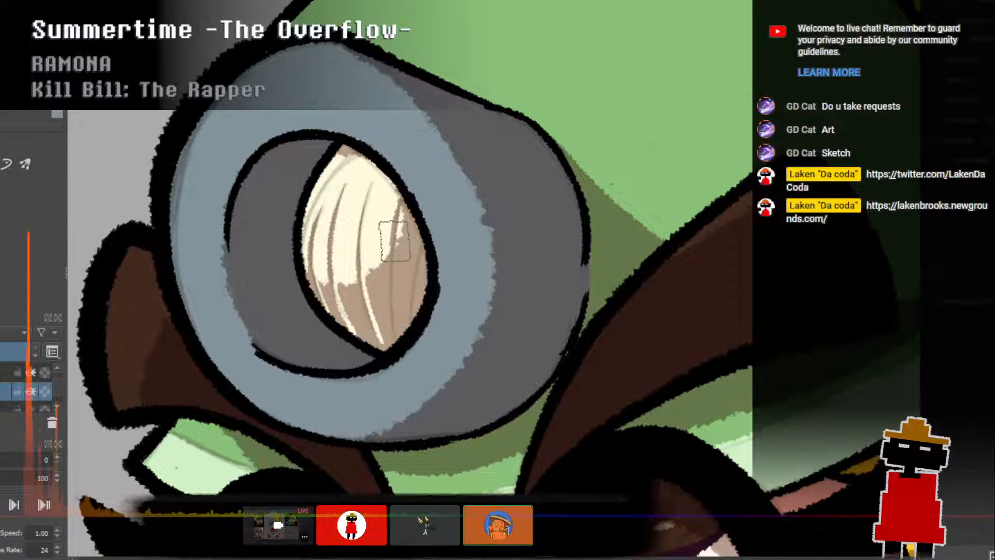
# Work thin cream streaks into the shaded side of the lamp's bulb, redoing strokes to follow the guide lines.
pyautogui.moveTo(394, 241)
pyautogui.mouseDown()
pyautogui.moveTo(386, 305)
pyautogui.moveTo(395, 358)
pyautogui.mouseUp()
pyautogui.hotkey('ctrl', 'z')
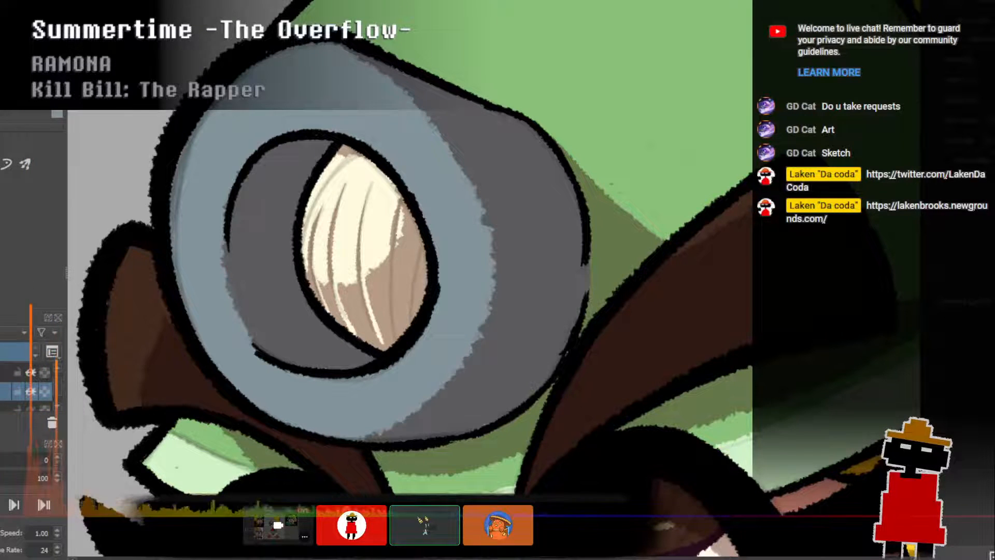
pyautogui.moveTo(396, 237); pyautogui.dragTo(397, 353)
pyautogui.hotkey('ctrl', 'z')
pyautogui.moveTo(396, 315); pyautogui.dragTo(396, 244)
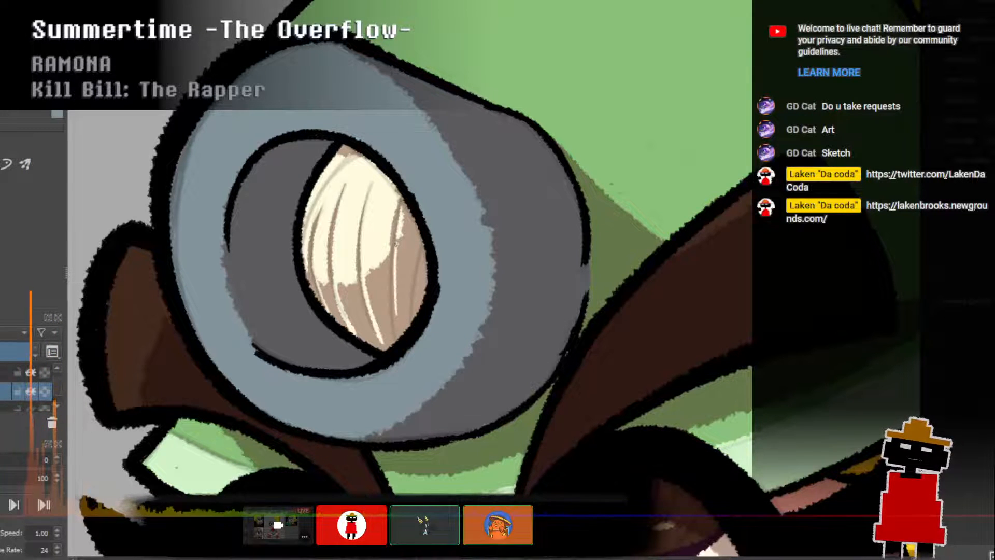
pyautogui.hotkey('ctrl', 'z')
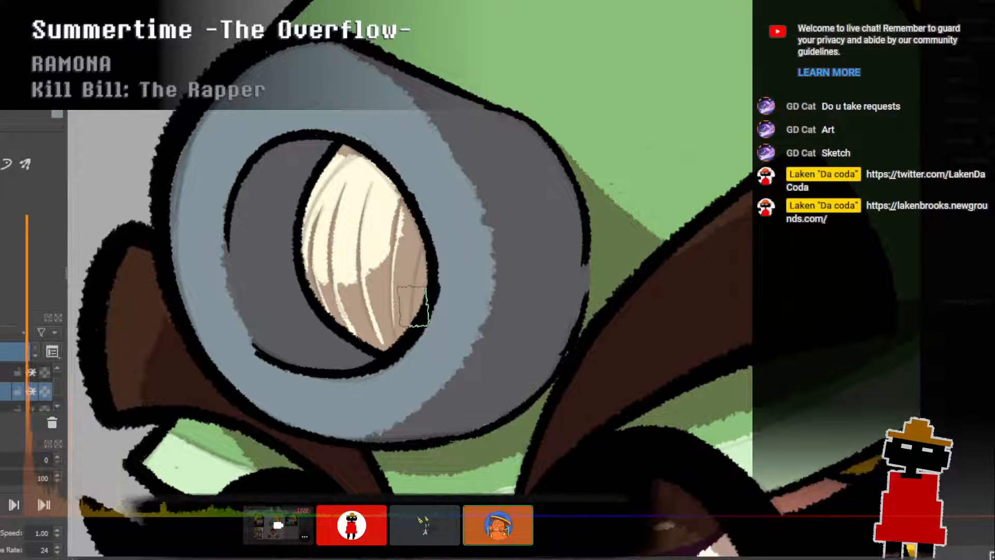
pyautogui.moveTo(411, 313); pyautogui.dragTo(422, 243)
pyautogui.hotkey('ctrl', 'z')
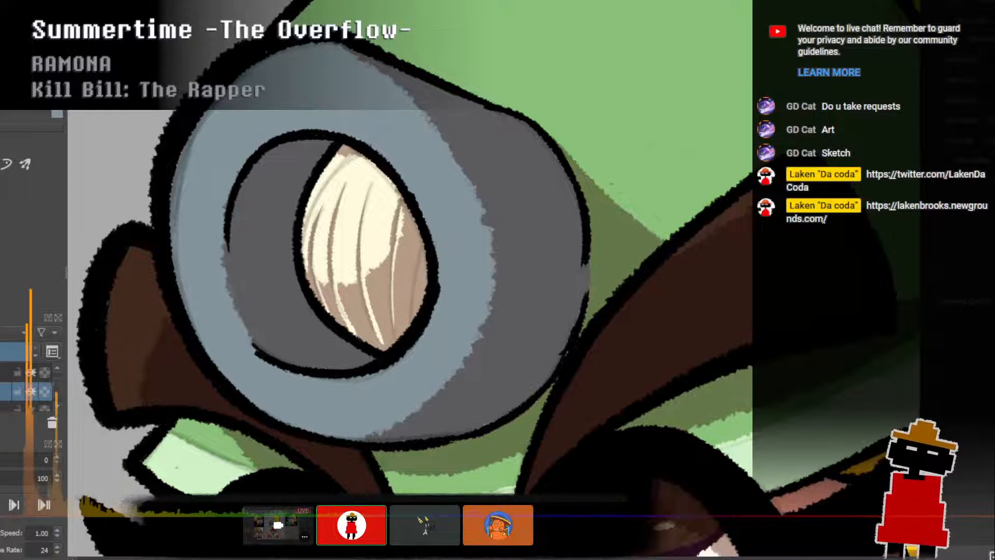
pyautogui.hotkey('ctrl', 'z')
pyautogui.moveTo(395, 325); pyautogui.dragTo(402, 243)
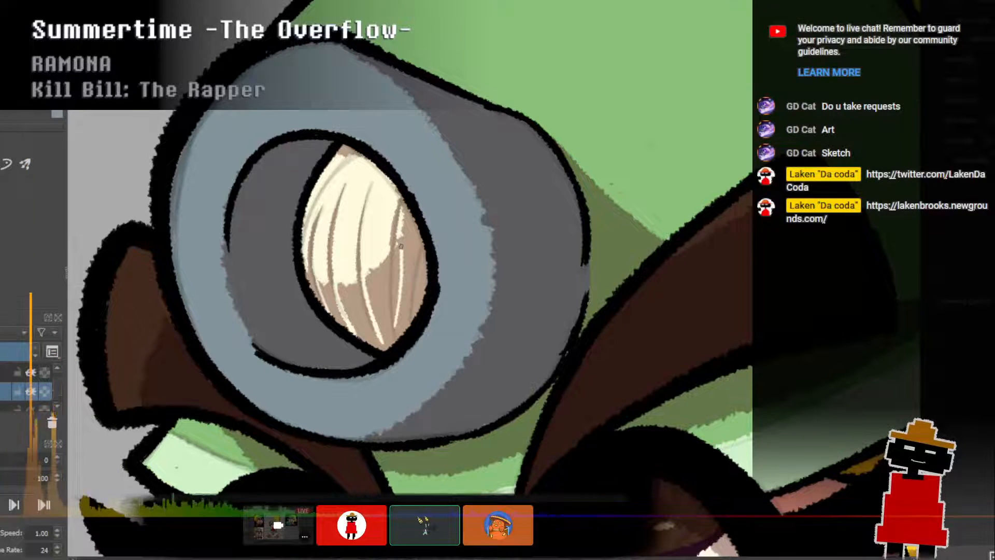
pyautogui.hotkey('ctrl', 'z')
pyautogui.moveTo(394, 331)
pyautogui.mouseDown()
pyautogui.moveTo(397, 238)
pyautogui.moveTo(415, 305)
pyautogui.mouseUp()
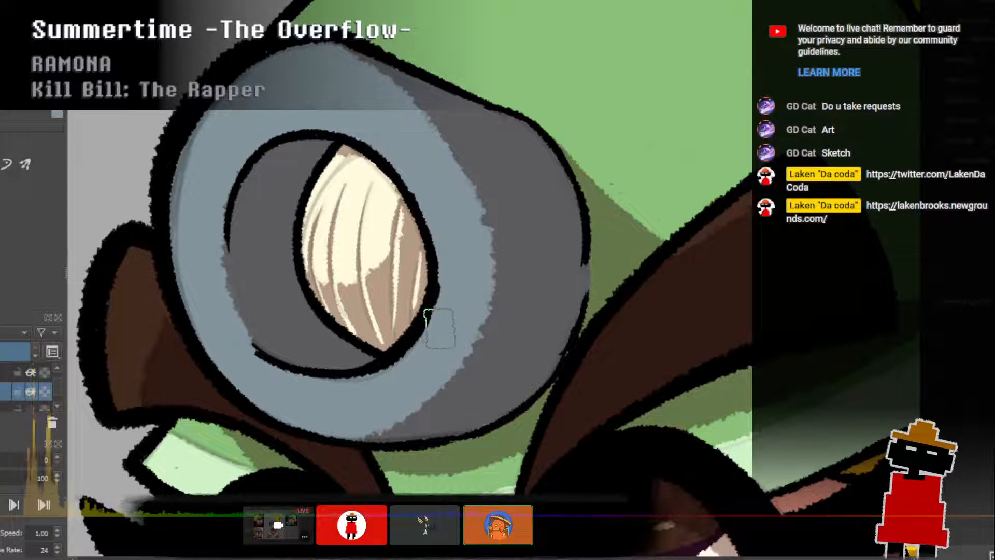
pyautogui.scroll(-3, 486, 329)
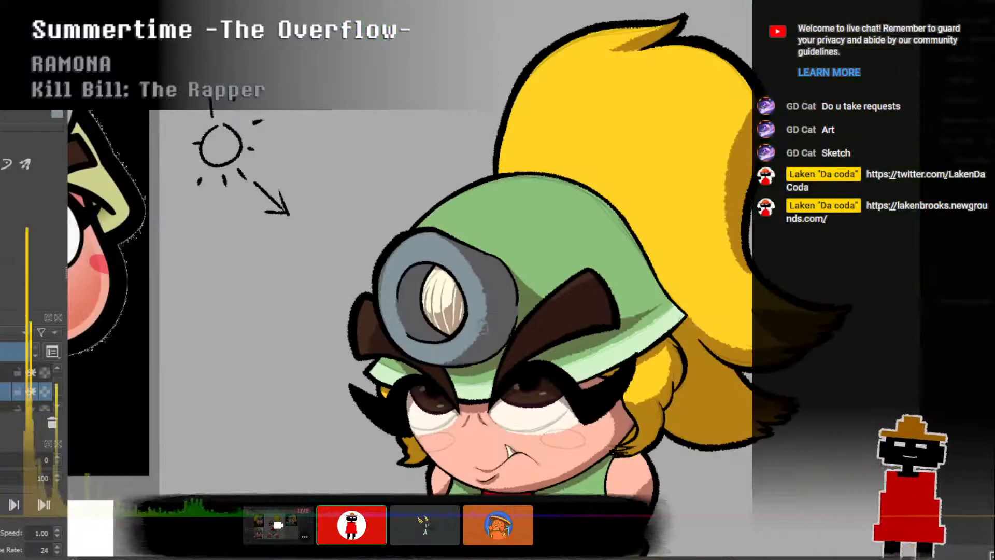
pyautogui.moveTo(573, 333); pyautogui.dragTo(532, 287)
pyautogui.scroll(2, 503, 277)
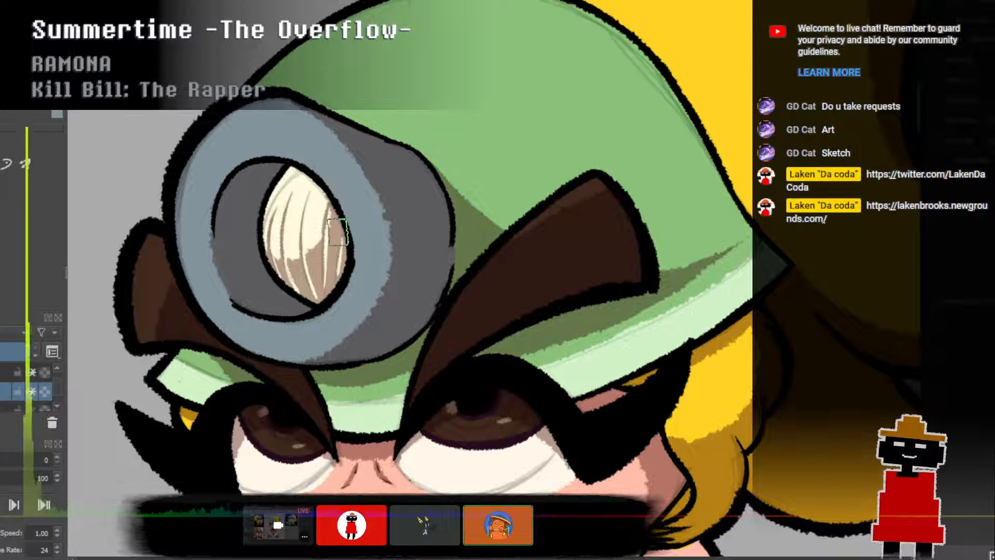
pyautogui.scroll(-8, 338, 230)
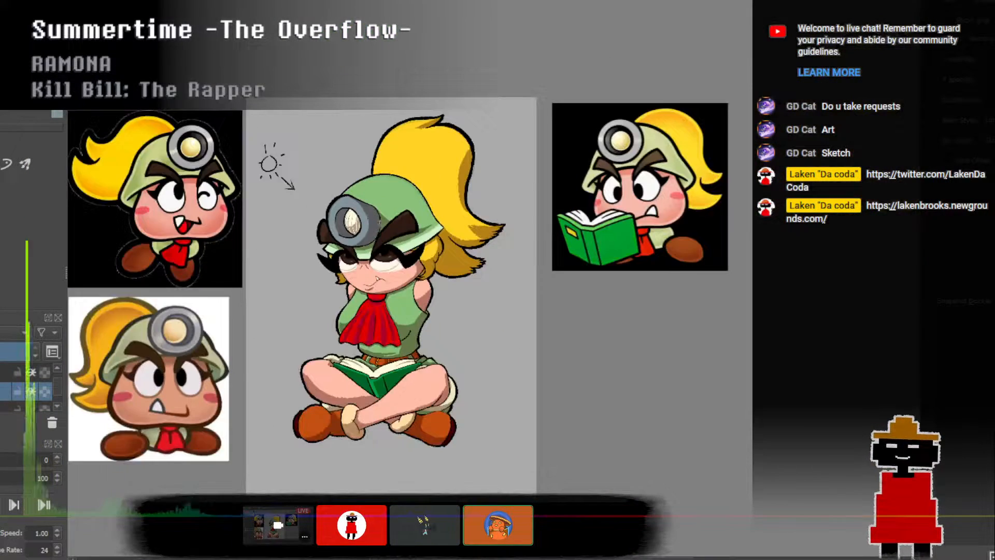
# Examine the shaded character as a whole and close up on the face and helmet lamp against the reference images.
pyautogui.scroll(6, 355, 192)
pyautogui.scroll(-5, 438, 255)
pyautogui.scroll(3, 458, 265)
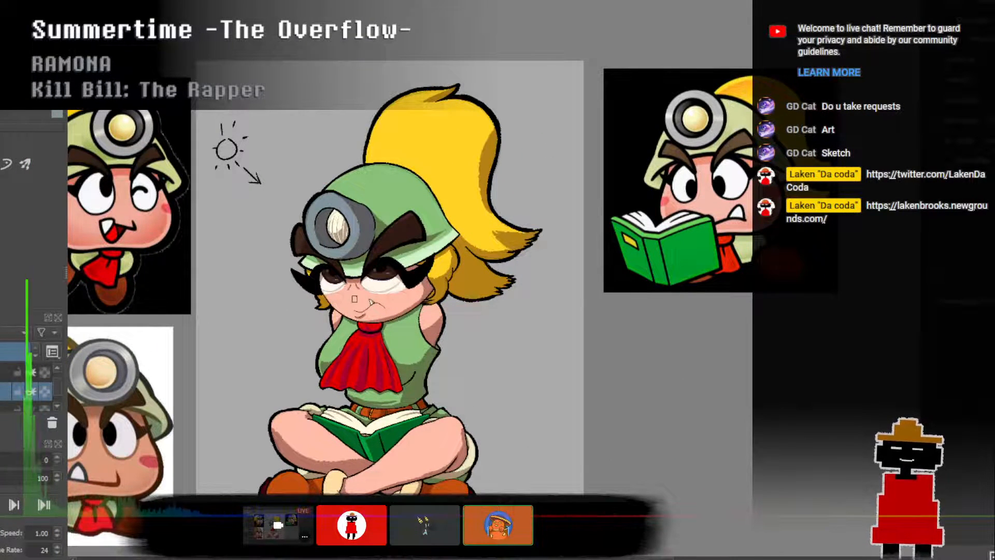
pyautogui.scroll(4, 354, 298)
pyautogui.scroll(-4, 430, 311)
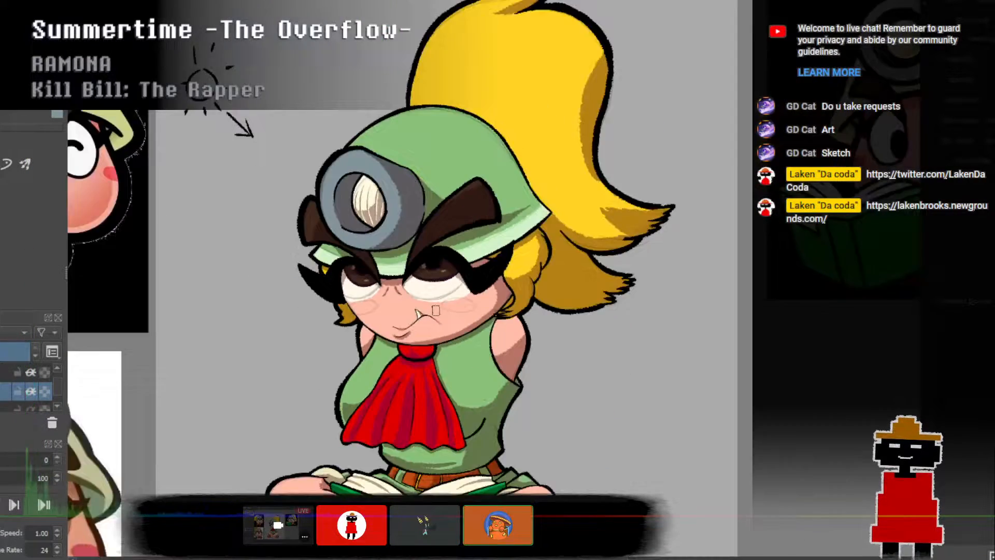
pyautogui.scroll(6, 428, 301)
pyautogui.scroll(-6, 430, 313)
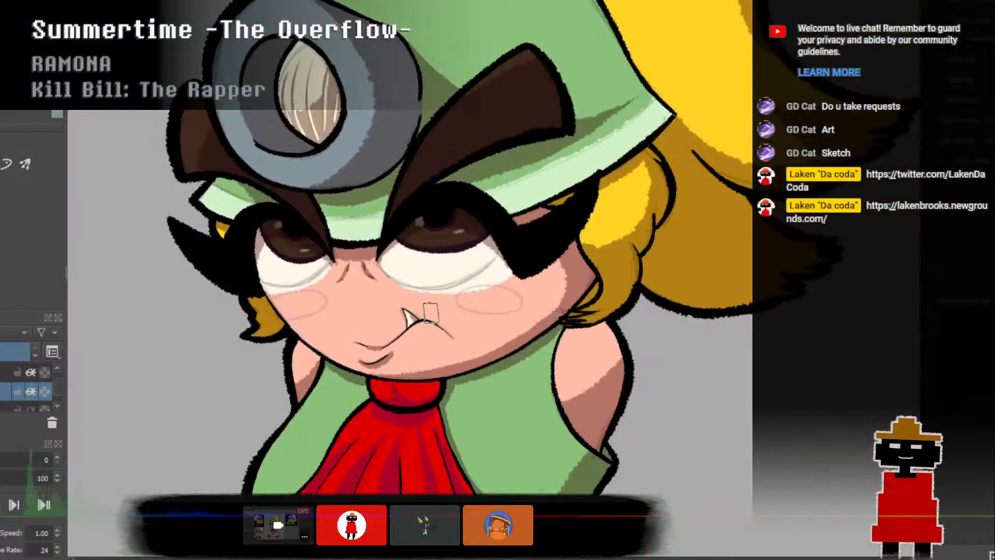
pyautogui.scroll(2, 412, 307)
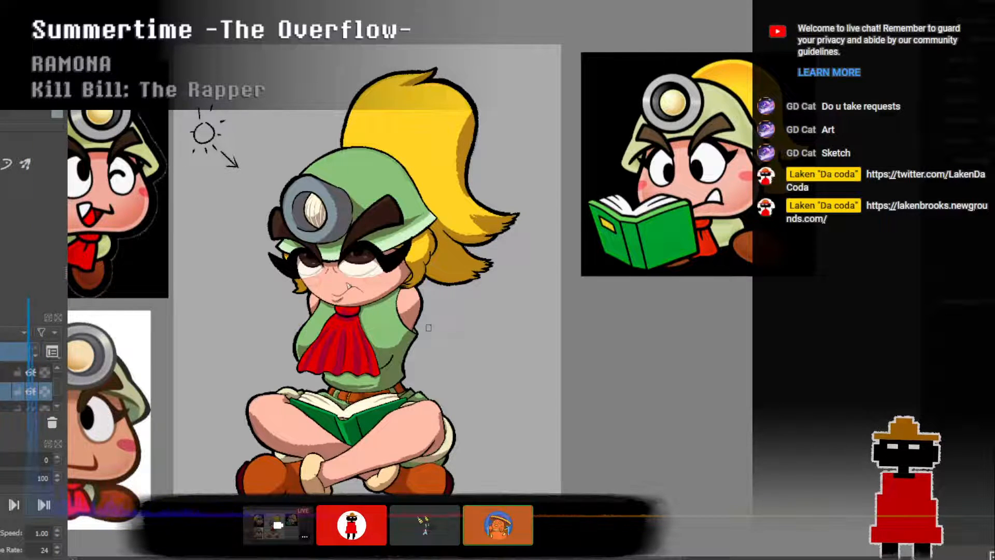
# Try removing the faint sketch guide lines around the eyes and cheeks, and undo the removal.
pyautogui.scroll(5, 329, 253)
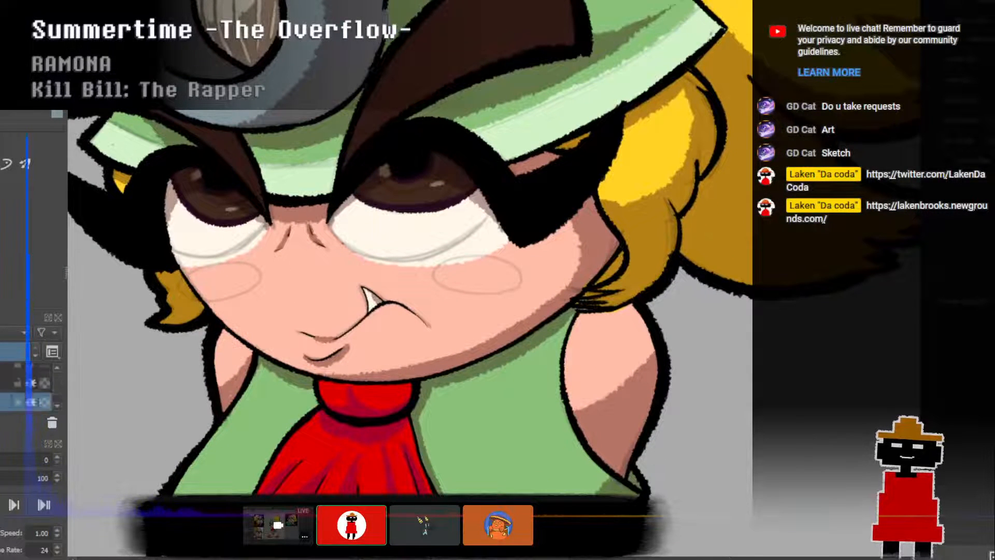
pyautogui.click(6, 383)
pyautogui.click(6, 383)
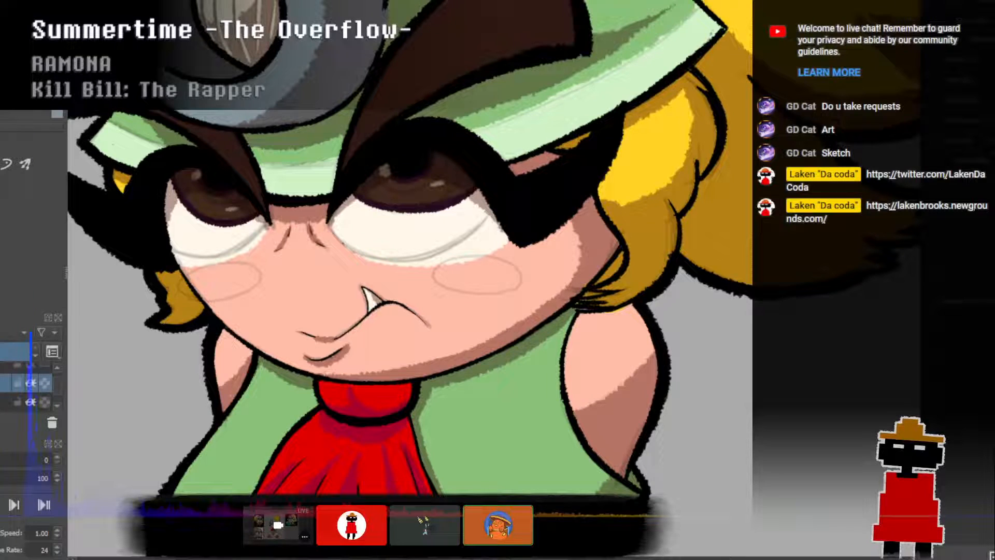
pyautogui.scroll(4, 6, 383)
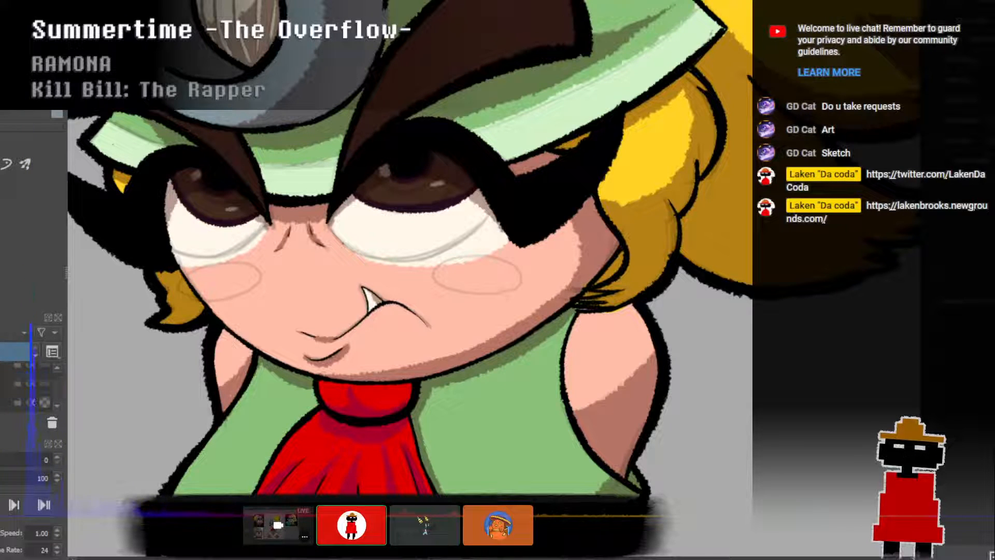
pyautogui.scroll(-2, 26, 383)
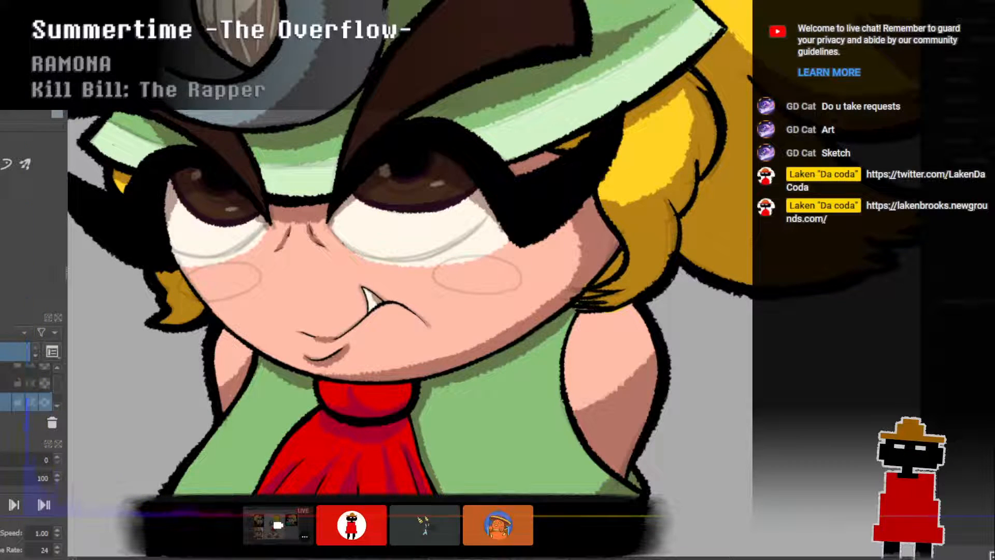
pyautogui.scroll(-1, 26, 383)
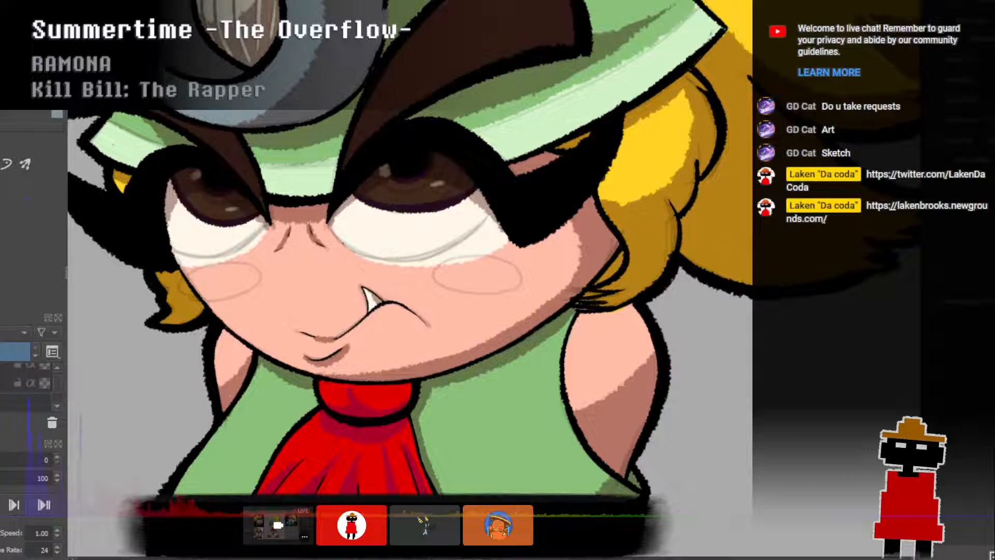
pyautogui.click(5, 402)
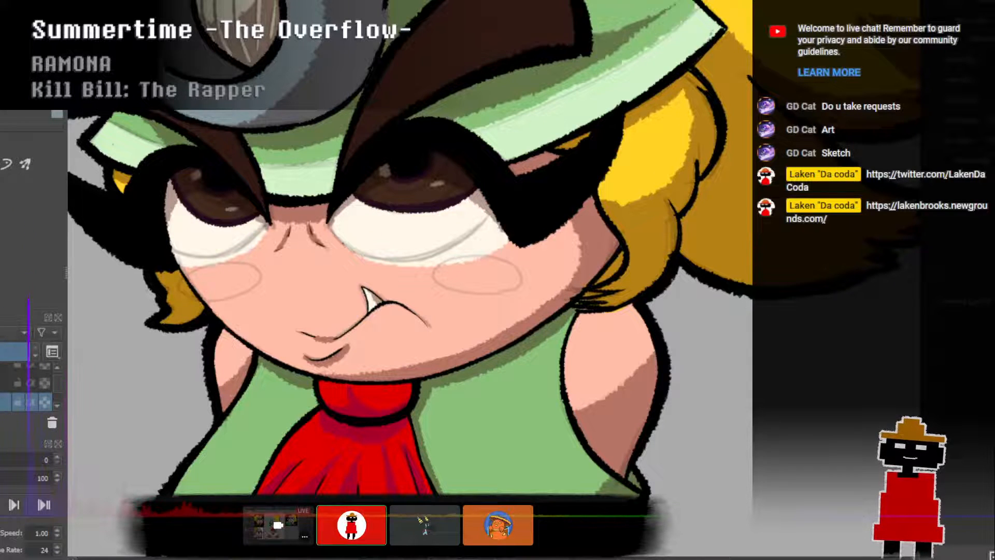
pyautogui.press('Delete')
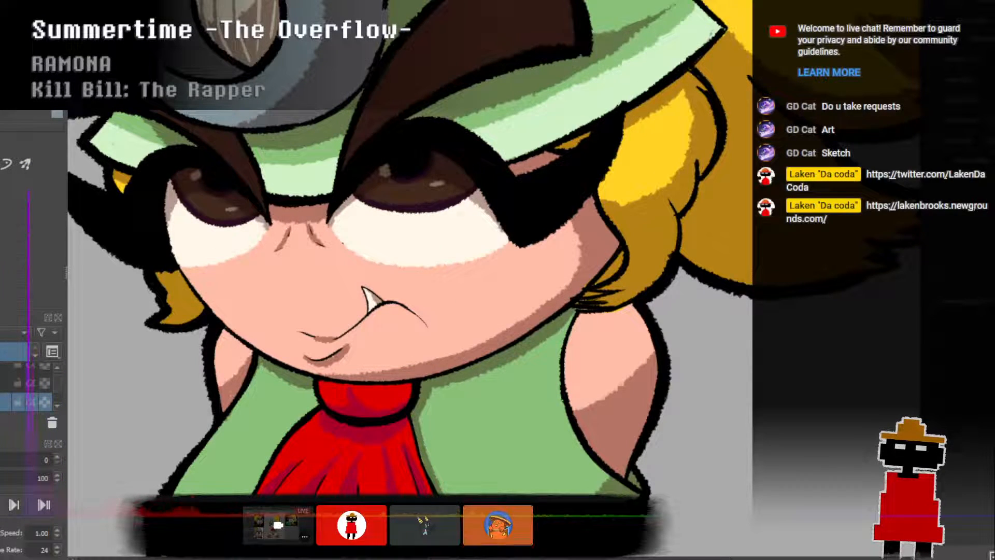
pyautogui.hotkey('ctrl', 'z')
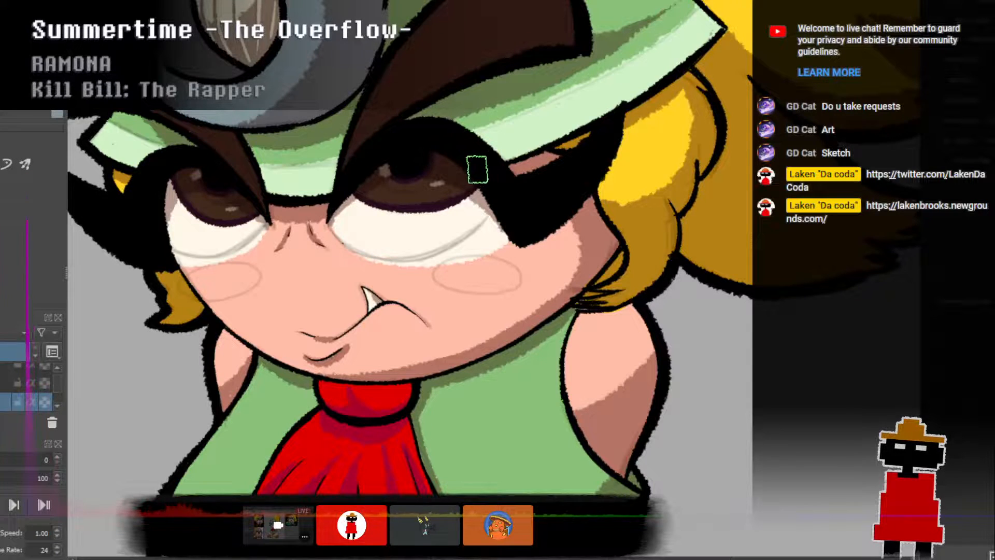
# Paint soft pink blush over both cheeks with a round soft brush, filling the sketched guide ovals.
pyautogui.scroll(-3, 385, 219)
pyautogui.scroll(2, 389, 226)
pyautogui.moveTo(381, 227); pyautogui.dragTo(350, 243)
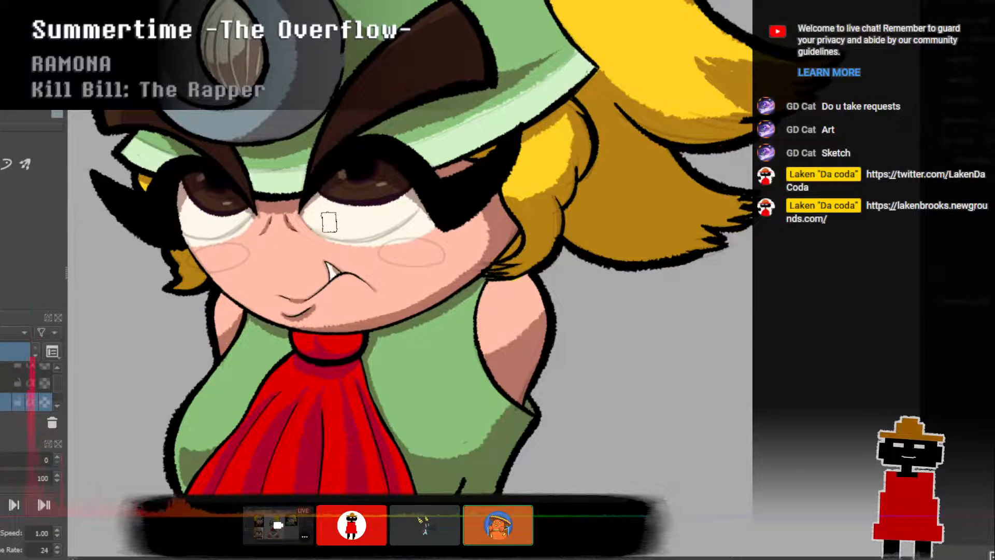
pyautogui.scroll(-2, 329, 222)
pyautogui.scroll(3, 304, 221)
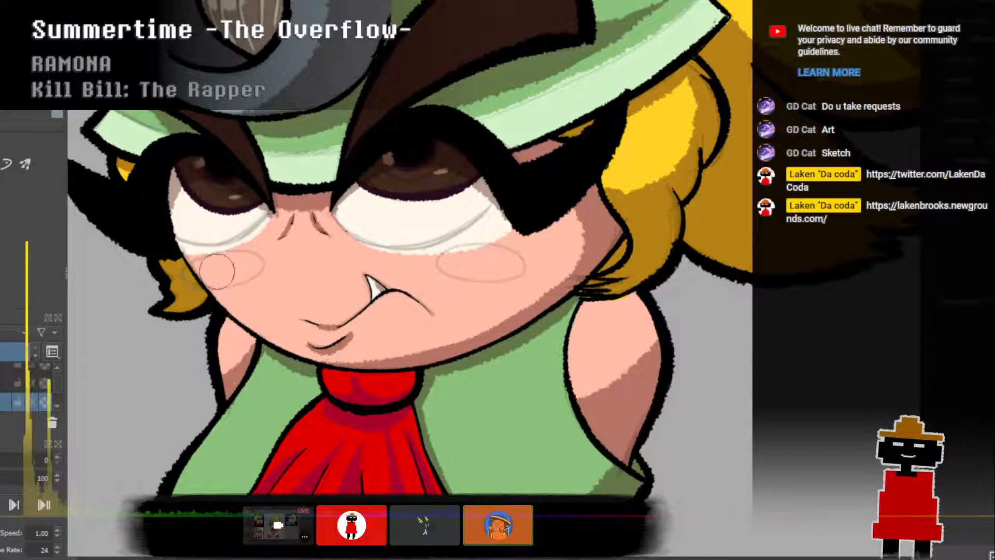
pyautogui.moveTo(211, 270)
pyautogui.mouseDown()
pyautogui.moveTo(241, 268)
pyautogui.moveTo(187, 274)
pyautogui.moveTo(252, 264)
pyautogui.moveTo(201, 265)
pyautogui.moveTo(186, 271)
pyautogui.moveTo(229, 273)
pyautogui.moveTo(185, 280)
pyautogui.moveTo(225, 272)
pyautogui.mouseUp()
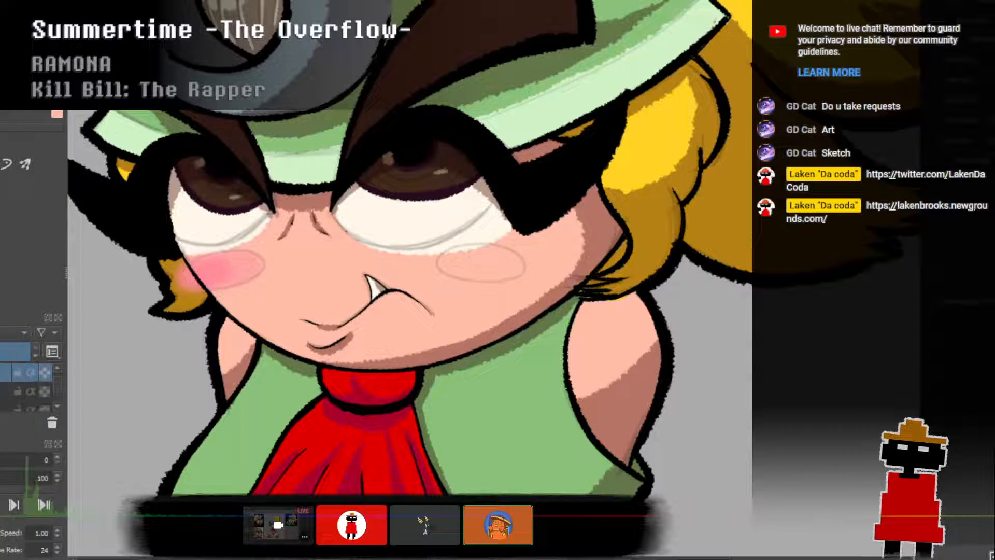
pyautogui.moveTo(243, 279)
pyautogui.mouseDown()
pyautogui.moveTo(192, 274)
pyautogui.moveTo(244, 266)
pyautogui.moveTo(215, 271)
pyautogui.mouseUp()
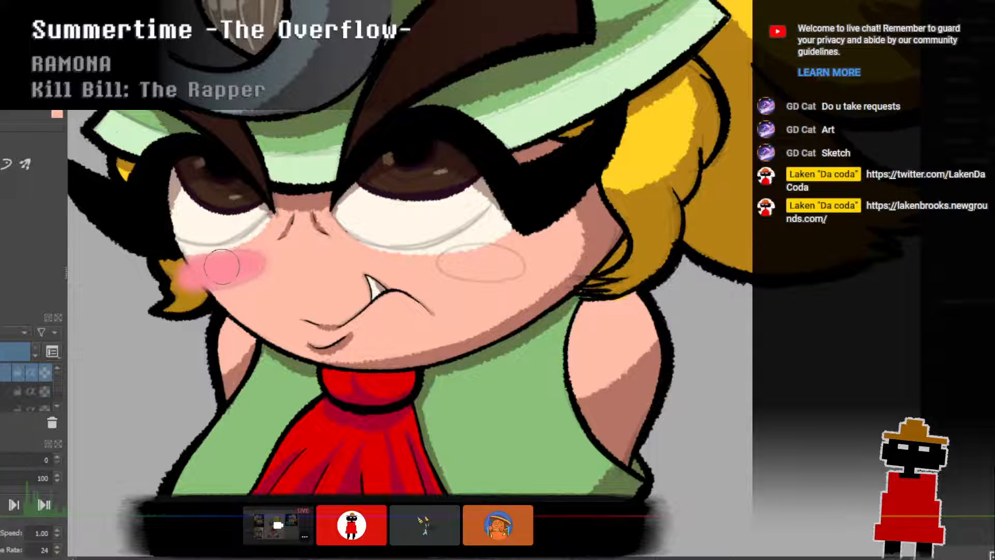
pyautogui.moveTo(456, 259)
pyautogui.mouseDown()
pyautogui.moveTo(526, 254)
pyautogui.moveTo(440, 256)
pyautogui.moveTo(537, 271)
pyautogui.moveTo(445, 261)
pyautogui.moveTo(503, 260)
pyautogui.moveTo(473, 248)
pyautogui.moveTo(444, 257)
pyautogui.moveTo(513, 272)
pyautogui.moveTo(459, 256)
pyautogui.mouseUp()
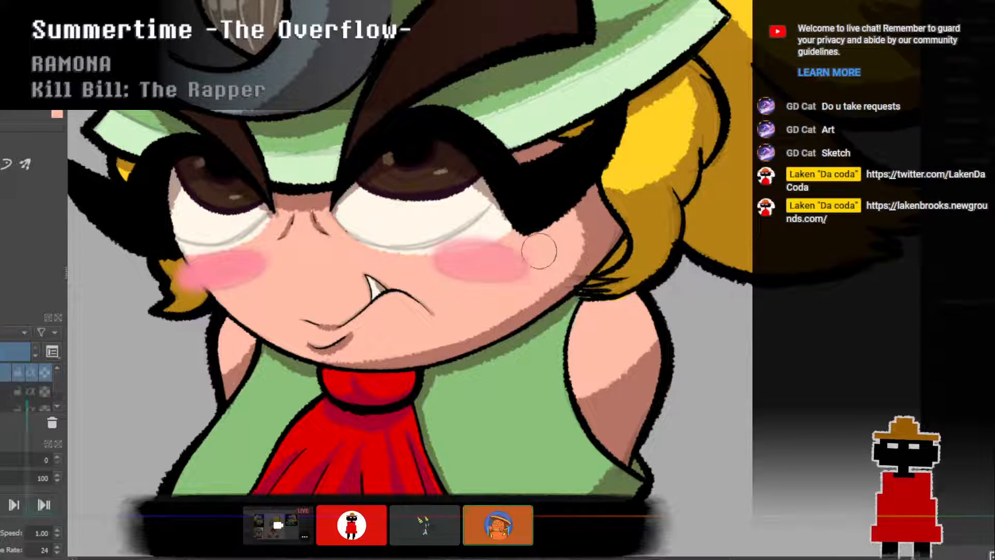
# Hide the faint sketch guide lines so only the finished colours and line art show.
pyautogui.scroll(-4, 327, 322)
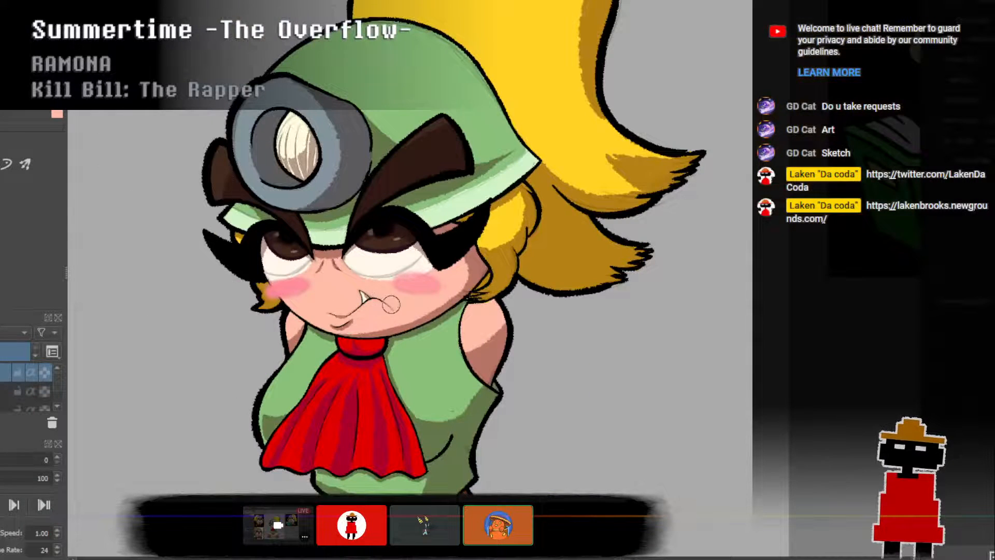
pyautogui.scroll(-2, 27, 388)
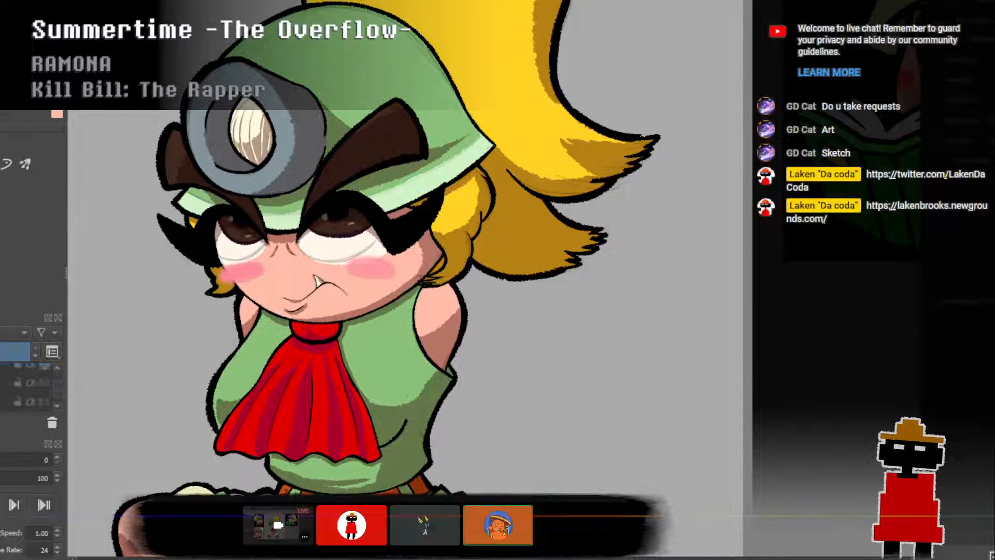
pyautogui.scroll(2, 27, 388)
pyautogui.scroll(-2, 27, 387)
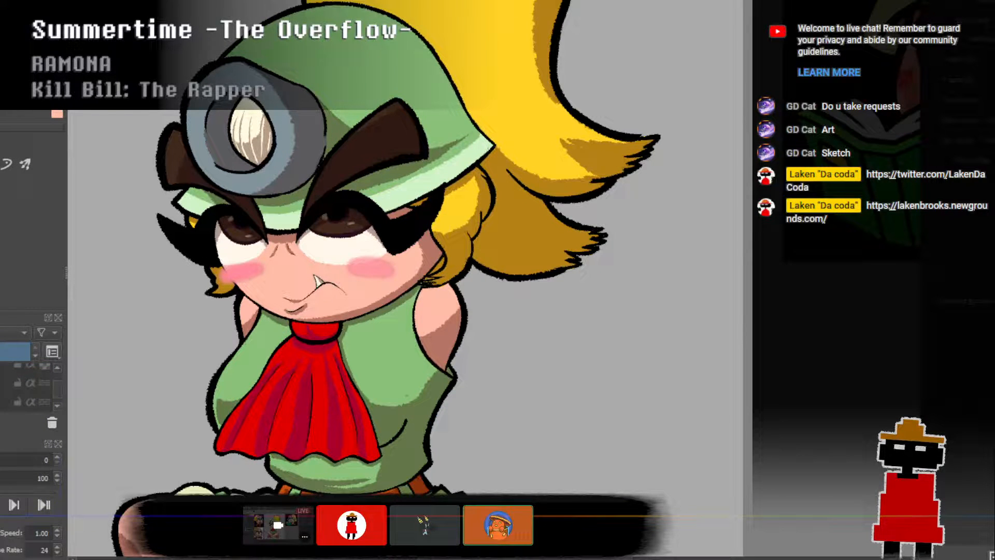
# Return to the blush layer, even out and slightly widen the pink blush under the larger eye, and check it on the full figure.
pyautogui.scroll(3, 334, 280)
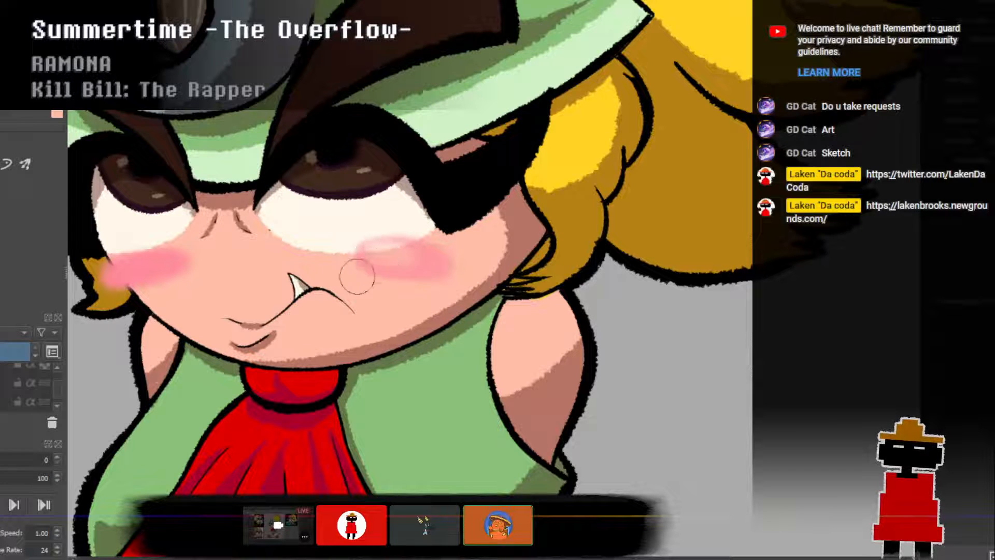
pyautogui.click(53, 375)
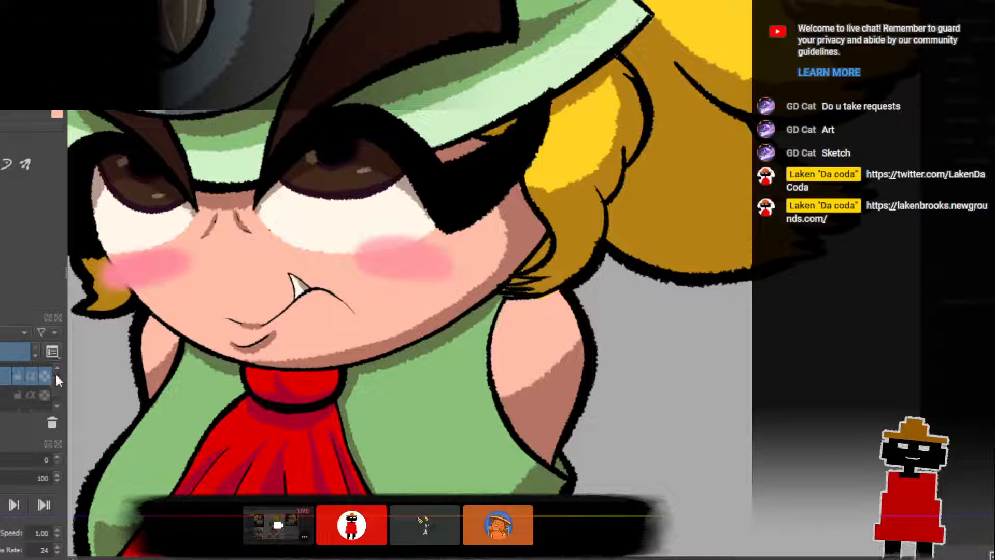
pyautogui.moveTo(54, 375); pyautogui.dragTo(54, 372)
pyautogui.click(33, 375)
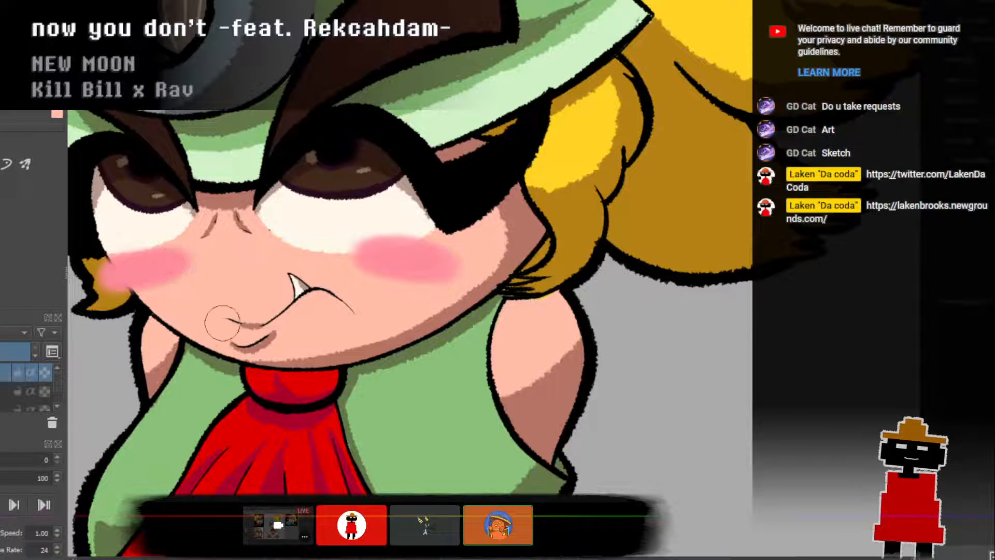
pyautogui.scroll(-4, 296, 278)
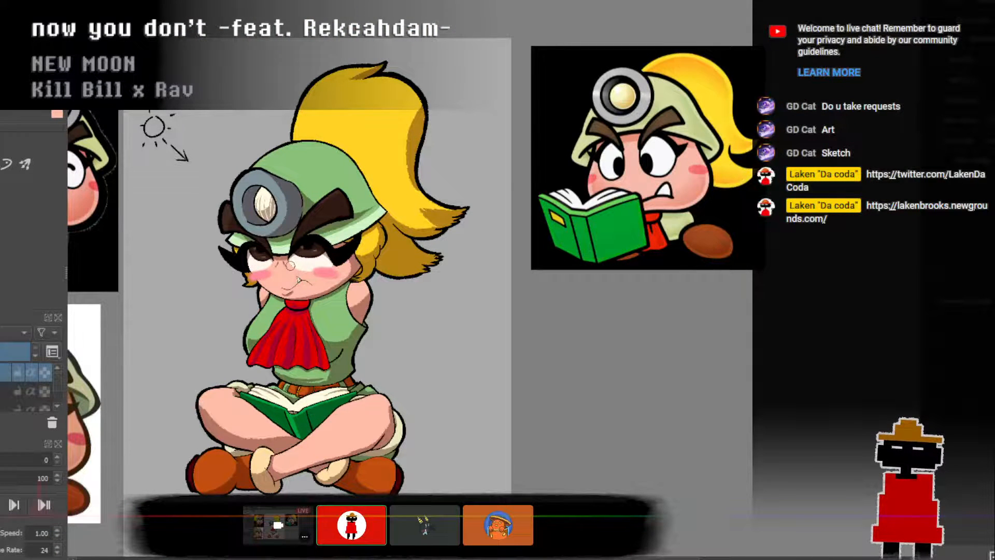
pyautogui.scroll(3, 290, 264)
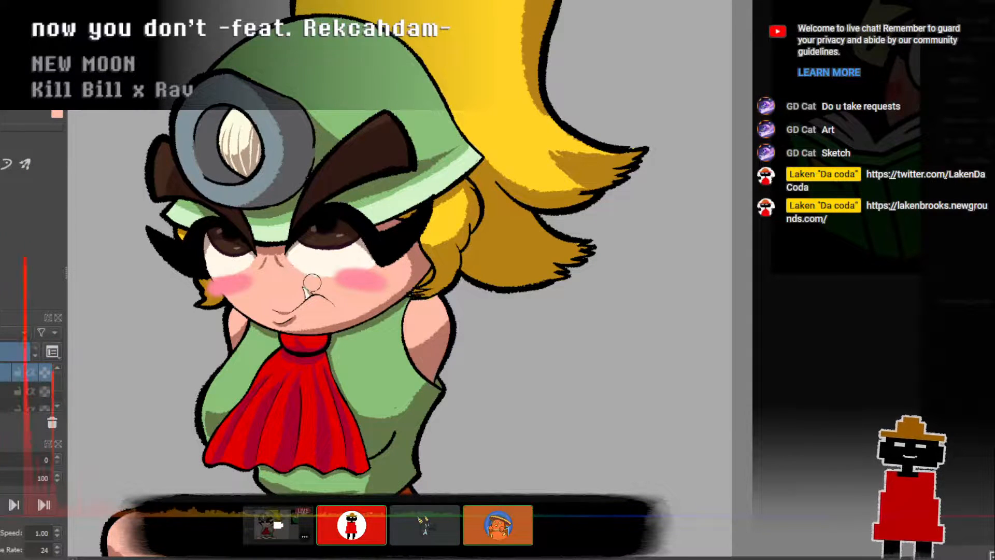
pyautogui.scroll(-3, 310, 282)
pyautogui.scroll(-2, 310, 285)
pyautogui.scroll(8, 311, 285)
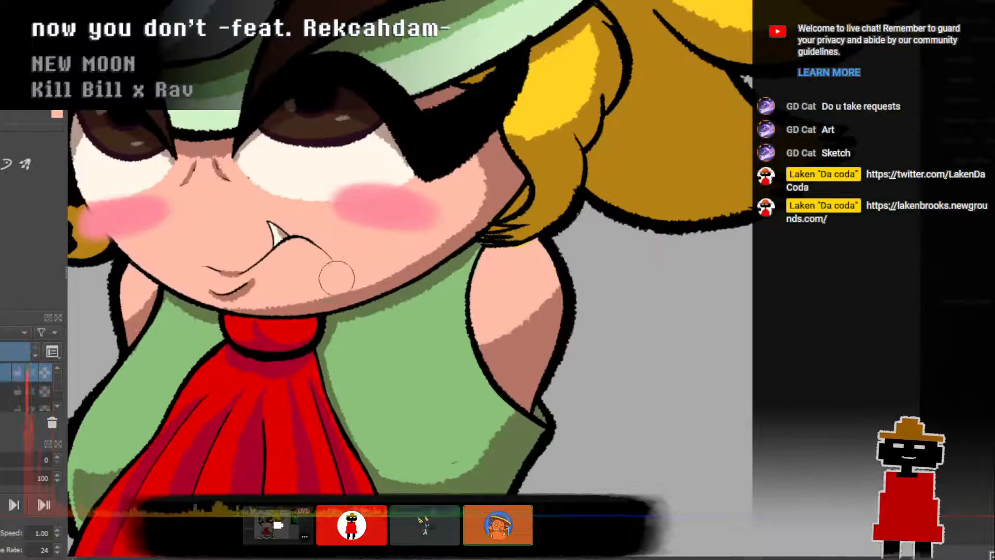
# Switch from the blush layer back to the shading layer and show the whole figure beside the references.
pyautogui.click(56, 406)
pyautogui.click(56, 405)
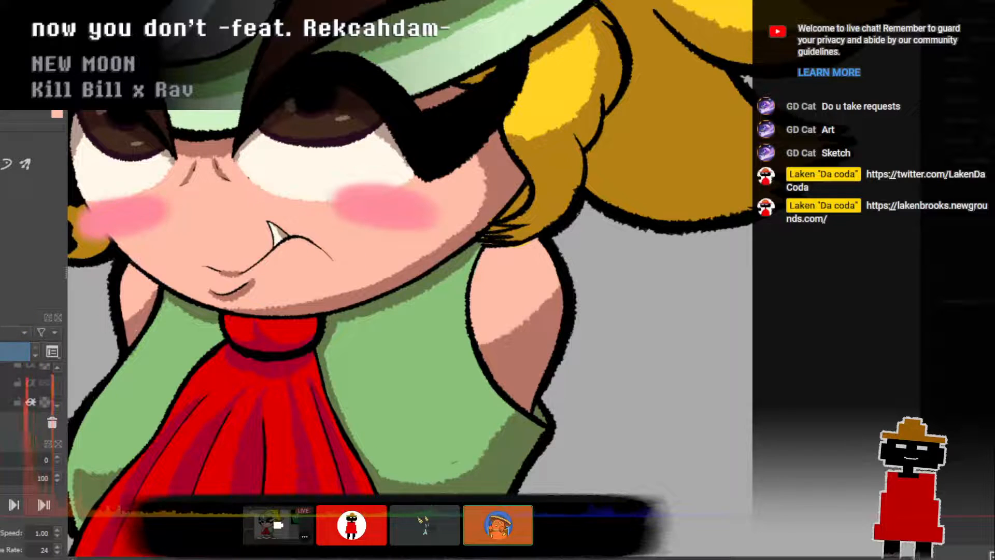
pyautogui.click(57, 406)
pyautogui.click(4, 389)
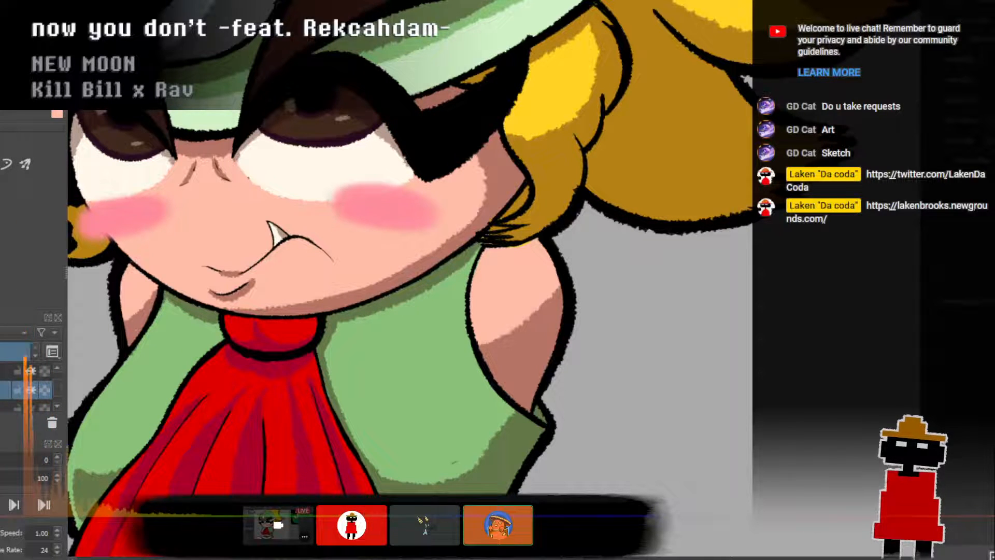
pyautogui.scroll(-4, 408, 222)
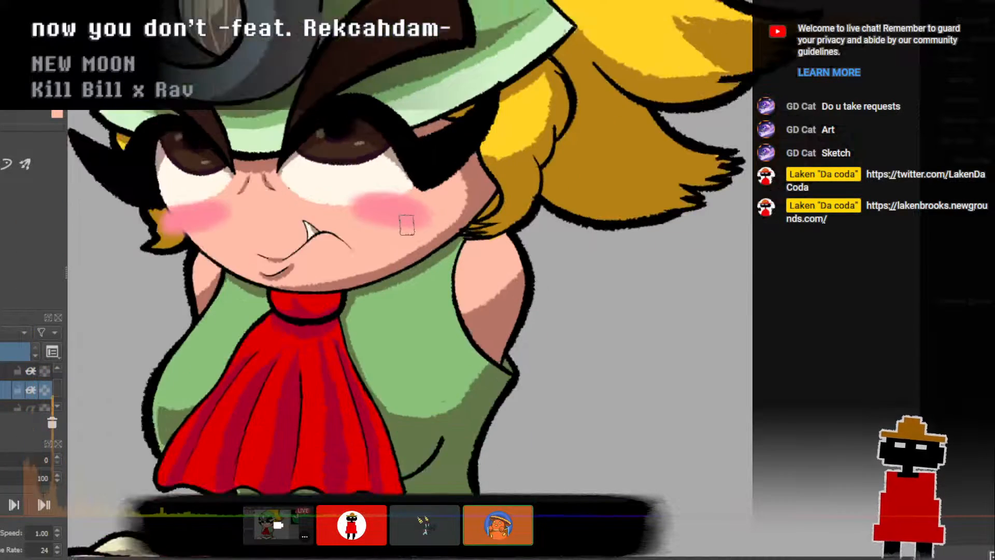
pyautogui.moveTo(440, 278); pyautogui.dragTo(426, 313)
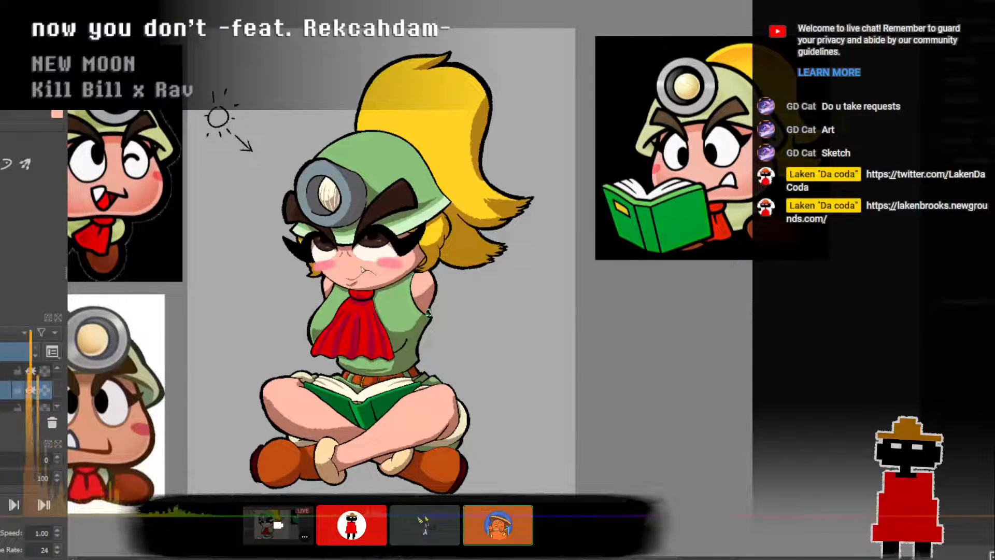
# Rename the selected layer in the layer stack.
pyautogui.scroll(-2, 21, 386)
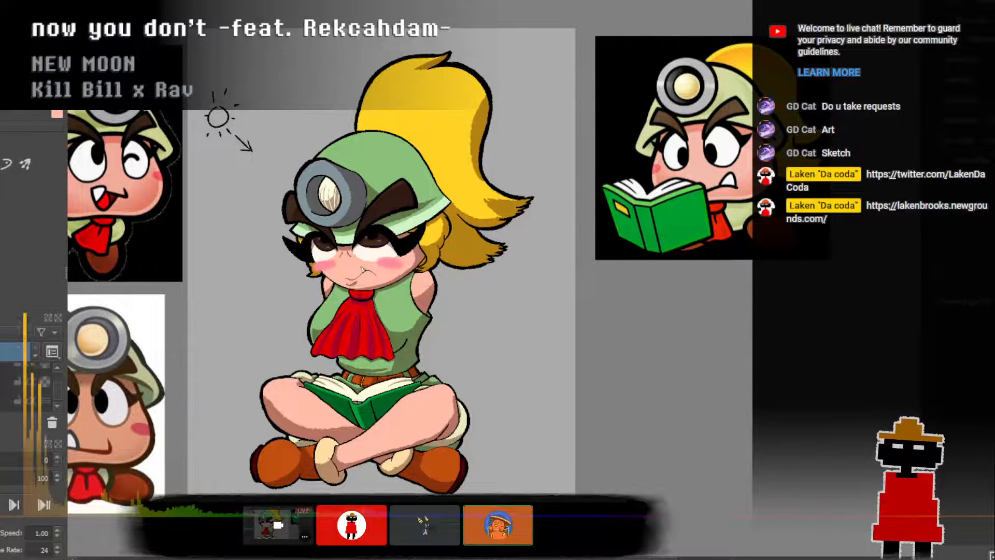
pyautogui.scroll(2, 31, 372)
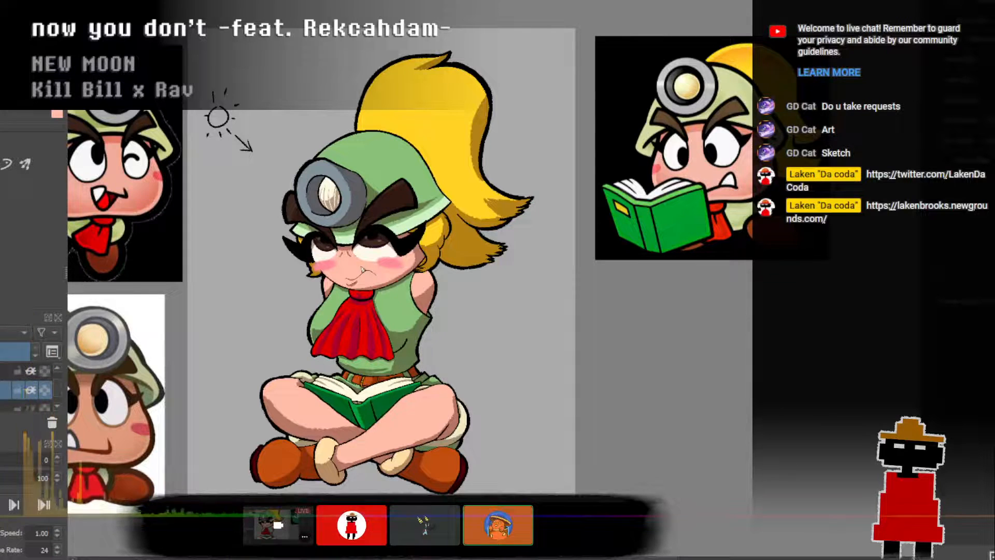
pyautogui.scroll(-2, 30, 372)
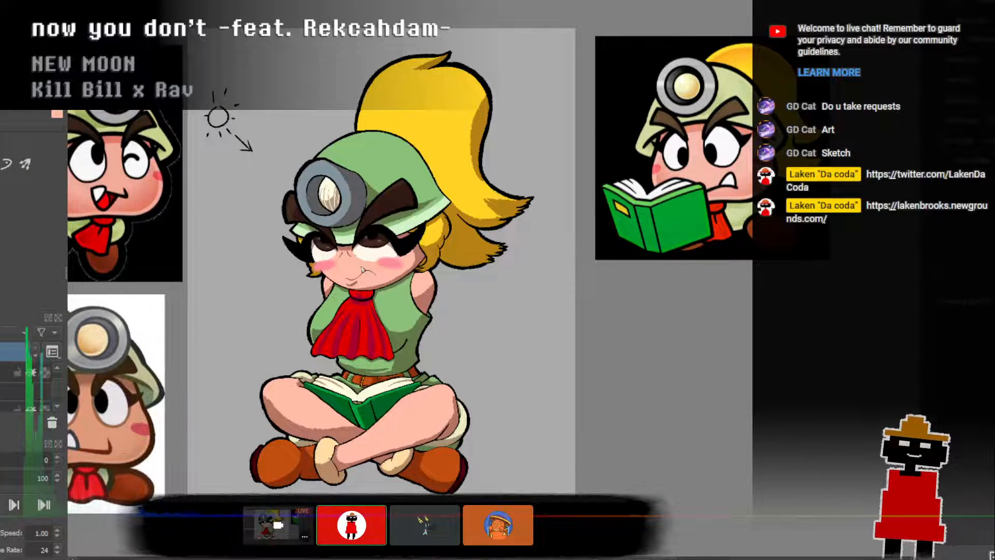
pyautogui.press('Return')
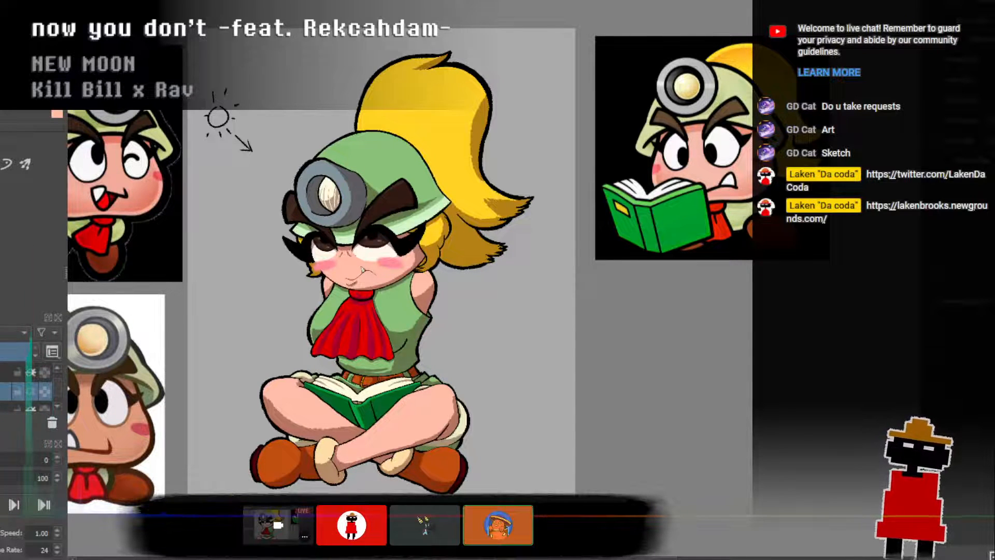
pyautogui.press('F2')
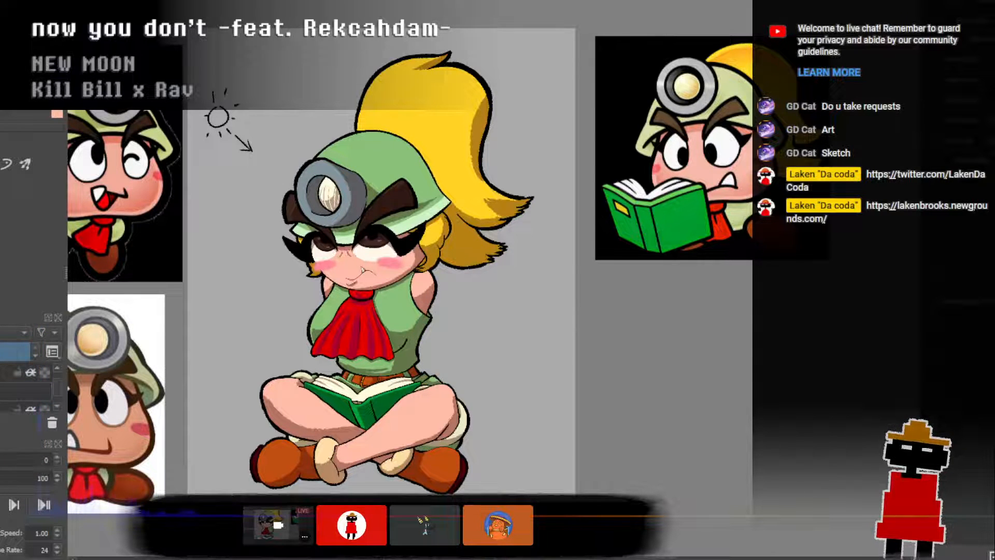
pyautogui.press('Return')
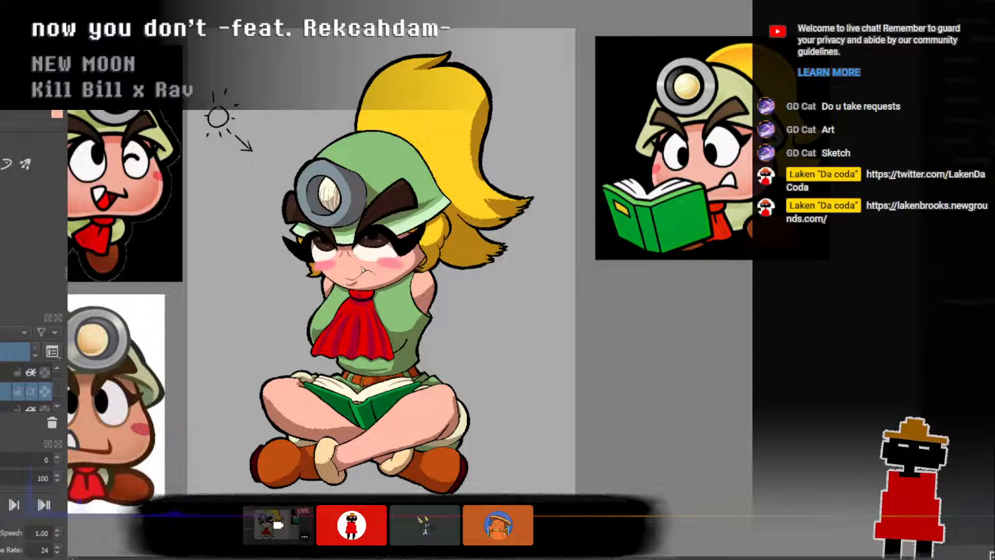
# Turn on Inherit Alpha for the renamed layer and select the shading layer directly below it.
pyautogui.press('pagedown')
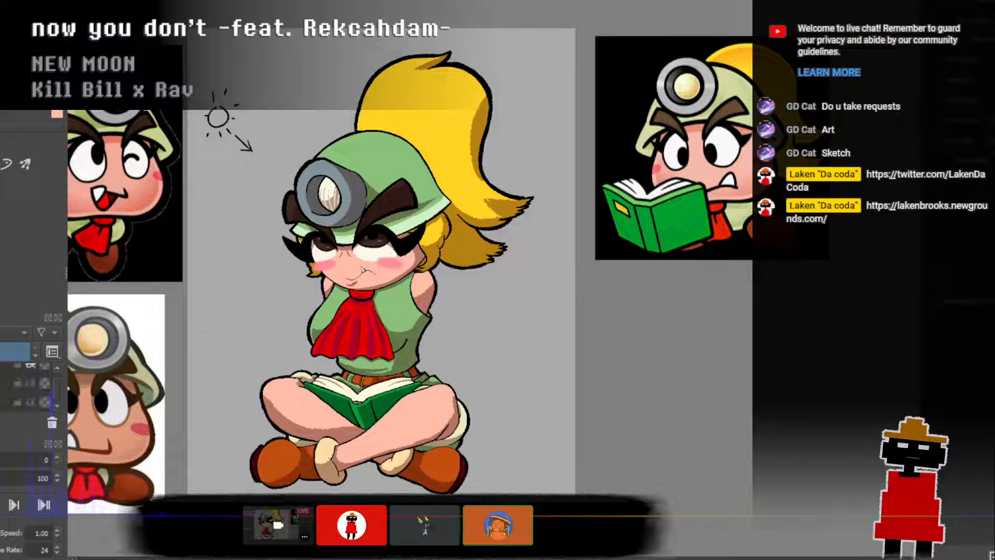
pyautogui.press('pageup')
pyautogui.click(30, 392)
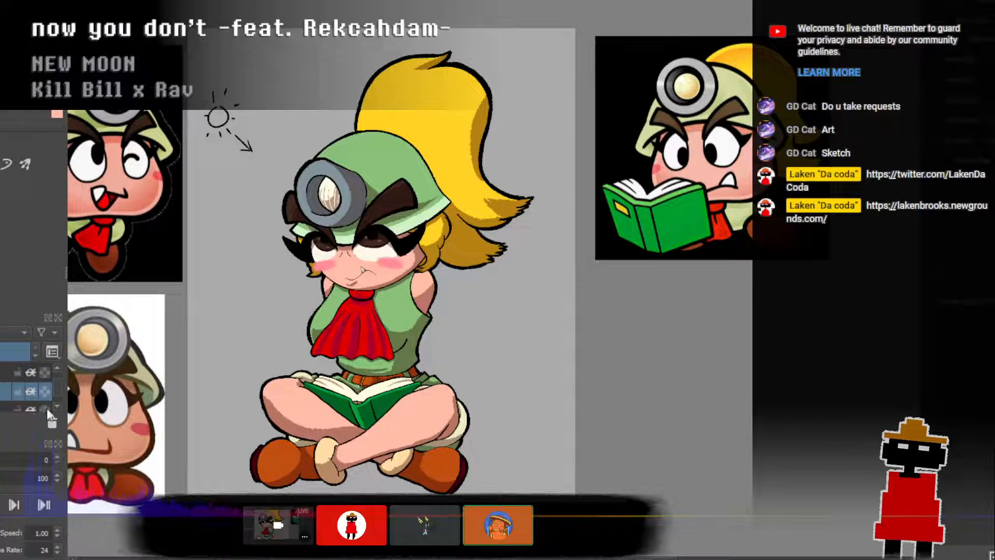
pyautogui.click(59, 404)
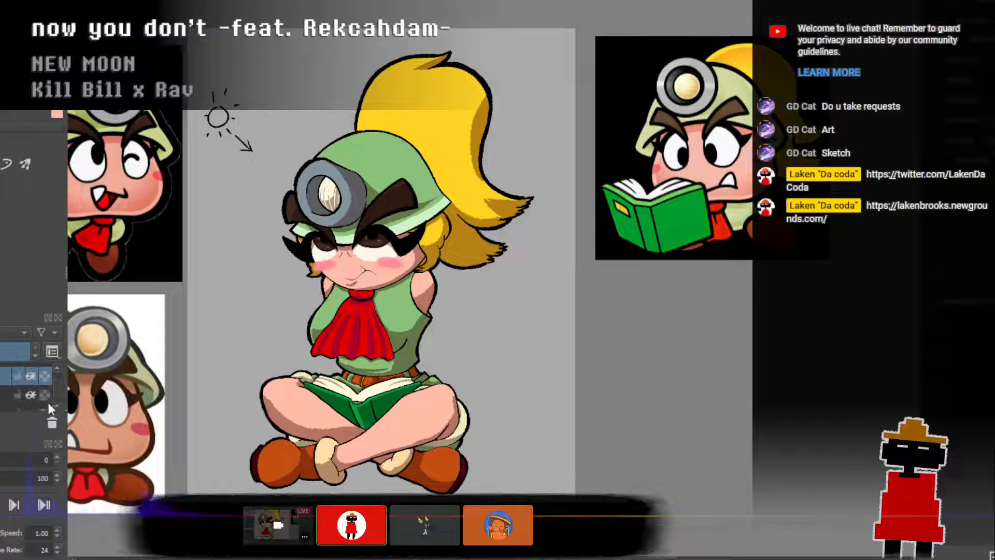
pyautogui.click(6, 395)
# Examine the coloured figure as a whole and compare it with the surrounding reference images.
pyautogui.moveTo(384, 359); pyautogui.dragTo(489, 366)
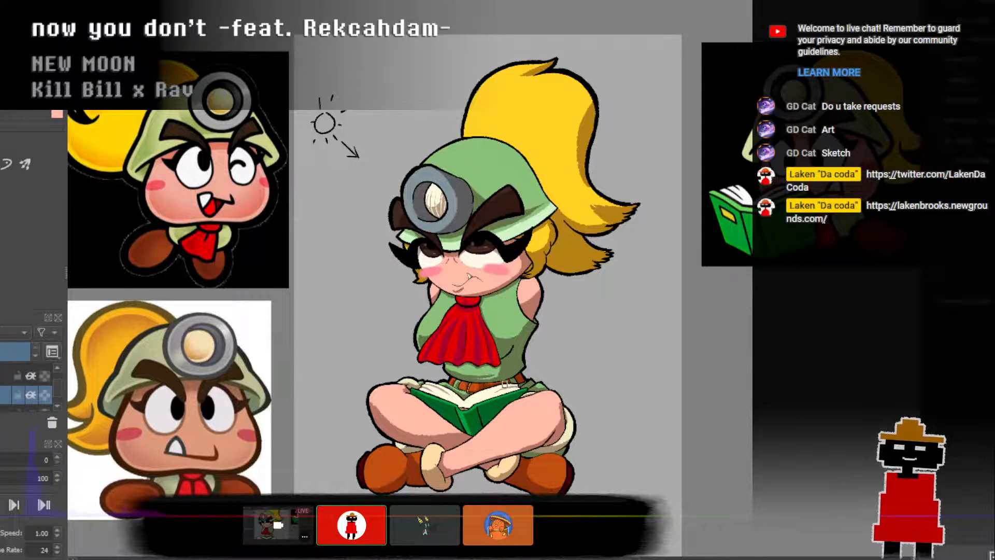
pyautogui.moveTo(504, 384); pyautogui.dragTo(410, 410)
pyautogui.scroll(-1, 420, 404)
pyautogui.scroll(1, 420, 403)
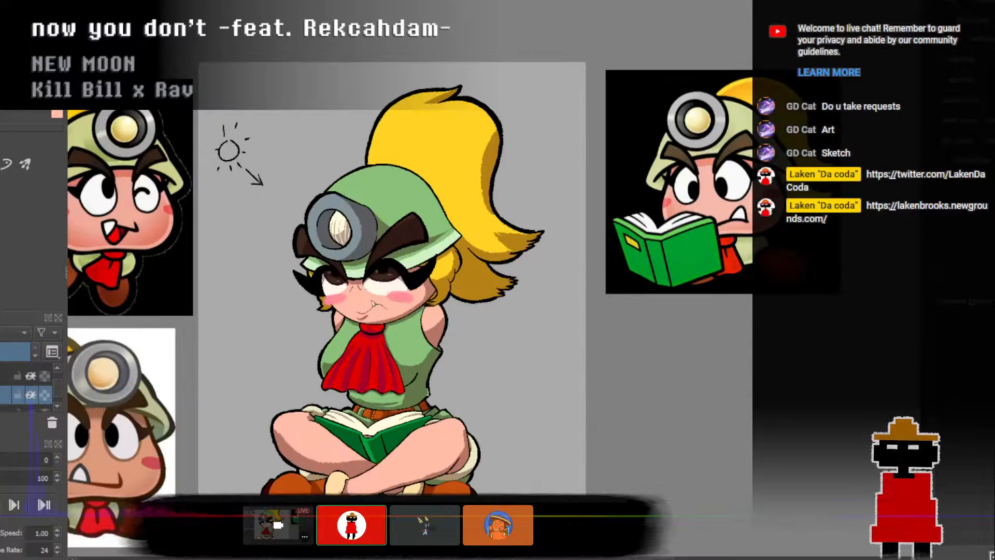
pyautogui.scroll(-1, 417, 406)
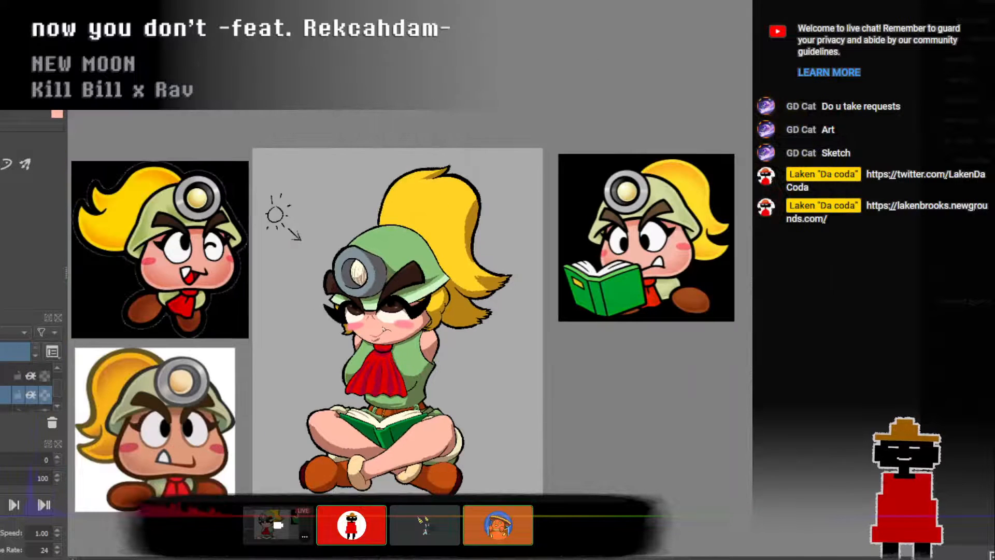
pyautogui.scroll(1, 412, 408)
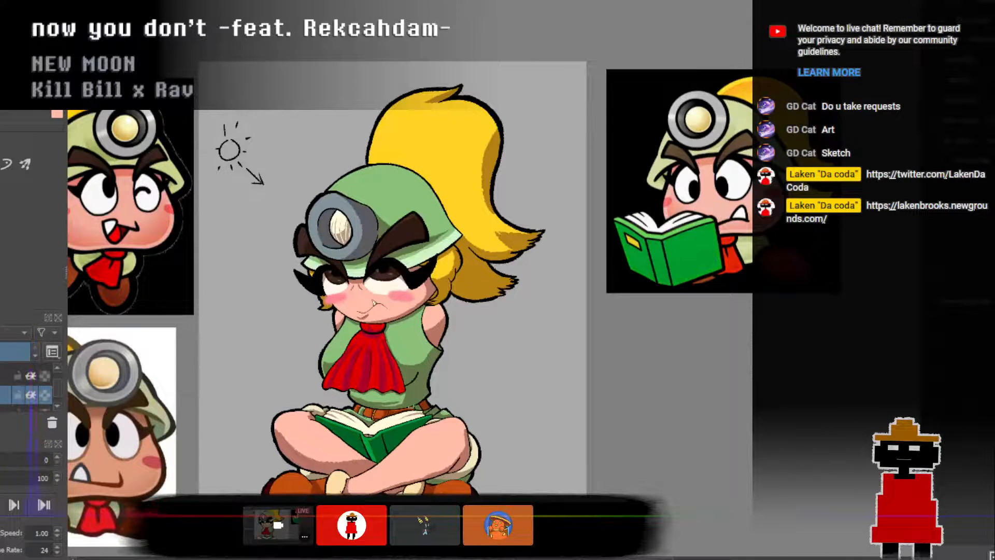
pyautogui.moveTo(389, 393); pyautogui.dragTo(501, 400)
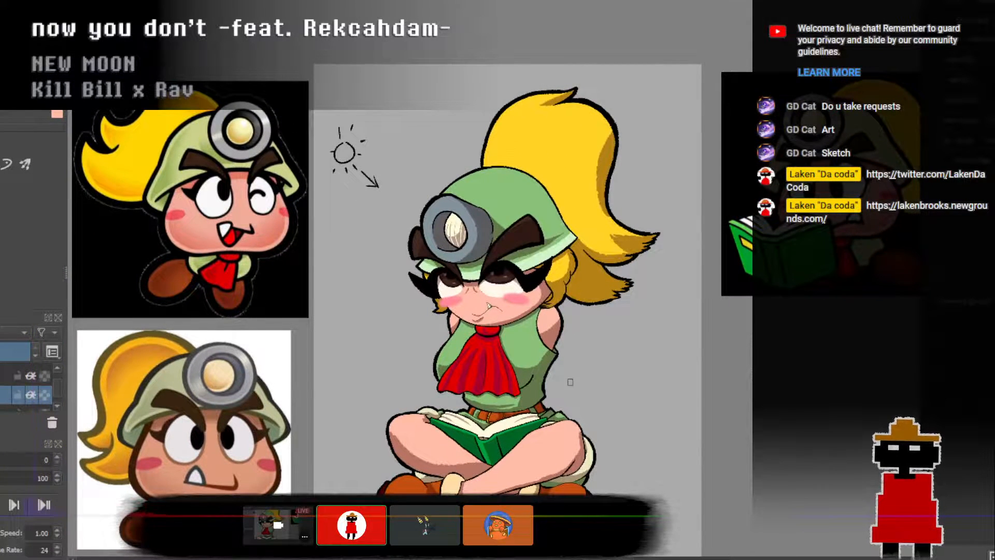
pyautogui.scroll(-1, 570, 382)
pyautogui.moveTo(570, 382); pyautogui.dragTo(493, 365)
pyautogui.scroll(1, 493, 365)
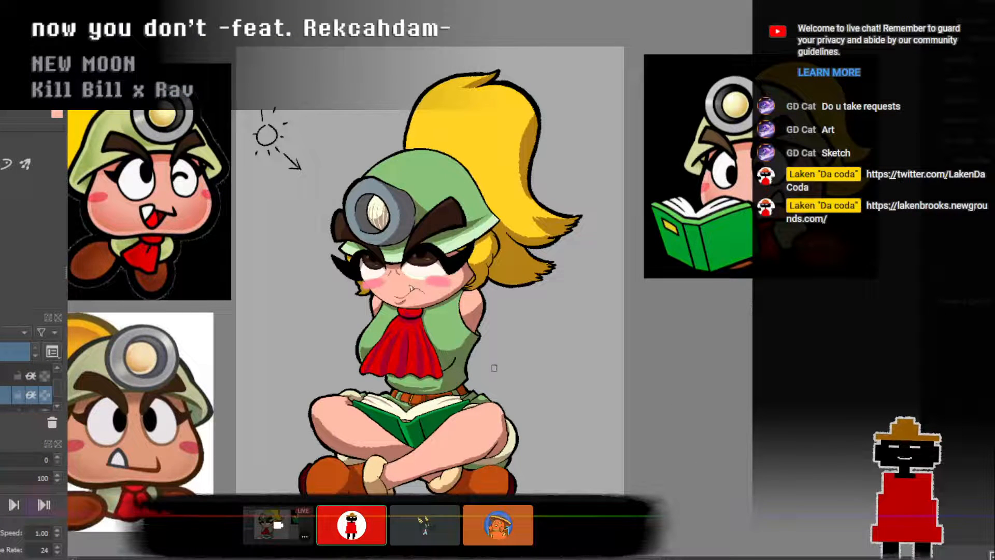
pyautogui.scroll(-1, 495, 367)
pyautogui.scroll(3, 494, 365)
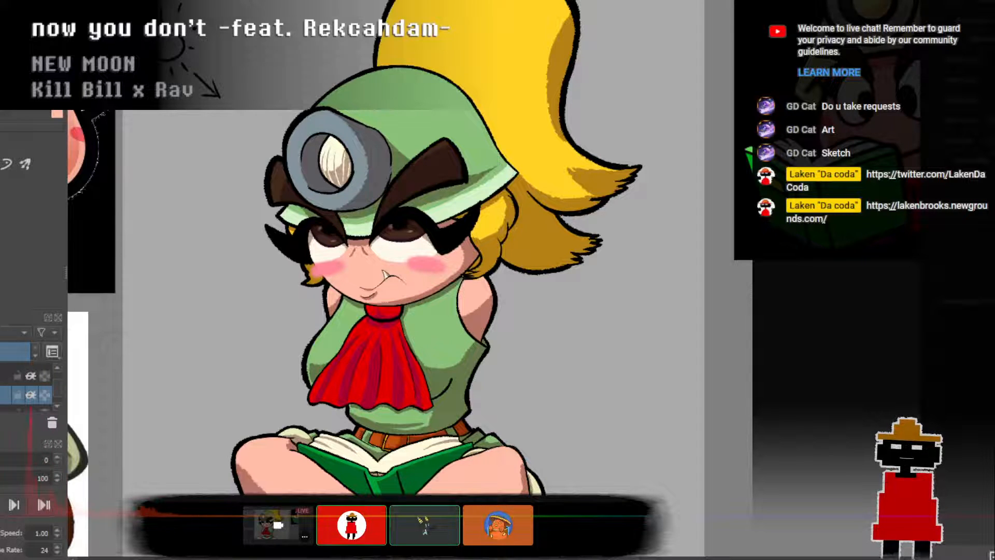
# Switch to the layer above the shading layer and paint a darker shadow along the outer edge of the bent knee.
pyautogui.keyDown('alt'); pyautogui.click(466, 408); pyautogui.keyUp('alt')
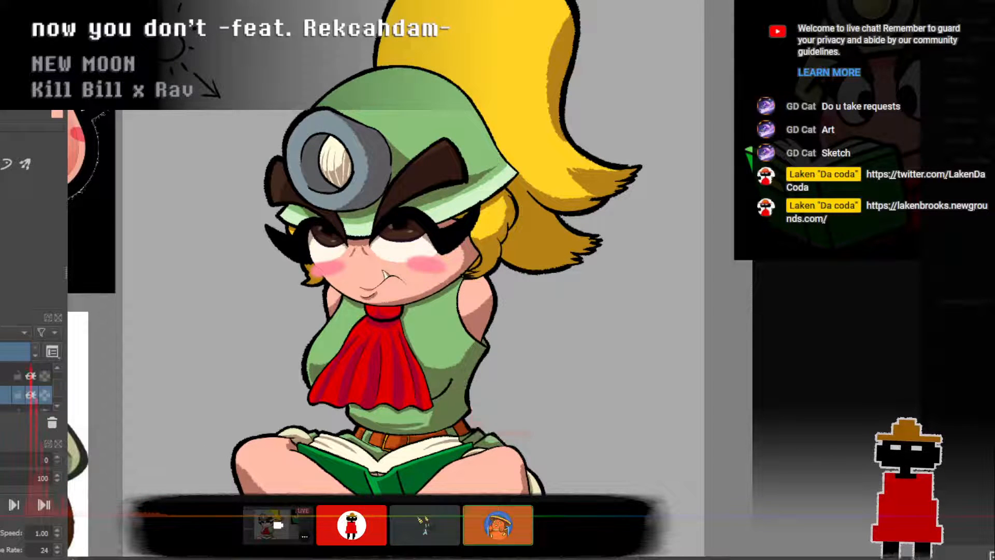
pyautogui.press('pageup')
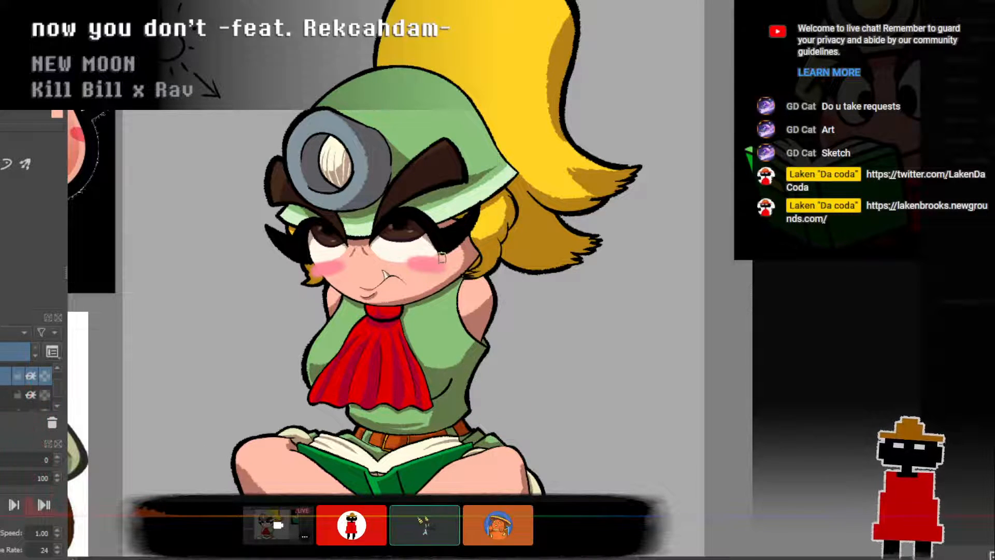
pyautogui.moveTo(405, 422); pyautogui.dragTo(391, 210)
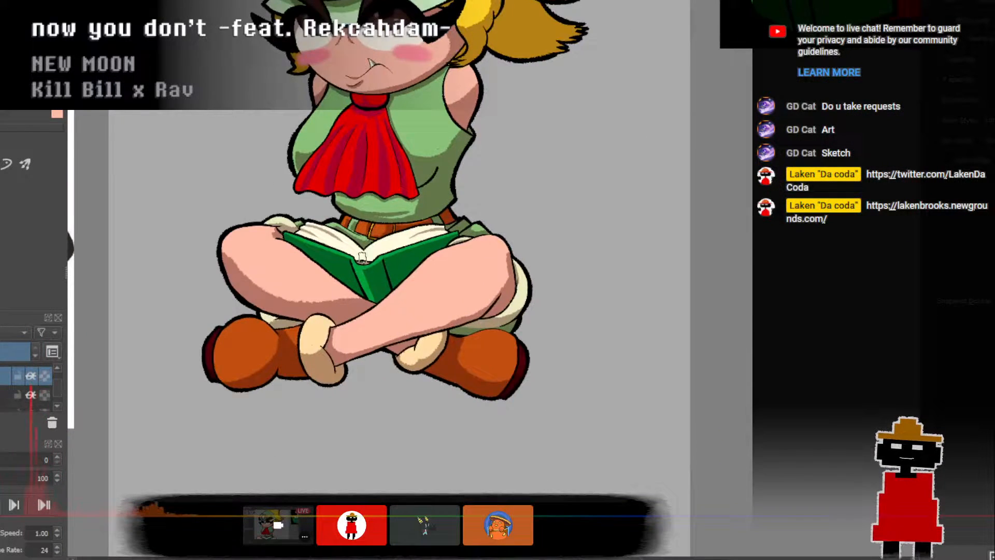
pyautogui.scroll(5, 284, 282)
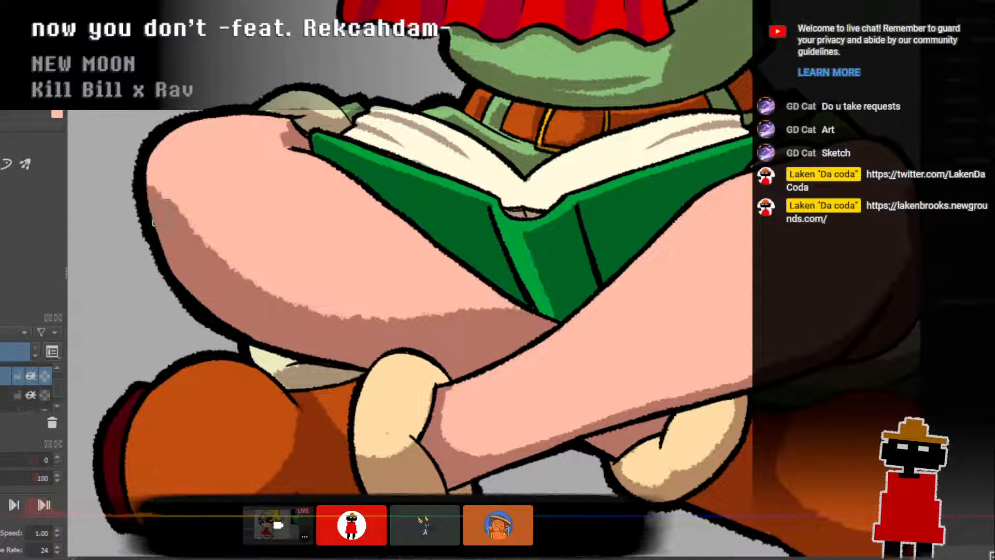
pyautogui.moveTo(155, 217); pyautogui.dragTo(193, 290)
pyautogui.hotkey('ctrl', 'z')
pyautogui.moveTo(150, 220); pyautogui.dragTo(200, 299)
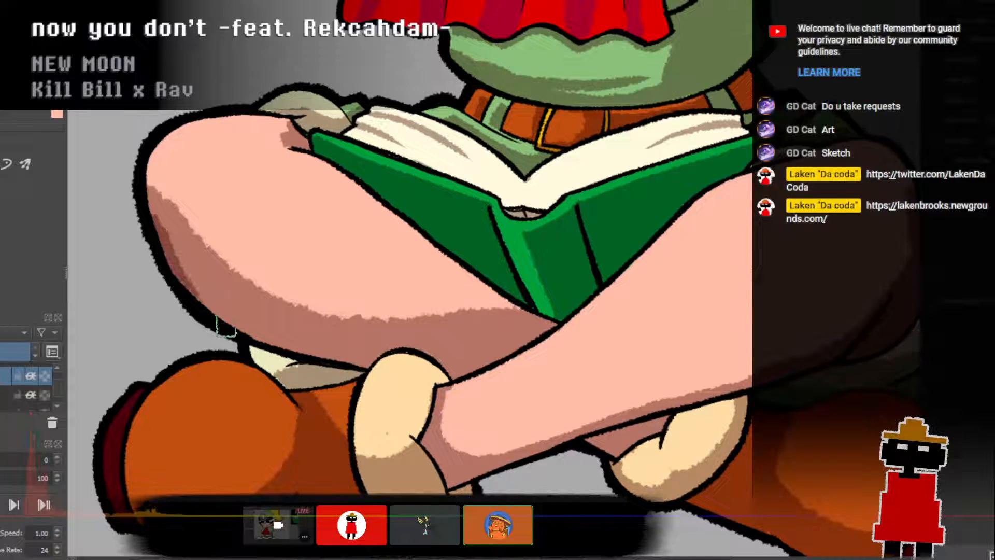
# Extend the darker shadow in a thin band along the underside of the thigh up to the boot cuff.
pyautogui.moveTo(160, 246)
pyautogui.mouseDown()
pyautogui.moveTo(259, 342)
pyautogui.moveTo(209, 304)
pyautogui.moveTo(290, 356)
pyautogui.moveTo(259, 339)
pyautogui.moveTo(278, 339)
pyautogui.moveTo(266, 329)
pyautogui.moveTo(321, 352)
pyautogui.mouseUp()
pyautogui.moveTo(263, 342); pyautogui.dragTo(320, 355)
pyautogui.hotkey('ctrl', 'z')
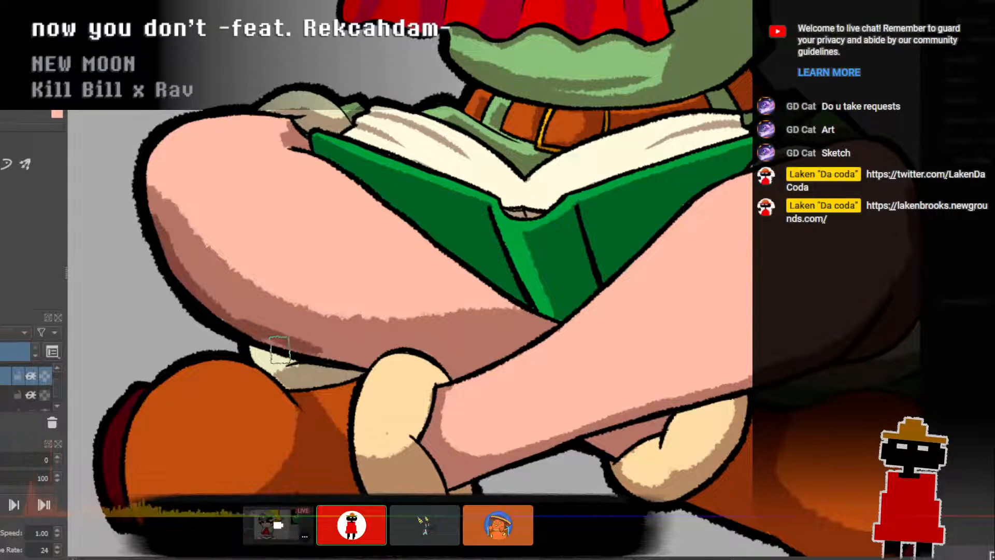
pyautogui.hotkey('ctrl', 'z')
pyautogui.moveTo(262, 342); pyautogui.dragTo(336, 361)
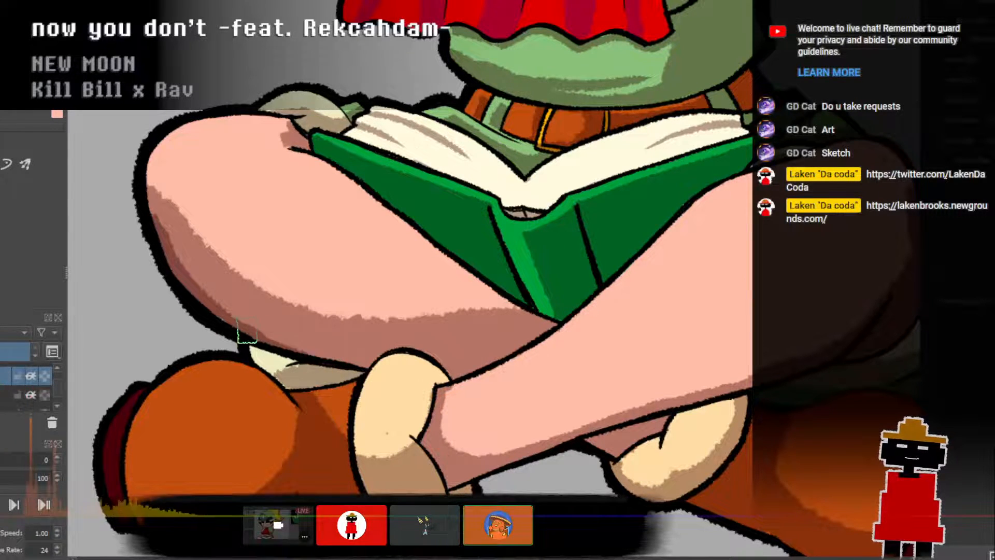
pyautogui.moveTo(248, 334); pyautogui.dragTo(387, 376)
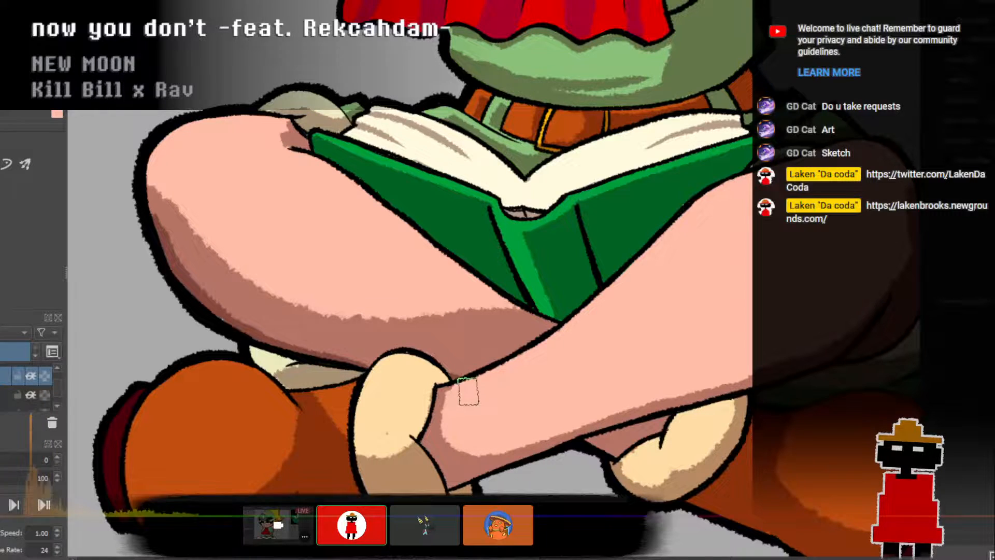
# Paint deeper shading along the bottom and folded end of the front boot's cream cuff, undoing the last stroke.
pyautogui.scroll(-3, 439, 311)
pyautogui.moveTo(483, 305); pyautogui.dragTo(429, 357)
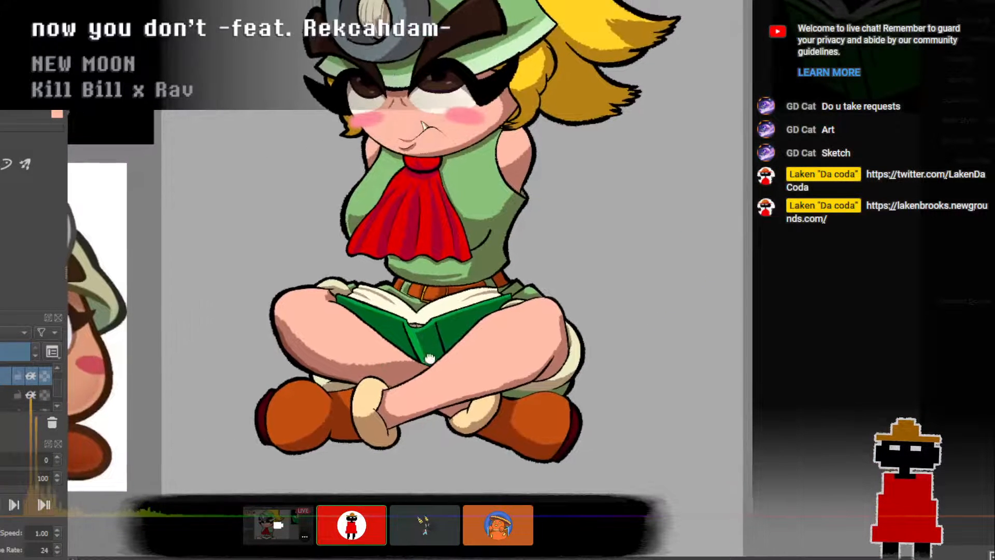
pyautogui.scroll(5, 361, 370)
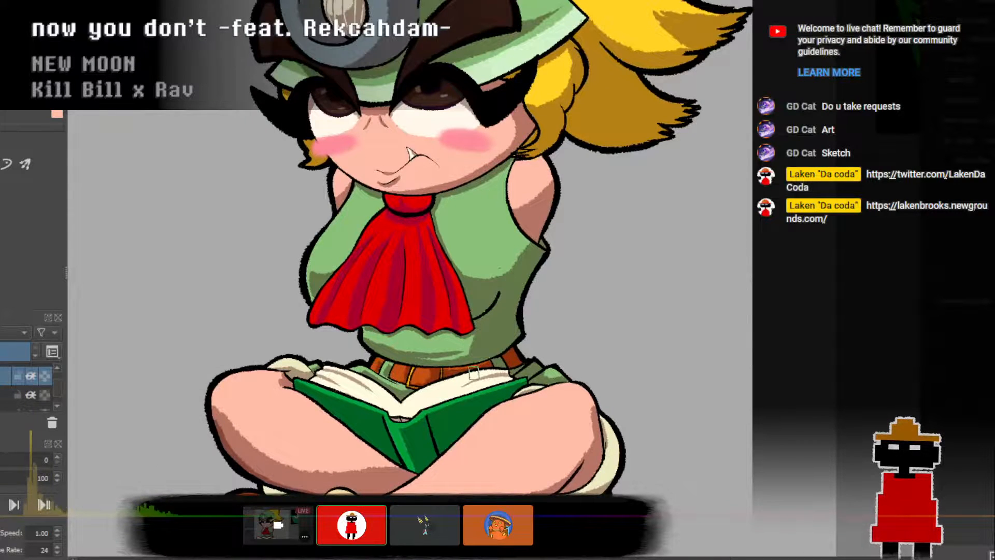
pyautogui.moveTo(474, 373); pyautogui.dragTo(475, 200)
pyautogui.scroll(3, 389, 381)
pyautogui.moveTo(394, 377); pyautogui.dragTo(429, 316)
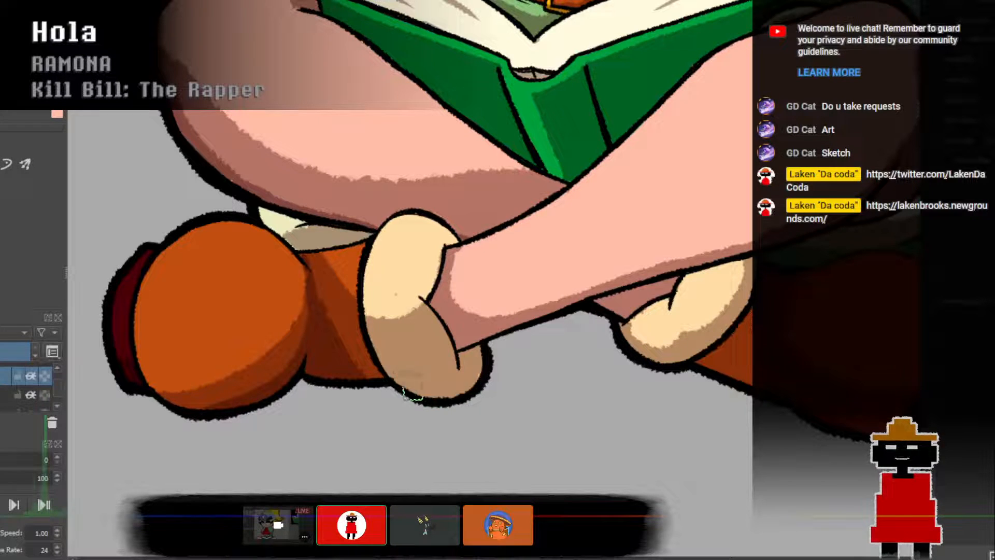
pyautogui.moveTo(416, 388); pyautogui.dragTo(476, 392)
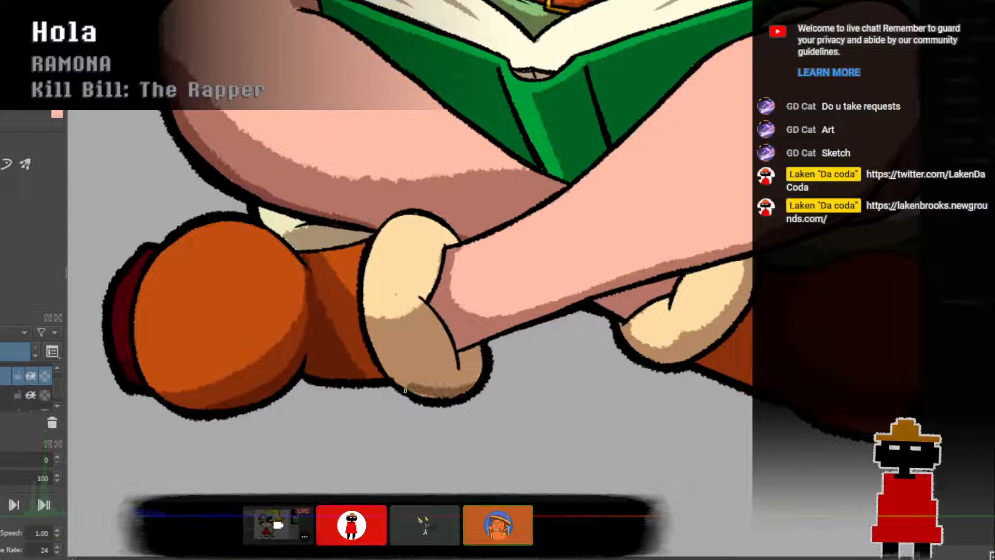
pyautogui.moveTo(400, 385)
pyautogui.mouseDown()
pyautogui.moveTo(460, 388)
pyautogui.moveTo(479, 358)
pyautogui.mouseUp()
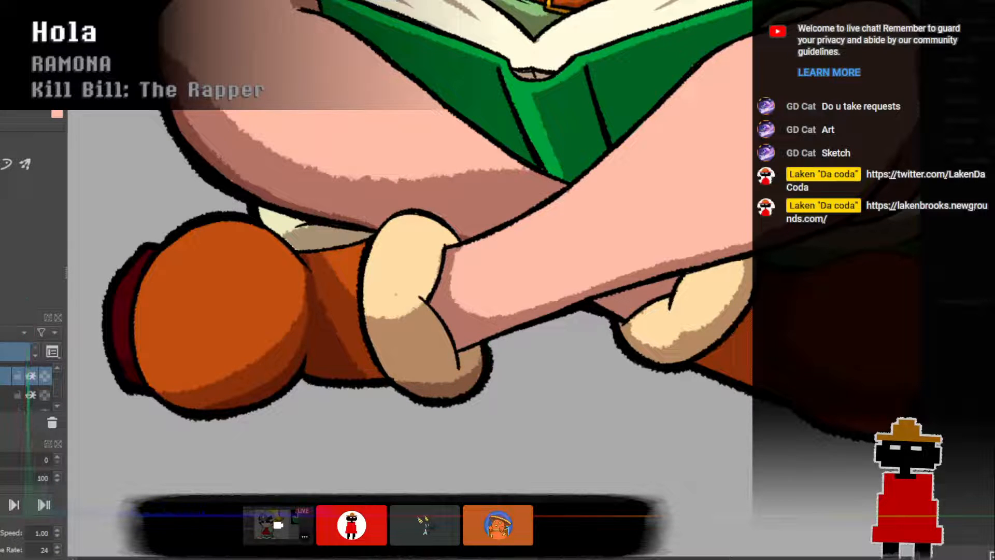
pyautogui.moveTo(453, 391)
pyautogui.mouseDown()
pyautogui.moveTo(459, 349)
pyautogui.moveTo(463, 390)
pyautogui.moveTo(457, 361)
pyautogui.moveTo(475, 371)
pyautogui.mouseUp()
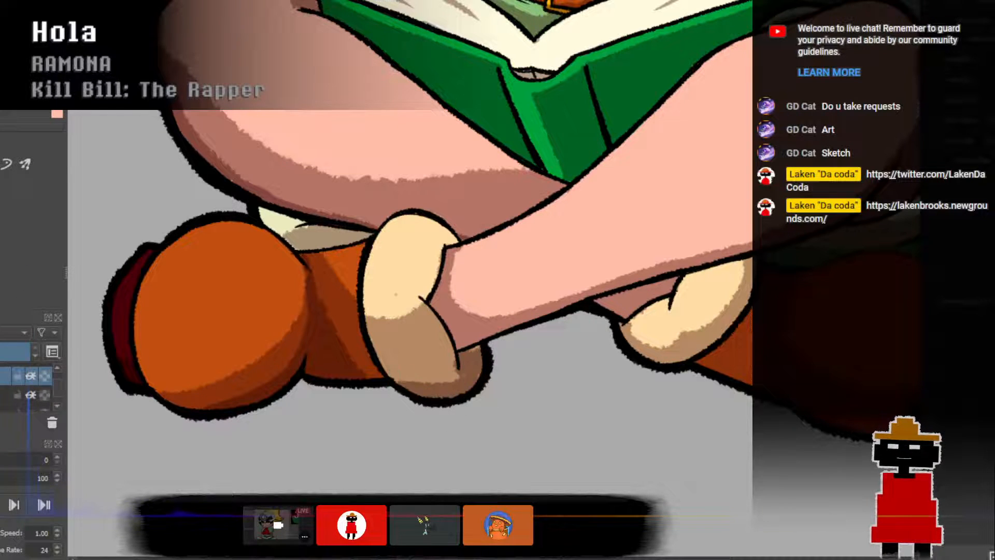
pyautogui.moveTo(447, 387)
pyautogui.mouseDown()
pyautogui.moveTo(412, 385)
pyautogui.moveTo(425, 388)
pyautogui.moveTo(404, 377)
pyautogui.moveTo(405, 387)
pyautogui.moveTo(437, 387)
pyautogui.mouseUp()
pyautogui.hotkey('ctrl', 'z')
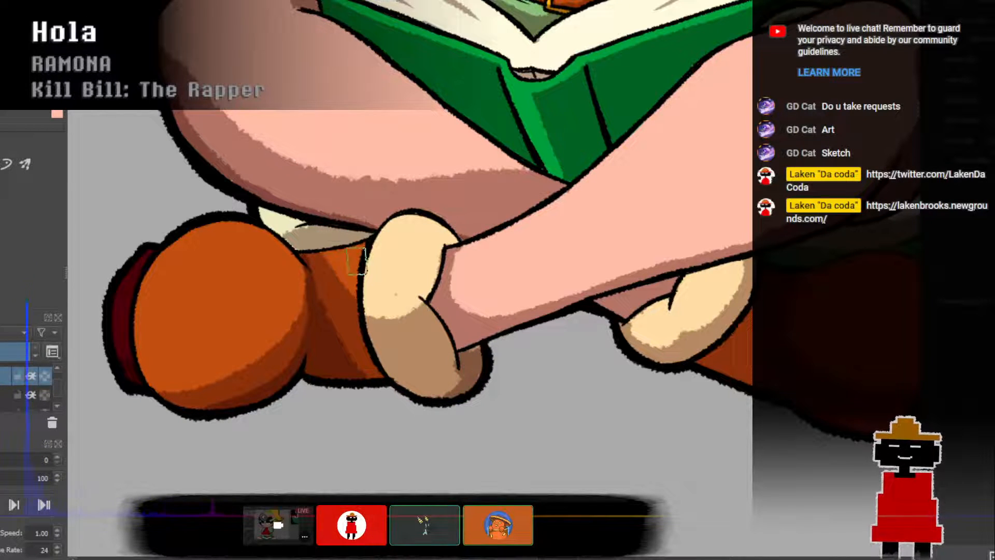
# Deepen the shadow on the lower edge of the crossed shin and on the skin behind it beside the other cuff.
pyautogui.keyDown('ctrl'); pyautogui.click(425, 341); pyautogui.keyUp('ctrl')
pyautogui.keyDown('ctrl'); pyautogui.click(475, 361); pyautogui.keyUp('ctrl')
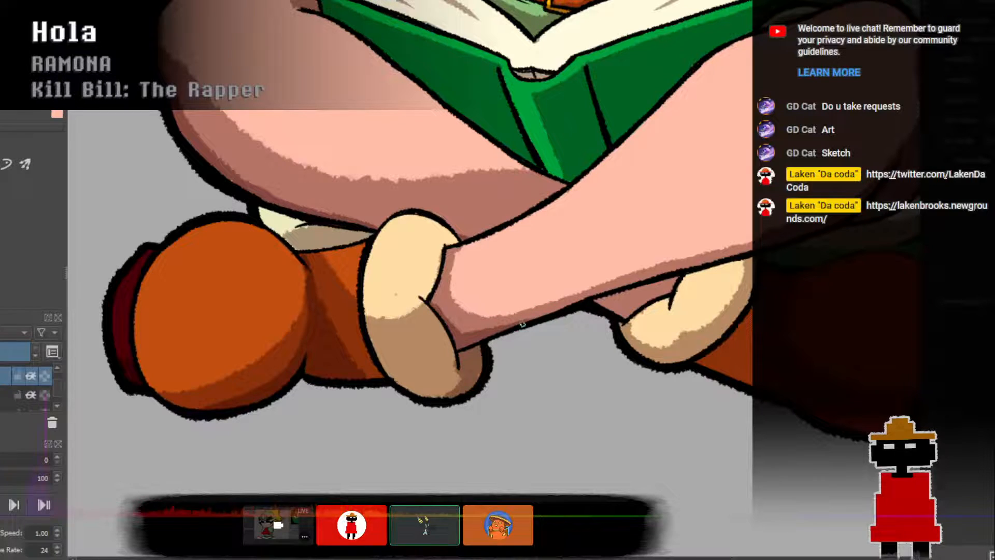
pyautogui.moveTo(595, 302); pyautogui.dragTo(638, 302)
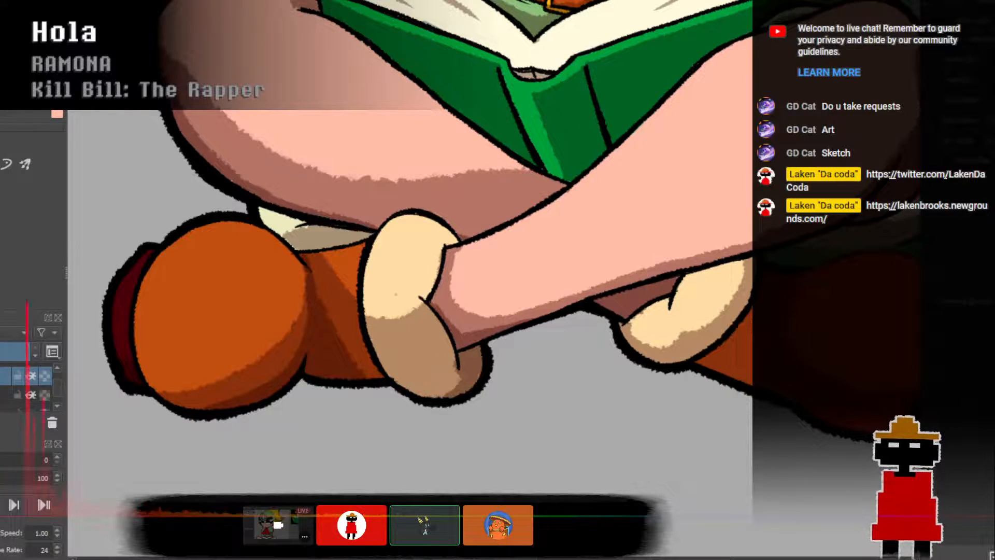
# Switch to the lower shading layer and extend the shadow across the rear boot's cream cuff, leaving only a small oval highlight.
pyautogui.click(21, 395)
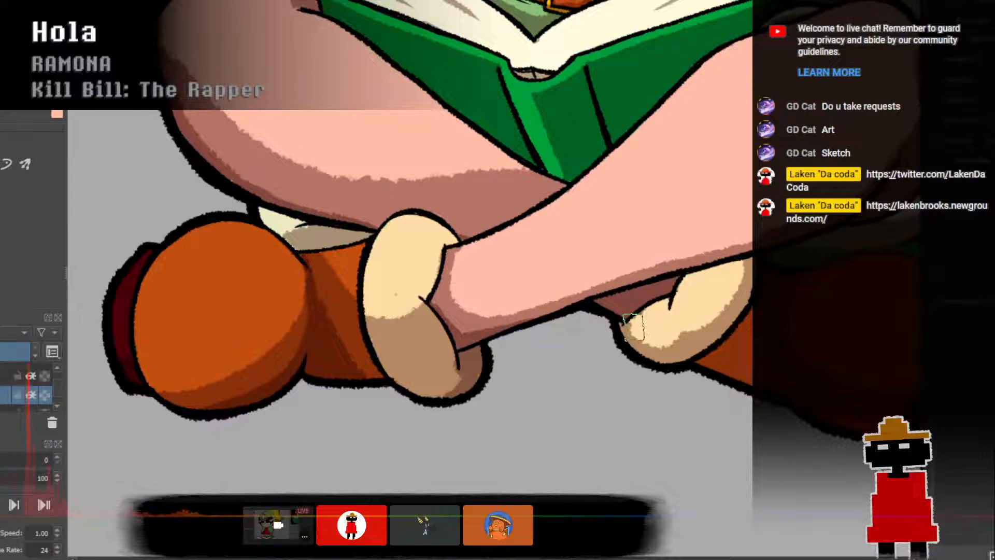
pyautogui.moveTo(634, 324)
pyautogui.mouseDown()
pyautogui.moveTo(661, 341)
pyautogui.moveTo(664, 307)
pyautogui.mouseUp()
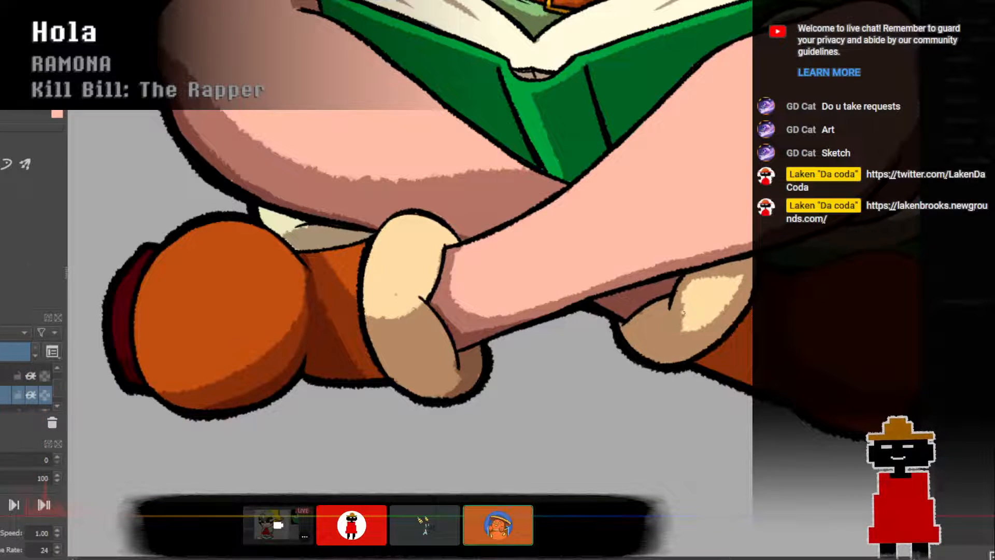
pyautogui.moveTo(683, 313)
pyautogui.mouseDown()
pyautogui.moveTo(723, 290)
pyautogui.moveTo(684, 326)
pyautogui.mouseUp()
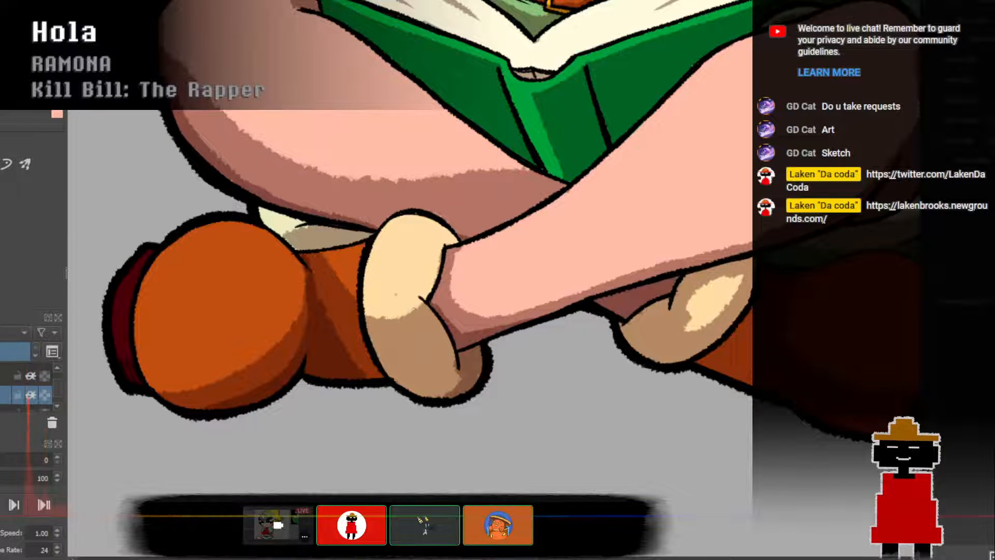
pyautogui.moveTo(688, 332)
pyautogui.mouseDown()
pyautogui.moveTo(708, 322)
pyautogui.moveTo(740, 284)
pyautogui.moveTo(729, 275)
pyautogui.moveTo(723, 290)
pyautogui.moveTo(738, 280)
pyautogui.moveTo(705, 285)
pyautogui.moveTo(727, 275)
pyautogui.mouseUp()
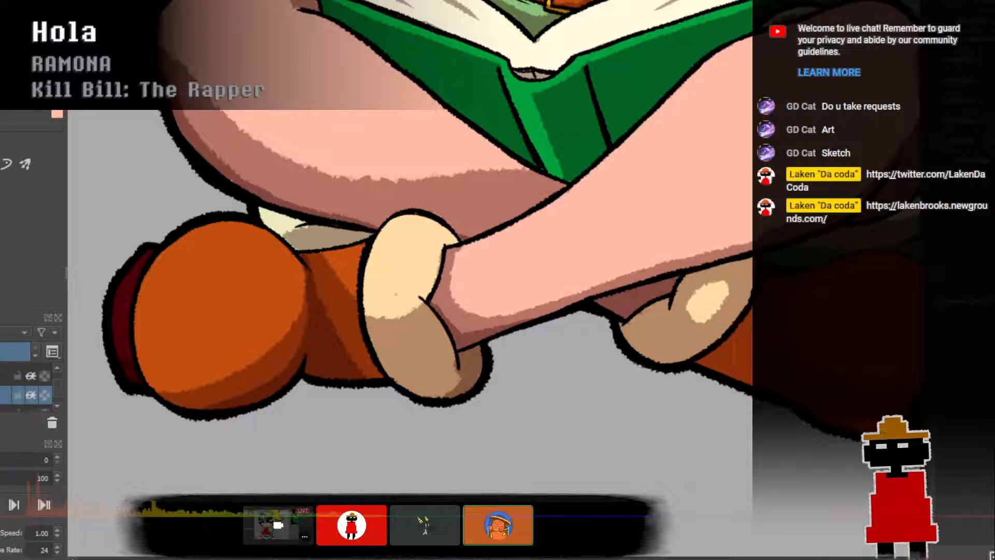
# Return to the darker shading layer and paint a deeper shadow along the underside of the rear boot's cuff, redoing the first attempt.
pyautogui.click(23, 376)
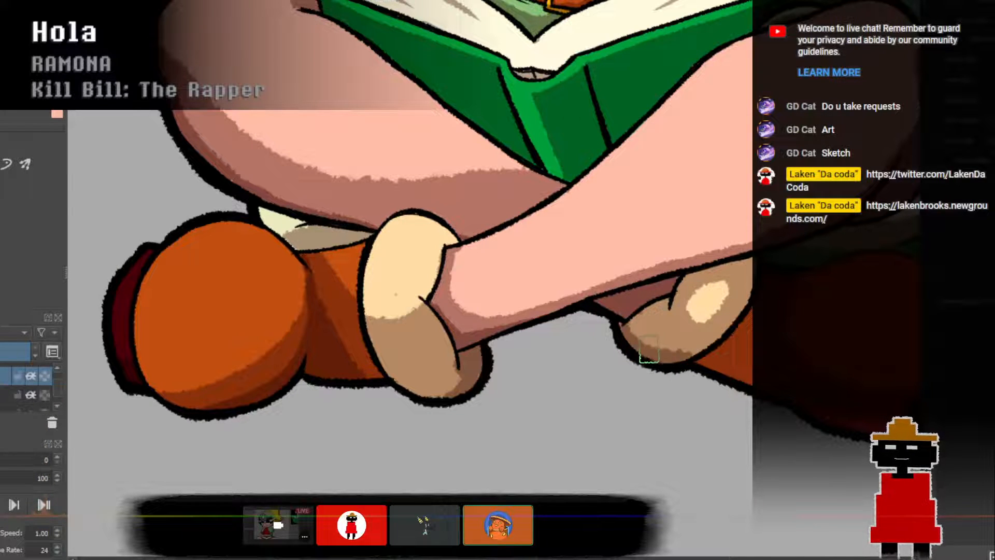
pyautogui.hotkey('ctrl', 'z')
pyautogui.moveTo(618, 323)
pyautogui.mouseDown()
pyautogui.moveTo(678, 366)
pyautogui.moveTo(649, 356)
pyautogui.moveTo(707, 354)
pyautogui.moveTo(631, 325)
pyautogui.moveTo(688, 359)
pyautogui.moveTo(639, 320)
pyautogui.moveTo(675, 336)
pyautogui.mouseUp()
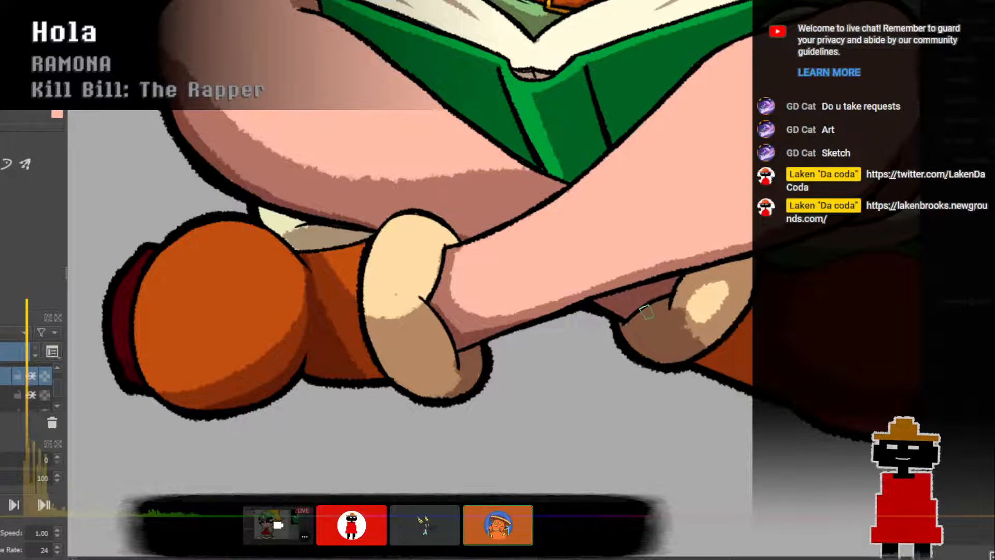
# Deepen the shadow on the lower edge of the rear boot's shaft and on the skin fold behind the bent knee.
pyautogui.moveTo(688, 335); pyautogui.dragTo(711, 344)
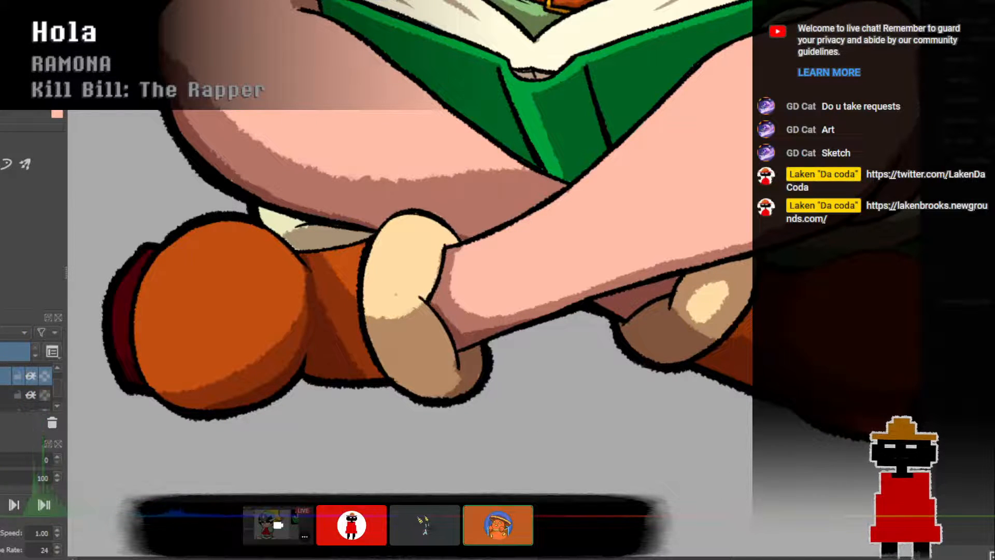
pyautogui.press('m')
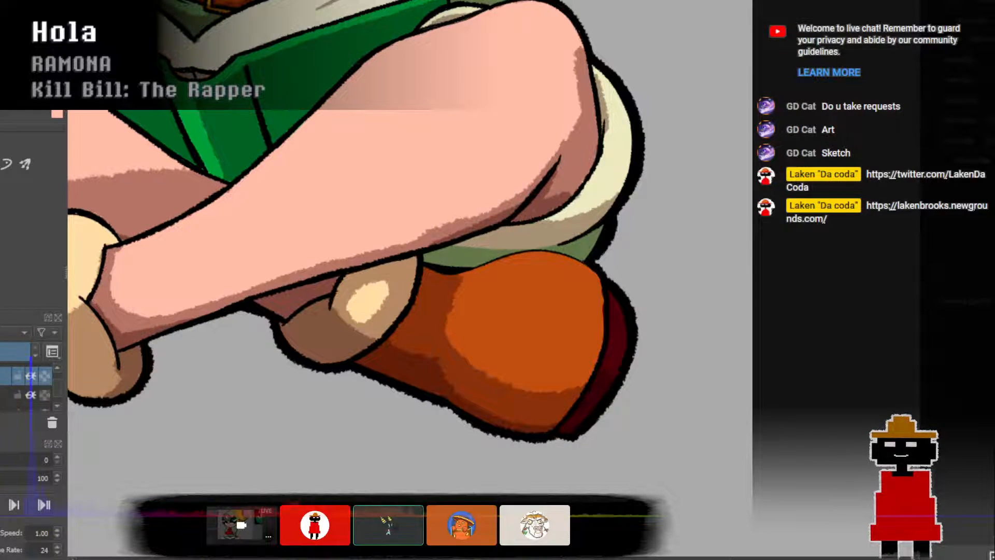
pyautogui.moveTo(564, 165)
pyautogui.mouseDown()
pyautogui.moveTo(583, 156)
pyautogui.moveTo(573, 180)
pyautogui.moveTo(589, 144)
pyautogui.moveTo(562, 177)
pyautogui.moveTo(570, 160)
pyautogui.mouseUp()
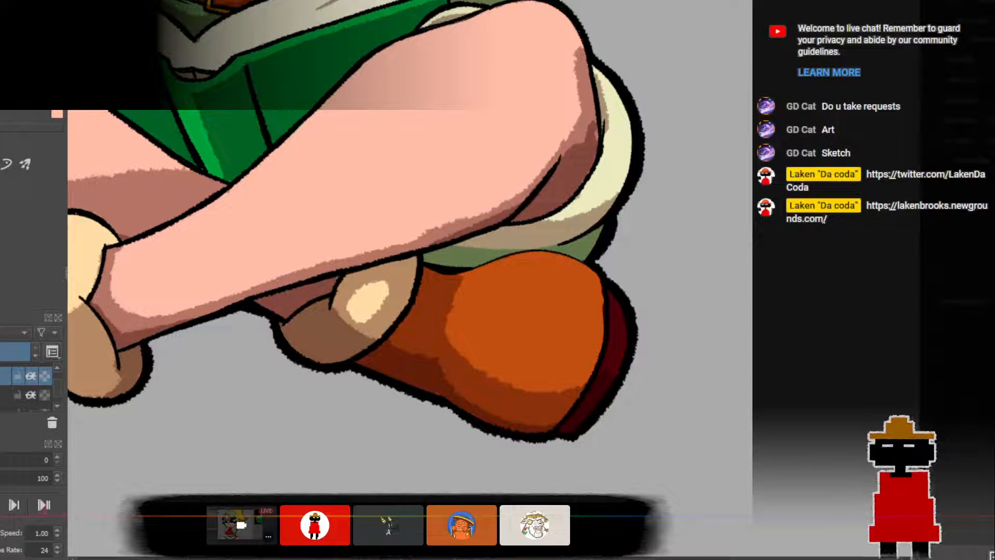
# Paint darker shading on the green tunic around the fold line beneath the chest and down the side of the waist.
pyautogui.scroll(-4, 413, 415)
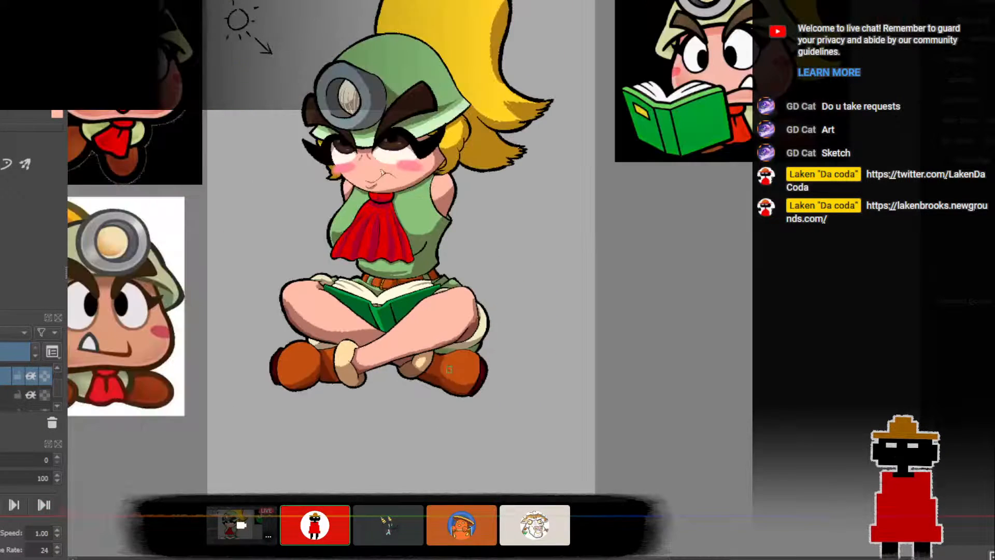
pyautogui.moveTo(447, 369); pyautogui.dragTo(428, 440)
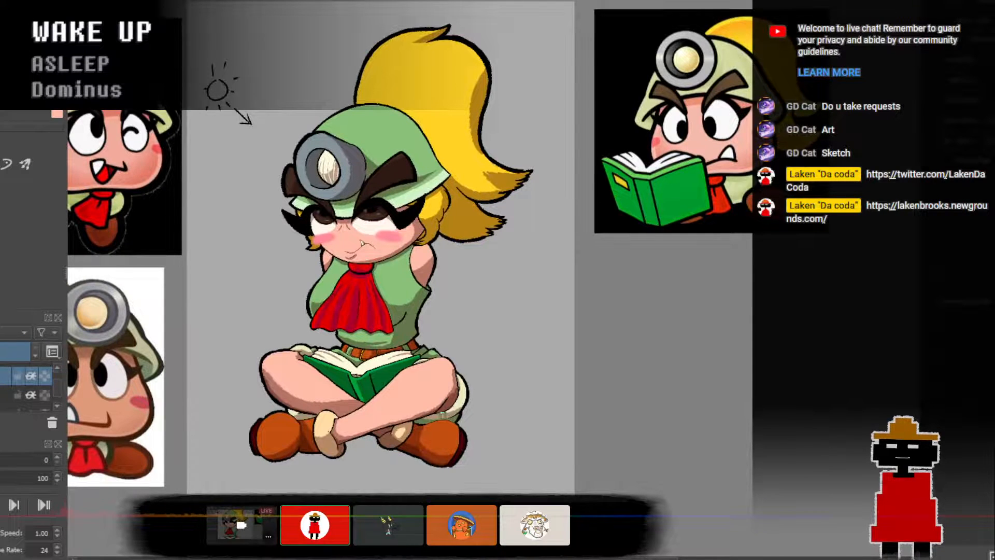
pyautogui.scroll(3, 476, 348)
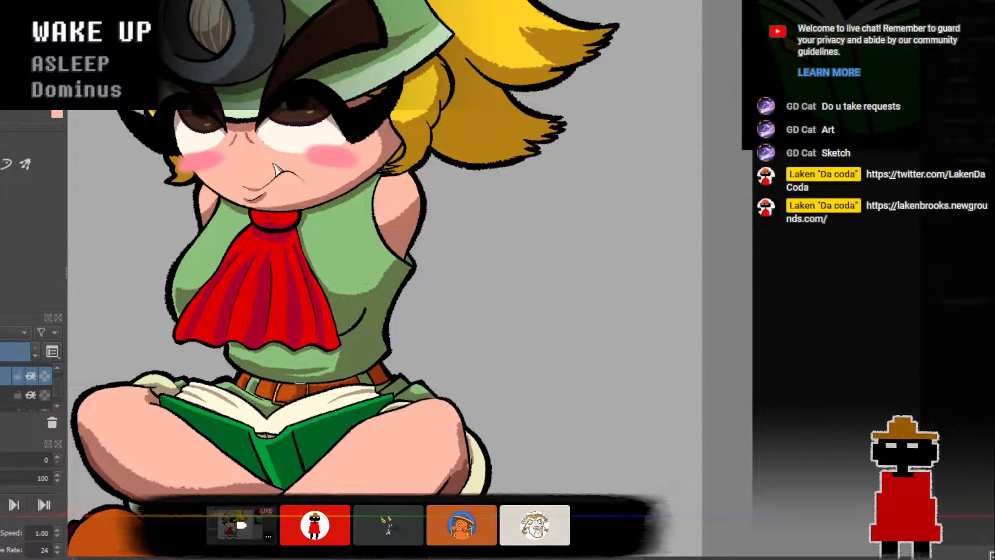
pyautogui.moveTo(365, 310); pyautogui.dragTo(351, 330)
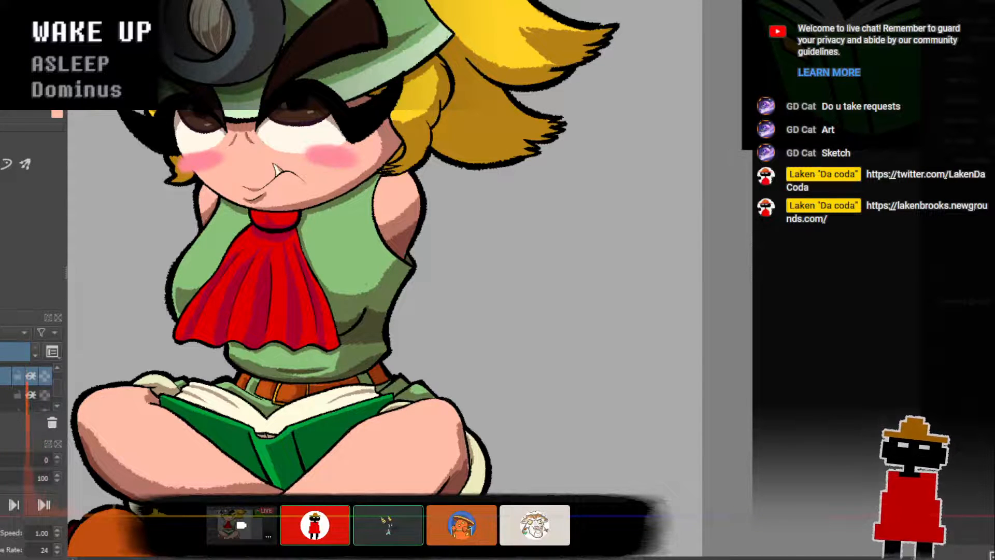
# Paint the darker shadow along the side curl's outer edge and over the whole lower lock of the ponytail.
pyautogui.click(5, 394)
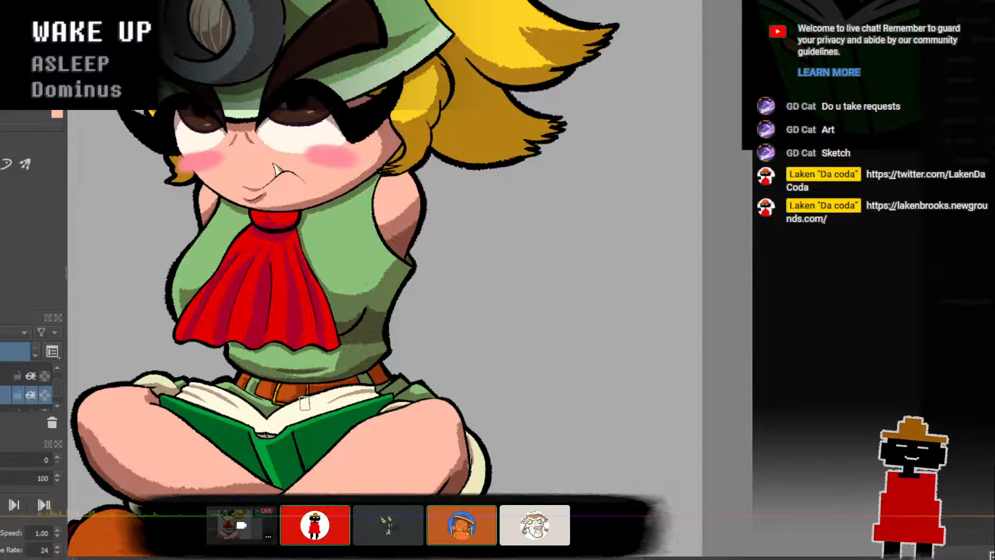
pyautogui.press('pageup')
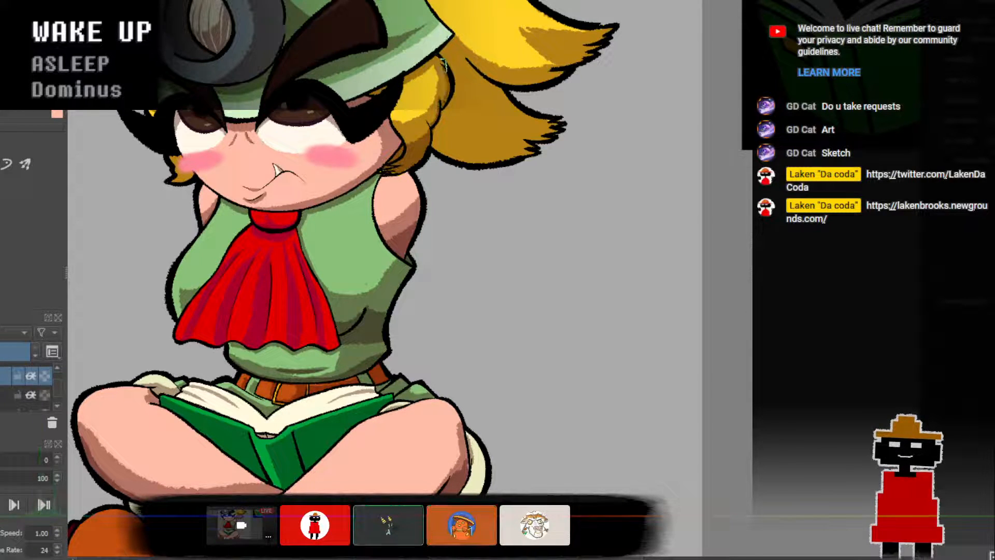
pyautogui.moveTo(435, 55); pyautogui.dragTo(449, 87)
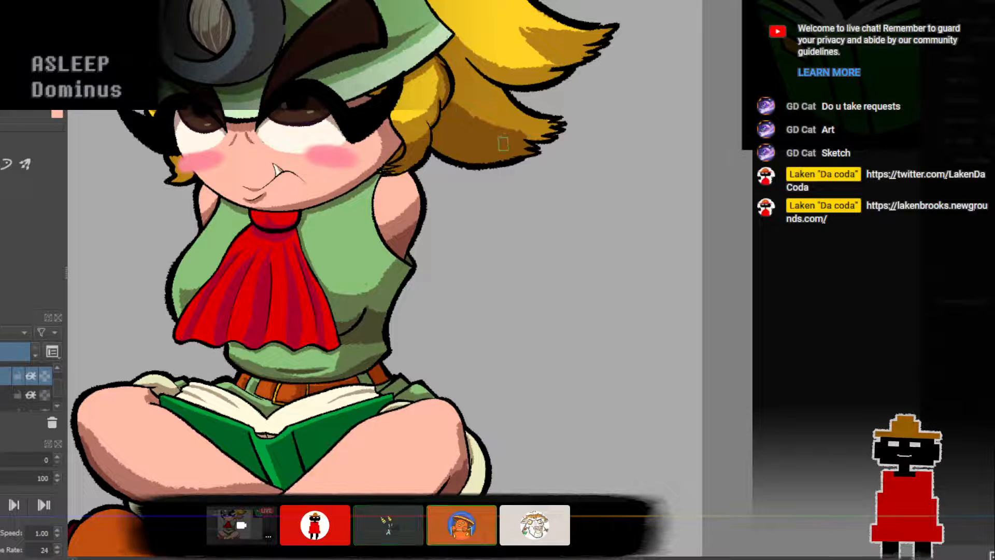
pyautogui.click(503, 126)
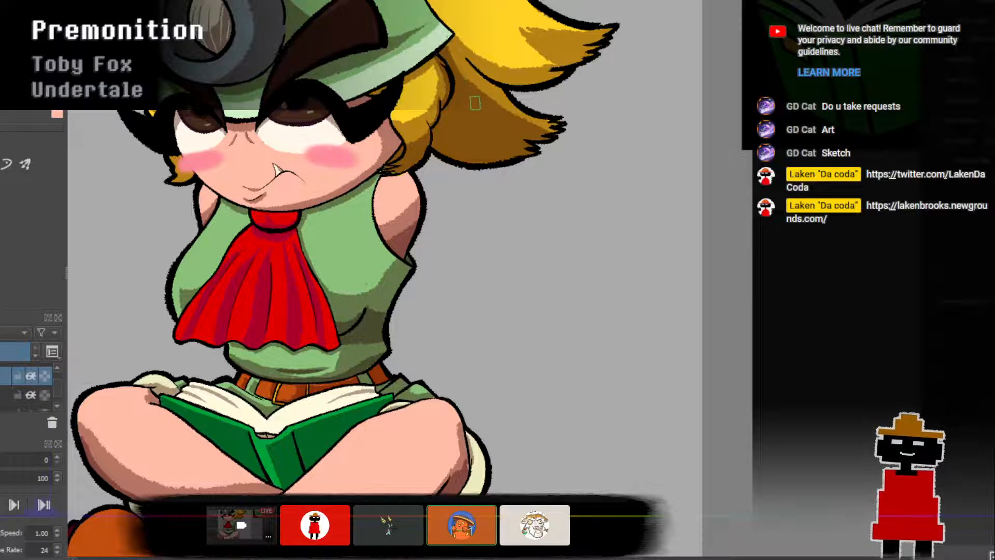
pyautogui.moveTo(469, 89)
pyautogui.mouseDown()
pyautogui.moveTo(553, 133)
pyautogui.moveTo(492, 95)
pyautogui.mouseUp()
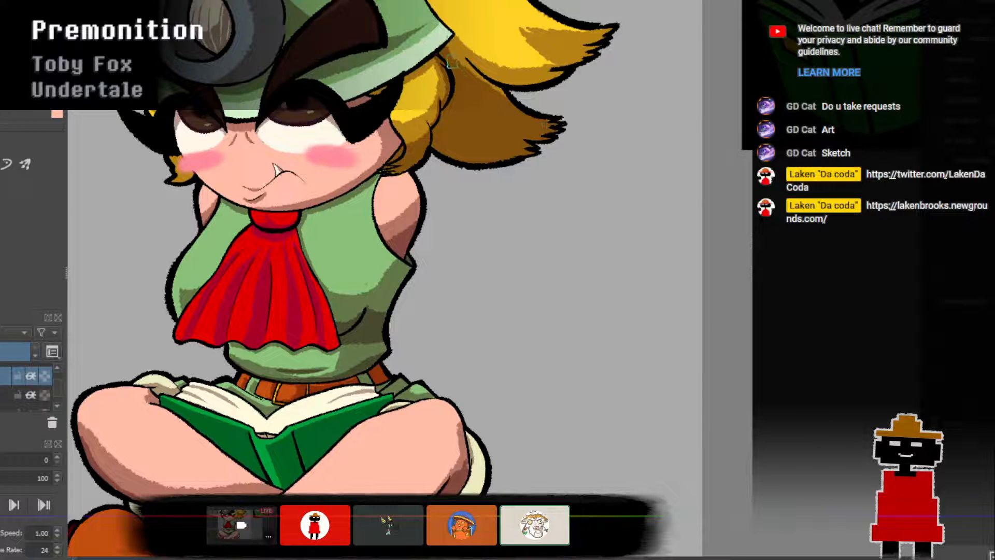
pyautogui.moveTo(452, 62); pyautogui.dragTo(492, 86)
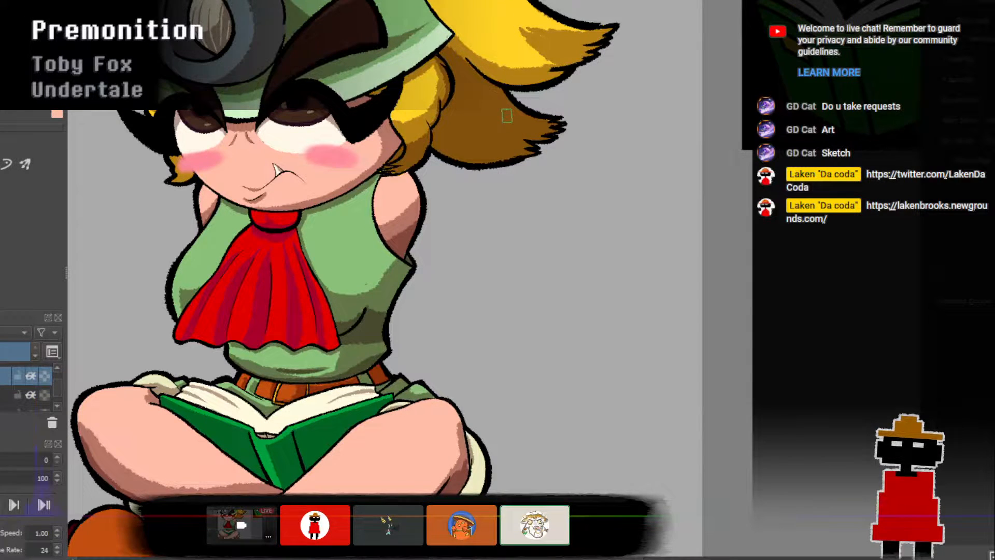
# Deepen the shadow on the small tuft of hair beside the cheek.
pyautogui.scroll(-5, 480, 114)
pyautogui.scroll(6, 469, 219)
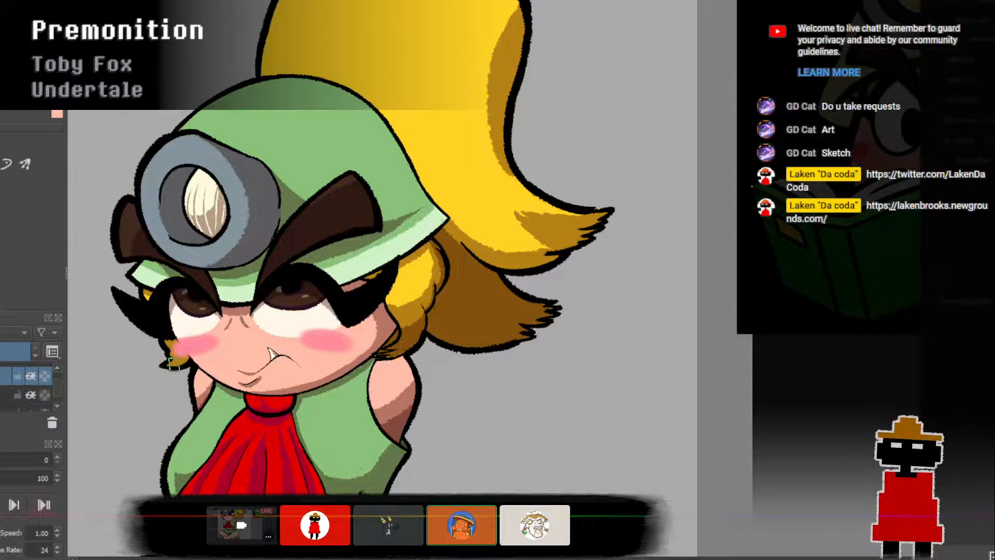
pyautogui.moveTo(174, 364); pyautogui.dragTo(172, 344)
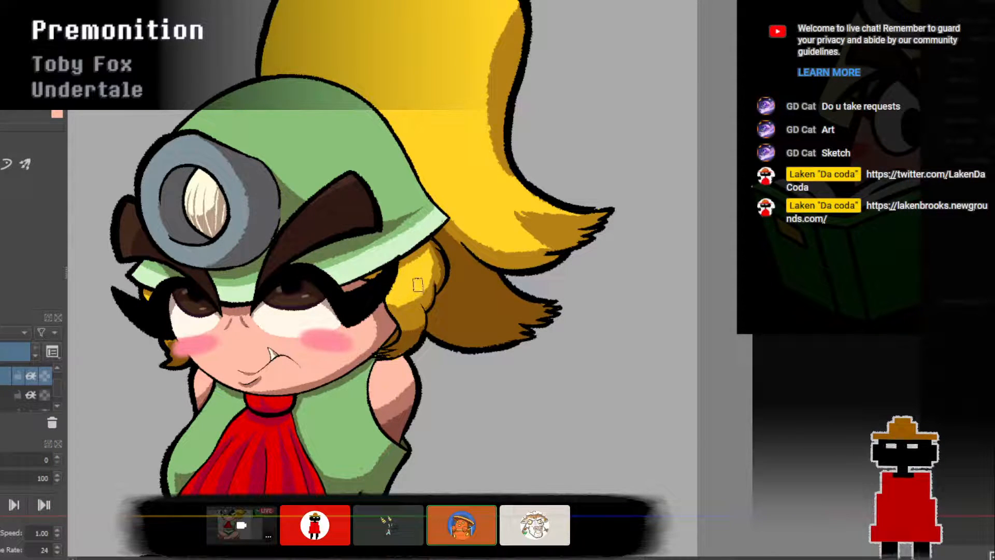
# Sample the upper arm's skin colour and paint it on the base colour layer over the stray yellow sliver beneath the side curl.
pyautogui.click(57, 407)
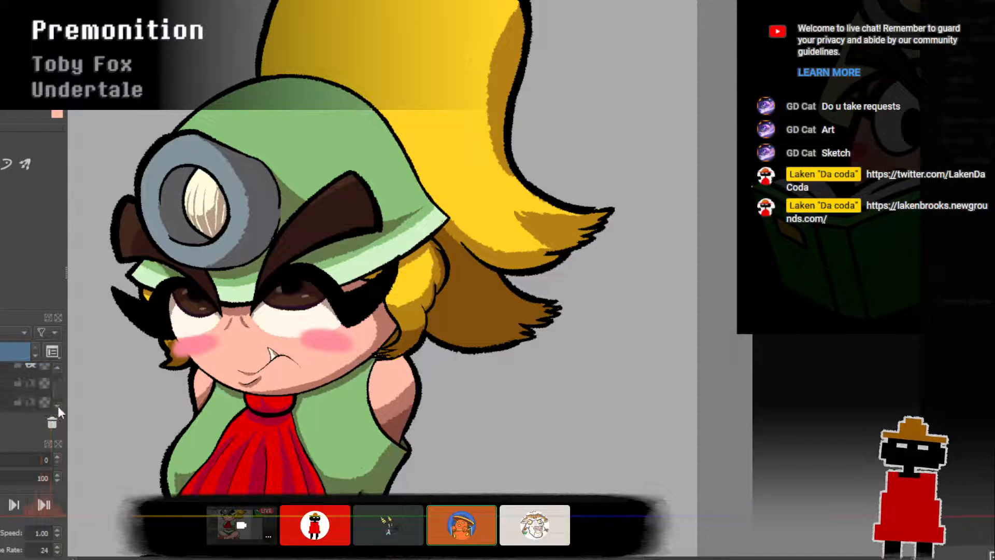
pyautogui.click(8, 410)
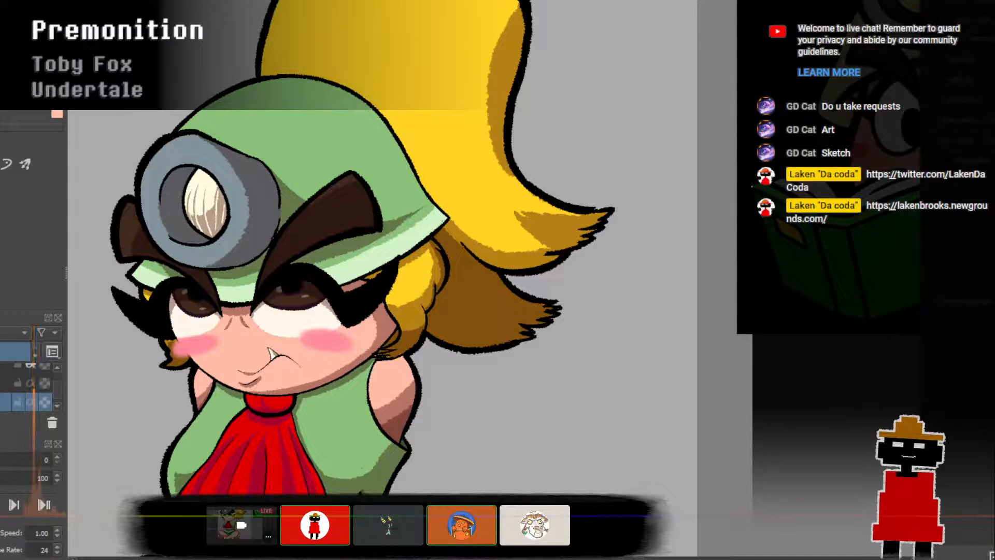
pyautogui.click(6, 366)
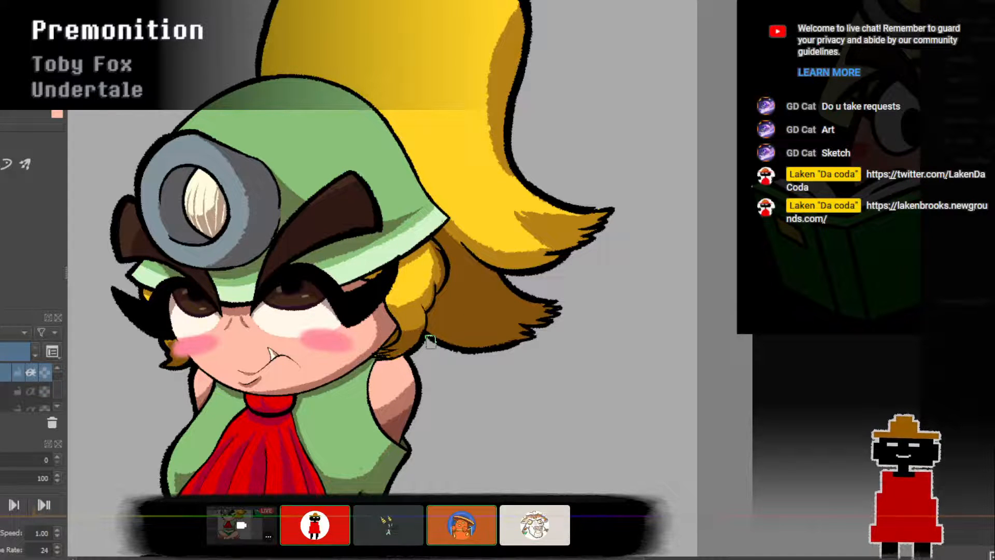
pyautogui.scroll(5, 430, 342)
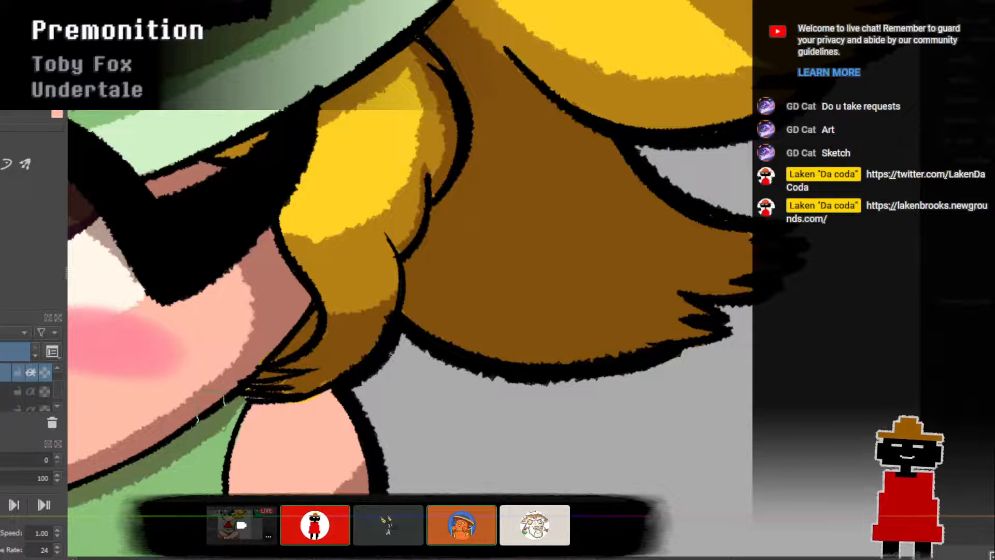
pyautogui.keyDown('ctrl'); pyautogui.click(294, 442); pyautogui.keyUp('ctrl')
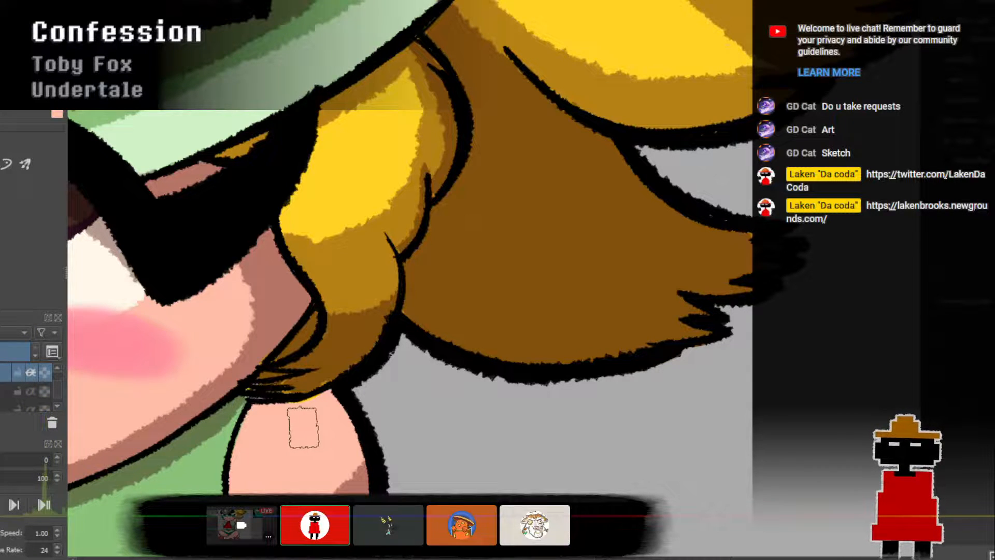
pyautogui.click(45, 398)
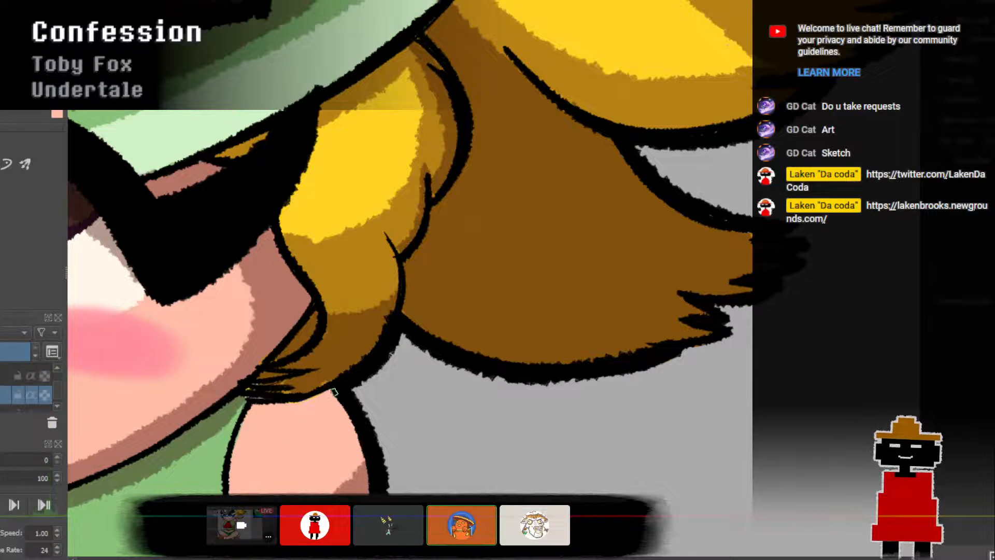
# Try to touch up the strand tips at the bottom of the side curl on the darker shading layer, undoing the strokes.
pyautogui.keyDown('ctrl'); pyautogui.click(343, 350); pyautogui.keyUp('ctrl')
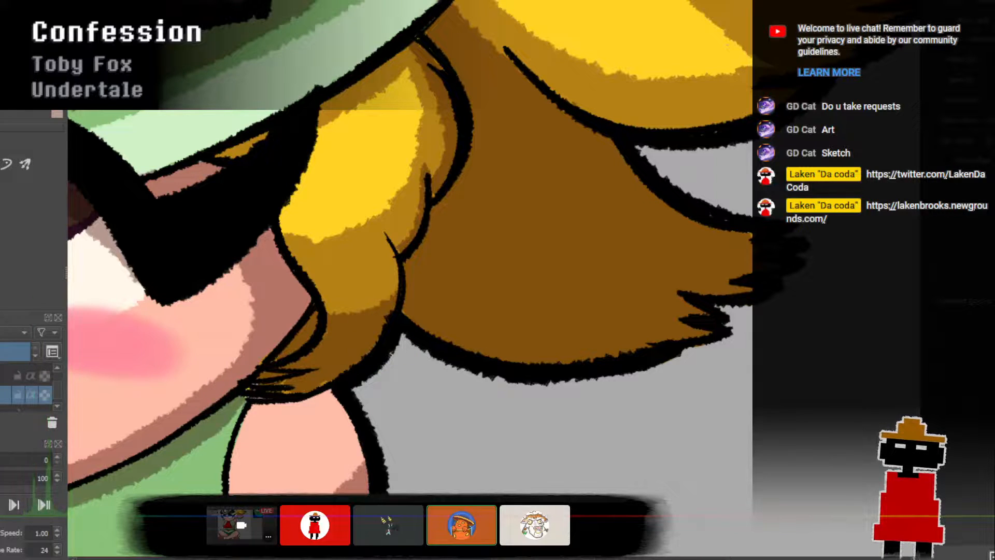
pyautogui.scroll(2, 54, 376)
pyautogui.click(8, 369)
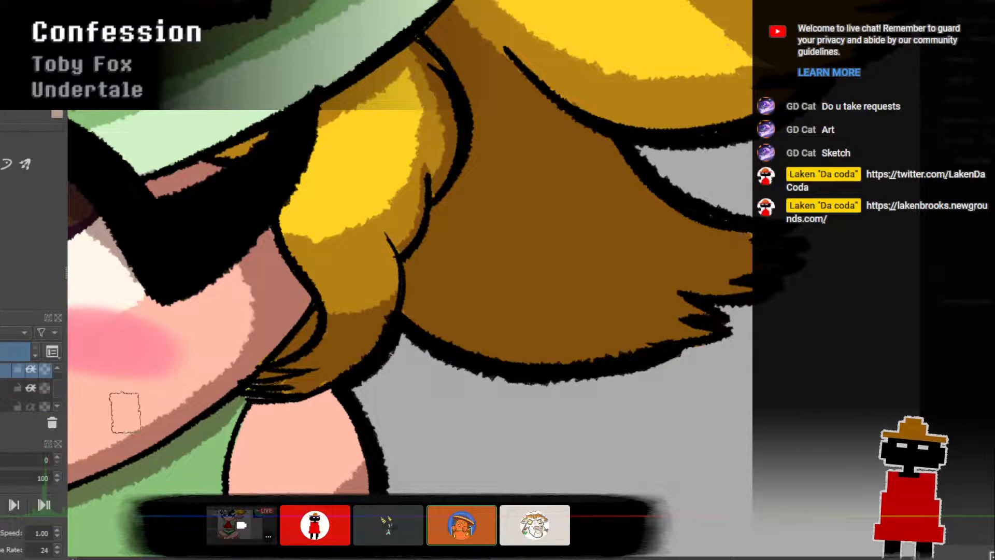
pyautogui.moveTo(282, 389); pyautogui.dragTo(314, 391)
pyautogui.hotkey('ctrl', 'z')
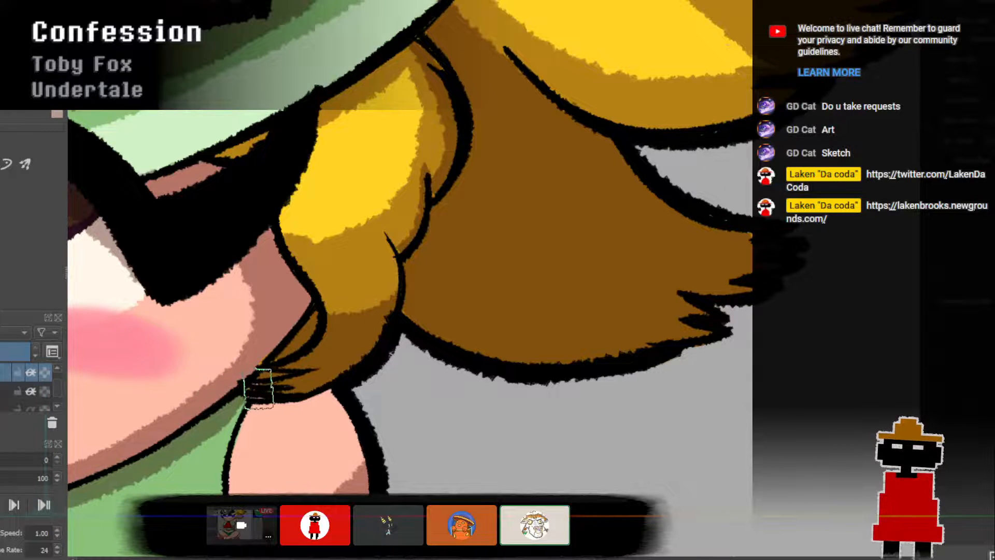
pyautogui.keyDown('ctrl'); pyautogui.click(272, 334); pyautogui.keyUp('ctrl')
pyautogui.moveTo(253, 368); pyautogui.dragTo(272, 353)
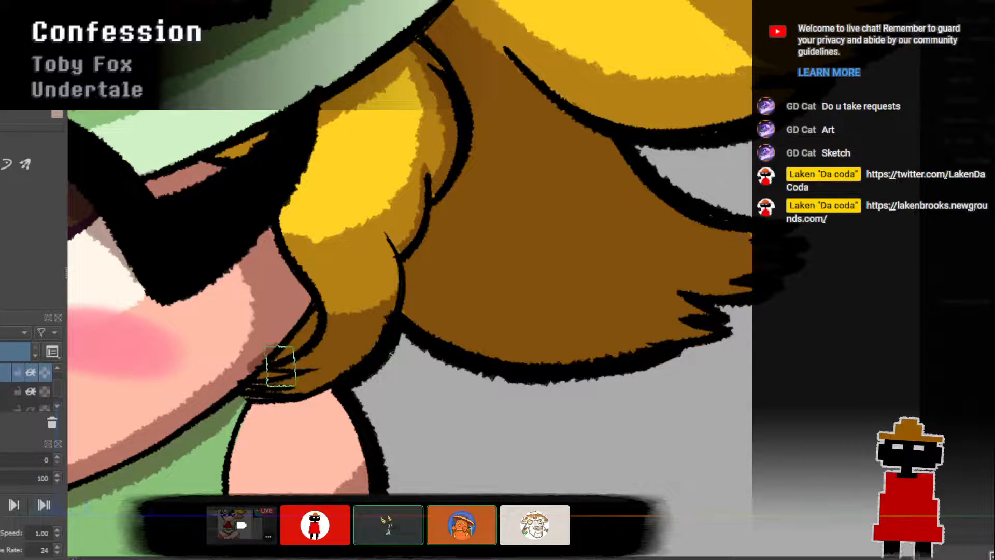
pyautogui.hotkey('ctrl', 'z')
pyautogui.click(5, 391)
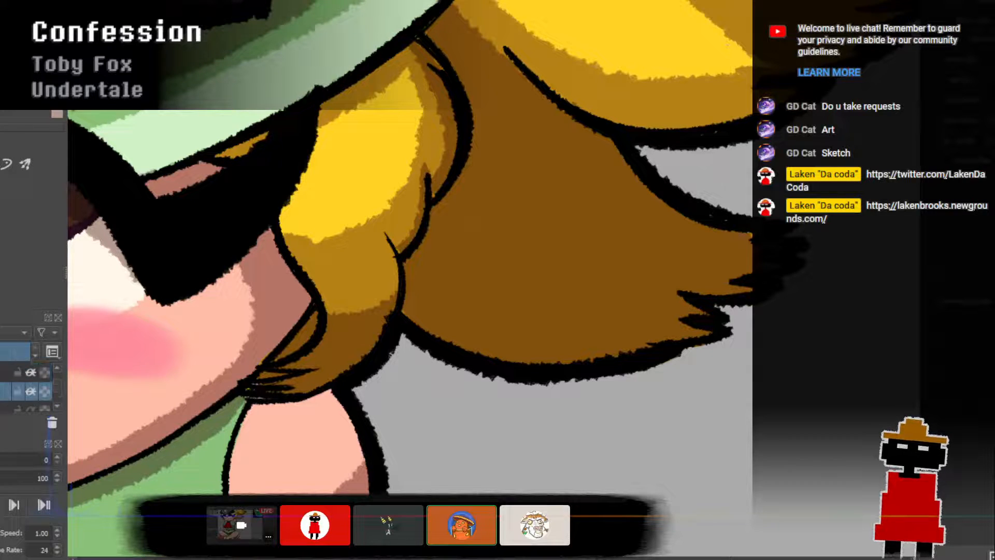
pyautogui.click(56, 404)
pyautogui.click(6, 395)
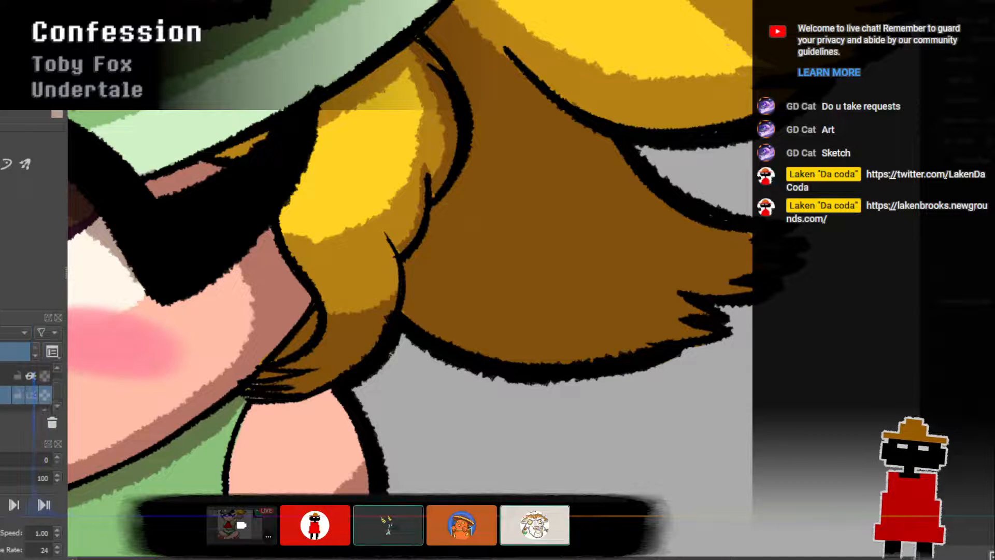
pyautogui.click(56, 404)
pyautogui.click(5, 398)
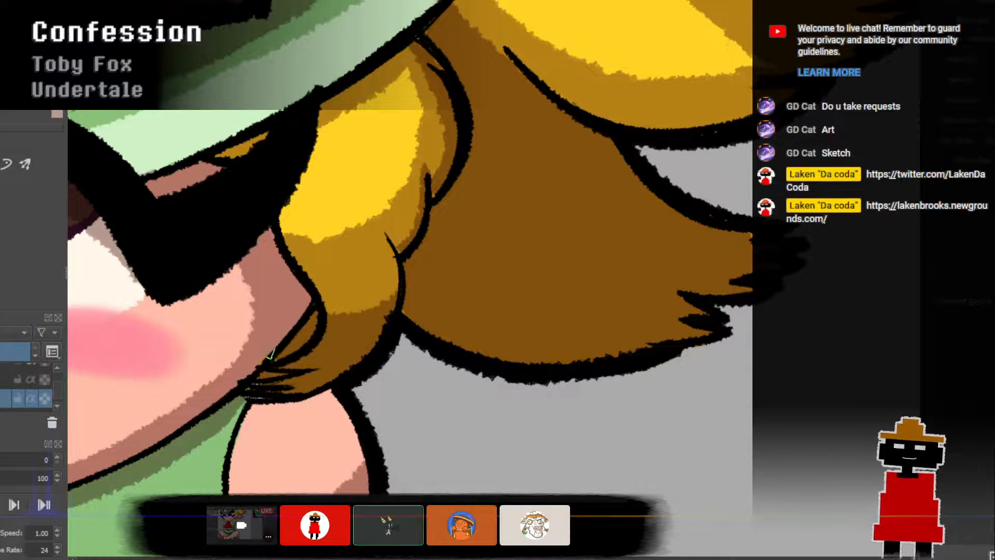
pyautogui.click(58, 369)
pyautogui.click(4, 393)
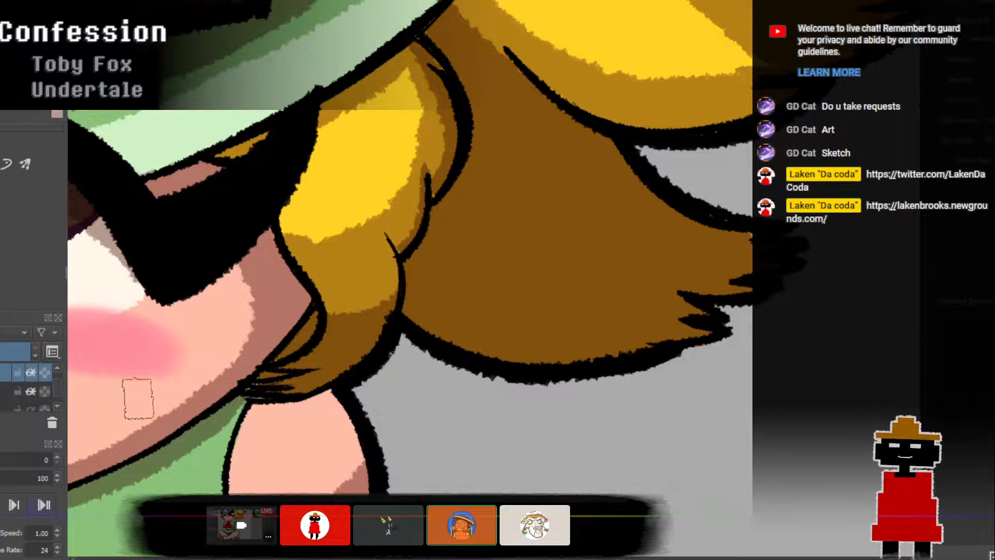
pyautogui.click(5, 392)
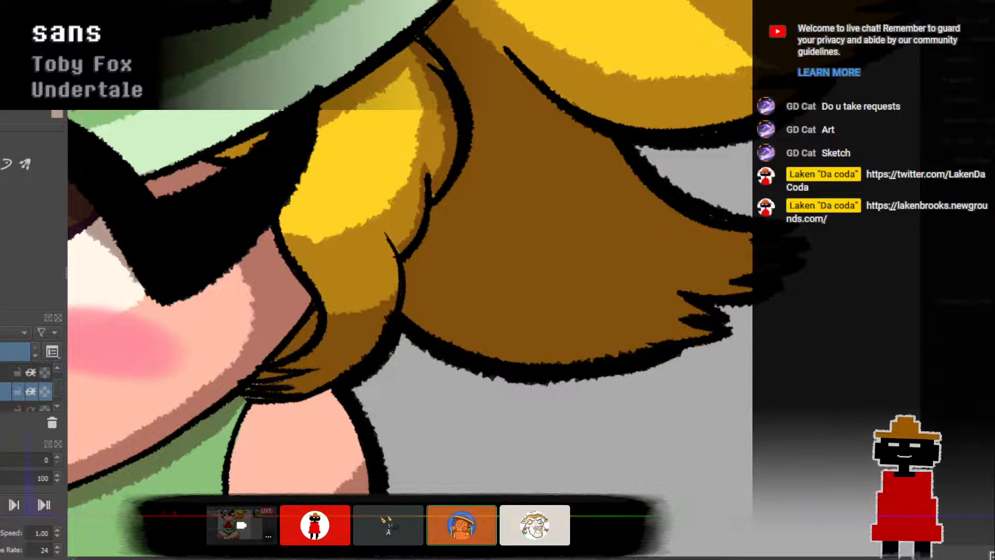
pyautogui.click(56, 406)
pyautogui.click(6, 395)
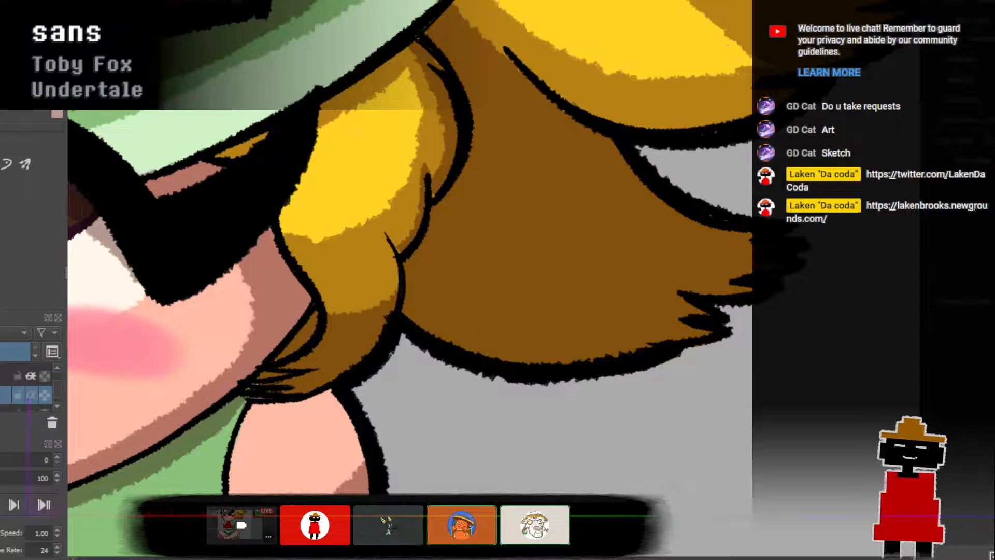
pyautogui.click(57, 407)
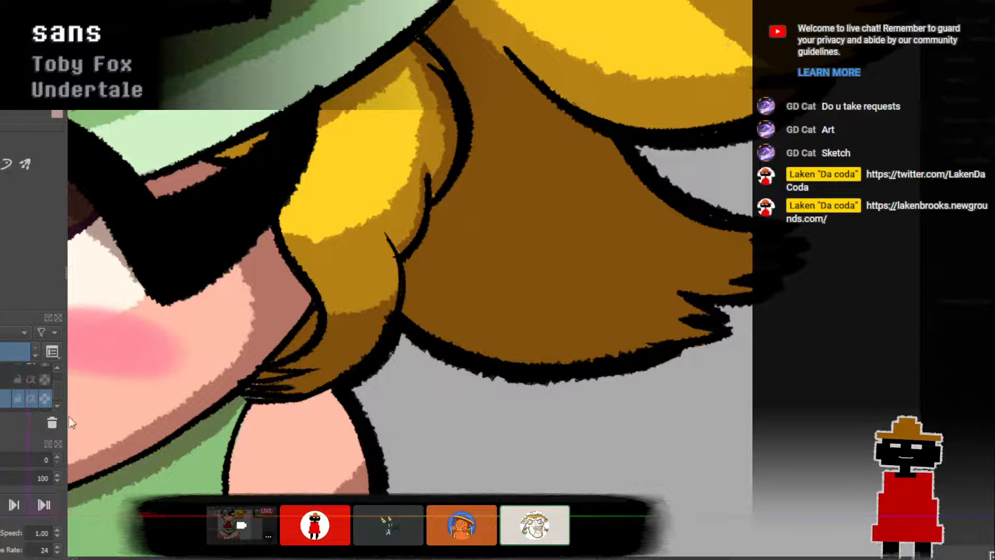
pyautogui.click(16, 398)
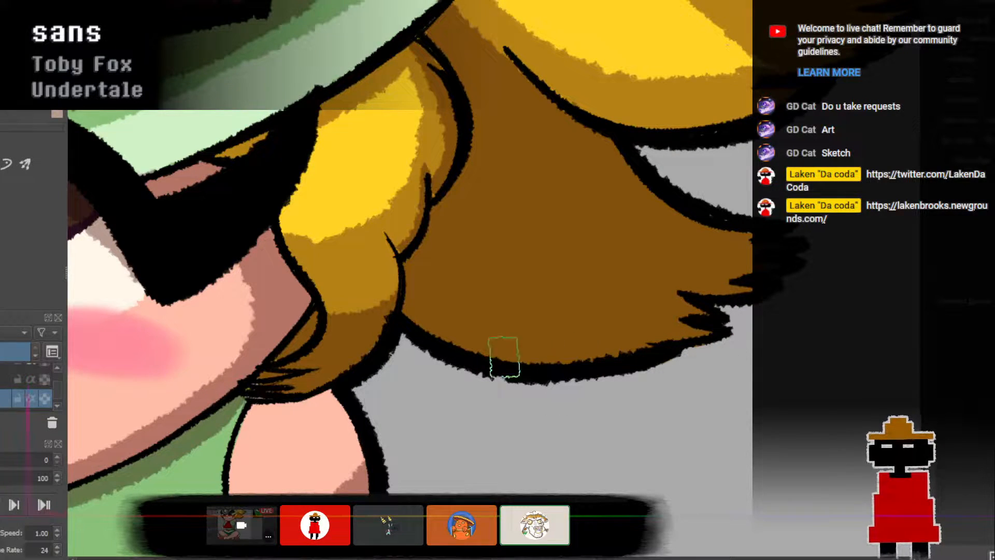
pyautogui.click(55, 375)
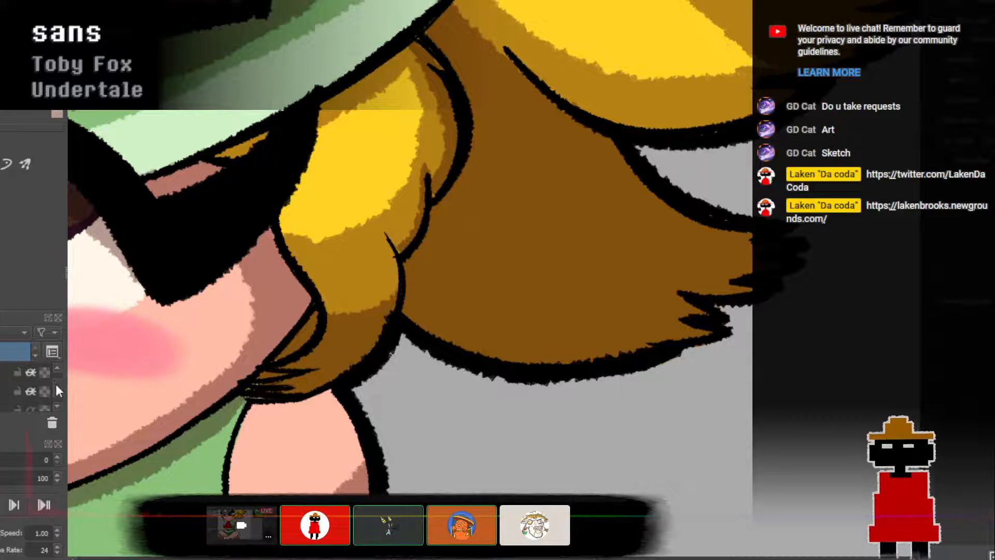
pyautogui.click(42, 398)
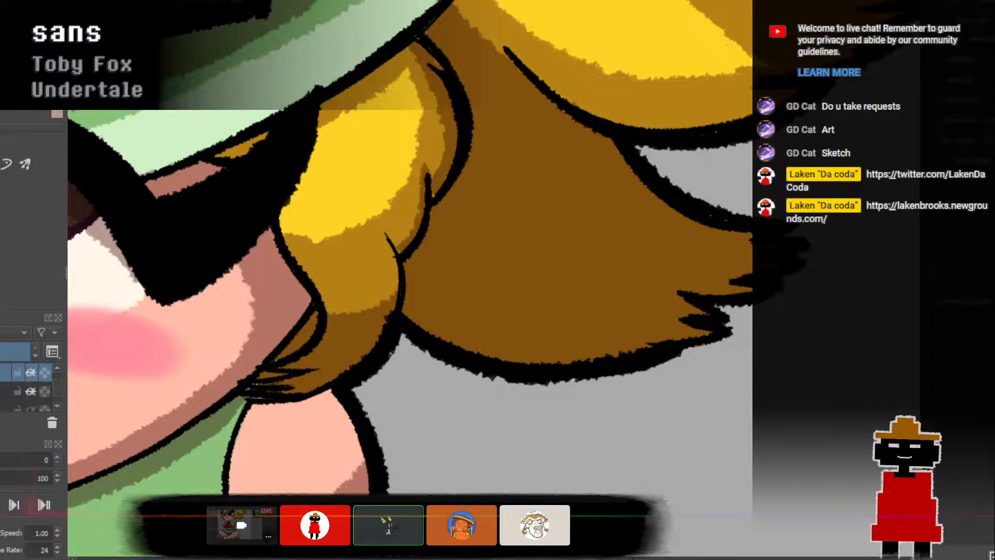
pyautogui.click(57, 406)
pyautogui.click(58, 406)
pyautogui.click(57, 407)
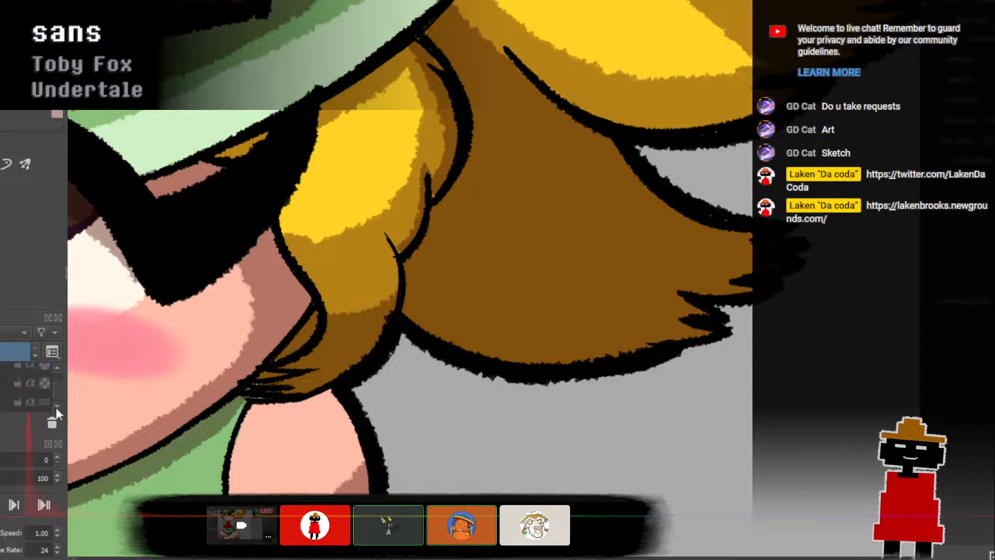
pyautogui.click(42, 385)
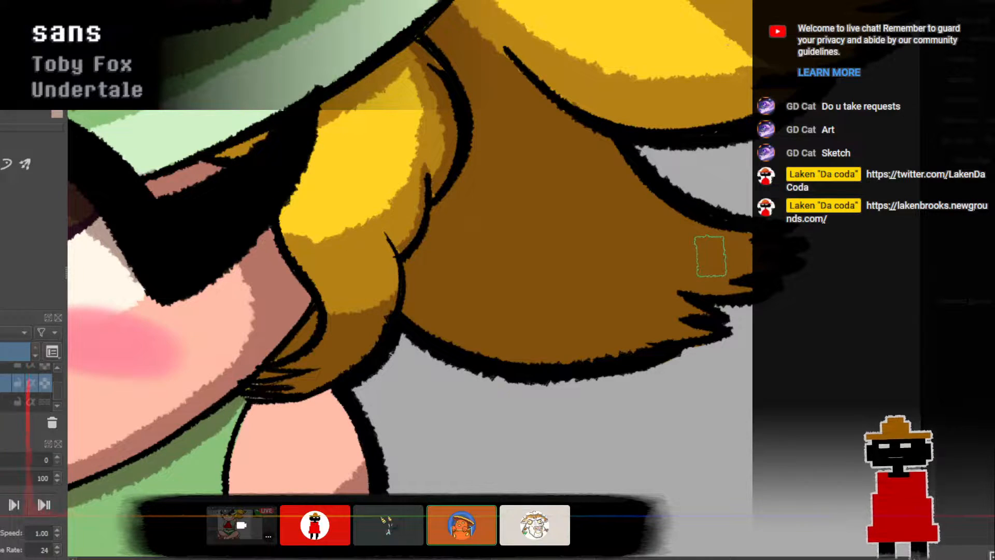
pyautogui.scroll(-2, 710, 256)
pyautogui.moveTo(706, 269); pyautogui.dragTo(640, 377)
pyautogui.scroll(-1, 649, 379)
pyautogui.scroll(-1, 649, 380)
pyautogui.scroll(2, 641, 376)
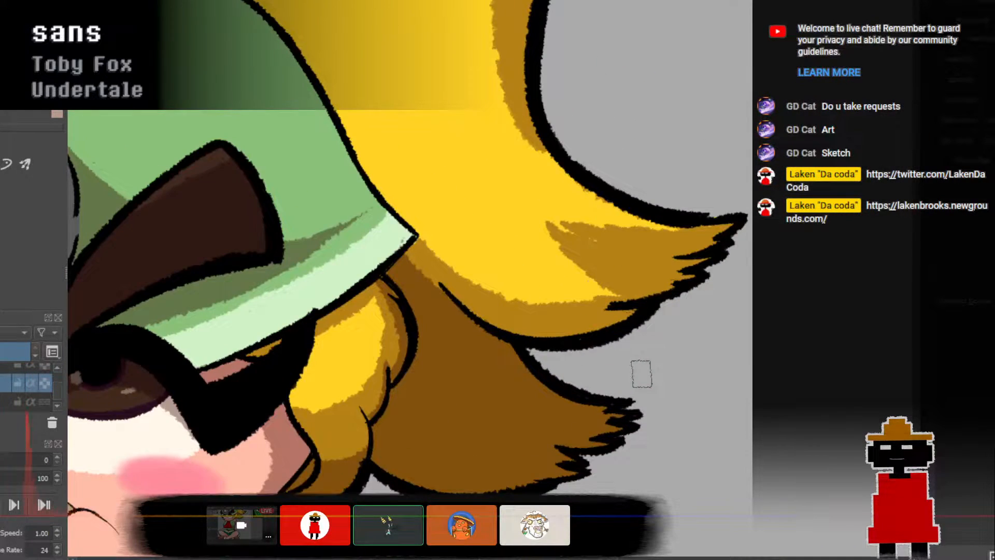
pyautogui.scroll(1, 641, 374)
pyautogui.scroll(-2, 642, 374)
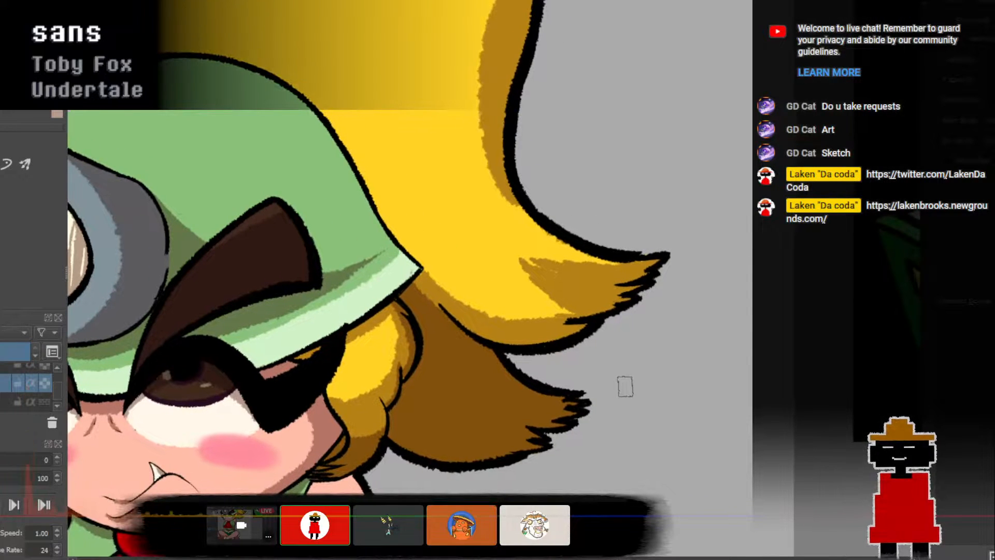
# On the first shading layer, sample the hair's shadow colour and extend the shadow patch inside the upper ponytail lock's tip.
pyautogui.moveTo(59, 380); pyautogui.dragTo(58, 371)
pyautogui.click(6, 391)
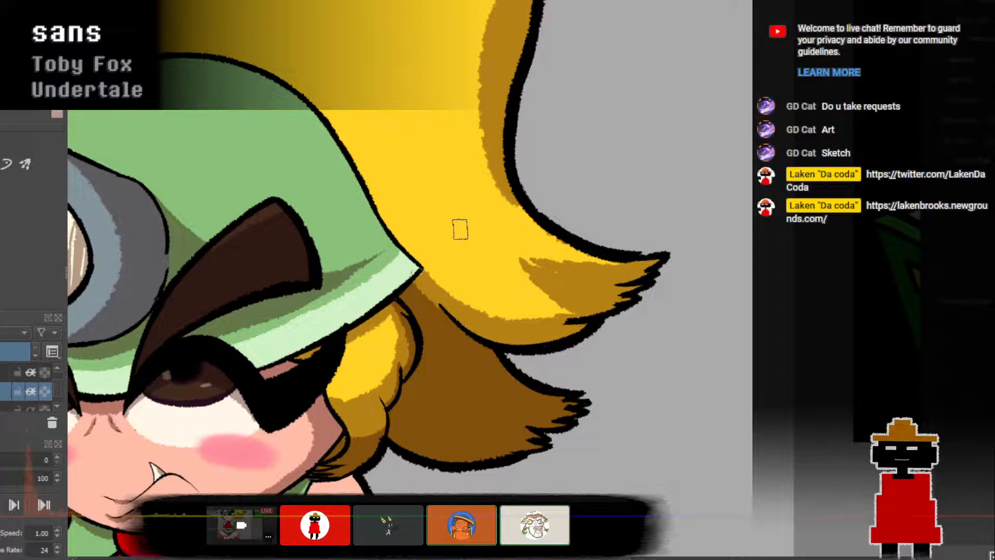
pyautogui.moveTo(519, 257); pyautogui.dragTo(558, 280)
pyautogui.hotkey('ctrl', 'z')
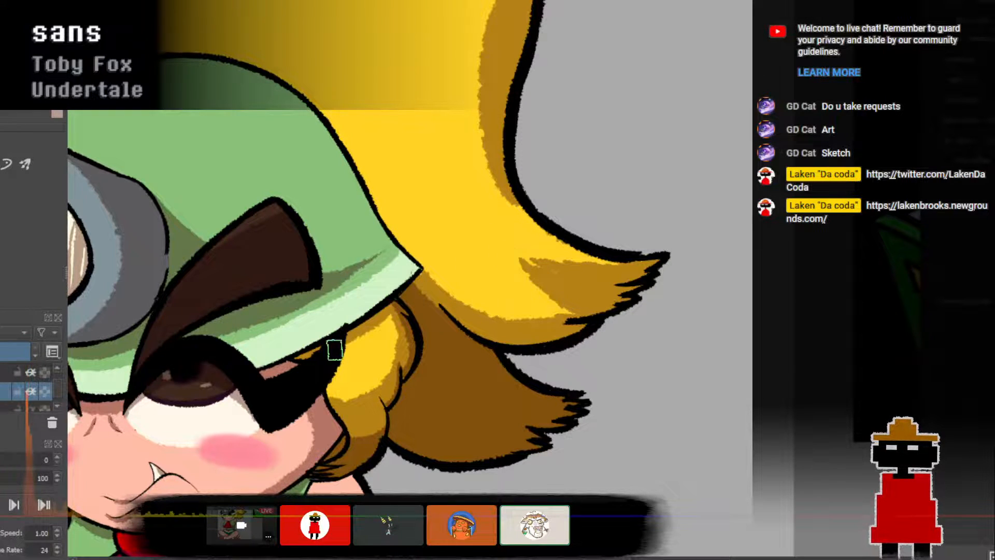
pyautogui.click(7, 372)
pyautogui.click(5, 391)
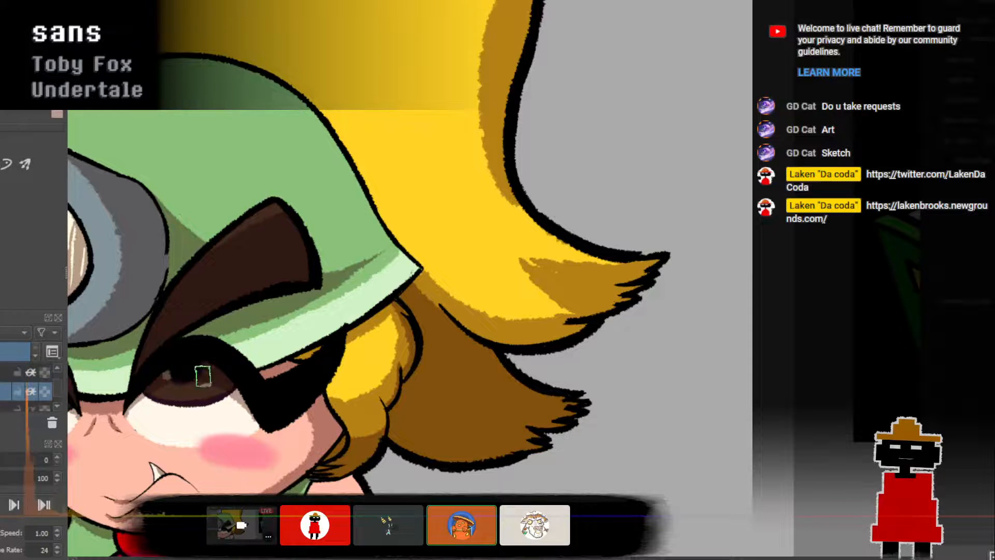
pyautogui.keyDown('ctrl'); pyautogui.click(562, 283); pyautogui.keyUp('ctrl')
pyautogui.moveTo(516, 254)
pyautogui.mouseDown()
pyautogui.moveTo(563, 279)
pyautogui.moveTo(528, 258)
pyautogui.moveTo(596, 276)
pyautogui.moveTo(519, 252)
pyautogui.moveTo(604, 275)
pyautogui.moveTo(598, 255)
pyautogui.mouseUp()
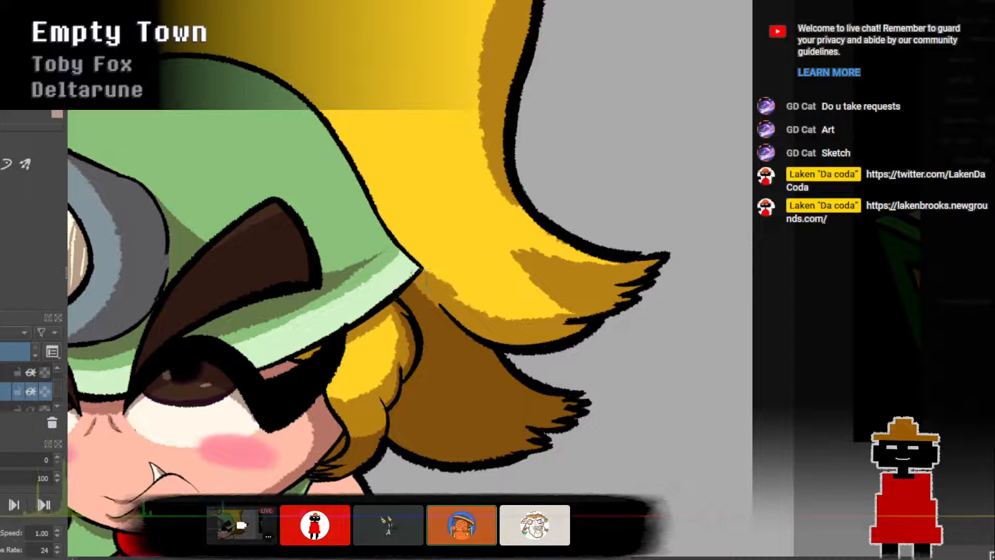
# Widen the shadow along the underside of the upper ponytail lock, from the helmet's brim towards the tip.
pyautogui.moveTo(433, 279); pyautogui.dragTo(562, 341)
pyautogui.moveTo(431, 276); pyautogui.dragTo(589, 322)
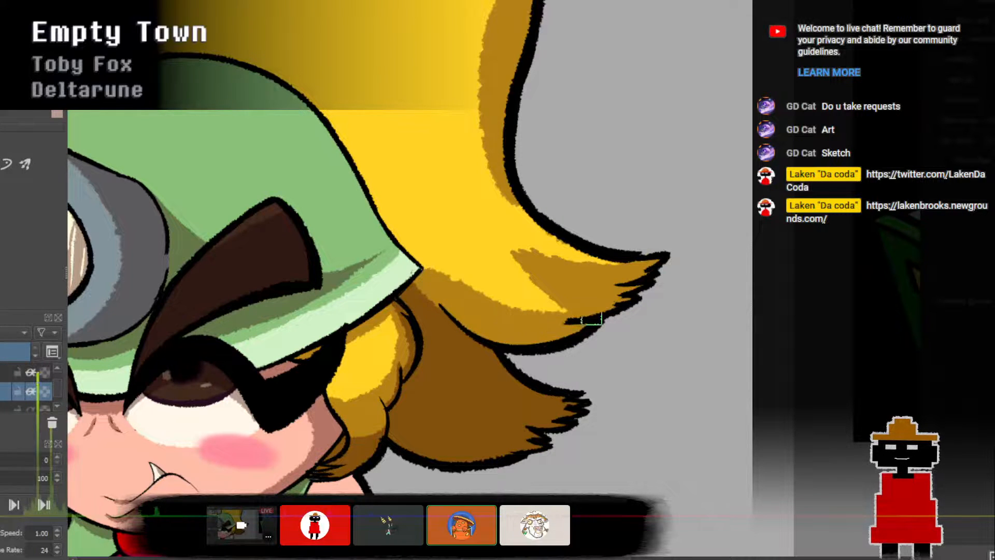
pyautogui.moveTo(449, 279)
pyautogui.mouseDown()
pyautogui.moveTo(437, 275)
pyautogui.moveTo(592, 320)
pyautogui.mouseUp()
pyautogui.hotkey('ctrl', 'z')
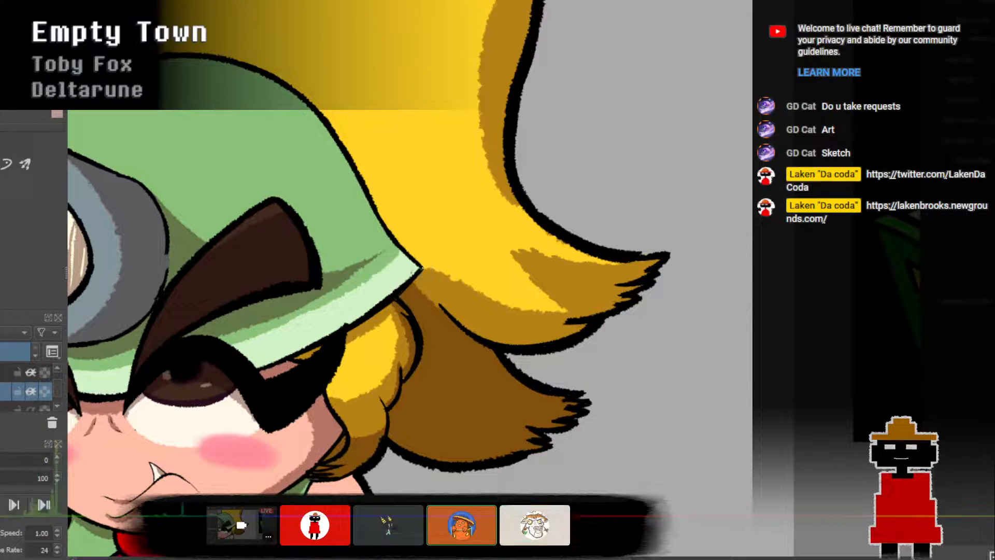
pyautogui.moveTo(438, 277); pyautogui.dragTo(610, 313)
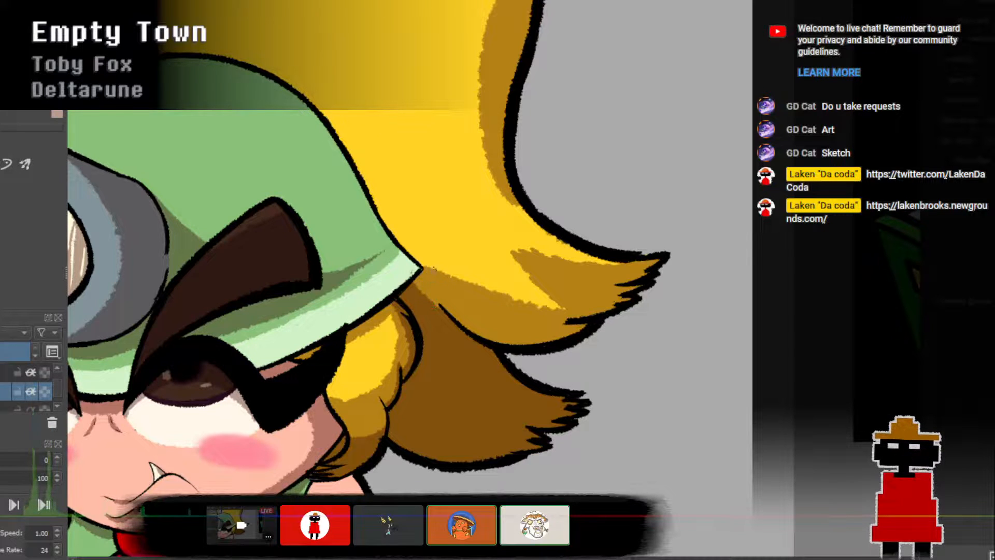
pyautogui.hotkey('ctrl', 'z')
# Continue the hair shadow as a narrow strip up along the back edge of the helmet.
pyautogui.moveTo(394, 236)
pyautogui.mouseDown()
pyautogui.moveTo(452, 288)
pyautogui.moveTo(399, 236)
pyautogui.moveTo(449, 275)
pyautogui.mouseUp()
pyautogui.hotkey('ctrl', 'z')
pyautogui.moveTo(393, 230); pyautogui.dragTo(446, 274)
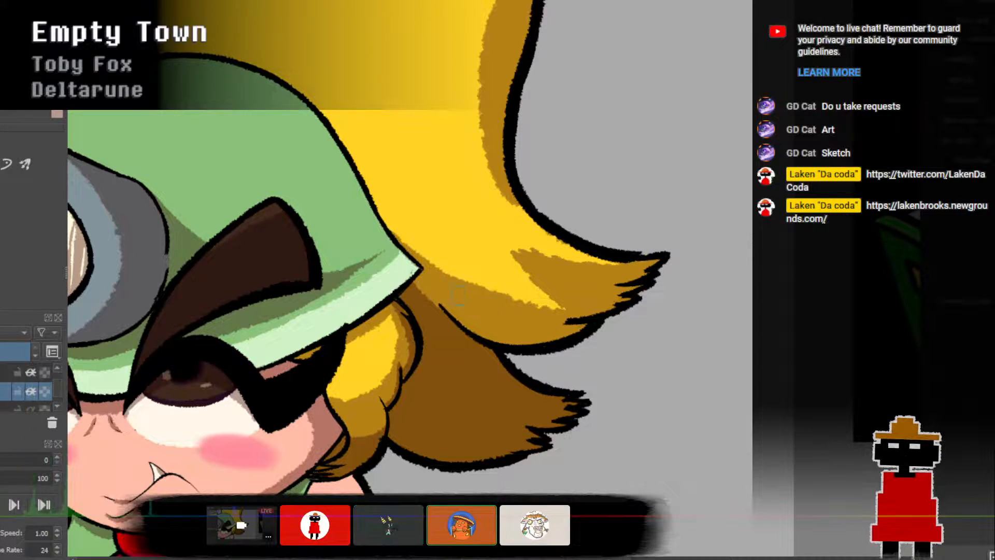
# On the darker shading layer, paint a thin shadow along the underside of the small pointed strand on the ponytail's crown.
pyautogui.click(4, 373)
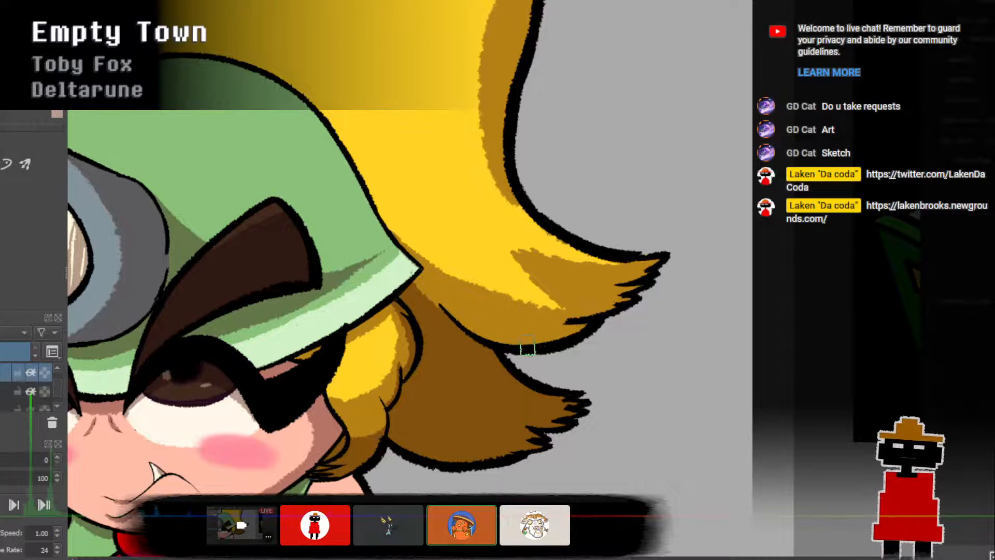
pyautogui.scroll(-5, 505, 317)
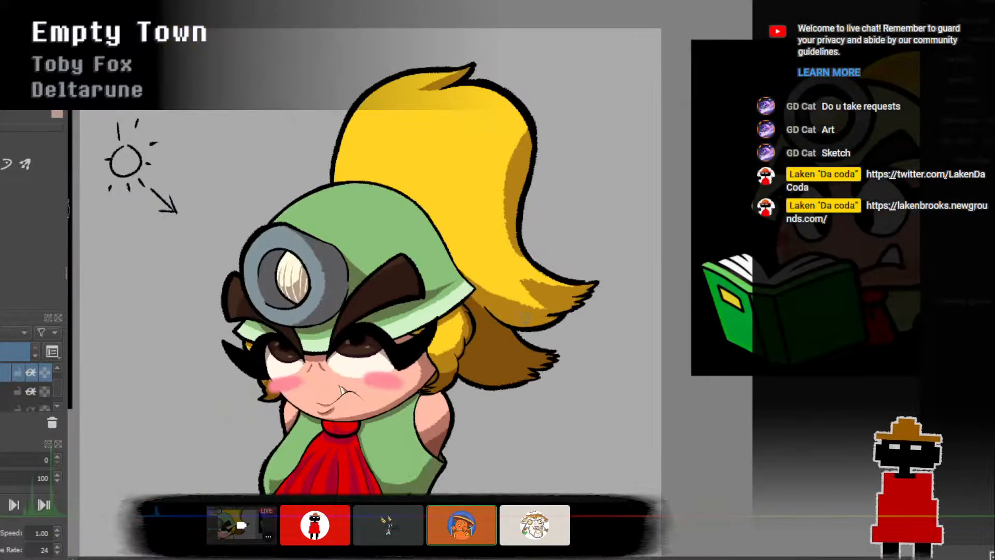
pyautogui.moveTo(515, 310); pyautogui.dragTo(509, 351)
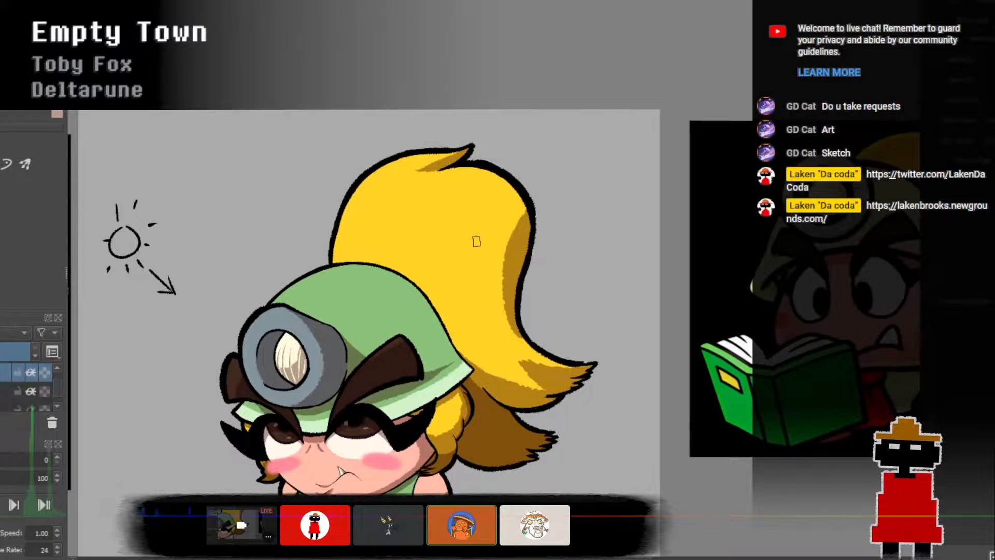
pyautogui.scroll(2, 474, 228)
pyautogui.moveTo(501, 170); pyautogui.dragTo(491, 228)
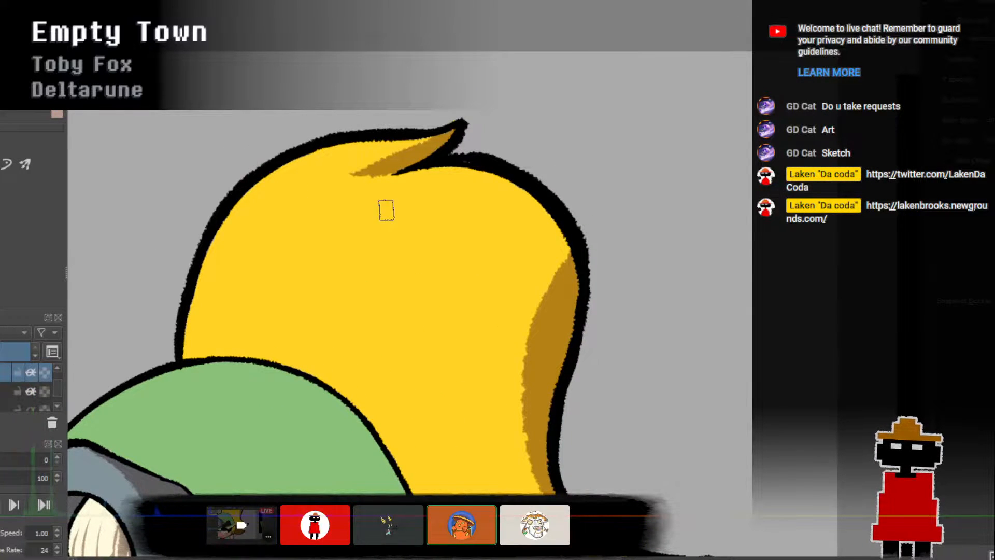
pyautogui.moveTo(370, 177); pyautogui.dragTo(463, 131)
pyautogui.hotkey('ctrl', 'z')
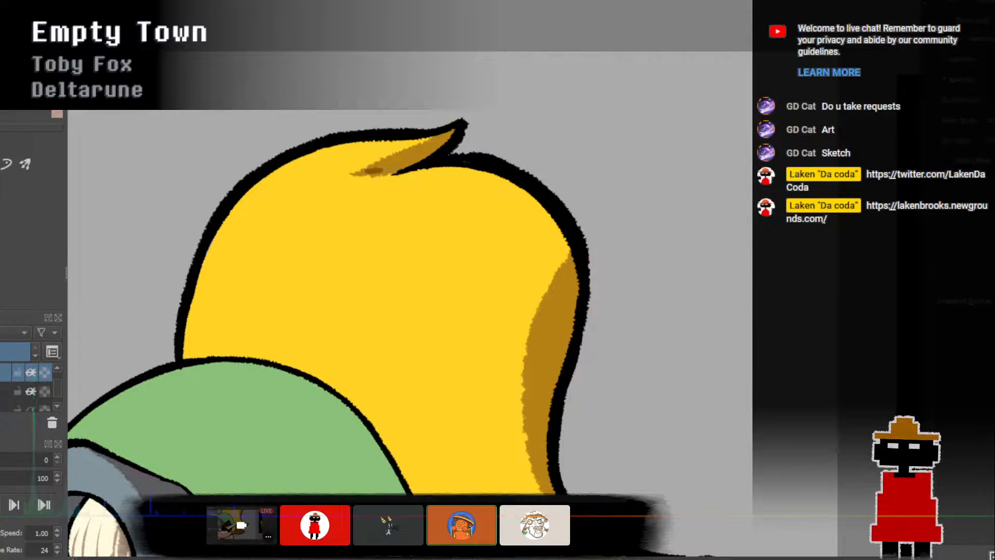
pyautogui.moveTo(369, 175); pyautogui.dragTo(457, 132)
pyautogui.hotkey('ctrl', 'z')
pyautogui.moveTo(363, 175); pyautogui.dragTo(459, 125)
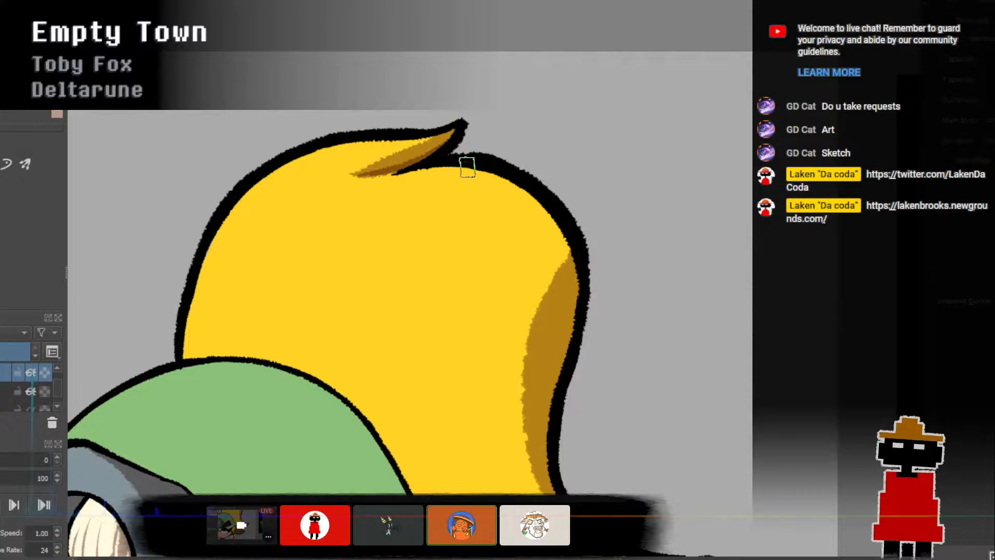
# Paint a thin darker shadow along the ponytail's outer back edge.
pyautogui.scroll(-3, 467, 168)
pyautogui.scroll(2, 550, 285)
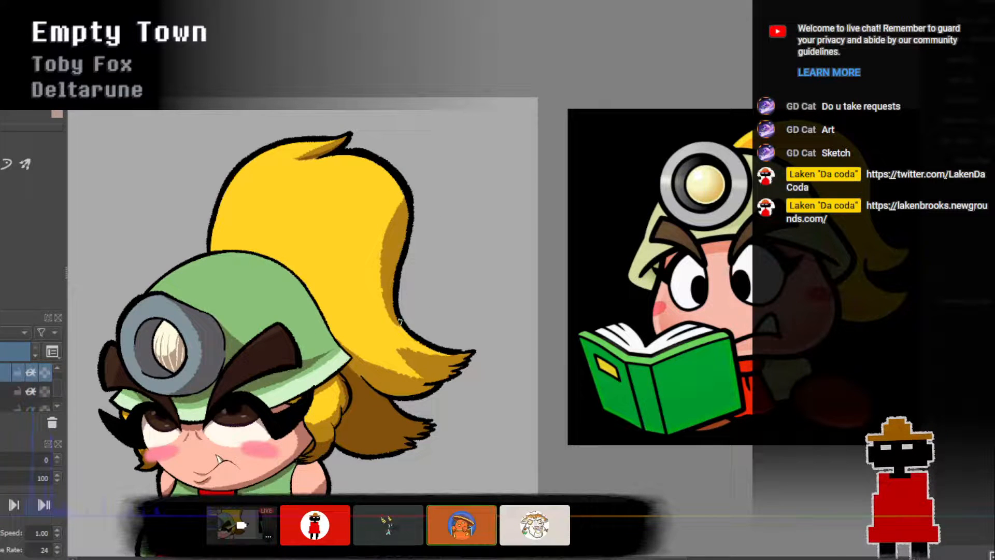
pyautogui.moveTo(400, 322); pyautogui.dragTo(411, 228)
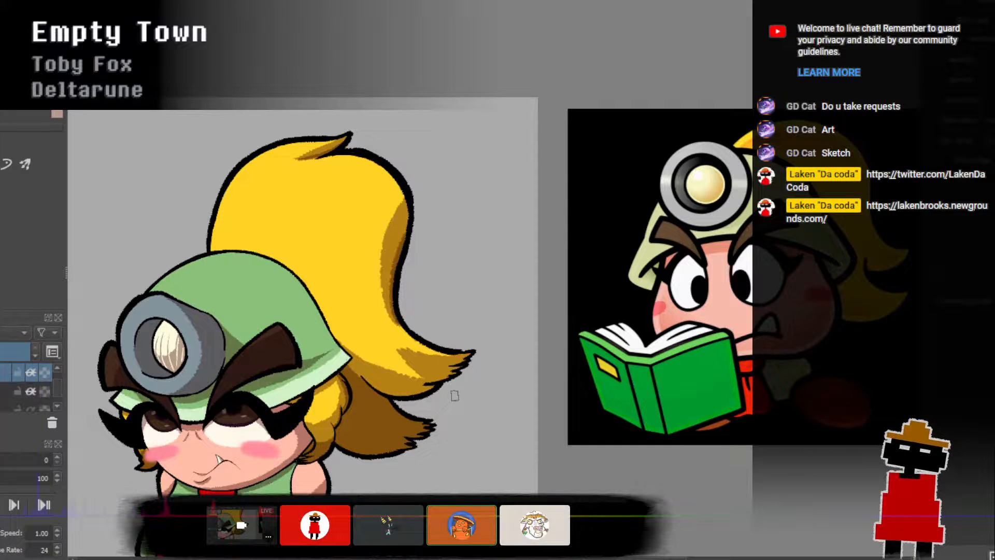
# Examine the shading across the whole character, and up close on the orange boot beneath the right bent knee.
pyautogui.scroll(-3, 455, 397)
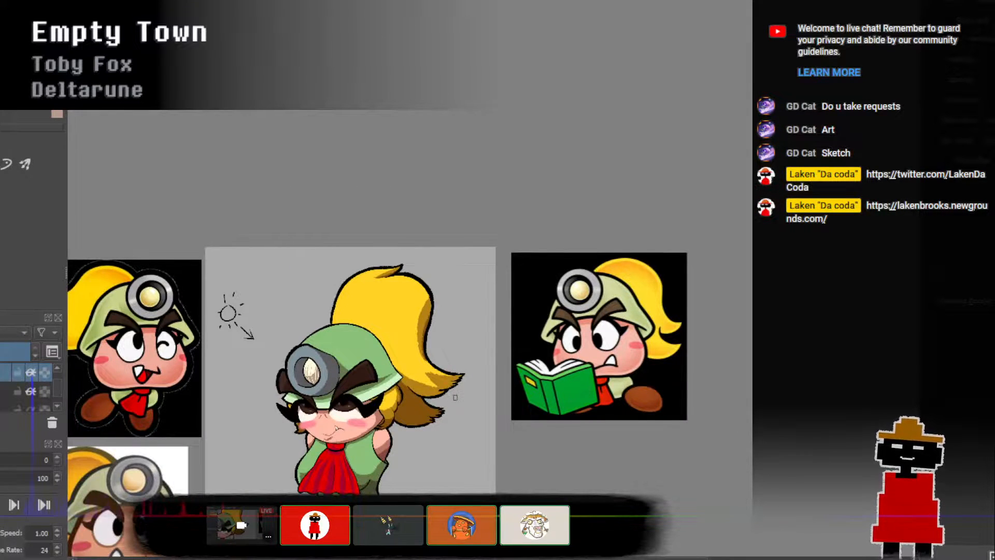
pyautogui.scroll(3, 444, 318)
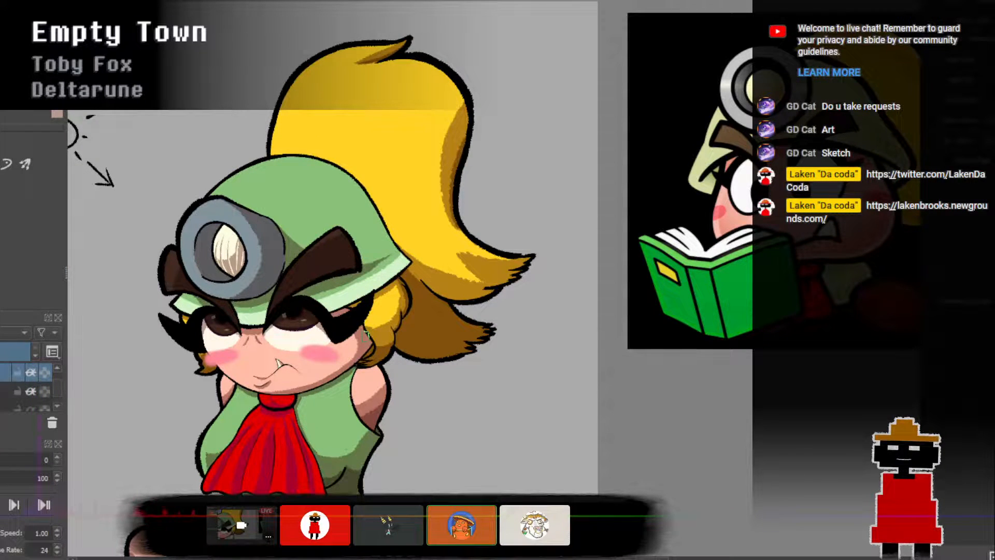
pyautogui.scroll(-5, 313, 310)
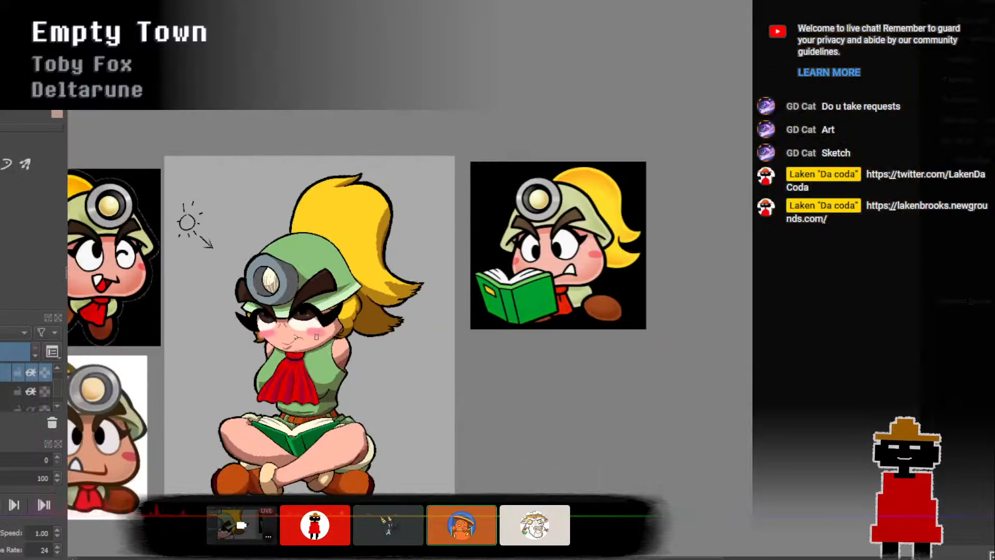
pyautogui.scroll(4, 317, 418)
pyautogui.scroll(4, 316, 419)
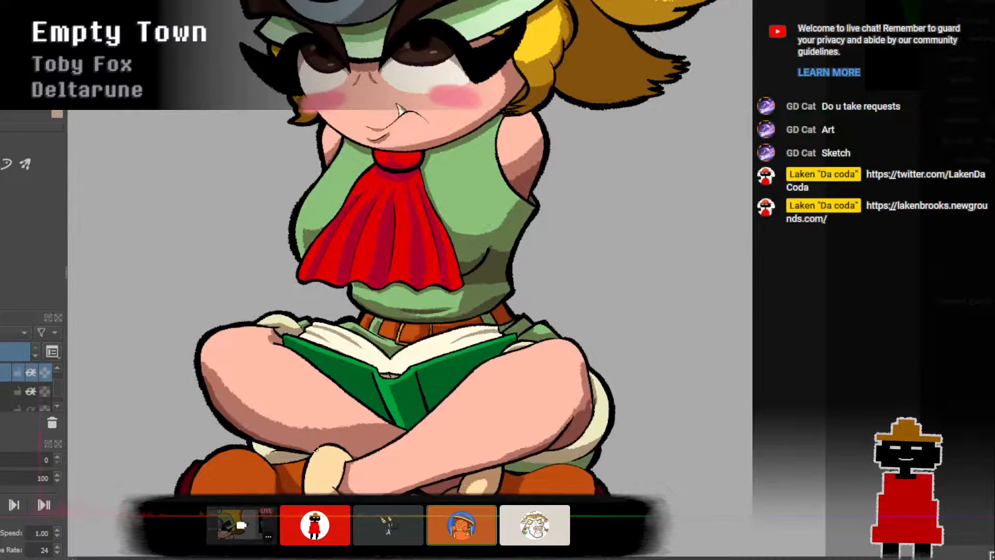
pyautogui.scroll(3, 291, 370)
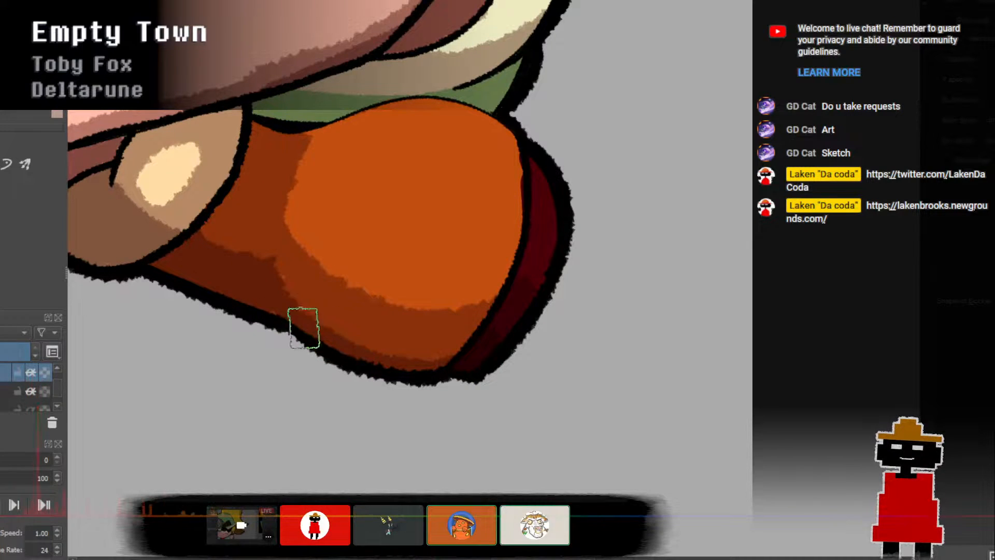
pyautogui.click(56, 366)
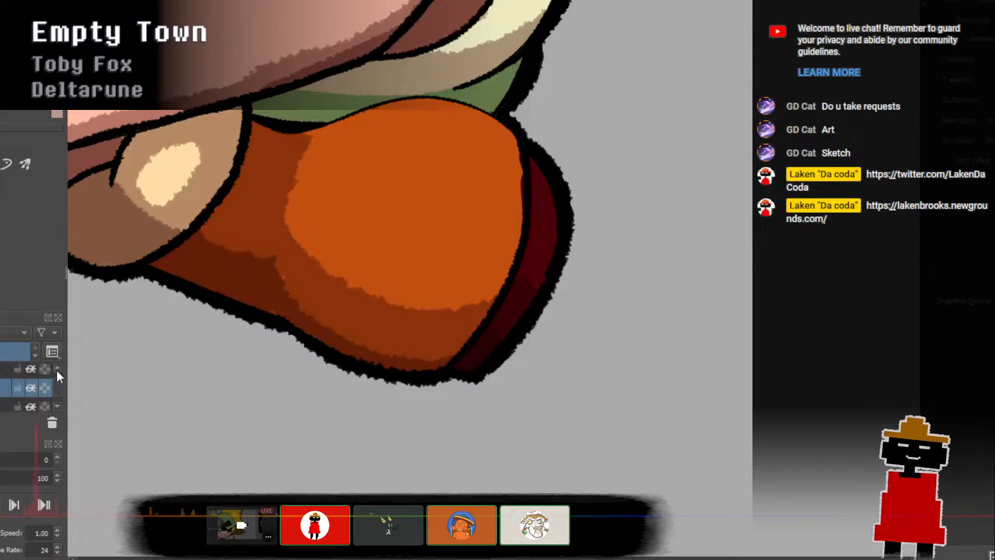
pyautogui.click(57, 370)
pyautogui.click(6, 385)
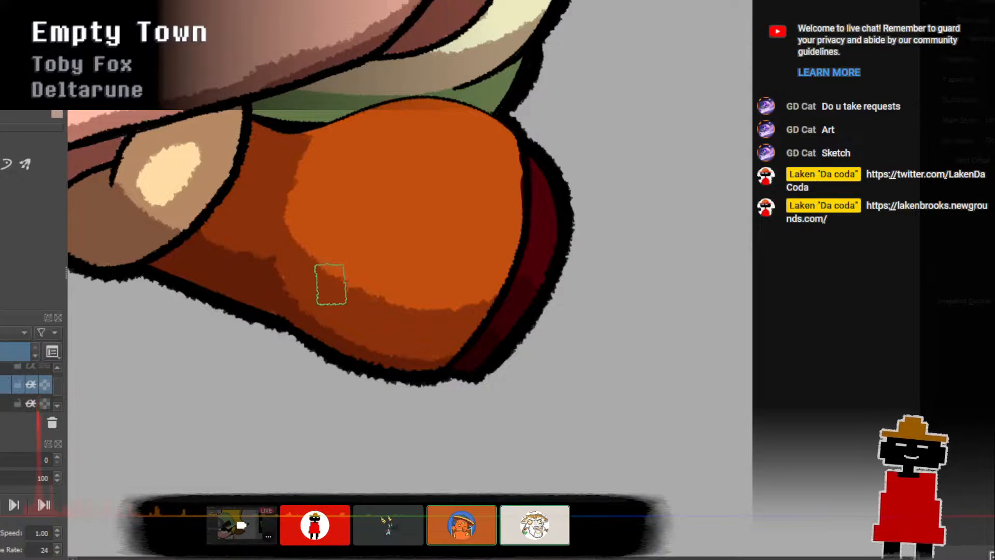
pyautogui.click(57, 405)
pyautogui.click(57, 406)
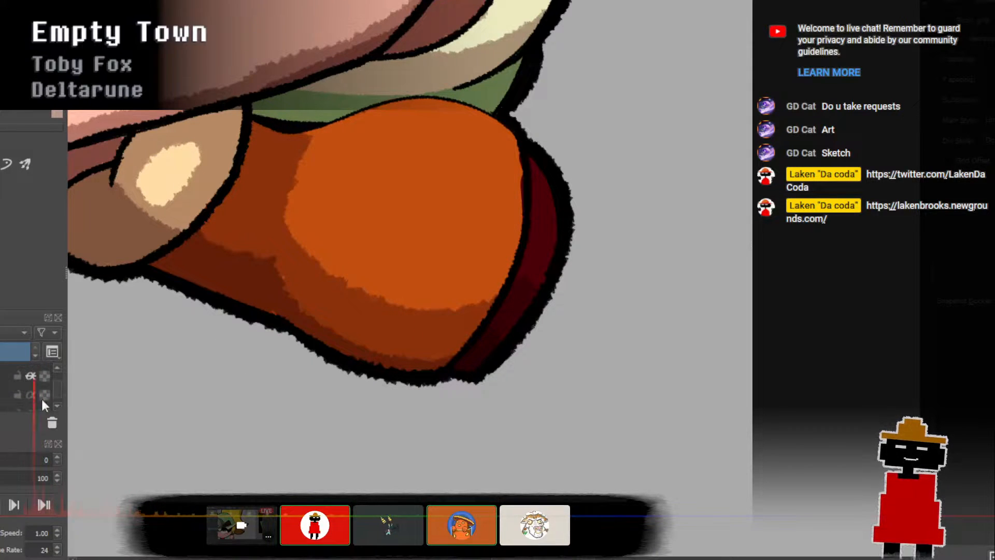
pyautogui.click(57, 366)
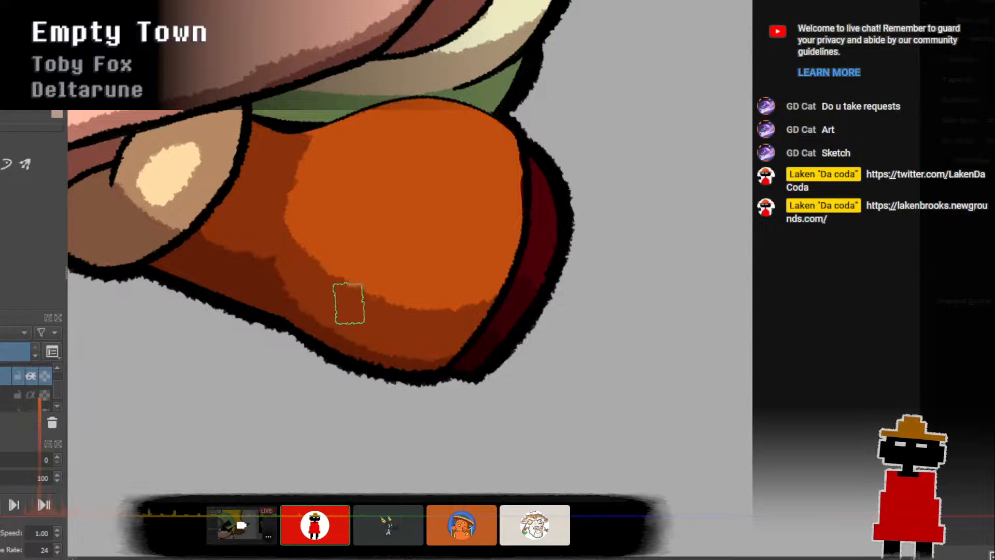
pyautogui.scroll(-3, 349, 302)
pyautogui.scroll(3, 395, 344)
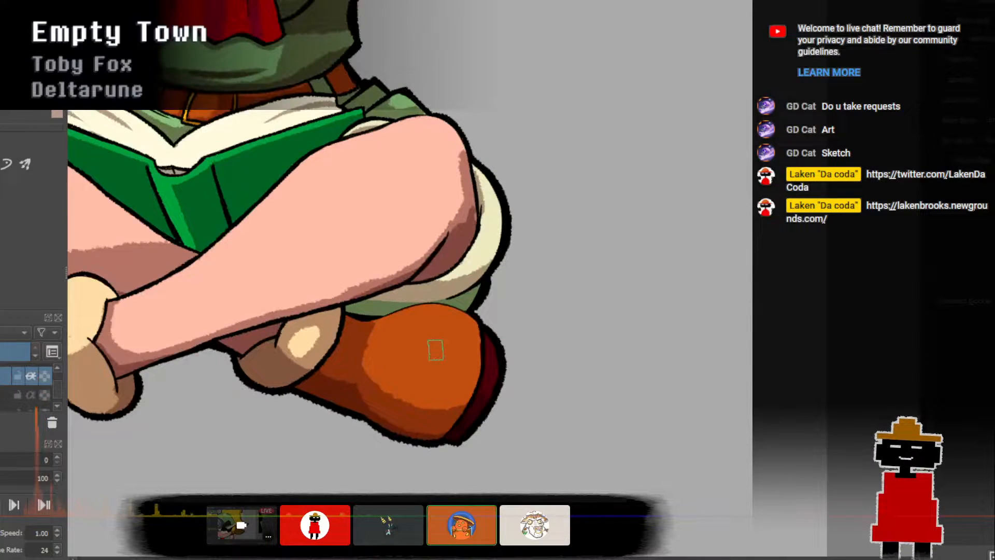
# Refine the shadow in the fold behind the right bent knee, along the edge of the cream shorts cuff.
pyautogui.scroll(2, 437, 348)
pyautogui.moveTo(437, 349); pyautogui.dragTo(429, 357)
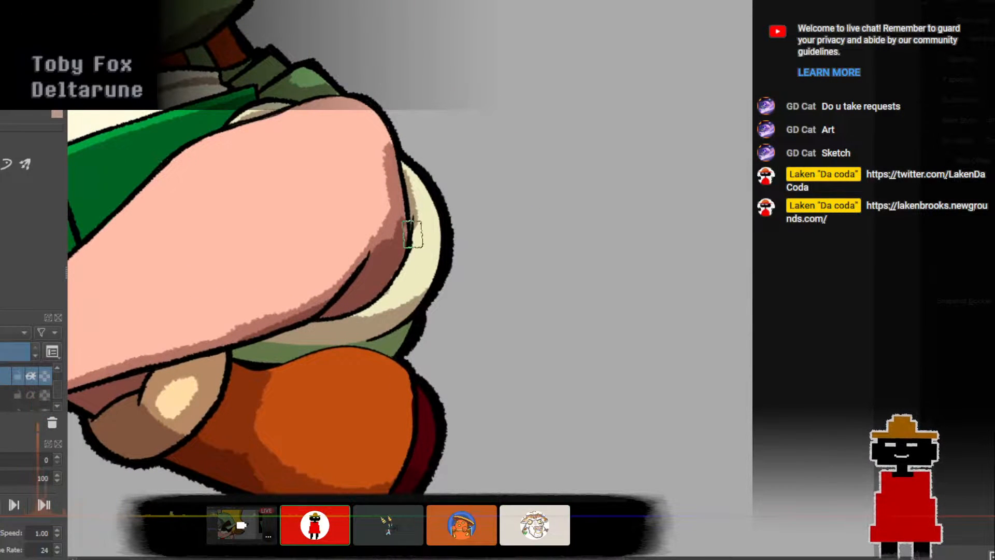
pyautogui.click(58, 369)
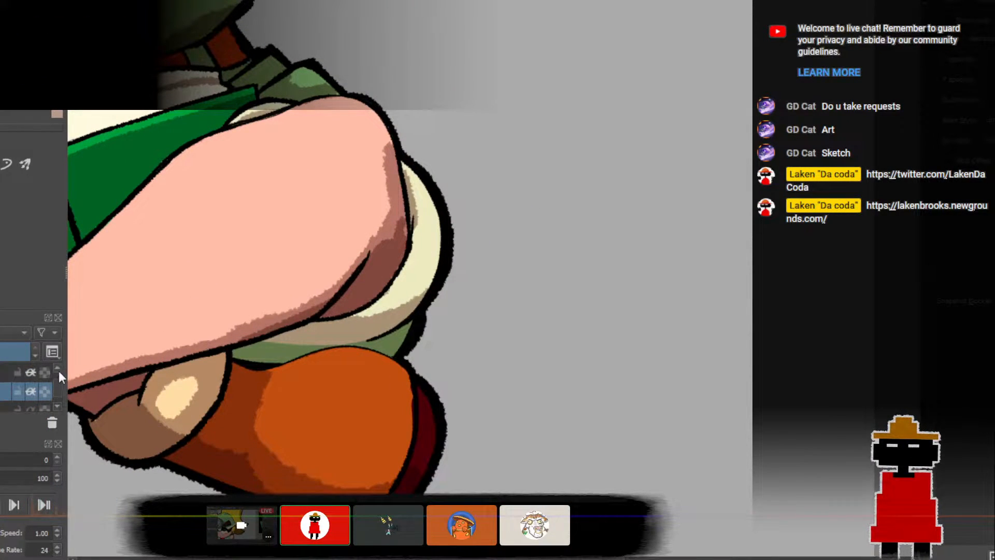
pyautogui.click(57, 369)
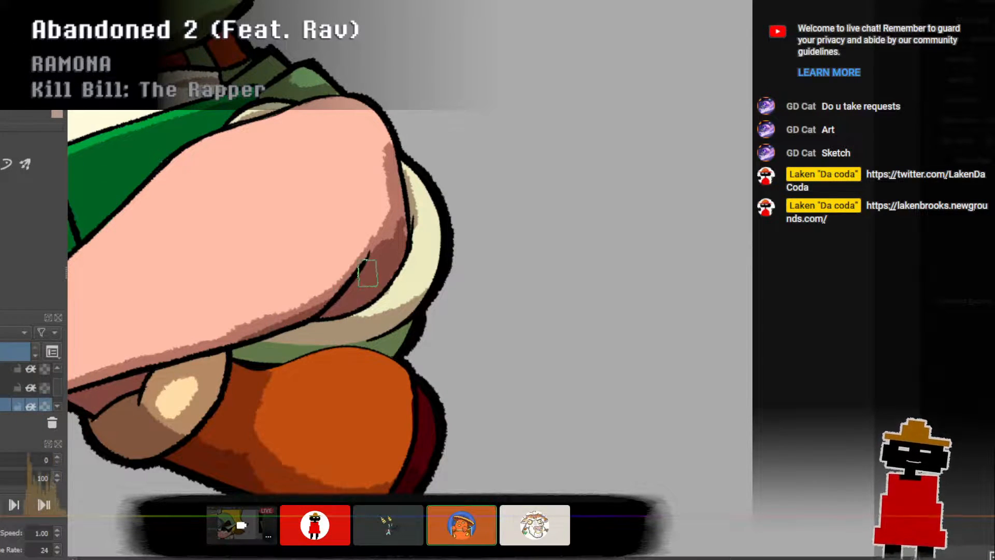
pyautogui.click(7, 389)
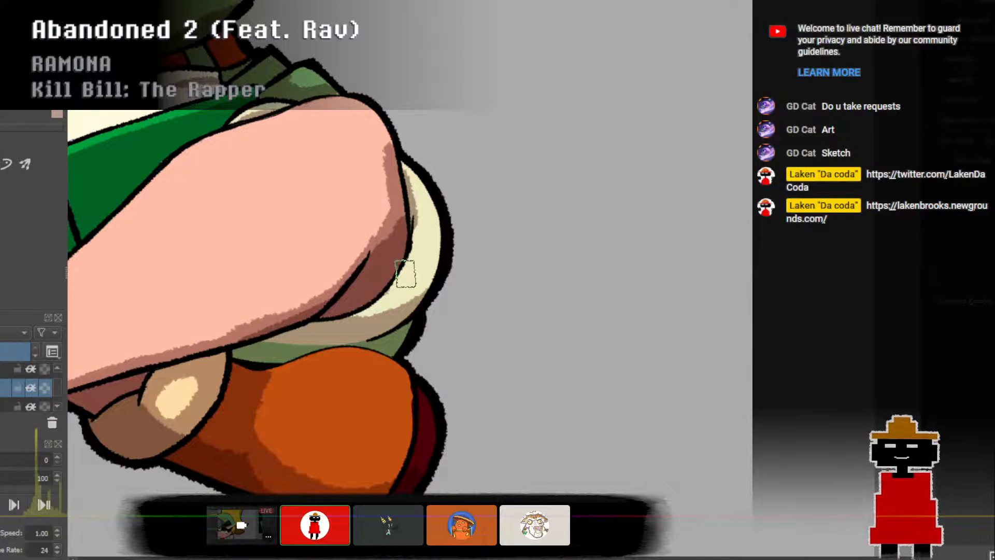
# Clean the stray light specks out of the shadow on the underside of the left thigh.
pyautogui.scroll(-3, 425, 218)
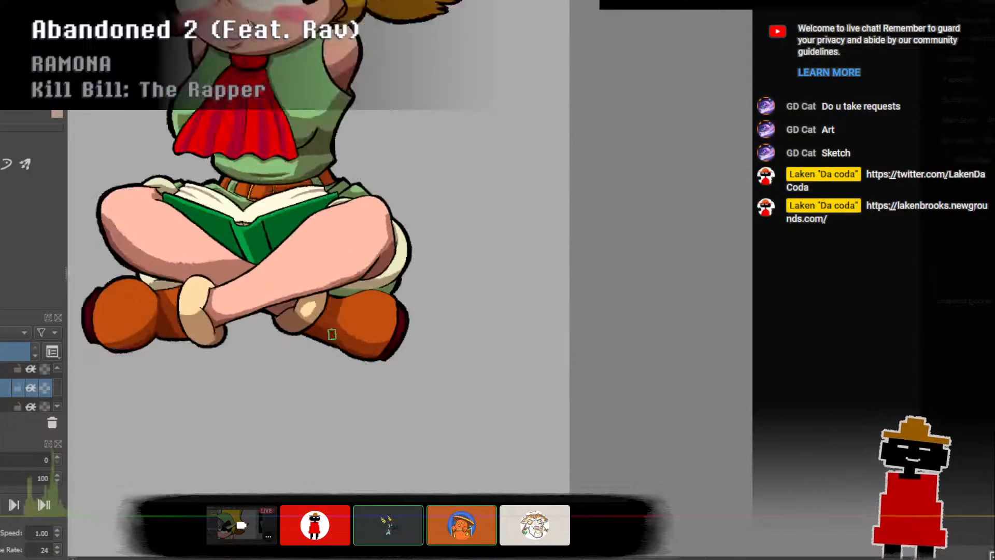
pyautogui.scroll(2, 332, 334)
pyautogui.scroll(5, 348, 312)
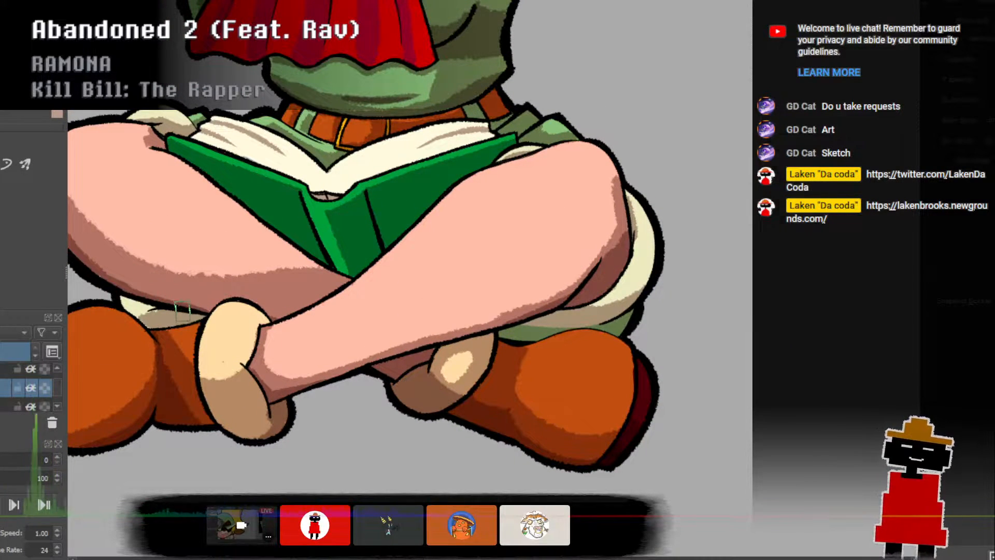
pyautogui.scroll(3, 194, 320)
pyautogui.scroll(3, 195, 319)
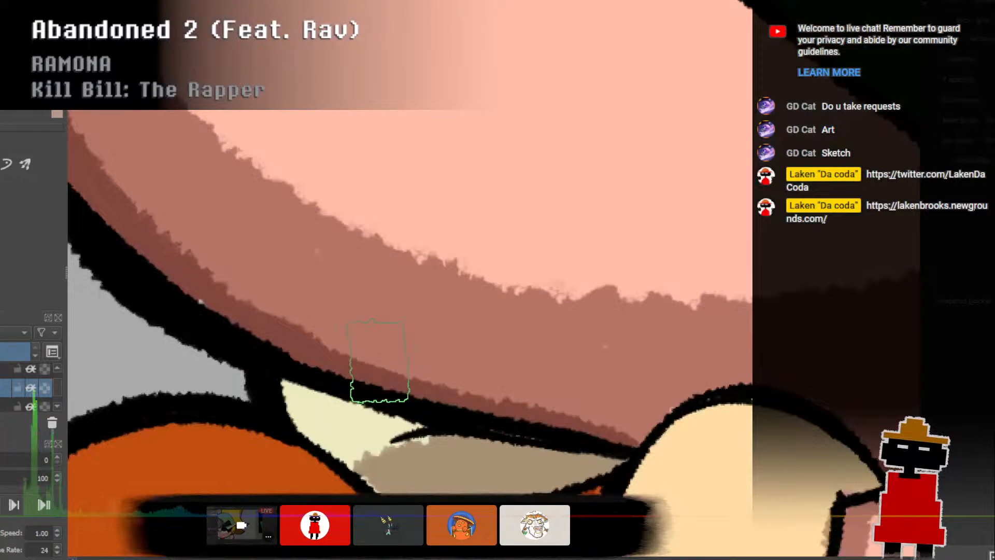
# Patch the small gap between the skin colour and the outline along the left thigh's lower edge.
pyautogui.click(5, 405)
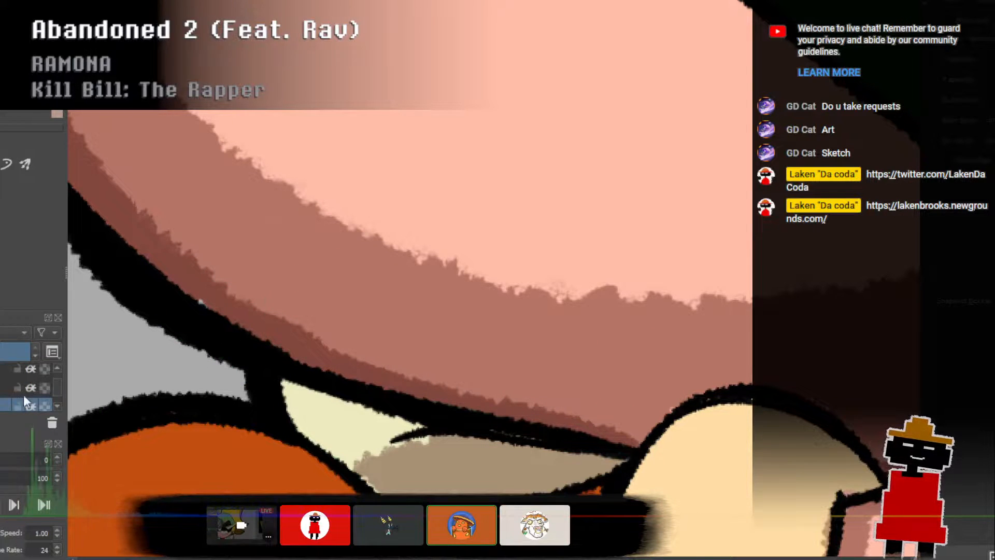
pyautogui.click(57, 406)
pyautogui.click(57, 407)
pyautogui.keyDown('ctrl'); pyautogui.click(7, 395); pyautogui.keyUp('ctrl')
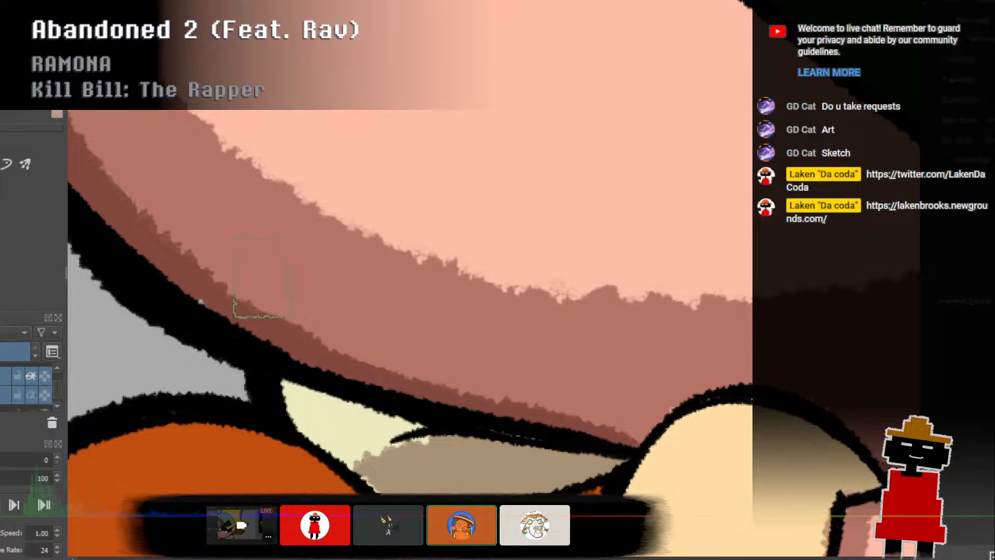
pyautogui.keyDown('ctrl'); pyautogui.click(14, 382); pyautogui.keyUp('ctrl')
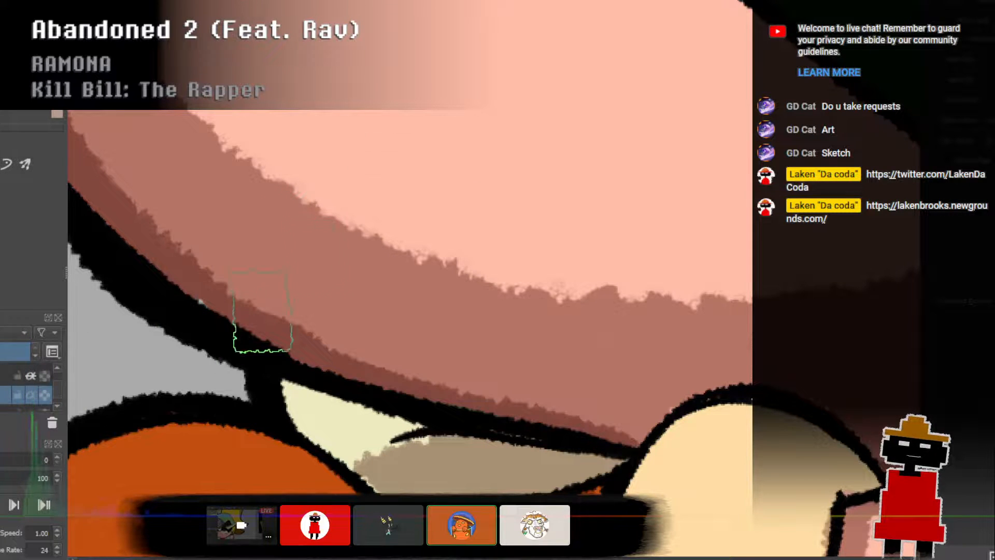
pyautogui.moveTo(198, 296); pyautogui.dragTo(226, 317)
# On the darker shading layer, extend the left thigh's shadow up along the edge of the cream boot cuff.
pyautogui.scroll(-2, 327, 353)
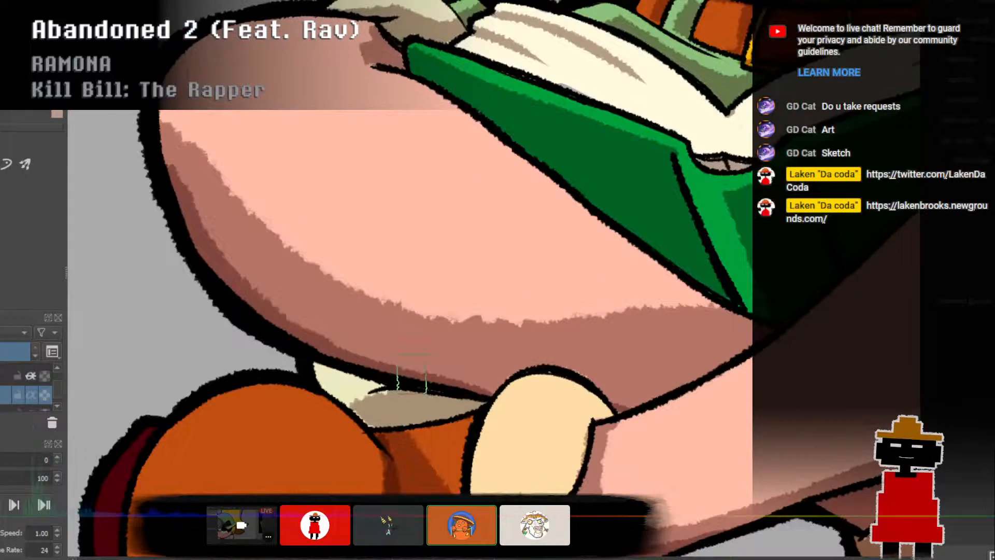
pyautogui.scroll(2, 507, 379)
pyautogui.moveTo(556, 380); pyautogui.dragTo(282, 339)
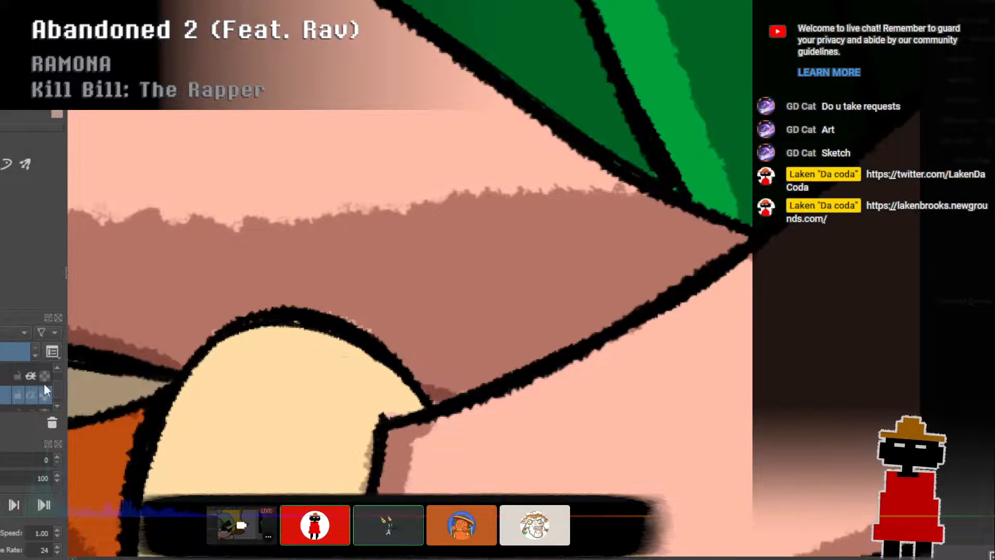
pyautogui.click(55, 369)
pyautogui.click(5, 397)
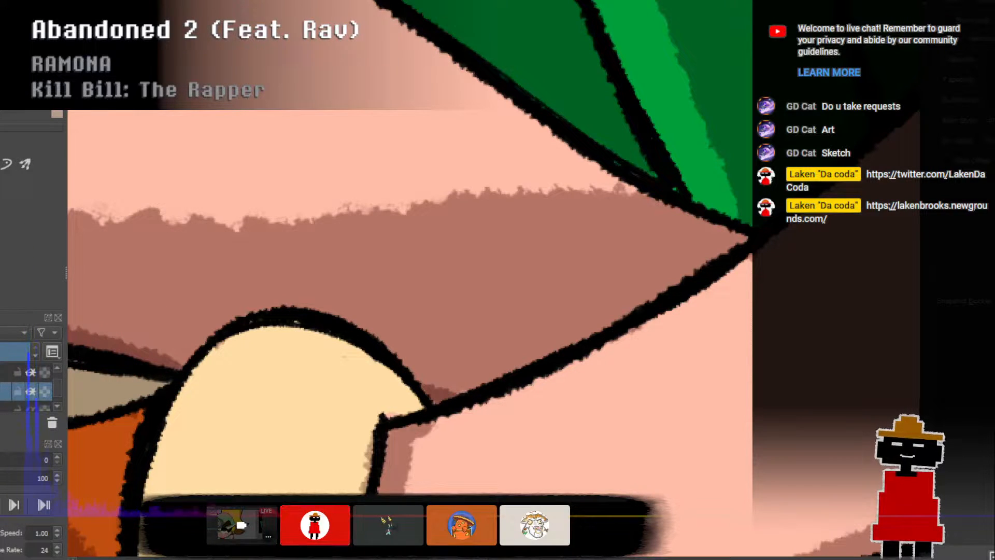
pyautogui.click(7, 372)
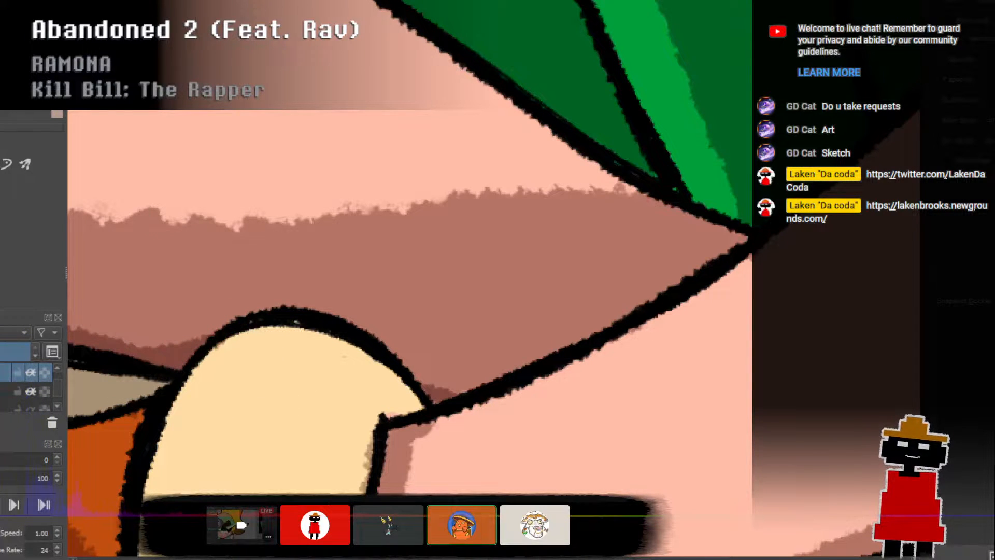
pyautogui.moveTo(209, 369); pyautogui.dragTo(239, 346)
pyautogui.hotkey('ctrl', 'z')
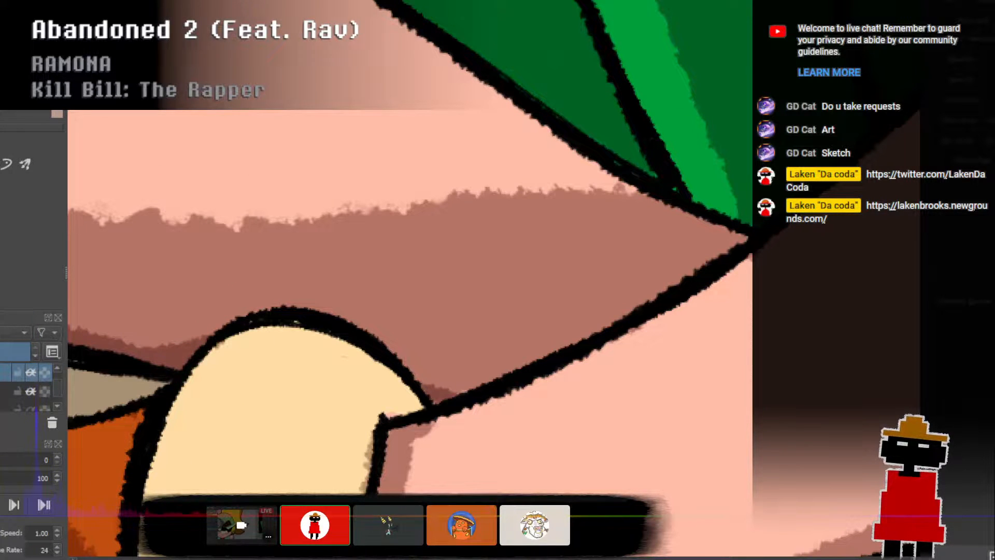
# Refine the left thigh's lighter shadow and add a thin darker strip along its lower edge beside the crossing shin.
pyautogui.click(5, 392)
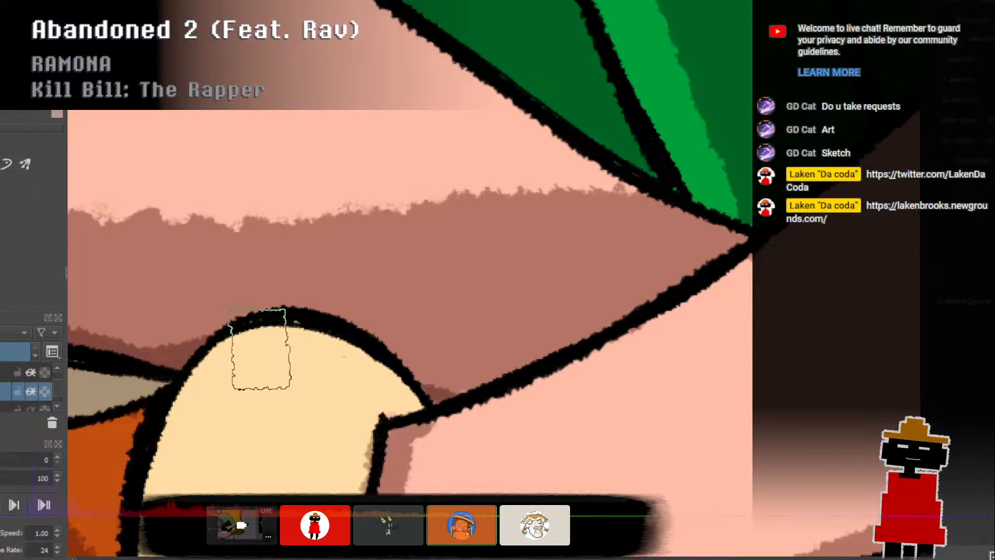
pyautogui.scroll(-6, 259, 357)
pyautogui.scroll(5, 358, 367)
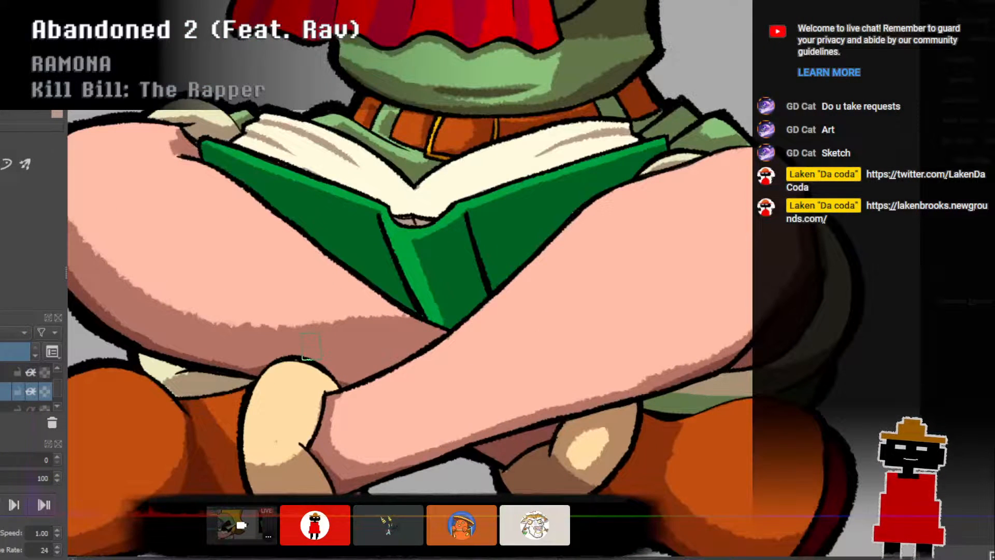
pyautogui.scroll(3, 309, 347)
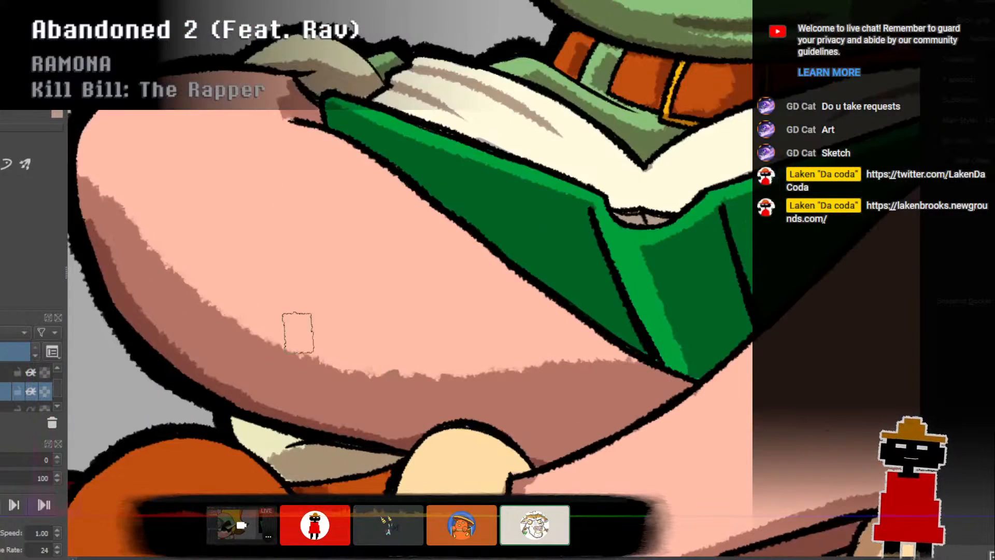
pyautogui.click(12, 373)
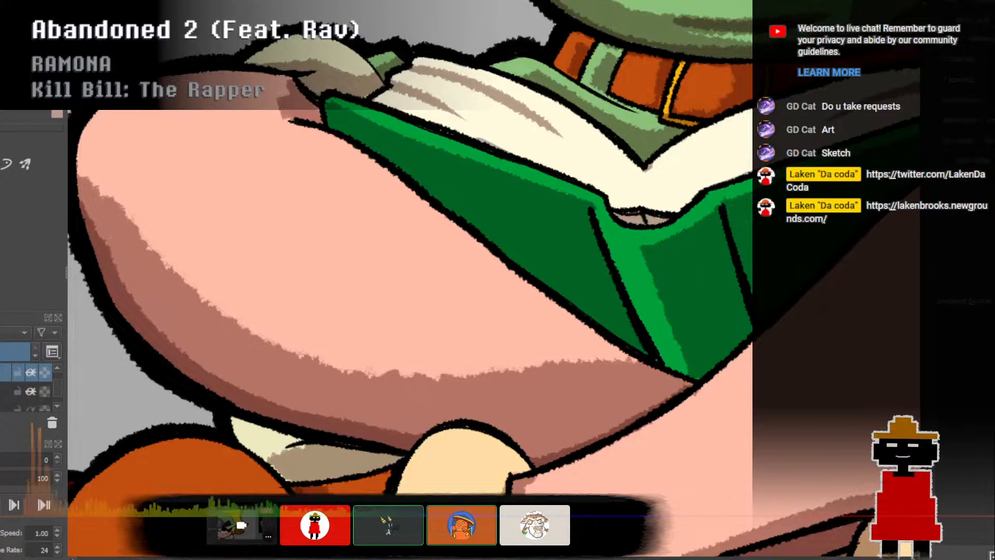
# Patch the small colour gap between the green book cover's lower edge and the outline of the right thigh.
pyautogui.moveTo(321, 557); pyautogui.dragTo(409, 558)
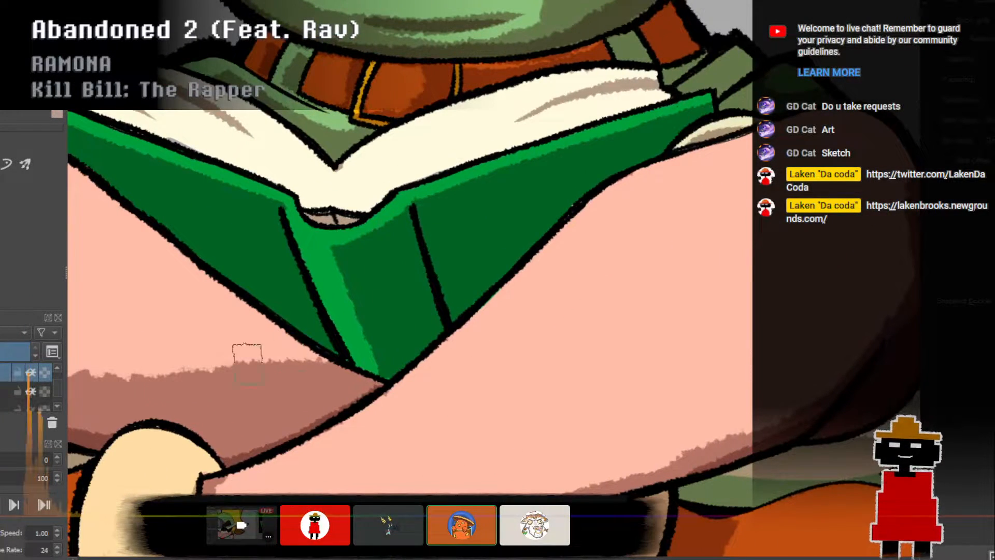
pyautogui.click(11, 392)
pyautogui.keyDown('ctrl'); pyautogui.click(402, 297); pyautogui.keyUp('ctrl')
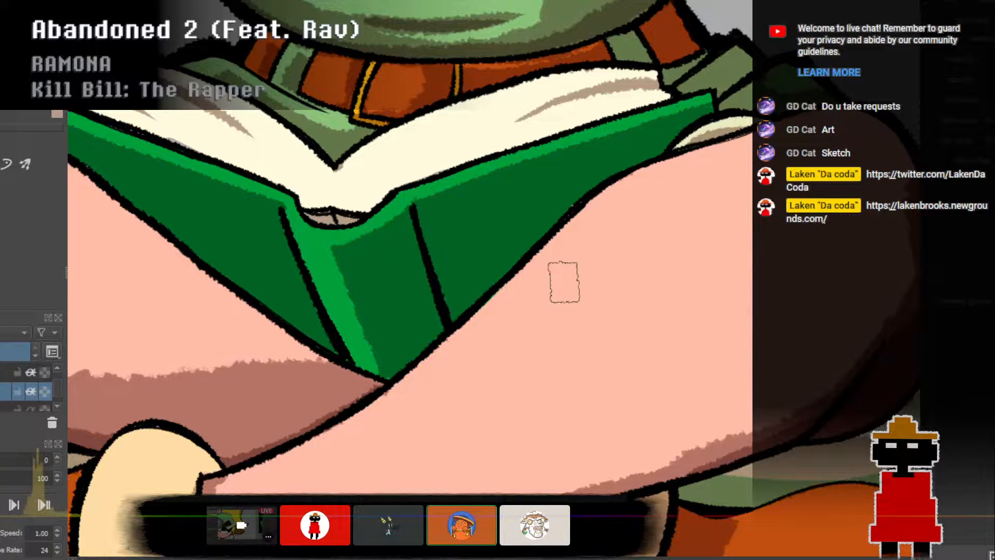
pyautogui.click(60, 405)
pyautogui.click(59, 404)
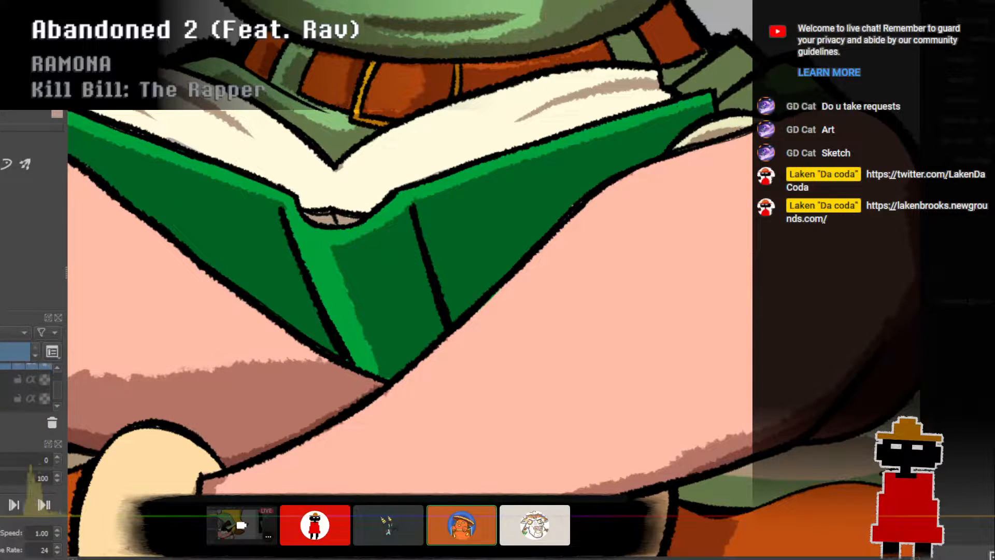
pyautogui.click(26, 398)
pyautogui.keyDown('ctrl'); pyautogui.click(521, 325); pyautogui.keyUp('ctrl')
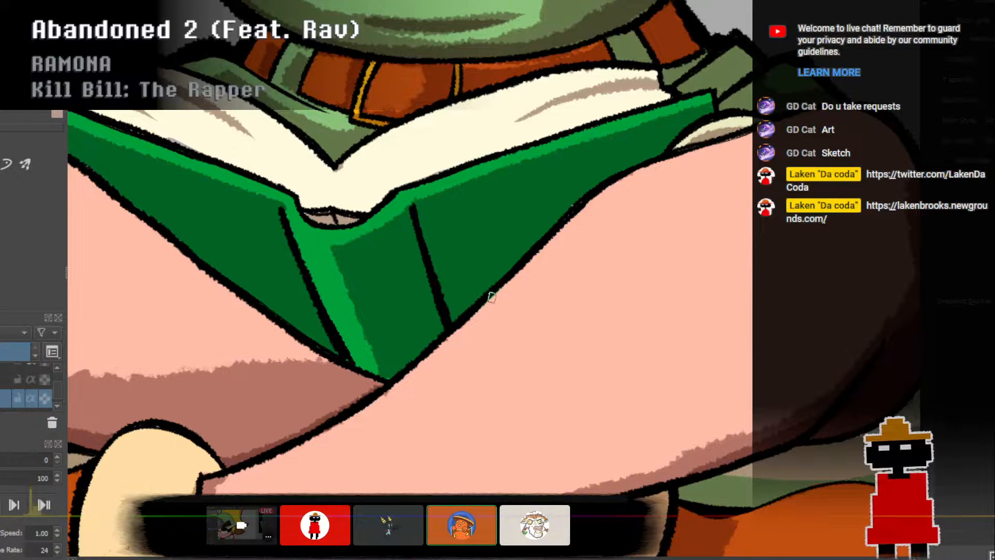
pyautogui.keyDown('ctrl'); pyautogui.click(575, 138); pyautogui.keyUp('ctrl')
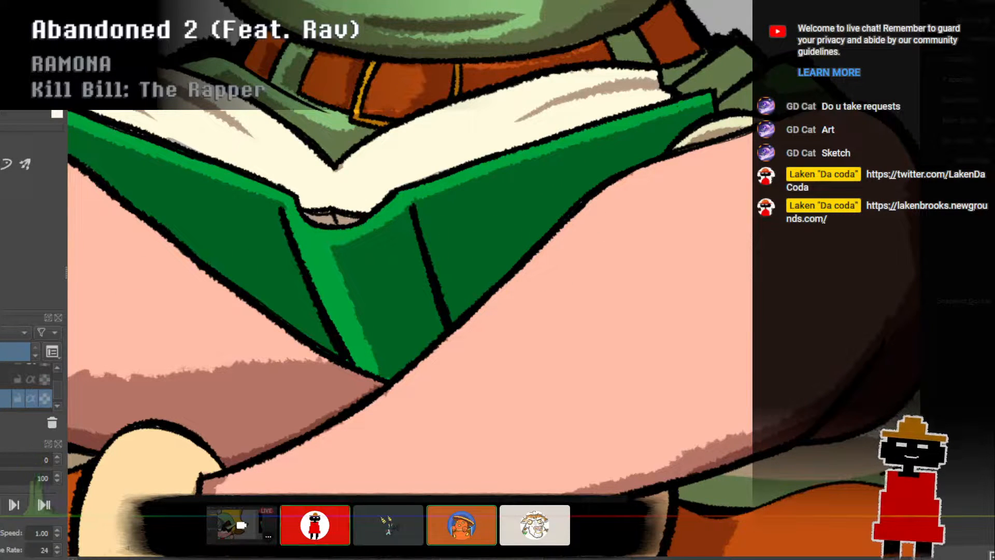
pyautogui.click(11, 379)
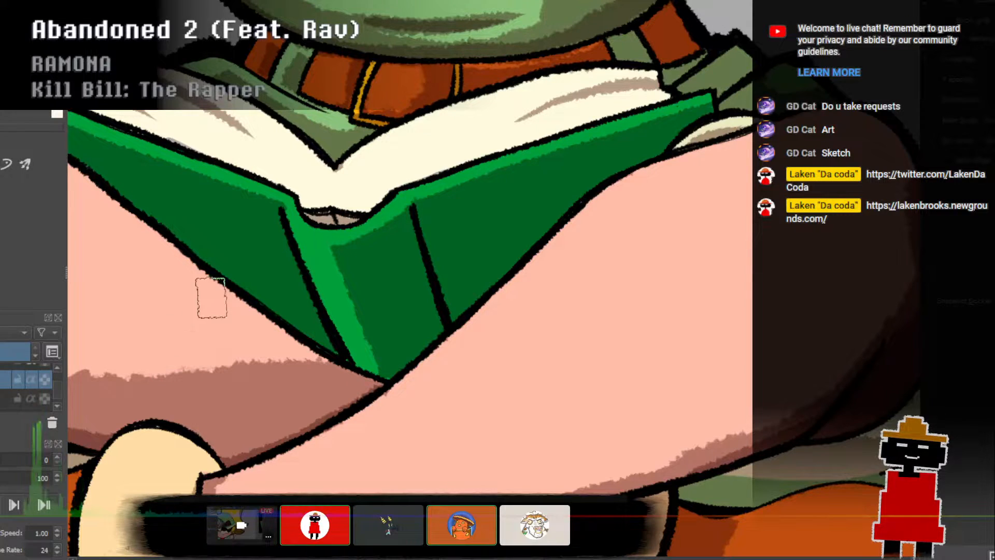
pyautogui.scroll(1, 58, 377)
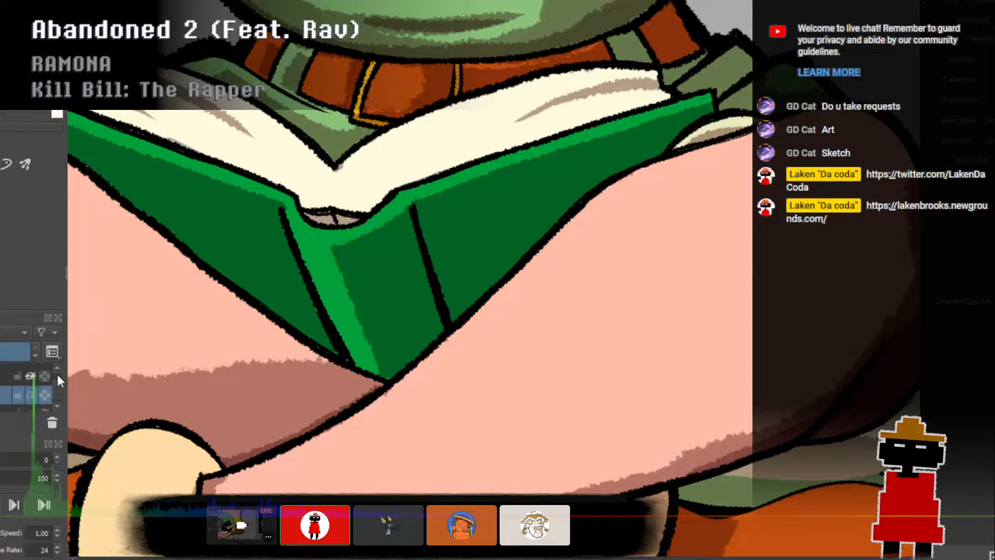
pyautogui.scroll(1, 57, 373)
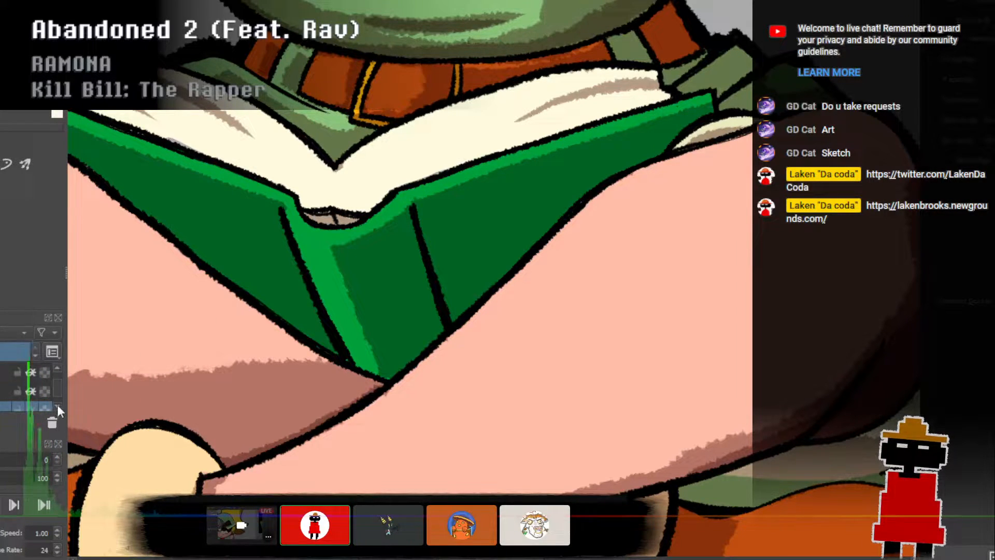
pyautogui.scroll(-1, 57, 404)
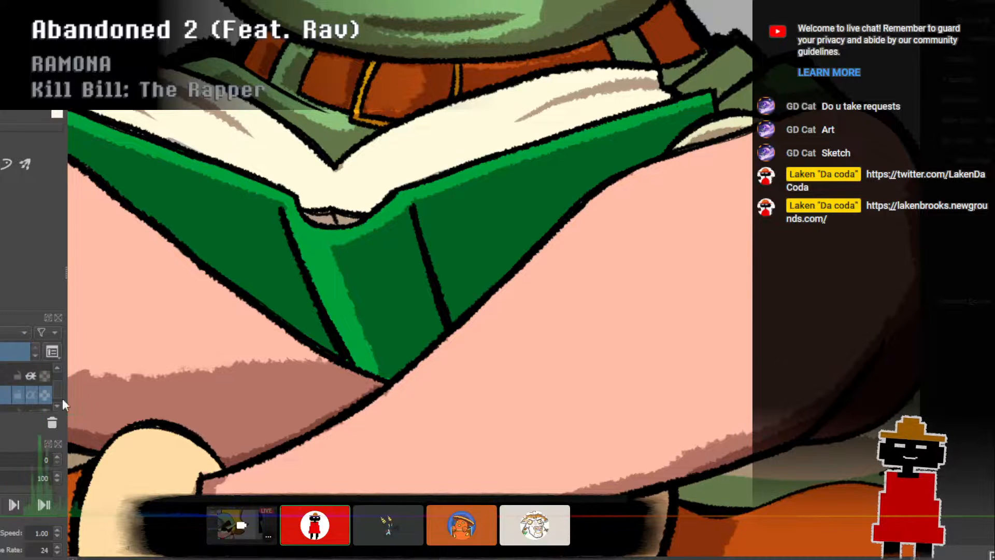
pyautogui.scroll(-1, 59, 404)
pyautogui.click(58, 406)
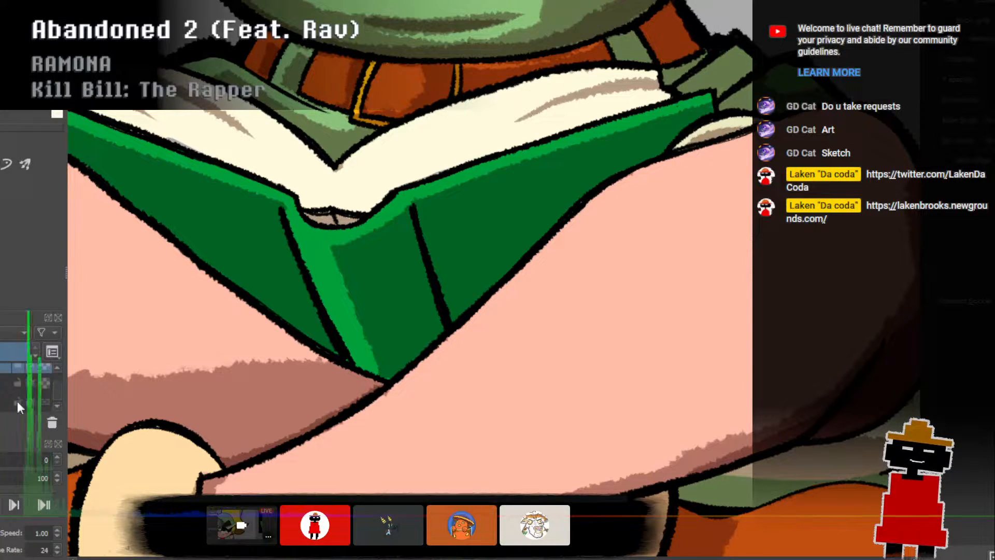
pyautogui.click(58, 369)
pyautogui.click(58, 369)
pyautogui.click(8, 376)
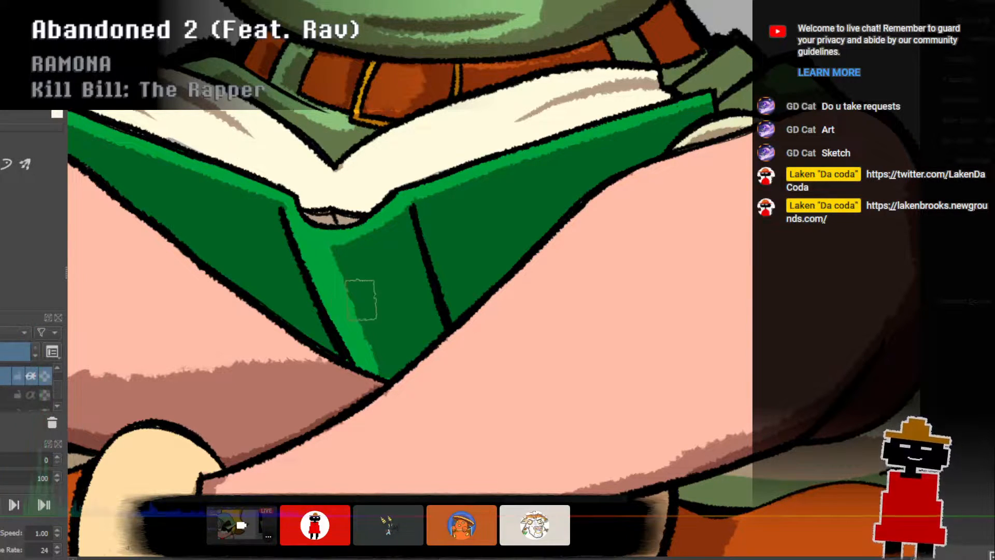
pyautogui.click(374, 328)
pyautogui.hotkey('ctrl', 'z')
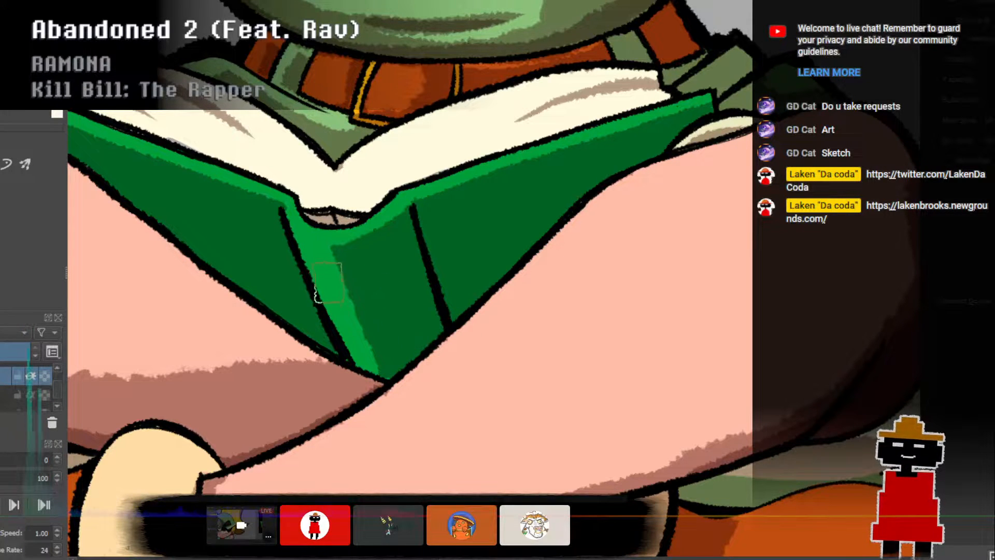
# Examine the whole seated figure, including the legs, boots and torso, for remaining flaws in the shading.
pyautogui.scroll(-2, 366, 260)
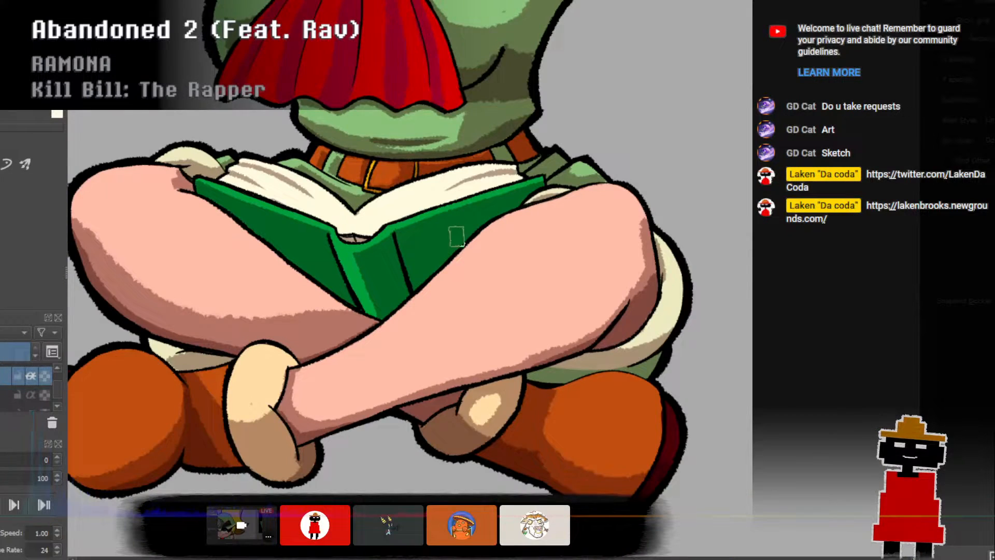
pyautogui.scroll(-3, 456, 237)
pyautogui.moveTo(429, 222); pyautogui.dragTo(414, 324)
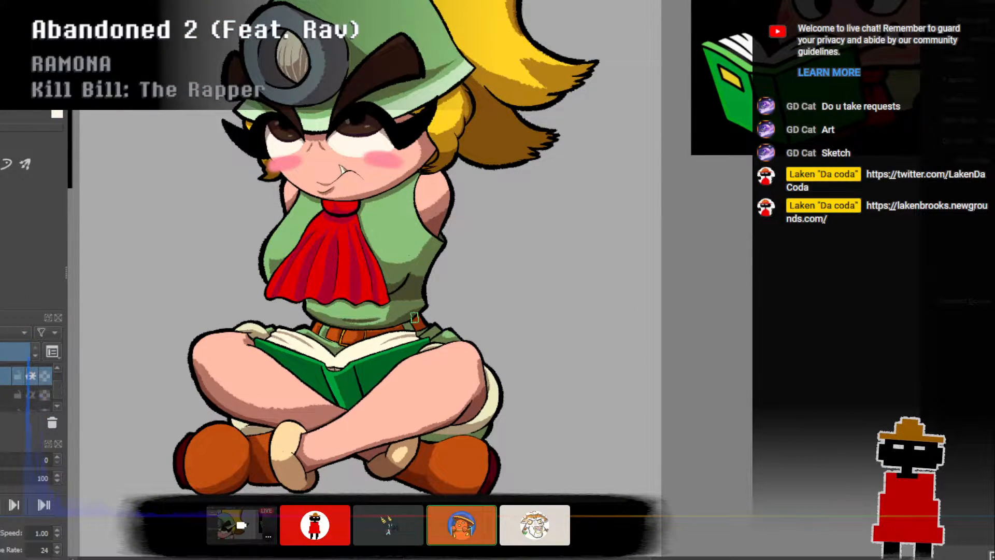
pyautogui.scroll(2, 415, 317)
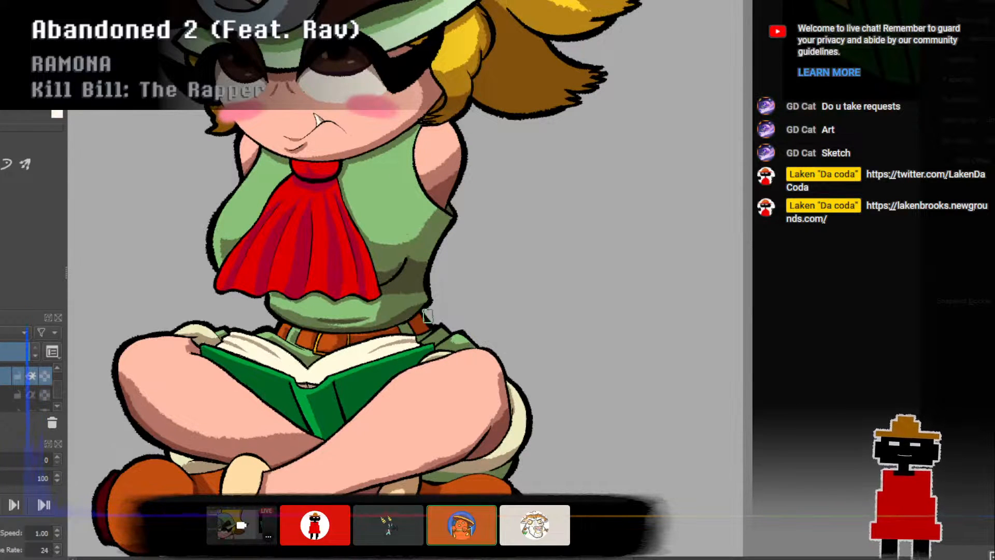
pyautogui.scroll(2, 534, 441)
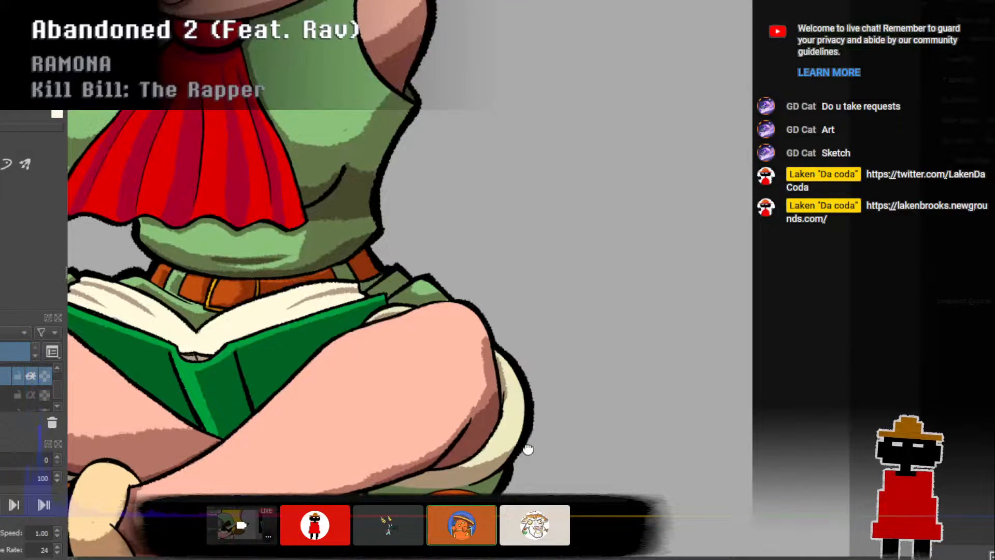
pyautogui.scroll(1, 529, 433)
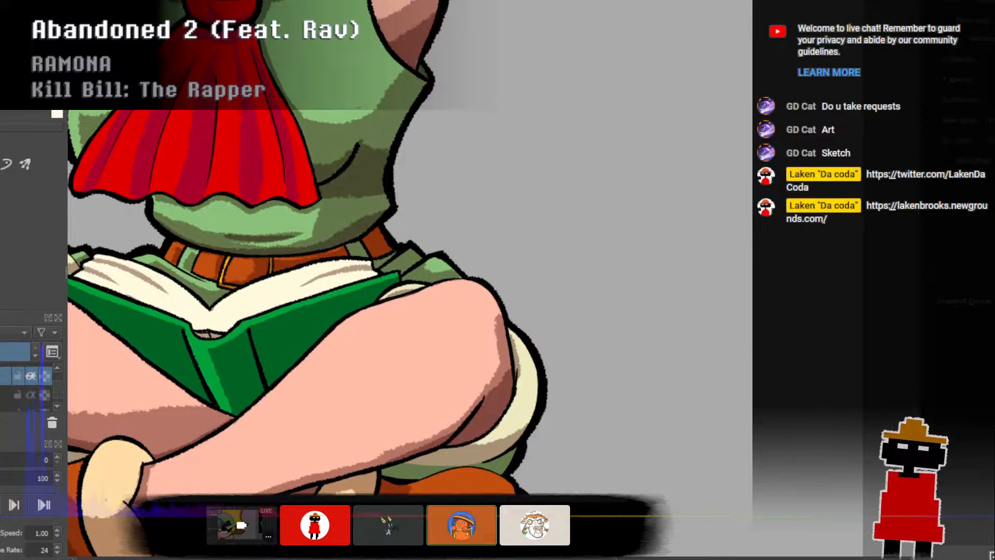
pyautogui.click(57, 369)
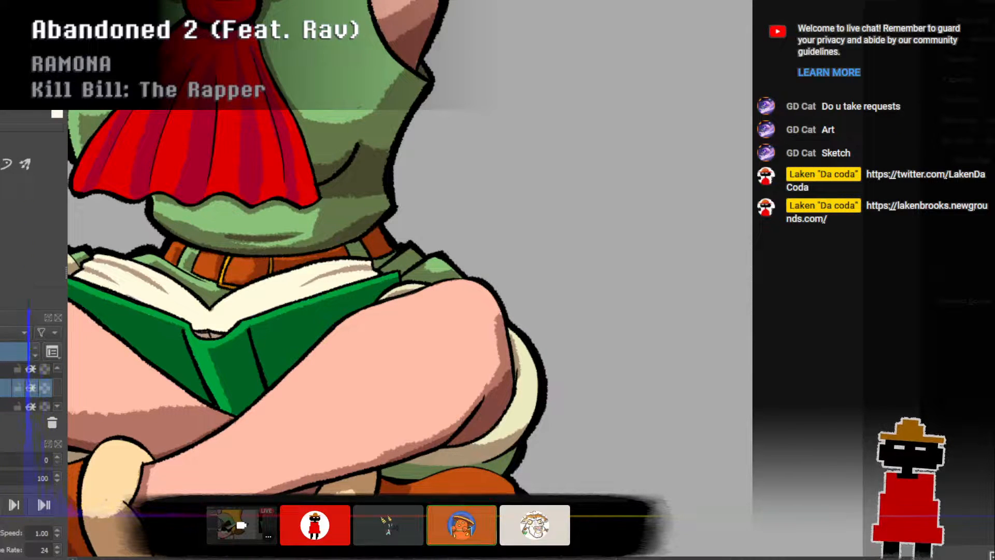
pyautogui.press('pagedown')
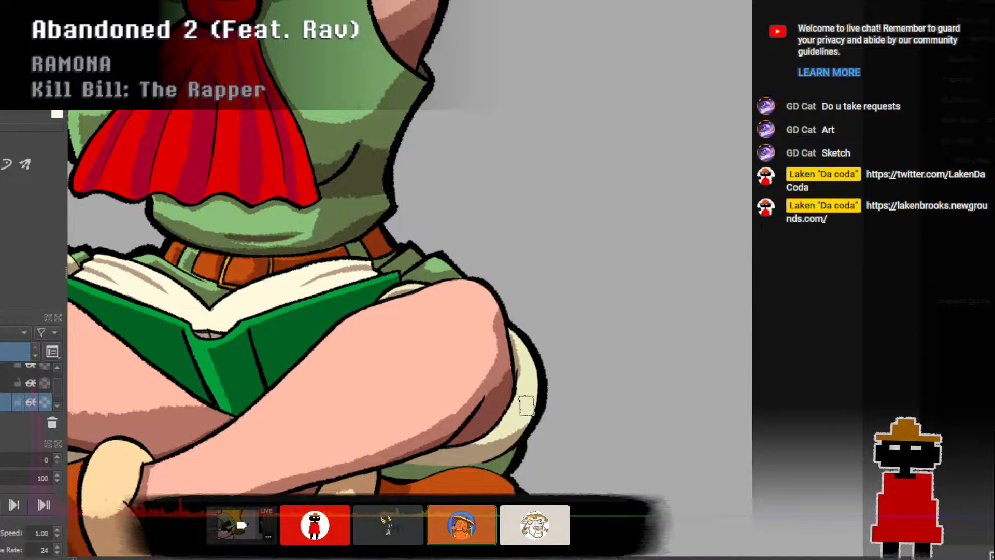
pyautogui.scroll(-4, 526, 404)
pyautogui.scroll(-2, 532, 398)
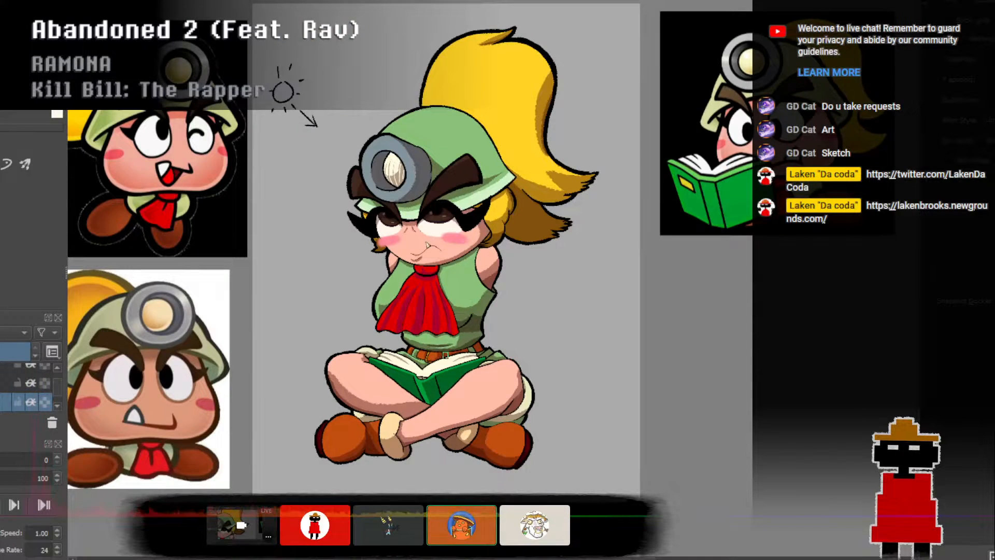
# Inspect the left thigh, open book, belt and upper body close up for leftover gaps and stray marks.
pyautogui.scroll(6, 445, 355)
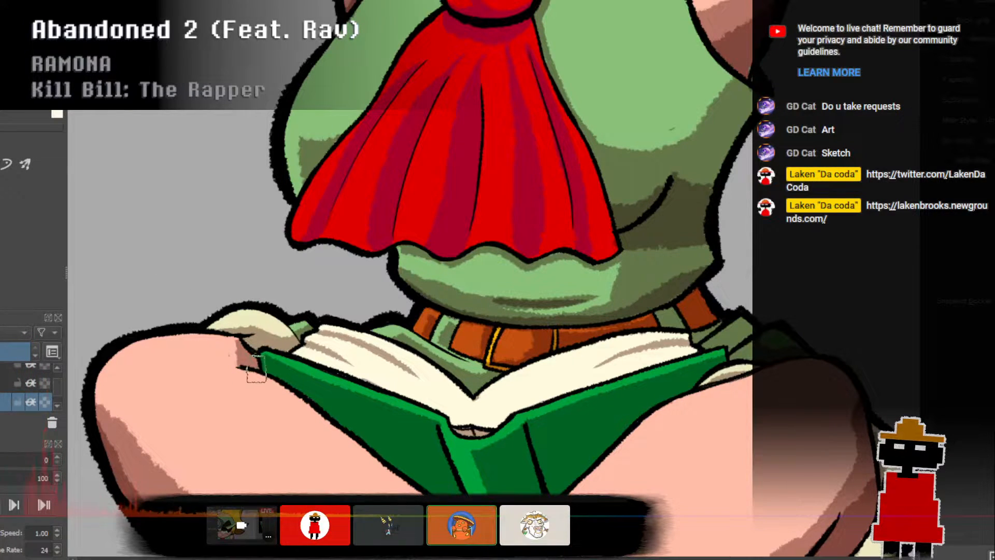
pyautogui.click(5, 383)
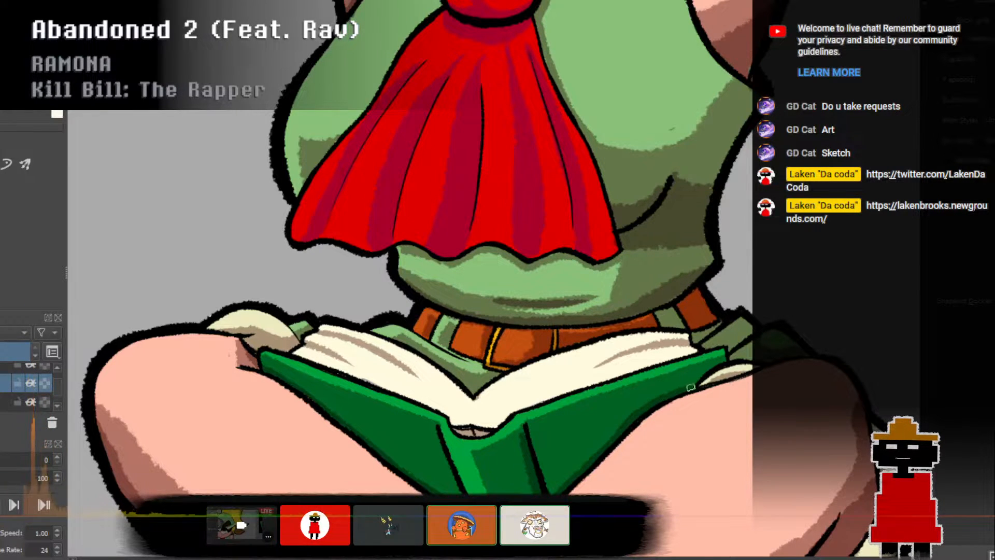
pyautogui.scroll(-5, 704, 416)
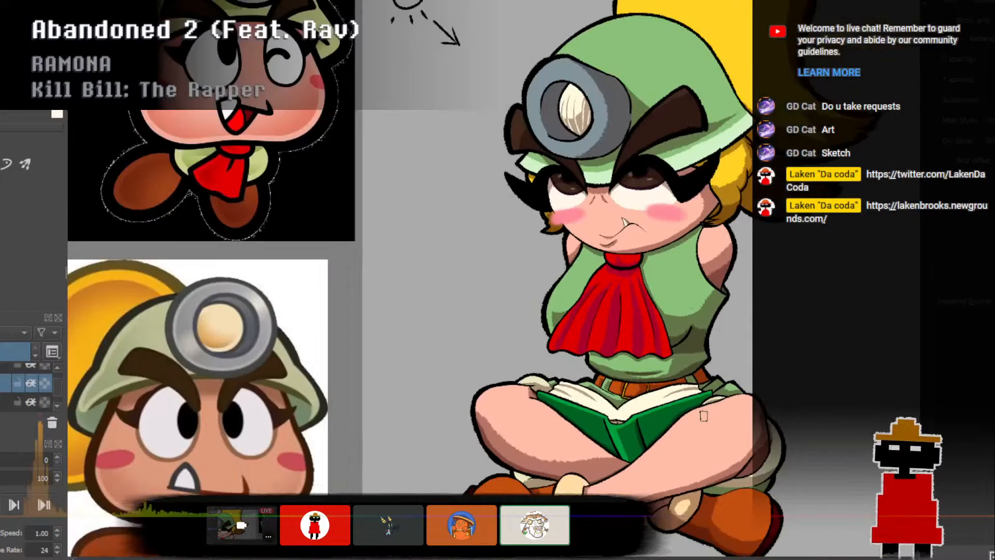
pyautogui.moveTo(702, 417); pyautogui.dragTo(660, 475)
pyautogui.scroll(3, 600, 455)
pyautogui.moveTo(601, 458); pyautogui.dragTo(544, 396)
pyautogui.scroll(-1, 553, 384)
pyautogui.scroll(2, 544, 396)
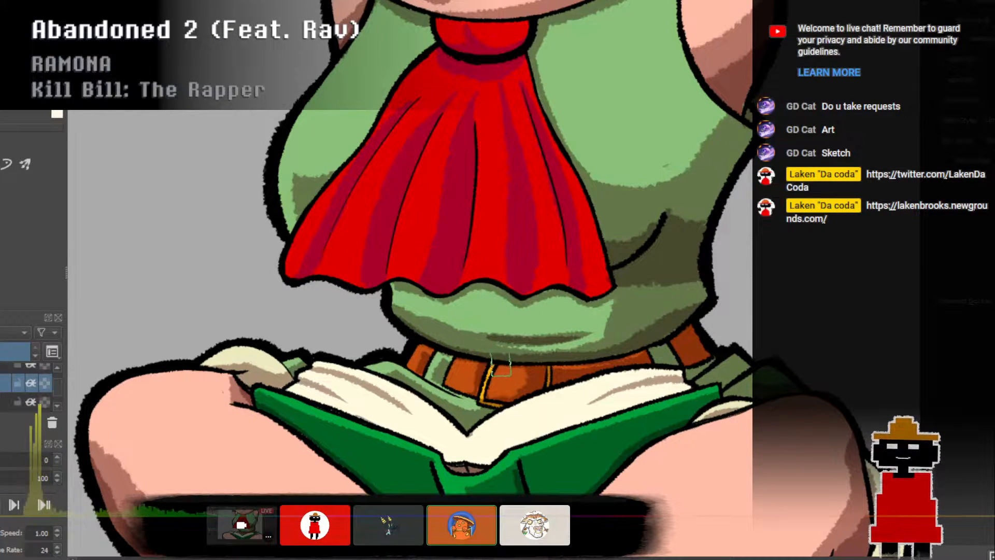
pyautogui.scroll(-2, 427, 359)
pyautogui.moveTo(470, 323); pyautogui.dragTo(448, 421)
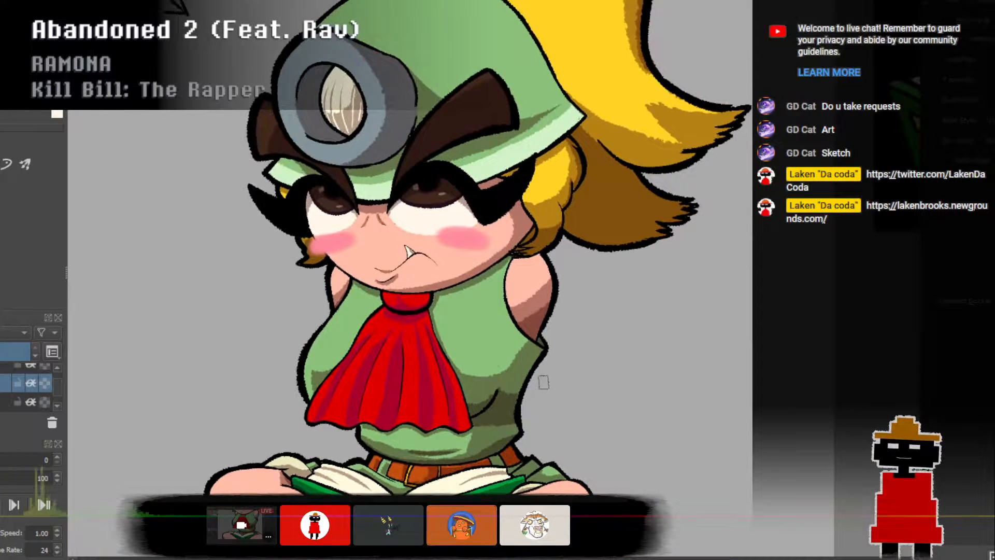
pyautogui.scroll(-1, 542, 381)
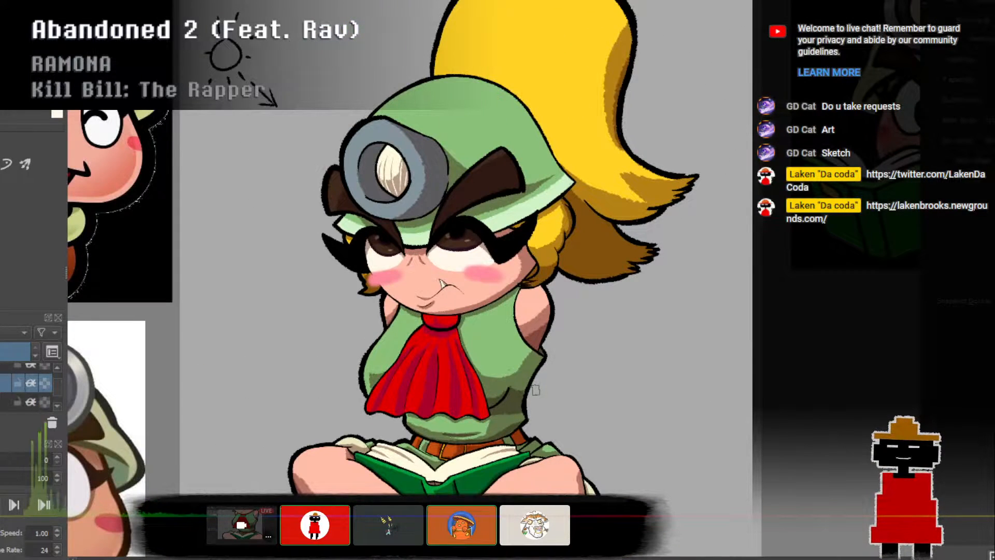
# Remove the stray dark speck from the light area of the green shirt and tidy the shadow edge below the armhole.
pyautogui.scroll(4, 535, 392)
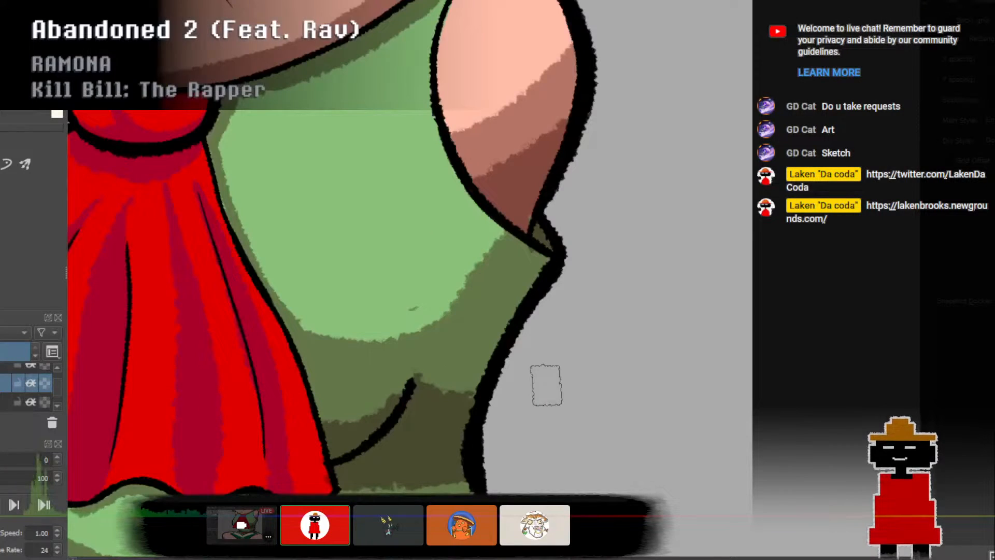
pyautogui.scroll(-2, 535, 381)
pyautogui.moveTo(544, 377); pyautogui.dragTo(552, 430)
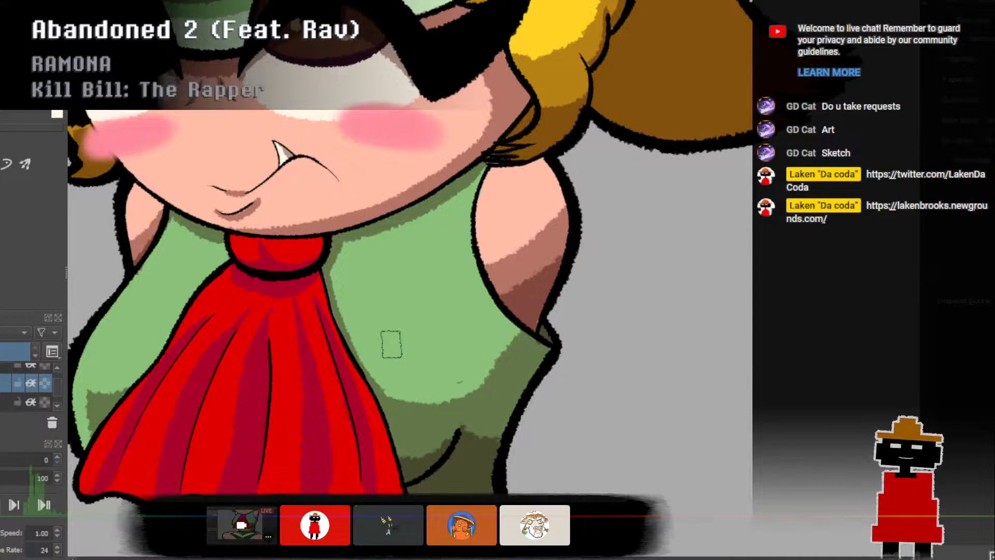
pyautogui.press('pagedown')
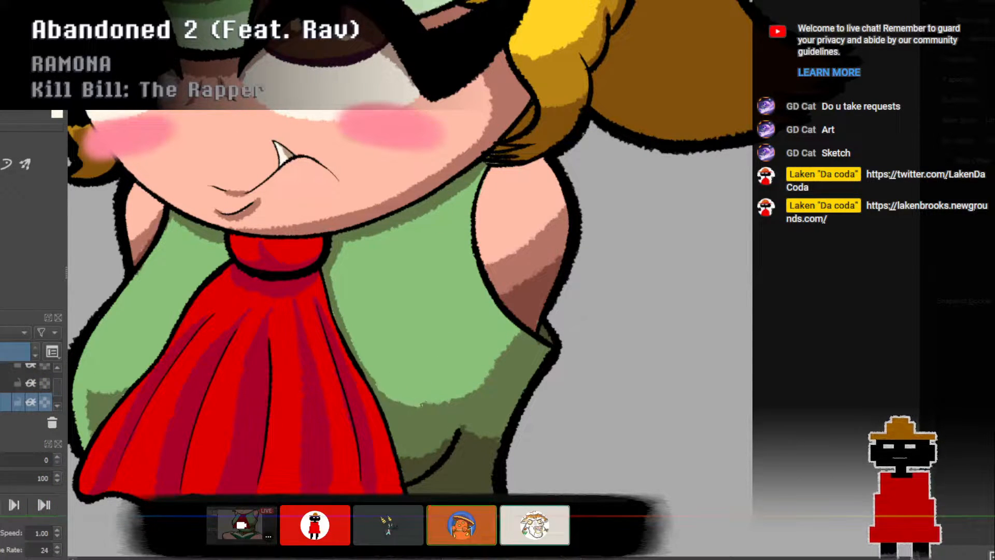
pyautogui.moveTo(487, 377); pyautogui.dragTo(508, 339)
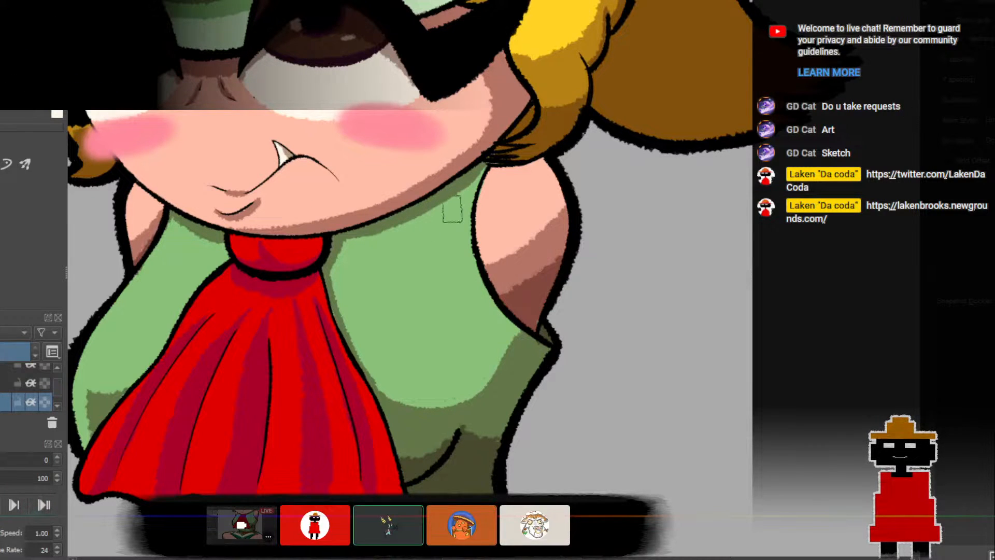
# Review the cleaned shirt shading and the rest of the character from head to boots.
pyautogui.scroll(-3, 378, 288)
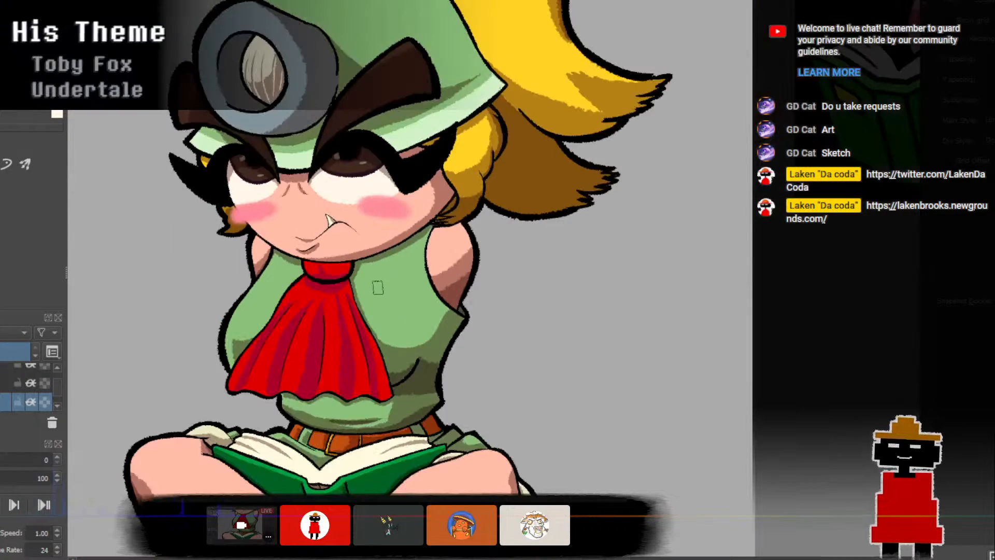
pyautogui.scroll(1, 400, 293)
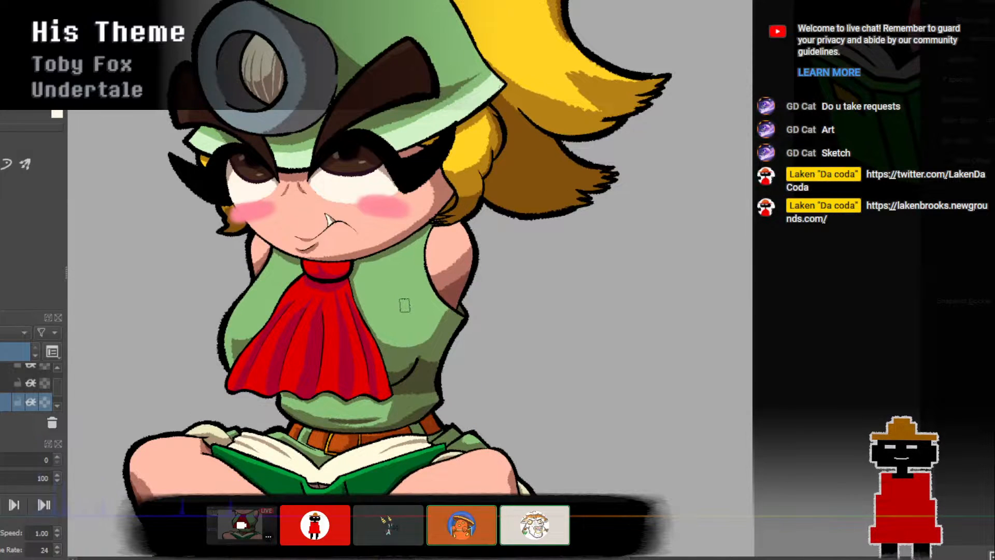
pyautogui.moveTo(467, 321); pyautogui.dragTo(403, 305)
pyautogui.scroll(1, 403, 313)
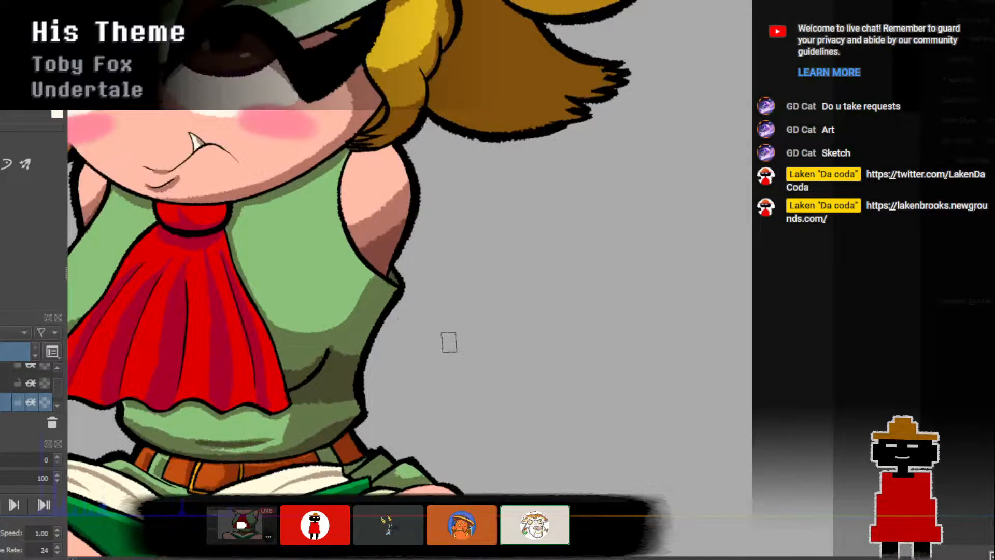
pyautogui.moveTo(449, 342)
pyautogui.mouseDown()
pyautogui.moveTo(436, 286)
pyautogui.moveTo(386, 320)
pyautogui.moveTo(390, 347)
pyautogui.moveTo(384, 318)
pyautogui.moveTo(400, 288)
pyautogui.mouseUp()
pyautogui.scroll(-2, 395, 276)
pyautogui.scroll(1, 363, 378)
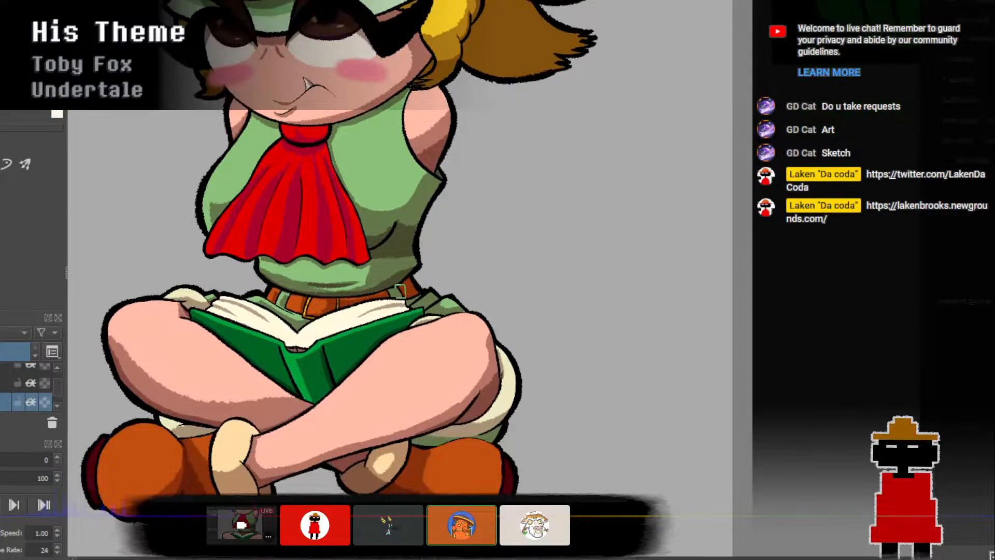
pyautogui.scroll(-1, 451, 314)
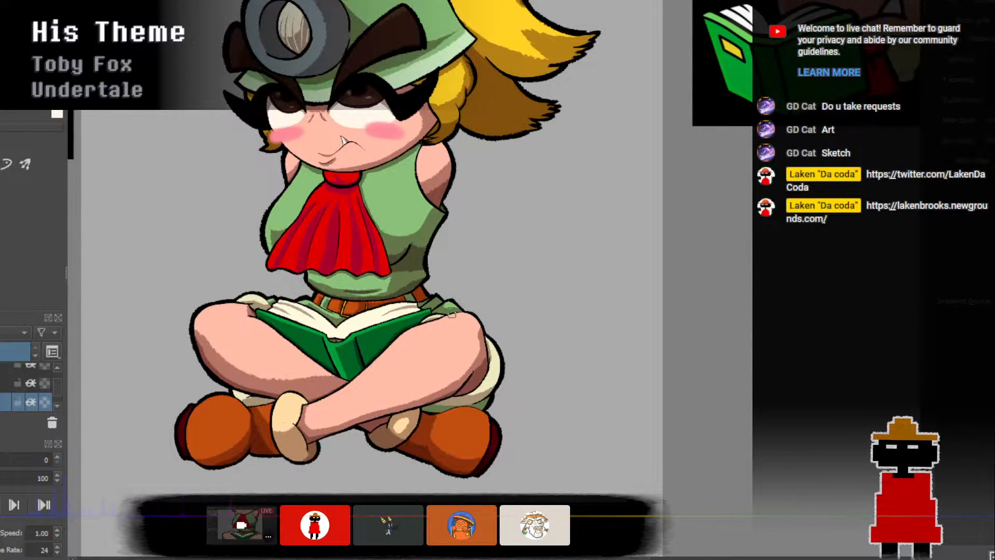
# Inspect the scarf, shirt, belt and open book close up, checking both shading layers for remaining flaws.
pyautogui.scroll(-1, 449, 316)
pyautogui.scroll(1, 449, 319)
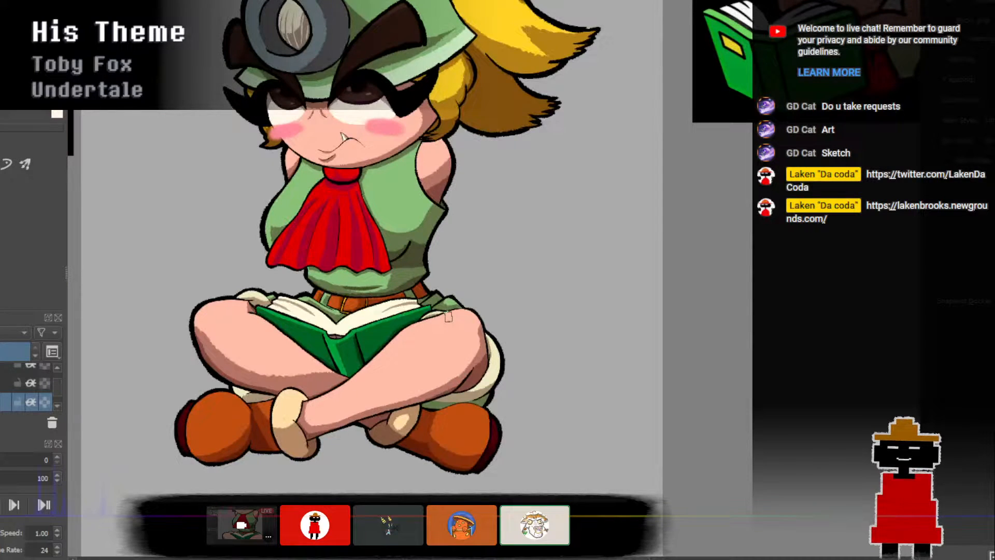
pyautogui.scroll(2, 449, 316)
pyautogui.moveTo(388, 245)
pyautogui.mouseDown()
pyautogui.moveTo(499, 342)
pyautogui.moveTo(470, 339)
pyautogui.mouseUp()
pyautogui.scroll(1, 558, 344)
pyautogui.scroll(-1, 452, 344)
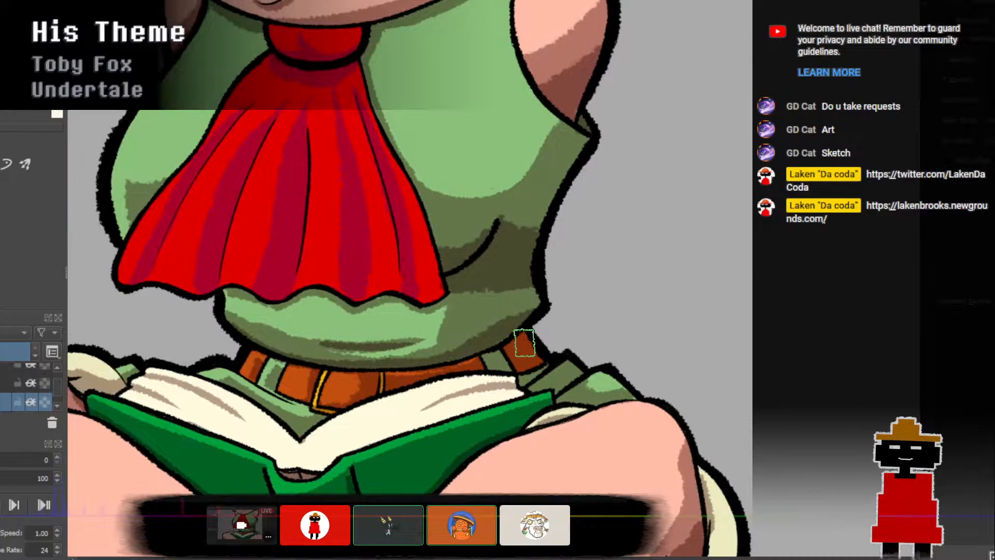
pyautogui.scroll(1, 521, 345)
pyautogui.click(6, 383)
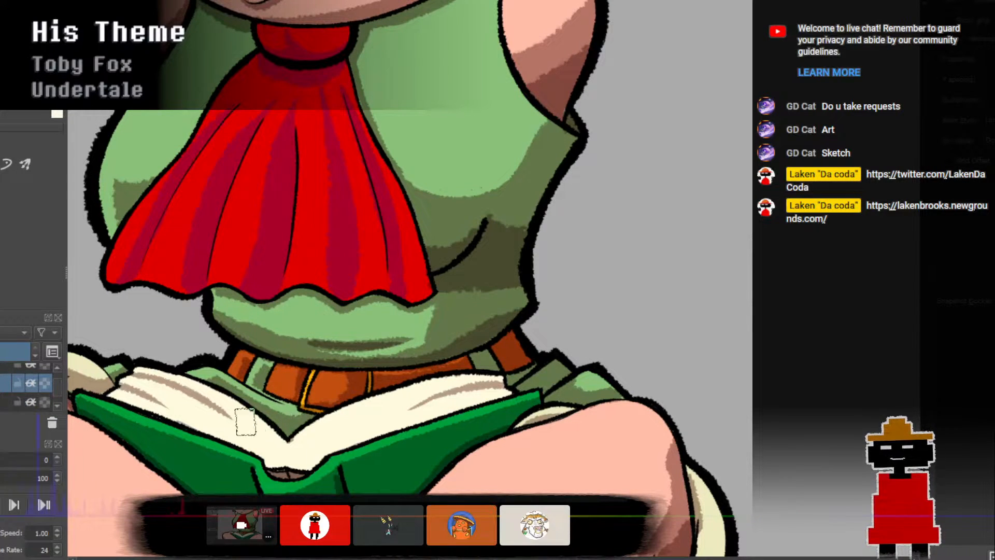
pyautogui.press('pagedown')
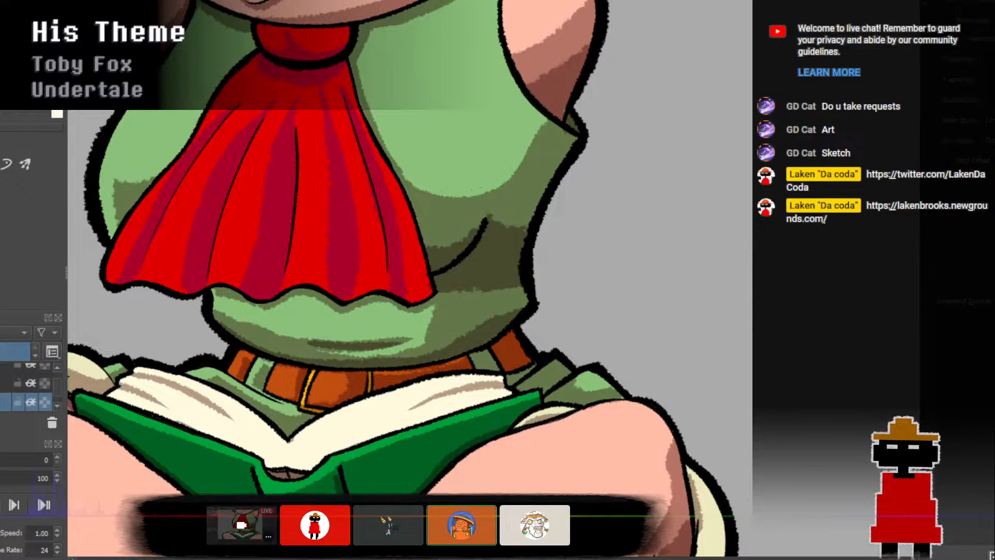
pyautogui.press('pageup')
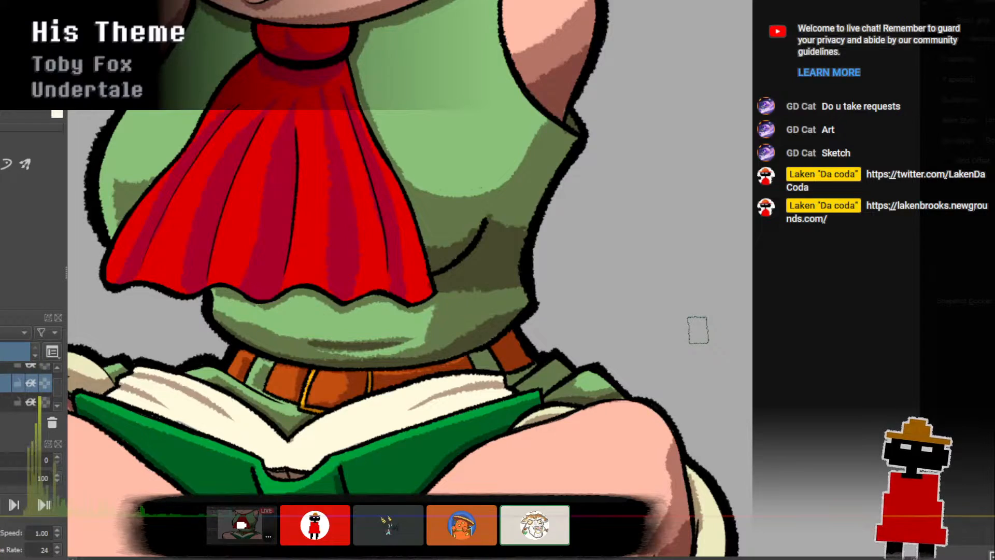
# Review the full figure, then the head, helmet and ponytail, for places that still need deeper shading.
pyautogui.scroll(-2, 698, 330)
pyautogui.moveTo(693, 327); pyautogui.dragTo(590, 369)
pyautogui.scroll(-2, 591, 349)
pyautogui.scroll(2, 595, 342)
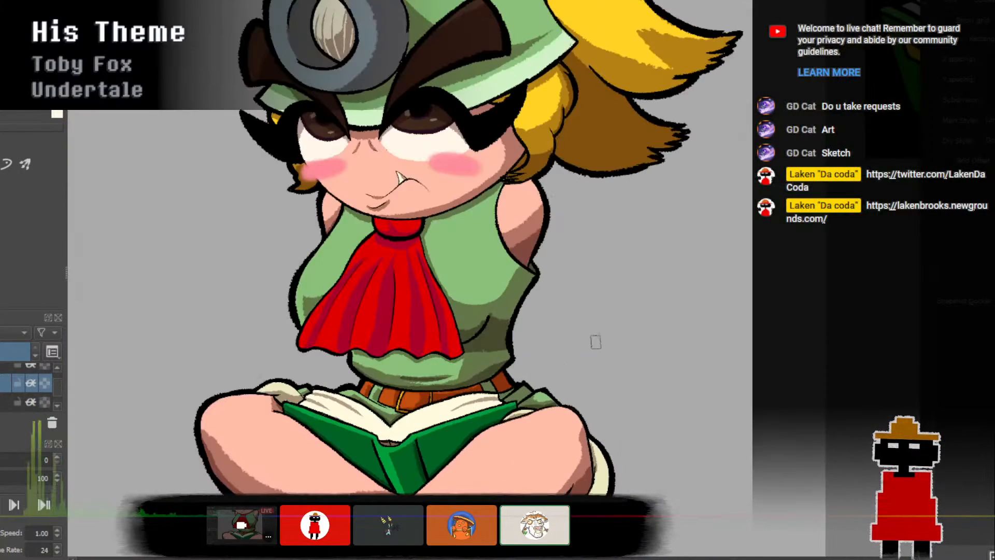
pyautogui.scroll(-4, 595, 342)
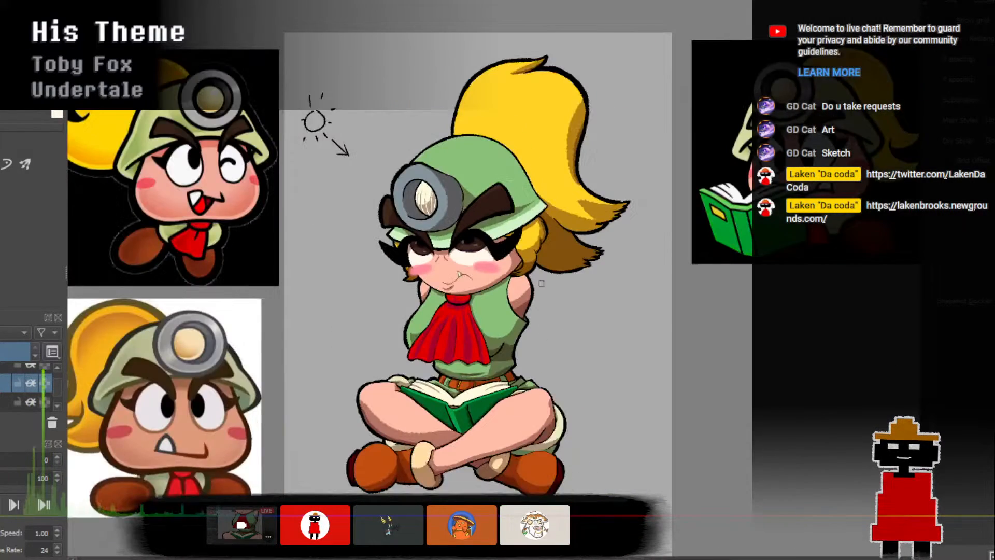
pyautogui.scroll(4, 541, 283)
pyautogui.scroll(-1, 519, 340)
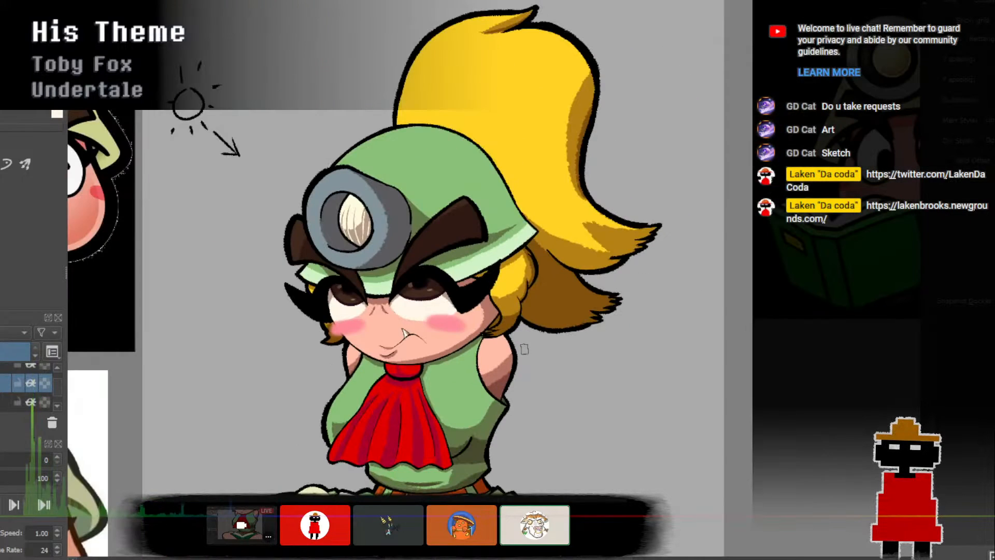
pyautogui.scroll(1, 370, 325)
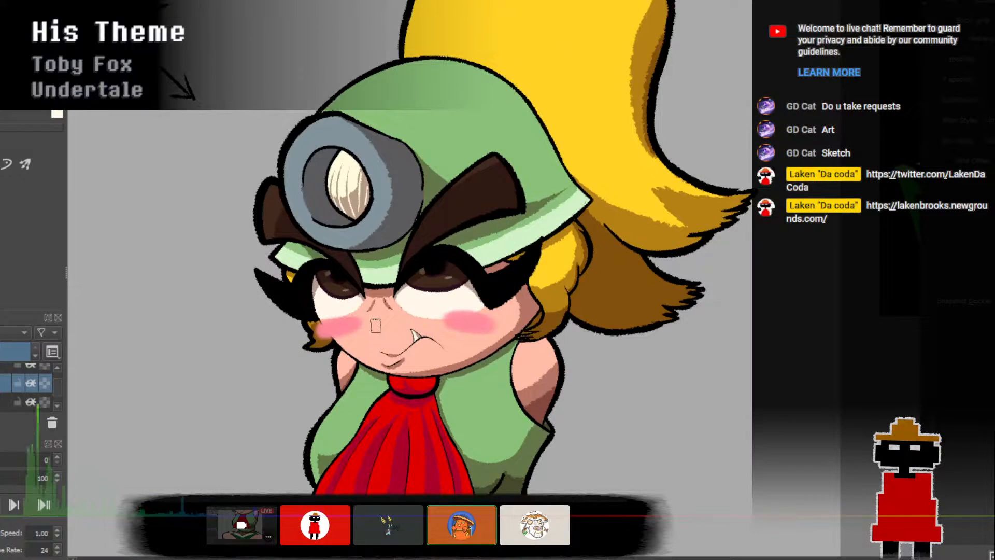
pyautogui.scroll(-5, 376, 325)
pyautogui.scroll(5, 417, 148)
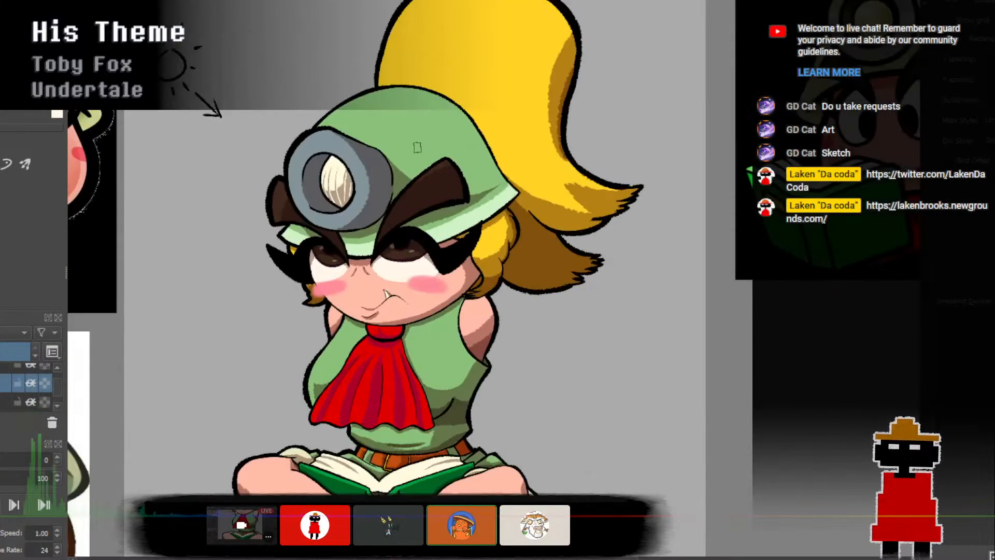
# Paint deeper shadows along the headlamp's shaded outer side and inside its recess around the bulb, undoing unsatisfactory strokes.
pyautogui.scroll(2, 417, 147)
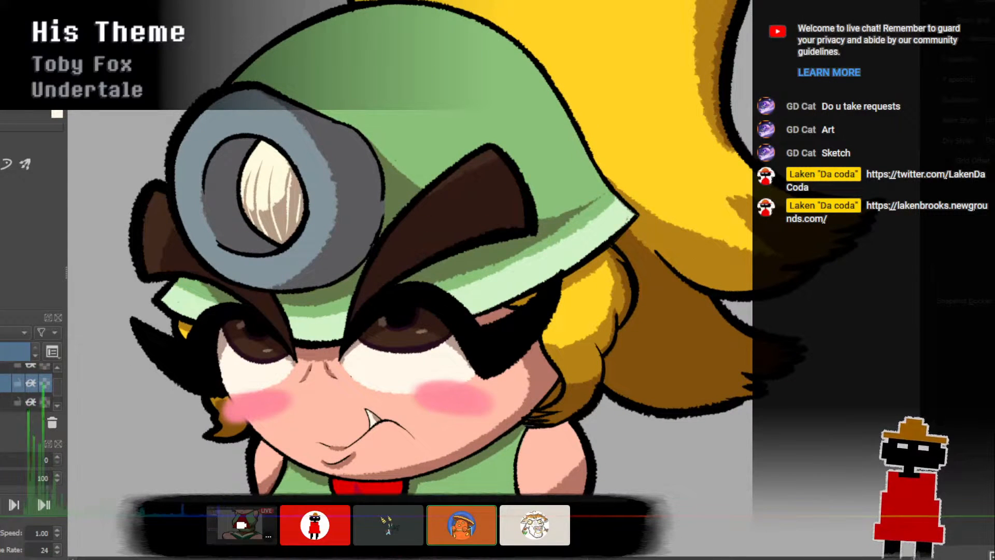
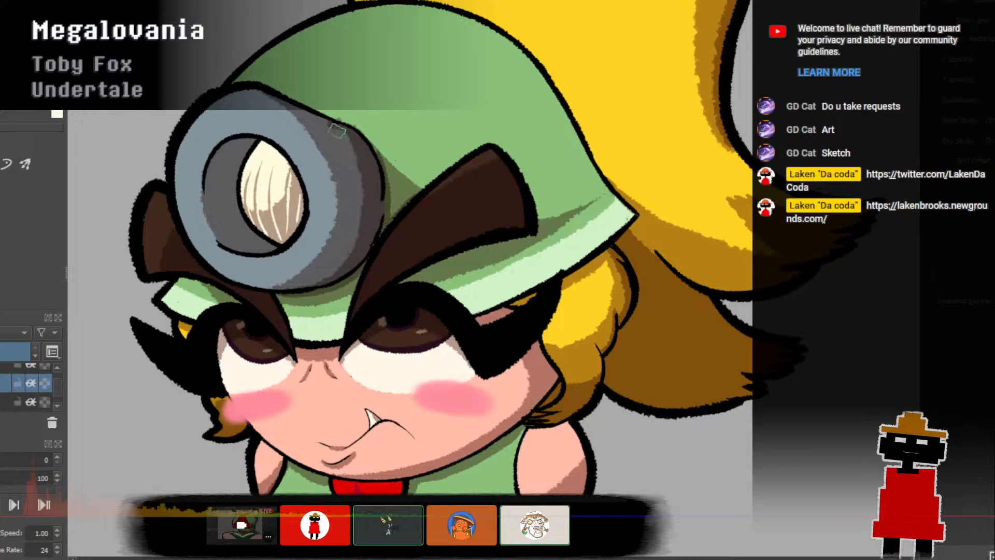
pyautogui.hotkey('ctrl', 'z')
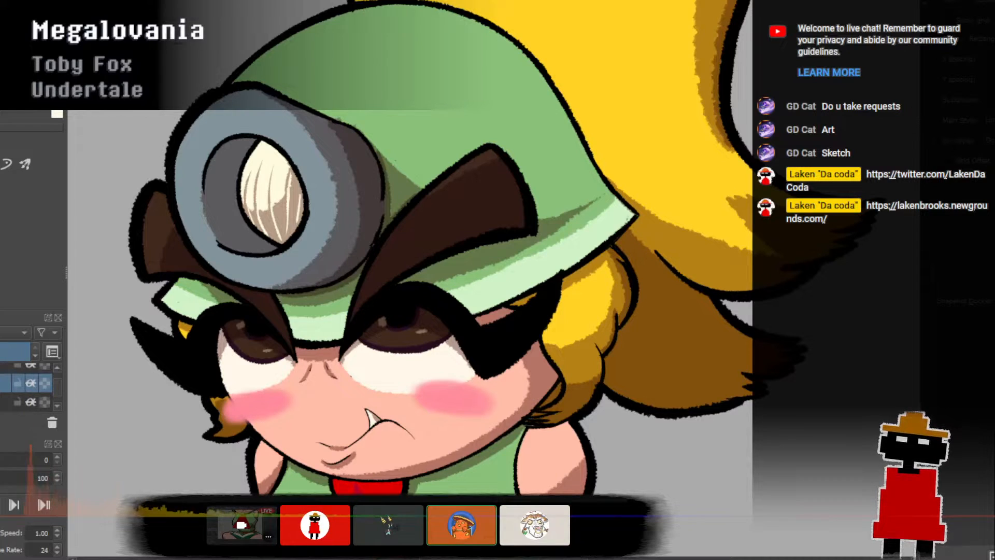
pyautogui.moveTo(208, 197)
pyautogui.mouseDown()
pyautogui.moveTo(224, 156)
pyautogui.moveTo(257, 148)
pyautogui.moveTo(256, 138)
pyautogui.moveTo(215, 156)
pyautogui.mouseUp()
pyautogui.hotkey('ctrl', 'z')
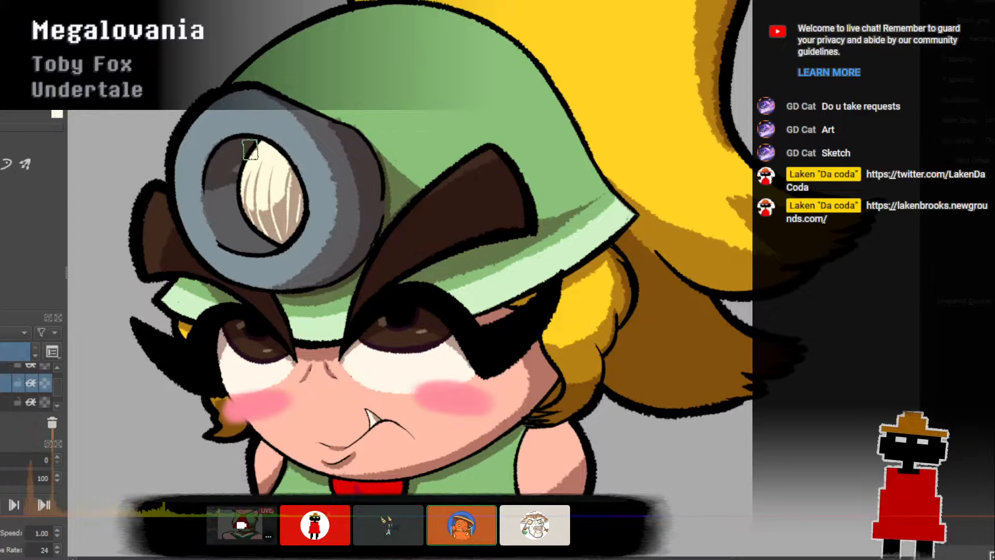
pyautogui.moveTo(229, 184)
pyautogui.mouseDown()
pyautogui.moveTo(209, 186)
pyautogui.moveTo(252, 228)
pyautogui.moveTo(204, 181)
pyautogui.moveTo(242, 217)
pyautogui.mouseUp()
pyautogui.hotkey('ctrl', 'z')
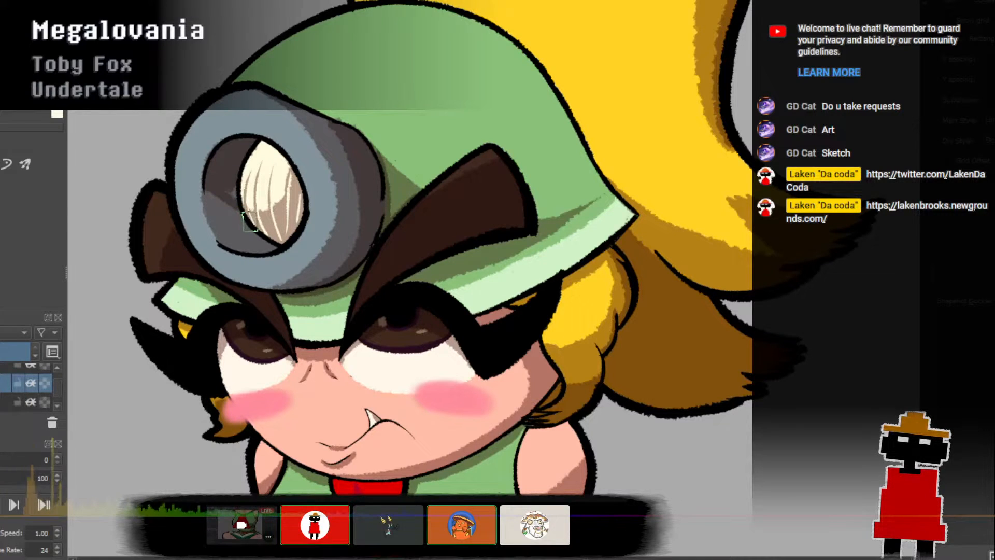
pyautogui.moveTo(211, 191); pyautogui.dragTo(243, 219)
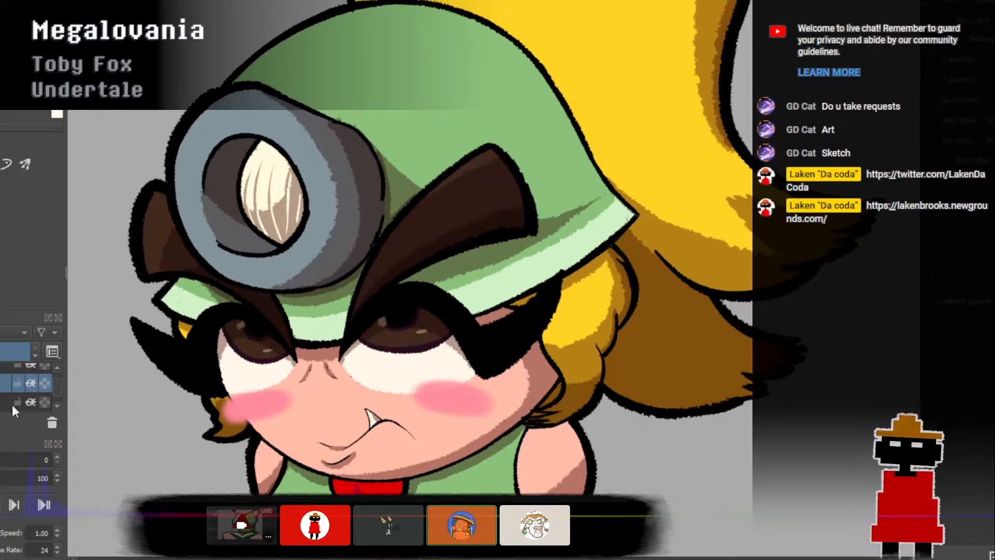
# Switch between the two shading layers while checking the shadows on the headlamp and eyes.
pyautogui.click(32, 408)
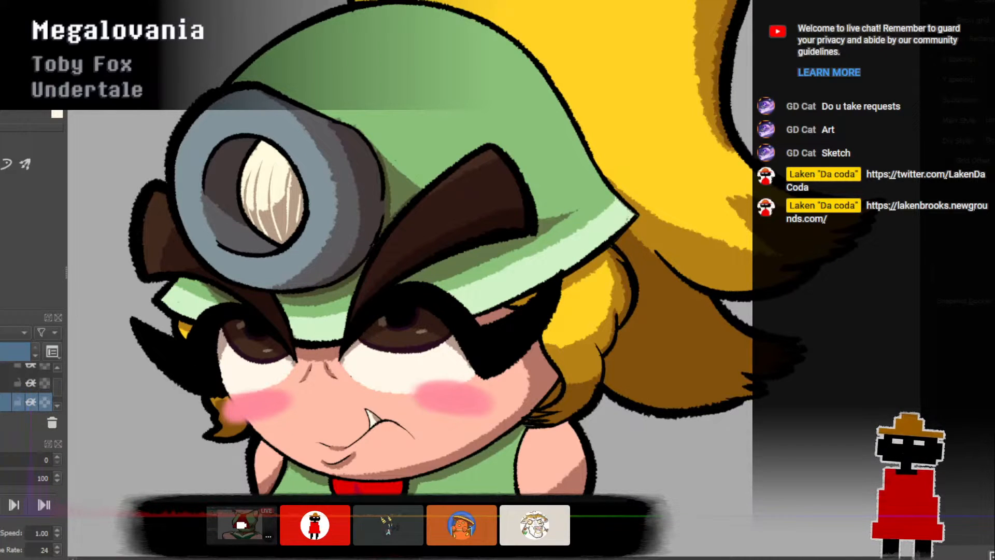
pyautogui.click(23, 383)
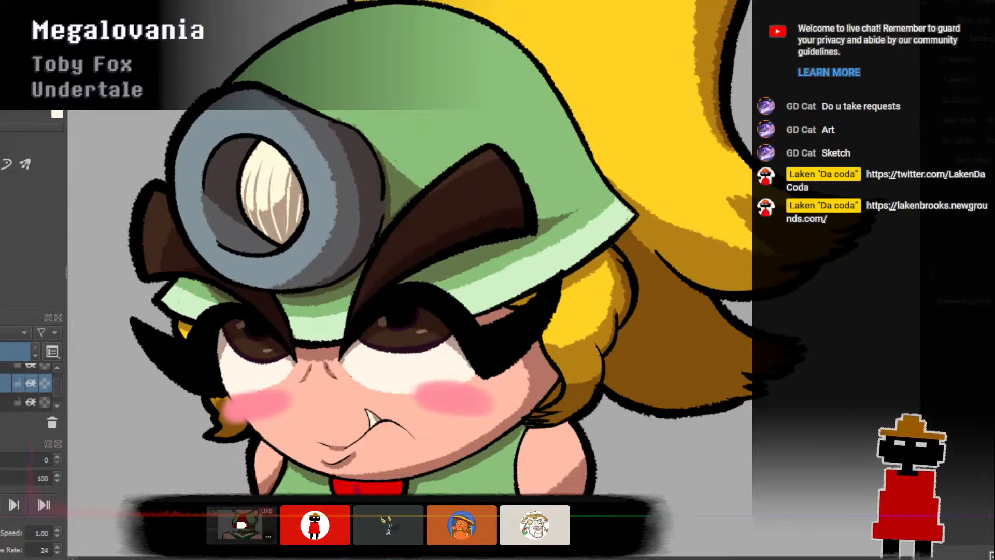
pyautogui.click(23, 401)
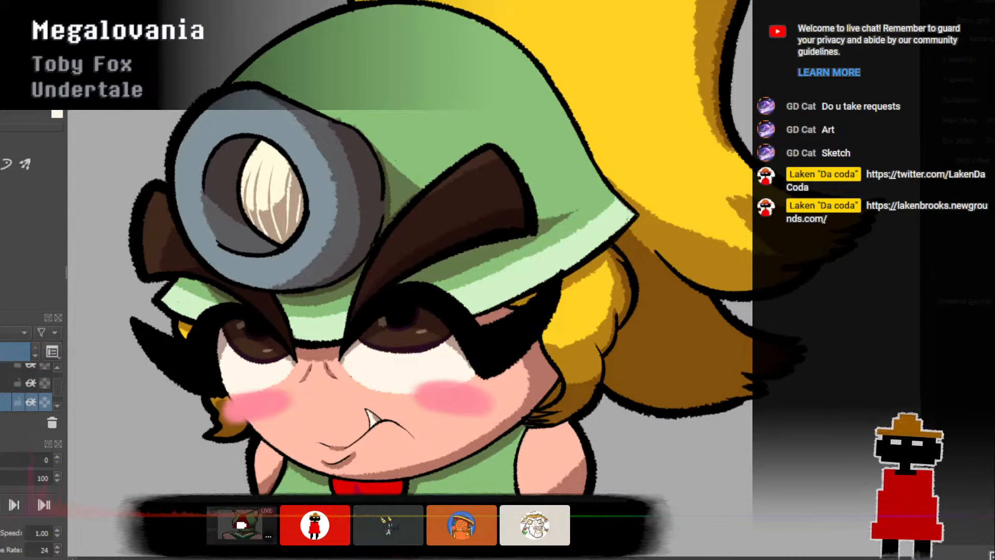
pyautogui.click(24, 383)
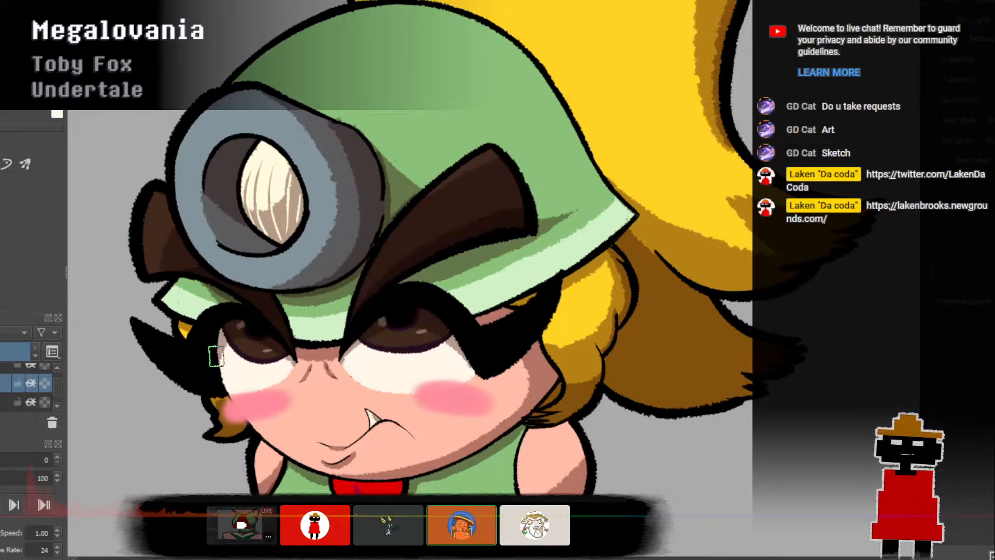
pyautogui.click(23, 401)
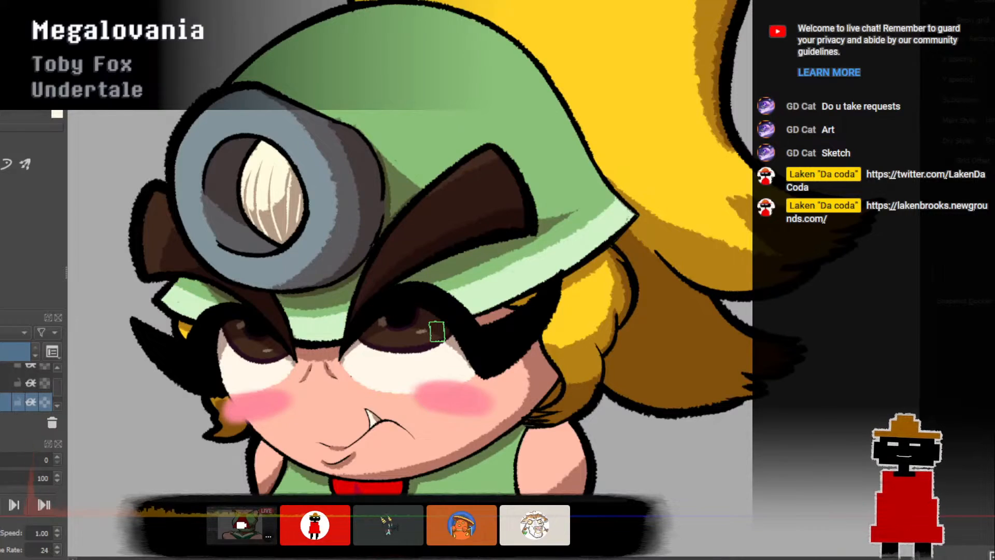
# Examine the hair beside the face, the eyes, eyebrows and helmet close up for shading flaws.
pyautogui.scroll(-1, 438, 331)
pyautogui.scroll(2, 584, 323)
pyautogui.moveTo(576, 329); pyautogui.dragTo(561, 333)
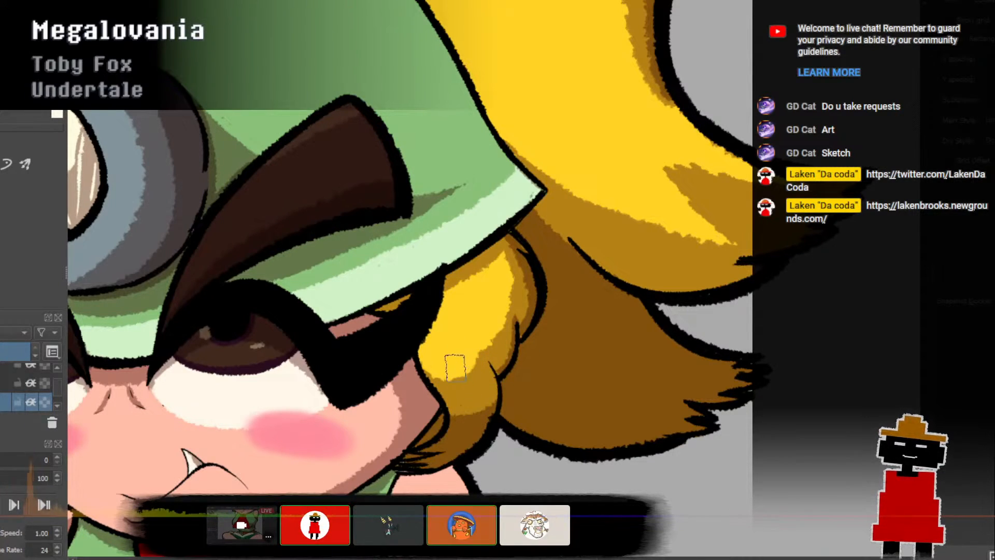
pyautogui.scroll(-2, 345, 272)
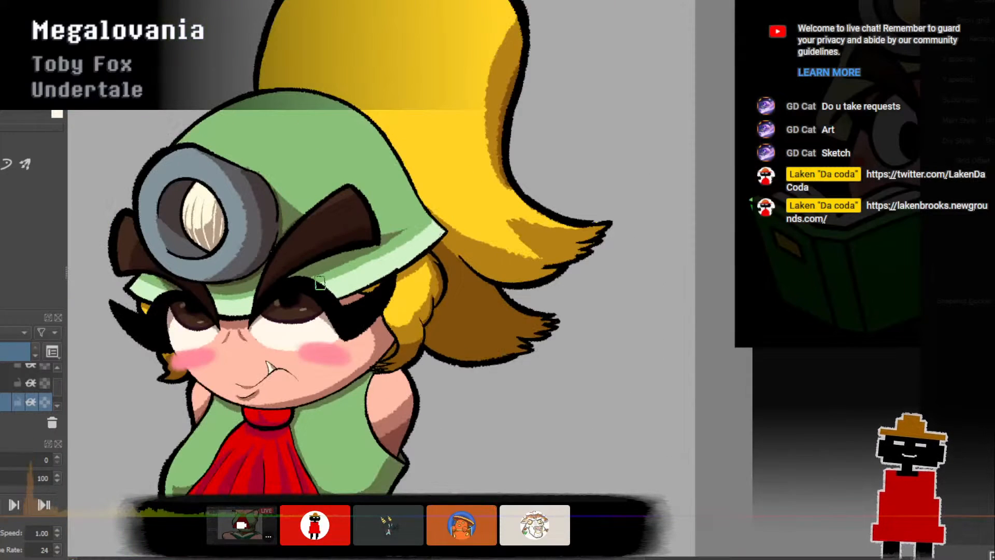
pyautogui.moveTo(284, 299); pyautogui.dragTo(375, 308)
pyautogui.scroll(2, 326, 316)
pyautogui.scroll(-2, 327, 317)
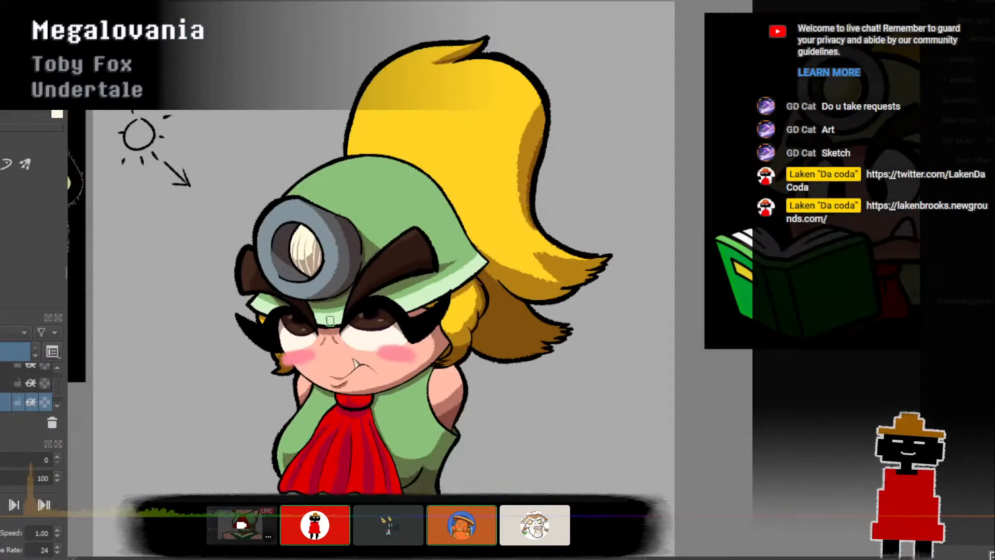
pyautogui.scroll(1, 329, 321)
pyautogui.scroll(1, 327, 343)
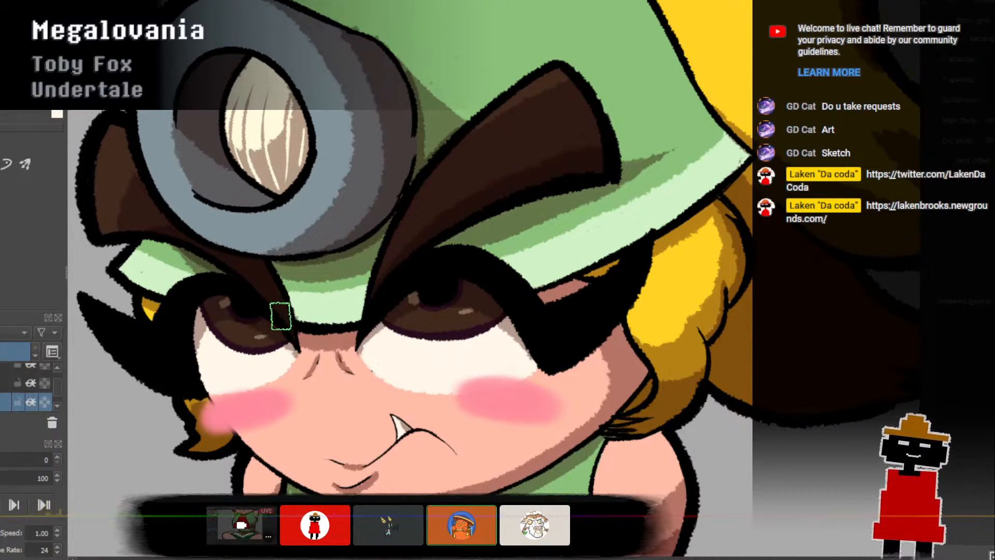
pyautogui.moveTo(399, 146); pyautogui.dragTo(369, 266)
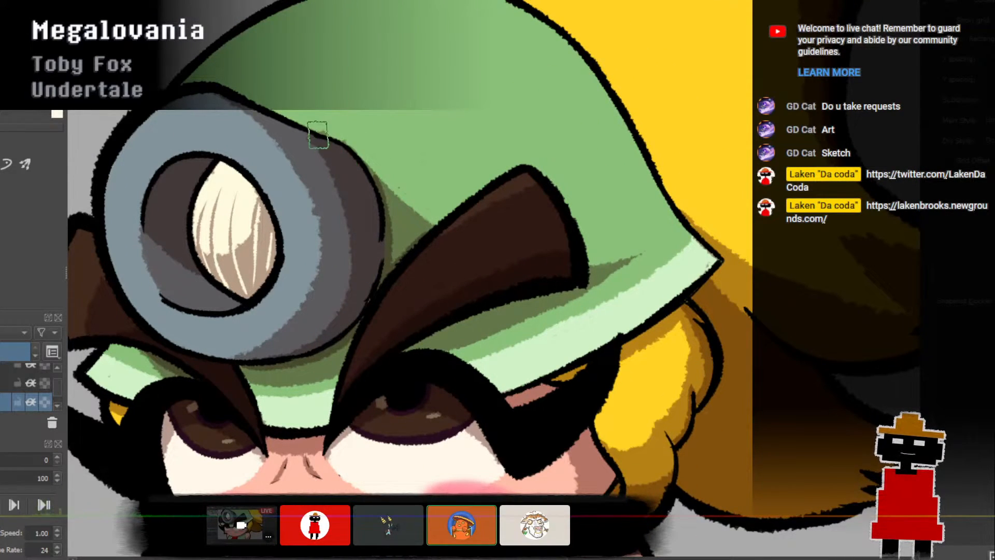
# Select the deeper shadow layer and review the seated figure from the helmet to the boots.
pyautogui.click(21, 382)
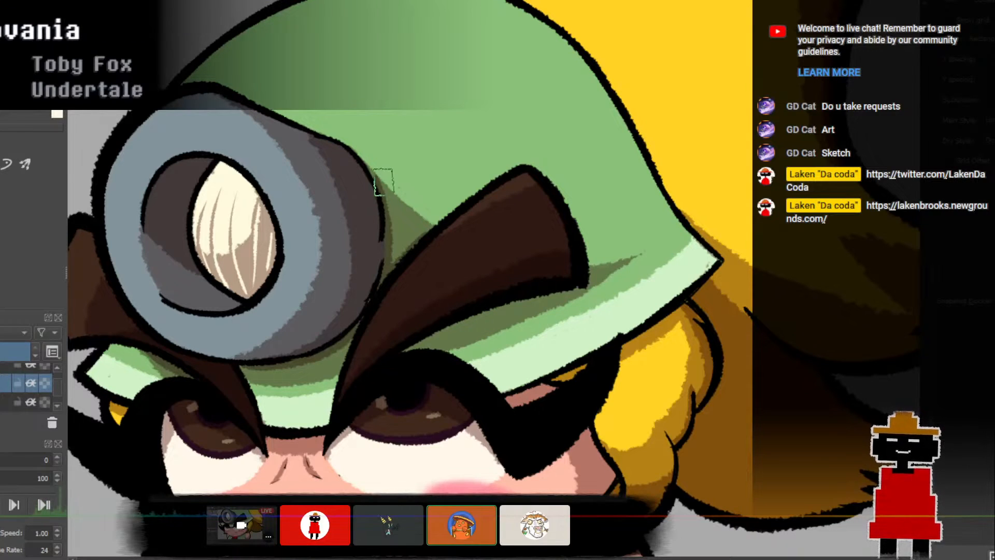
pyautogui.scroll(-6, 451, 167)
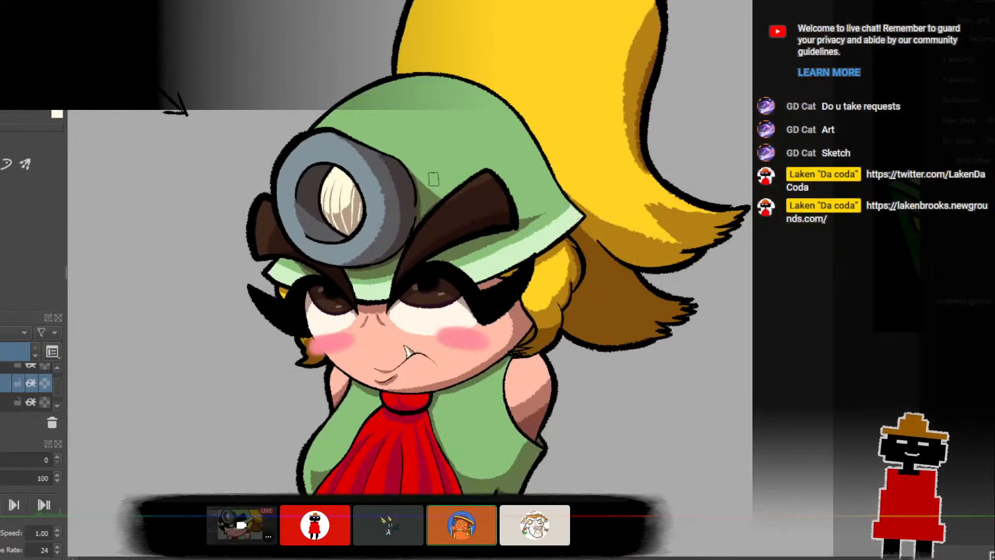
pyautogui.scroll(-5, 496, 311)
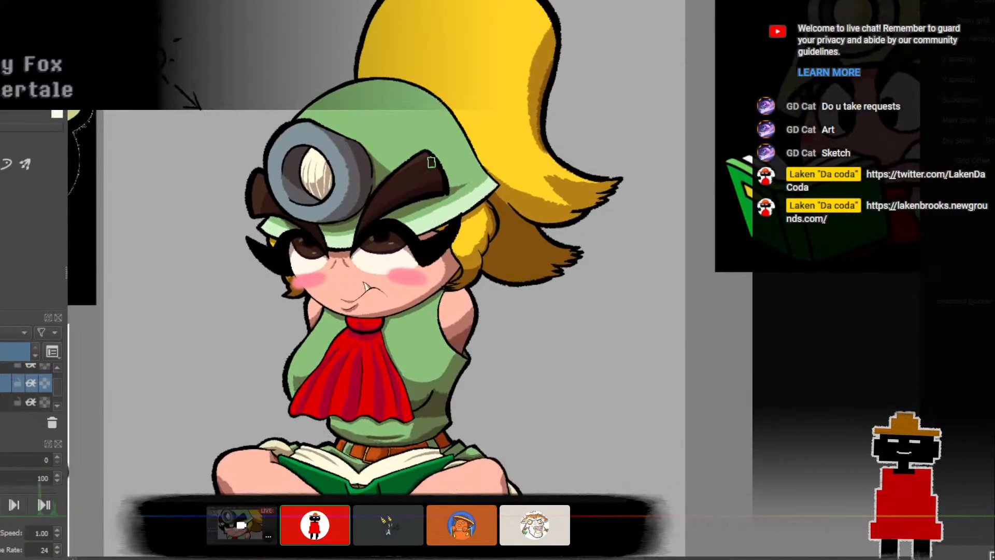
pyautogui.scroll(2, 439, 239)
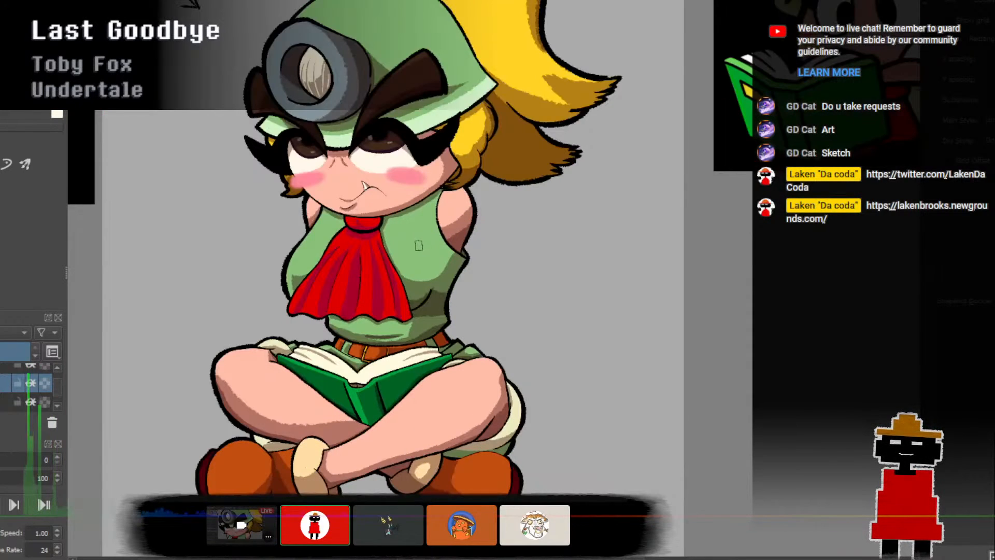
pyautogui.scroll(2, 415, 235)
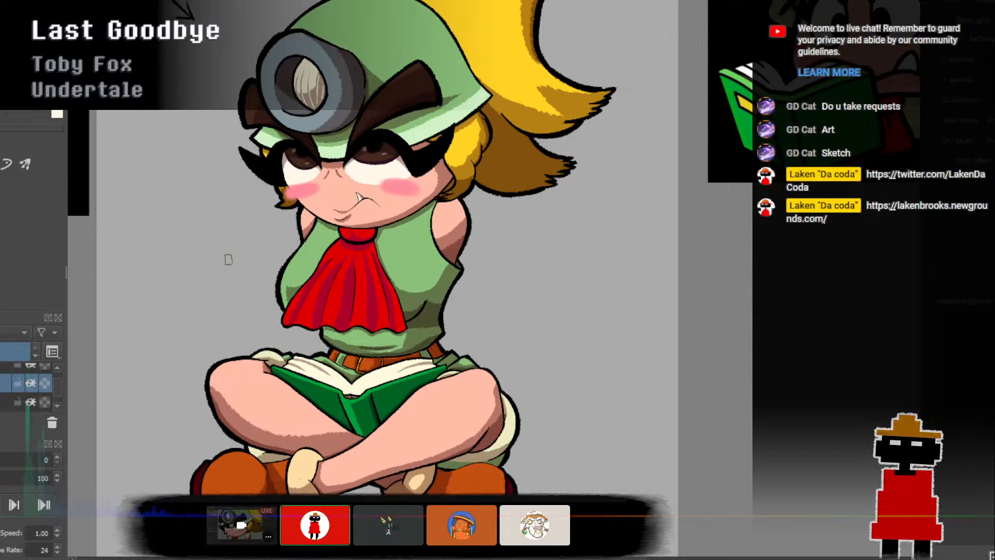
pyautogui.scroll(-3, 250, 263)
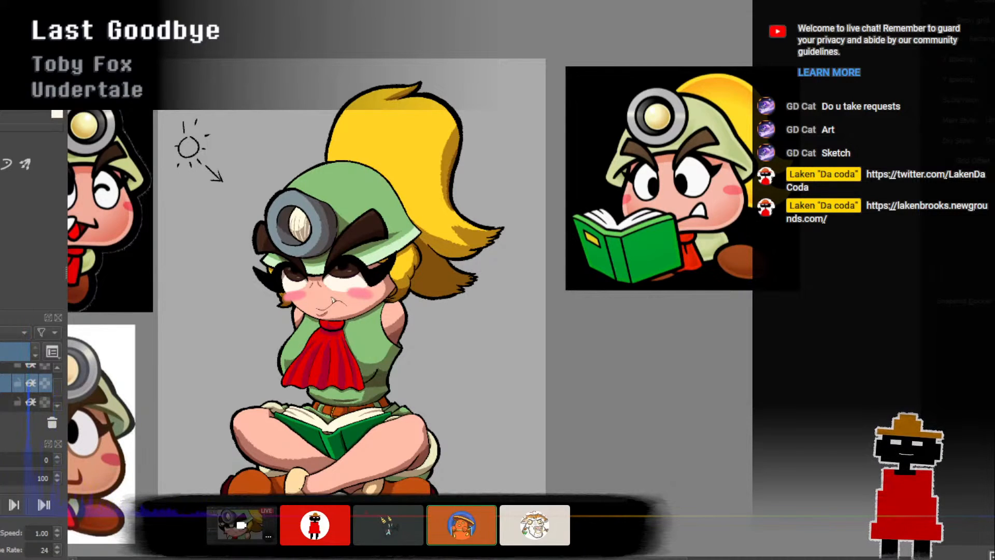
# Hide and show the deeper shadow layer repeatedly to compare the figure with and without it, leaving it visible.
pyautogui.click(31, 382)
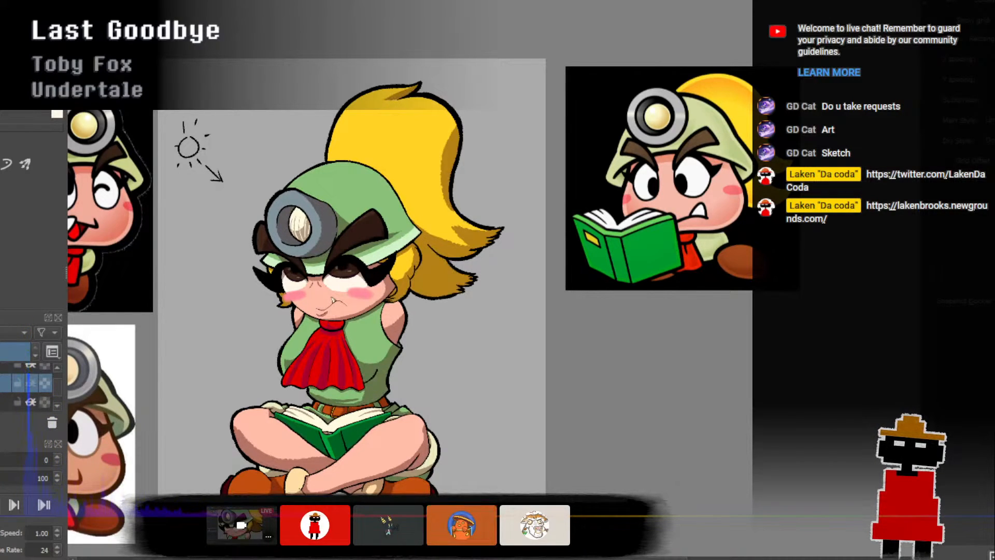
pyautogui.click(31, 382)
pyautogui.click(30, 383)
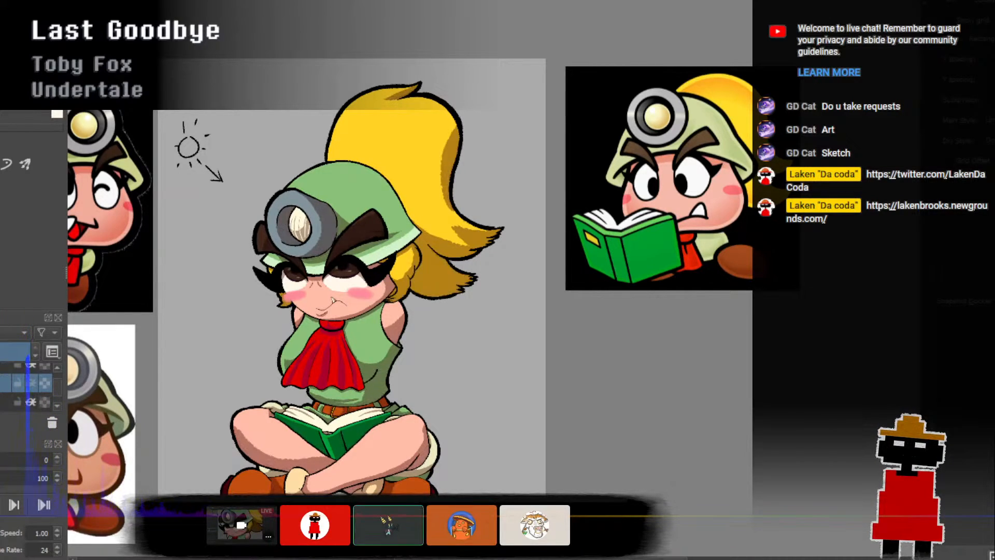
pyautogui.click(31, 383)
pyautogui.click(30, 383)
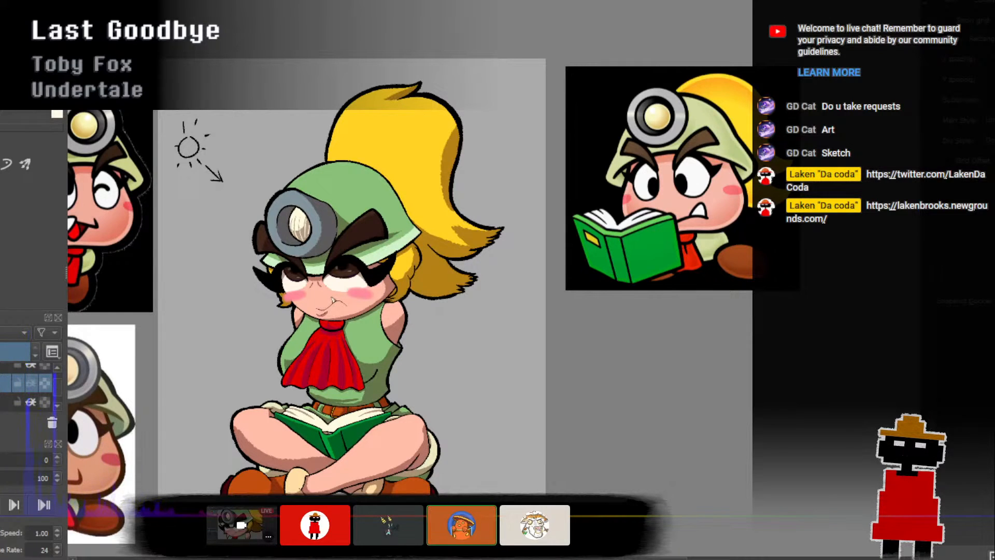
pyautogui.click(31, 382)
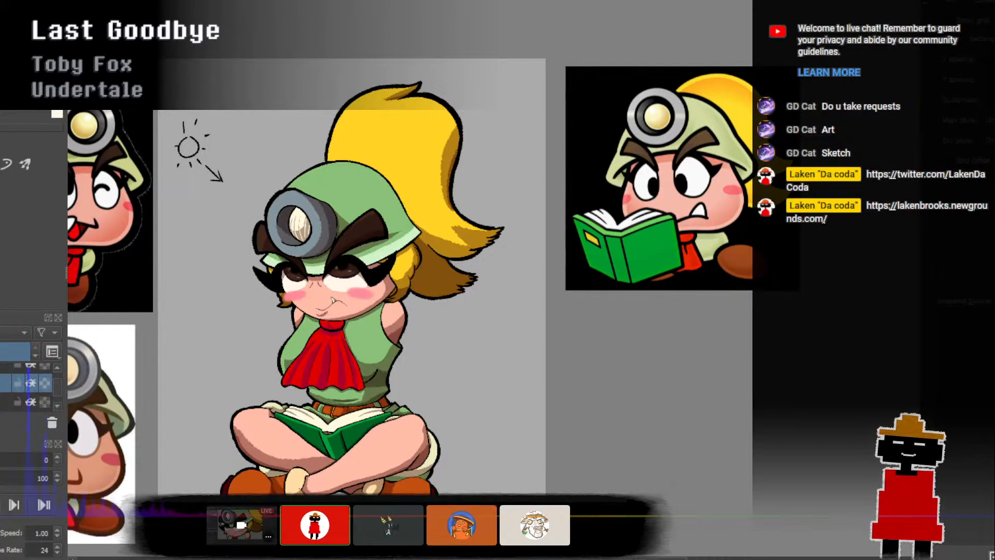